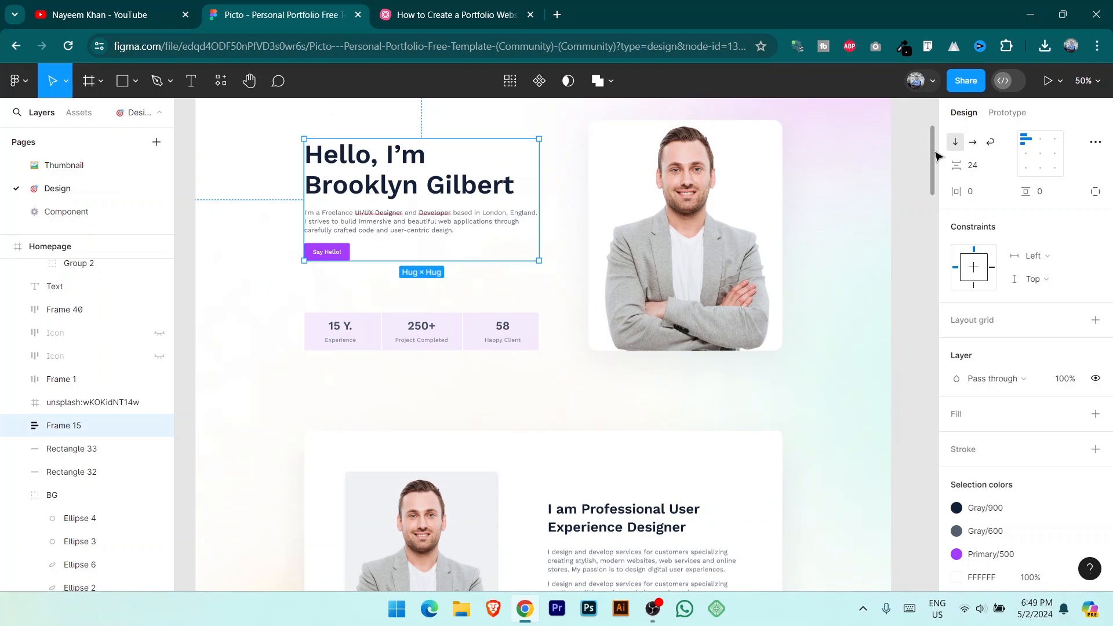
# Step: Review the Figma portfolio design, then bring up the 'How to Create a Portfolio Website' mind map
pyautogui.moveTo(936, 156); pyautogui.dragTo(945, 135)
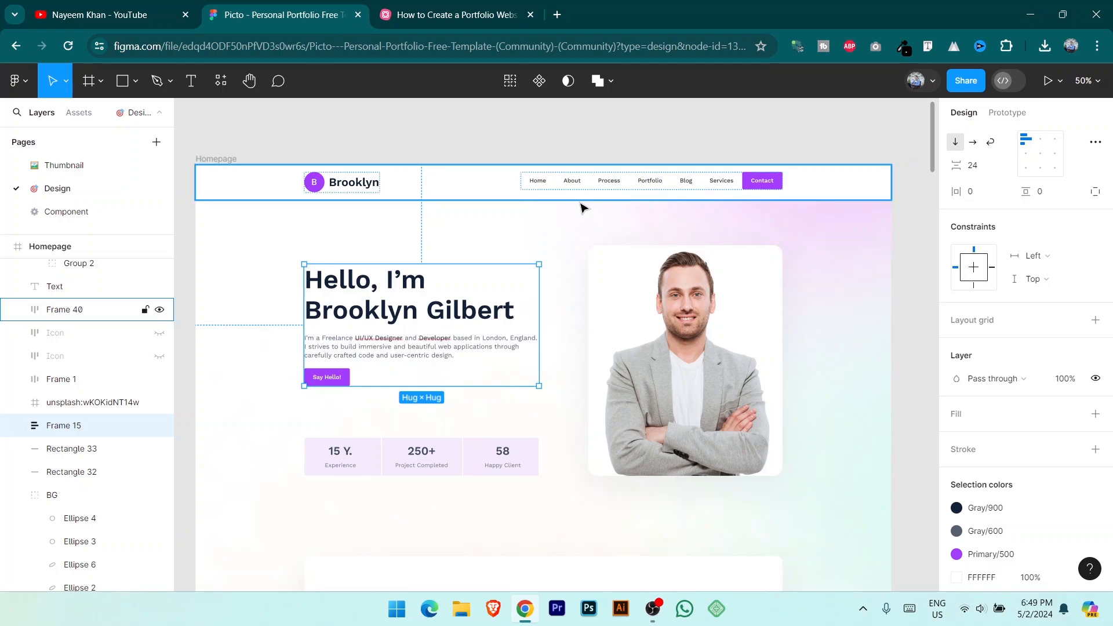
pyautogui.click(449, 14)
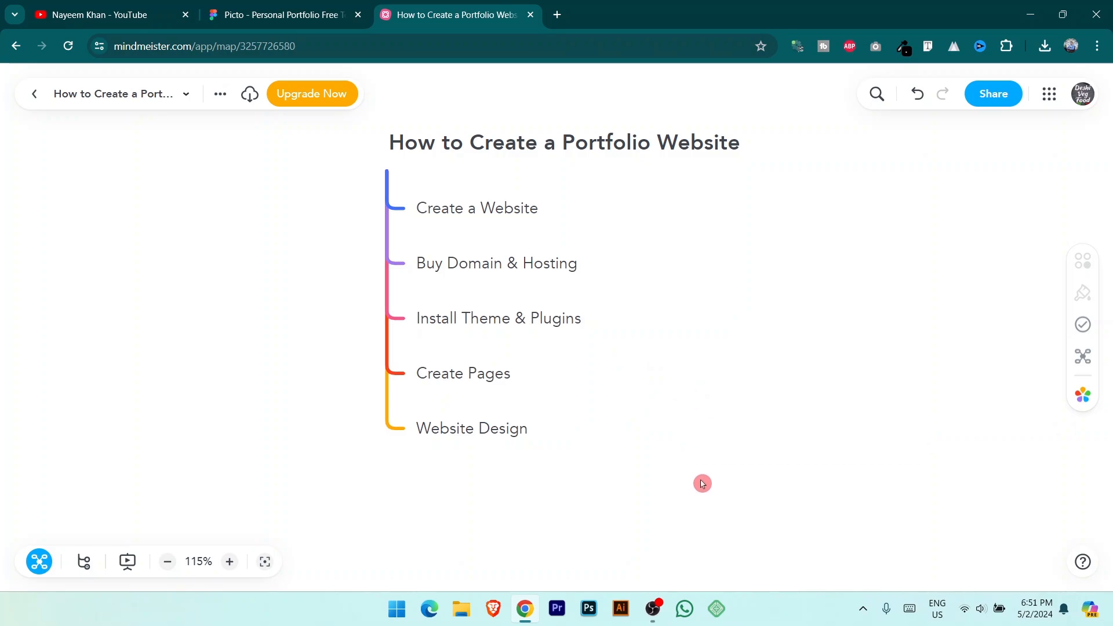
# Step: In Local, start a brand-new site named 'Brooklyn Portfolio website'
pyautogui.click(711, 606)
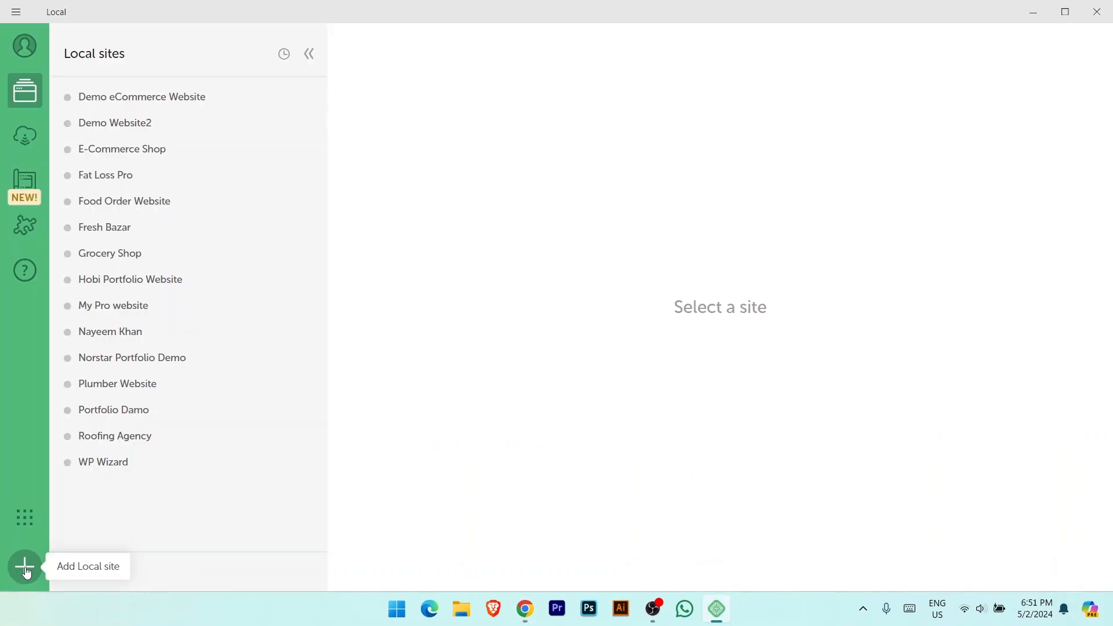
pyautogui.click(26, 571)
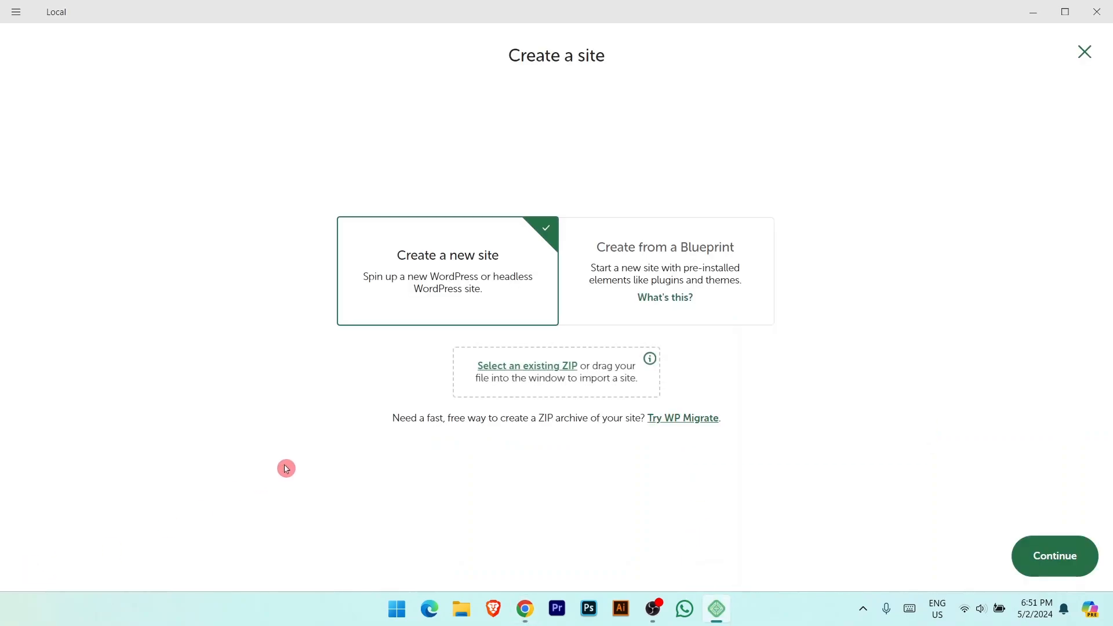
pyautogui.click(1051, 567)
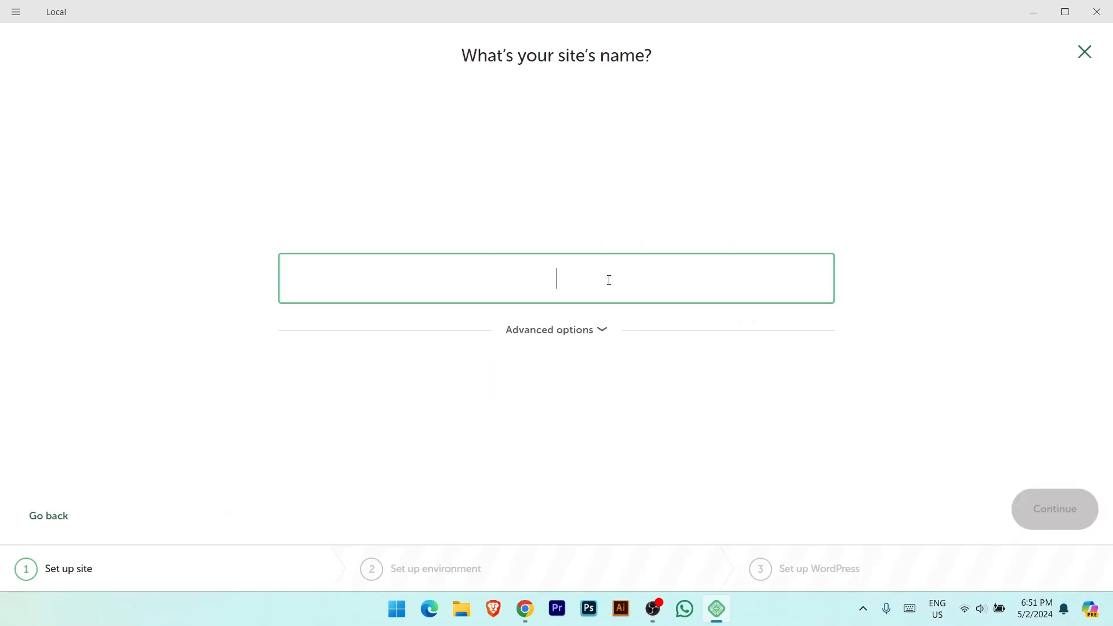
pyautogui.hotkey('alt', 'Tab')
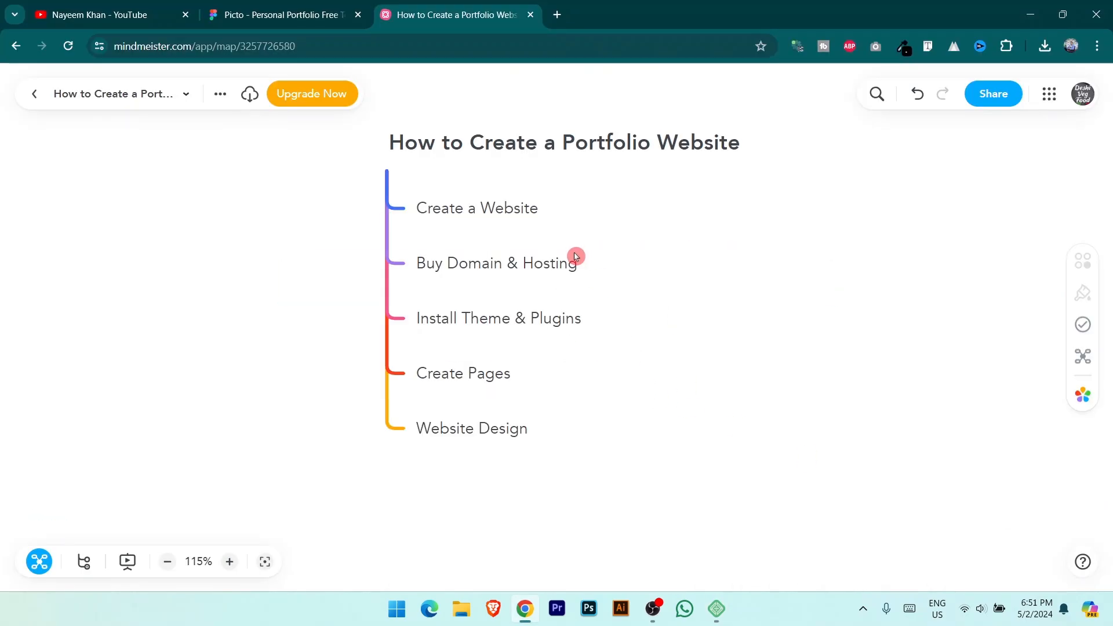
pyautogui.click(306, 23)
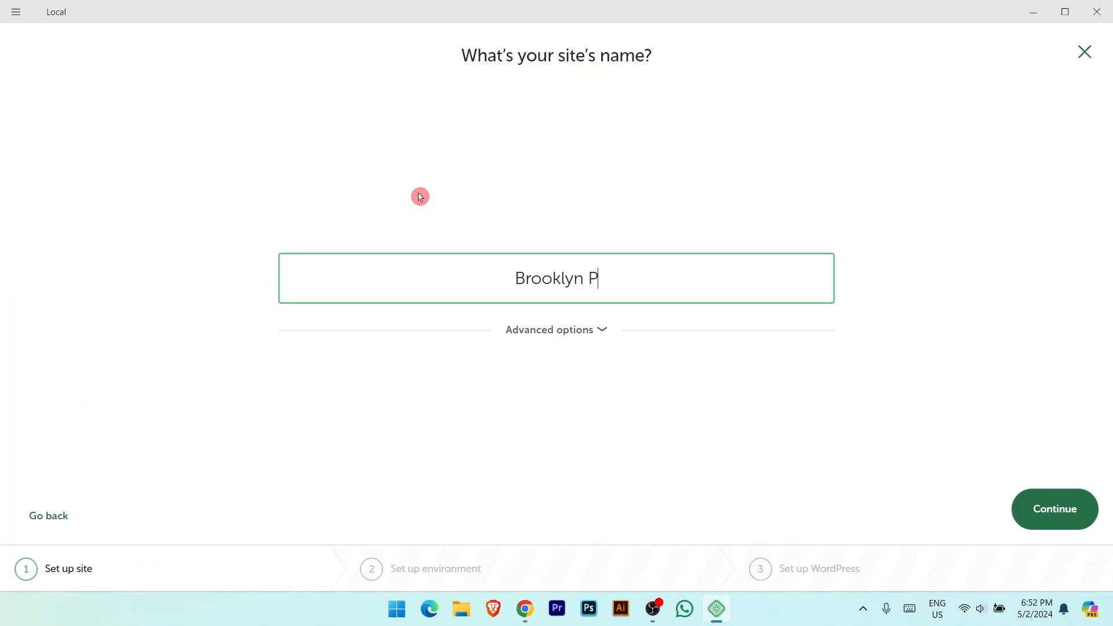
pyautogui.write('ortfolio website')
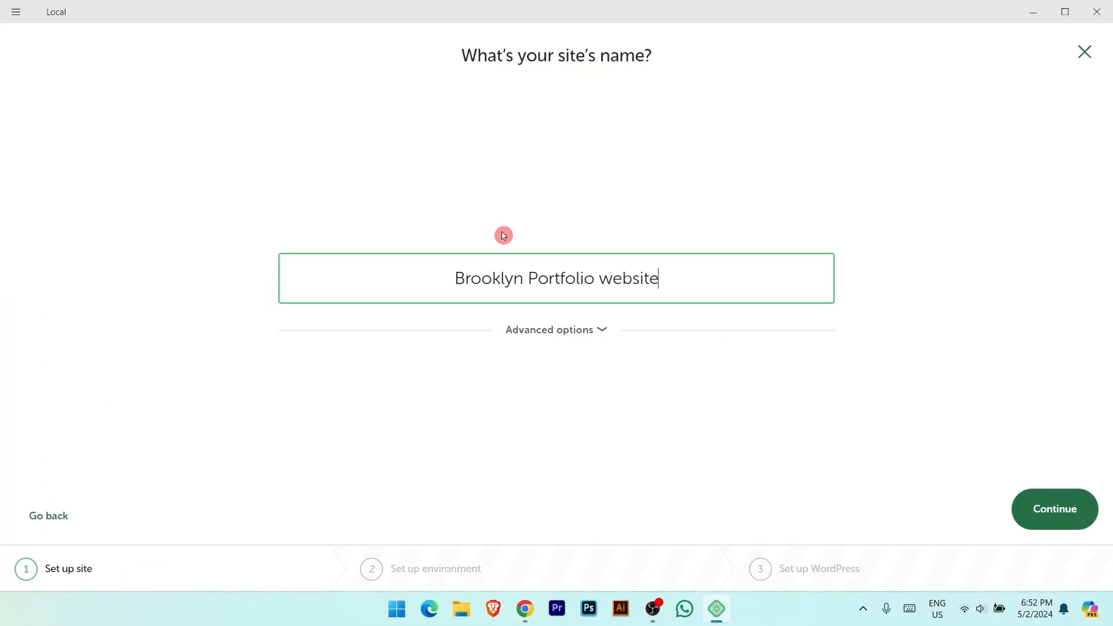
pyautogui.click(1050, 513)
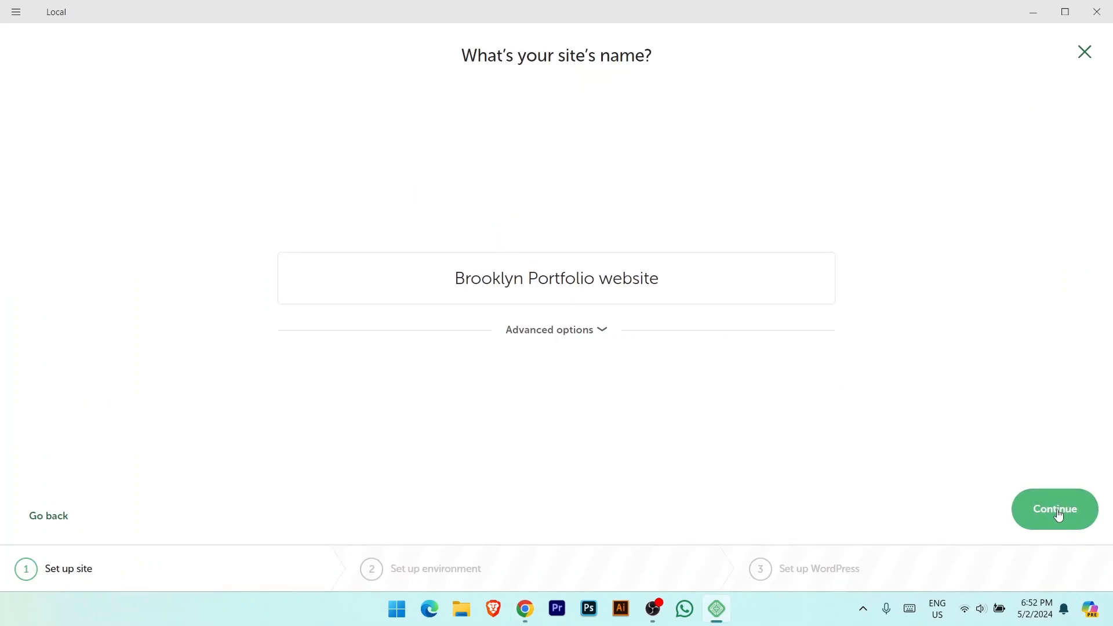
# Step: Keep the Preferred environment, enter the WordPress username and password, and add the site
pyautogui.click(1068, 529)
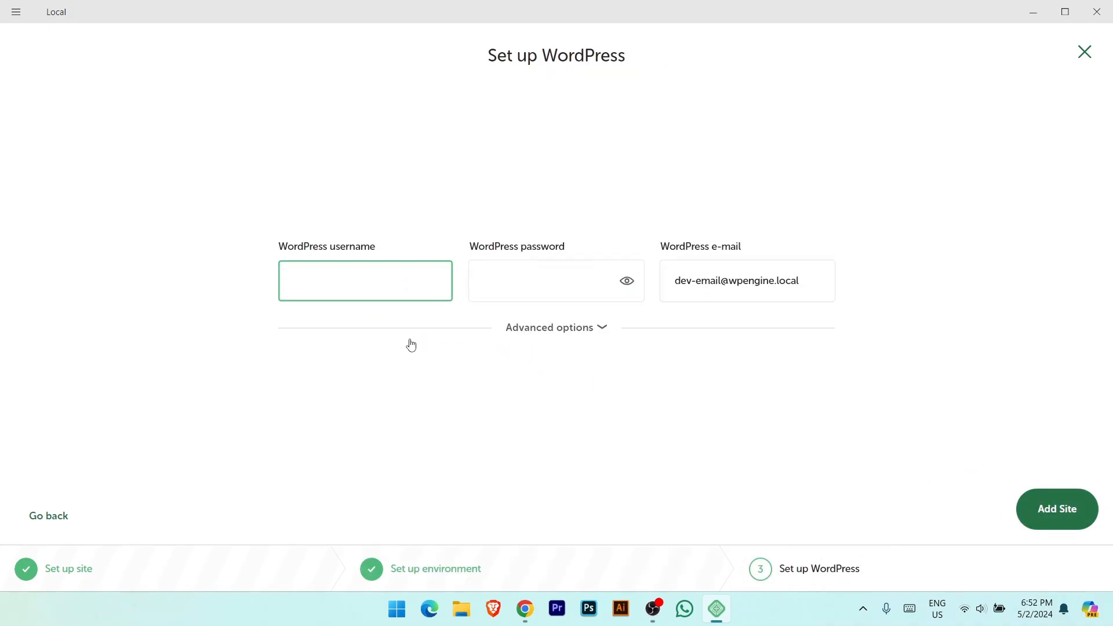
pyautogui.click(420, 300)
pyautogui.write('admin')
pyautogui.press('Tab')
pyautogui.write('admin')
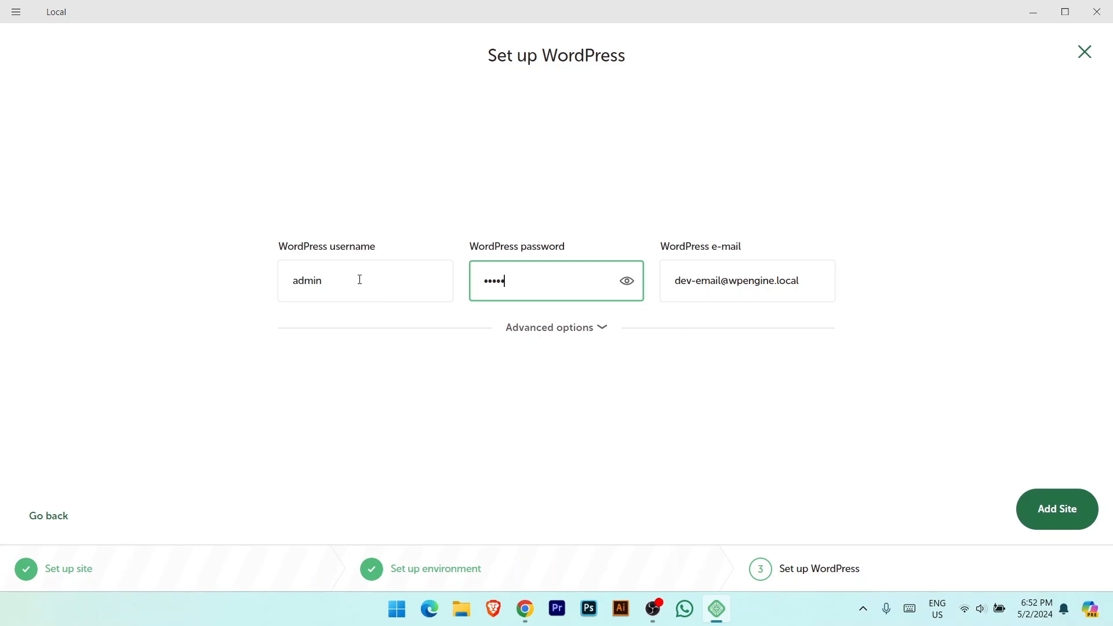
pyautogui.moveTo(360, 280); pyautogui.dragTo(239, 280)
pyautogui.click(556, 287)
pyautogui.moveTo(556, 286); pyautogui.dragTo(470, 305)
pyautogui.click(398, 288)
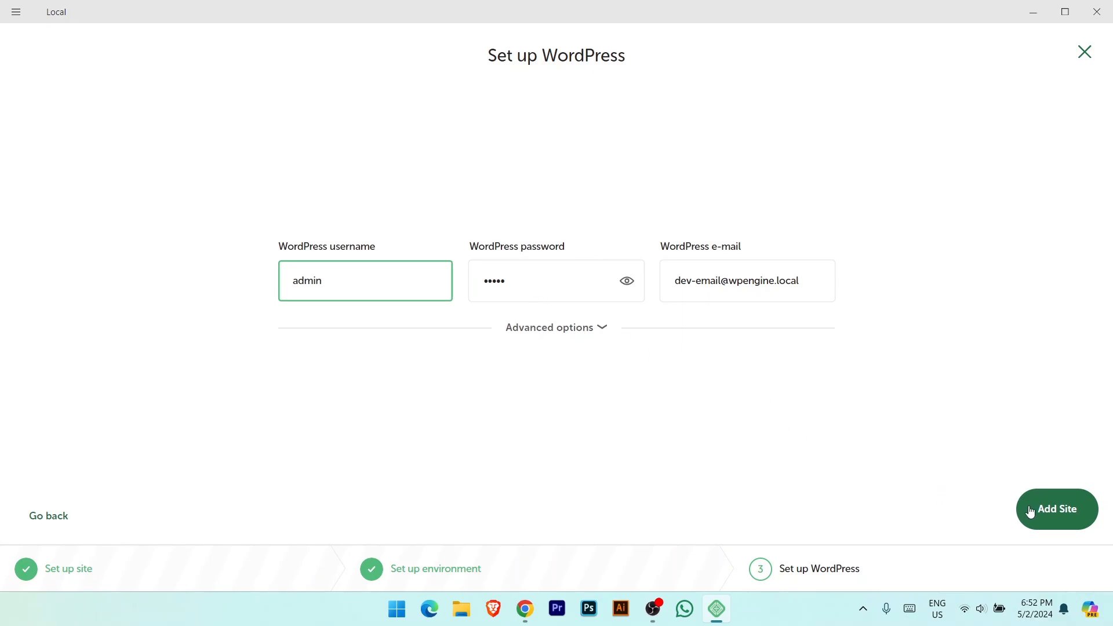
pyautogui.click(1050, 502)
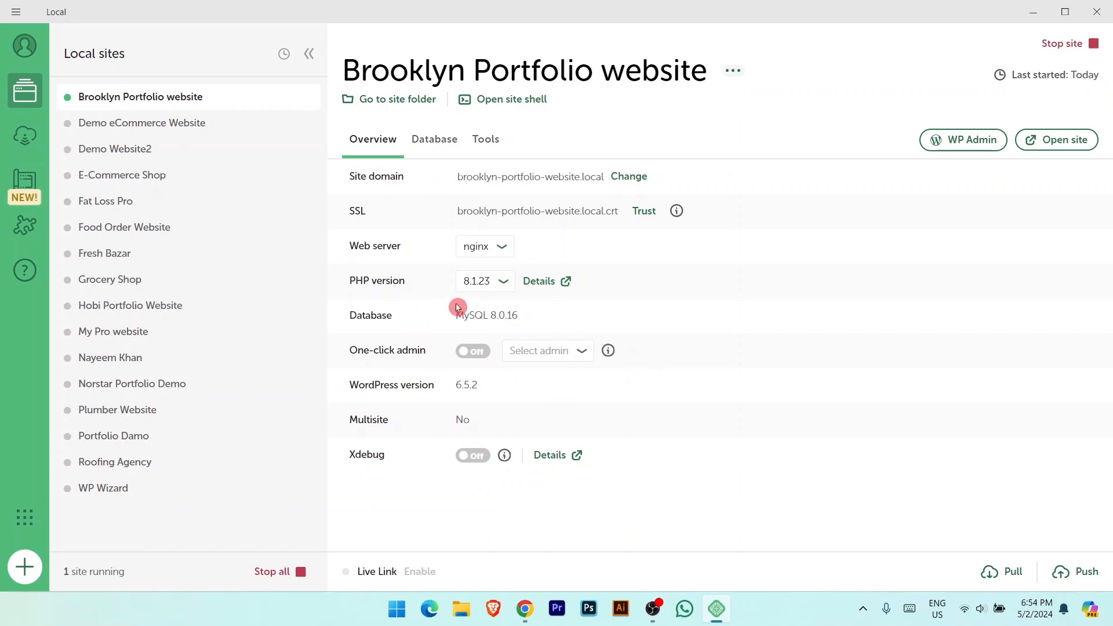
# Step: Check the site's database connection details, then open the site in the browser
pyautogui.click(434, 140)
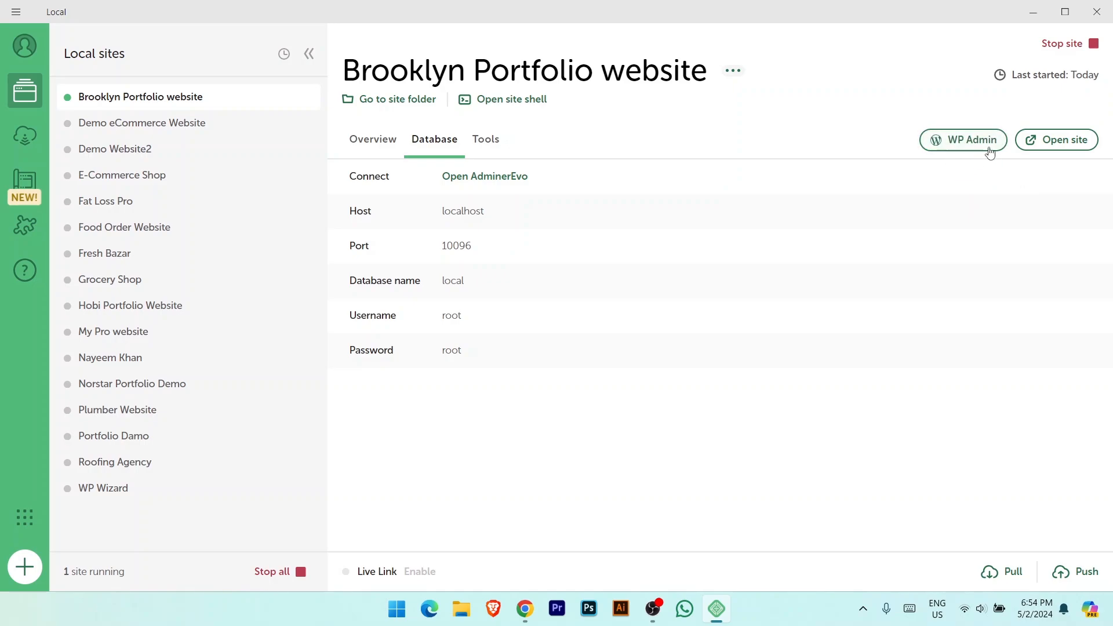
pyautogui.click(1068, 145)
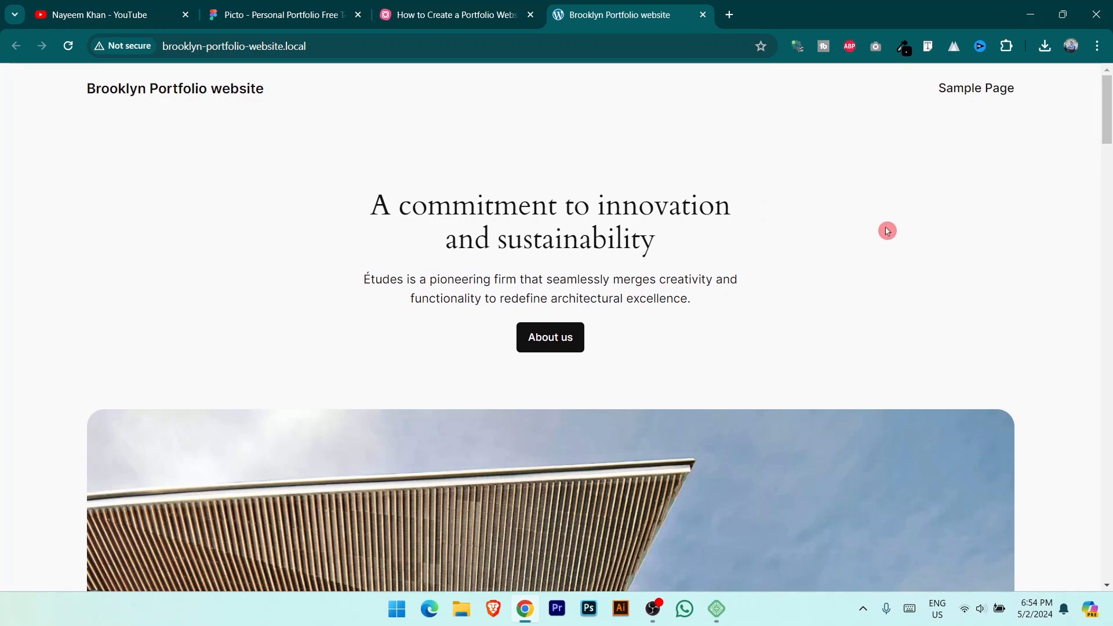
# Step: Browse the default-theme homepage, then open the WordPress admin login page from Local
pyautogui.moveTo(138, 99); pyautogui.dragTo(206, 49)
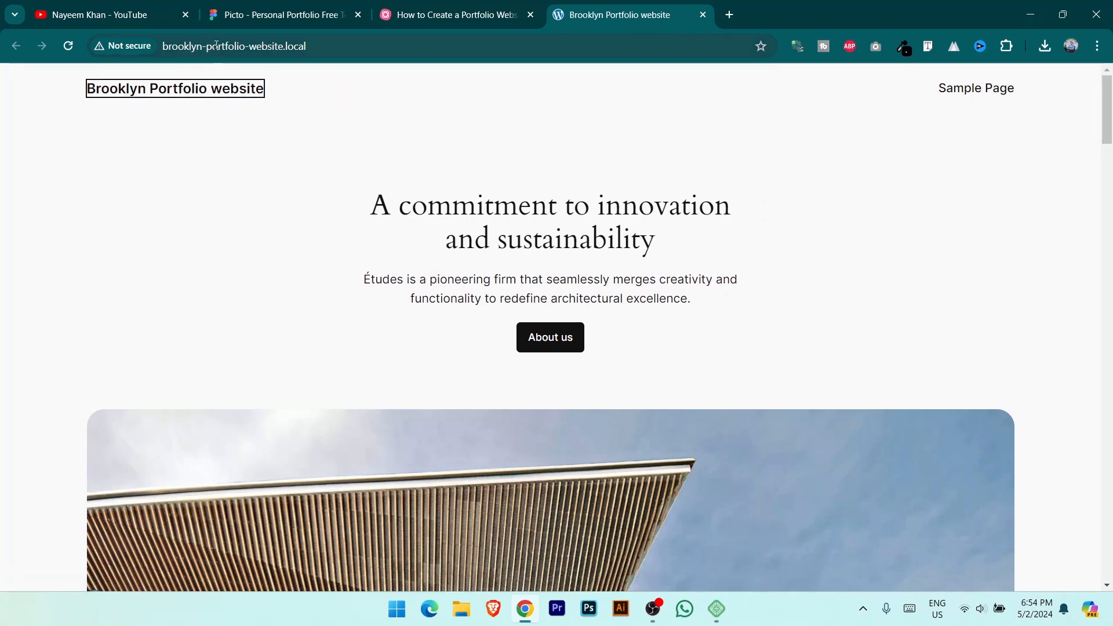
pyautogui.click(224, 46)
pyautogui.click(272, 117)
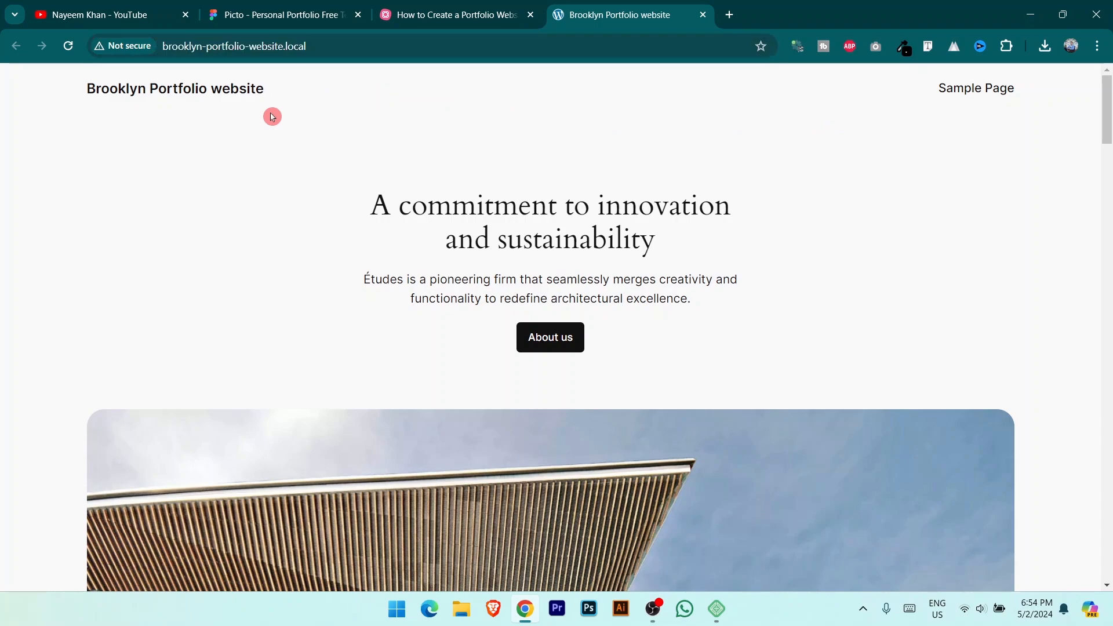
pyautogui.click(325, 46)
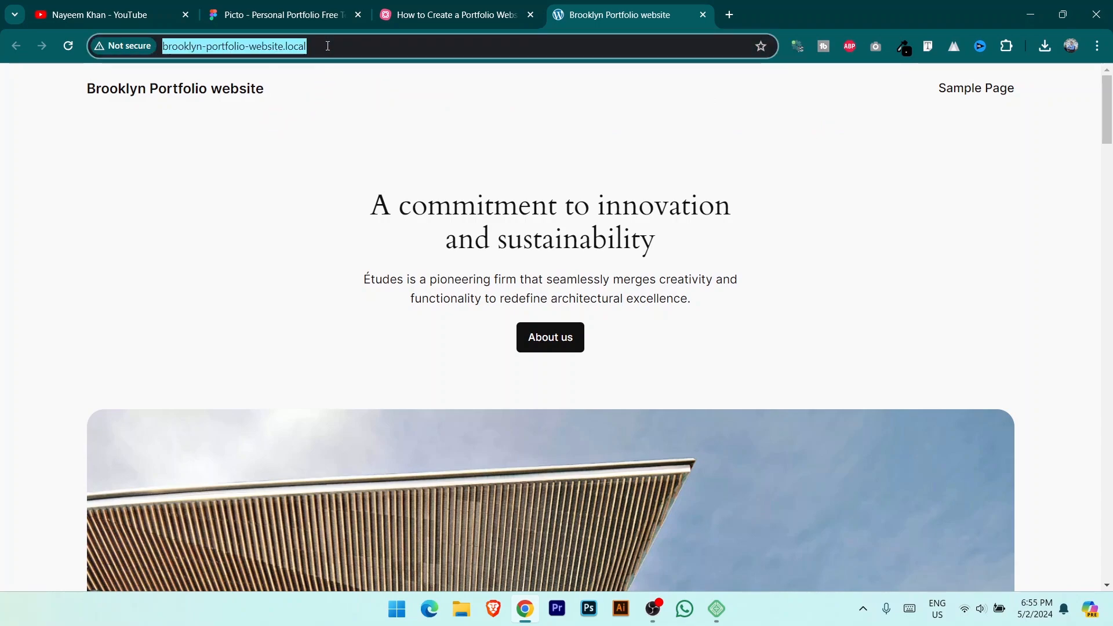
pyautogui.click(275, 174)
pyautogui.moveTo(1107, 116); pyautogui.dragTo(1108, 407)
pyautogui.moveTo(1108, 464); pyautogui.dragTo(1108, 92)
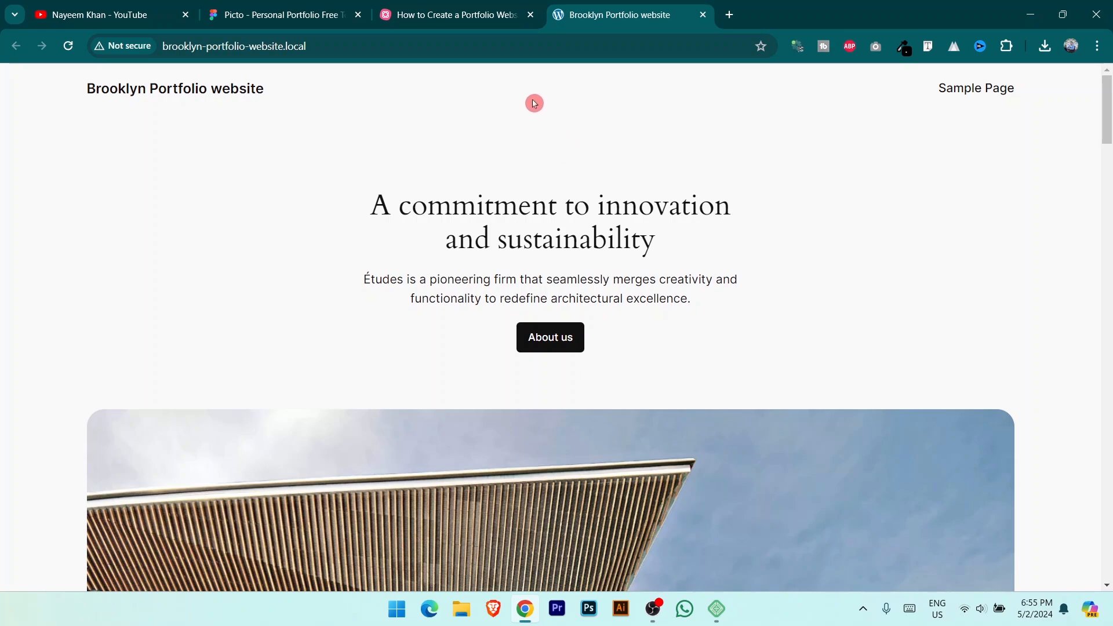
pyautogui.click(479, 44)
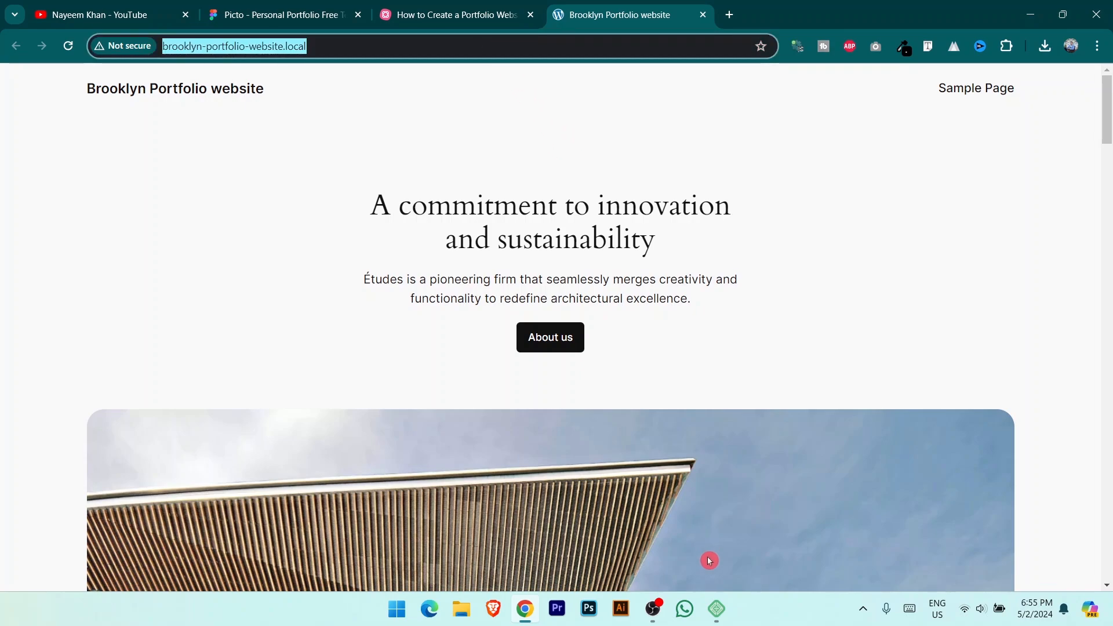
pyautogui.click(716, 609)
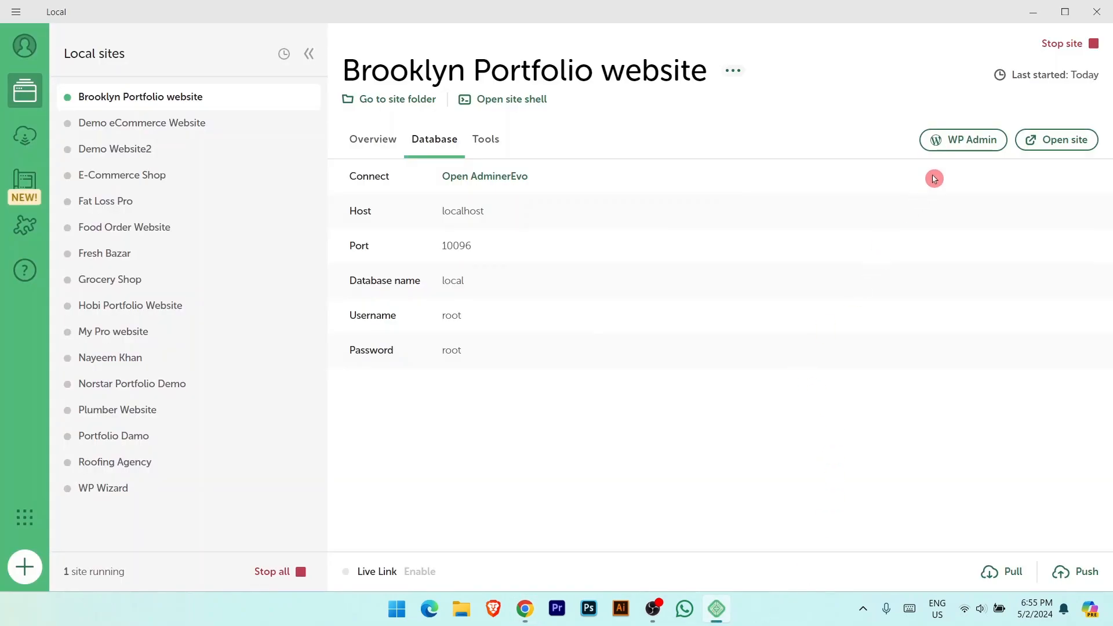
pyautogui.click(965, 143)
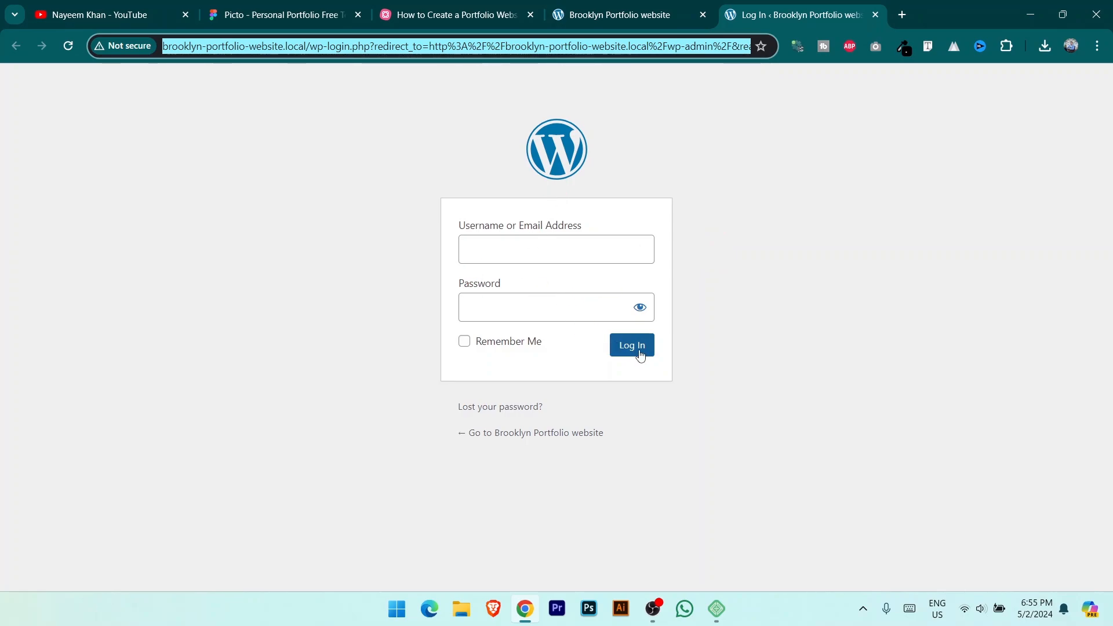
# Step: Load the site's /login address in the homepage tab
pyautogui.click(350, 331)
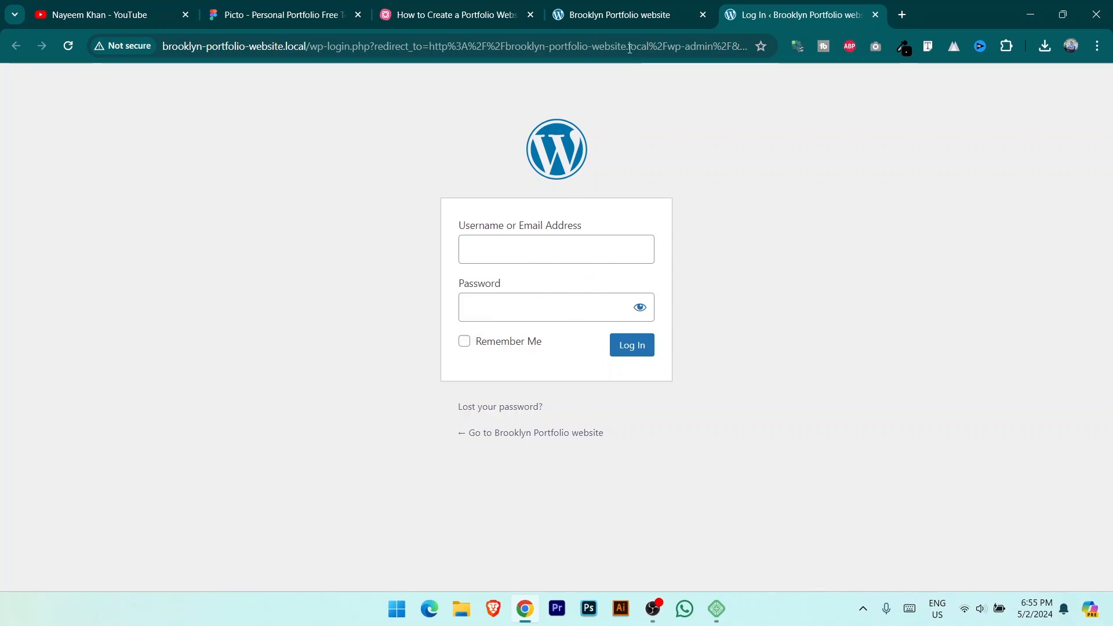
pyautogui.click(632, 12)
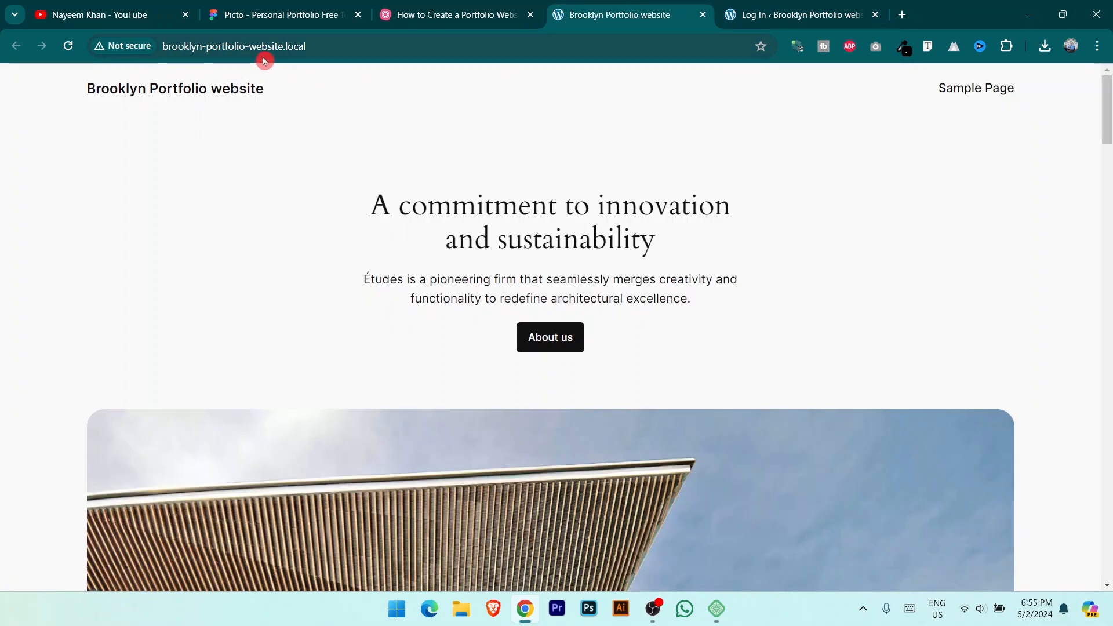
pyautogui.click(350, 46)
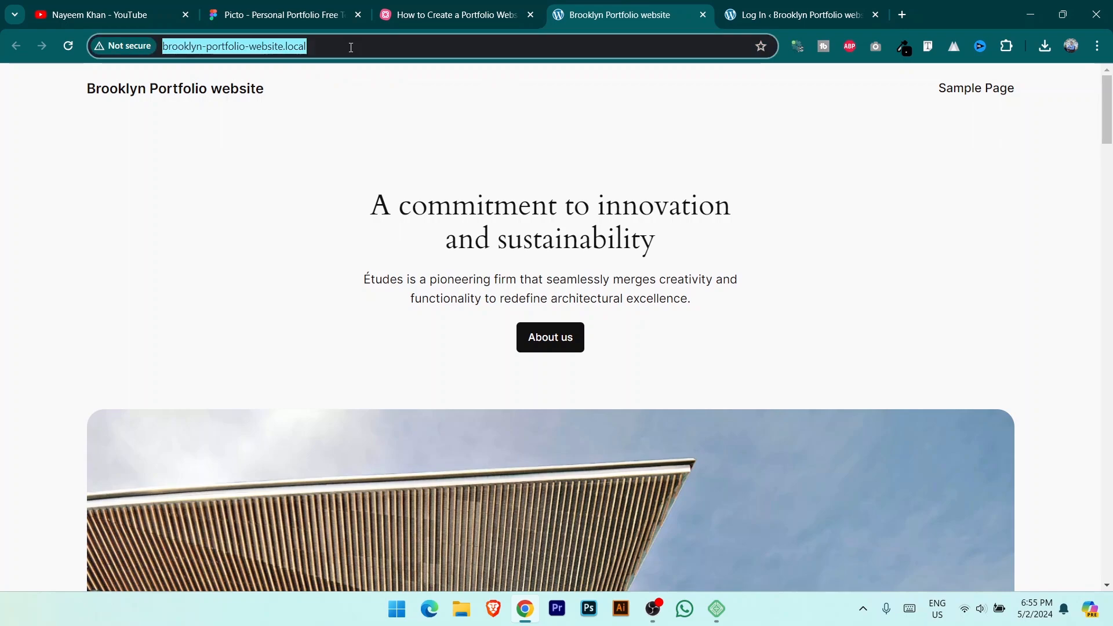
pyautogui.click(350, 47)
pyautogui.write('/')
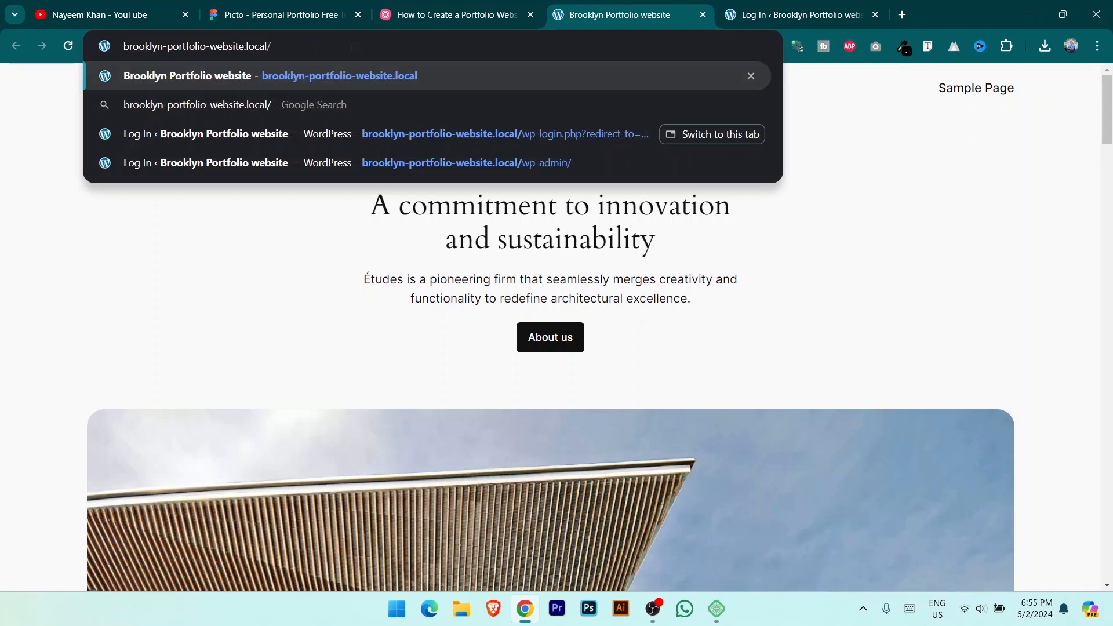
pyautogui.write('login')
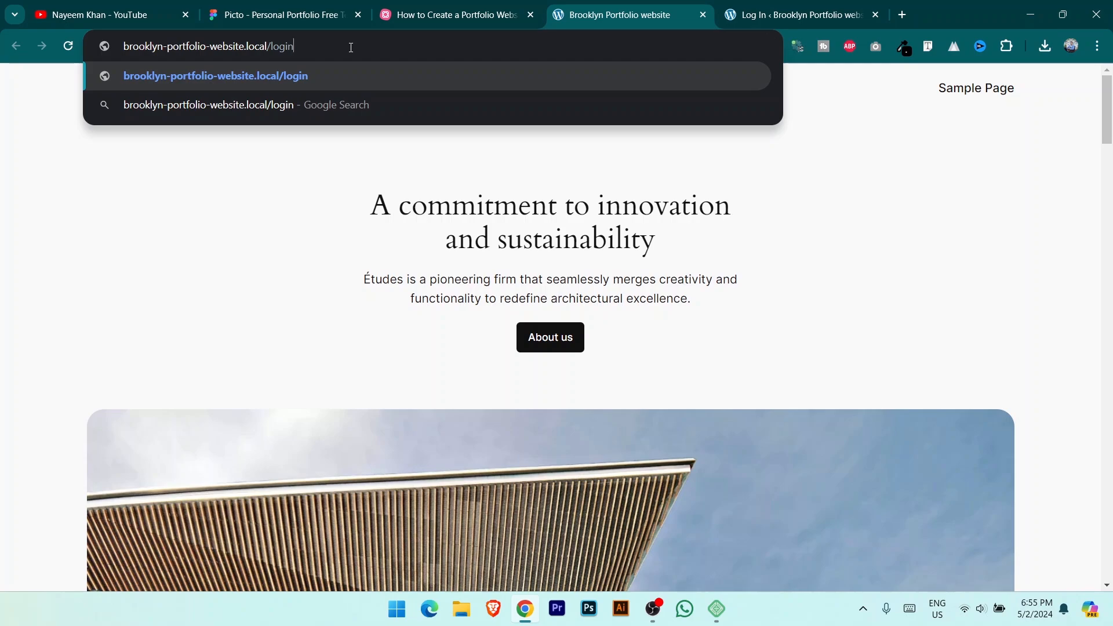
pyautogui.press('Return')
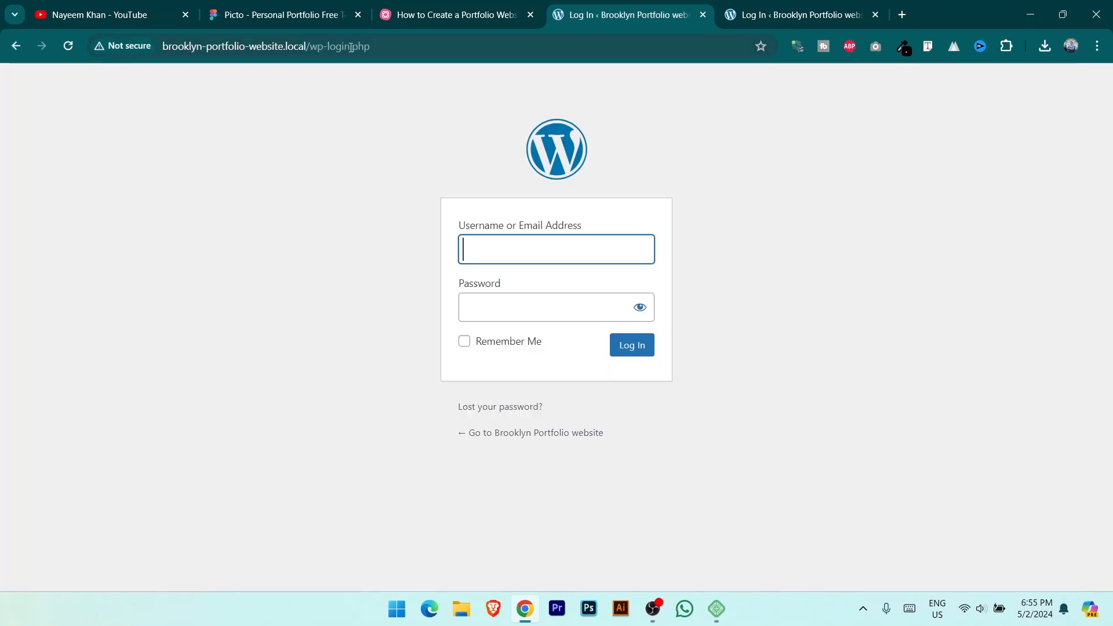
# Step: Log in to WordPress with the site's admin username and password
pyautogui.click(800, 4)
pyautogui.click(647, 7)
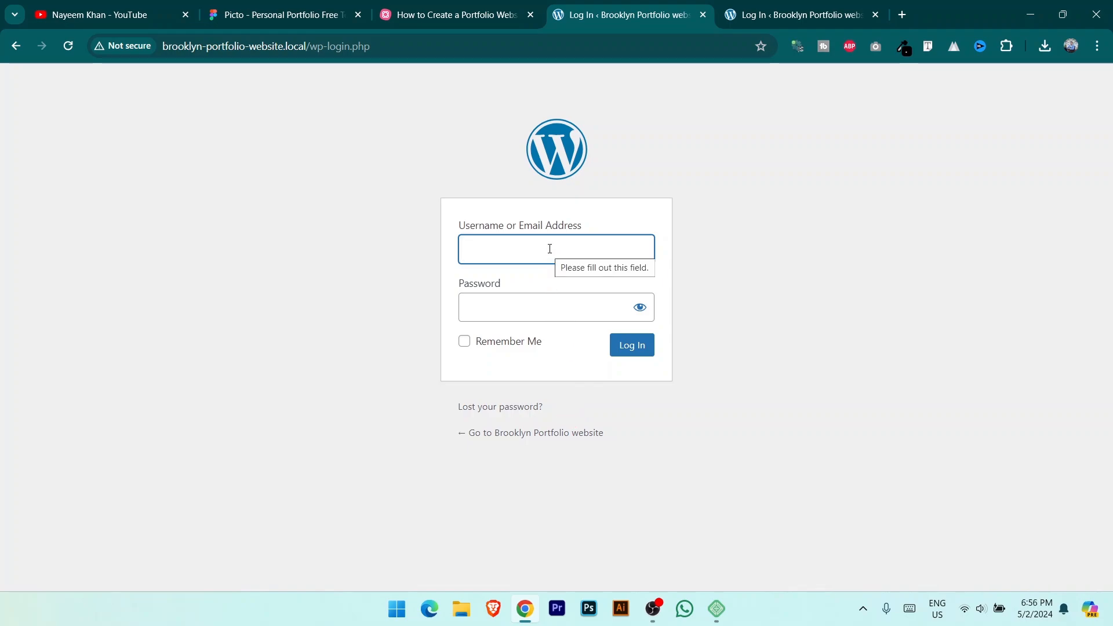
pyautogui.write('admin')
pyautogui.press('Tab')
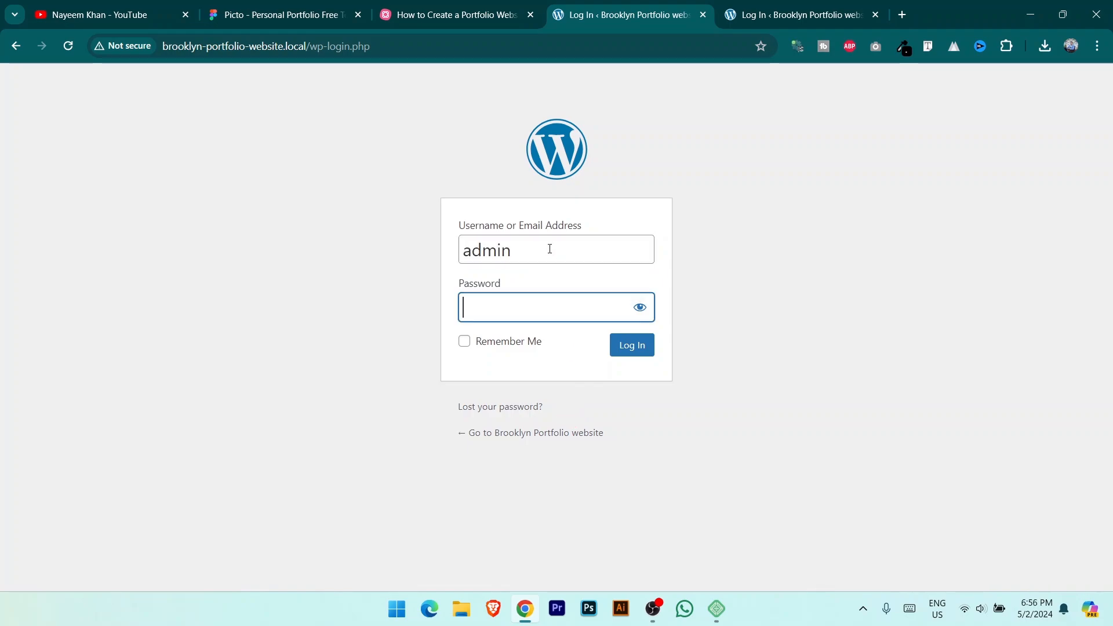
pyautogui.write('admin')
pyautogui.click(630, 351)
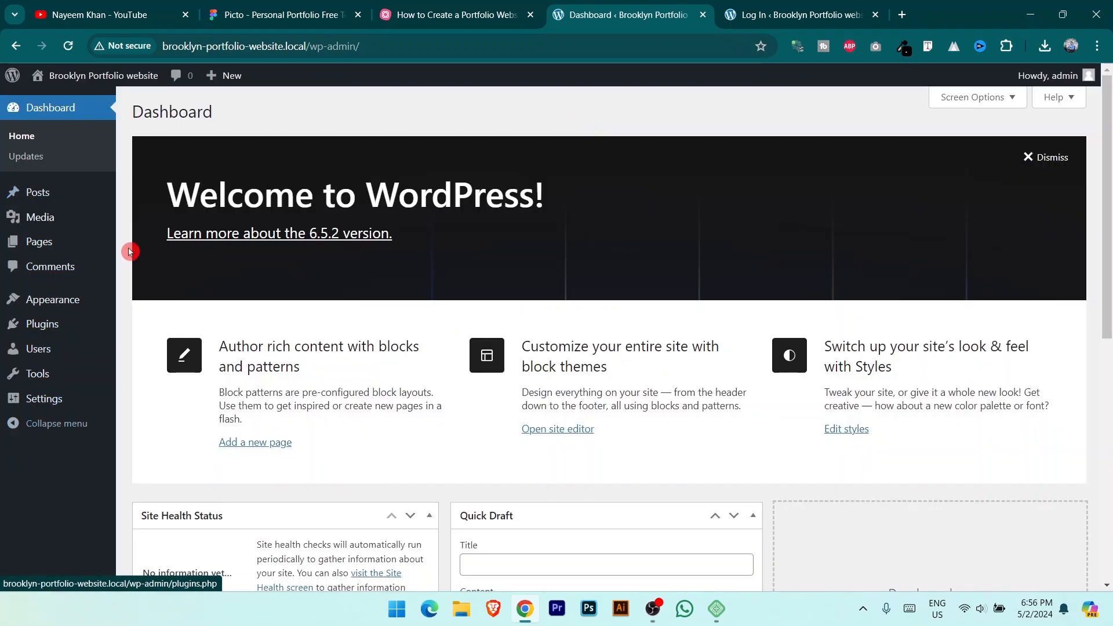
# Step: Open Rapid IT's 'Video Editing With Adobe Premiere Pro' course page in a new tab
pyautogui.moveTo(103, 226)
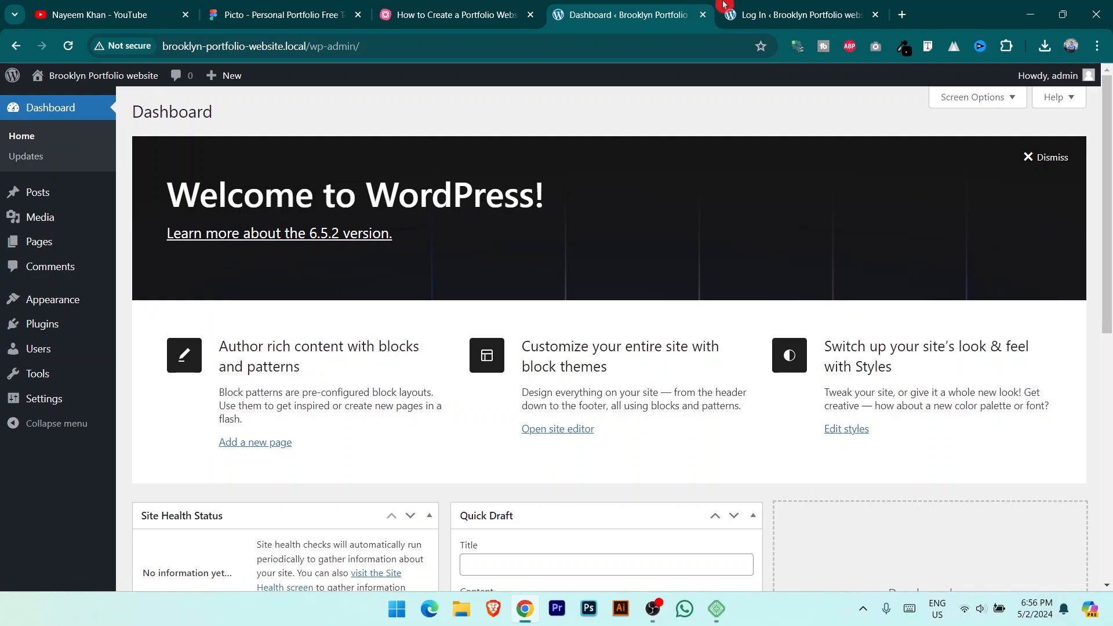
pyautogui.click(903, 16)
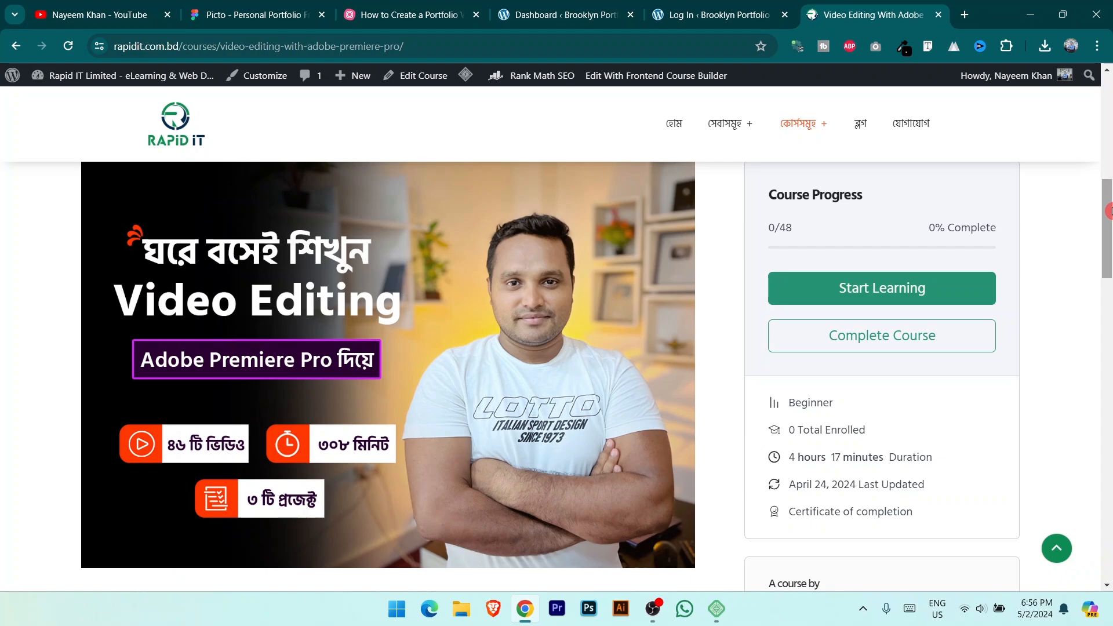
# Step: Collapse the course intro, then expand and collapse the 'Start here' section
pyautogui.scroll(5, 348, 351)
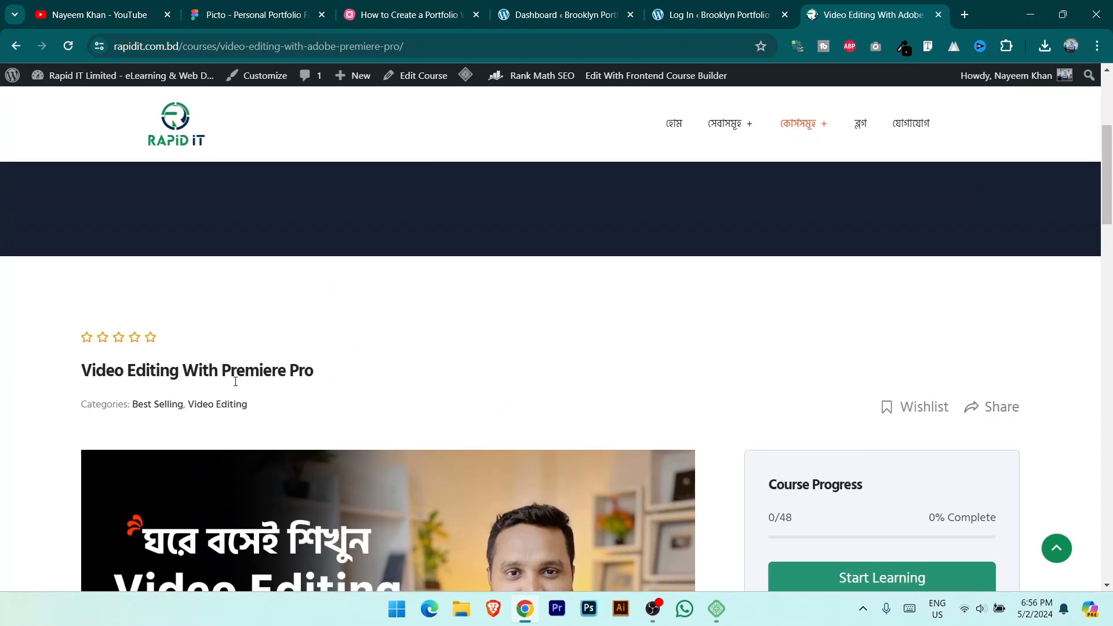
pyautogui.moveTo(223, 370); pyautogui.dragTo(314, 371)
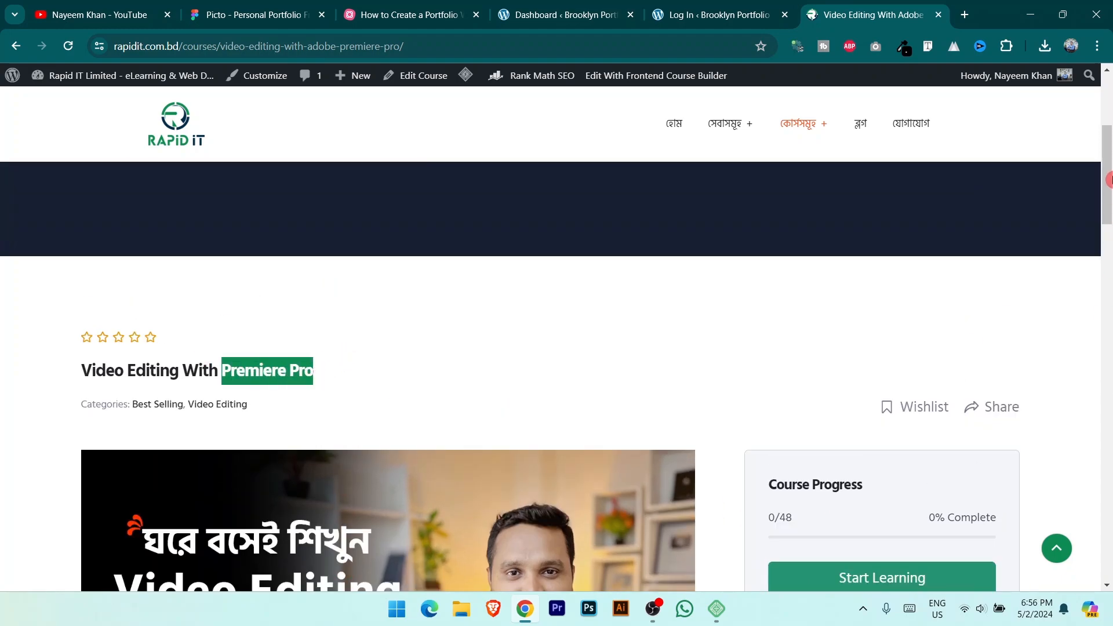
pyautogui.moveTo(1108, 181); pyautogui.dragTo(1108, 395)
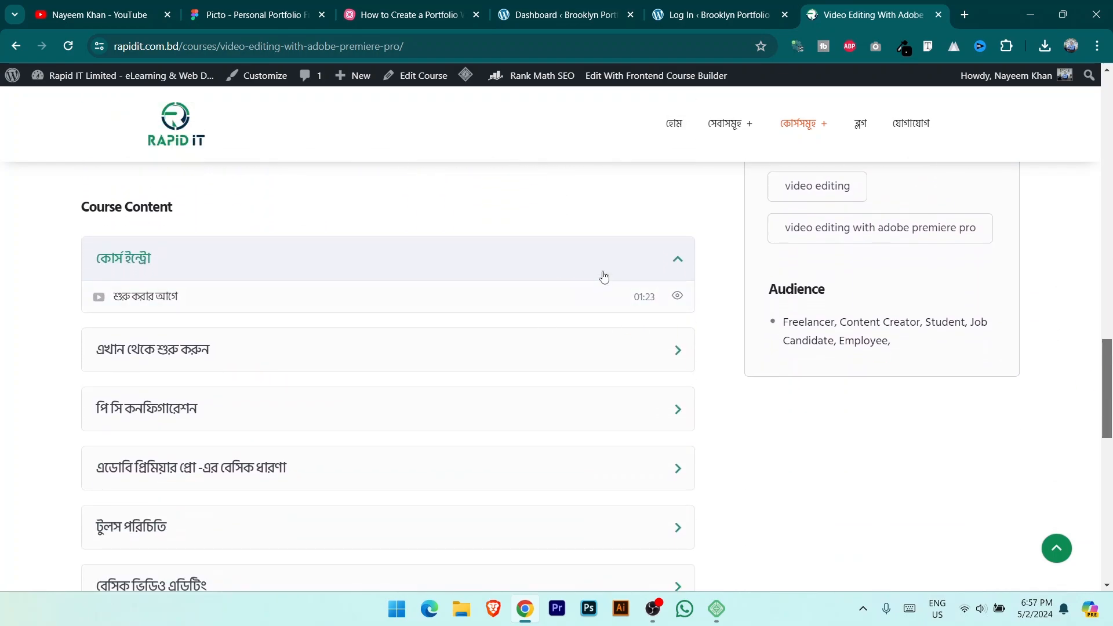
pyautogui.click(679, 259)
pyautogui.scroll(-1, 591, 257)
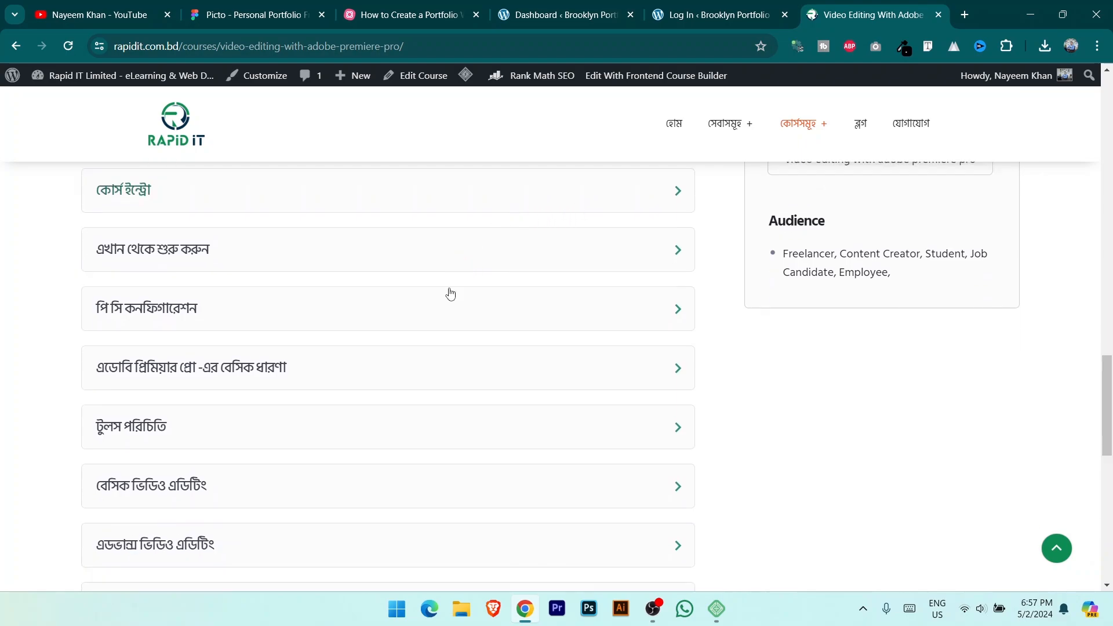
pyautogui.click(675, 254)
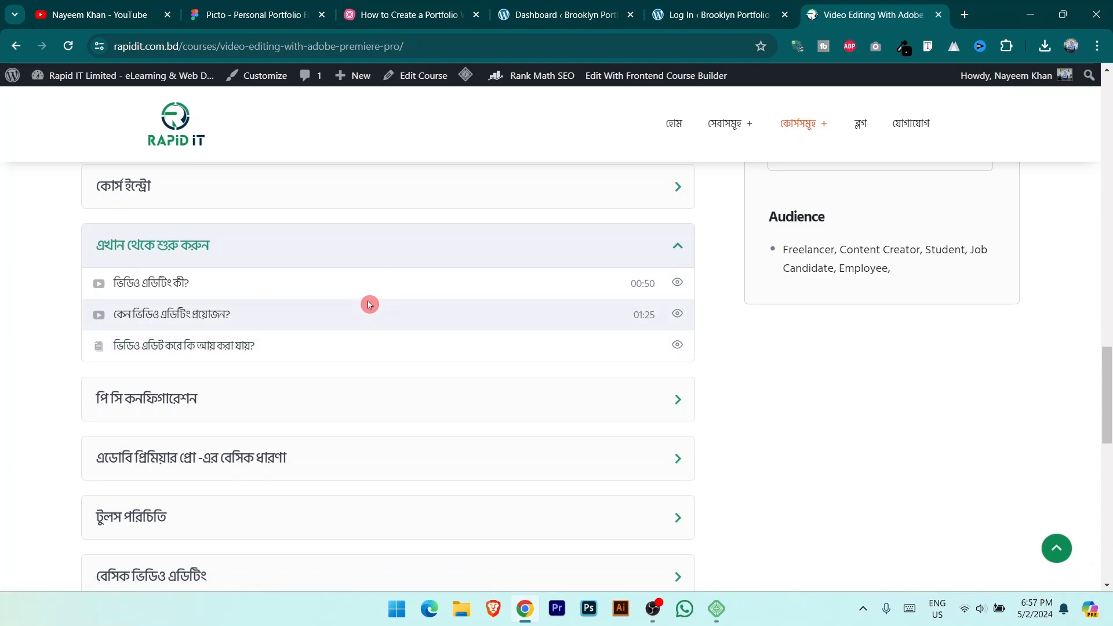
pyautogui.click(677, 248)
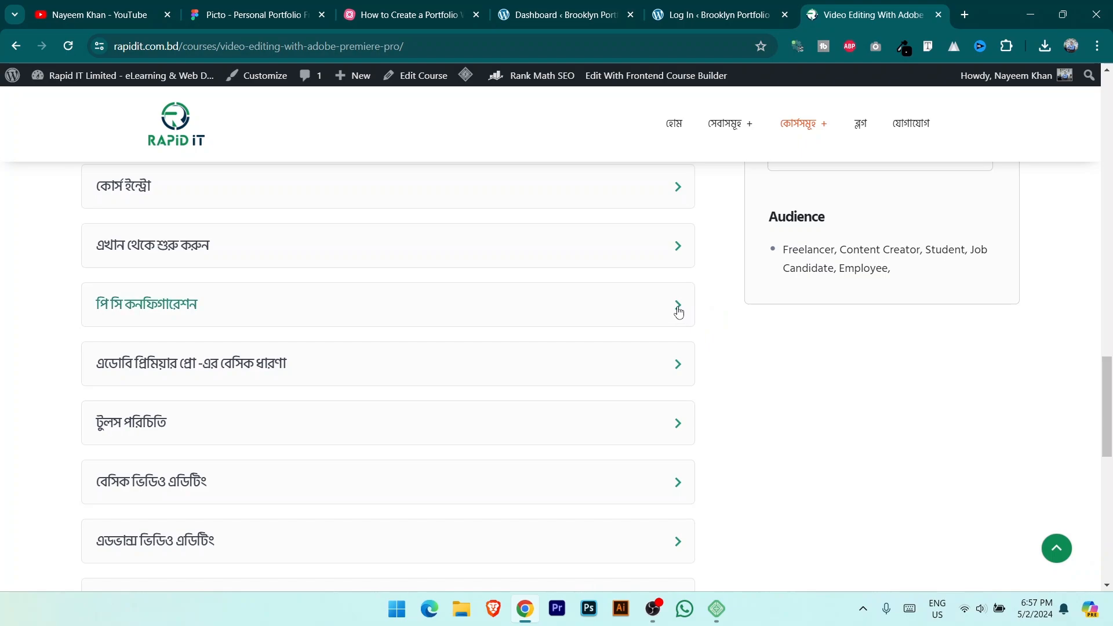
# Step: Expand the Premiere Pro basic concepts section, then open and close the tools introduction
pyautogui.moveTo(1109, 406); pyautogui.dragTo(994, 415)
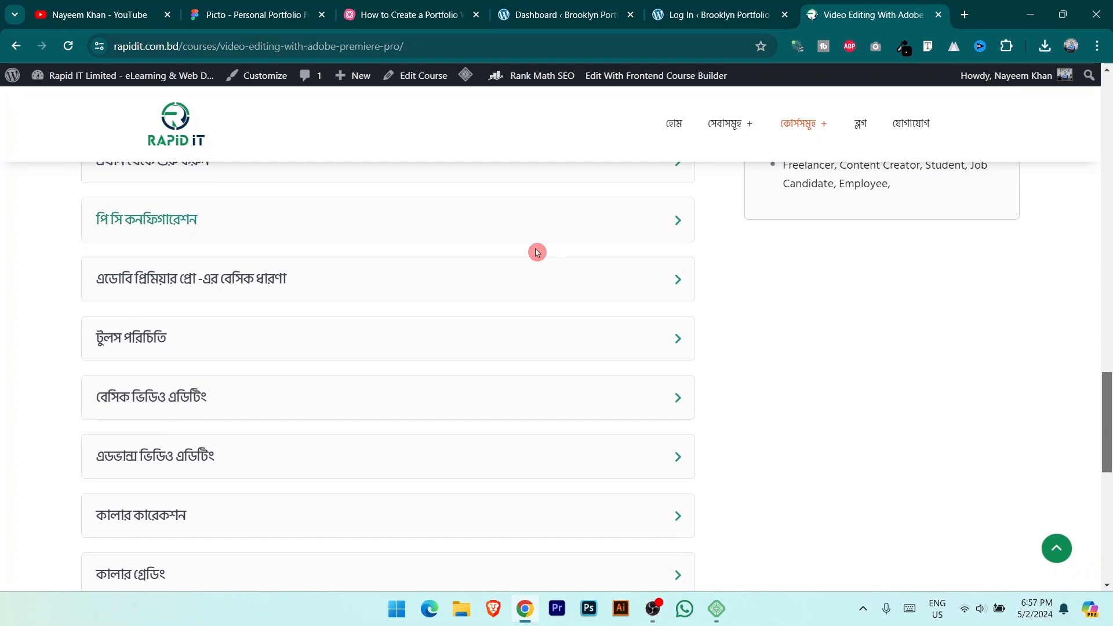
pyautogui.click(680, 284)
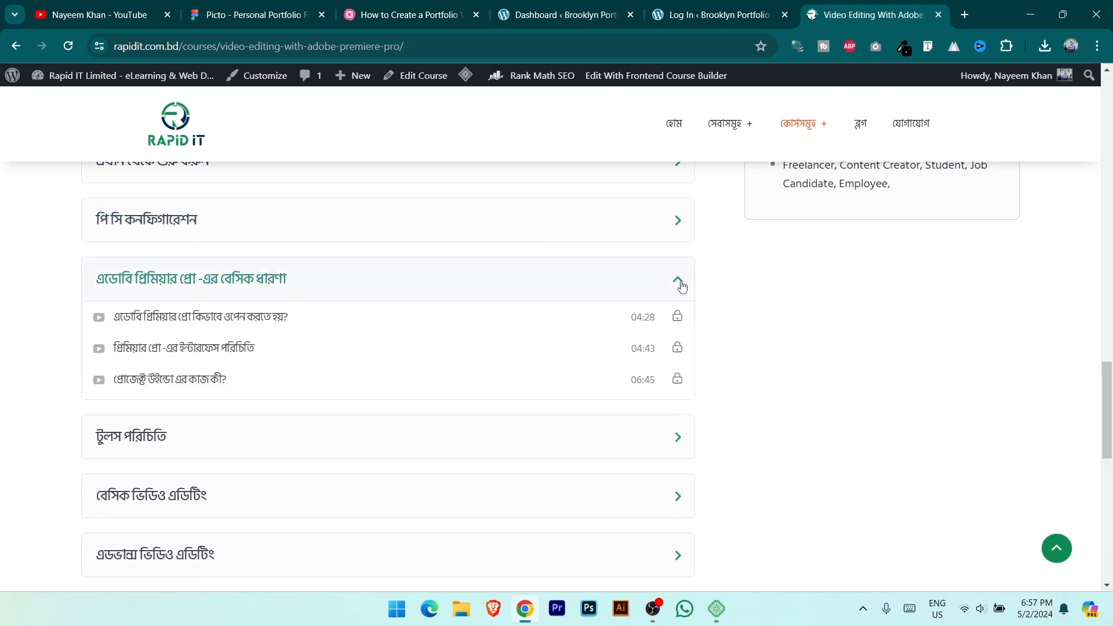
pyautogui.moveTo(1109, 391); pyautogui.dragTo(1109, 400)
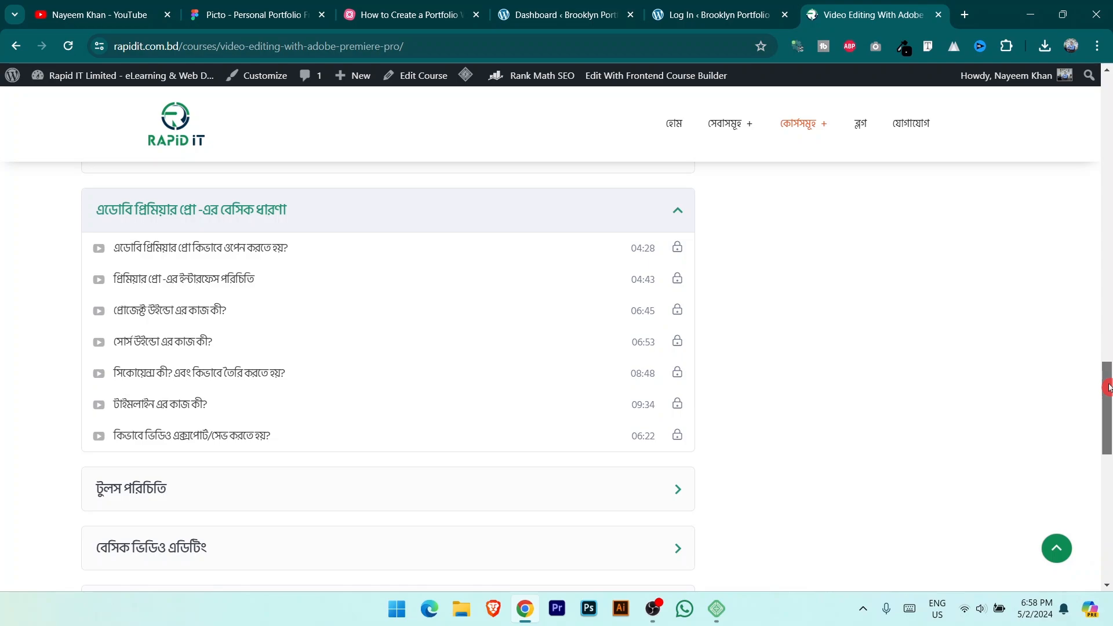
pyautogui.moveTo(1108, 387); pyautogui.dragTo(1108, 411)
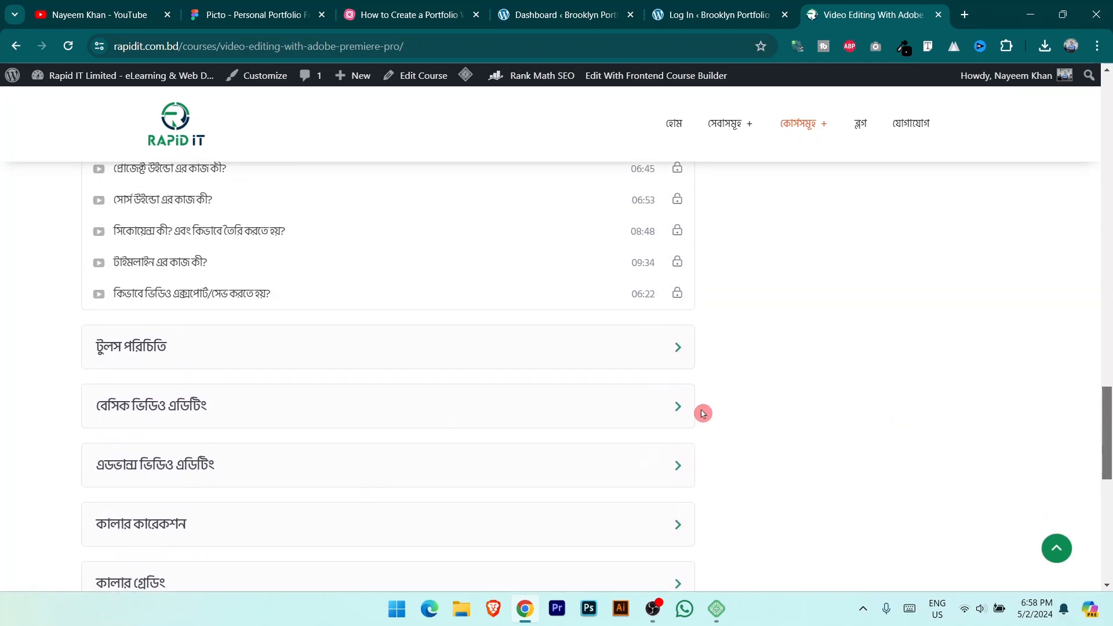
pyautogui.click(677, 347)
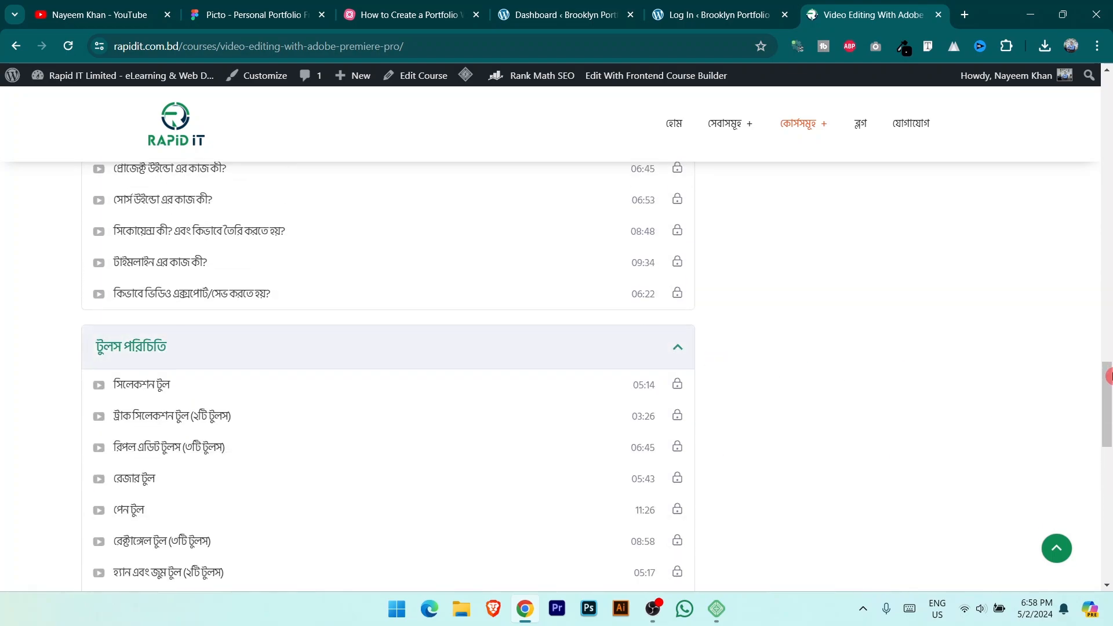
pyautogui.scroll(-3, 952, 377)
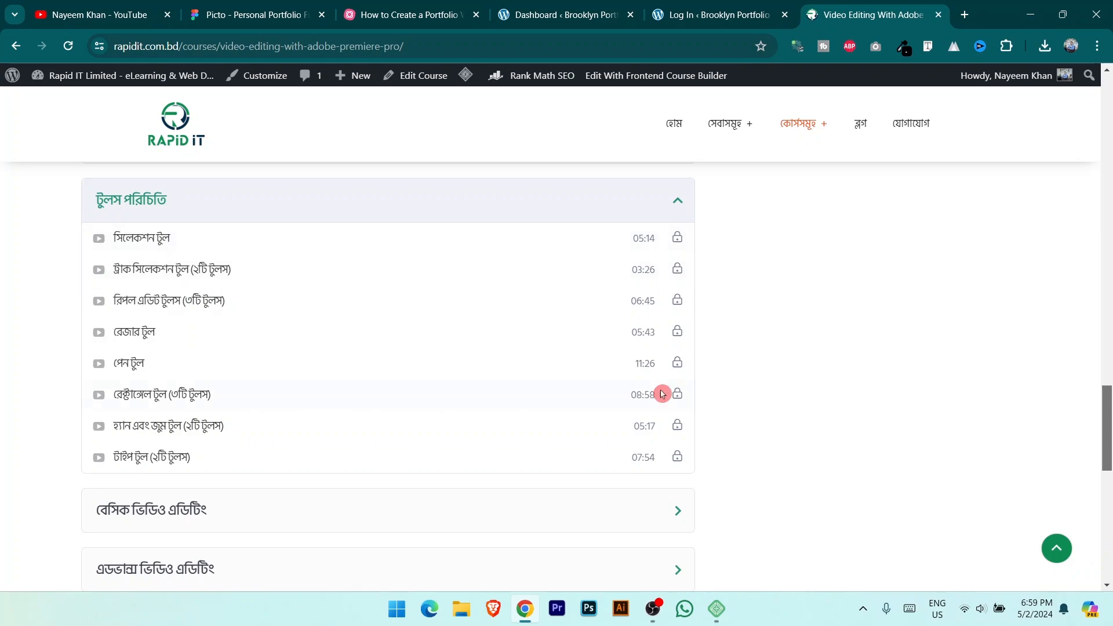
pyautogui.click(677, 200)
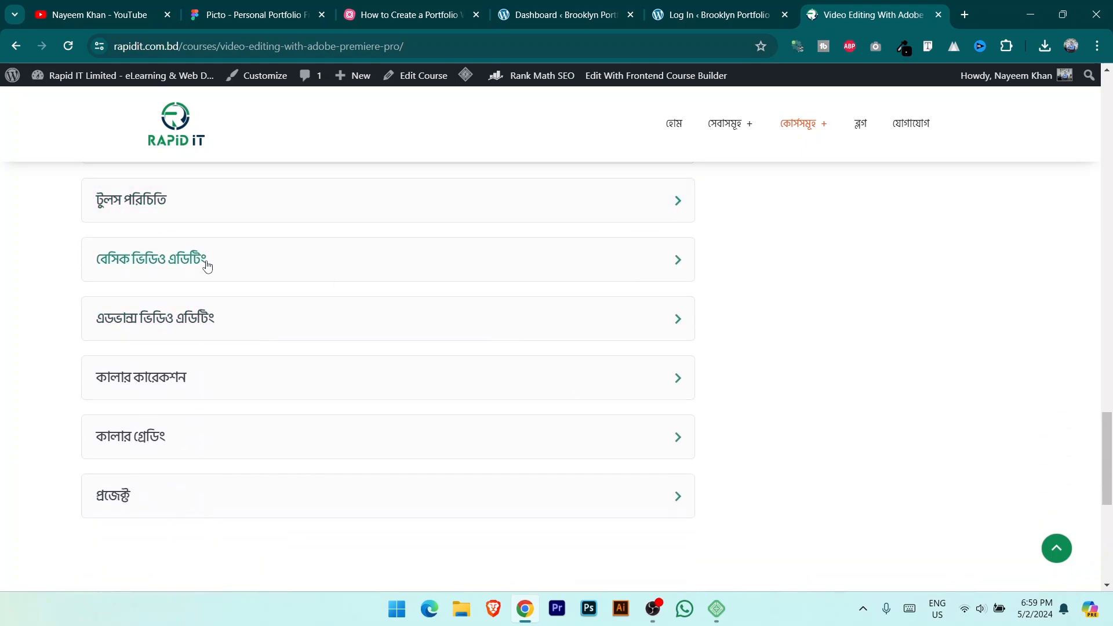
# Step: Expand the basic video editing, advanced video editing and project sections
pyautogui.click(677, 262)
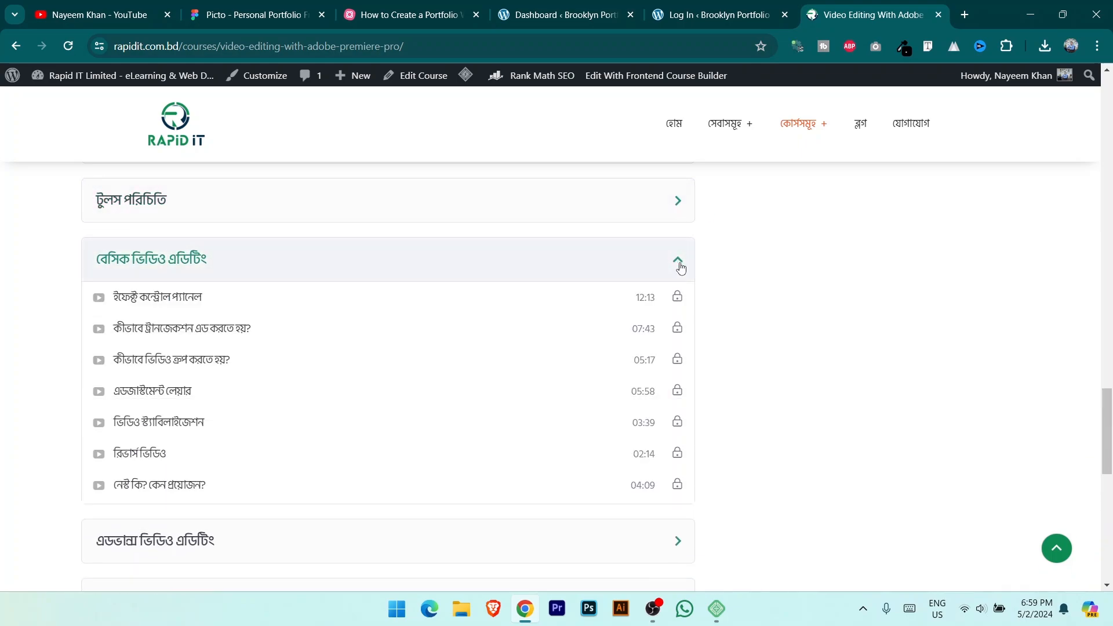
pyautogui.click(1051, 340)
pyautogui.scroll(-1, 1051, 341)
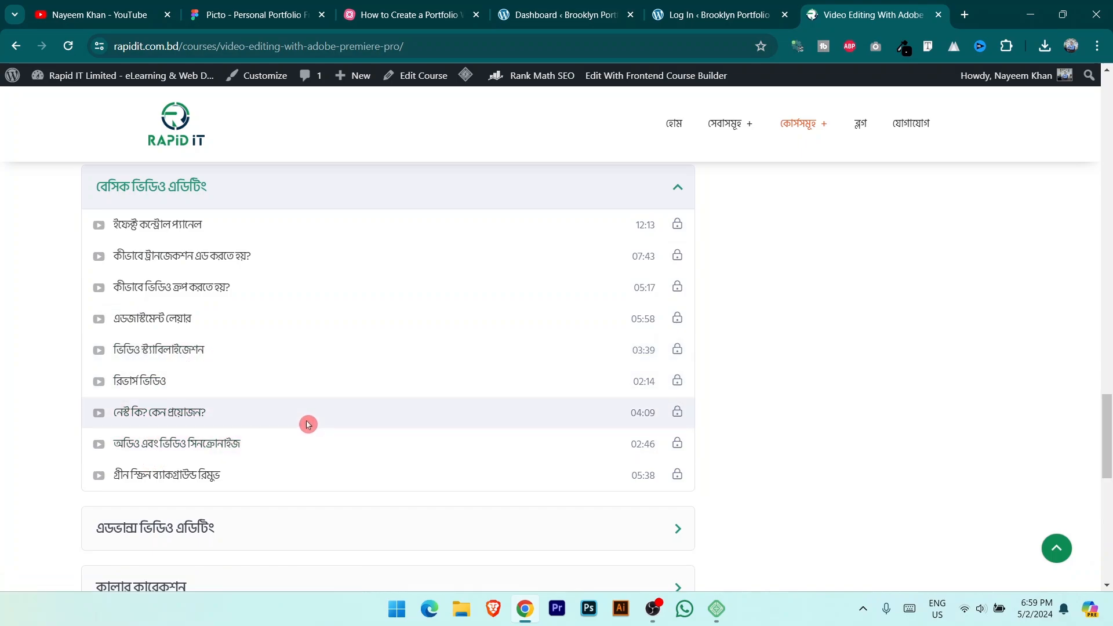
pyautogui.scroll(-2, 479, 419)
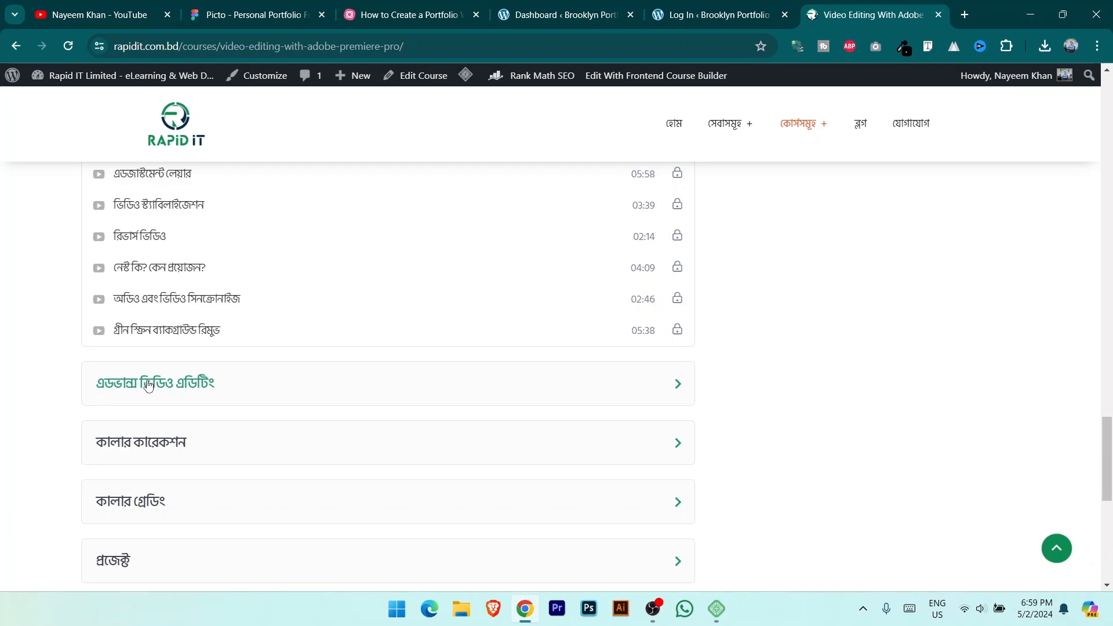
pyautogui.click(676, 394)
pyautogui.scroll(-3, 318, 338)
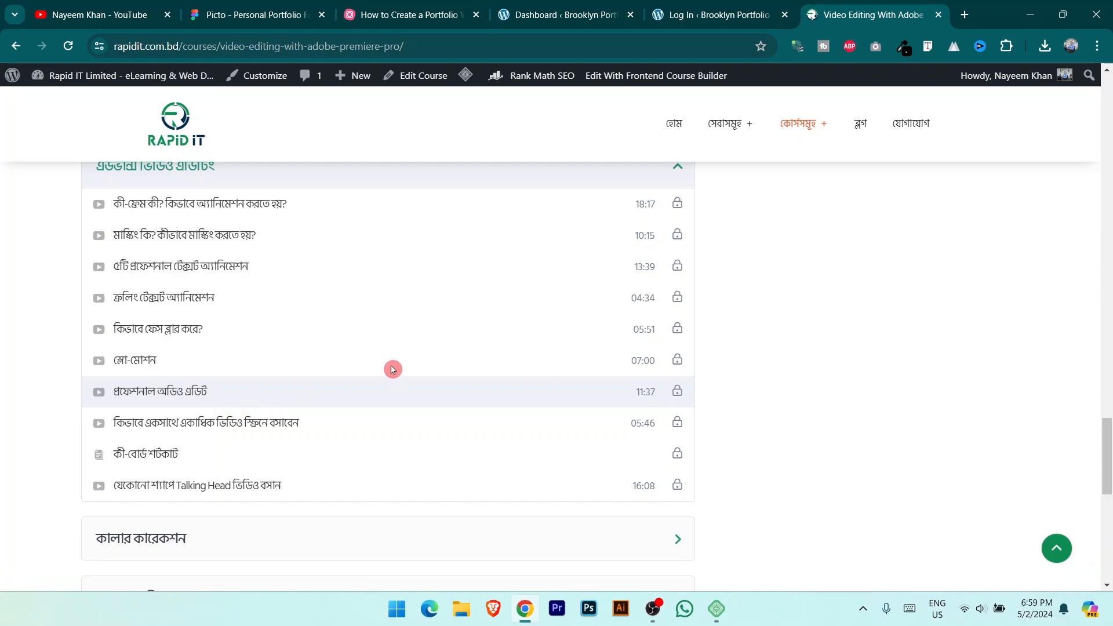
pyautogui.scroll(-3, 393, 367)
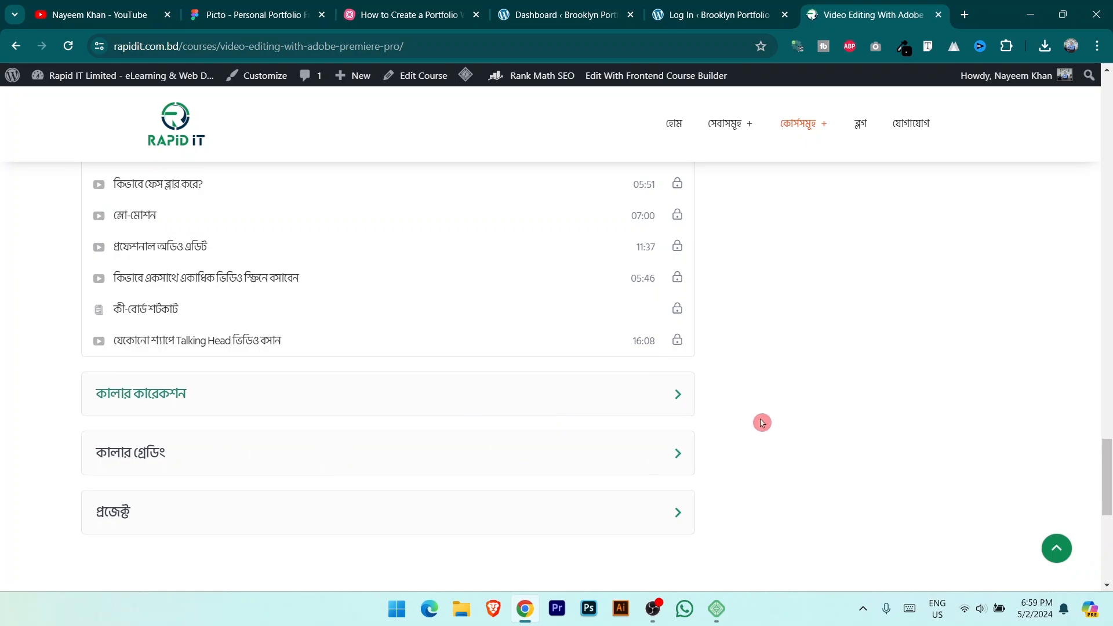
pyautogui.click(677, 513)
pyautogui.scroll(-4, 910, 401)
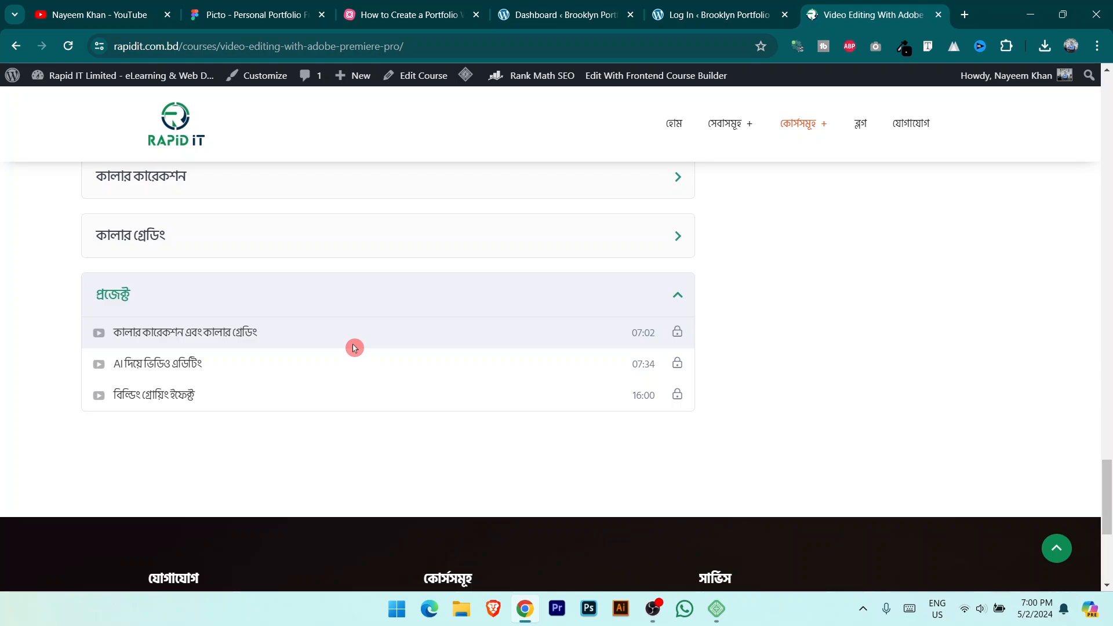
# Step: Scroll back up through the course page
pyautogui.scroll(10, 347, 348)
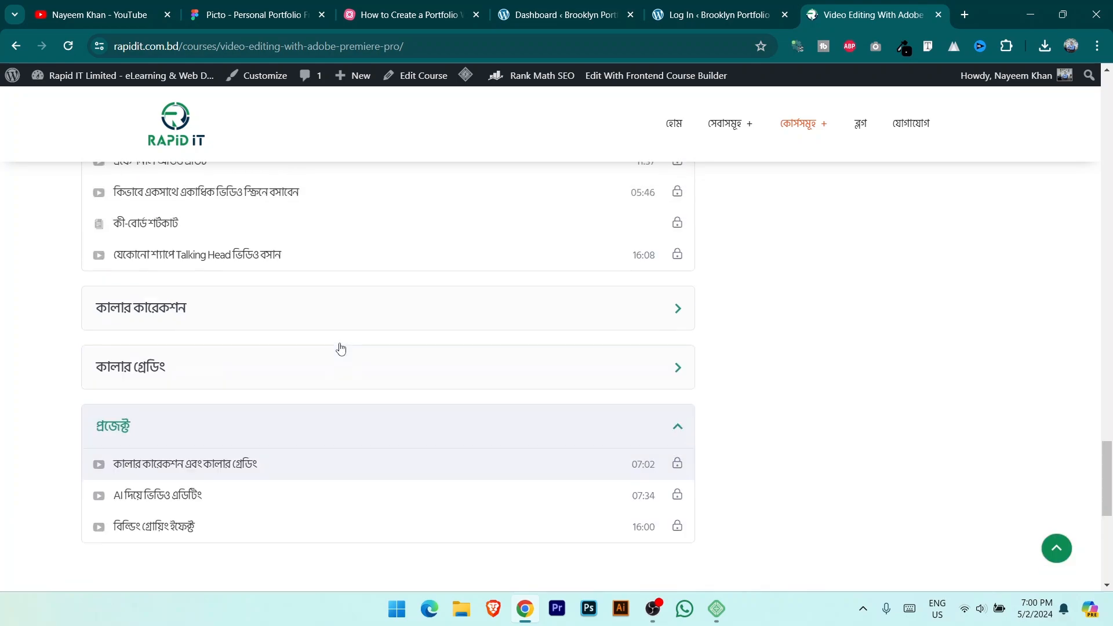
pyautogui.scroll(2, 341, 347)
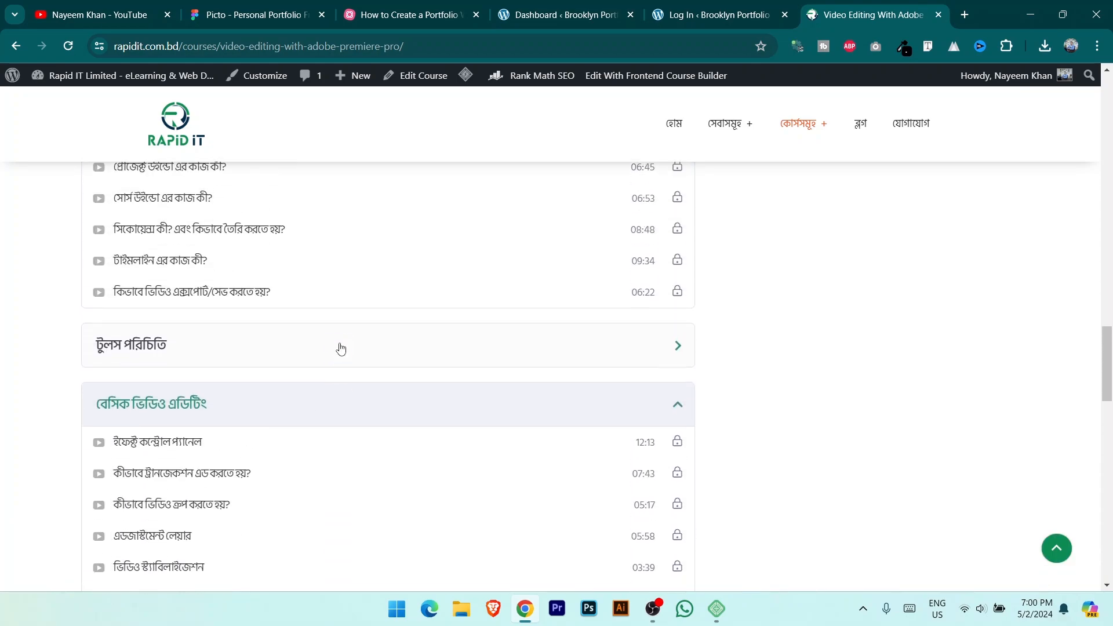
pyautogui.scroll(15, 341, 348)
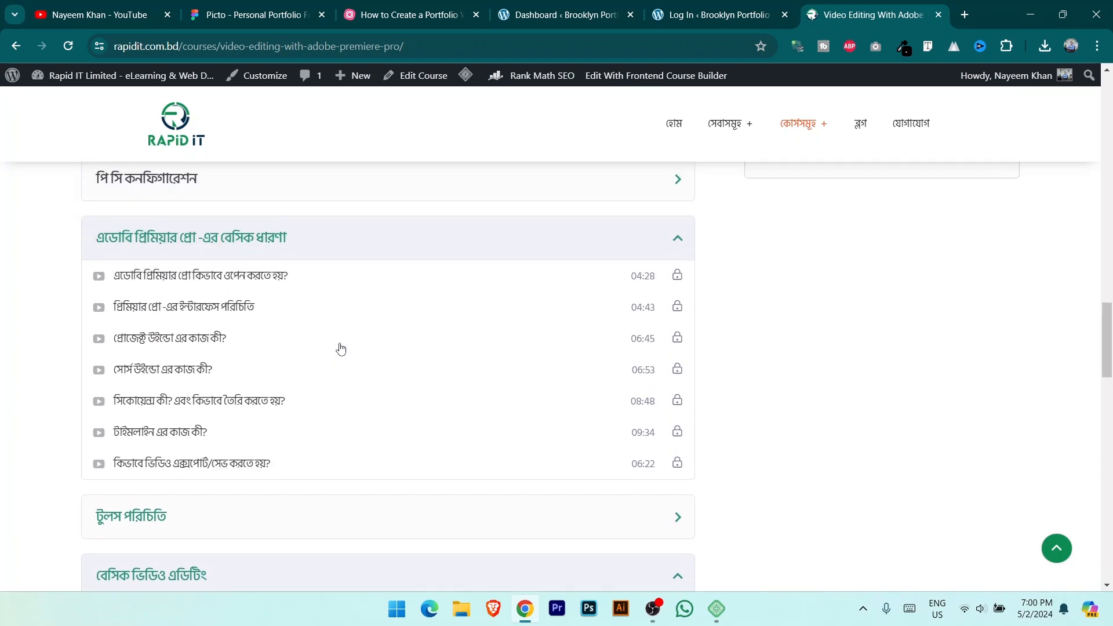
pyautogui.click(341, 346)
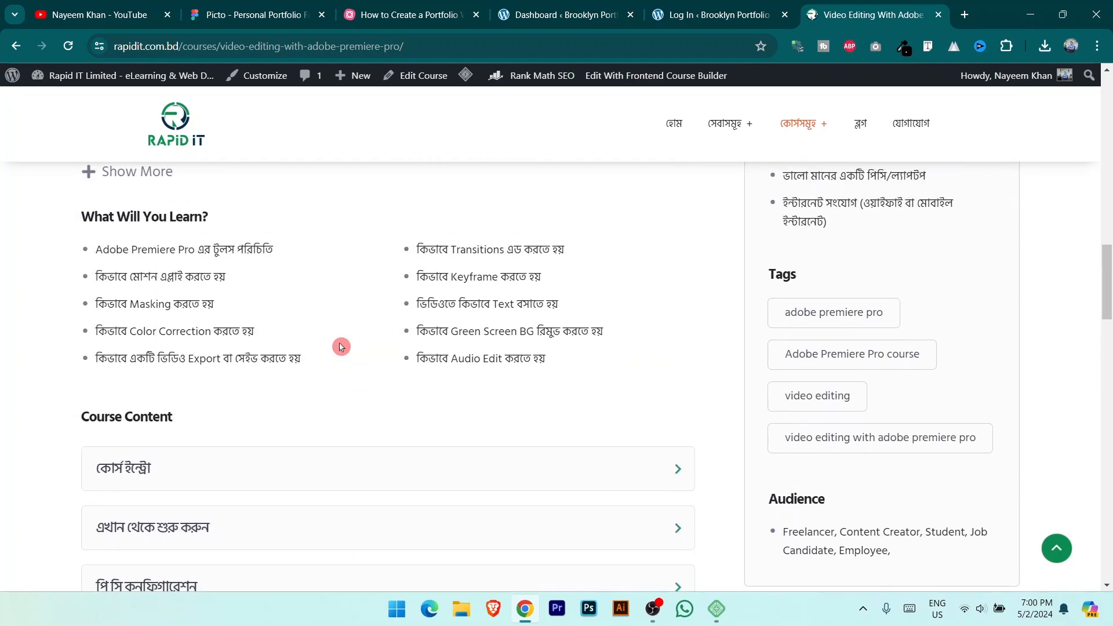
pyautogui.scroll(3, 341, 347)
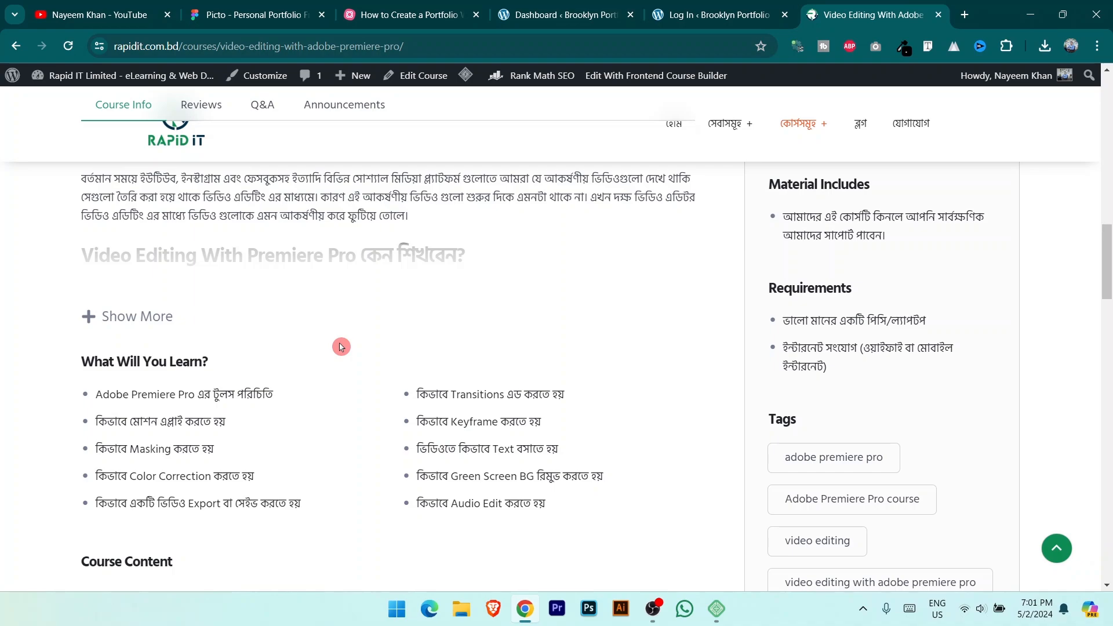
pyautogui.scroll(8, 851, 327)
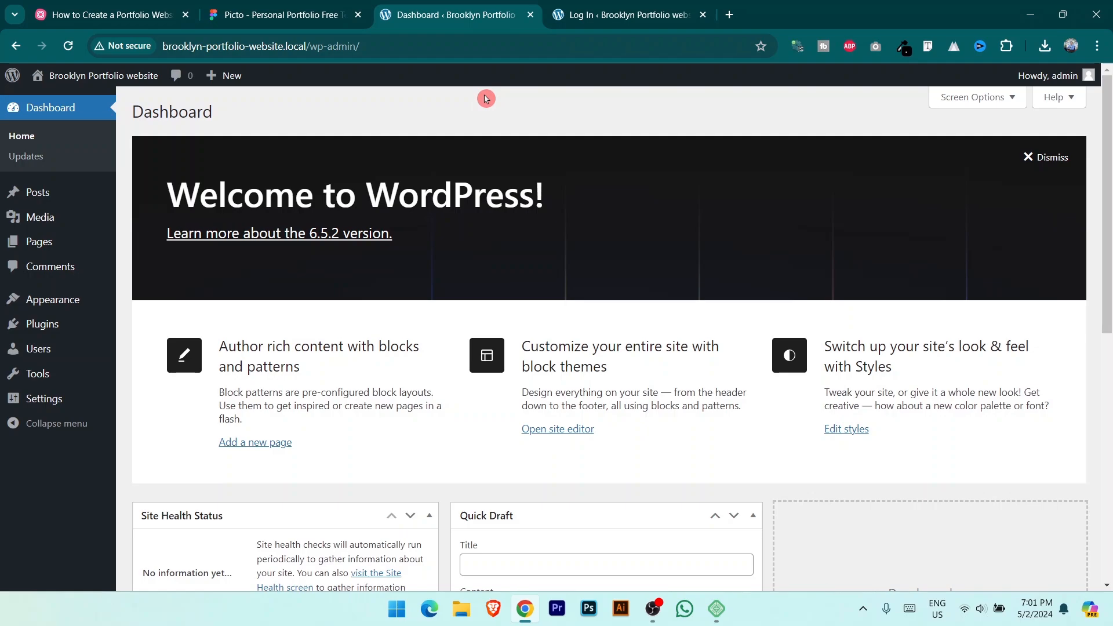
# Step: Uncheck Site Health Status, At a Glance, Activity, Quick Draft, Events and News, and Welcome in Screen Options
pyautogui.scroll(-6, 699, 438)
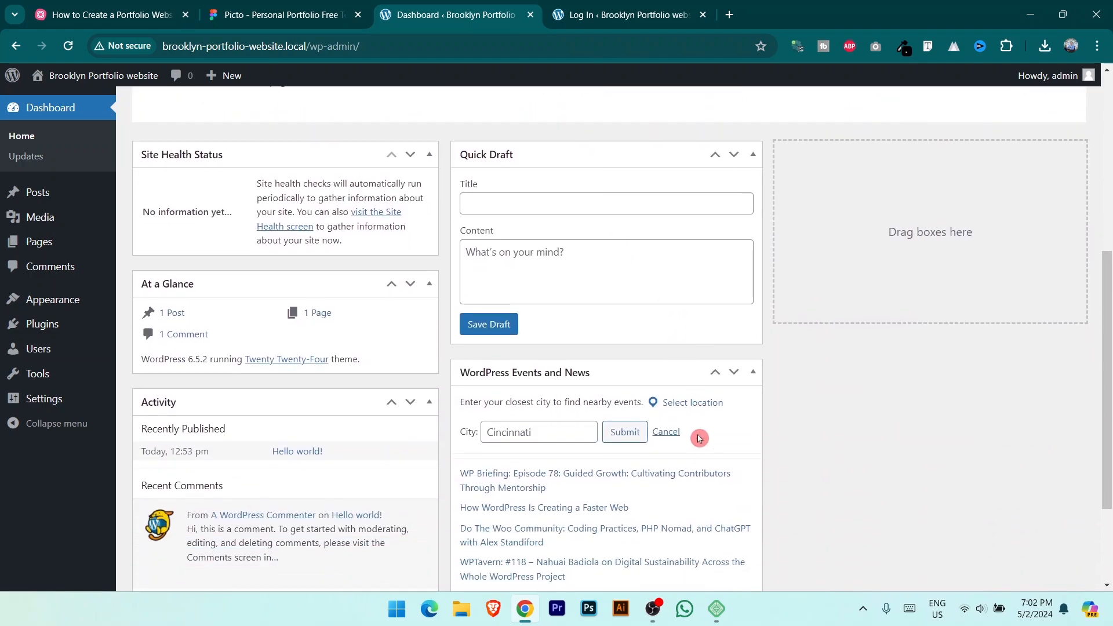
pyautogui.scroll(-3, 699, 438)
pyautogui.scroll(9, 690, 437)
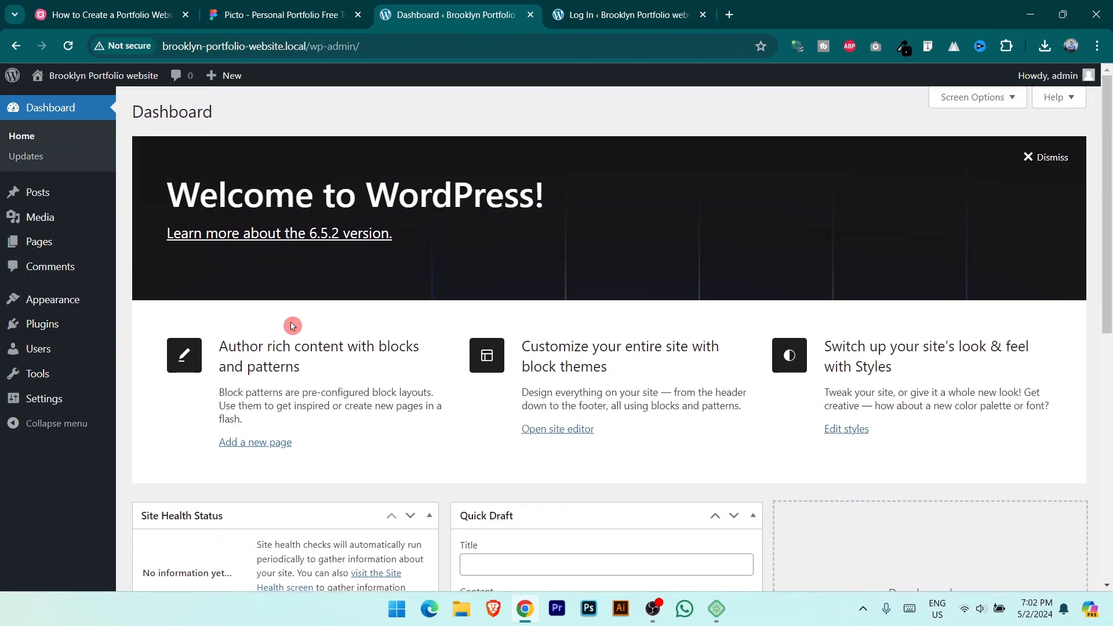
pyautogui.click(969, 104)
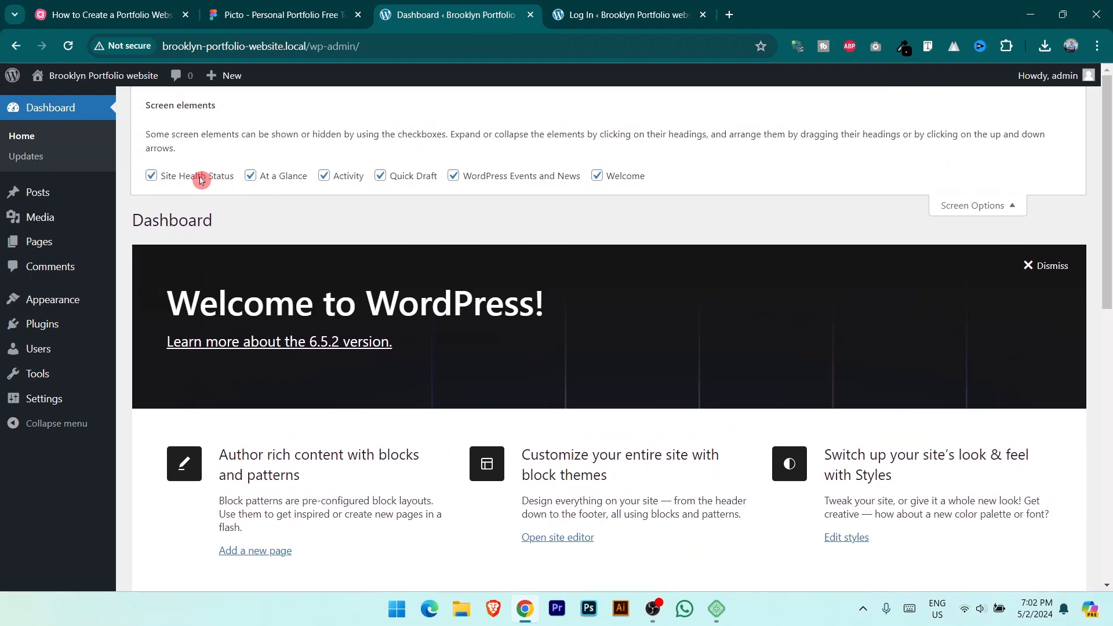
pyautogui.click(151, 176)
pyautogui.click(251, 177)
pyautogui.click(329, 176)
pyautogui.click(410, 179)
pyautogui.click(491, 176)
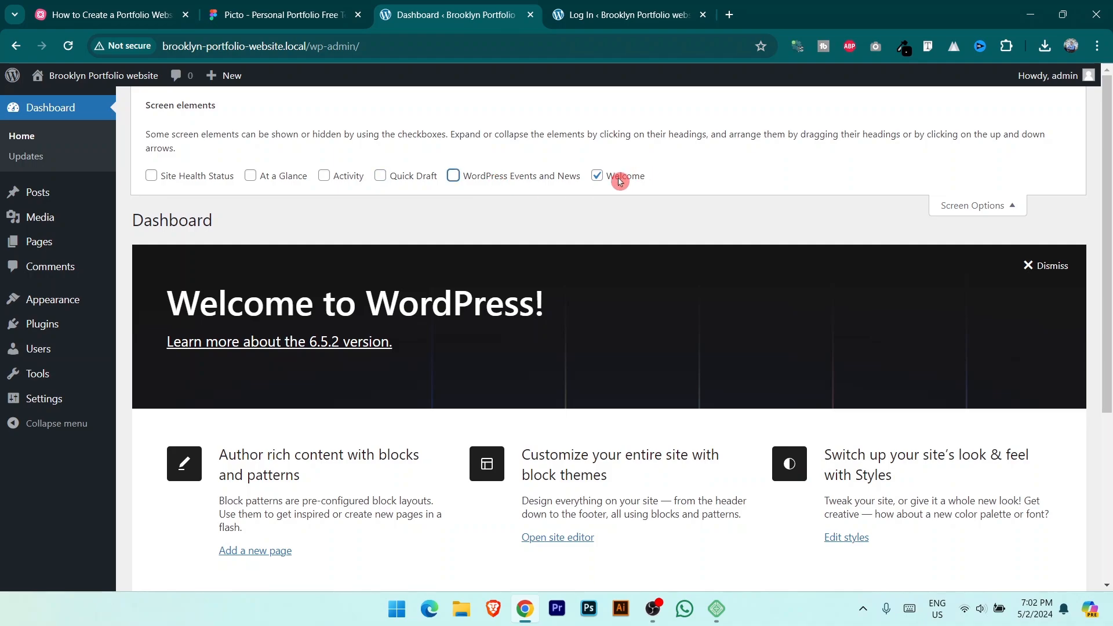
pyautogui.click(619, 181)
pyautogui.click(1006, 201)
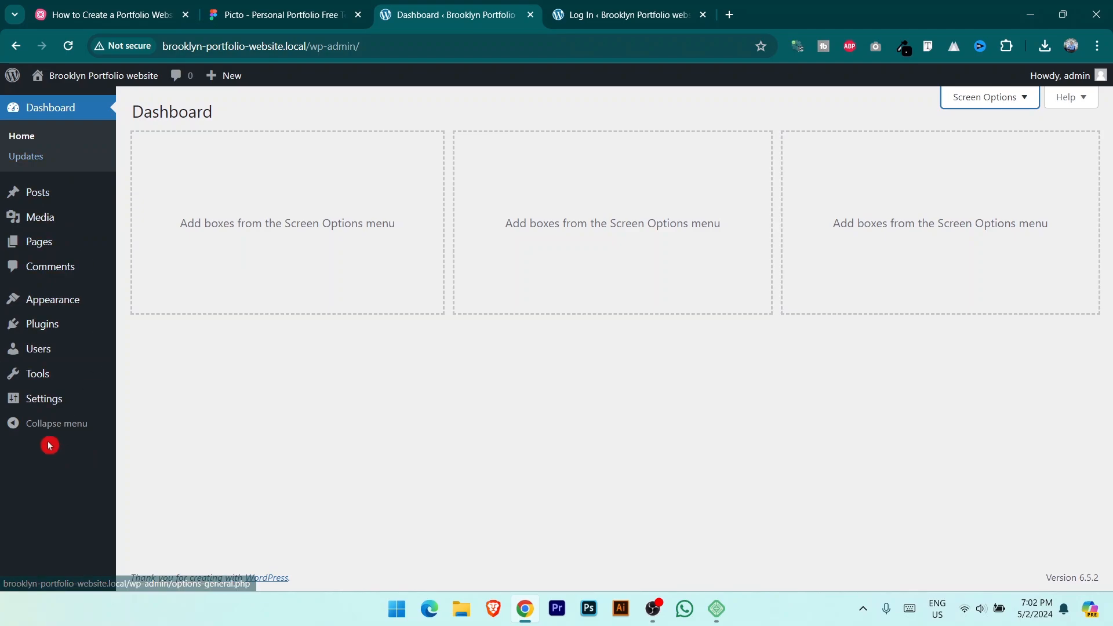
pyautogui.moveTo(57, 376)
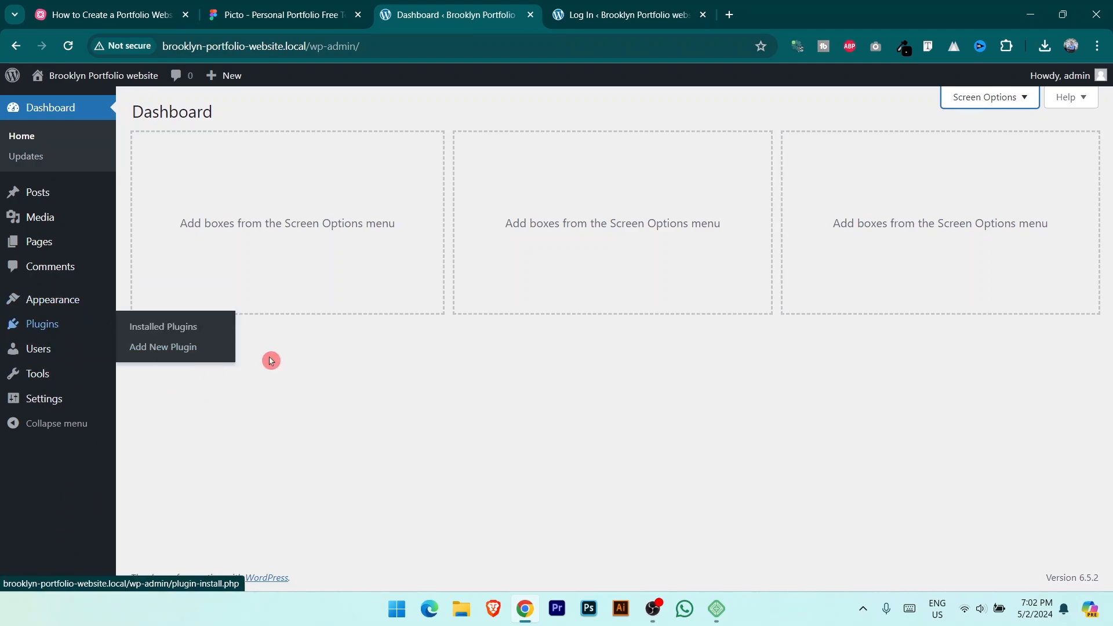
# Step: Return to the MindMeister 'How to Create a Portfolio Website' map
pyautogui.click(140, 4)
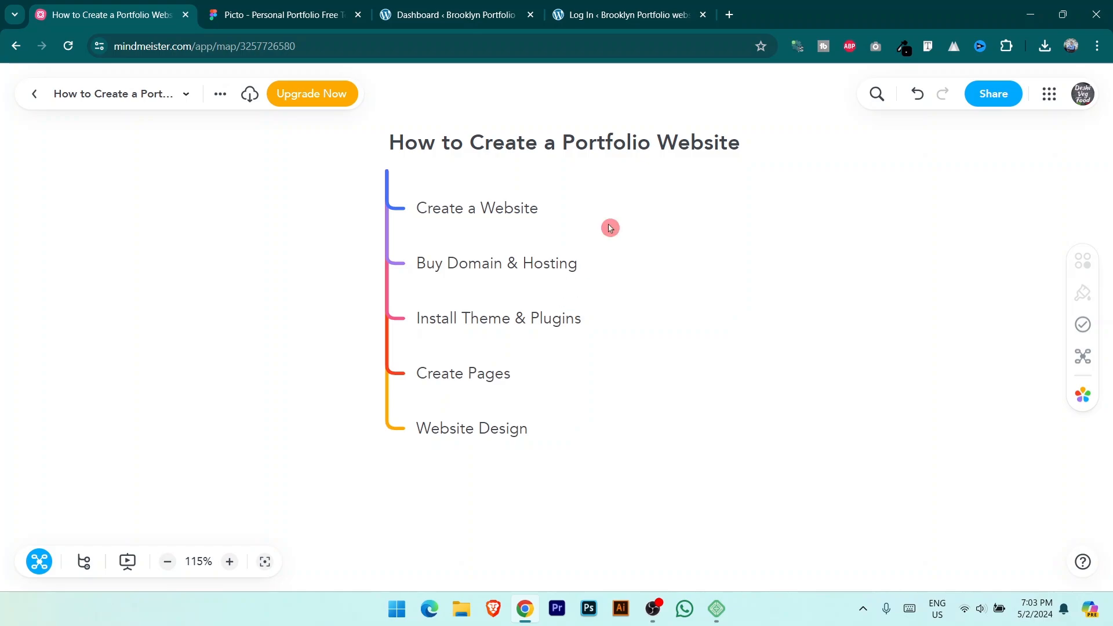
# Step: In a new tab on namecheap.com, search Domains for chanderbarishop.com
pyautogui.click(729, 14)
pyautogui.write('name')
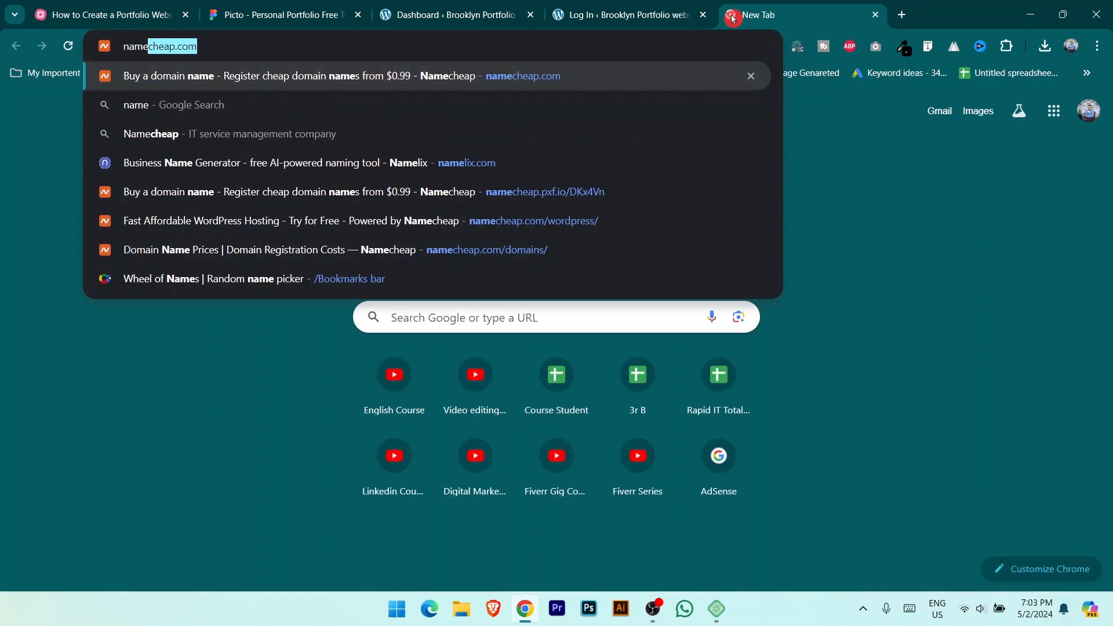
pyautogui.press('Return')
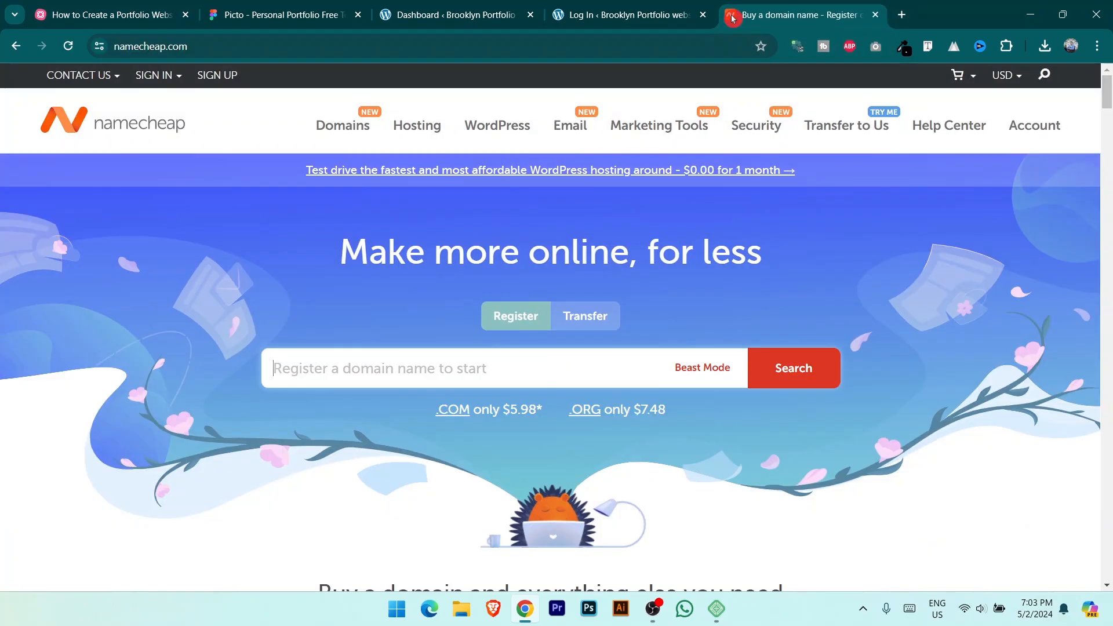
pyautogui.click(343, 123)
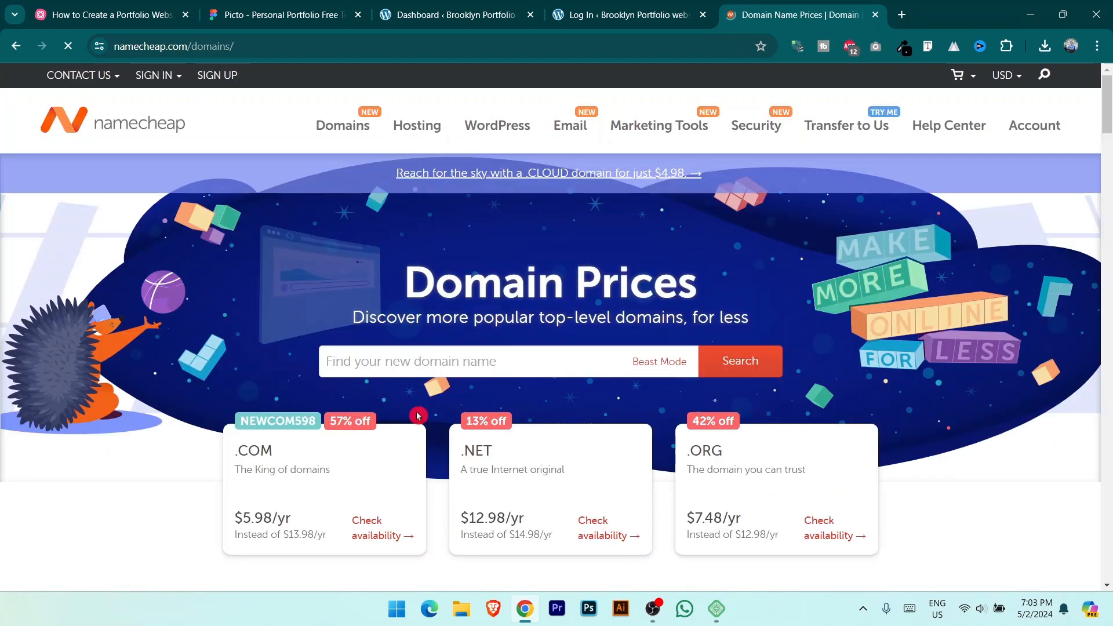
pyautogui.click(464, 357)
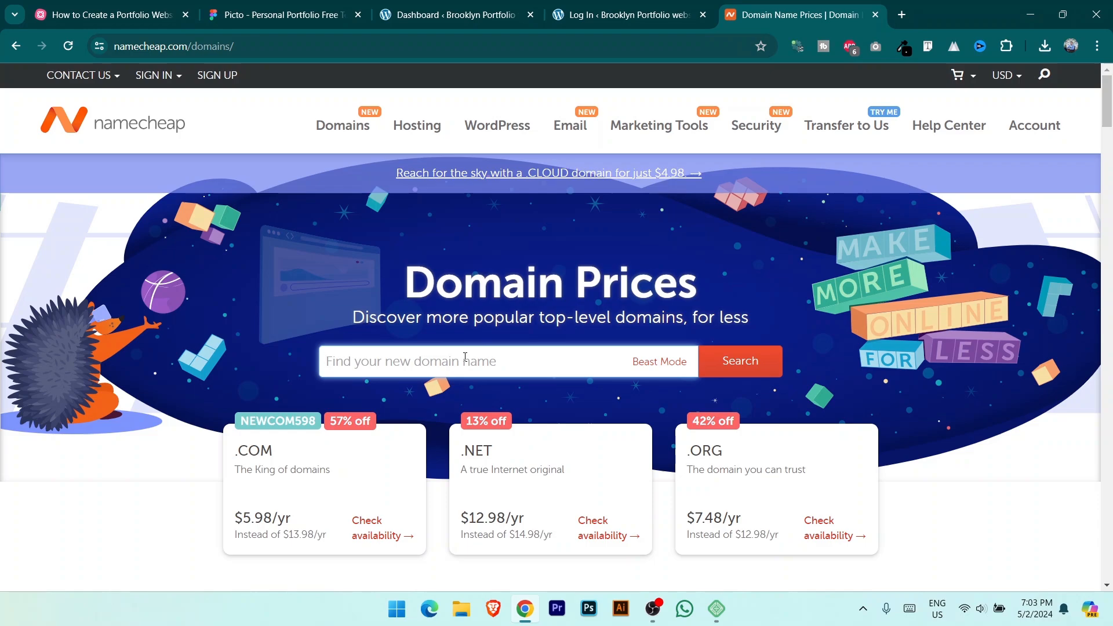
pyautogui.write('cha')
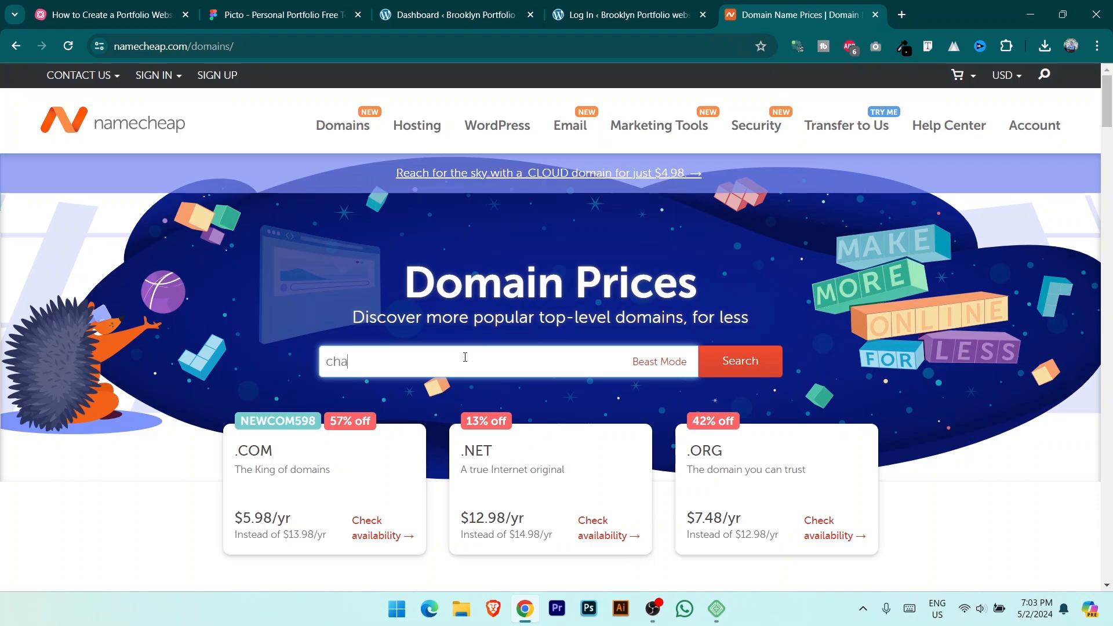
pyautogui.write('nderbarishop.com')
pyautogui.press('Return')
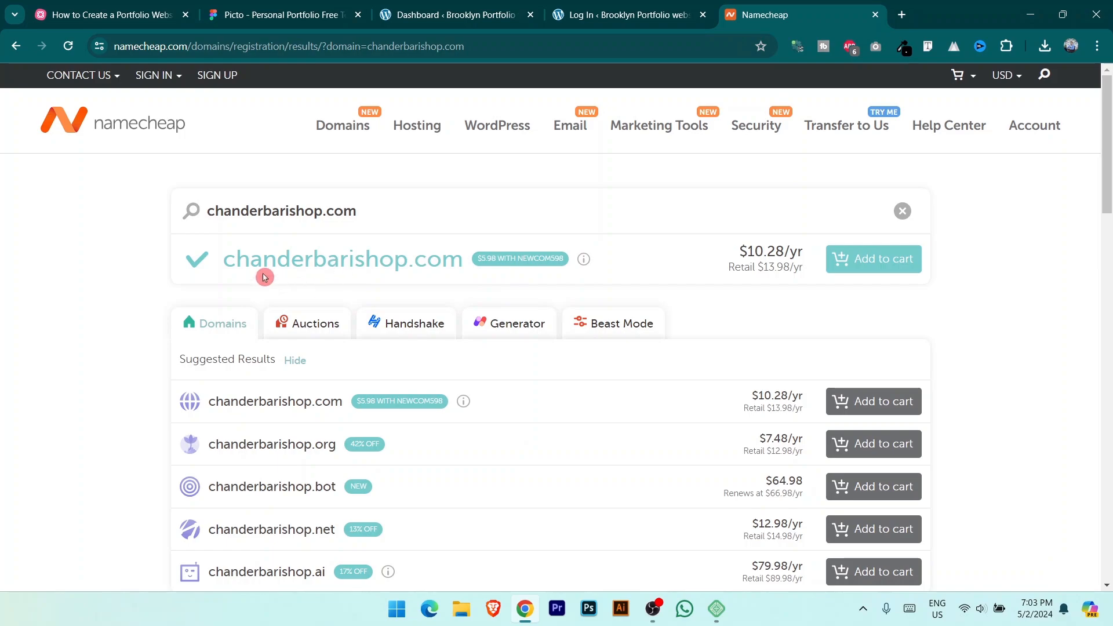
# Step: Highlight chanderbarishop.com's $10.28/yr price and its $13.98/yr retail price
pyautogui.moveTo(211, 212); pyautogui.dragTo(415, 214)
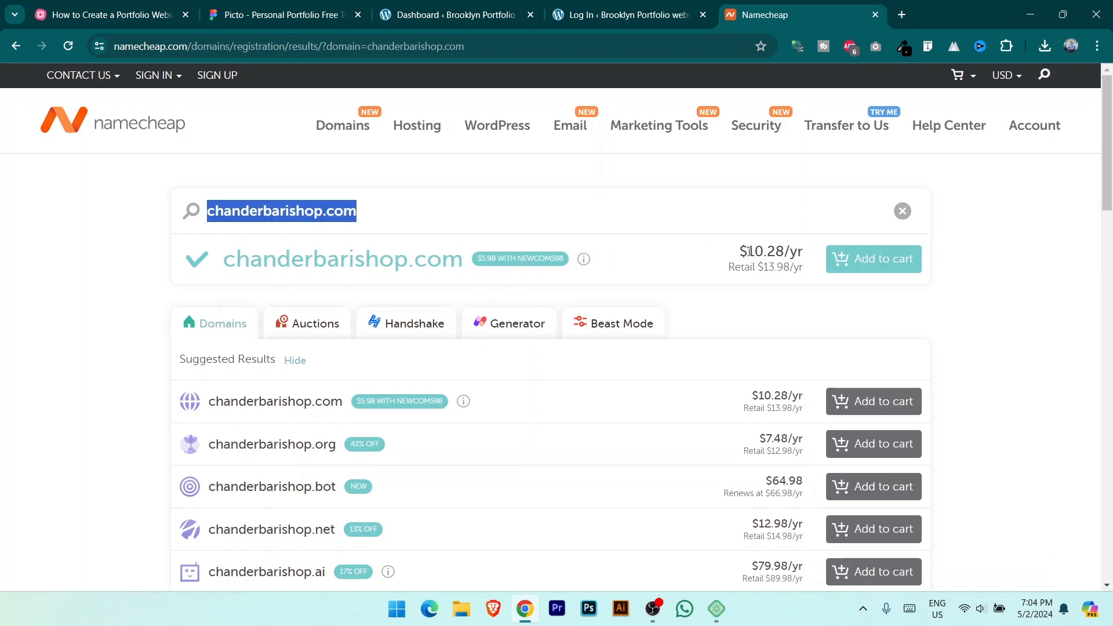
pyautogui.moveTo(747, 251); pyautogui.dragTo(776, 251)
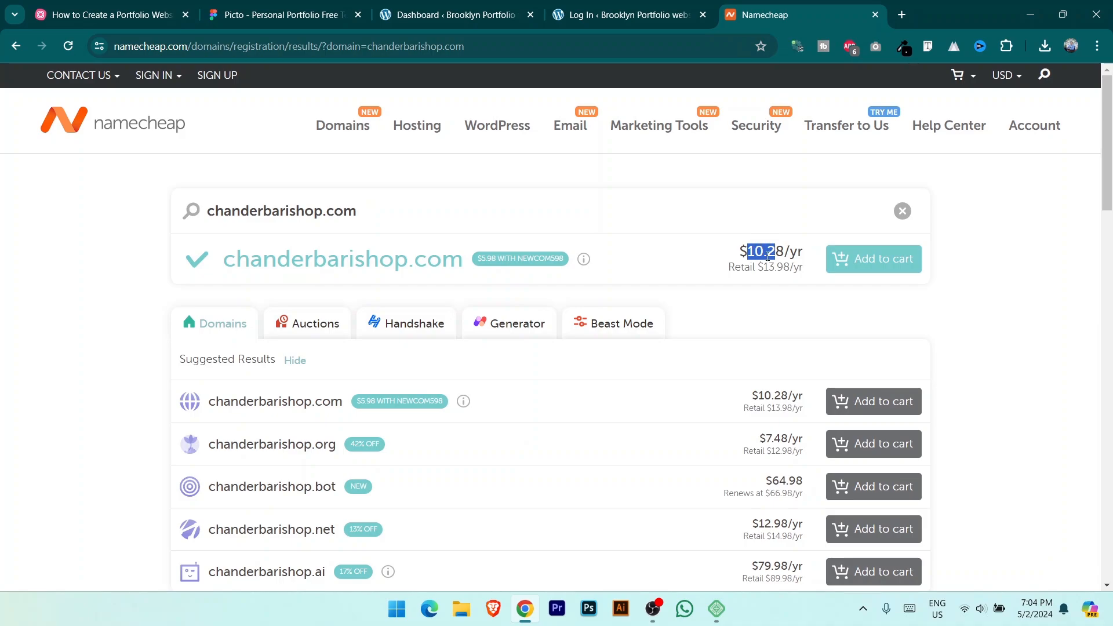
pyautogui.click(768, 255)
pyautogui.moveTo(765, 269); pyautogui.dragTo(791, 267)
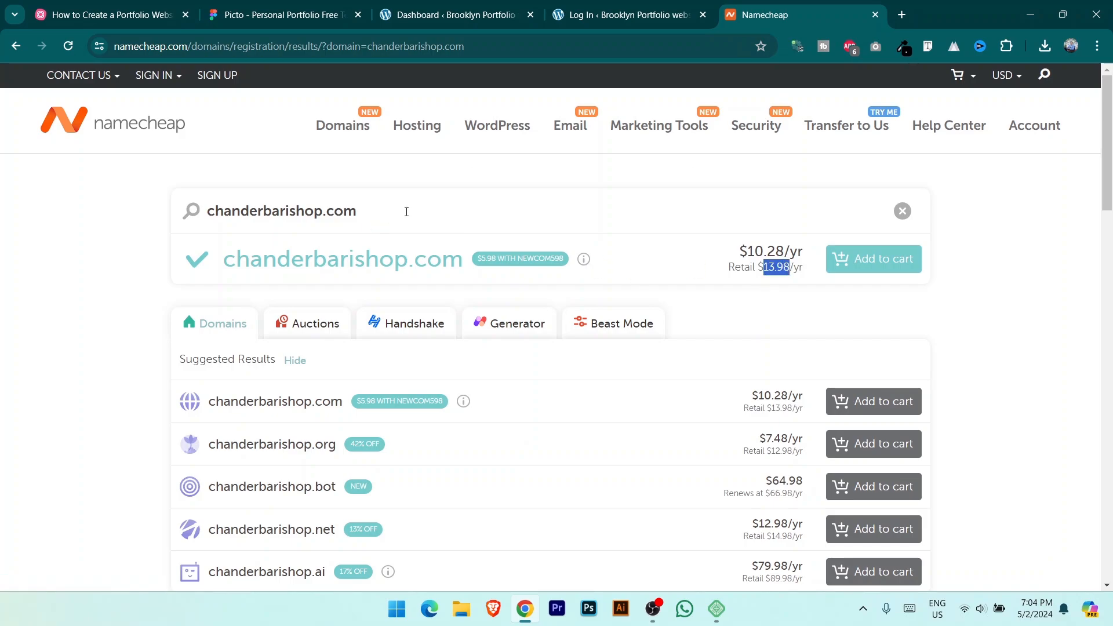
pyautogui.moveTo(503, 128)
pyautogui.moveTo(433, 130)
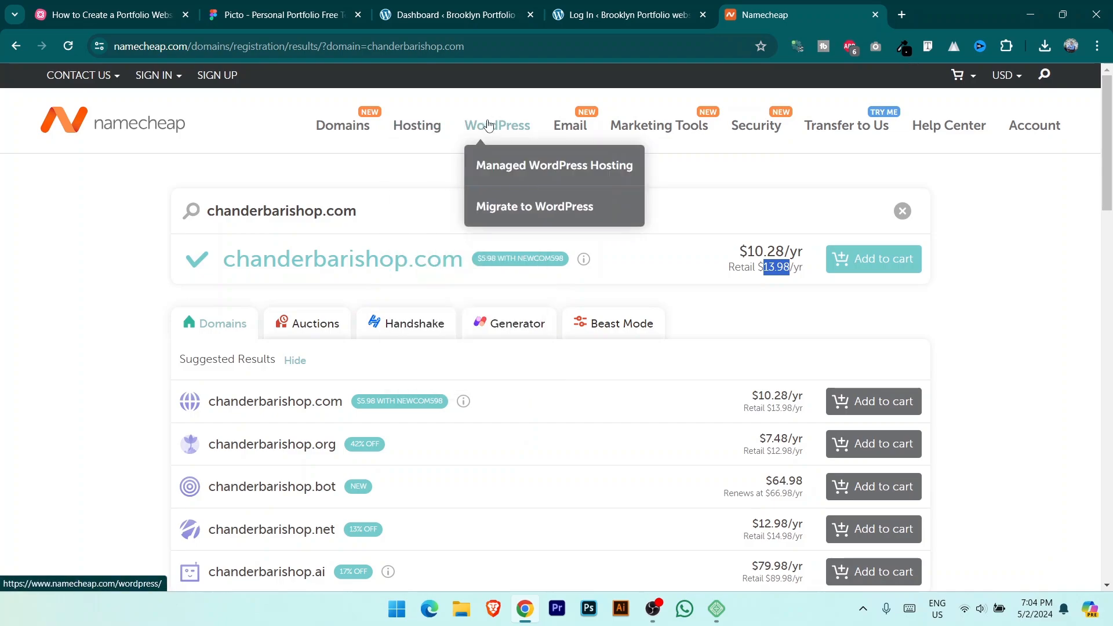
# Step: Open Namecheap's WordPress Hosting page and show the EasyWP plans with monthly billing
pyautogui.click(445, 208)
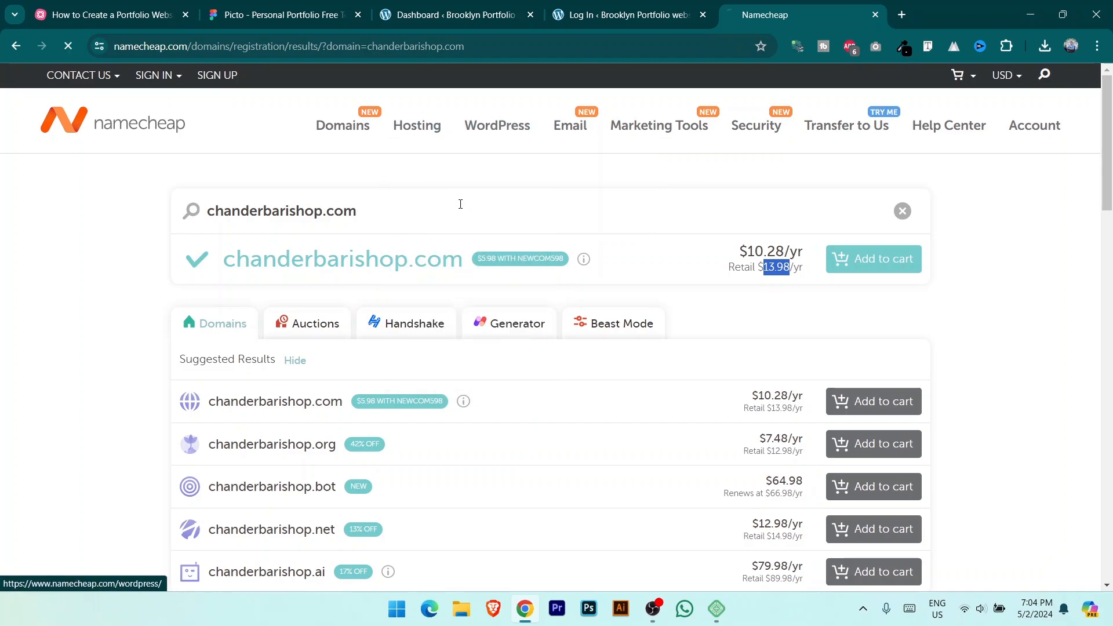
pyautogui.scroll(-10, 1108, 218)
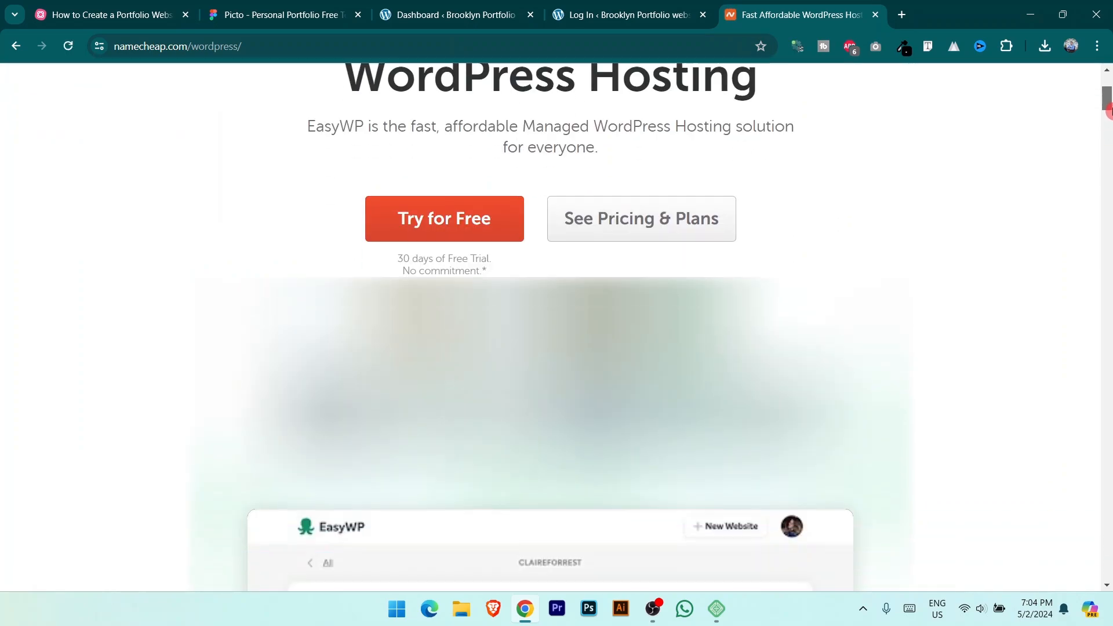
pyautogui.moveTo(1108, 173); pyautogui.dragTo(1108, 165)
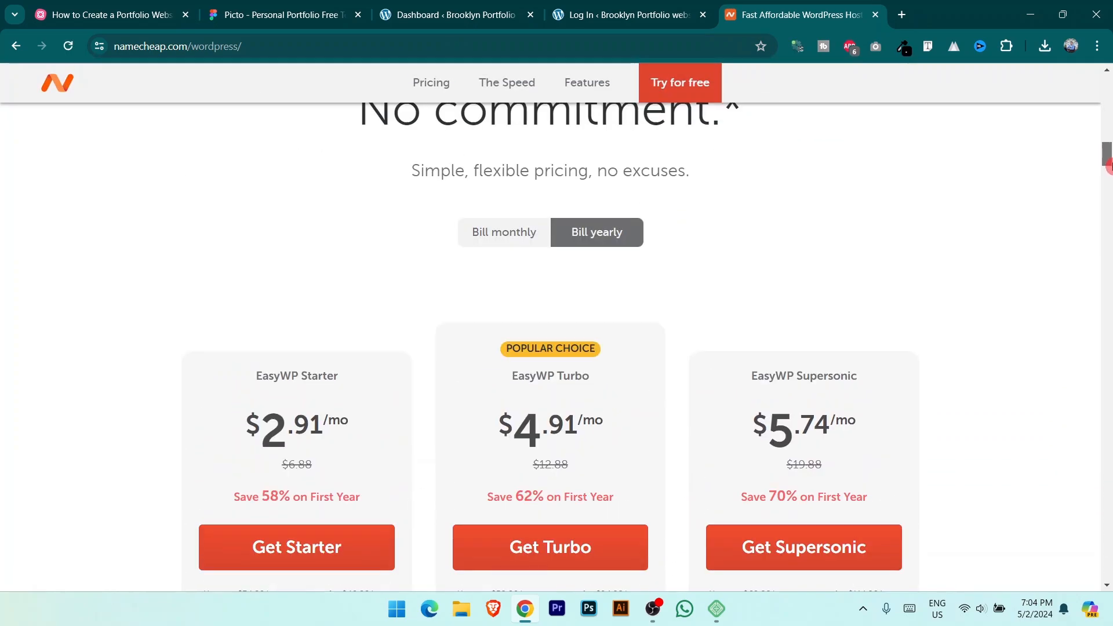
pyautogui.click(511, 236)
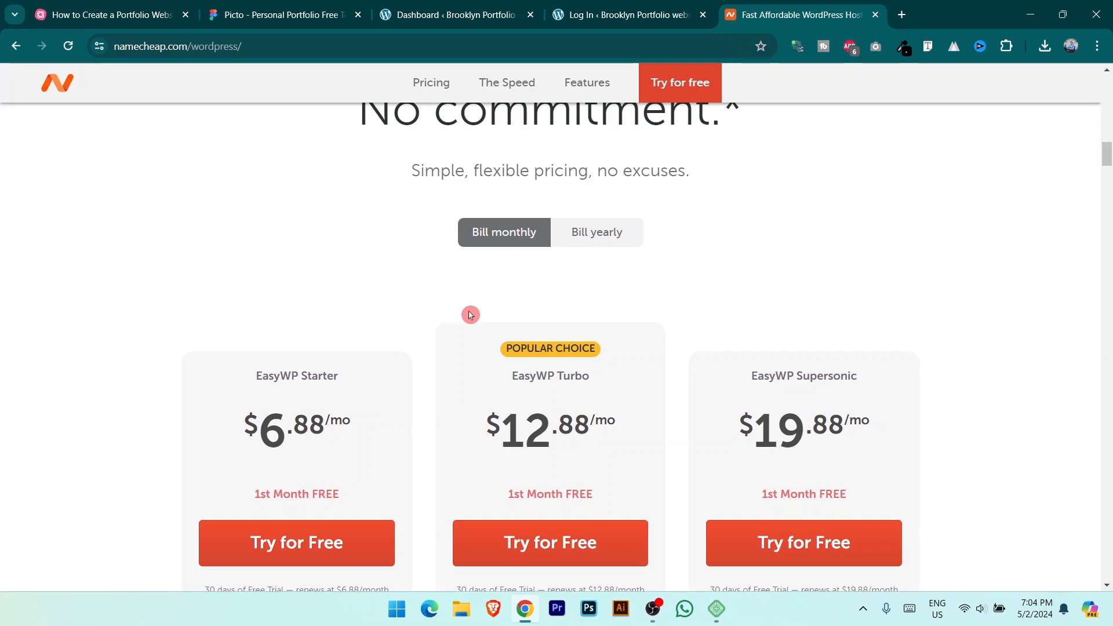
pyautogui.scroll(-1, 472, 316)
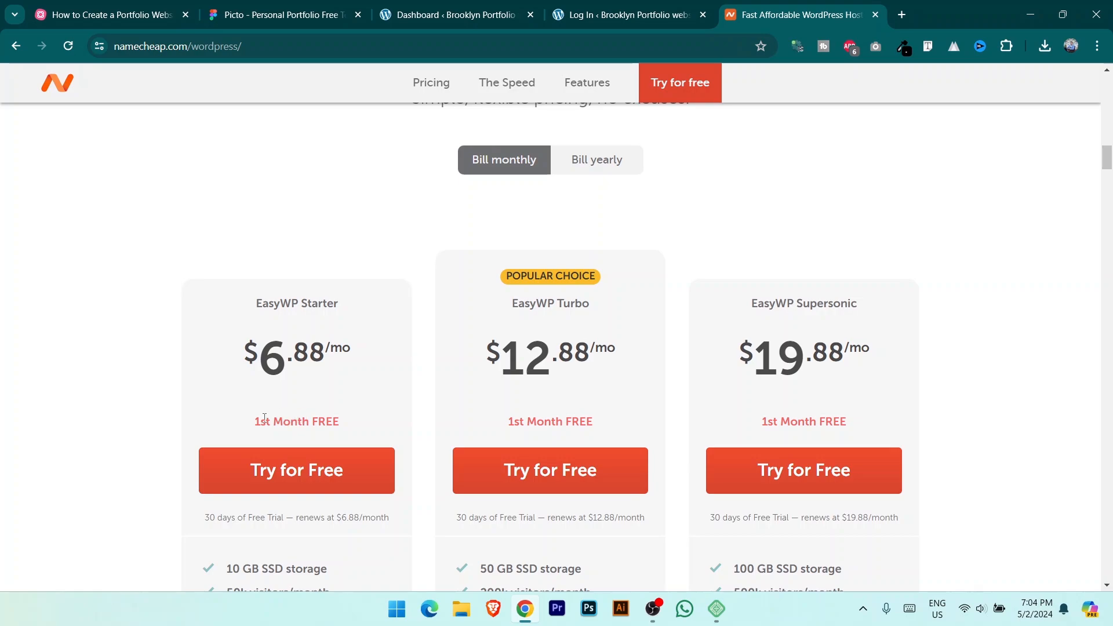
pyautogui.moveTo(272, 417); pyautogui.dragTo(347, 421)
pyautogui.scroll(-4, 377, 365)
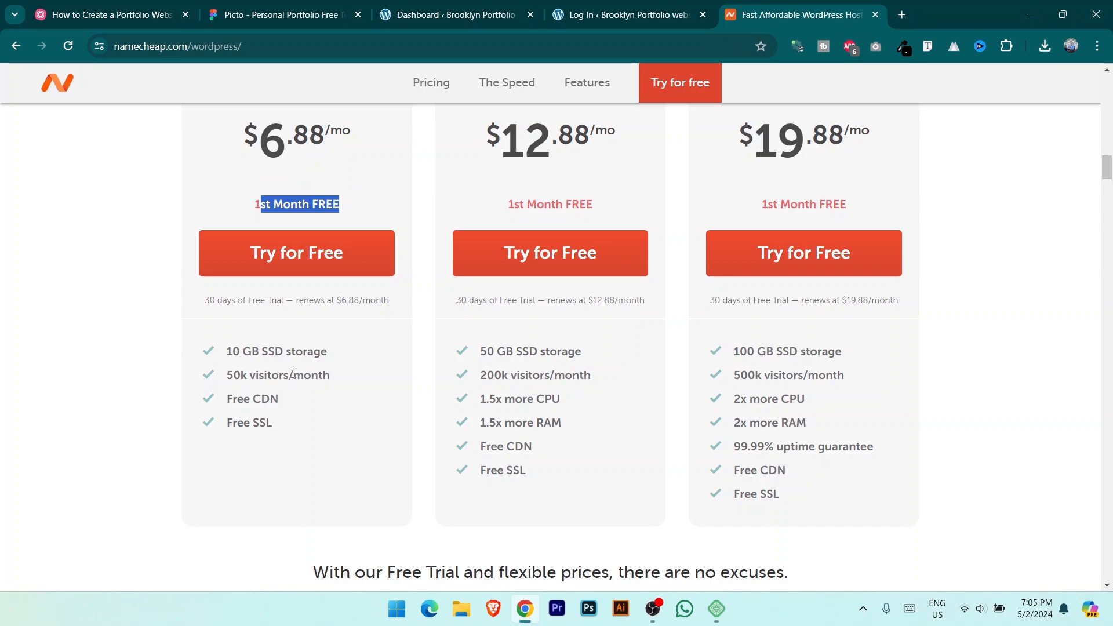
# Step: Highlight Starter's 50k visitors and Free SSL, and Turbo's 50 GB storage, RAM, CDN and SSL
pyautogui.moveTo(292, 375); pyautogui.dragTo(305, 378)
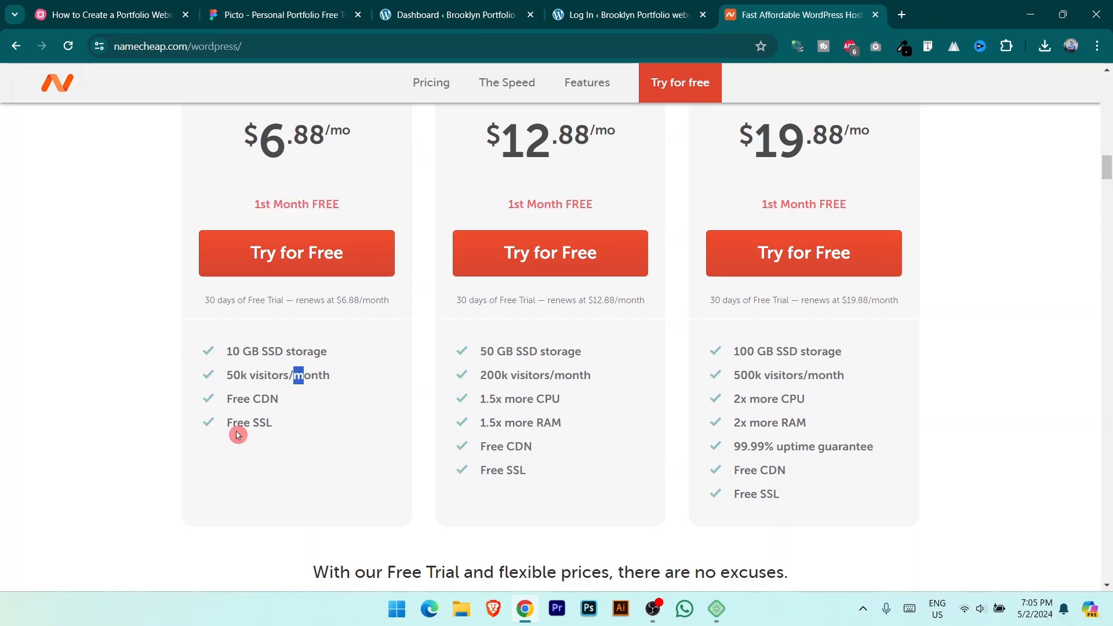
pyautogui.moveTo(254, 423); pyautogui.dragTo(287, 423)
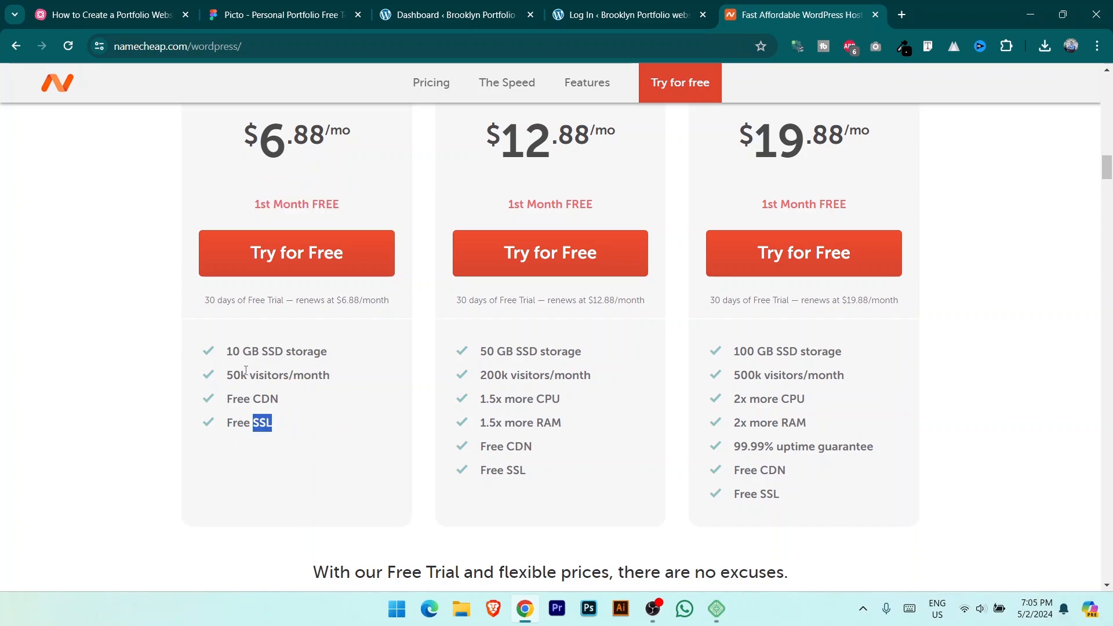
pyautogui.moveTo(241, 375); pyautogui.dragTo(294, 376)
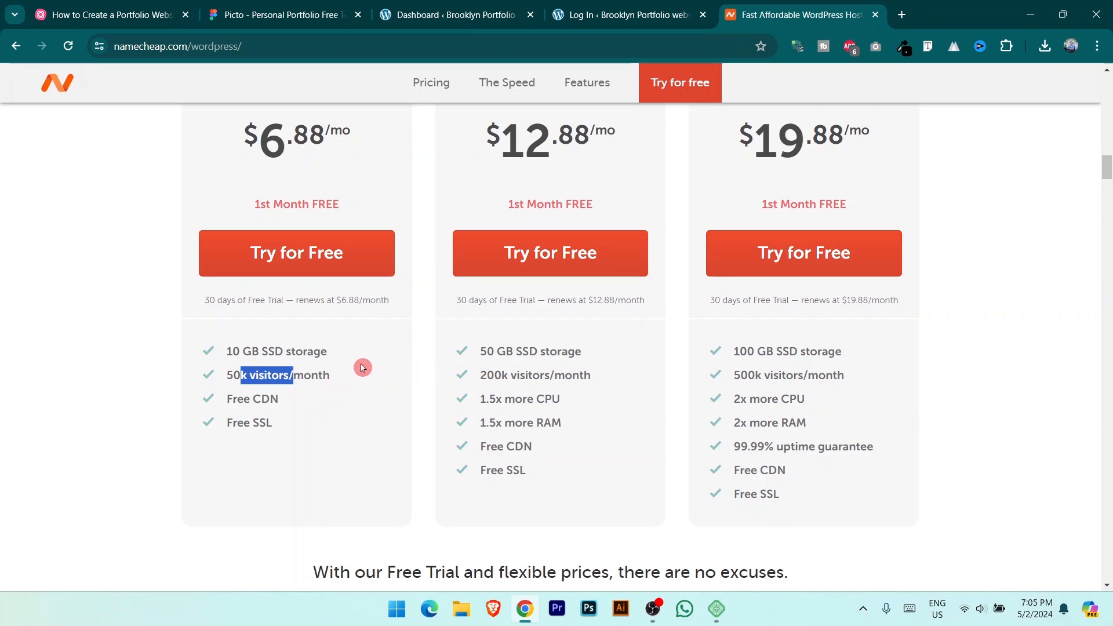
pyautogui.scroll(1, 362, 367)
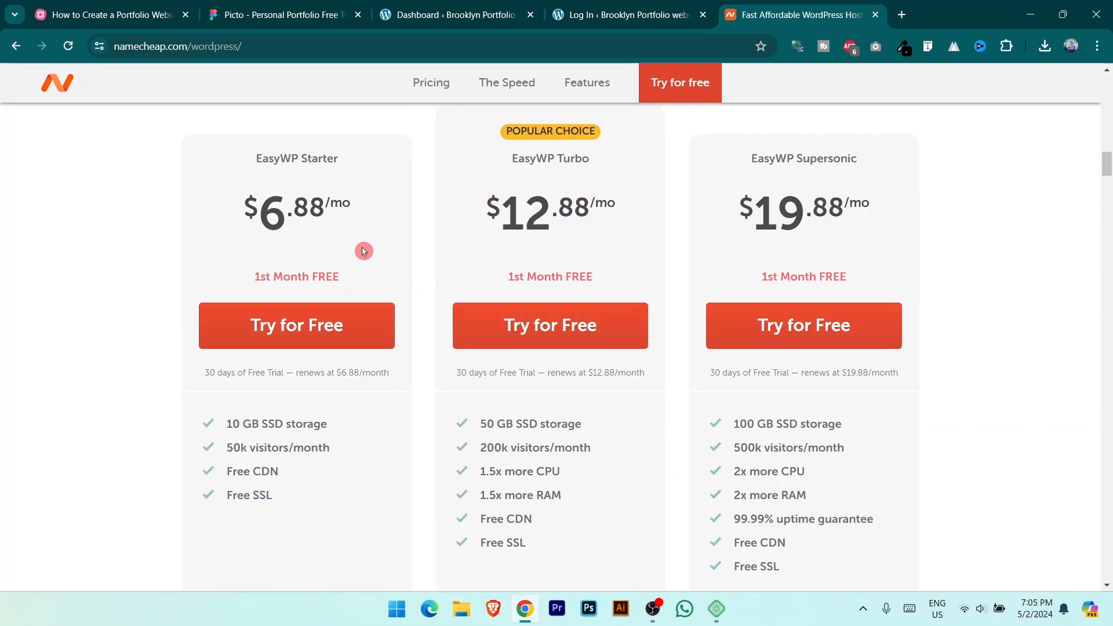
pyautogui.moveTo(504, 224); pyautogui.dragTo(587, 240)
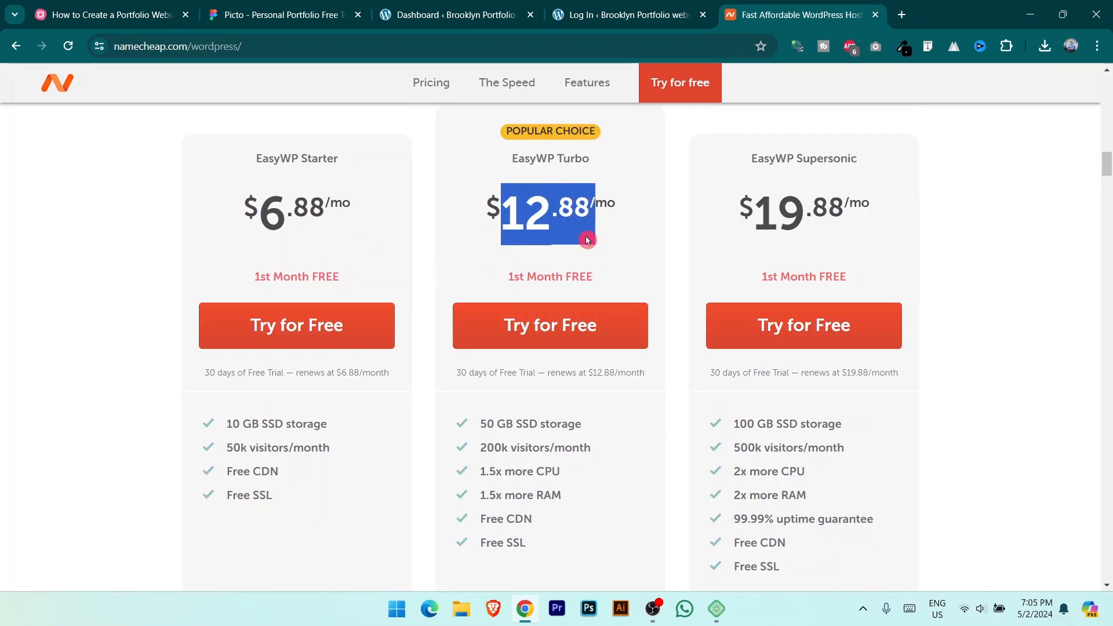
pyautogui.click(525, 226)
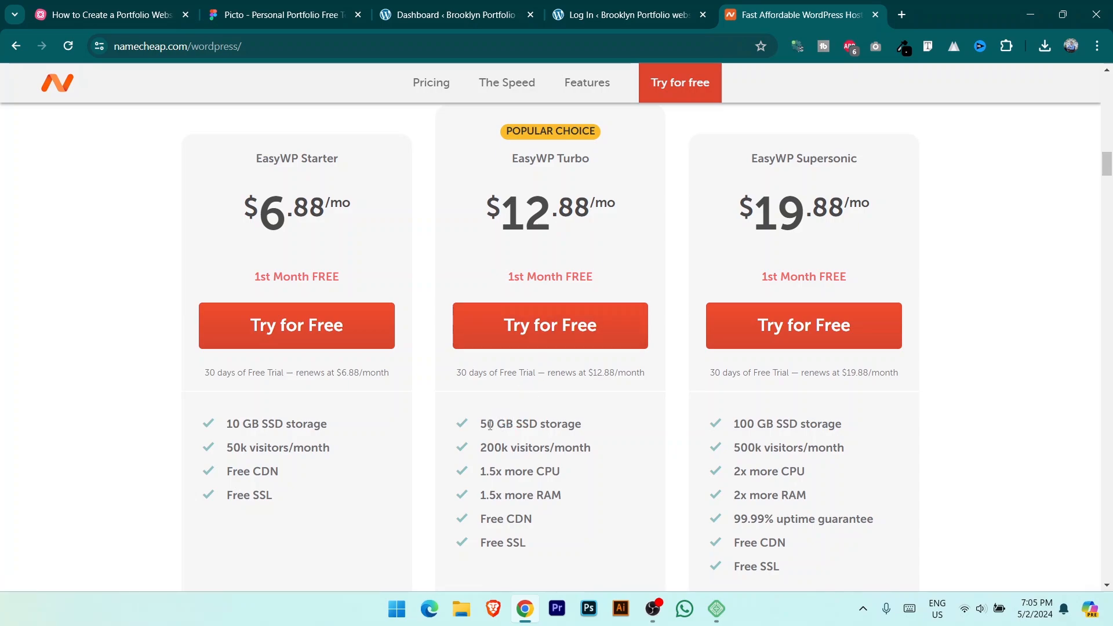
pyautogui.moveTo(487, 423); pyautogui.dragTo(552, 447)
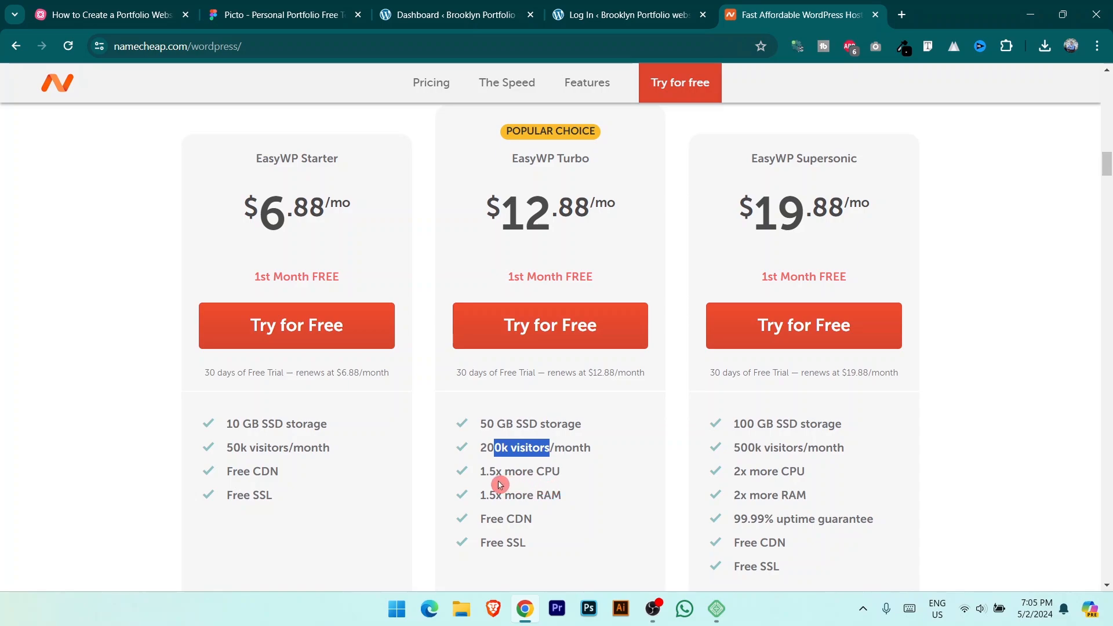
pyautogui.click(515, 520)
pyautogui.moveTo(515, 521); pyautogui.dragTo(496, 493)
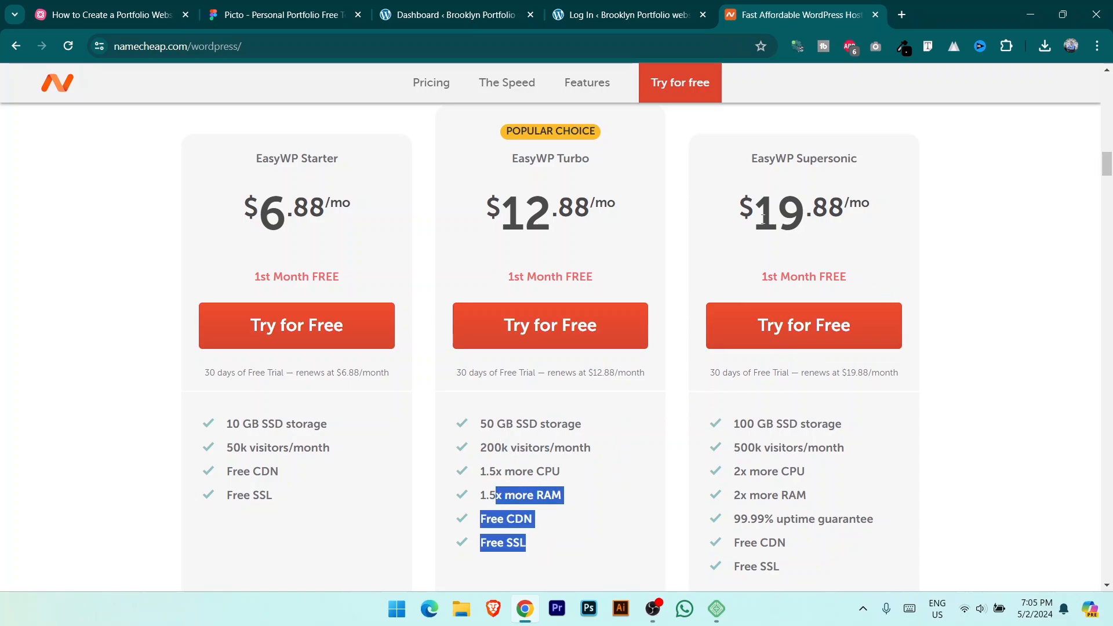
# Step: Highlight the Supersonic plan's 19.88 monthly price, 100 GB storage and 500k visitors/month
pyautogui.moveTo(756, 217); pyautogui.dragTo(904, 219)
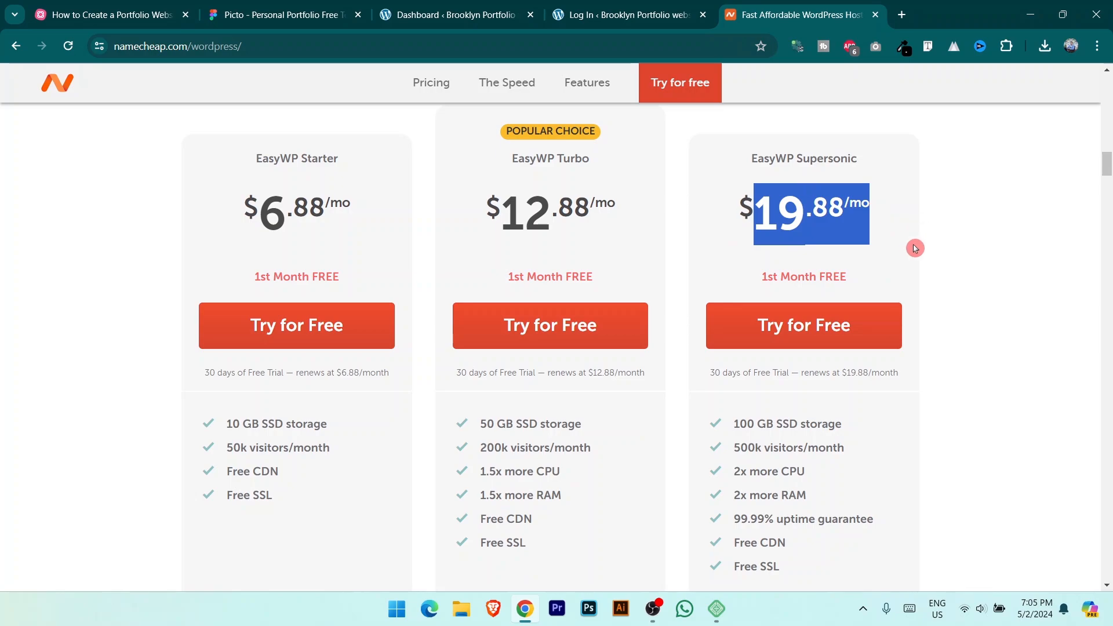
pyautogui.scroll(-2, 862, 347)
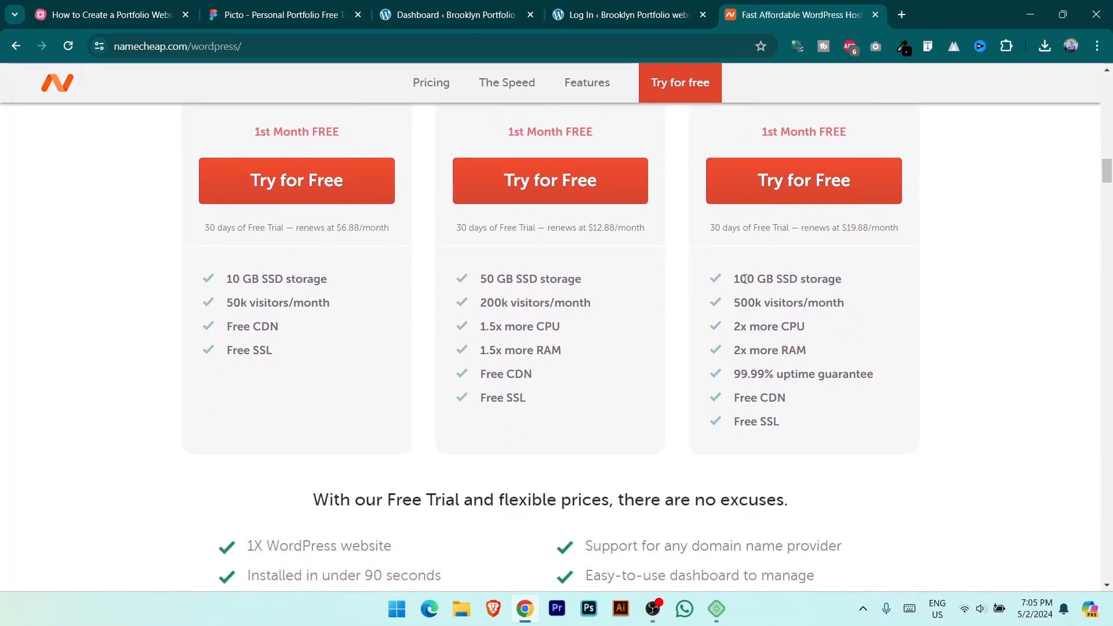
pyautogui.moveTo(745, 279); pyautogui.dragTo(823, 282)
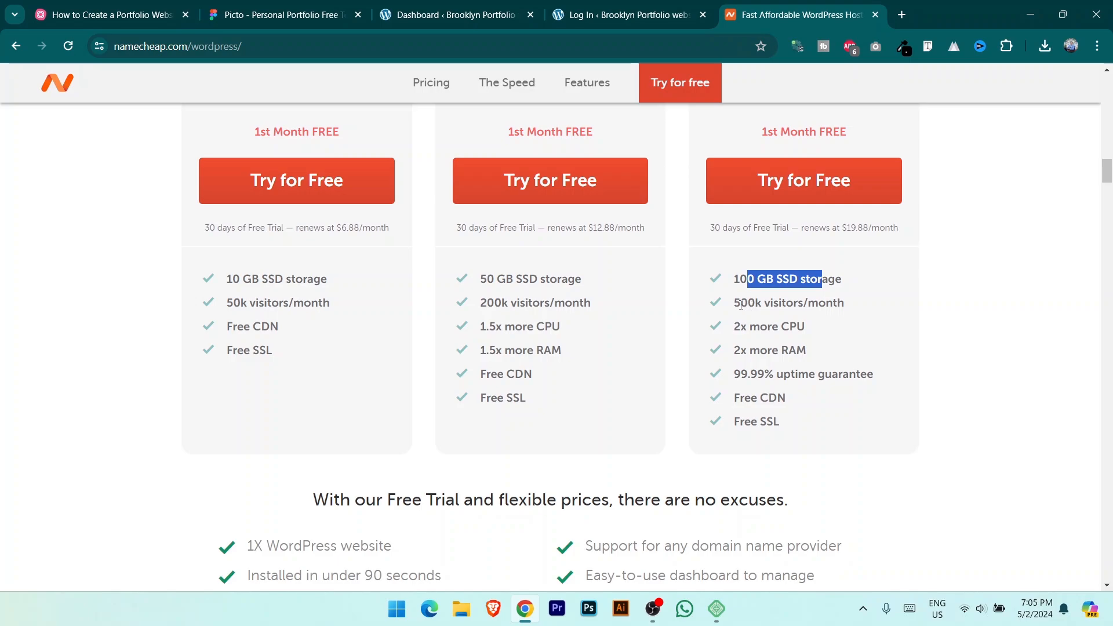
pyautogui.moveTo(740, 305); pyautogui.dragTo(796, 308)
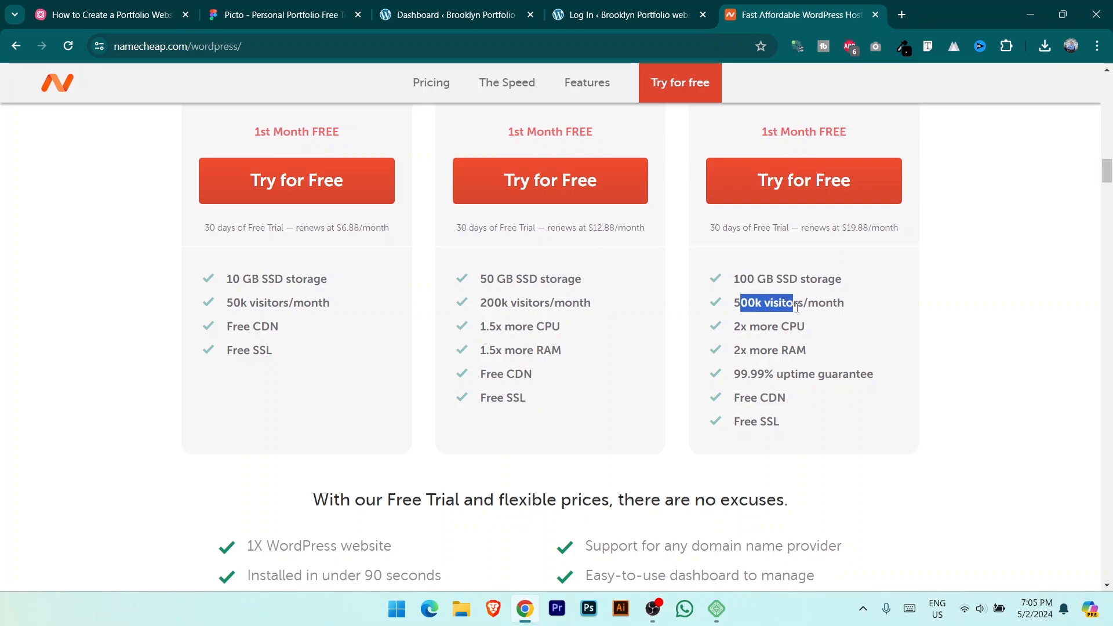
pyautogui.moveTo(823, 458); pyautogui.dragTo(732, 335)
pyautogui.scroll(5, 792, 348)
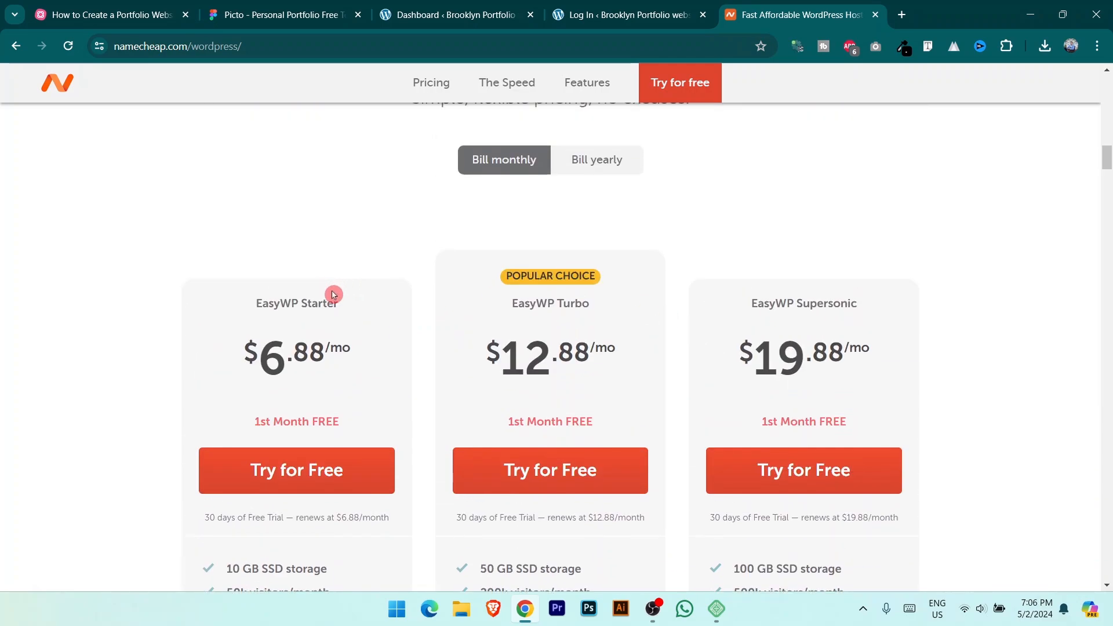
# Step: Switch the plans to yearly billing and highlight Starter's yearly price and 10 GB SSD storage
pyautogui.click(599, 163)
pyautogui.scroll(-2, 492, 281)
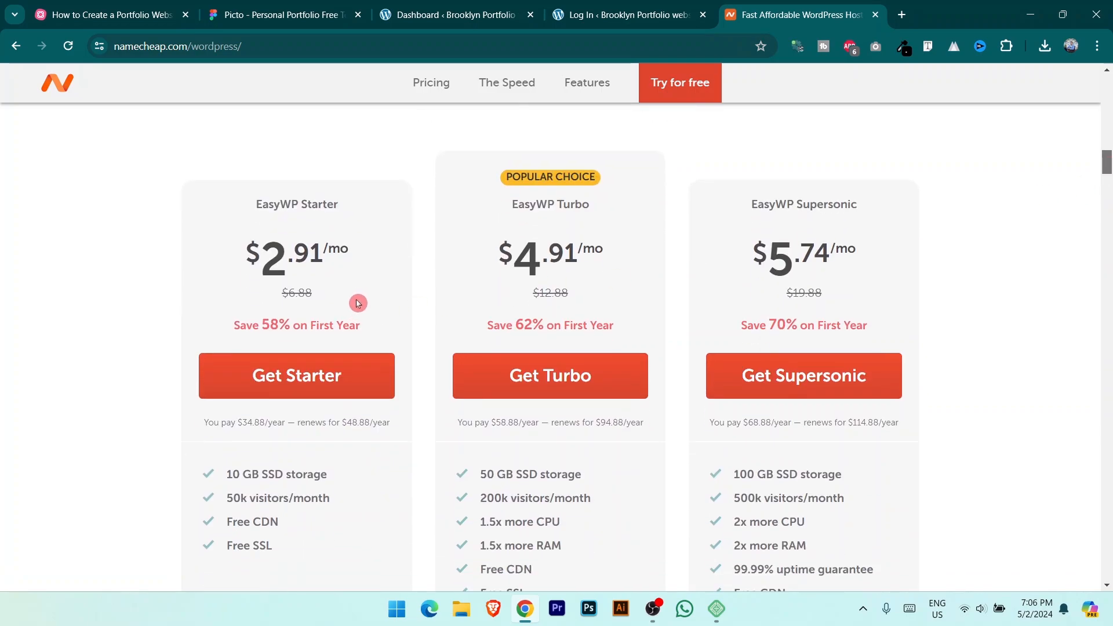
pyautogui.moveTo(268, 254); pyautogui.dragTo(311, 255)
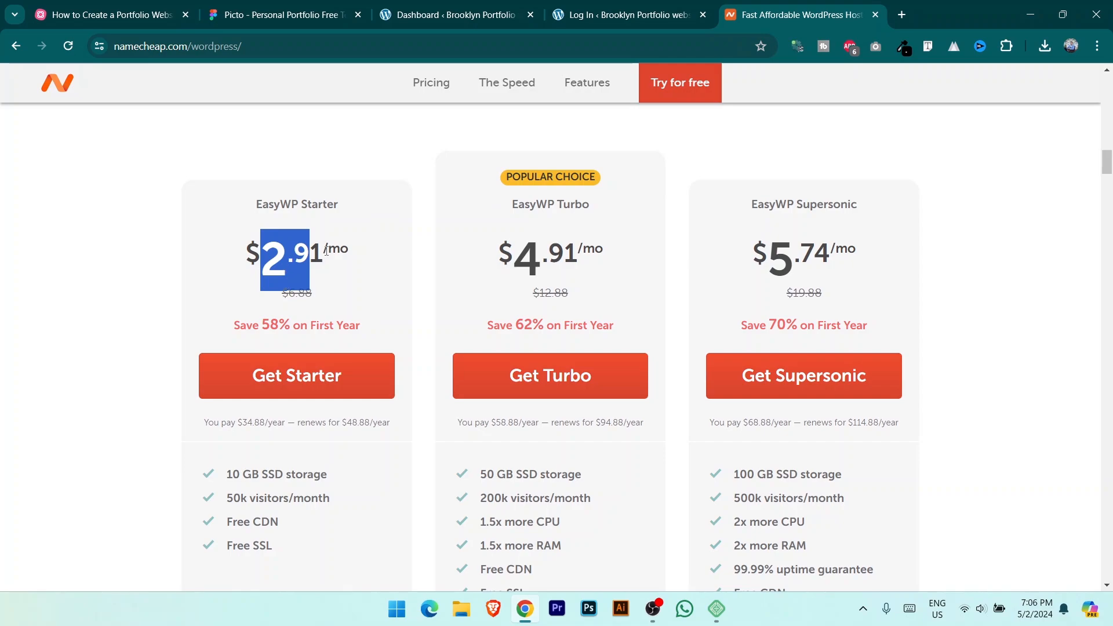
pyautogui.click(360, 276)
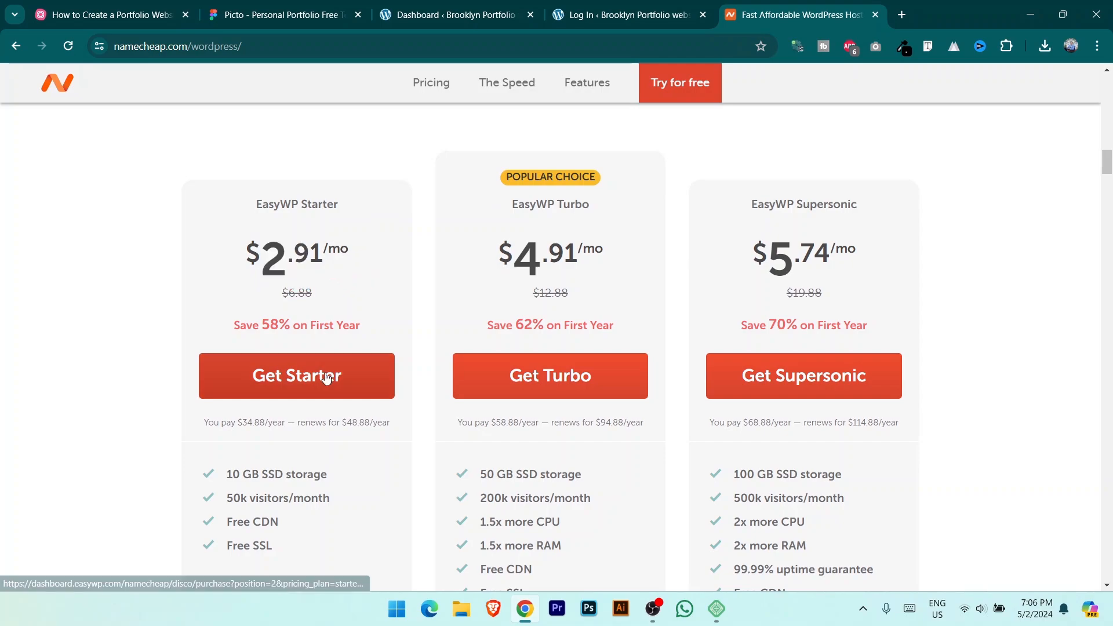
pyautogui.moveTo(230, 473); pyautogui.dragTo(294, 474)
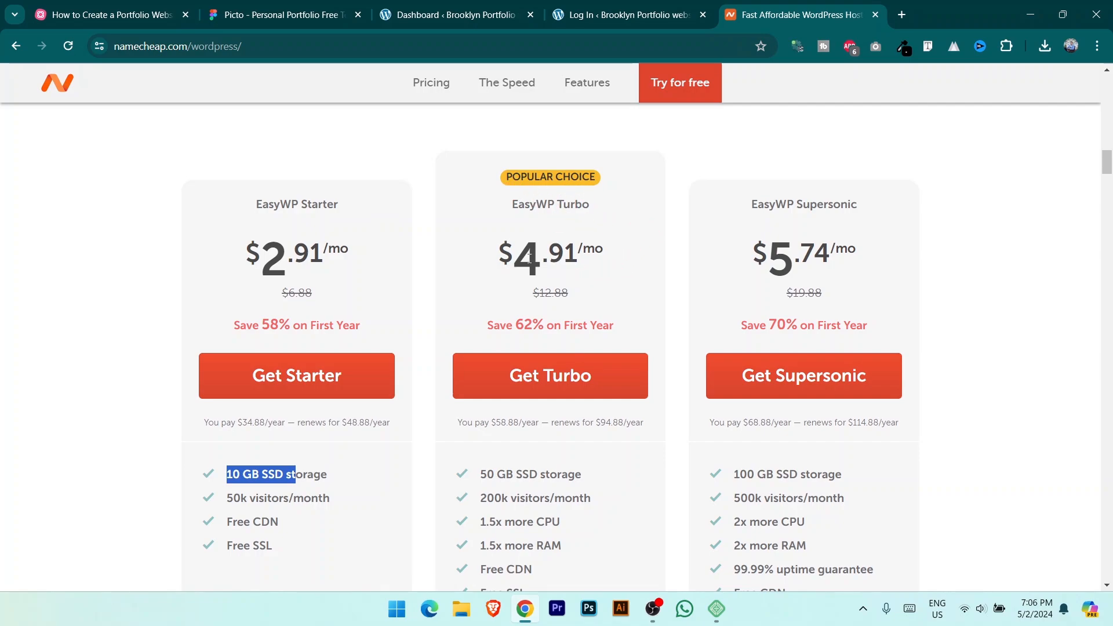
# Step: Highlight the Turbo plan's yearly $4.91 price, 62% saving and storage details
pyautogui.doubleClick(529, 260)
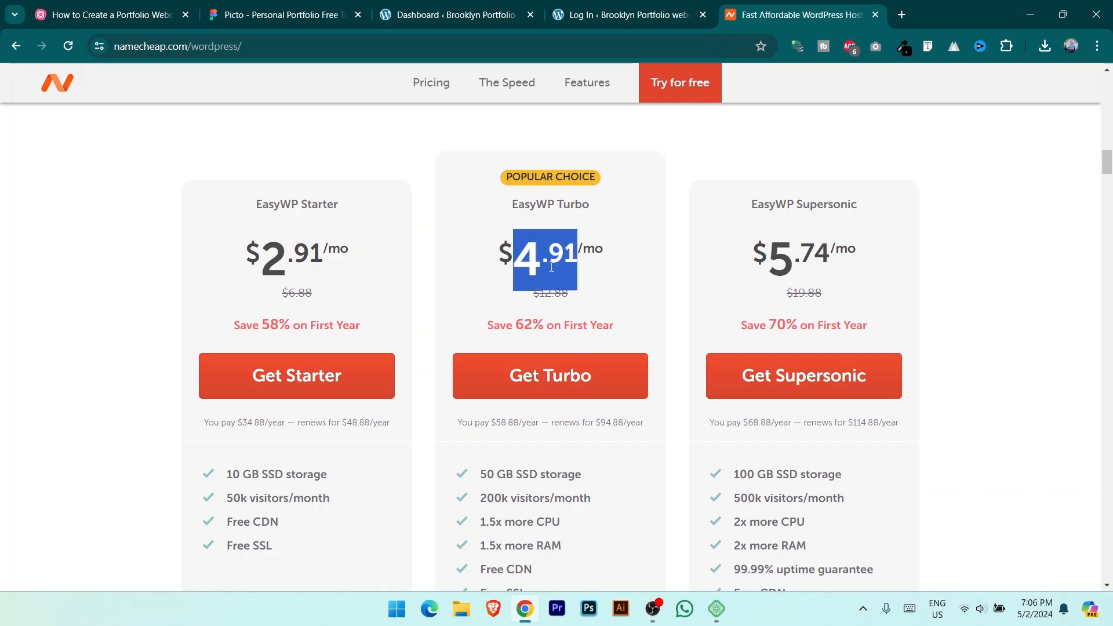
pyautogui.click(513, 330)
pyautogui.moveTo(518, 321); pyautogui.dragTo(544, 326)
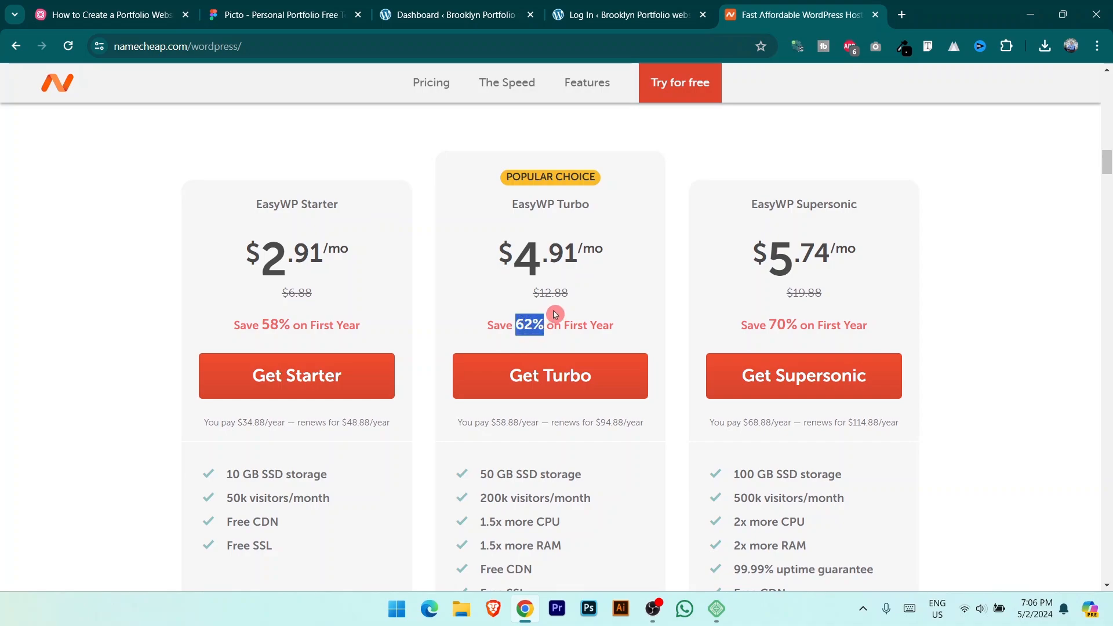
pyautogui.scroll(-1, 565, 416)
pyautogui.doubleClick(504, 401)
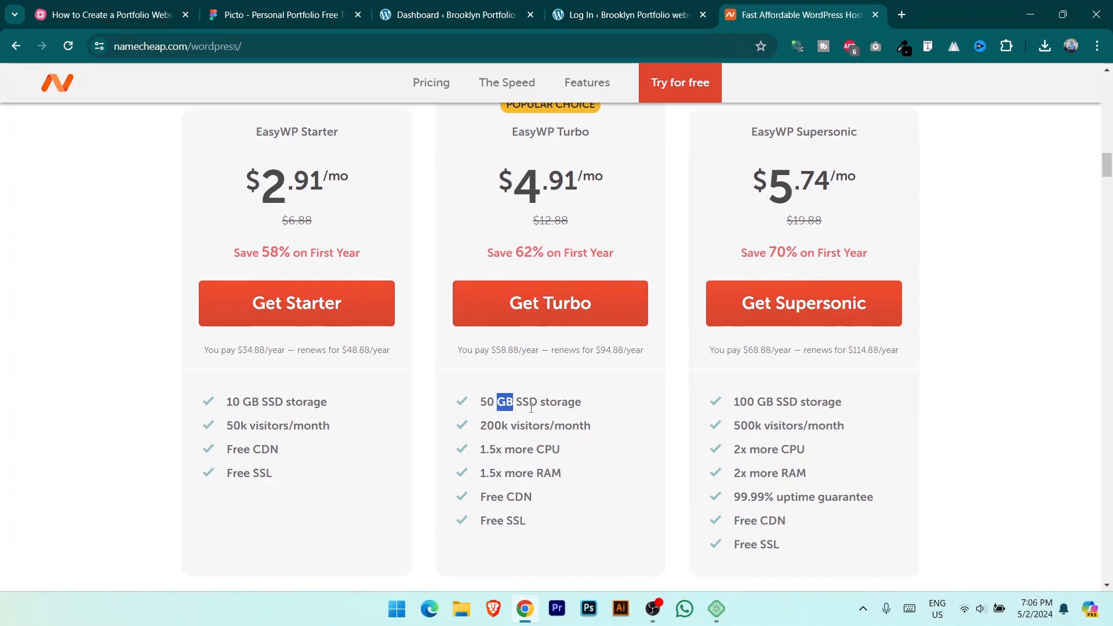
pyautogui.moveTo(531, 407); pyautogui.dragTo(578, 455)
pyautogui.scroll(5, 579, 452)
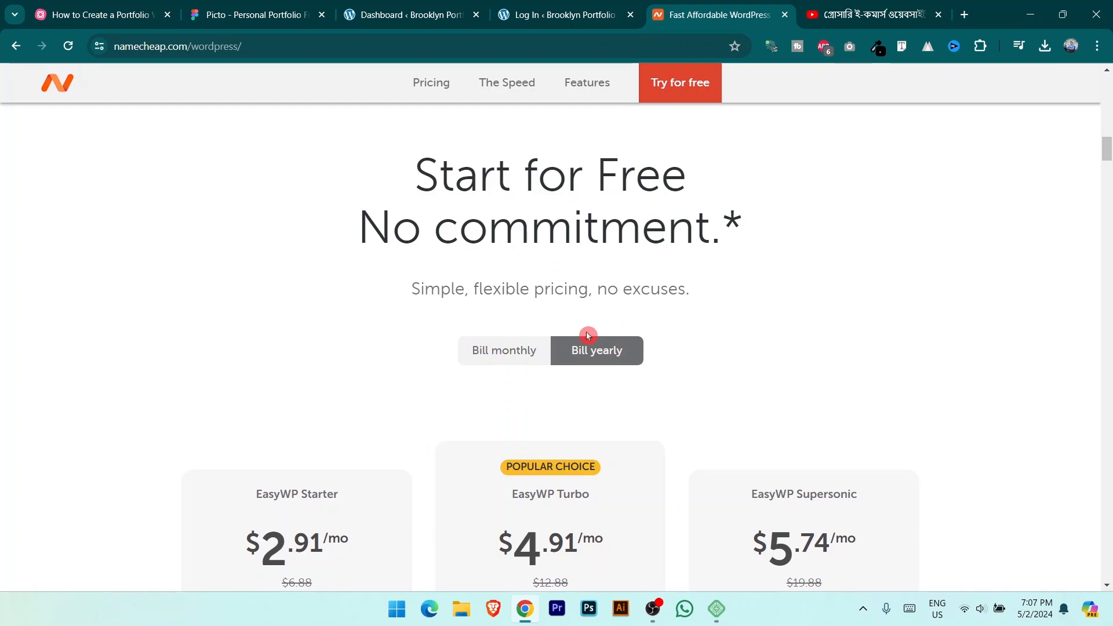
# Step: Open the Namecheap Domain & Hosting link from the YouTube video description in a new tab
pyautogui.click(862, 9)
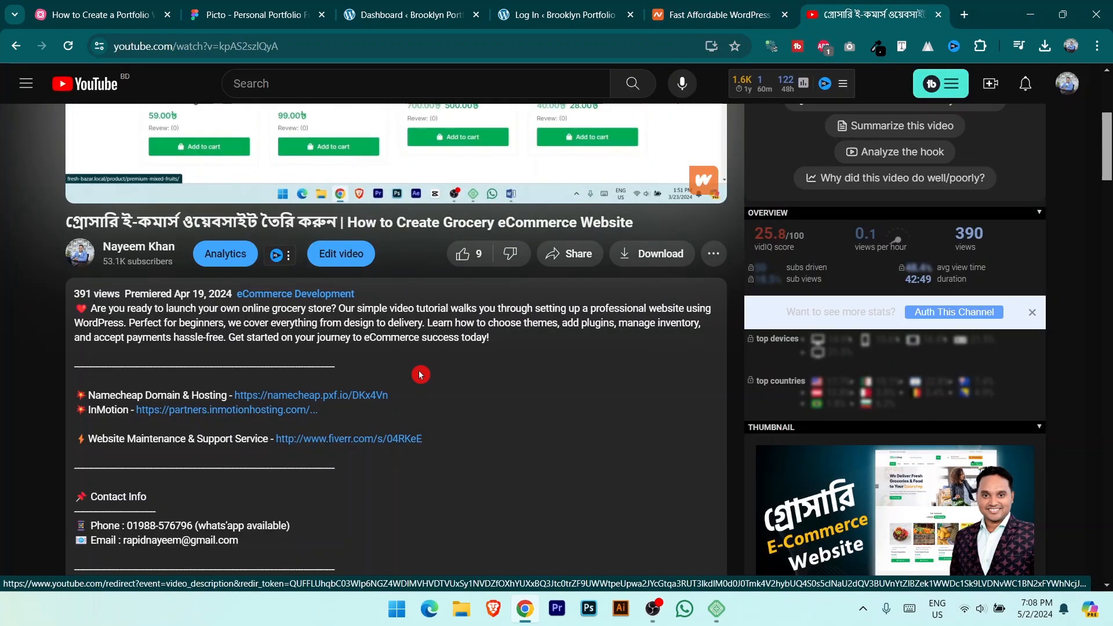
pyautogui.click(307, 397)
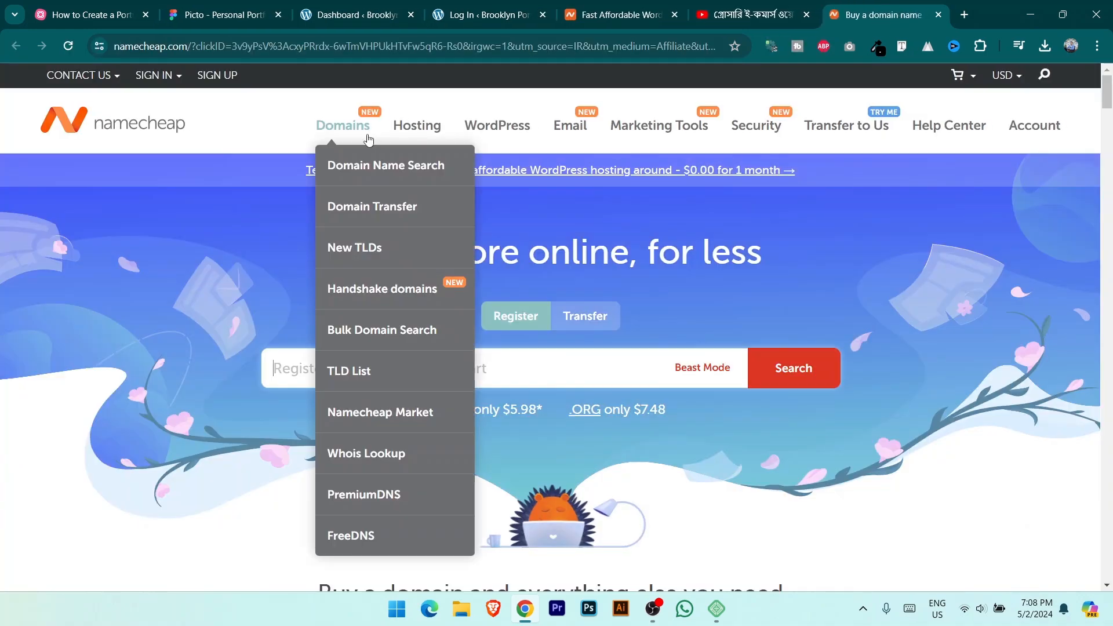
pyautogui.moveTo(413, 136)
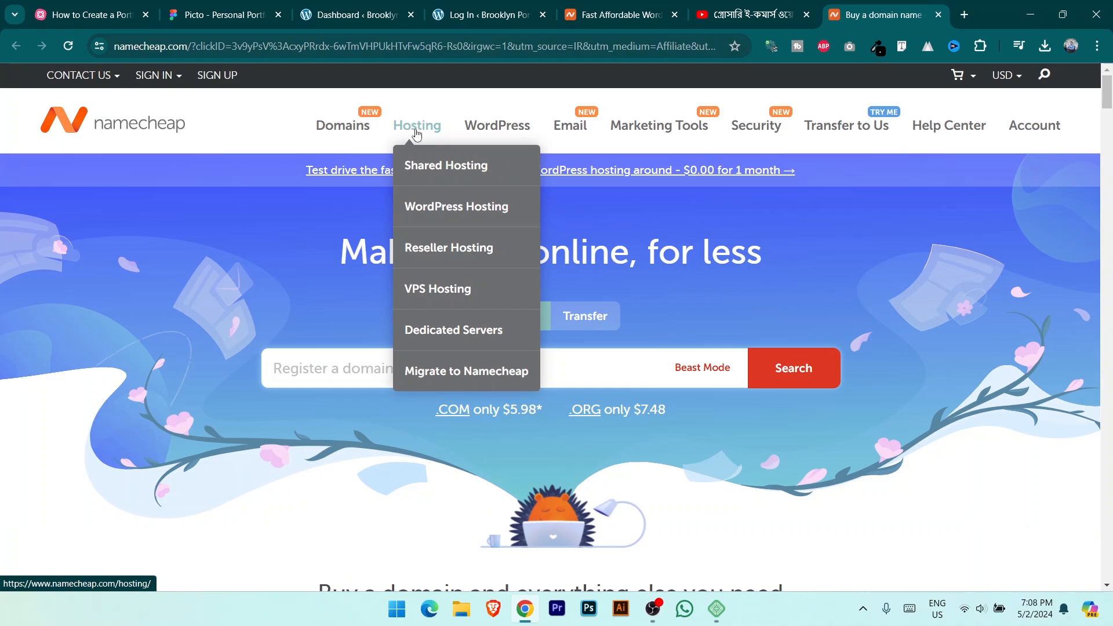
pyautogui.moveTo(497, 128)
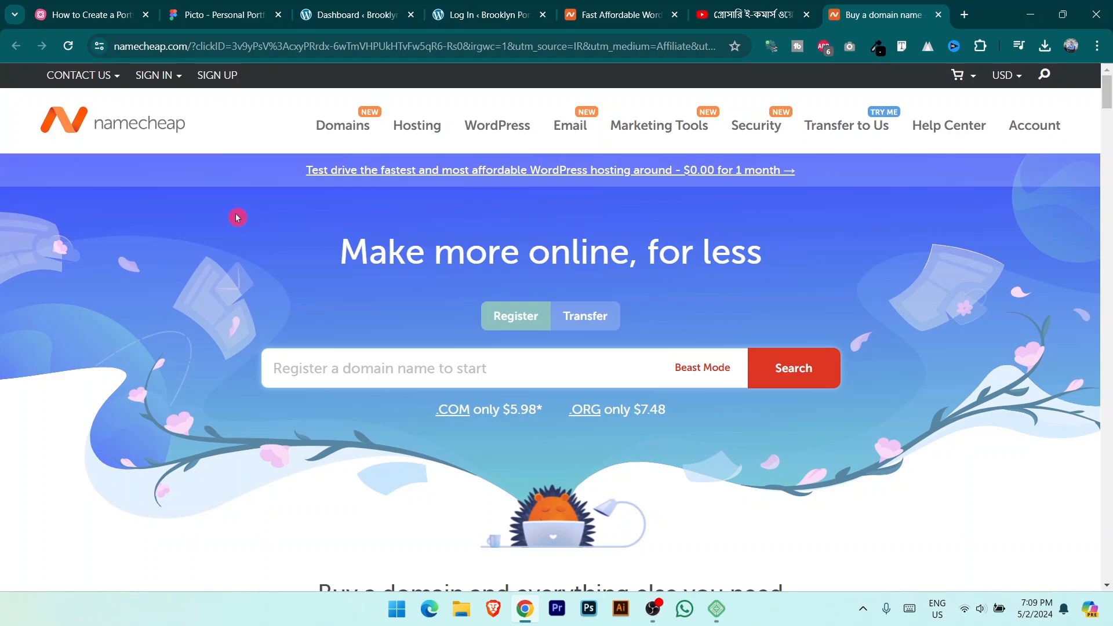
pyautogui.click(745, 14)
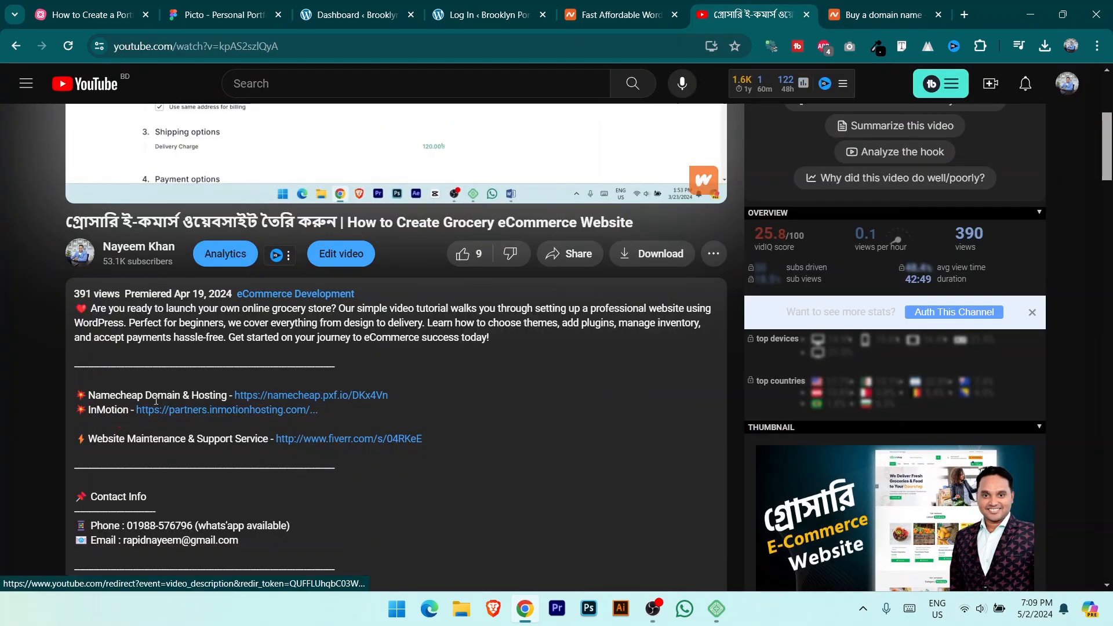
pyautogui.click(341, 398)
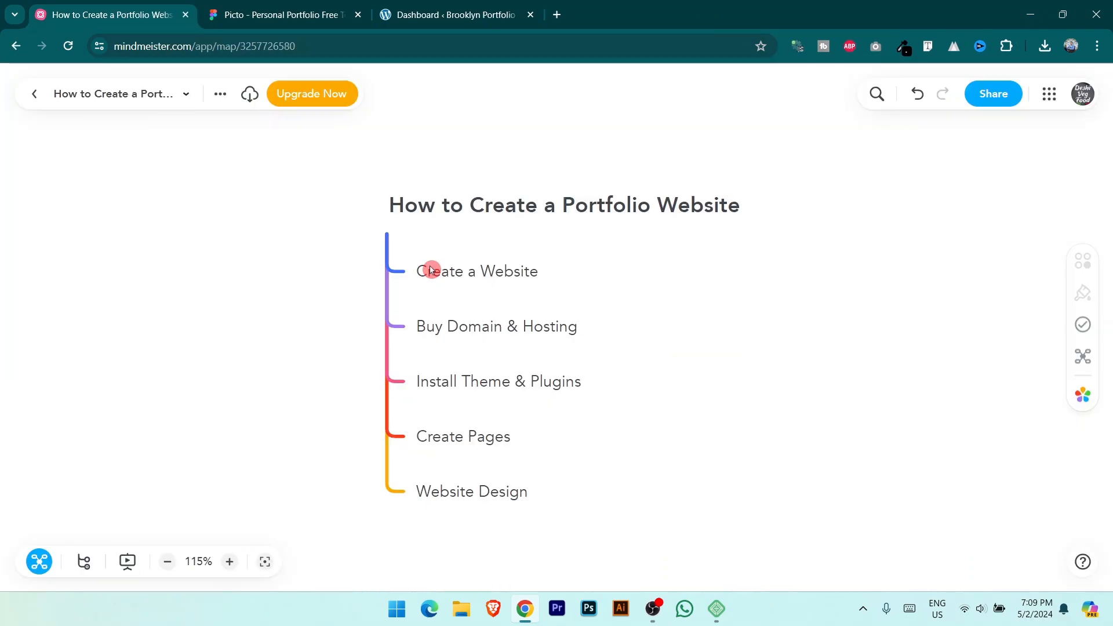
# Step: Point out the Create a Website and Buy Domain & Hosting mind-map nodes, then return to WordPress
pyautogui.click(448, 276)
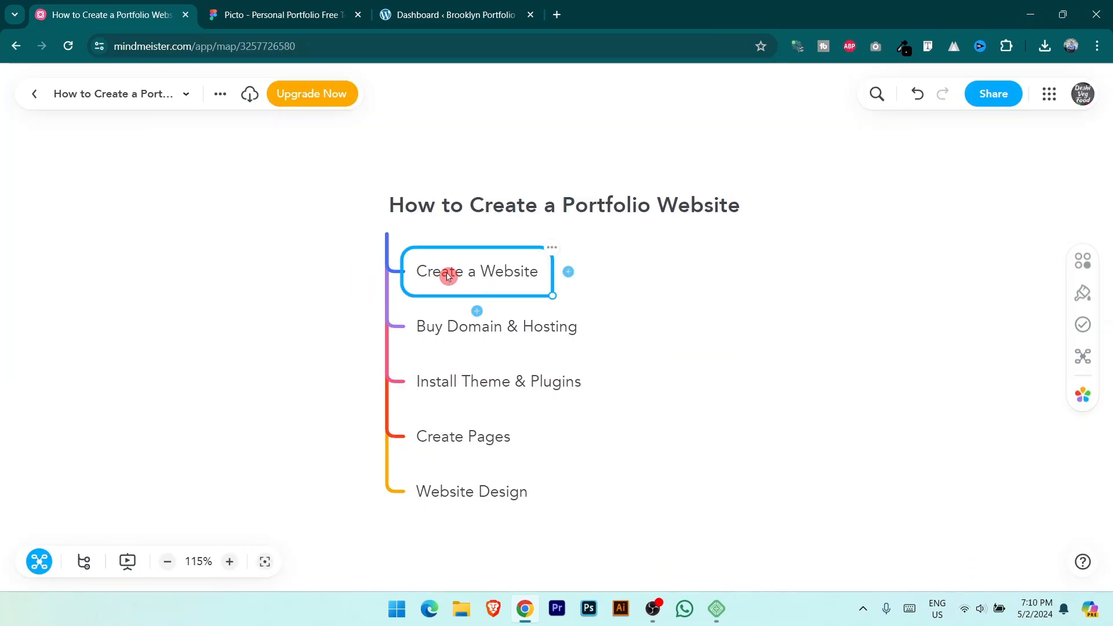
pyautogui.click(714, 325)
pyautogui.click(510, 334)
pyautogui.click(679, 350)
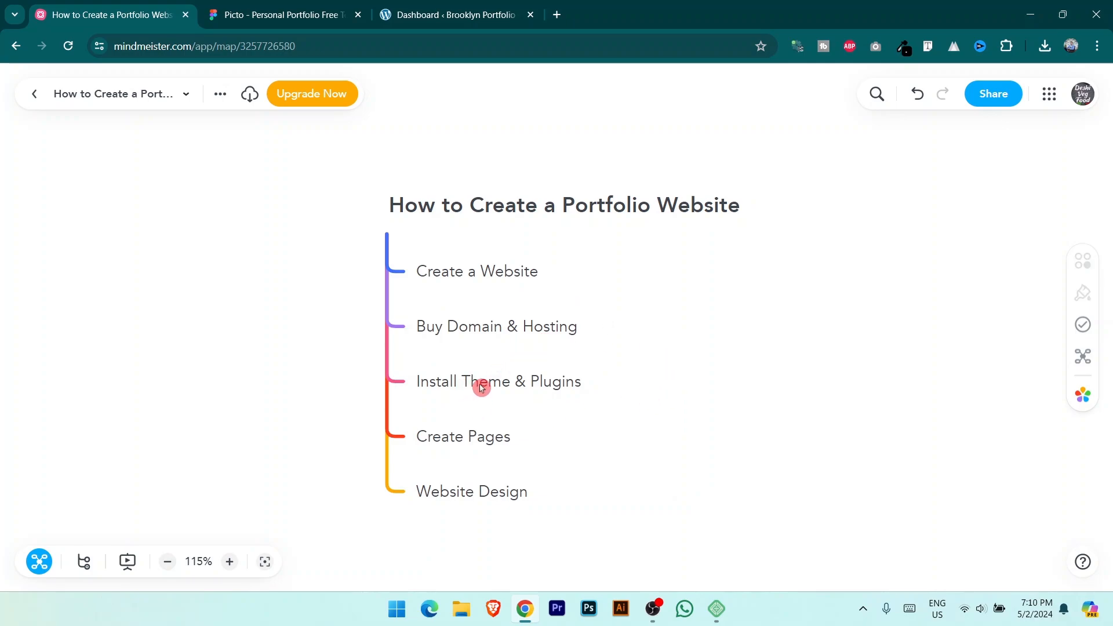
pyautogui.click(449, 15)
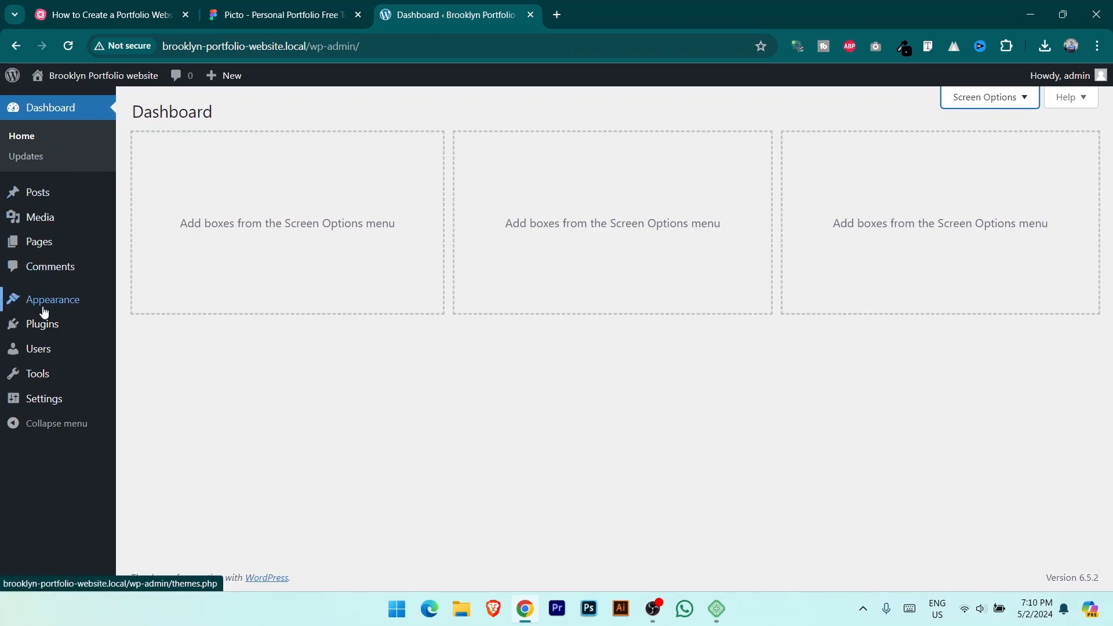
# Step: Delete the Twenty Twenty-Two and Twenty Twenty-Three themes, then go to Add New Theme
pyautogui.click(64, 302)
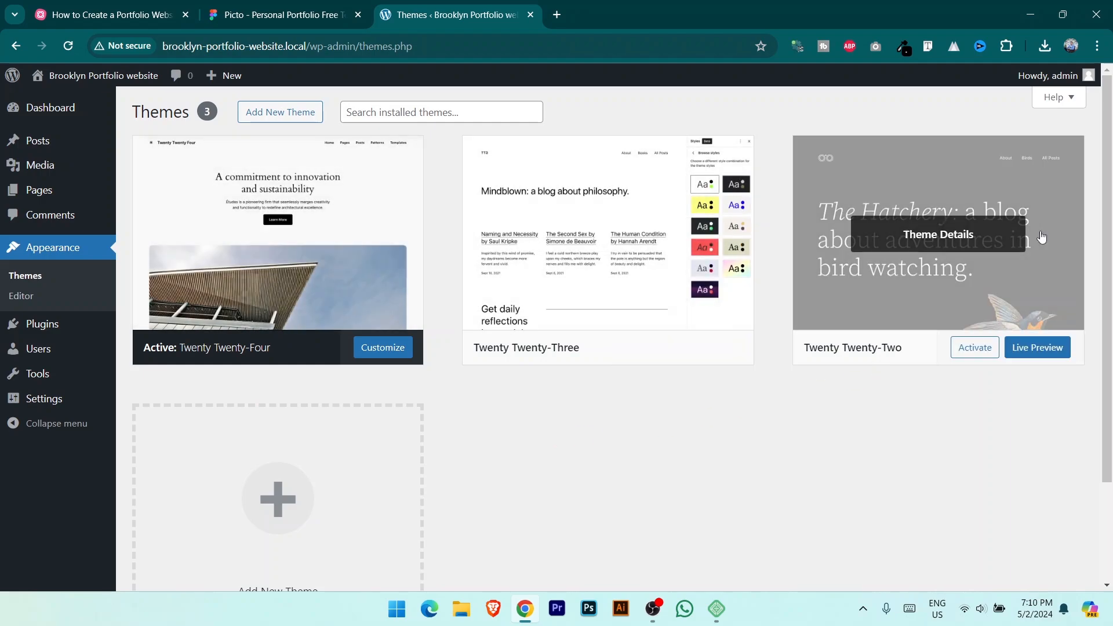
pyautogui.click(945, 238)
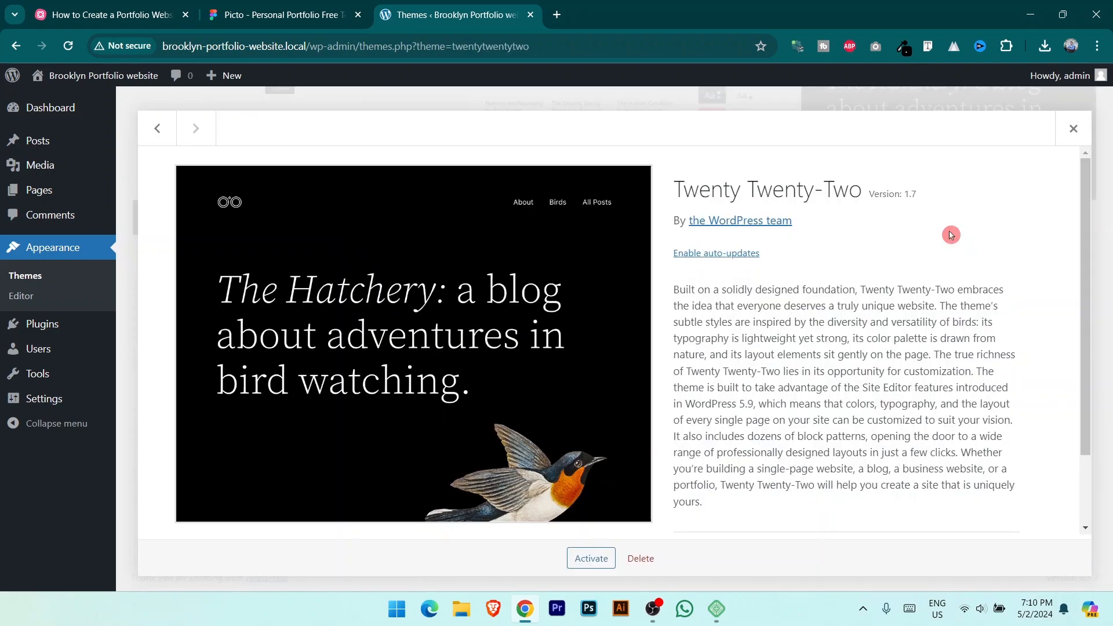
pyautogui.click(632, 549)
pyautogui.click(616, 168)
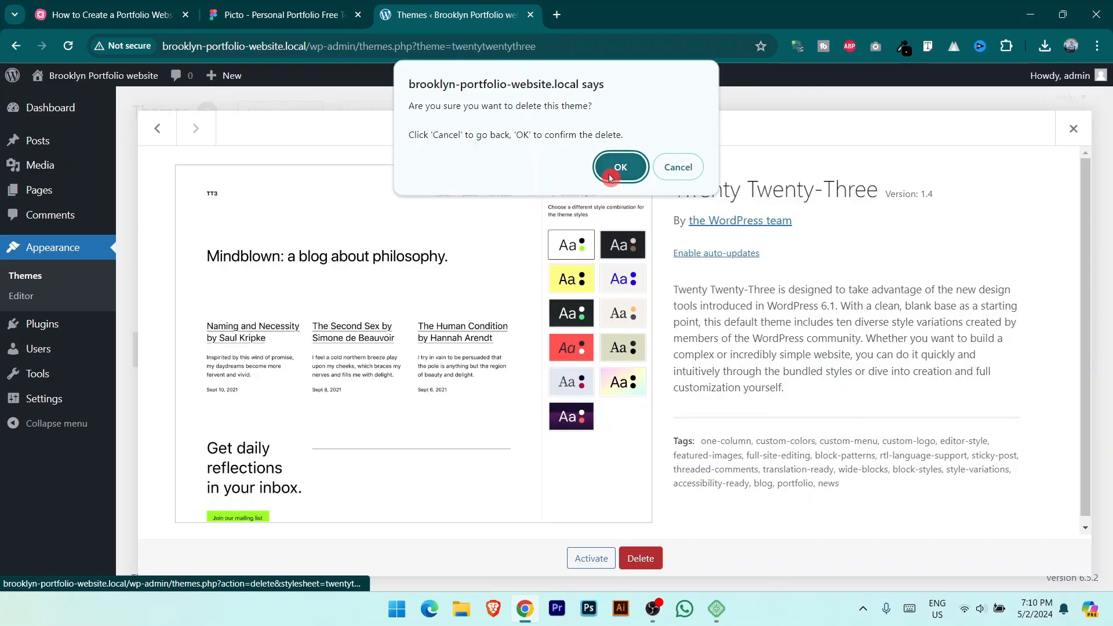
pyautogui.click(609, 178)
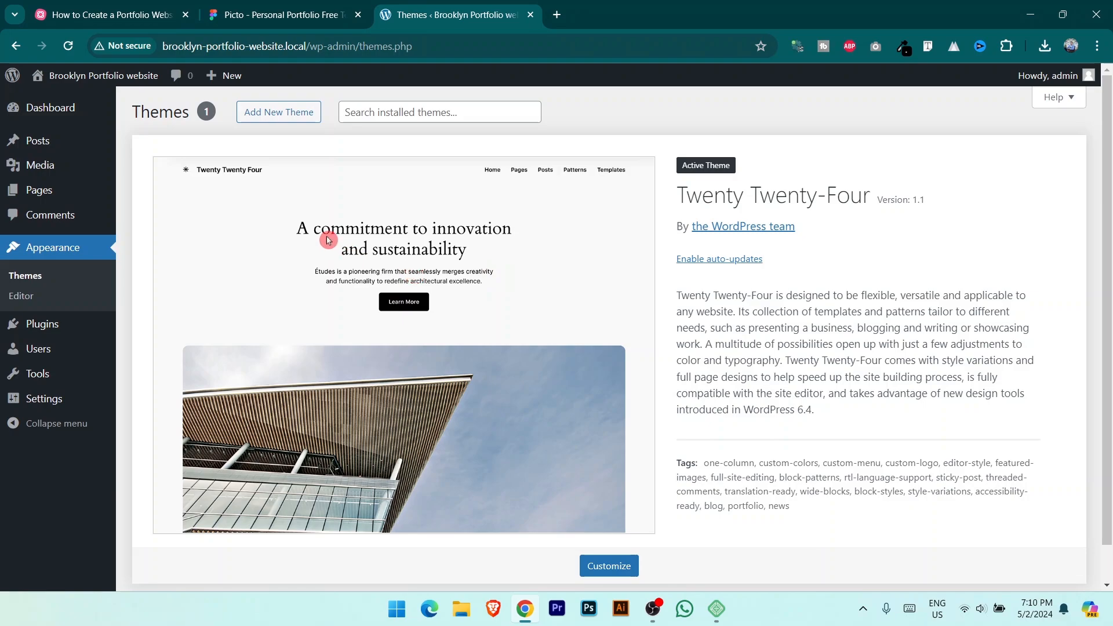
pyautogui.click(288, 115)
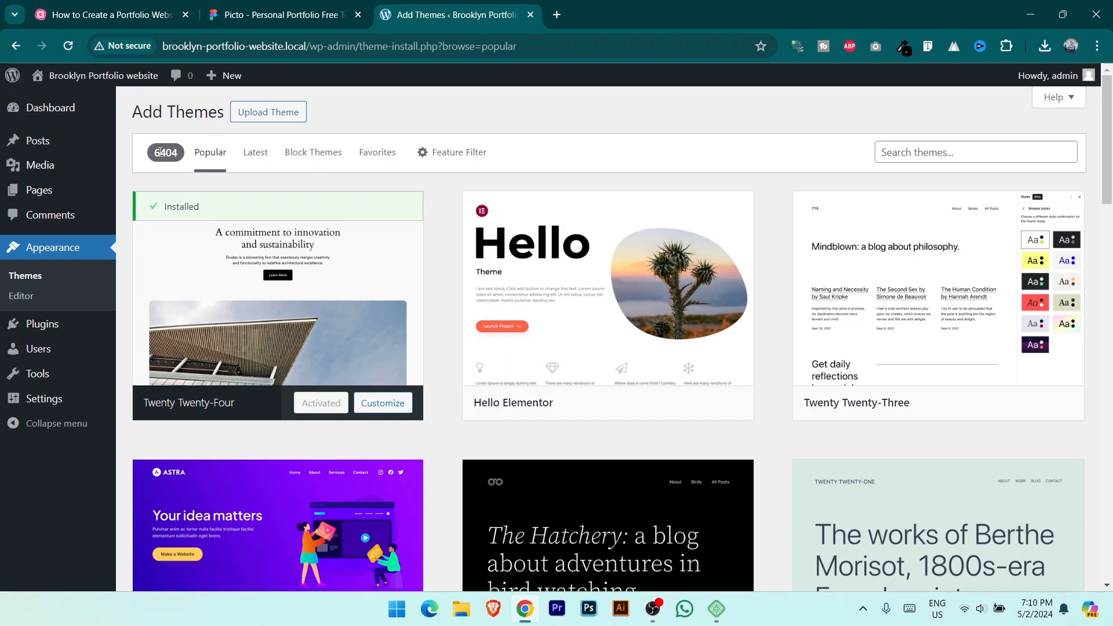
# Step: Highlight the 6404 available themes count in the theme library
pyautogui.click(156, 153)
pyautogui.moveTo(155, 153); pyautogui.dragTo(187, 158)
pyautogui.scroll(-3, 771, 296)
pyautogui.moveTo(224, 366)
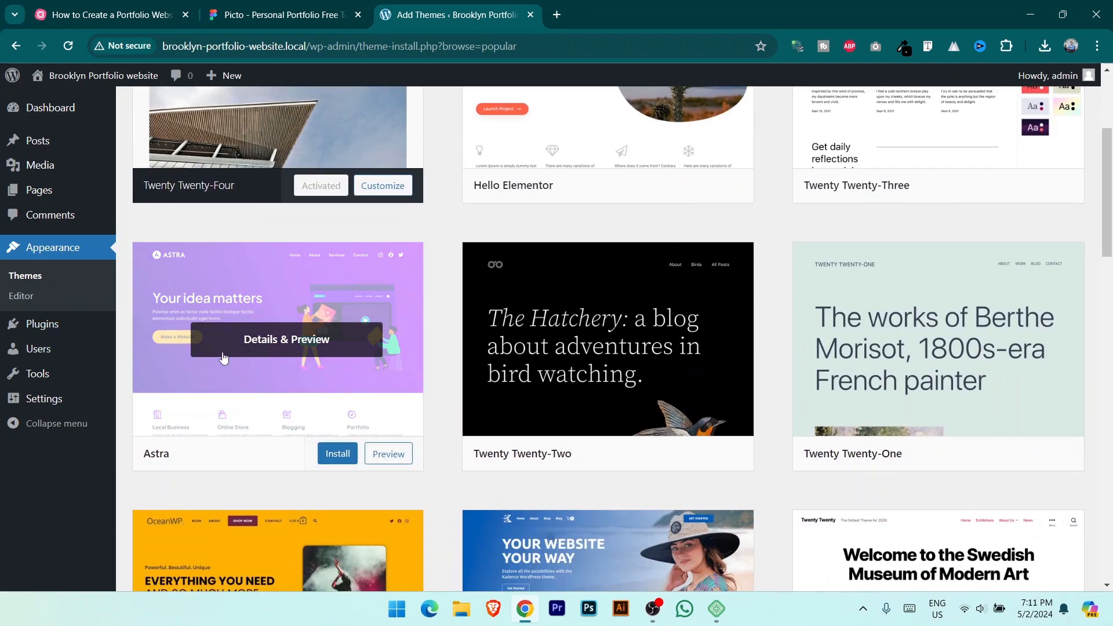
pyautogui.scroll(3, 269, 388)
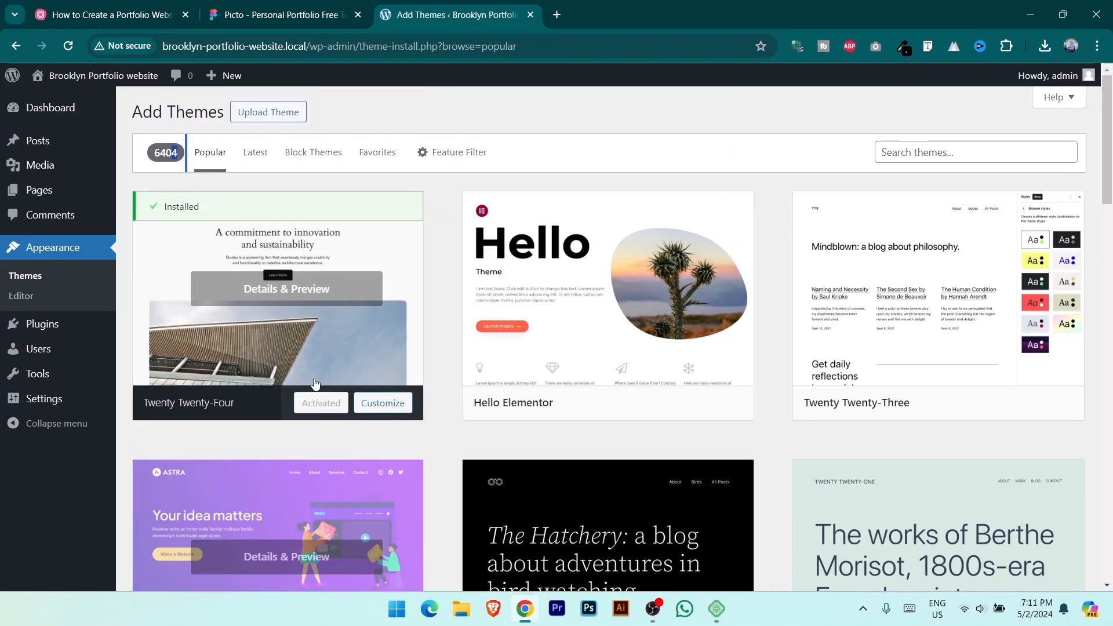
# Step: Find and install the Astra theme, then bring up the MindMeister portfolio map
pyautogui.click(980, 152)
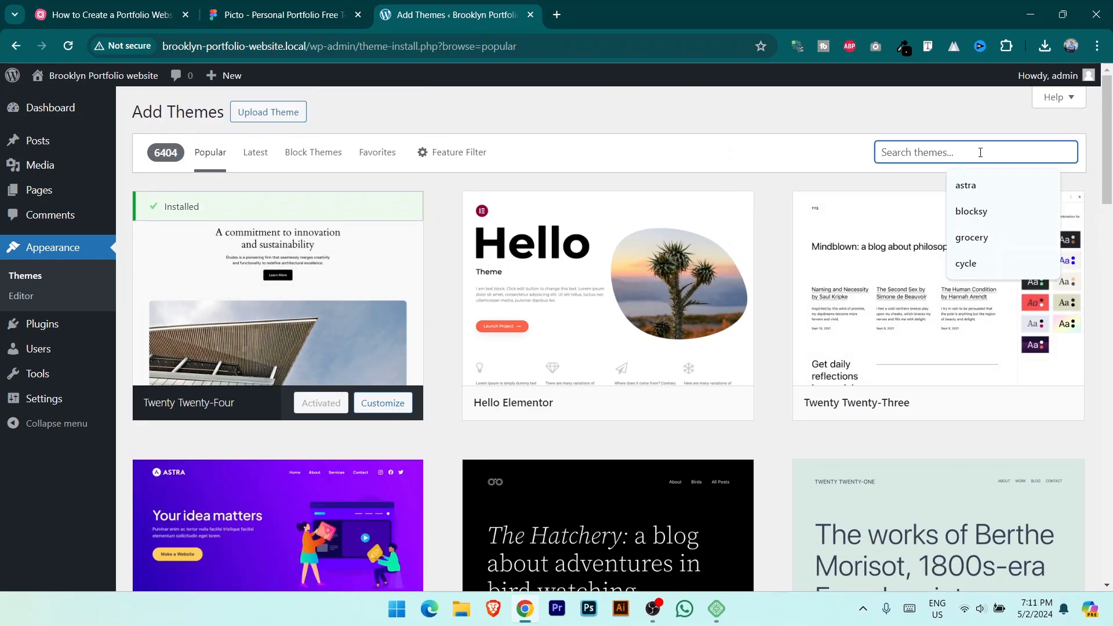
pyautogui.moveTo(559, 229)
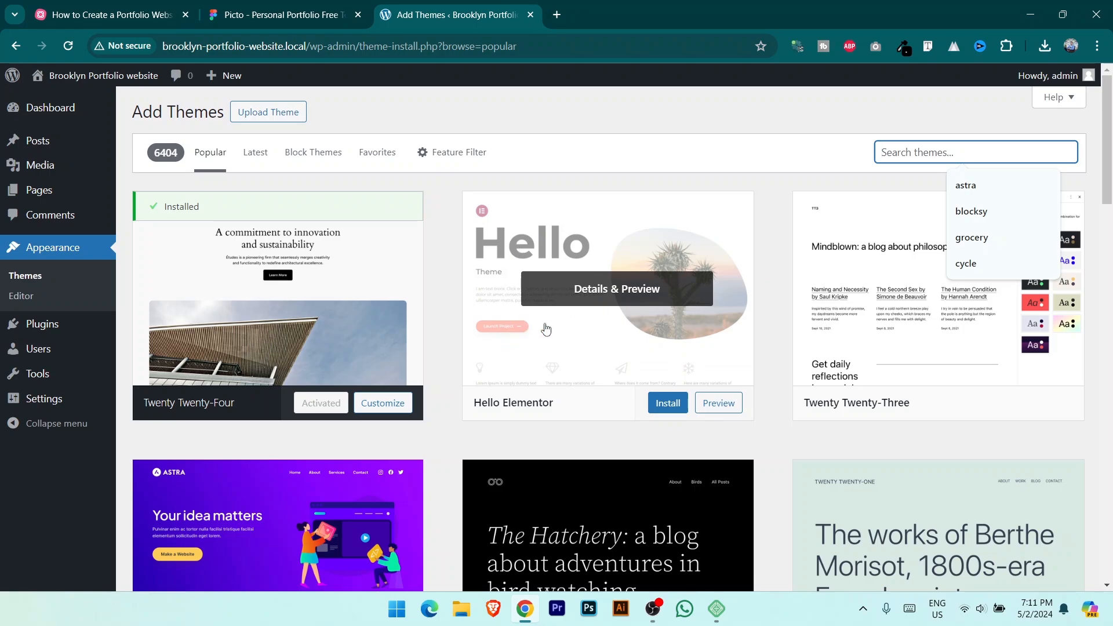
pyautogui.scroll(-3, 546, 329)
pyautogui.scroll(3, 556, 334)
pyautogui.scroll(-3, 579, 325)
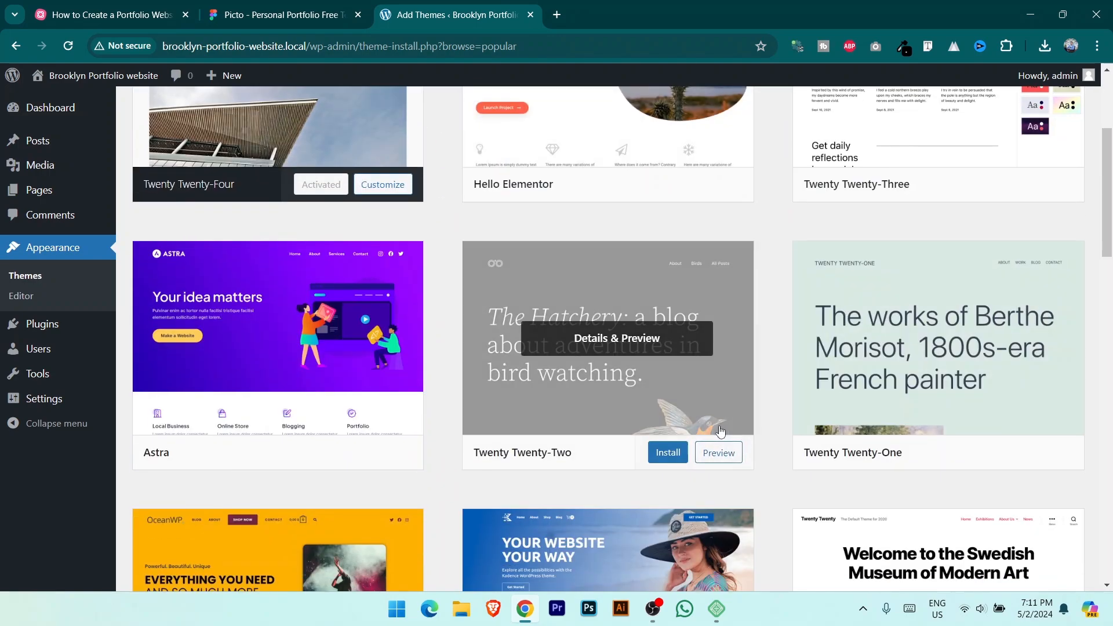
pyautogui.scroll(-3, 720, 431)
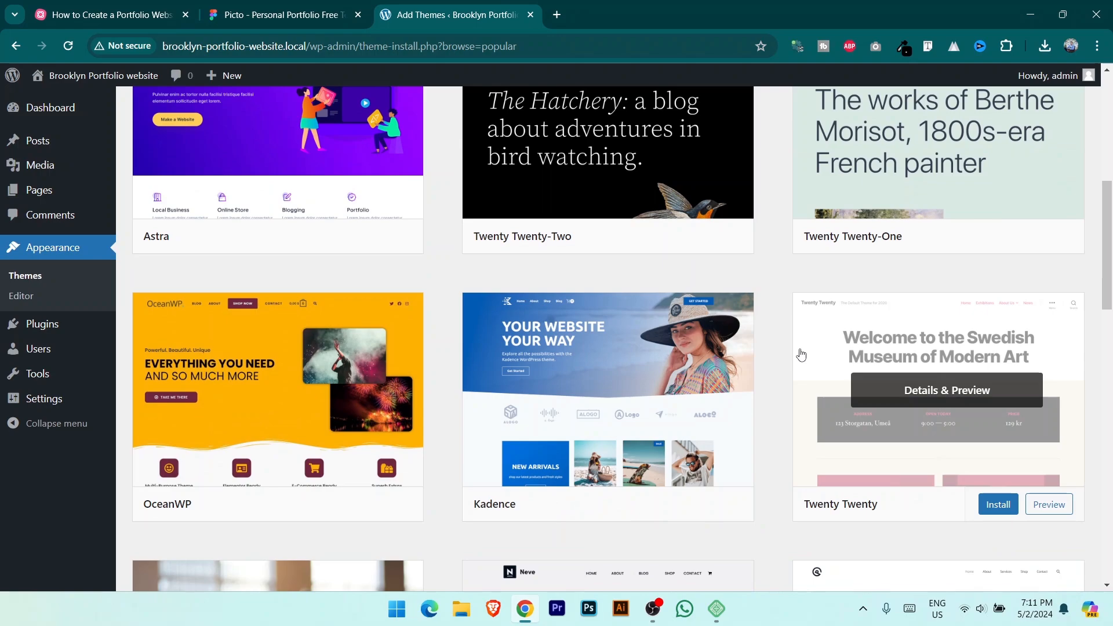
pyautogui.scroll(5, 739, 393)
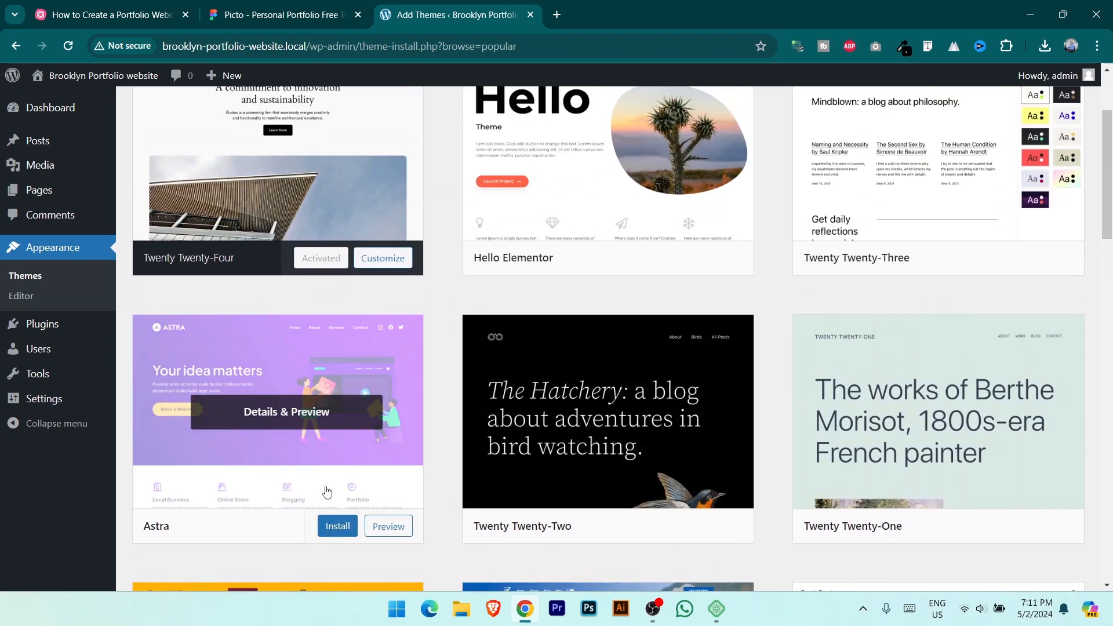
pyautogui.click(339, 527)
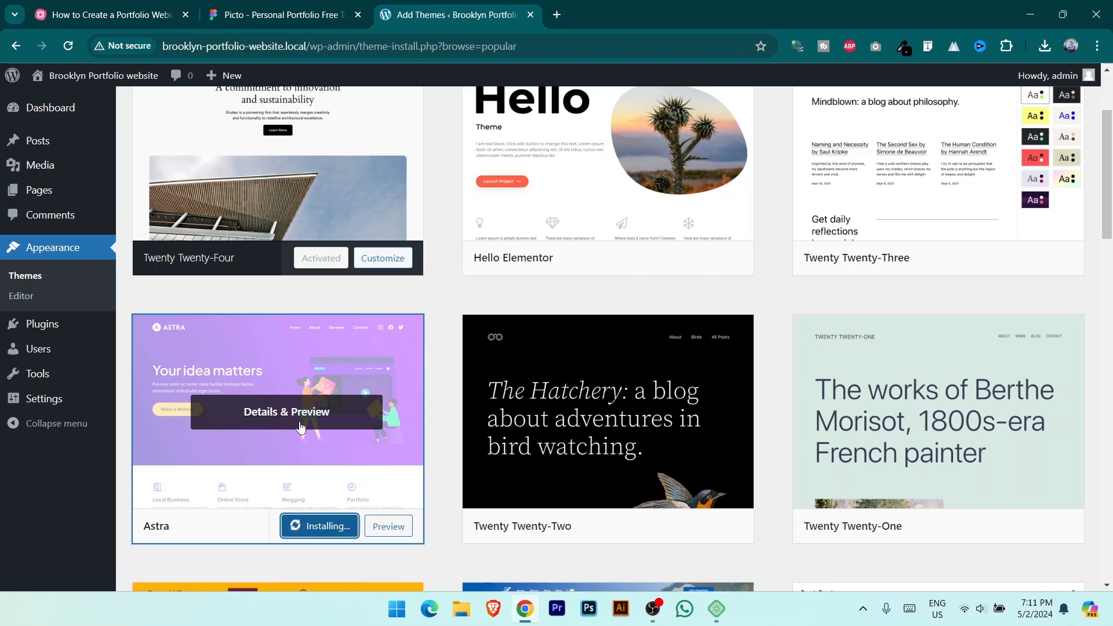
pyautogui.scroll(-2, 313, 446)
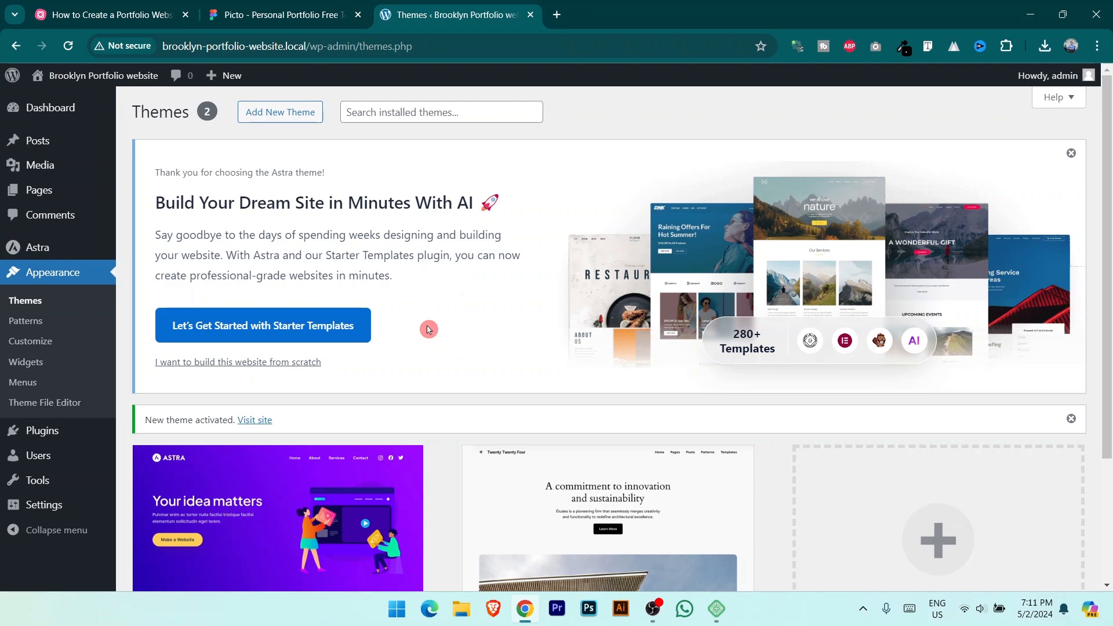
pyautogui.scroll(-3, 428, 329)
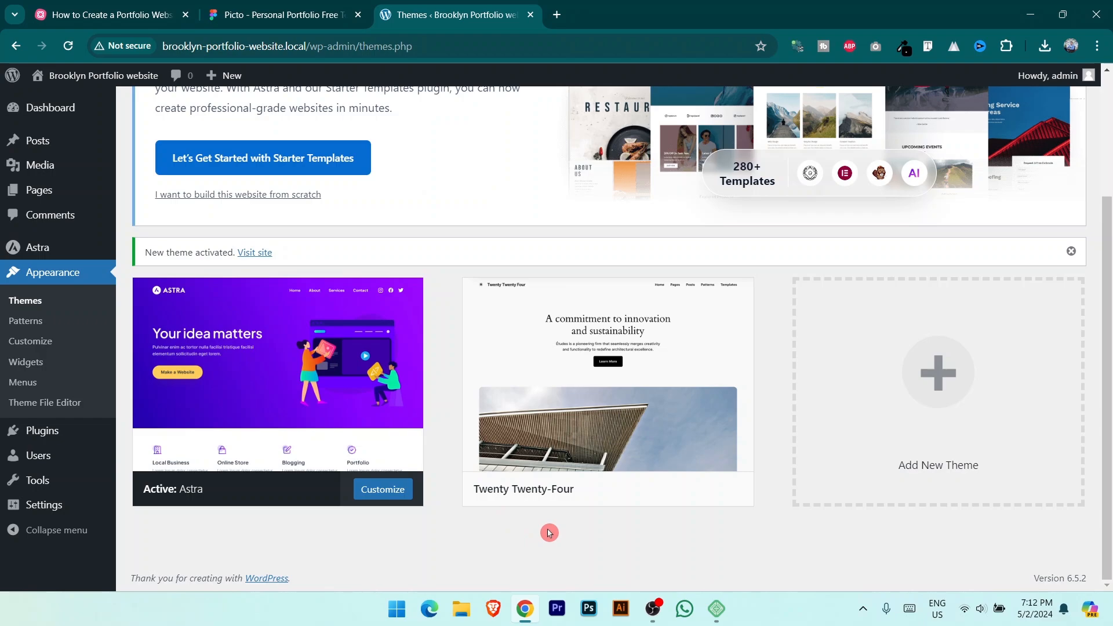
pyautogui.moveTo(386, 410)
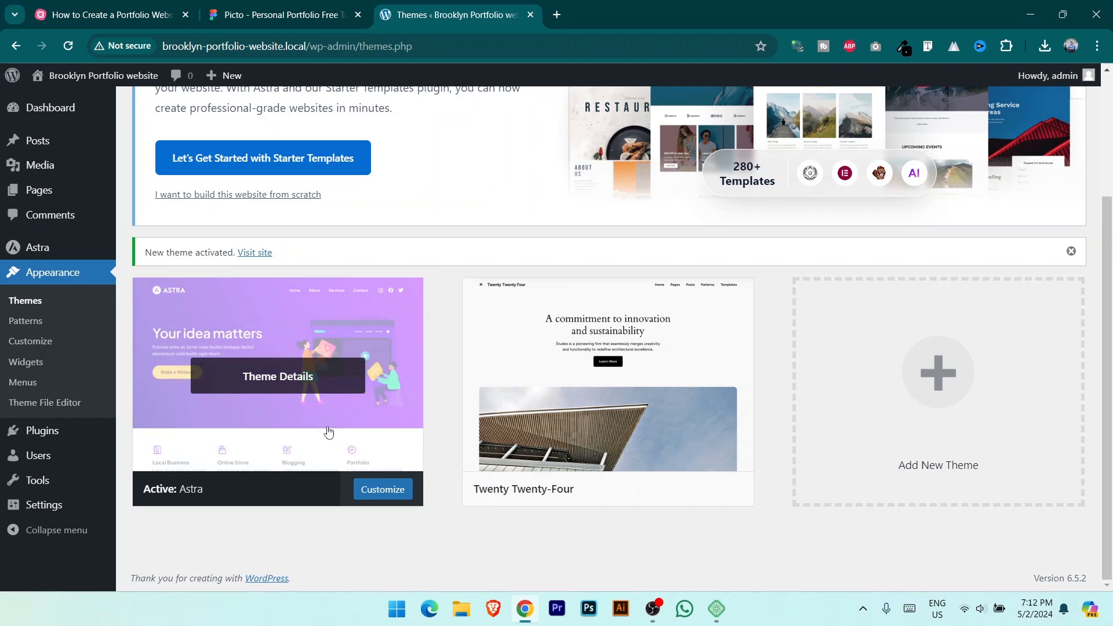
pyautogui.click(82, 8)
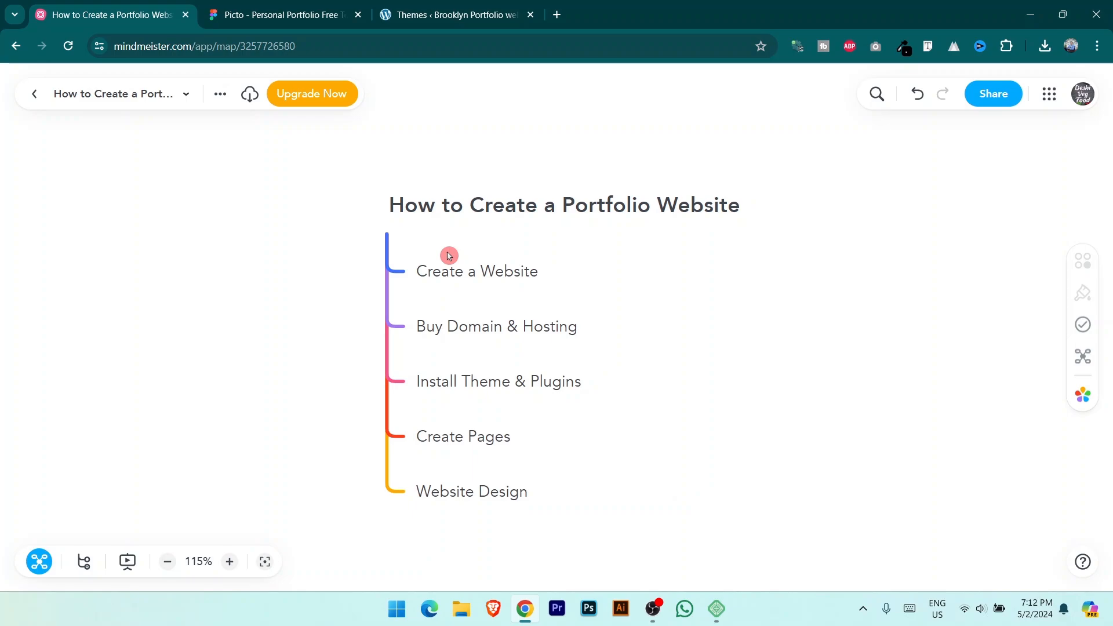
# Step: In Plugins, dismiss the Astra welcome banner and go to Add New Plugin
pyautogui.moveTo(452, 7); pyautogui.dragTo(138, 6)
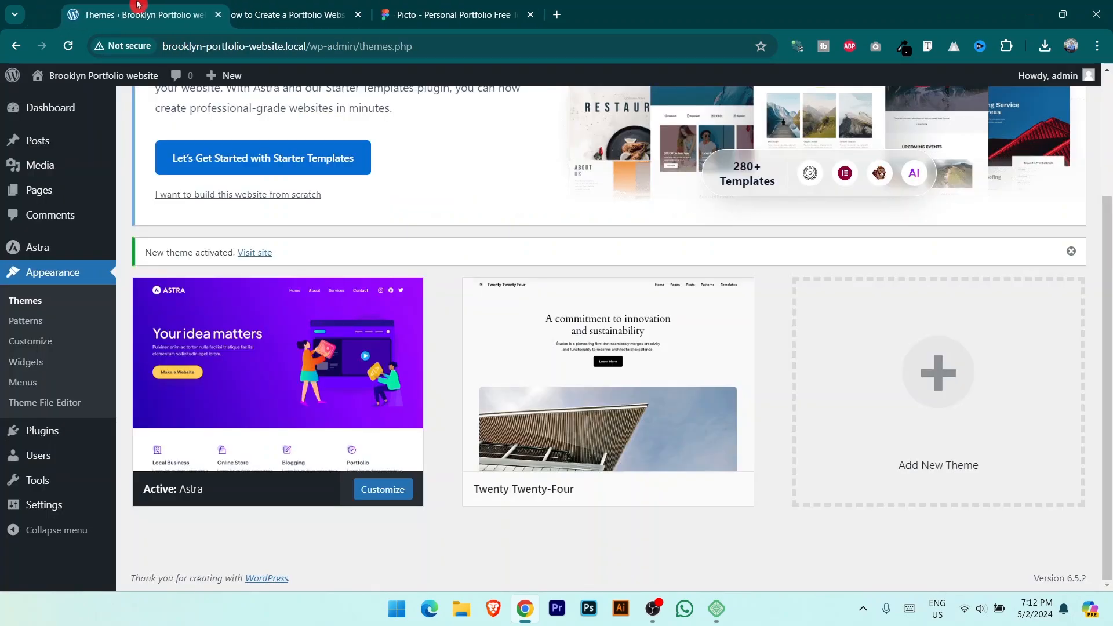
pyautogui.click(42, 430)
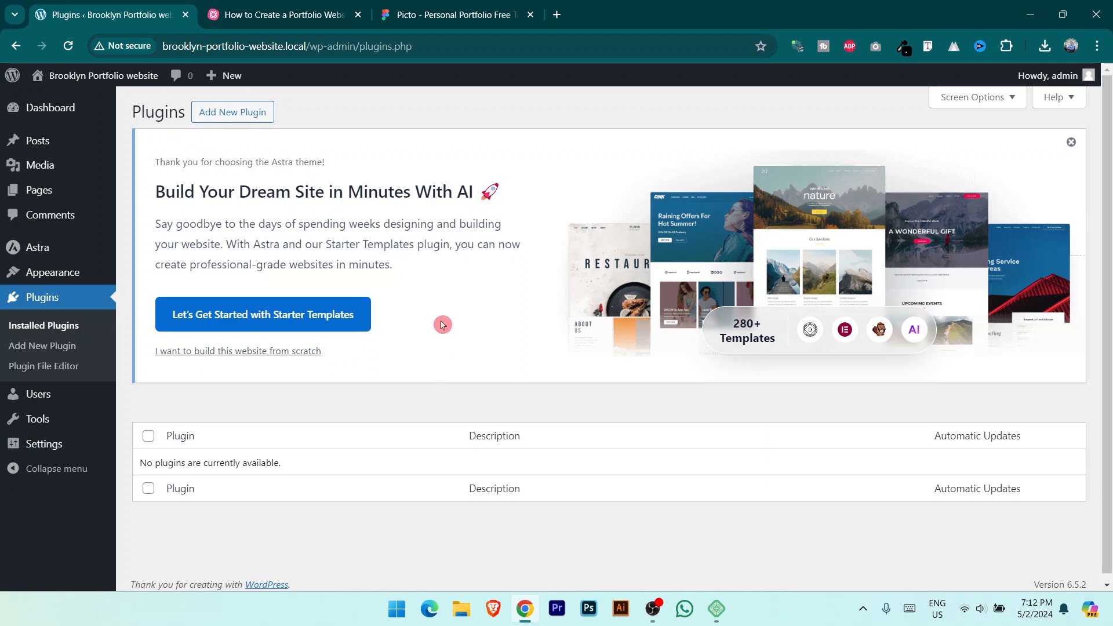
pyautogui.click(1072, 142)
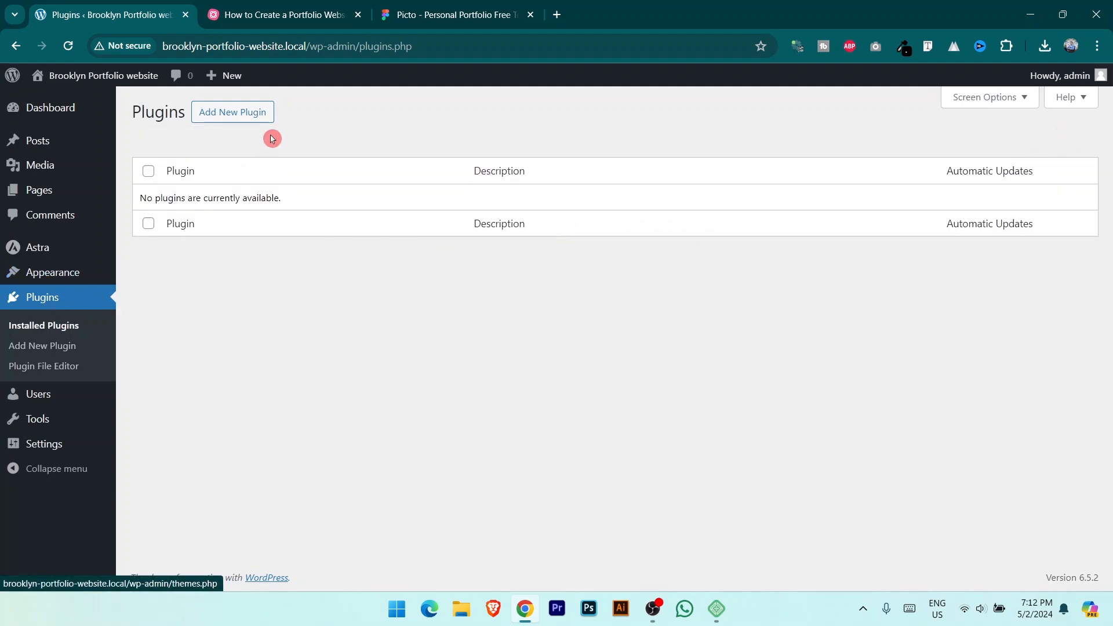
pyautogui.click(237, 115)
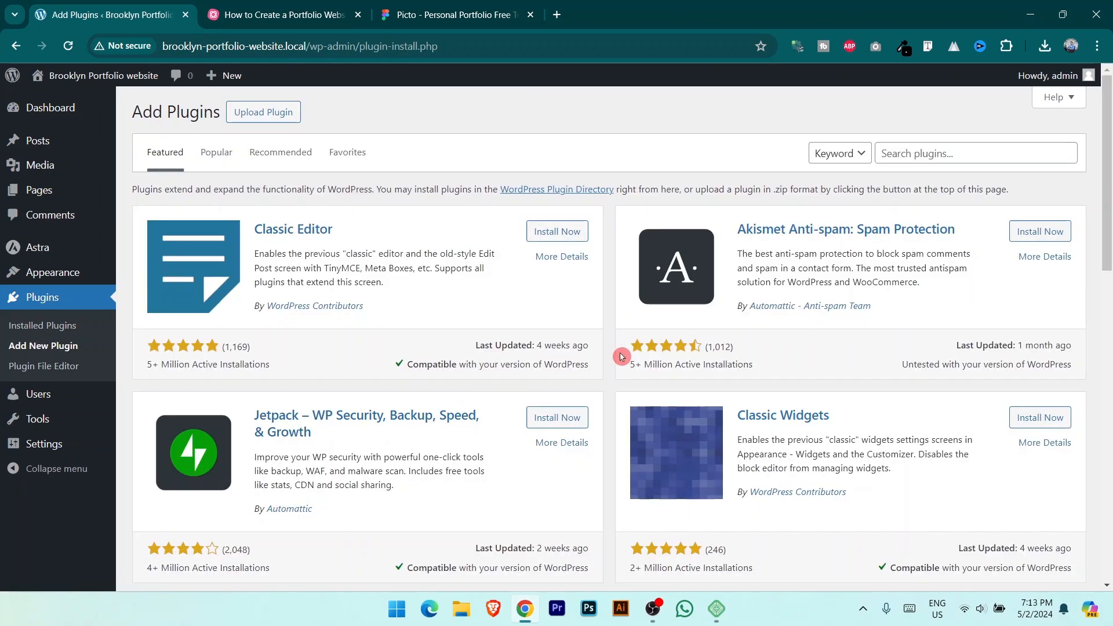
pyautogui.scroll(-5, 623, 357)
pyautogui.scroll(5, 624, 358)
# Step: Search plugins for elementor, install and activate Elementor Website Builder, and install Essential Addons for Elementor
pyautogui.click(921, 156)
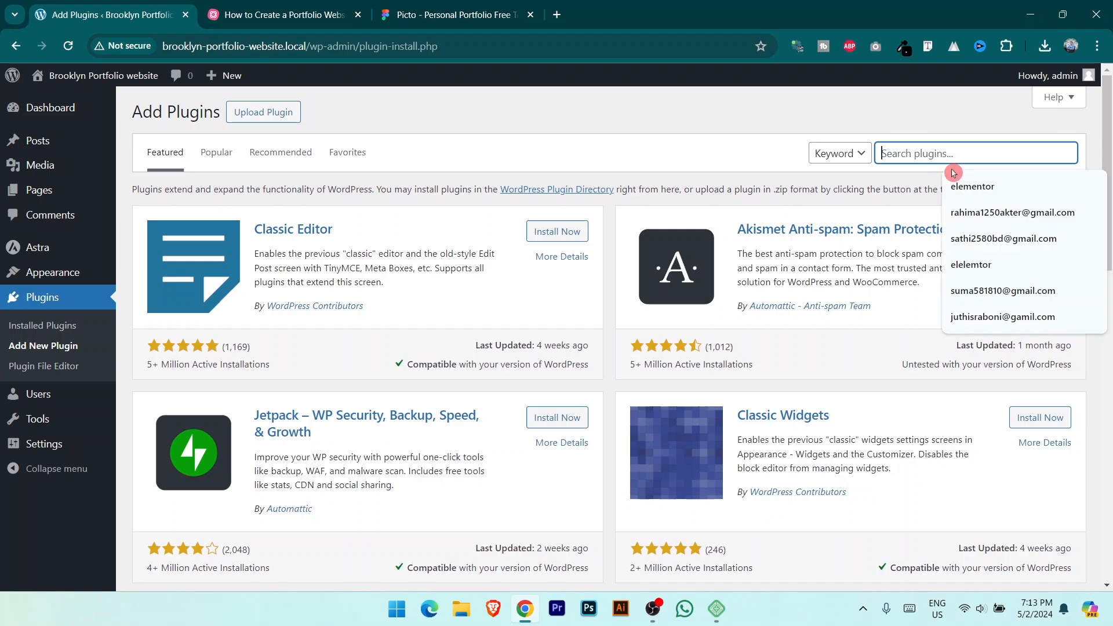
pyautogui.click(979, 193)
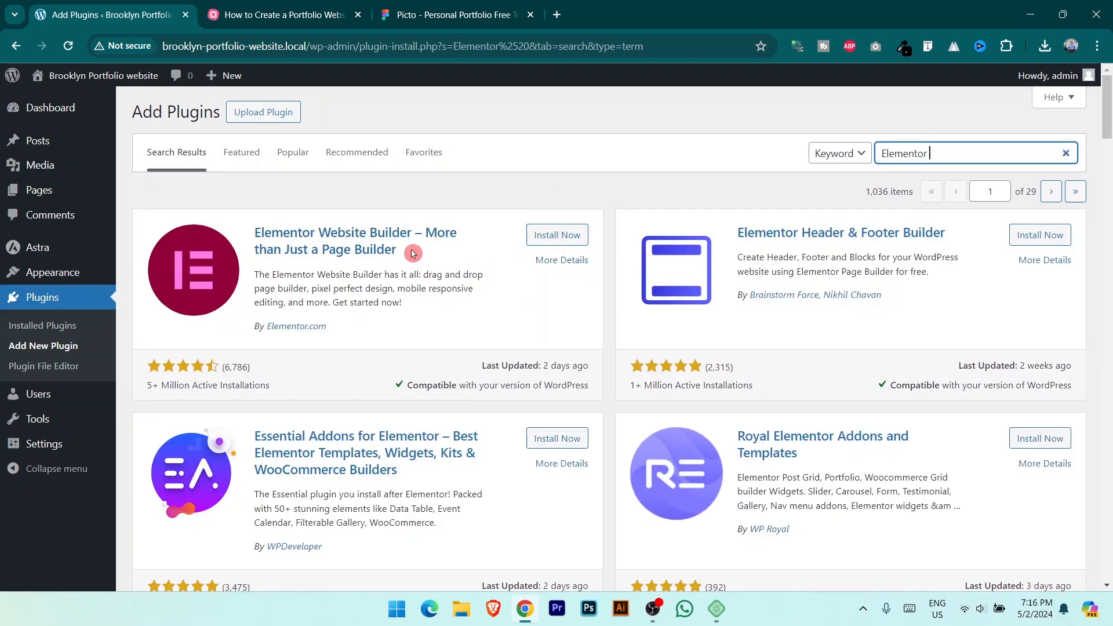
pyautogui.click(557, 235)
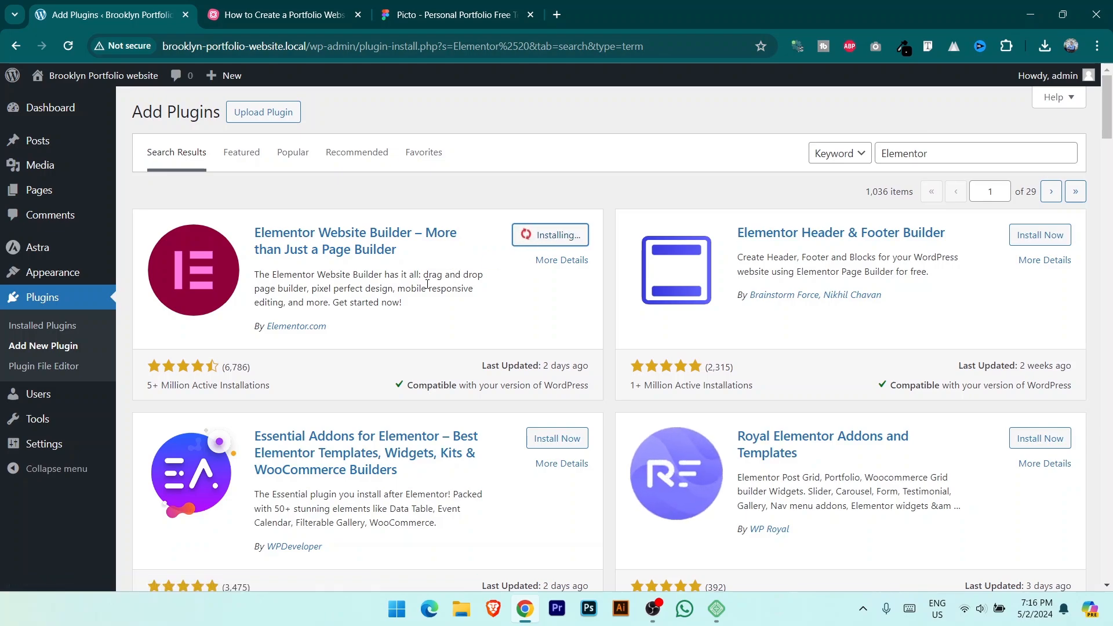
pyautogui.click(367, 265)
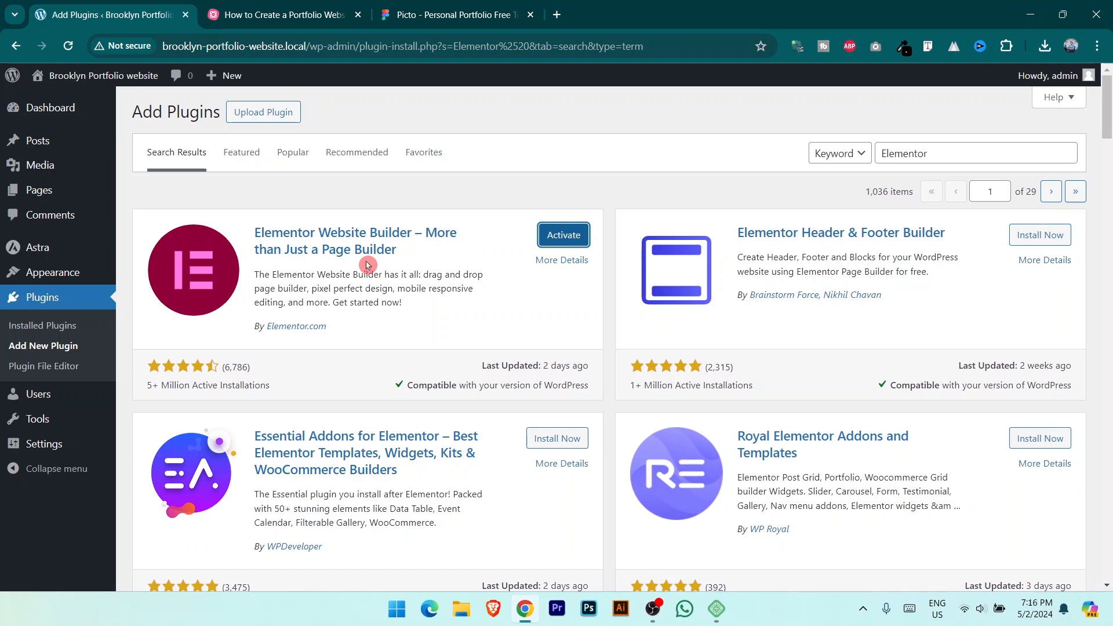
pyautogui.click(565, 244)
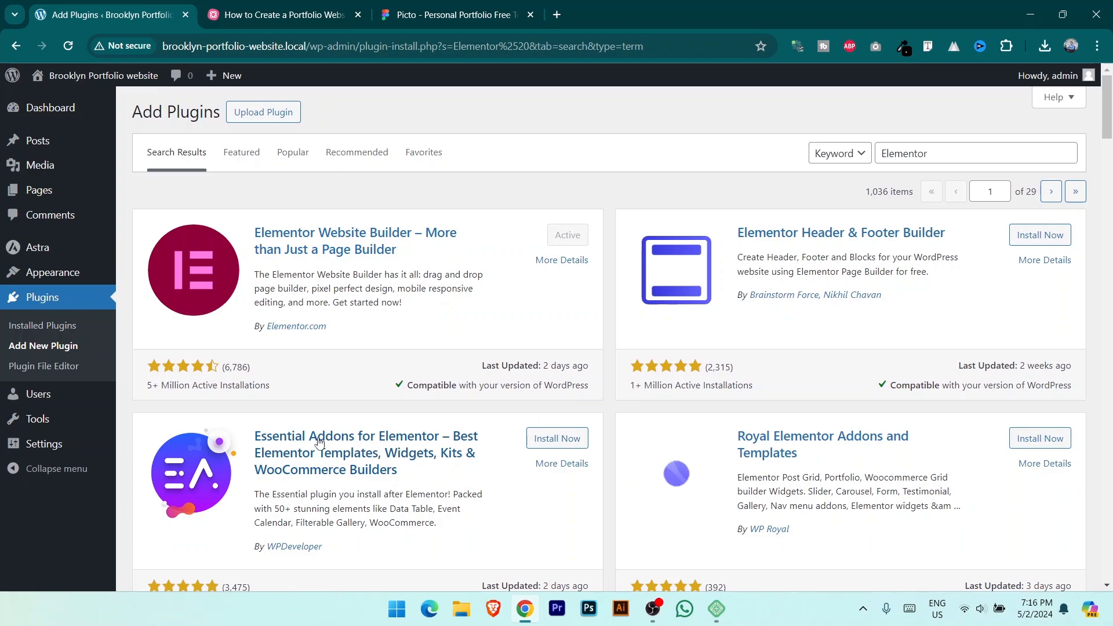
pyautogui.click(558, 439)
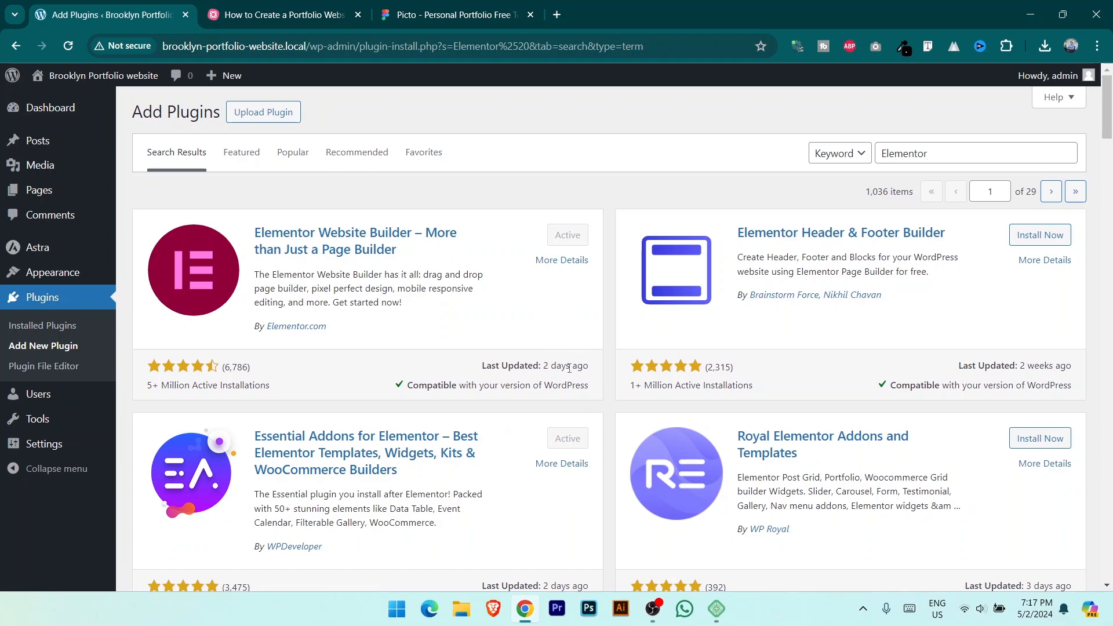
pyautogui.click(283, 6)
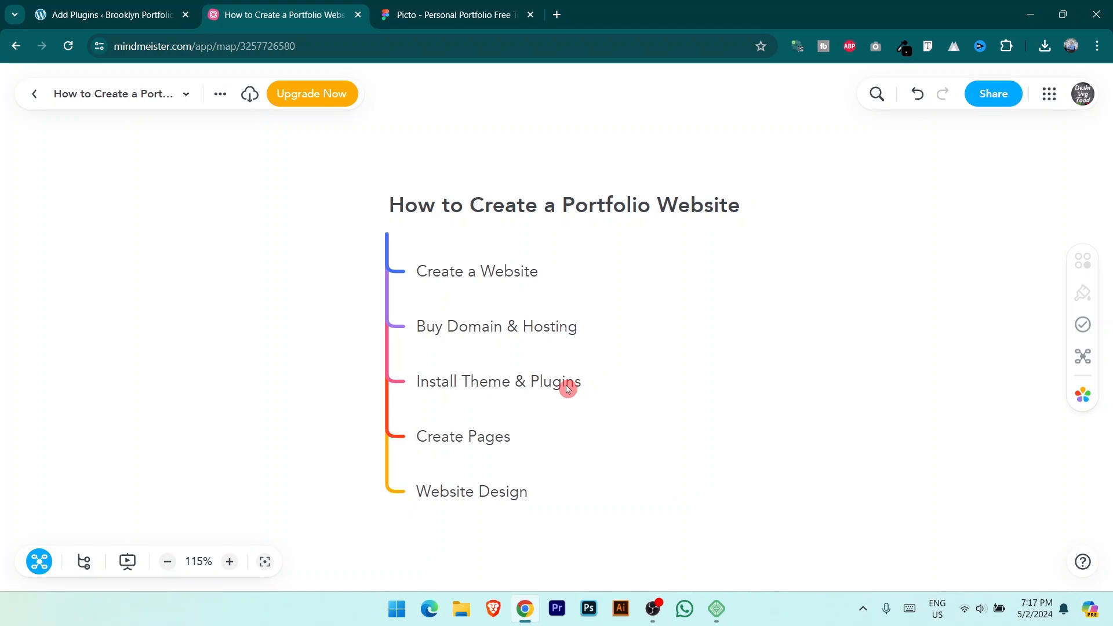
# Step: Point out the Create Pages node, view the Picto homepage design in Figma, and return to WordPress
pyautogui.click(459, 440)
pyautogui.click(455, 14)
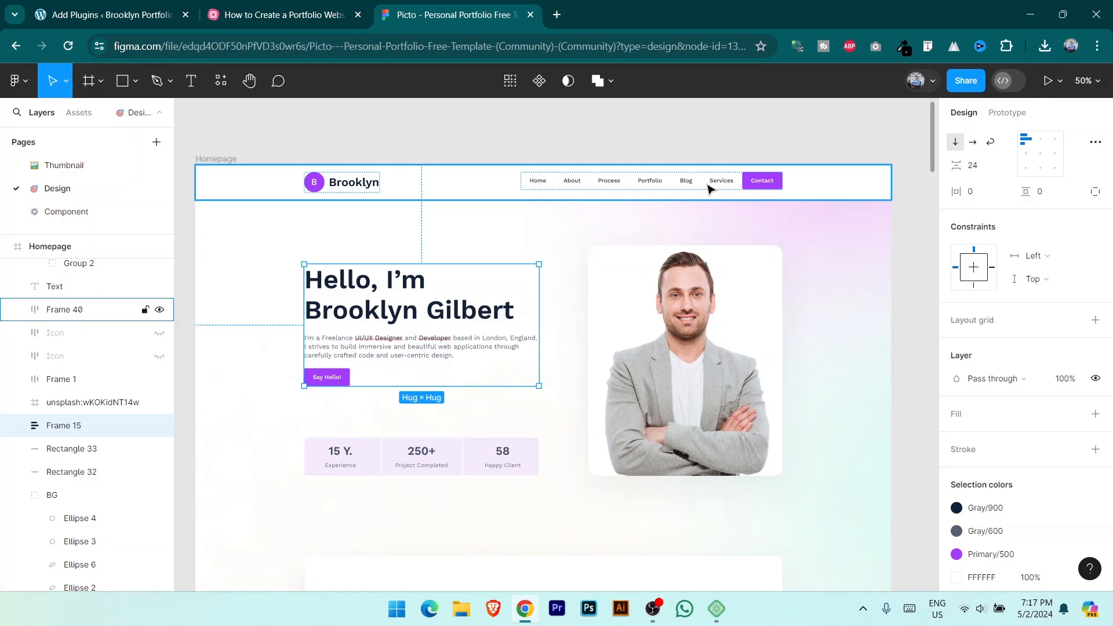
pyautogui.click(101, 7)
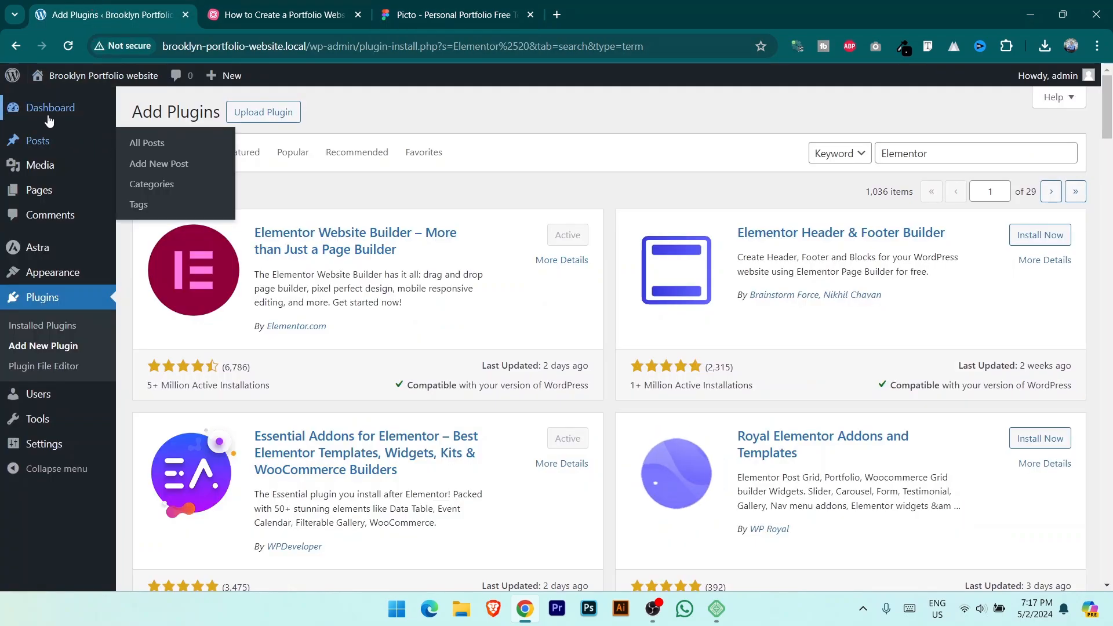
# Step: Create and publish new pages titled Home and Portfolio
pyautogui.click(58, 193)
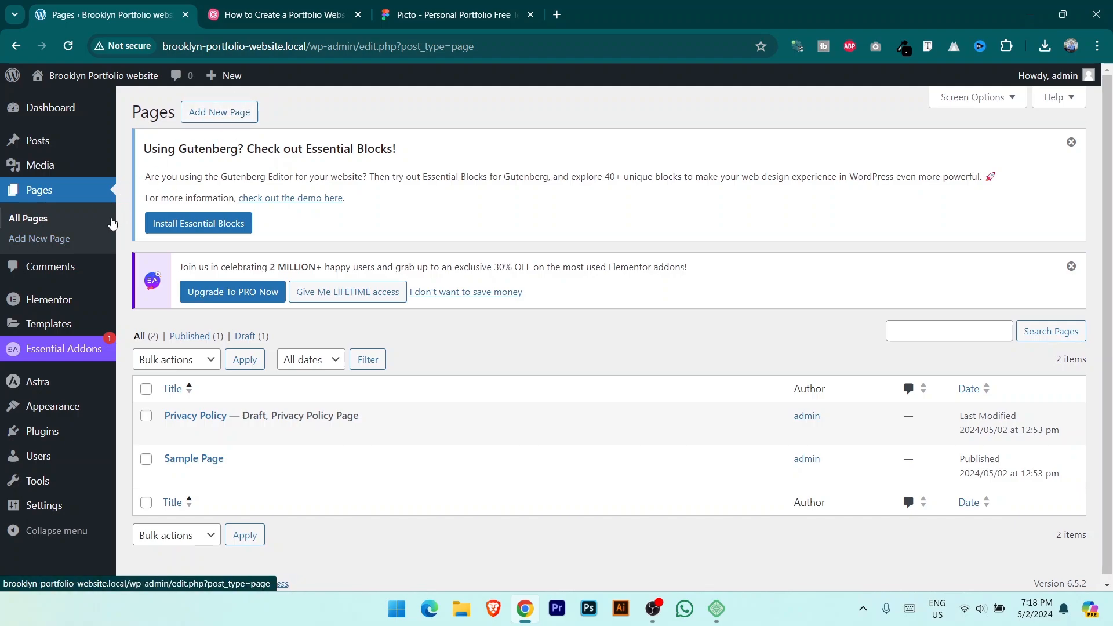
pyautogui.click(222, 113)
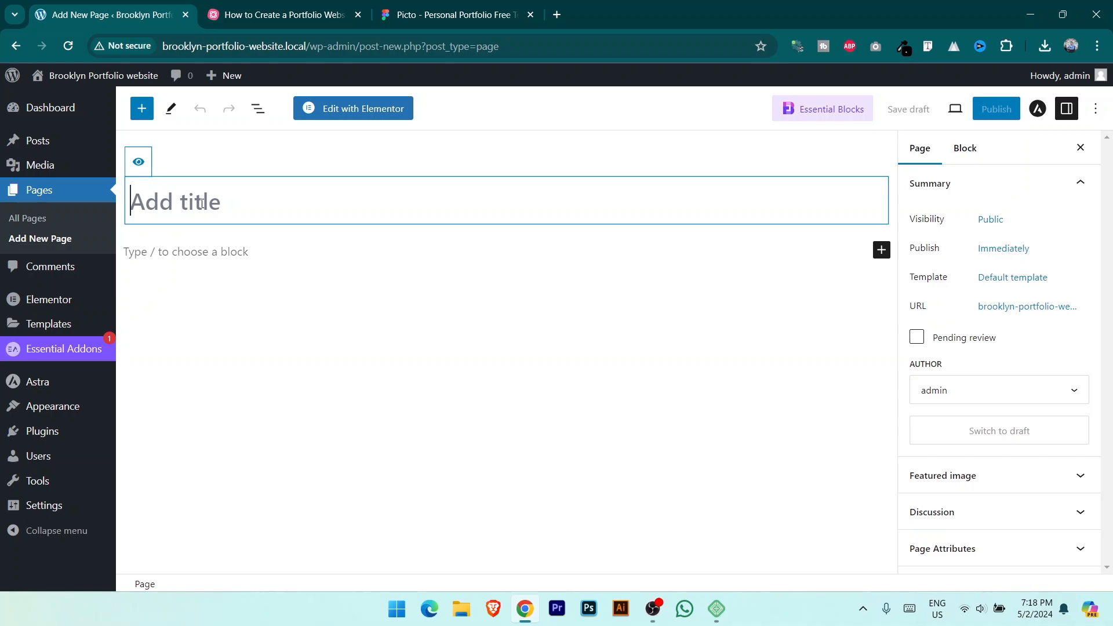
pyautogui.write('Home')
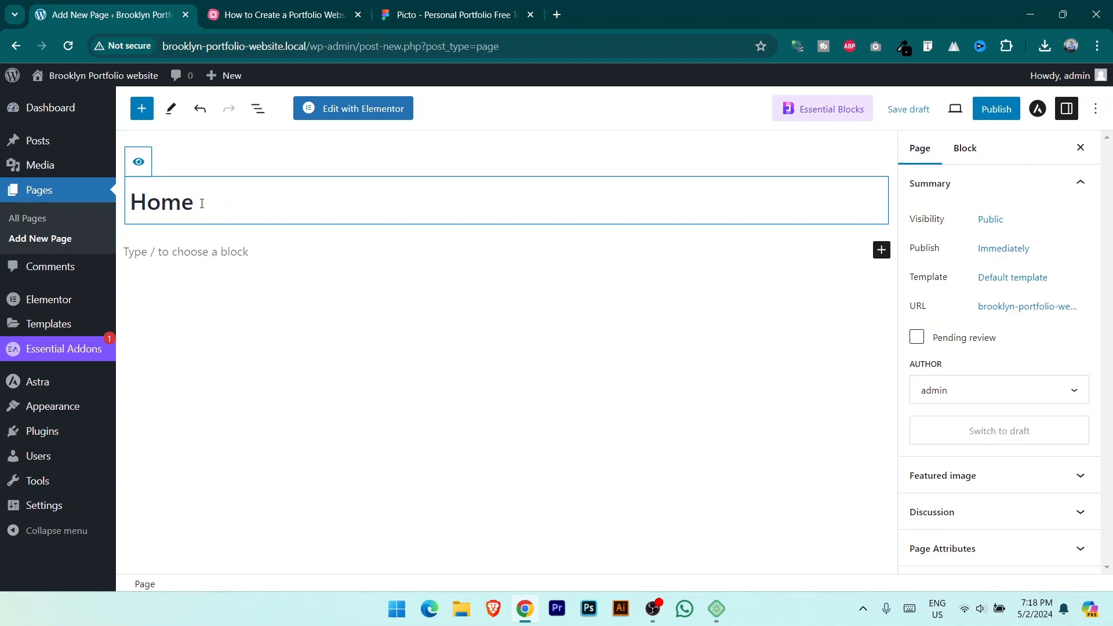
pyautogui.click(996, 109)
pyautogui.click(958, 116)
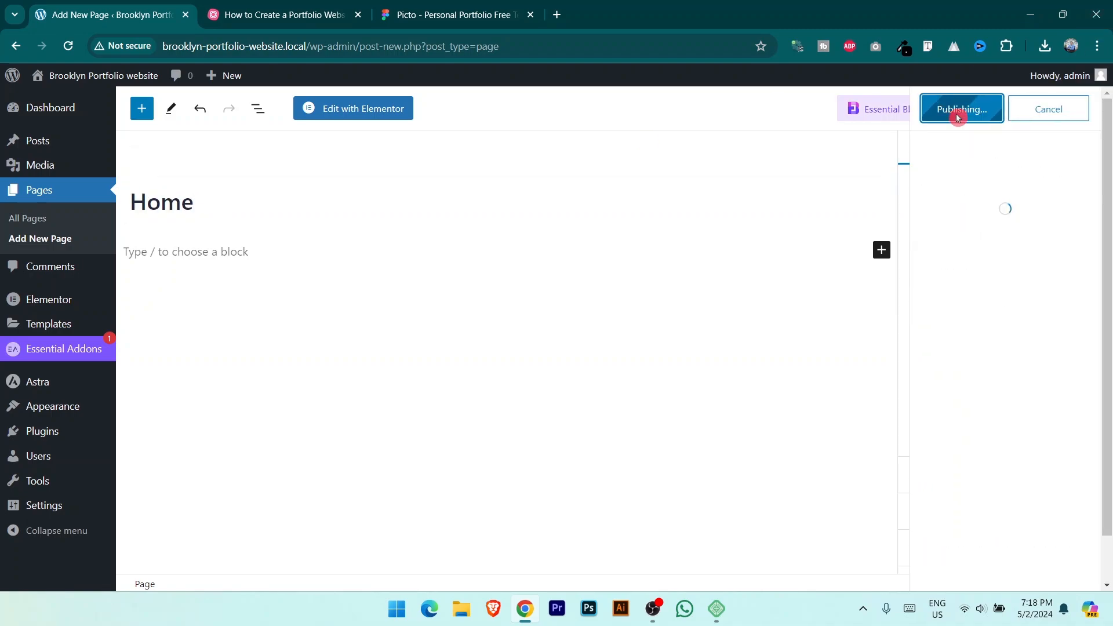
pyautogui.click(52, 238)
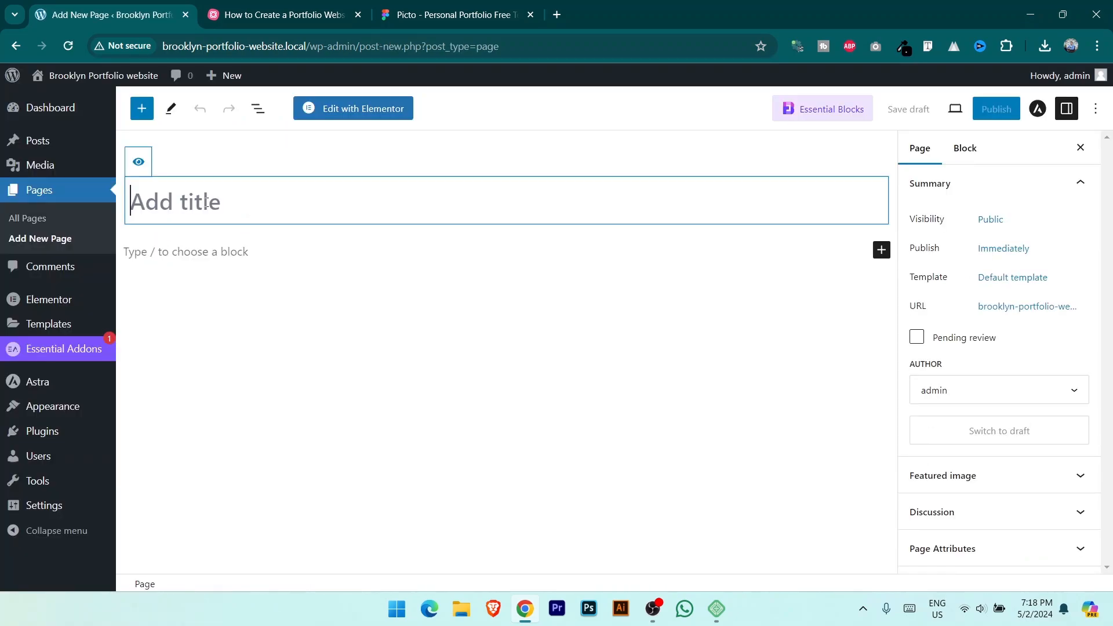
pyautogui.write('Portfolio')
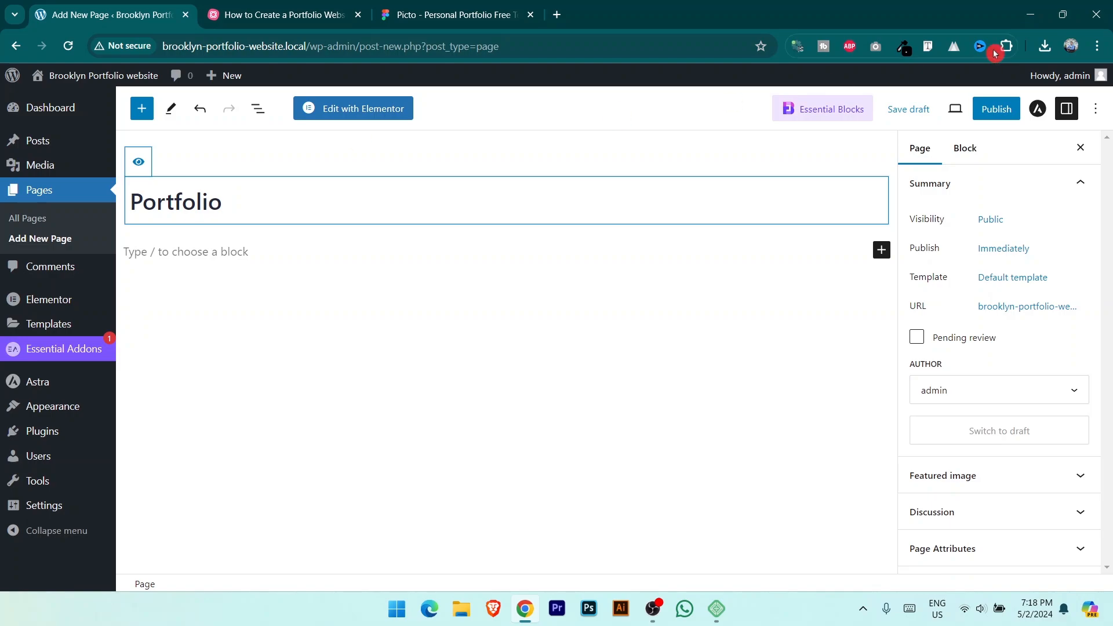
pyautogui.click(996, 109)
pyautogui.click(965, 110)
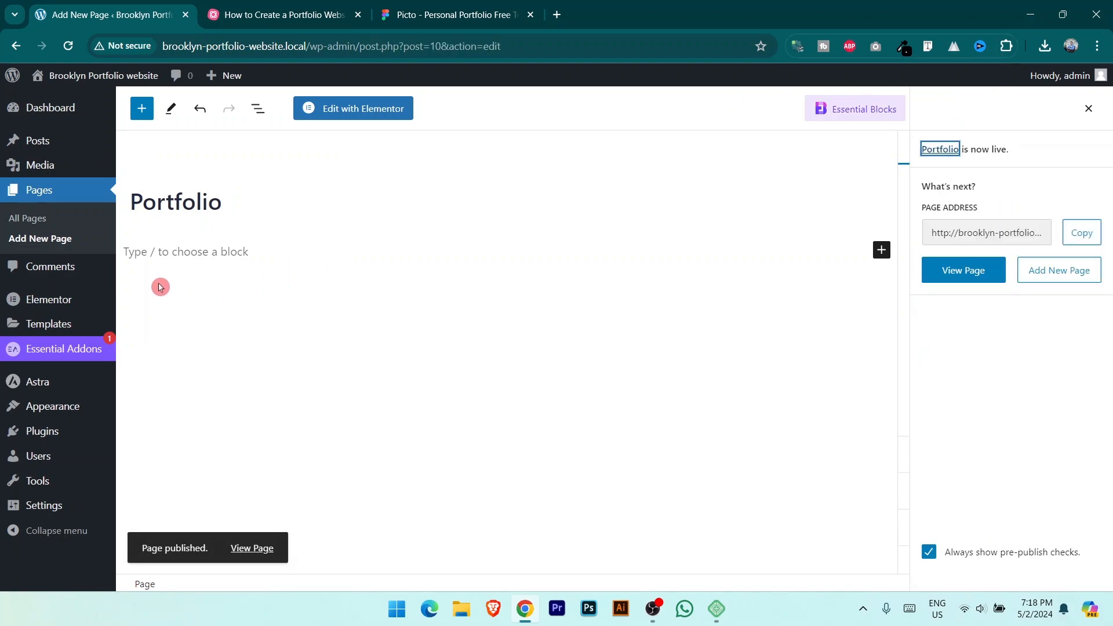
# Step: Publish Blog, Service and Contact pages, then review the All Pages list
pyautogui.click(44, 244)
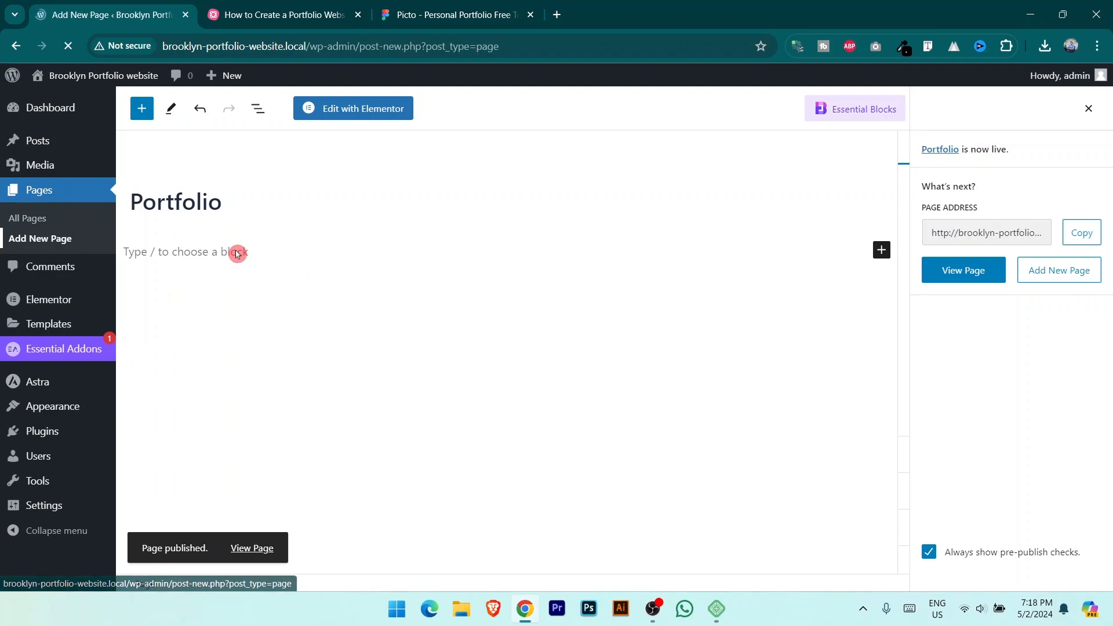
pyautogui.write('Blog')
pyautogui.click(994, 108)
pyautogui.click(965, 111)
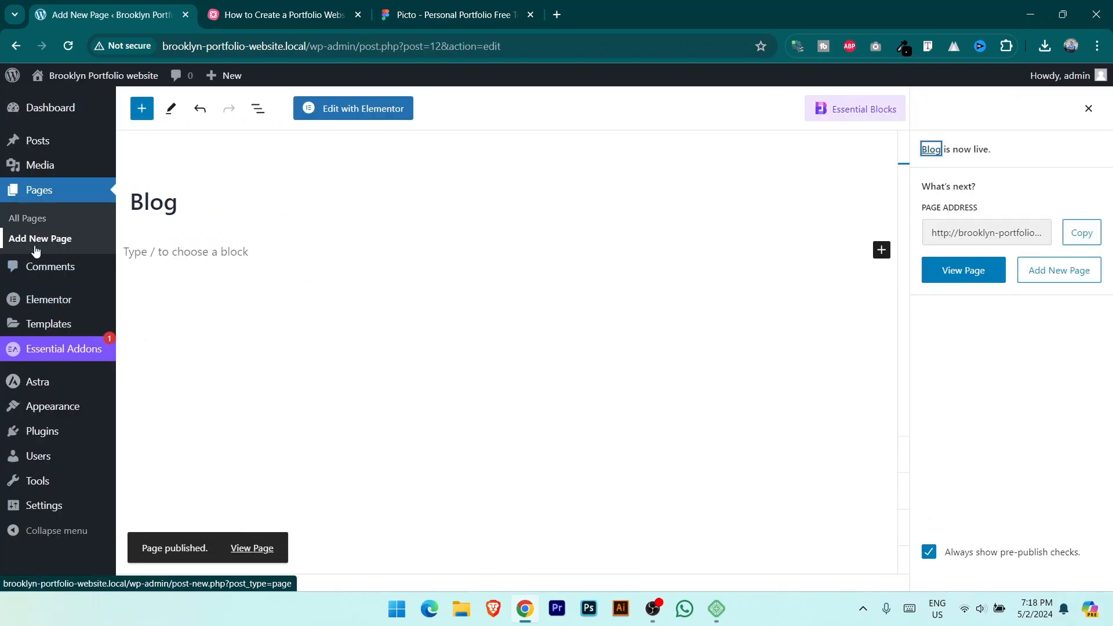
pyautogui.click(56, 239)
pyautogui.write('Service')
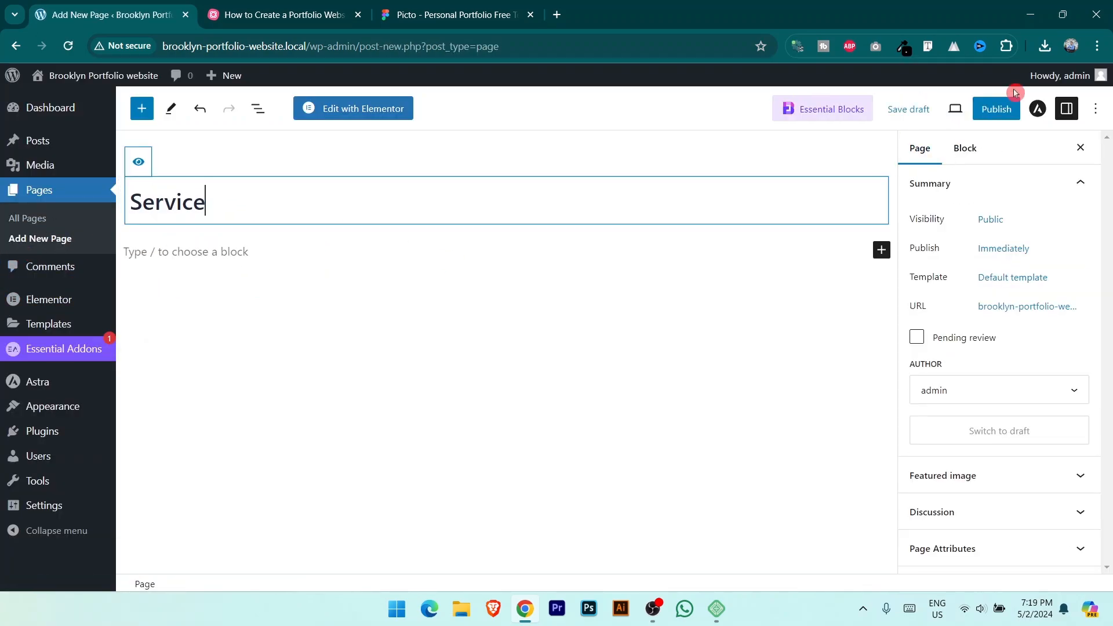
pyautogui.click(995, 108)
pyautogui.click(40, 240)
pyautogui.write('Contact')
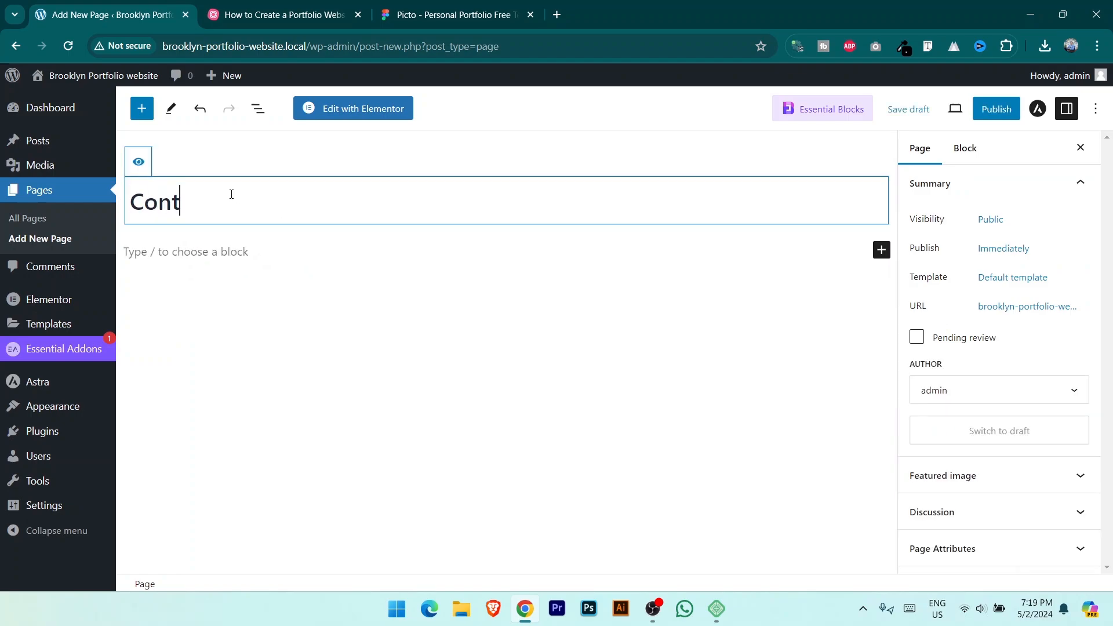
pyautogui.click(995, 108)
pyautogui.click(967, 110)
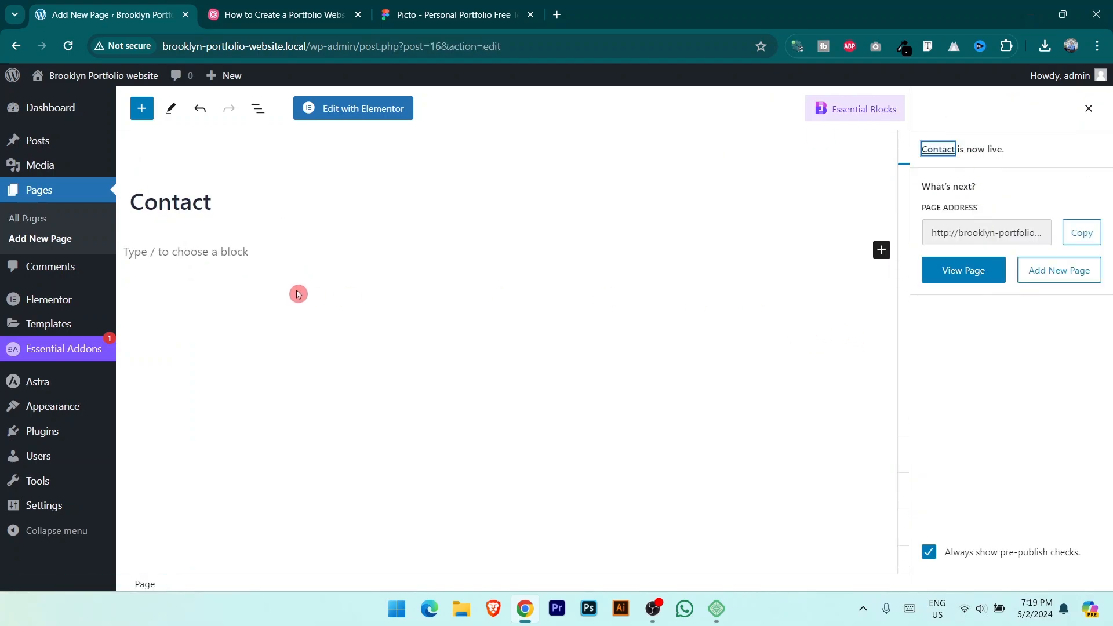
pyautogui.click(23, 218)
pyautogui.scroll(-3, 851, 246)
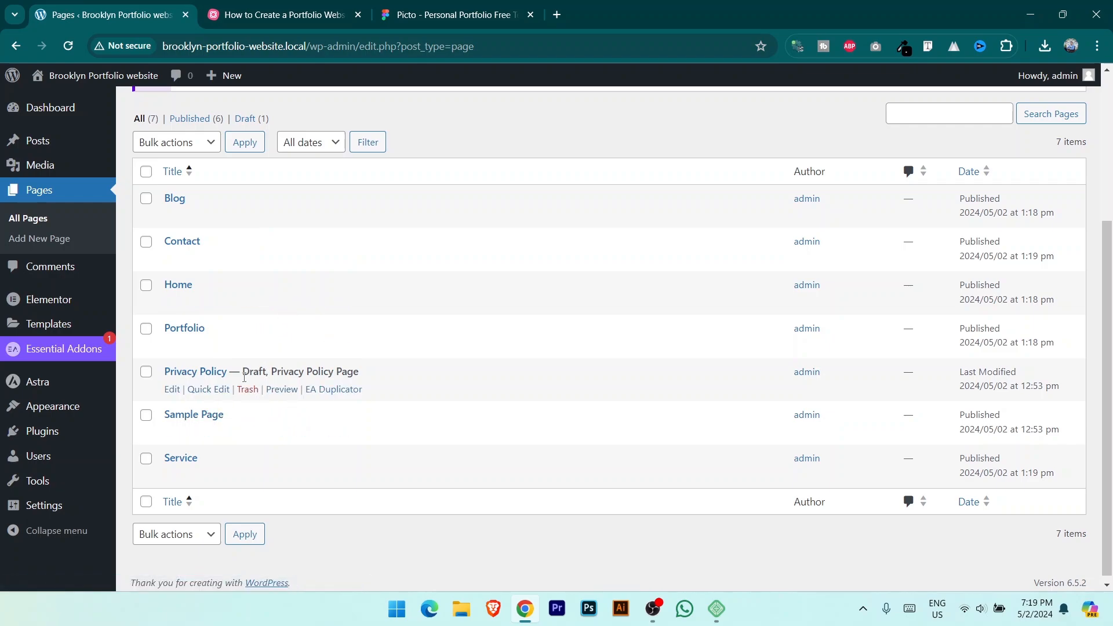
# Step: View the live site in a new tab, whose header lists all six pages, then return to Pages
pyautogui.click(265, 382)
pyautogui.click(247, 401)
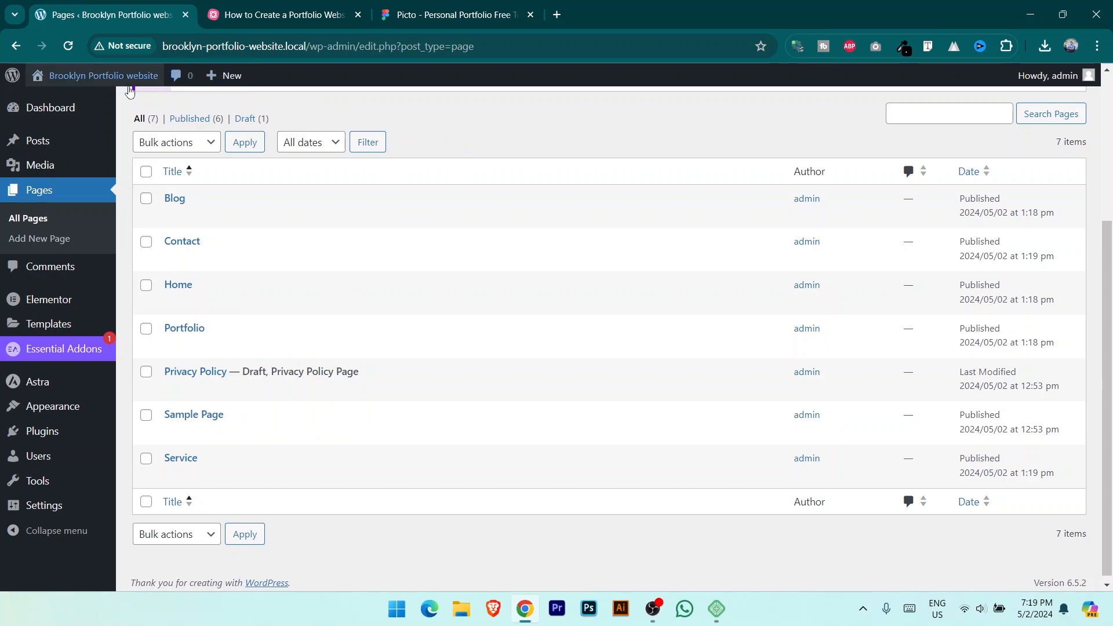
pyautogui.middleClick(99, 80)
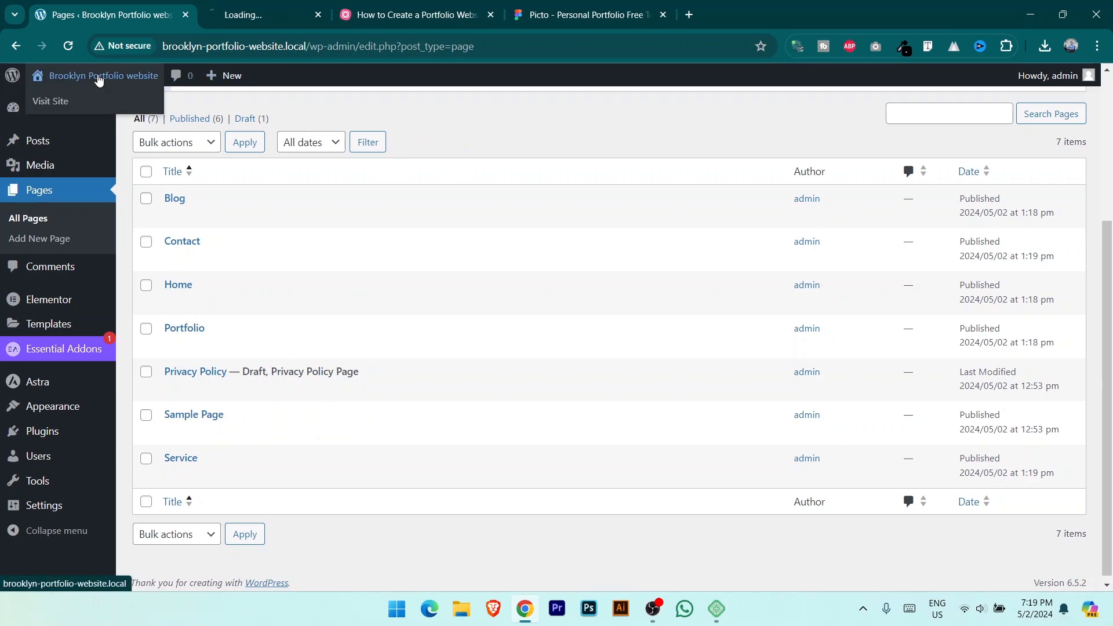
pyautogui.click(283, 14)
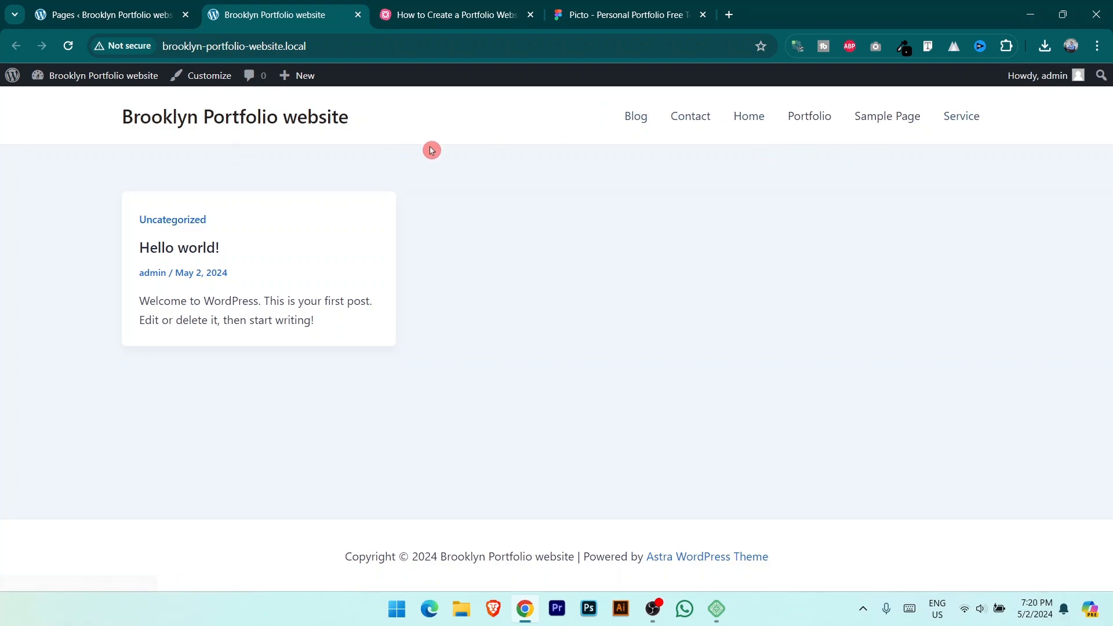
pyautogui.click(117, 7)
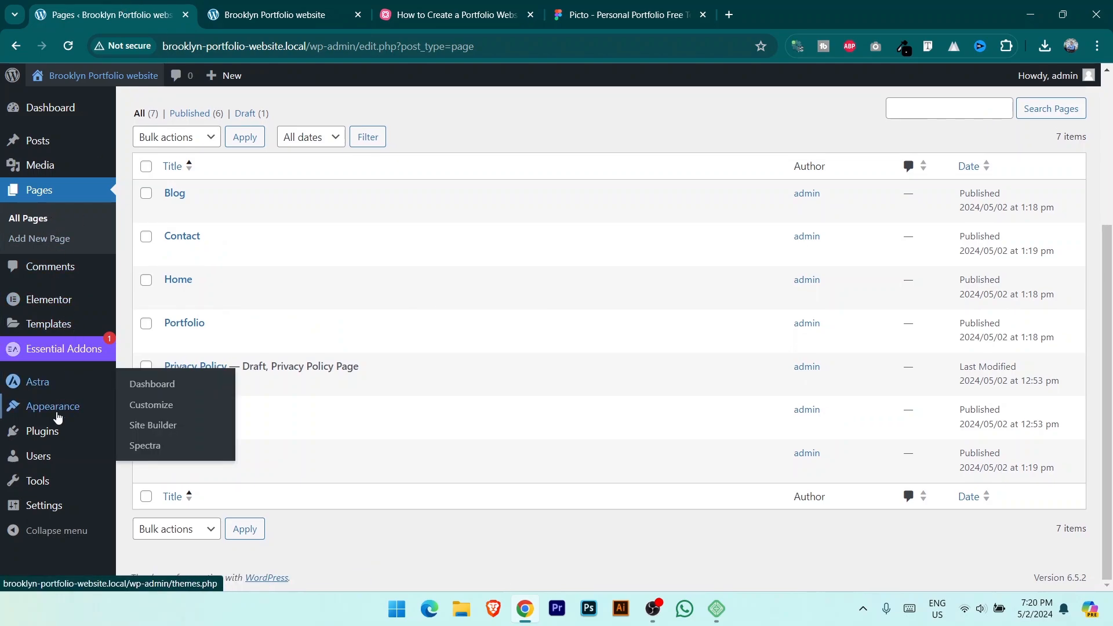
# Step: Open Appearance > Menus and enter 'Main Menu' as the new menu's name
pyautogui.moveTo(57, 416)
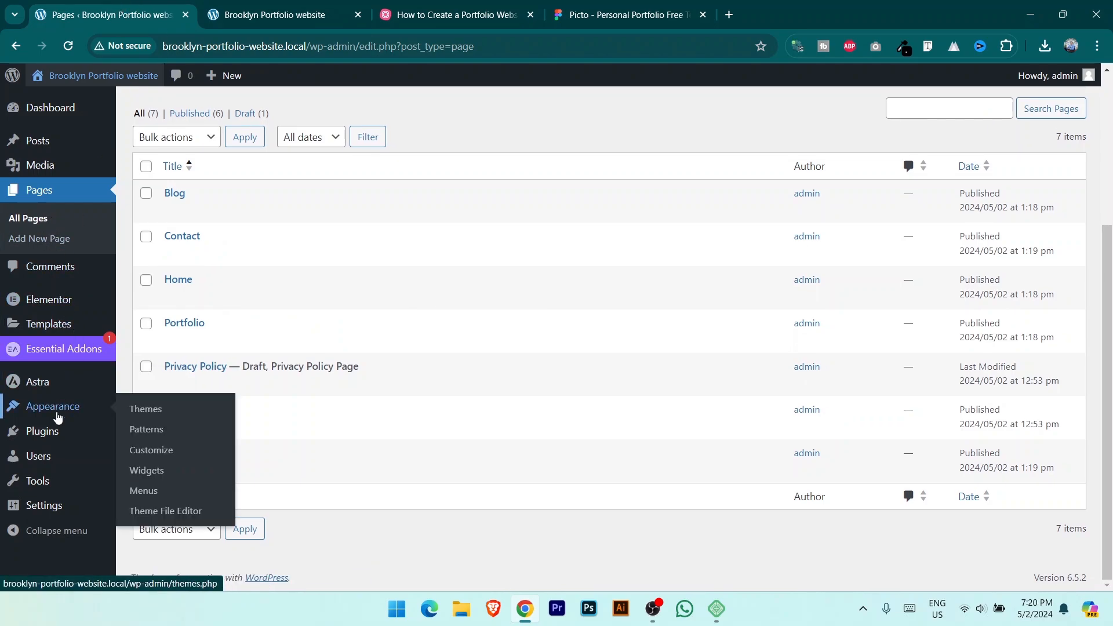
pyautogui.click(143, 491)
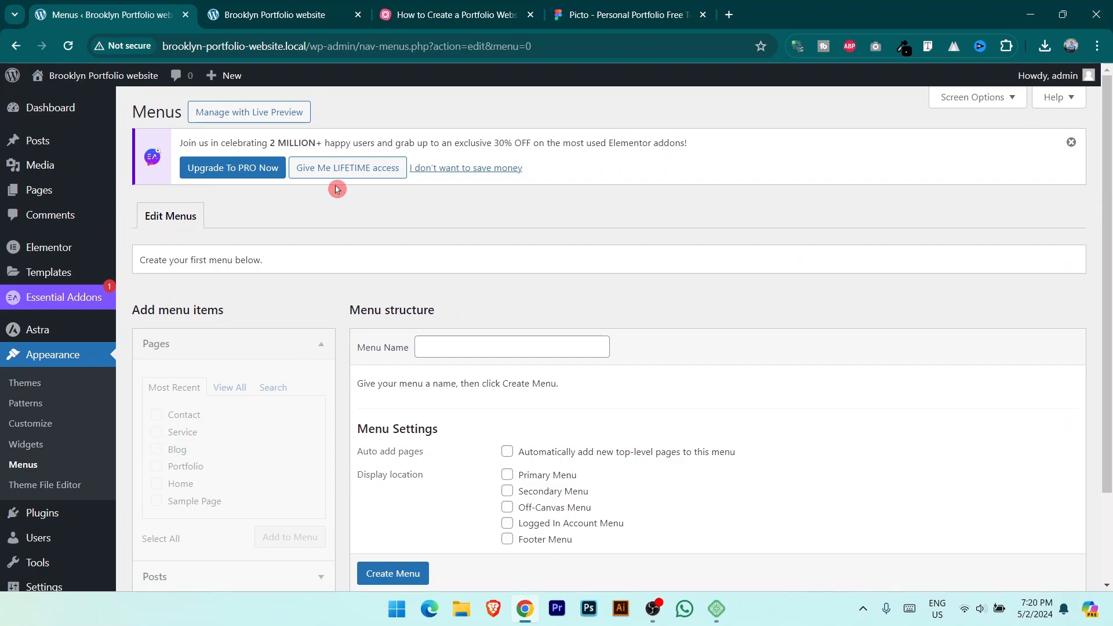
pyautogui.click(272, 5)
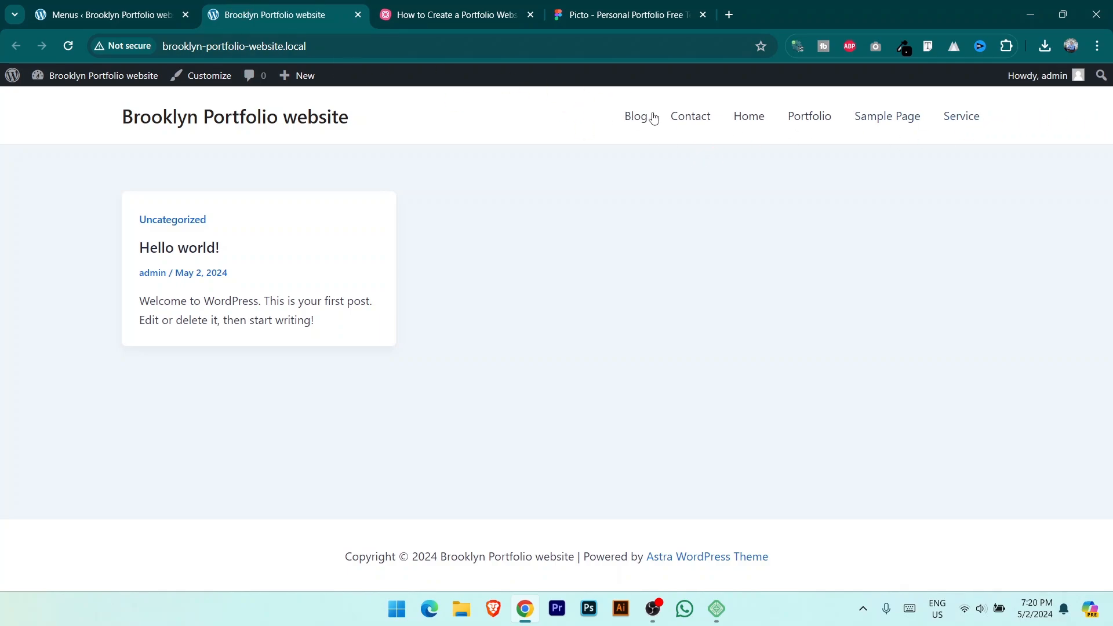
pyautogui.click(102, 15)
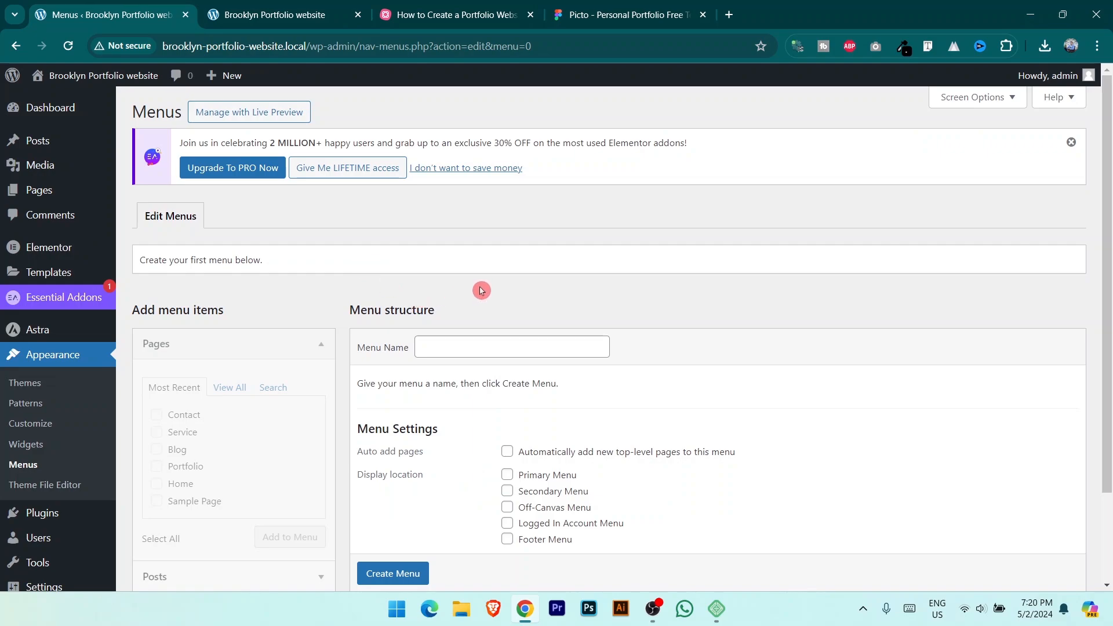
pyautogui.scroll(-2, 521, 313)
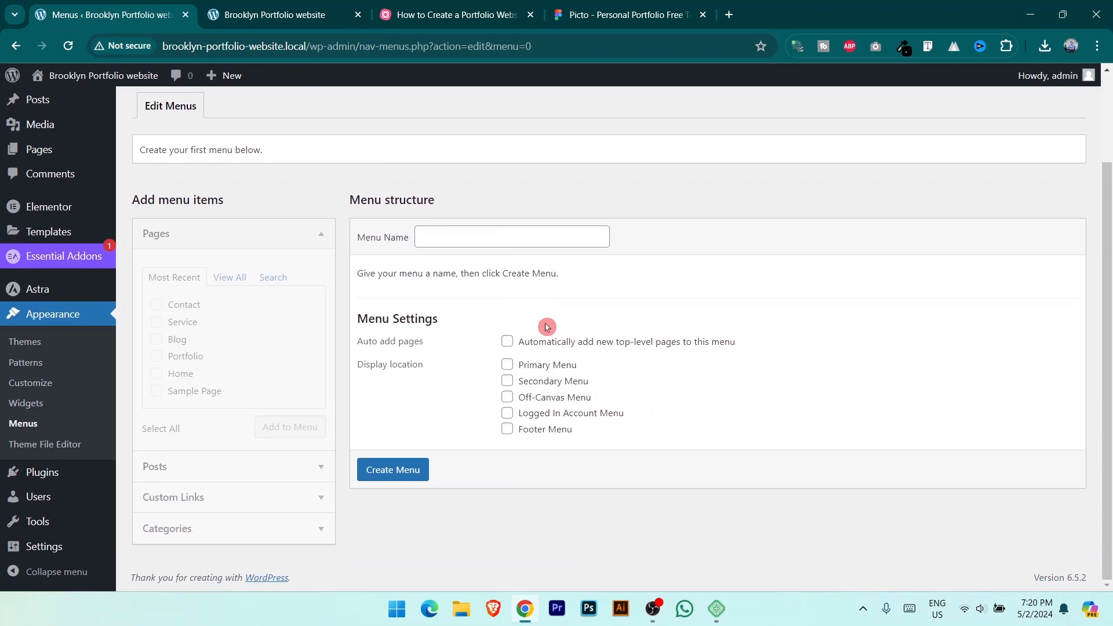
pyautogui.click(467, 242)
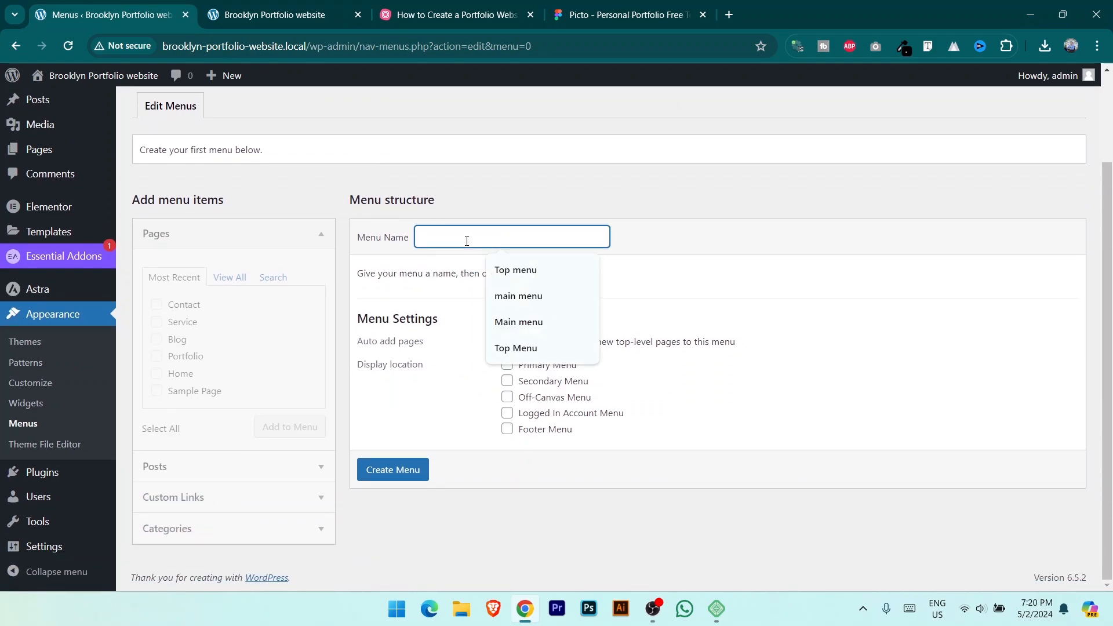
pyautogui.write('Main Menu')
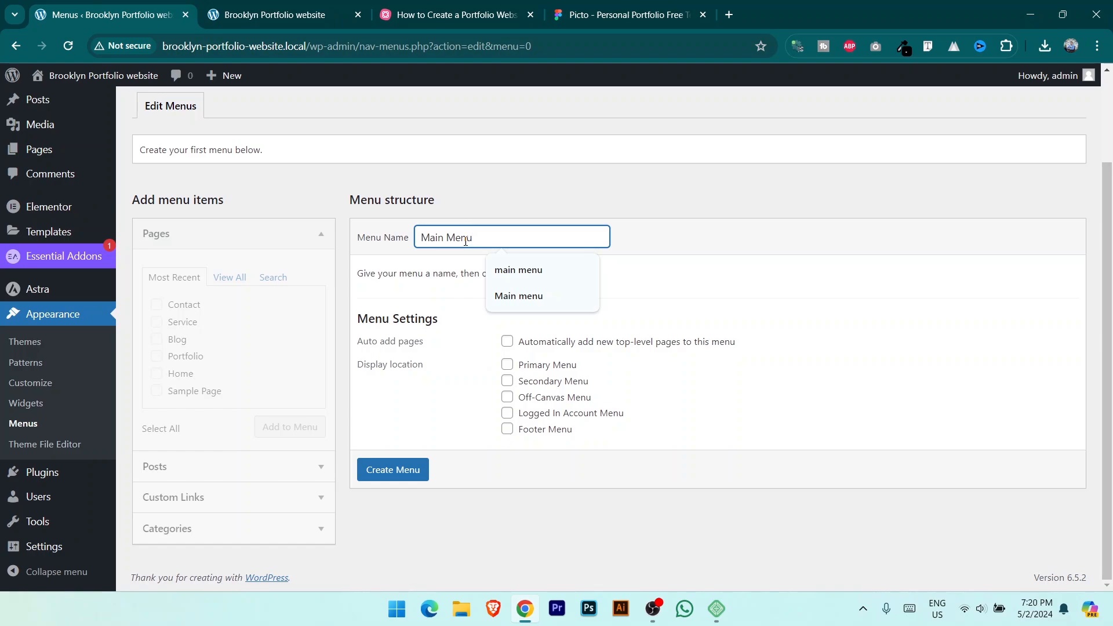
# Step: Tick the Primary Menu display location for Main Menu and toggle Footer Menu, checking the live site
pyautogui.click(292, 12)
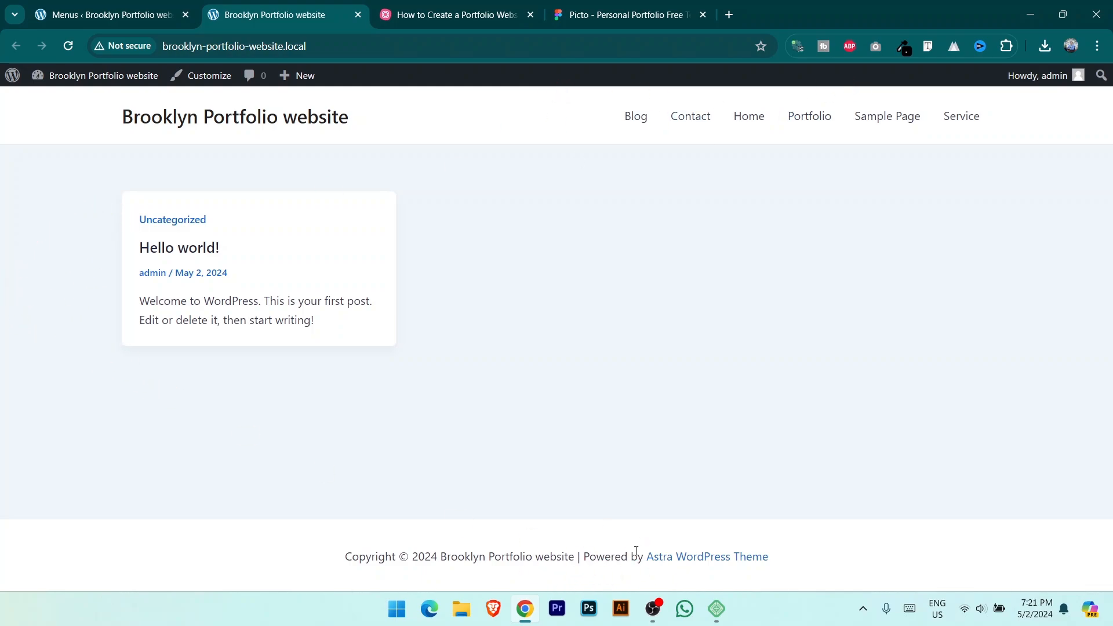
pyautogui.click(116, 13)
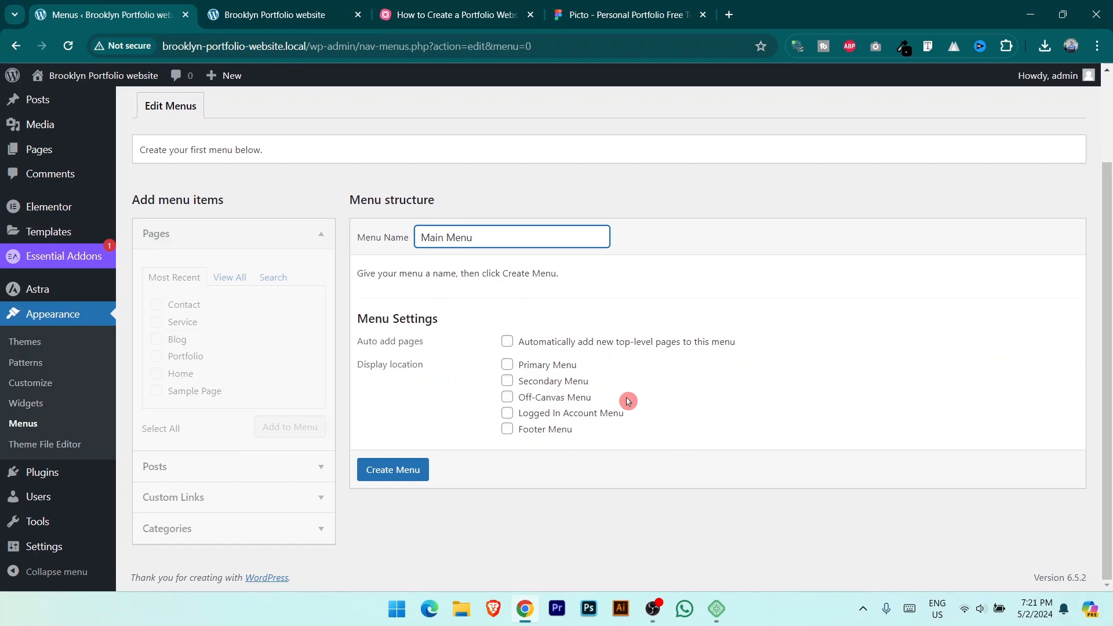
pyautogui.click(506, 365)
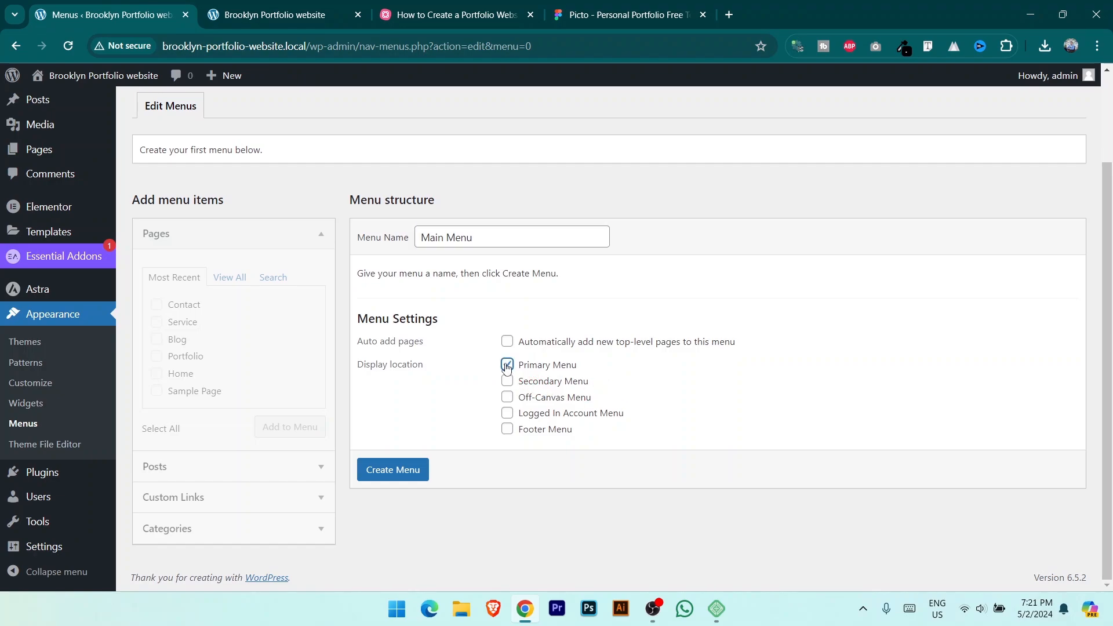
pyautogui.click(339, 13)
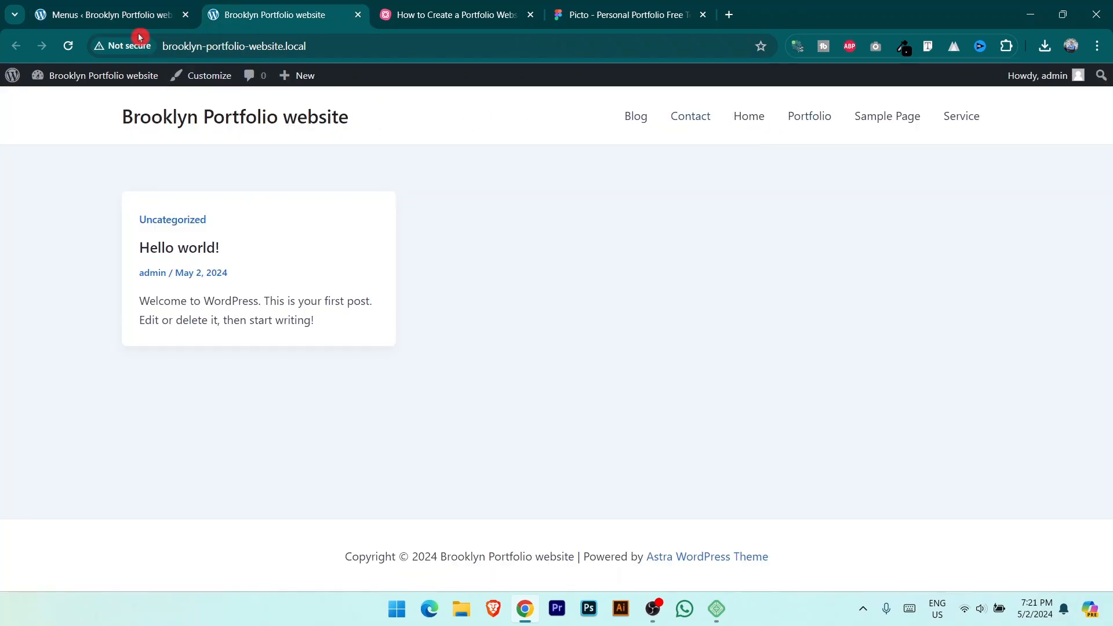
pyautogui.click(133, 14)
pyautogui.click(507, 430)
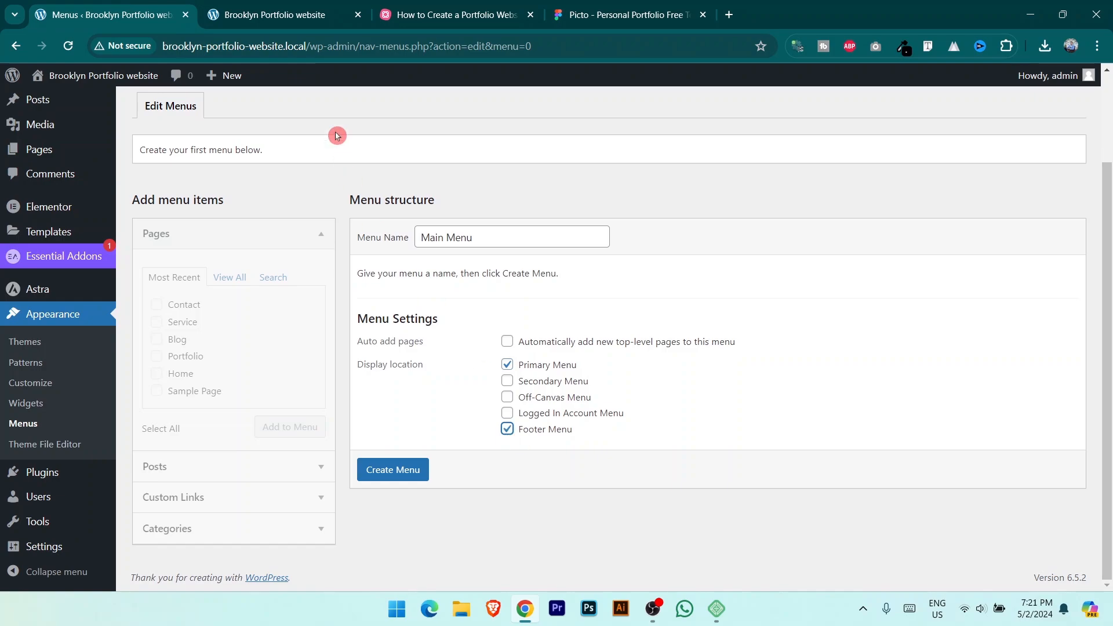
pyautogui.click(339, 14)
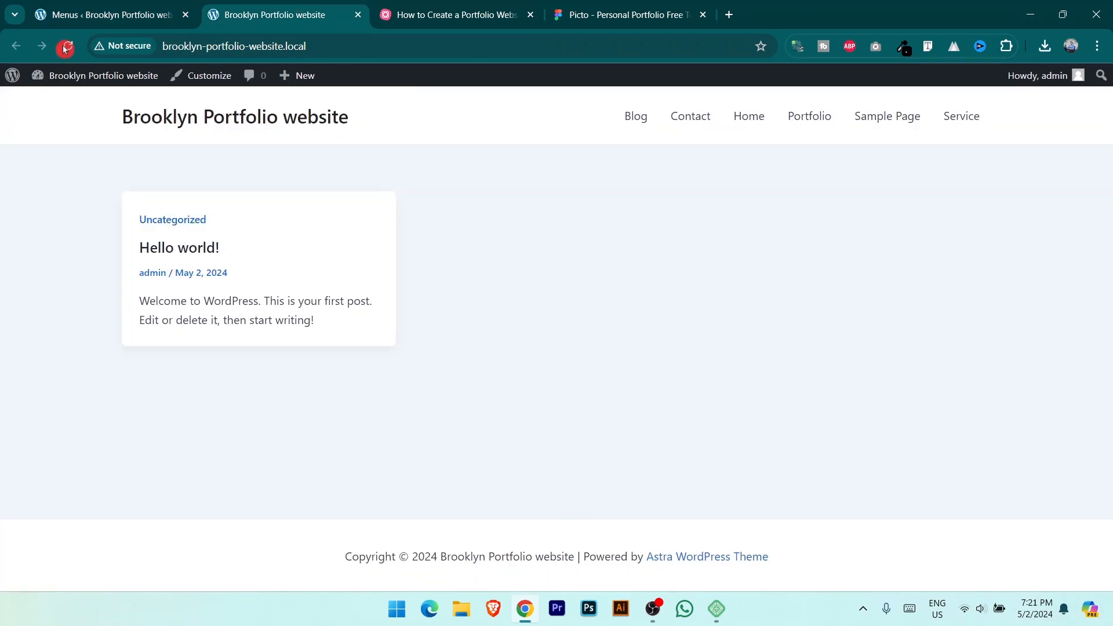
pyautogui.click(111, 15)
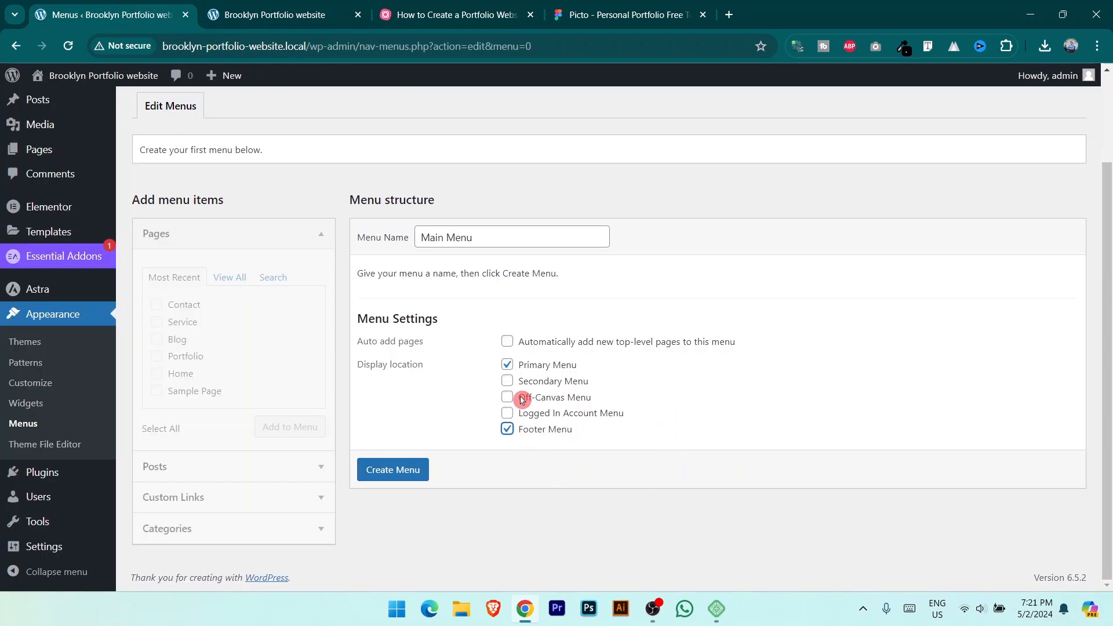
pyautogui.click(342, 15)
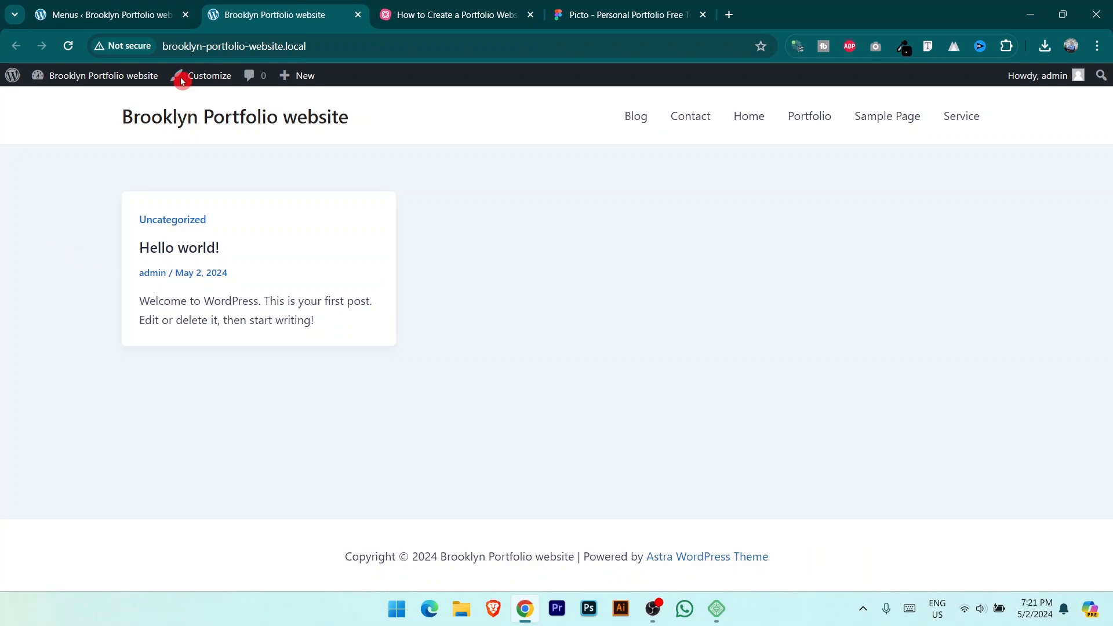
pyautogui.click(163, 14)
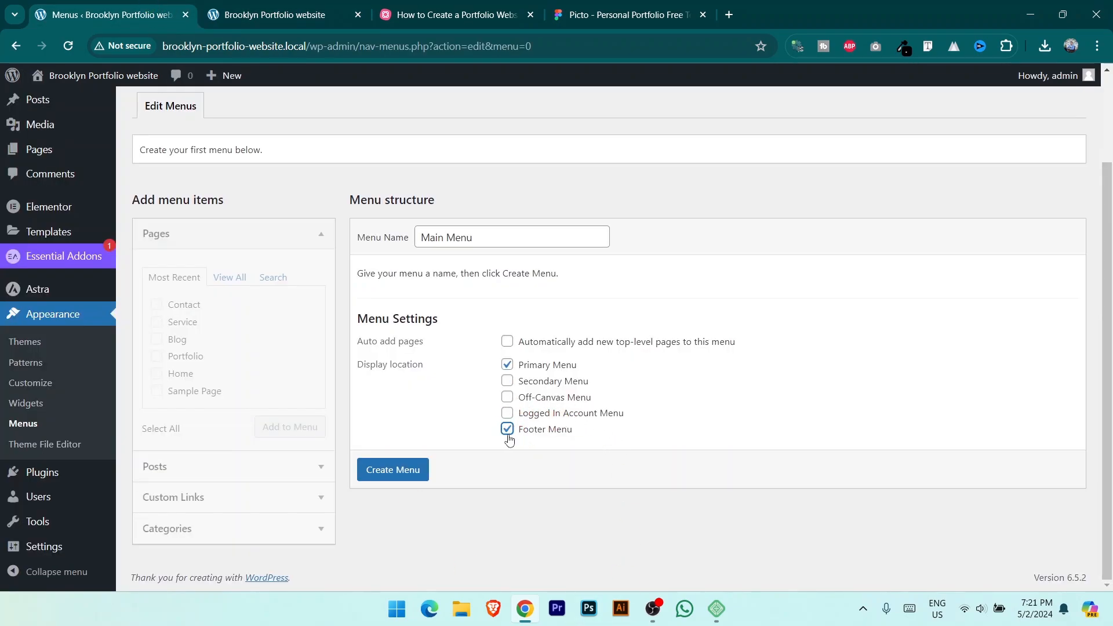
# Step: Create the Main Menu and glance at the live site front page
pyautogui.click(402, 471)
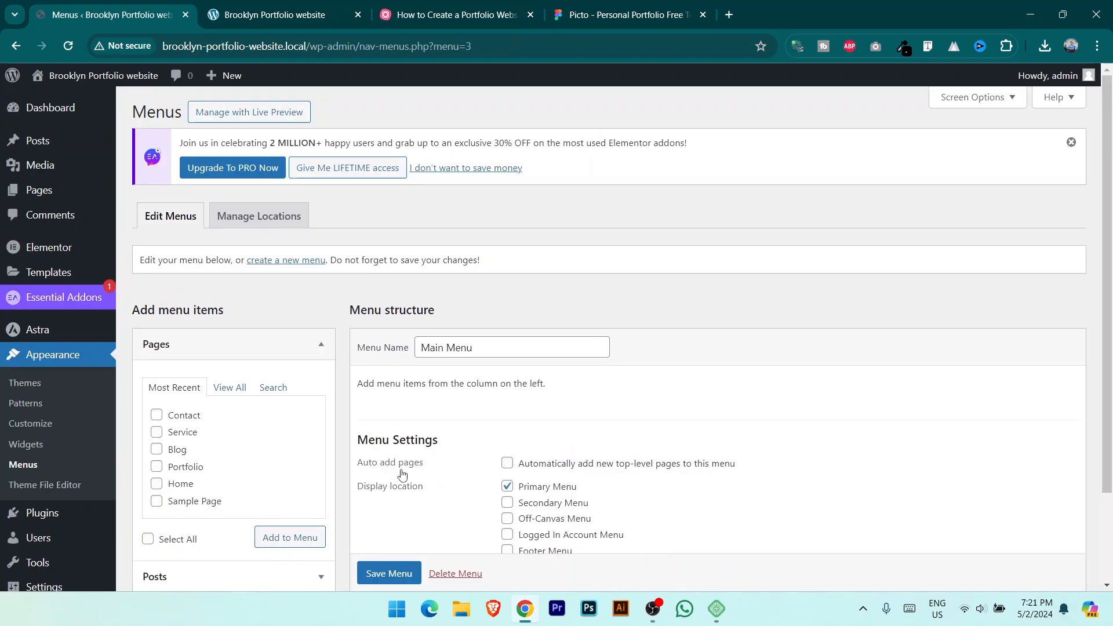
pyautogui.scroll(-2, 401, 471)
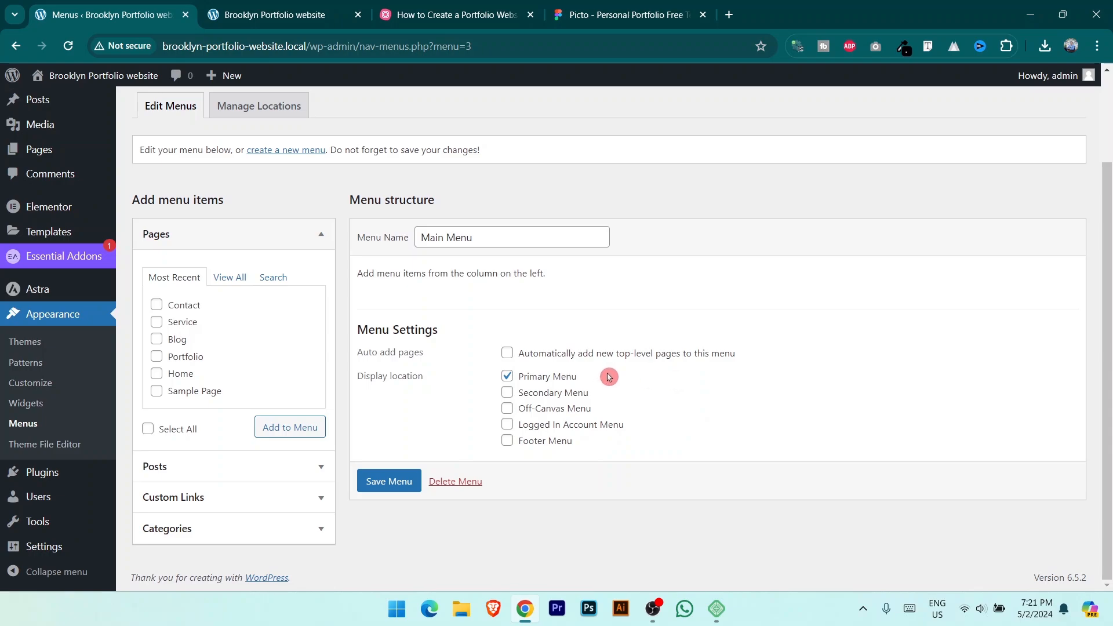
pyautogui.click(255, 11)
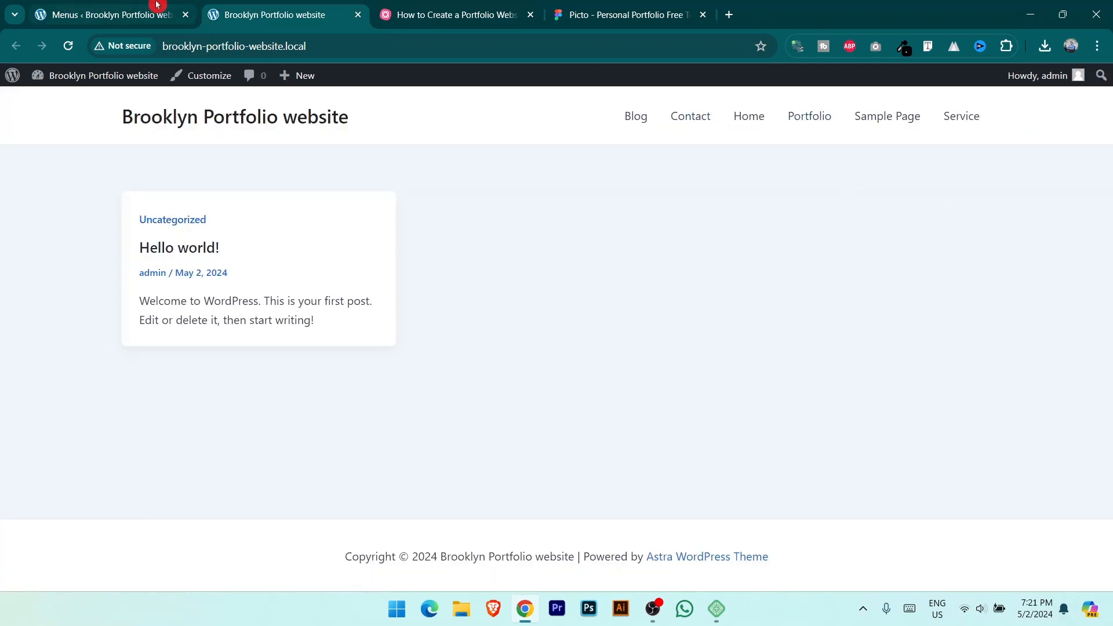
pyautogui.click(169, 23)
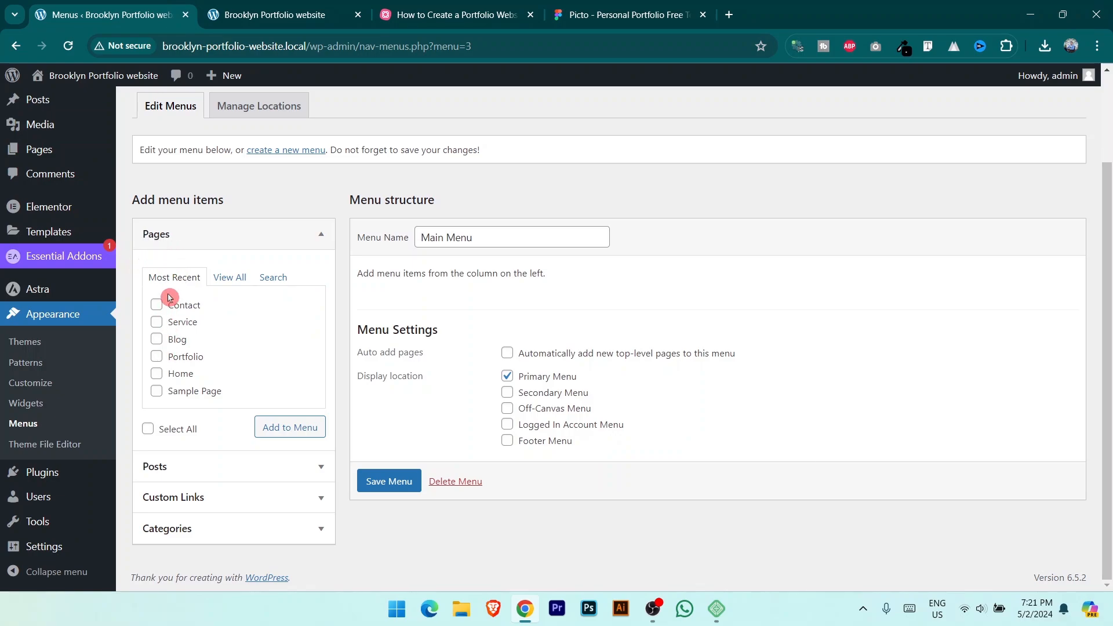
# Step: Select all pages in the Pages box and add them to Main Menu
pyautogui.click(230, 278)
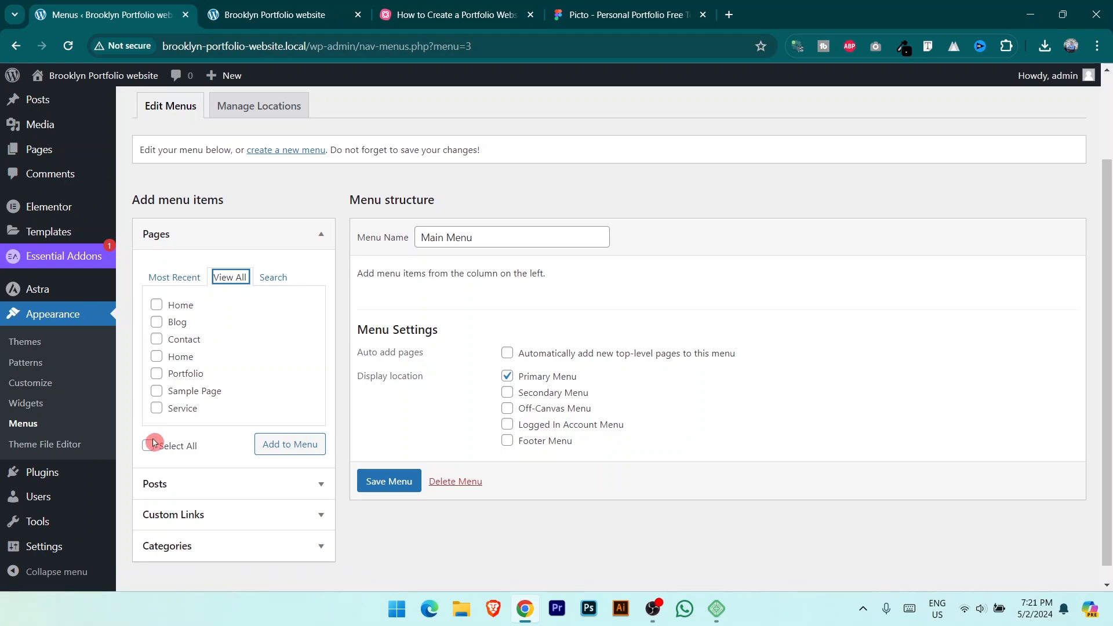
pyautogui.click(150, 445)
pyautogui.click(275, 446)
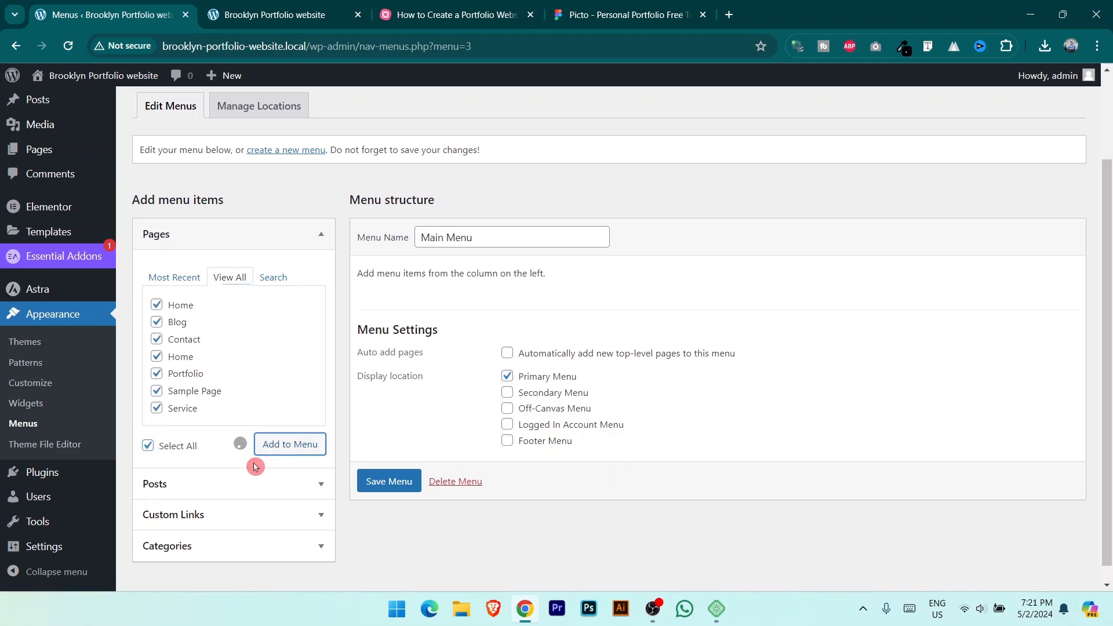
# Step: Move Portfolio to second and Service to third place under Home in the menu structure
pyautogui.scroll(-1, 510, 419)
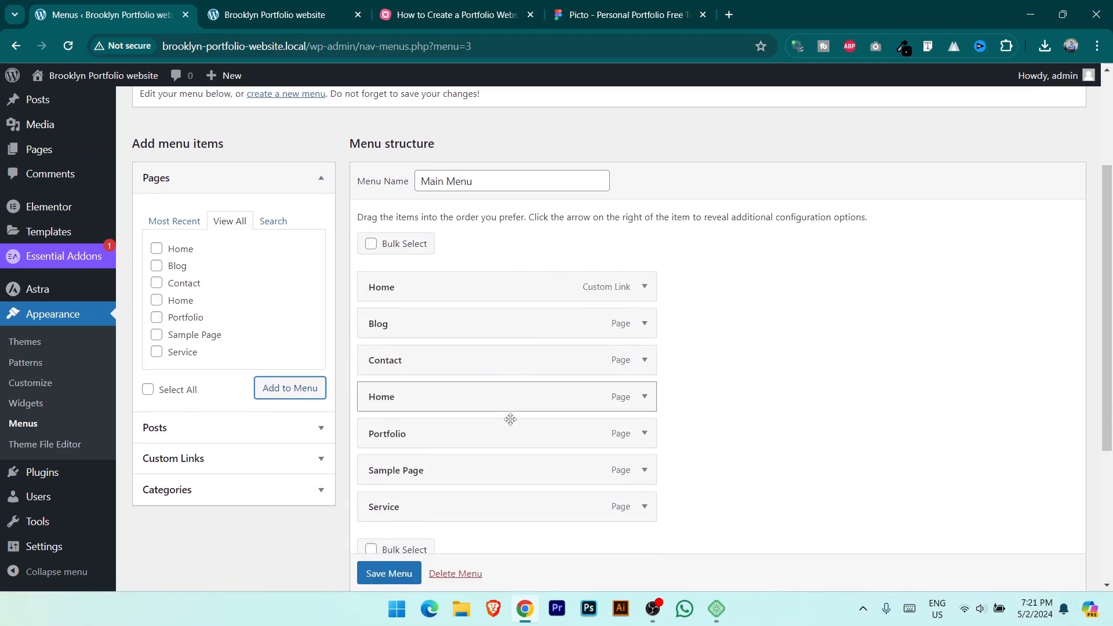
pyautogui.click(512, 413)
pyautogui.scroll(-1, 586, 354)
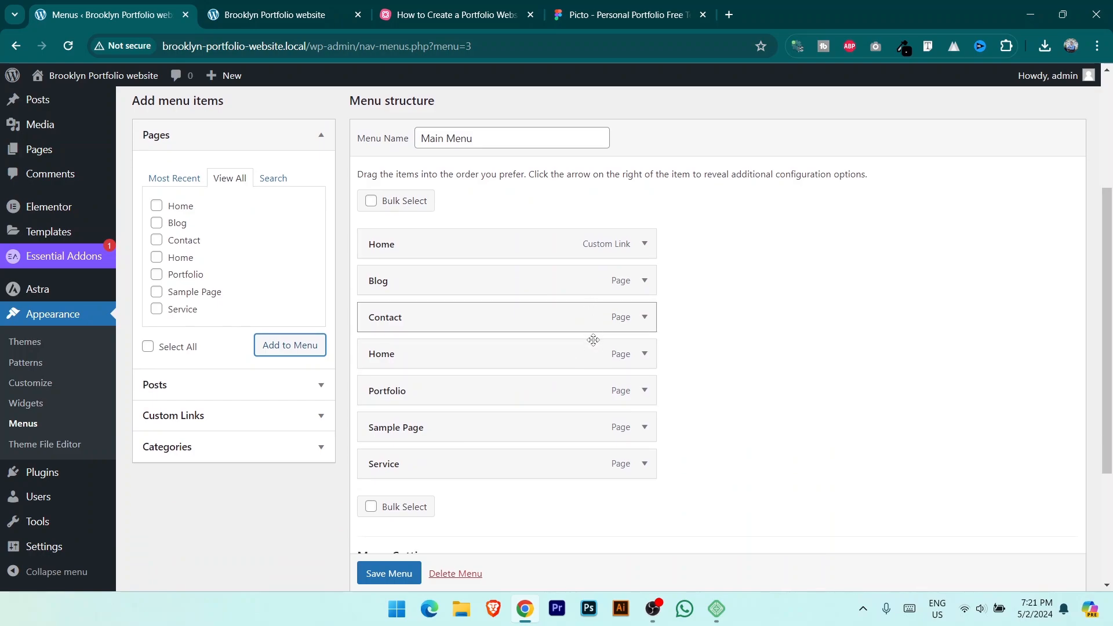
pyautogui.click(449, 312)
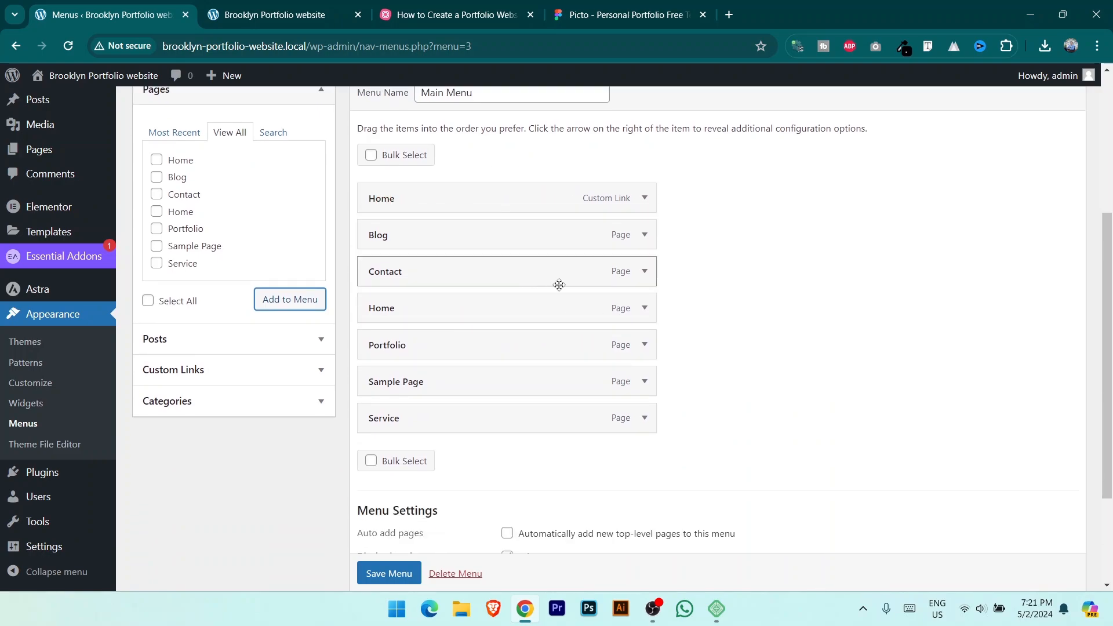
pyautogui.click(404, 355)
pyautogui.moveTo(404, 355); pyautogui.dragTo(431, 219)
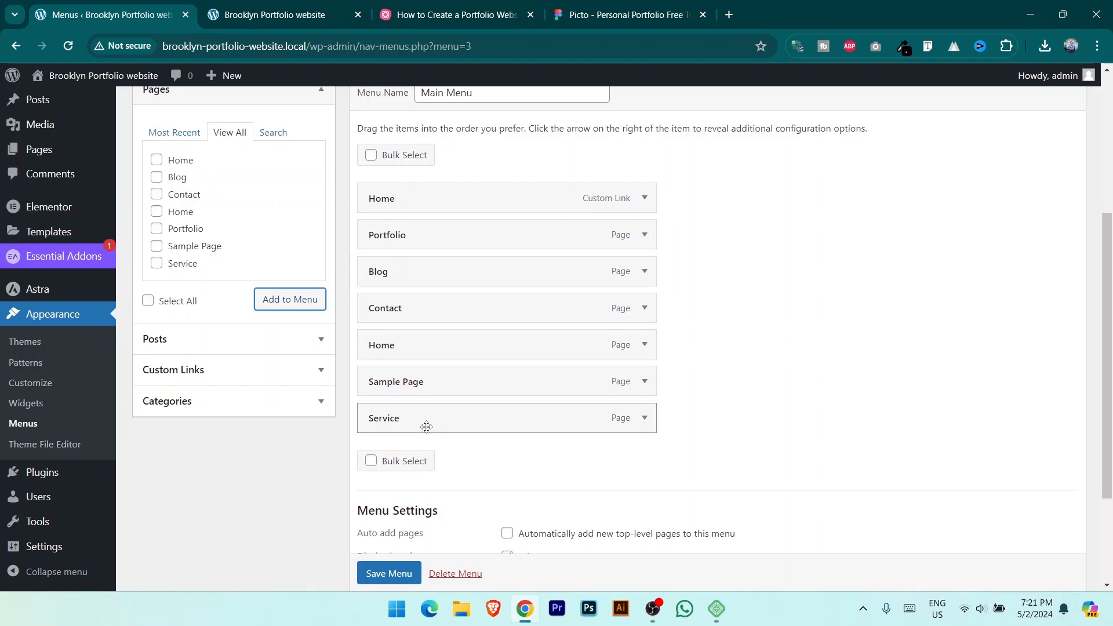
pyautogui.moveTo(424, 425); pyautogui.dragTo(461, 282)
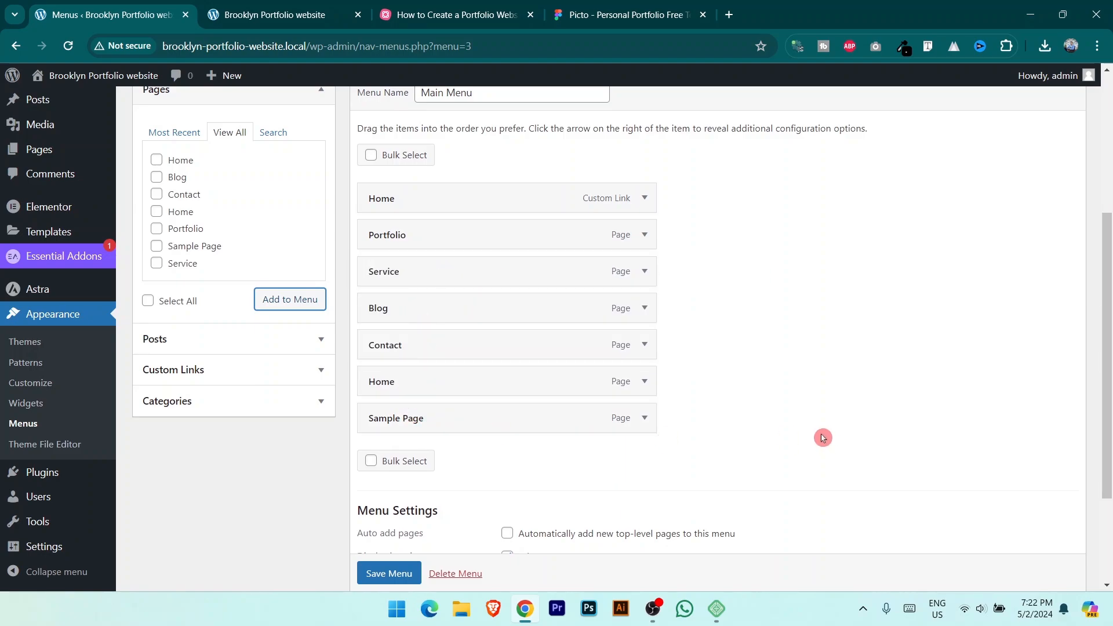
# Step: Remove Sample Page and the duplicate Home page item from the Main Menu
pyautogui.click(645, 419)
pyautogui.scroll(-2, 654, 432)
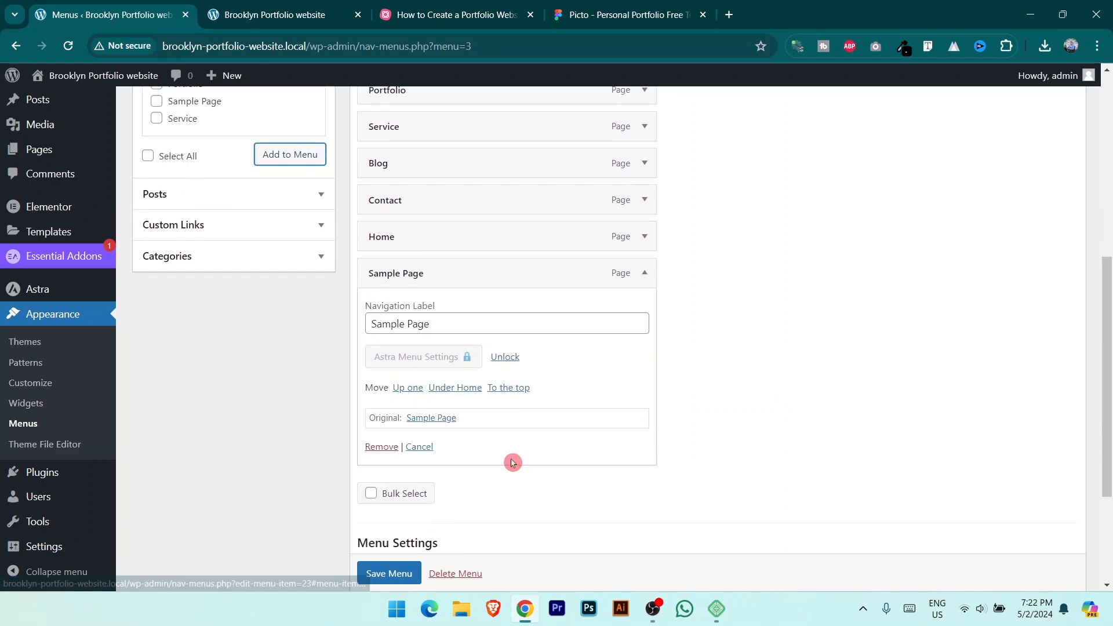
pyautogui.click(382, 446)
pyautogui.scroll(3, 576, 338)
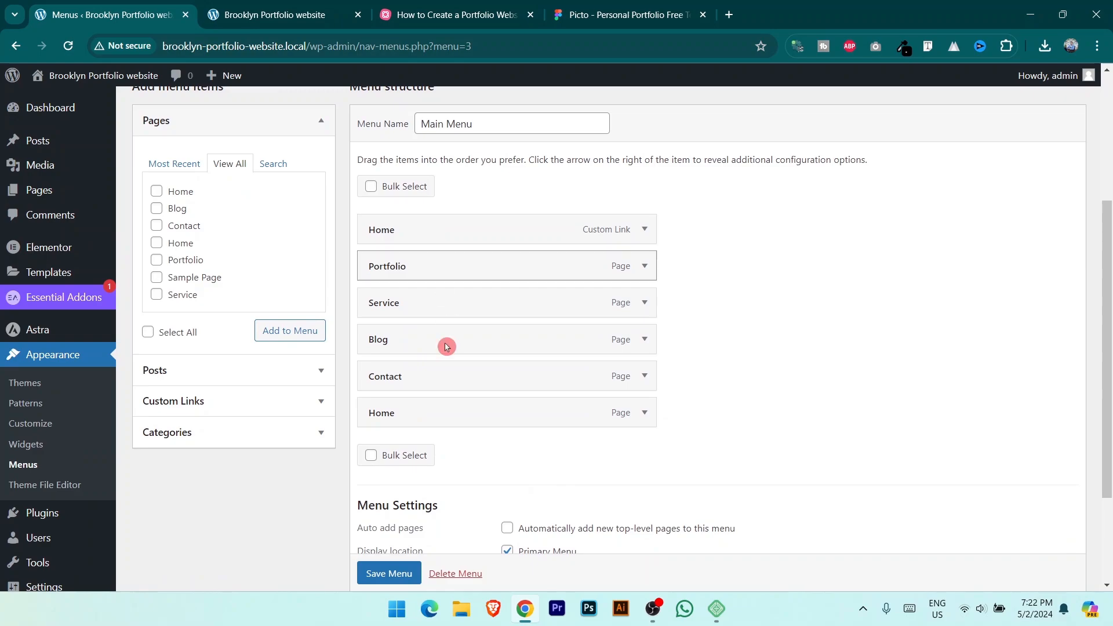
pyautogui.click(645, 412)
pyautogui.scroll(-3, 695, 437)
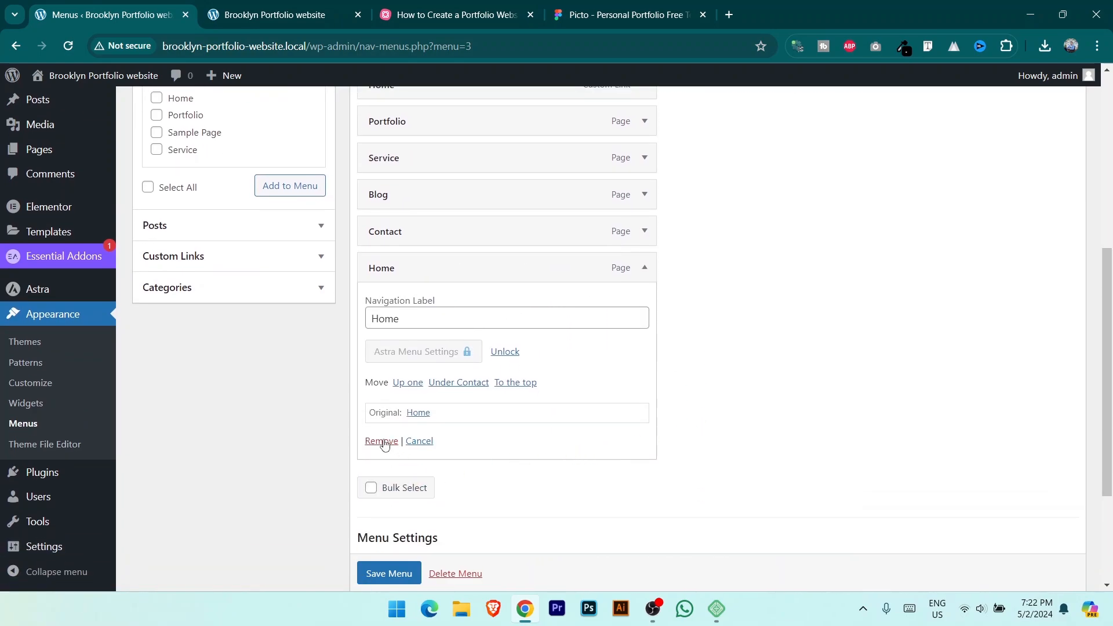
pyautogui.click(381, 441)
pyautogui.scroll(3, 397, 266)
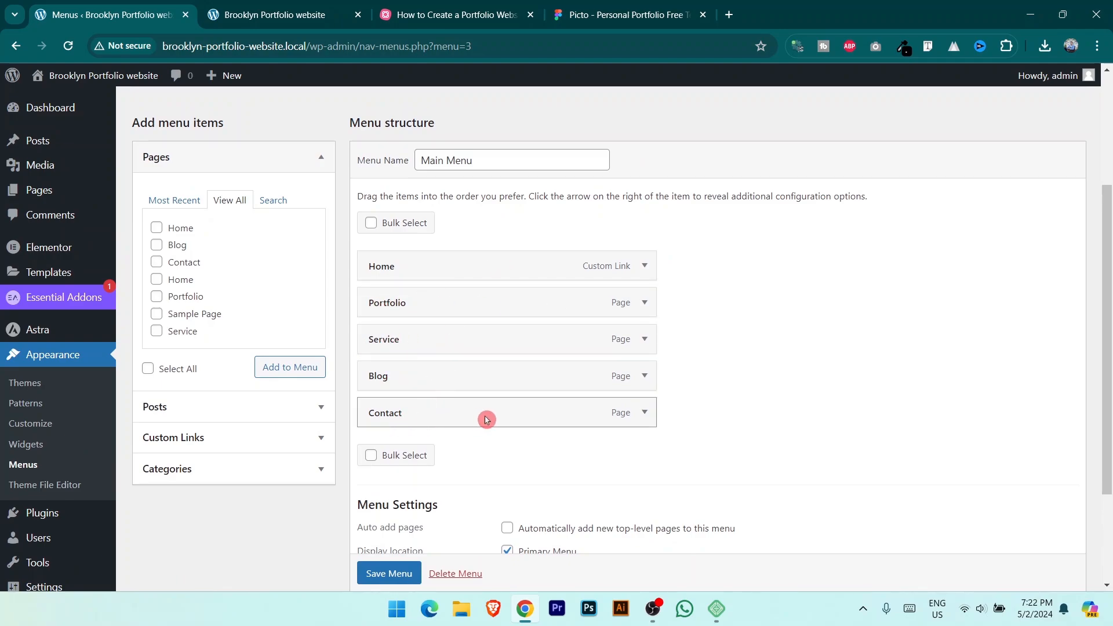
# Step: Save the reordered Main Menu
pyautogui.scroll(-1, 487, 420)
pyautogui.scroll(2, 567, 431)
pyautogui.moveTo(501, 237); pyautogui.dragTo(883, 348)
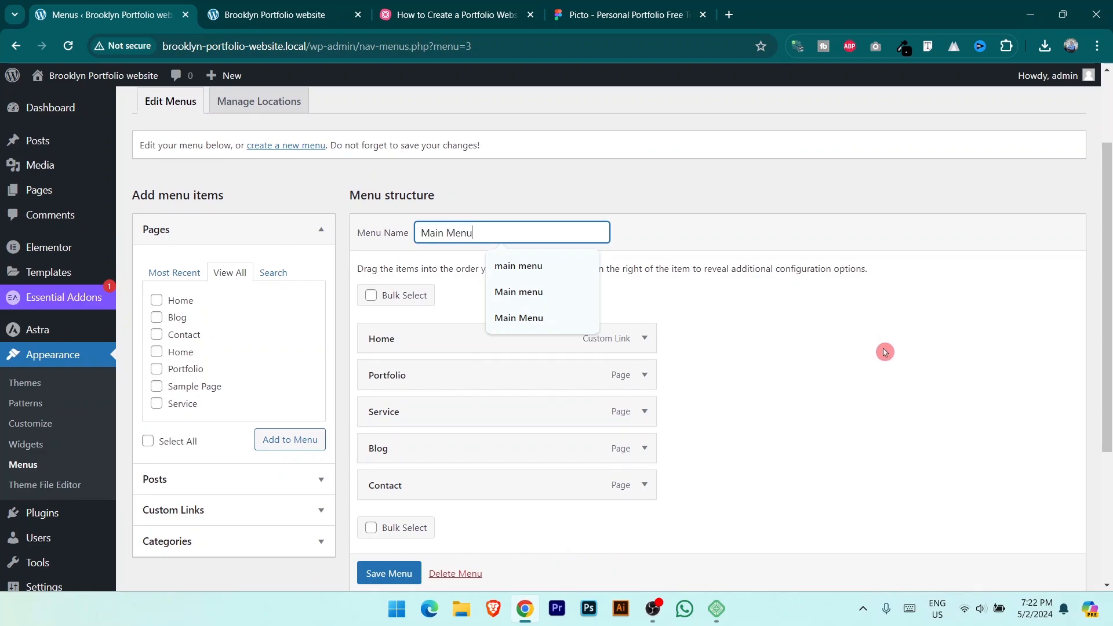
pyautogui.scroll(-4, 884, 351)
pyautogui.click(383, 518)
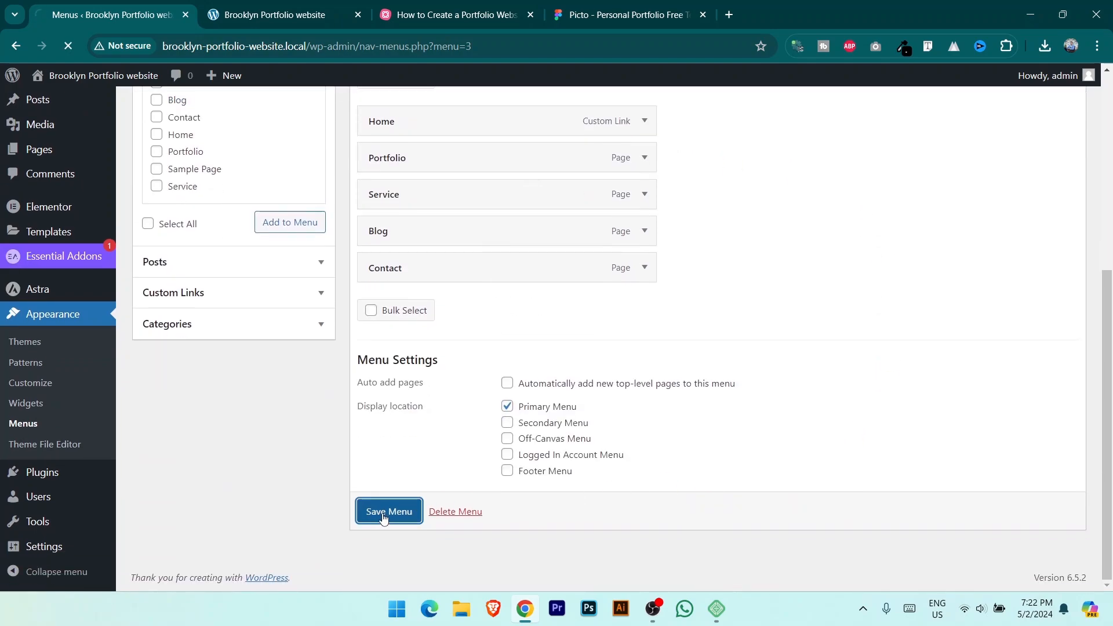
# Step: Reload the live site to confirm the menu reads Home, Portfolio, Service, Blog, Contact
pyautogui.click(268, 5)
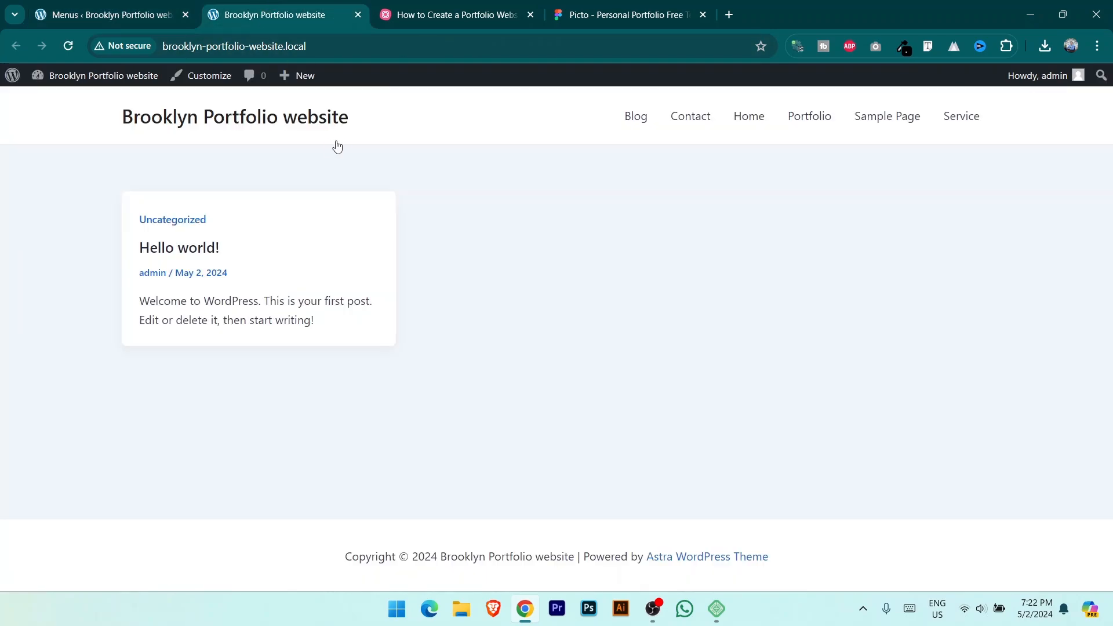
pyautogui.click(69, 47)
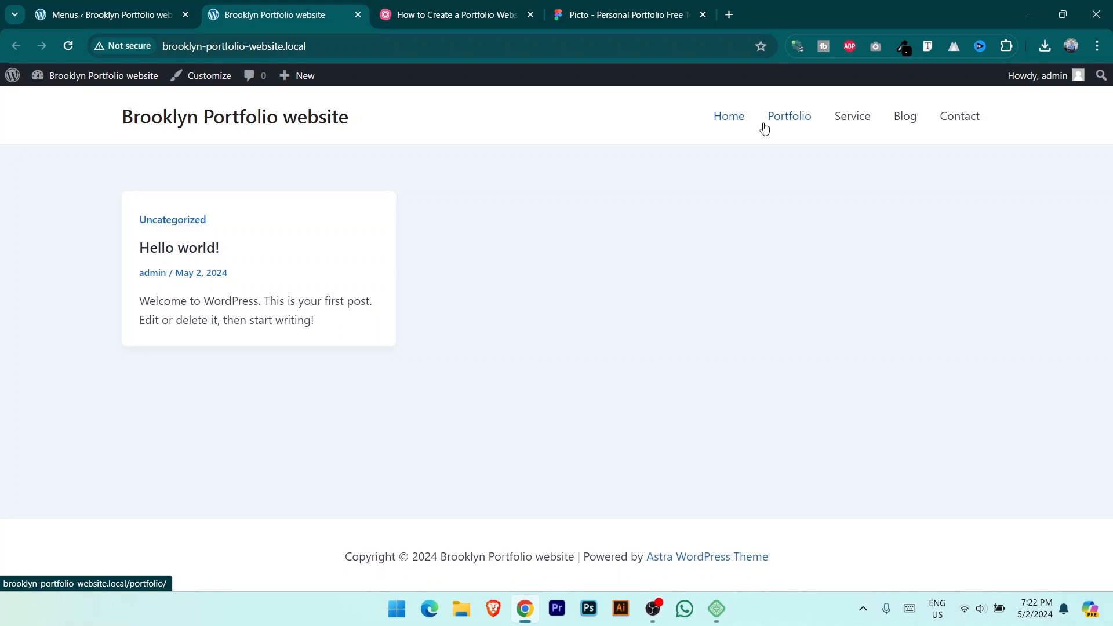
pyautogui.click(111, 14)
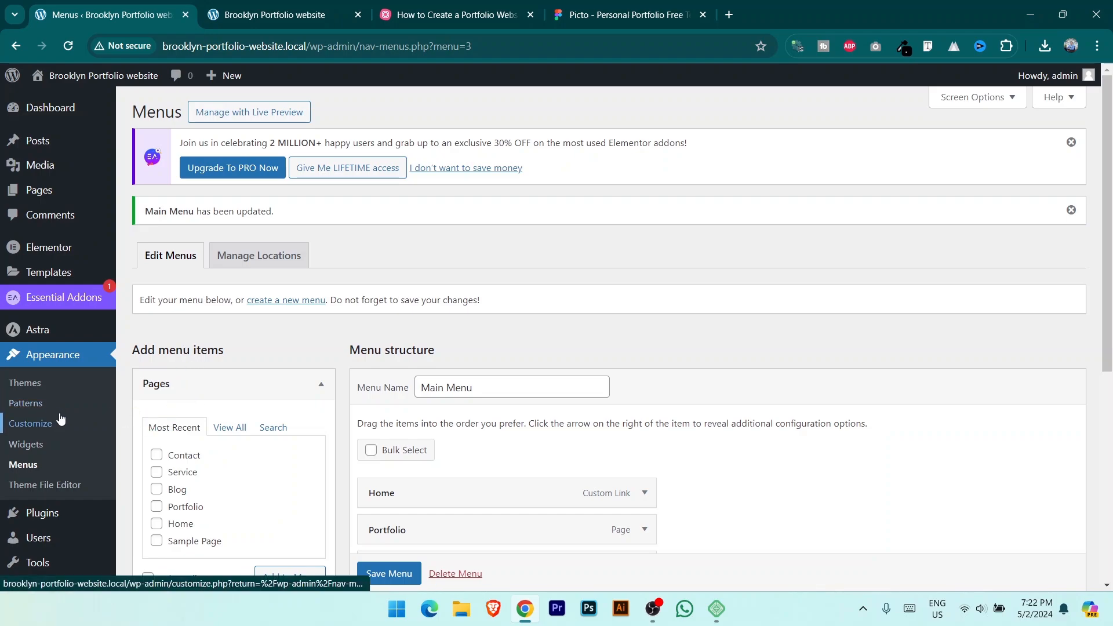
pyautogui.scroll(-2, 60, 416)
pyautogui.scroll(-4, 60, 417)
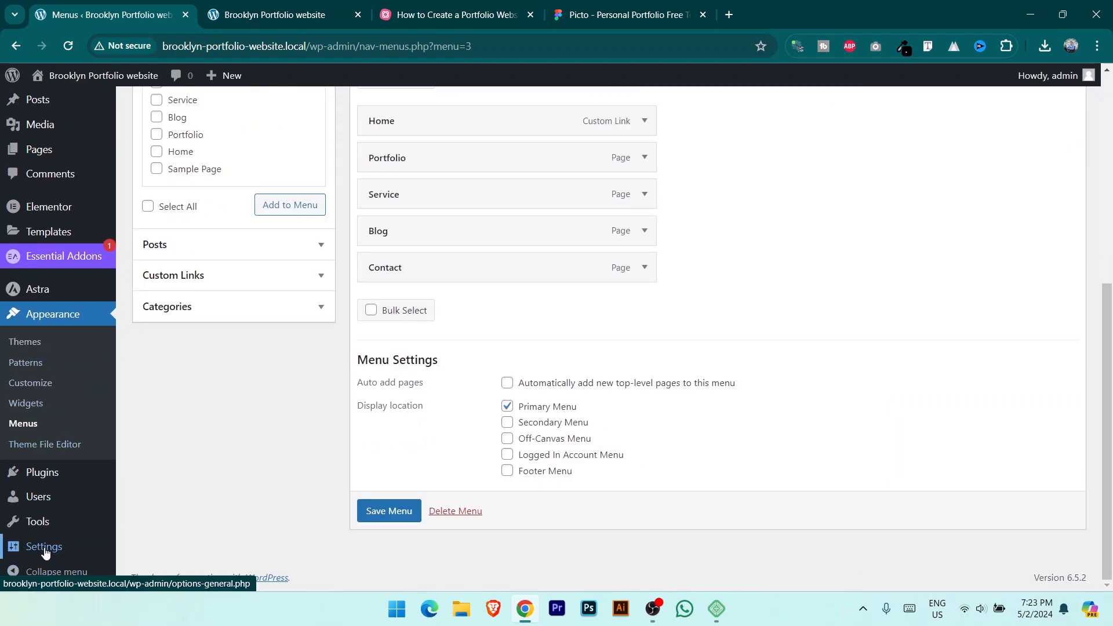
# Step: Open Settings > Reading, comparing it with the live site's current front page
pyautogui.moveTo(47, 552)
pyautogui.scroll(-7, 92, 495)
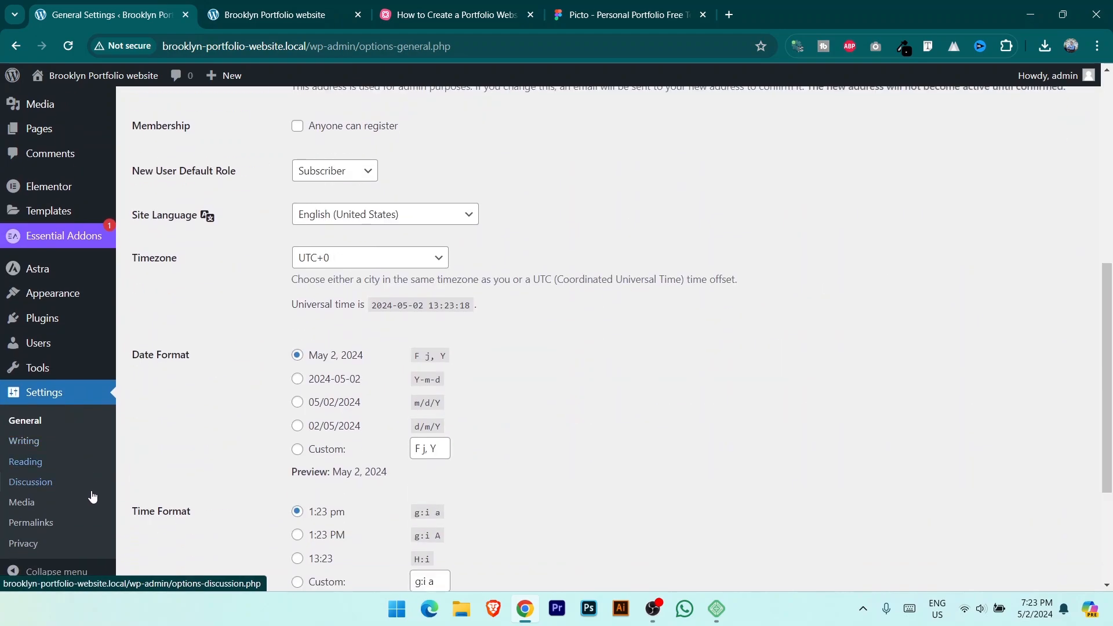
pyautogui.click(47, 462)
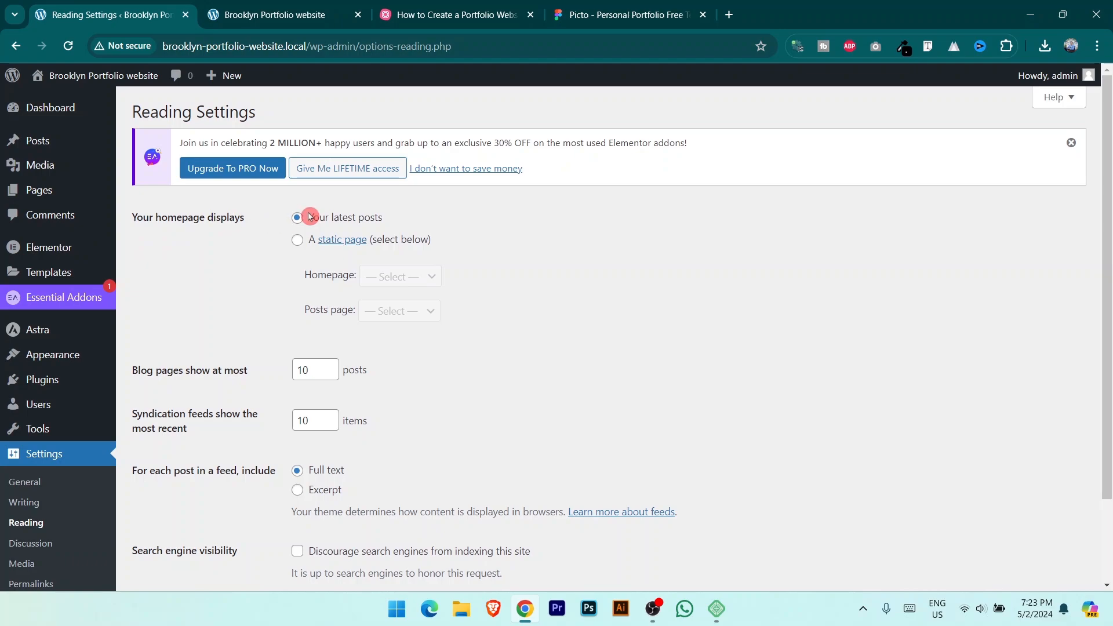
pyautogui.click(325, 13)
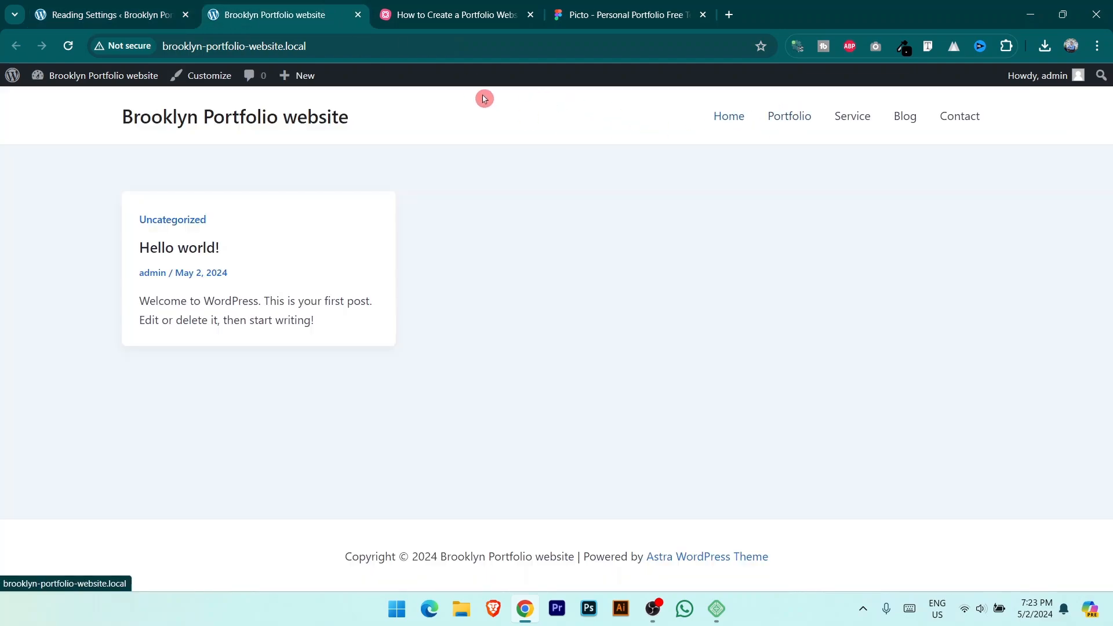
pyautogui.click(116, 11)
pyautogui.click(313, 278)
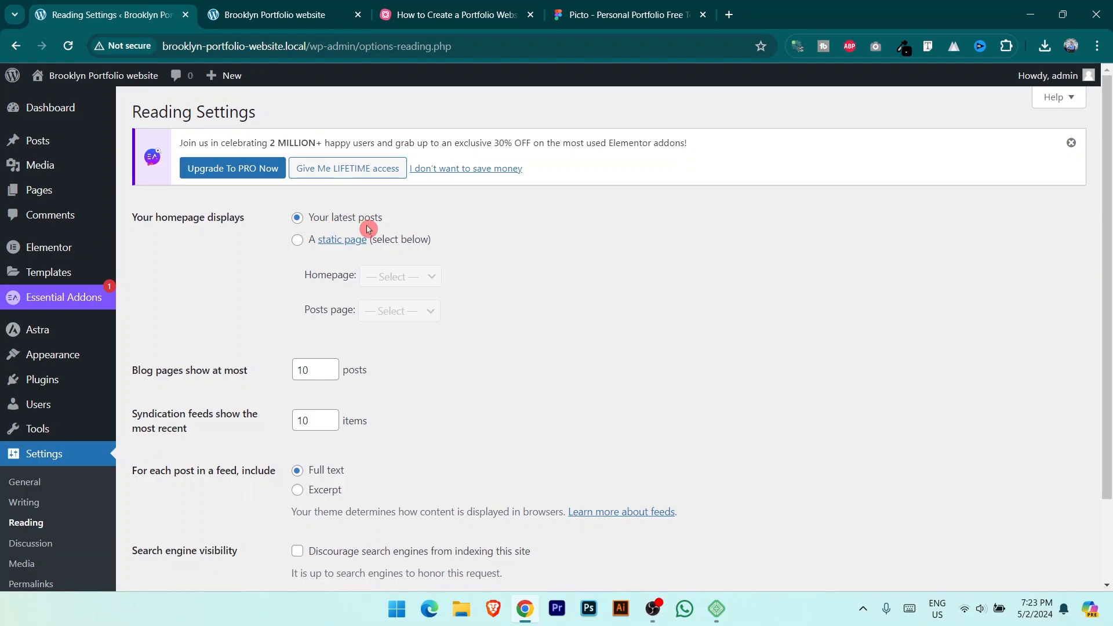
pyautogui.click(315, 8)
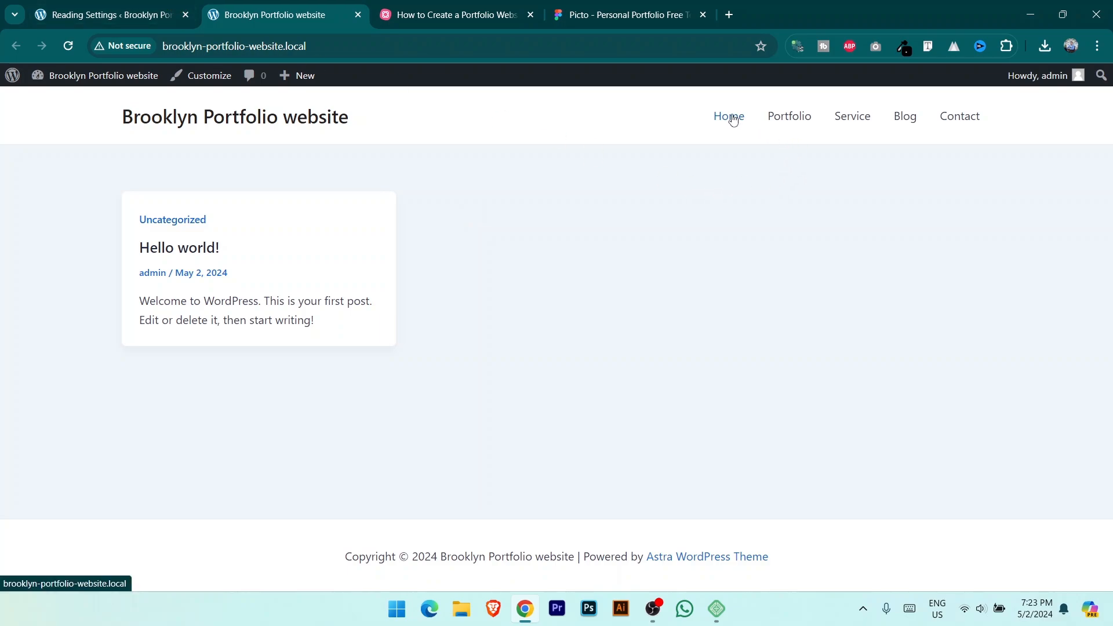
pyautogui.click(107, 5)
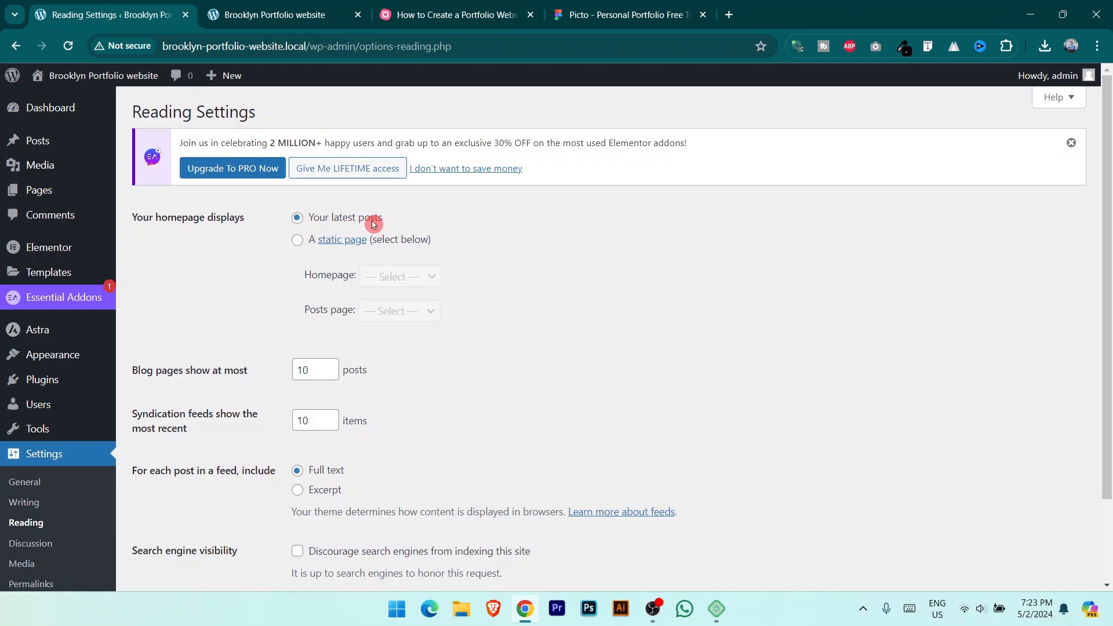
# Step: Set the homepage to the static page Home, save, and load Home on the live site
pyautogui.click(297, 241)
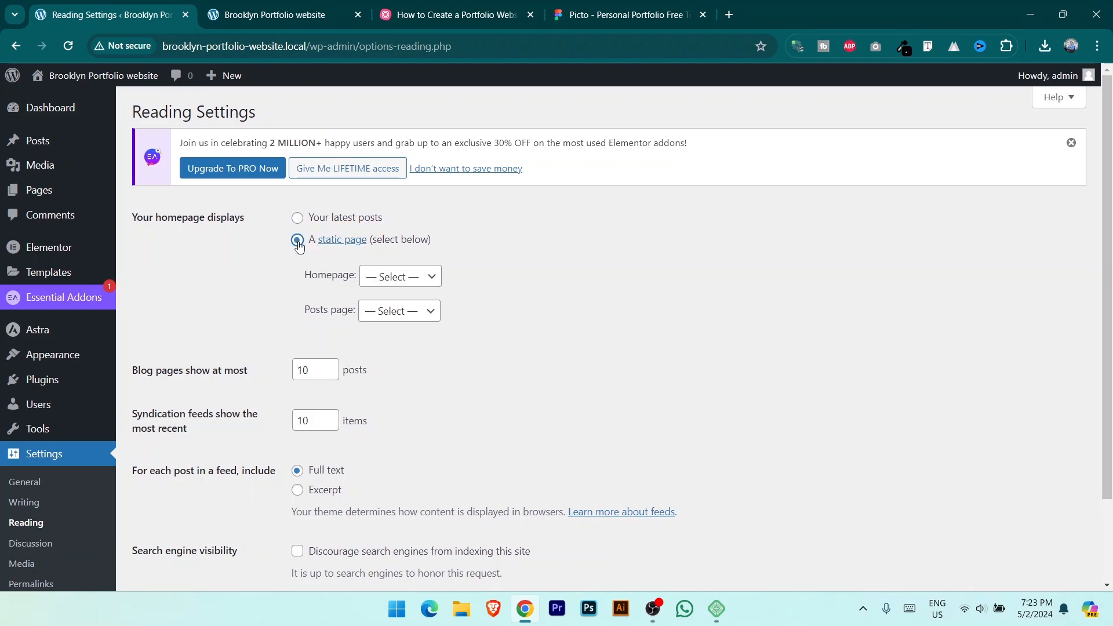
pyautogui.click(402, 279)
pyautogui.click(413, 338)
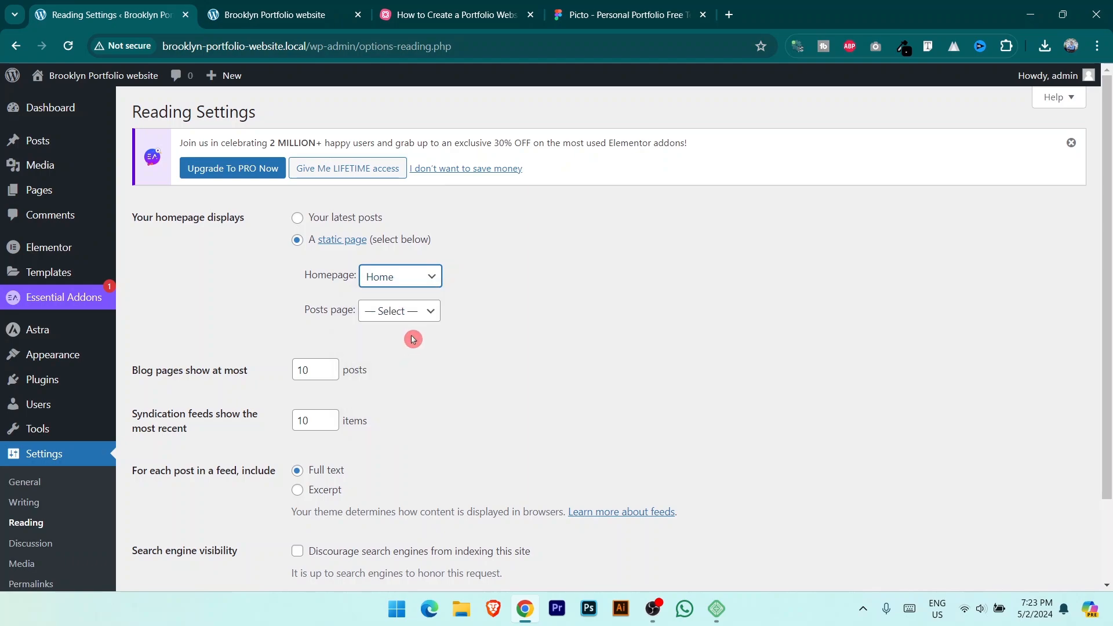
pyautogui.scroll(-2, 440, 356)
pyautogui.click(173, 521)
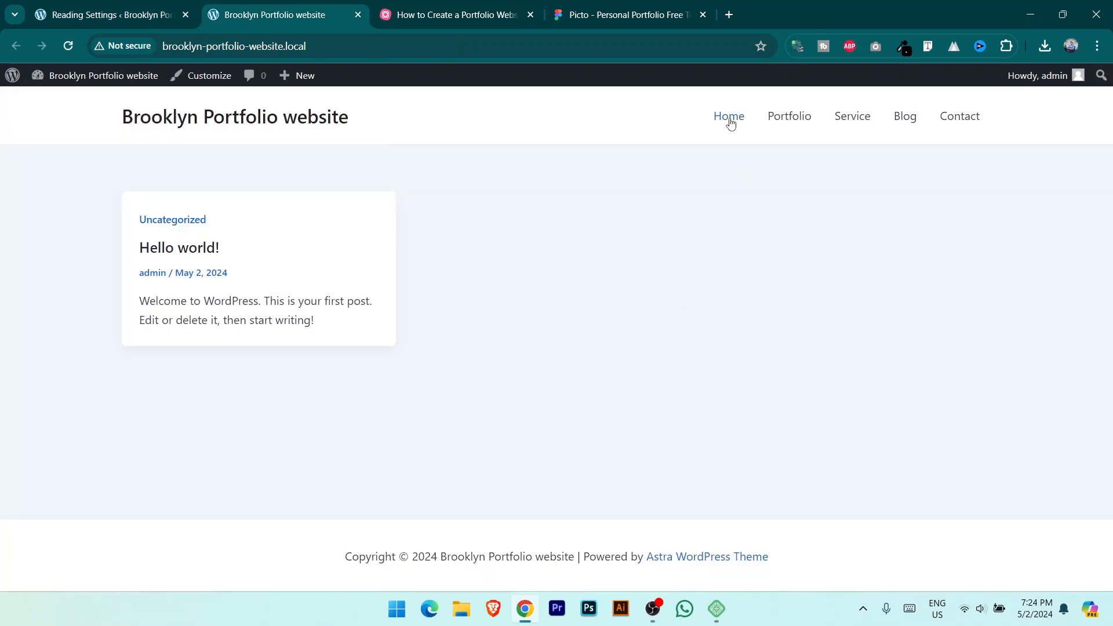
pyautogui.click(730, 119)
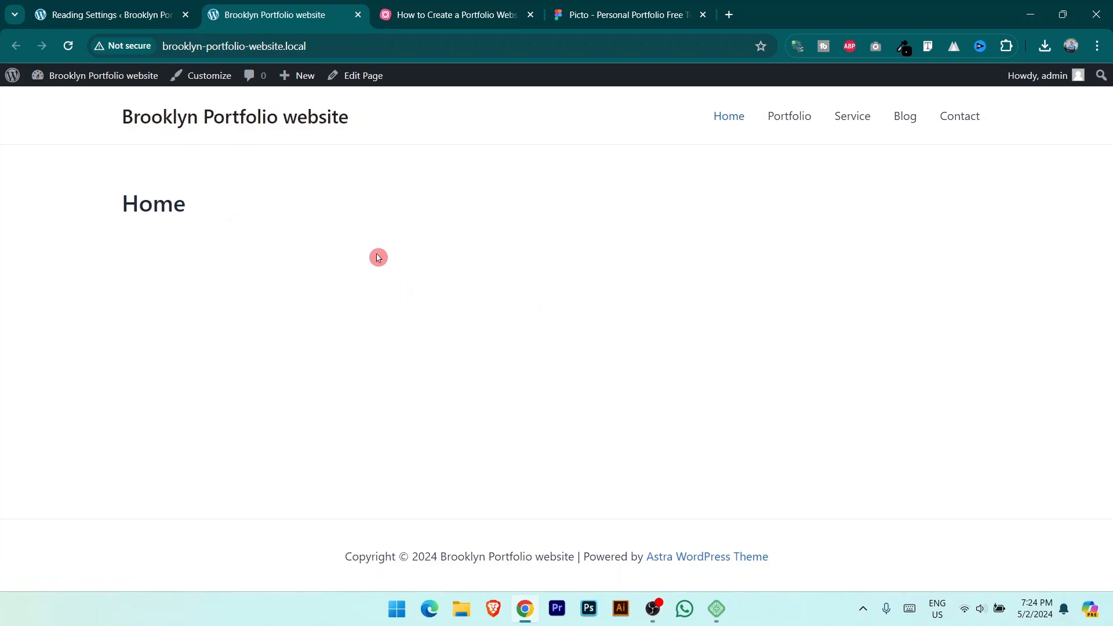
# Step: Select the Create a Website, Buy Domain & Hosting and Install Theme & Plugins nodes in the mind map
pyautogui.click(439, 9)
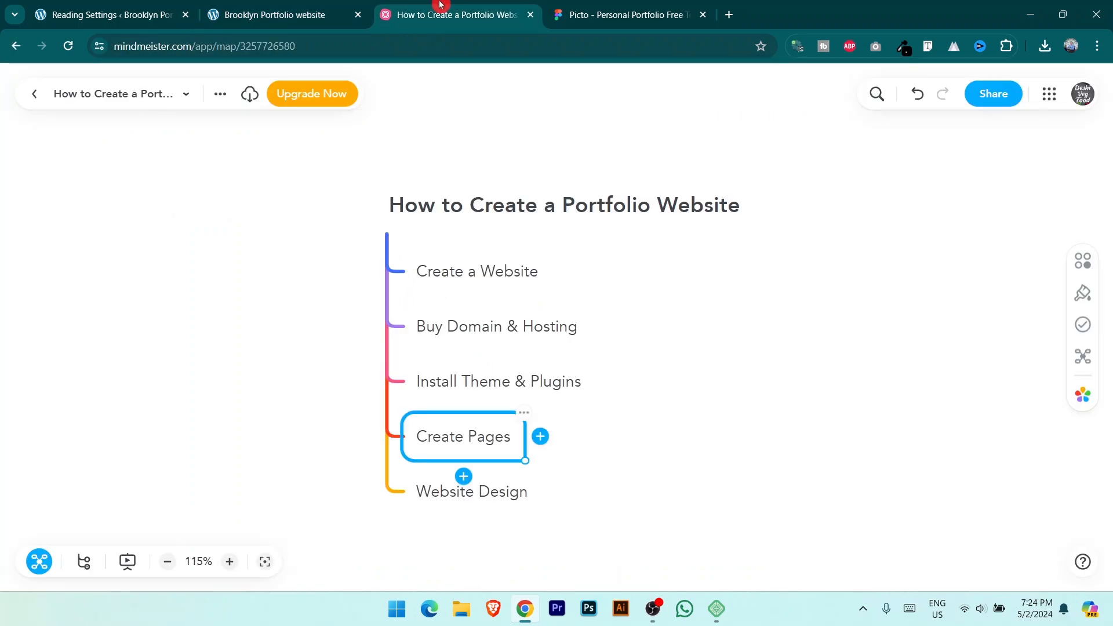
pyautogui.click(454, 272)
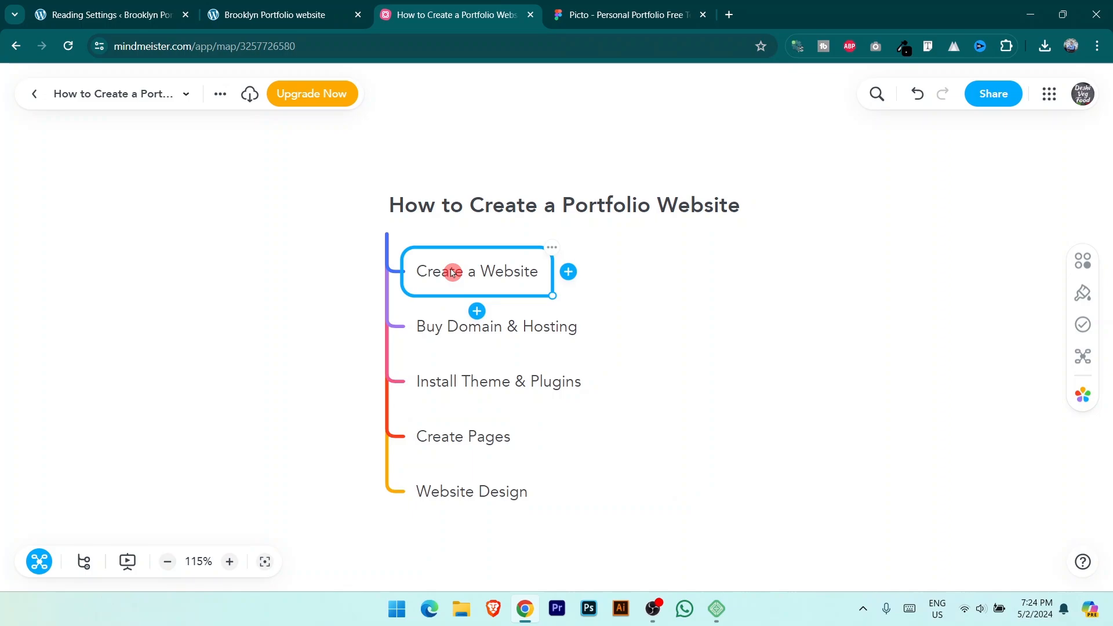
pyautogui.click(526, 328)
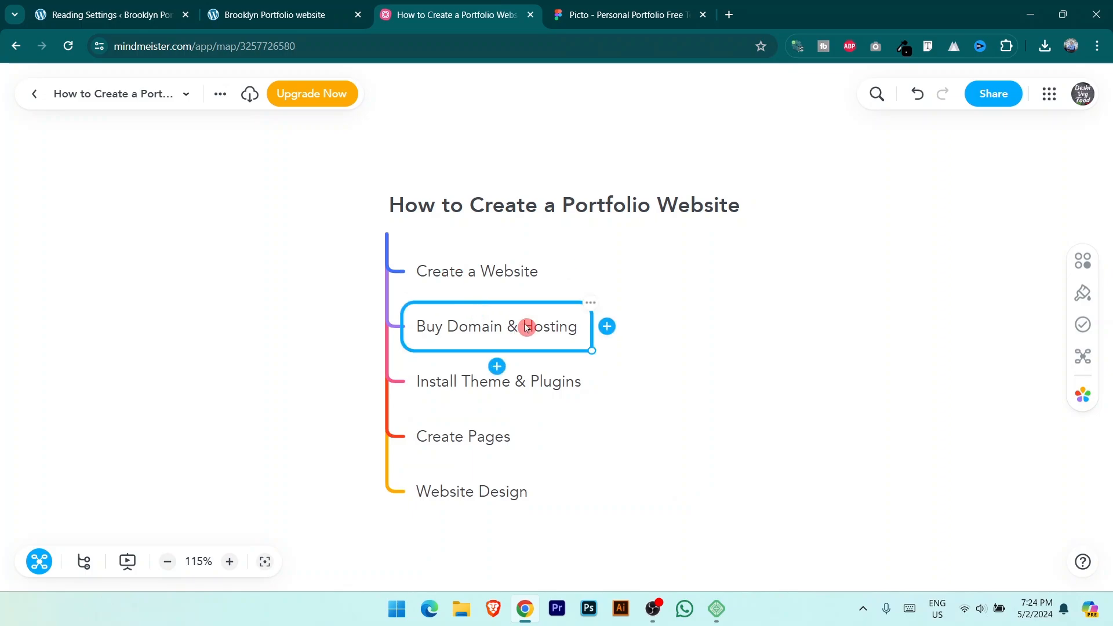
pyautogui.click(521, 387)
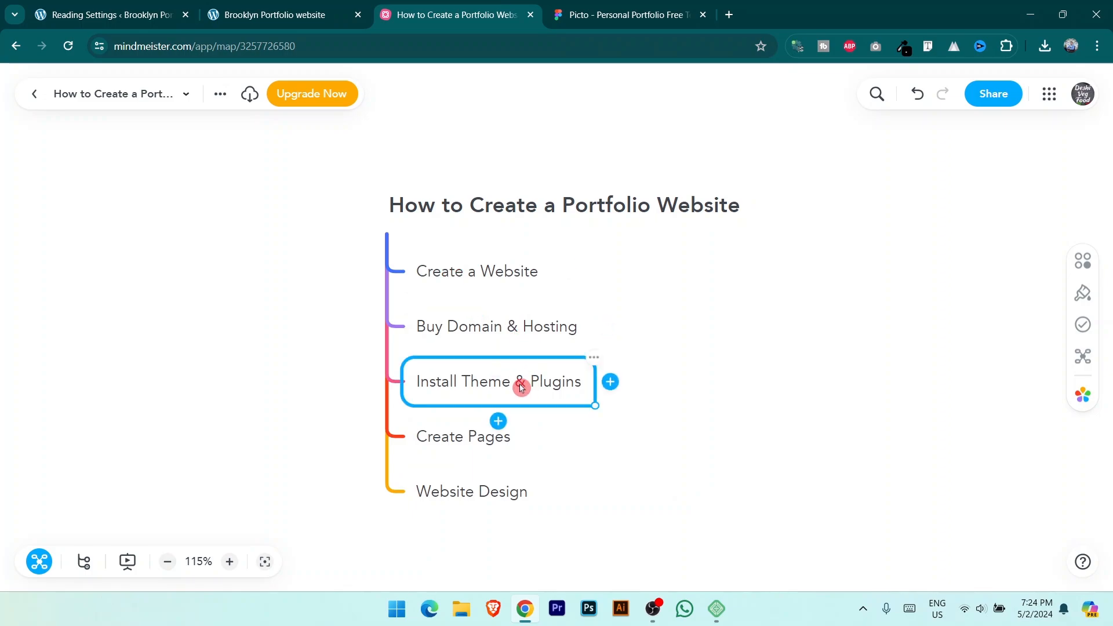
# Step: Select Create Pages and Website Design, close the mind map, and move the Picto tab first
pyautogui.click(464, 445)
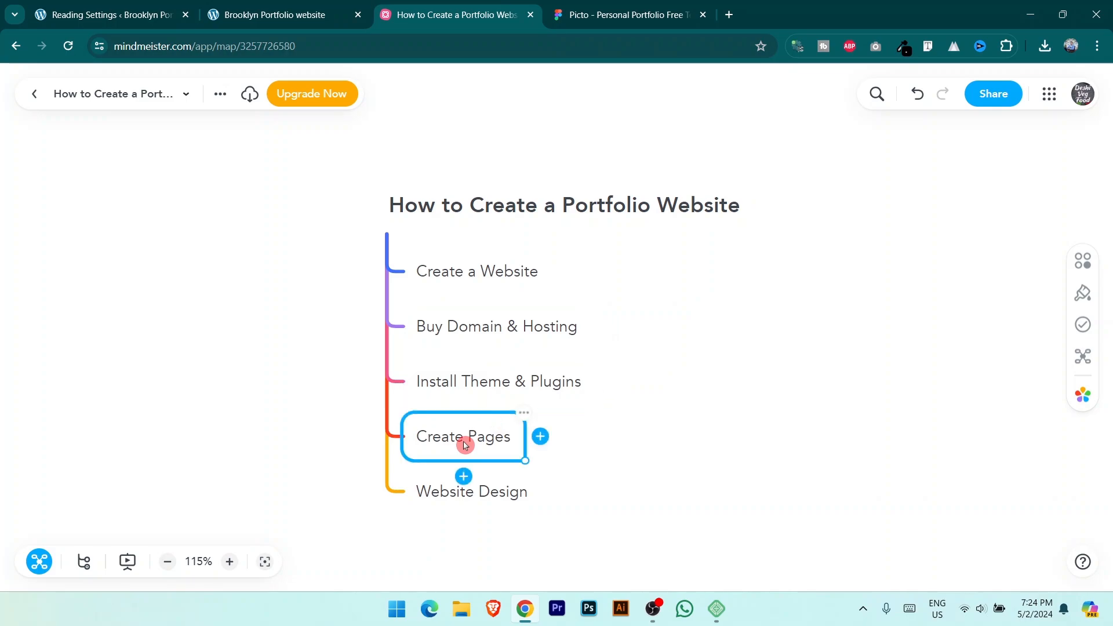
pyautogui.click(490, 498)
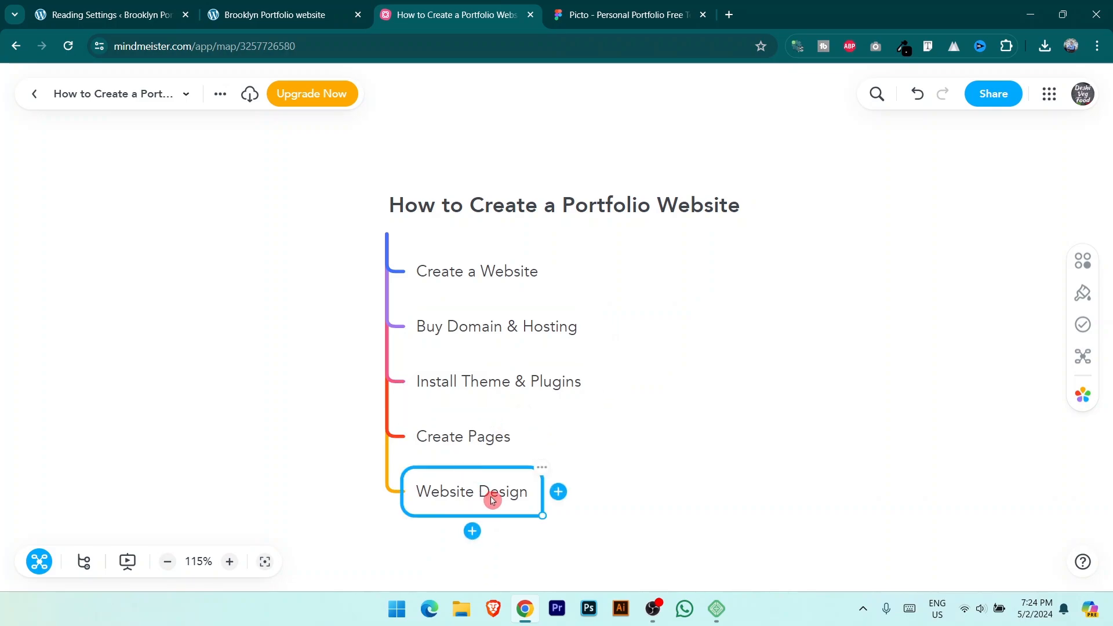
pyautogui.click(529, 15)
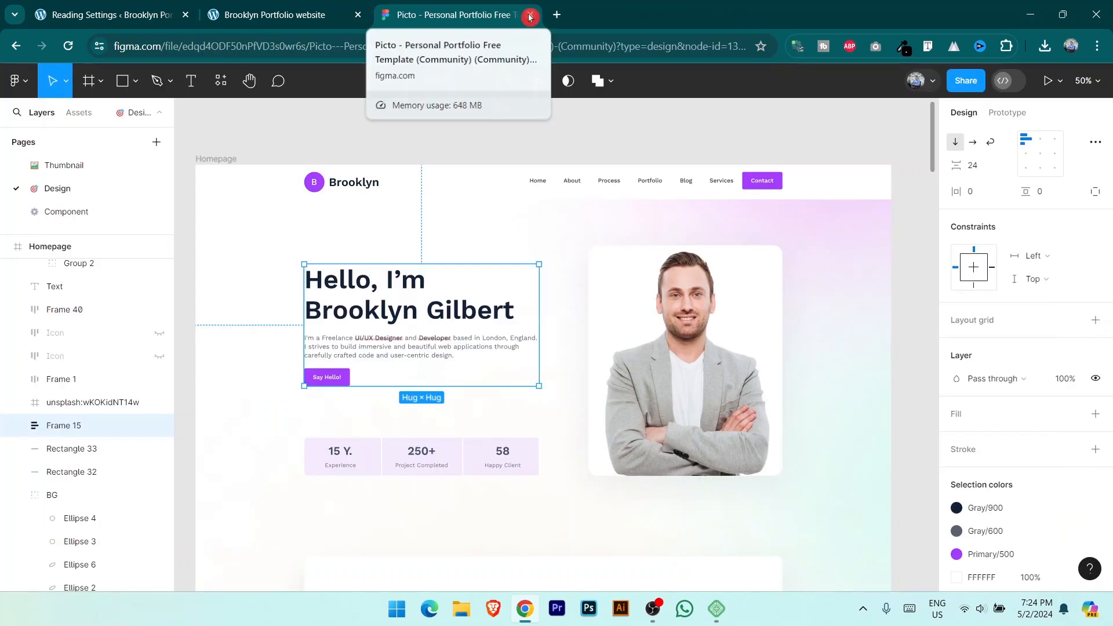
pyautogui.moveTo(530, 16); pyautogui.dragTo(183, 16)
# Step: Open the Home page from All Pages and launch it with Edit with Elementor
pyautogui.click(255, 15)
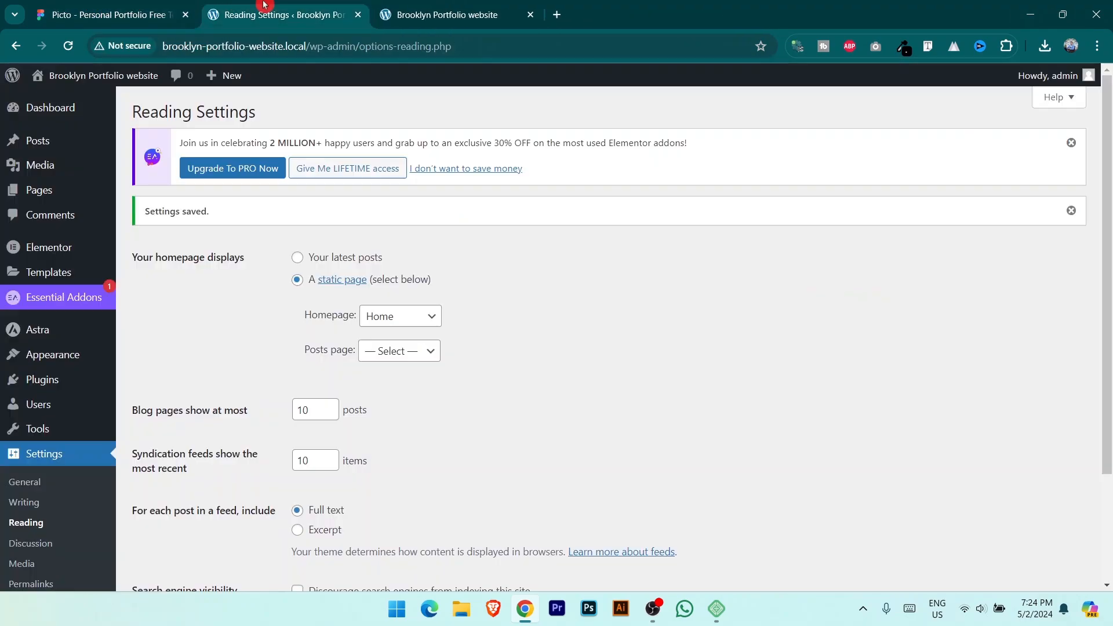
pyautogui.moveTo(50, 354)
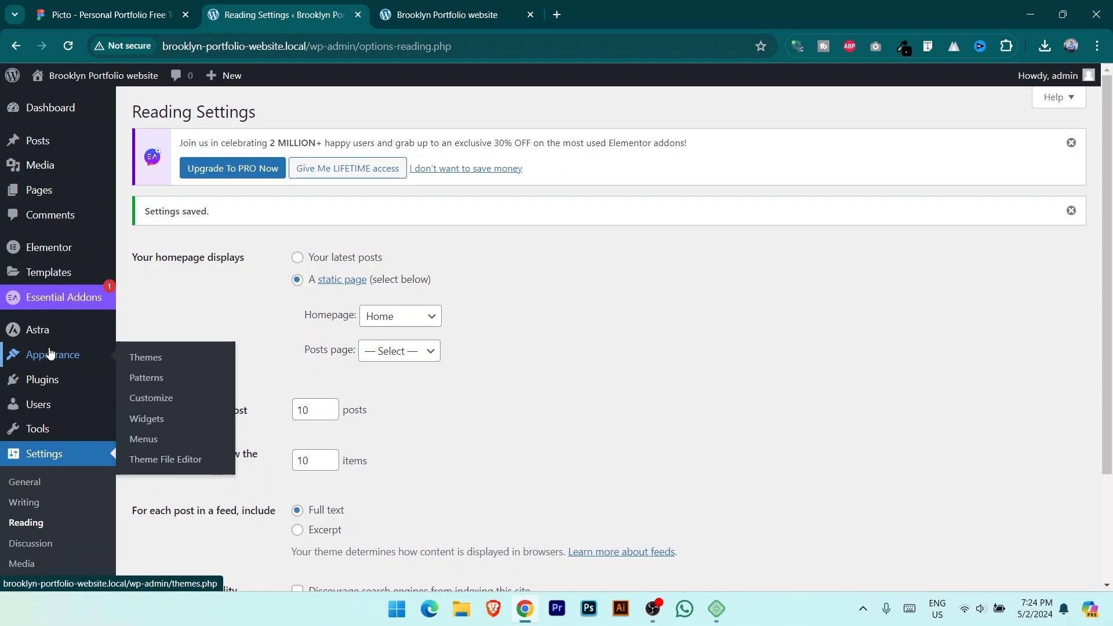
pyautogui.moveTo(41, 191)
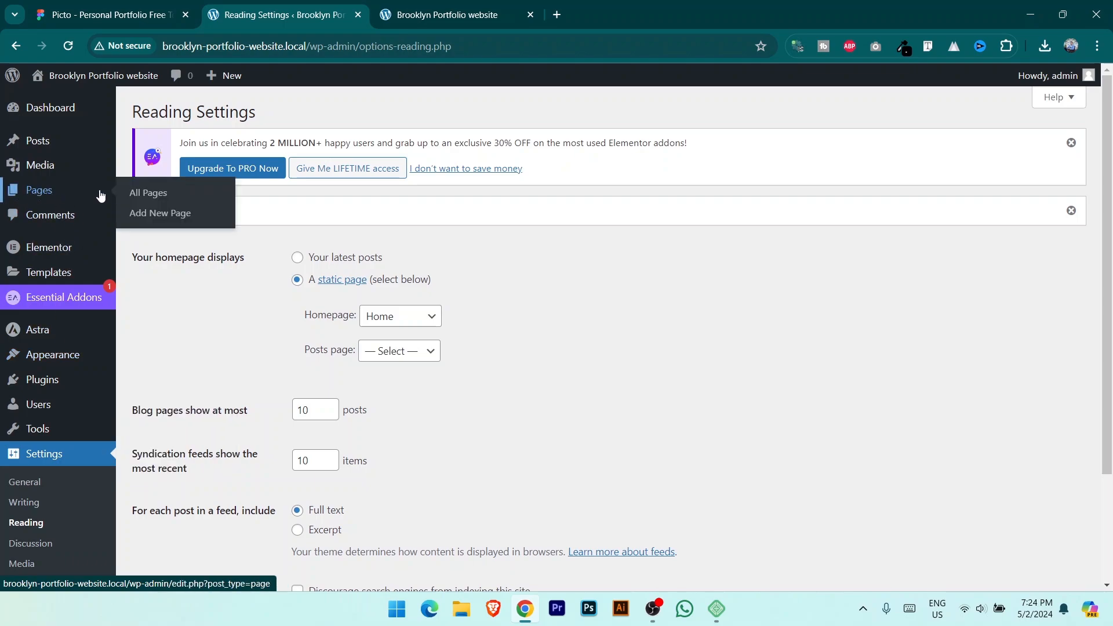
pyautogui.click(148, 194)
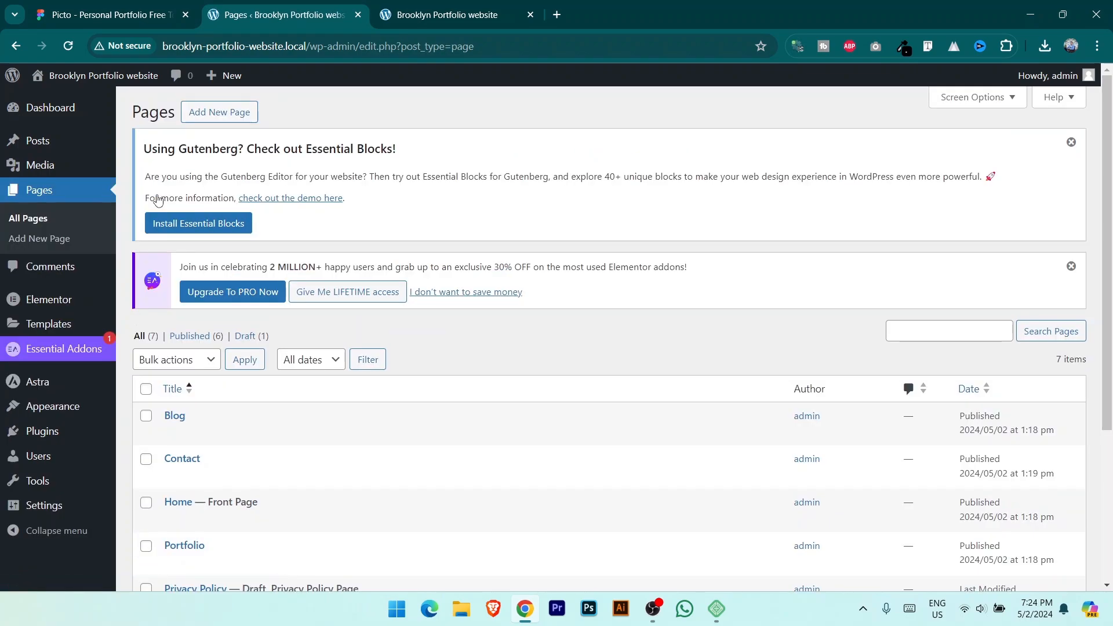
pyautogui.scroll(-5, 157, 200)
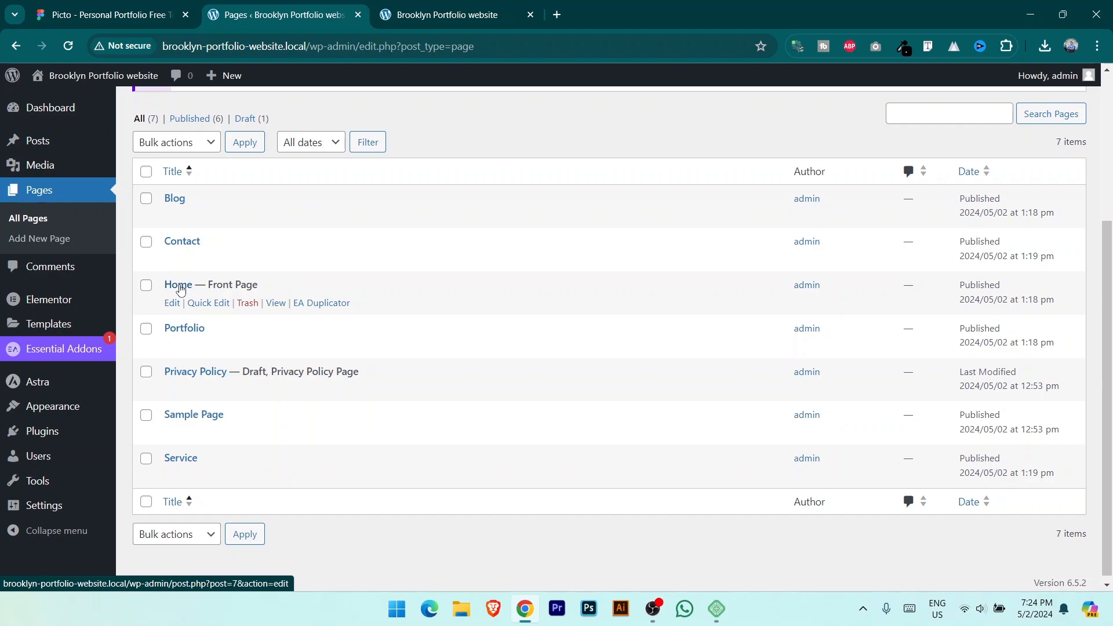
pyautogui.click(173, 304)
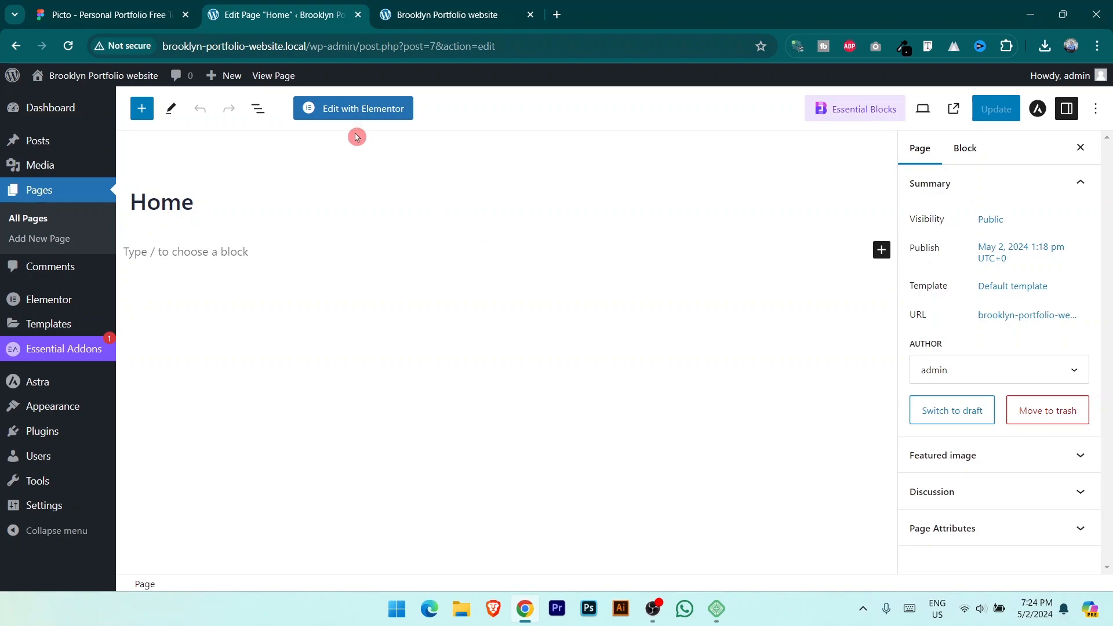
pyautogui.click(388, 116)
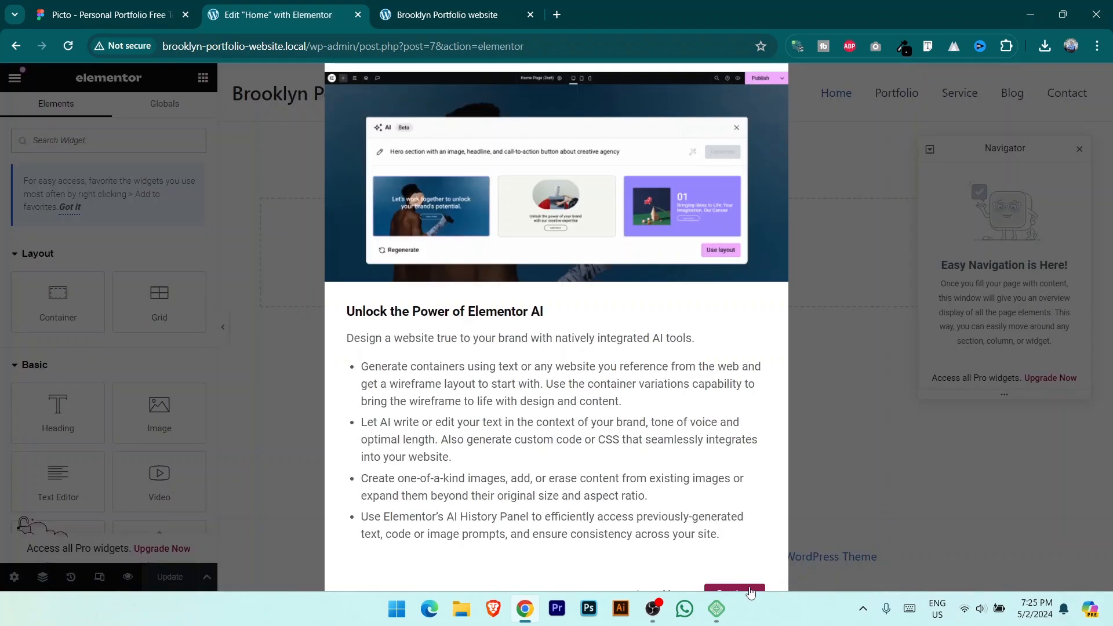
# Step: Dismiss the Elementor AI introduction and browse the widget panel down and back to the top
pyautogui.click(750, 589)
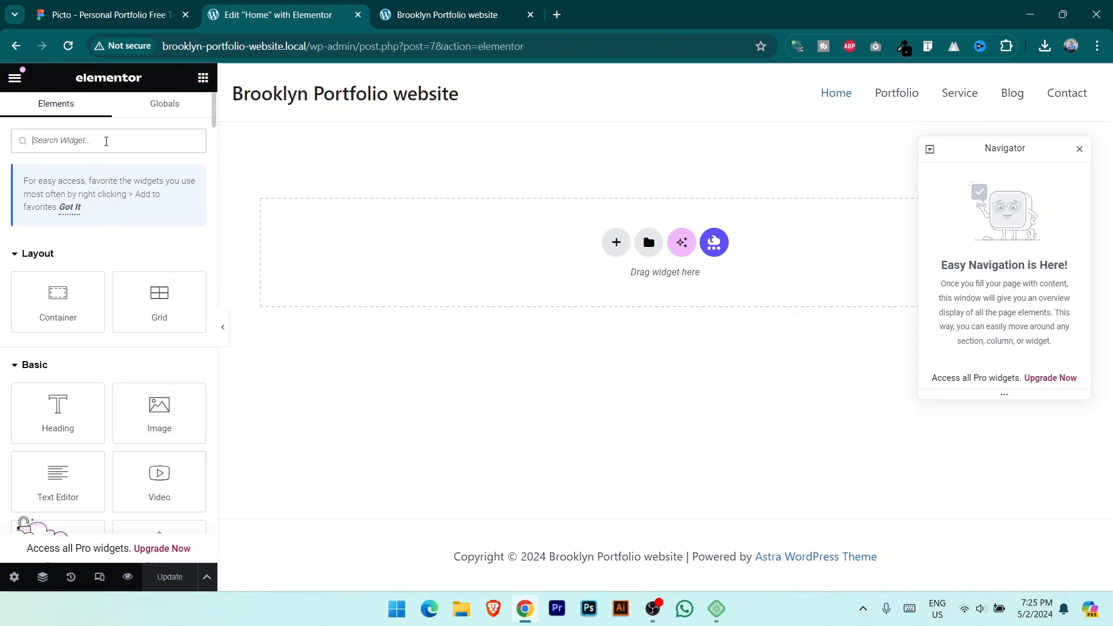
pyautogui.click(106, 141)
pyautogui.scroll(-1, 84, 321)
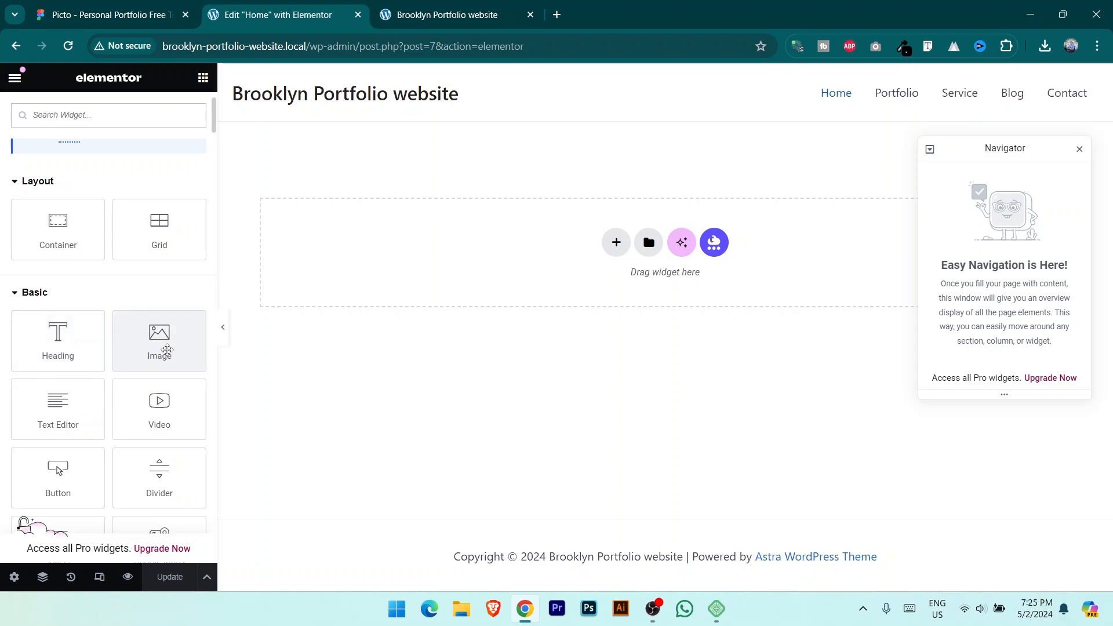
pyautogui.scroll(-3, 165, 346)
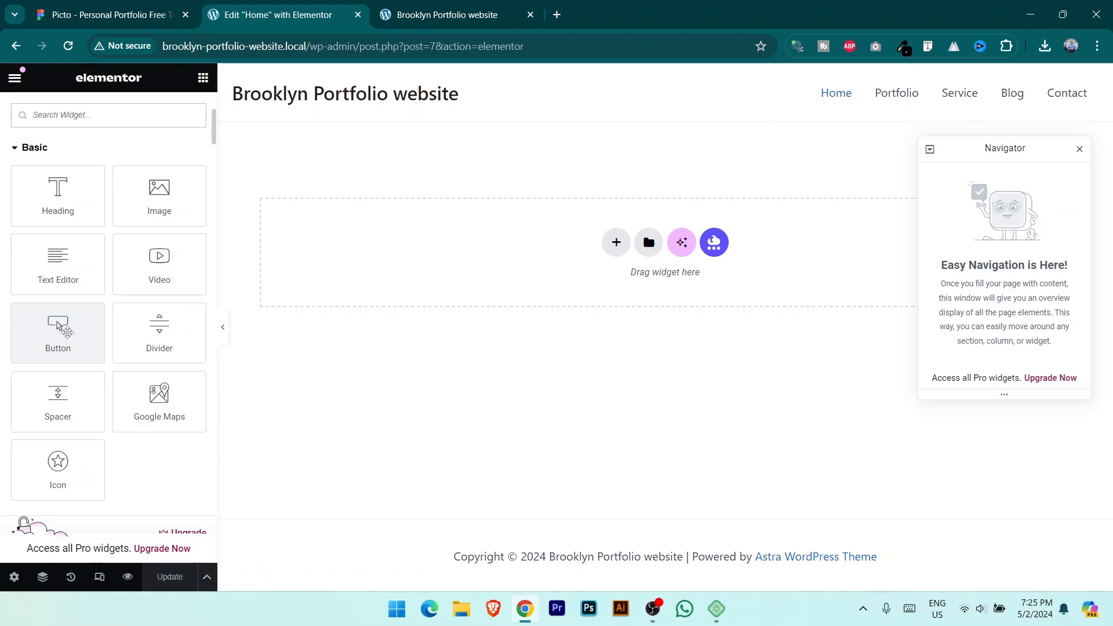
pyautogui.scroll(-2, 69, 328)
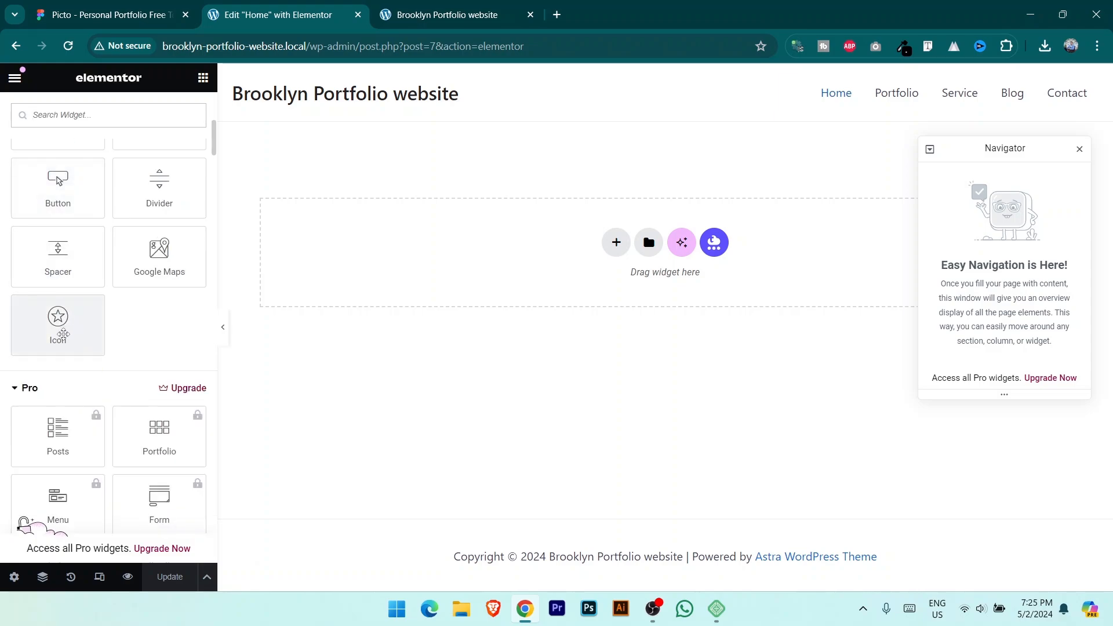
pyautogui.scroll(-2, 63, 334)
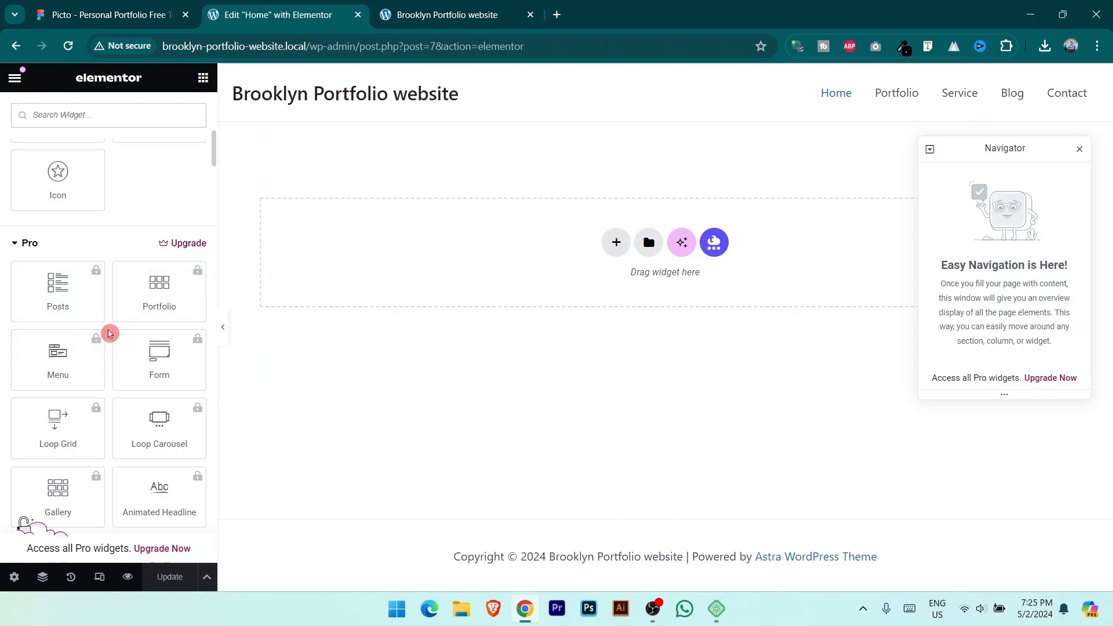
pyautogui.scroll(-15, 109, 334)
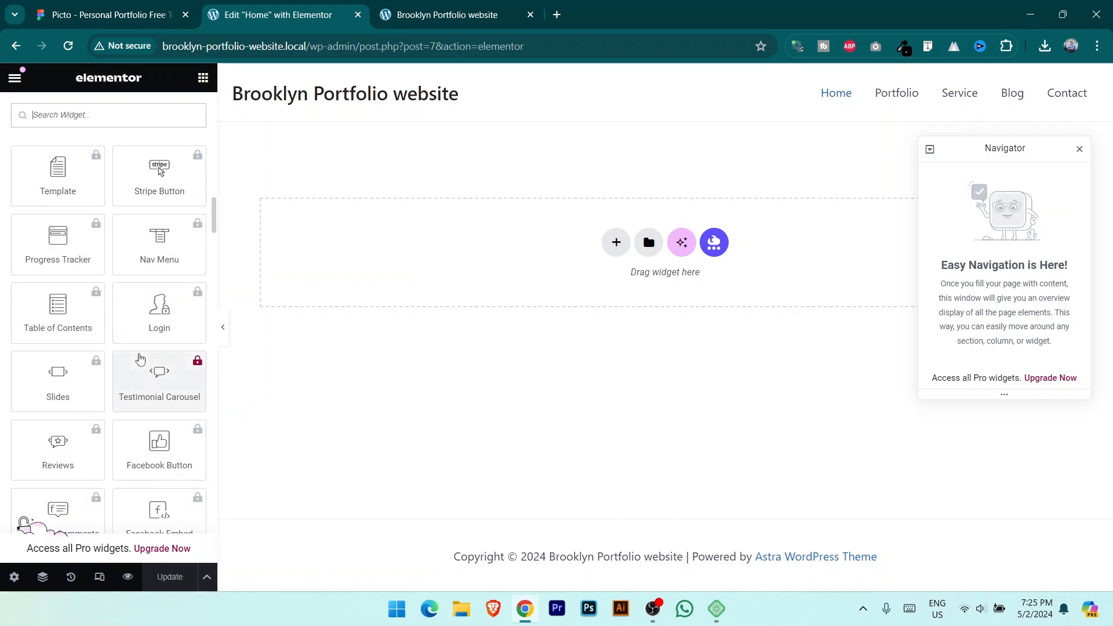
pyautogui.scroll(-8, 140, 359)
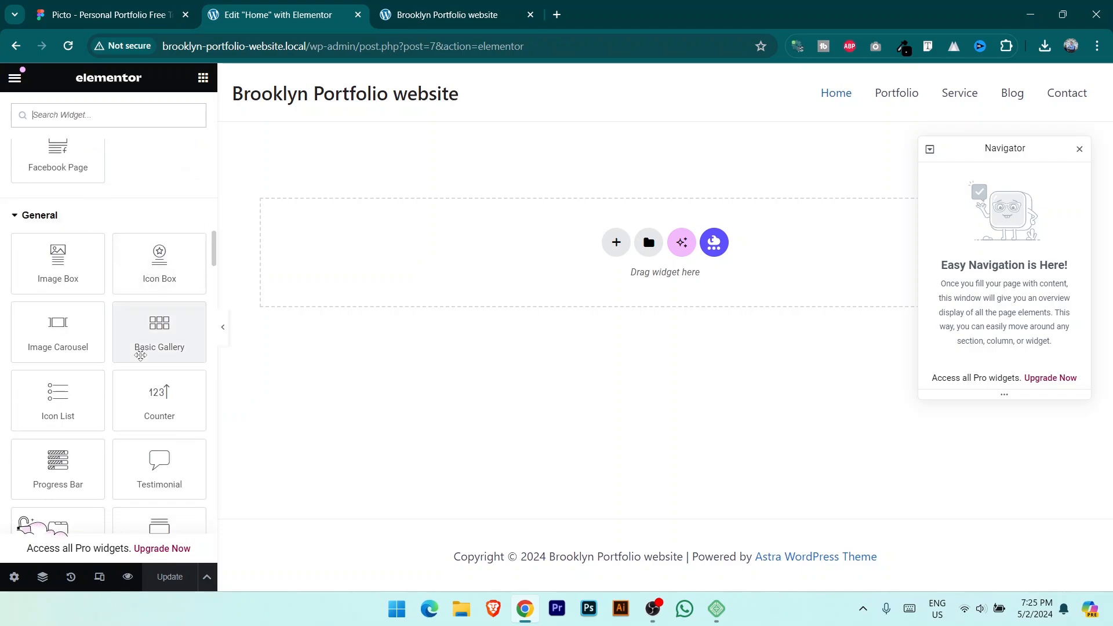
pyautogui.scroll(20, 140, 355)
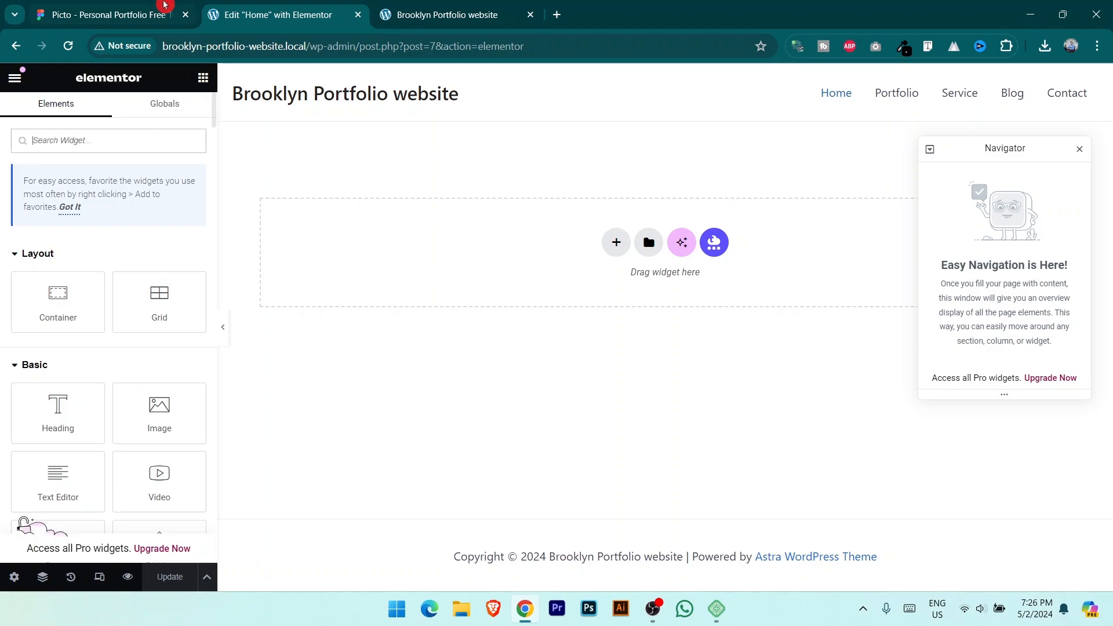
# Step: Add a Flexbox container with the Direction Column structure to the Home page, moving the Navigator aside
pyautogui.click(164, 7)
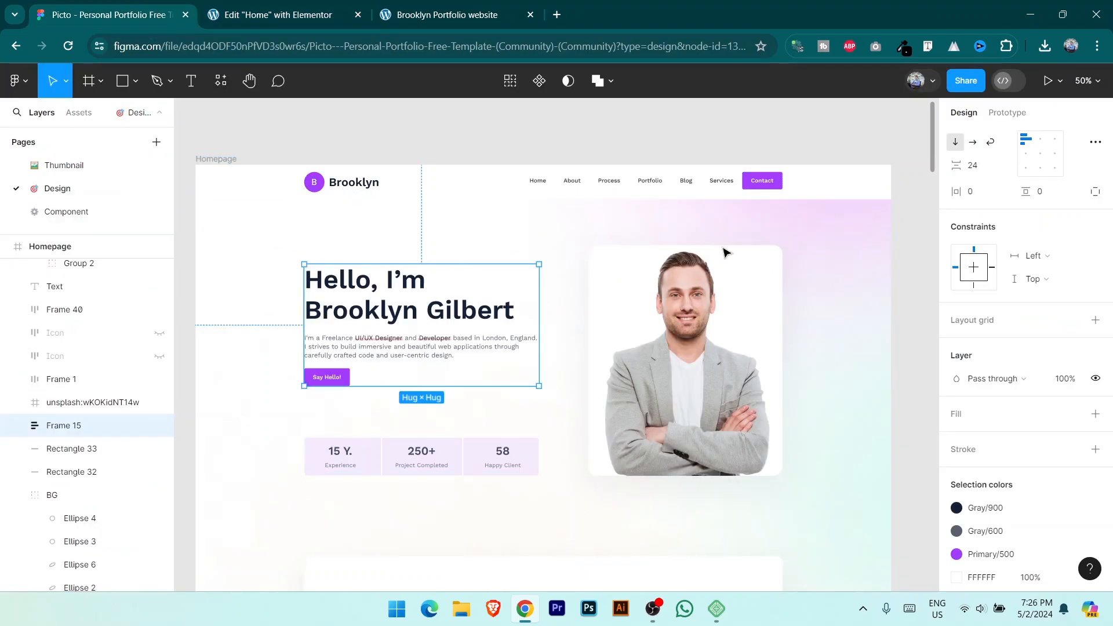
pyautogui.click(265, 6)
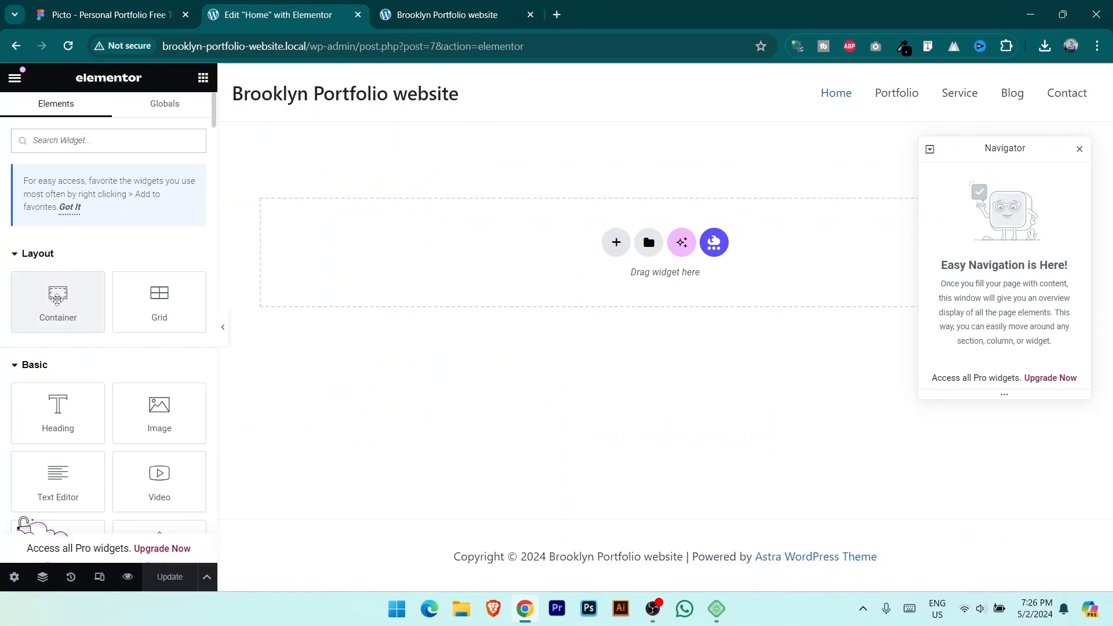
pyautogui.click(616, 242)
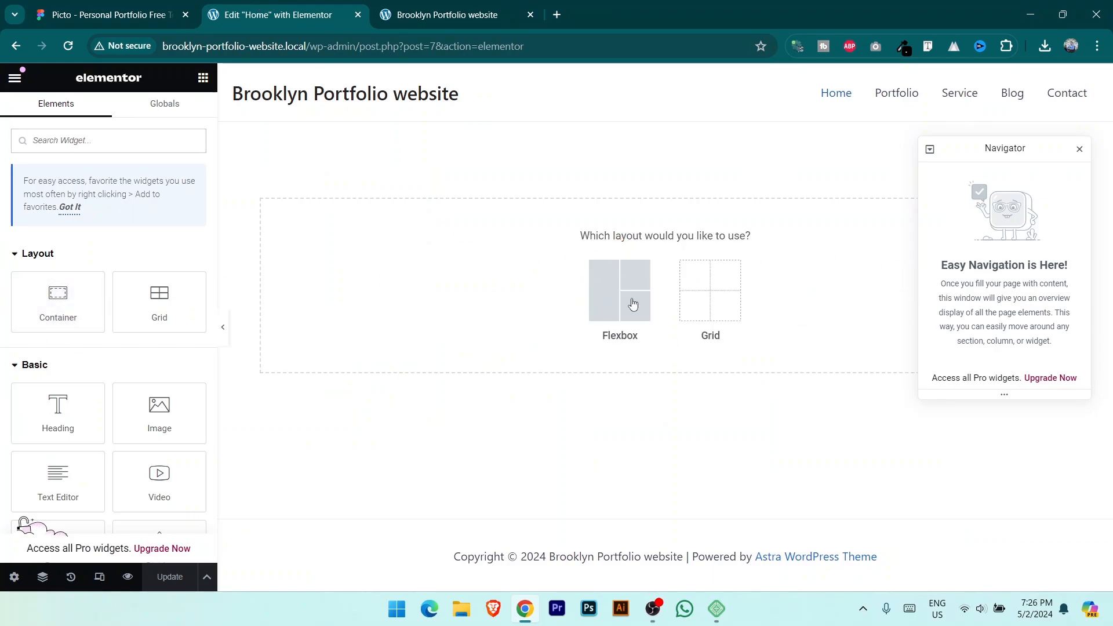
pyautogui.click(628, 301)
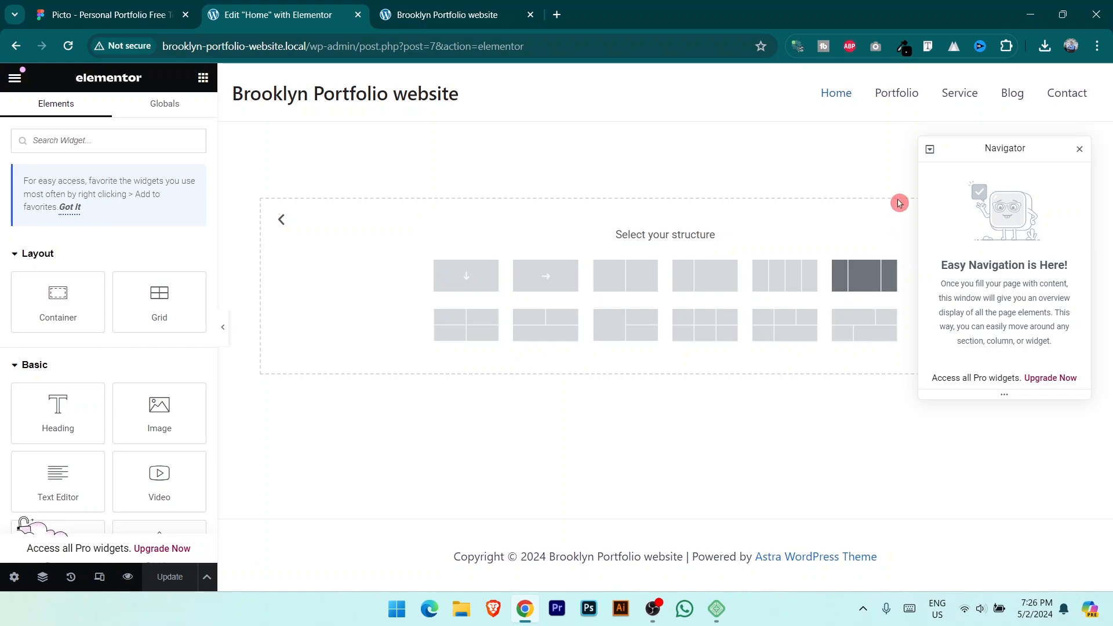
pyautogui.moveTo(1033, 152); pyautogui.dragTo(1035, 341)
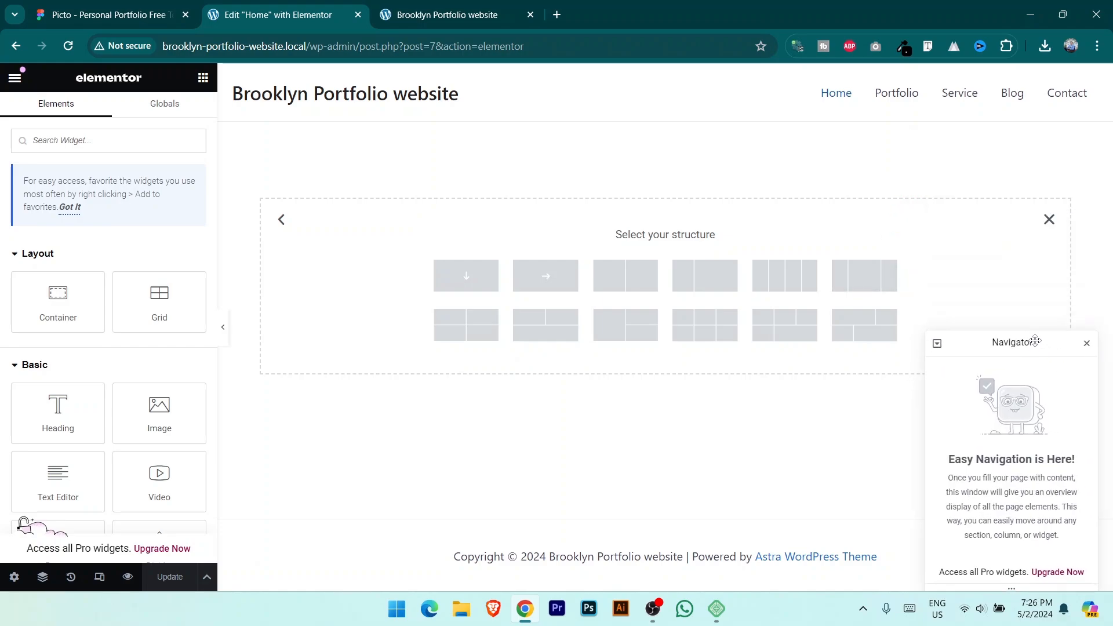
pyautogui.click(468, 308)
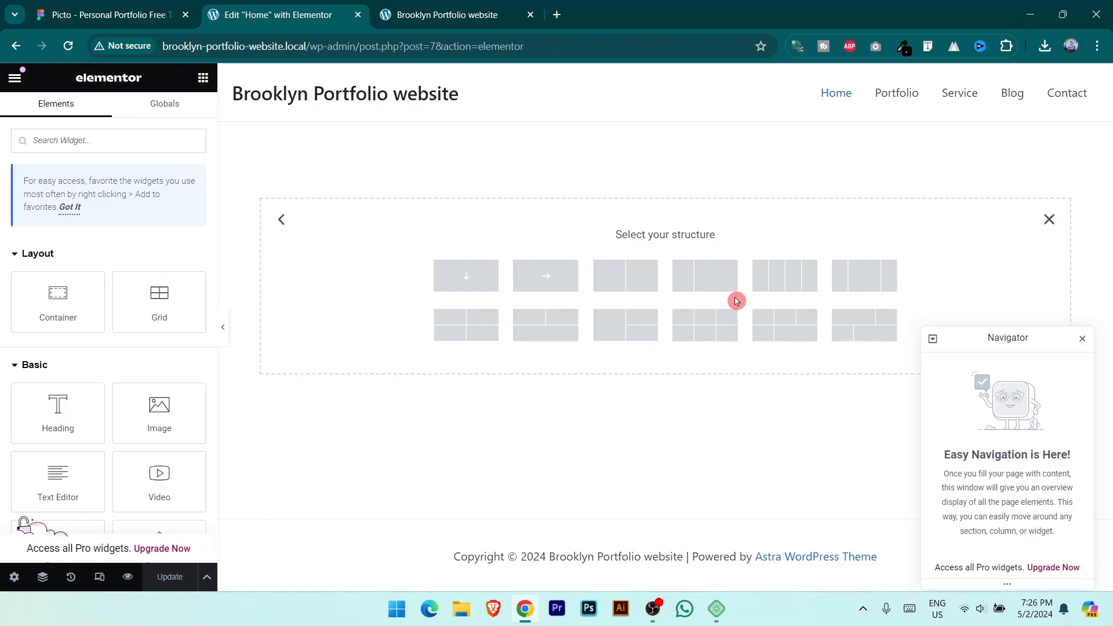
pyautogui.click(466, 280)
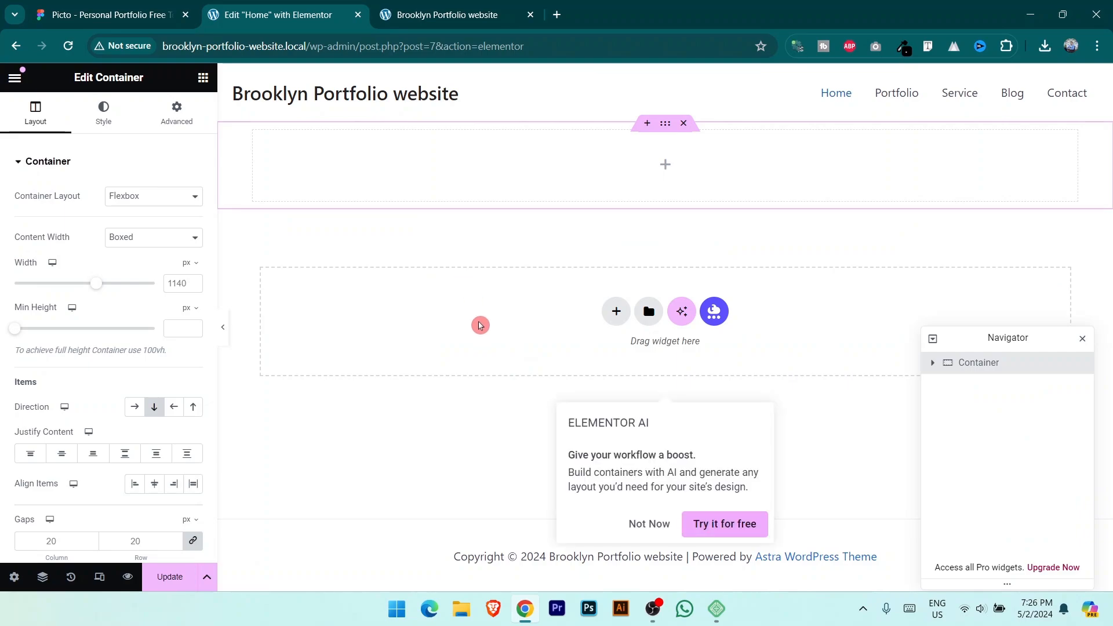
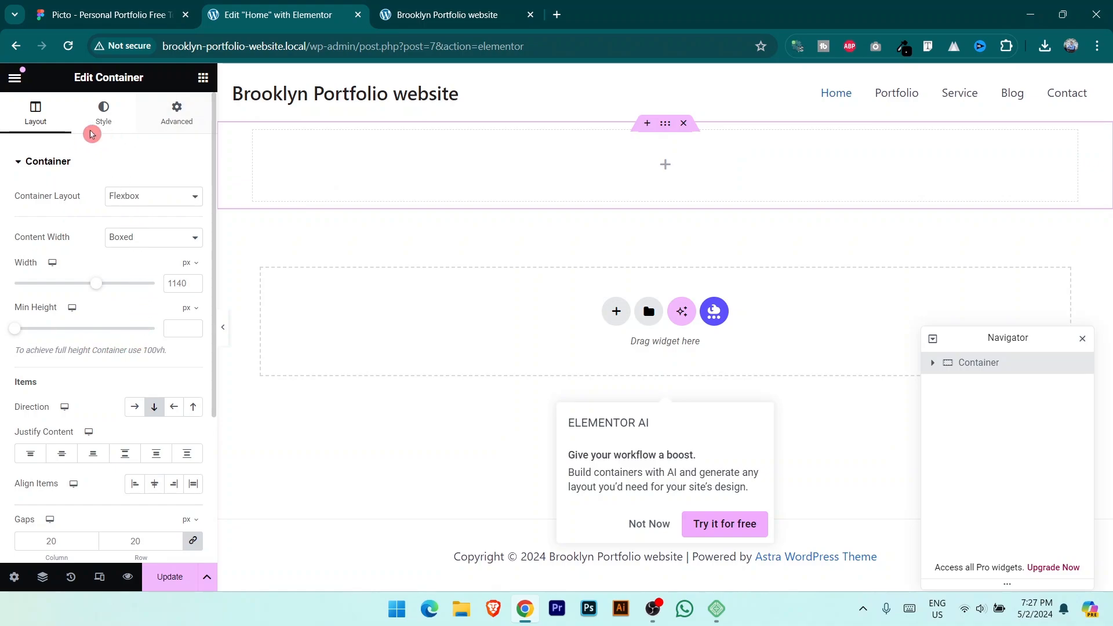
# Step: Dismiss the Elementor AI promotion popup
pyautogui.click(32, 125)
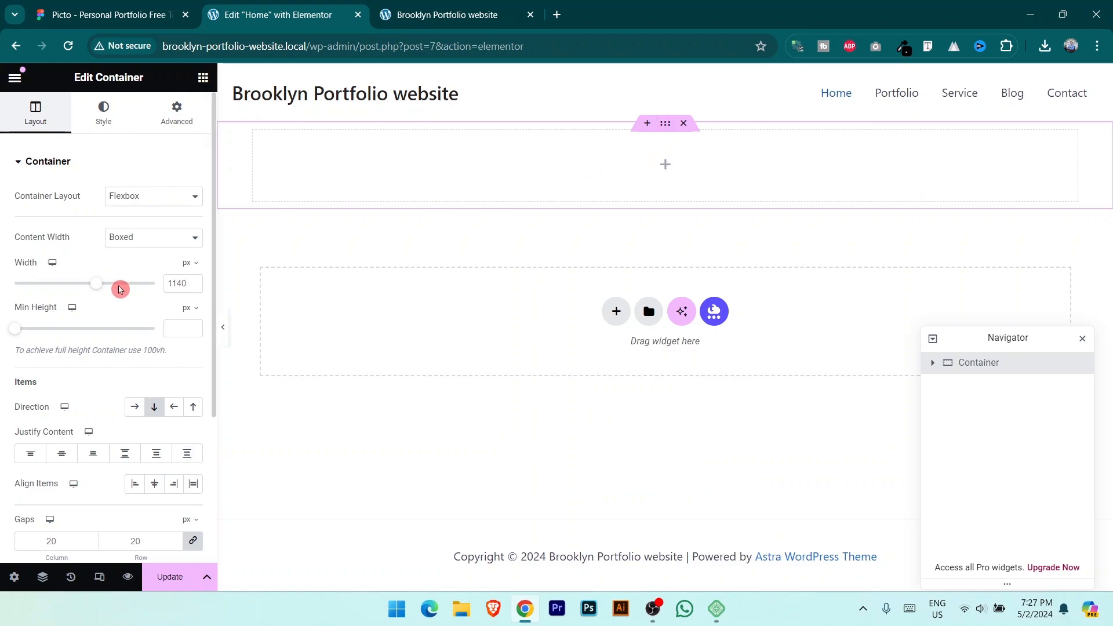
pyautogui.scroll(-3, 120, 289)
pyautogui.scroll(3, 121, 289)
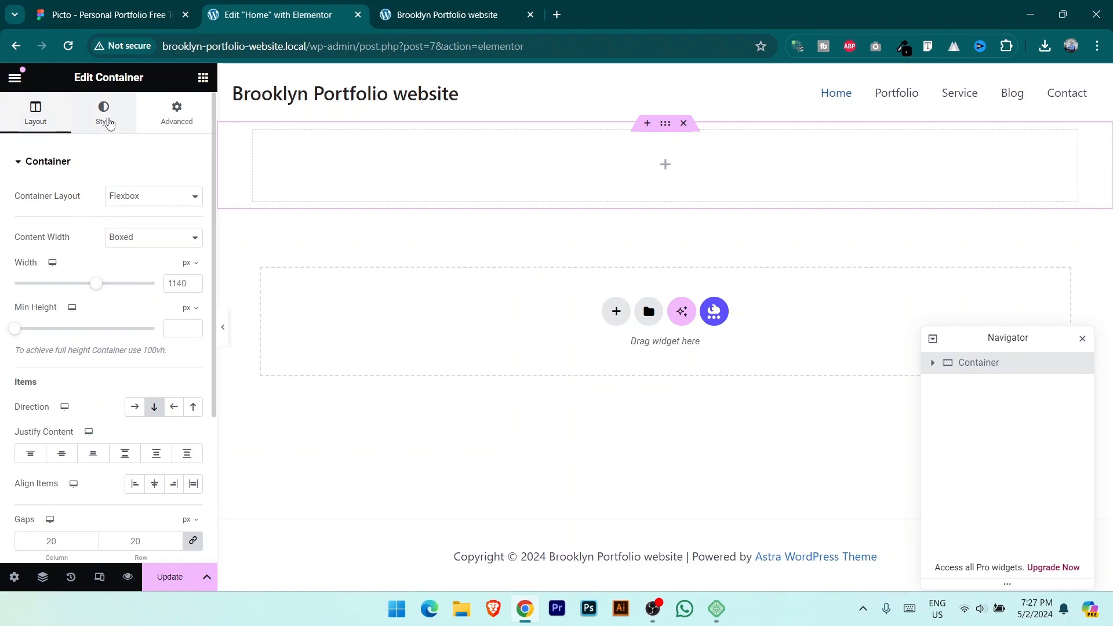
# Step: Browse the container's Style and Advanced settings, then return to Layout and view the Figma design
pyautogui.click(109, 124)
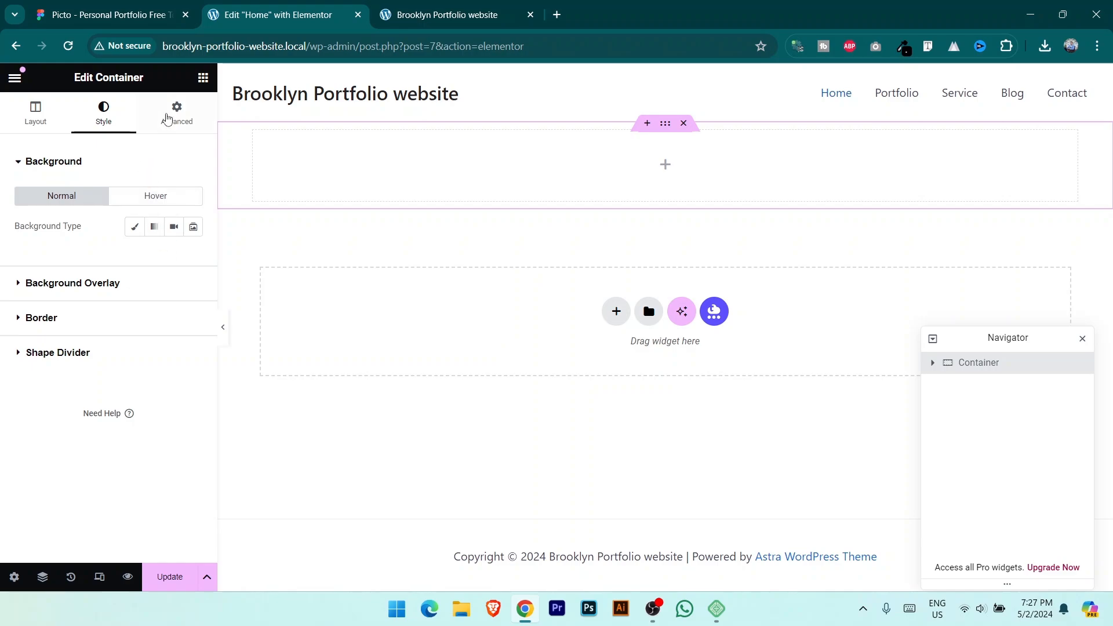
pyautogui.click(170, 111)
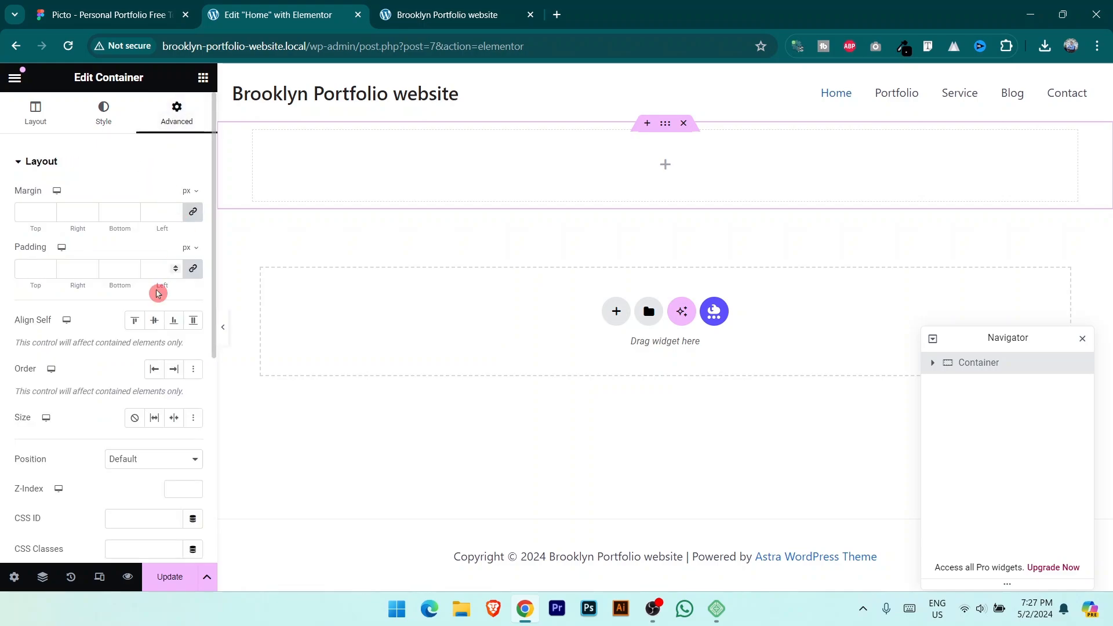
pyautogui.scroll(-5, 157, 296)
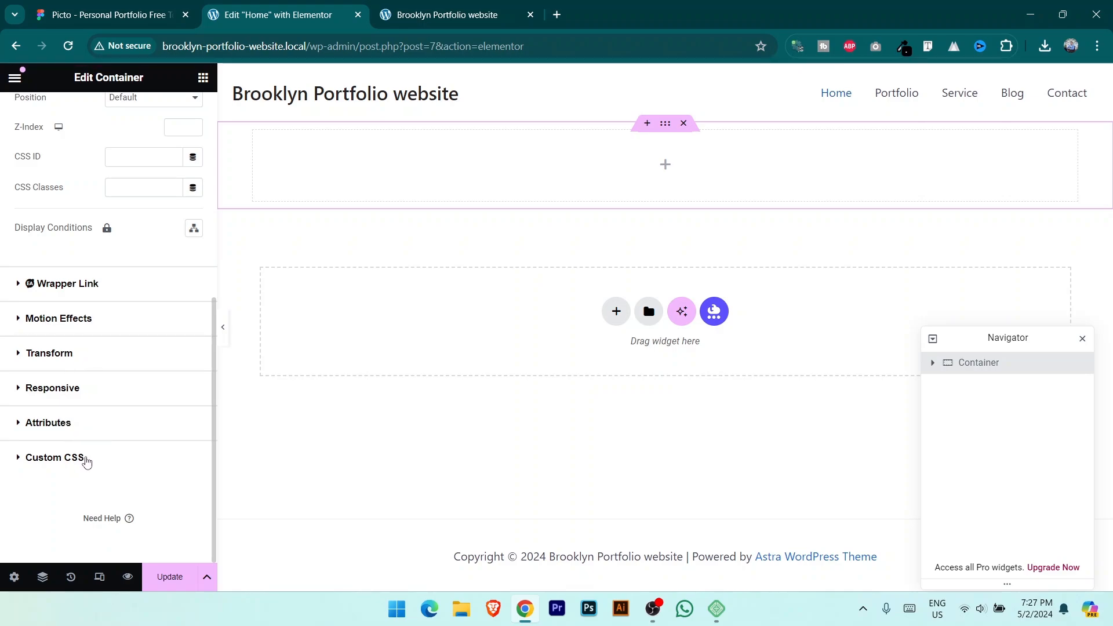
pyautogui.scroll(10, 169, 174)
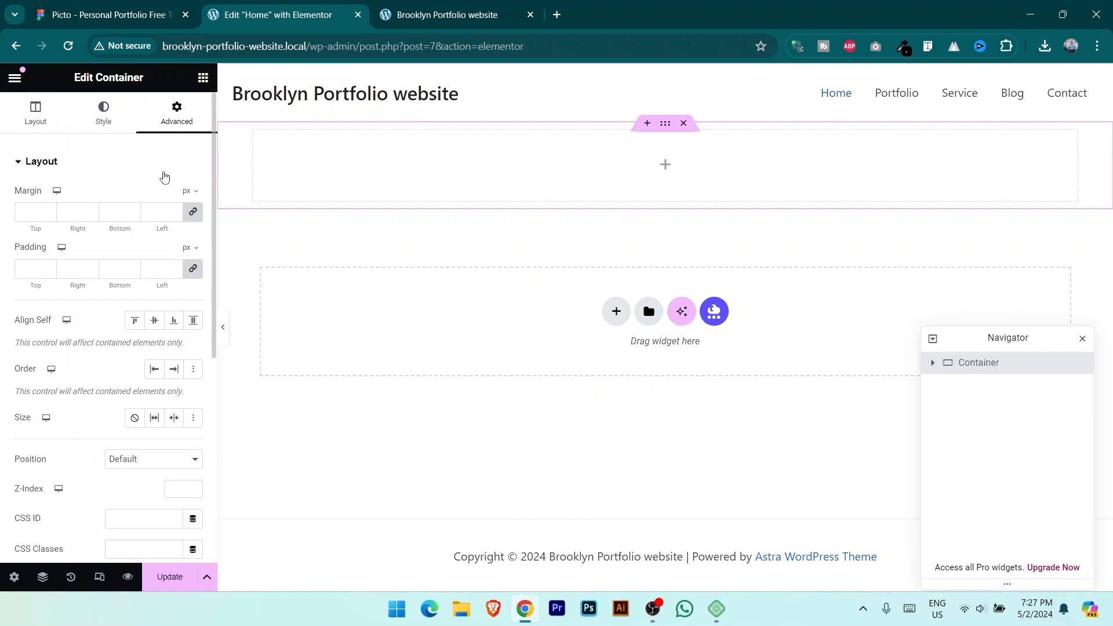
pyautogui.click(36, 111)
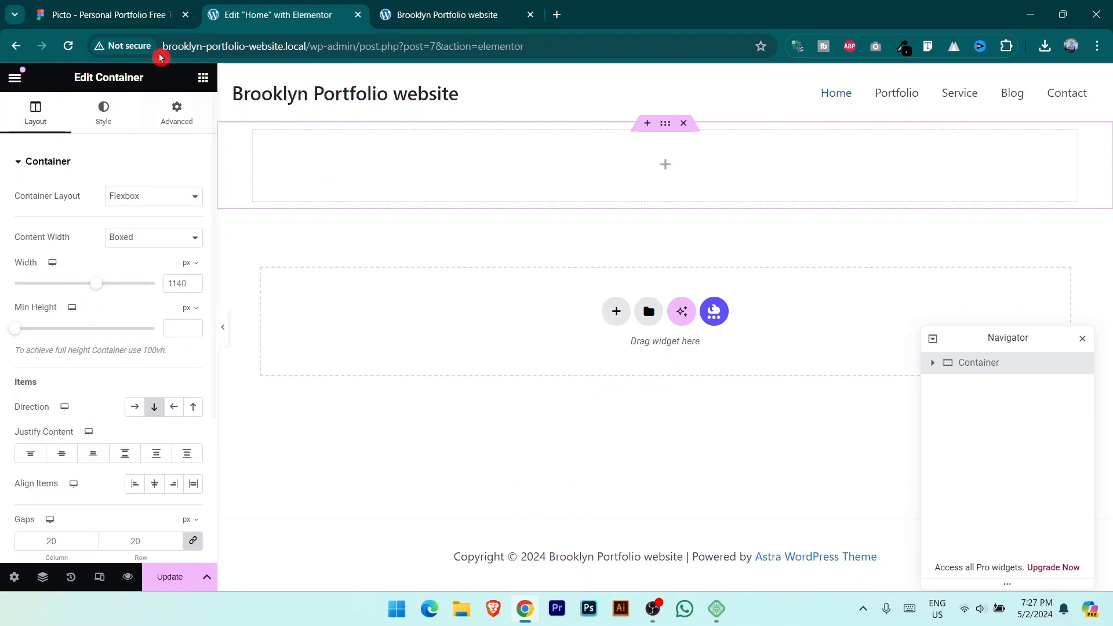
pyautogui.click(135, 7)
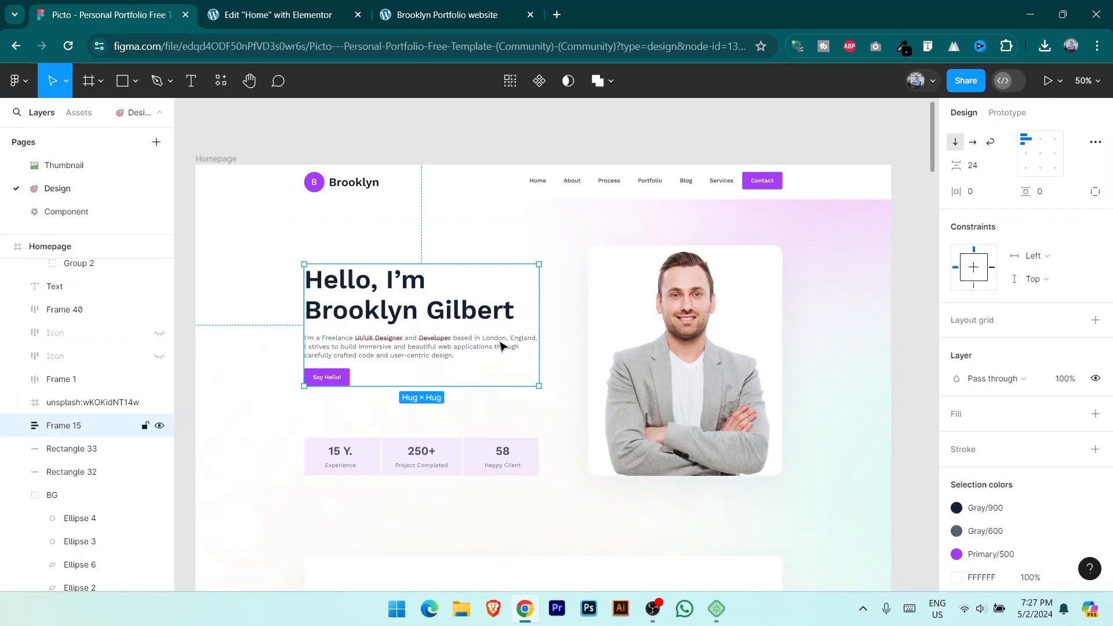
# Step: Review the Figma Picto design from the hero down to the About section, then return to Elementor
pyautogui.click(289, 14)
pyautogui.click(110, 15)
pyautogui.click(277, 14)
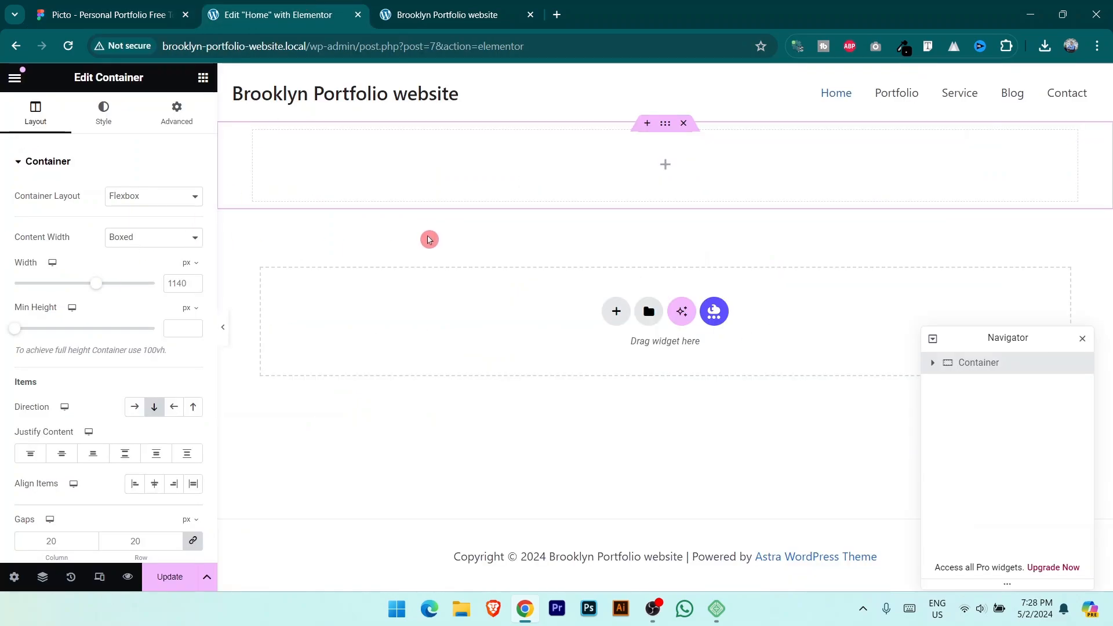
pyautogui.click(165, 11)
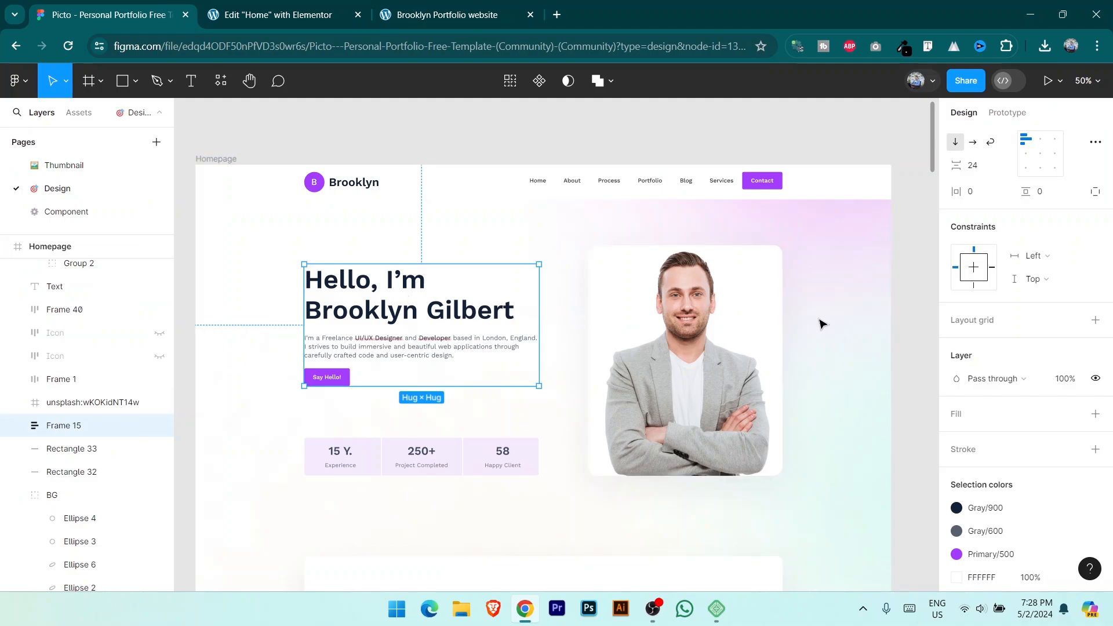
pyautogui.scroll(-10, 790, 311)
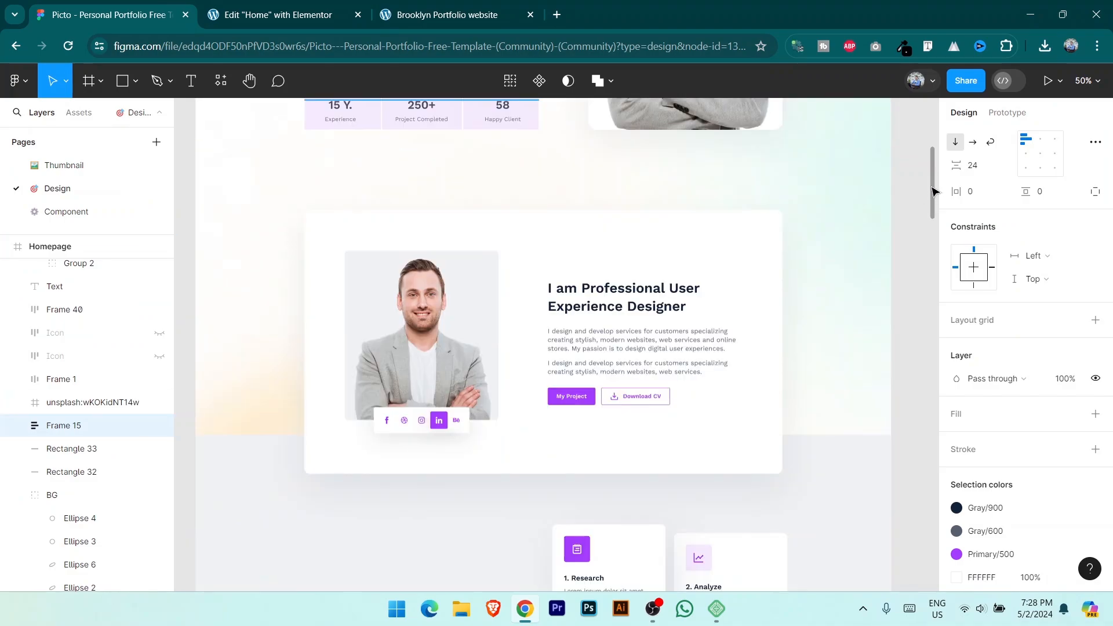
pyautogui.moveTo(935, 207); pyautogui.dragTo(942, 126)
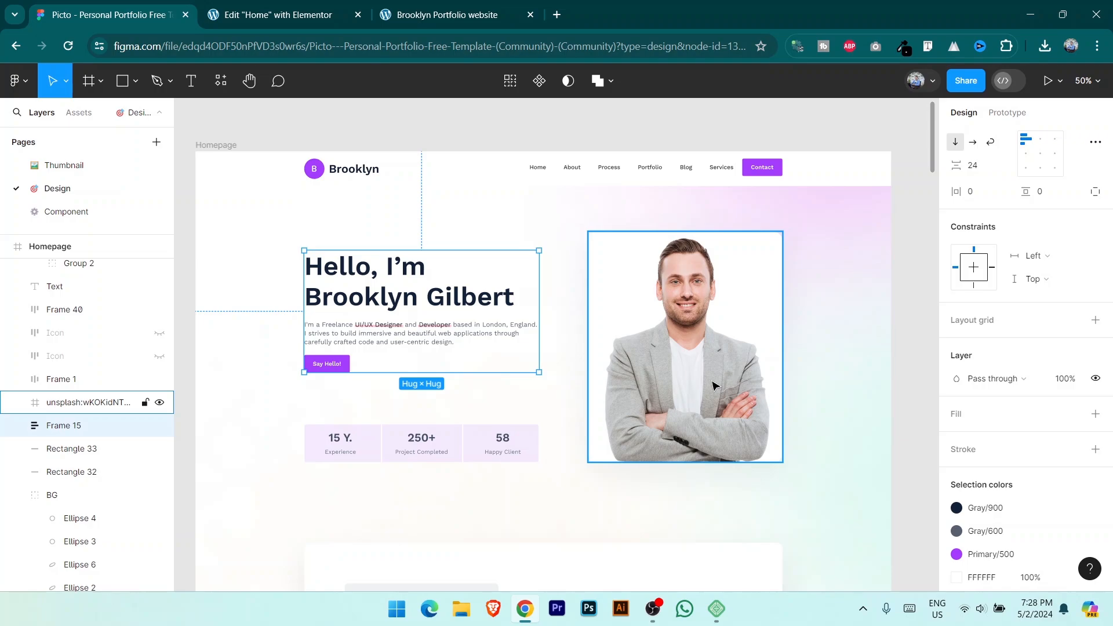
pyautogui.hotkey('ctrl', 'Tab')
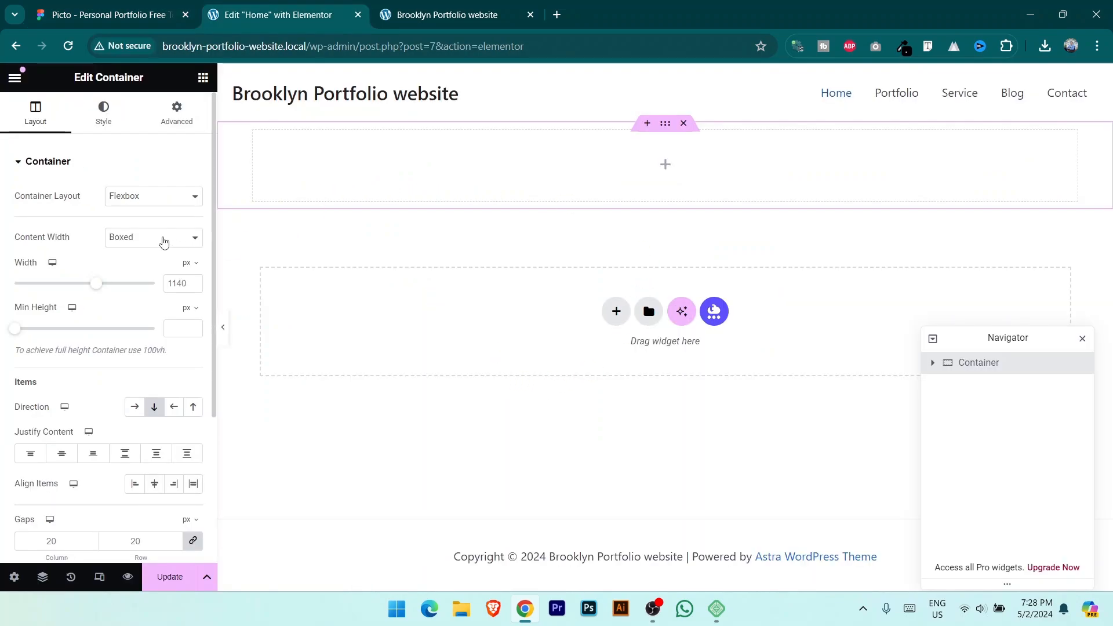
# Step: Add an inner container, duplicate it, and set the parent container's Direction to Row
pyautogui.moveTo(1030, 344); pyautogui.dragTo(1037, 245)
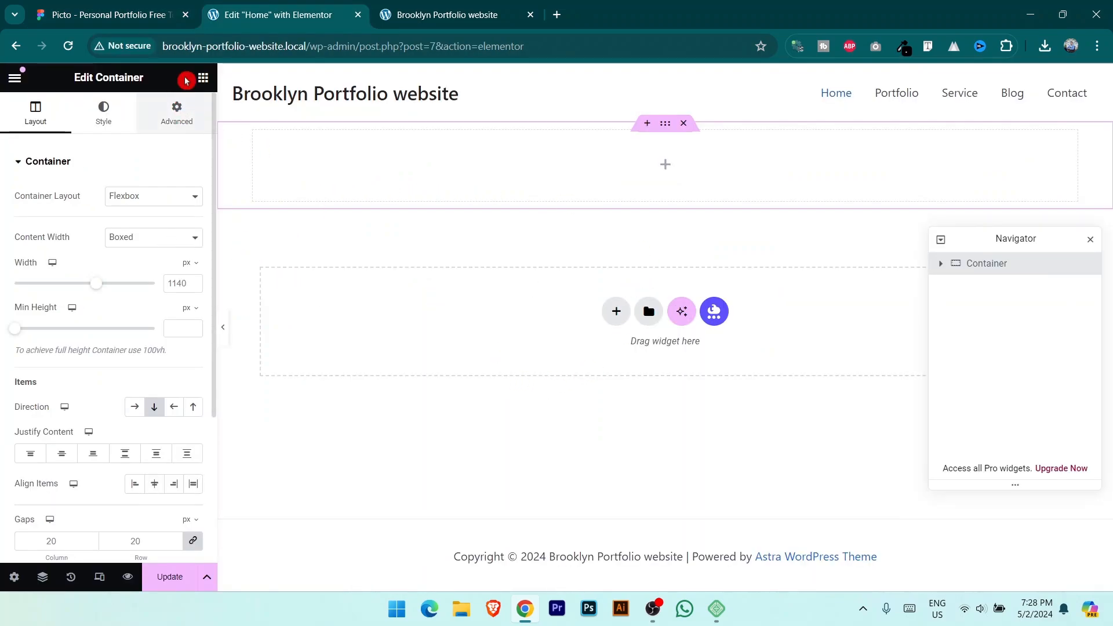
pyautogui.click(203, 78)
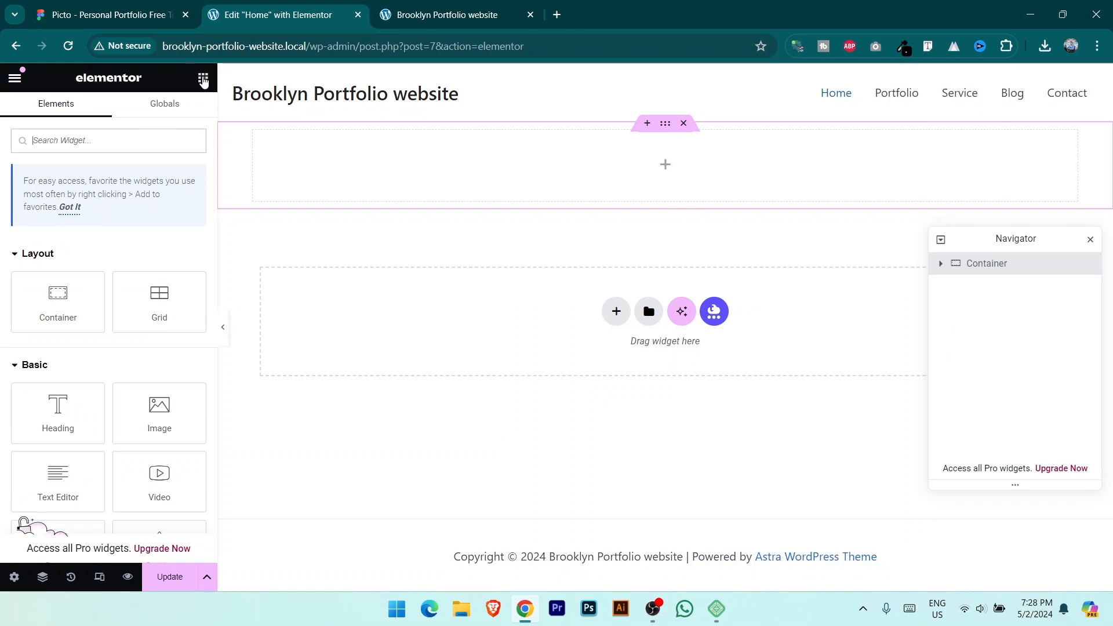
pyautogui.moveTo(58, 301); pyautogui.dragTo(703, 168)
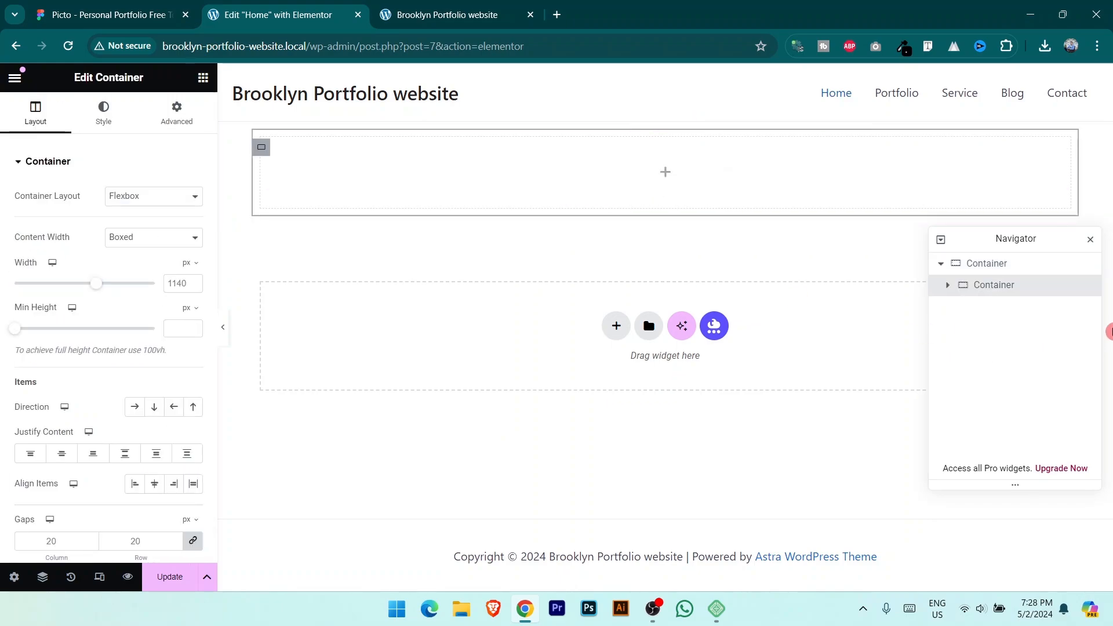
pyautogui.rightClick(1012, 290)
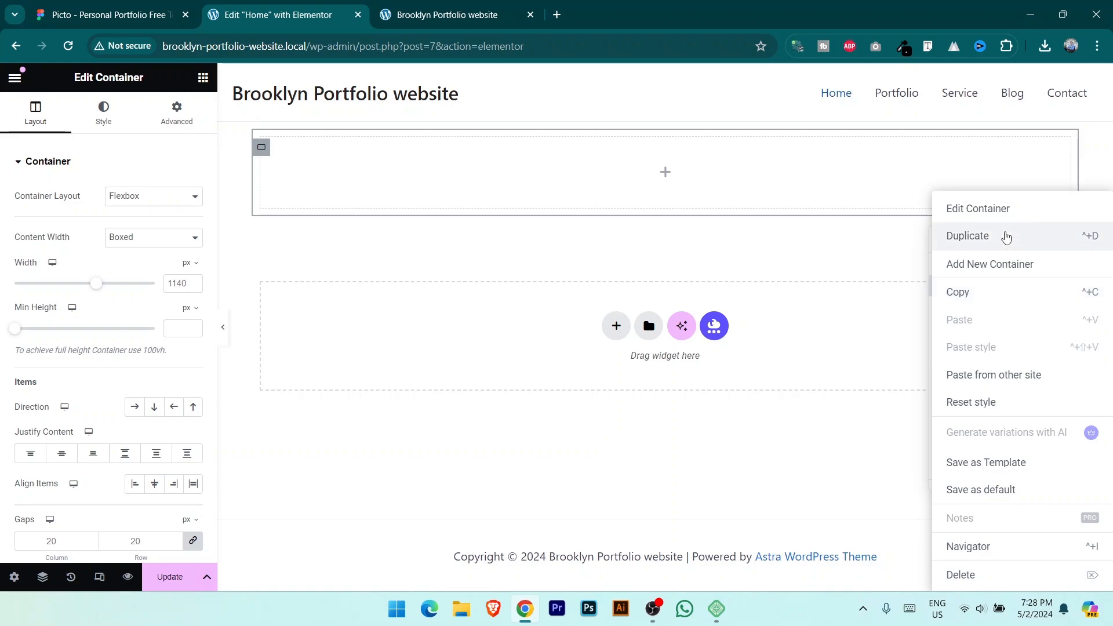
pyautogui.click(1010, 237)
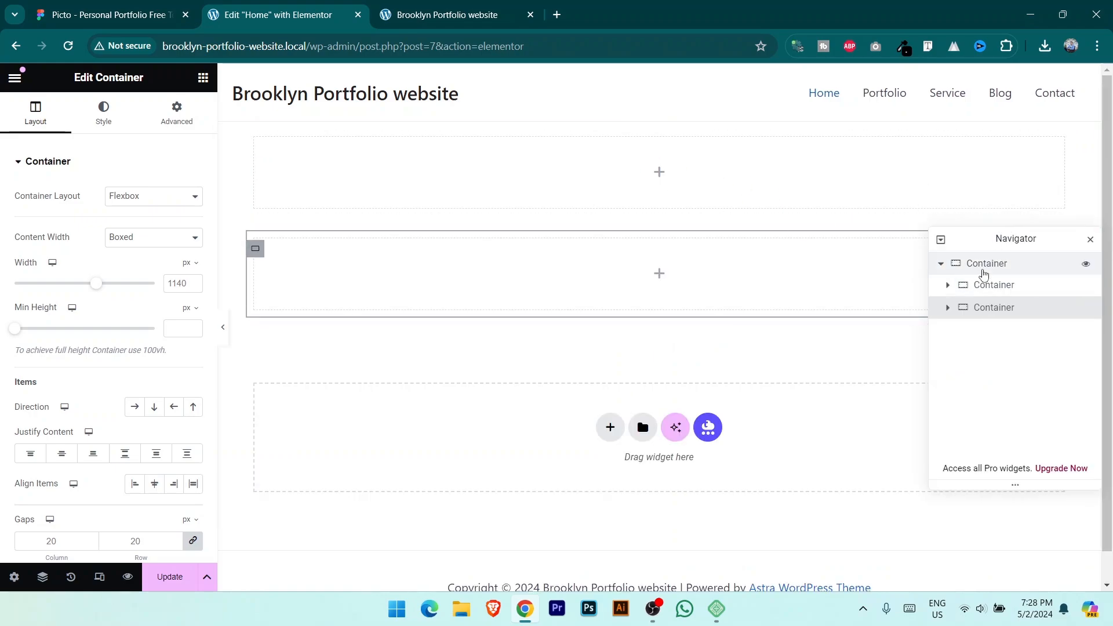
pyautogui.click(994, 265)
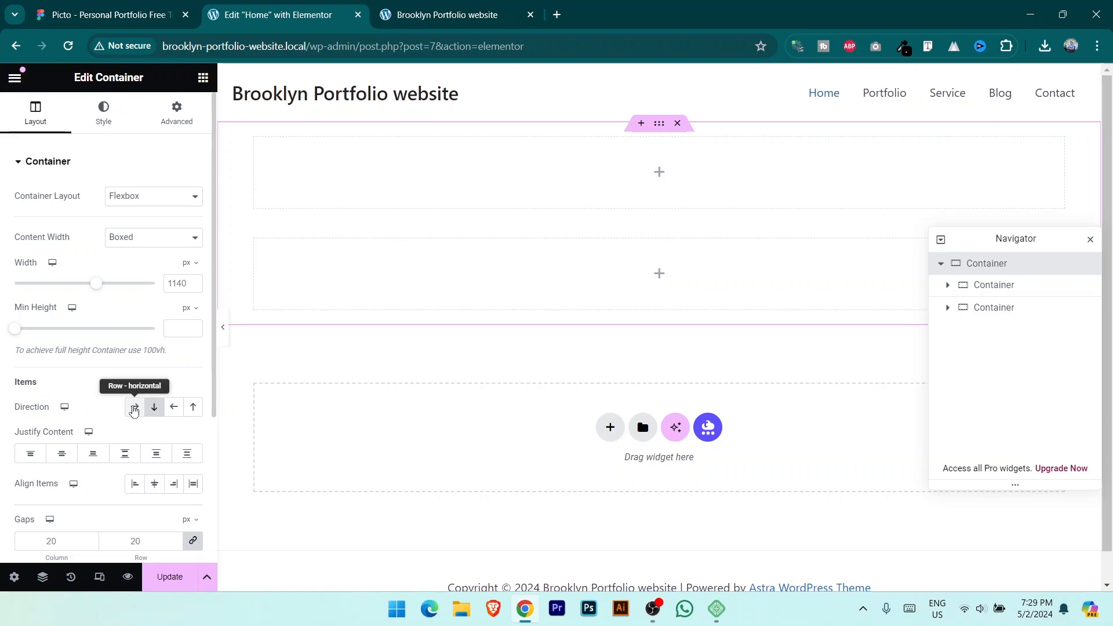
pyautogui.click(134, 408)
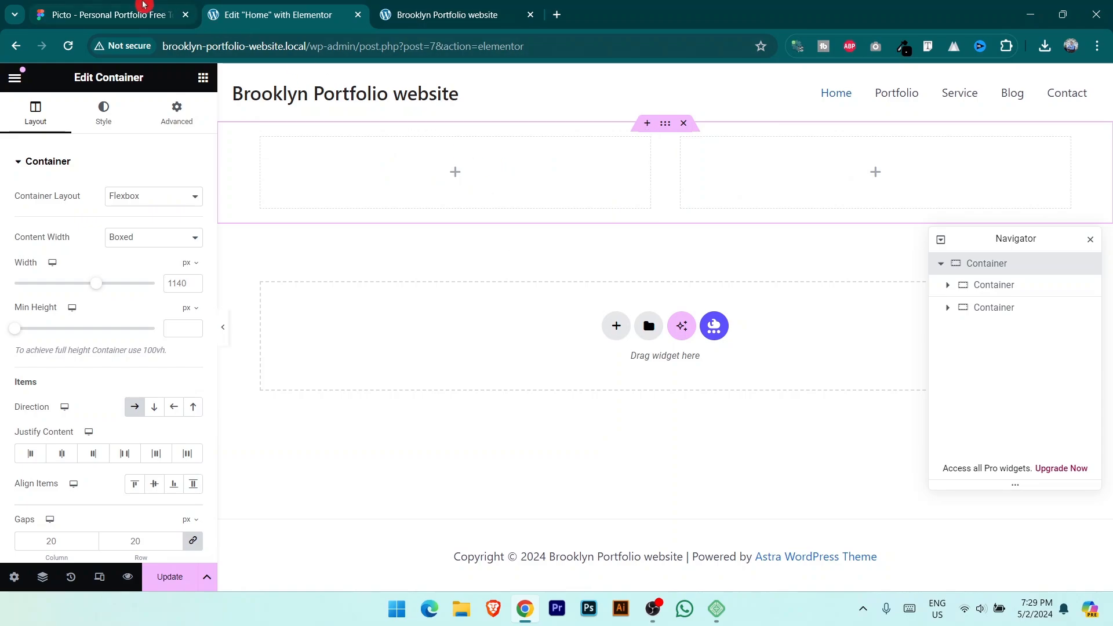
pyautogui.click(143, 6)
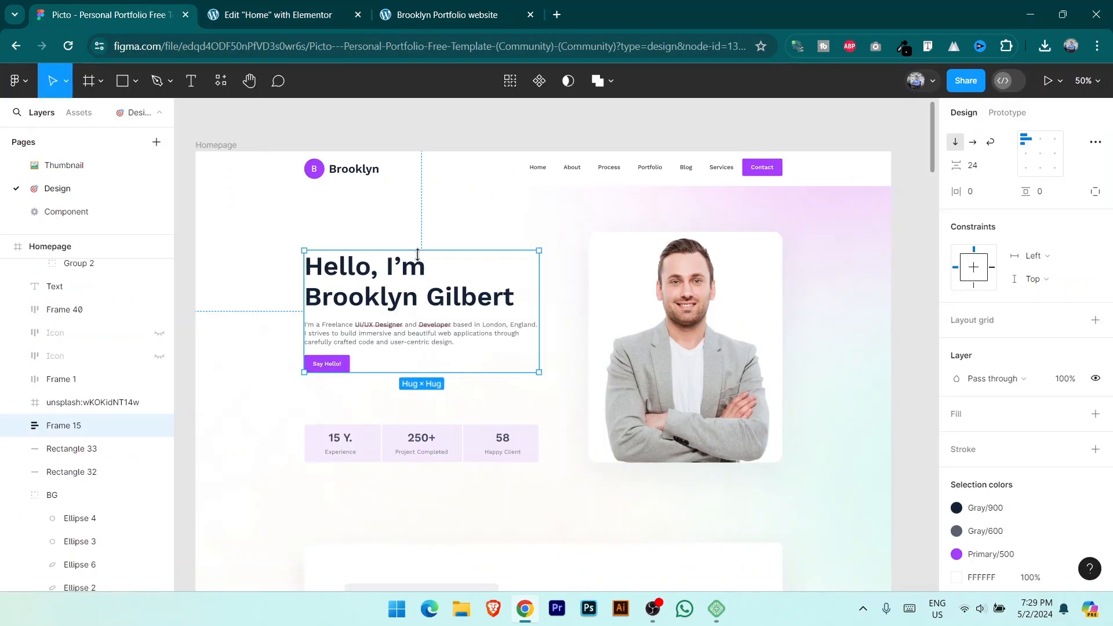
# Step: Copy the hero greeting heading text from the Figma design
pyautogui.doubleClick(407, 298)
pyautogui.doubleClick(407, 297)
pyautogui.doubleClick(406, 296)
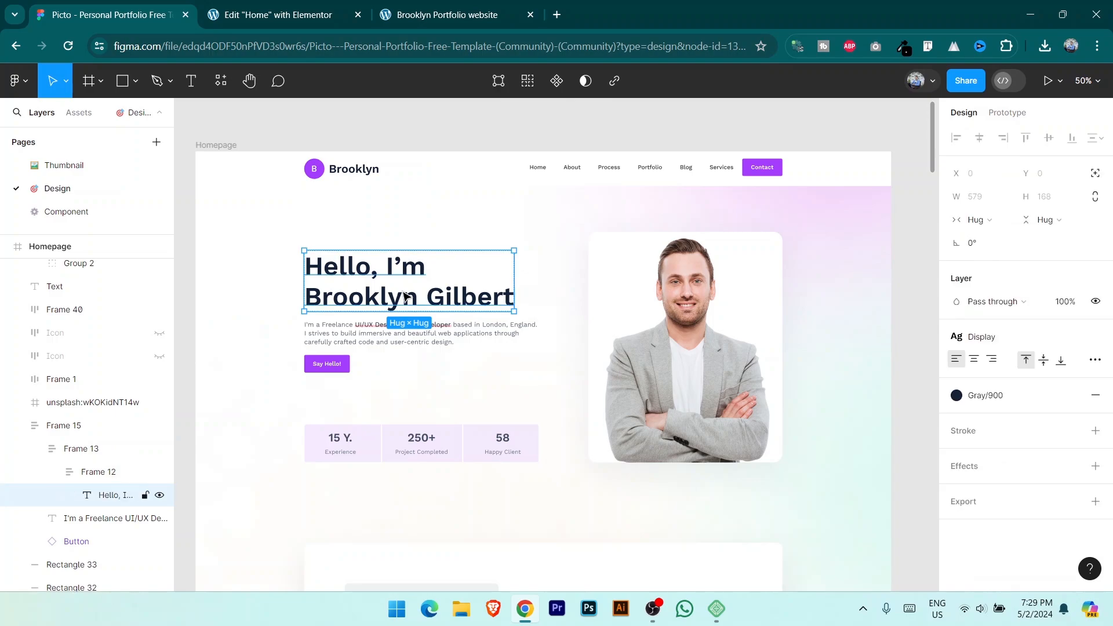
pyautogui.doubleClick(410, 302)
pyautogui.hotkey('ctrl', 'c')
pyautogui.click(270, 14)
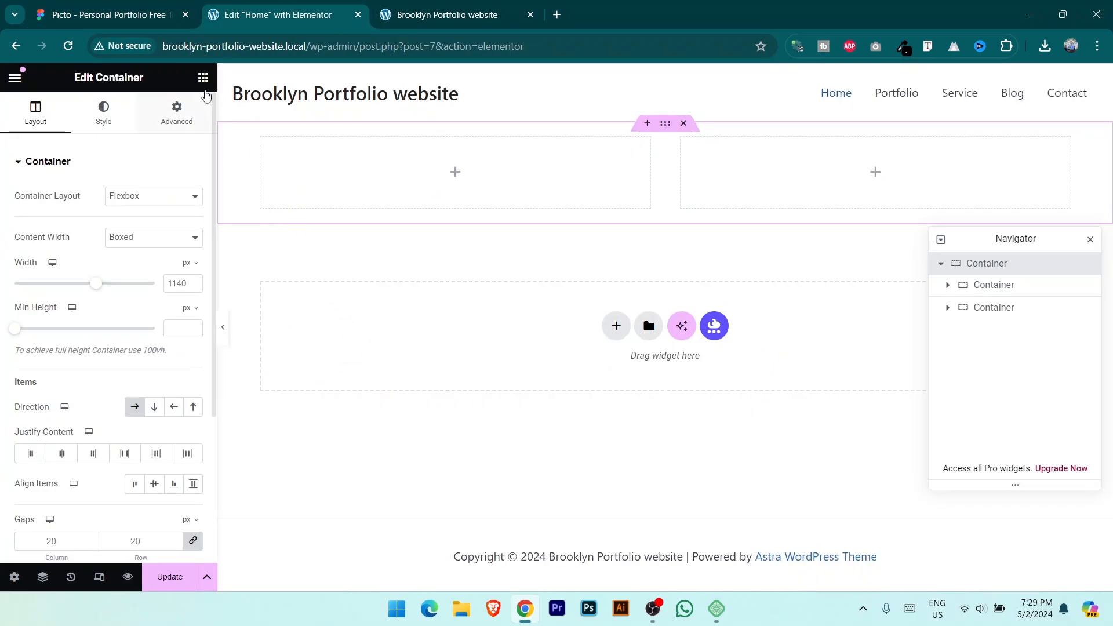
# Step: Add a Heading widget to the left inner container and paste in the greeting text
pyautogui.click(203, 81)
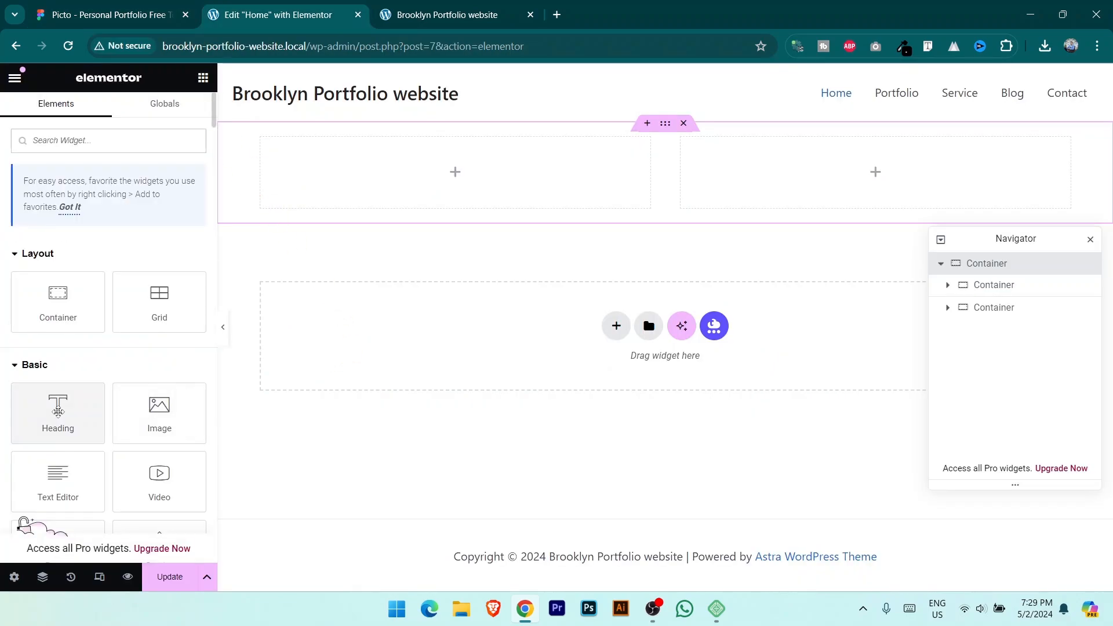
pyautogui.moveTo(58, 412); pyautogui.dragTo(402, 164)
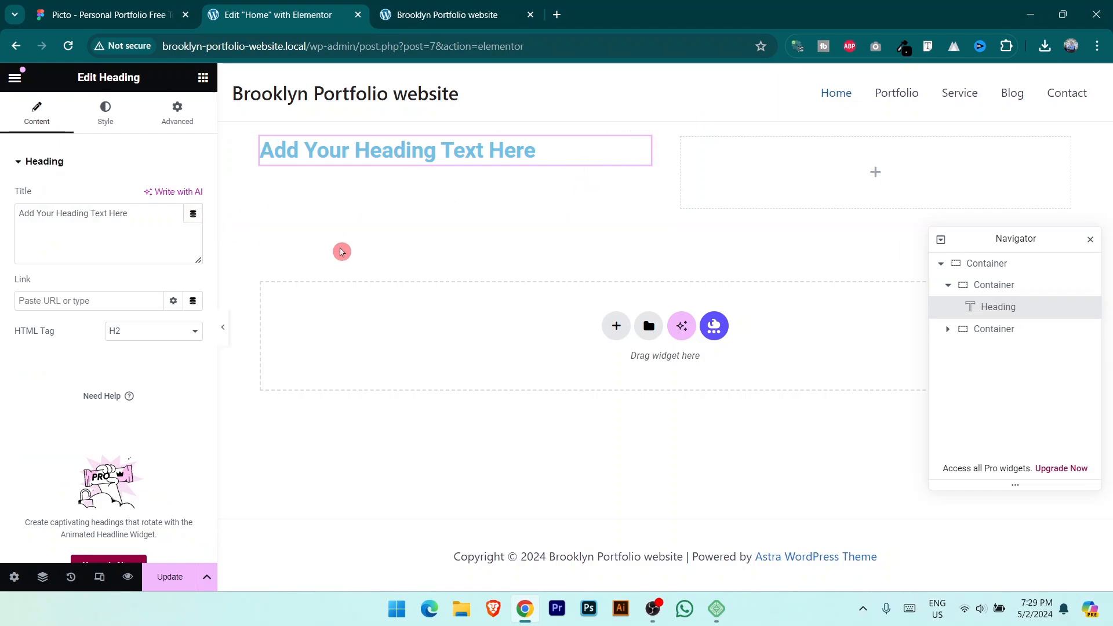
pyautogui.moveTo(163, 215); pyautogui.dragTo(2, 220)
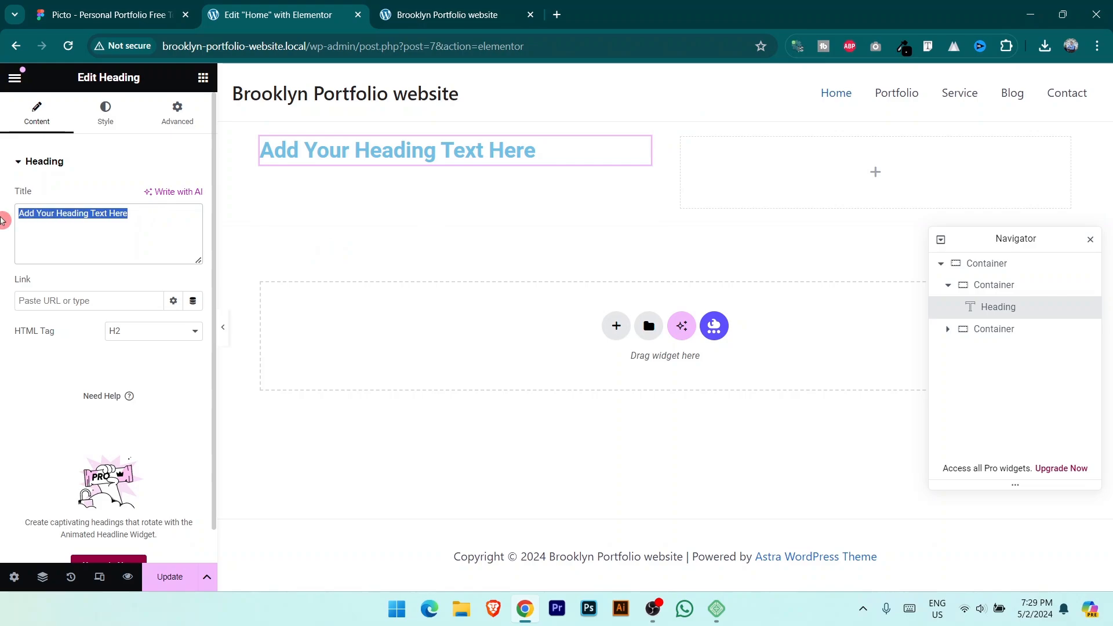
pyautogui.press('BackSpace')
pyautogui.hotkey('ctrl', 'v')
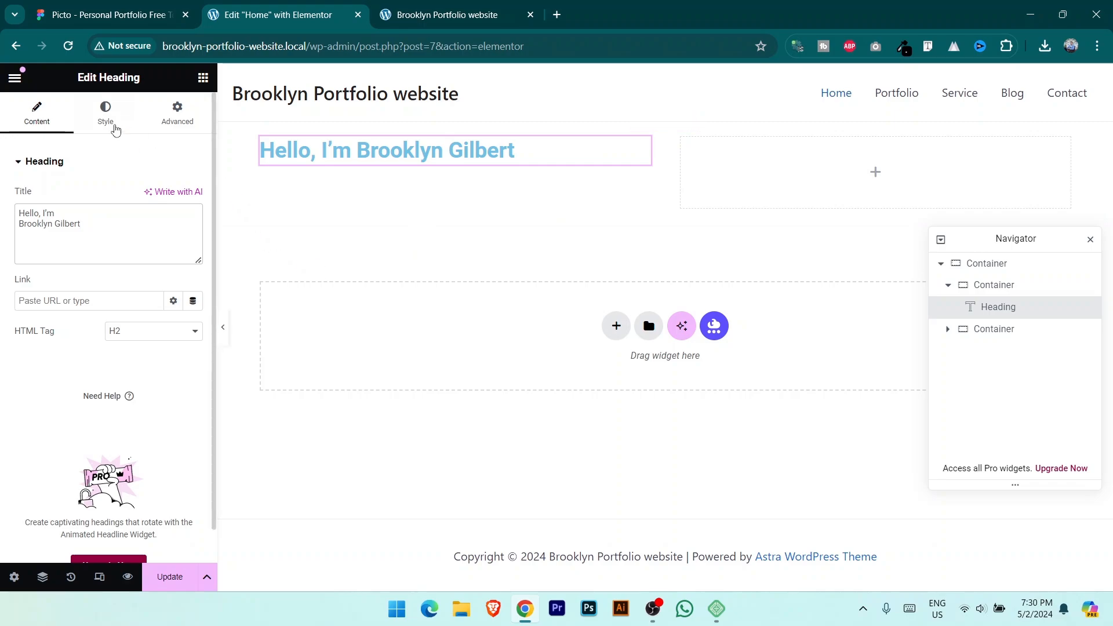
# Step: Left-align the heading and make its text colour black
pyautogui.click(113, 120)
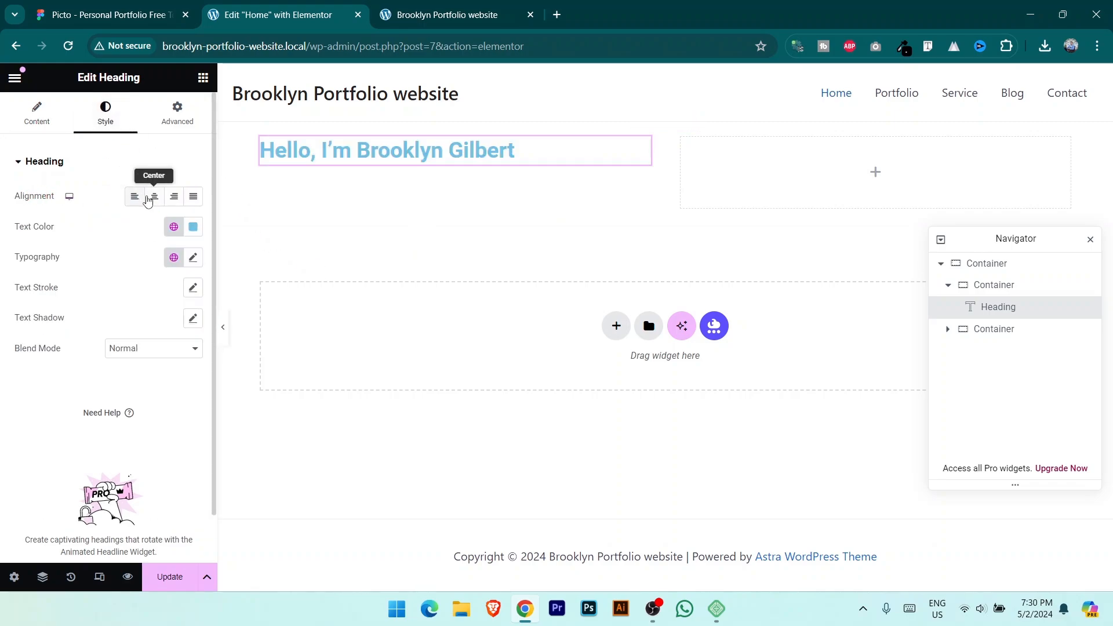
pyautogui.click(134, 200)
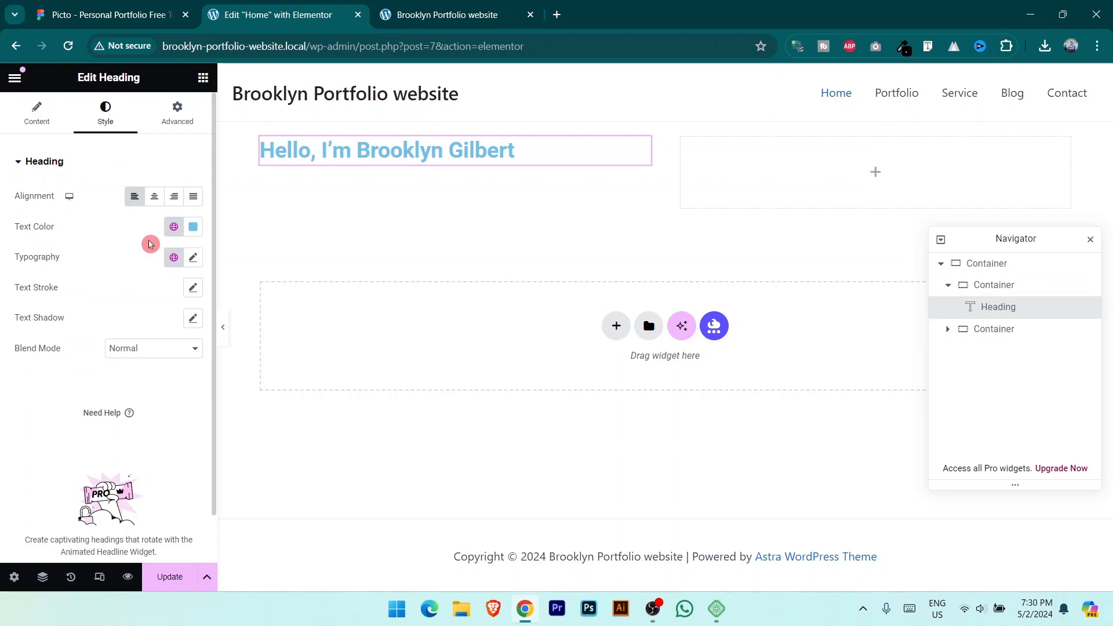
pyautogui.click(108, 15)
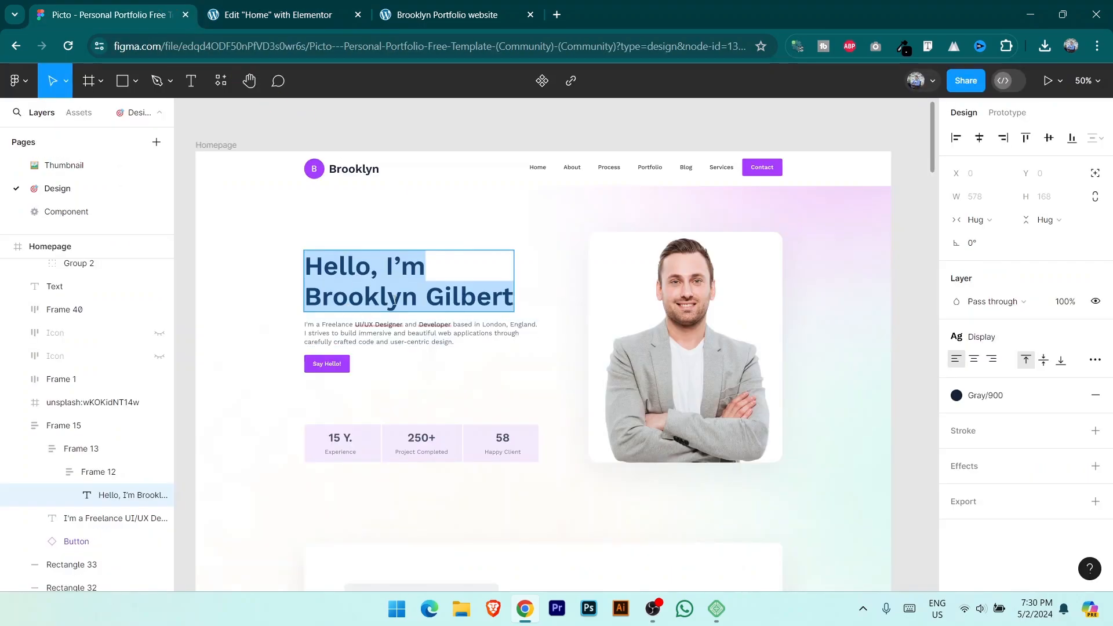
pyautogui.click(389, 294)
pyautogui.click(314, 7)
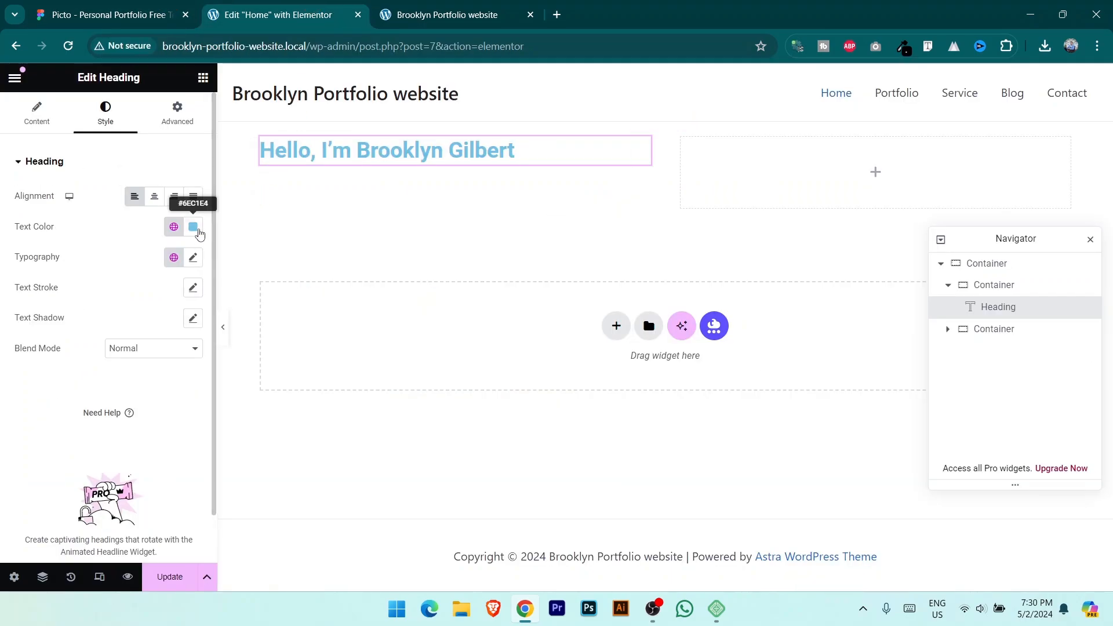
pyautogui.click(193, 227)
pyautogui.moveTo(168, 342); pyautogui.dragTo(97, 419)
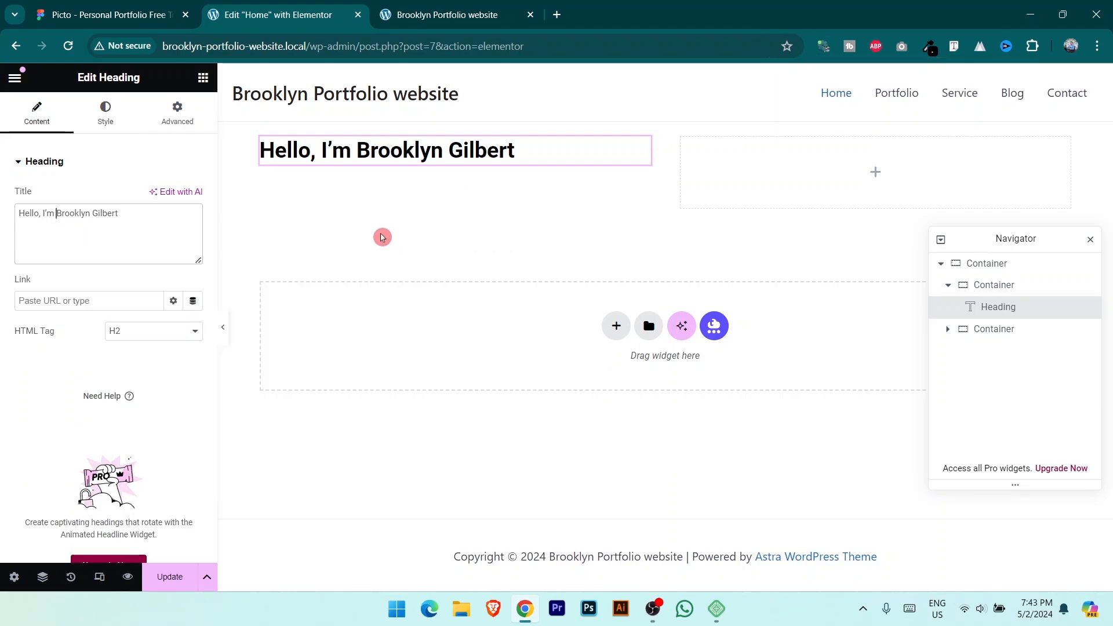
# Step: Insert a <br> line break after 'Hello, I'm' in the heading title
pyautogui.click(145, 14)
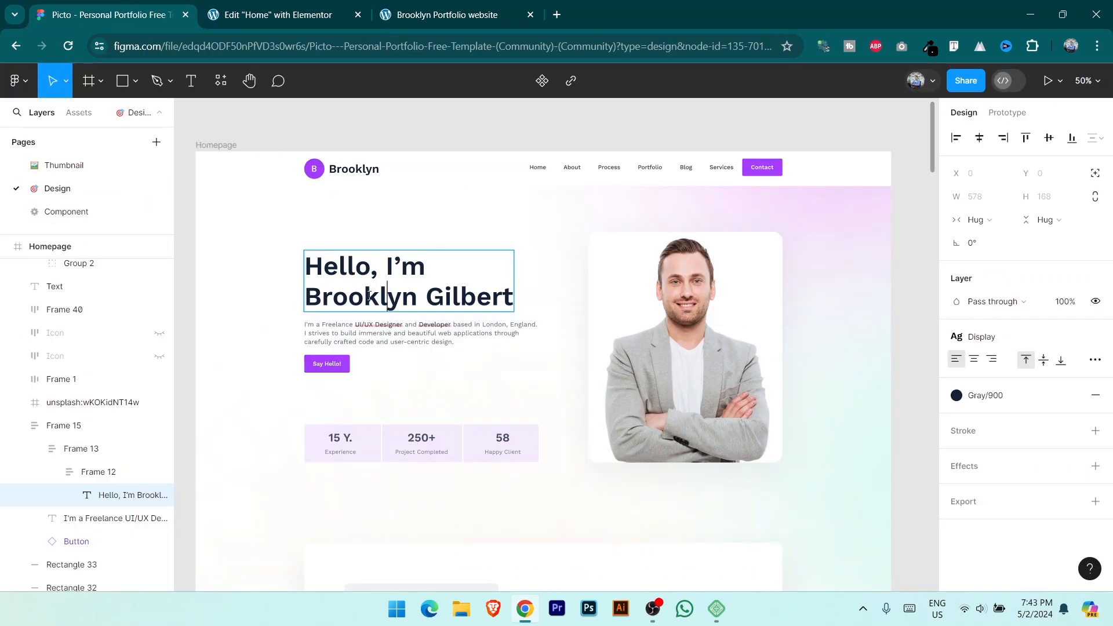
pyautogui.click(284, 14)
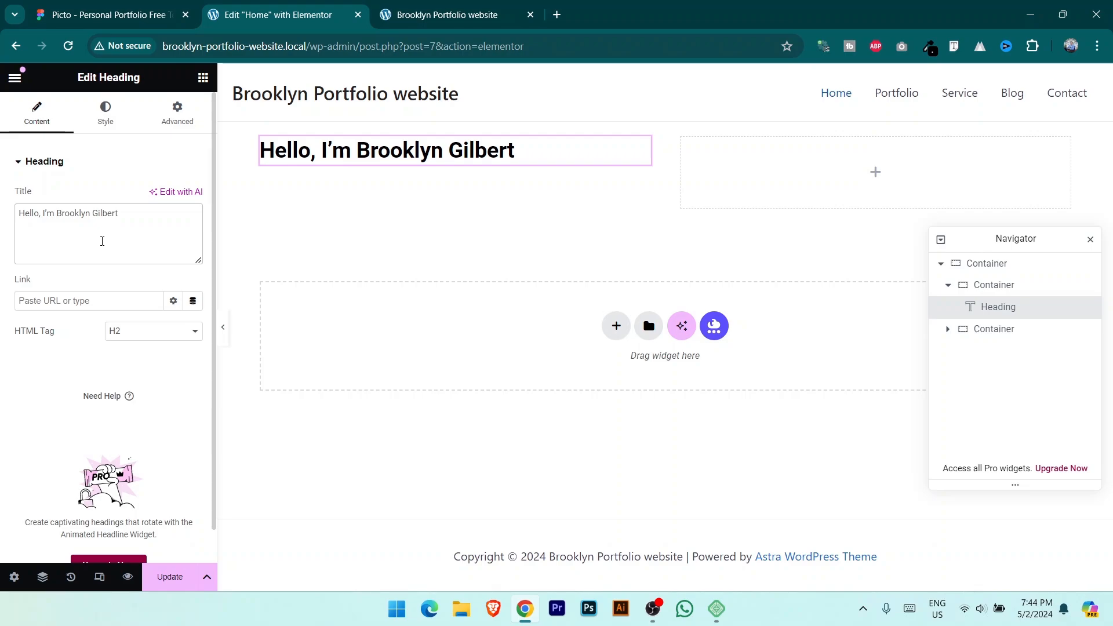
pyautogui.write('<')
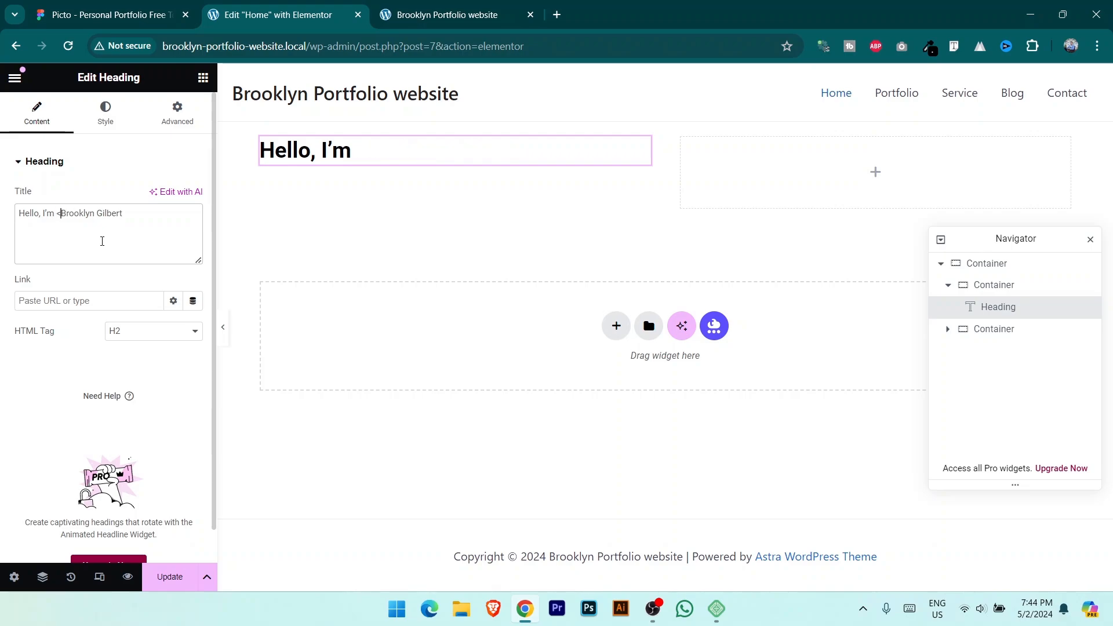
pyautogui.write('>')
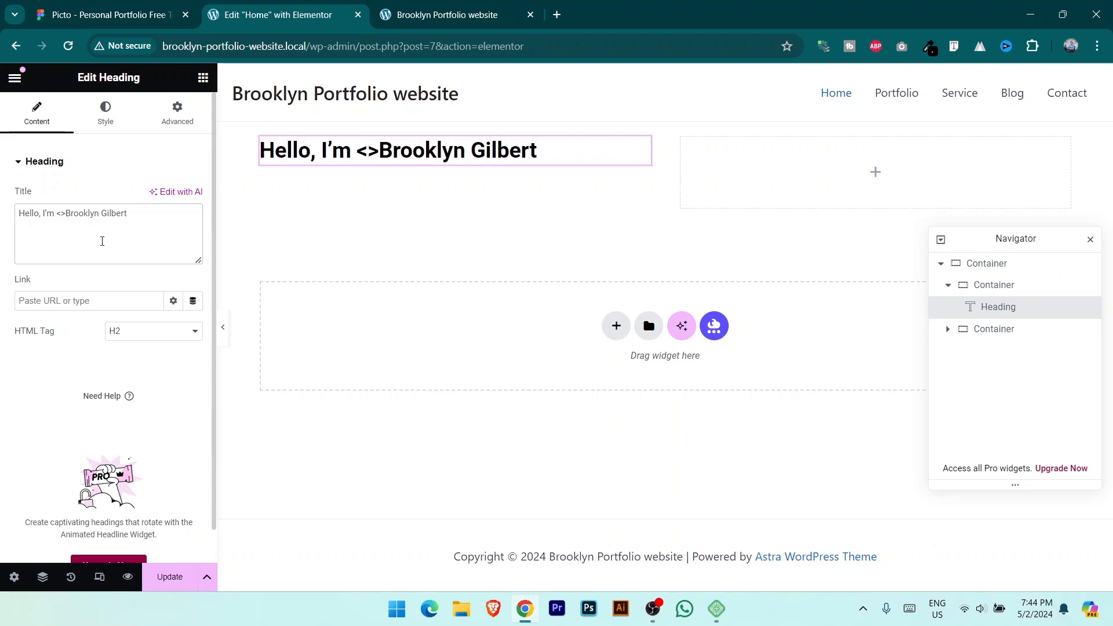
pyautogui.press('Left')
pyautogui.write('br>')
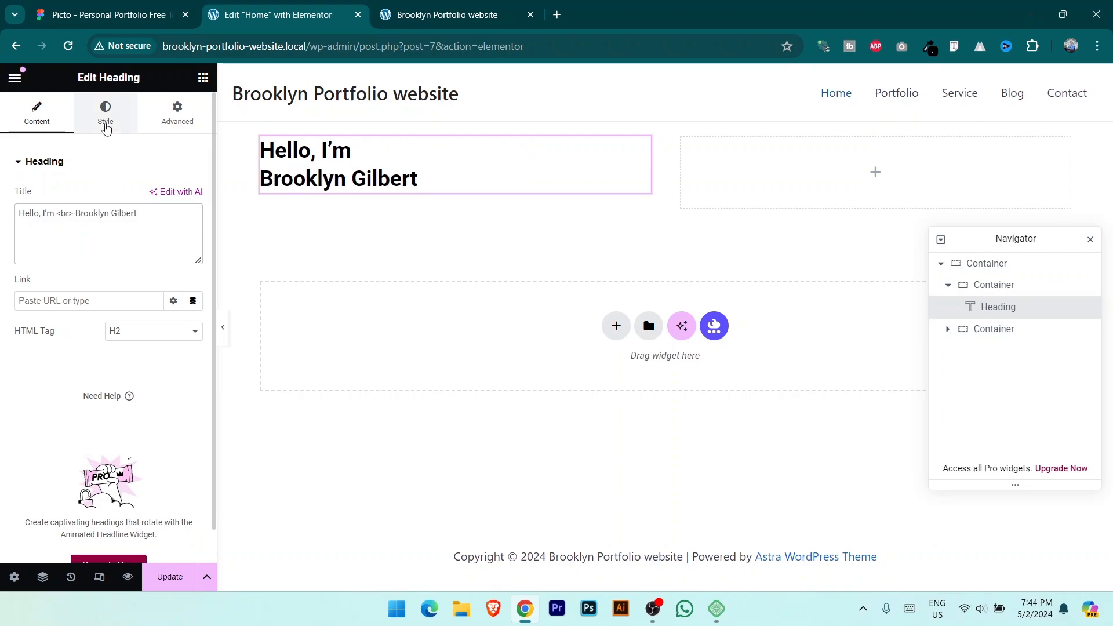
# Step: Set the heading typography to Inter, 800 Extra Bold, 50 px, and save the page
pyautogui.click(104, 127)
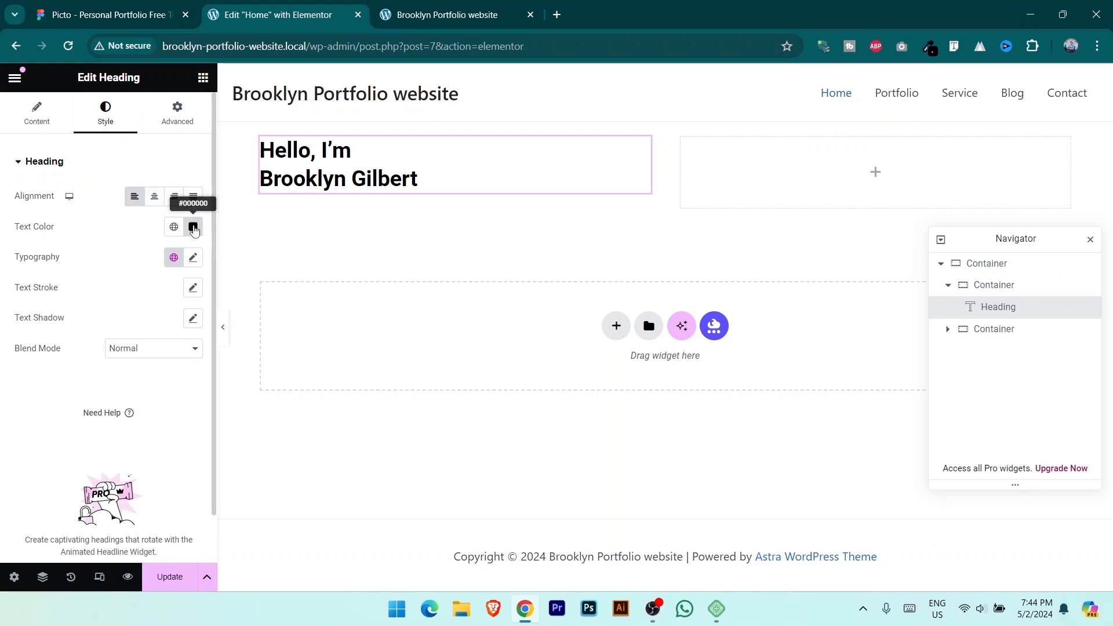
pyautogui.click(193, 257)
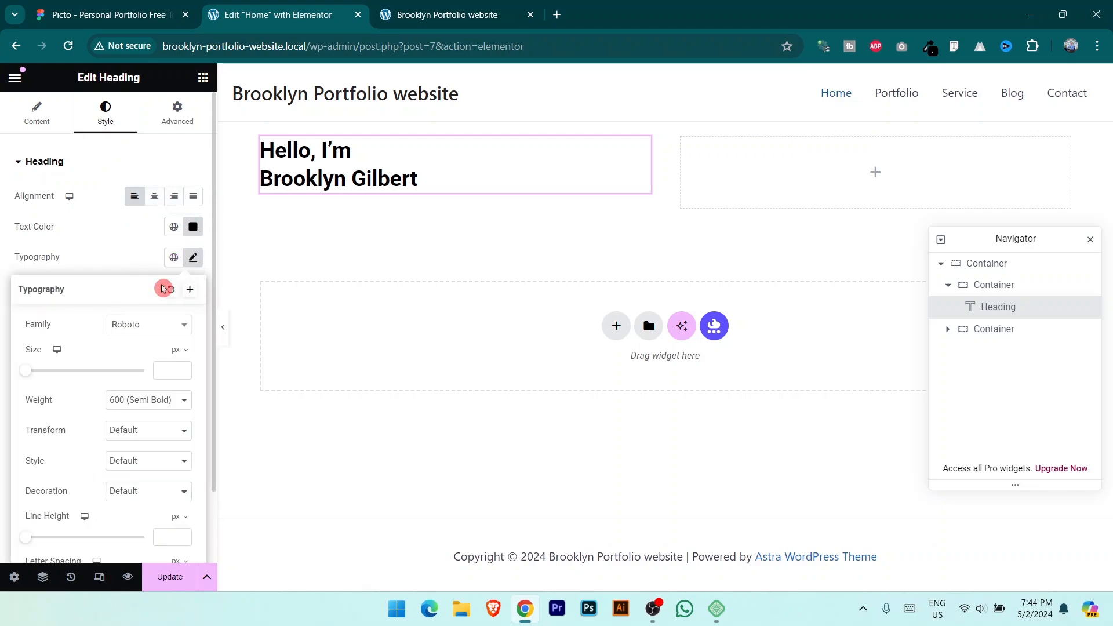
pyautogui.click(143, 12)
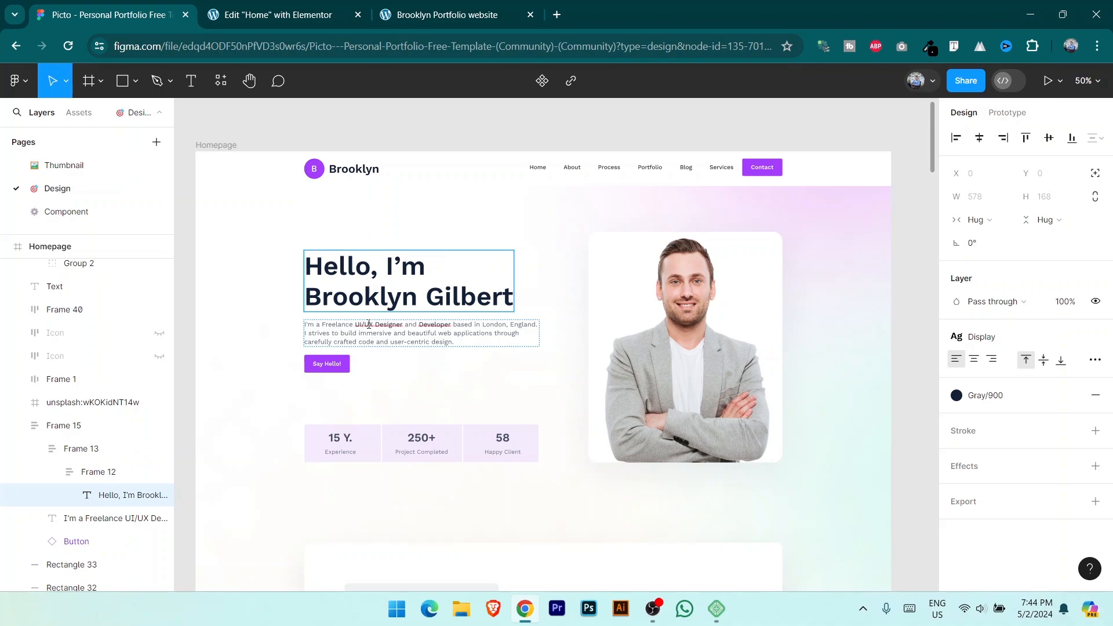
pyautogui.hotkey('ctrl', 'Tab')
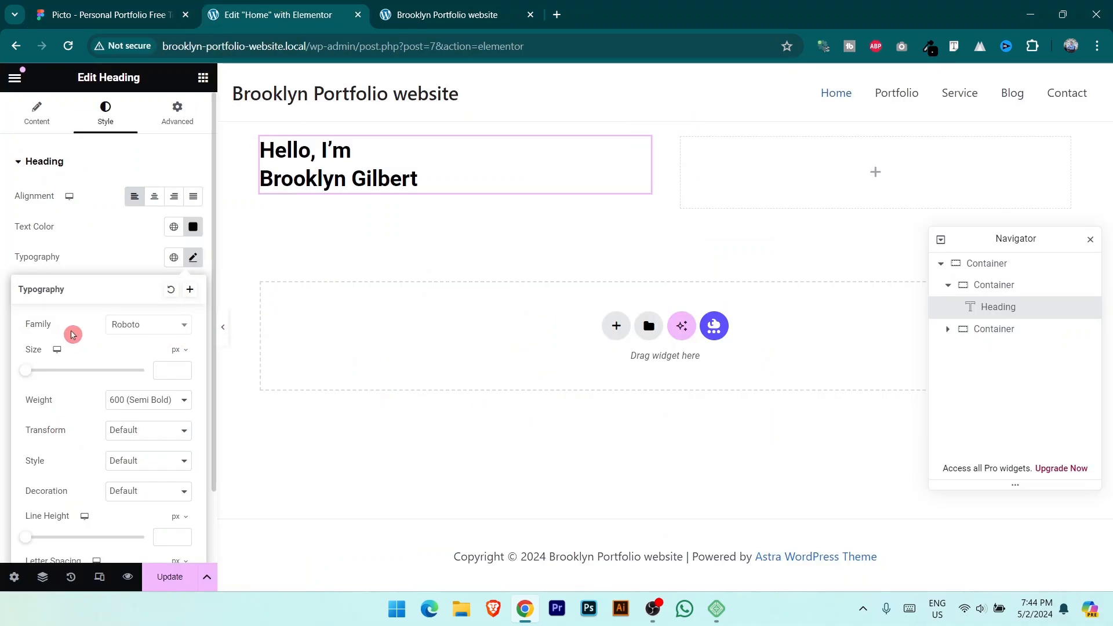
pyautogui.click(161, 339)
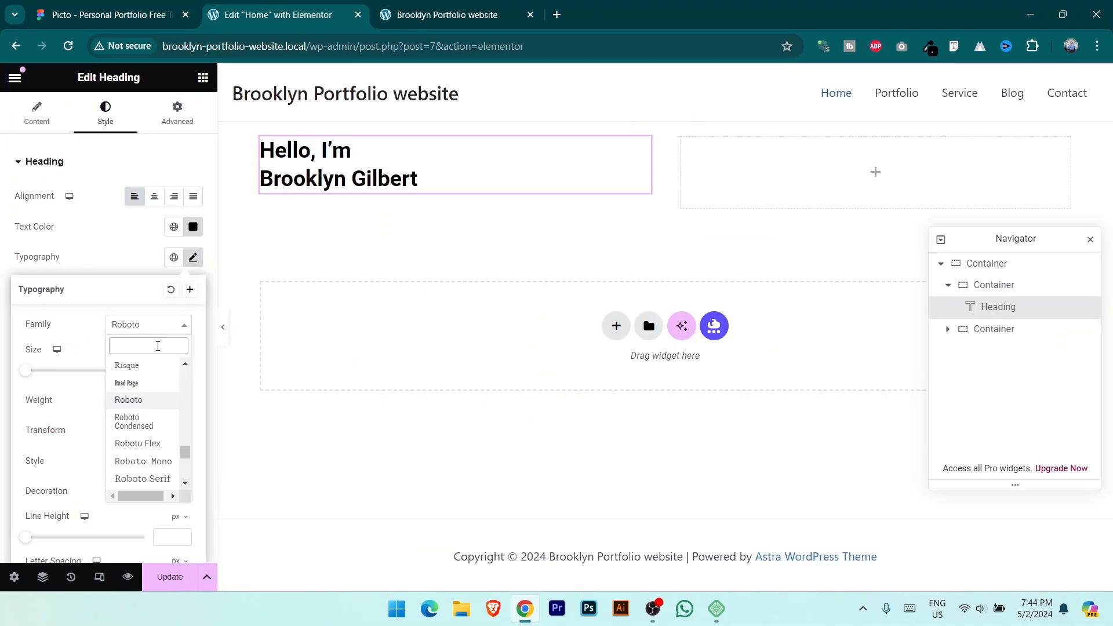
pyautogui.write('inter')
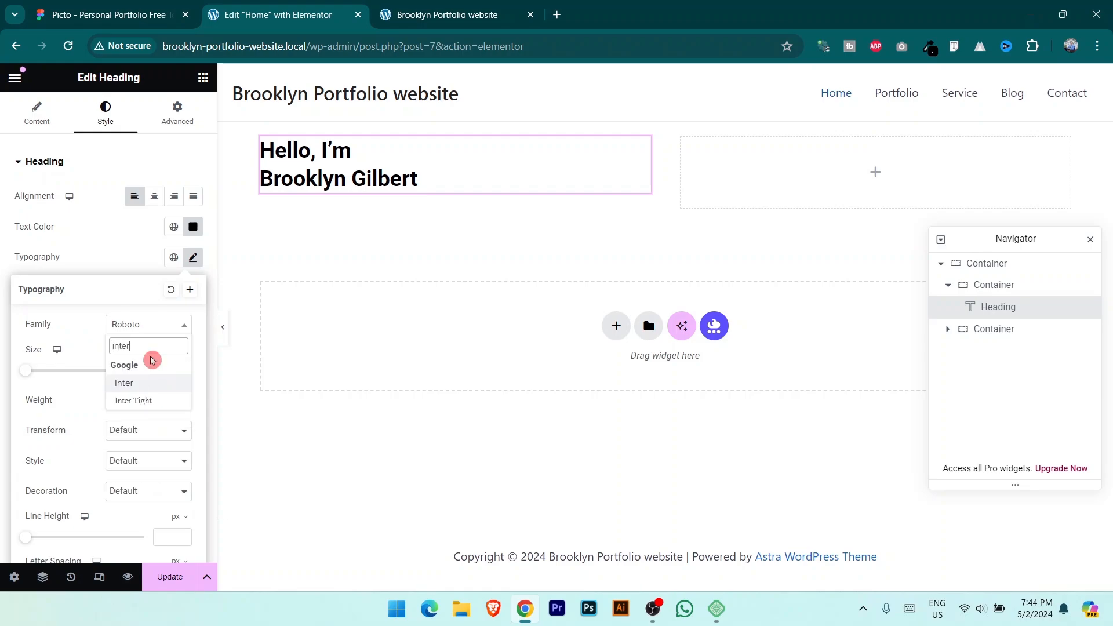
pyautogui.click(136, 383)
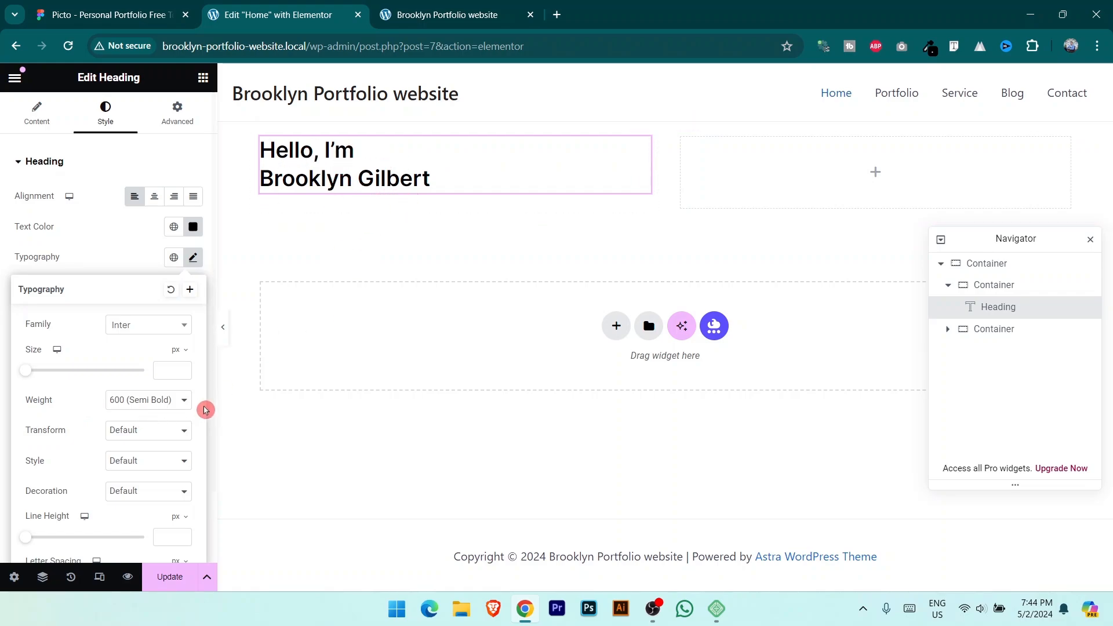
pyautogui.click(174, 400)
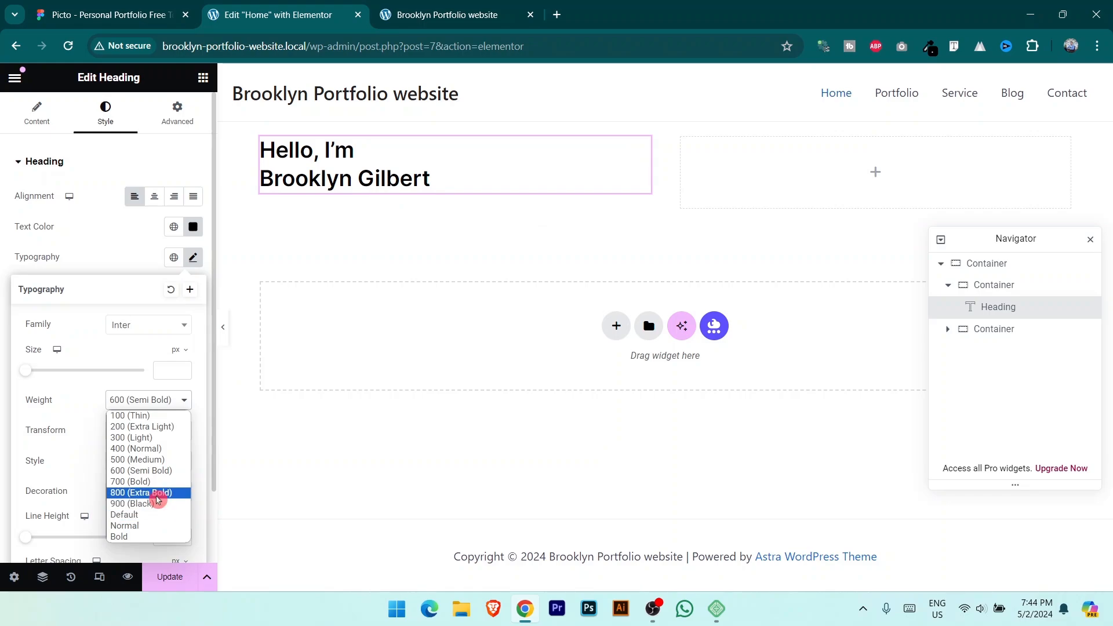
pyautogui.click(157, 493)
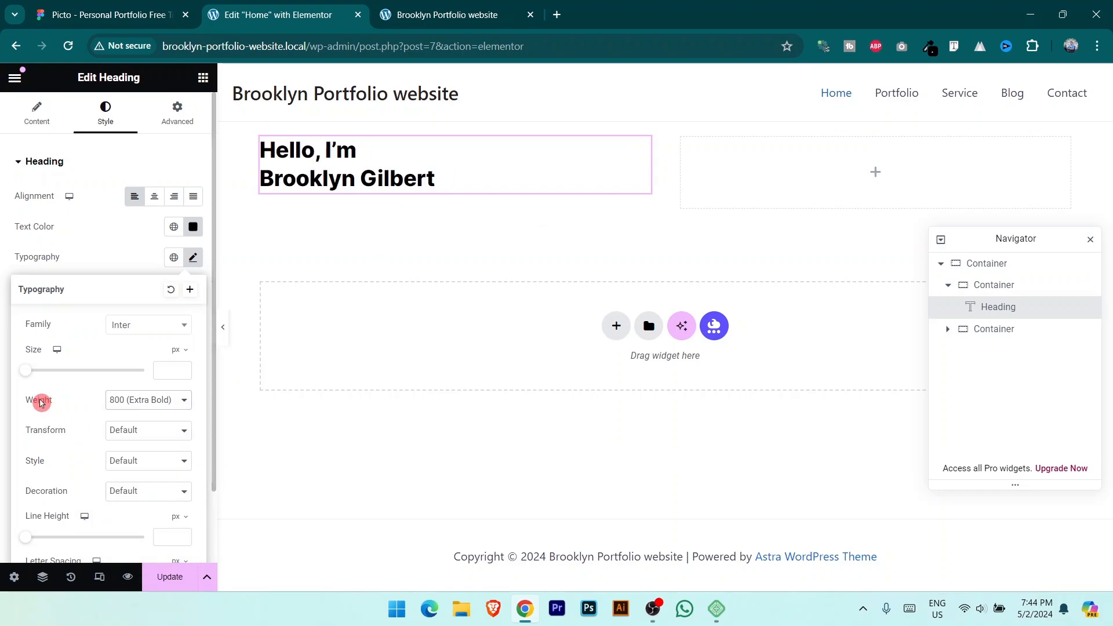
pyautogui.moveTo(25, 374); pyautogui.dragTo(27, 372)
pyautogui.moveTo(48, 371); pyautogui.dragTo(55, 370)
pyautogui.click(186, 374)
pyautogui.click(186, 374)
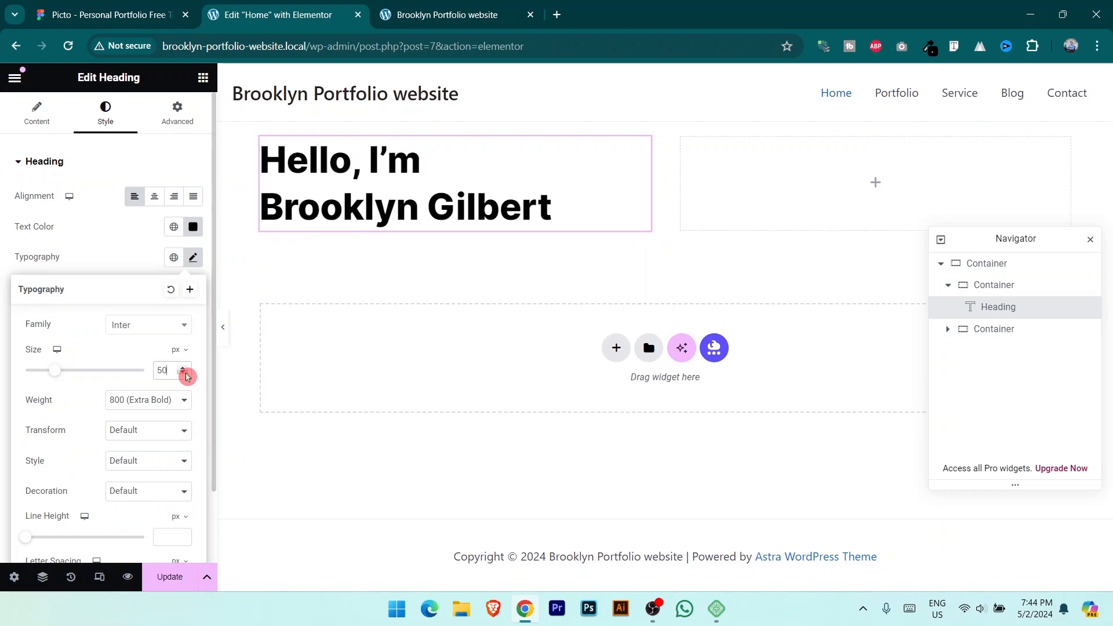
pyautogui.click(169, 579)
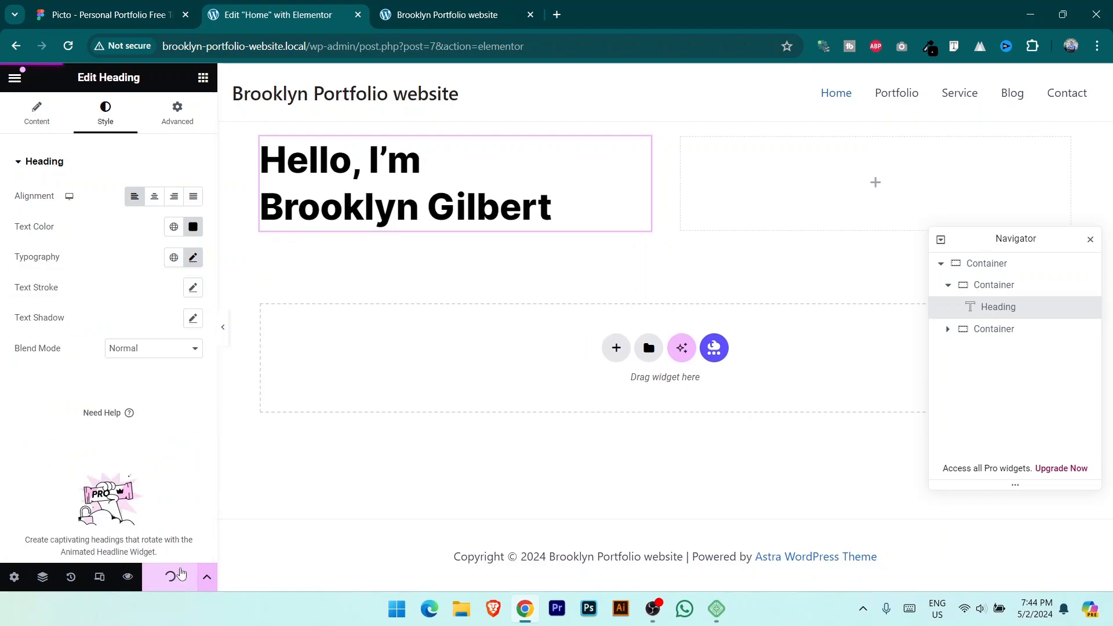
# Step: Copy the intro paragraph text from the Figma design
pyautogui.click(137, 12)
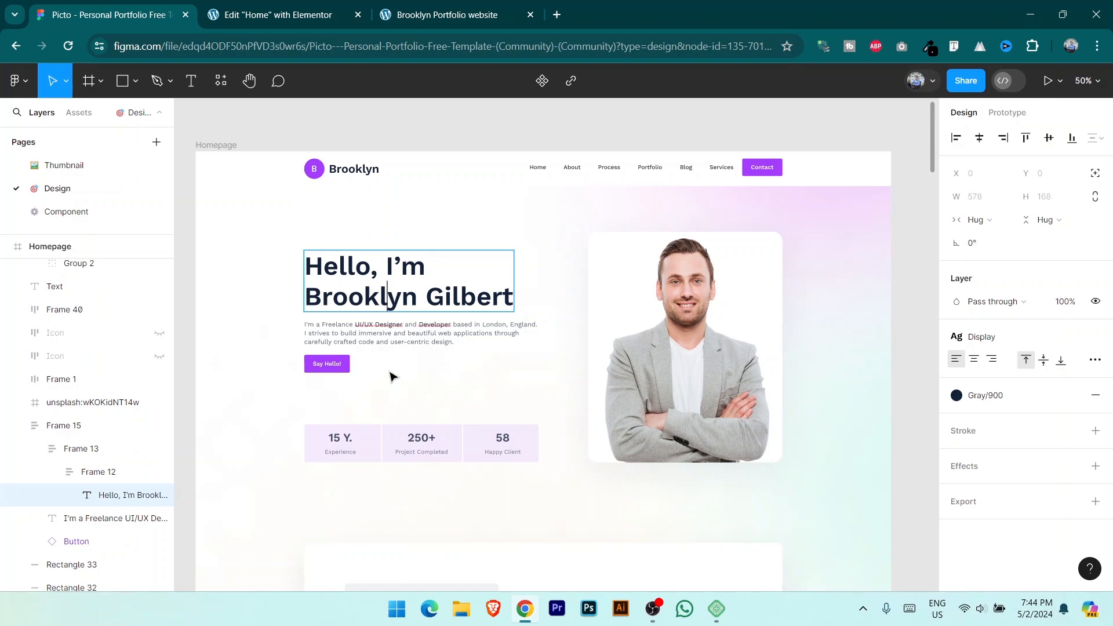
pyautogui.scroll(-1, 395, 357)
pyautogui.click(374, 320)
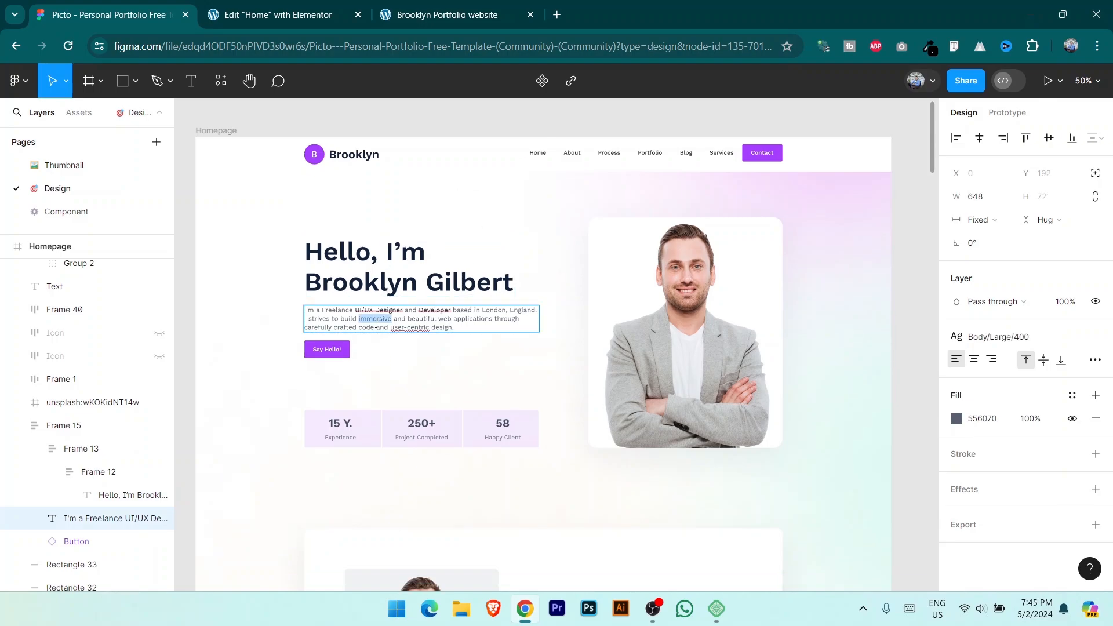
pyautogui.tripleClick(377, 325)
pyautogui.hotkey('ctrl', 'c')
pyautogui.click(318, 5)
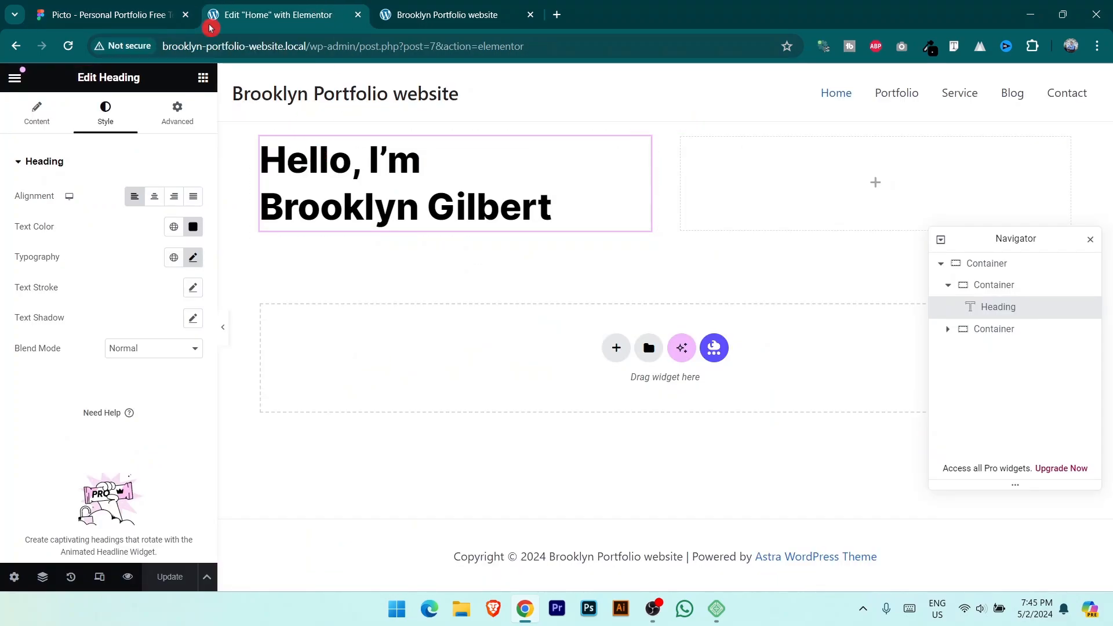
pyautogui.click(203, 81)
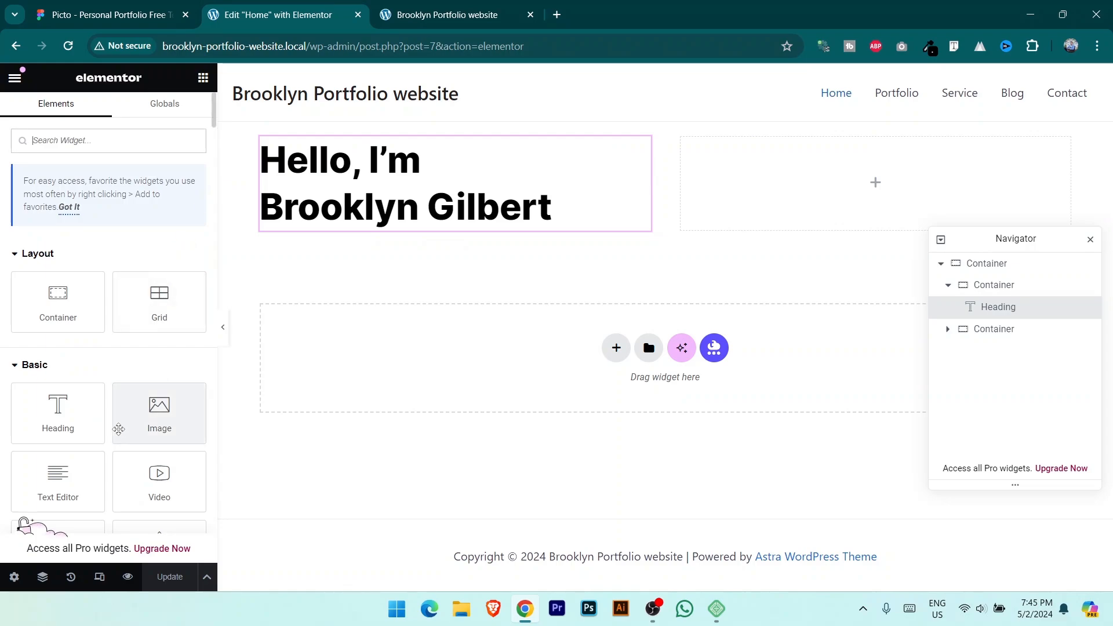
# Step: Add a text block below the heading and paste in the Figma intro paragraph
pyautogui.scroll(-1, 93, 426)
pyautogui.moveTo(62, 402); pyautogui.dragTo(410, 229)
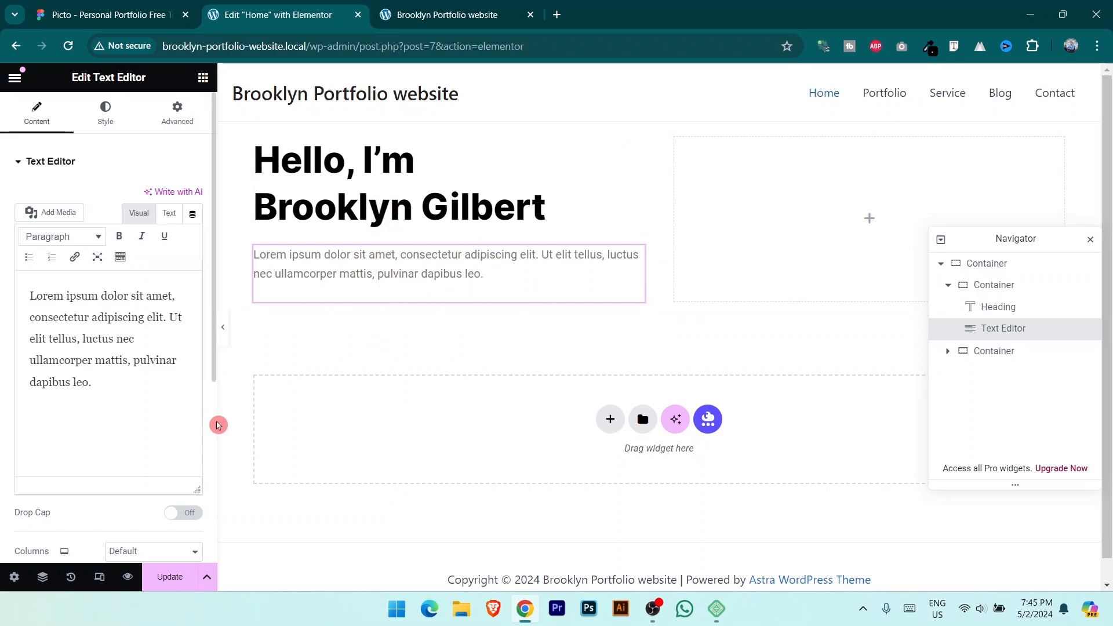
pyautogui.moveTo(118, 385); pyautogui.dragTo(7, 300)
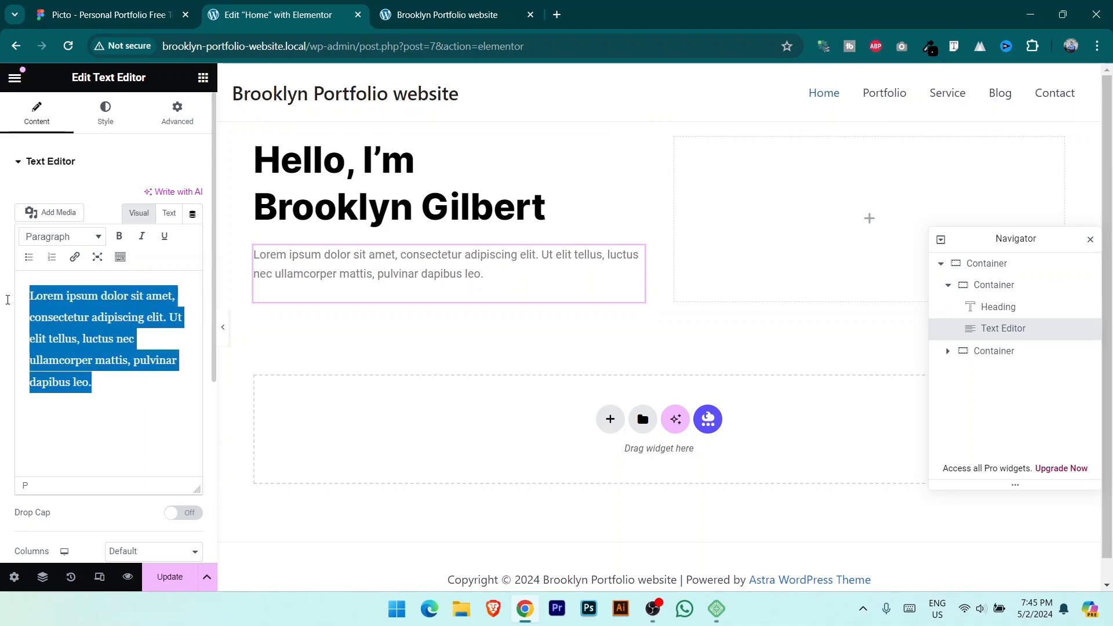
pyautogui.hotkey('ctrl', 'v')
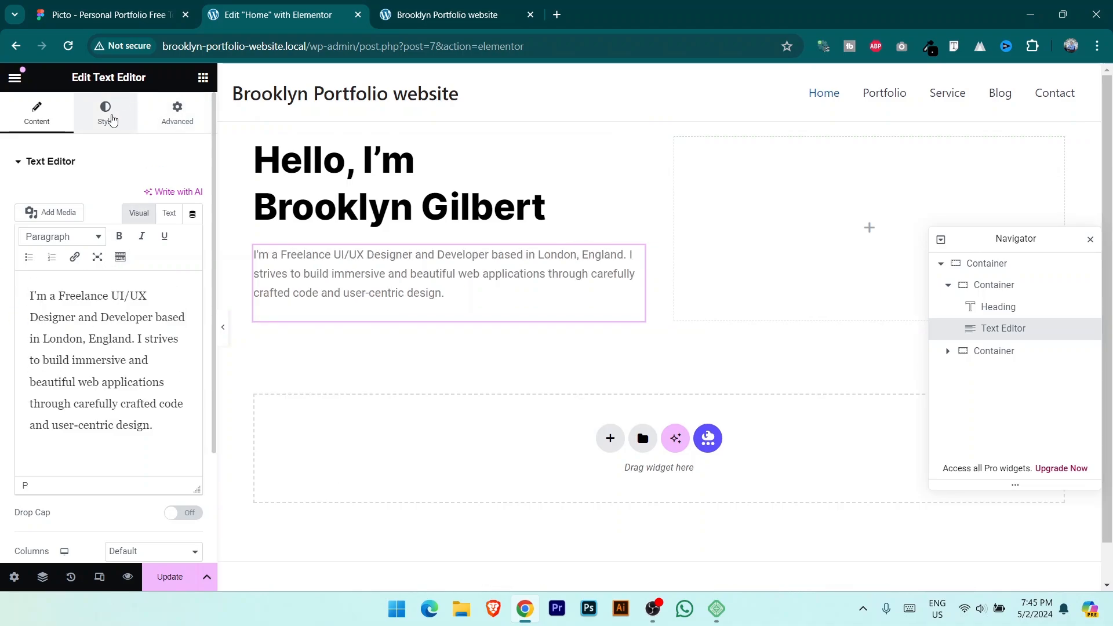
# Step: Left-align the paragraph and make its text colour black
pyautogui.click(111, 120)
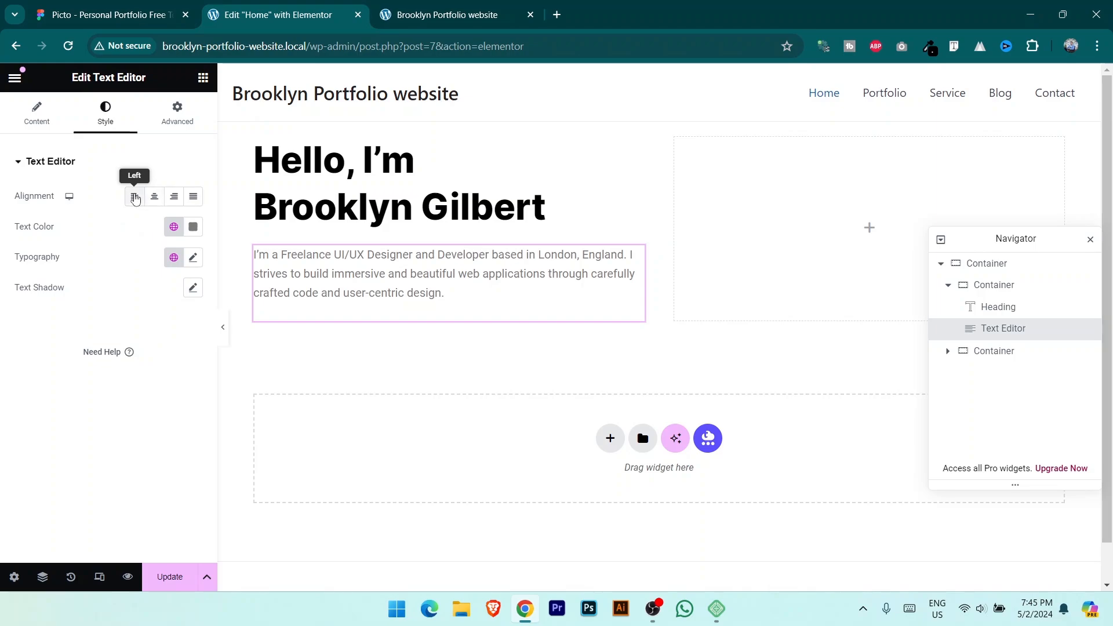
pyautogui.click(135, 197)
pyautogui.click(193, 227)
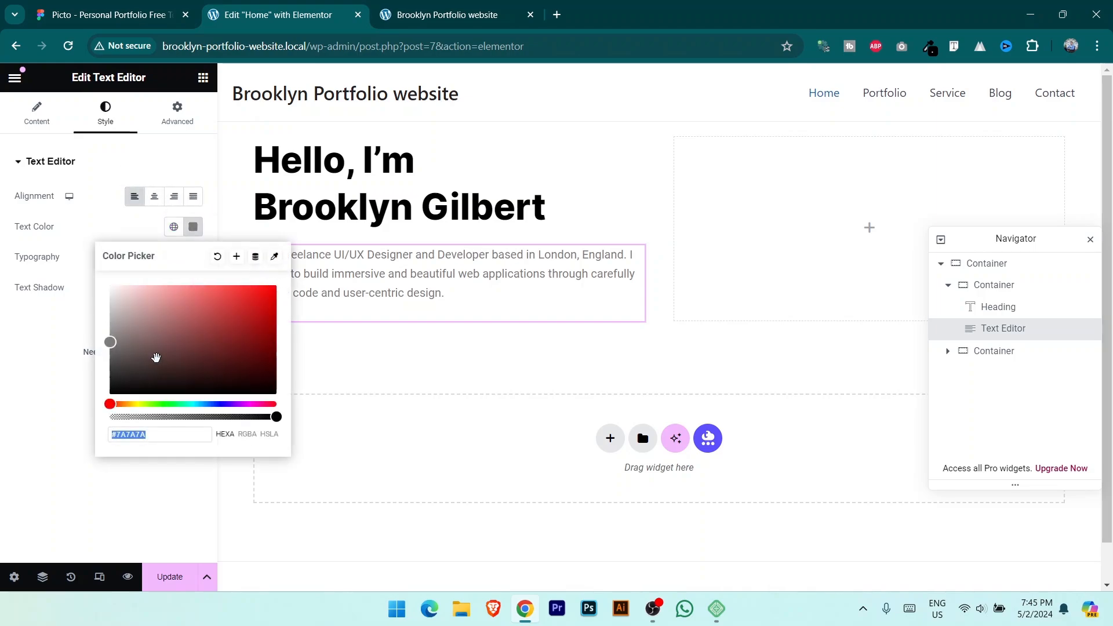
pyautogui.click(78, 453)
pyautogui.click(183, 257)
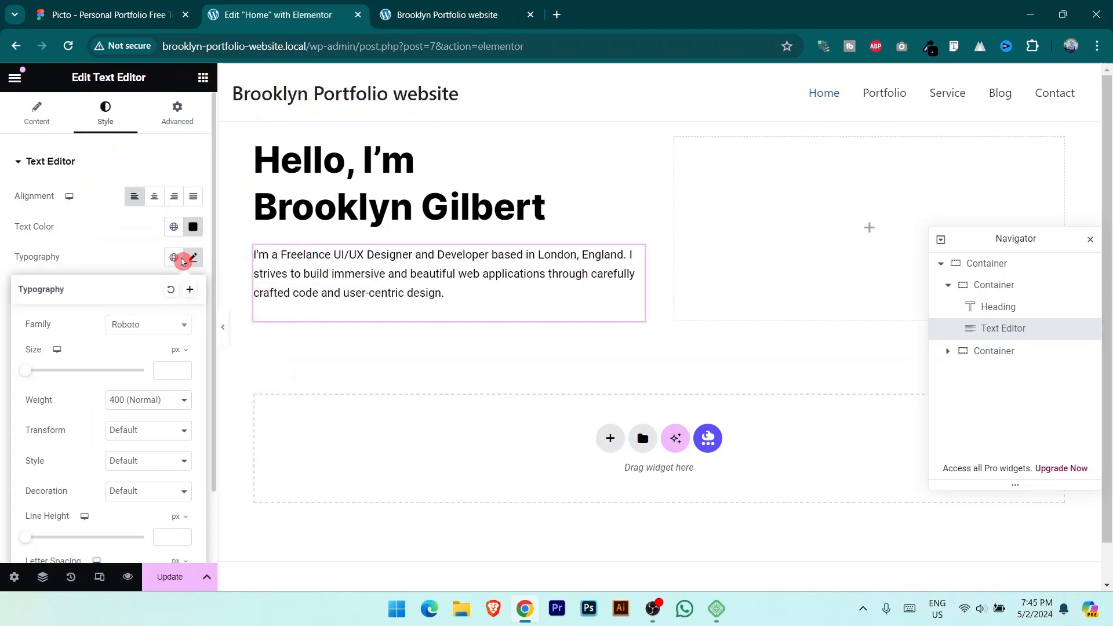
pyautogui.click(145, 6)
pyautogui.click(273, 14)
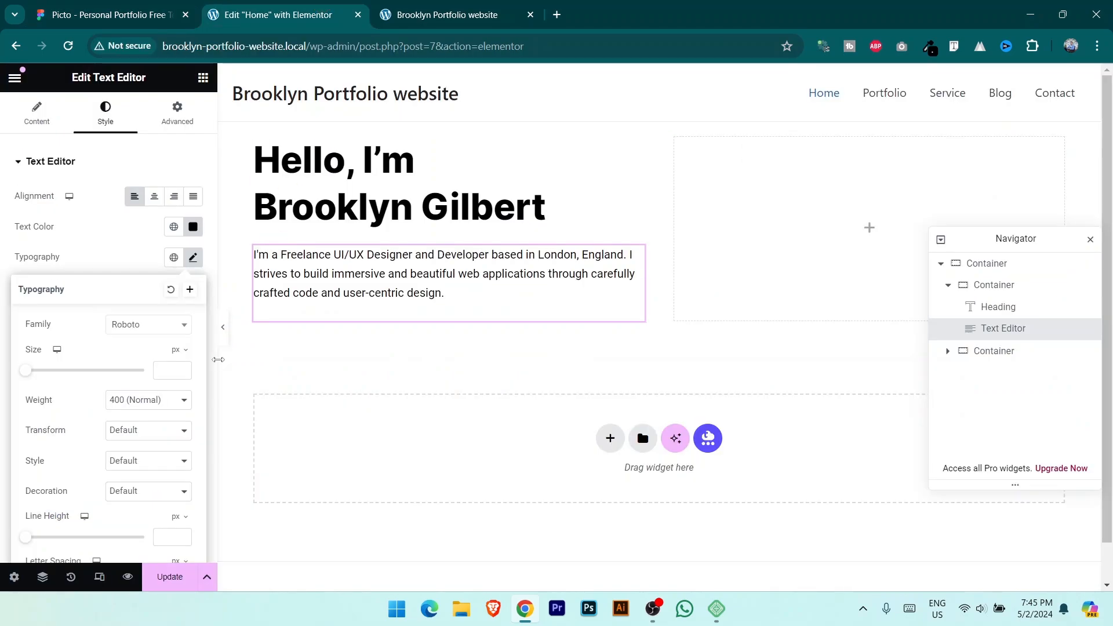
# Step: Set the paragraph font to Inter at 15 px and save the page
pyautogui.click(162, 330)
pyautogui.write('inter')
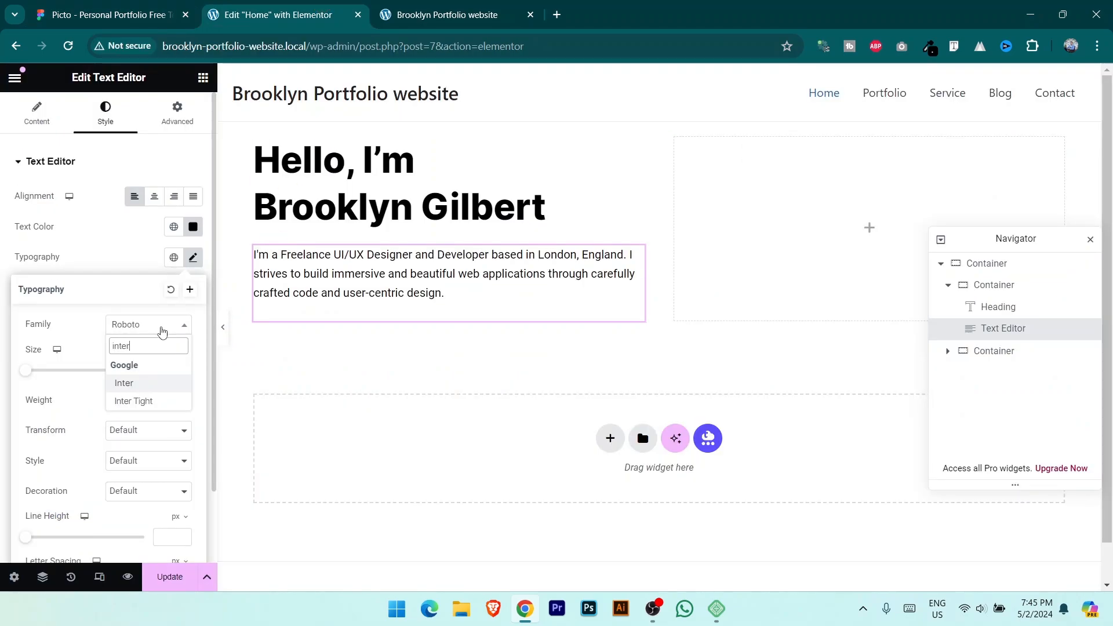
pyautogui.click(161, 390)
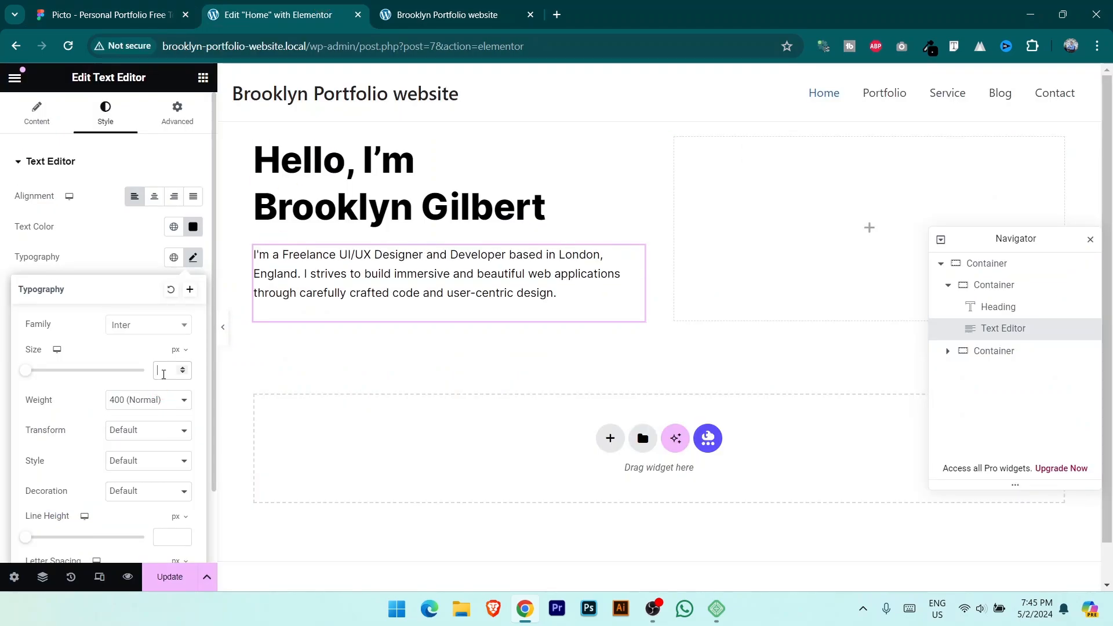
pyautogui.click(163, 374)
pyautogui.write('15')
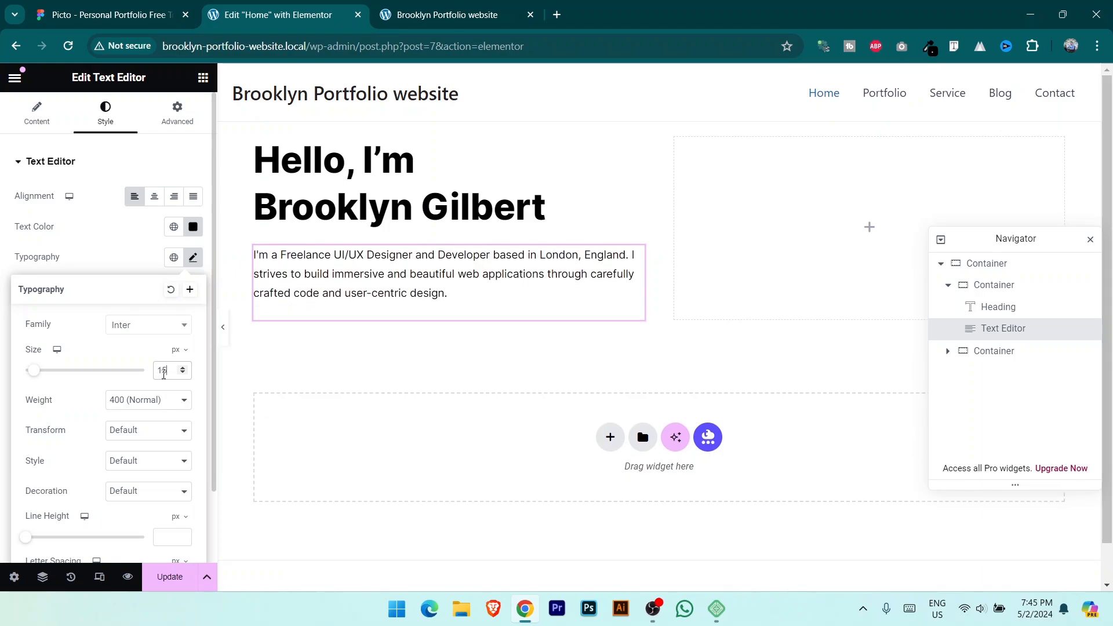
pyautogui.click(170, 577)
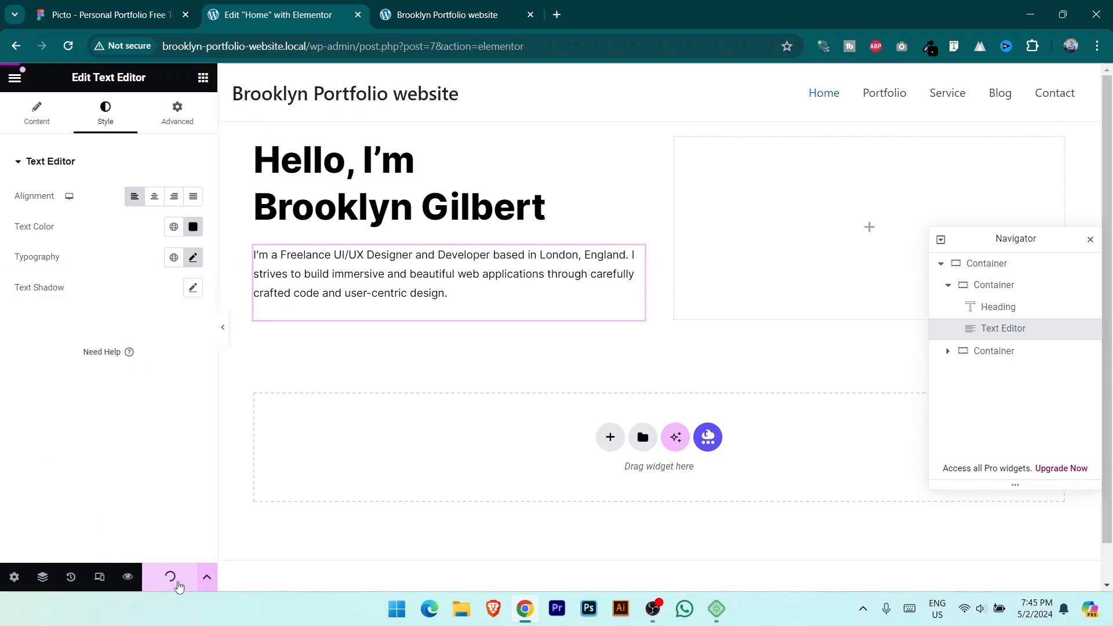
pyautogui.click(104, 14)
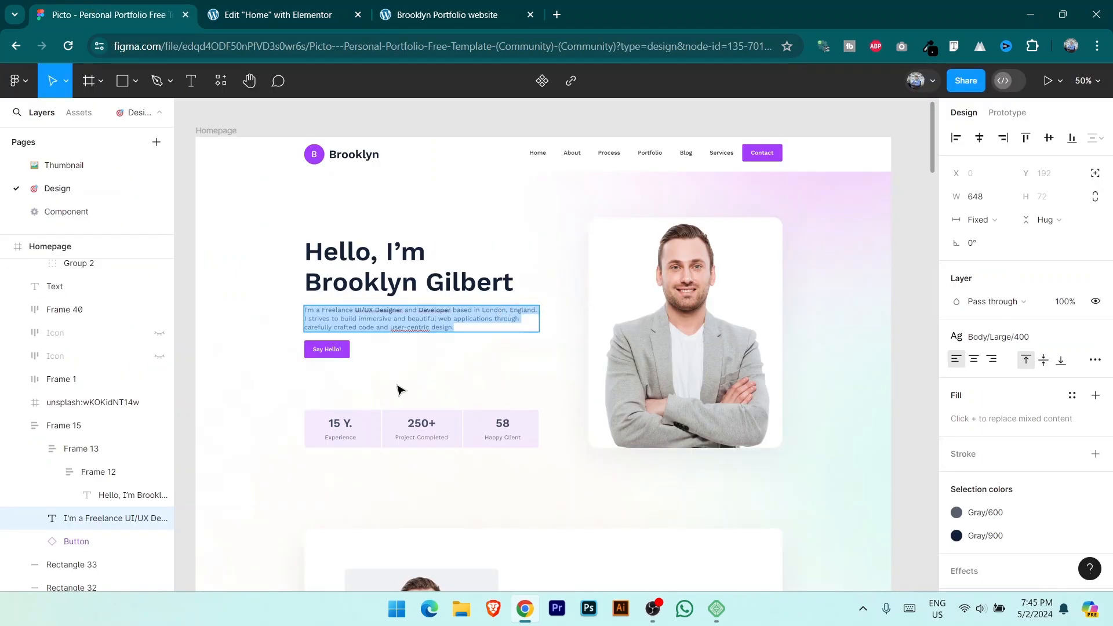
# Step: Zoom the Figma design to 100% and pan to frame the whole hero section
pyautogui.press('Escape')
pyautogui.hotkey('shift', '0')
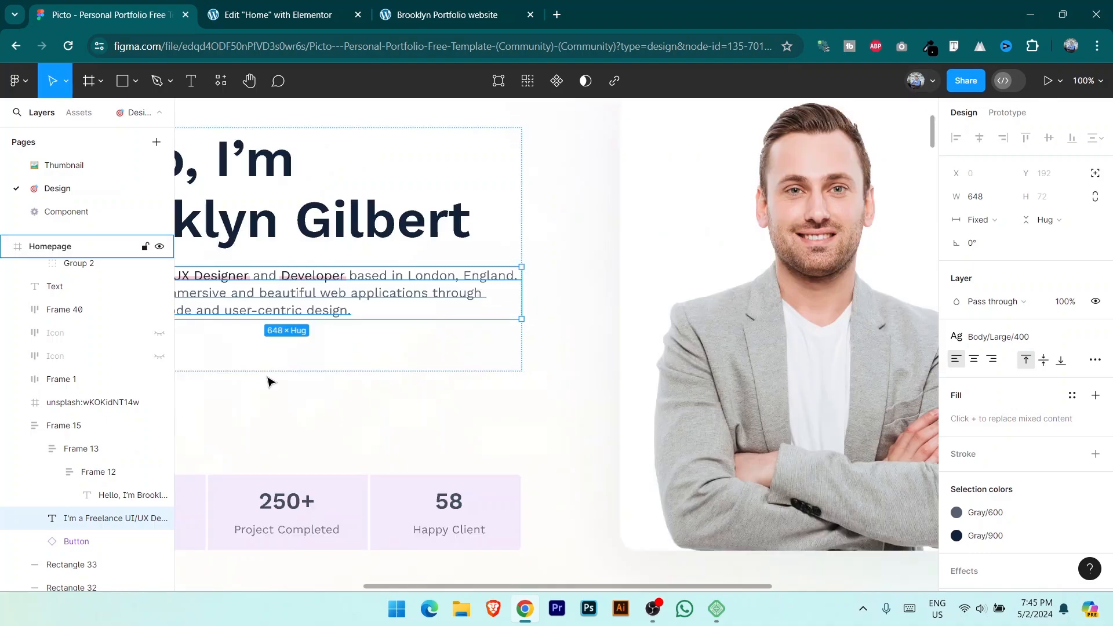
pyautogui.click(281, 417)
pyautogui.moveTo(281, 417); pyautogui.dragTo(516, 359)
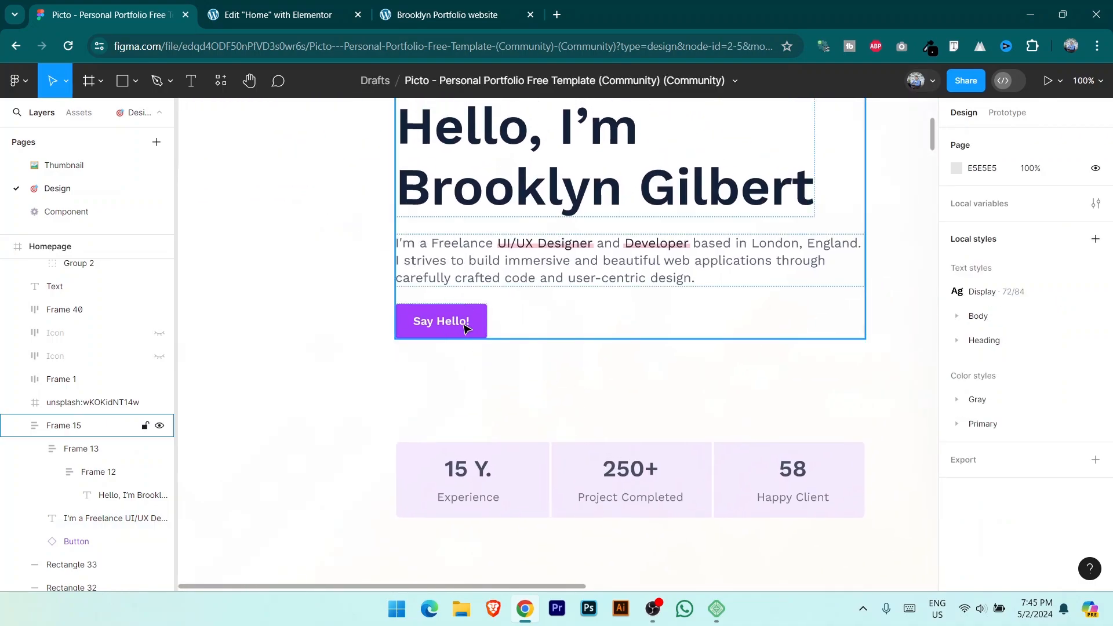
# Step: Add a Button widget below the intro paragraph with the text 'Say Hello!'
pyautogui.click(317, 12)
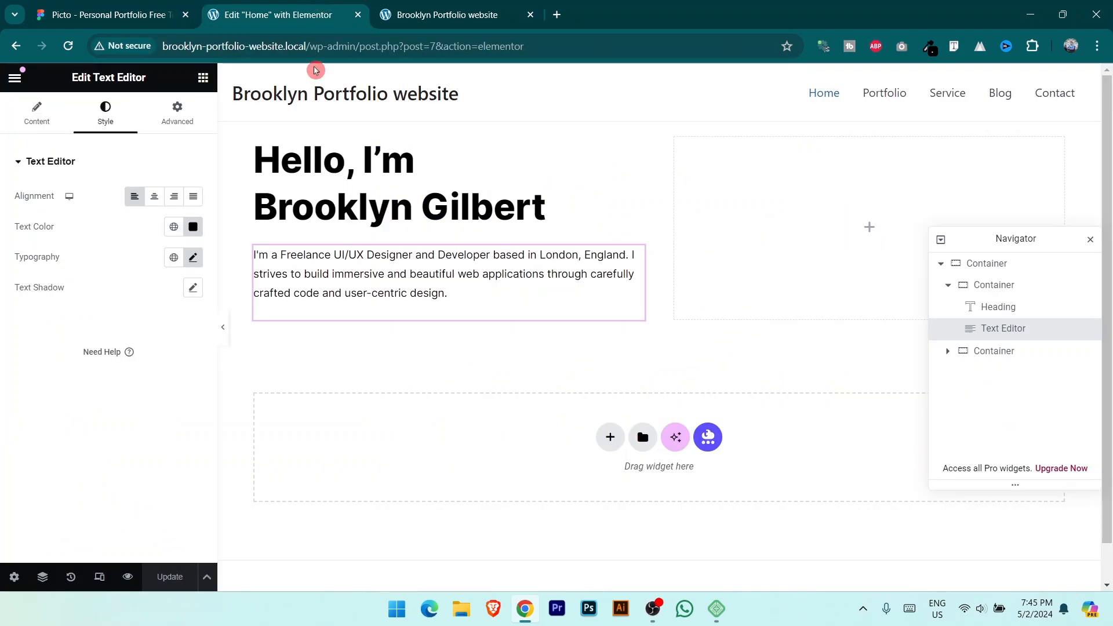
pyautogui.click(203, 78)
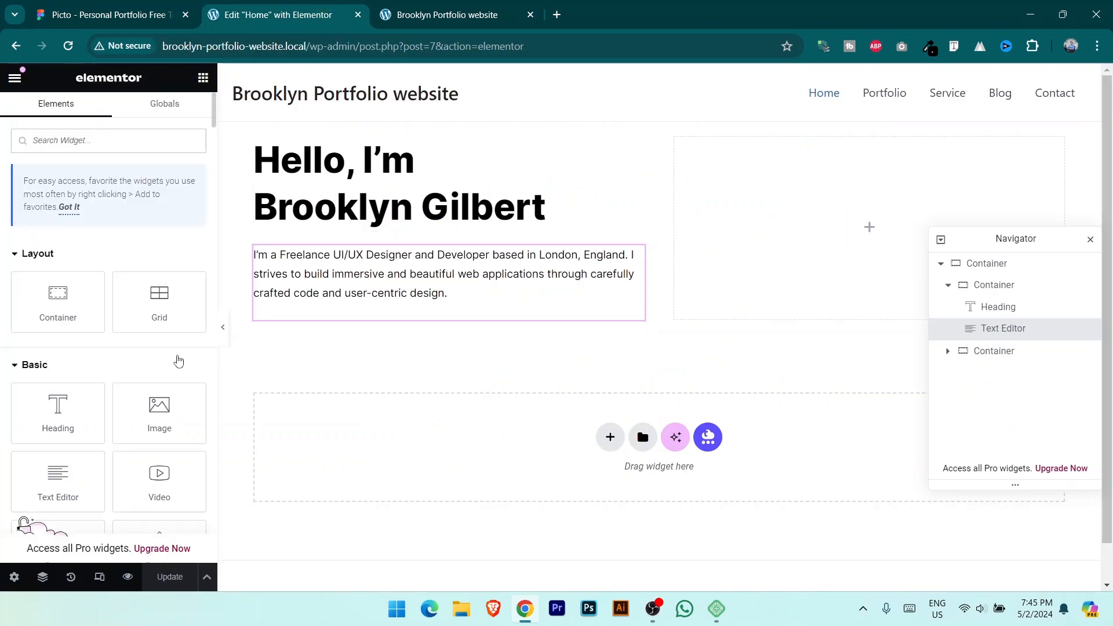
pyautogui.scroll(-3, 117, 375)
pyautogui.moveTo(60, 400); pyautogui.dragTo(360, 325)
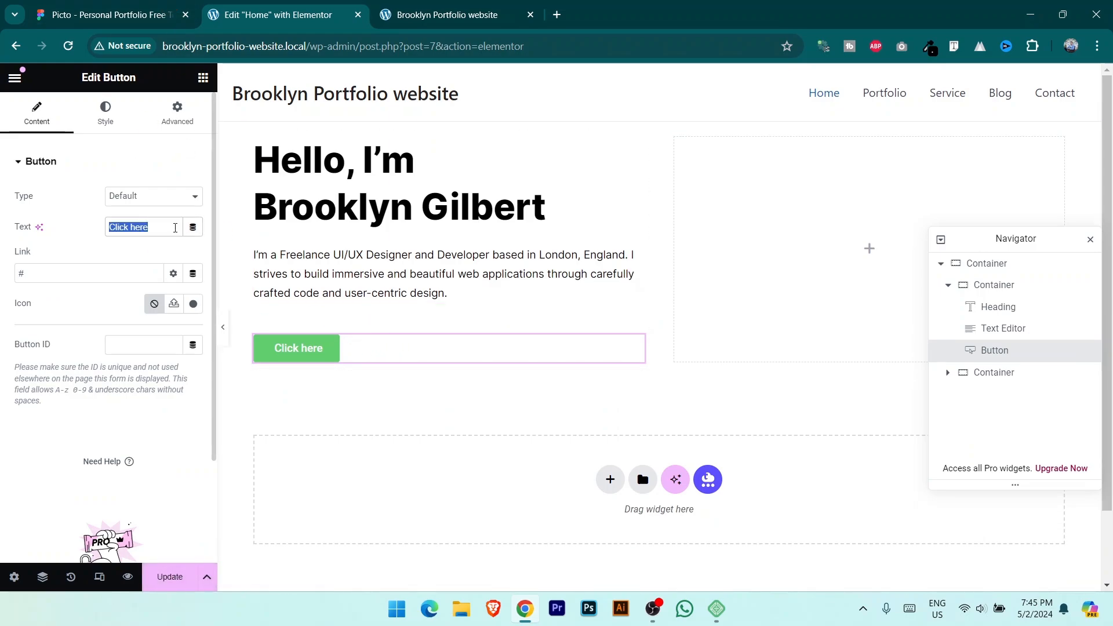
pyautogui.write('Say H')
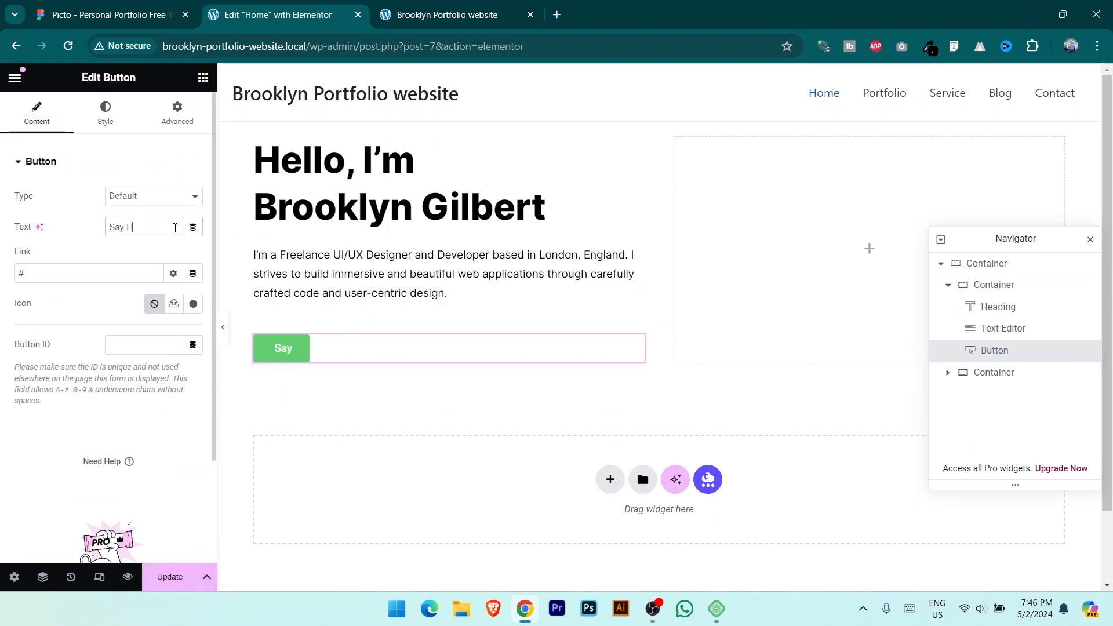
pyautogui.write('ello!')
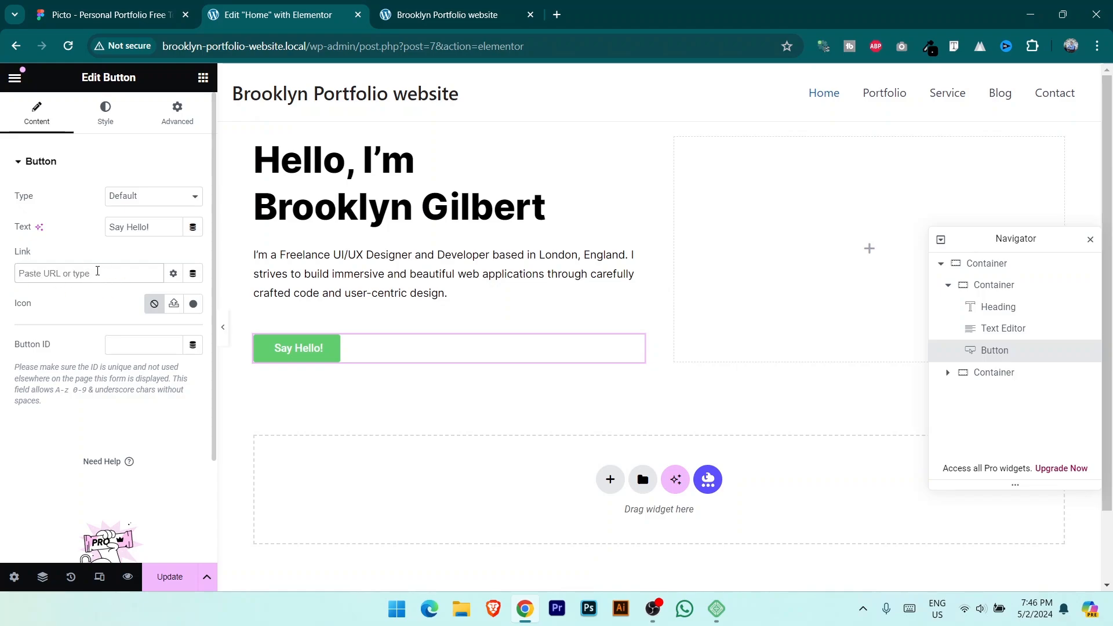
pyautogui.click(309, 348)
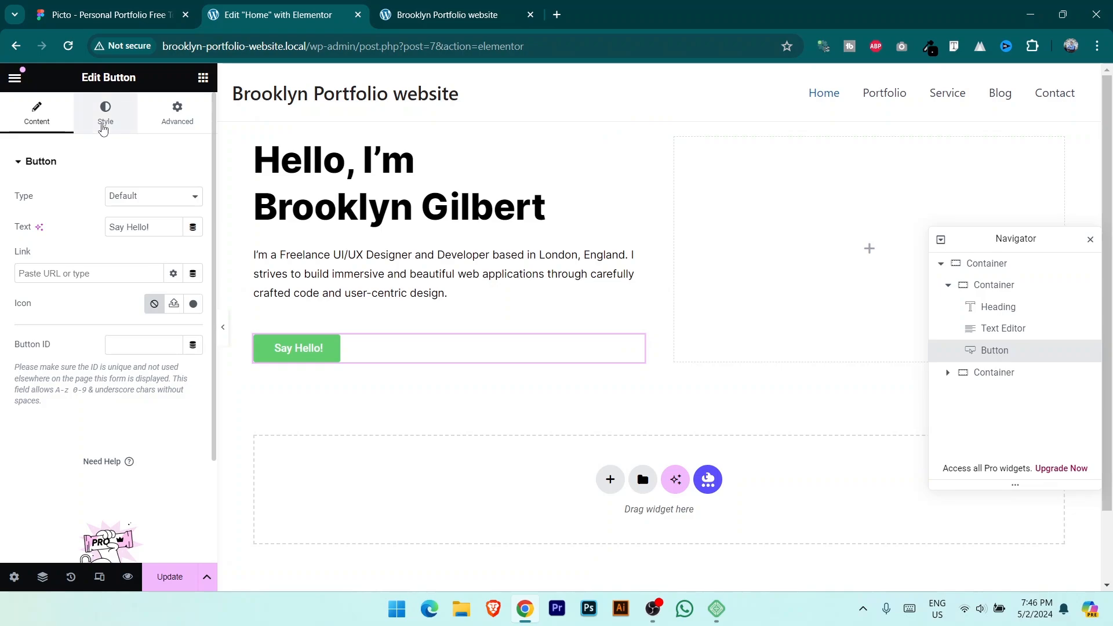
# Step: Left-align the button, set its font to Inter, and make its text colour #FFFFFF
pyautogui.click(105, 113)
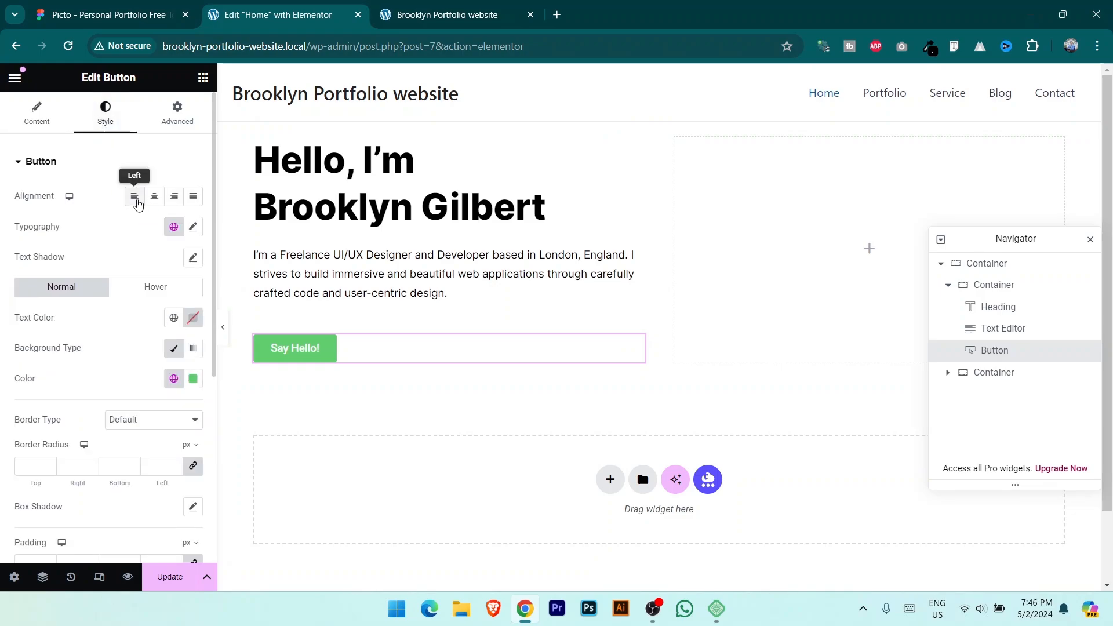
pyautogui.click(133, 200)
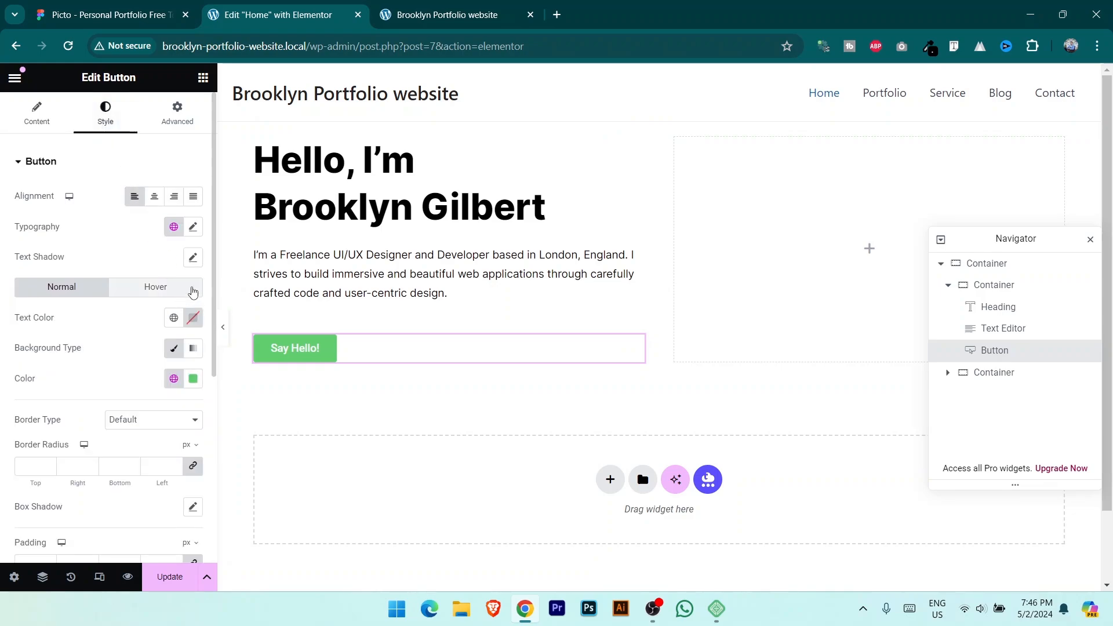
pyautogui.click(193, 229)
pyautogui.click(144, 297)
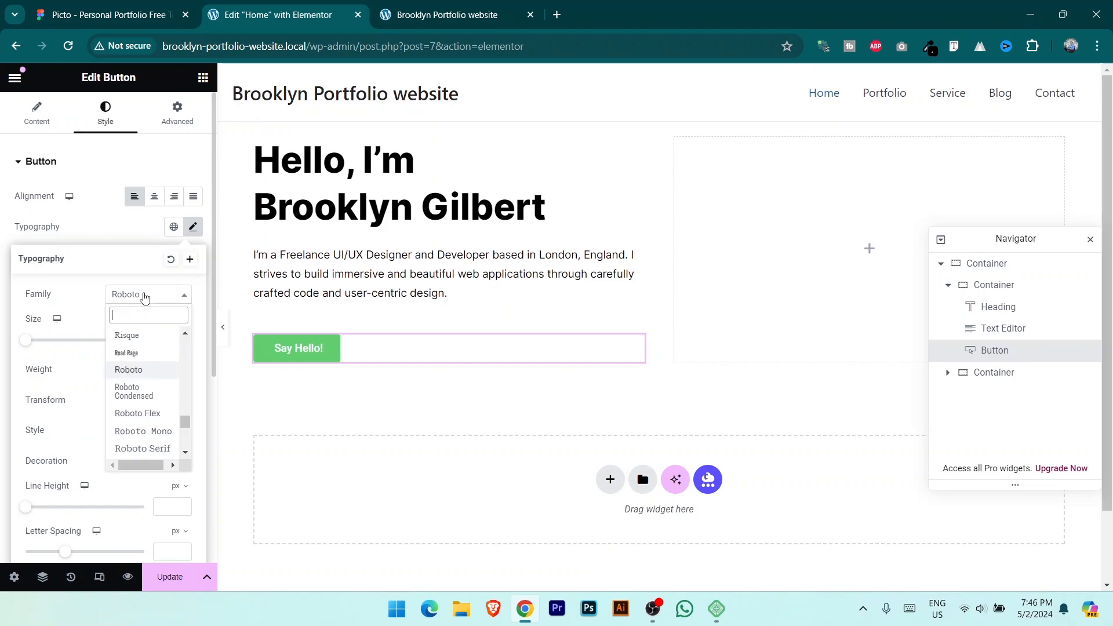
pyautogui.write('inter')
pyautogui.click(124, 353)
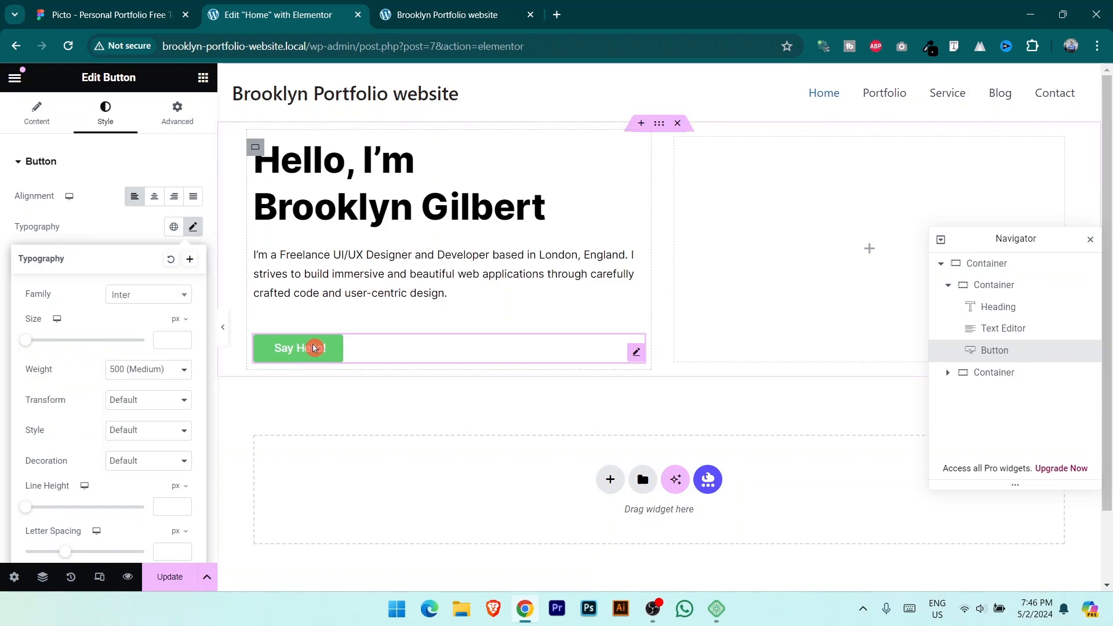
pyautogui.click(96, 222)
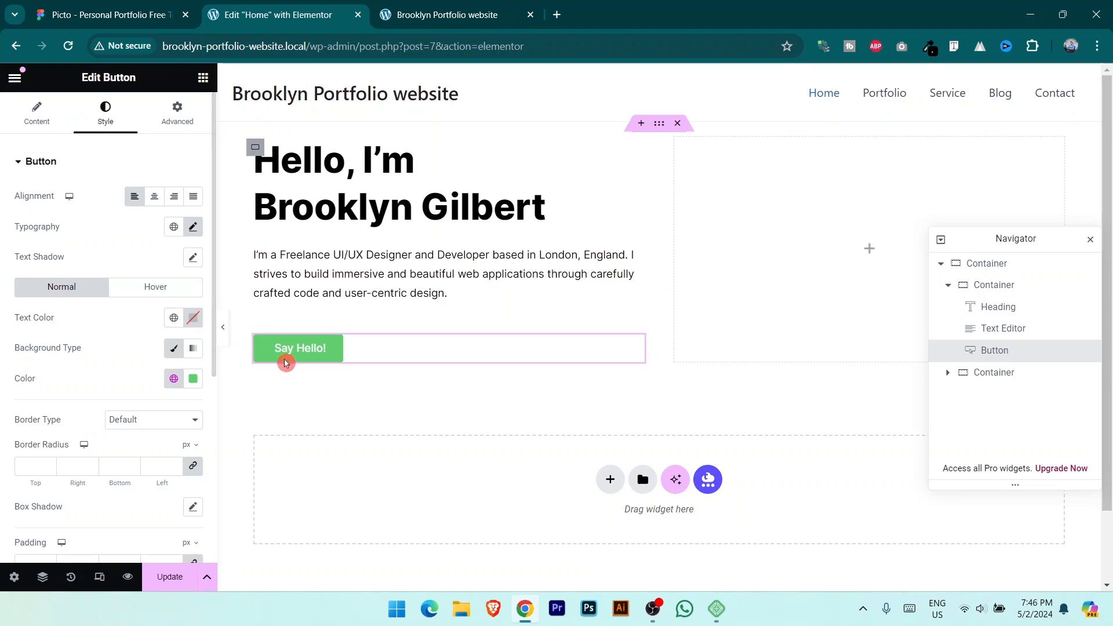
pyautogui.click(193, 318)
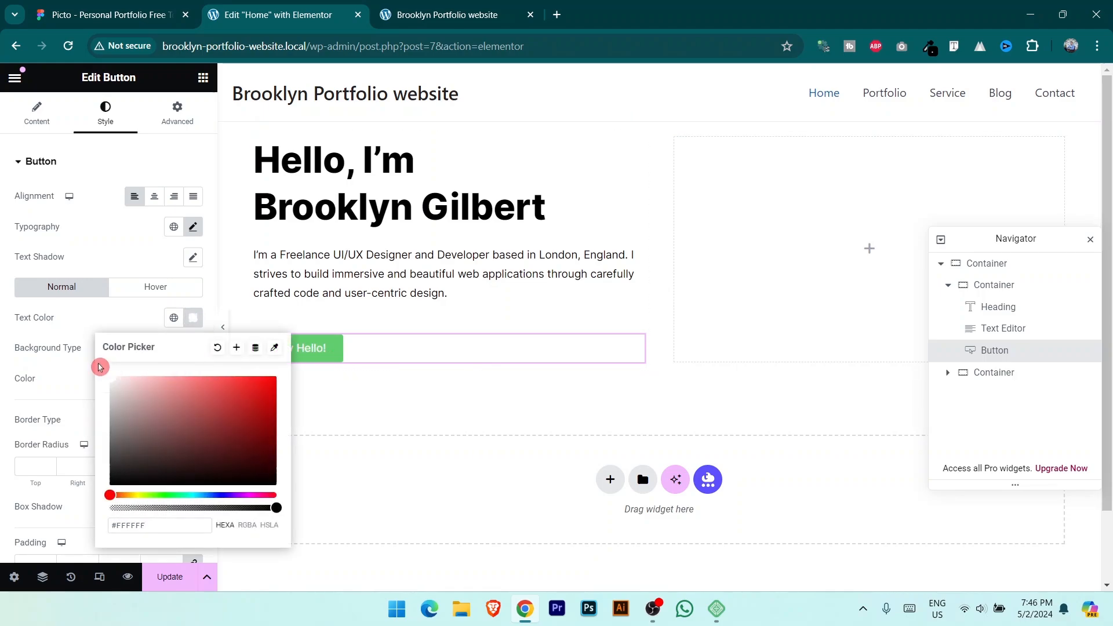
pyautogui.click(75, 316)
pyautogui.click(110, 15)
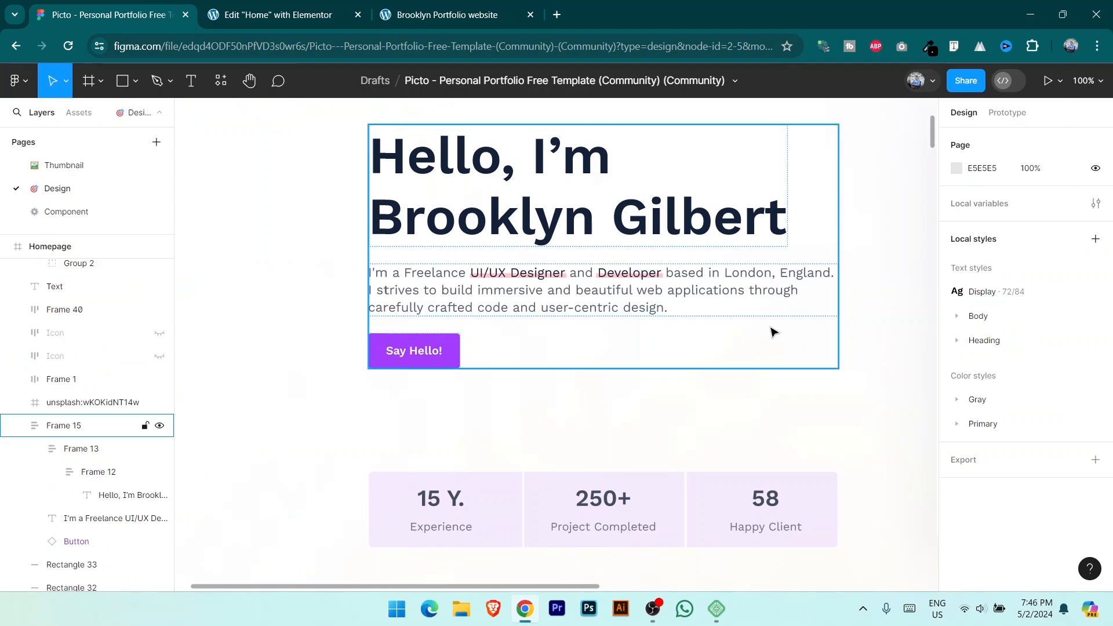
# Step: Select the Say Hello! button in Figma and read its Primary/500 colour A53DFF
pyautogui.scroll(-2, 453, 280)
pyautogui.click(451, 297)
pyautogui.click(451, 297)
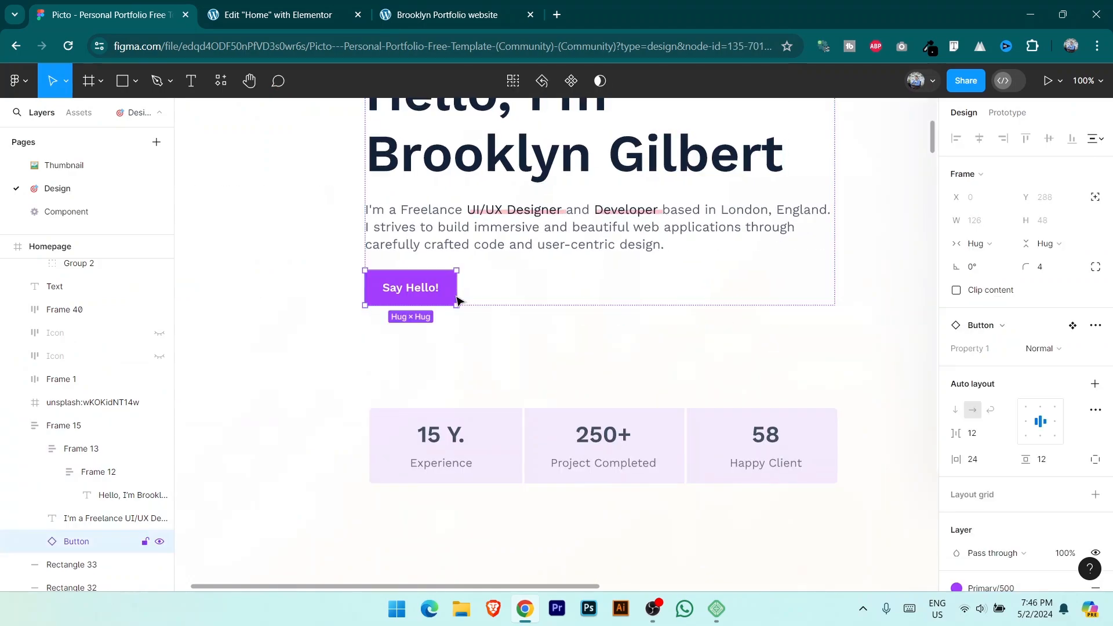
pyautogui.scroll(-5, 1106, 464)
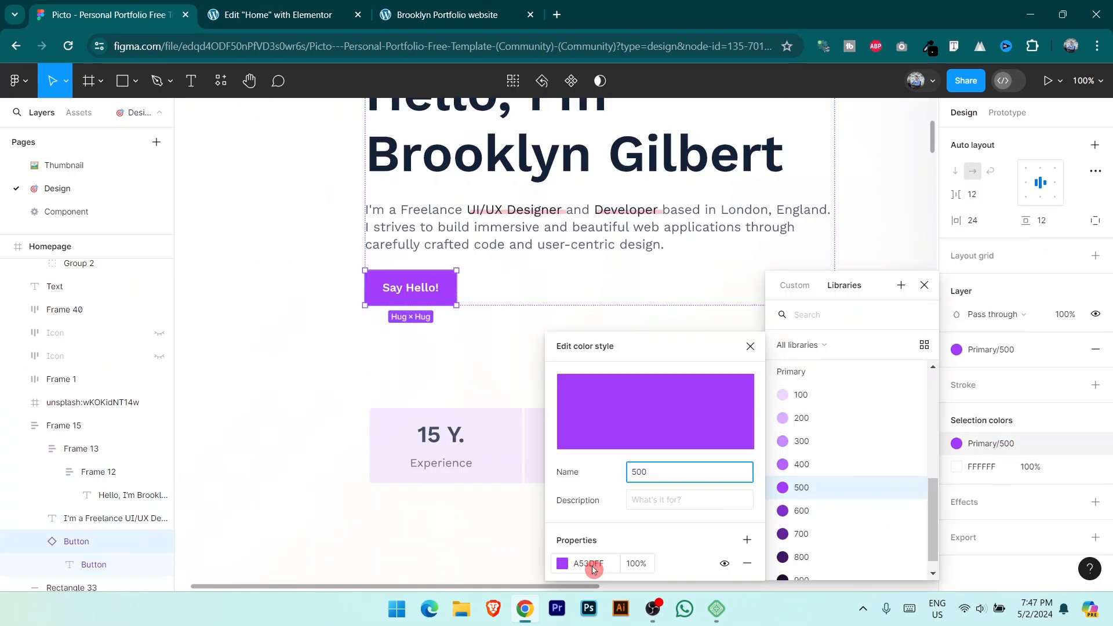
pyautogui.click(594, 565)
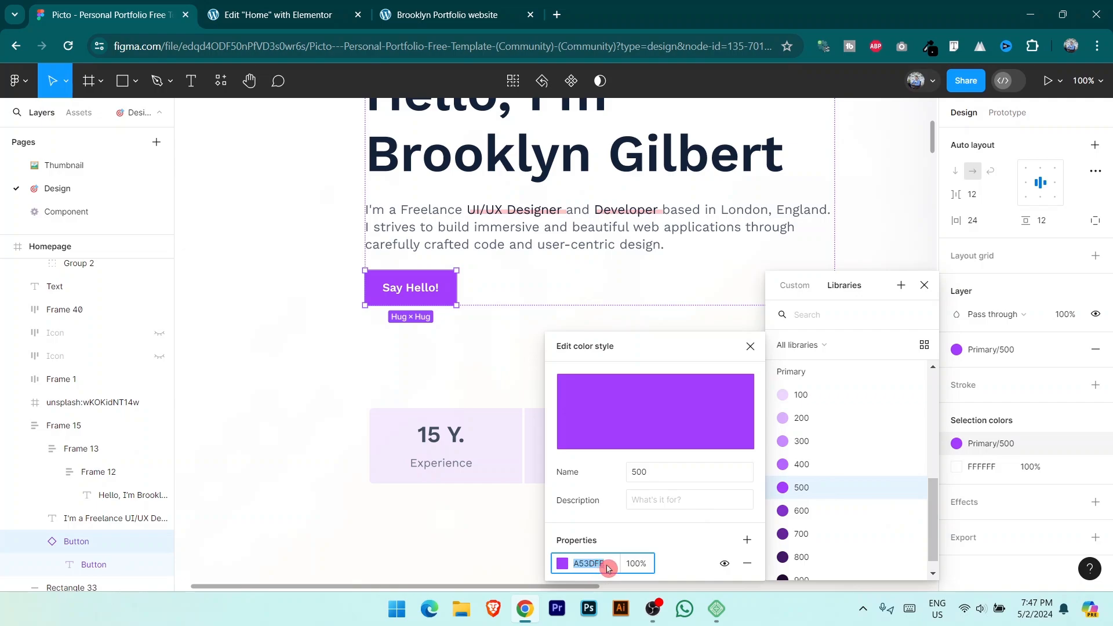
pyautogui.click(924, 285)
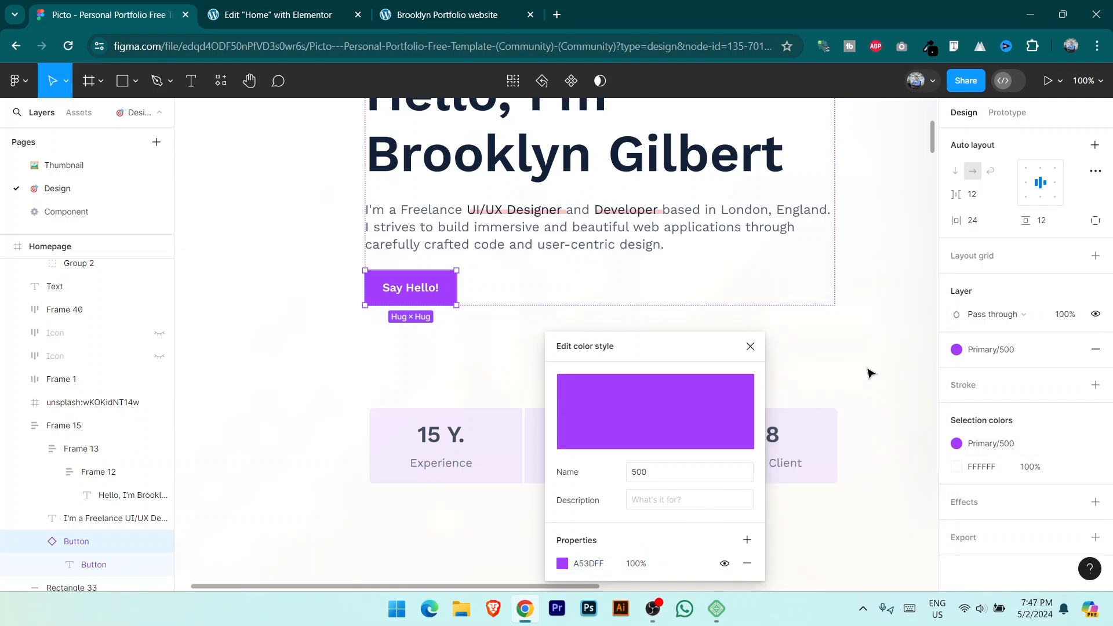
# Step: Launch Notepad++ and copy the saved A53DFF hex code
pyautogui.click(706, 603)
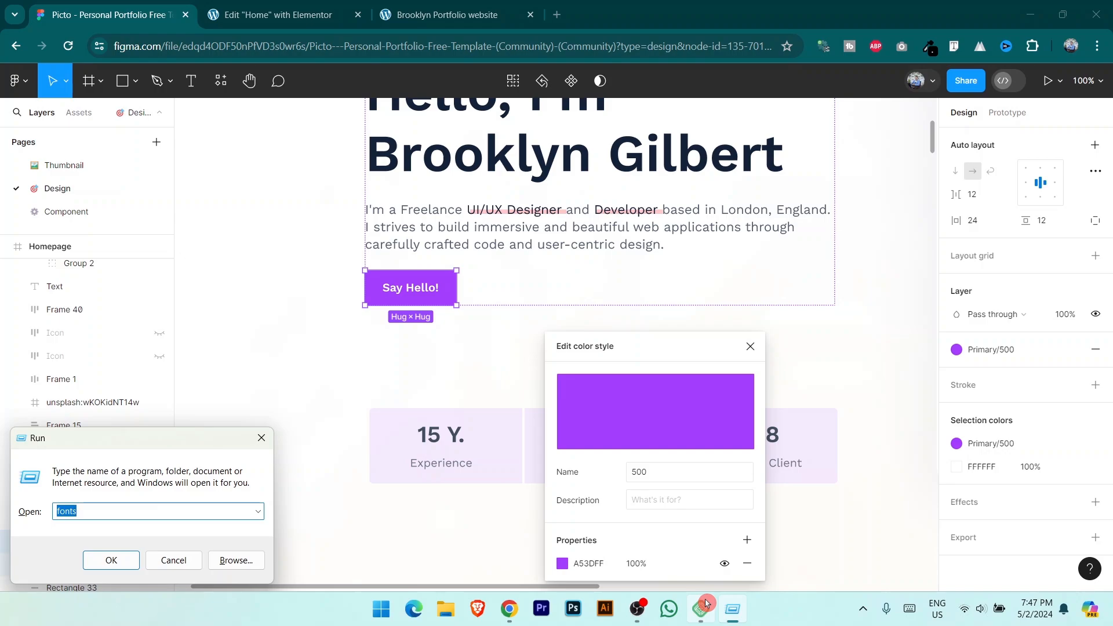
pyautogui.write('not')
pyautogui.press('Down')
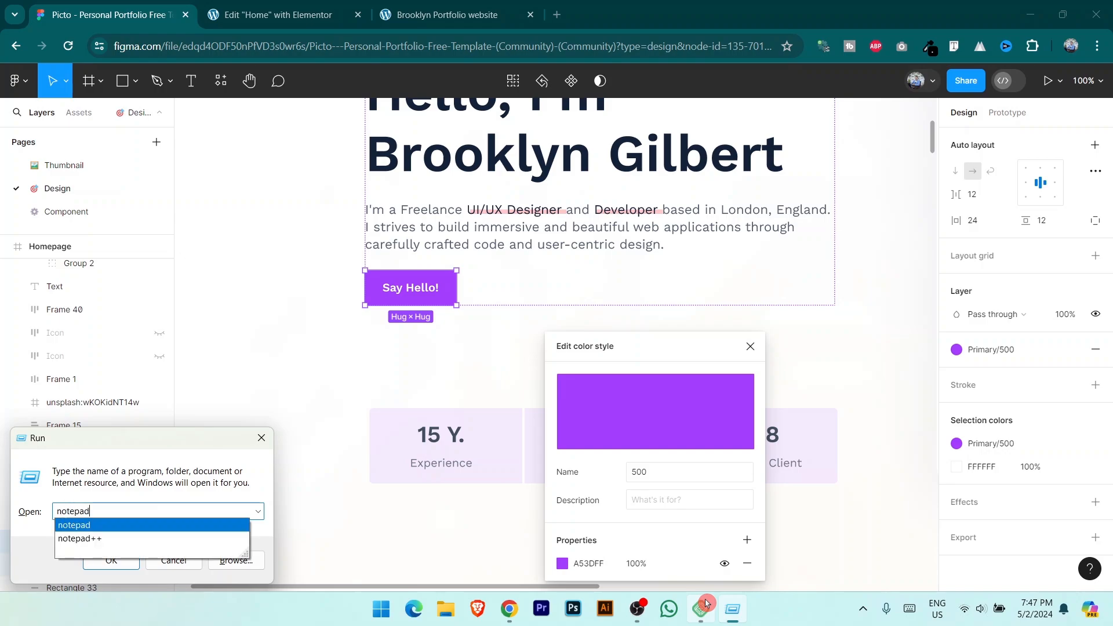
pyautogui.press('Down')
pyautogui.press('Return')
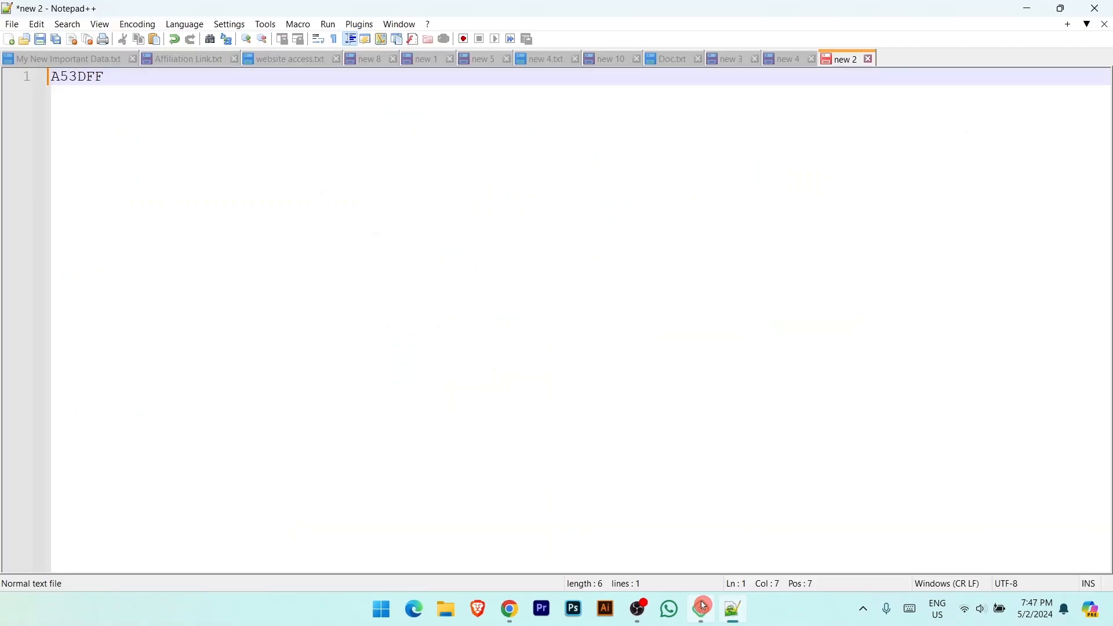
pyautogui.hotkey('shift', 'Home')
pyautogui.hotkey('ctrl', 'c')
pyautogui.hotkey('alt', 'Tab')
# Step: Give the Say Hello! button the purple A53DFF background and save the page
pyautogui.click(305, 8)
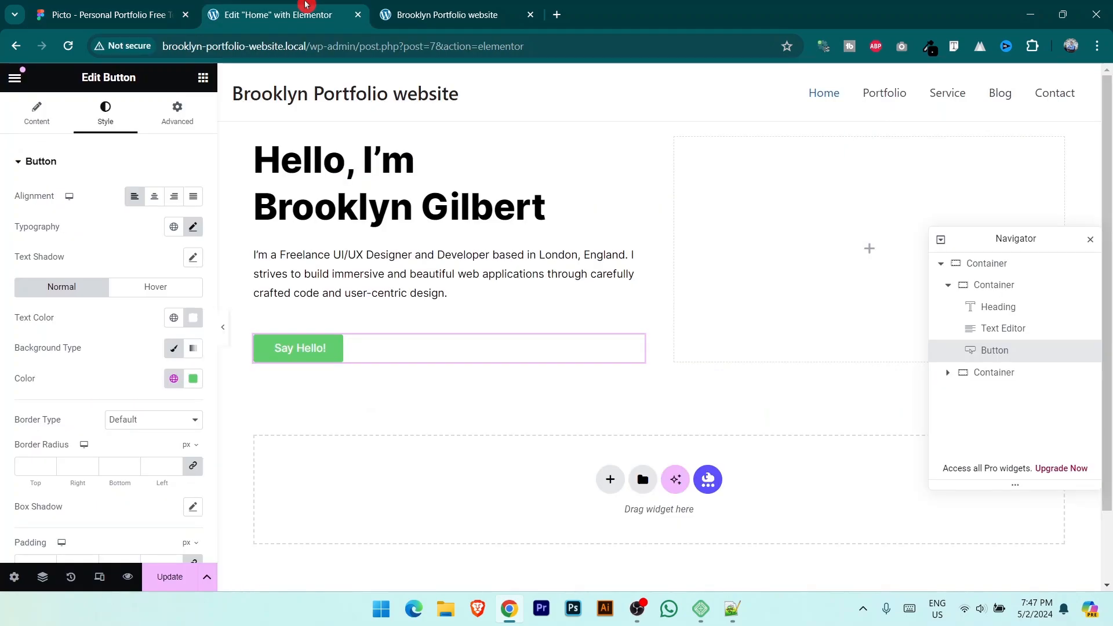
pyautogui.click(193, 380)
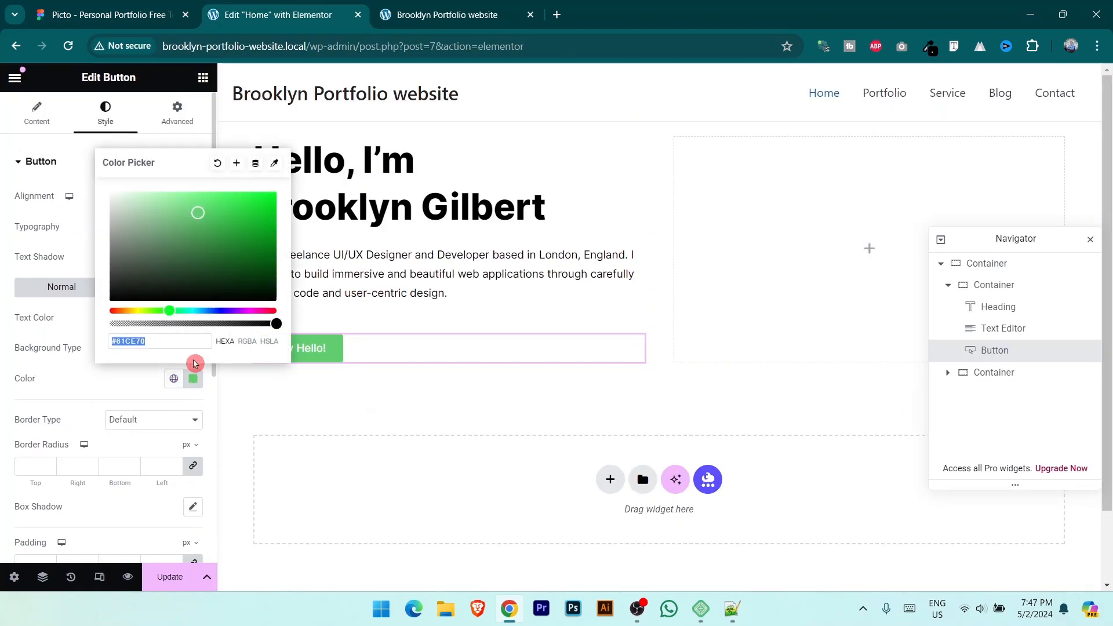
pyautogui.hotkey('ctrl', 'v')
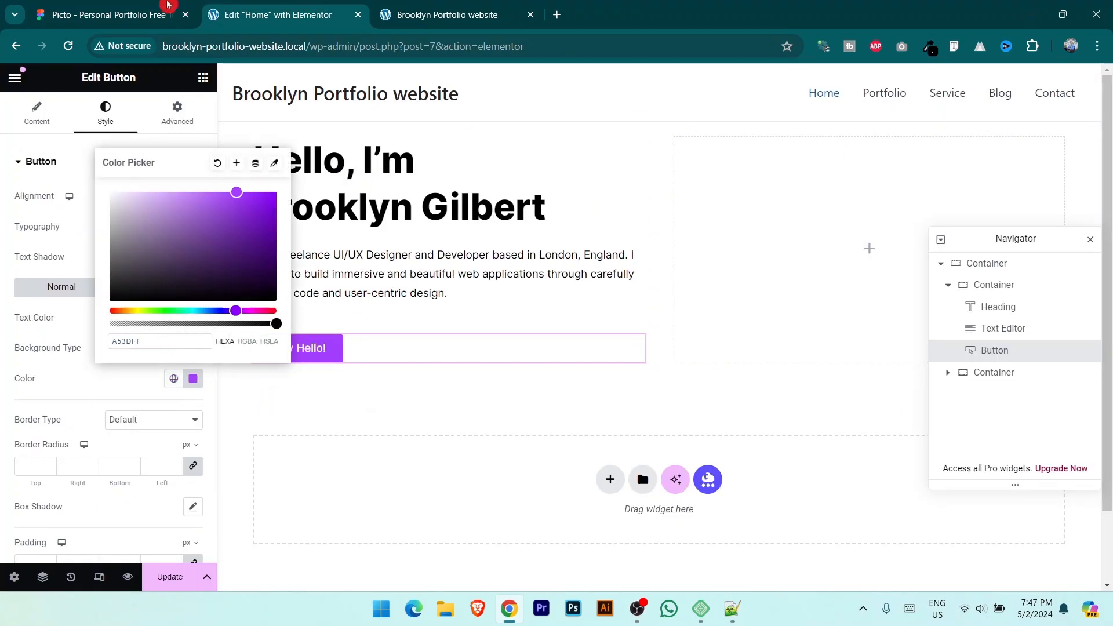
pyautogui.click(167, 5)
pyautogui.click(340, 359)
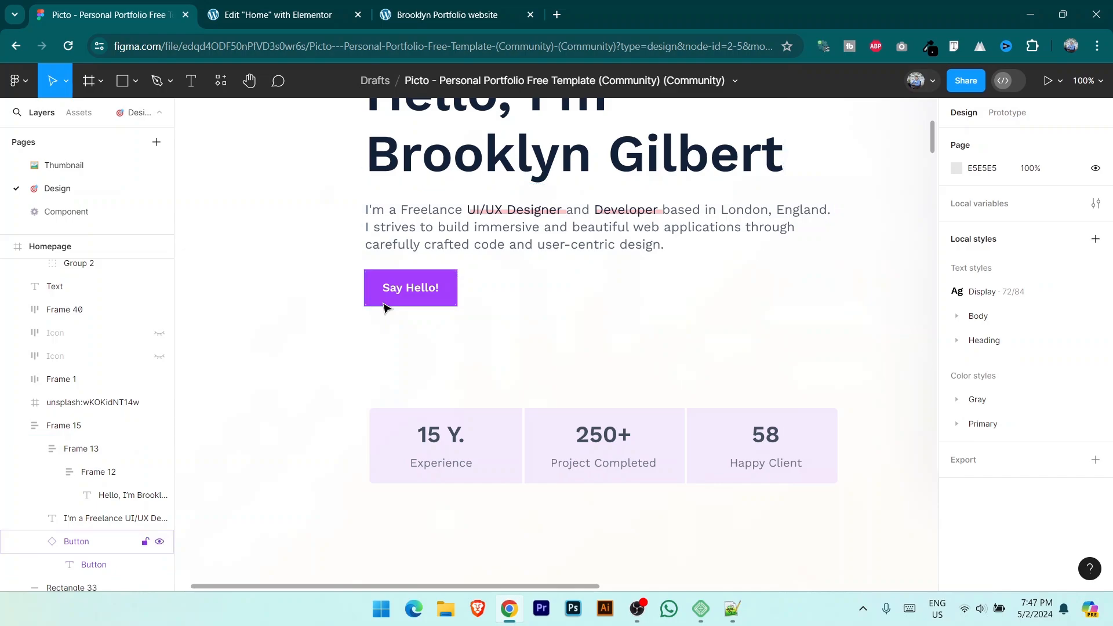
pyautogui.hotkey('ctrl', '+')
pyautogui.hotkey('ctrl', '+')
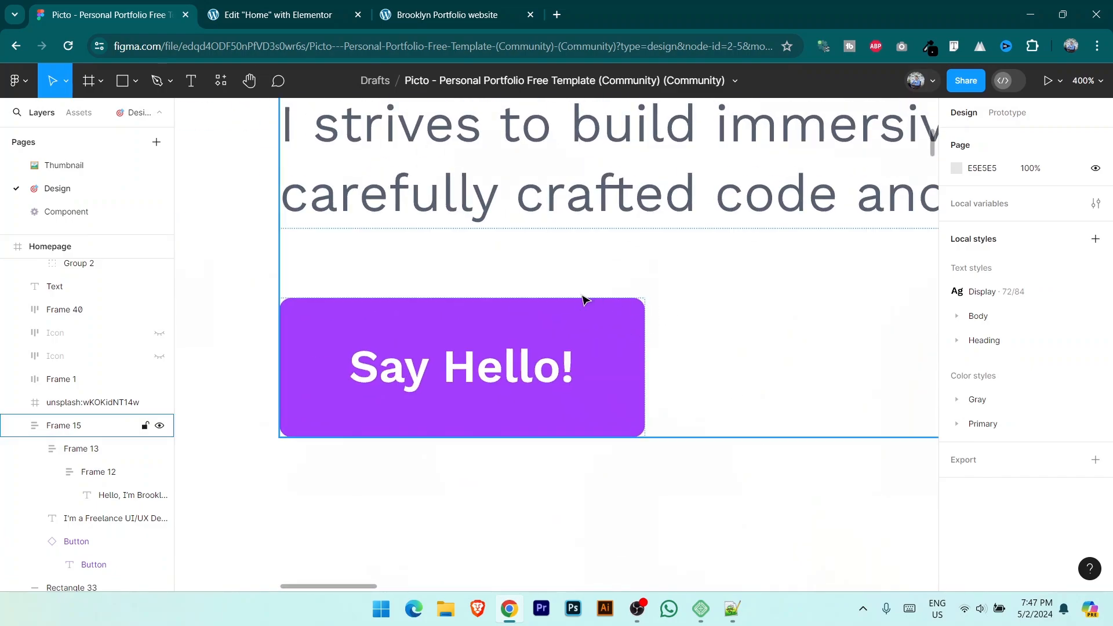
pyautogui.click(278, 13)
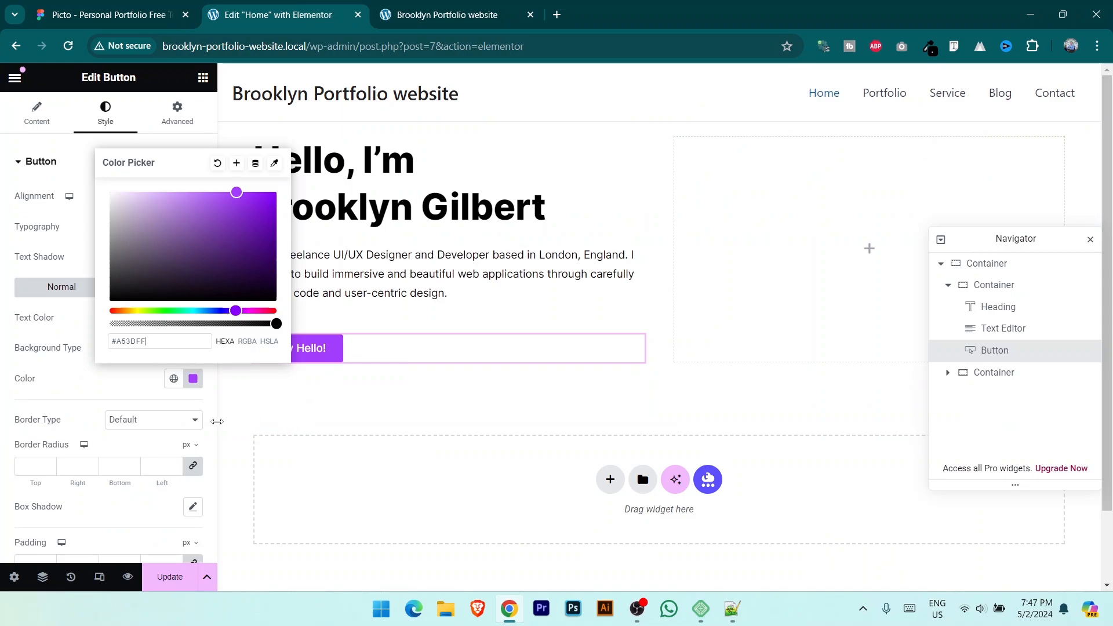
pyautogui.click(238, 428)
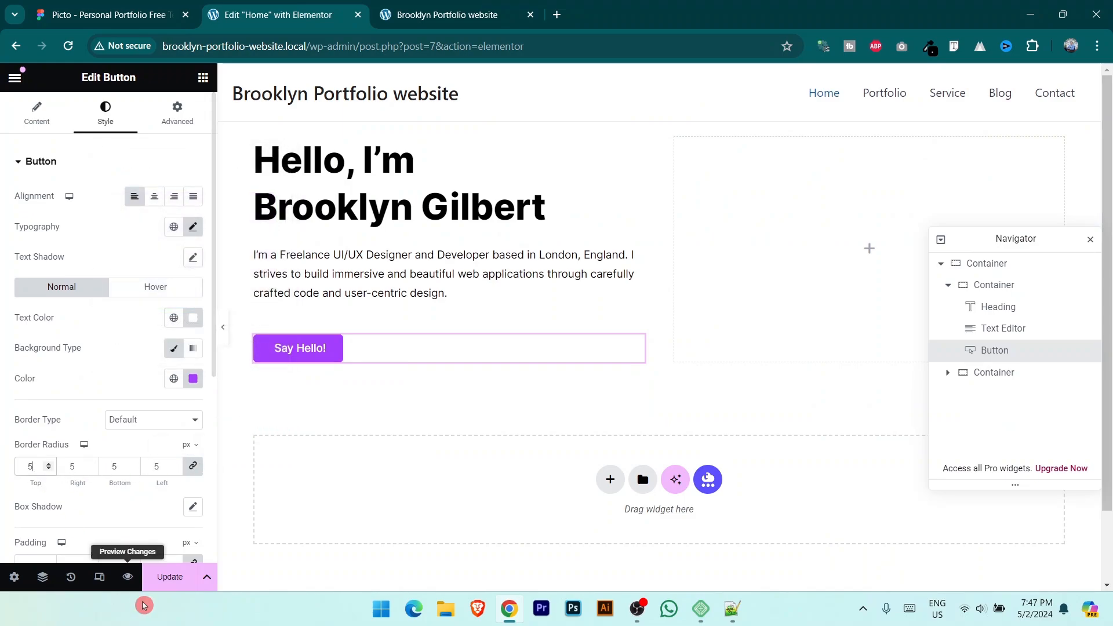
pyautogui.click(166, 581)
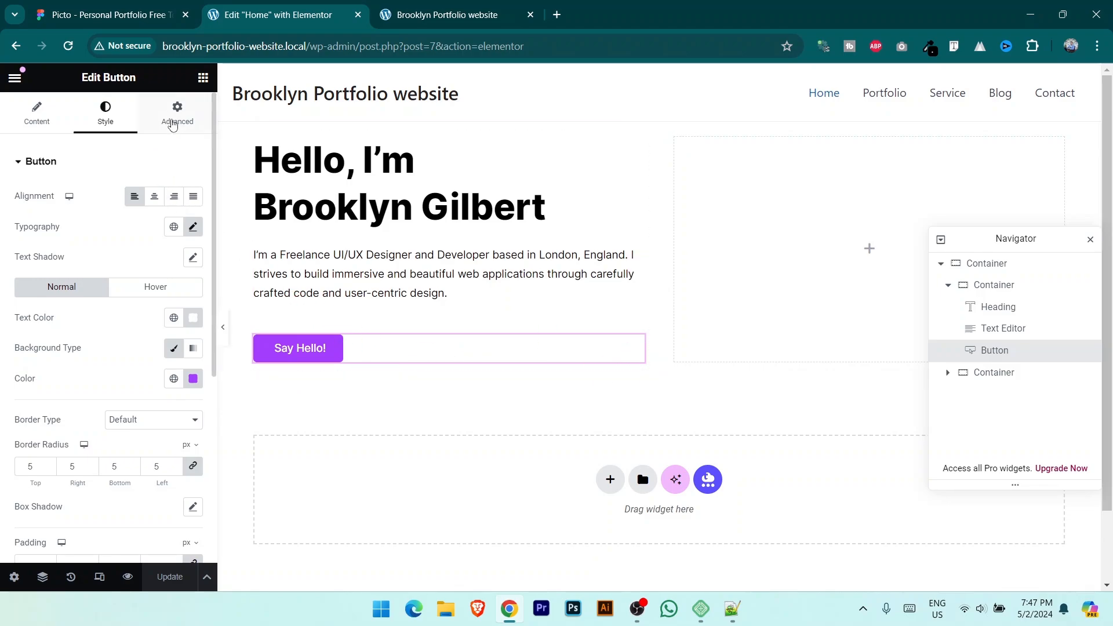
# Step: Unlink the Say Hello! button's margins, set its top margin to -25 px, and save
pyautogui.click(178, 129)
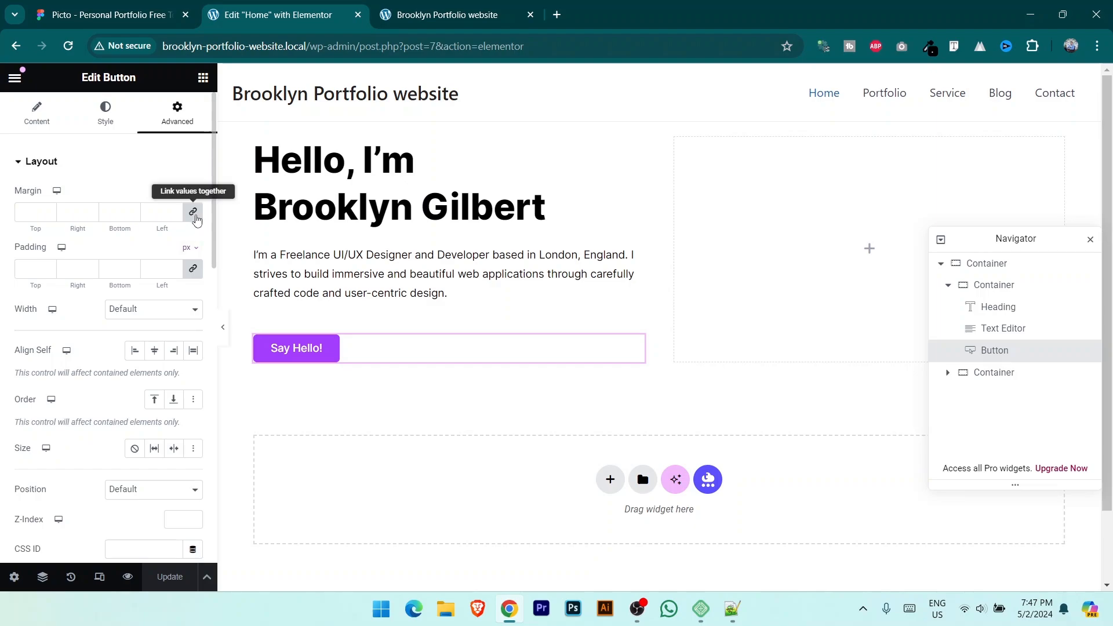
pyautogui.click(194, 212)
pyautogui.click(50, 219)
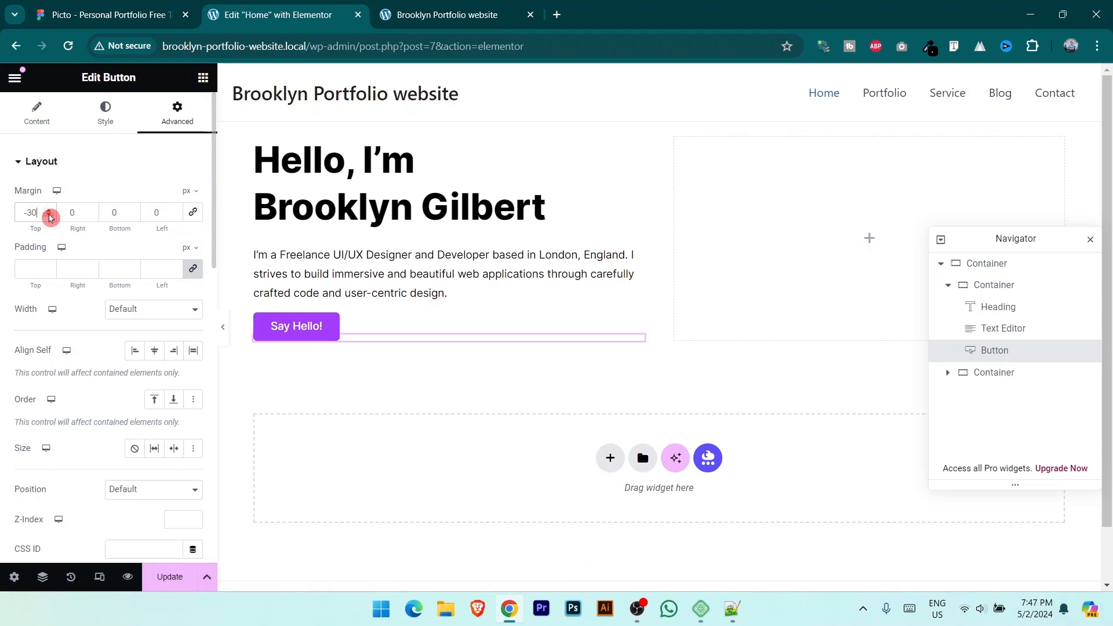
pyautogui.click(50, 209)
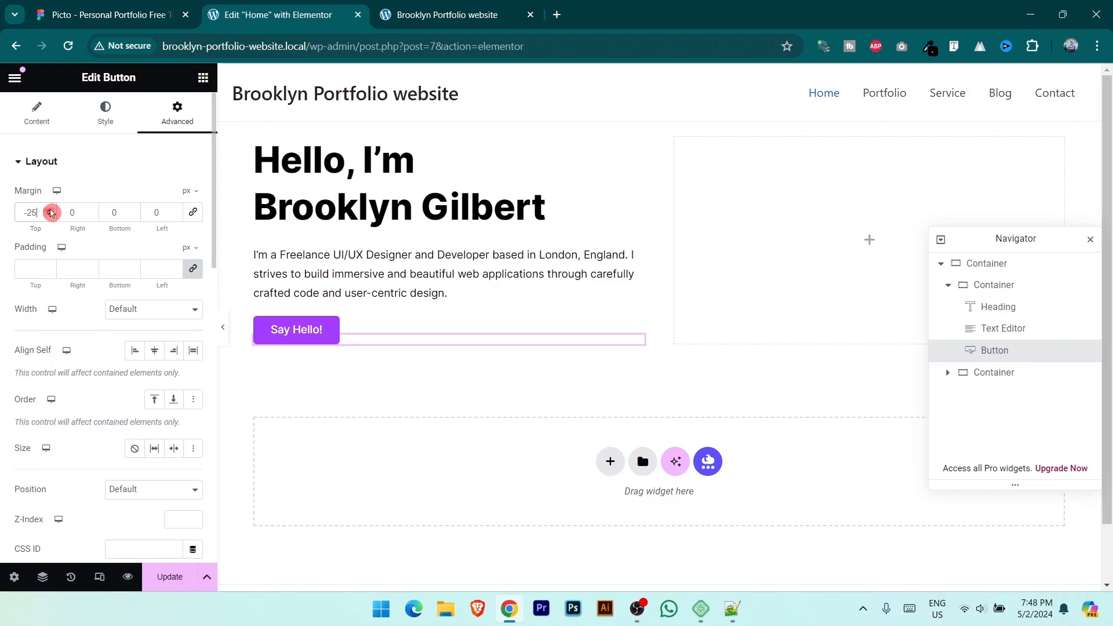
pyautogui.click(173, 583)
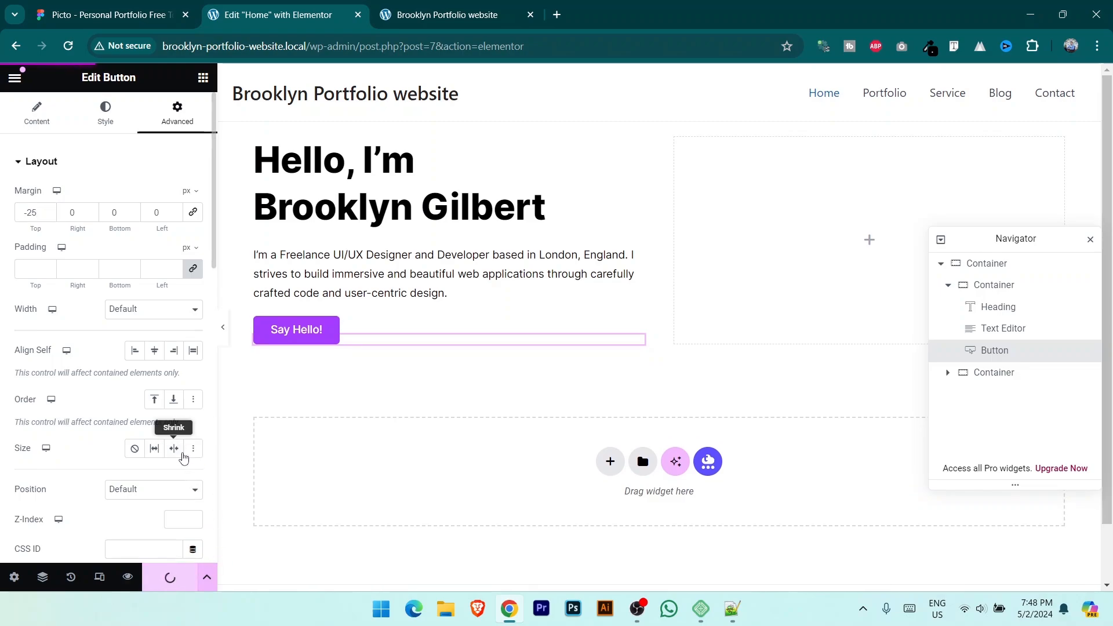
# Step: Reload the live site to check the button, then compare it with the Figma hero design
pyautogui.click(440, 14)
pyautogui.click(68, 46)
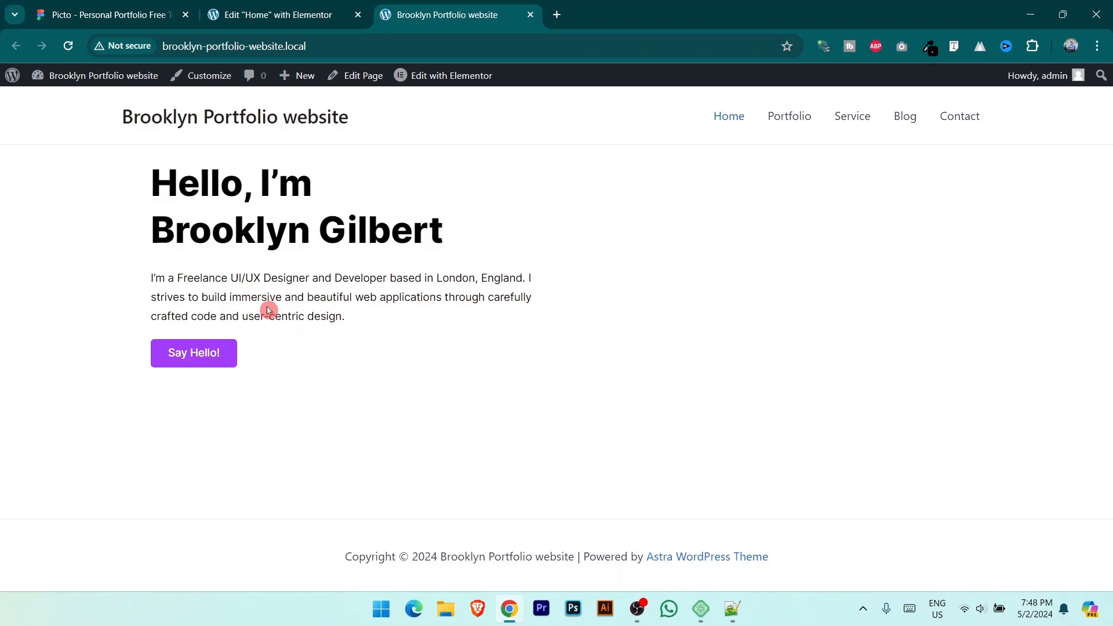
pyautogui.hotkey('ctrl', 'shift', 'Tab')
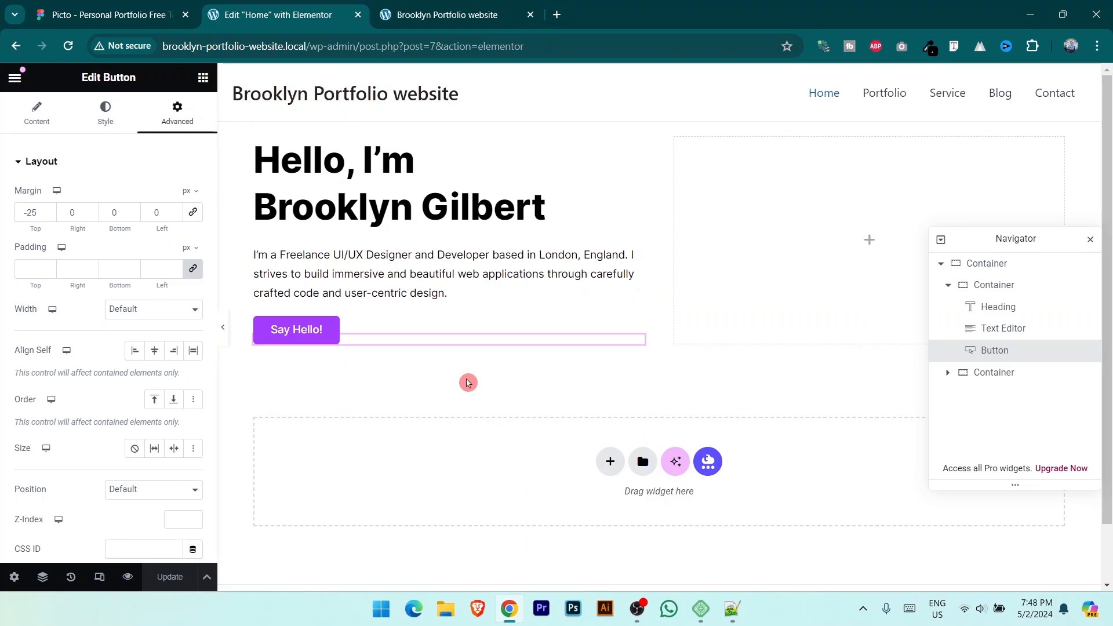
pyautogui.hotkey('ctrl', 'shift', 'Tab')
pyautogui.hotkey('ctrl', '-')
pyautogui.hotkey('ctrl', '-')
pyautogui.hotkey('ctrl', '-')
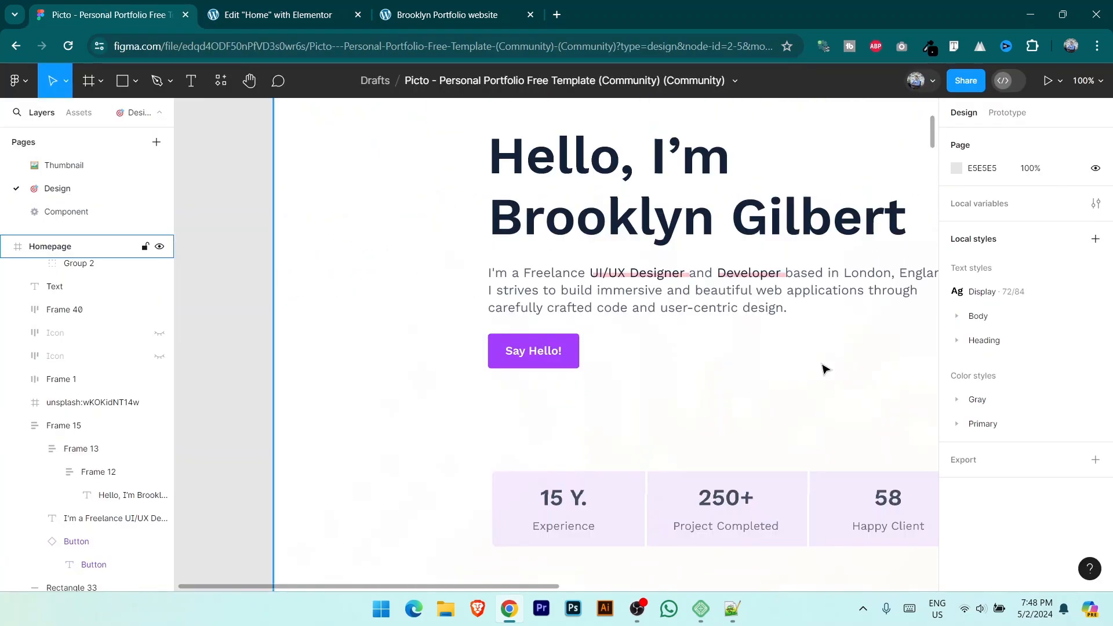
pyautogui.moveTo(707, 379); pyautogui.dragTo(564, 382)
pyautogui.moveTo(675, 399); pyautogui.dragTo(618, 355)
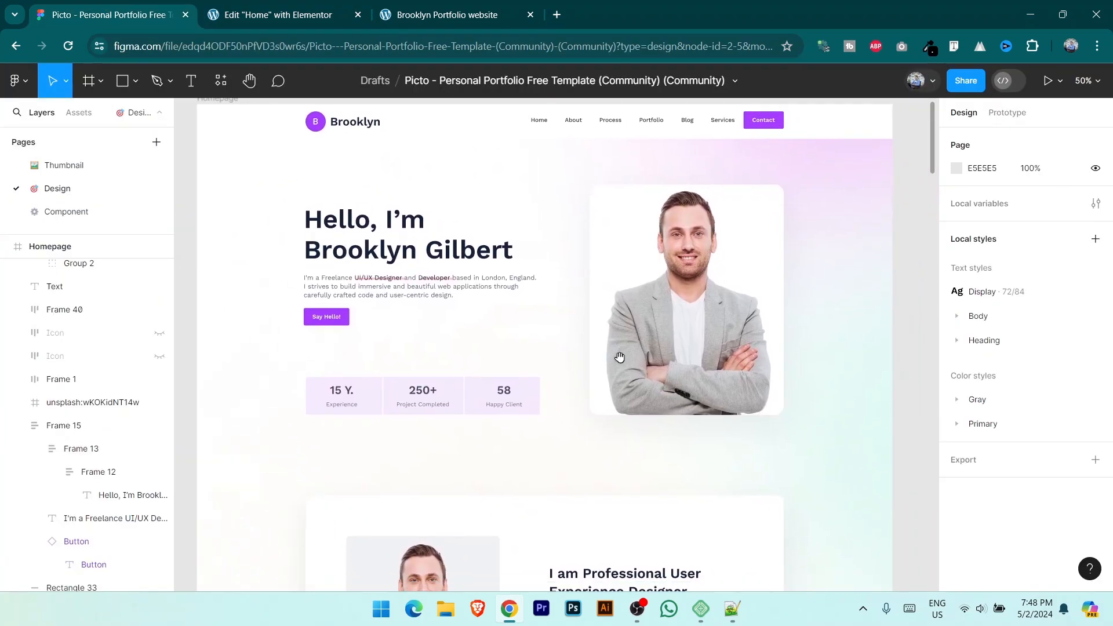
pyautogui.hotkey('ctrl', 'Tab')
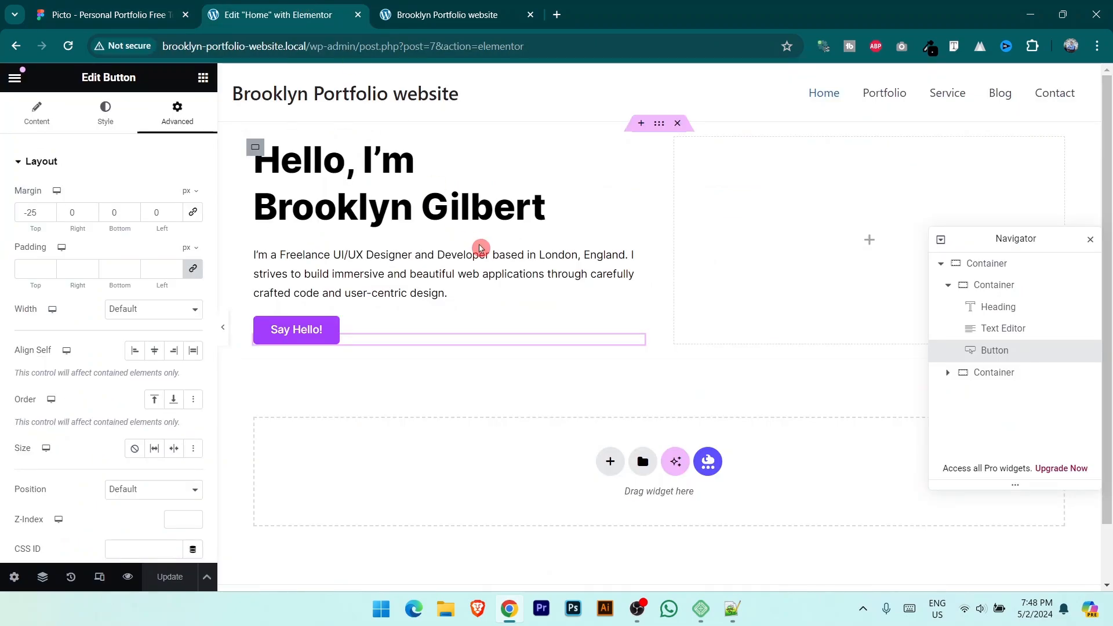
pyautogui.click(203, 81)
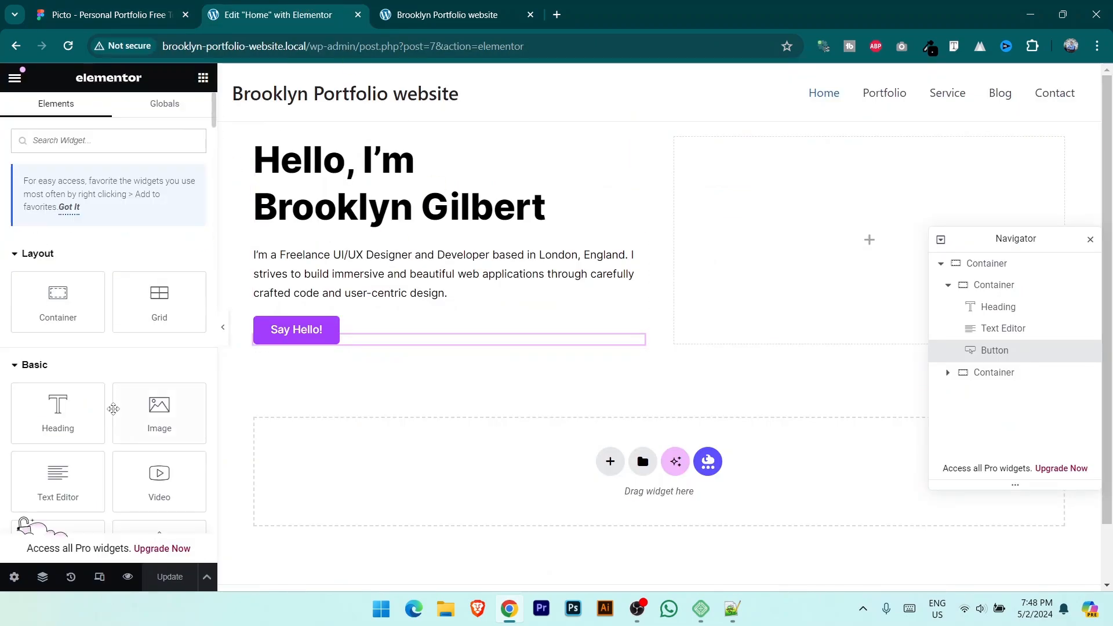
# Step: Add an Image widget to the right column with the uploaded portrait unsplash_wKOKidNT14w.png
pyautogui.moveTo(168, 416); pyautogui.dragTo(780, 250)
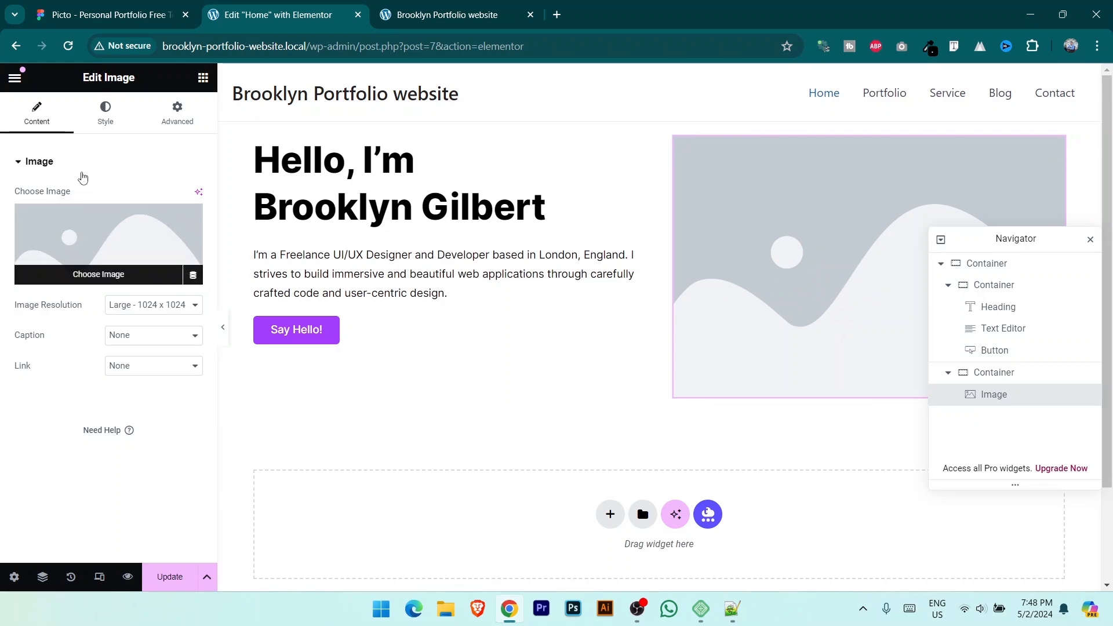
pyautogui.click(105, 280)
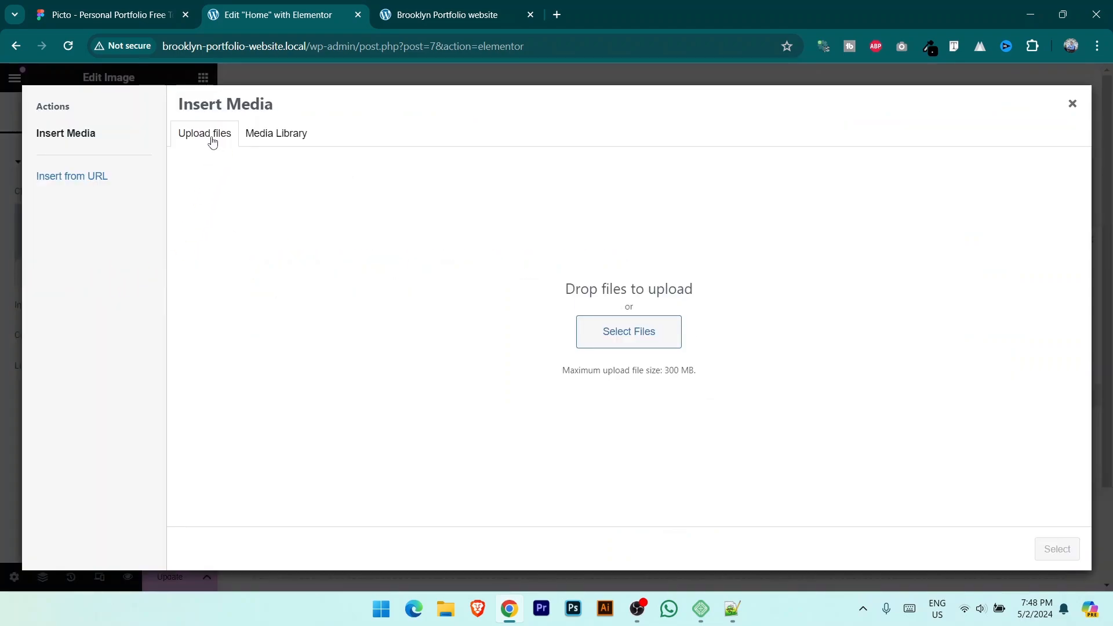
pyautogui.click(633, 329)
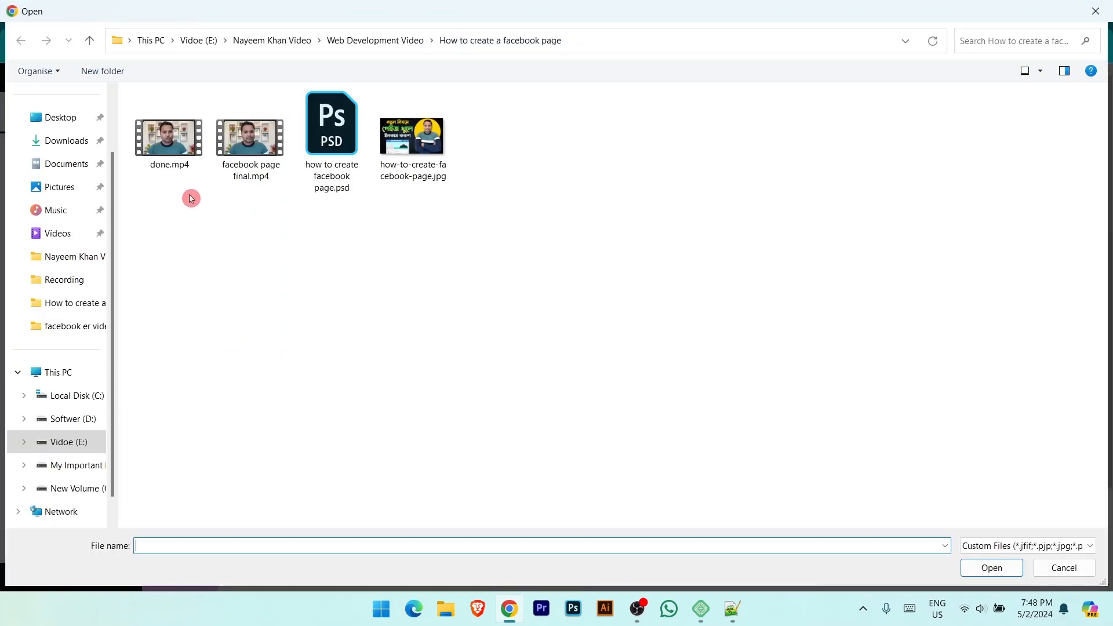
pyautogui.click(61, 118)
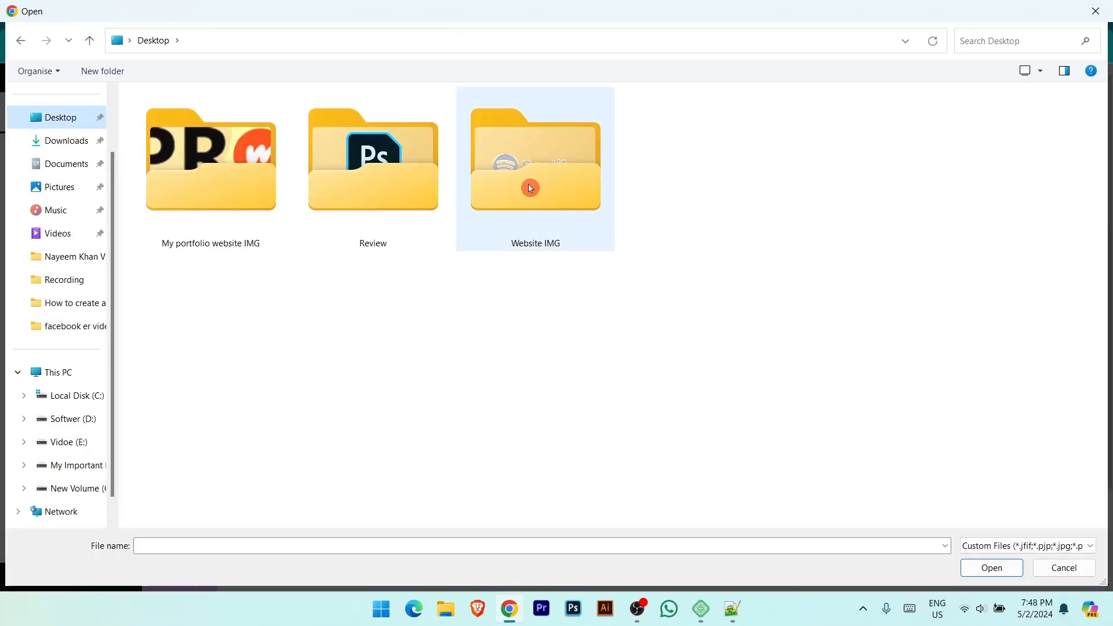
pyautogui.doubleClick(530, 188)
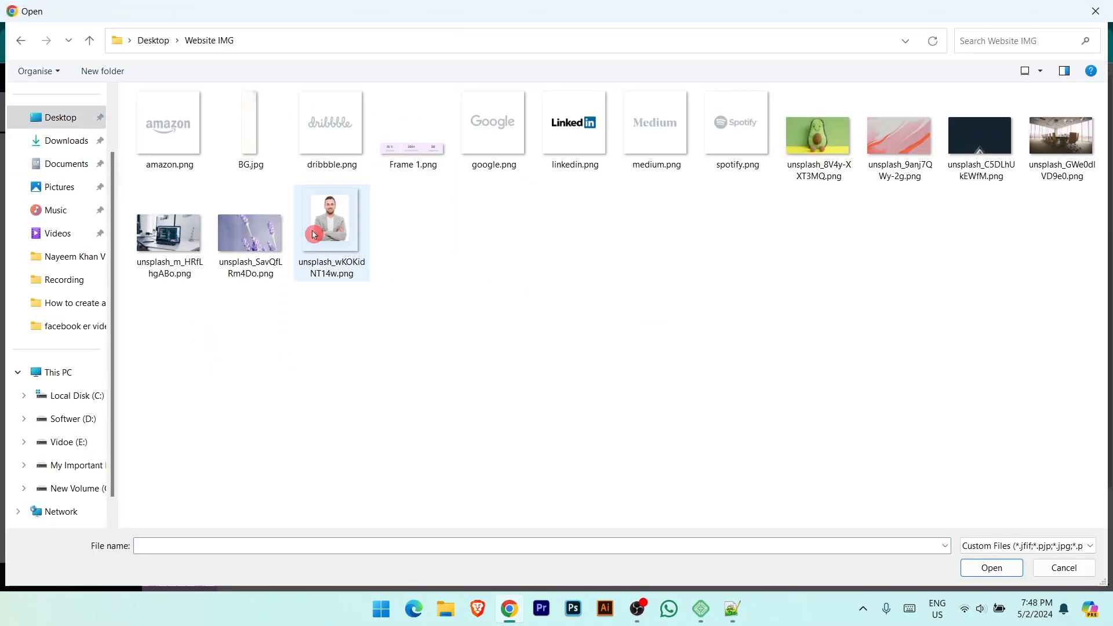
pyautogui.click(339, 232)
pyautogui.click(991, 567)
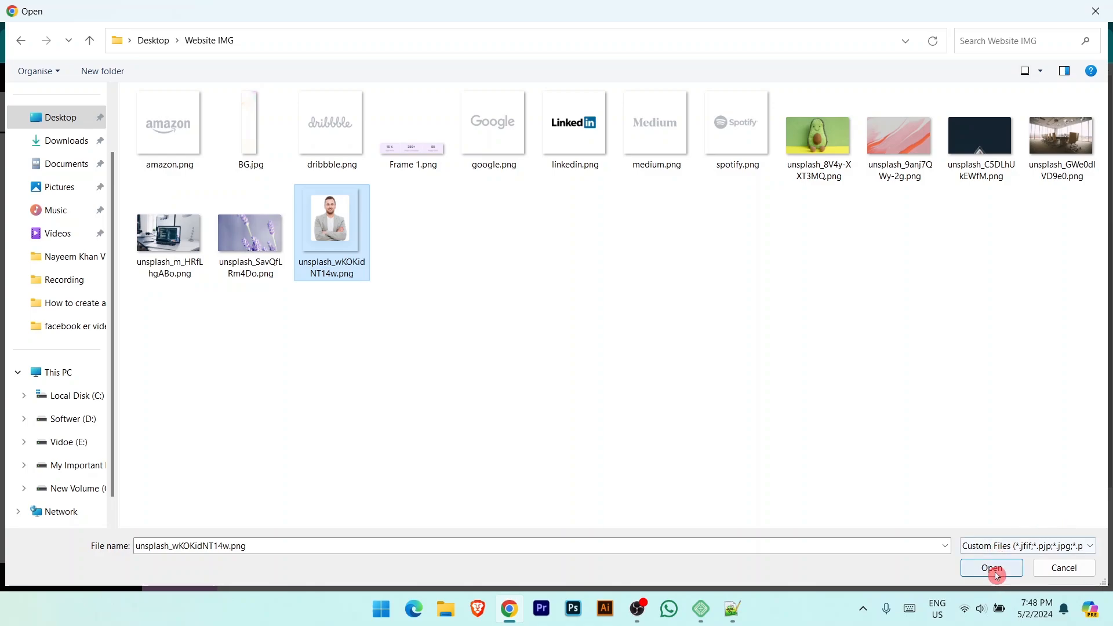
pyautogui.click(1056, 549)
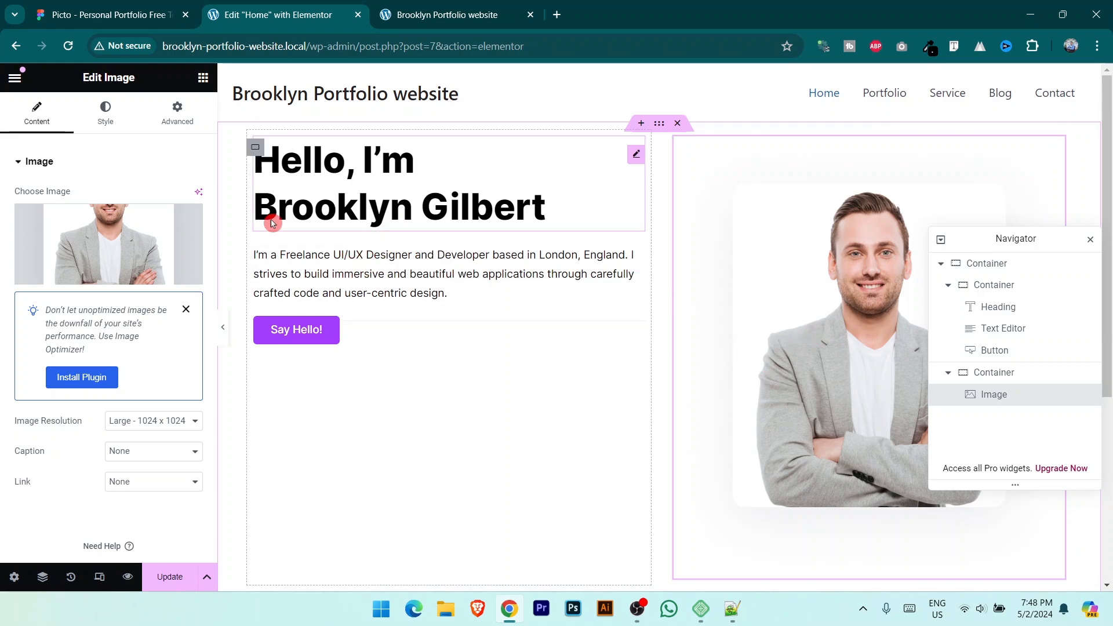
pyautogui.scroll(-1, 368, 187)
# Step: Set the left container's Justify Content to Center to vertically centre its heading, paragraph and button
pyautogui.click(117, 5)
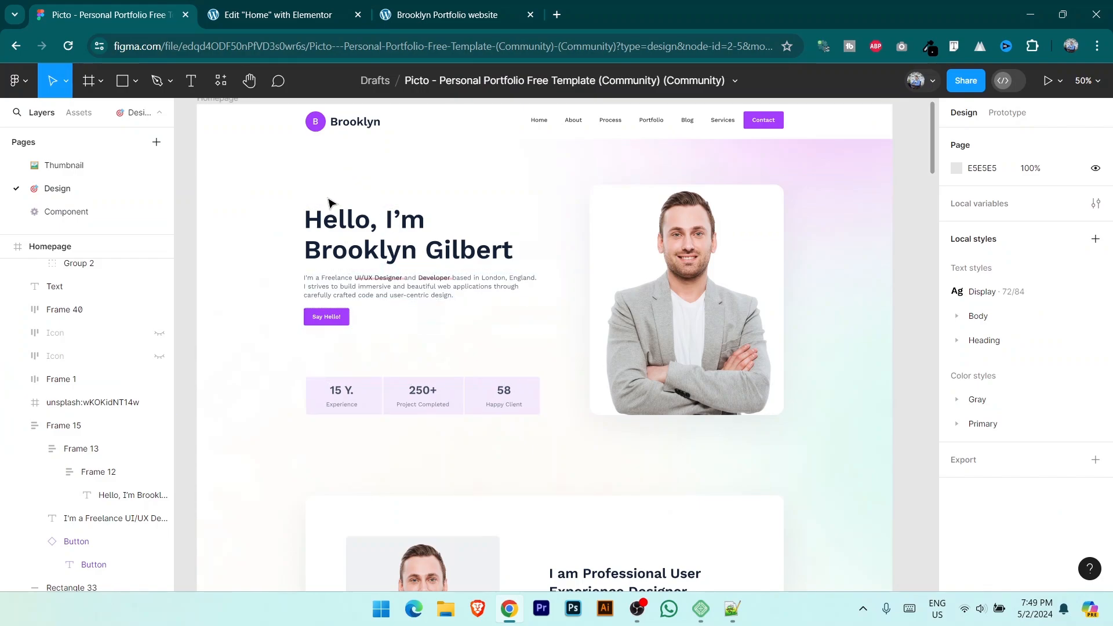
pyautogui.click(290, 8)
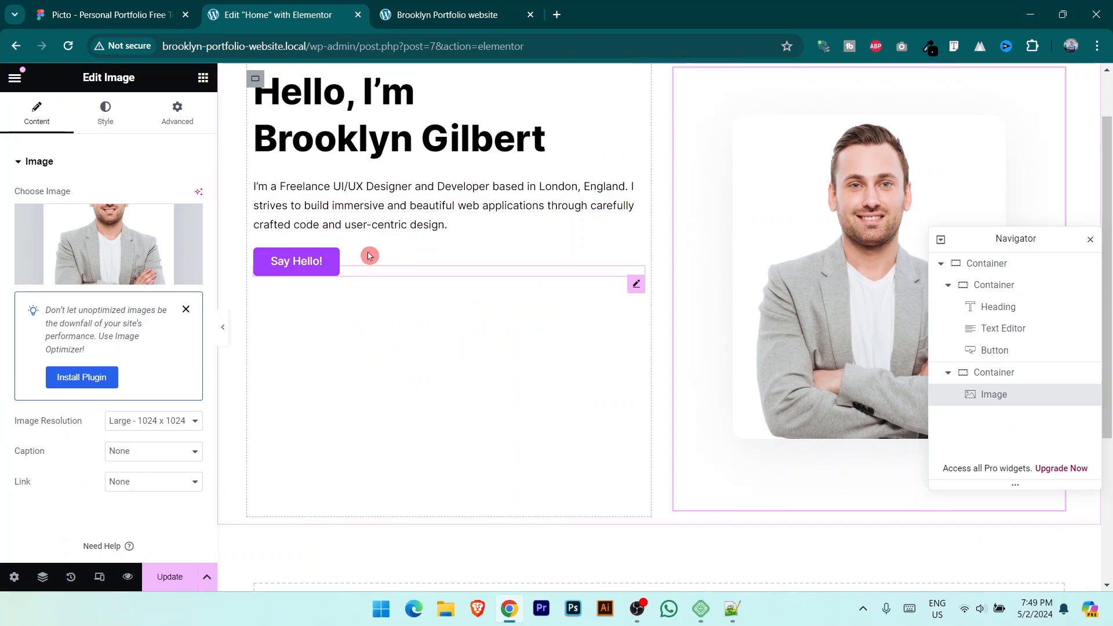
pyautogui.click(255, 147)
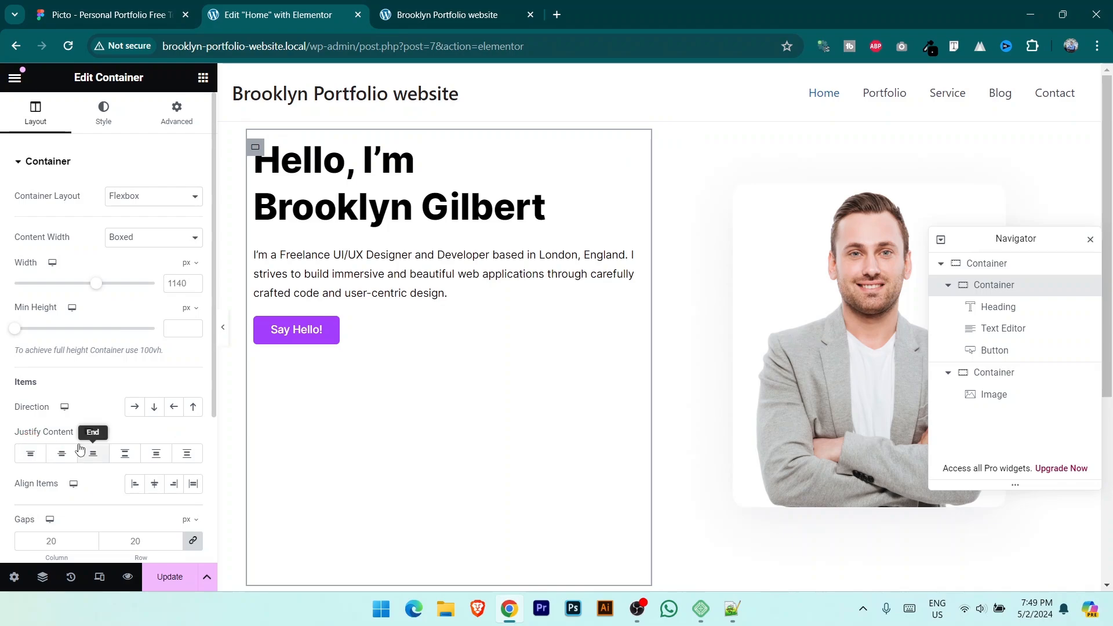
pyautogui.click(62, 454)
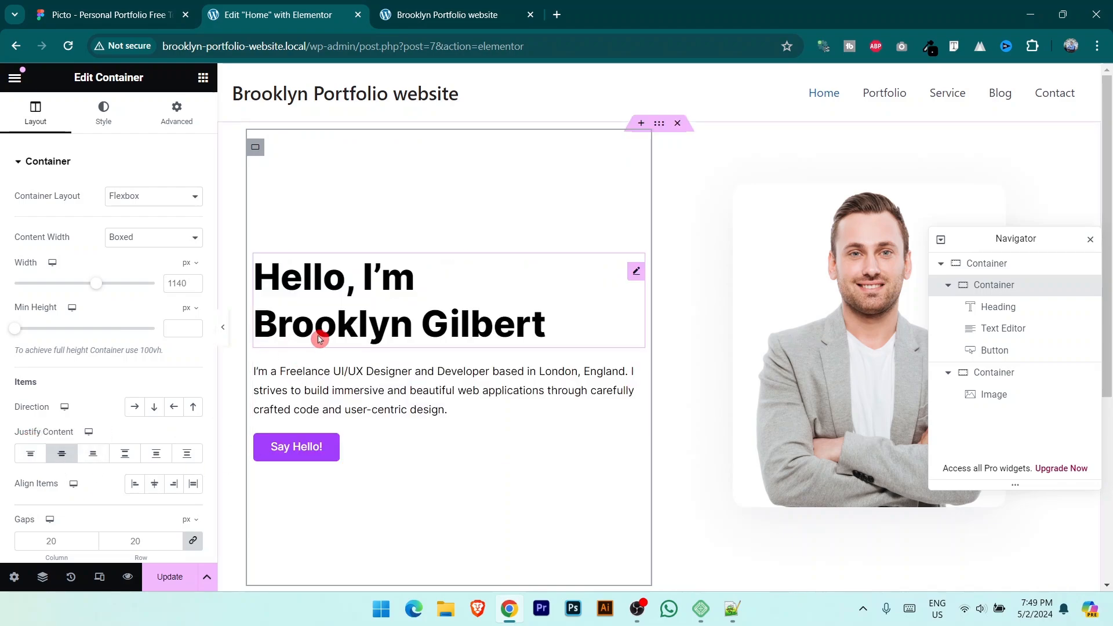
pyautogui.scroll(-1, 325, 327)
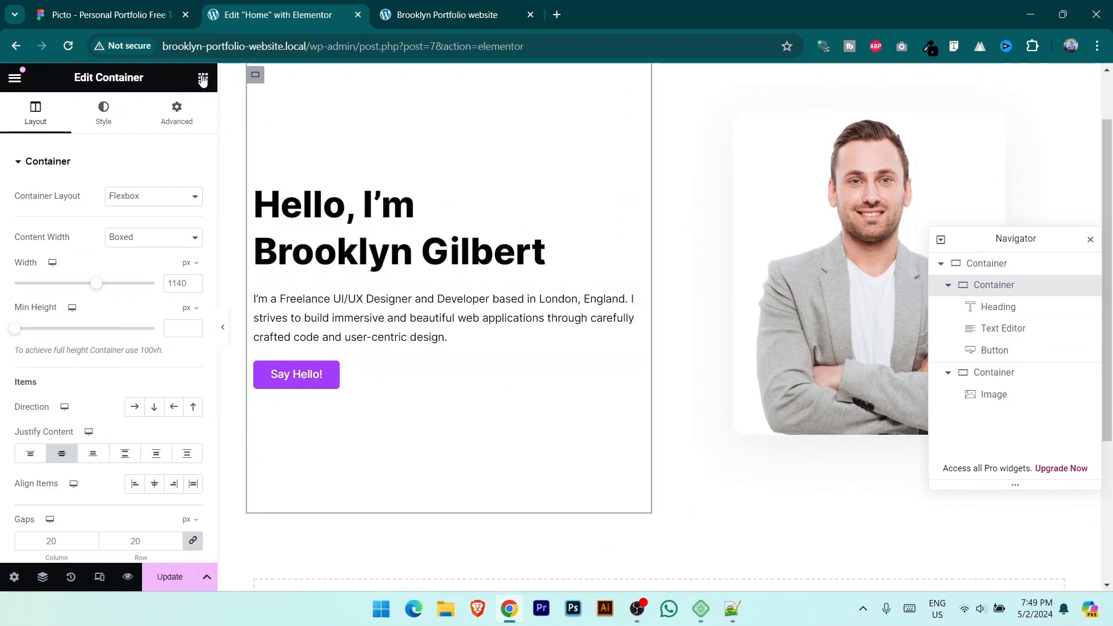
pyautogui.click(203, 77)
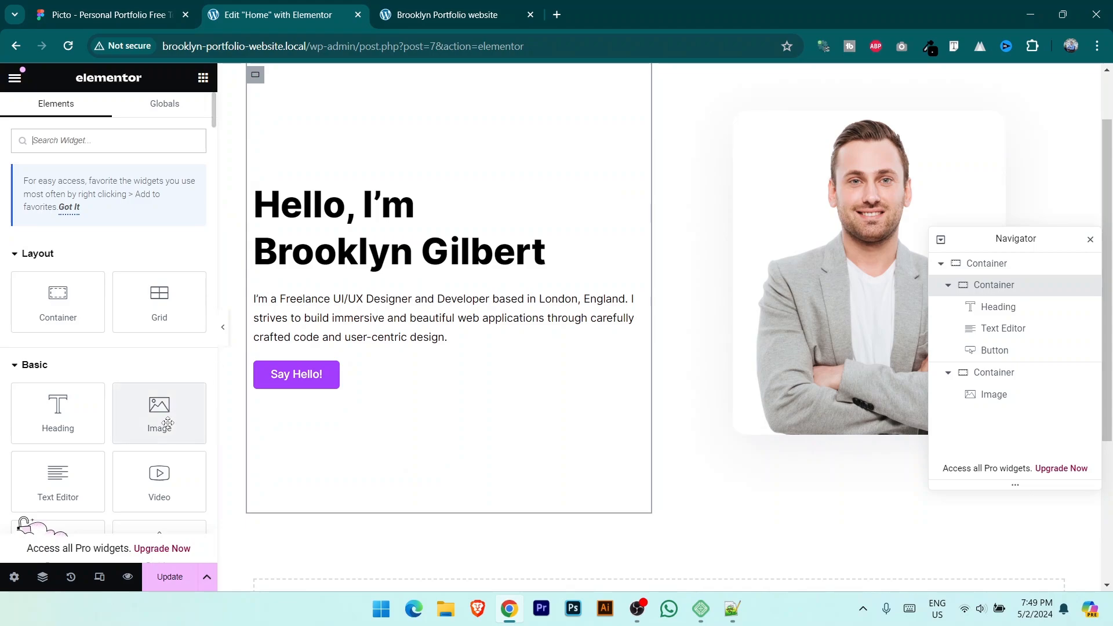
# Step: Add an Image widget under Say Hello! showing the uploaded Frame 1.png stats graphic
pyautogui.moveTo(158, 412); pyautogui.dragTo(316, 375)
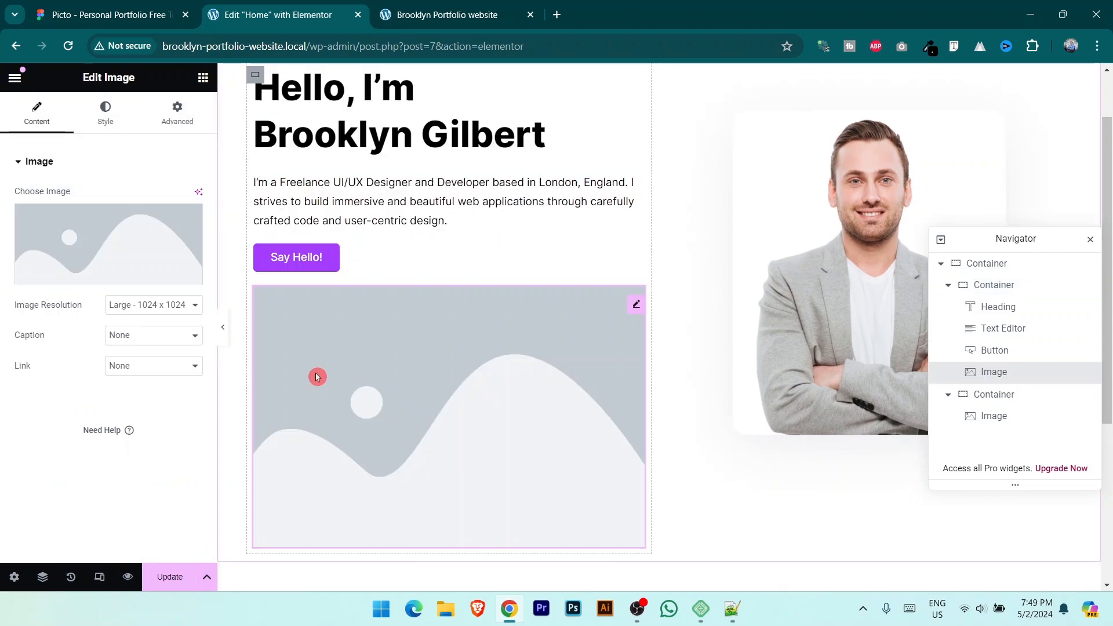
pyautogui.click(105, 282)
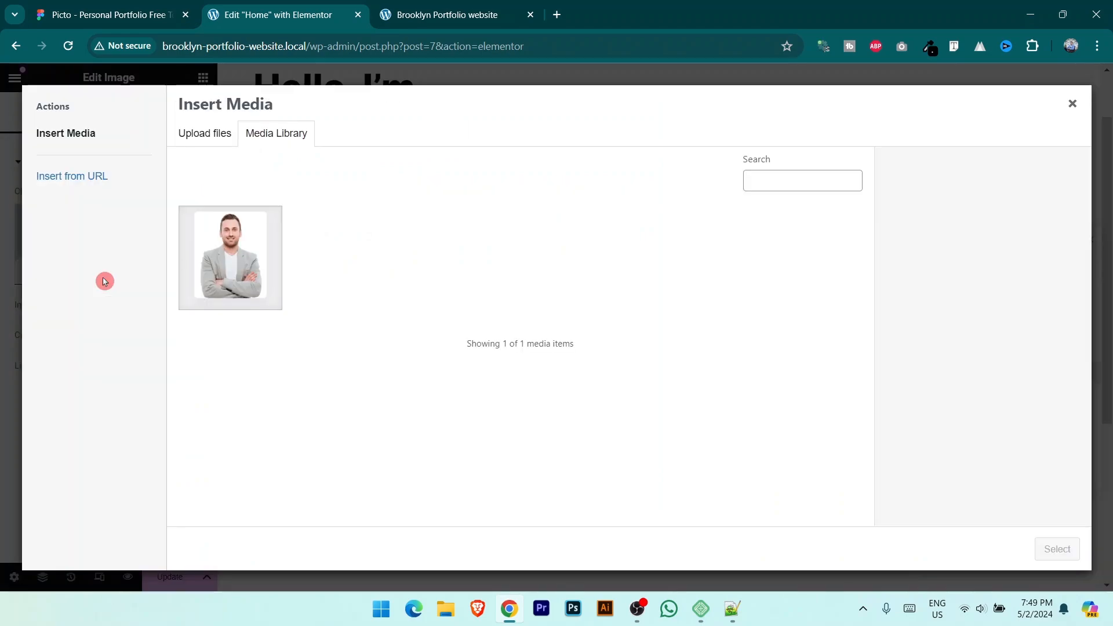
pyautogui.click(200, 138)
pyautogui.click(646, 331)
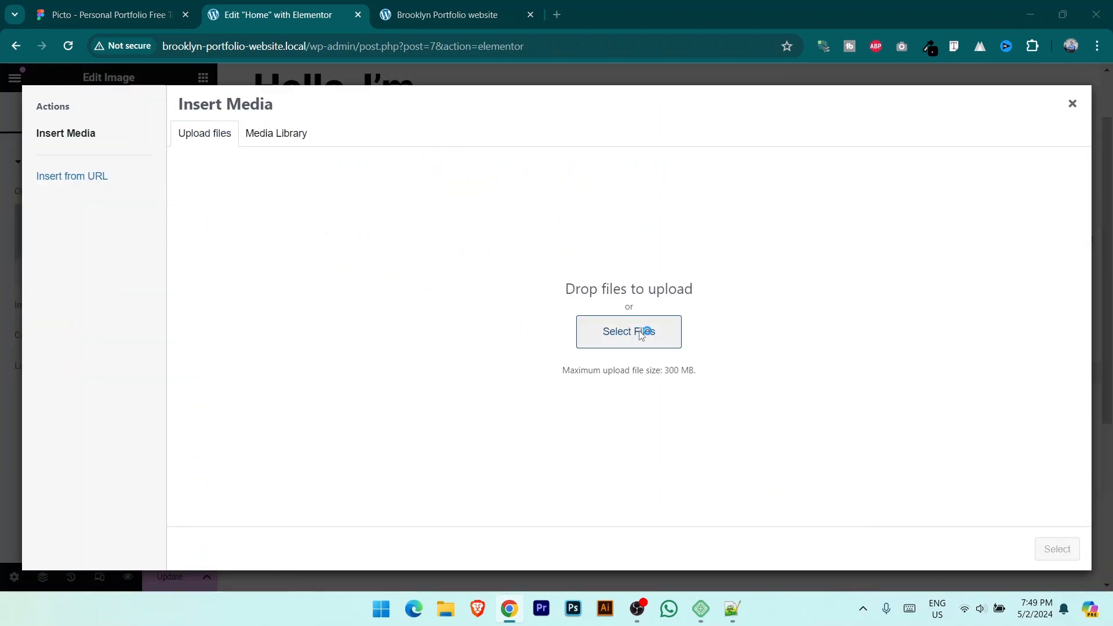
pyautogui.click(415, 153)
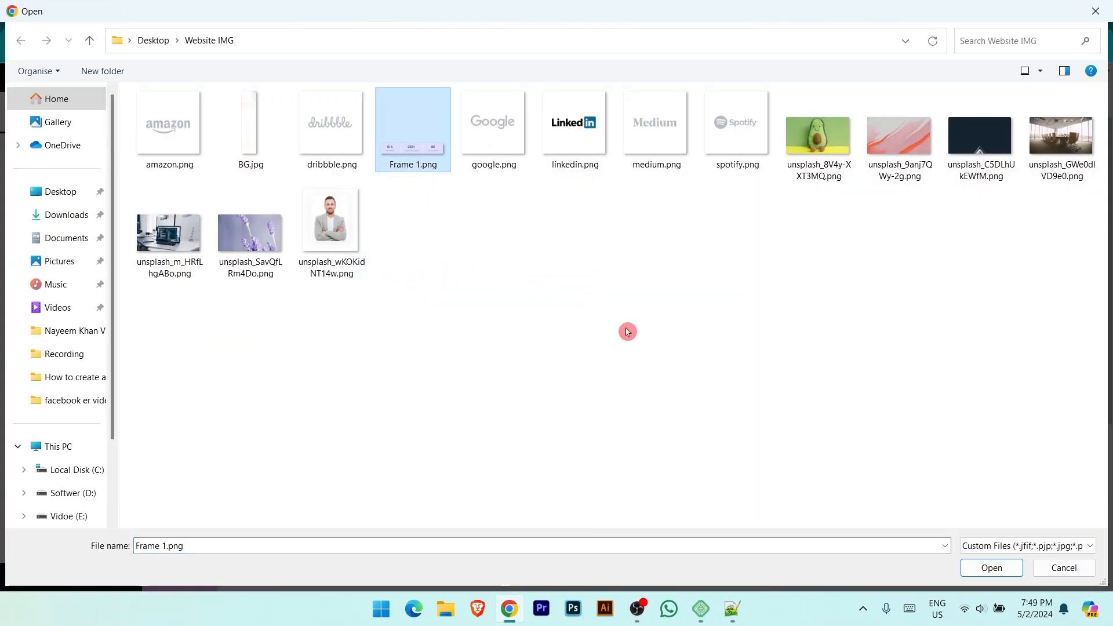
pyautogui.click(992, 568)
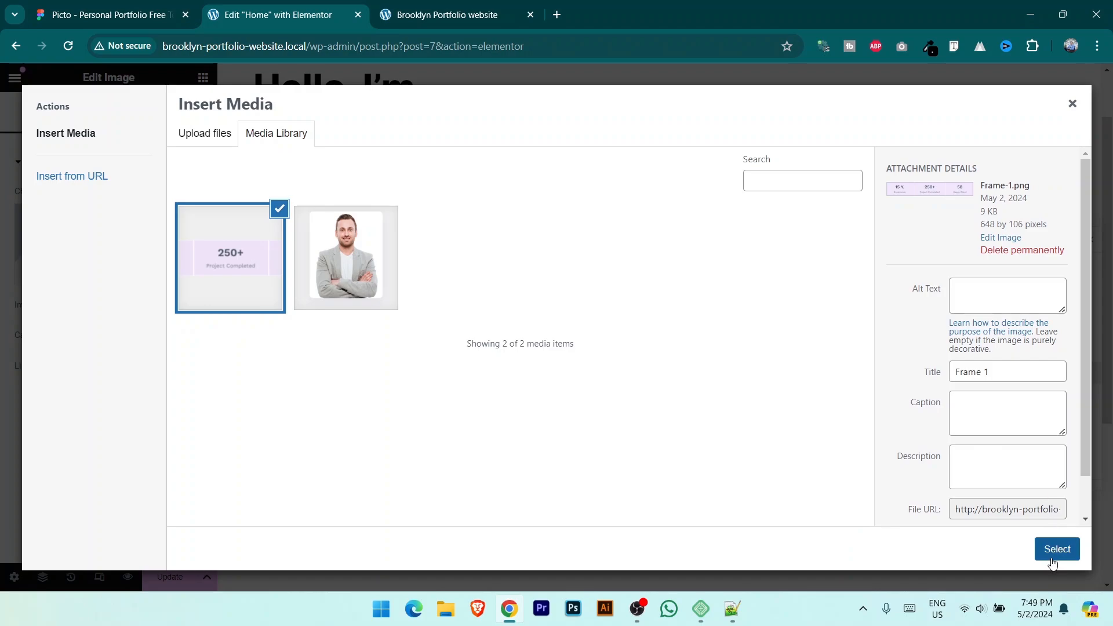
pyautogui.click(1055, 552)
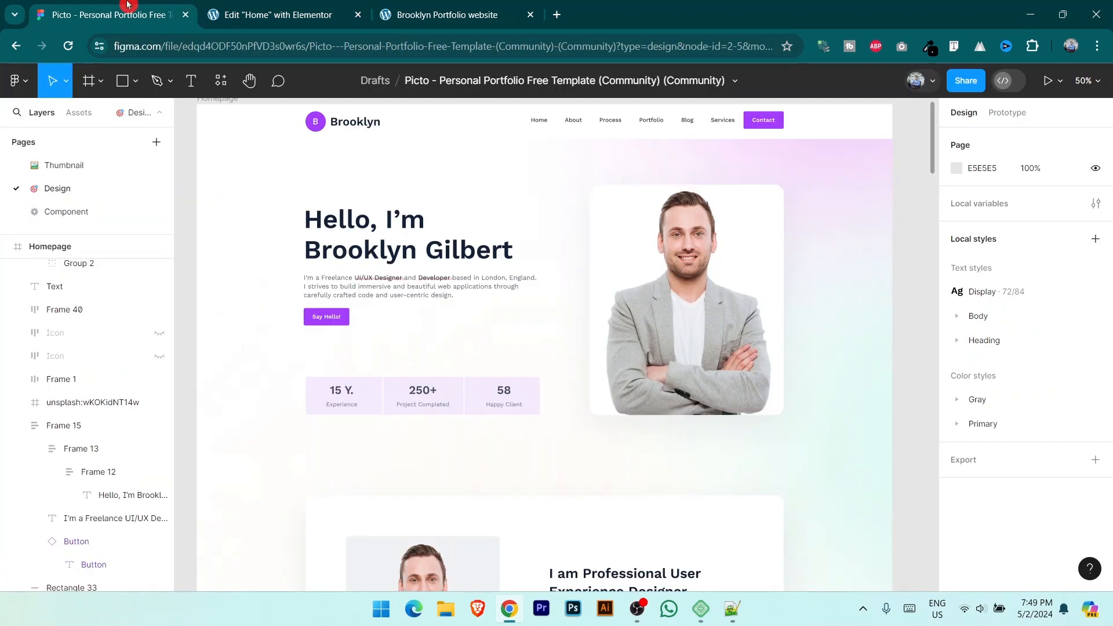
# Step: Unlink the stats image's margins and set its top margin to 40 px
pyautogui.click(116, 15)
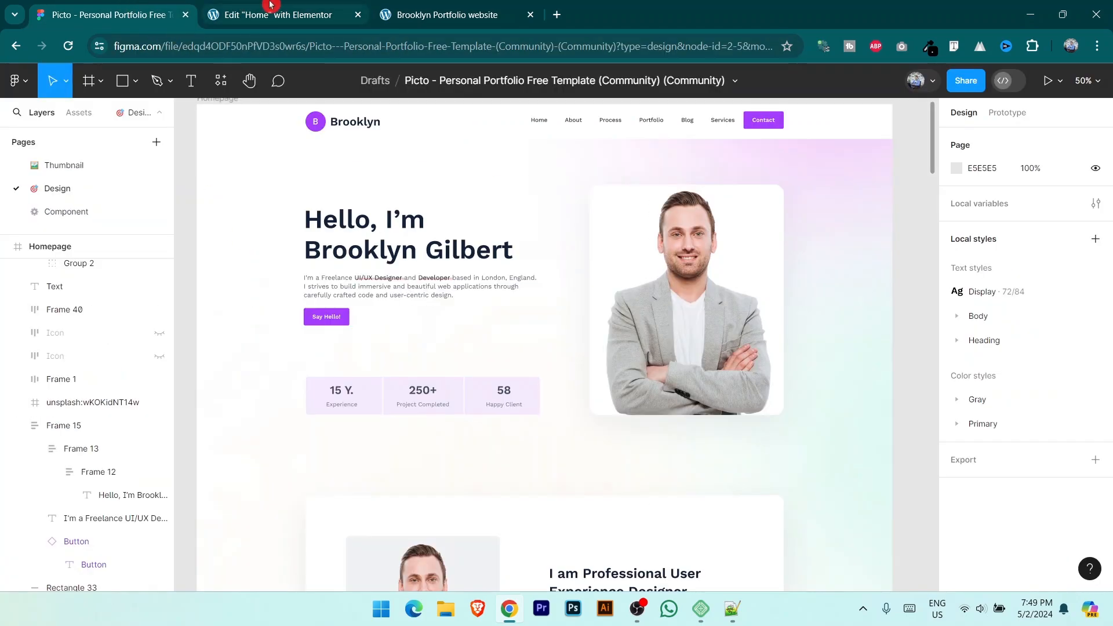
pyautogui.click(275, 15)
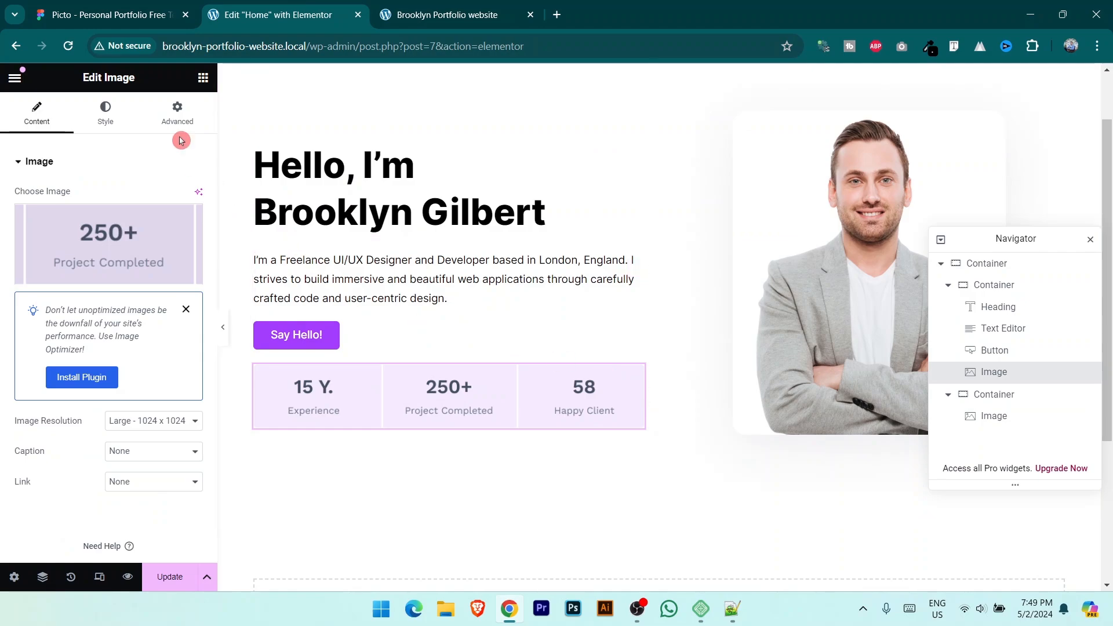
pyautogui.click(178, 116)
pyautogui.click(197, 218)
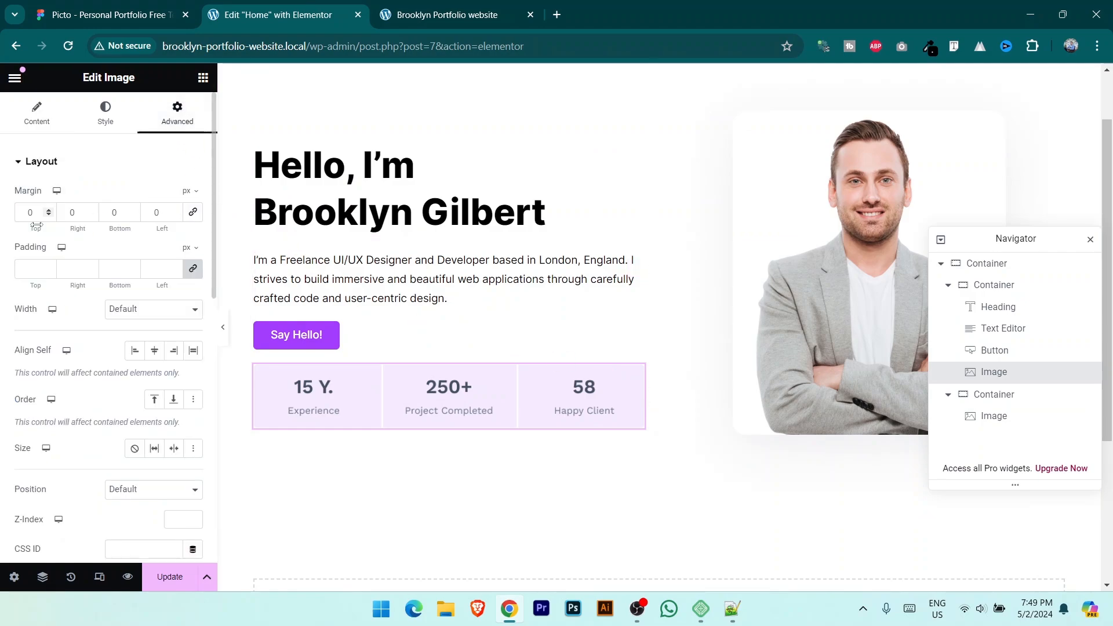
pyautogui.moveTo(50, 212); pyautogui.dragTo(50, 212)
# Step: Save the page, check the spacing on the live site, and view Figma's About section
pyautogui.click(90, 5)
pyautogui.click(272, 4)
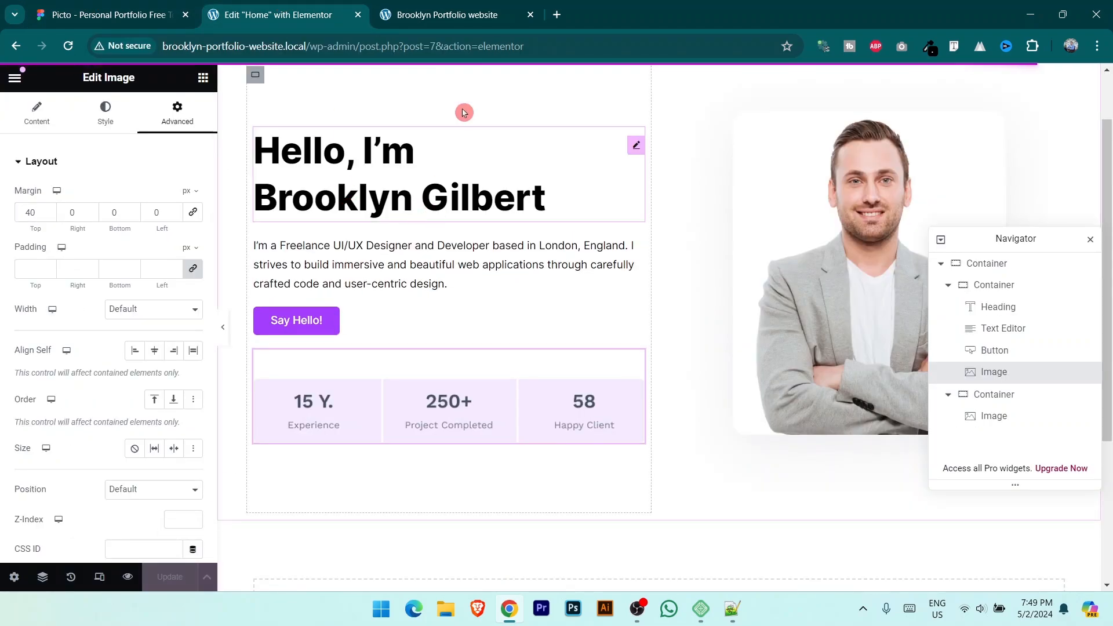
pyautogui.click(457, 15)
pyautogui.click(71, 46)
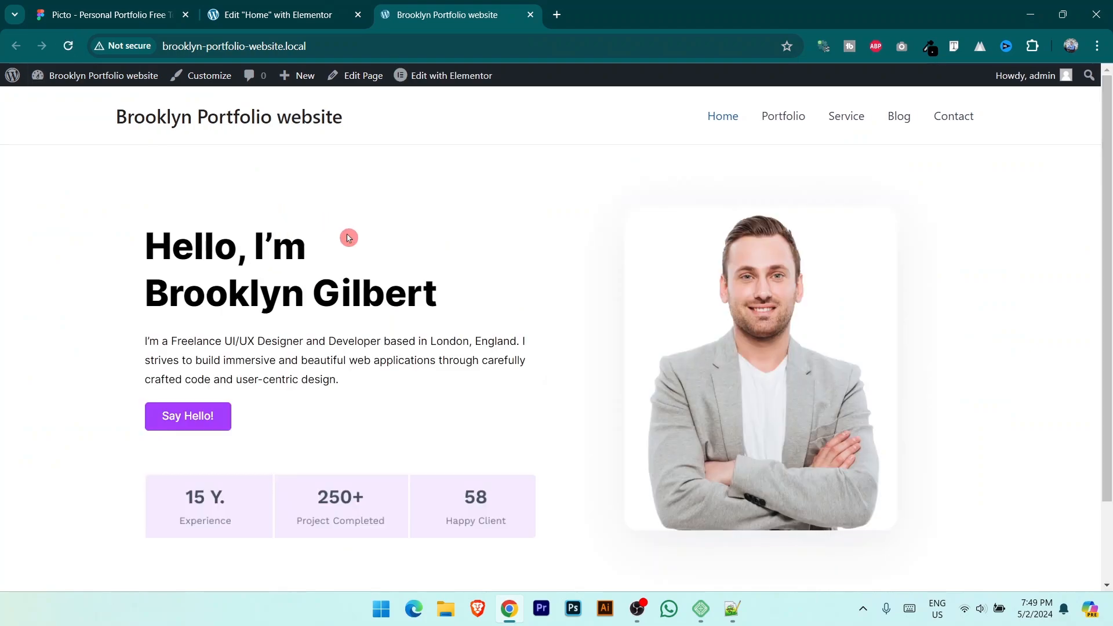
pyautogui.scroll(-2, 524, 302)
pyautogui.scroll(1, 620, 331)
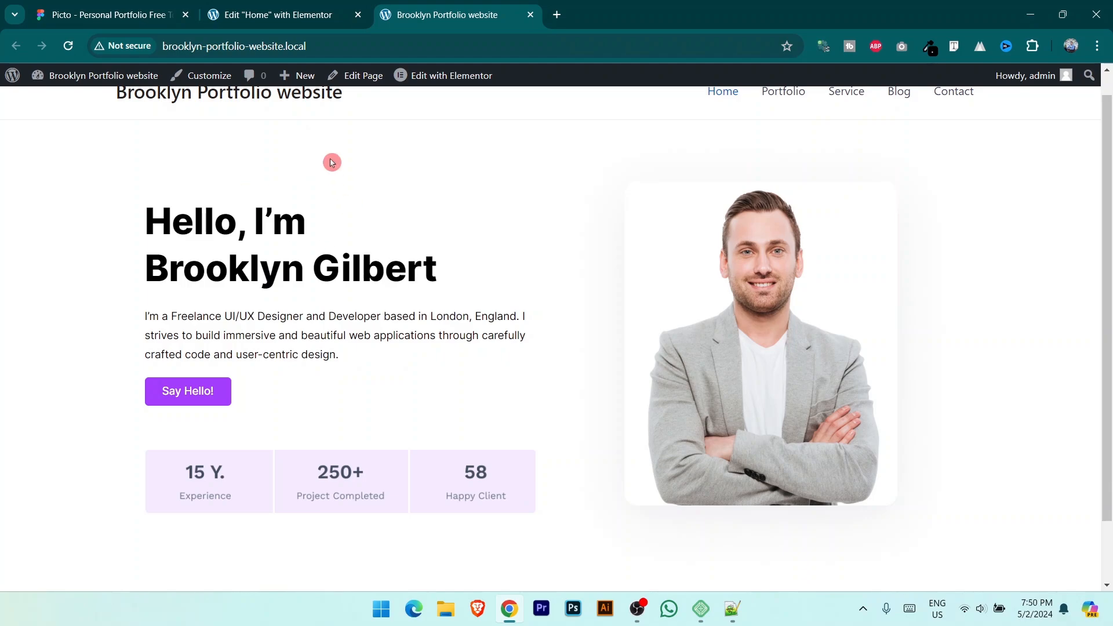
pyautogui.click(110, 15)
pyautogui.scroll(-5, 684, 372)
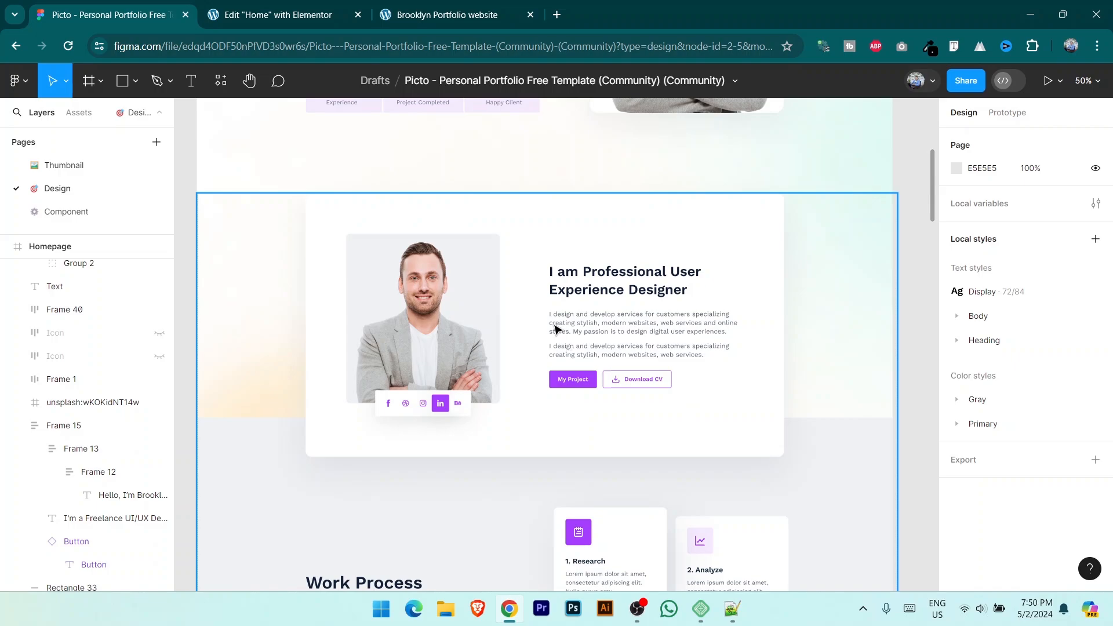
# Step: Add a two-column Flexbox container below the hero section
pyautogui.click(290, 8)
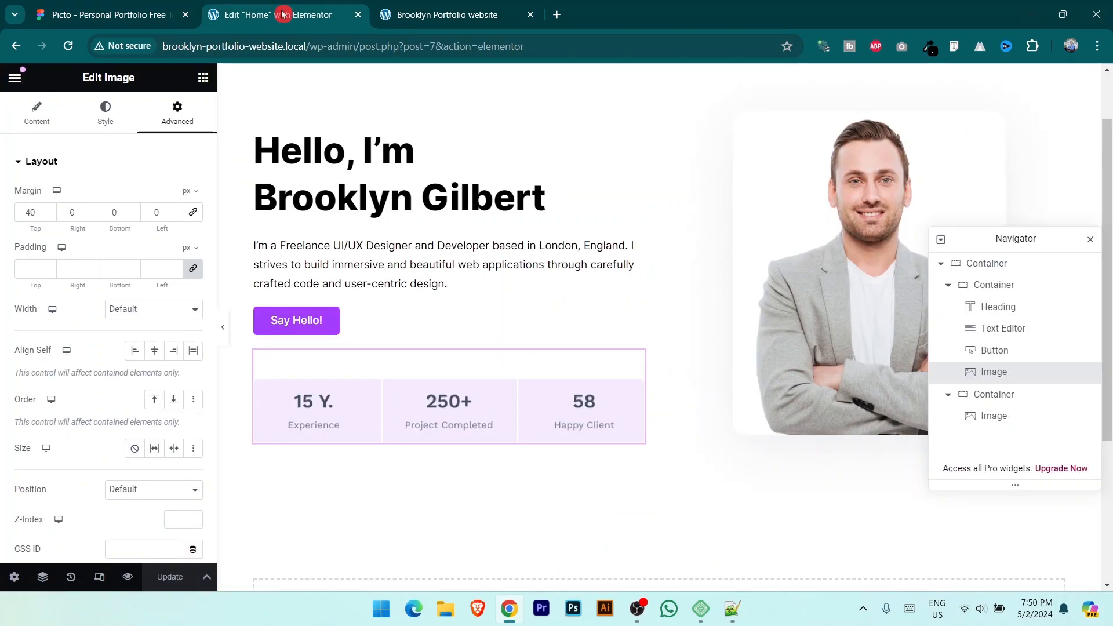
pyautogui.scroll(-4, 686, 415)
pyautogui.click(609, 397)
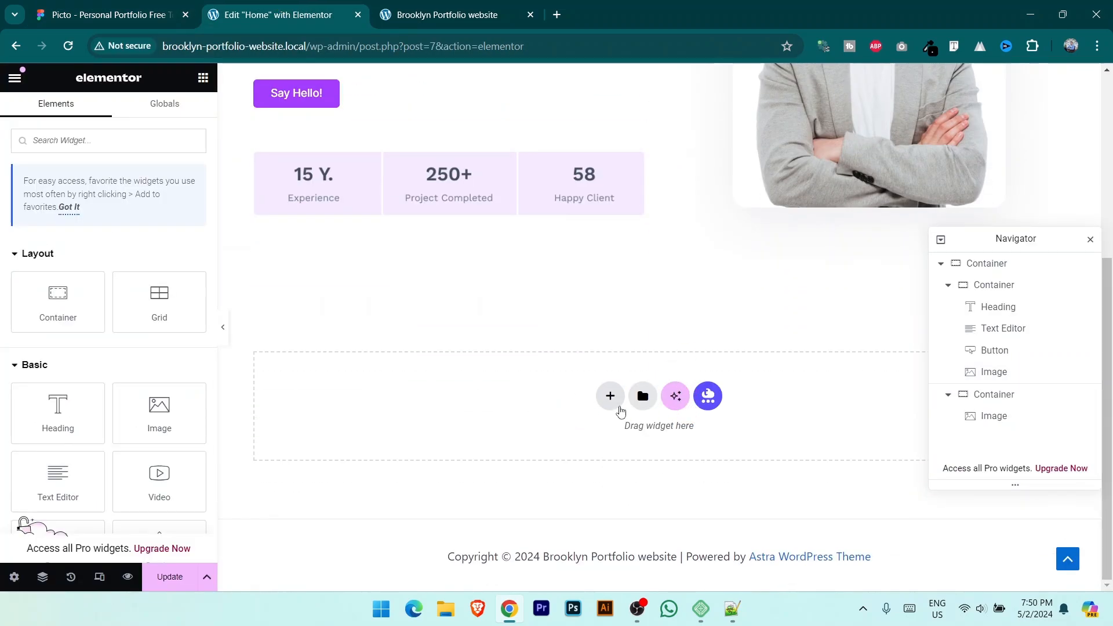
pyautogui.click(608, 398)
pyautogui.click(608, 379)
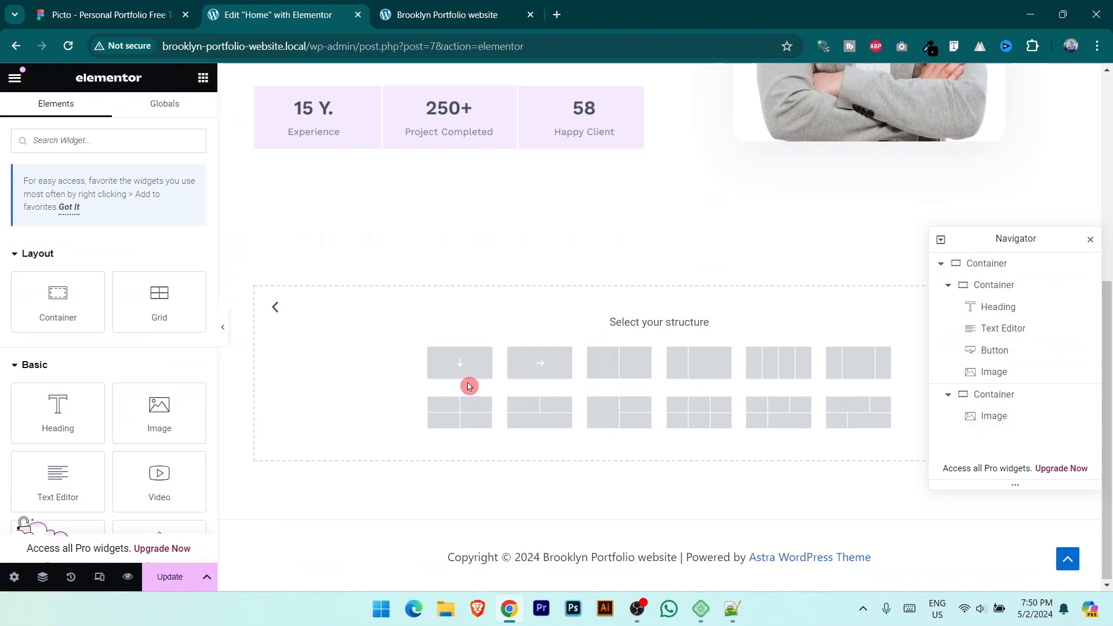
pyautogui.click(621, 372)
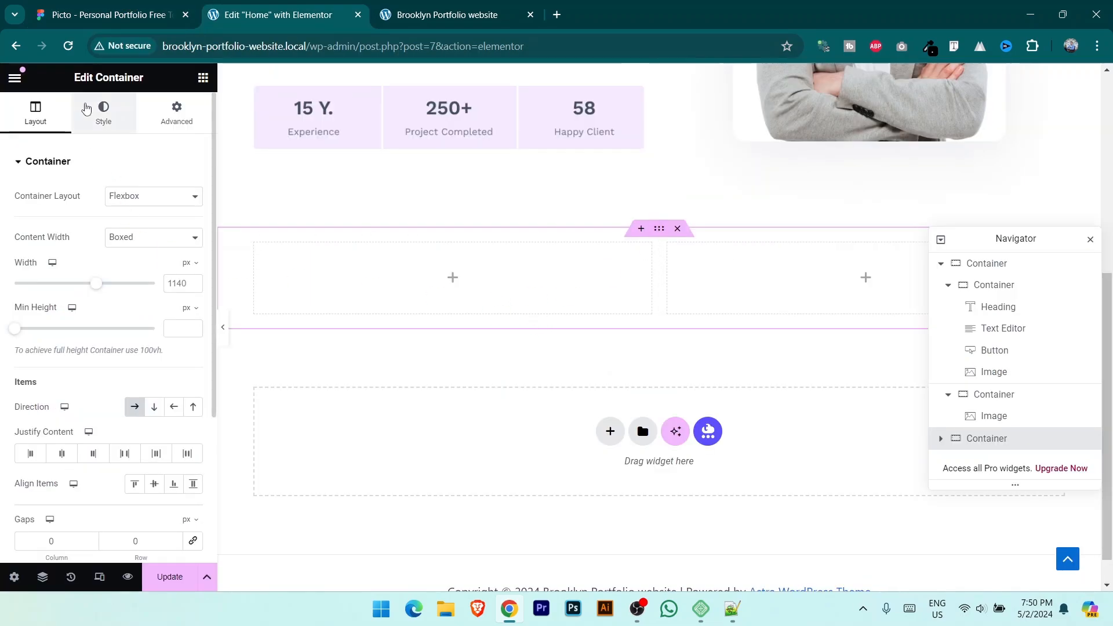
# Step: Give the new container a classic white background colour
pyautogui.click(103, 113)
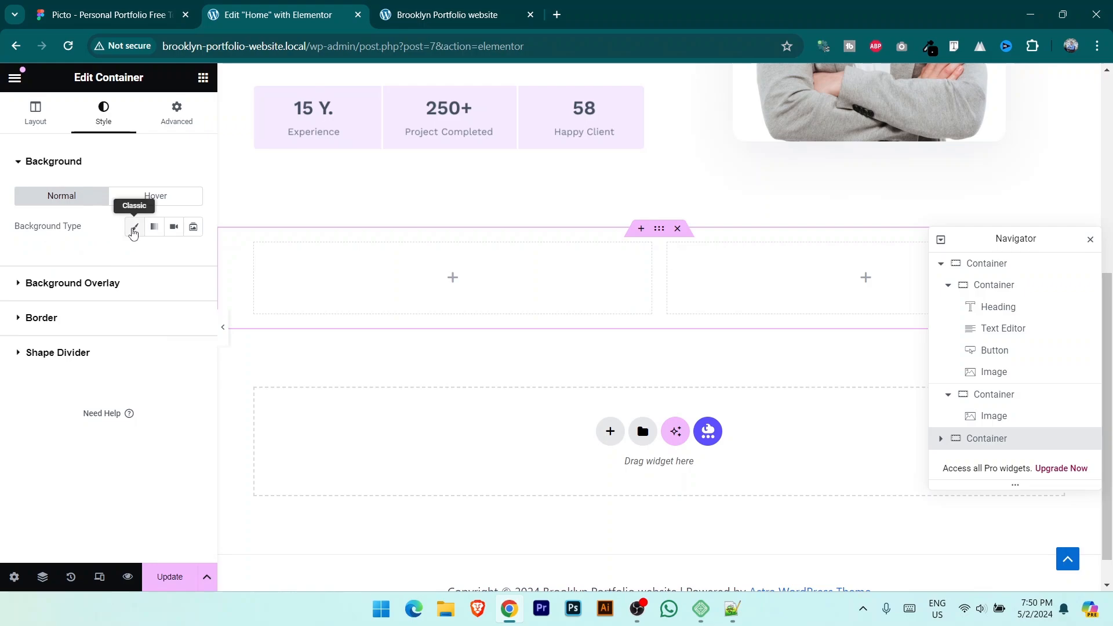
pyautogui.click(134, 226)
pyautogui.click(194, 257)
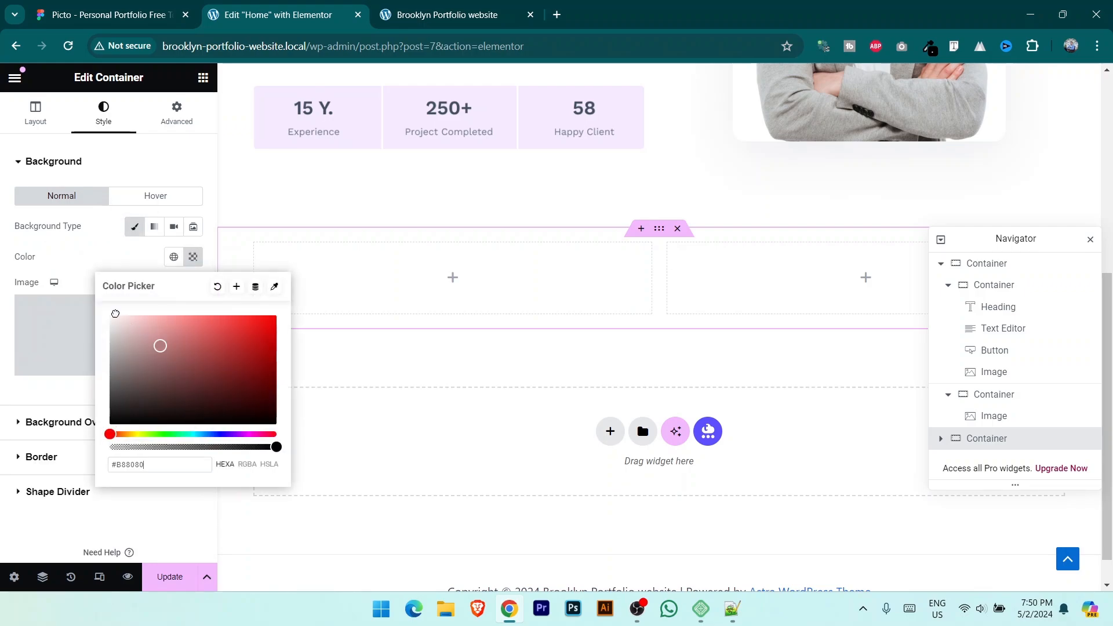
pyautogui.click(99, 257)
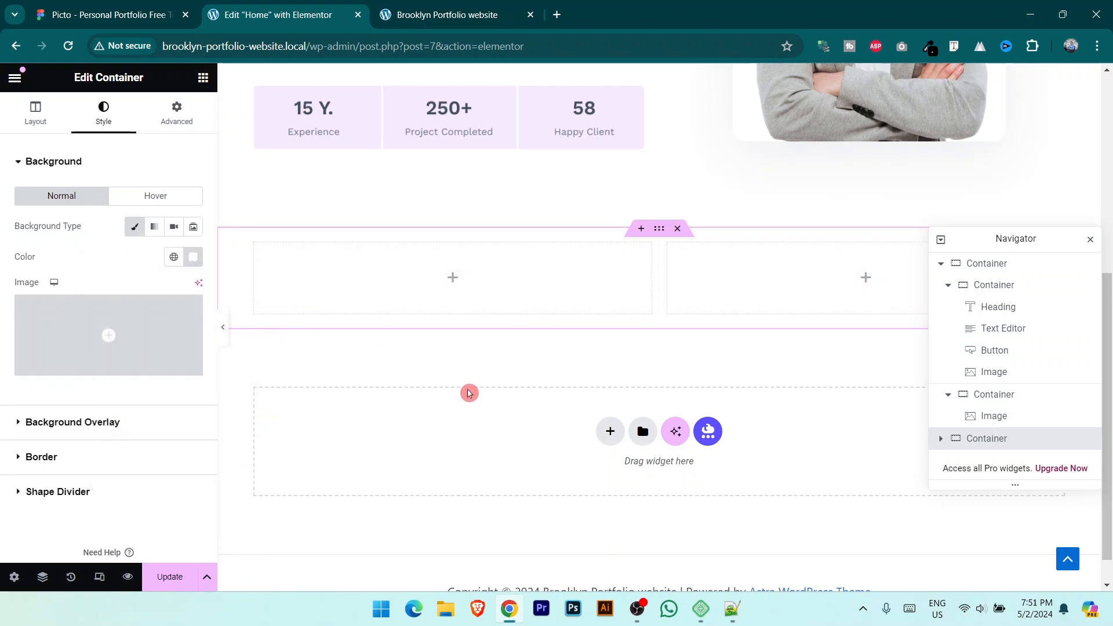
pyautogui.scroll(6, 489, 387)
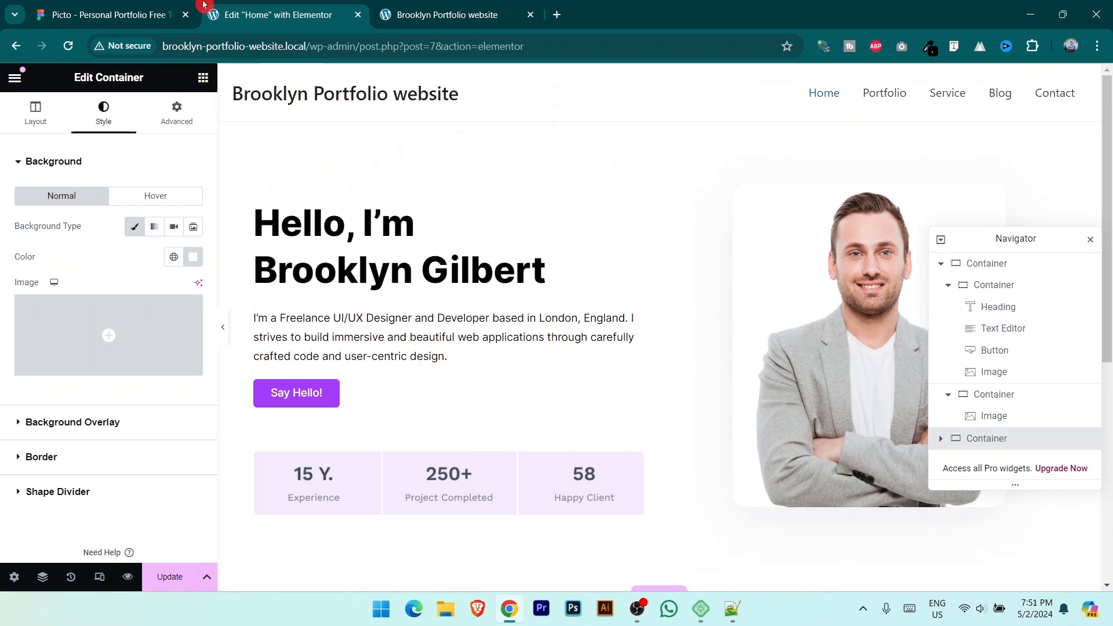
# Step: Inspect the Homepage frame's background in the Figma design
pyautogui.click(110, 14)
pyautogui.scroll(3, 661, 370)
pyautogui.scroll(4, 661, 370)
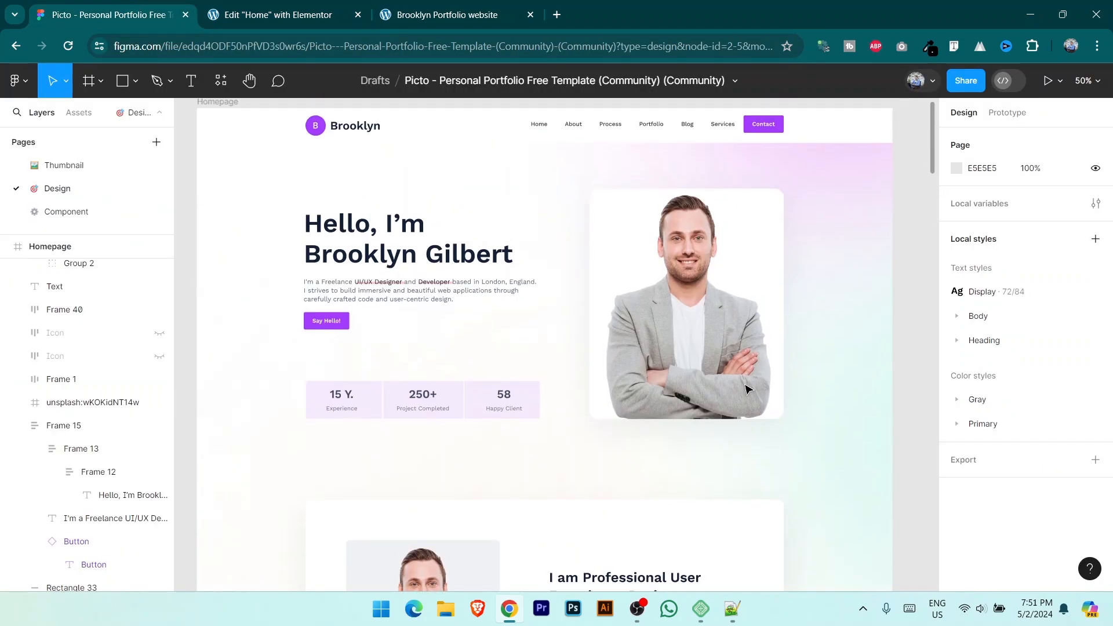
pyautogui.click(810, 290)
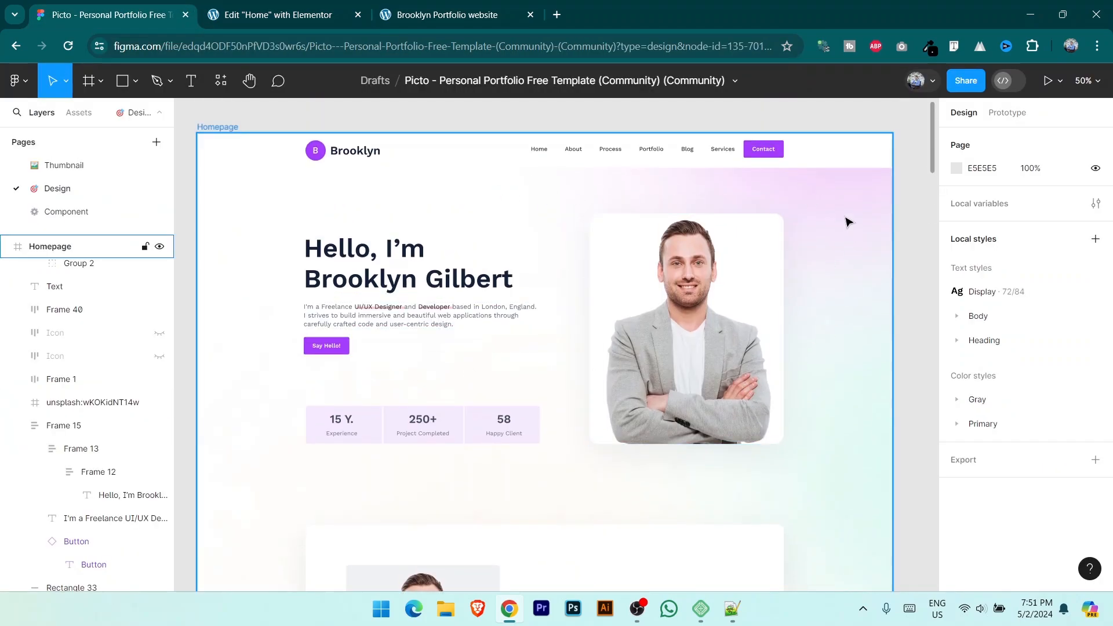
pyautogui.click(338, 6)
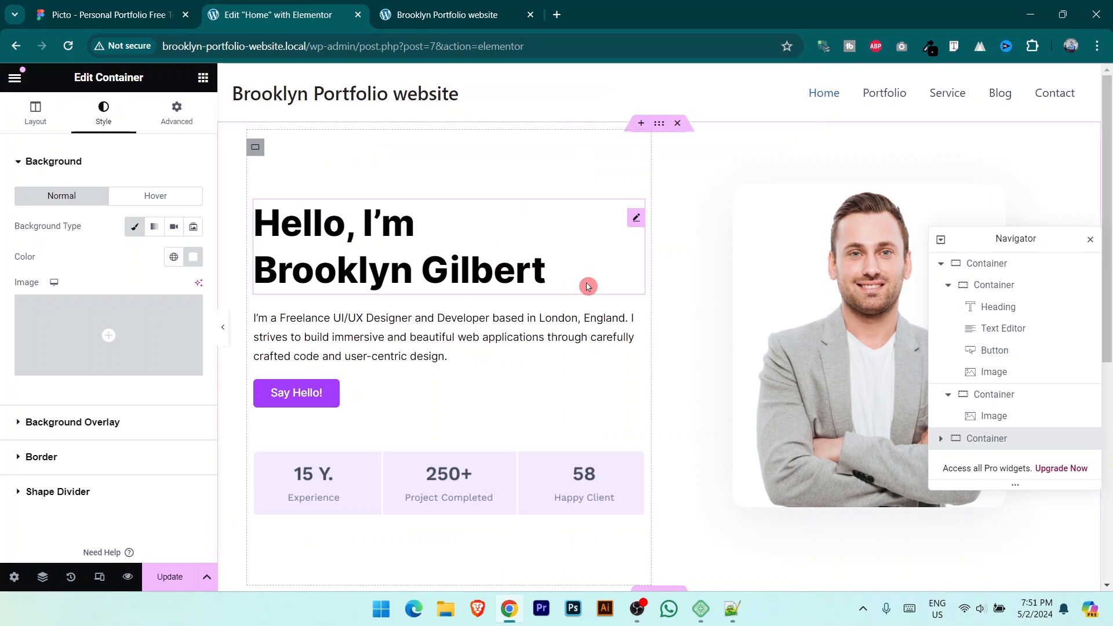
# Step: Set the hero container's classic background image to the uploaded BG.jpg
pyautogui.click(659, 125)
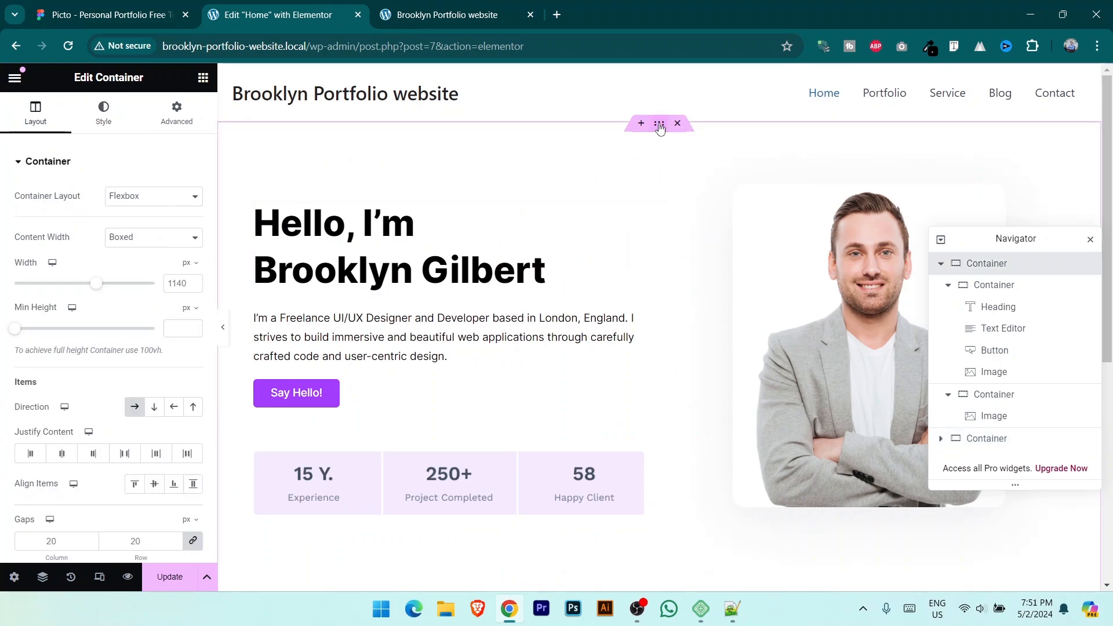
pyautogui.click(105, 119)
pyautogui.click(33, 228)
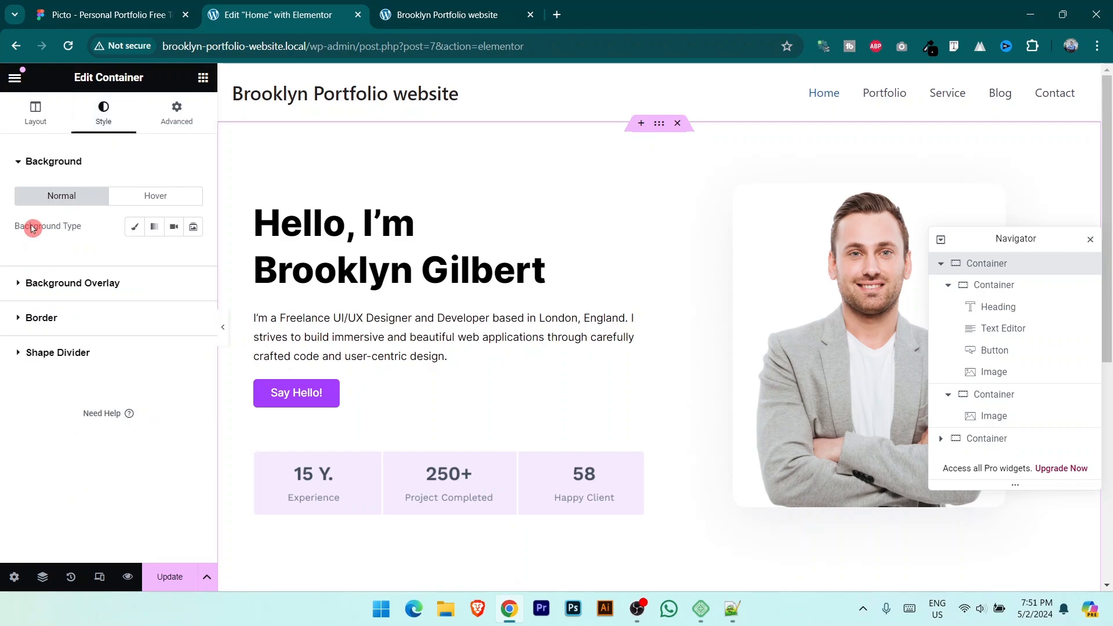
pyautogui.click(131, 229)
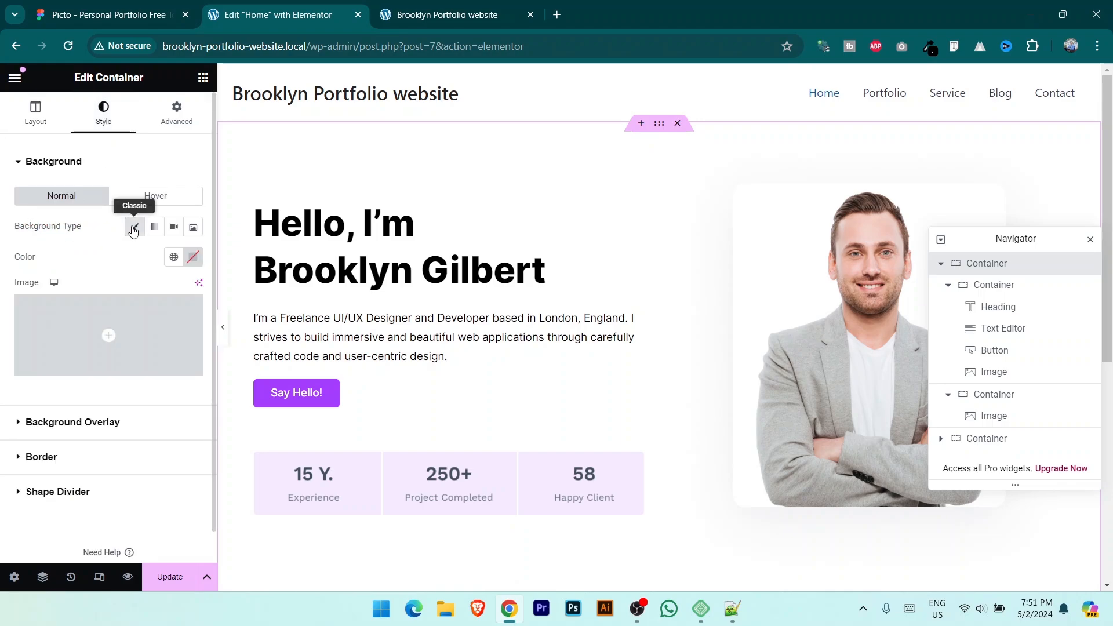
pyautogui.click(91, 370)
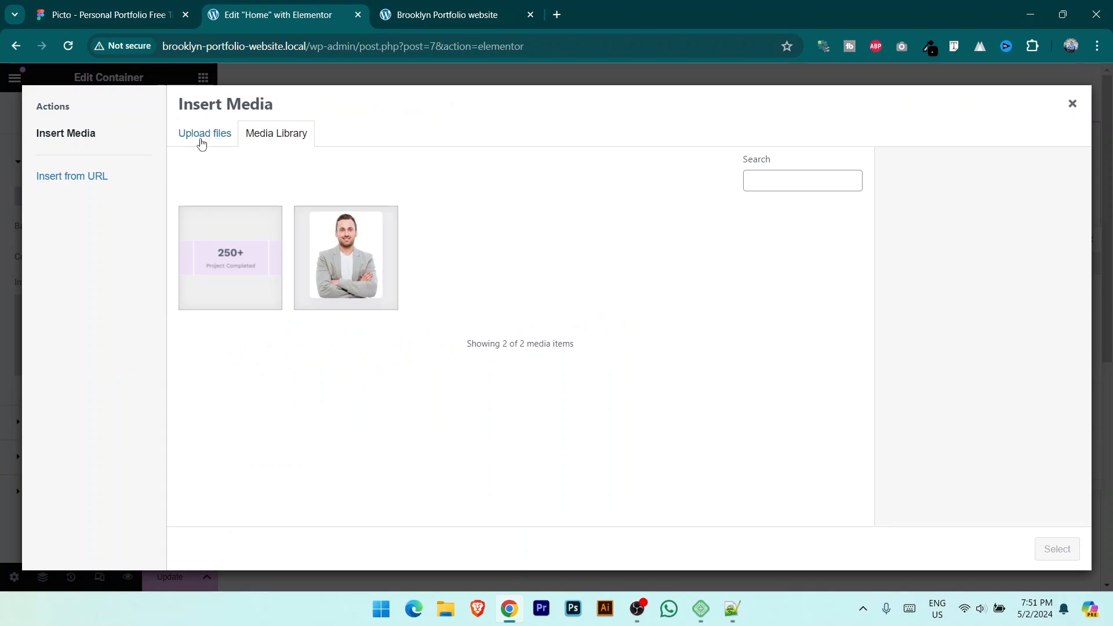
pyautogui.click(201, 142)
pyautogui.click(626, 330)
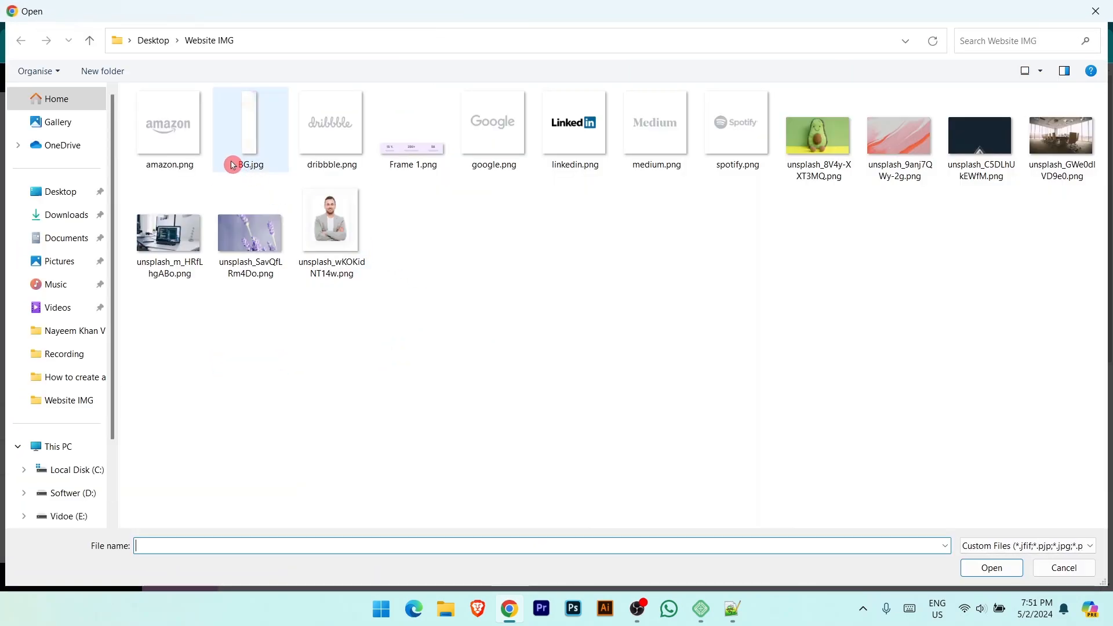
pyautogui.click(253, 140)
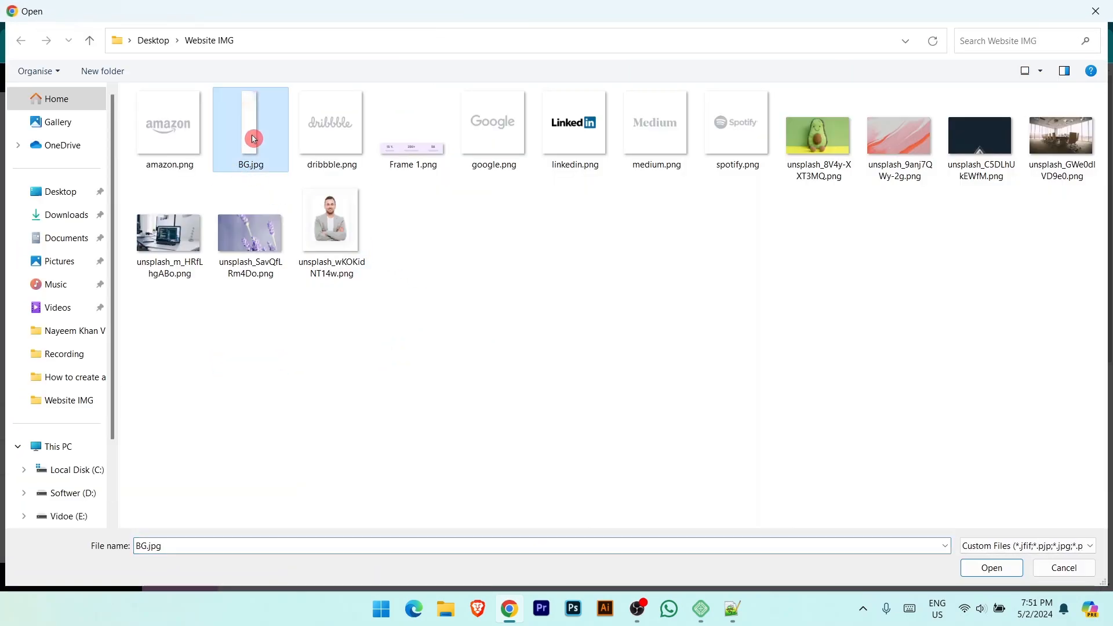
pyautogui.click(993, 568)
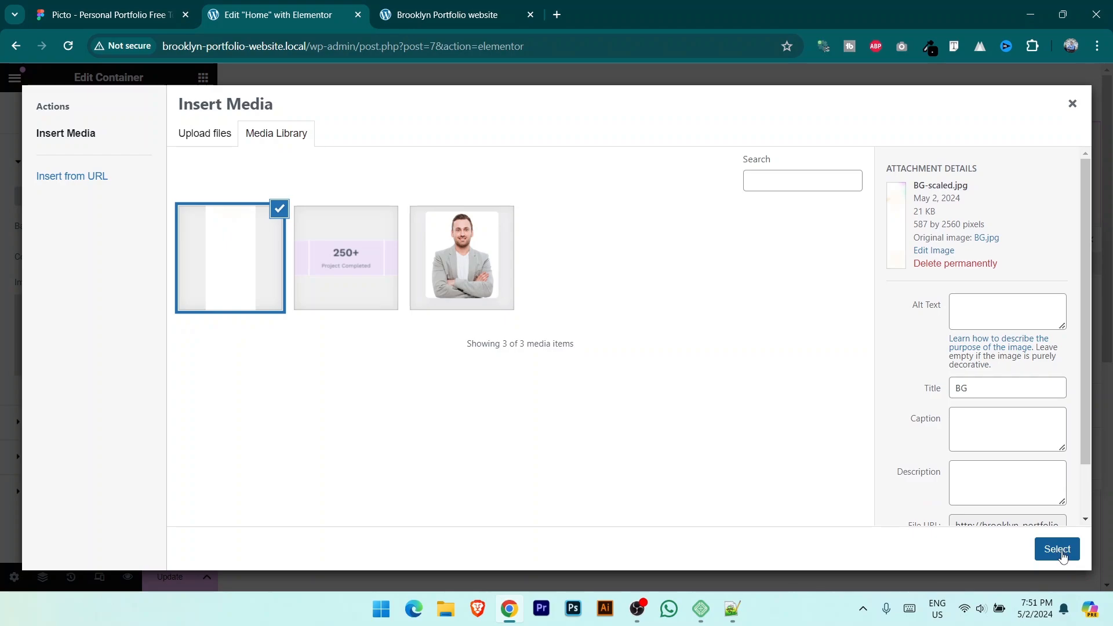
pyautogui.click(1060, 555)
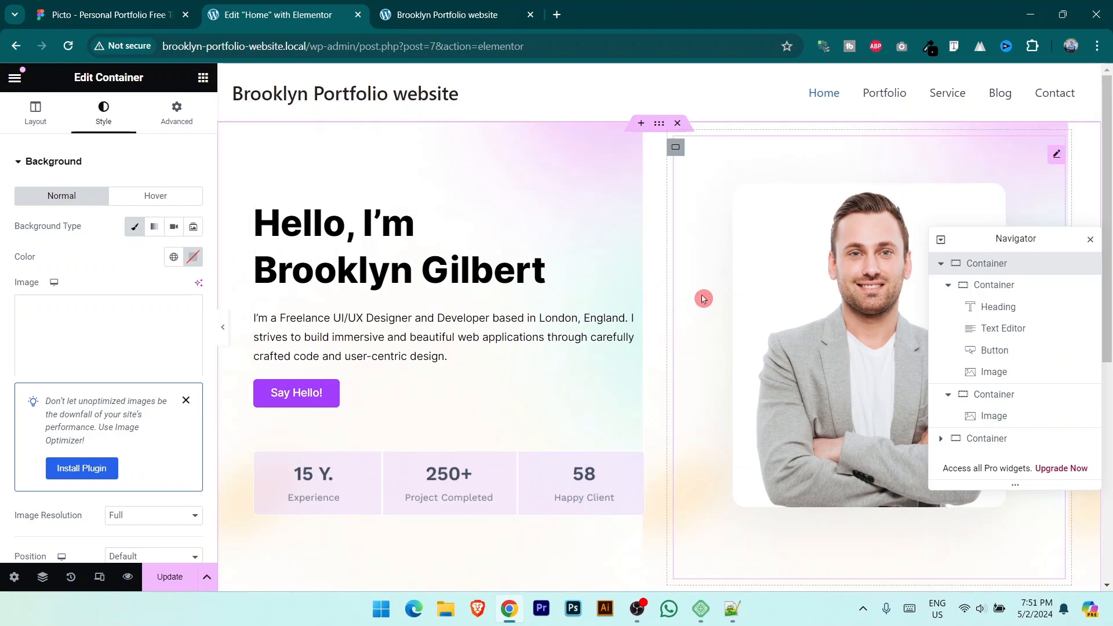
# Step: Keep the hero background at Full resolution, anchored Top Center with default attachment
pyautogui.scroll(-3, 713, 303)
pyautogui.scroll(-5, 154, 319)
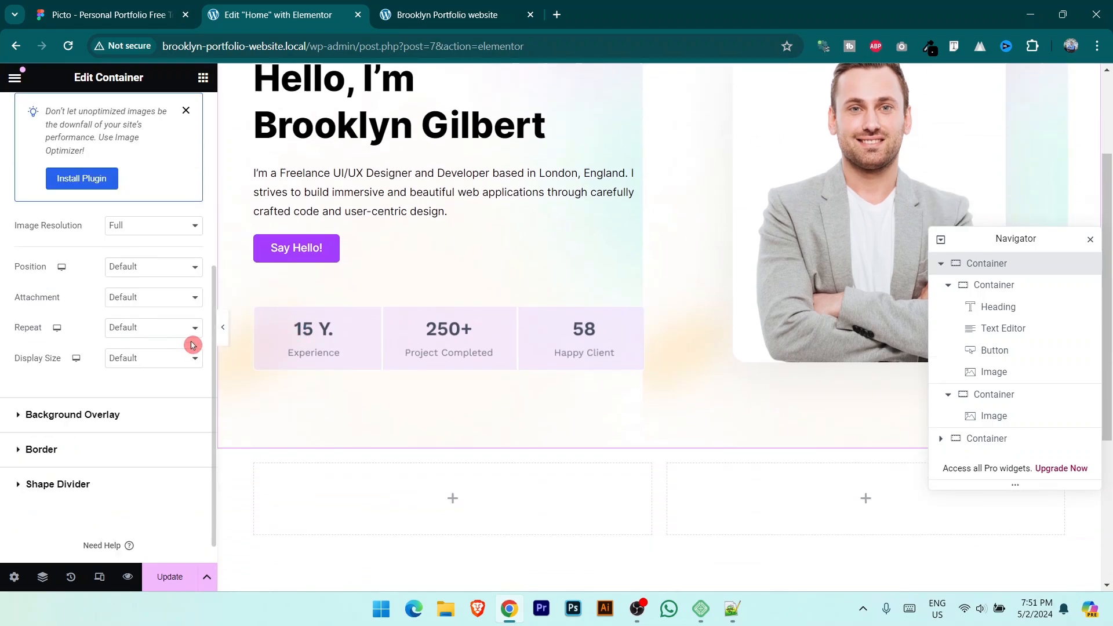
pyautogui.click(140, 227)
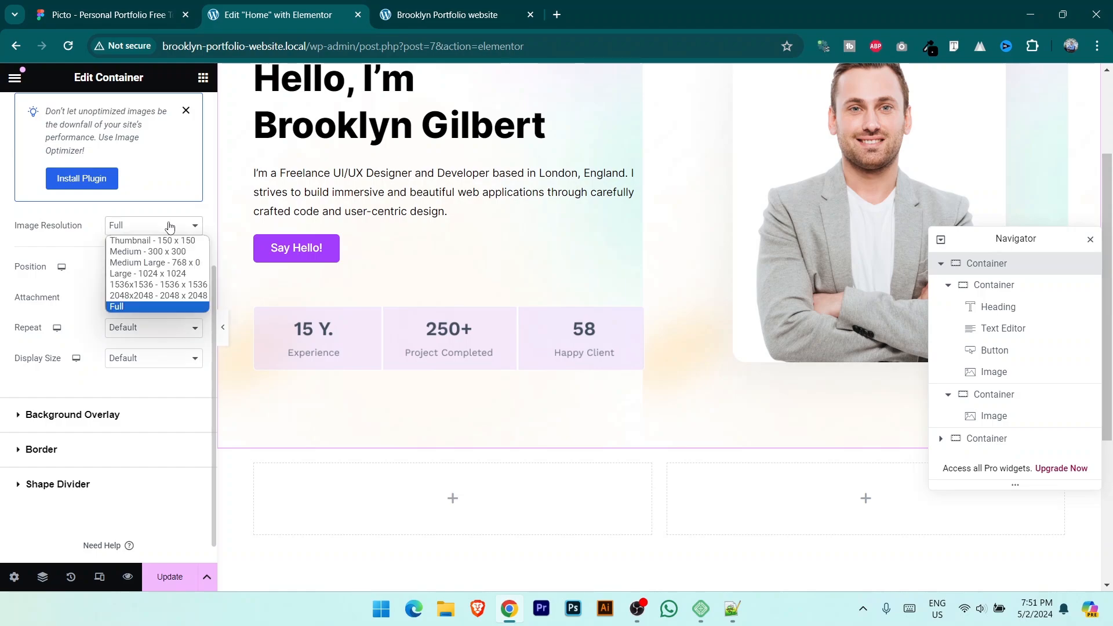
pyautogui.click(144, 307)
pyautogui.click(46, 295)
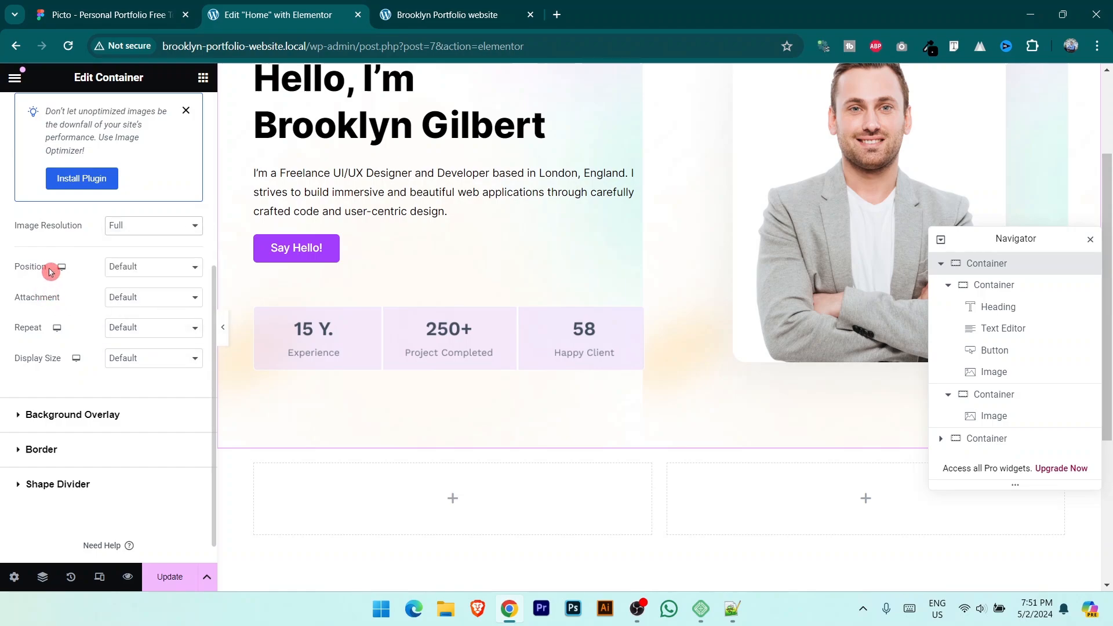
pyautogui.click(154, 267)
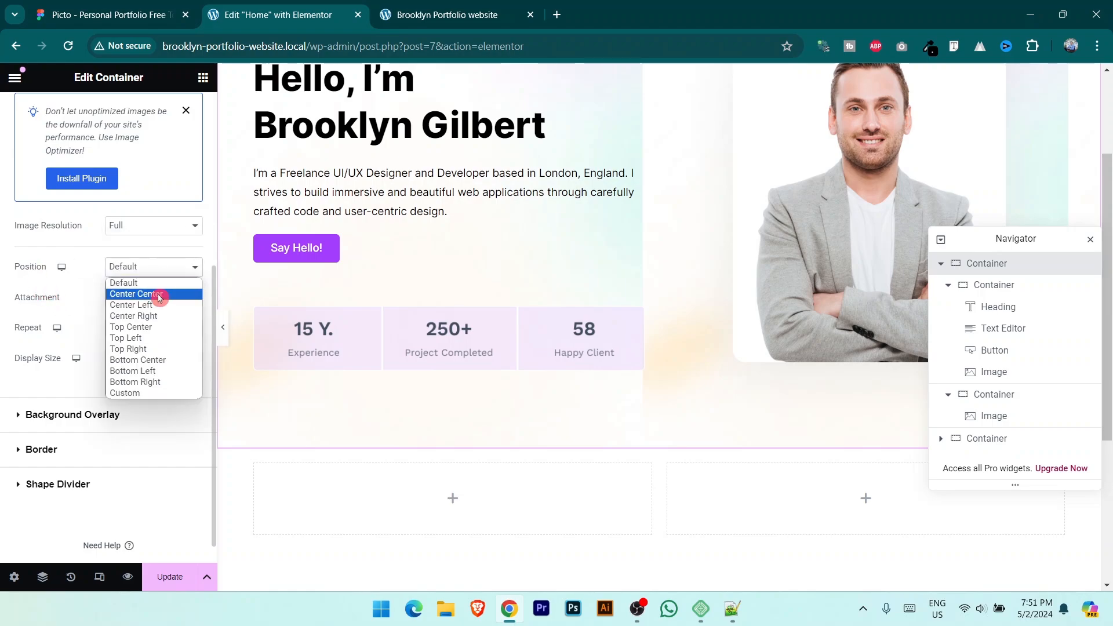
pyautogui.click(159, 327)
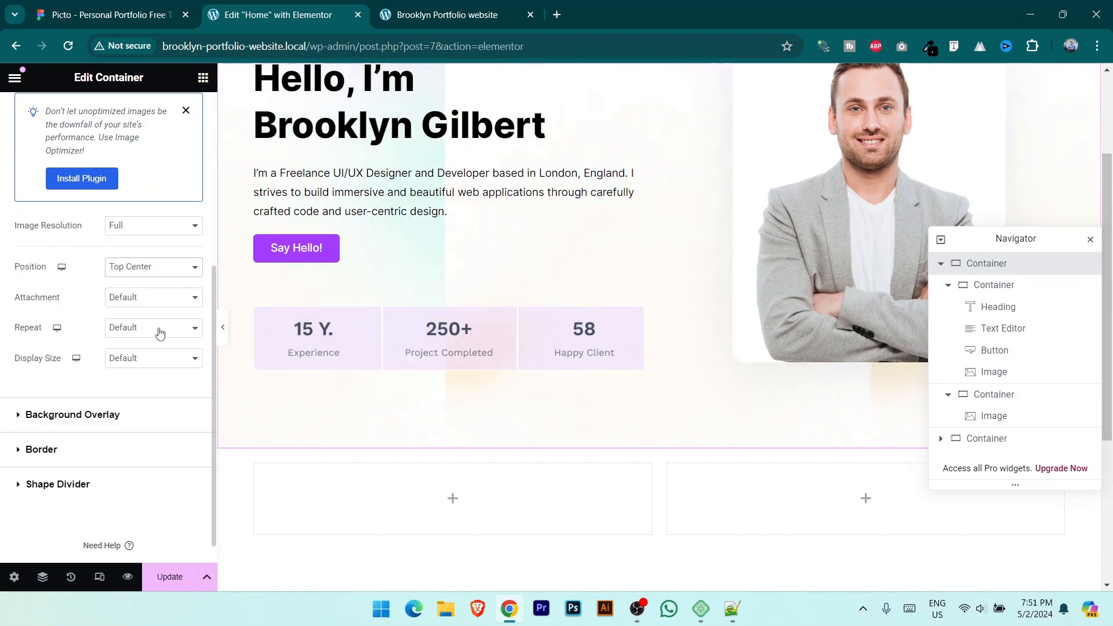
pyautogui.click(158, 298)
pyautogui.click(155, 315)
# Step: Set the hero background to No-repeat and Cover, then compare with Figma
pyautogui.click(163, 327)
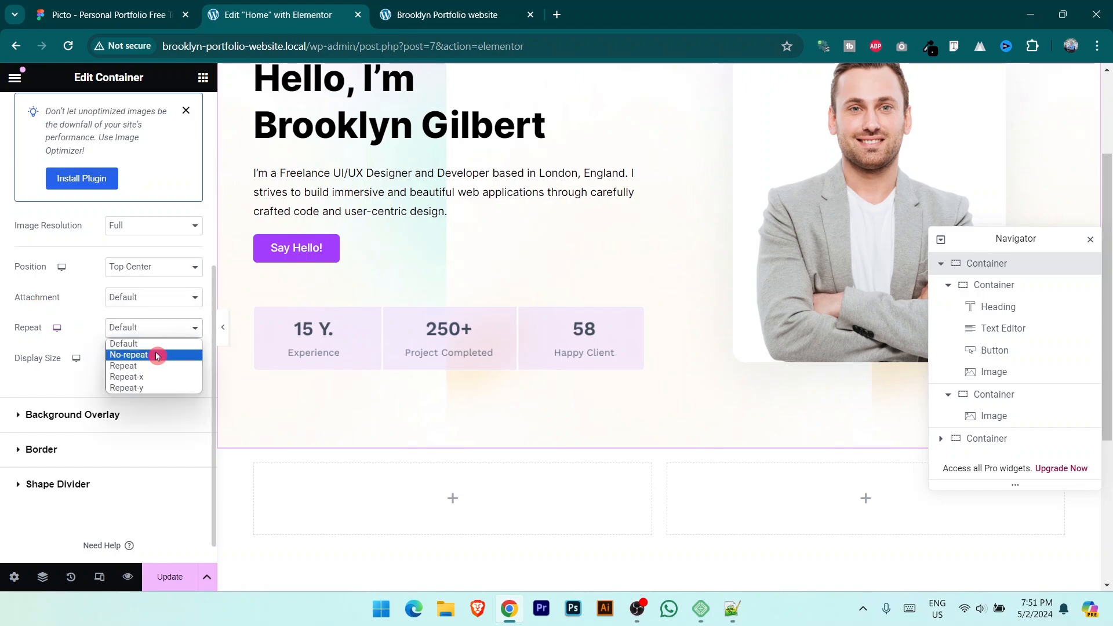
pyautogui.click(154, 355)
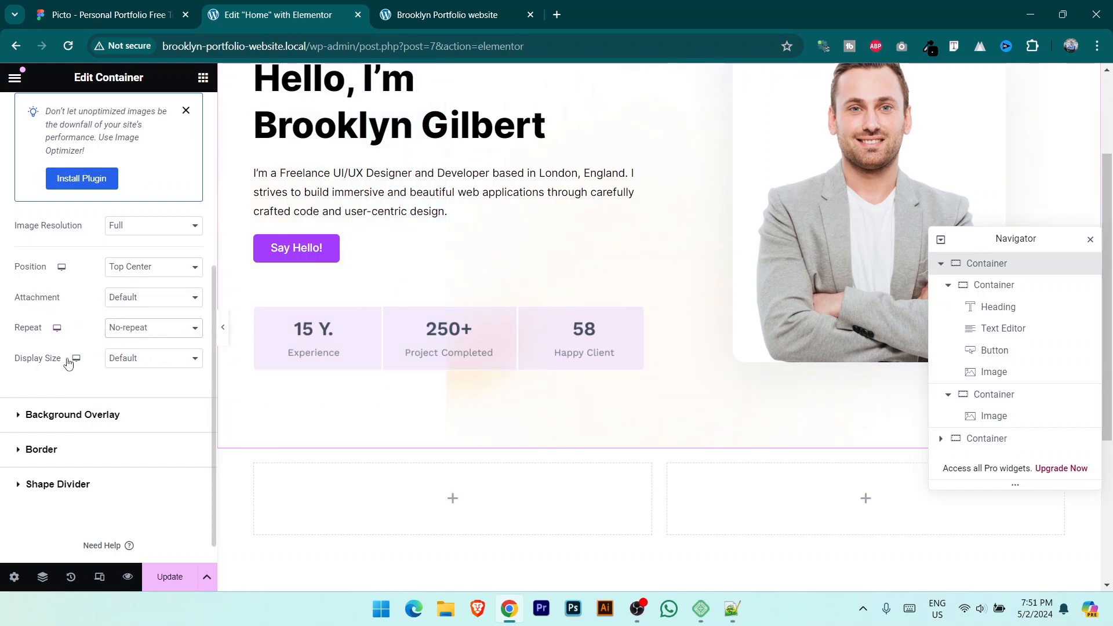
pyautogui.click(176, 362)
pyautogui.click(161, 395)
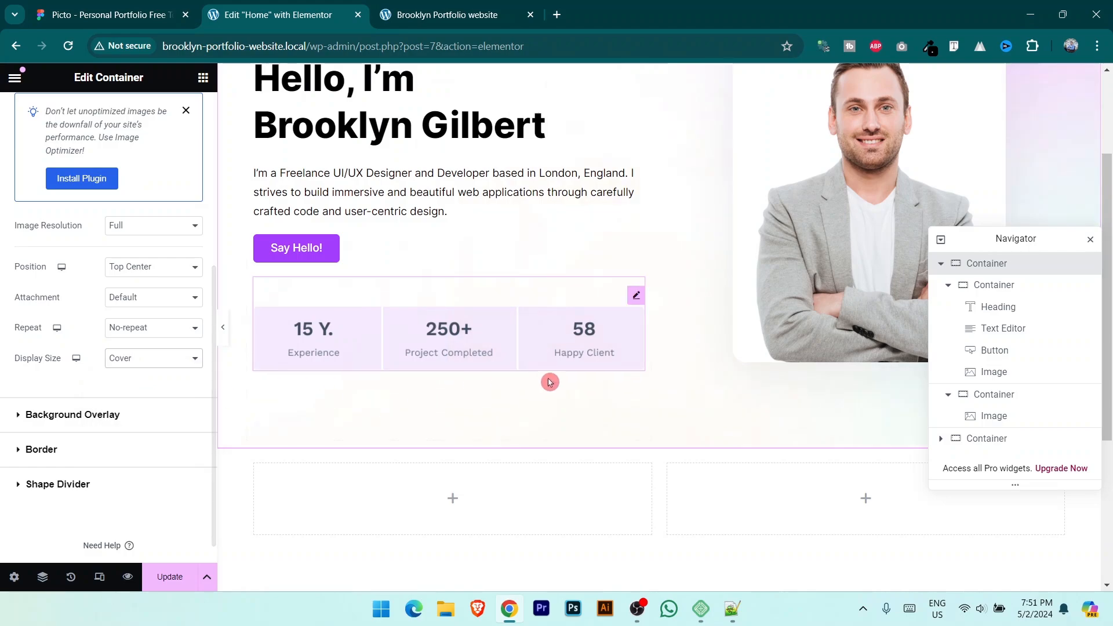
pyautogui.scroll(3, 712, 358)
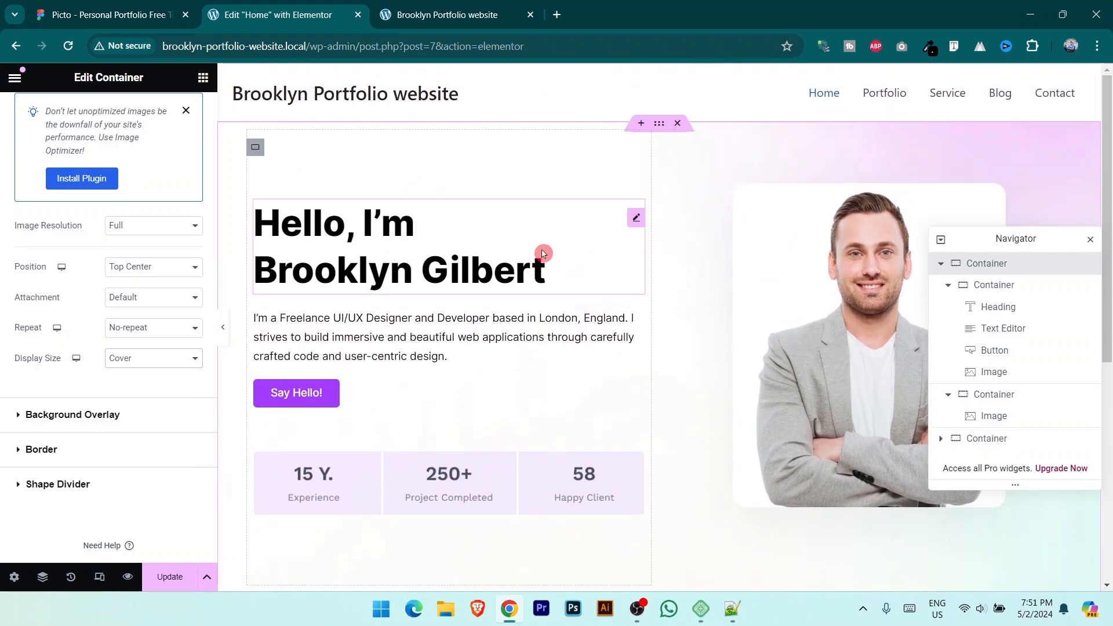
pyautogui.click(110, 15)
pyautogui.click(336, 24)
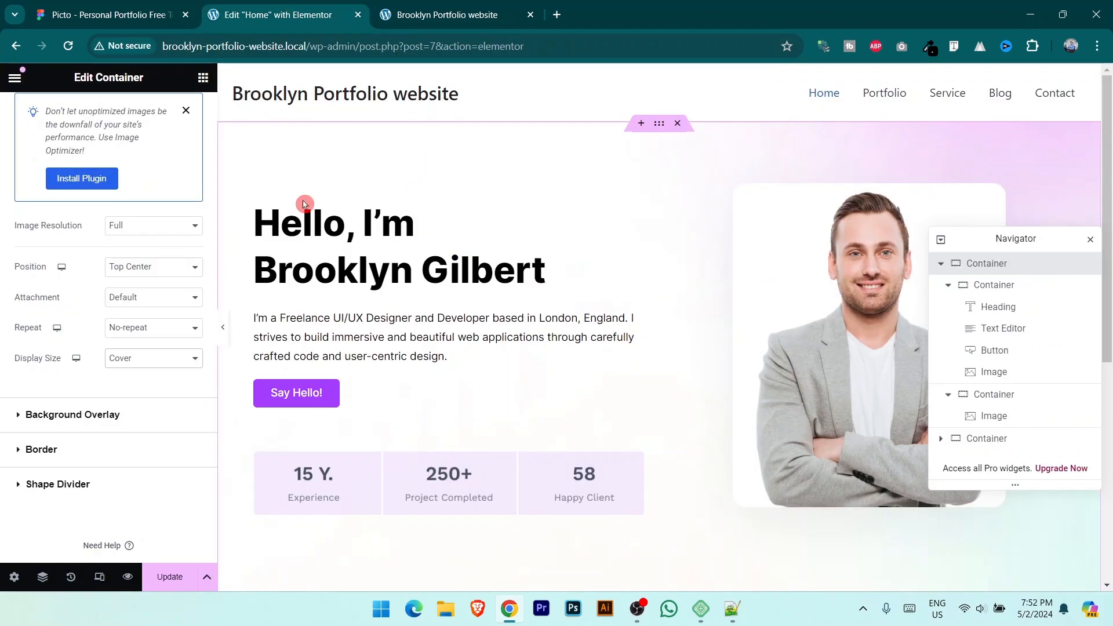
pyautogui.click(452, 6)
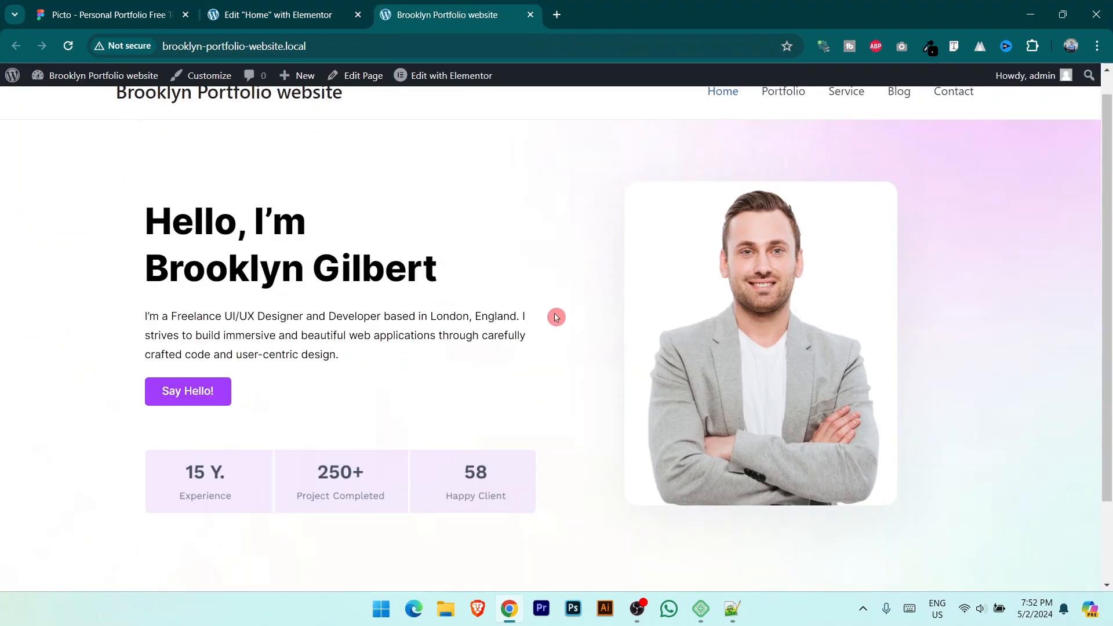
pyautogui.scroll(-2, 725, 283)
pyautogui.scroll(3, 944, 149)
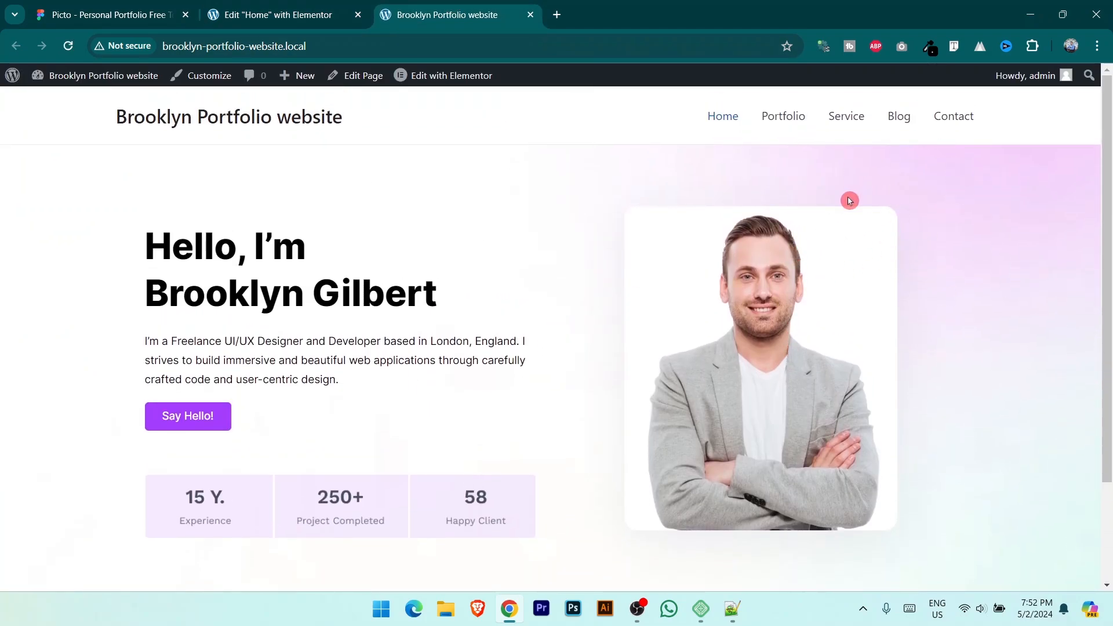
pyautogui.click(157, 14)
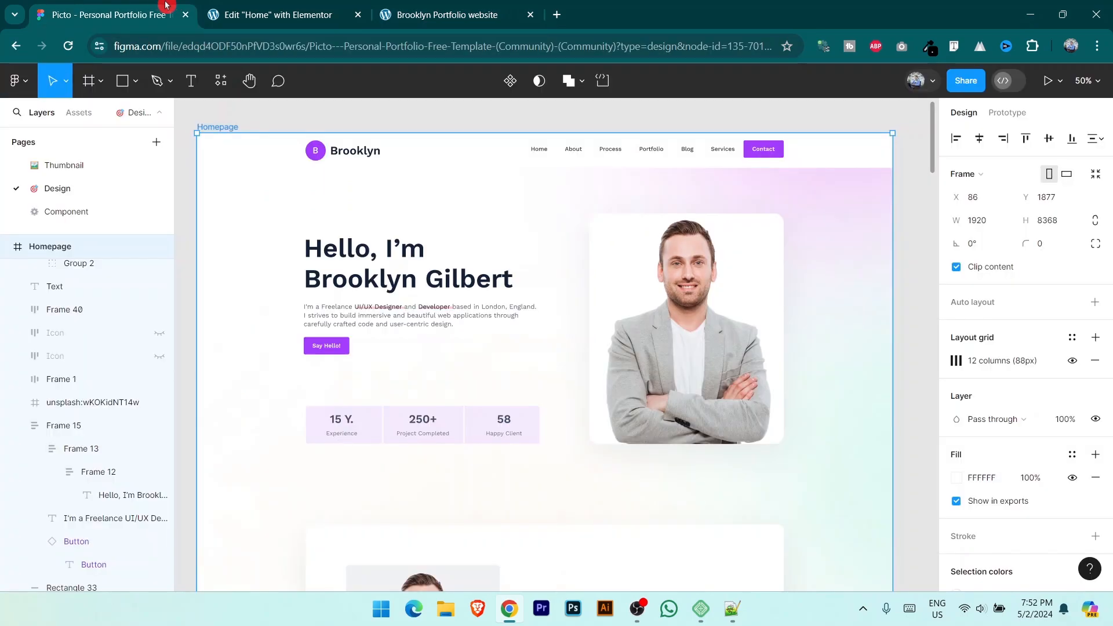
pyautogui.scroll(-3, 552, 294)
pyautogui.scroll(-1, 578, 377)
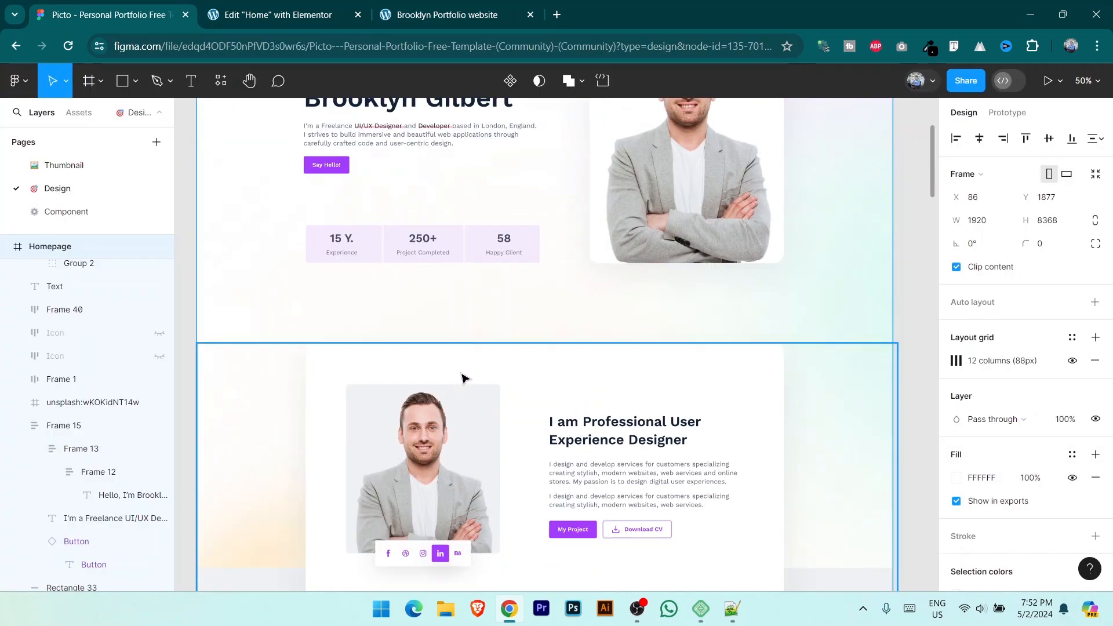
pyautogui.click(337, 8)
pyautogui.scroll(-7, 544, 320)
# Step: Add an Image widget with the grey-blazer portrait to the About section's left column
pyautogui.moveTo(656, 261)
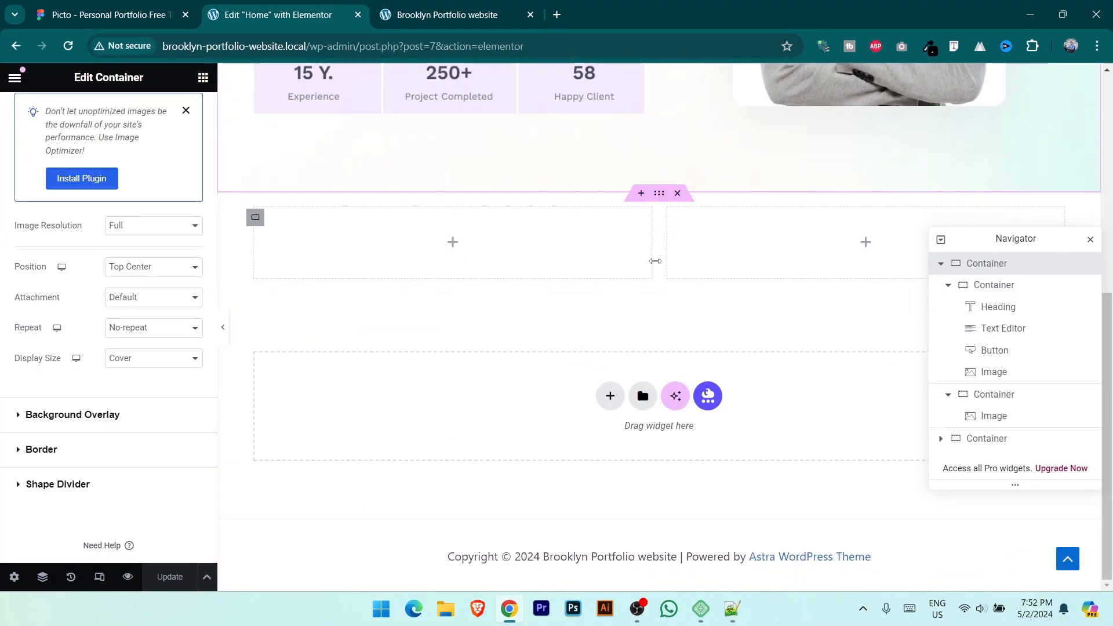
pyautogui.click(660, 195)
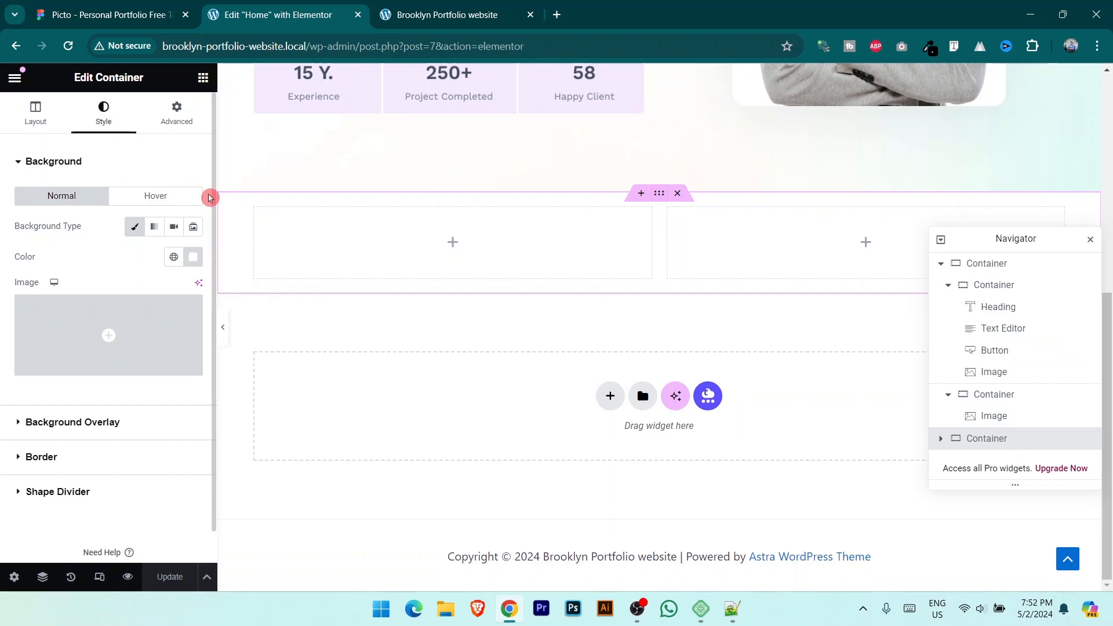
pyautogui.click(203, 77)
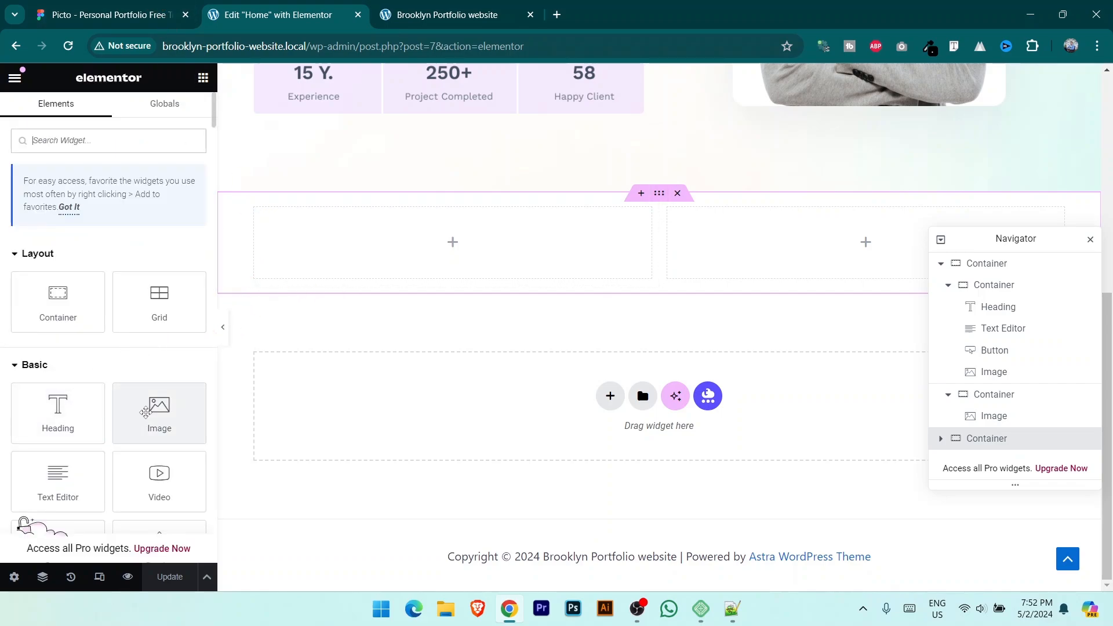
pyautogui.moveTo(155, 420); pyautogui.dragTo(419, 255)
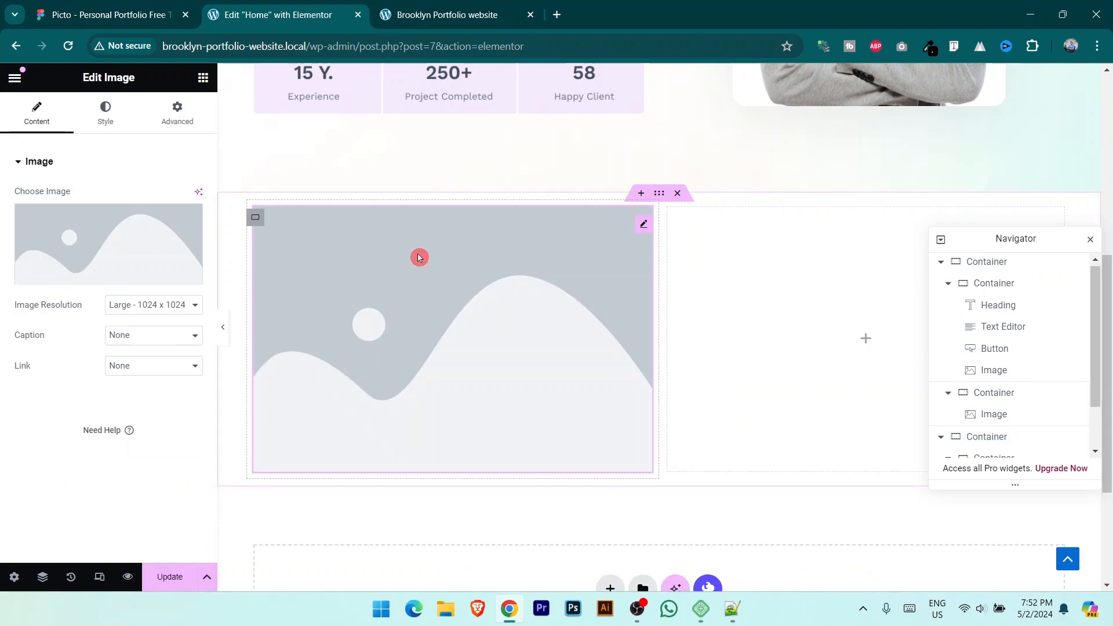
pyautogui.click(104, 276)
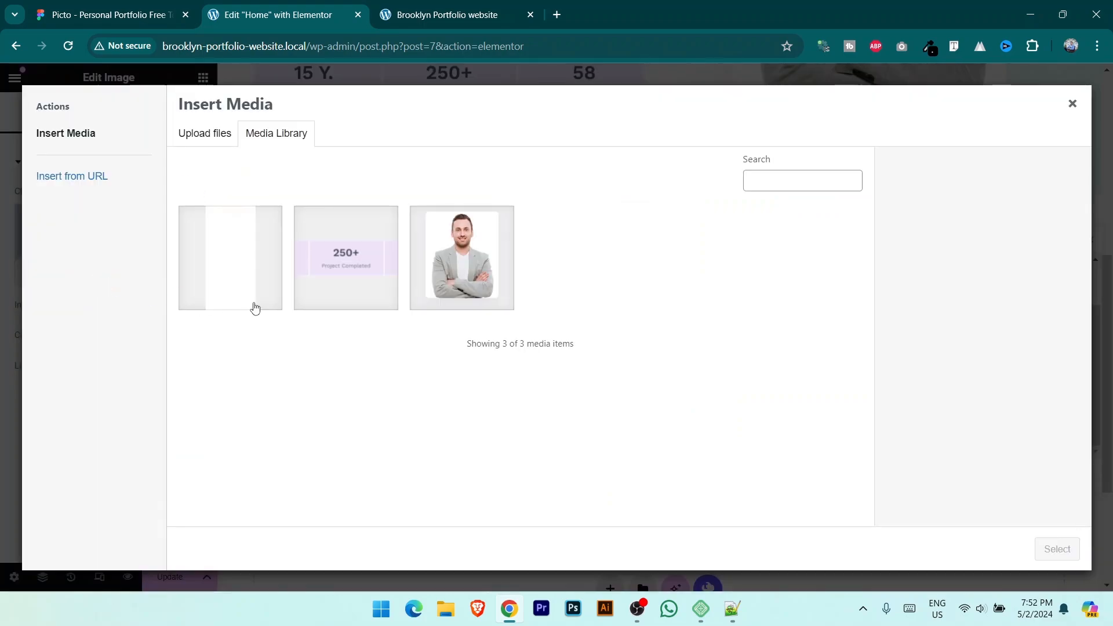
pyautogui.click(468, 242)
pyautogui.click(1053, 548)
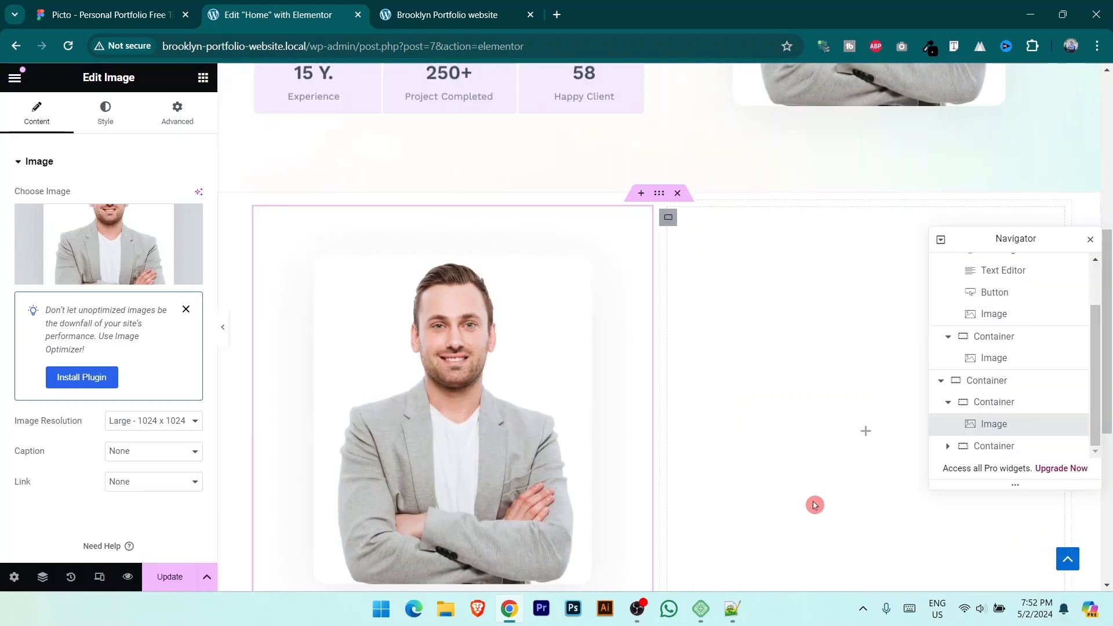
# Step: Copy the About heading text from the Figma design
pyautogui.click(164, 15)
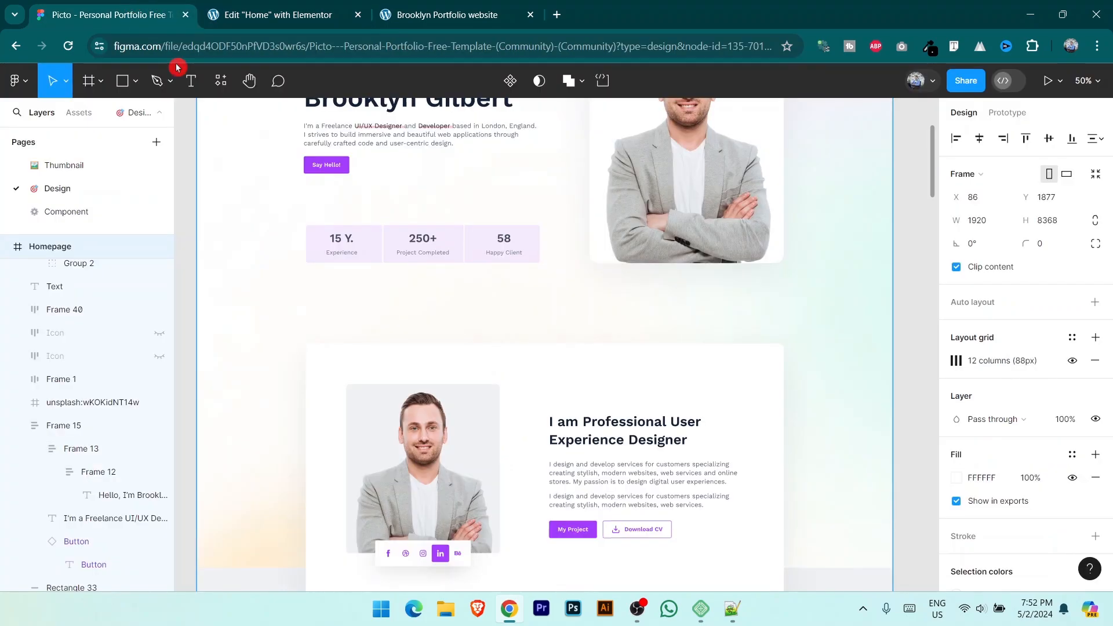
pyautogui.scroll(-2, 742, 355)
pyautogui.scroll(-1, 637, 436)
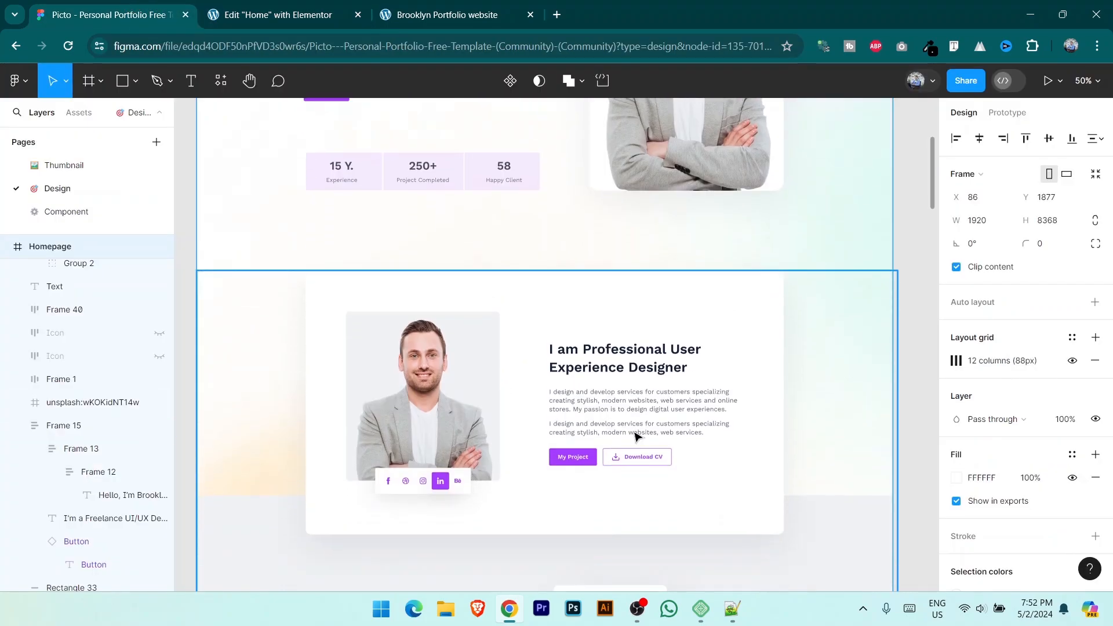
pyautogui.scroll(-3, 637, 437)
pyautogui.click(620, 285)
pyautogui.doubleClick(620, 286)
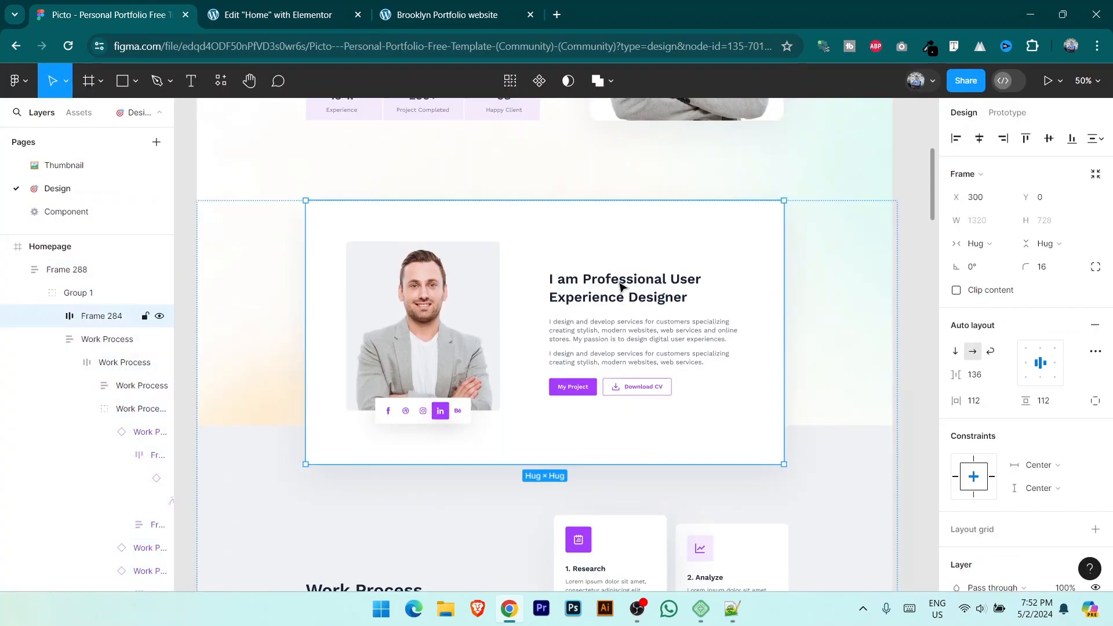
pyautogui.doubleClick(621, 286)
pyautogui.doubleClick(620, 284)
pyautogui.hotkey('ctrl', 'Tab')
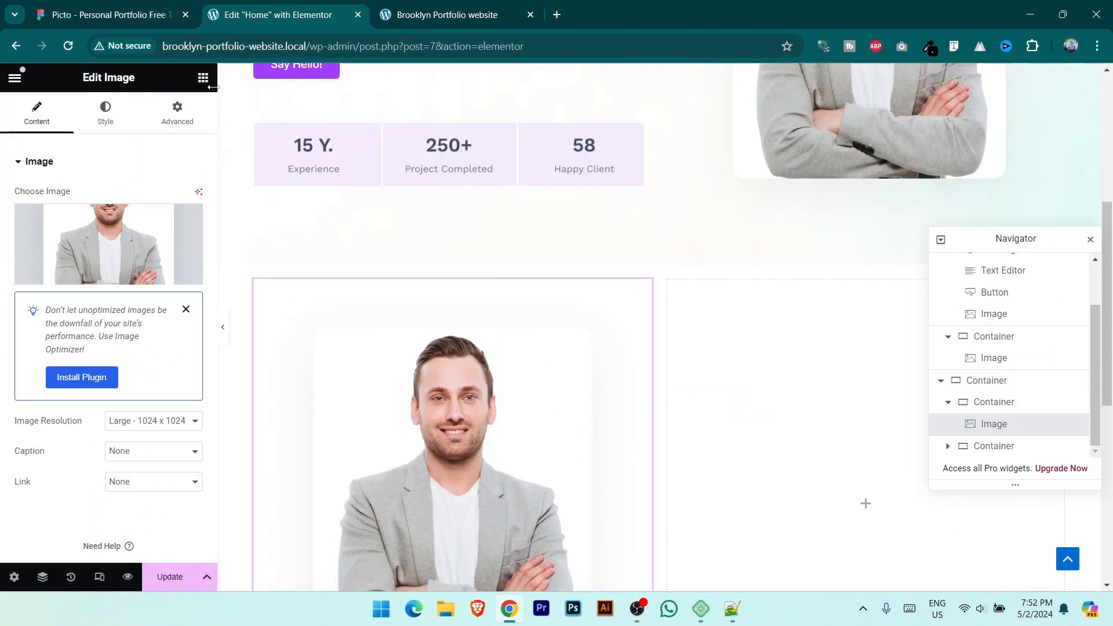
# Step: Add a Heading to the right column with the pasted title, broken with <br>
pyautogui.click(203, 77)
pyautogui.moveTo(58, 411); pyautogui.dragTo(777, 350)
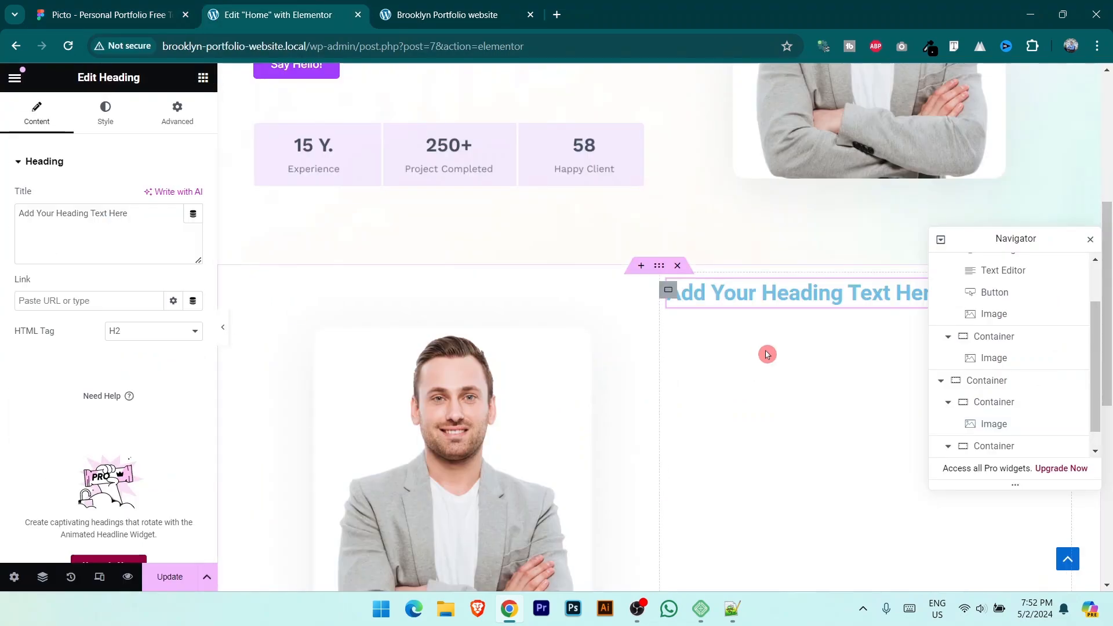
pyautogui.tripleClick(116, 213)
pyautogui.write('I am Professional User Experience Designer')
pyautogui.click(116, 14)
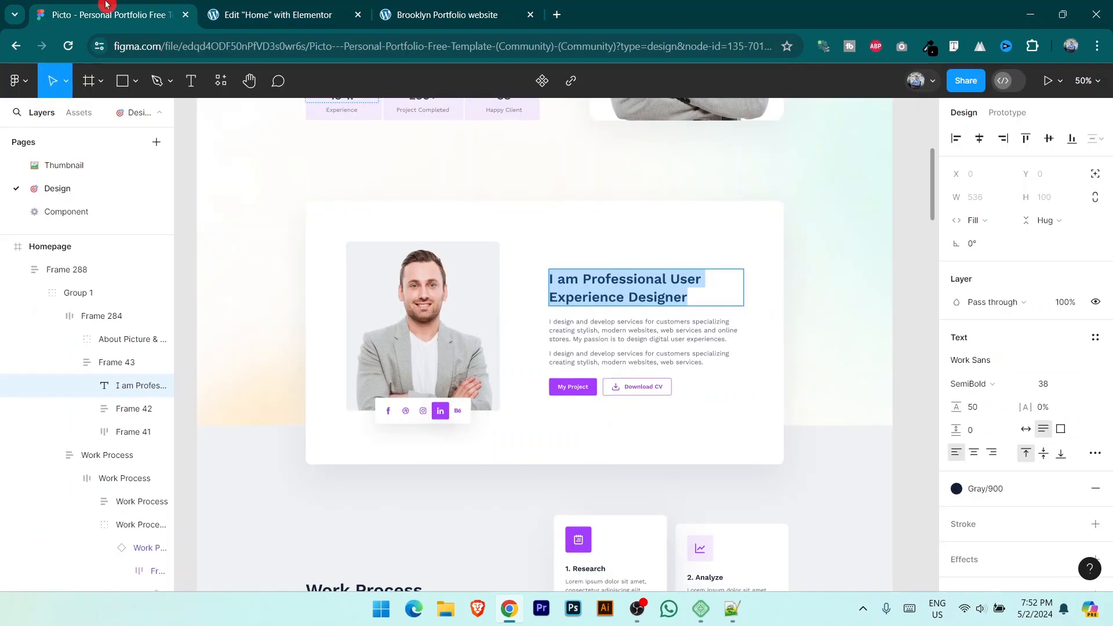
pyautogui.click(328, 8)
pyautogui.click(110, 15)
pyautogui.click(255, 5)
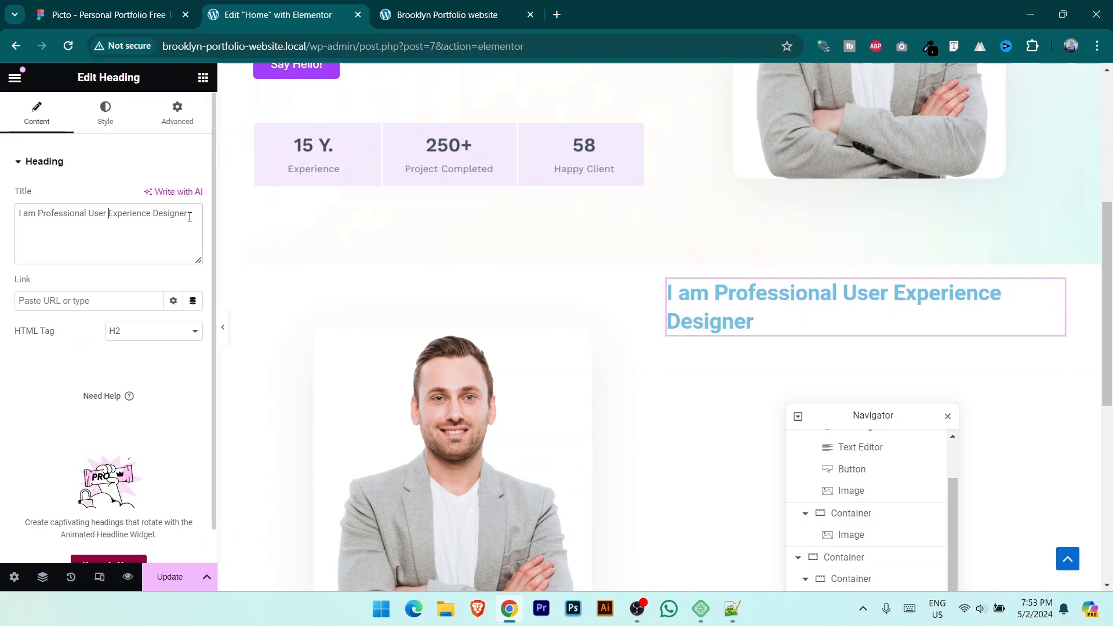
pyautogui.write('<>')
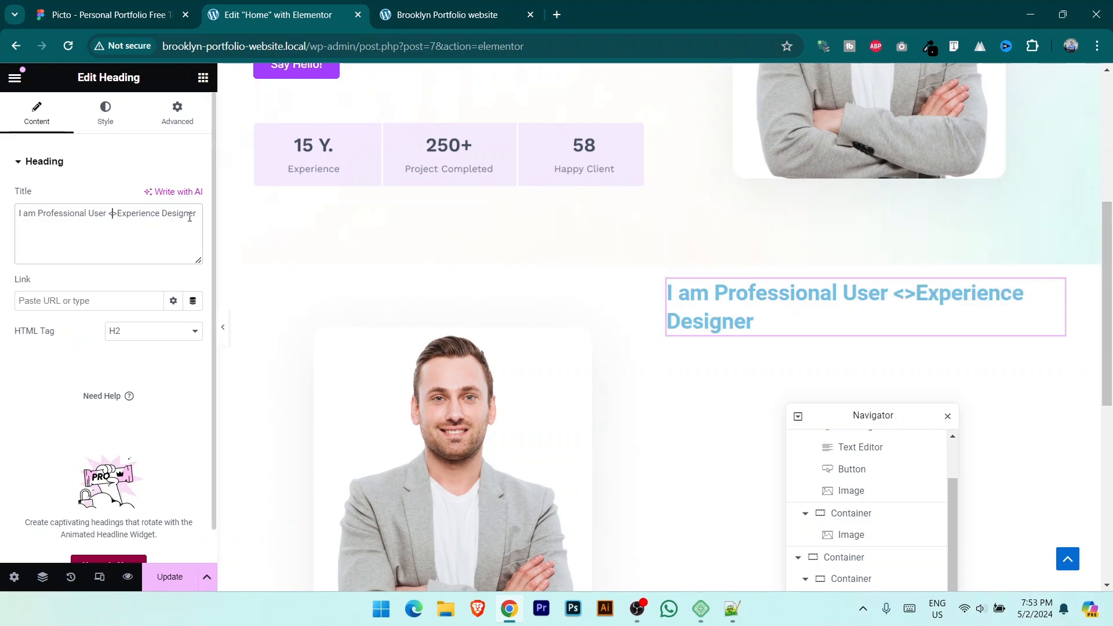
pyautogui.write('br')
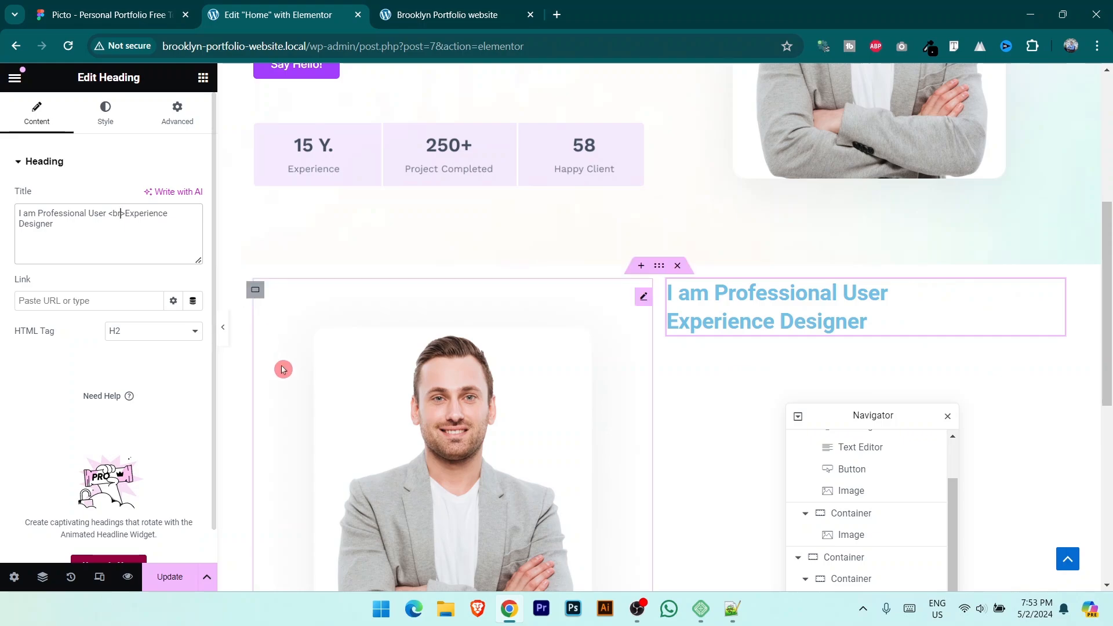
# Step: Make the heading text black and set its font family to Inter
pyautogui.click(105, 108)
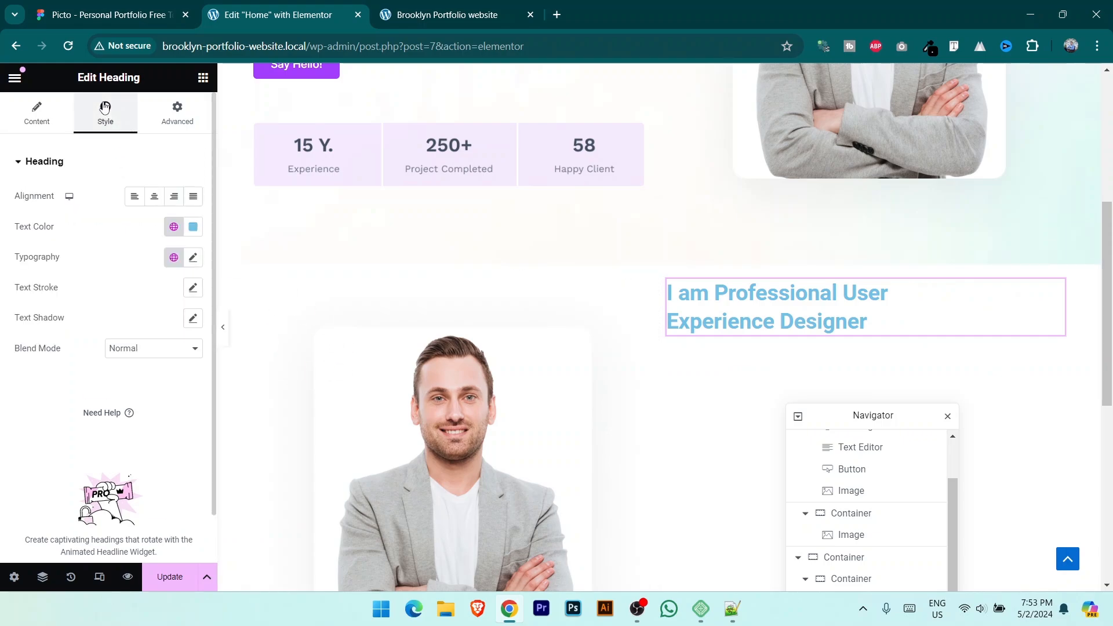
pyautogui.click(193, 227)
pyautogui.moveTo(151, 333); pyautogui.dragTo(120, 441)
pyautogui.click(81, 295)
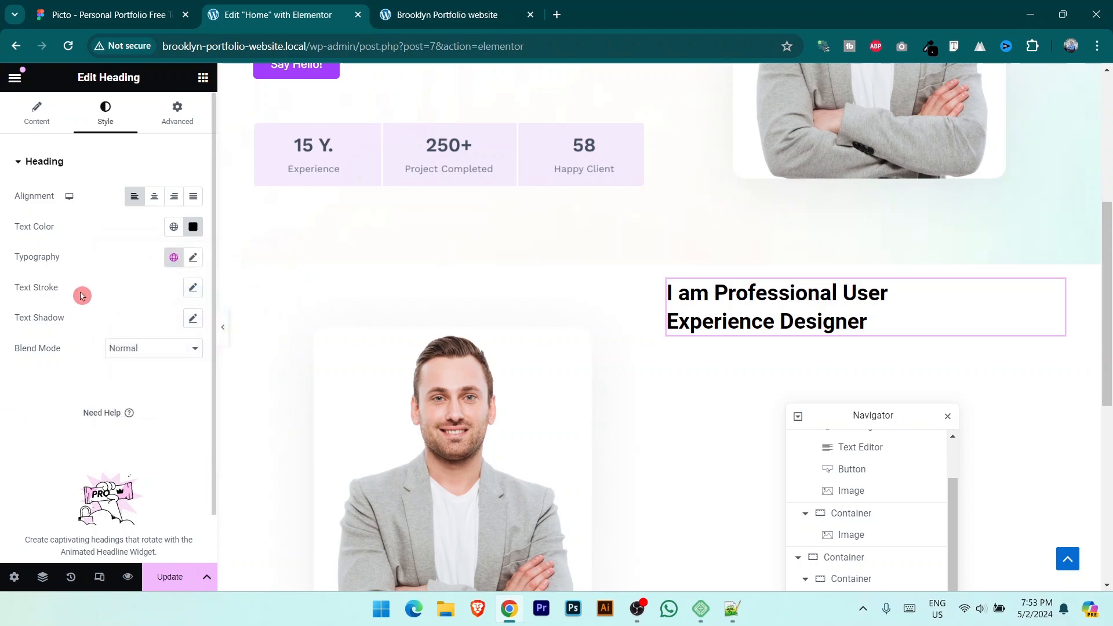
pyautogui.click(193, 259)
pyautogui.click(145, 333)
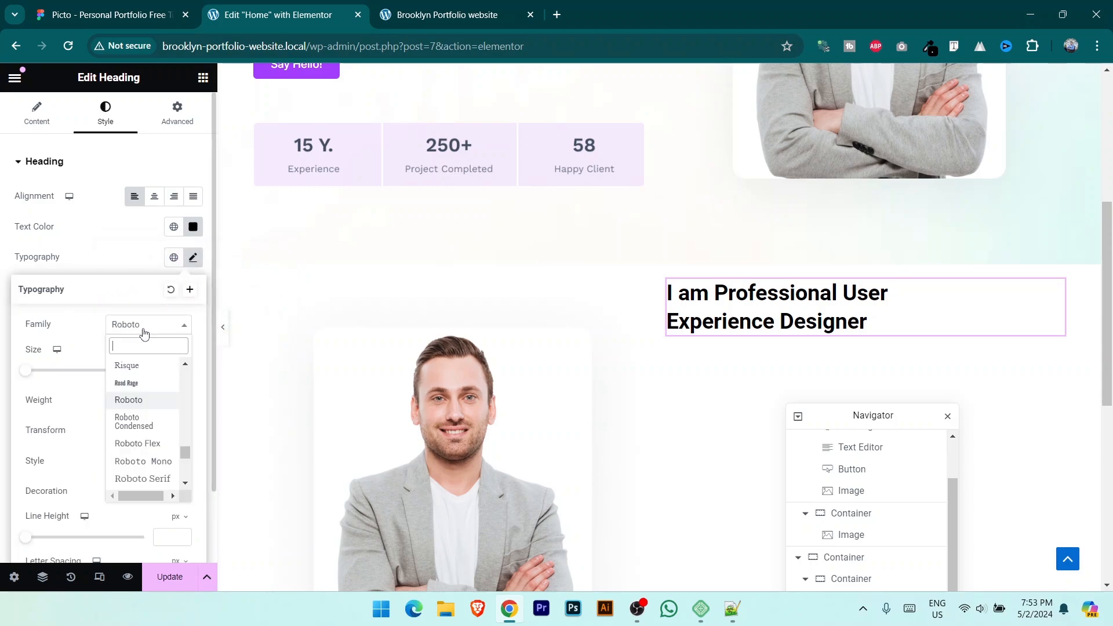
pyautogui.write('inter')
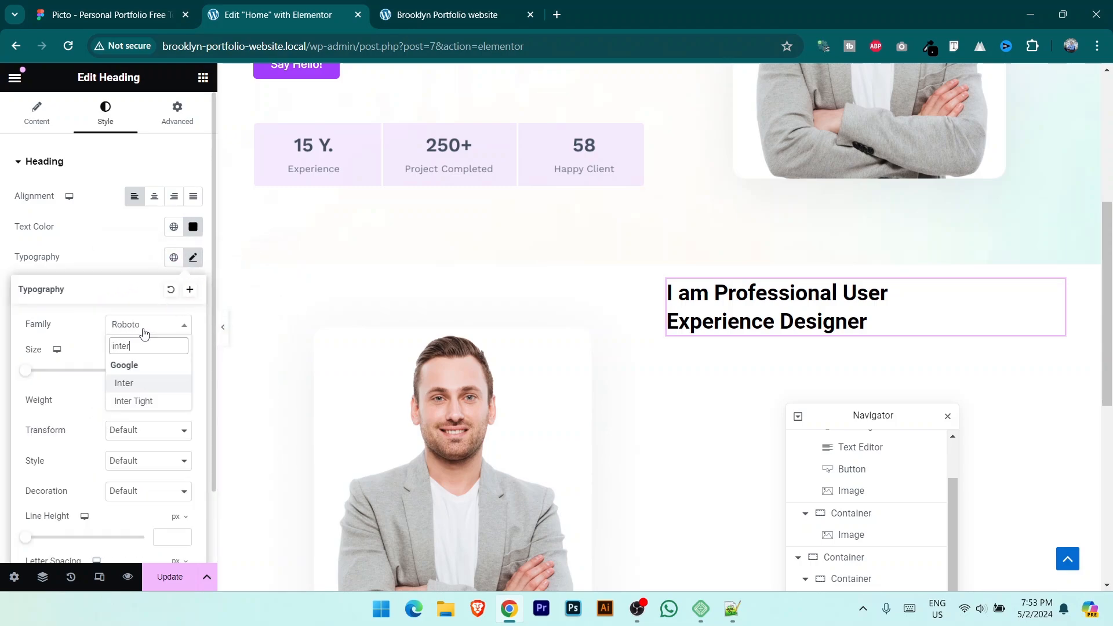
pyautogui.click(152, 378)
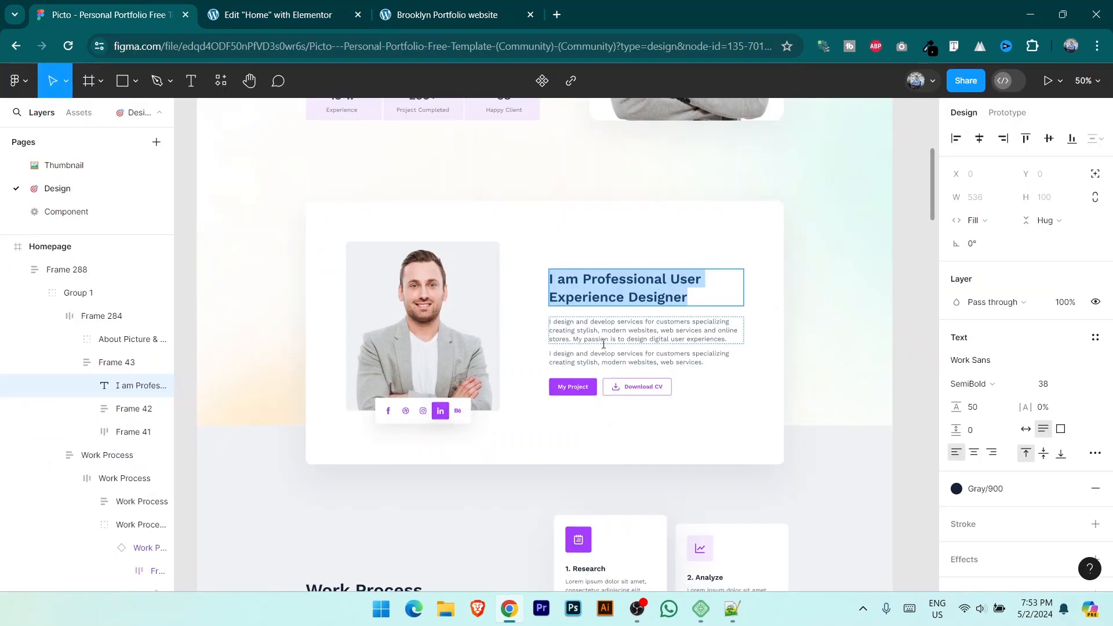
# Step: Select the first About paragraph in the Figma design for reference
pyautogui.doubleClick(604, 341)
pyautogui.hotkey('ctrl', 'c')
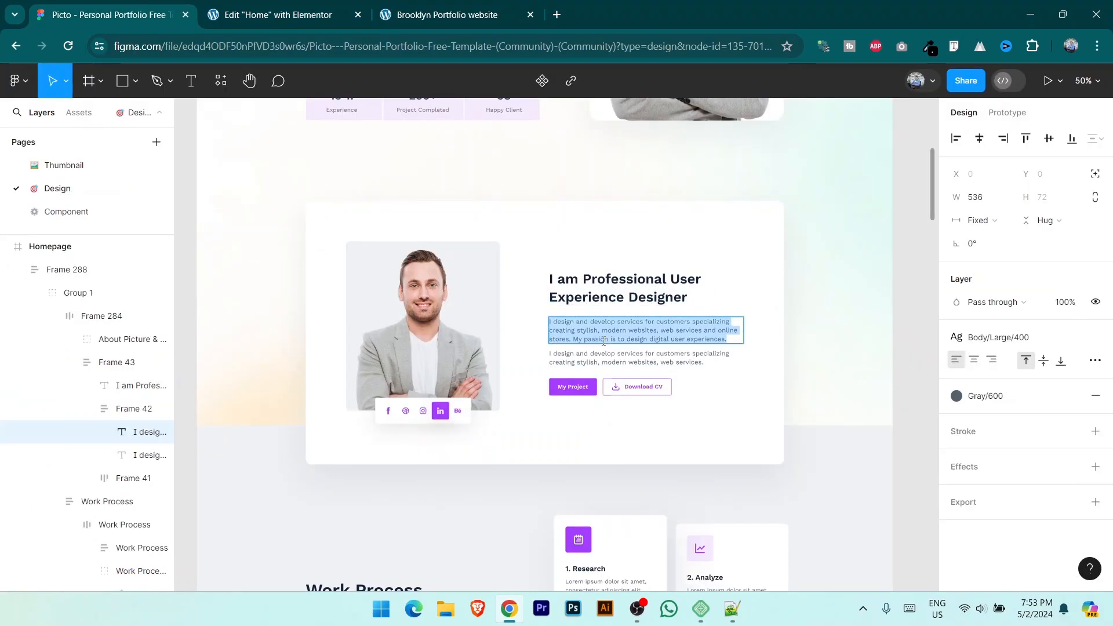
pyautogui.click(262, 8)
pyautogui.scroll(4, 411, 330)
pyautogui.scroll(-1, 412, 330)
pyautogui.click(110, 14)
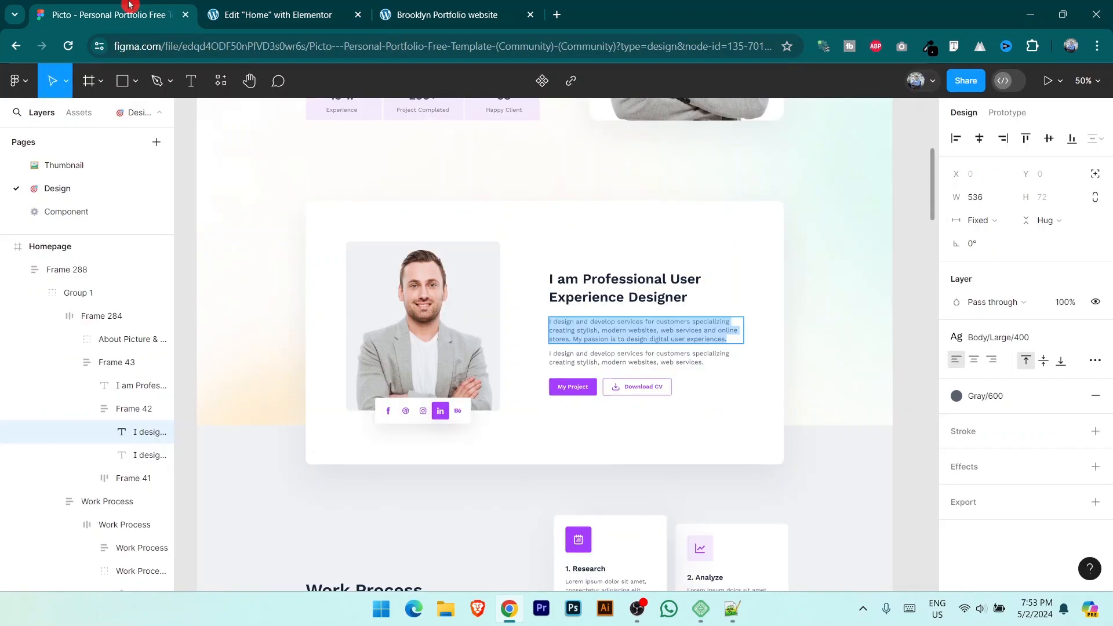
pyautogui.click(279, 15)
# Step: Add a Text Editor widget below the About heading and paste the paragraph copy into it
pyautogui.click(203, 77)
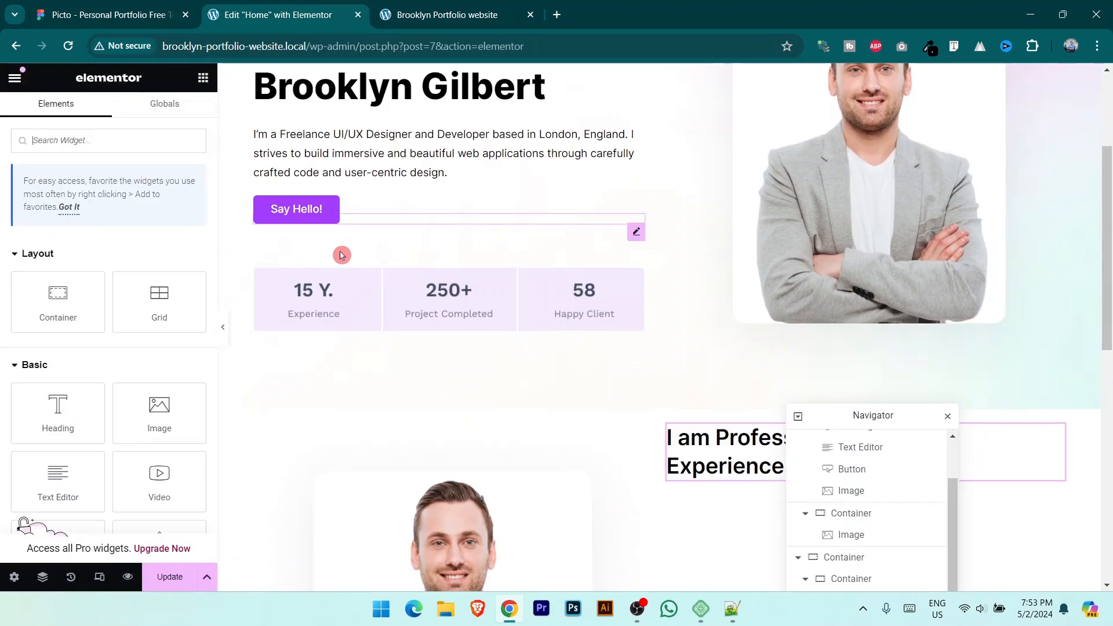
pyautogui.scroll(-5, 340, 253)
pyautogui.moveTo(56, 475); pyautogui.dragTo(821, 189)
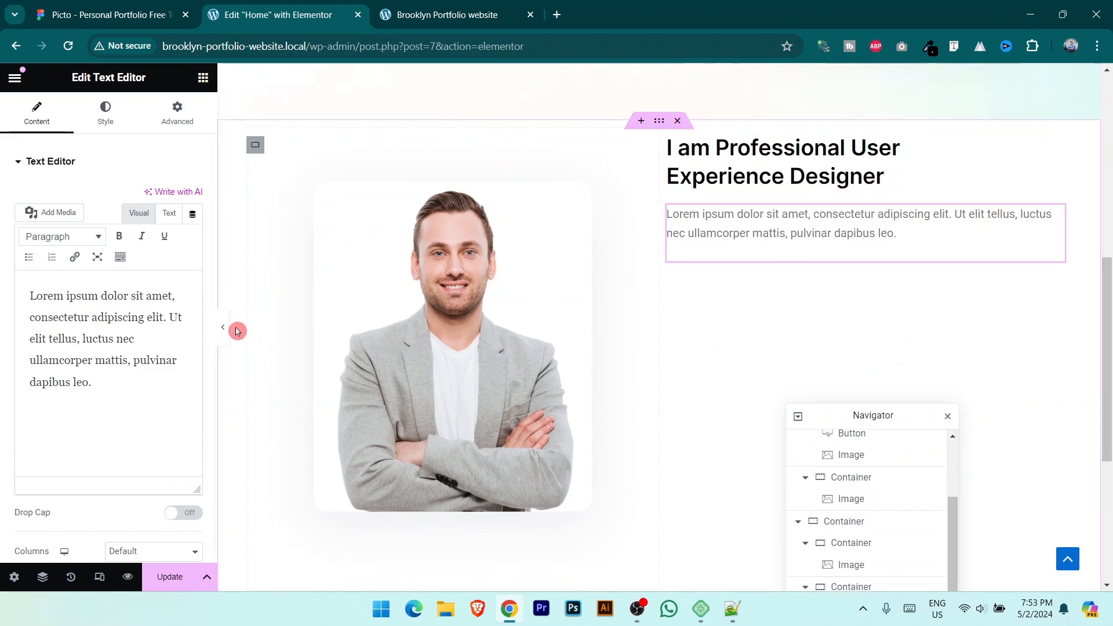
pyautogui.click(99, 321)
pyautogui.hotkey('ctrl', 'a')
pyautogui.hotkey('ctrl', 'v')
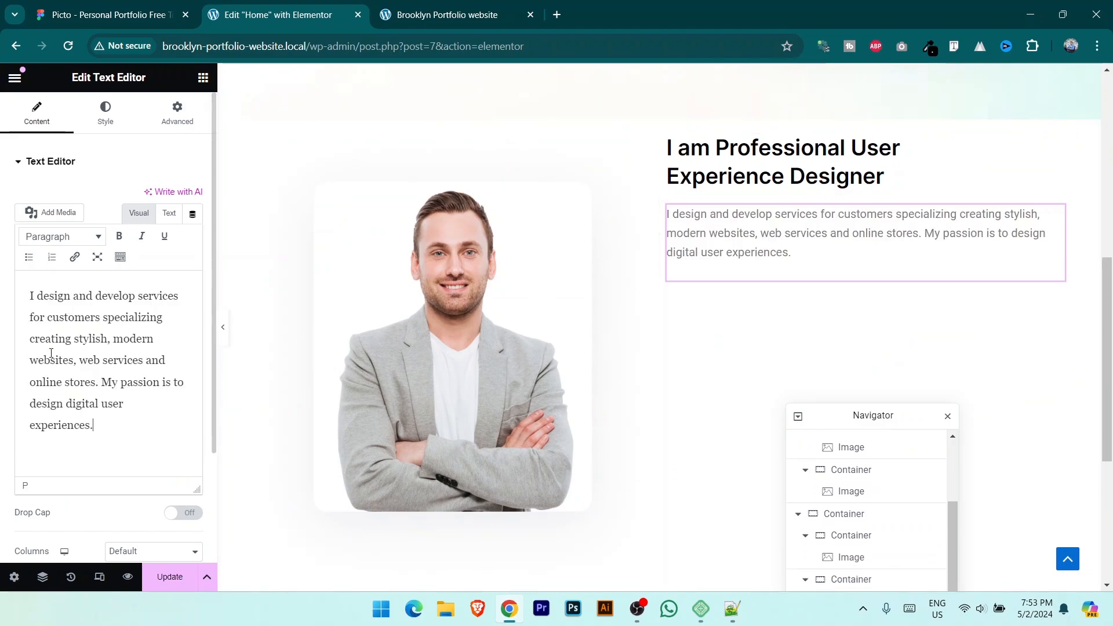
# Step: Style the paragraph text black, in the Inter font at 15 px
pyautogui.click(105, 113)
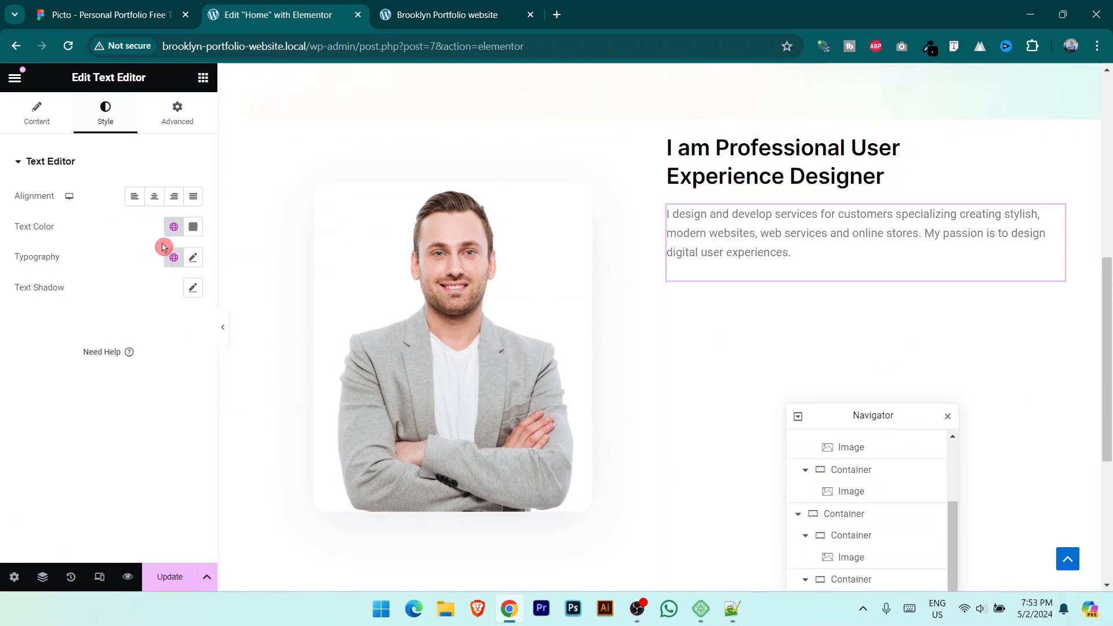
pyautogui.click(193, 227)
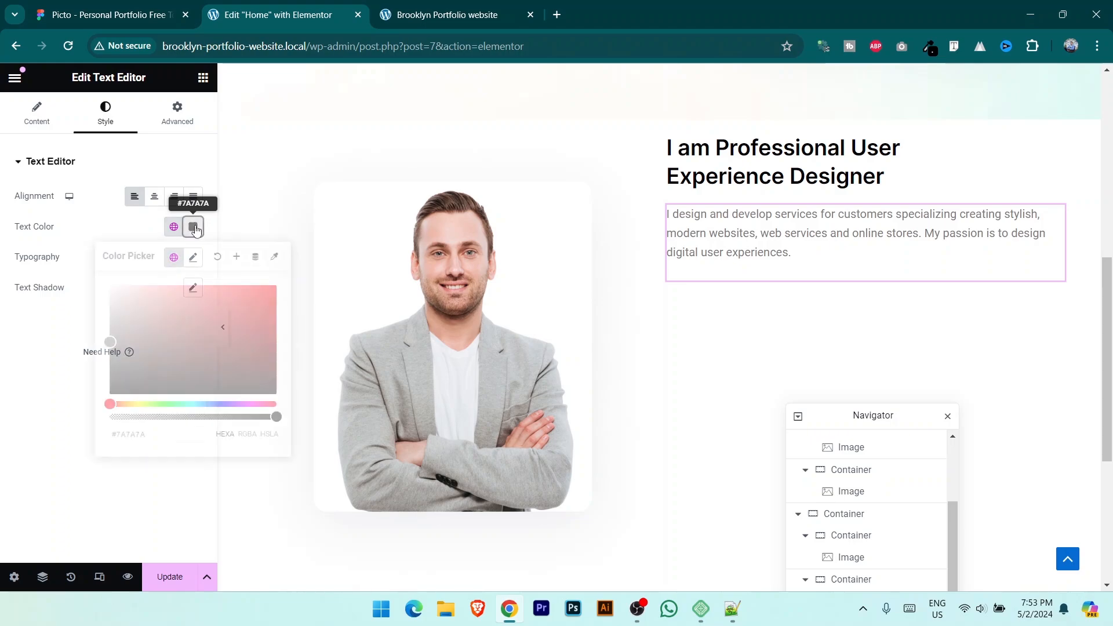
pyautogui.moveTo(137, 360); pyautogui.dragTo(4, 421)
pyautogui.click(226, 269)
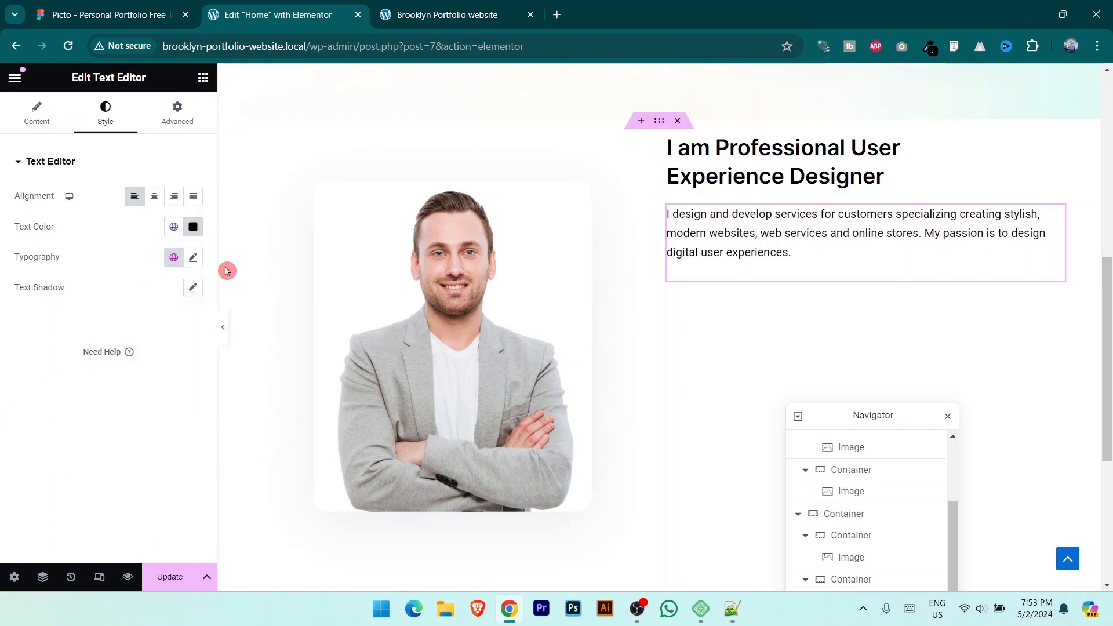
pyautogui.click(193, 257)
pyautogui.click(166, 324)
pyautogui.write('inter')
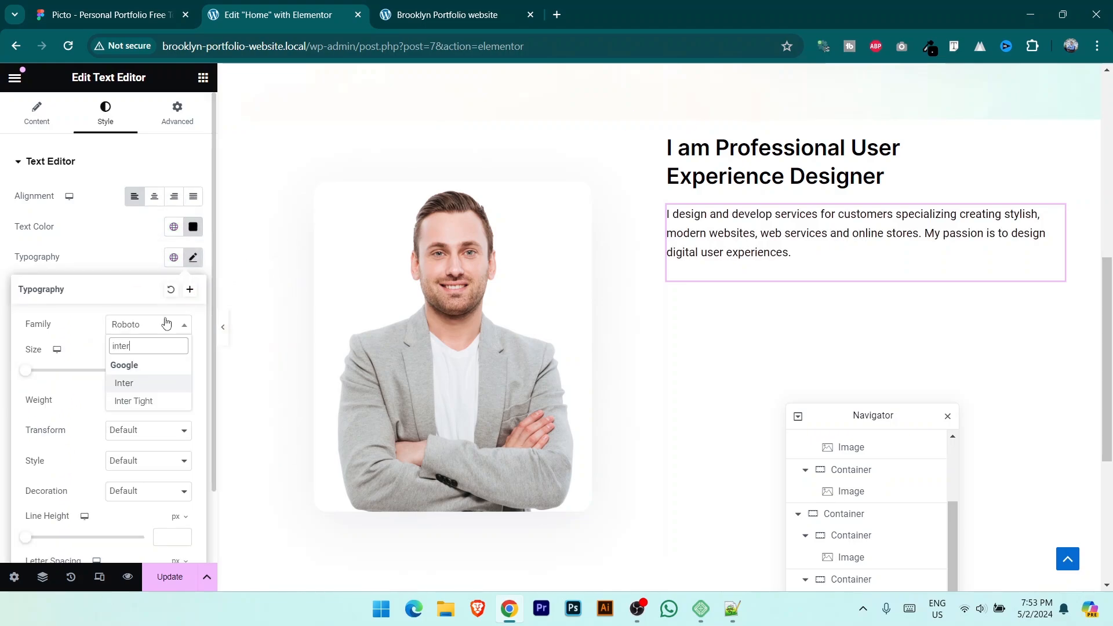
pyautogui.click(146, 382)
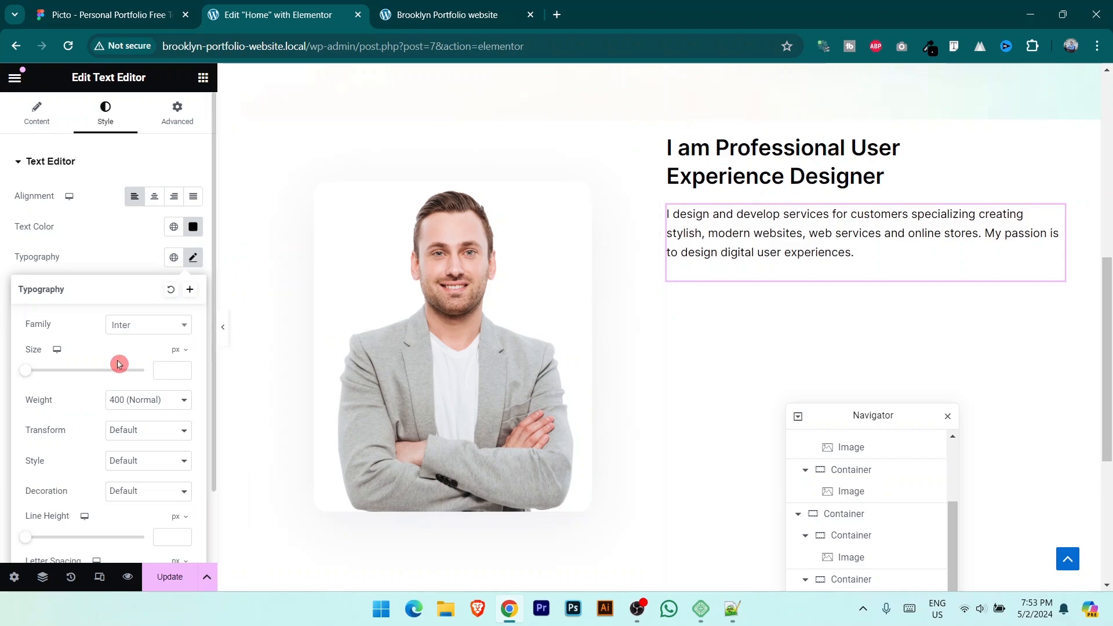
pyautogui.click(162, 371)
pyautogui.write('15')
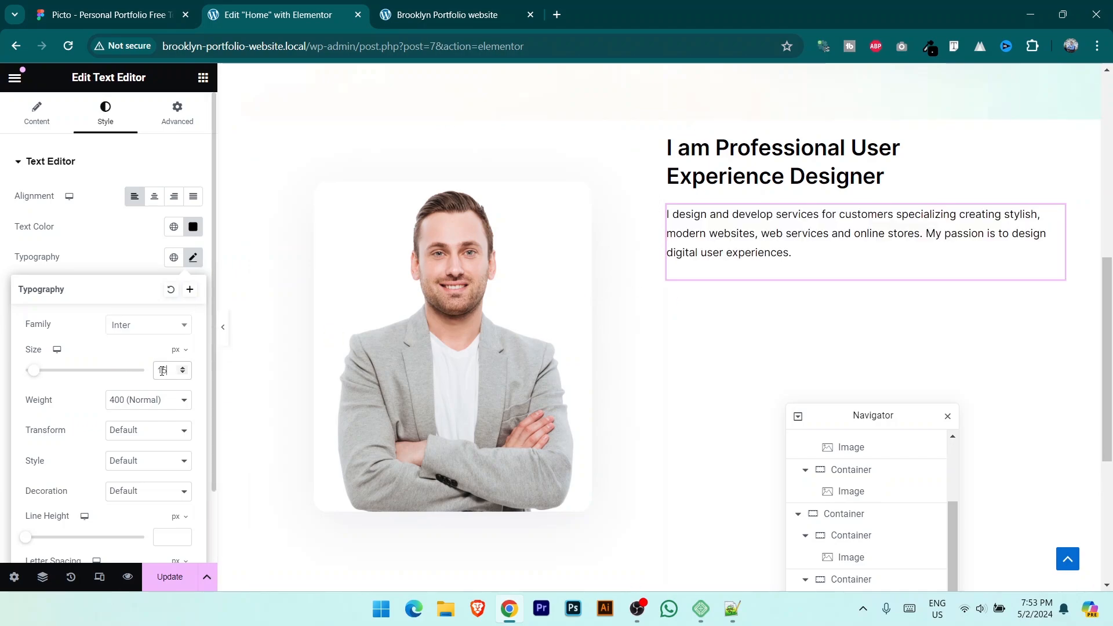
pyautogui.click(123, 5)
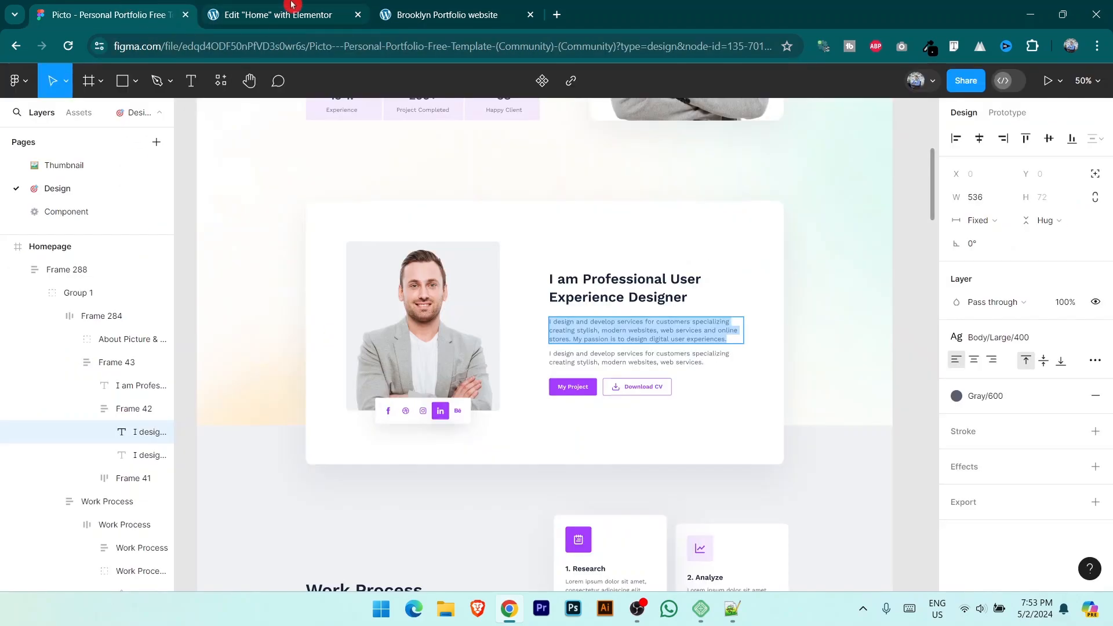
pyautogui.click(293, 6)
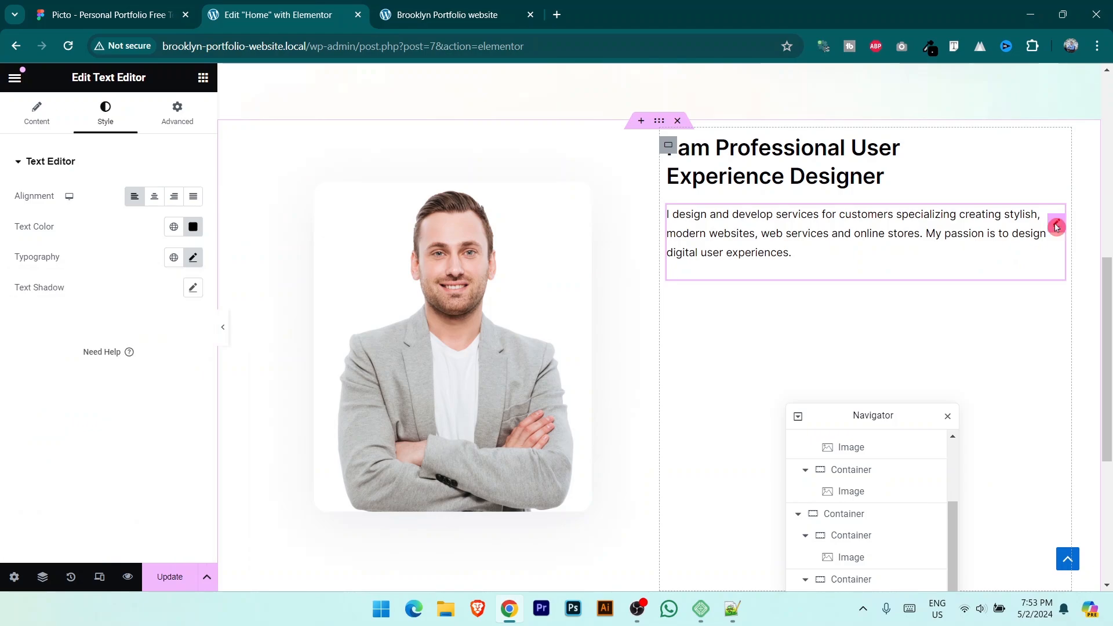
# Step: Duplicate the paragraph and delete the copy's final sentence so it ends at 'online stores.'
pyautogui.rightClick(1056, 228)
pyautogui.click(1001, 264)
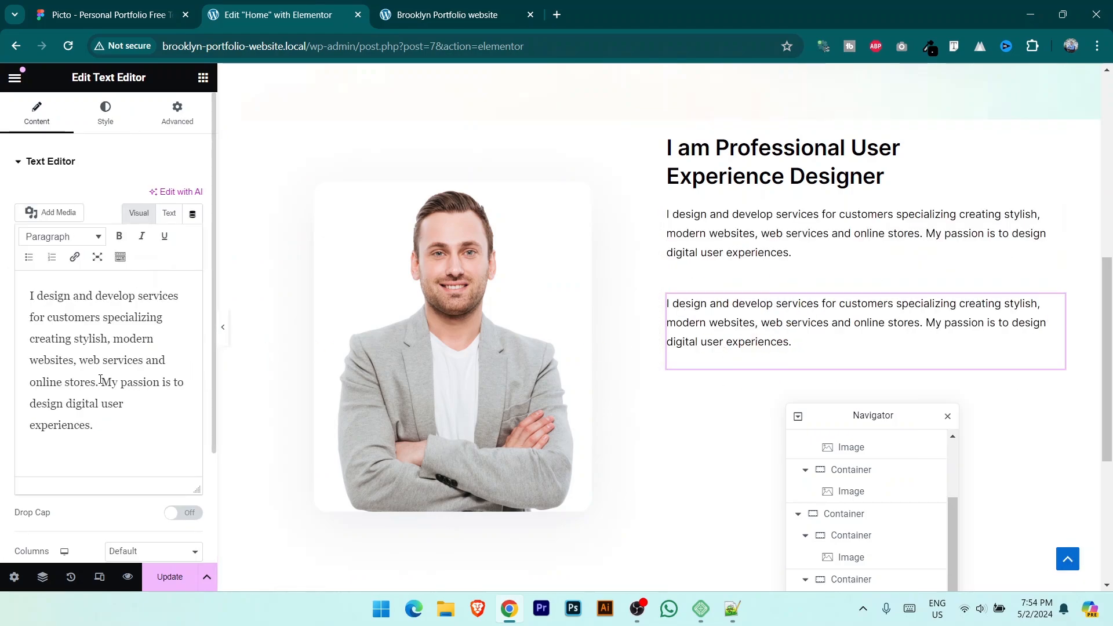
pyautogui.moveTo(100, 380); pyautogui.dragTo(115, 437)
pyautogui.press('BackSpace')
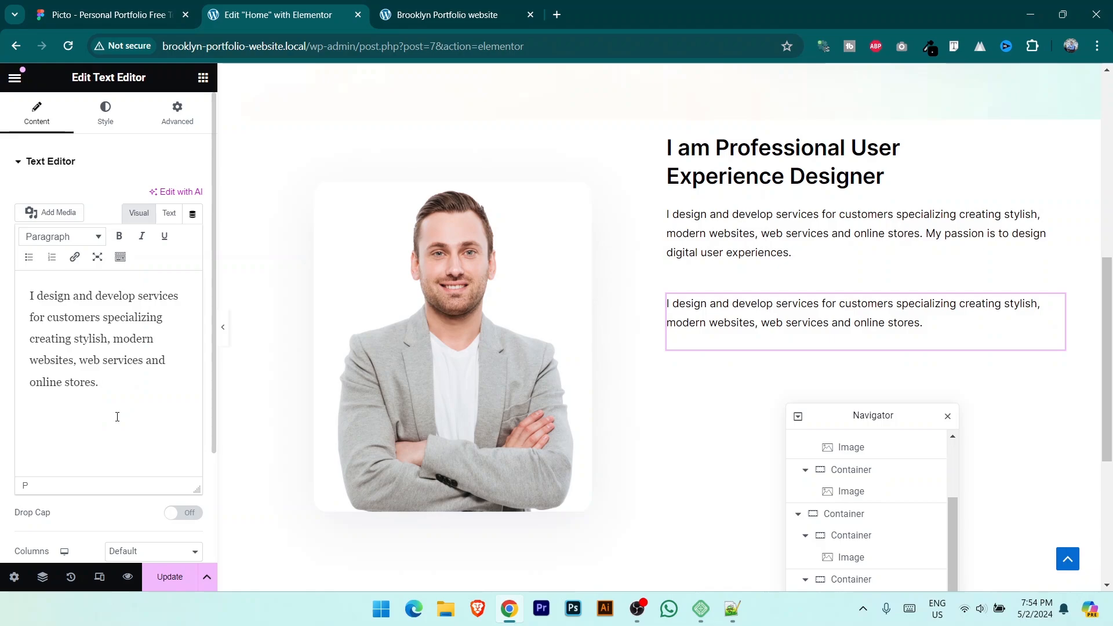
# Step: Compare the About section against the Figma design at 100% zoom
pyautogui.hotkey('ctrl', 'shift', 'Tab')
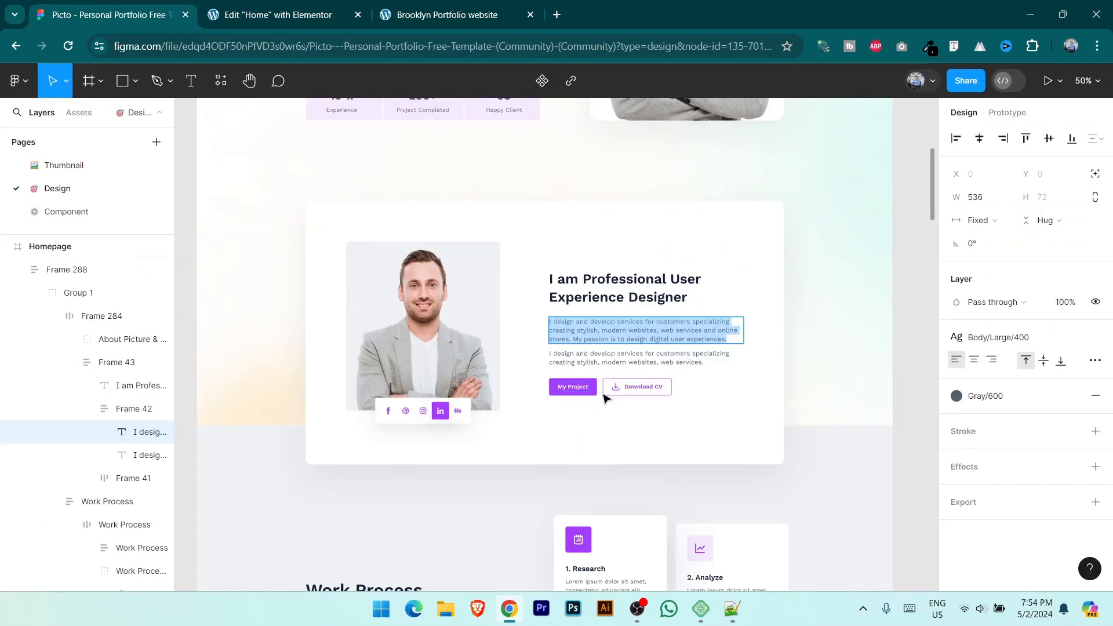
pyautogui.hotkey('shift', '0')
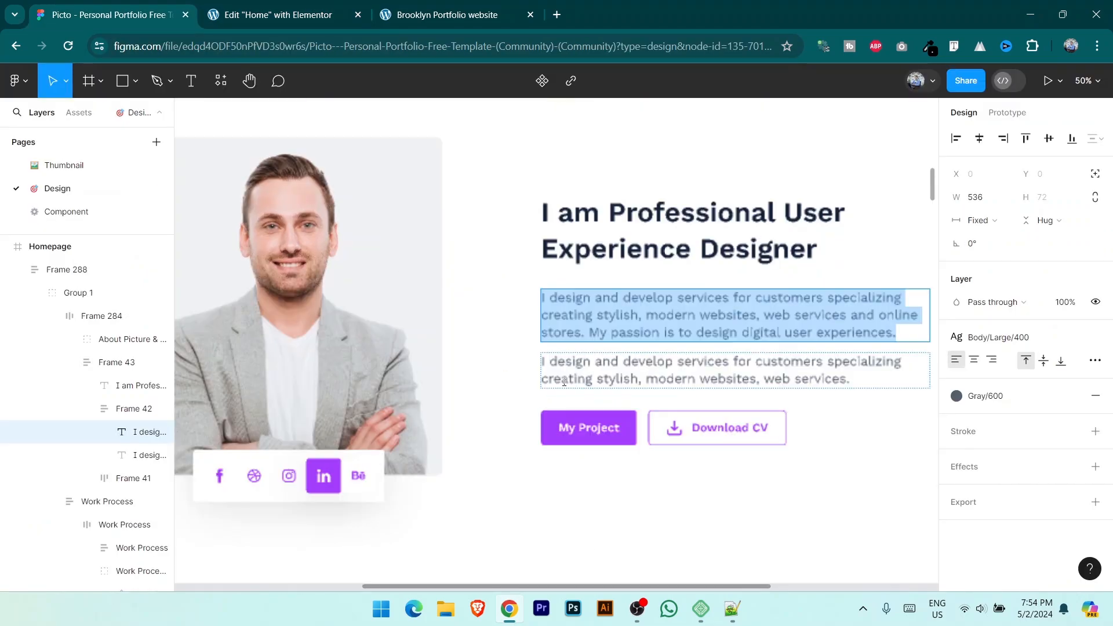
pyautogui.press('Escape')
pyautogui.moveTo(606, 457); pyautogui.dragTo(589, 347)
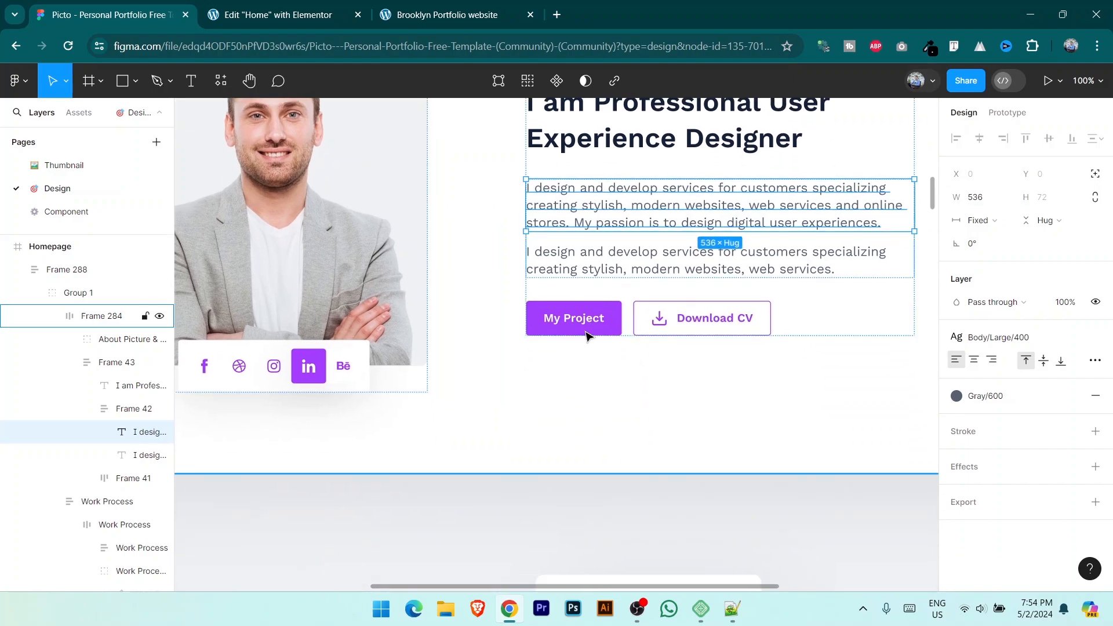
pyautogui.moveTo(534, 297); pyautogui.dragTo(619, 586)
pyautogui.scroll(8, 523, 307)
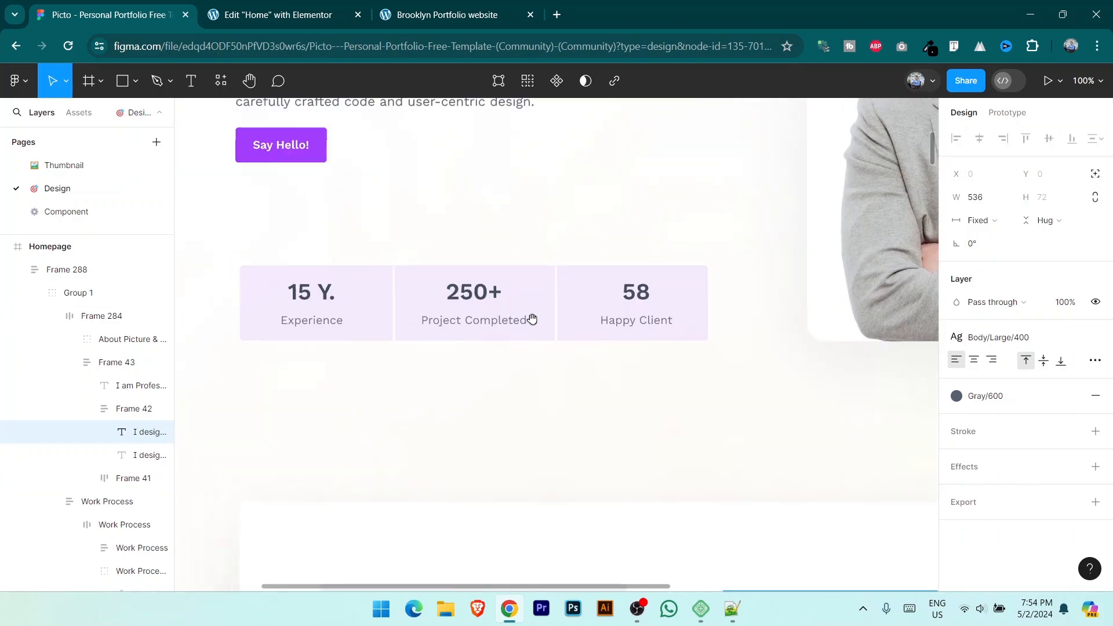
pyautogui.hscroll(-3, 529, 318)
pyautogui.scroll(-8, 633, 478)
pyautogui.hscroll(4, 544, 308)
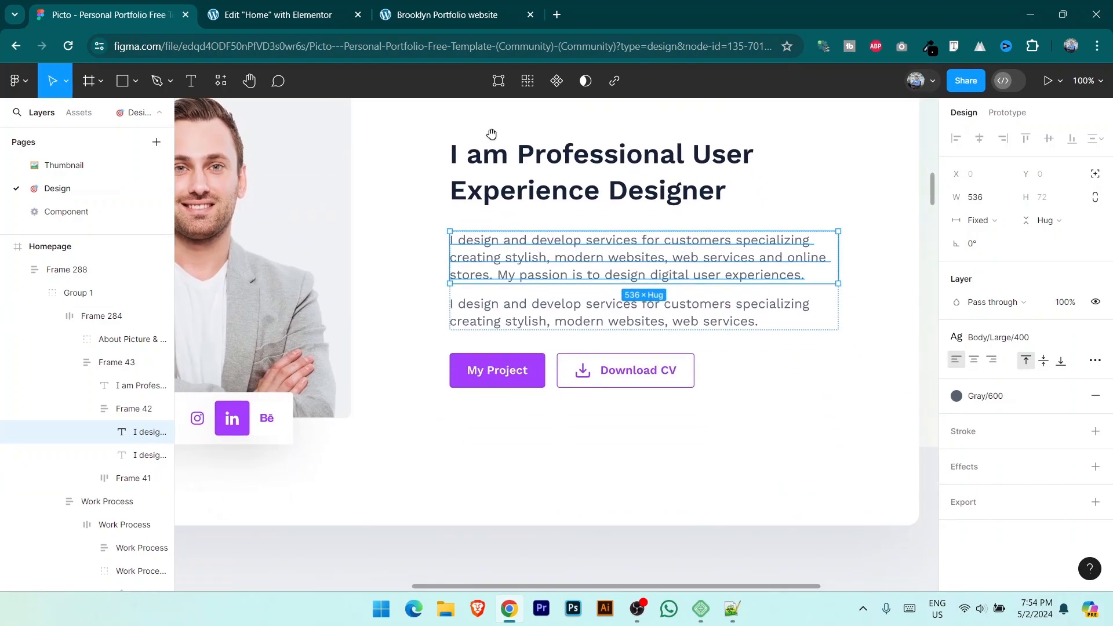
pyautogui.click(282, 8)
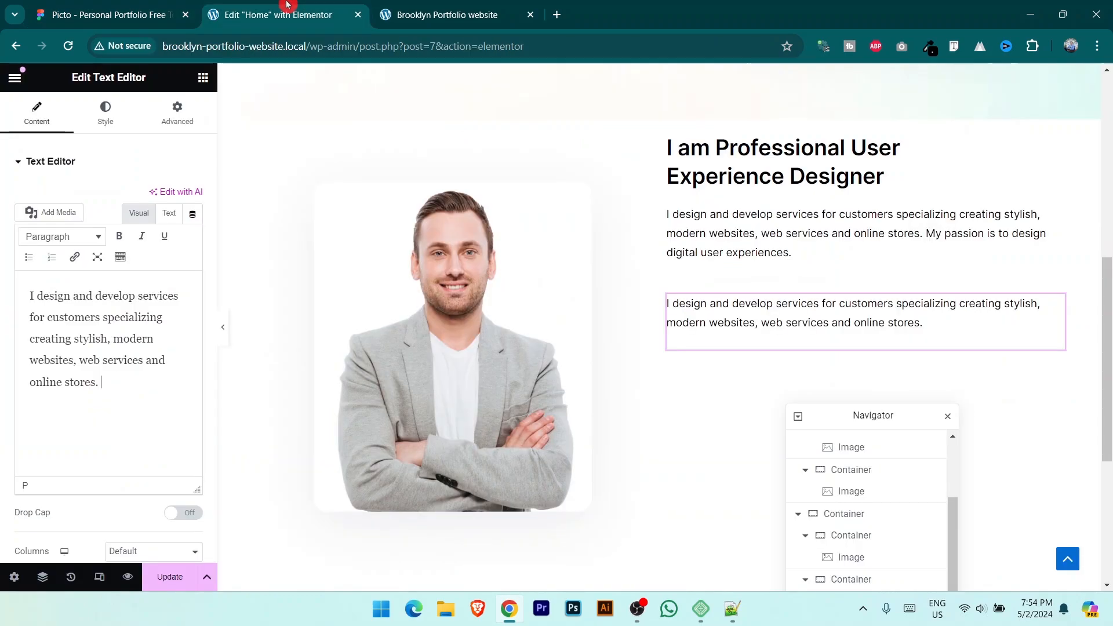
pyautogui.scroll(8, 580, 348)
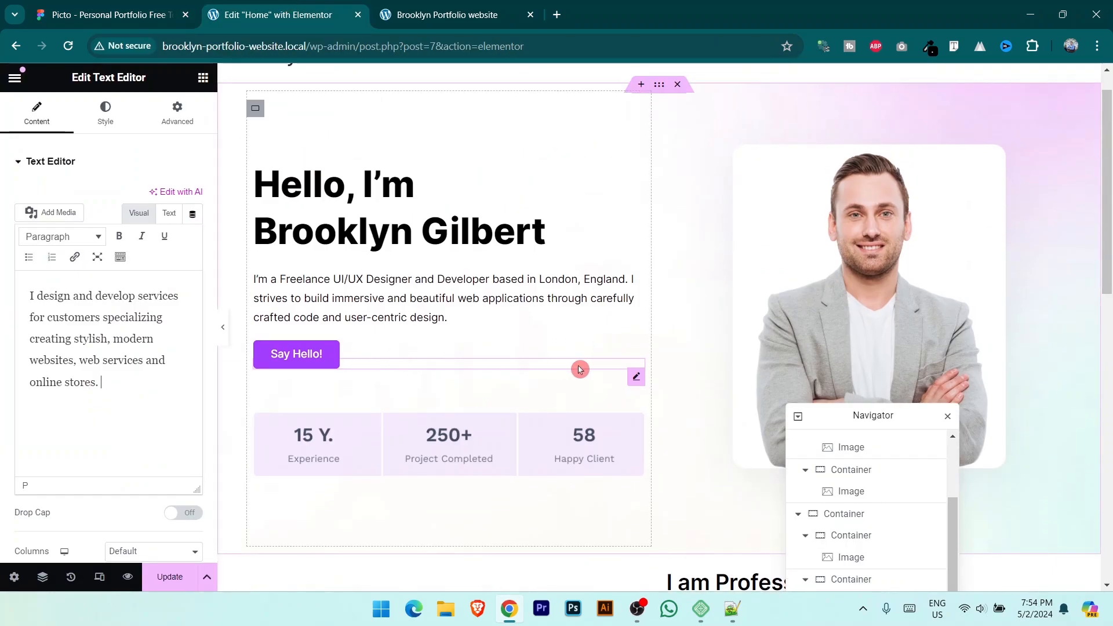
# Step: Copy the hero's Say Hello button and paste it below the second paragraph
pyautogui.click(305, 364)
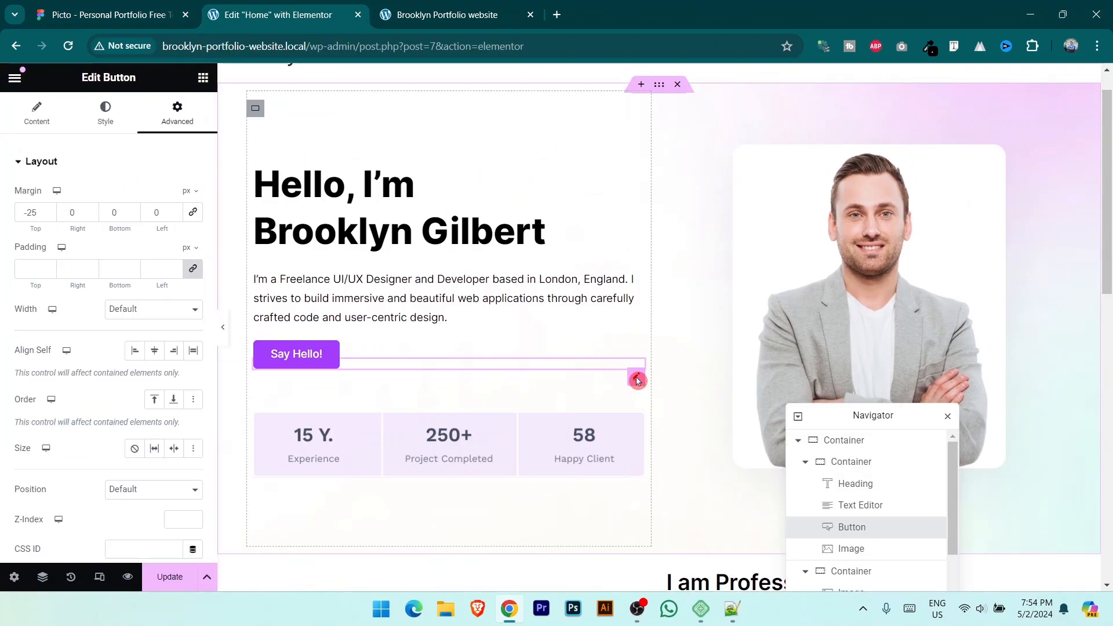
pyautogui.rightClick(636, 377)
pyautogui.click(660, 325)
pyautogui.scroll(-8, 673, 336)
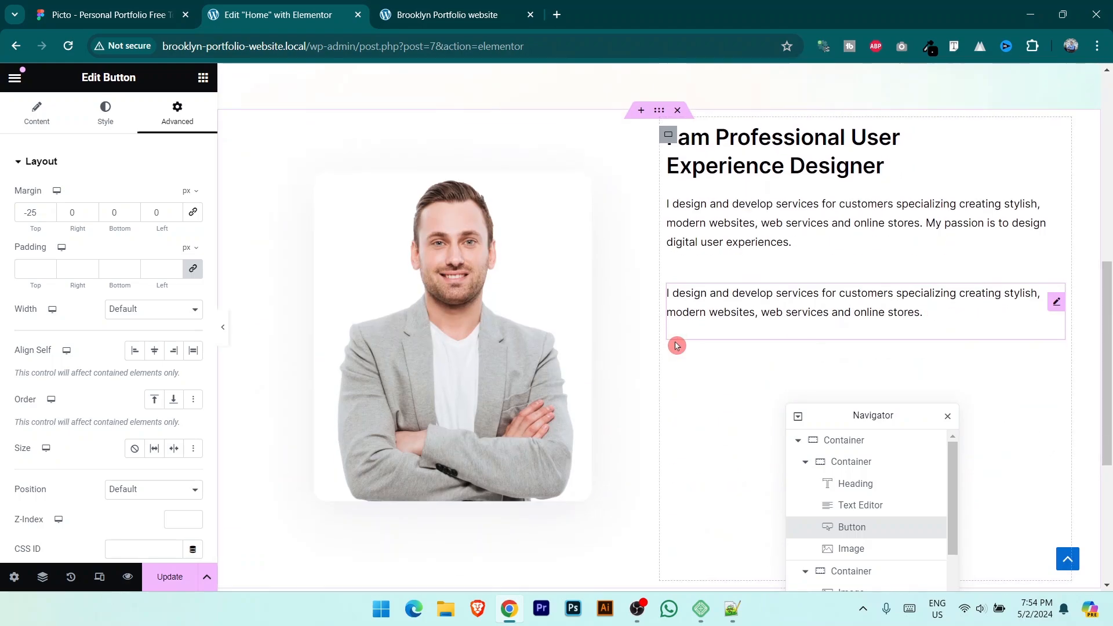
pyautogui.rightClick(1055, 249)
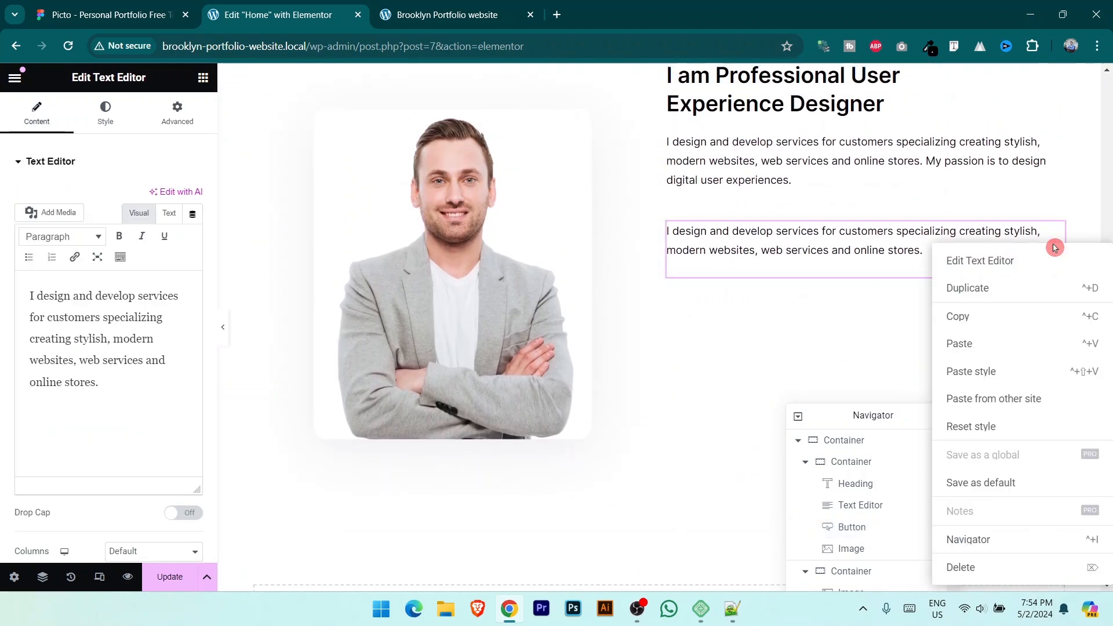
pyautogui.click(977, 348)
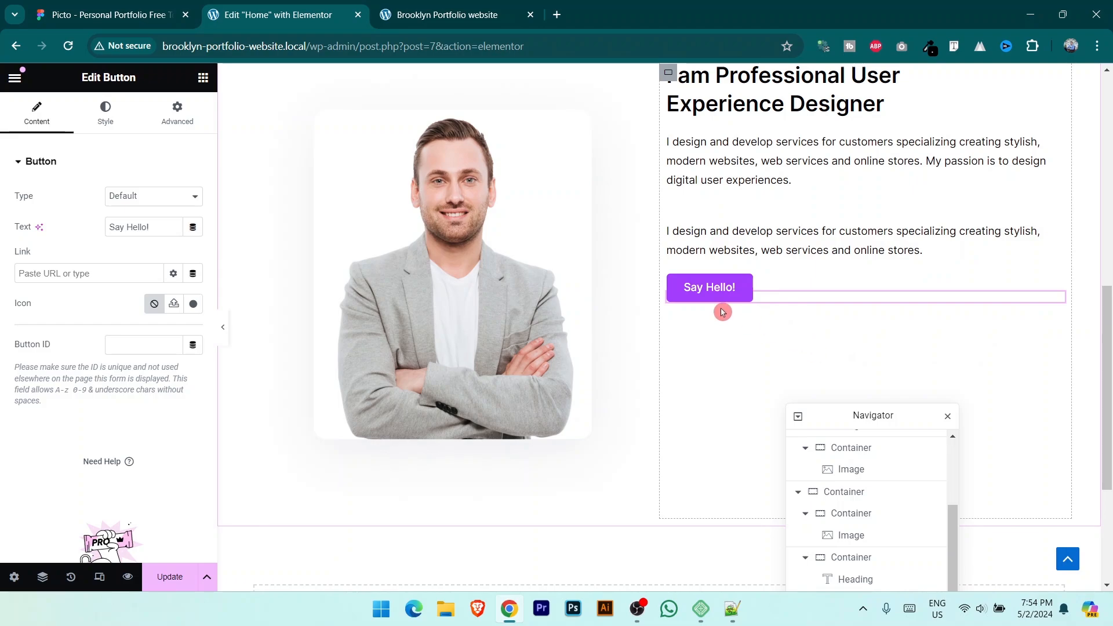
# Step: Relabel the pasted button 'My Projact' to match the Figma button text
pyautogui.click(111, 14)
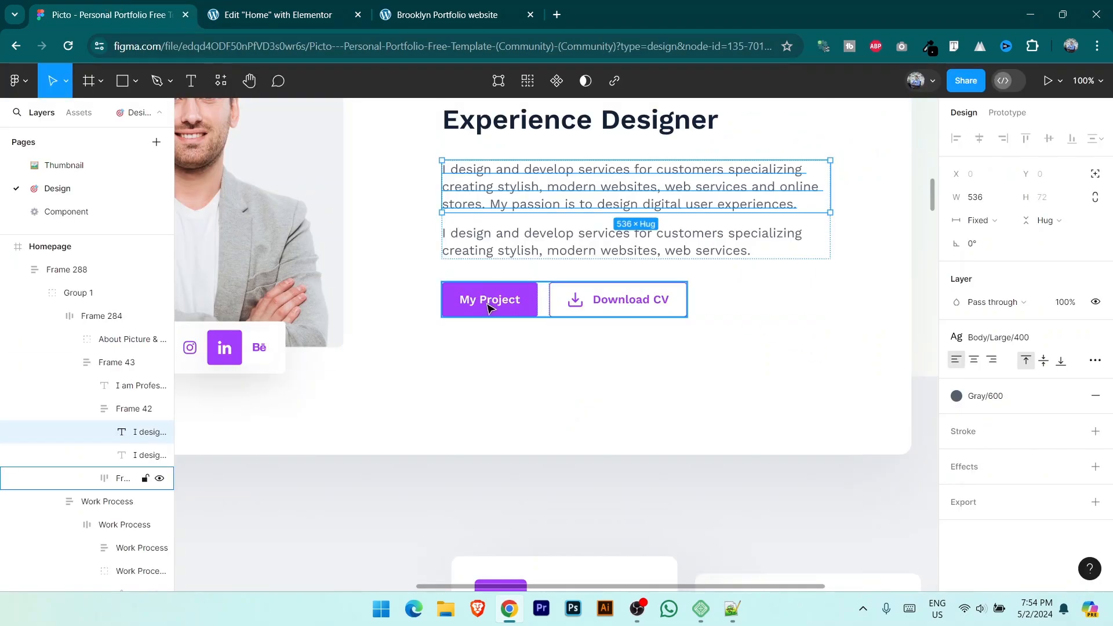
pyautogui.click(284, 14)
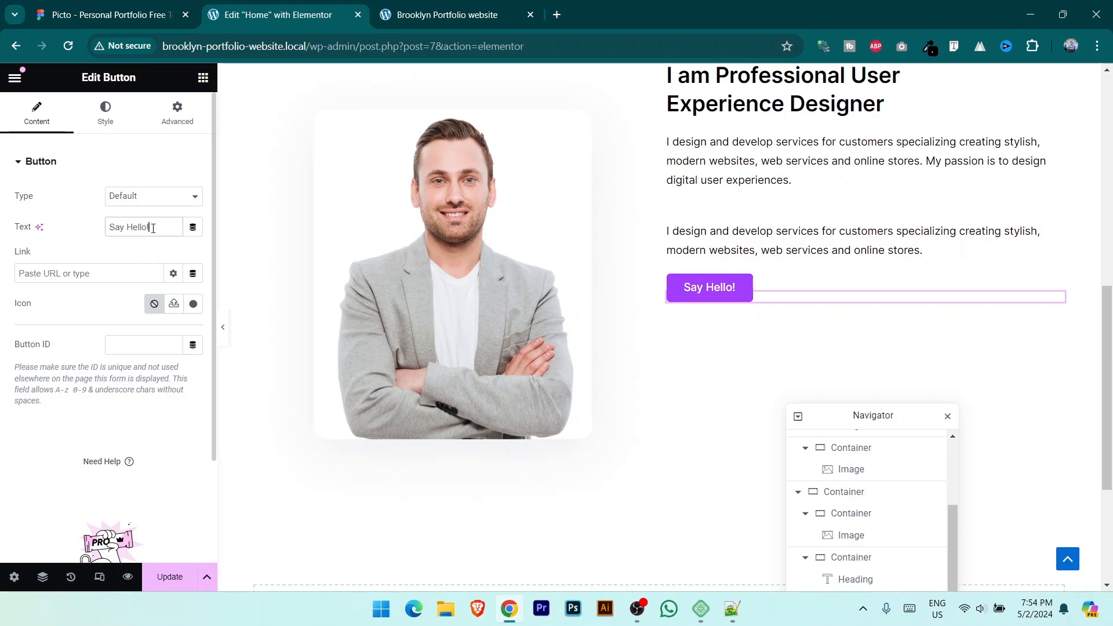
pyautogui.moveTo(153, 228); pyautogui.dragTo(40, 226)
pyautogui.write('My Projact')
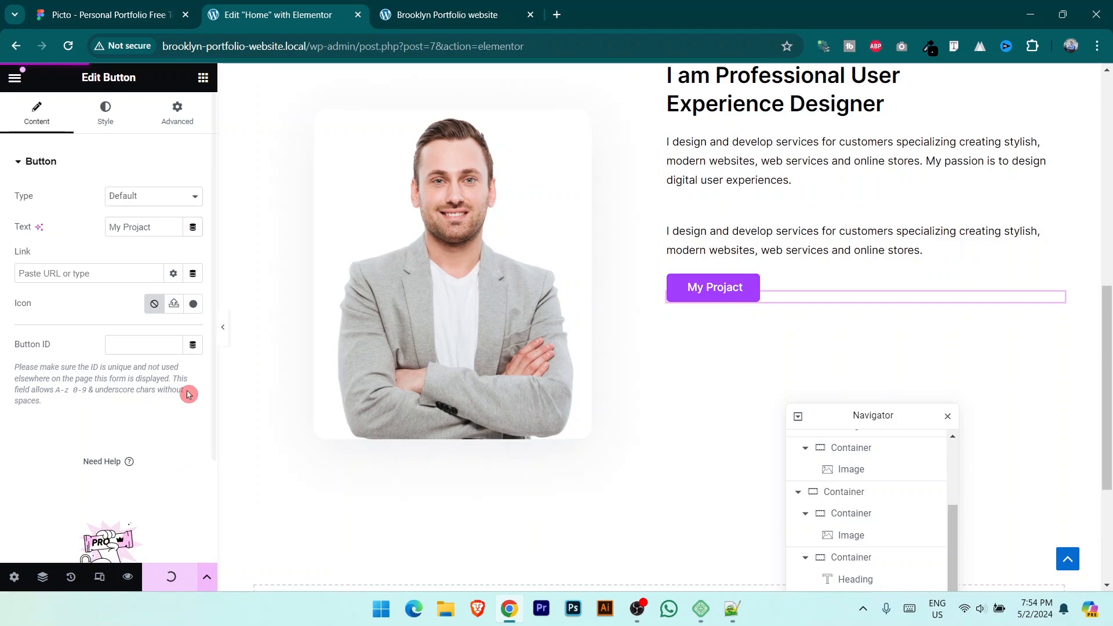
pyautogui.click(160, 15)
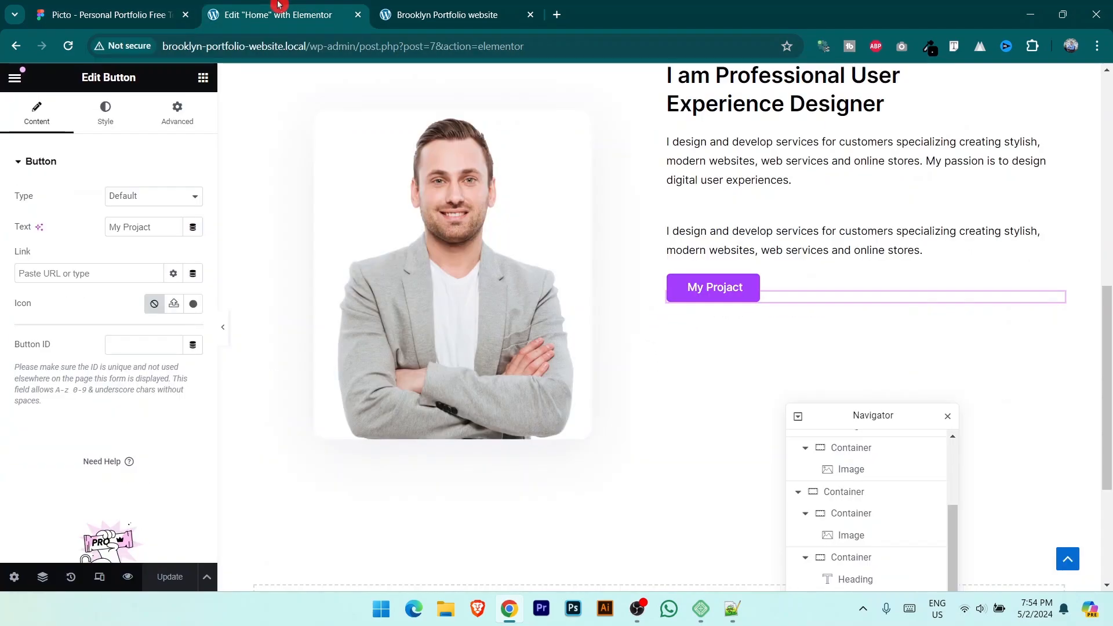
# Step: Add a new Button widget below My Projact and label it 'Download CV'
pyautogui.click(270, 15)
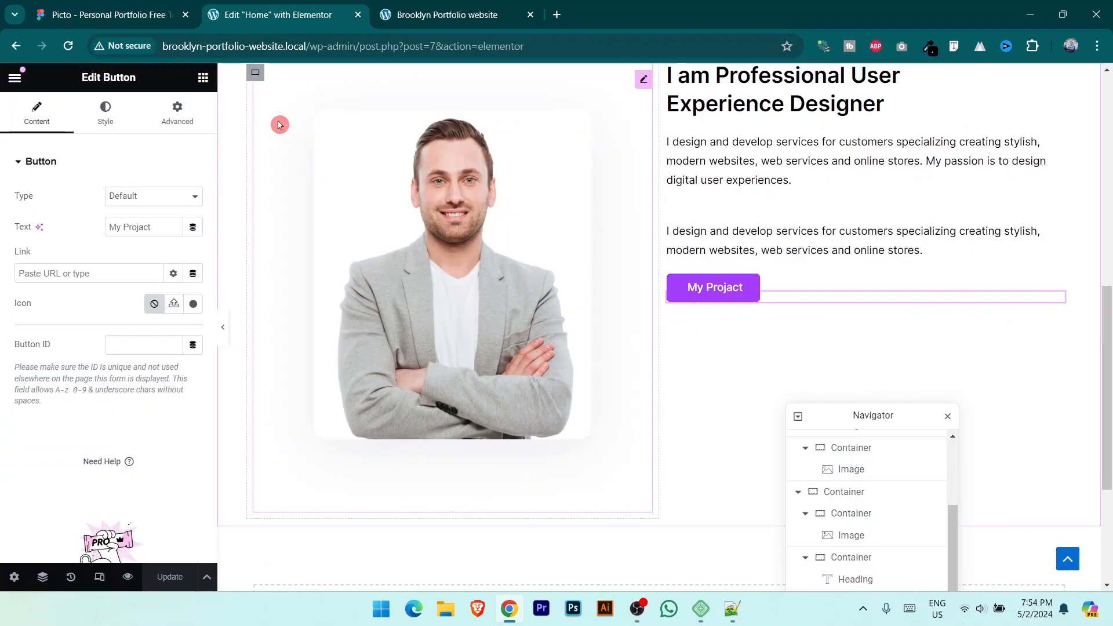
pyautogui.click(203, 78)
pyautogui.scroll(-3, 157, 406)
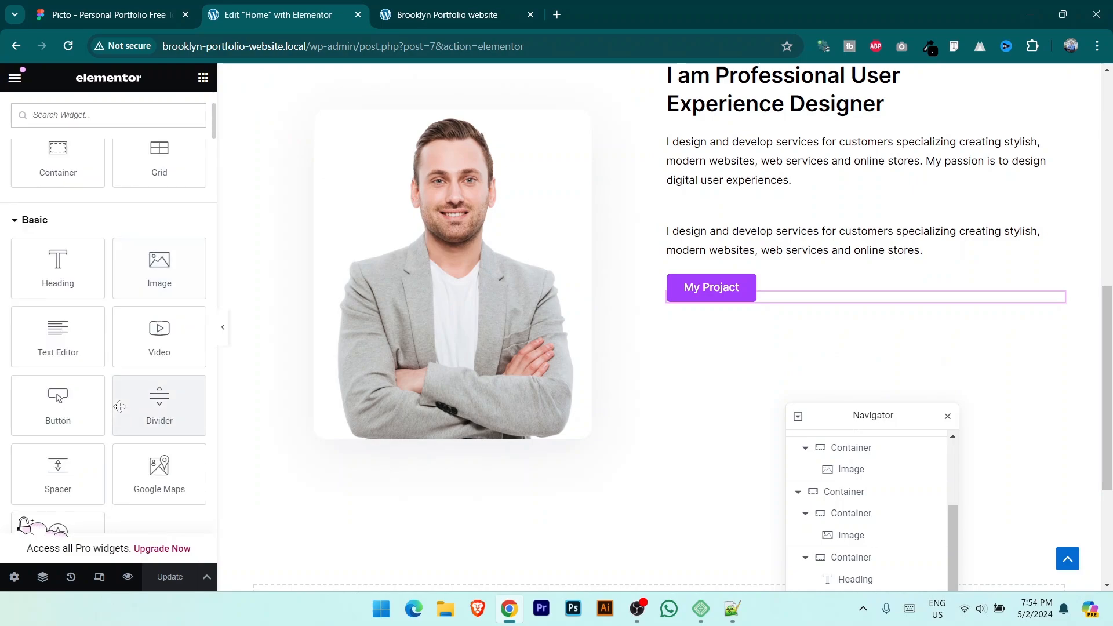
pyautogui.moveTo(58, 403); pyautogui.dragTo(775, 298)
pyautogui.hotkey('ctrl', 'shift', 'Tab')
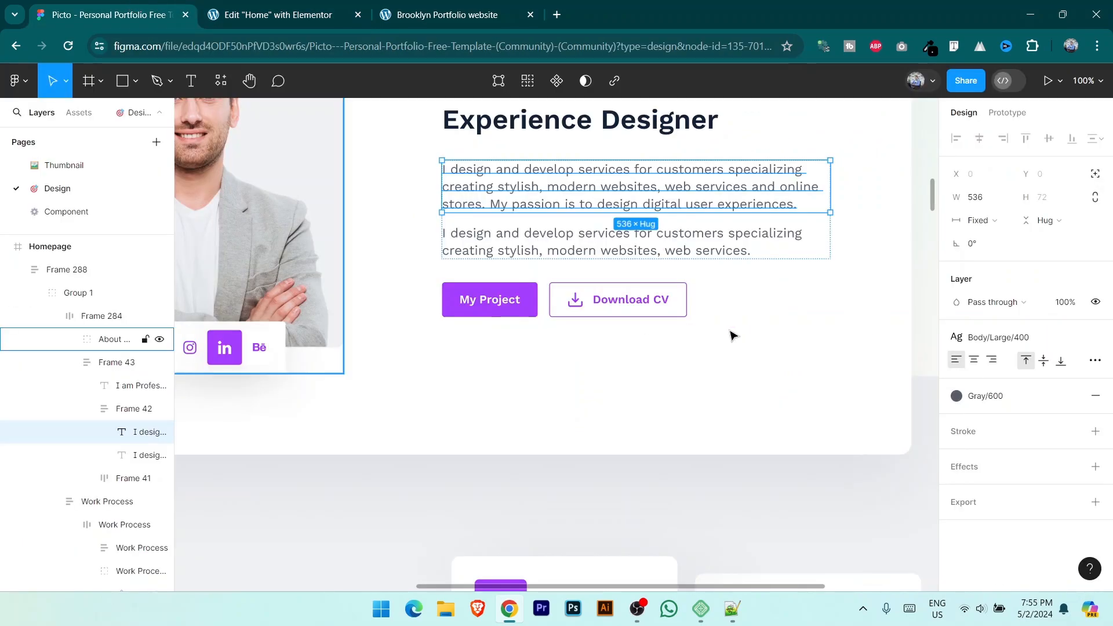
pyautogui.hotkey('ctrl', 'Tab')
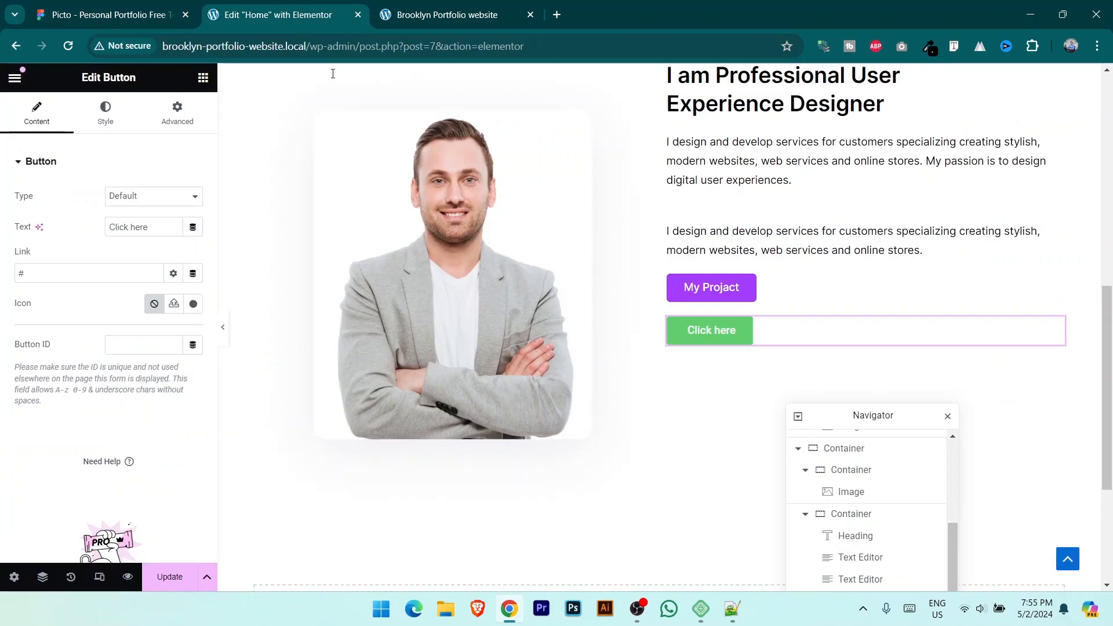
pyautogui.moveTo(149, 227); pyautogui.dragTo(53, 230)
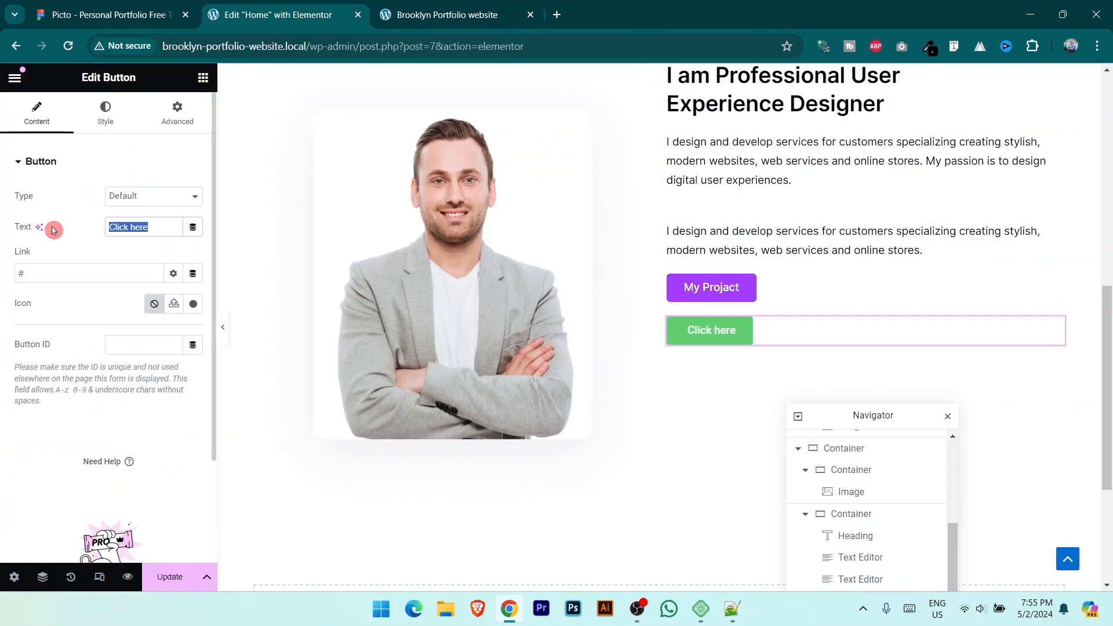
pyautogui.write('D')
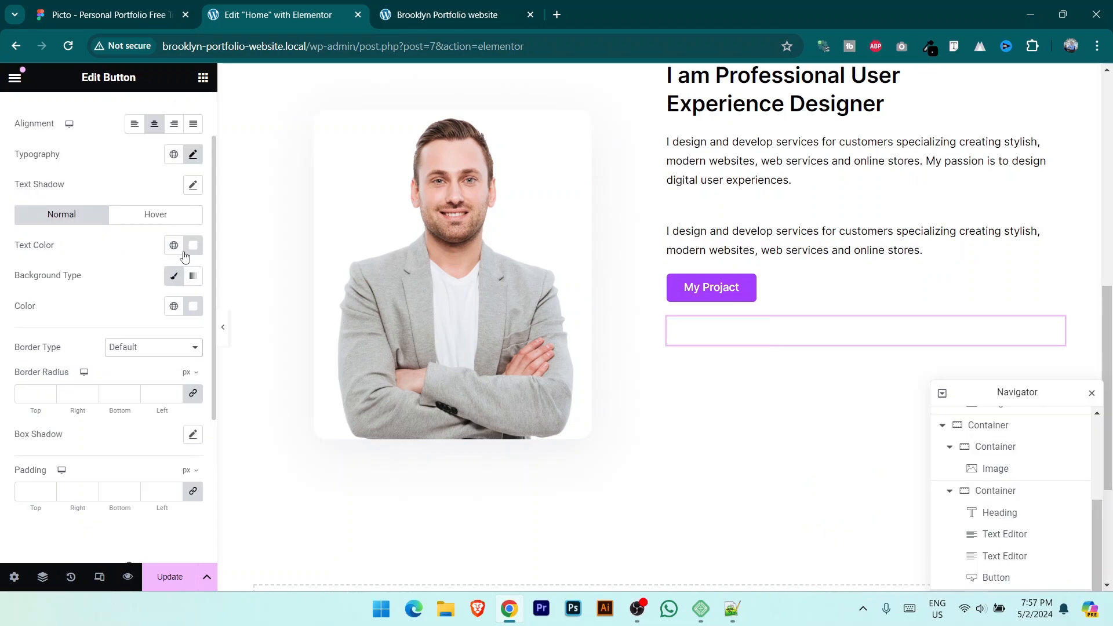
# Step: Give Download CV #A53DFF text, a 3 px solid border and 5 px corners, then save
pyautogui.click(192, 245)
pyautogui.write('A53DFF')
pyautogui.click(180, 445)
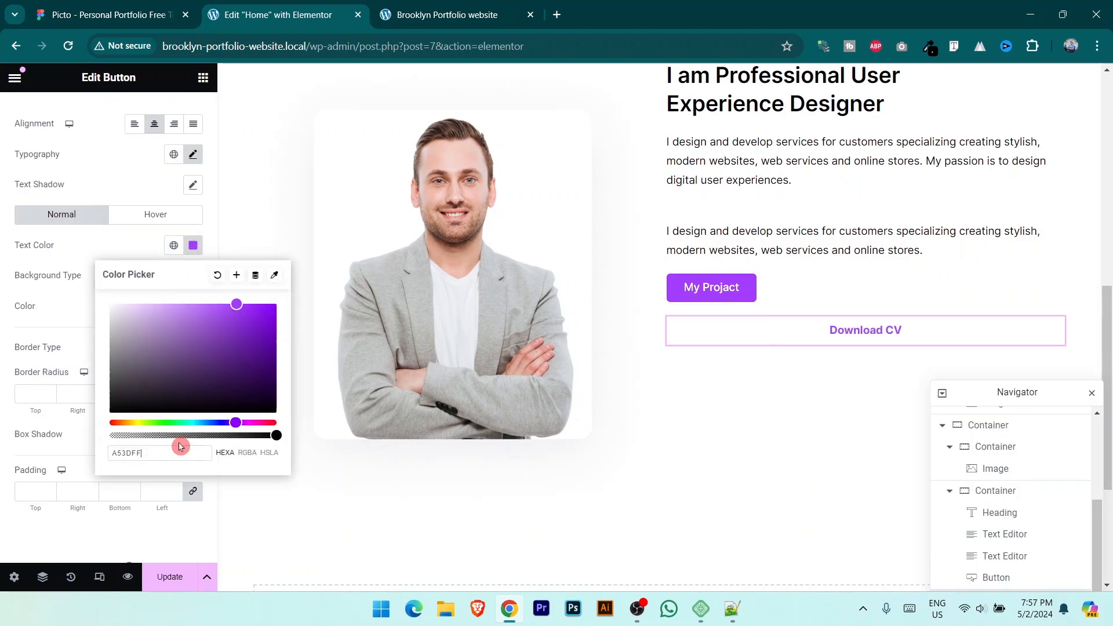
pyautogui.click(45, 293)
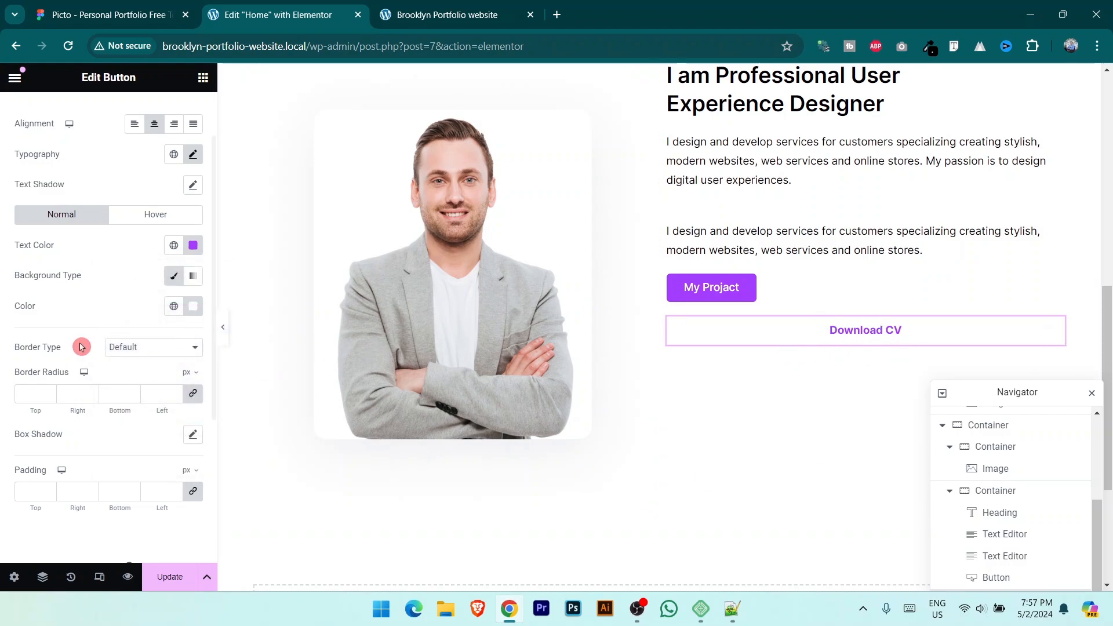
pyautogui.click(162, 350)
pyautogui.click(132, 383)
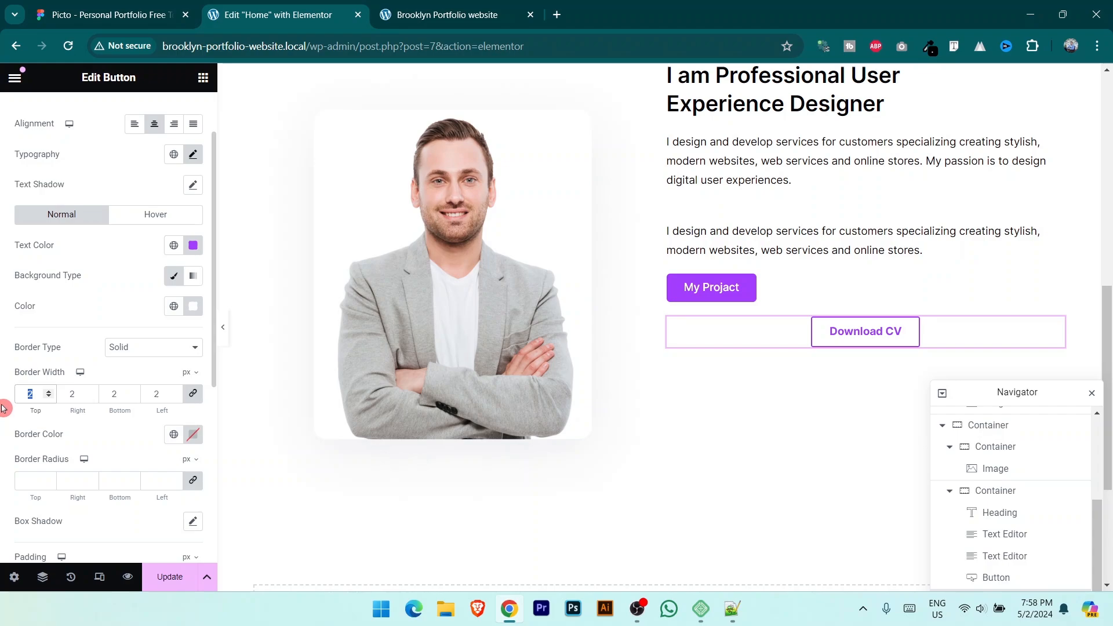
pyautogui.write('4')
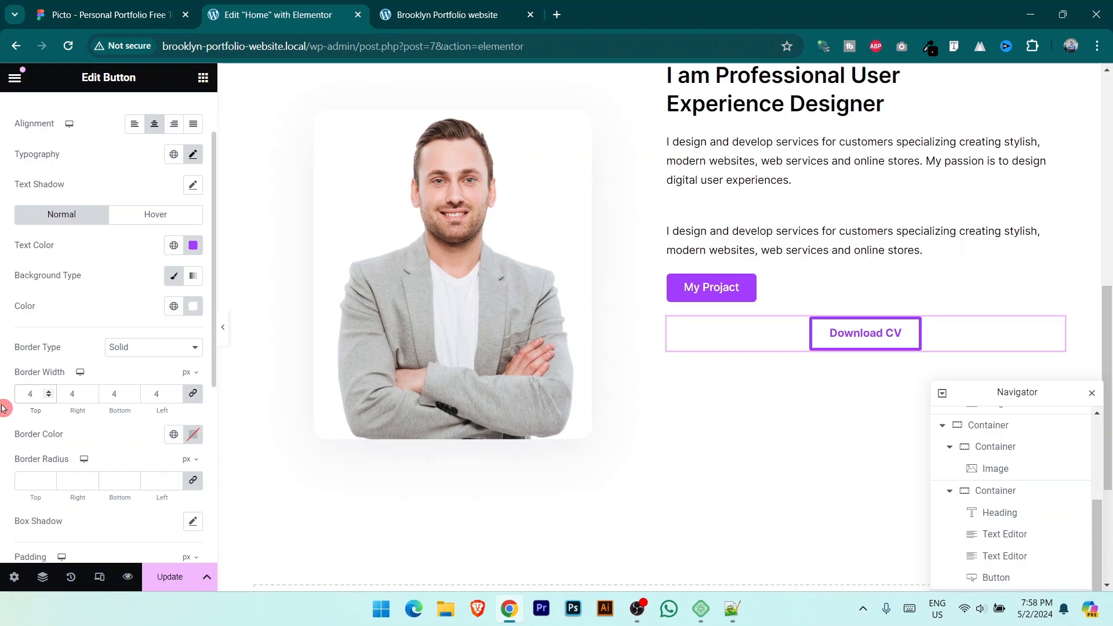
pyautogui.press('BackSpace')
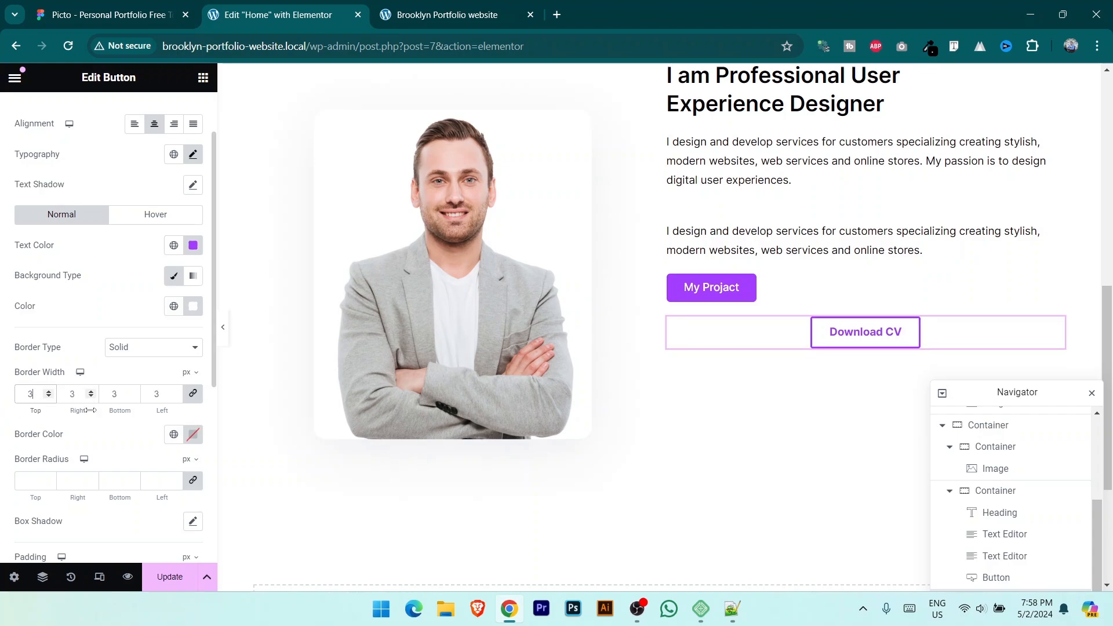
pyautogui.click(110, 14)
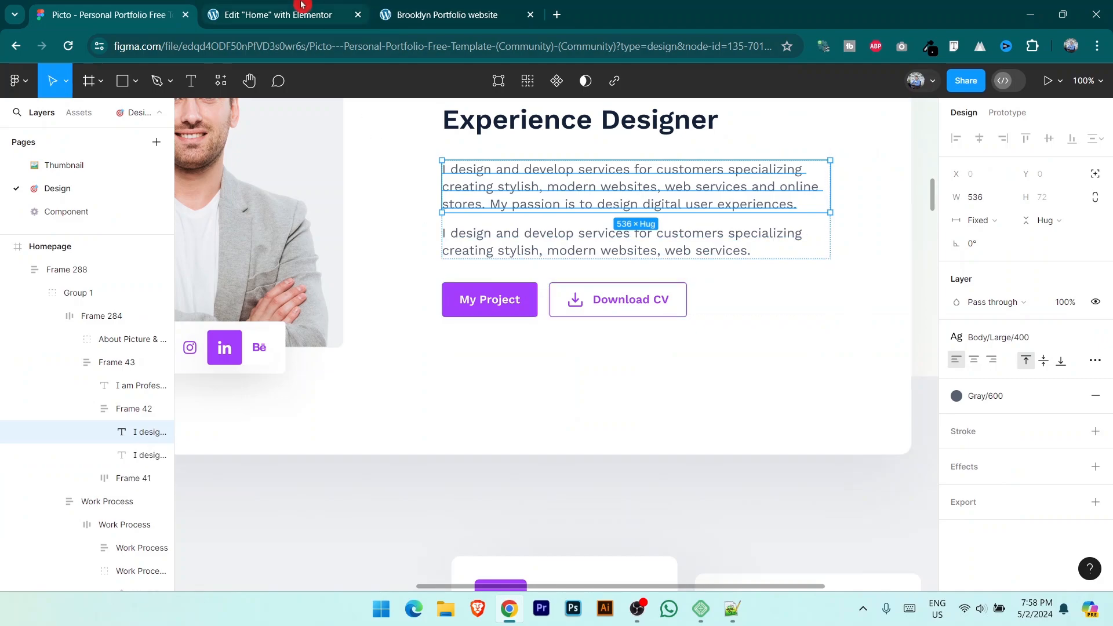
pyautogui.hotkey('ctrl', 'Tab')
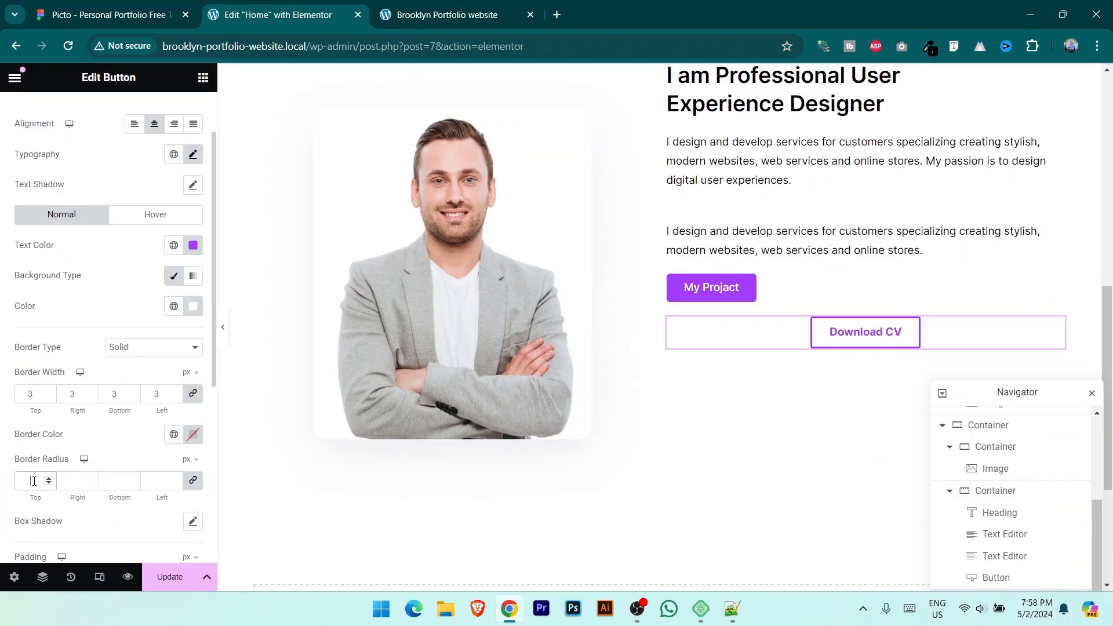
pyautogui.click(171, 576)
pyautogui.scroll(2, 89, 240)
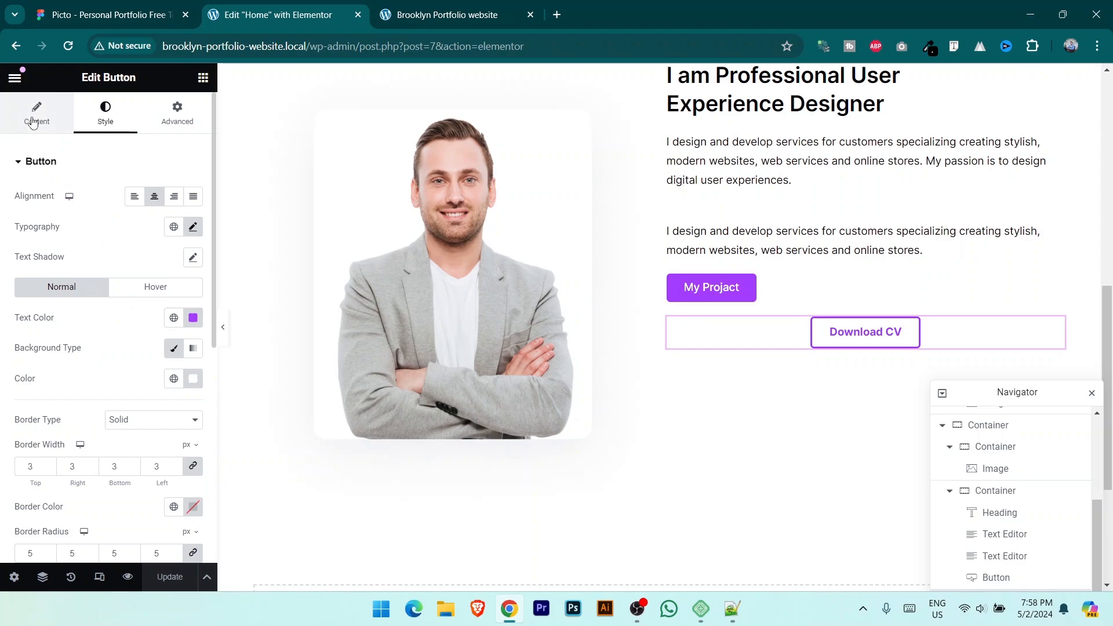
# Step: Add the Download icon on the left of the Download CV label with 9 px spacing
pyautogui.click(35, 121)
pyautogui.click(74, 265)
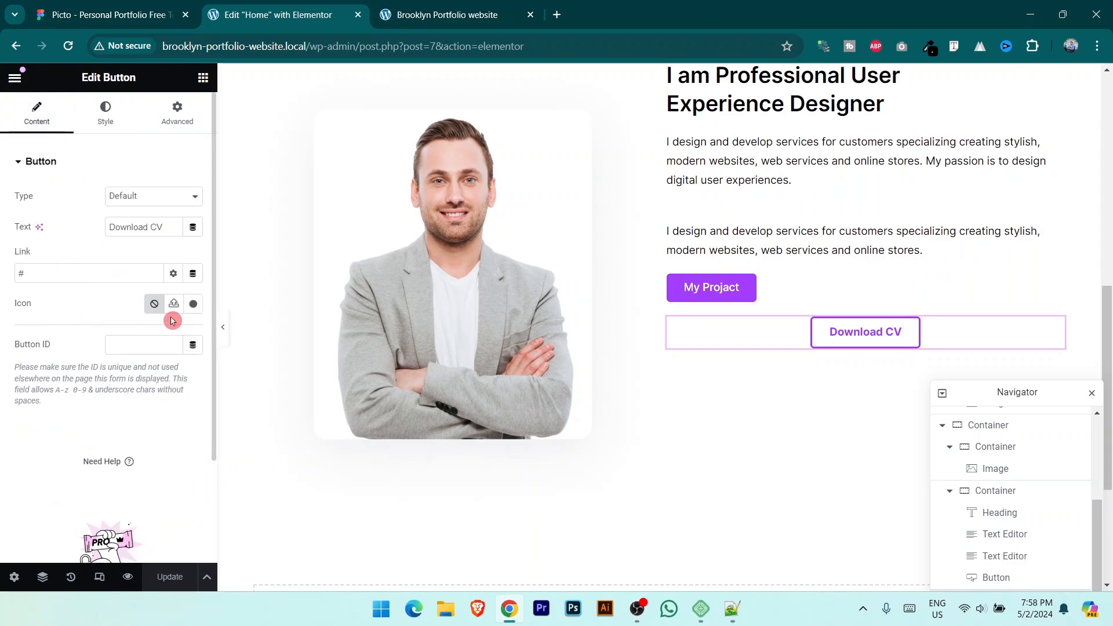
pyautogui.click(194, 305)
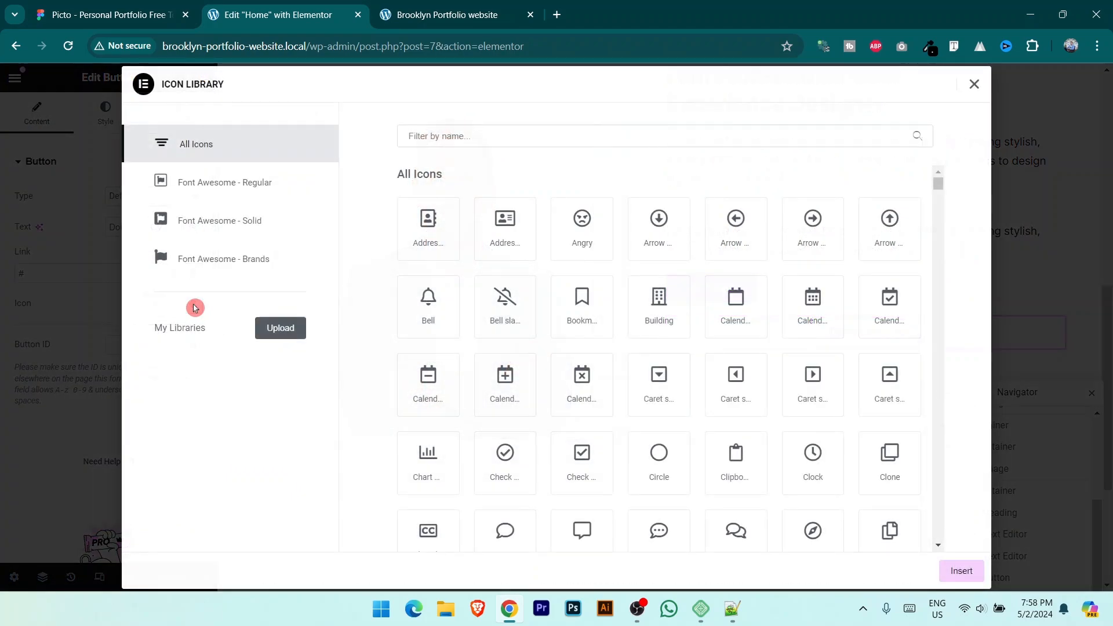
pyautogui.click(507, 137)
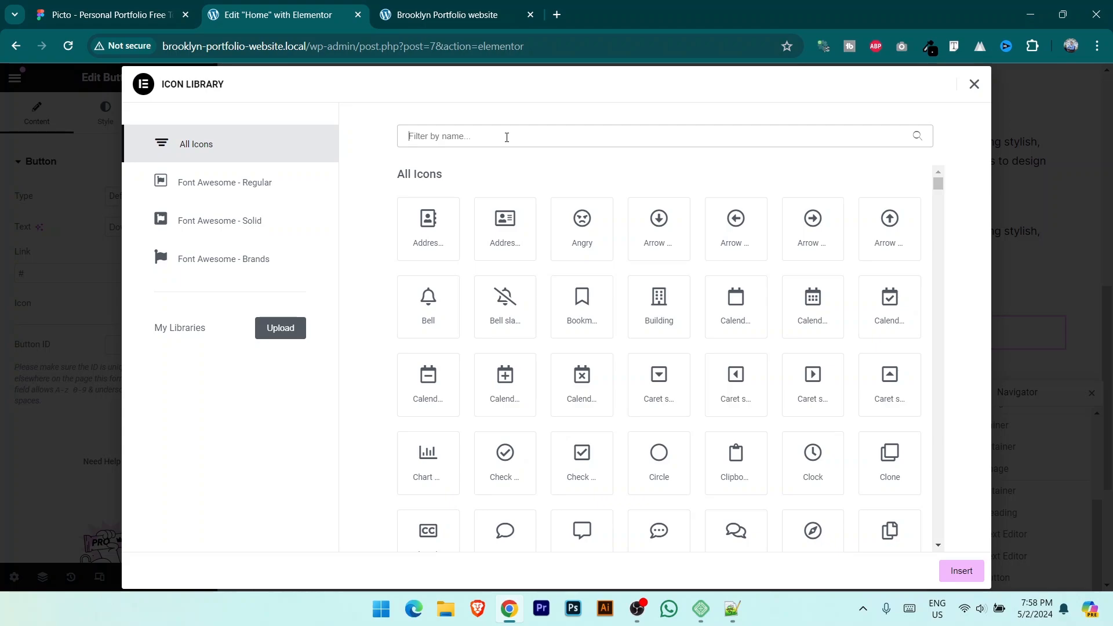
pyautogui.write('down')
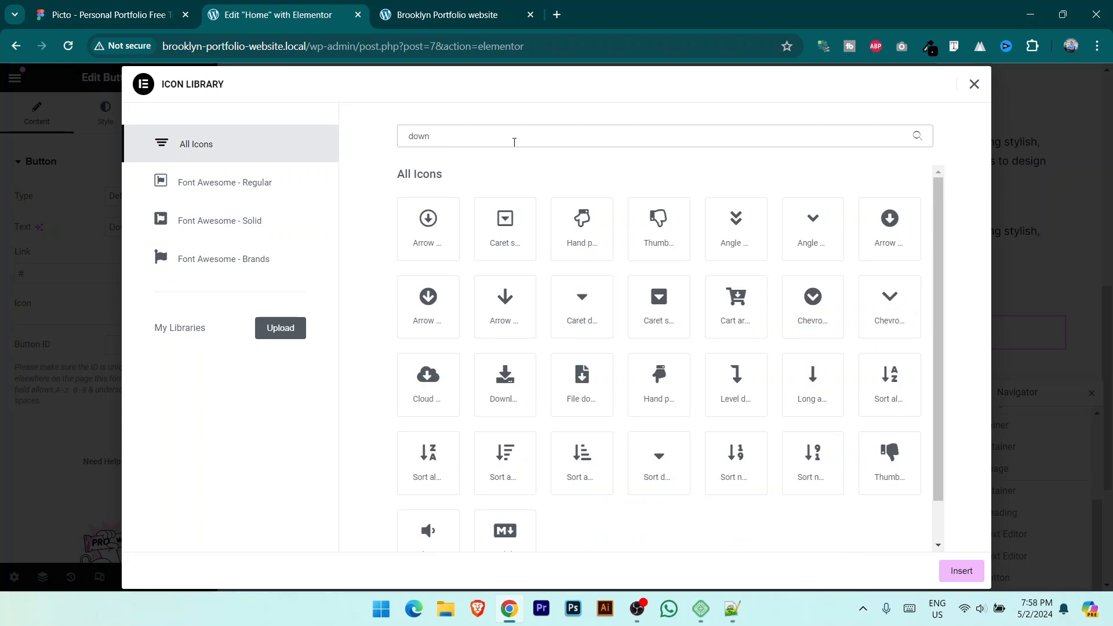
pyautogui.click(512, 389)
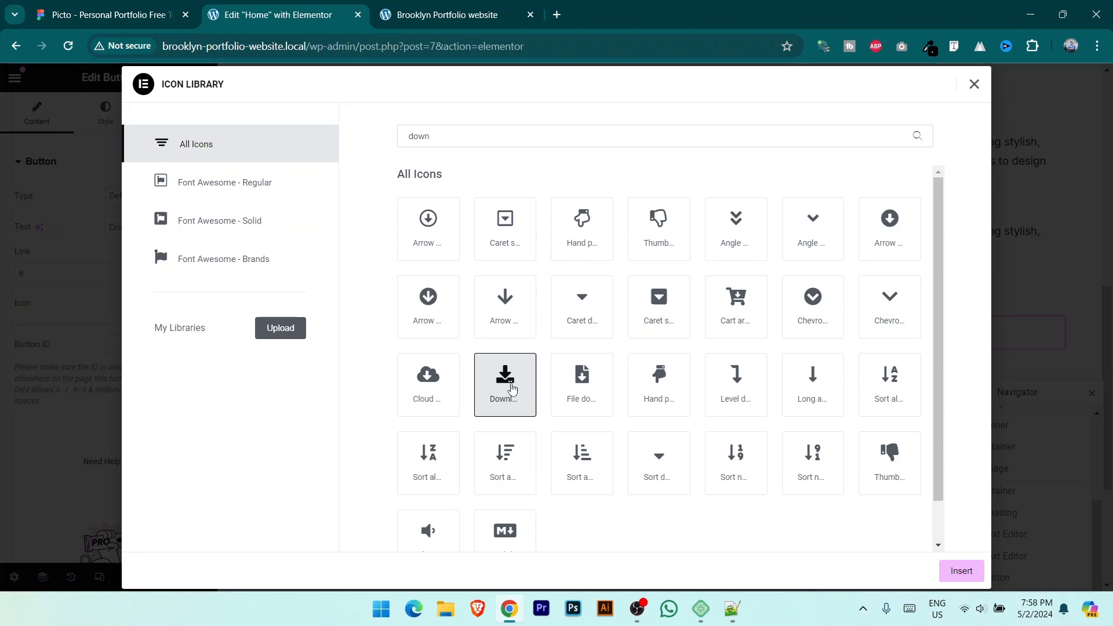
pyautogui.click(962, 570)
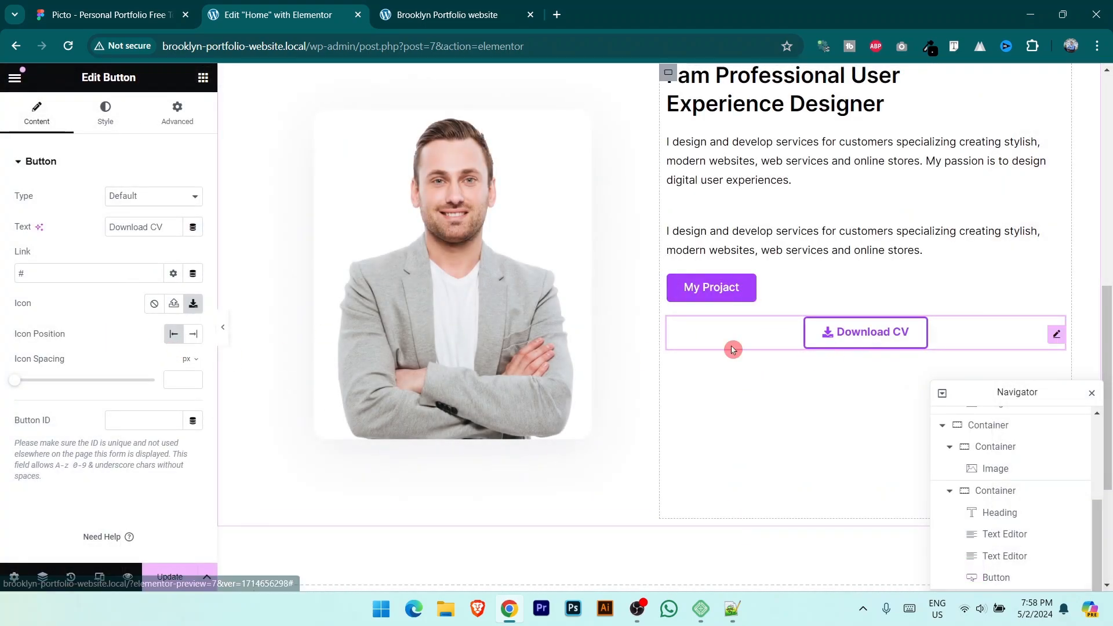
pyautogui.click(193, 333)
pyautogui.click(178, 341)
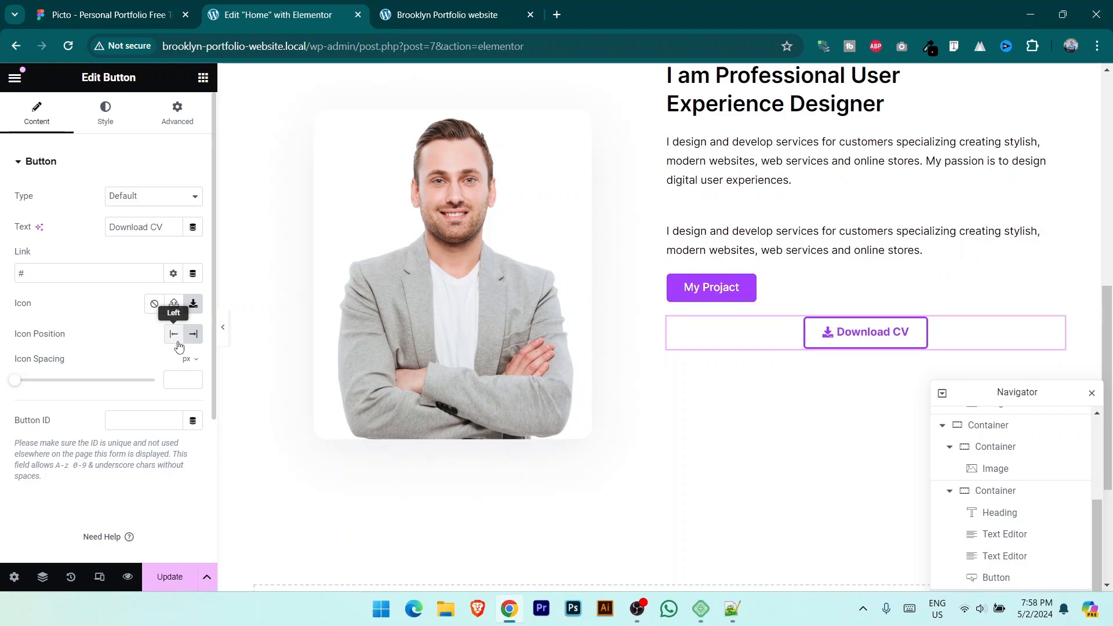
pyautogui.click(193, 334)
pyautogui.click(174, 335)
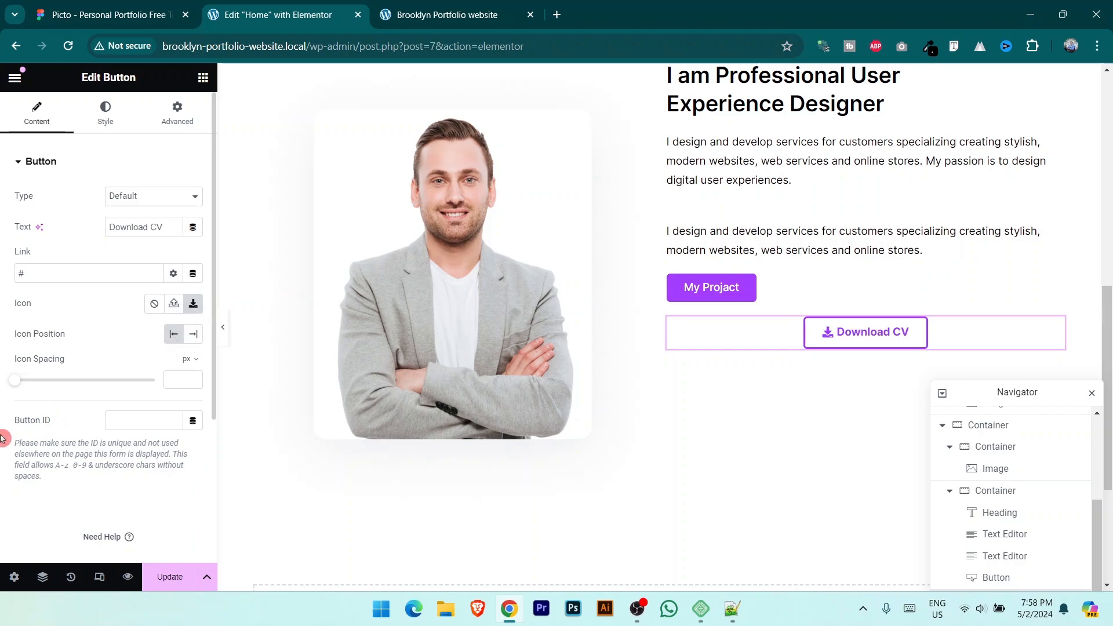
pyautogui.moveTo(15, 385); pyautogui.dragTo(36, 384)
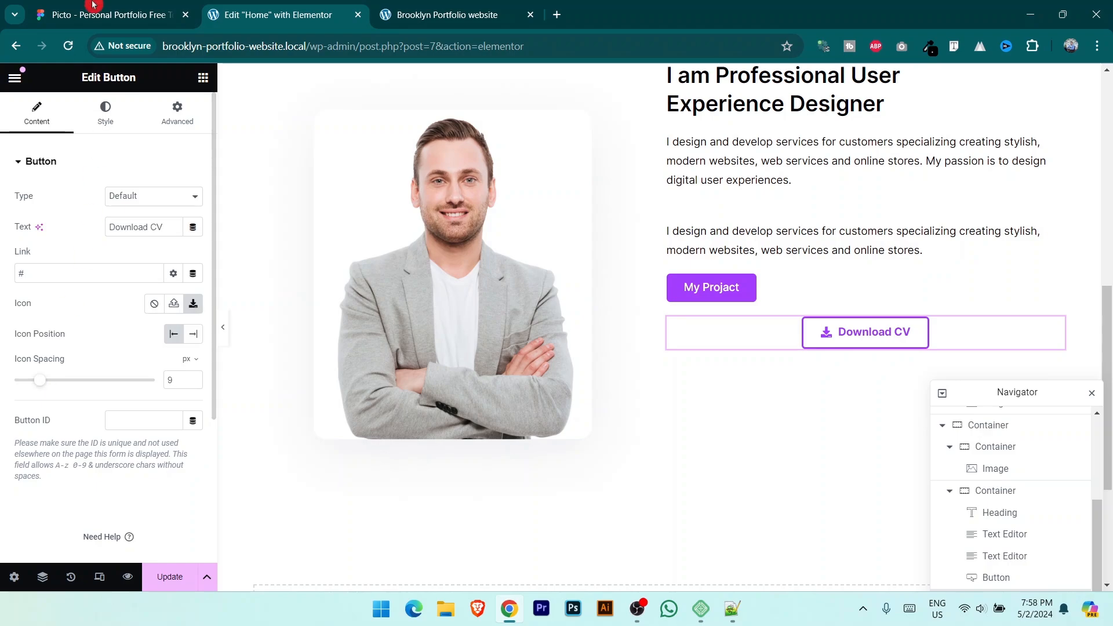
# Step: Set a -60 px top margin so Download CV sits beside My Projact, save, and view the live homepage
pyautogui.click(93, 4)
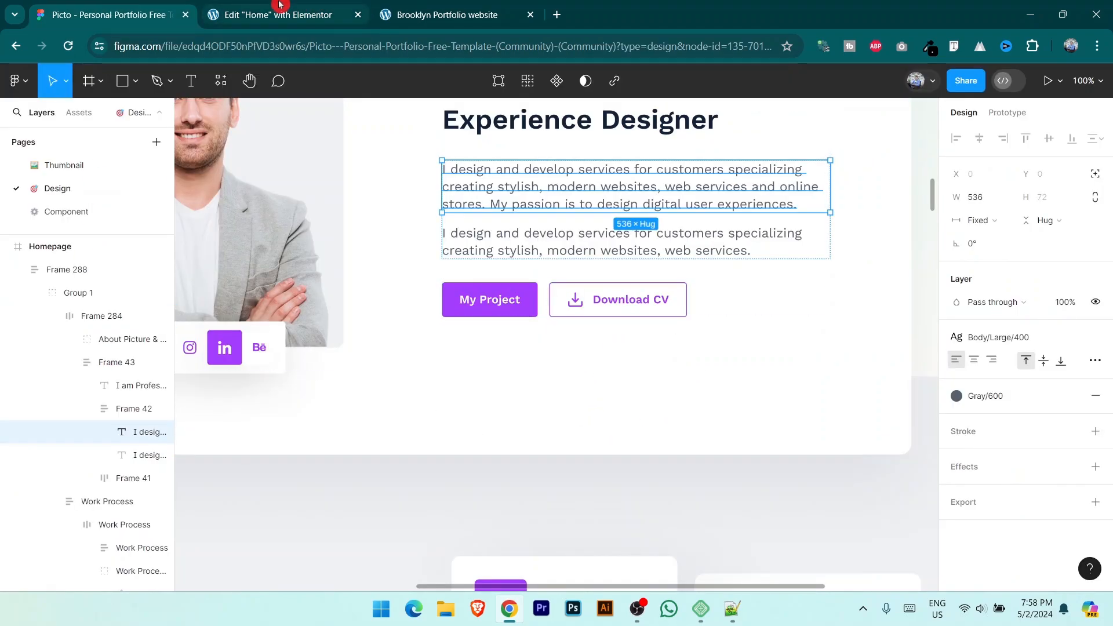
pyautogui.click(279, 5)
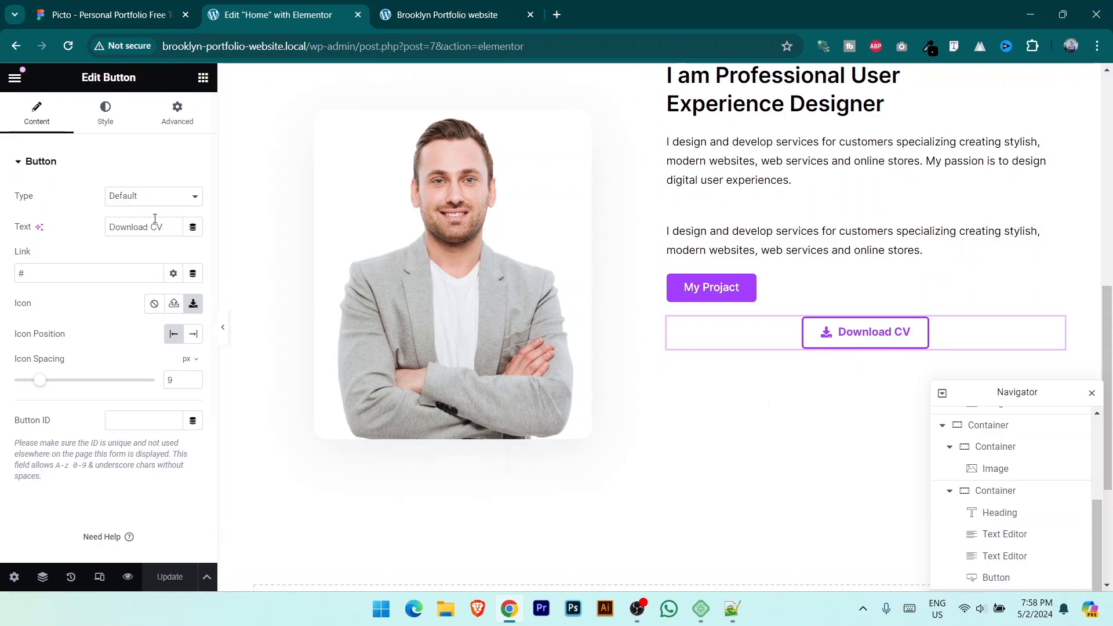
pyautogui.click(177, 113)
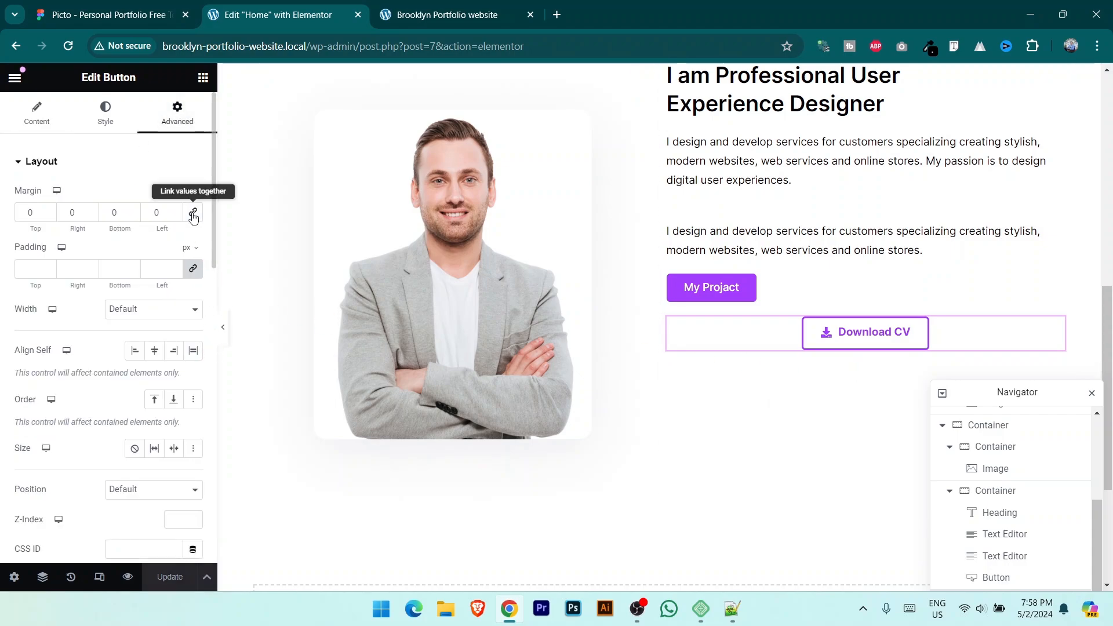
pyautogui.click(193, 211)
pyautogui.moveTo(50, 217); pyautogui.dragTo(51, 217)
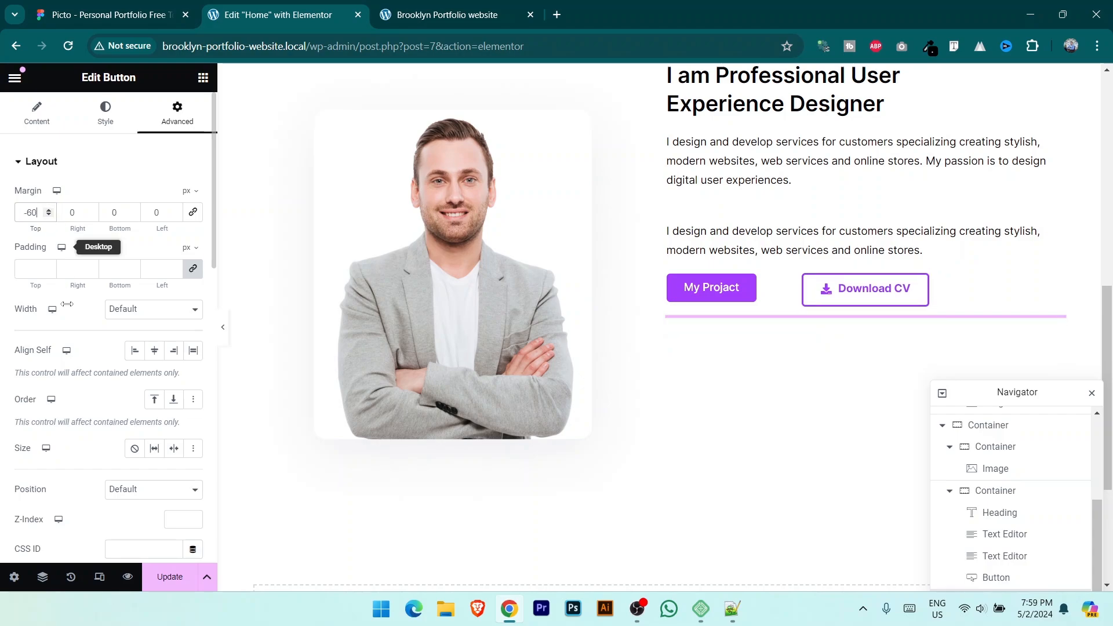
pyautogui.click(167, 577)
pyautogui.click(447, 15)
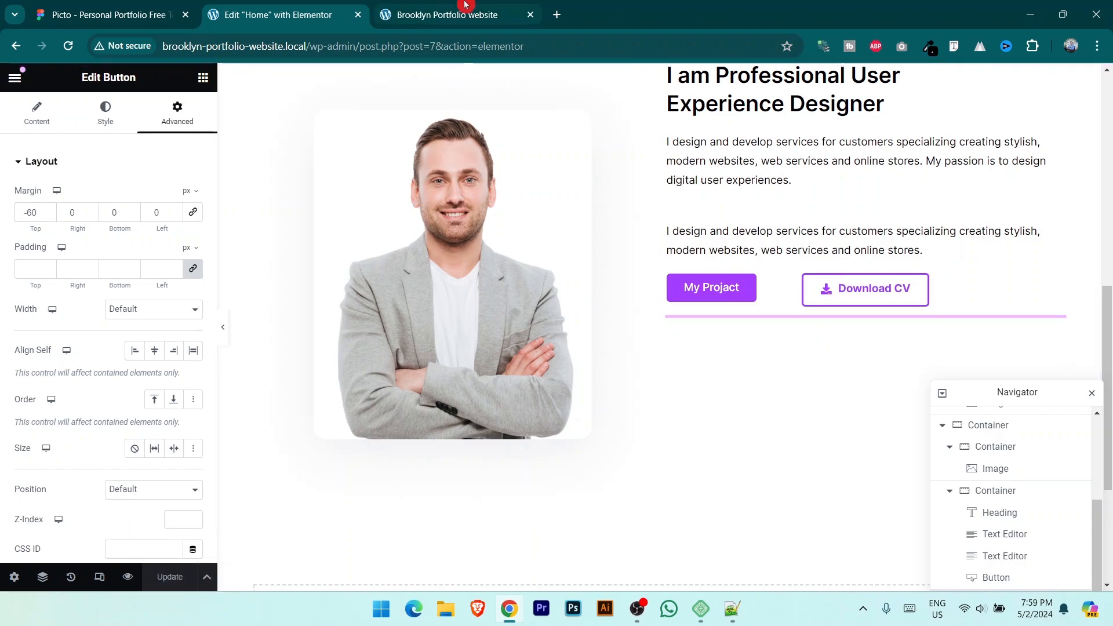
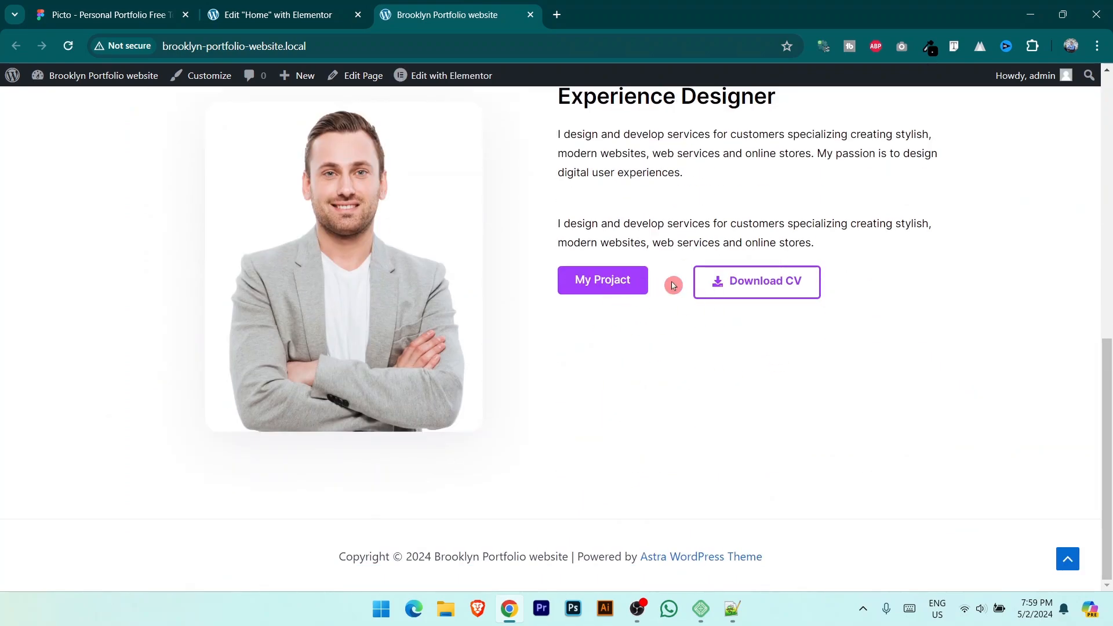
# Step: Vertically centre the About text column's content with Justify Content set to Center
pyautogui.scroll(3, 686, 328)
pyautogui.scroll(1, 683, 364)
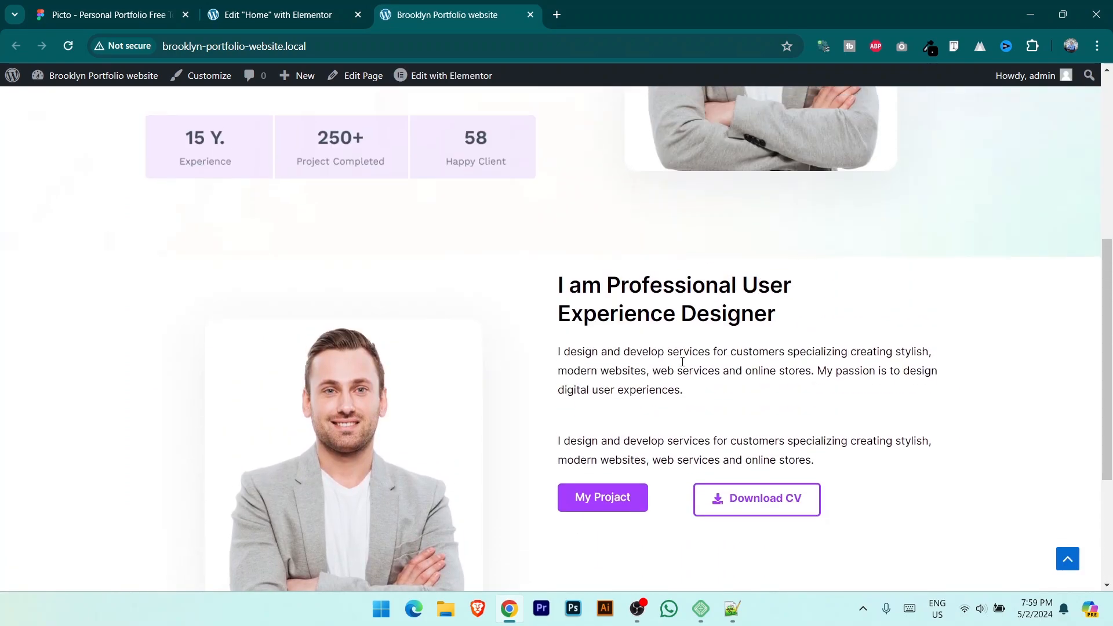
pyautogui.scroll(-1, 646, 360)
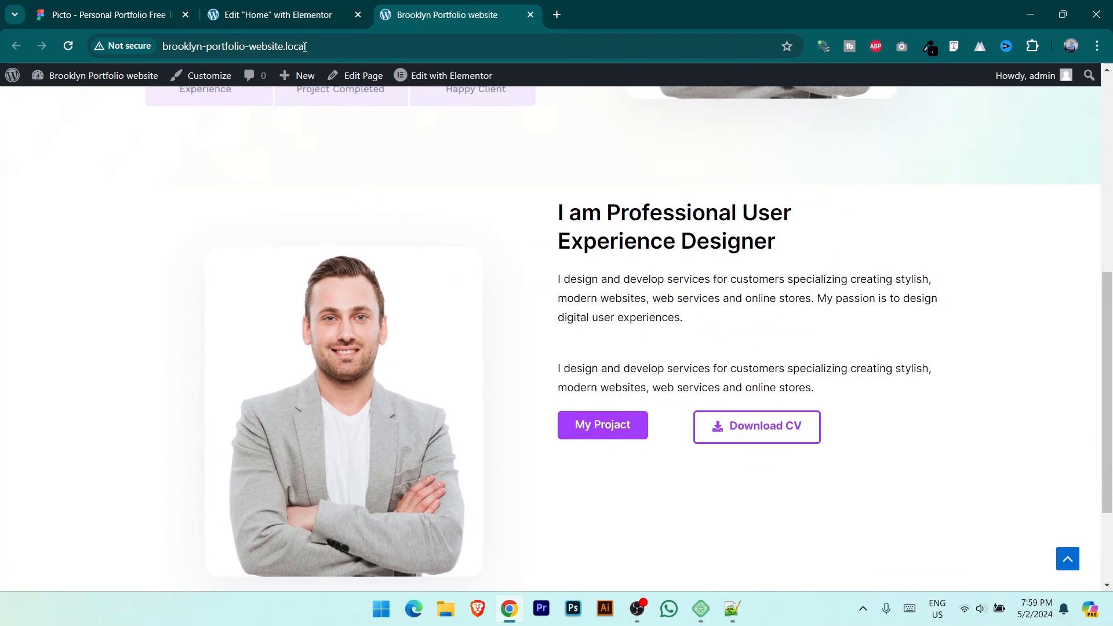
pyautogui.click(287, 14)
pyautogui.scroll(2, 738, 330)
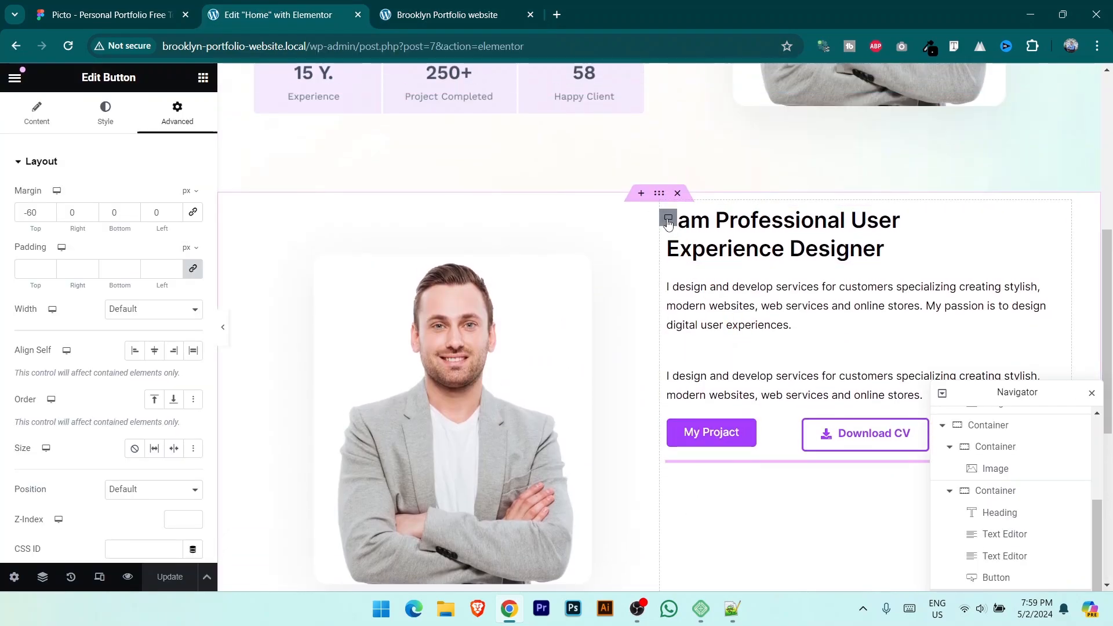
pyautogui.click(667, 220)
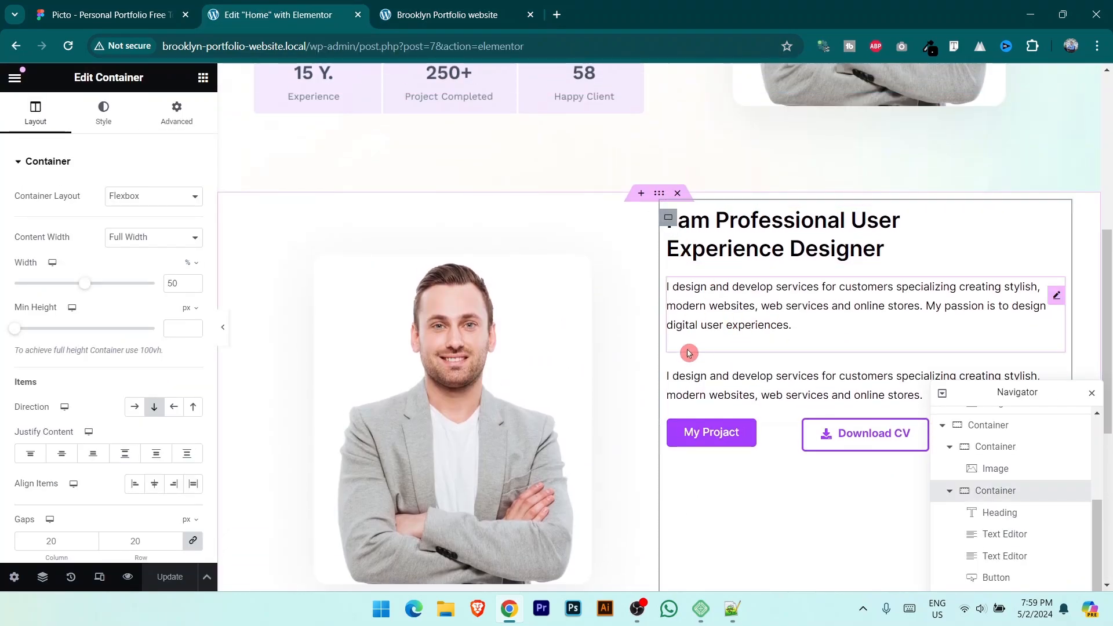
pyautogui.click(63, 453)
pyautogui.scroll(-1, 661, 395)
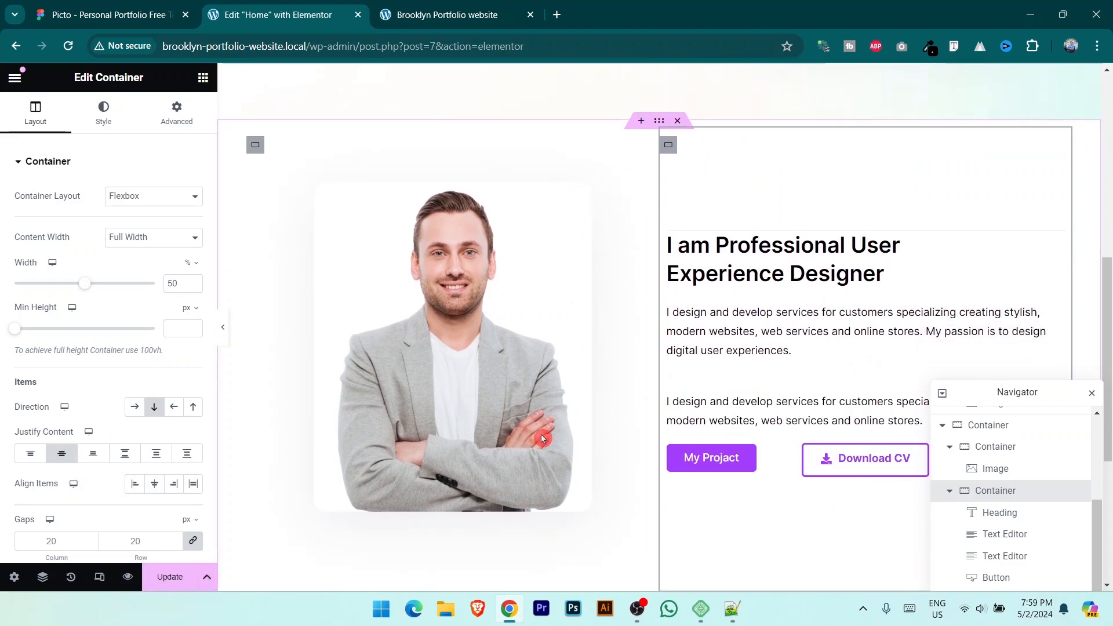
# Step: Check the vertically centred About section on the live page
pyautogui.click(445, 5)
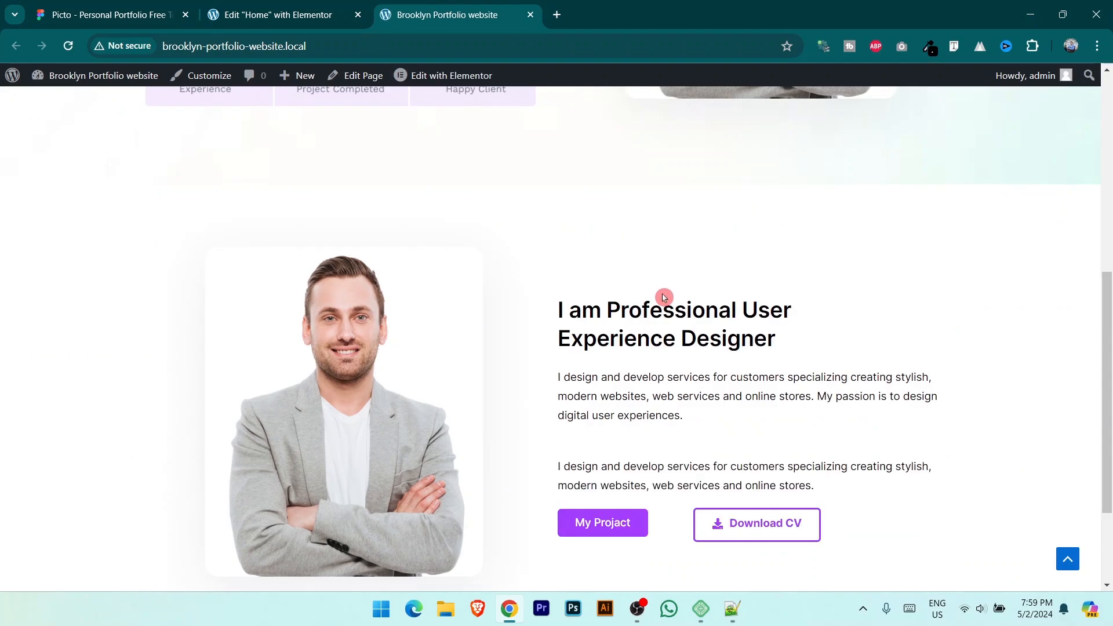
pyautogui.scroll(-2, 633, 326)
pyautogui.scroll(2, 477, 298)
pyautogui.scroll(3, 437, 316)
pyautogui.scroll(-4, 436, 316)
pyautogui.scroll(5, 436, 316)
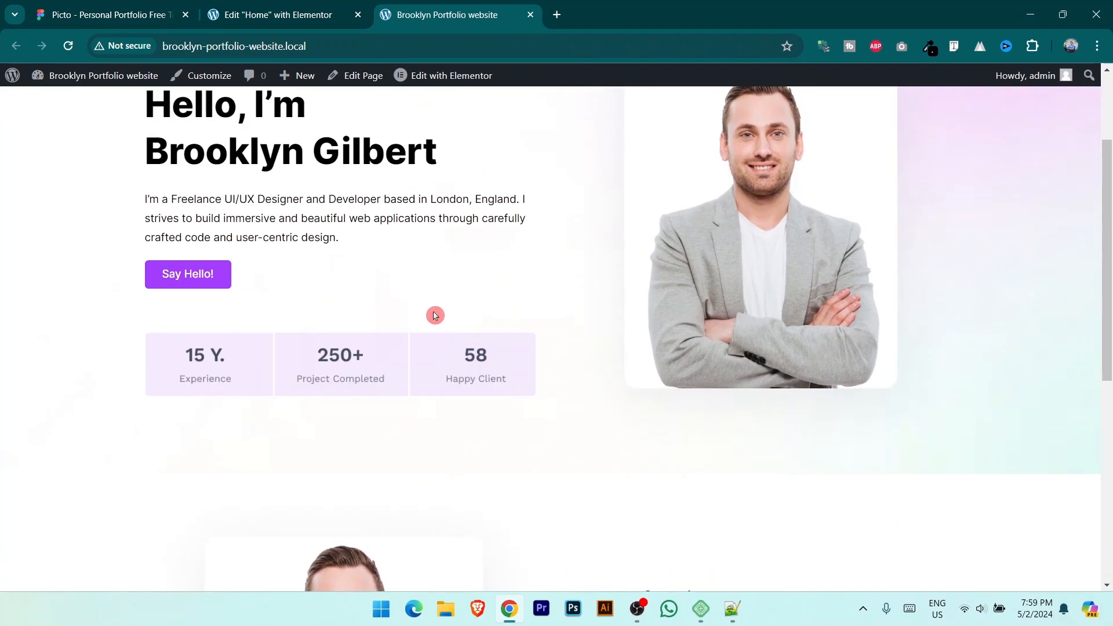
pyautogui.scroll(-2, 435, 315)
pyautogui.scroll(-3, 435, 316)
# Step: Review the next section of the Figma design for reference
pyautogui.click(279, 13)
pyautogui.scroll(-4, 522, 255)
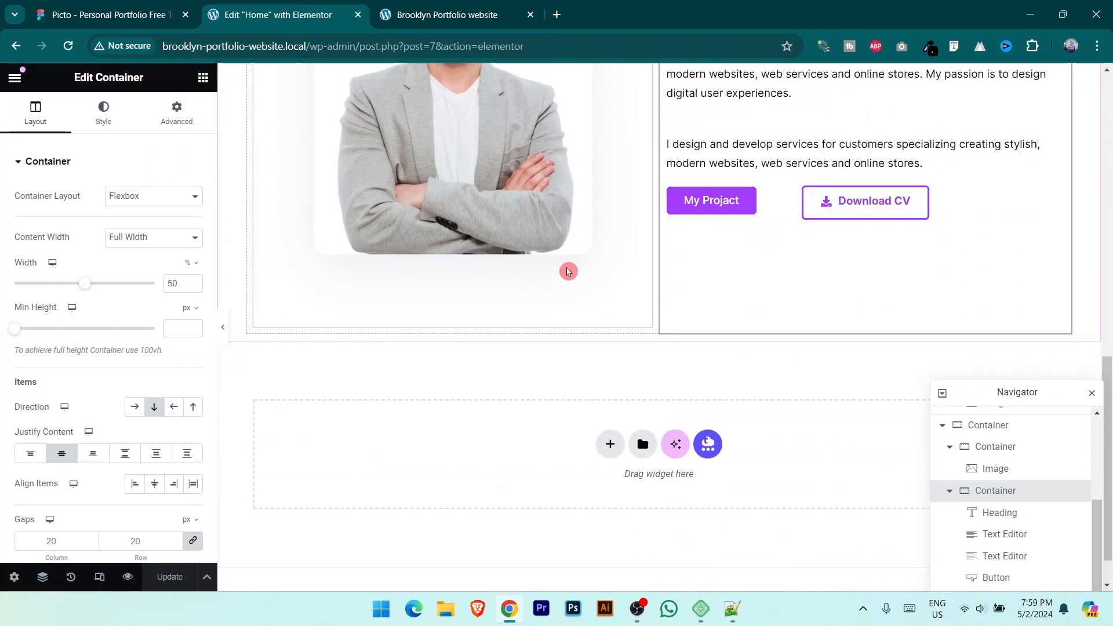
pyautogui.click(103, 4)
pyautogui.scroll(-4, 641, 348)
pyautogui.scroll(2, 440, 392)
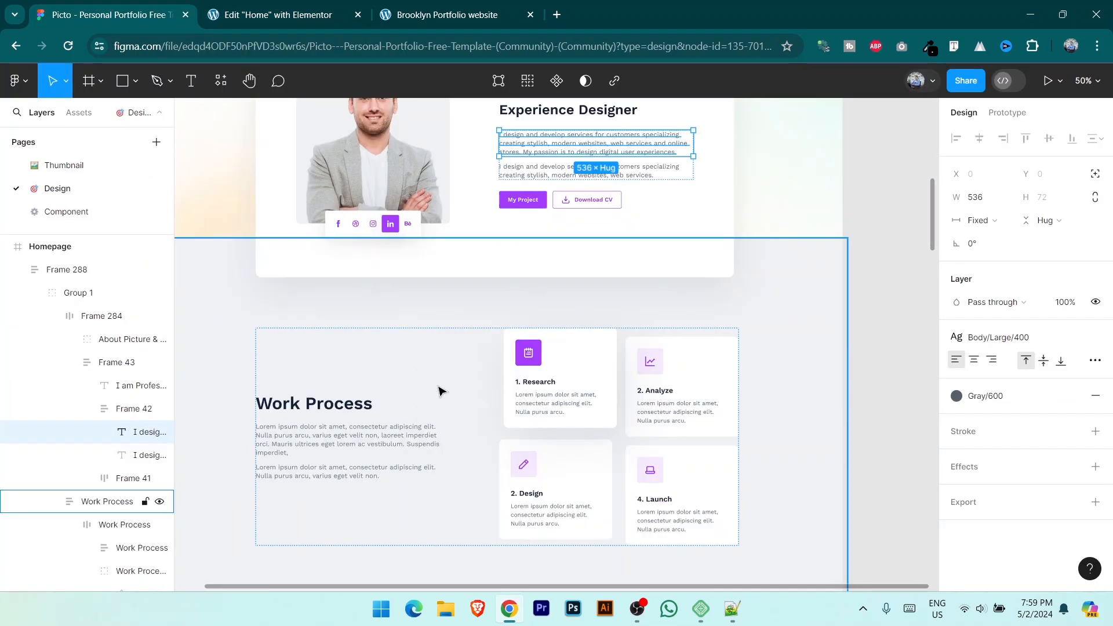
pyautogui.scroll(-1, 454, 506)
# Step: Add a new Flexbox section with a two-column structure below the About section
pyautogui.hotkey('ctrl', 'Tab')
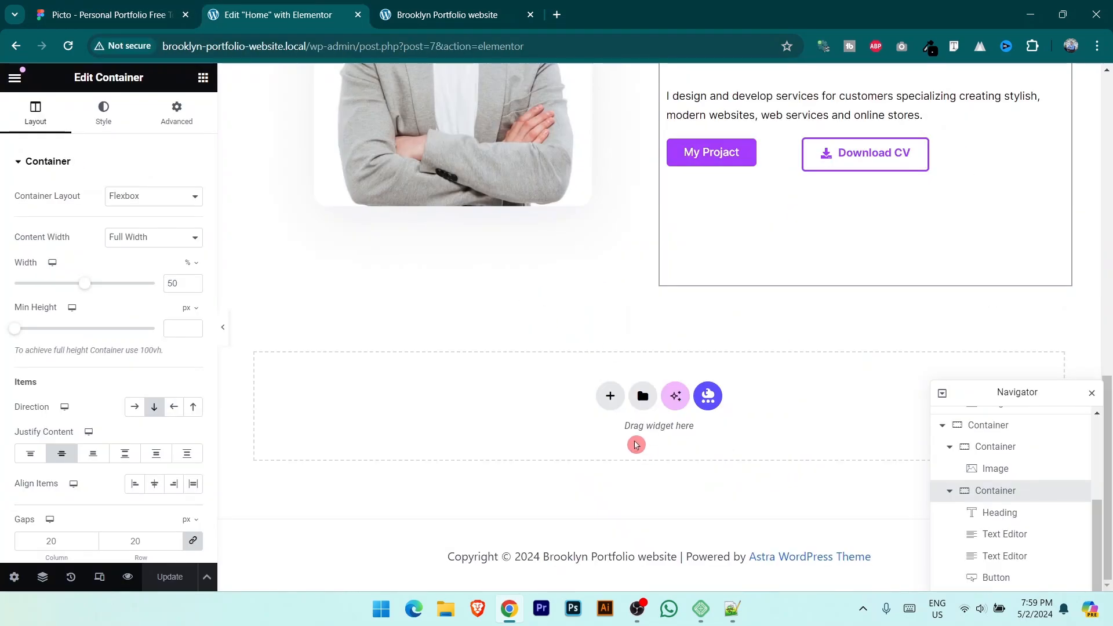
pyautogui.click(608, 400)
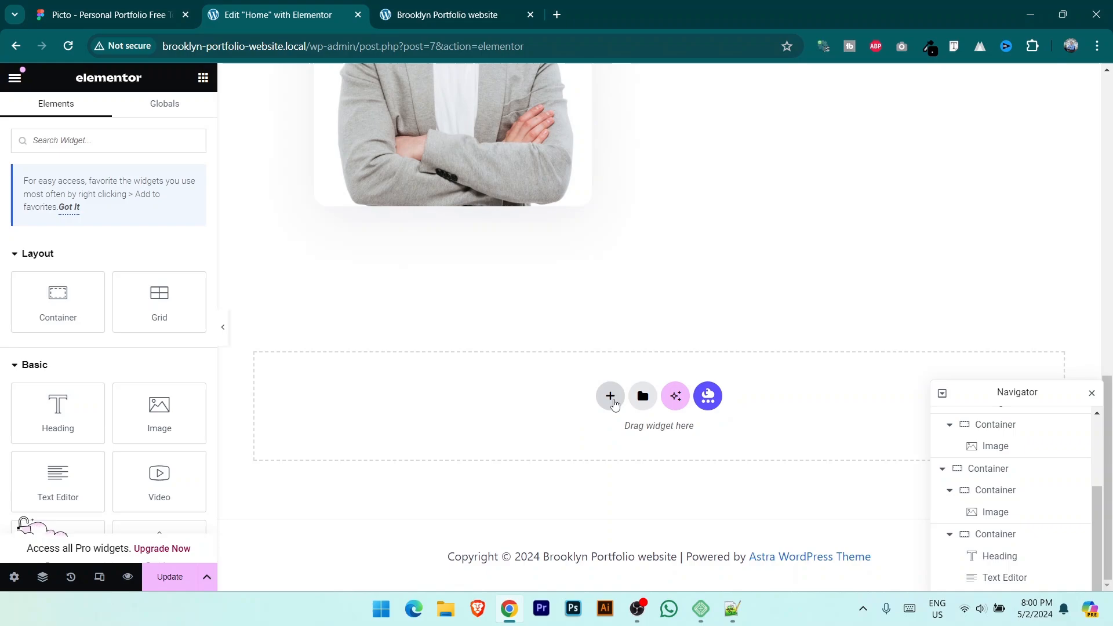
pyautogui.click(610, 399)
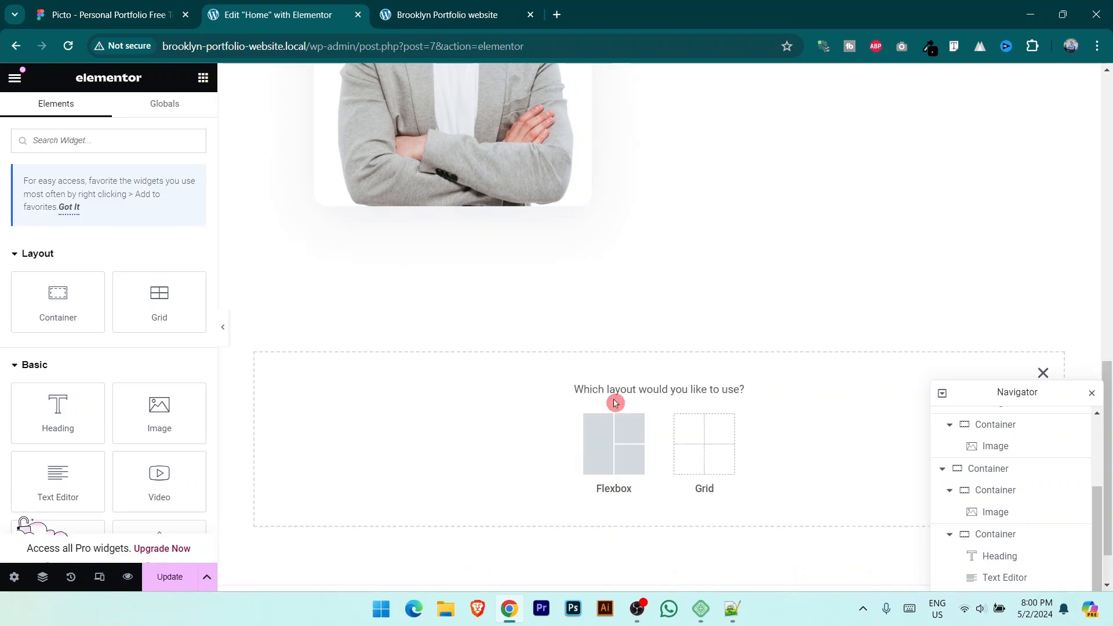
pyautogui.click(620, 456)
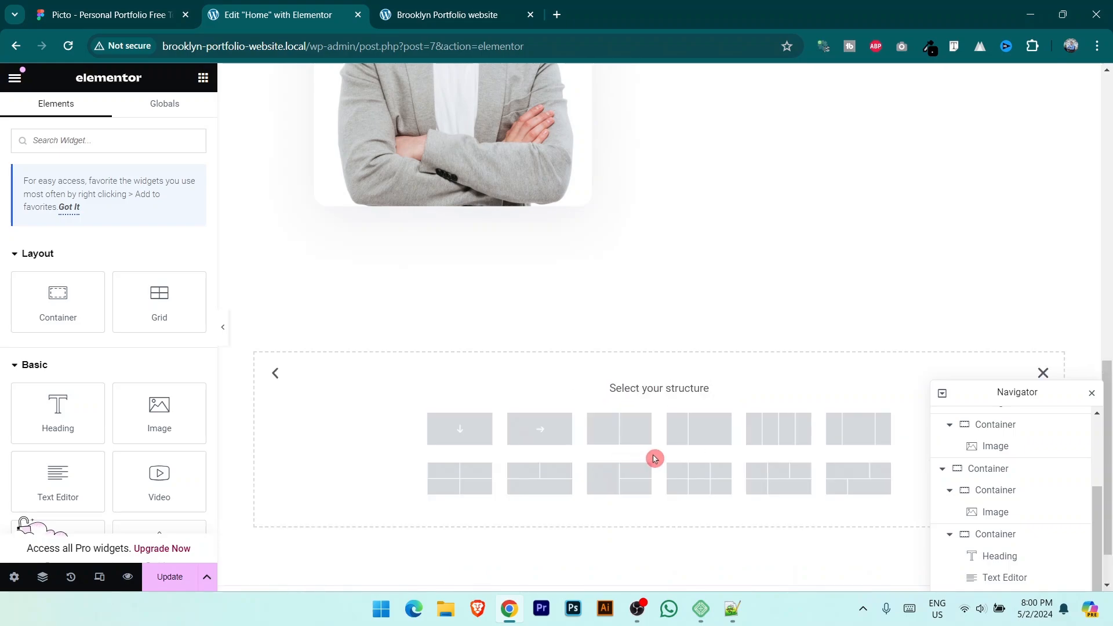
pyautogui.click(618, 439)
pyautogui.scroll(-2, 597, 405)
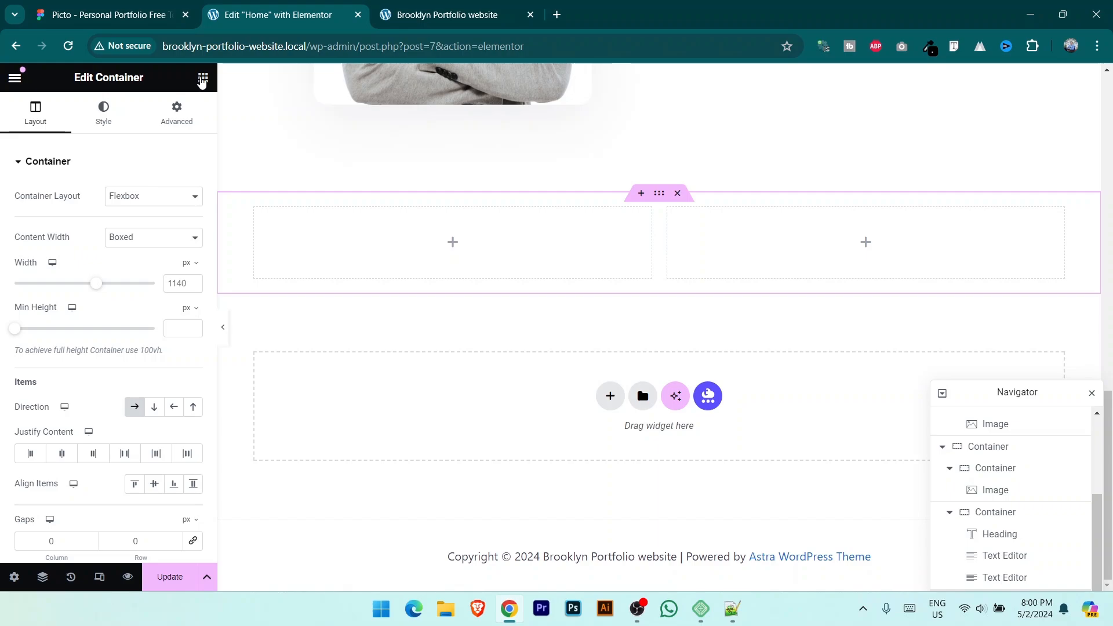
# Step: Fill the right column with two inner containers laid out side by side in a row
pyautogui.click(203, 78)
pyautogui.moveTo(64, 298); pyautogui.dragTo(811, 260)
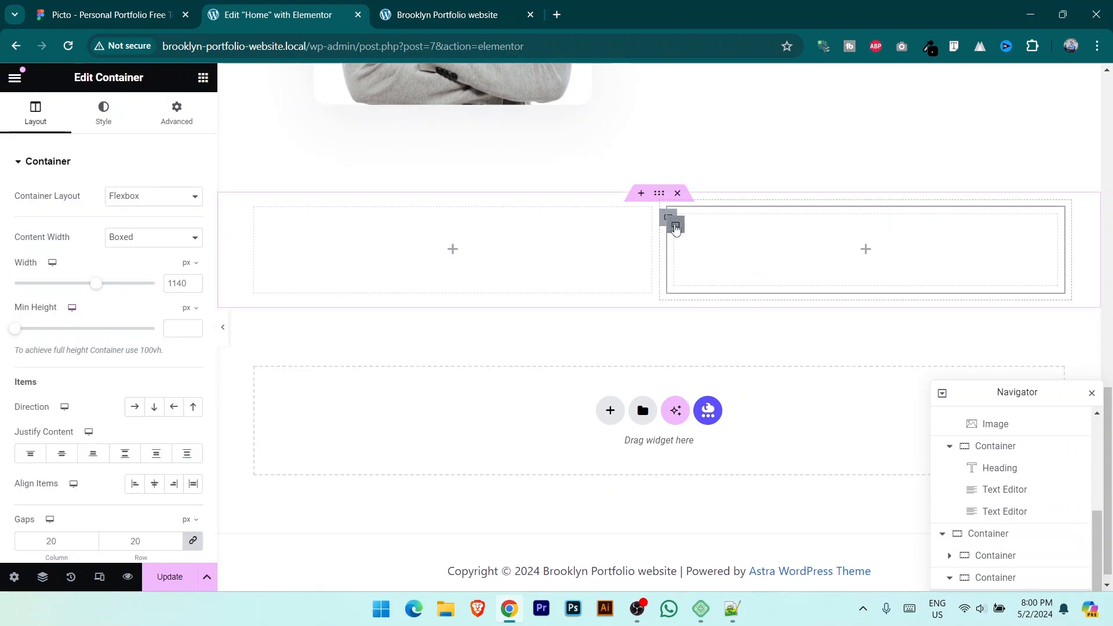
pyautogui.rightClick(675, 228)
pyautogui.click(703, 237)
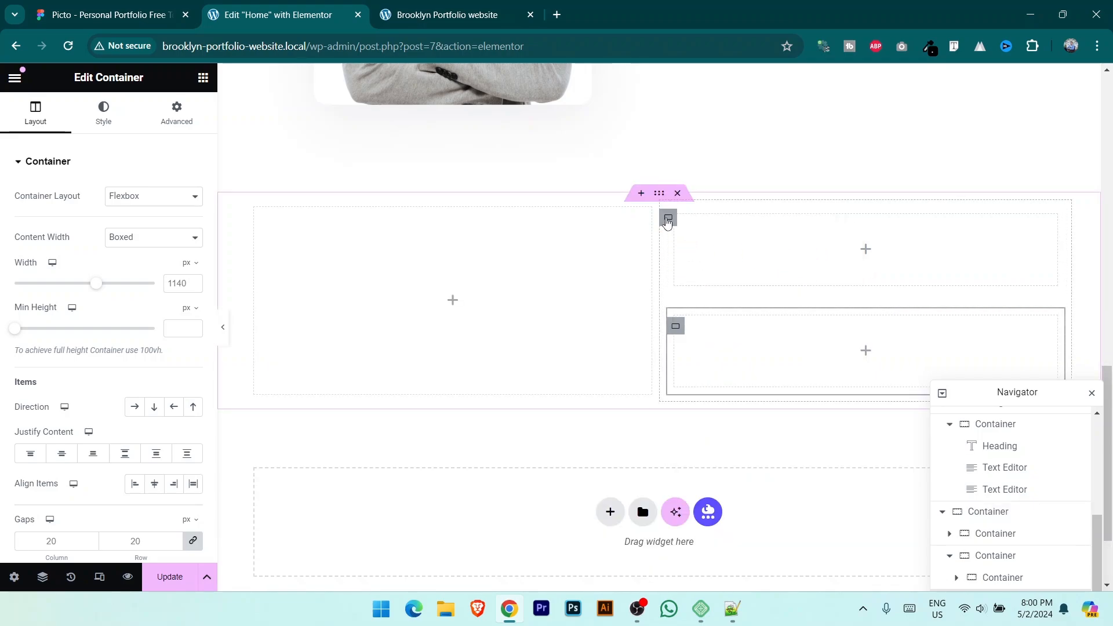
pyautogui.click(667, 218)
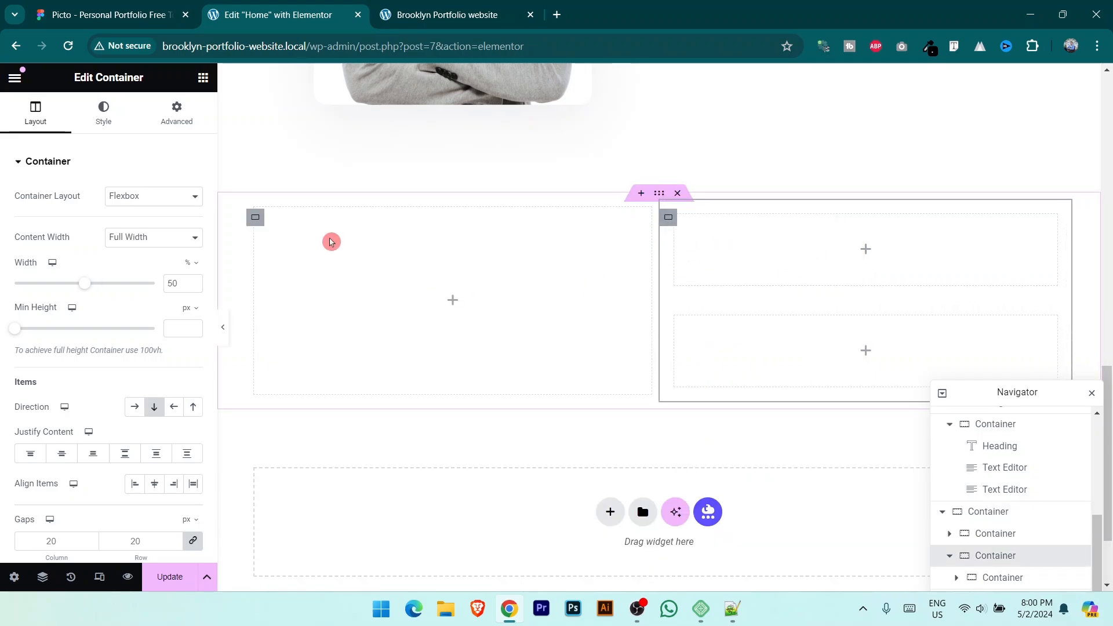
pyautogui.click(134, 406)
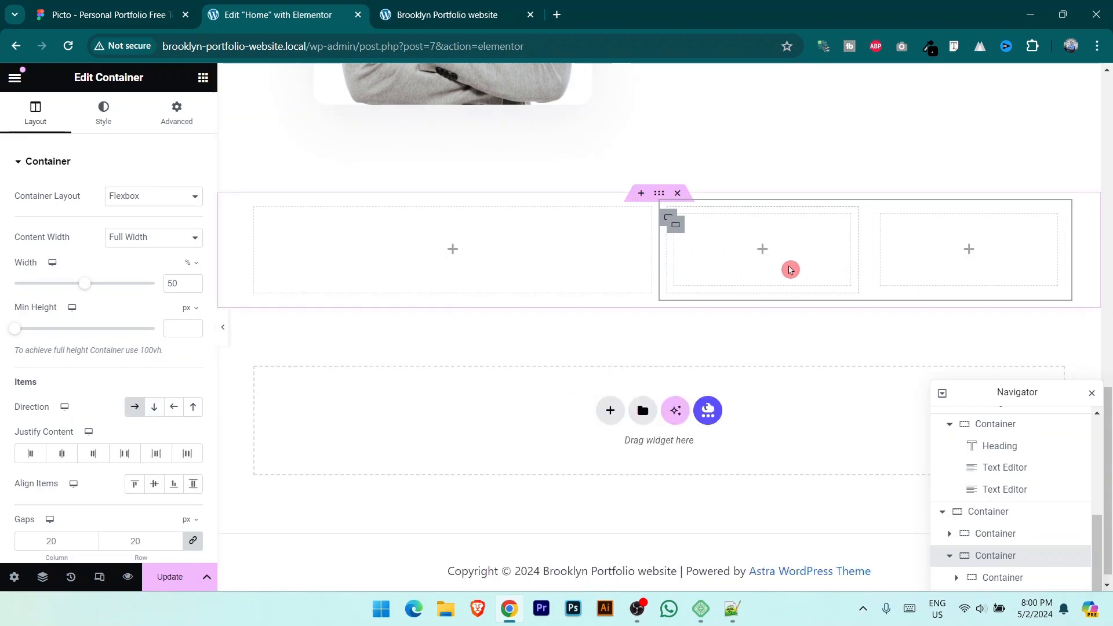
pyautogui.hotkey('ctrl', 'shift', 'Tab')
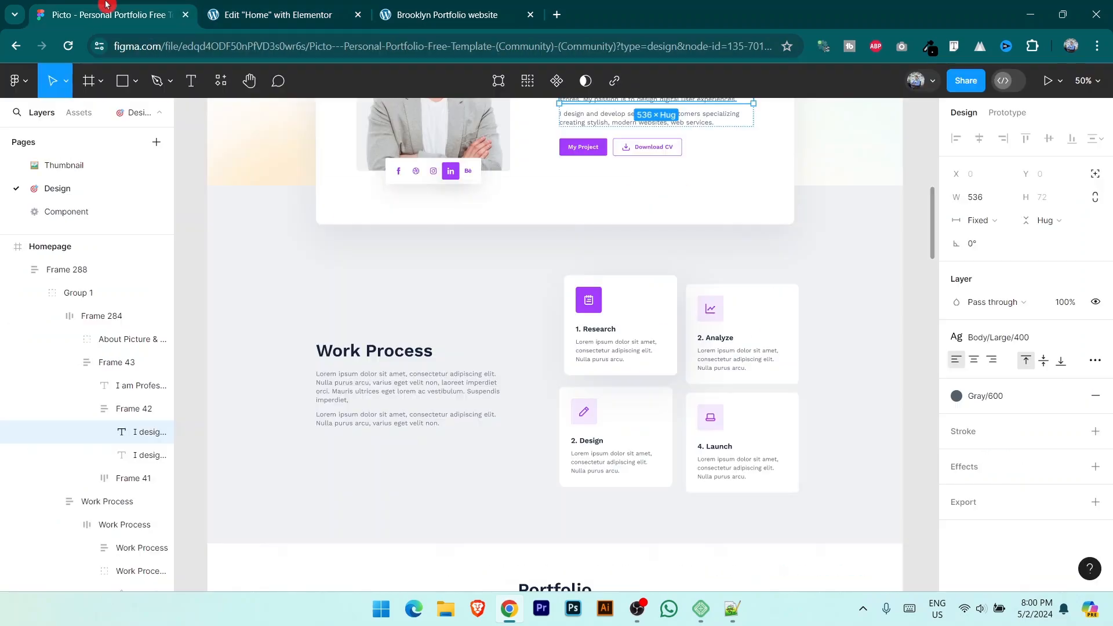
# Step: Add a heading to the left column titled 'Work Process', copied from the Figma design
pyautogui.click(416, 352)
pyautogui.click(417, 352)
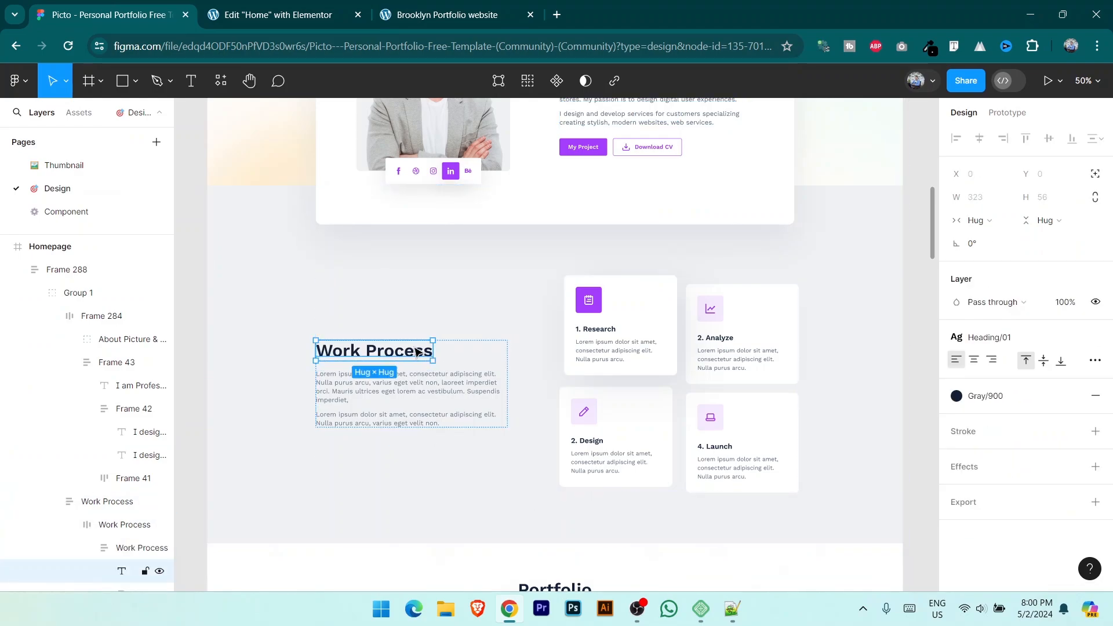
pyautogui.doubleClick(416, 352)
pyautogui.hotkey('ctrl', 'c')
pyautogui.hotkey('ctrl', 'Tab')
pyautogui.moveTo(58, 413); pyautogui.dragTo(496, 258)
pyautogui.click(144, 4)
pyautogui.click(284, 7)
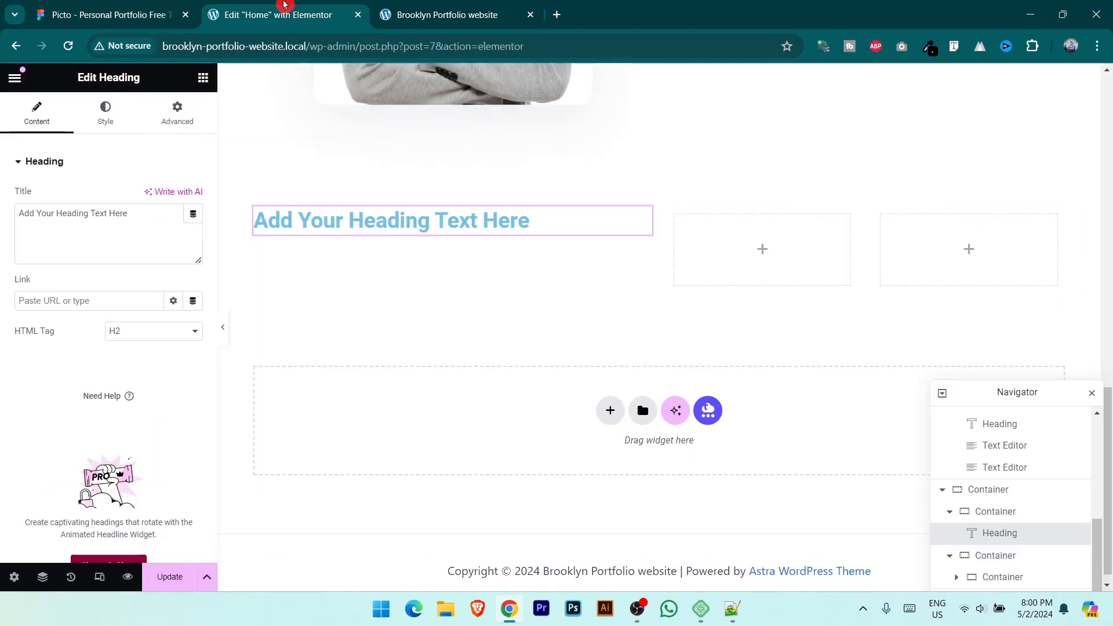
pyautogui.click(146, 6)
pyautogui.click(312, 5)
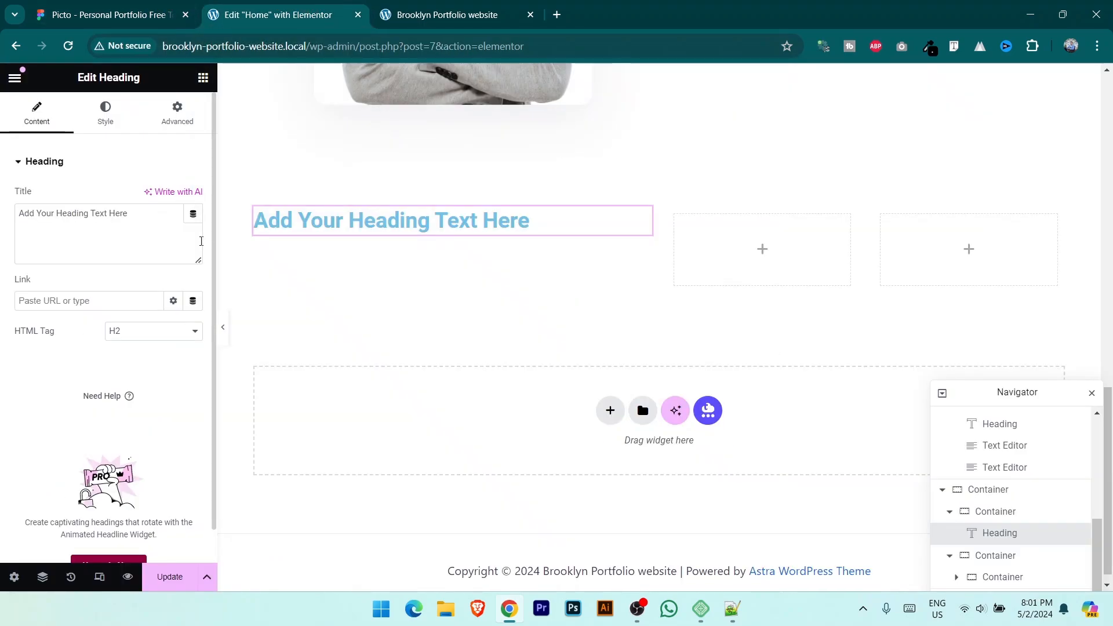
pyautogui.click(105, 215)
pyautogui.hotkey('ctrl', 'a')
pyautogui.hotkey('ctrl', 'v')
# Step: Style the Work Process heading black in Inter, 42 px, weight 700 Bold
pyautogui.click(105, 113)
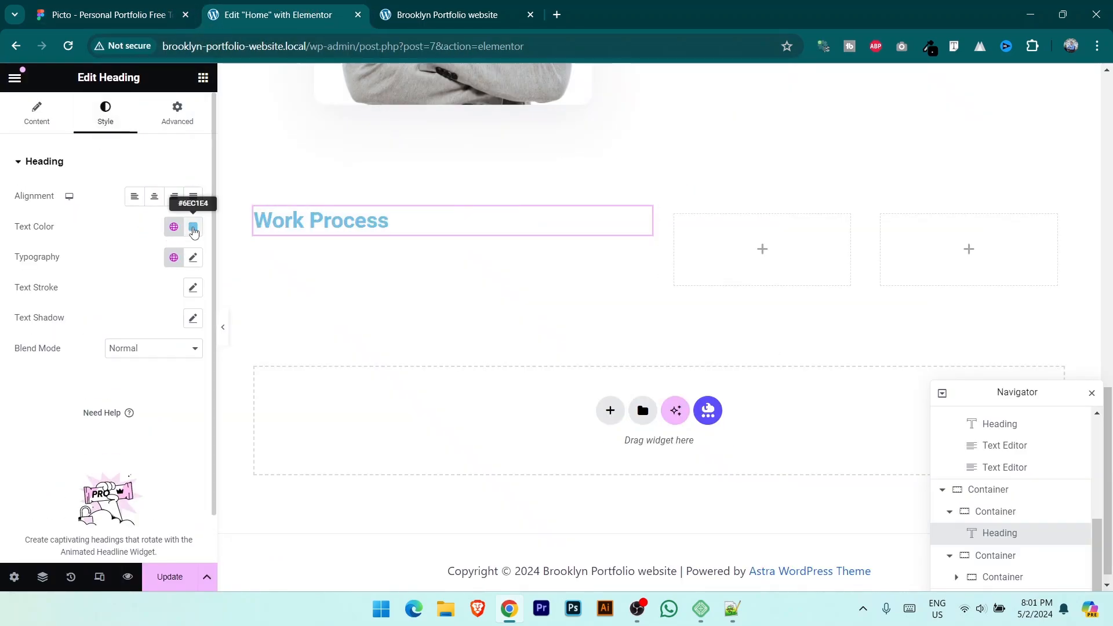
pyautogui.click(193, 227)
pyautogui.moveTo(145, 340); pyautogui.dragTo(69, 450)
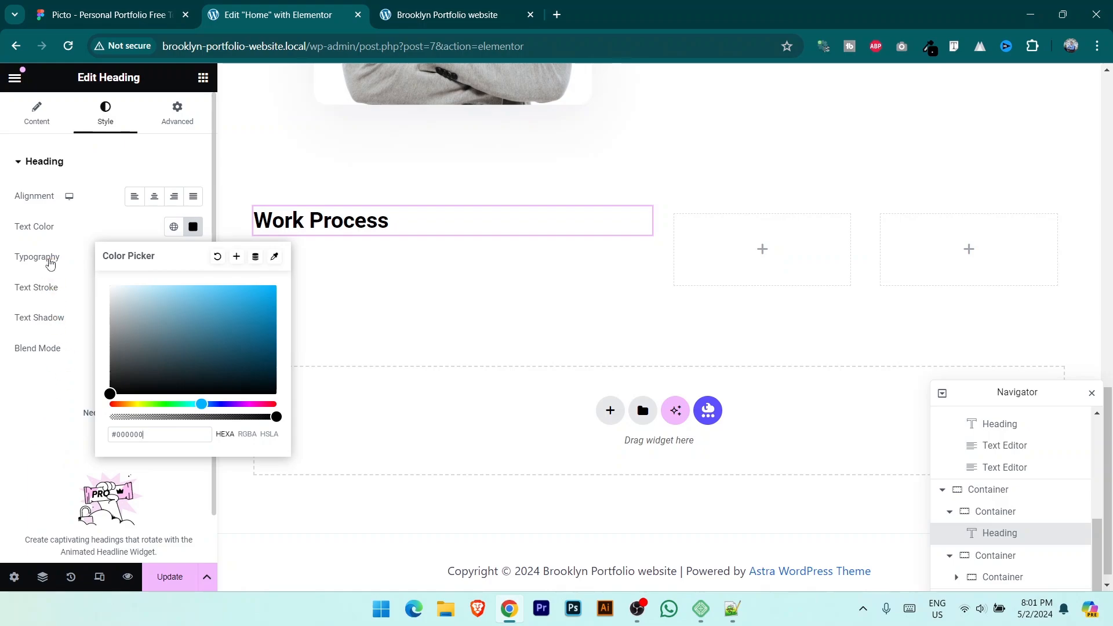
pyautogui.click(50, 258)
pyautogui.click(193, 257)
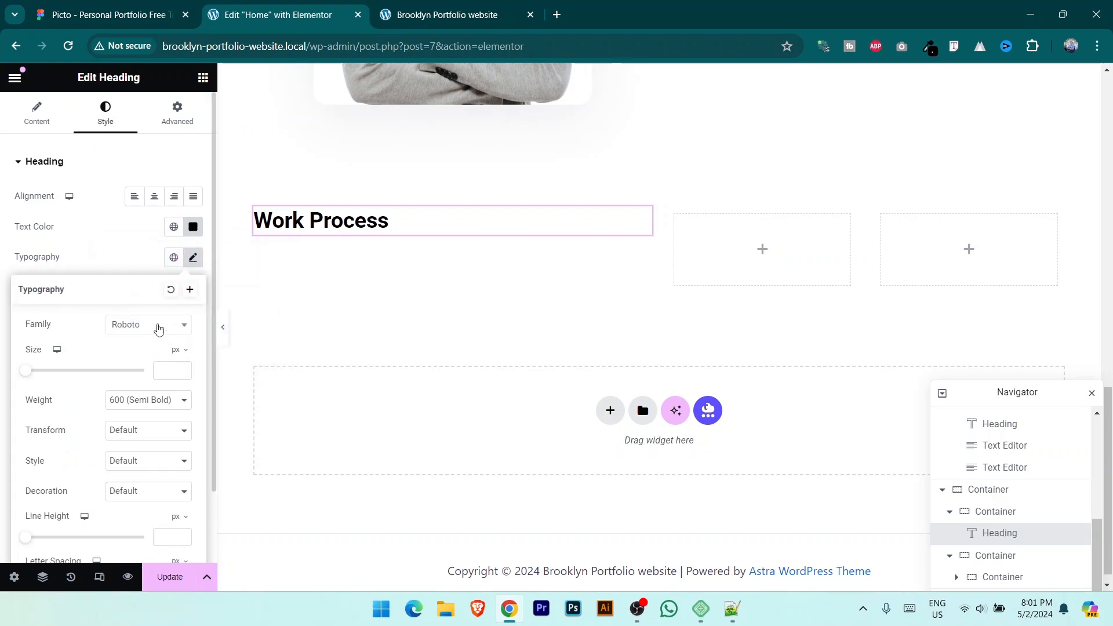
pyautogui.click(158, 329)
pyautogui.write('inter')
pyautogui.click(124, 381)
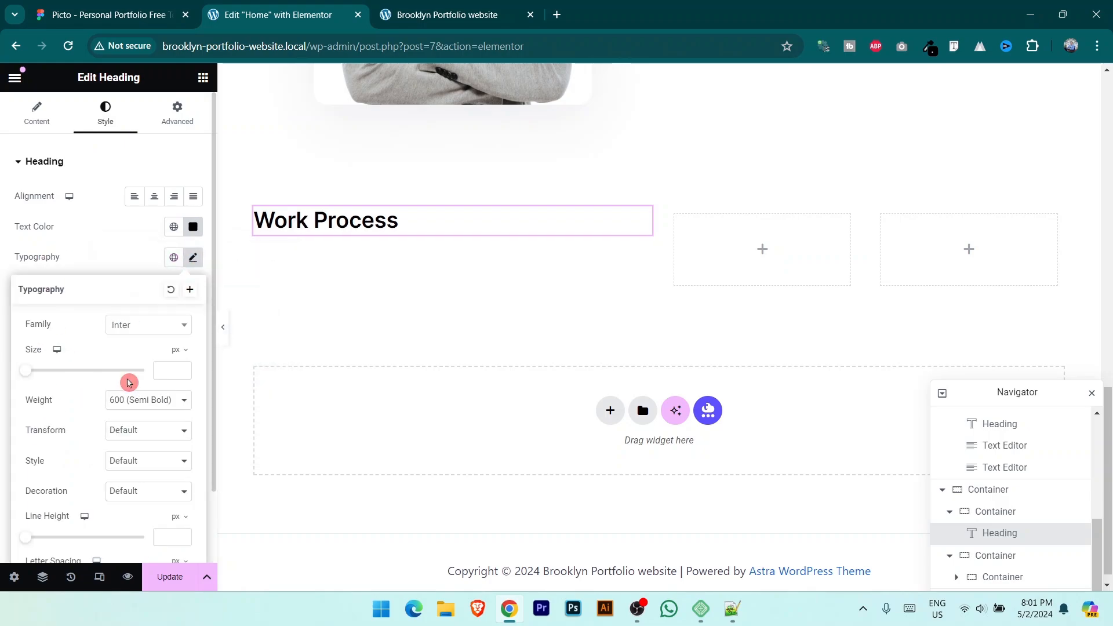
pyautogui.moveTo(27, 374); pyautogui.dragTo(50, 370)
pyautogui.click(148, 400)
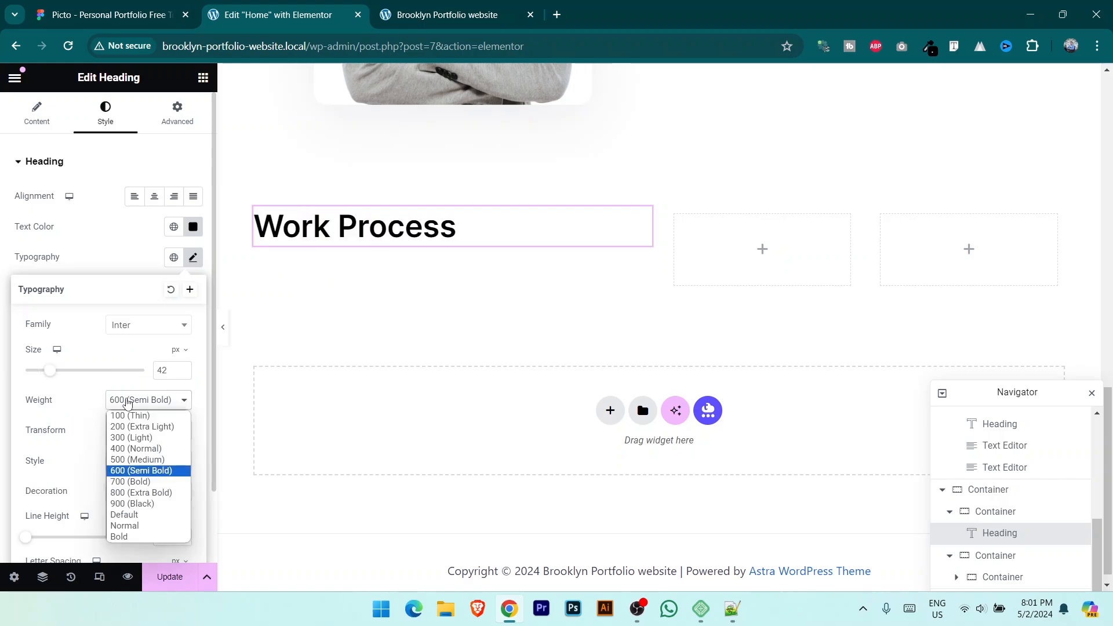
pyautogui.click(147, 482)
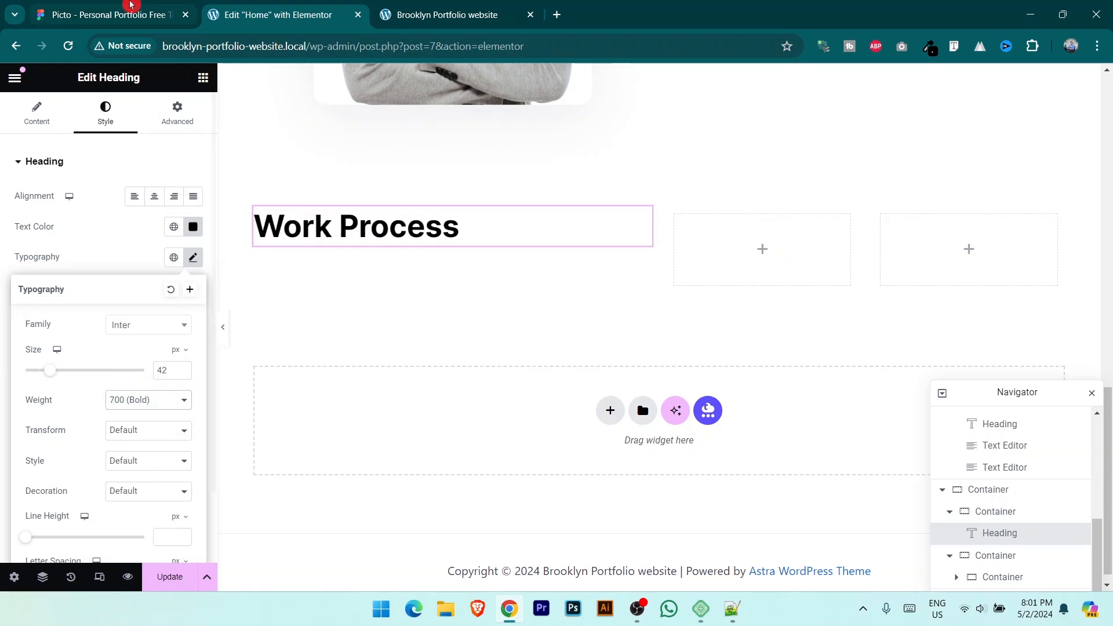
# Step: Copy the description paragraph text from the Figma design
pyautogui.click(105, 15)
pyautogui.doubleClick(372, 390)
pyautogui.hotkey('ctrl', 'a')
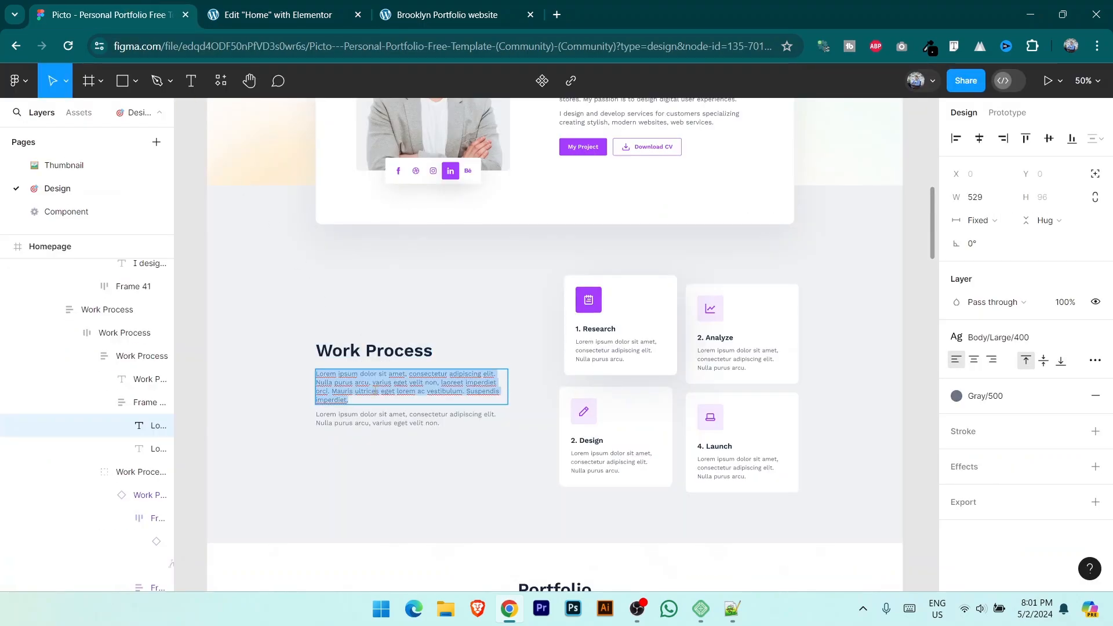
pyautogui.click(313, 6)
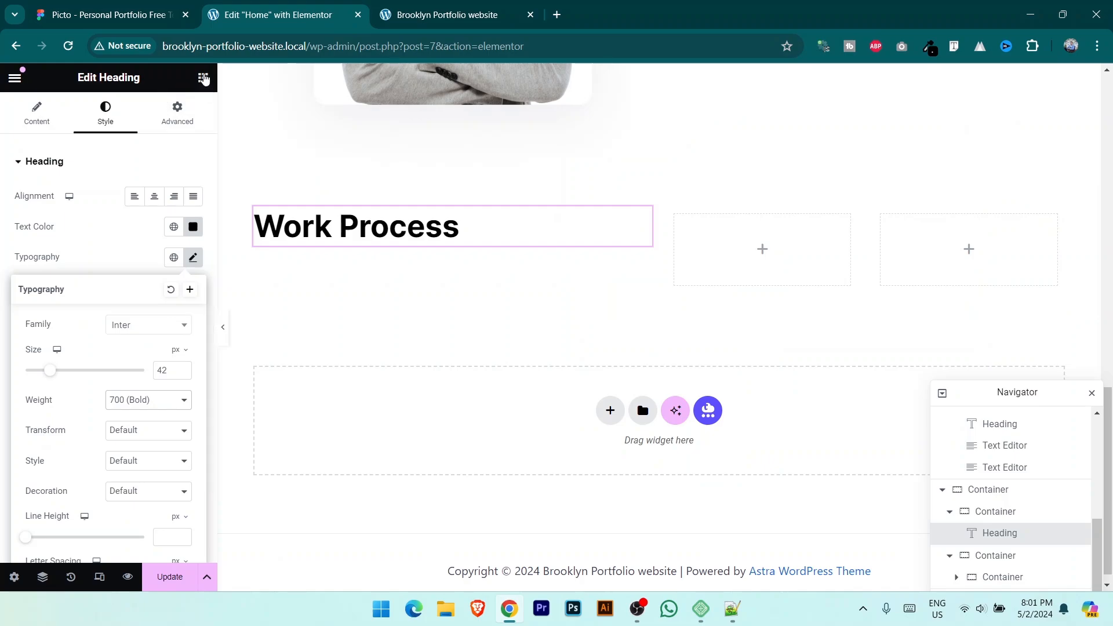
pyautogui.click(203, 78)
# Step: Add a Text Editor under the heading holding the pasted description text
pyautogui.moveTo(57, 481); pyautogui.dragTo(447, 264)
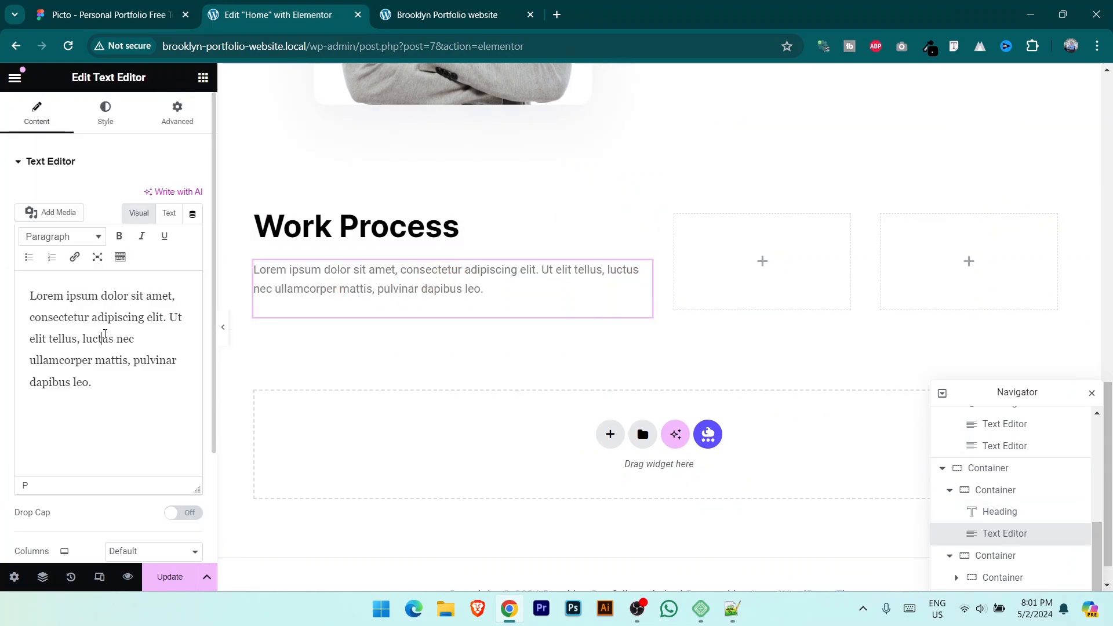
pyautogui.click(105, 333)
pyautogui.hotkey('ctrl', 'a')
pyautogui.write('Lorem ipsum dolor sit amet, consectetur adipiscing elit. Nulla purus arcu, varius eget velit non, laoreet imperdiet orci. Mauris ultrices eget lorem ac vestibulum. Suspendis imperdiet,')
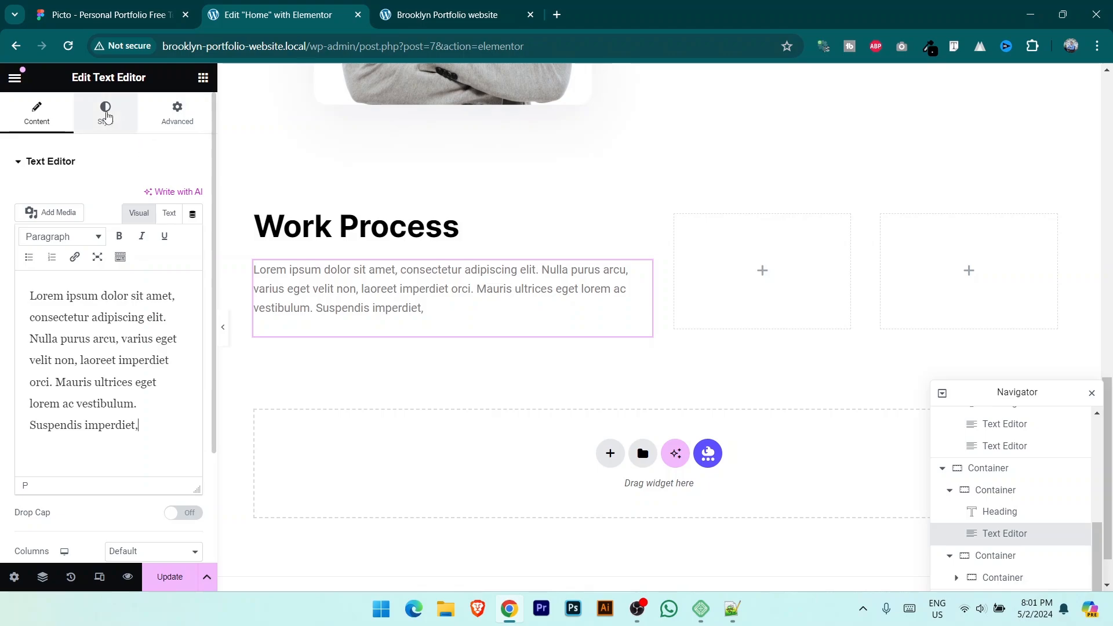
# Step: Style the paragraph black in Inter weight 300 Light, and save the page
pyautogui.click(94, 109)
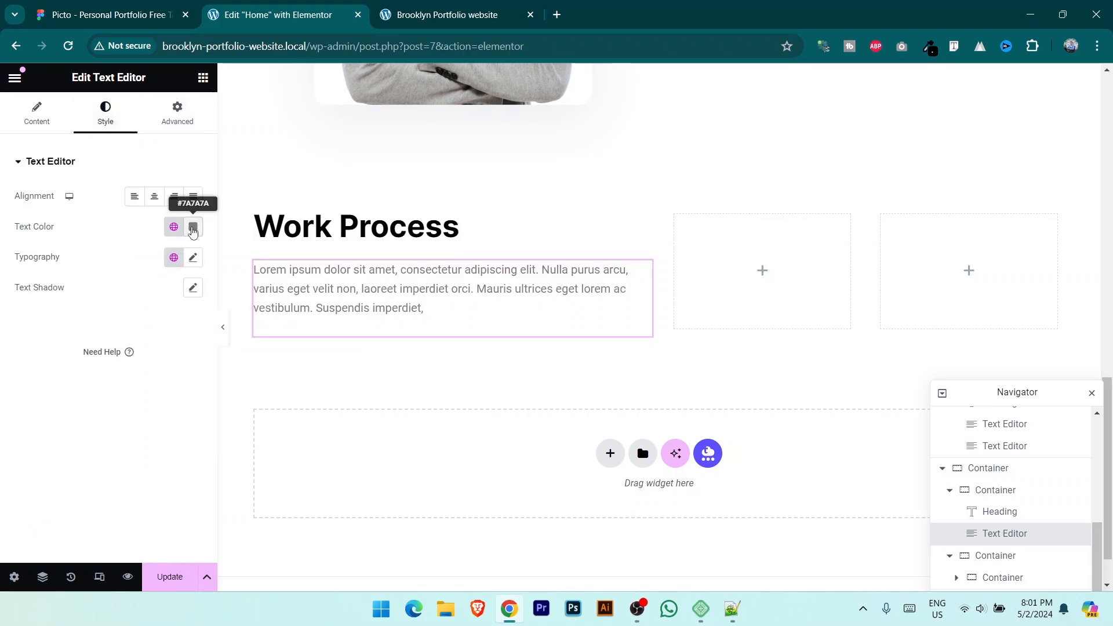
pyautogui.click(193, 226)
pyautogui.moveTo(158, 353); pyautogui.dragTo(30, 415)
pyautogui.click(207, 263)
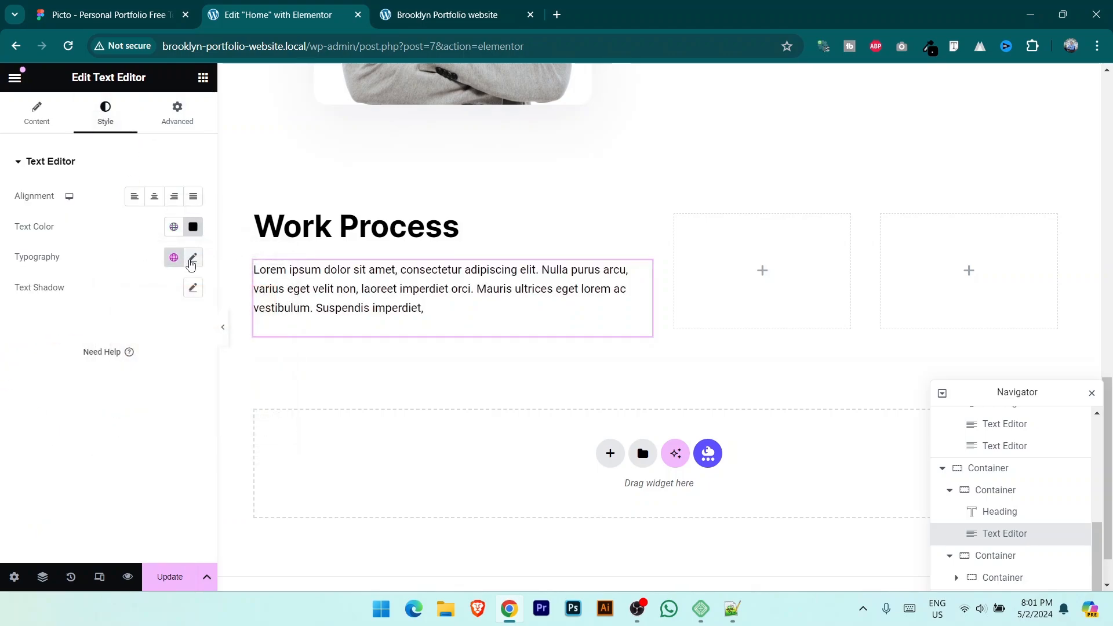
pyautogui.click(190, 261)
pyautogui.click(152, 330)
pyautogui.write('i')
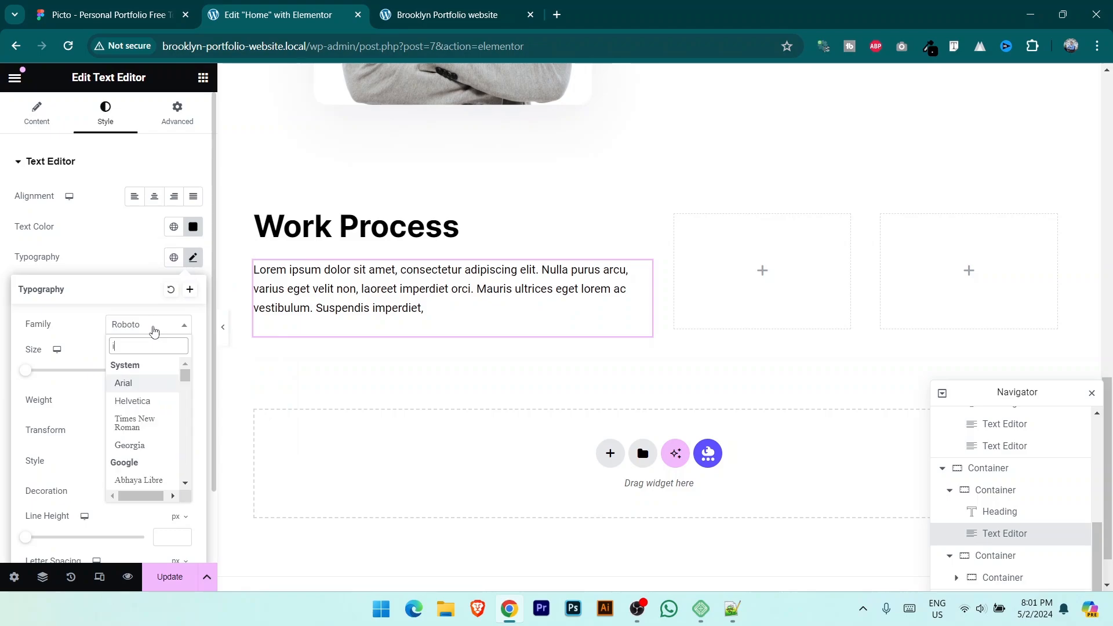
pyautogui.write('nter')
pyautogui.click(145, 384)
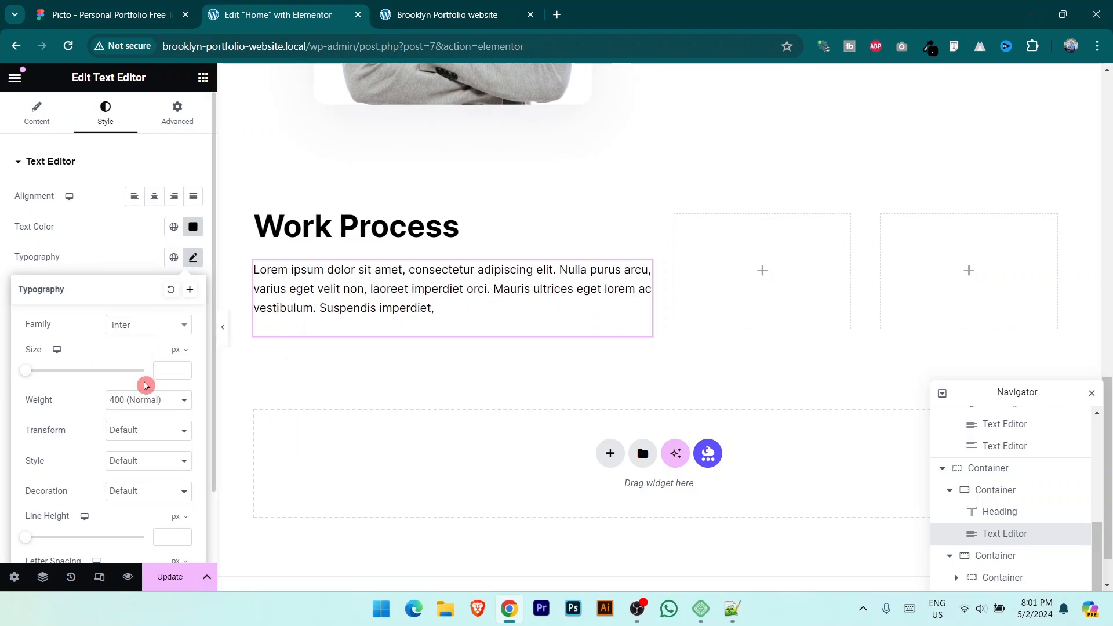
pyautogui.click(155, 399)
pyautogui.click(161, 438)
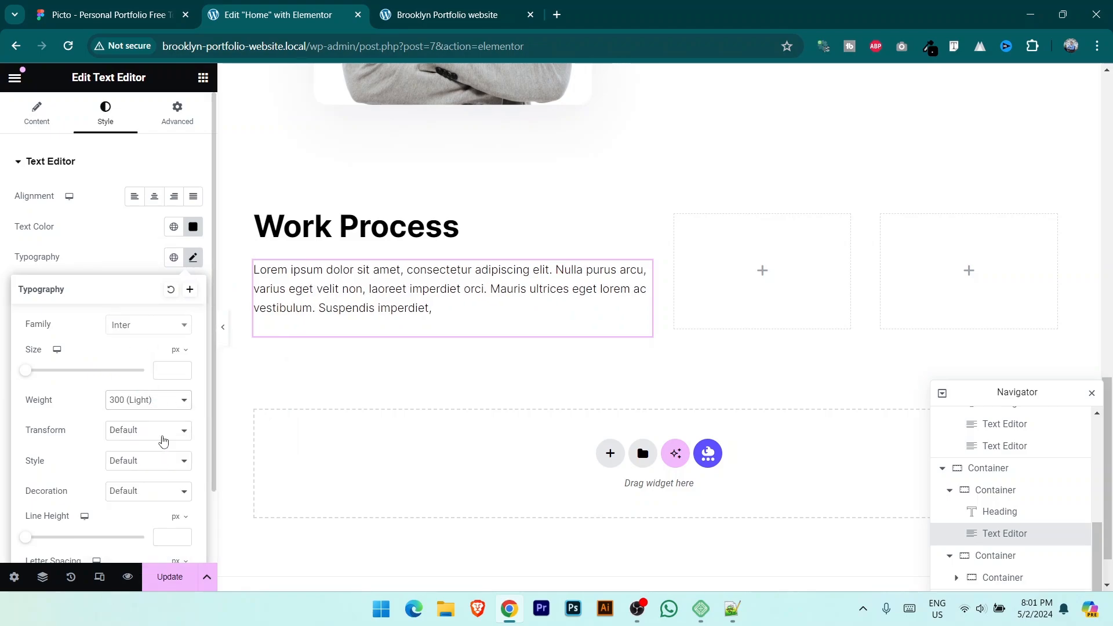
pyautogui.click(181, 580)
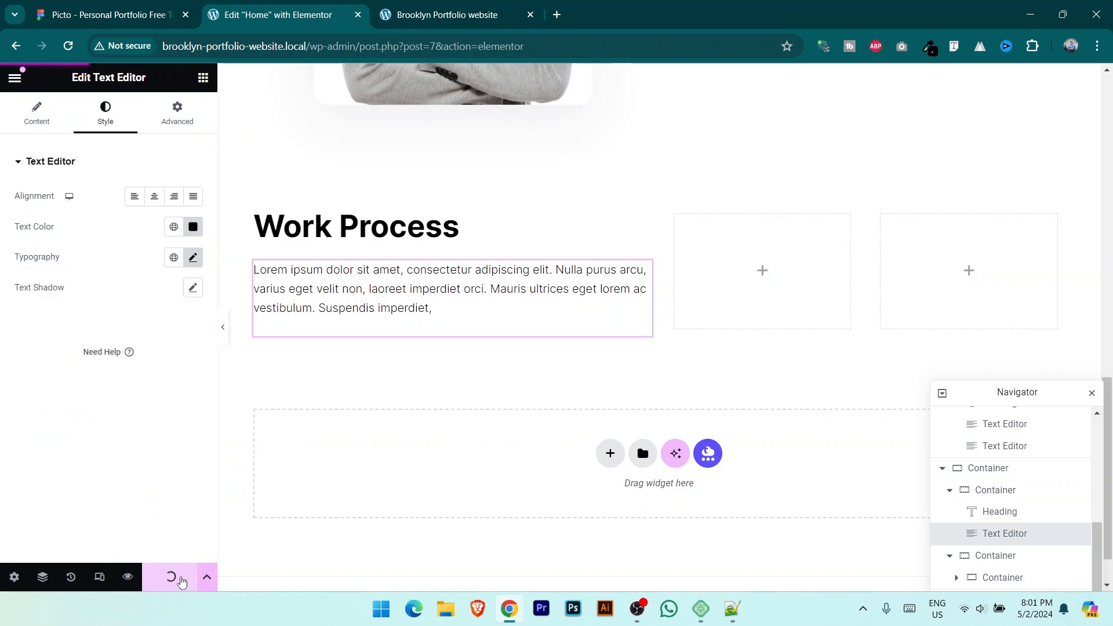
# Step: Sample the section background colour from Figma and give the Work Process container a Classic background
pyautogui.hotkey('ctrl', 'pageup')
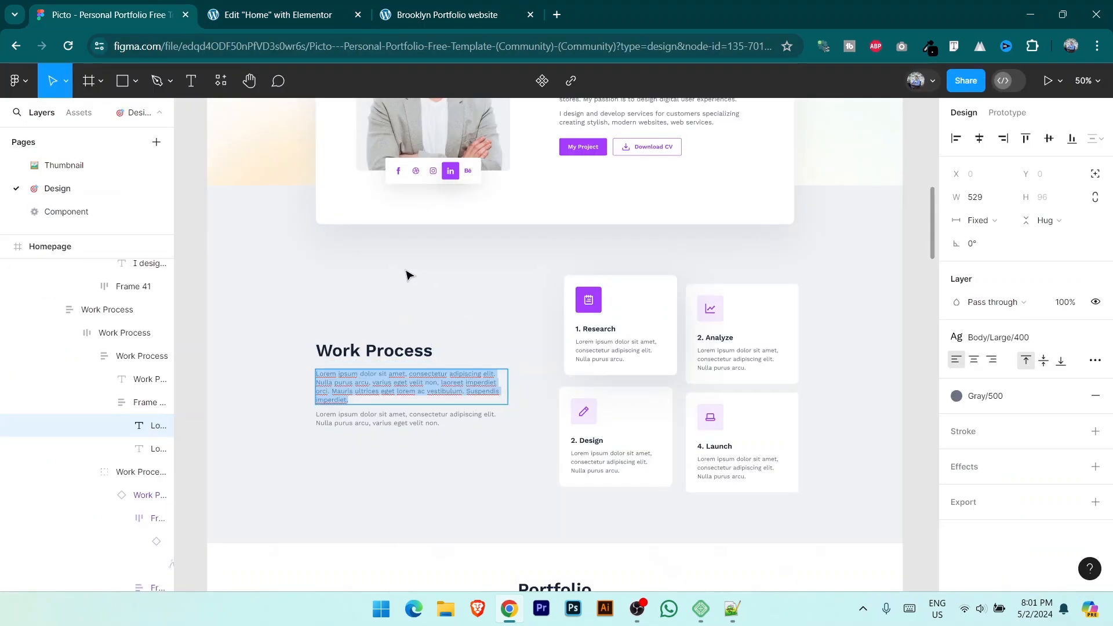
pyautogui.click(930, 46)
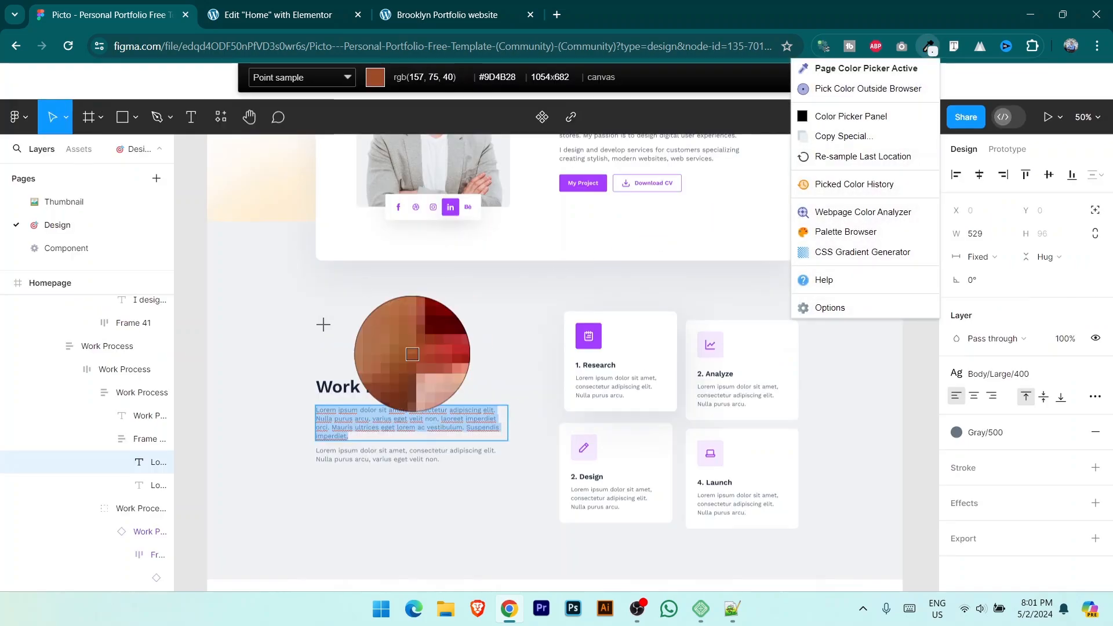
pyautogui.click(313, 323)
pyautogui.hotkey('ctrl', 'pagedown')
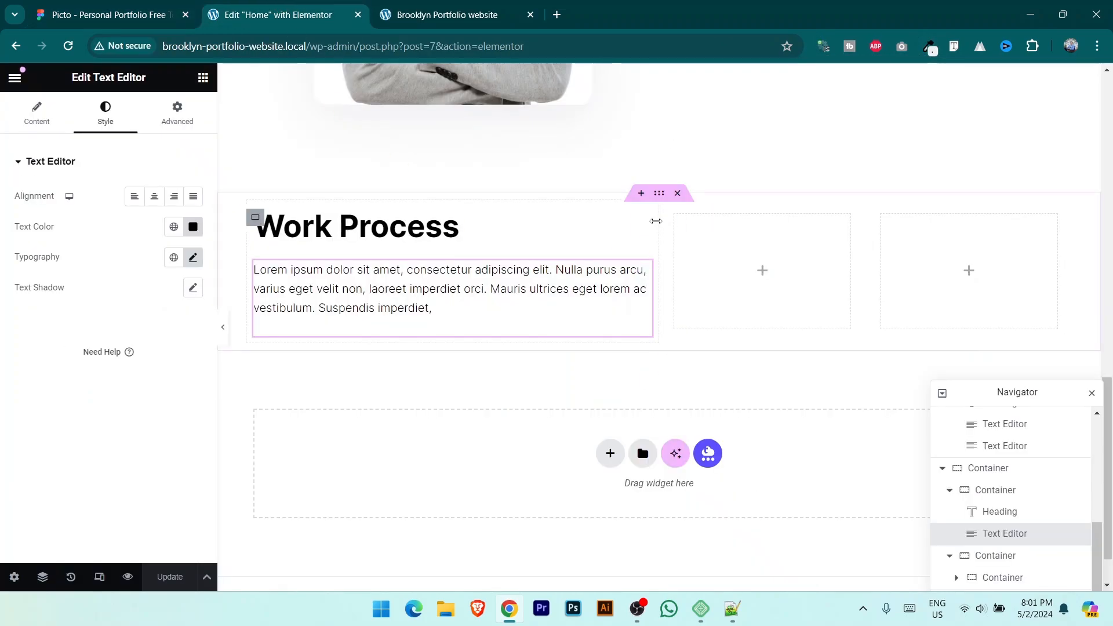
pyautogui.click(620, 223)
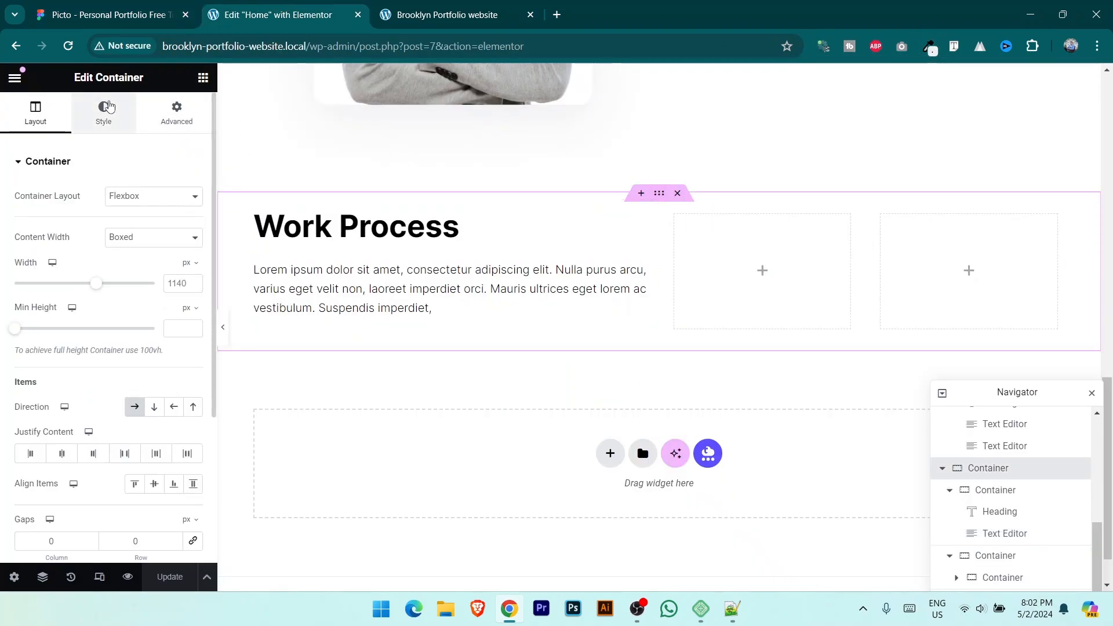
pyautogui.click(116, 127)
pyautogui.click(135, 226)
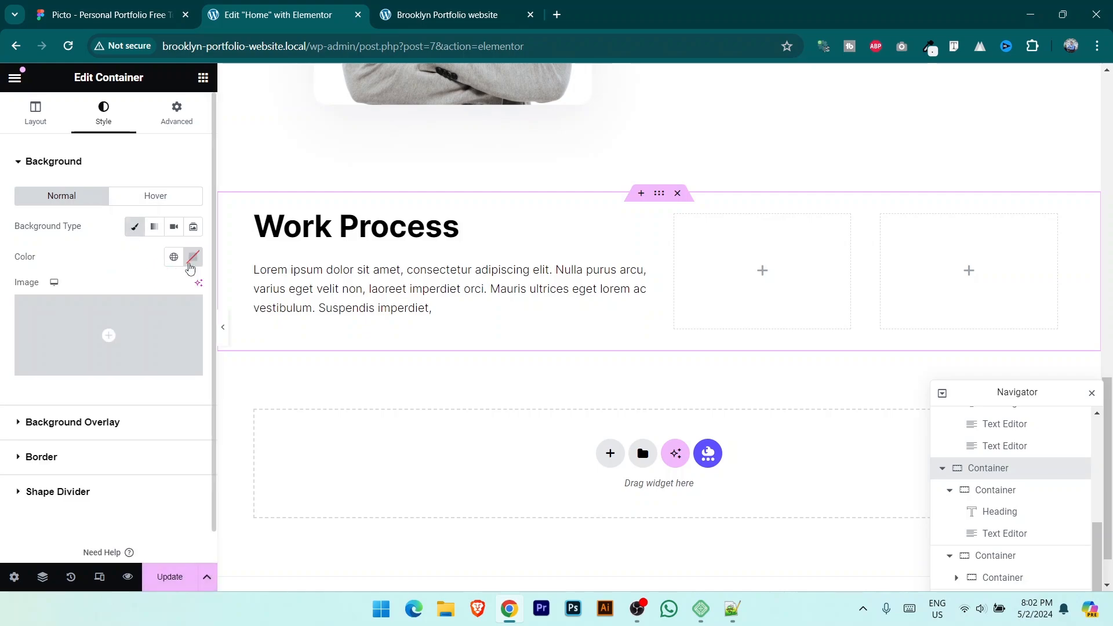
pyautogui.click(193, 256)
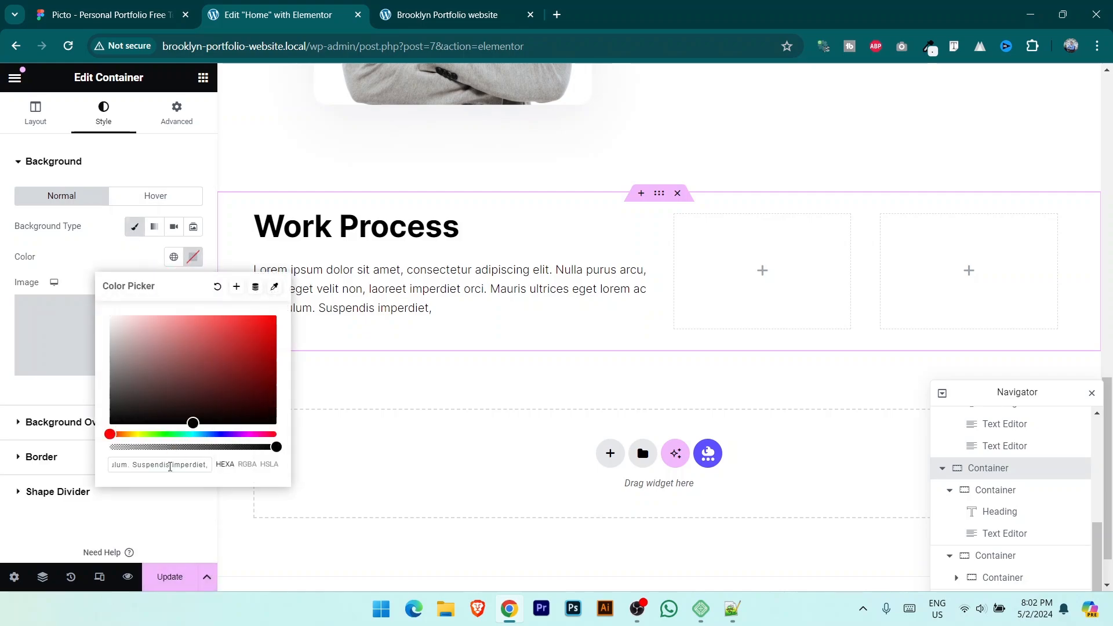
# Step: Set the Work Process section background colour to light grey f0f1f3
pyautogui.hotkey('ctrl', 'a')
pyautogui.click(137, 7)
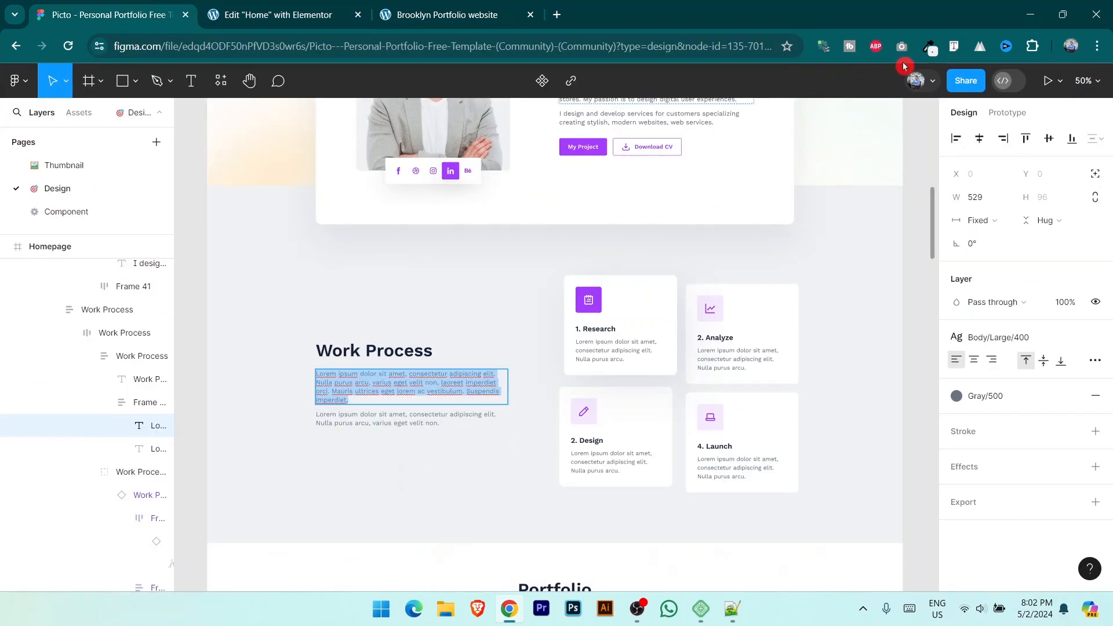
pyautogui.click(930, 48)
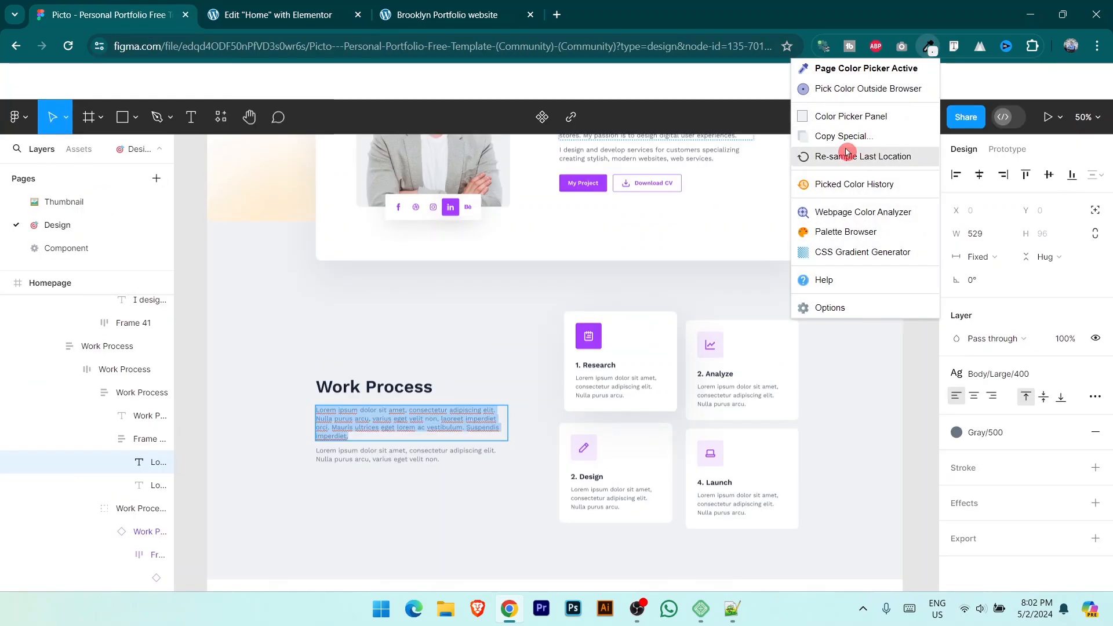
pyautogui.click(865, 118)
pyautogui.click(887, 99)
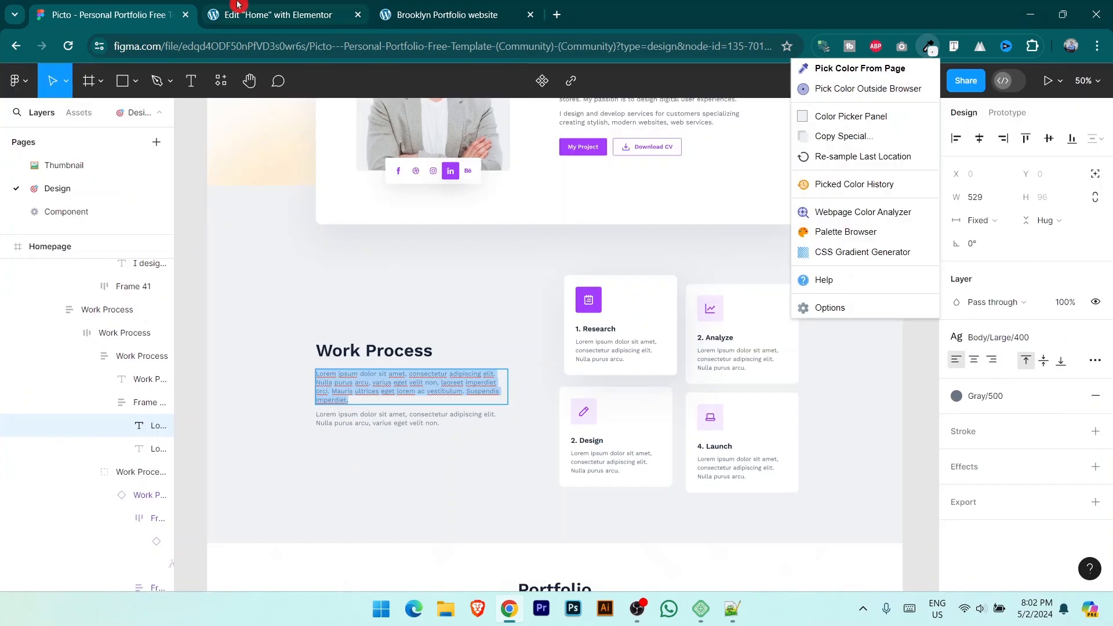
pyautogui.click(278, 14)
pyautogui.click(192, 293)
pyautogui.hotkey('ctrl', 'a')
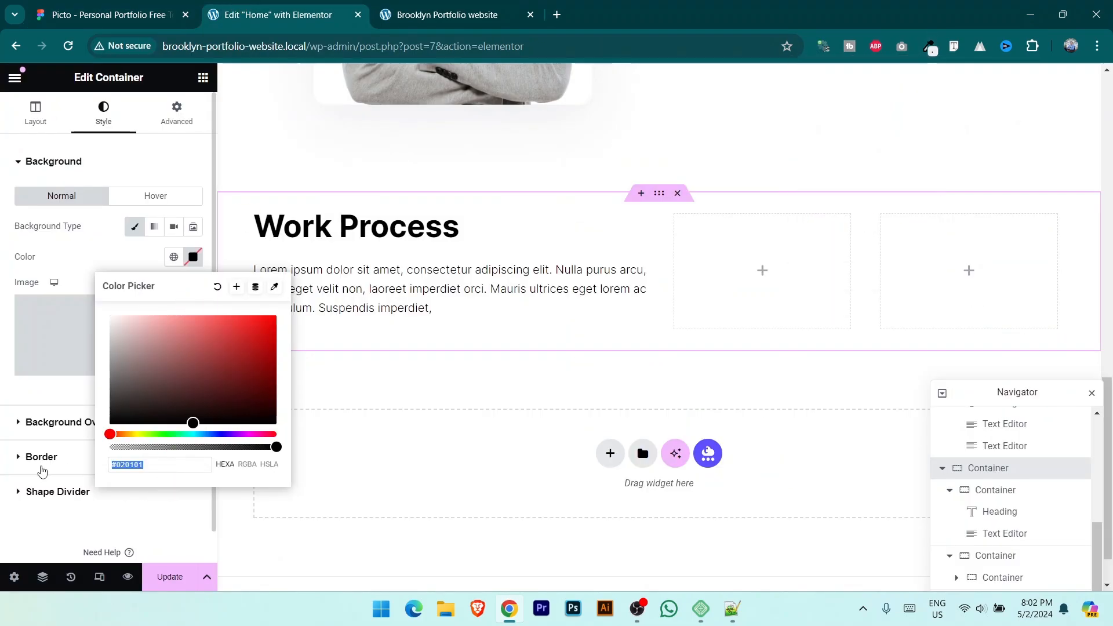
pyautogui.hotkey('ctrl', 'v')
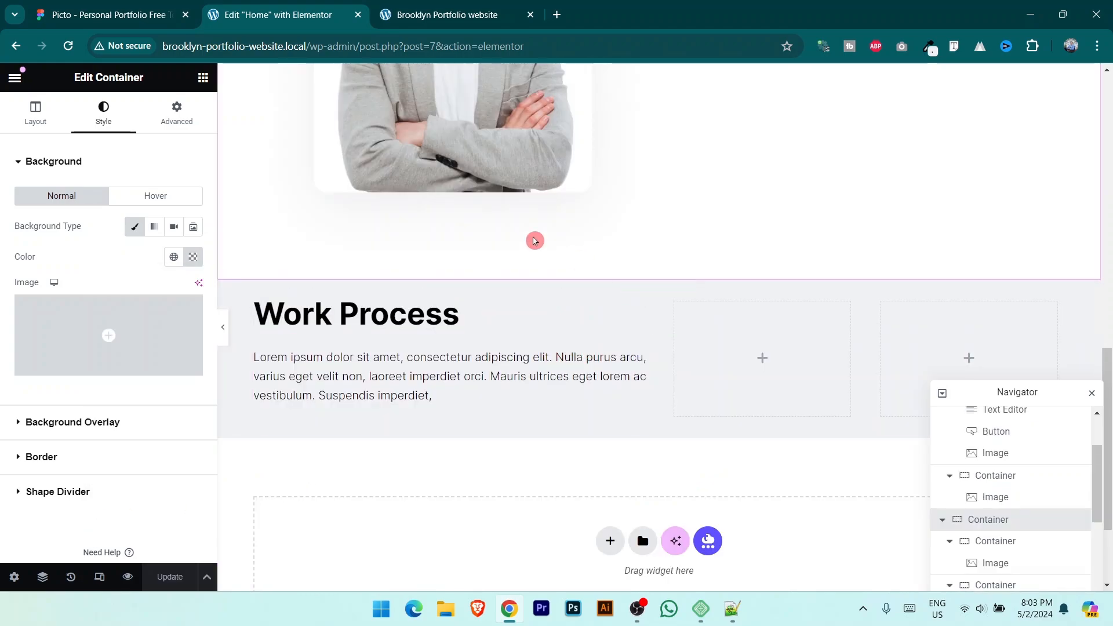
pyautogui.click(127, 14)
pyautogui.click(274, 6)
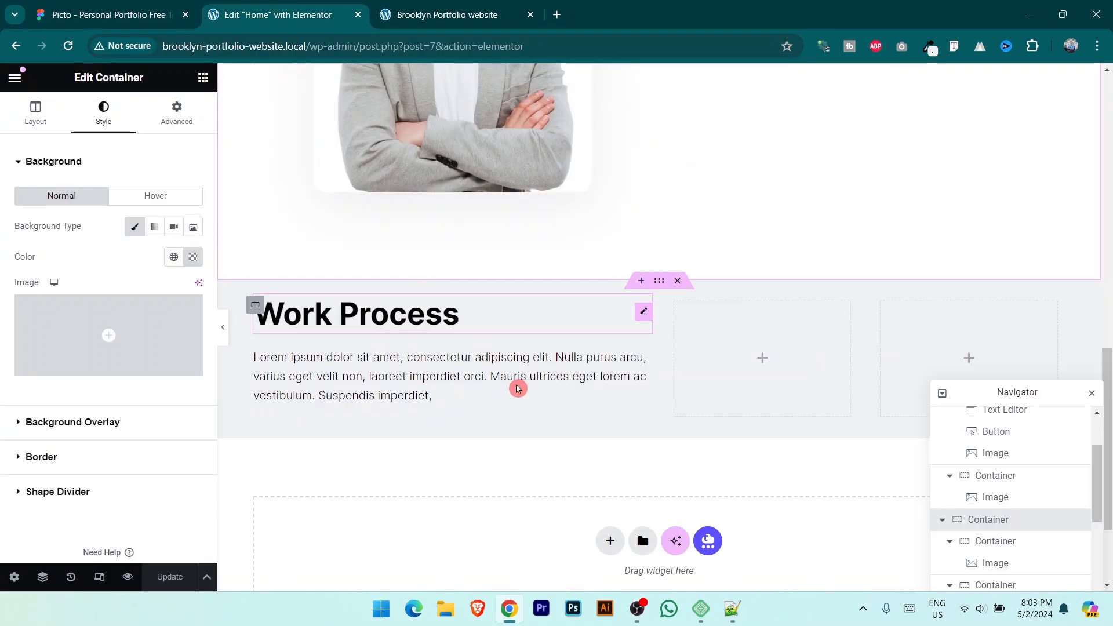
# Step: Duplicate the description paragraph and delete the last sentences of the copy
pyautogui.rightClick(642, 373)
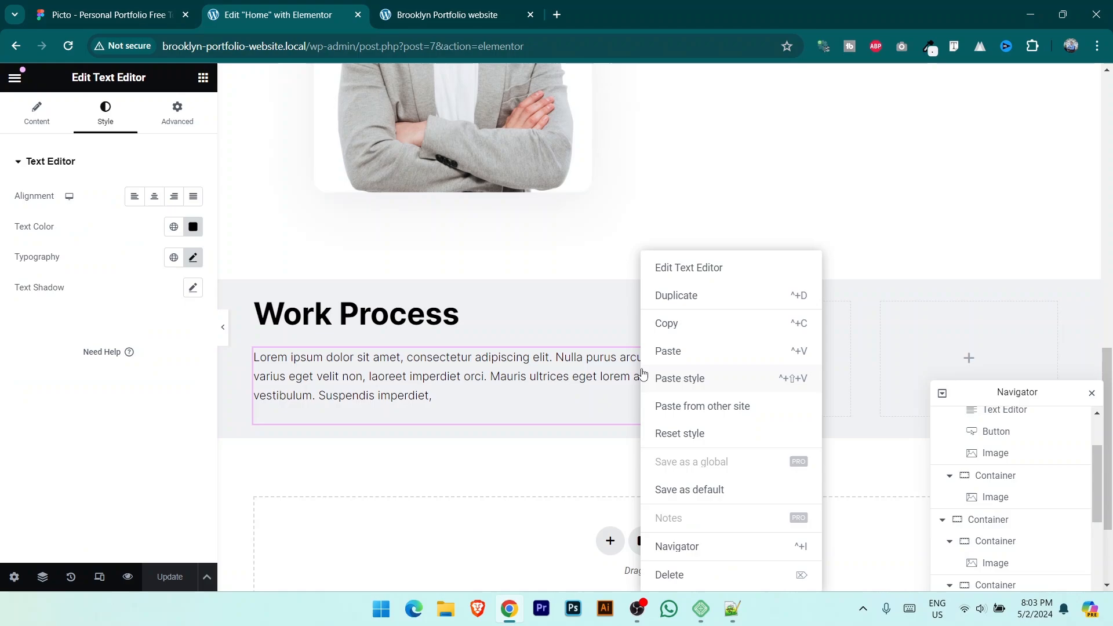
pyautogui.click(694, 296)
pyautogui.scroll(-1, 441, 418)
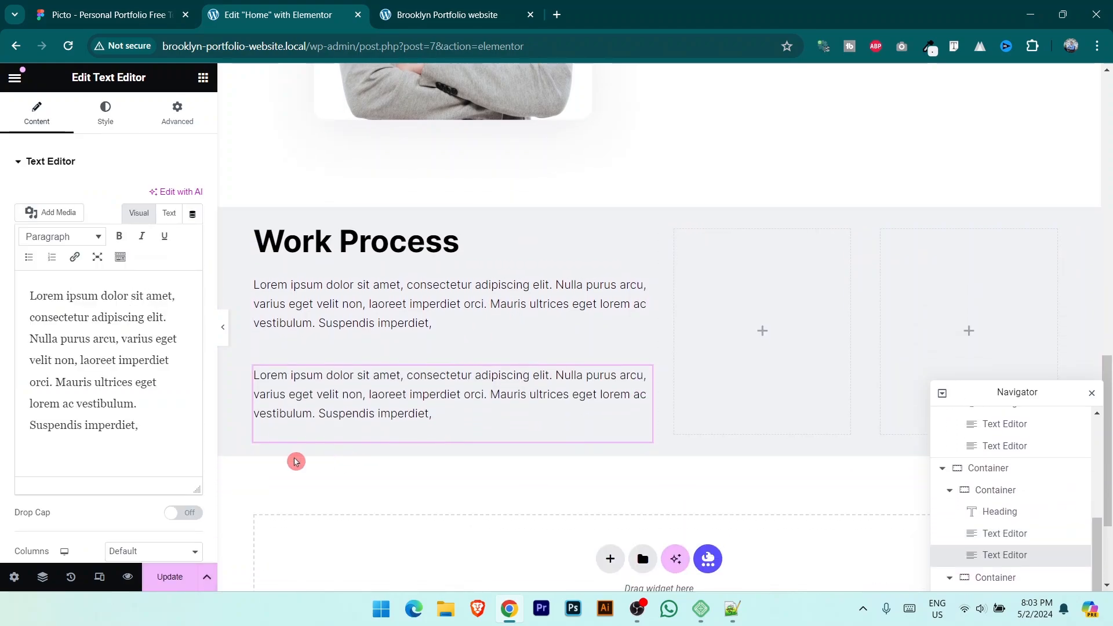
pyautogui.moveTo(55, 382); pyautogui.dragTo(125, 424)
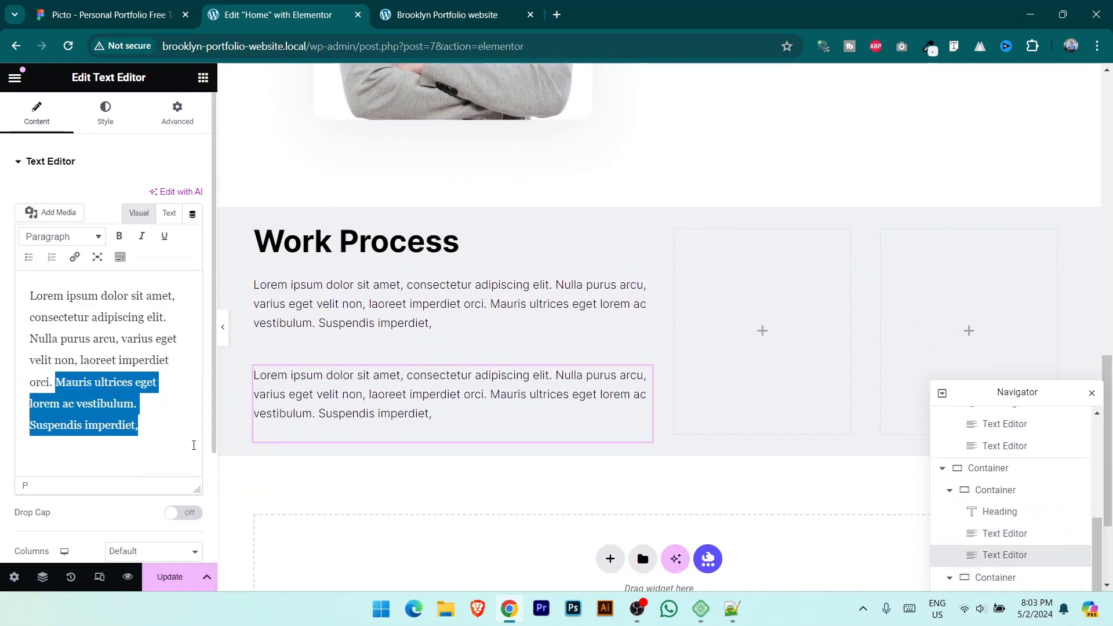
pyautogui.press('BackSpace')
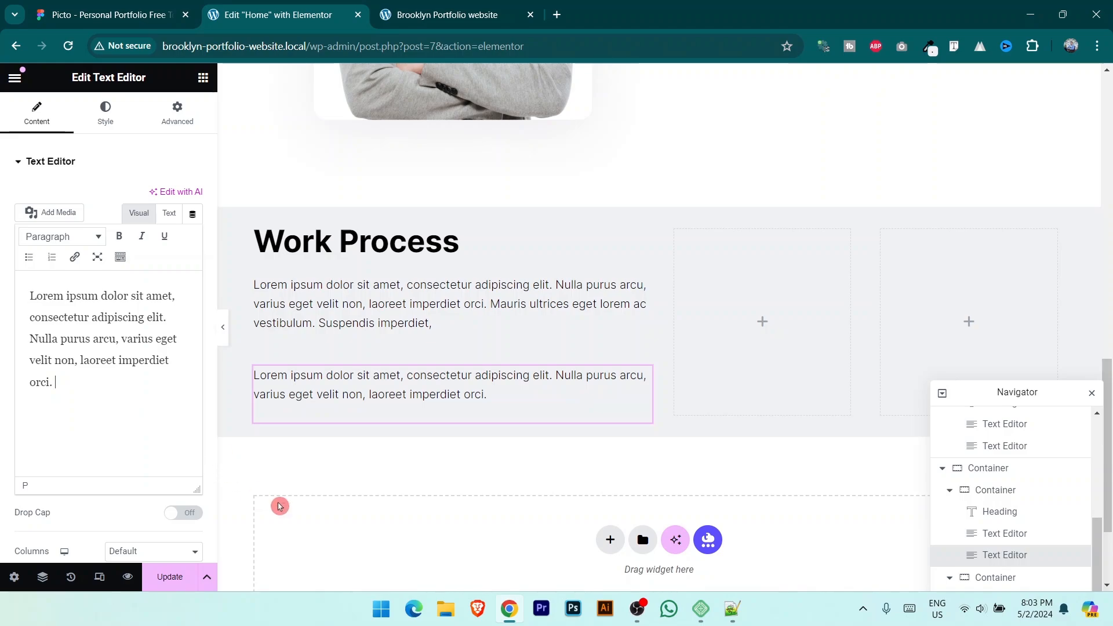
# Step: Drag an Icon Box widget into the empty middle container
pyautogui.hotkey('ctrl', '1')
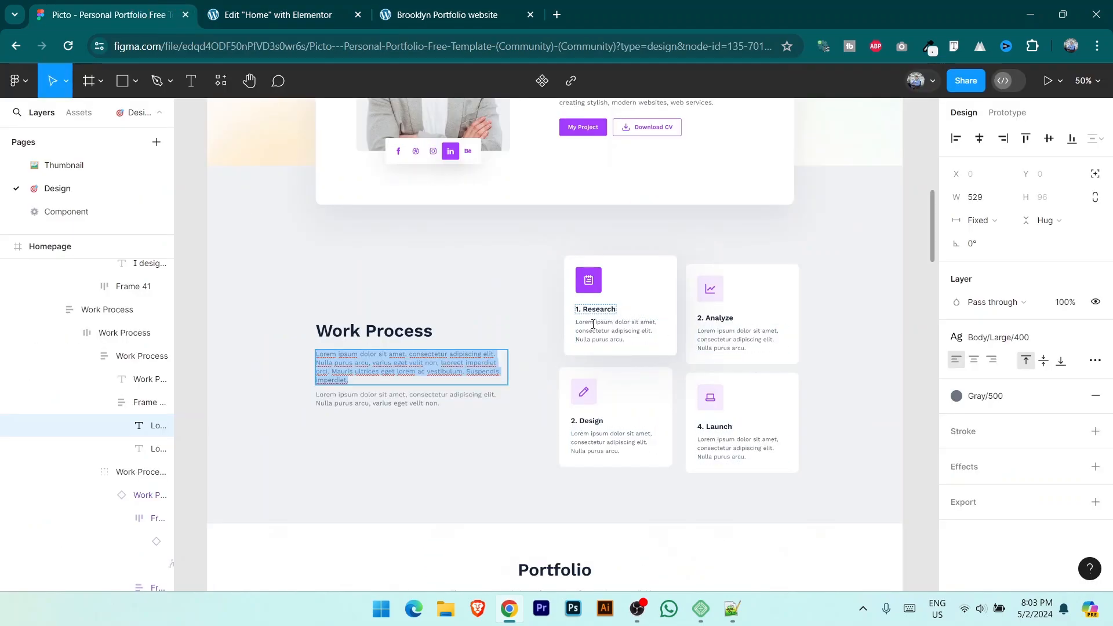
pyautogui.hotkey('ctrl', '2')
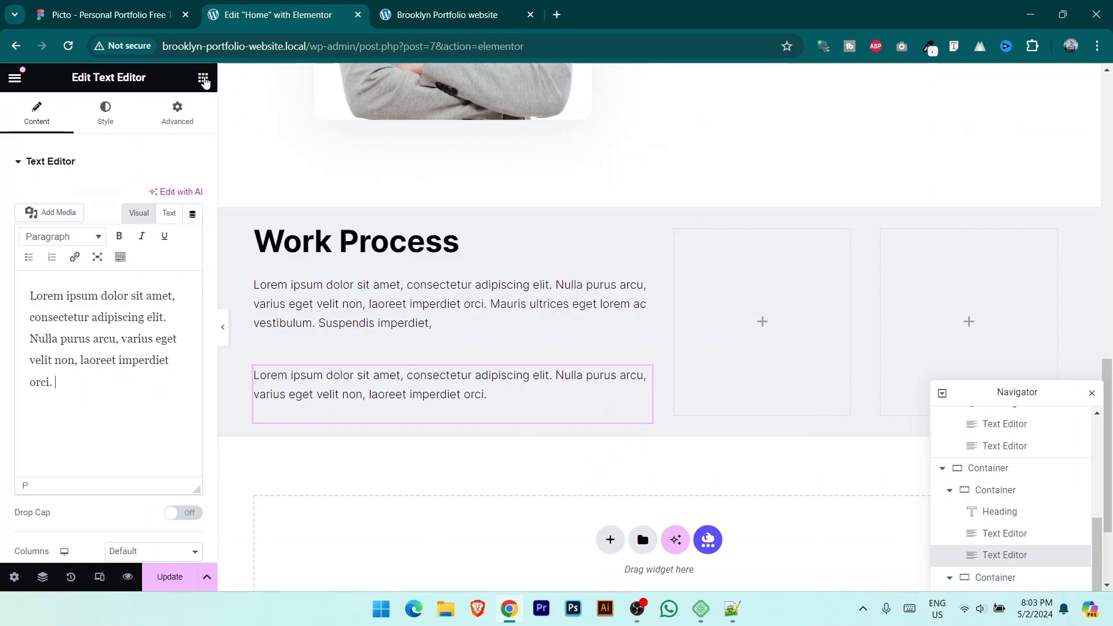
pyautogui.click(203, 79)
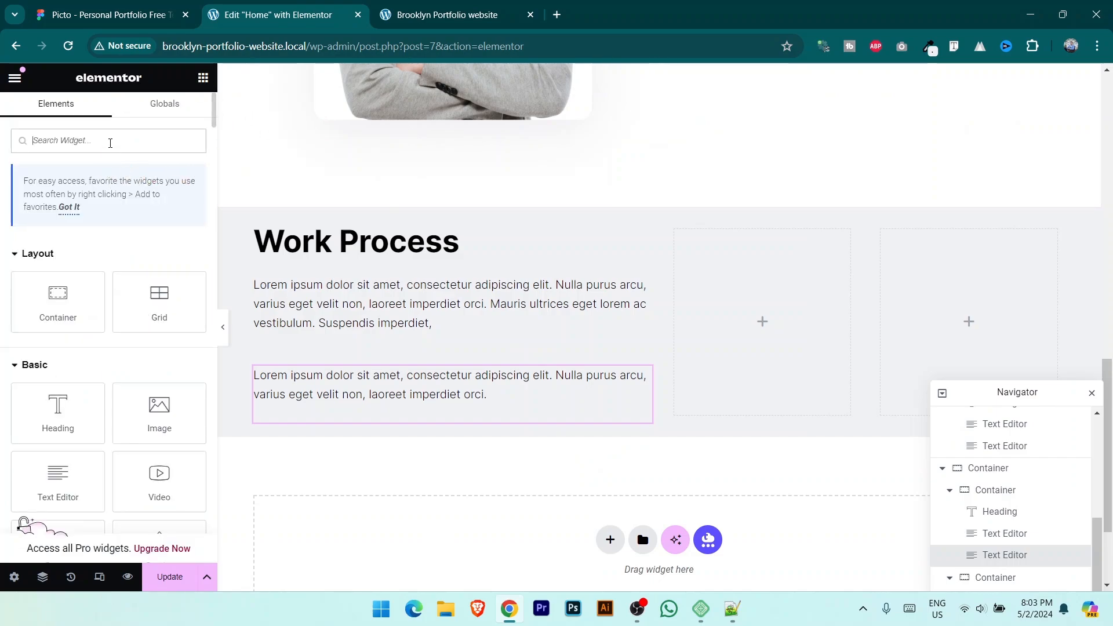
pyautogui.write('icon')
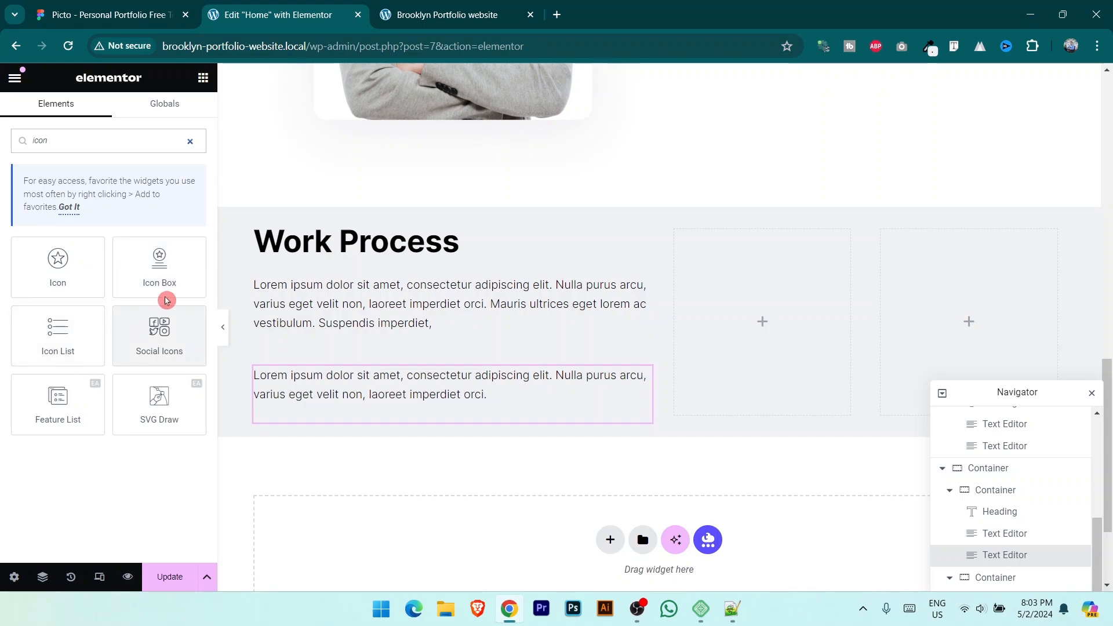
pyautogui.moveTo(154, 269); pyautogui.dragTo(748, 293)
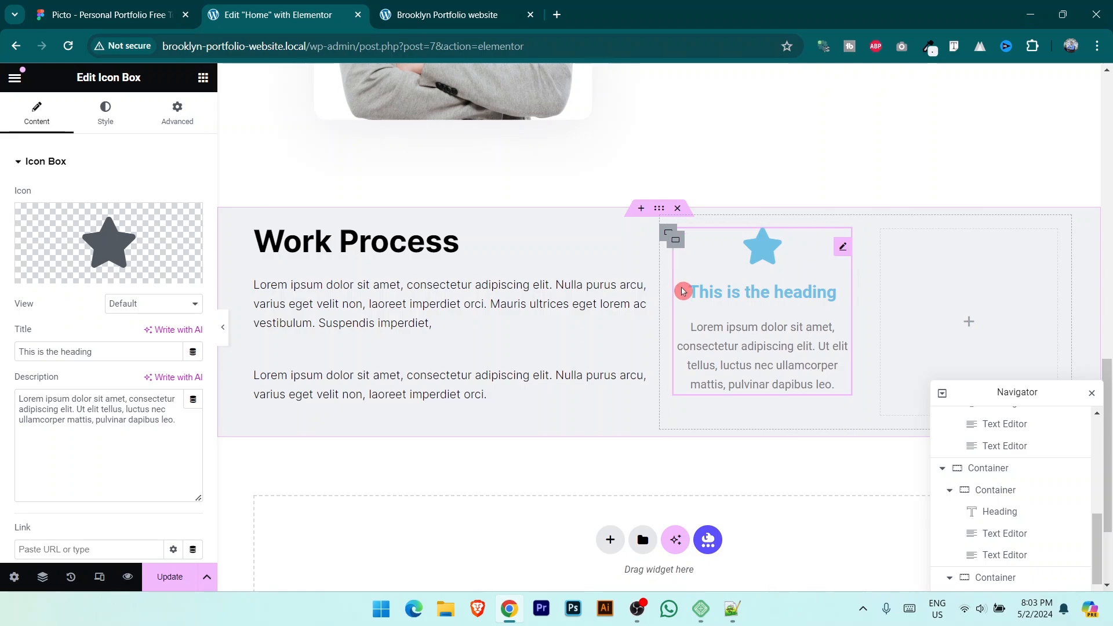
# Step: Give the icon box's card container a white #FFFFFF background and 5 px corner radius
pyautogui.click(677, 244)
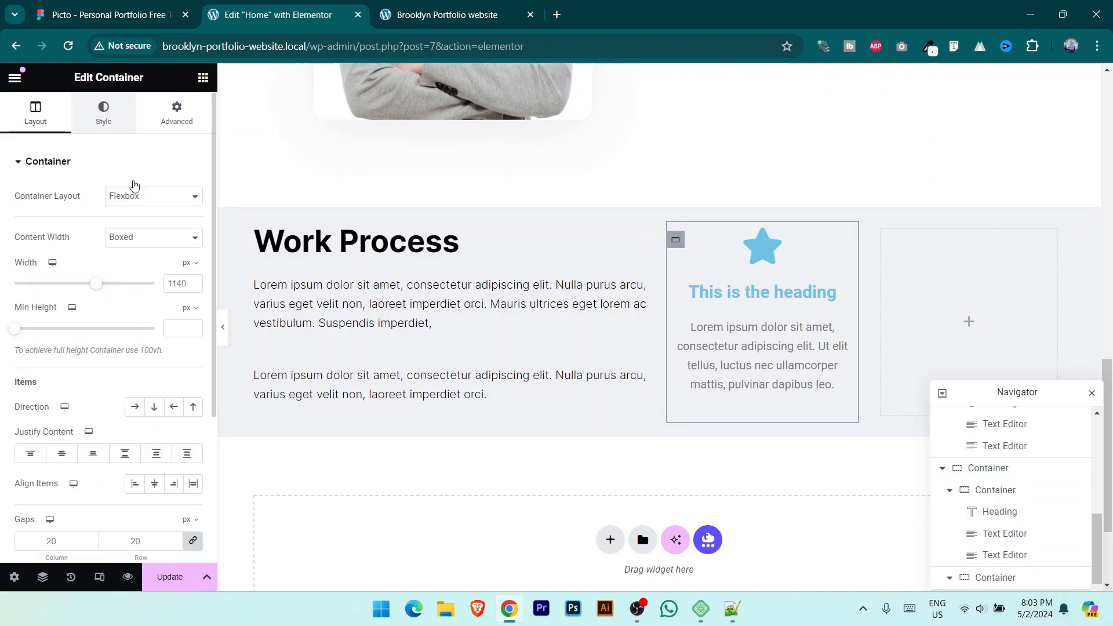
pyautogui.click(103, 113)
pyautogui.click(135, 227)
pyautogui.click(192, 256)
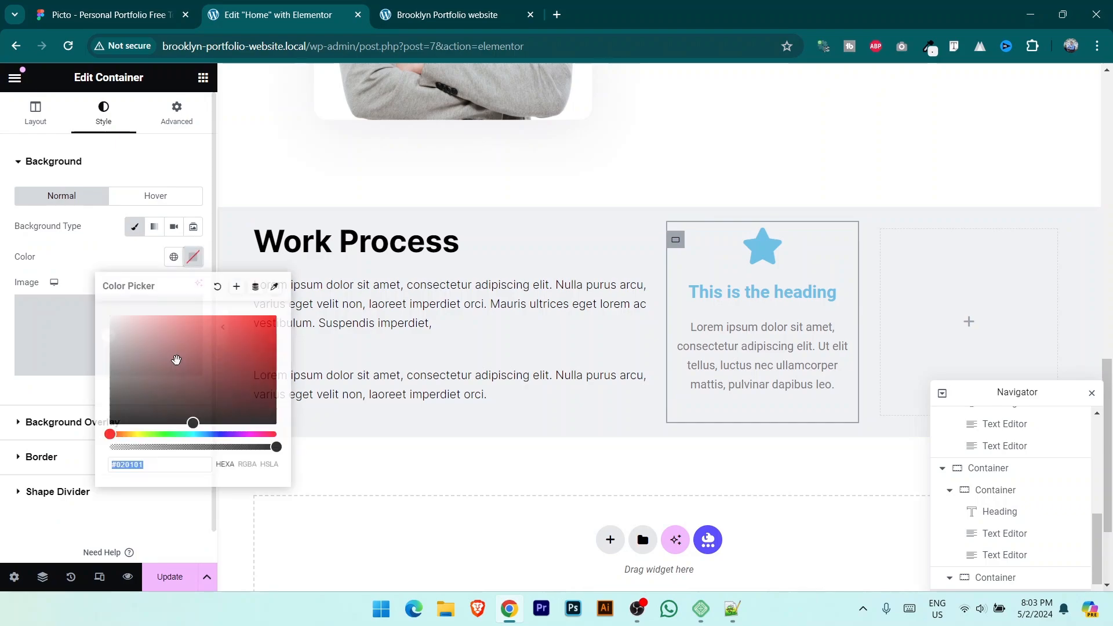
pyautogui.click(110, 15)
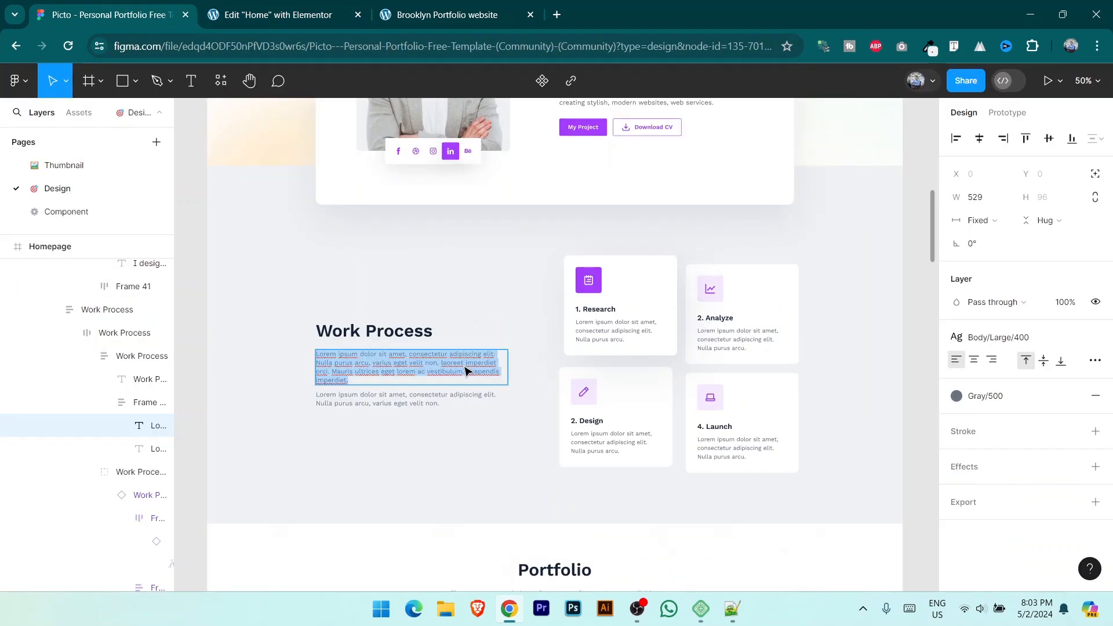
pyautogui.click(278, 14)
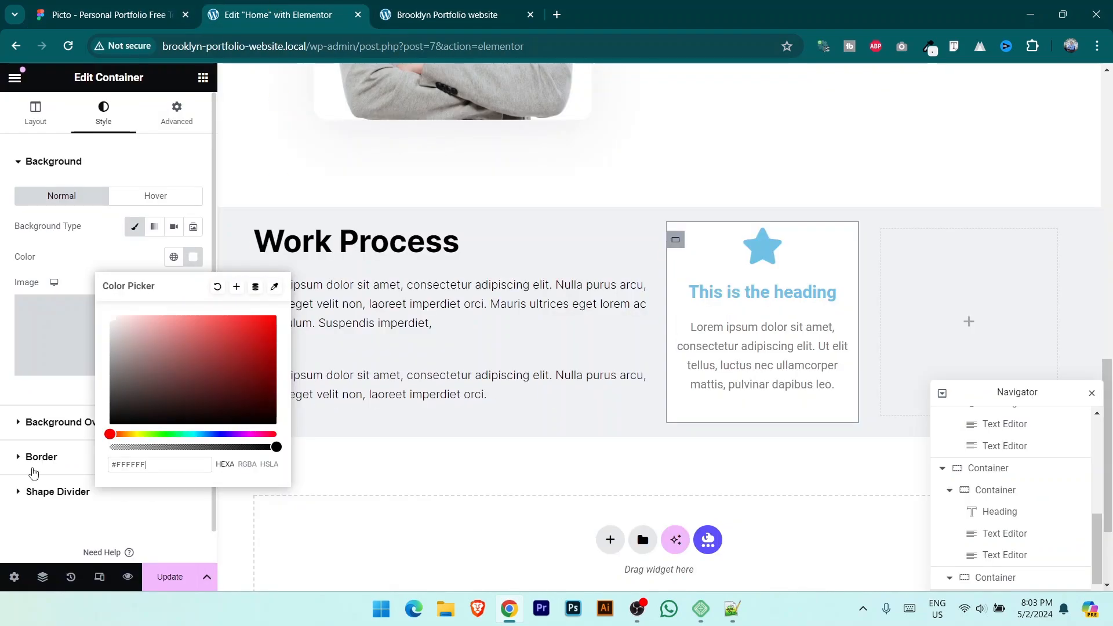
pyautogui.click(37, 458)
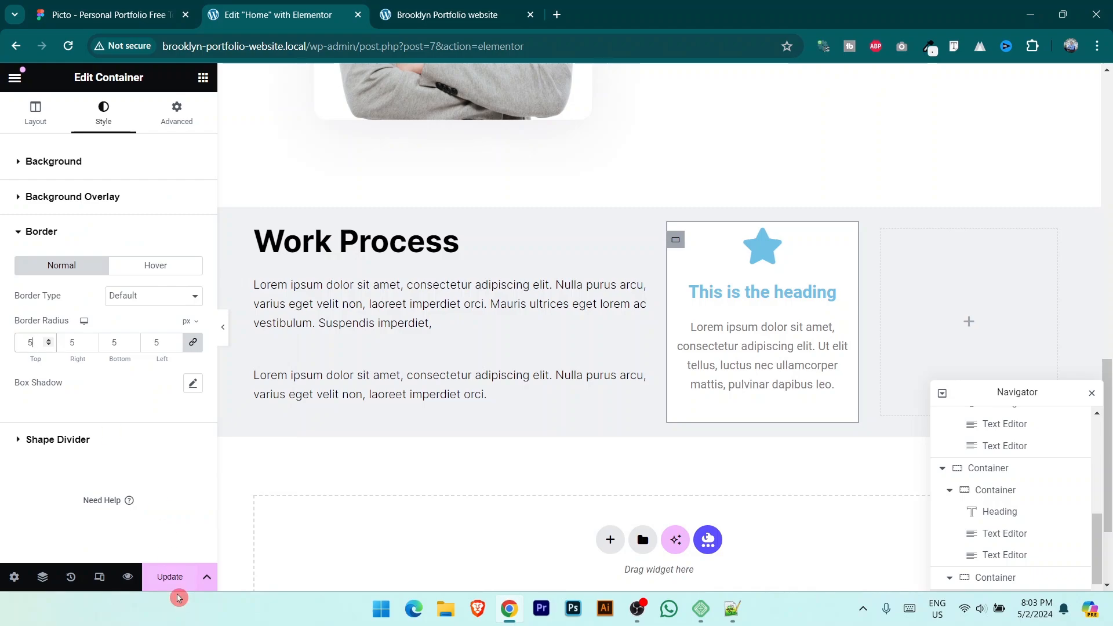
# Step: Save the page and check the white card on the live site
pyautogui.click(169, 576)
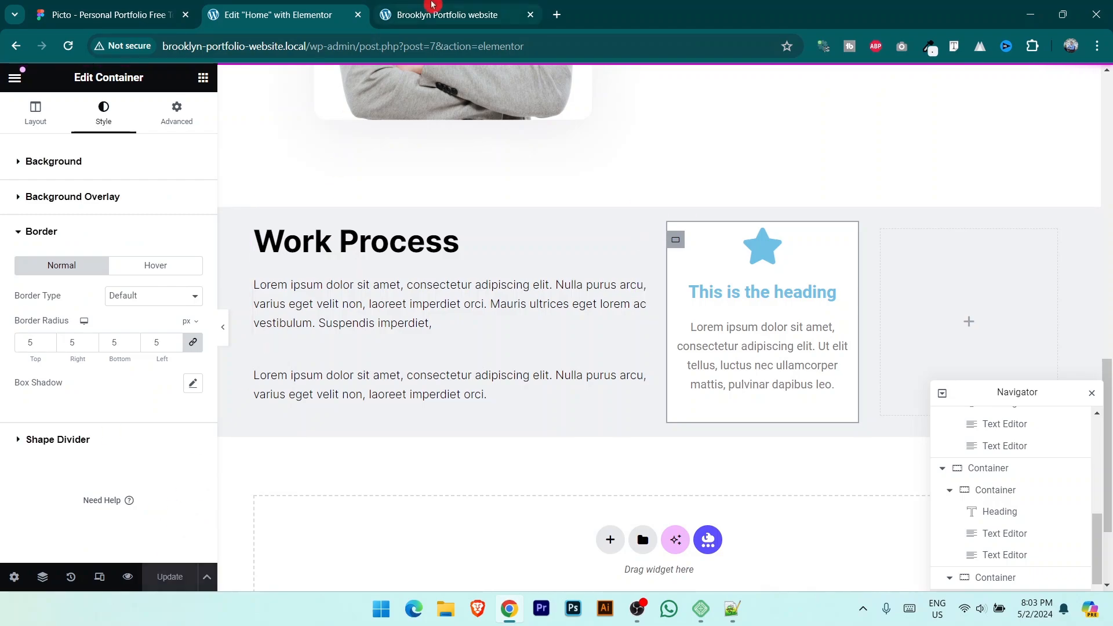
pyautogui.click(432, 6)
pyautogui.scroll(-2, 676, 460)
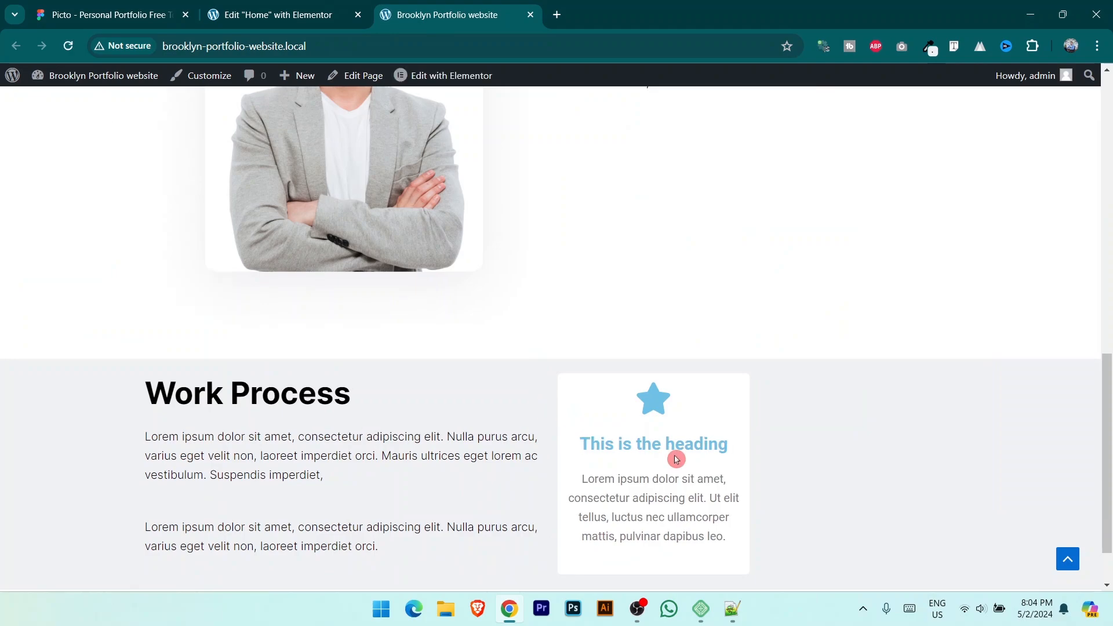
pyautogui.click(243, 12)
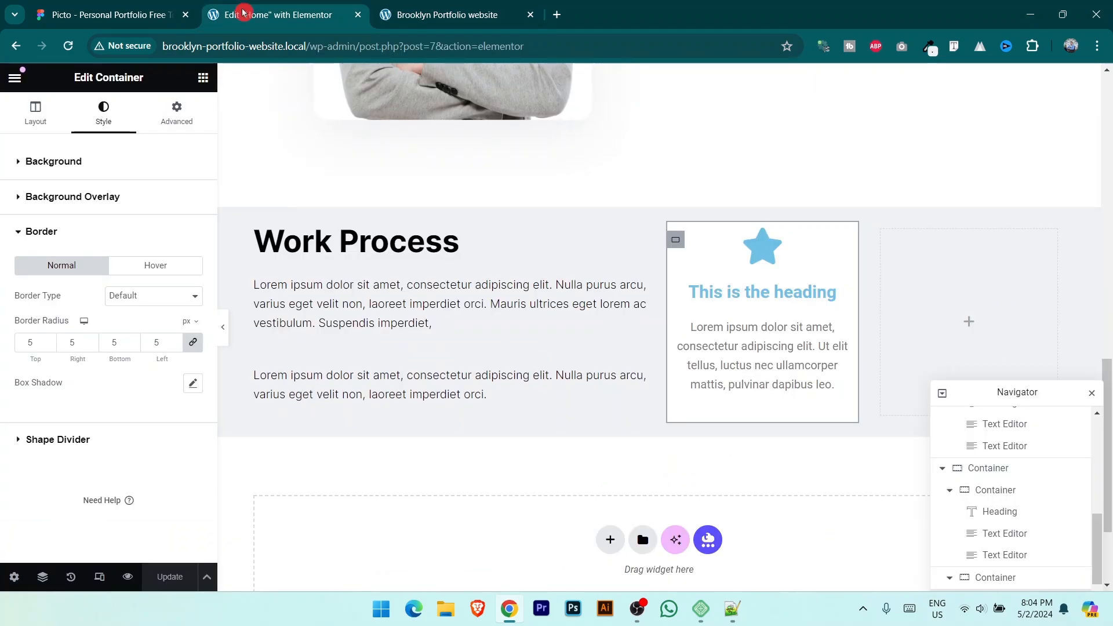
pyautogui.click(155, 10)
# Step: Left-align the Icon Box's icon, heading and text
pyautogui.click(291, 7)
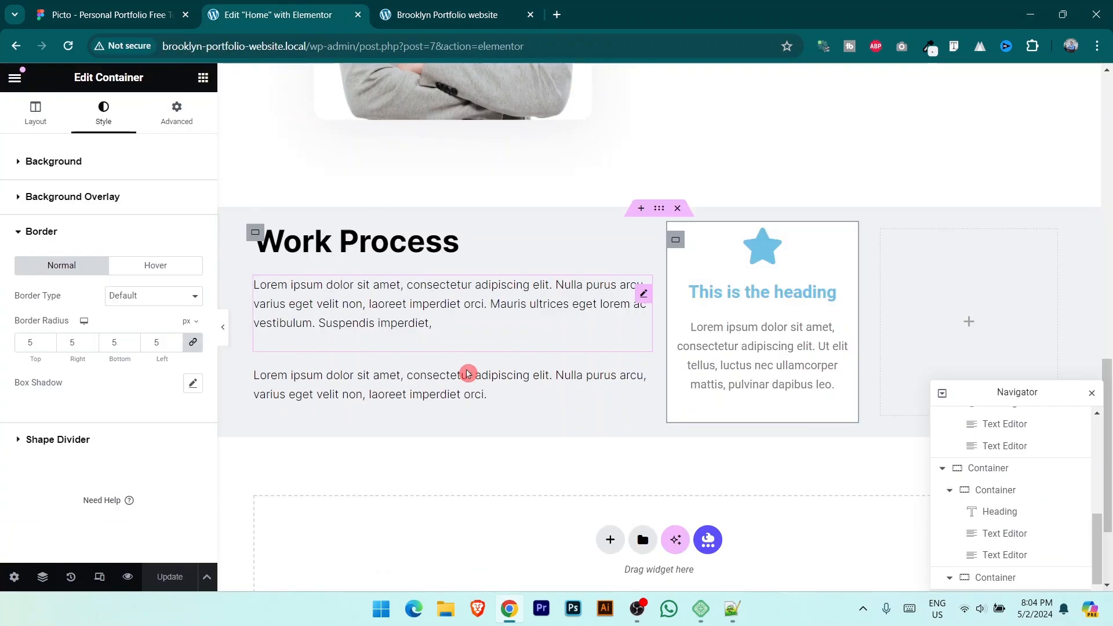
pyautogui.click(842, 247)
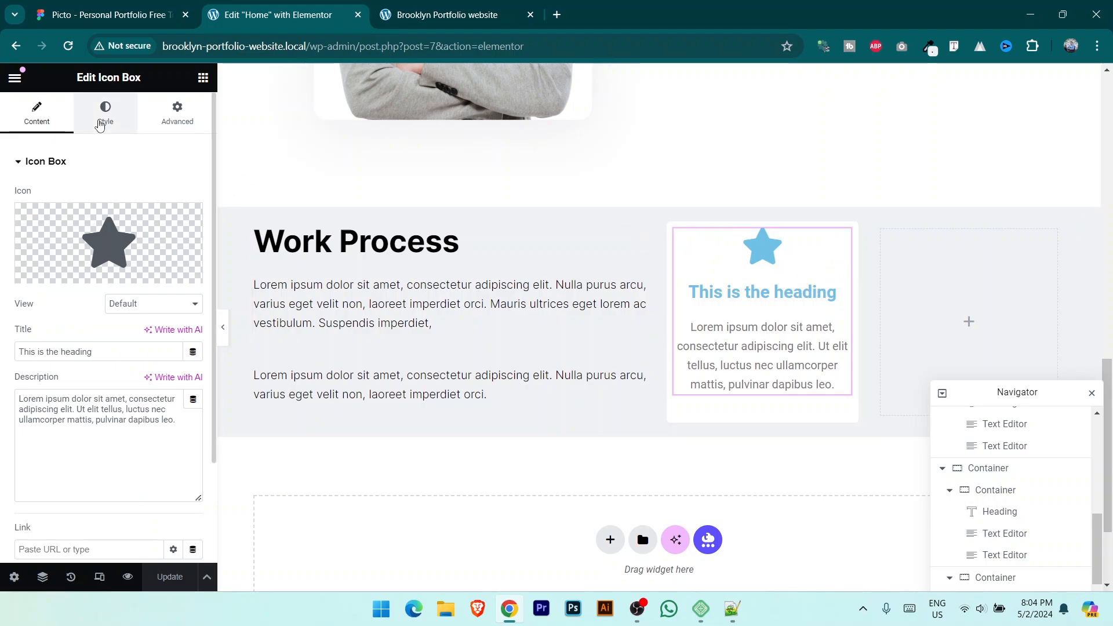
pyautogui.click(99, 125)
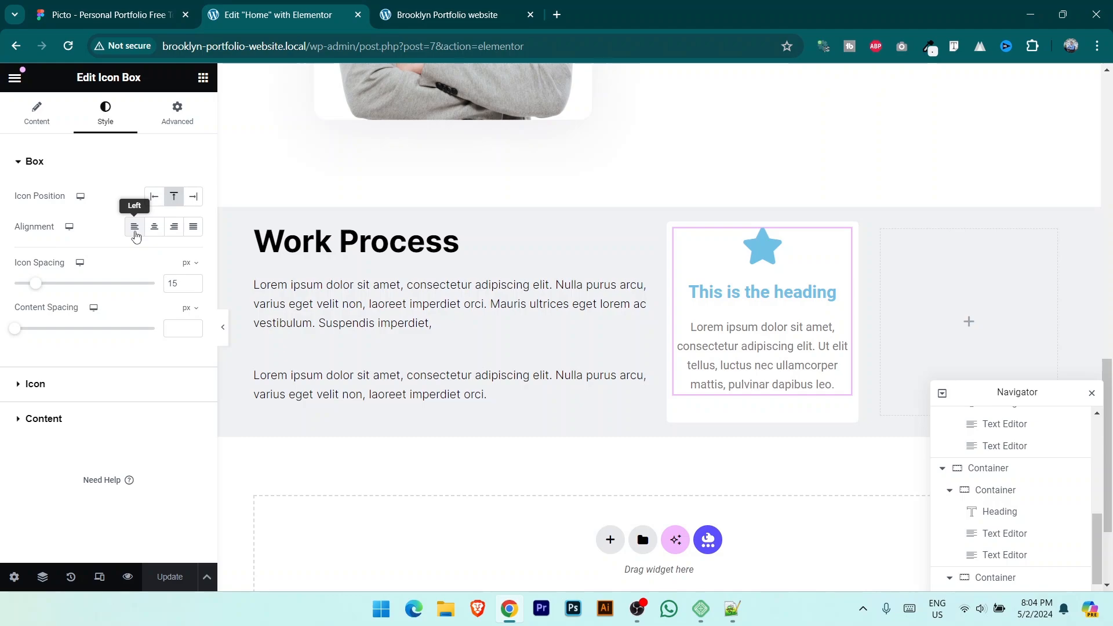
pyautogui.click(134, 230)
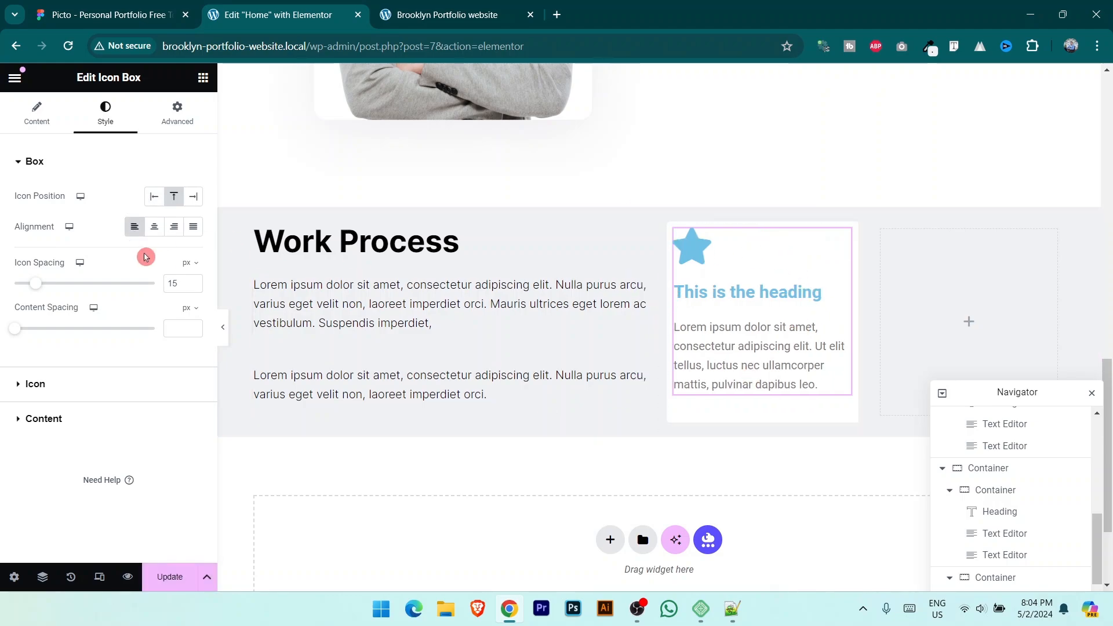
# Step: Change the Icon Box title to '1. Research' to match the design
pyautogui.click(119, 3)
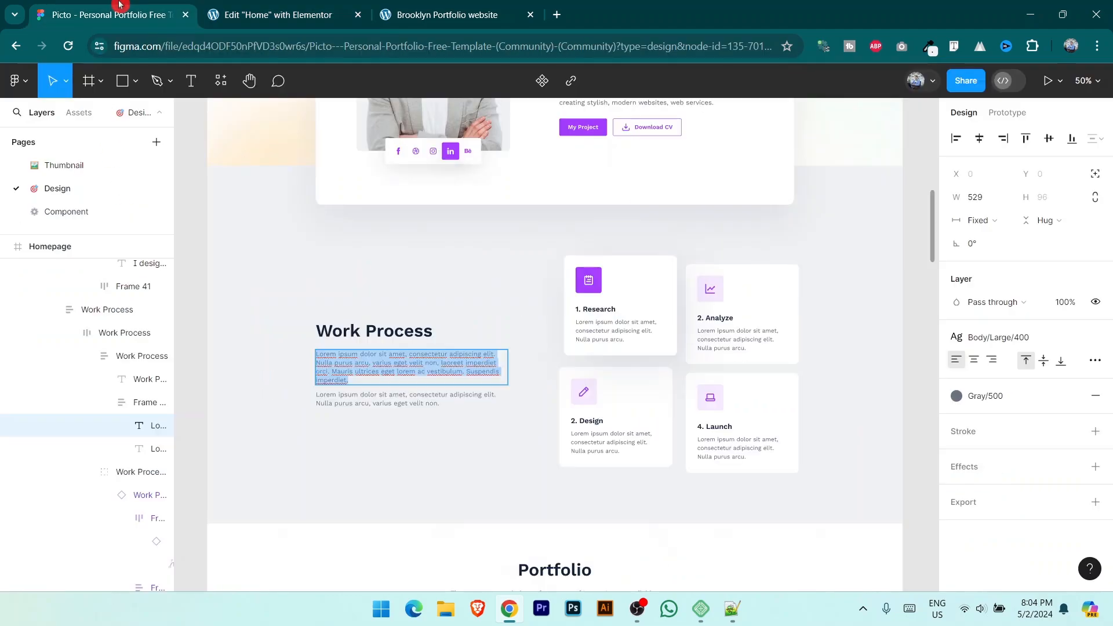
pyautogui.click(607, 311)
pyautogui.click(279, 14)
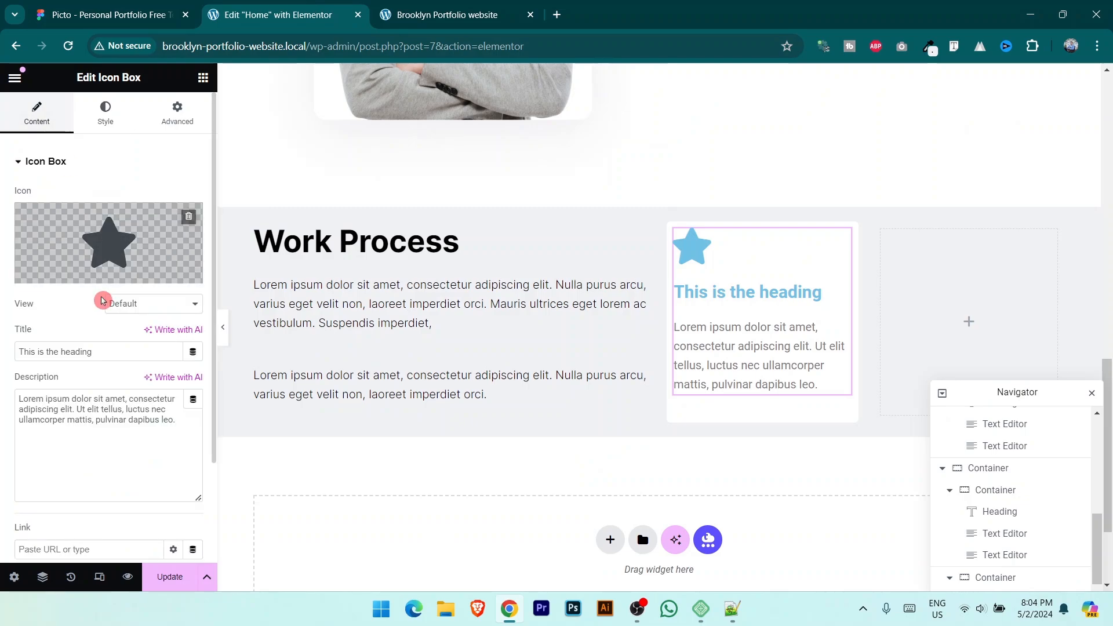
pyautogui.tripleClick(109, 352)
pyautogui.write('1. Research')
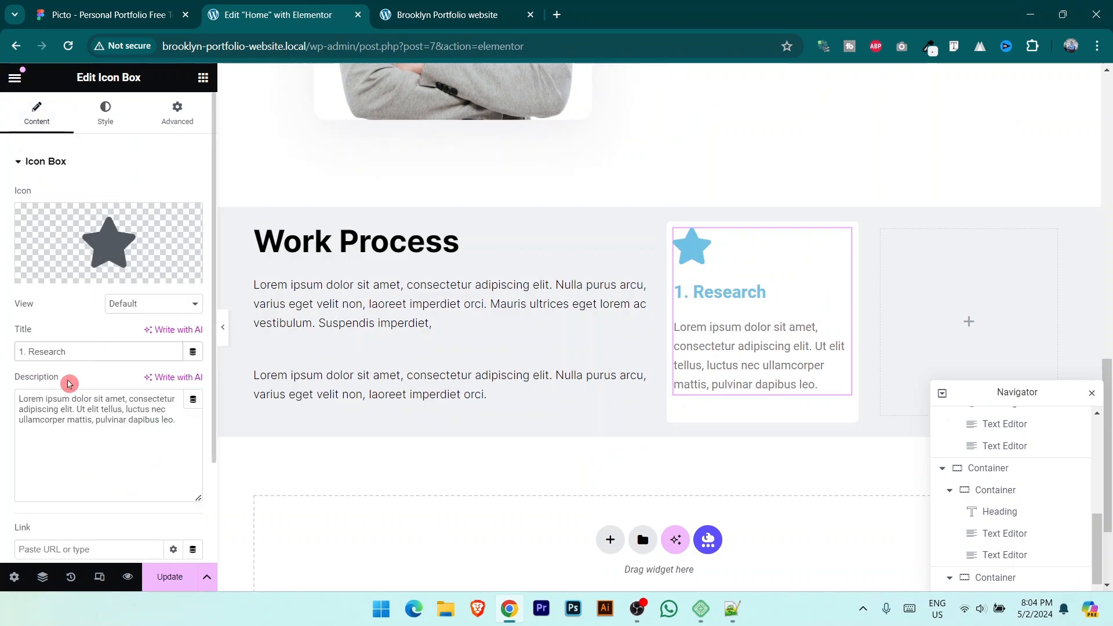
# Step: Trim the Icon Box description so it ends at "mattis,"
pyautogui.click(120, 4)
pyautogui.doubleClick(600, 331)
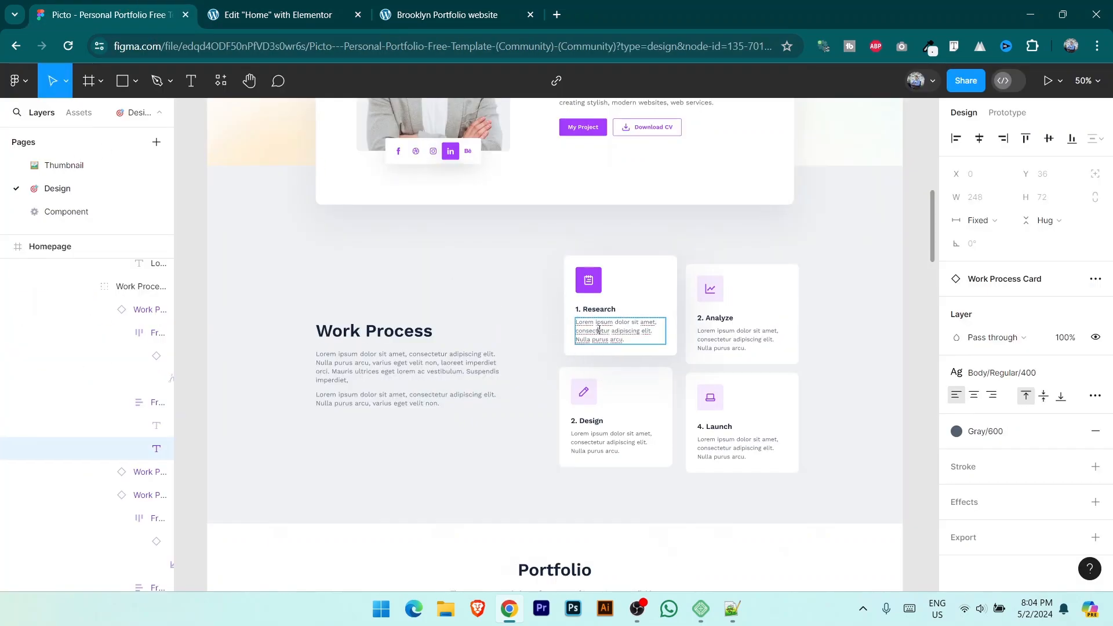
pyautogui.click(295, 8)
pyautogui.click(737, 381)
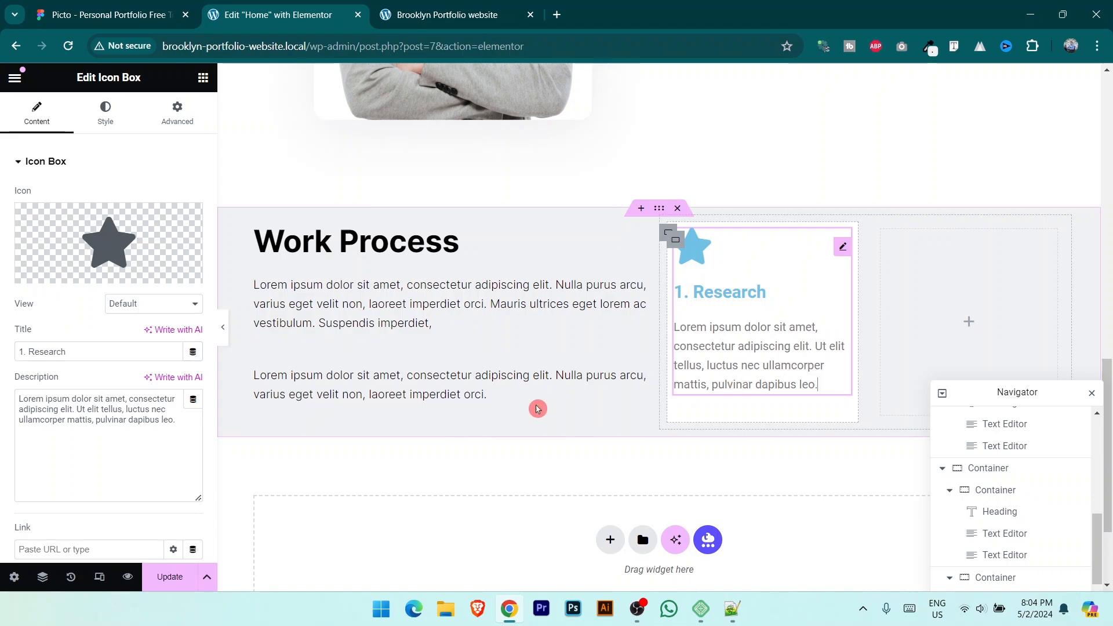
pyautogui.moveTo(96, 421); pyautogui.dragTo(537, 451)
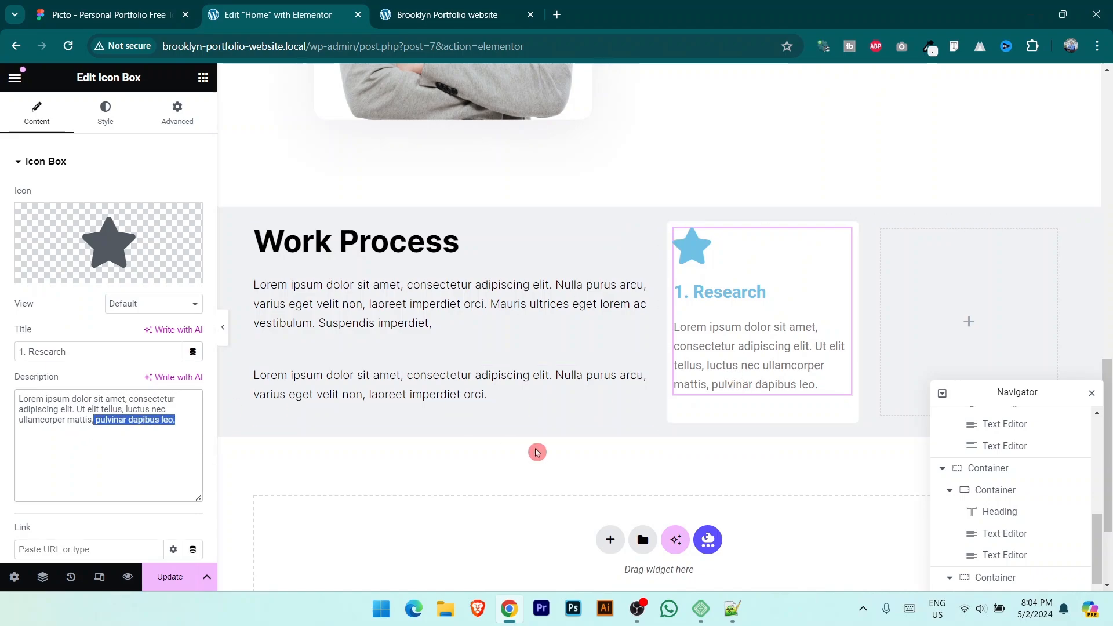
pyautogui.press('BackSpace')
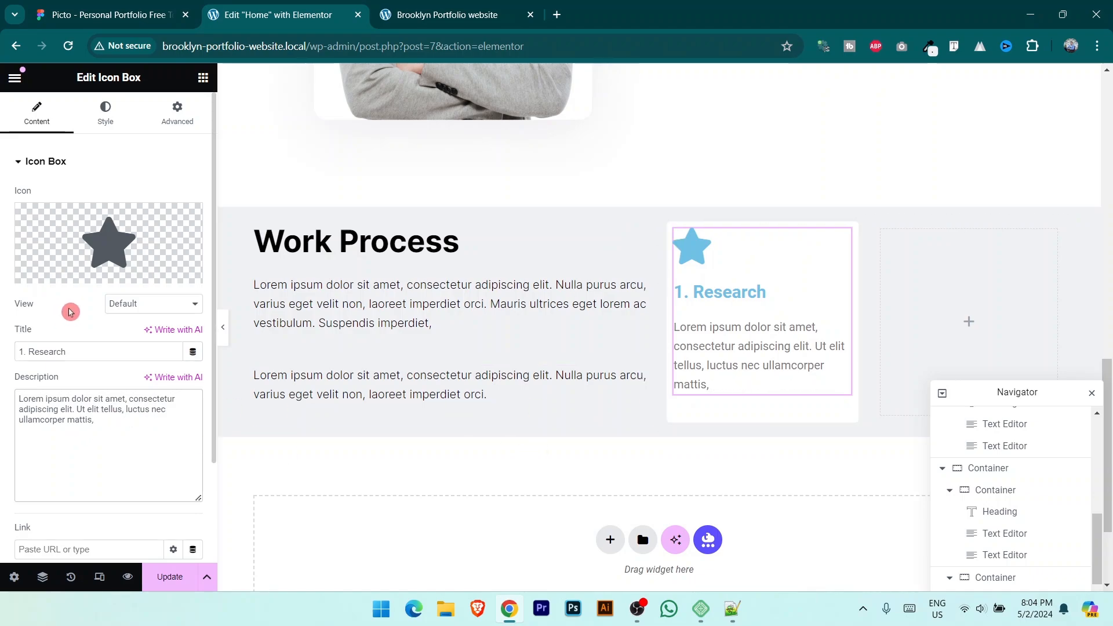
# Step: Give the Research icon a filled background view after trying the framed style
pyautogui.click(141, 310)
pyautogui.click(107, 319)
pyautogui.click(168, 314)
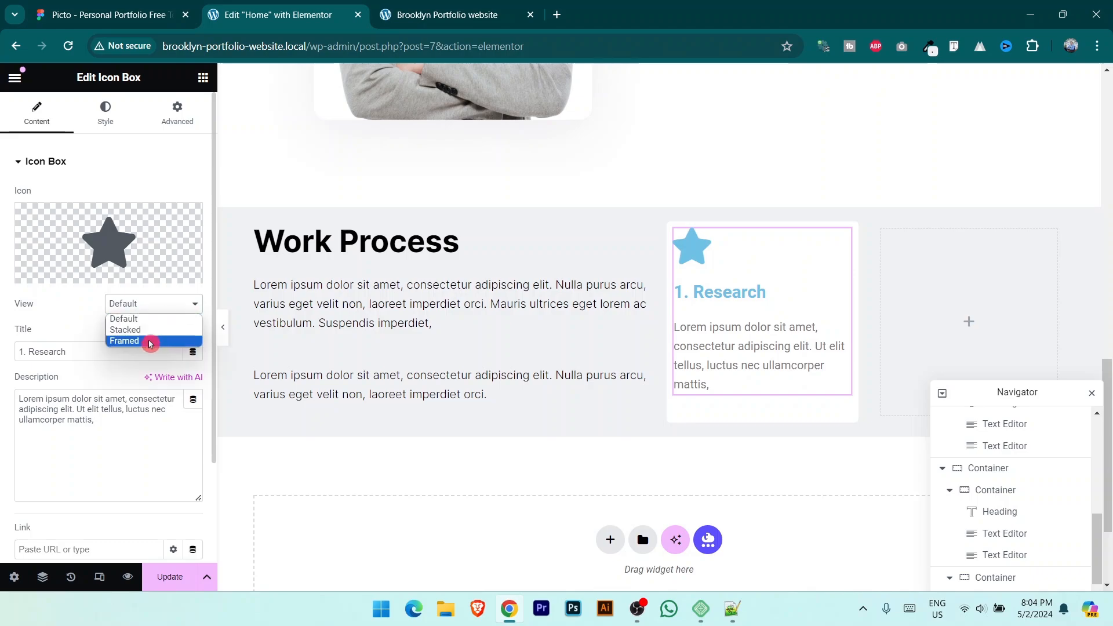
pyautogui.click(149, 330)
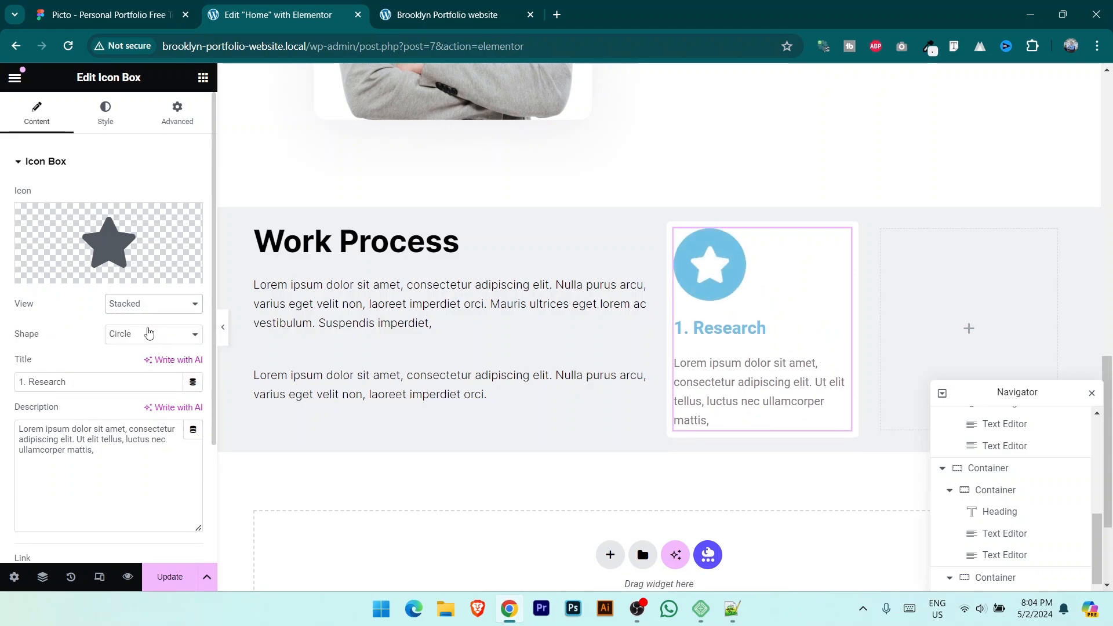
pyautogui.click(141, 310)
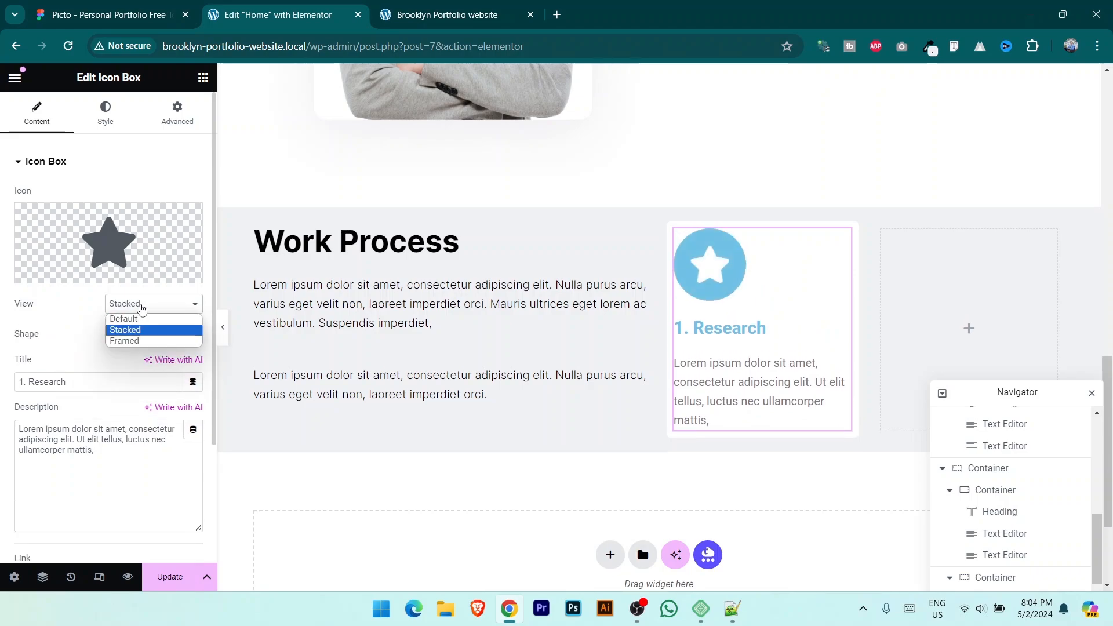
pyautogui.click(146, 343)
pyautogui.click(155, 304)
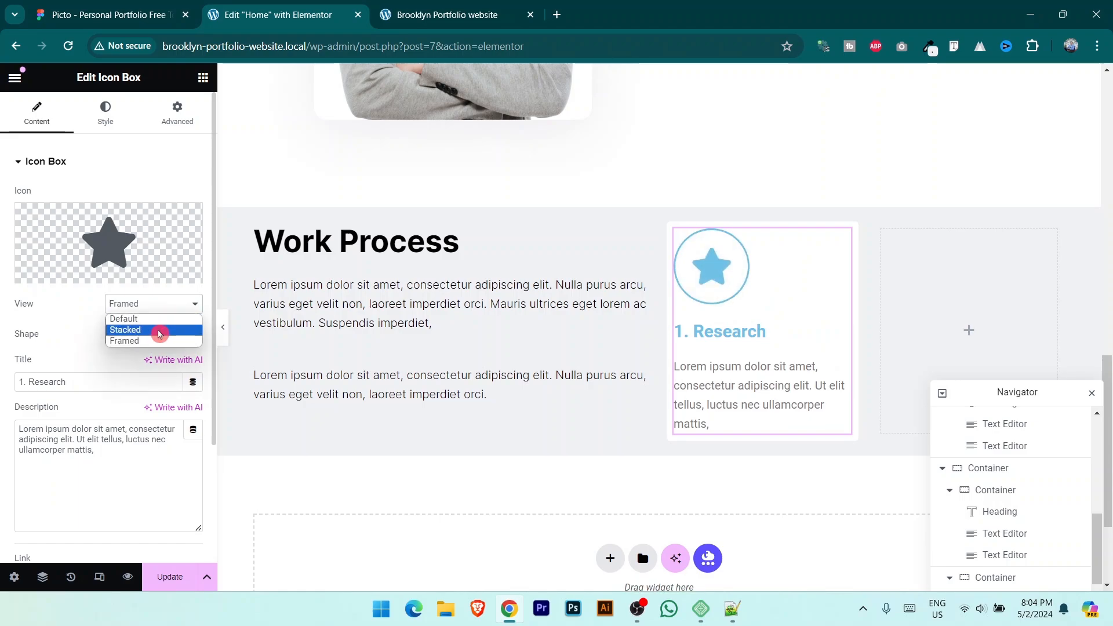
pyautogui.click(159, 333)
# Step: Make the icon's background shape square after comparing circle and square with the Figma design
pyautogui.click(141, 336)
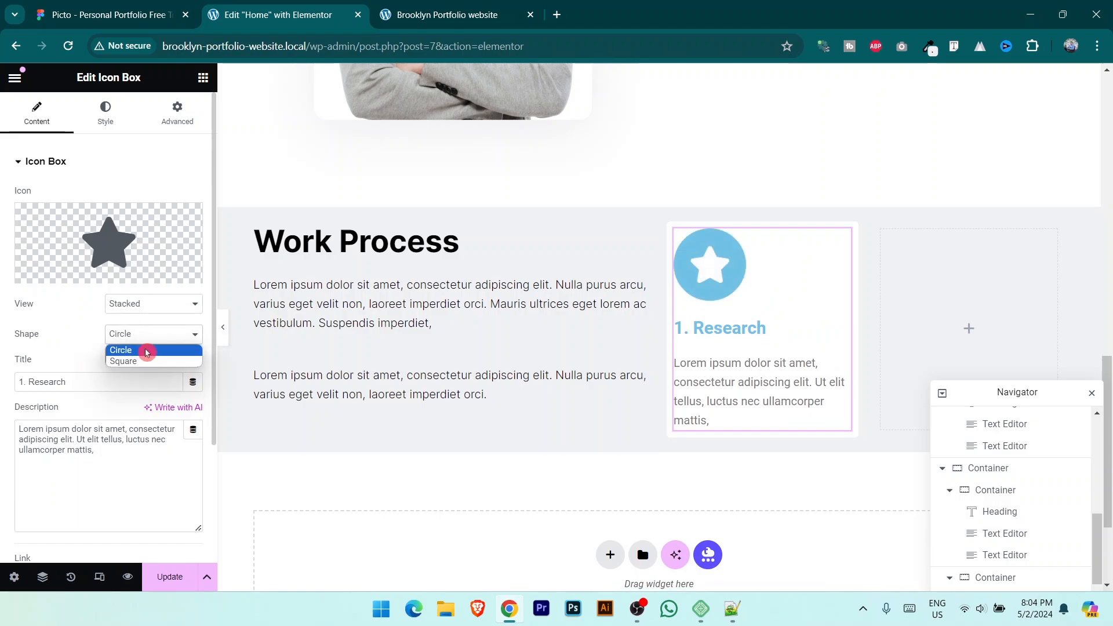
pyautogui.click(151, 363)
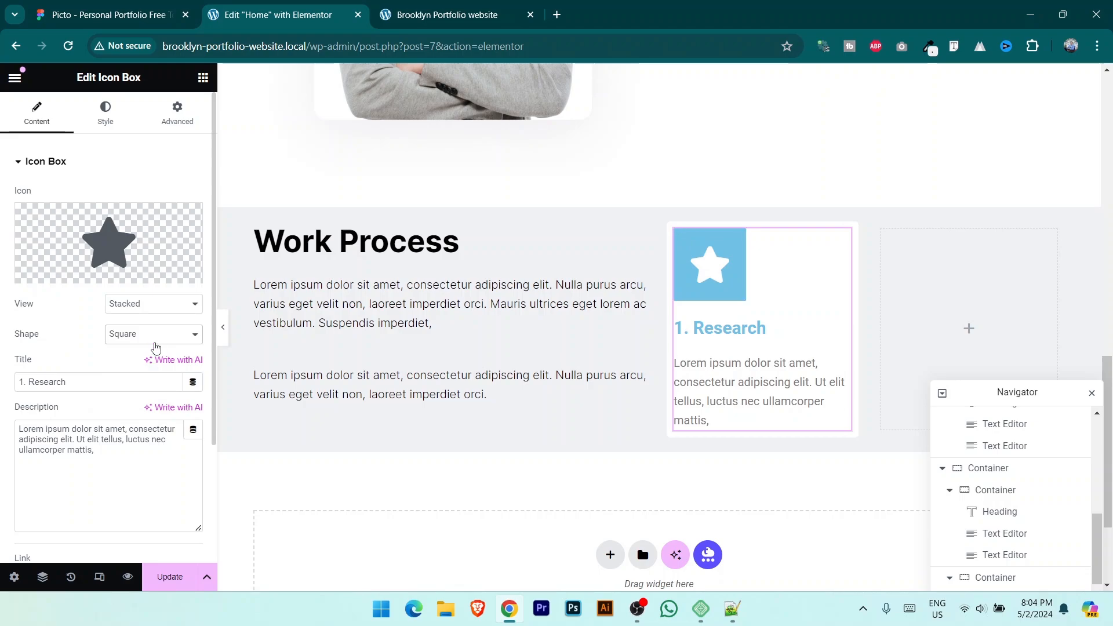
pyautogui.click(155, 336)
pyautogui.click(161, 353)
pyautogui.click(171, 16)
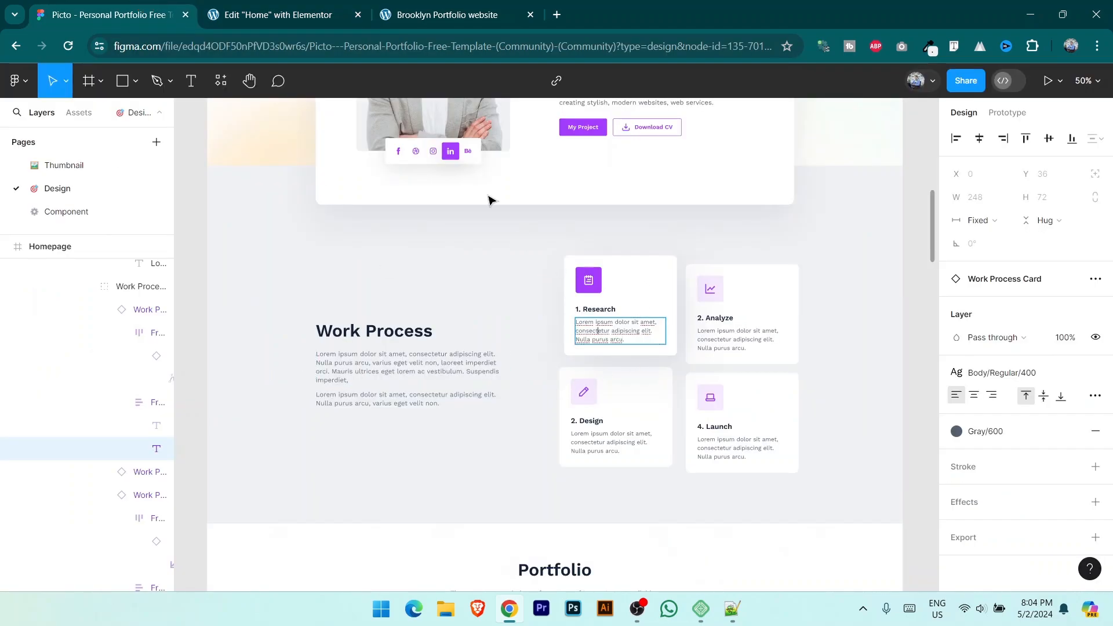
pyautogui.click(249, 15)
pyautogui.click(137, 335)
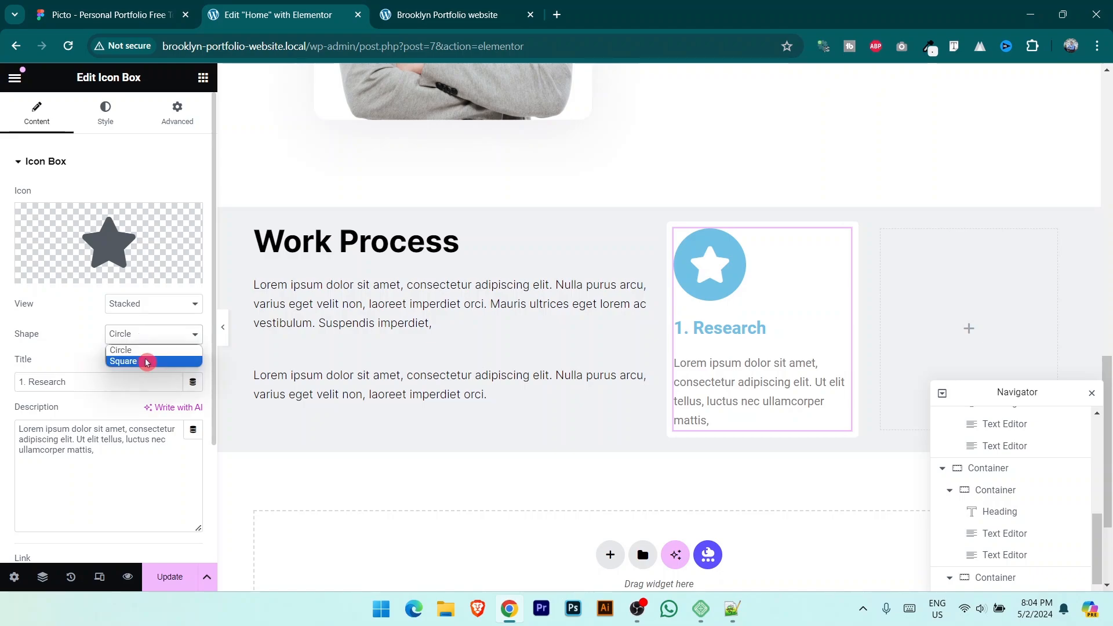
pyautogui.click(146, 362)
# Step: Set the icon box's Icon Spacing to 17 px and Content Spacing to 10 px
pyautogui.scroll(-1, 109, 377)
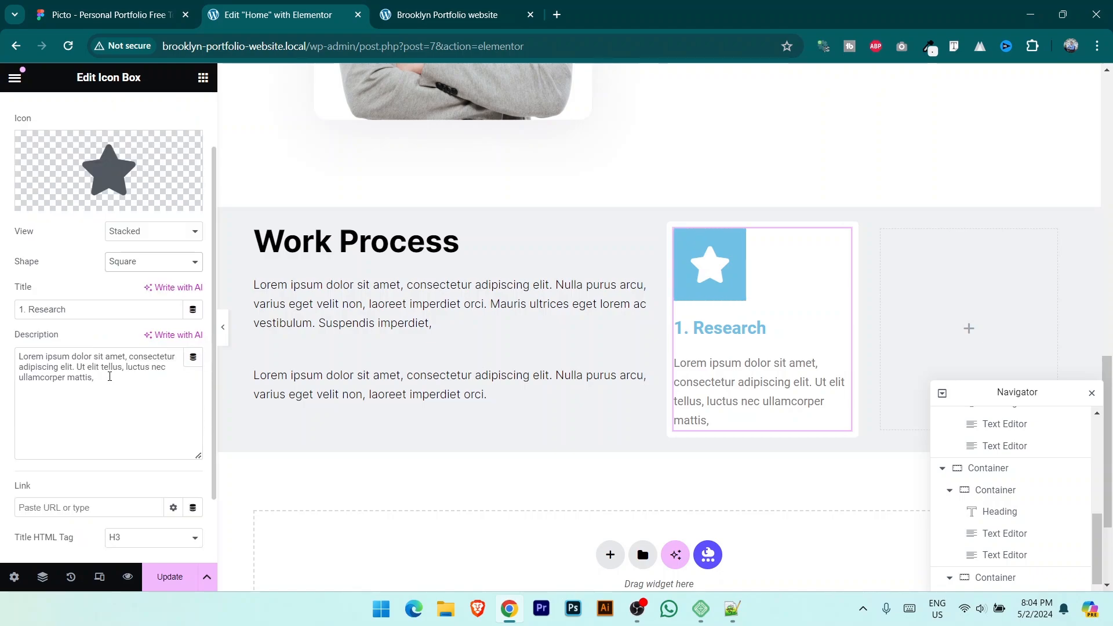
pyautogui.scroll(-2, 110, 377)
pyautogui.scroll(3, 114, 423)
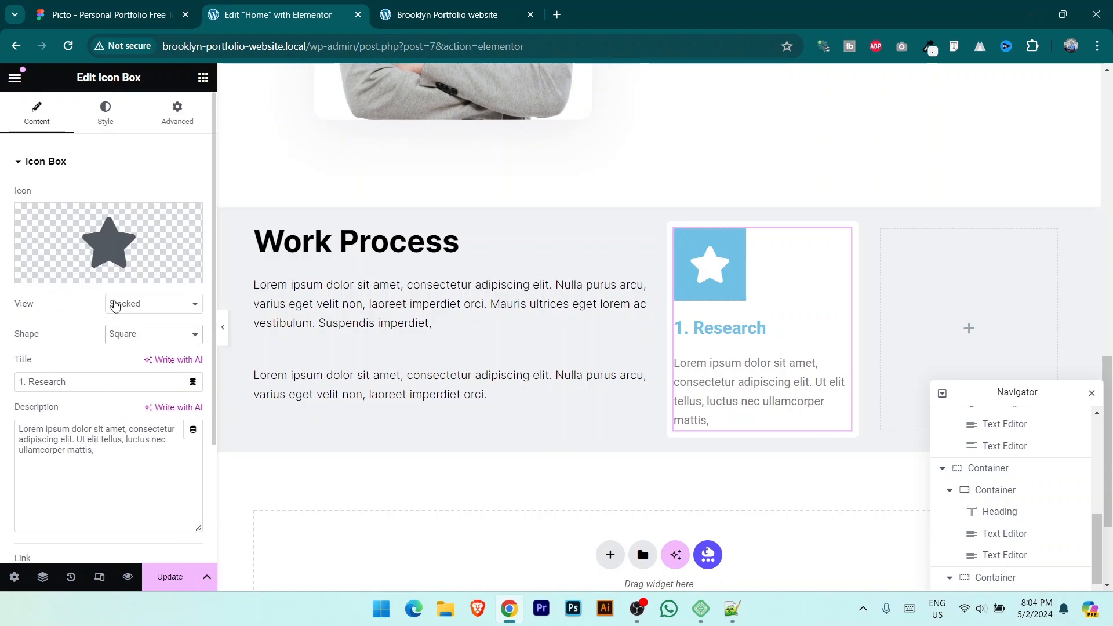
pyautogui.click(108, 114)
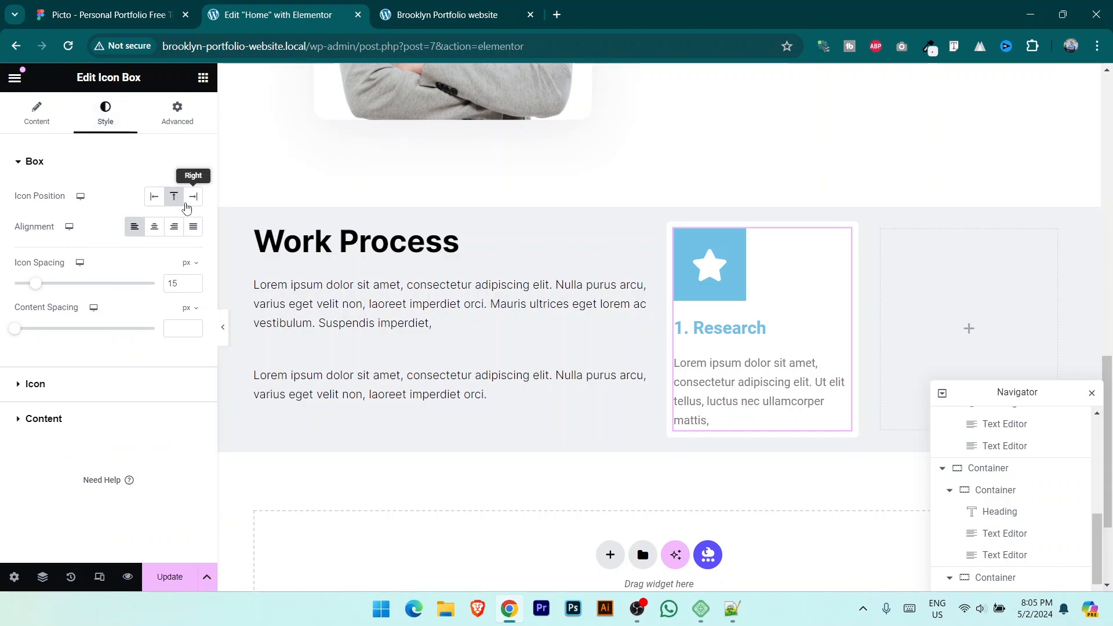
pyautogui.click(64, 220)
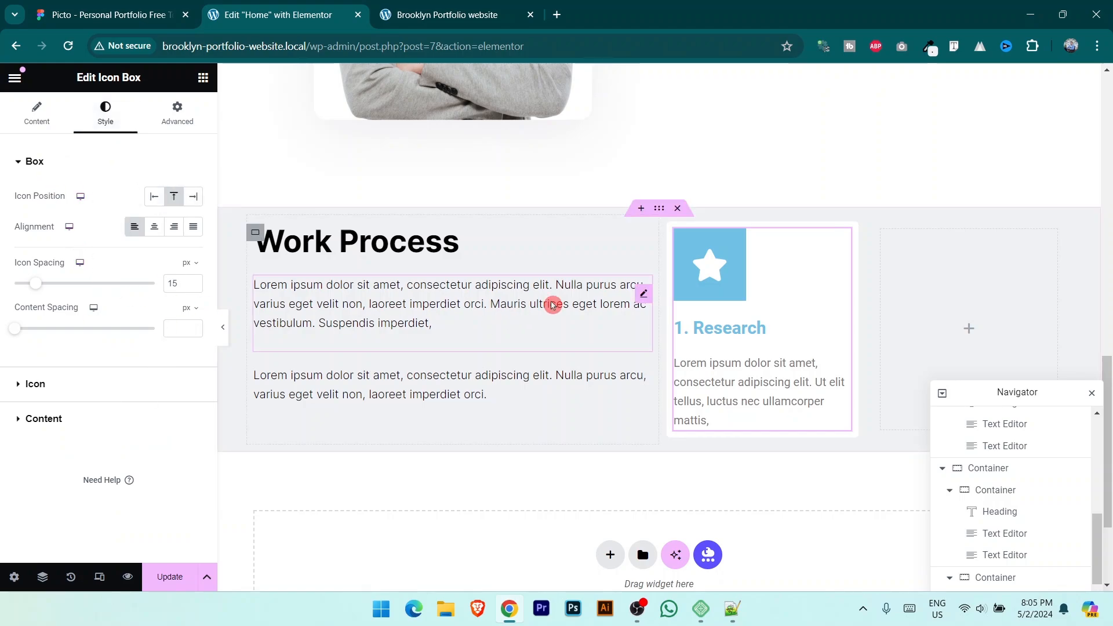
pyautogui.moveTo(36, 284); pyautogui.dragTo(43, 285)
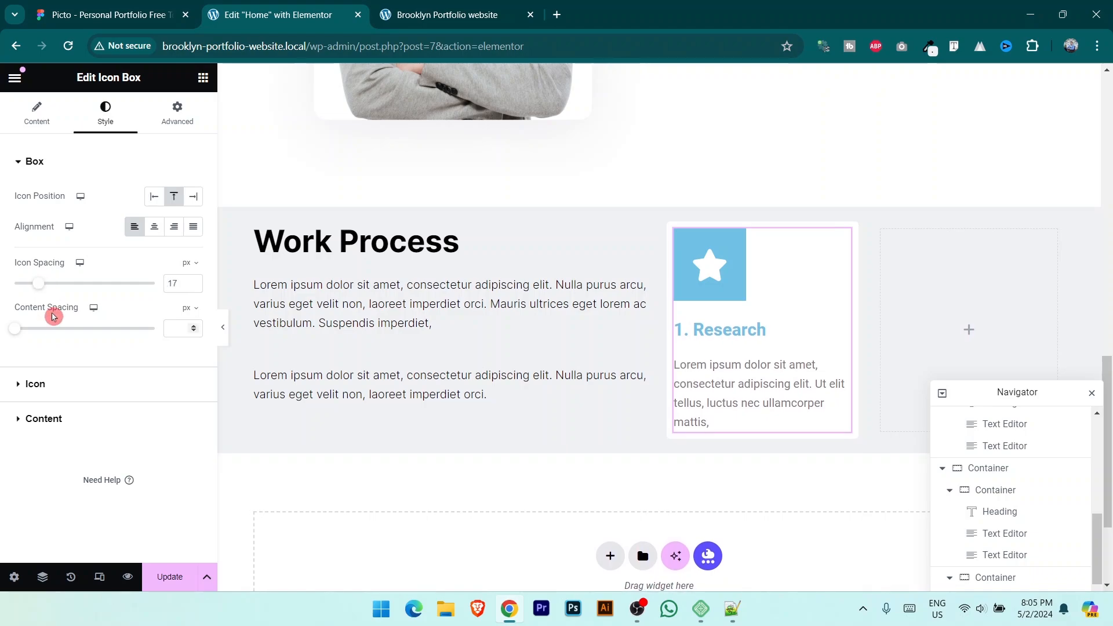
pyautogui.moveTo(15, 330); pyautogui.dragTo(26, 328)
pyautogui.moveTo(31, 328); pyautogui.dragTo(29, 328)
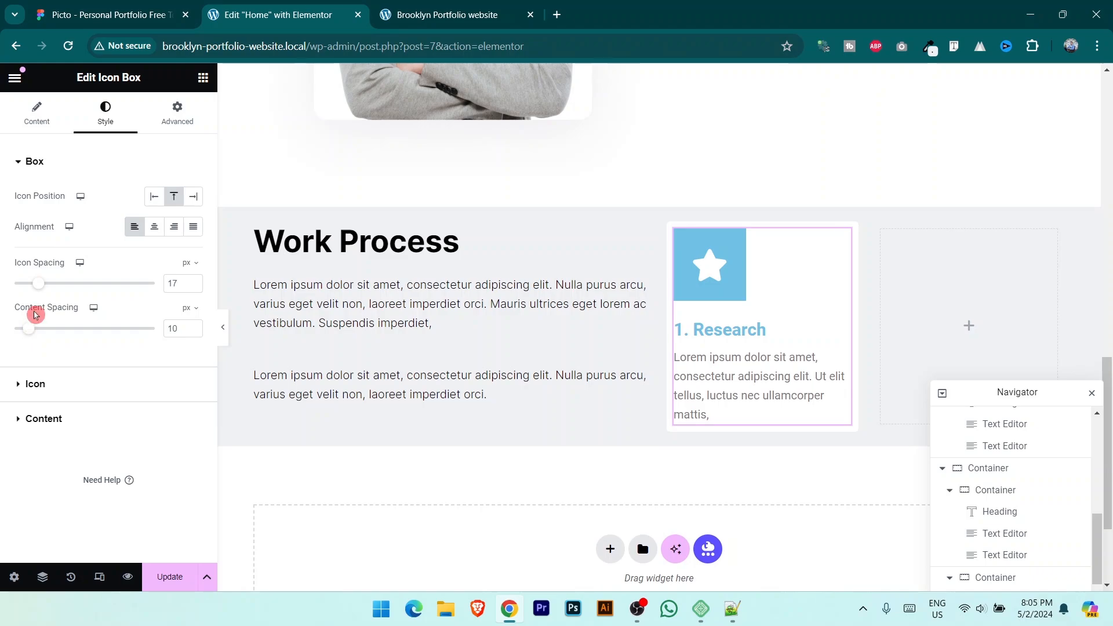
pyautogui.click(107, 7)
pyautogui.click(311, 7)
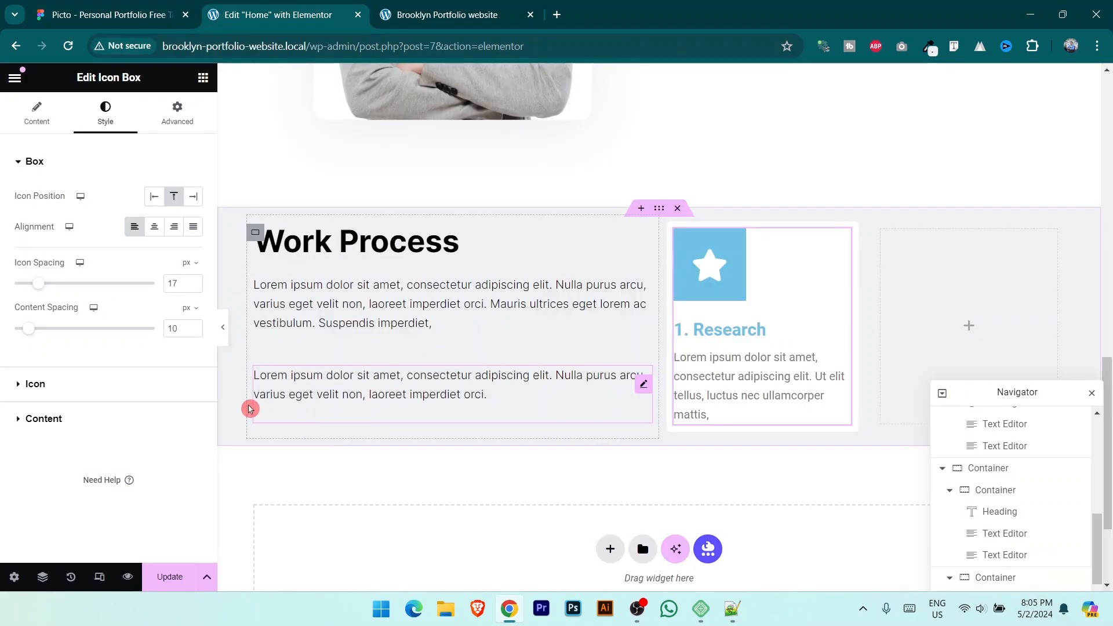
# Step: Color the star icon purple A53DFF, copied from the Figma design
pyautogui.click(54, 385)
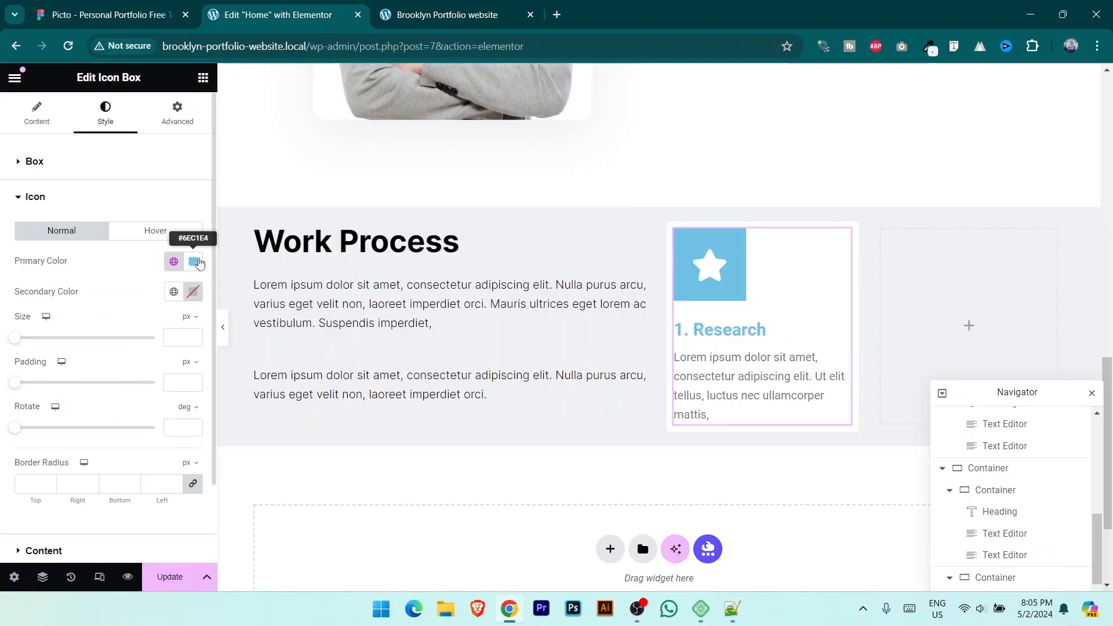
pyautogui.click(110, 14)
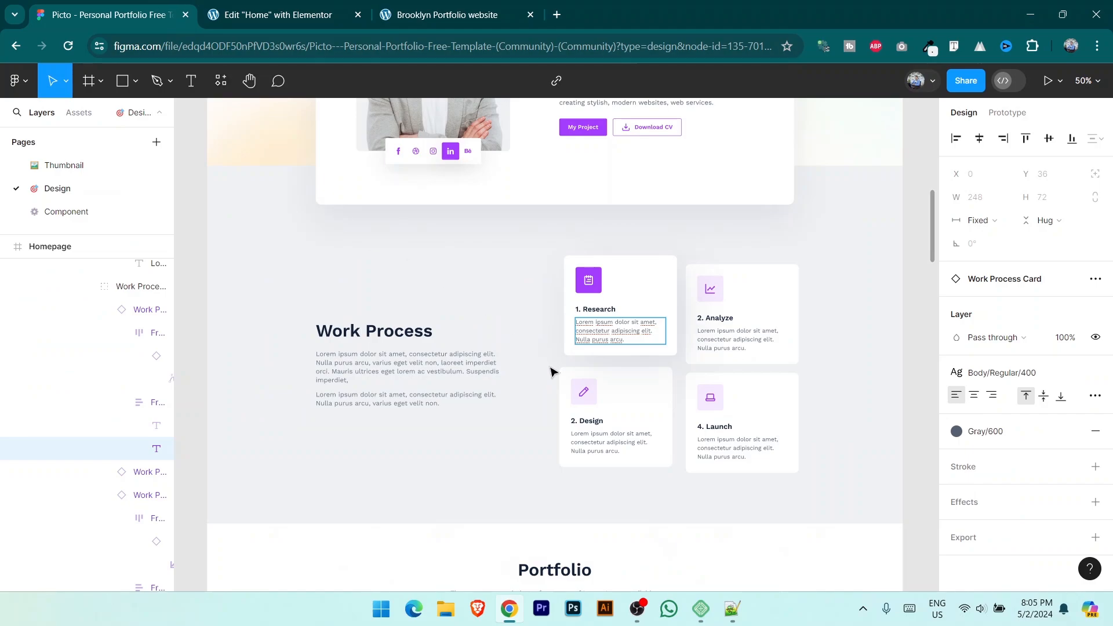
pyautogui.hotkey('alt', 'Tab')
pyautogui.hotkey('alt', 'Tab')
pyautogui.click(232, 14)
pyautogui.click(193, 261)
pyautogui.write('A53DFF')
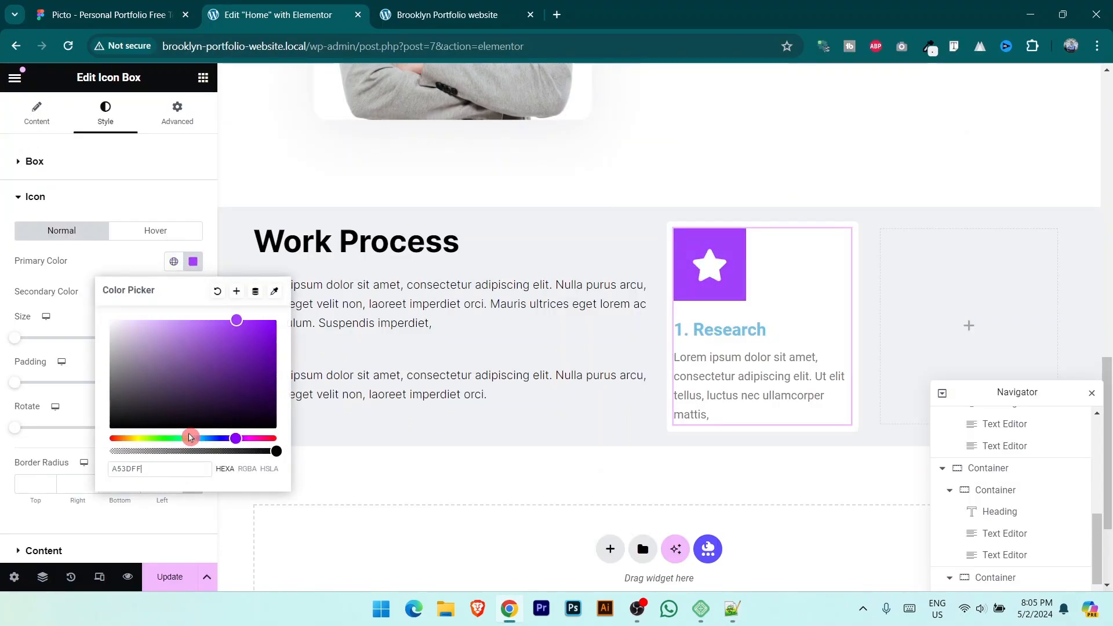
pyautogui.click(128, 534)
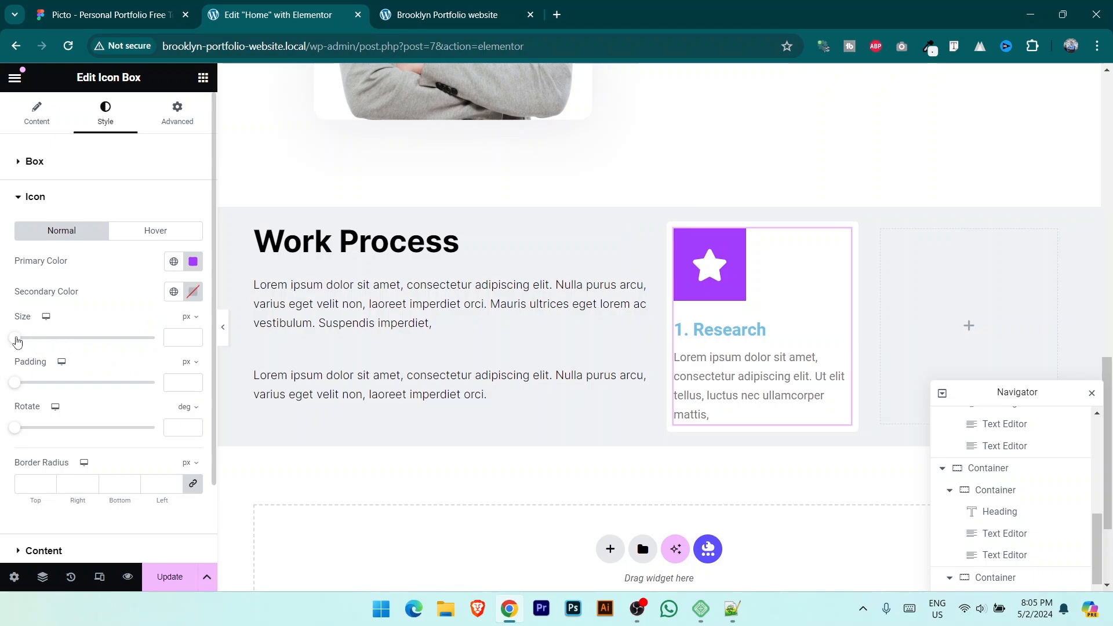
# Step: Shrink the star icon to 35 px and check it against Figma
pyautogui.moveTo(15, 341); pyautogui.dragTo(31, 342)
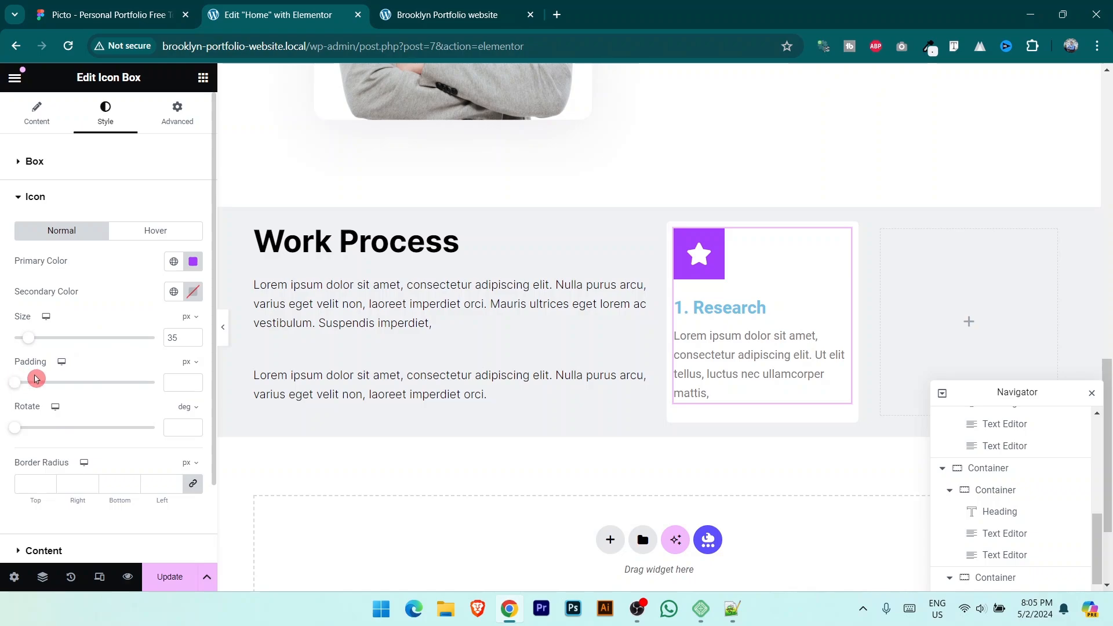
pyautogui.scroll(-1, 152, 387)
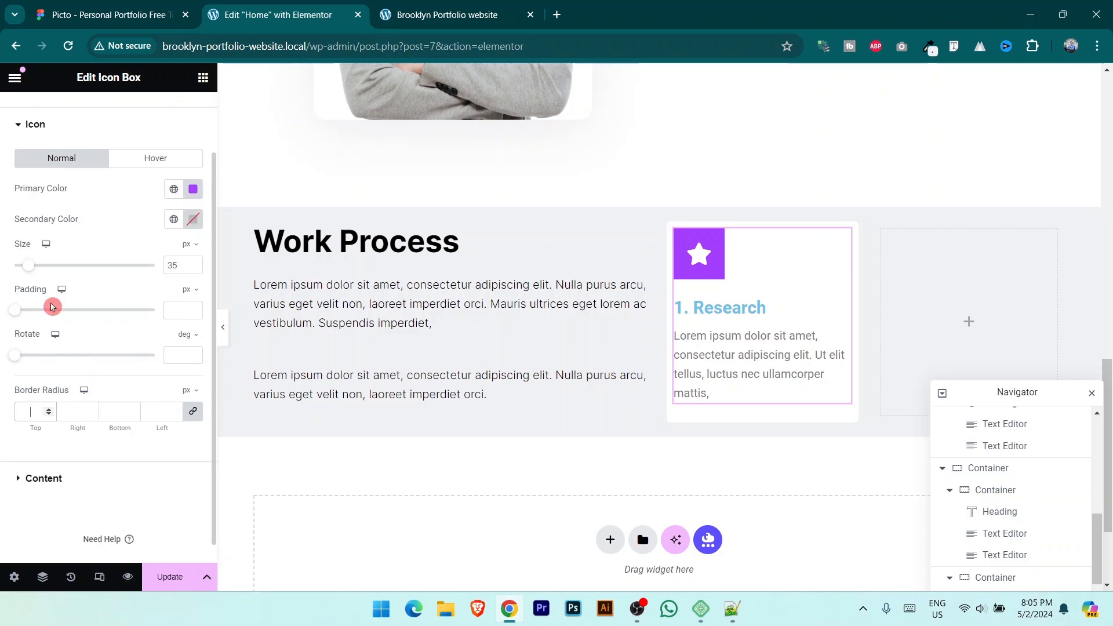
pyautogui.click(112, 4)
pyautogui.click(358, 4)
# Step: Style the Research title black (#000000) in bold Inter
pyautogui.click(43, 478)
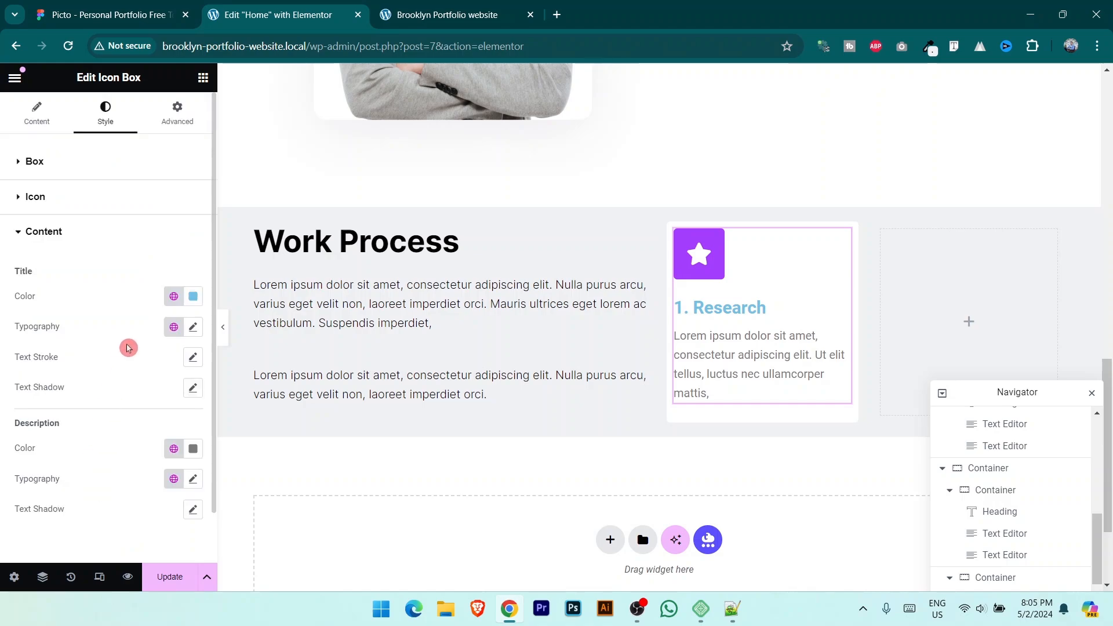
pyautogui.click(193, 296)
pyautogui.write('#000000')
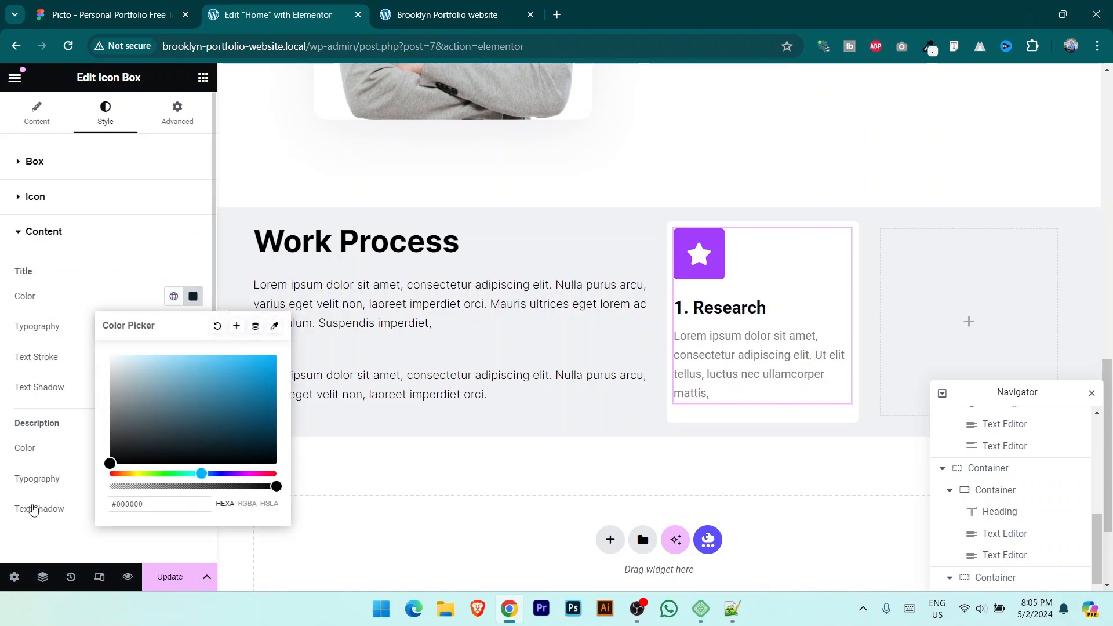
pyautogui.click(38, 328)
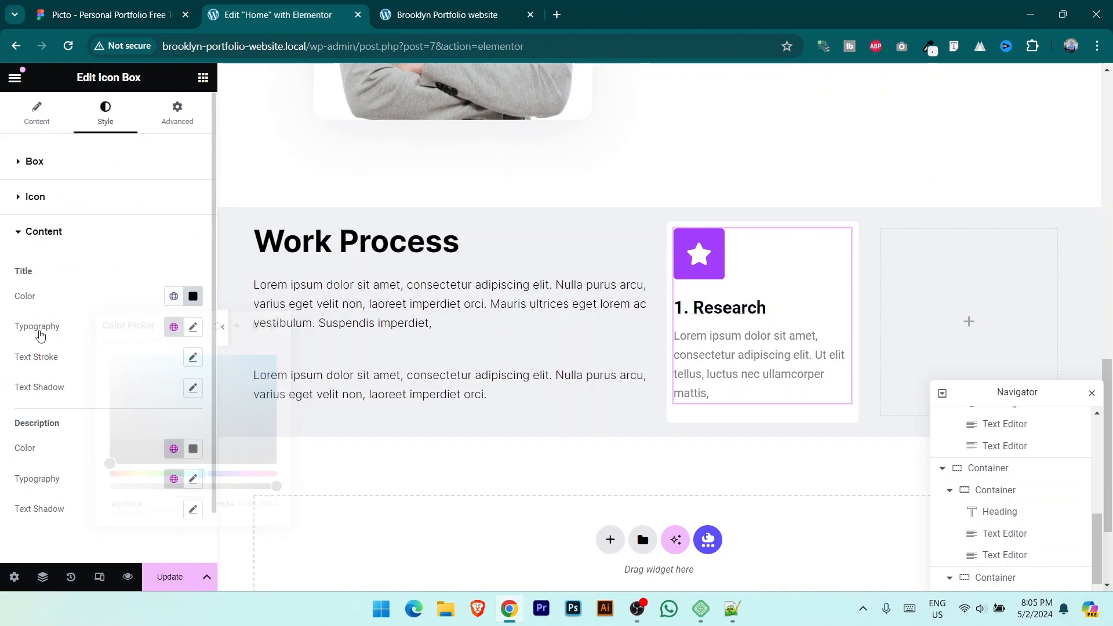
pyautogui.click(193, 327)
pyautogui.click(145, 395)
pyautogui.write('inter')
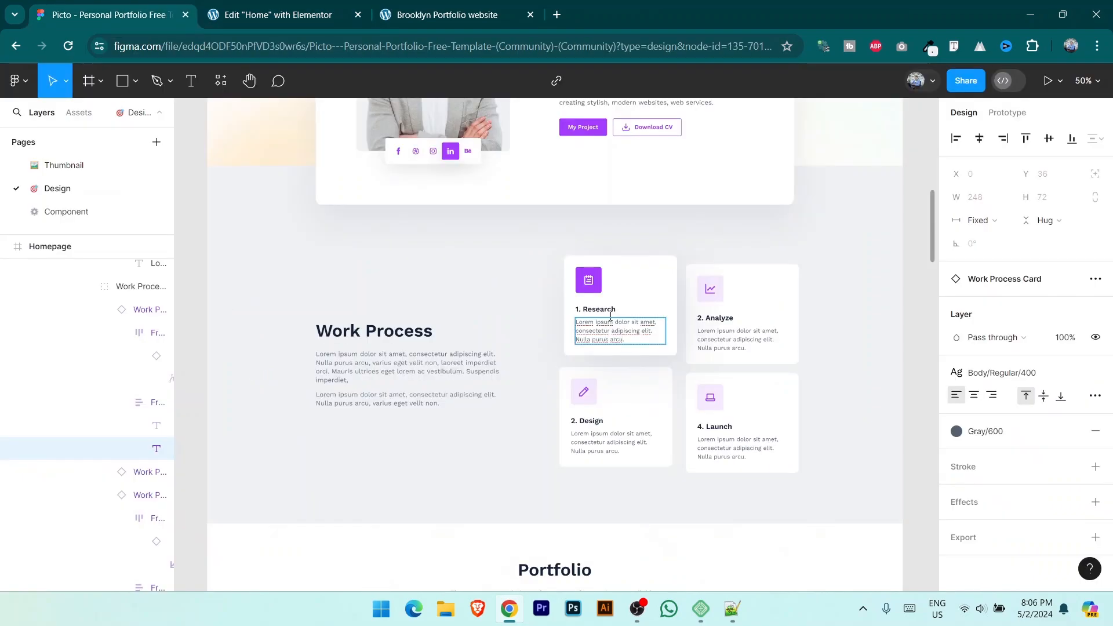
pyautogui.click(350, 5)
pyautogui.click(147, 470)
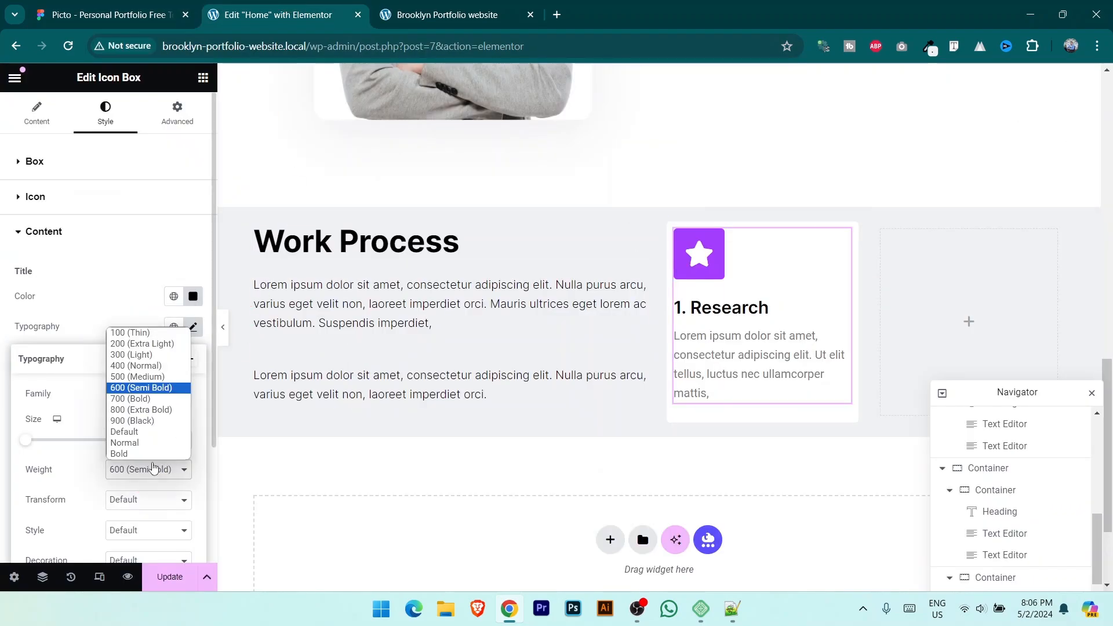
pyautogui.click(158, 399)
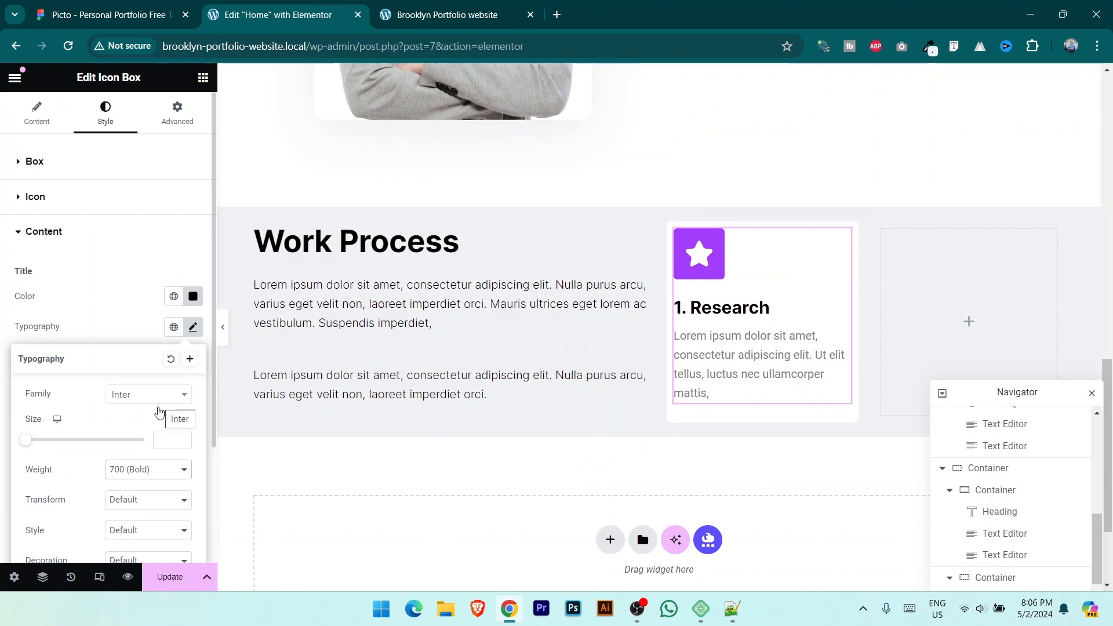
pyautogui.scroll(-3, 159, 411)
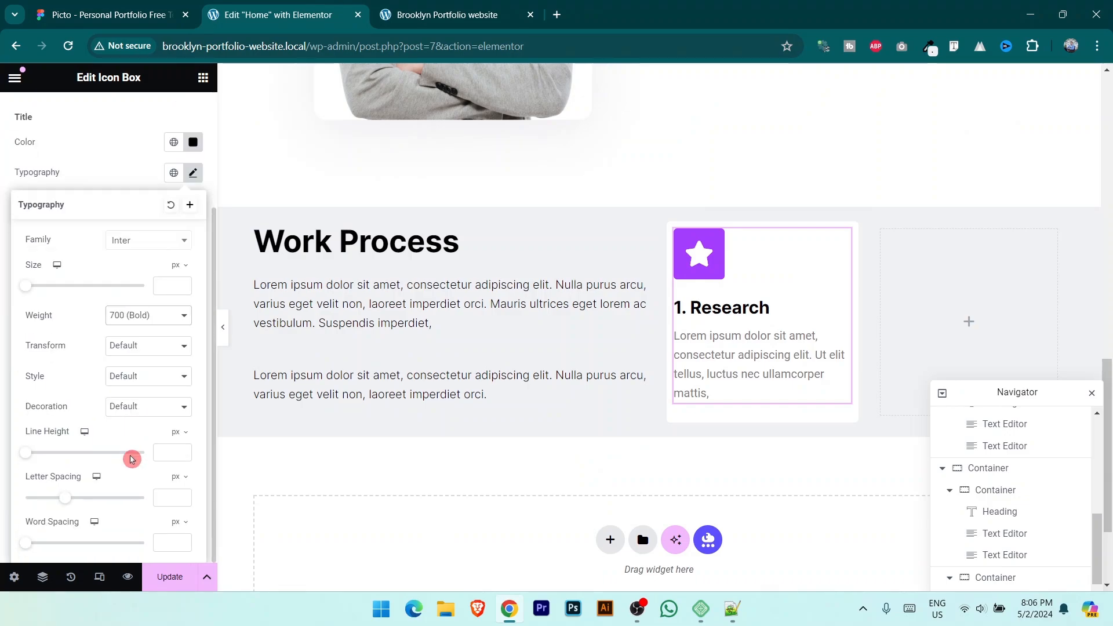
pyautogui.click(112, 155)
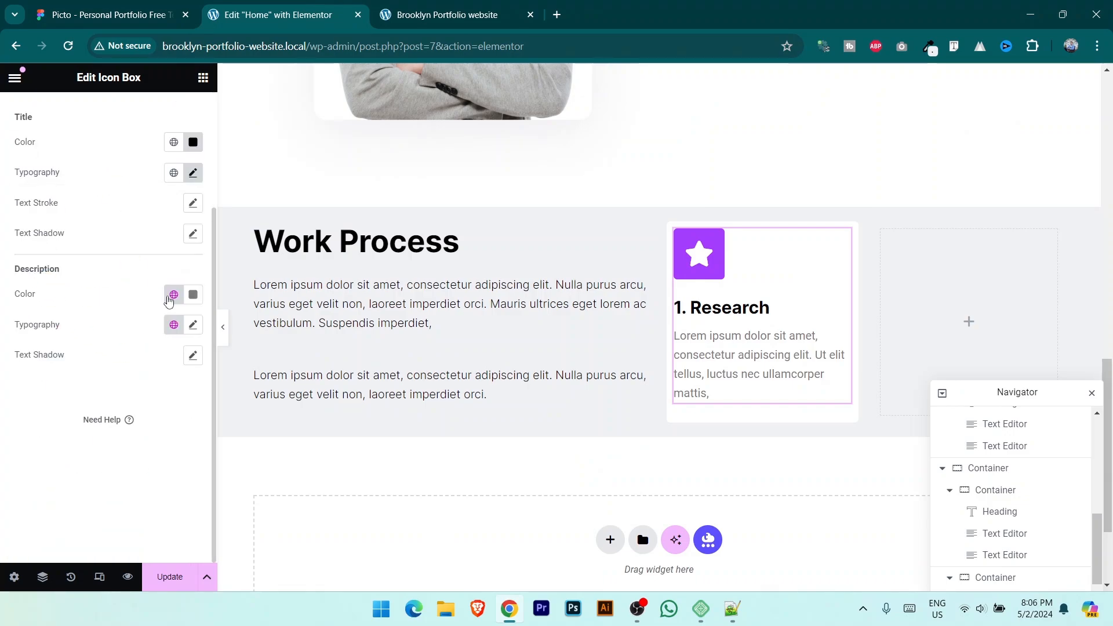
# Step: Make the description black Inter at 15 px, Light weight, and save the page
pyautogui.click(195, 296)
pyautogui.moveTo(150, 280)
pyautogui.mouseDown()
pyautogui.moveTo(61, 358)
pyautogui.moveTo(43, 437)
pyautogui.mouseUp()
pyautogui.click(193, 423)
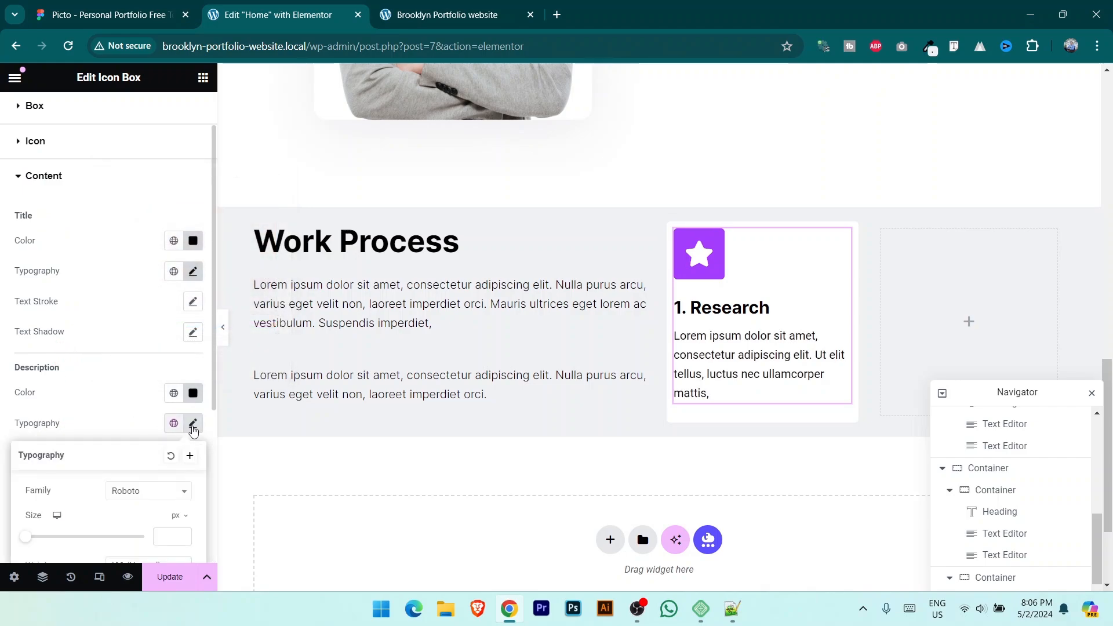
pyautogui.click(156, 492)
pyautogui.write('inter')
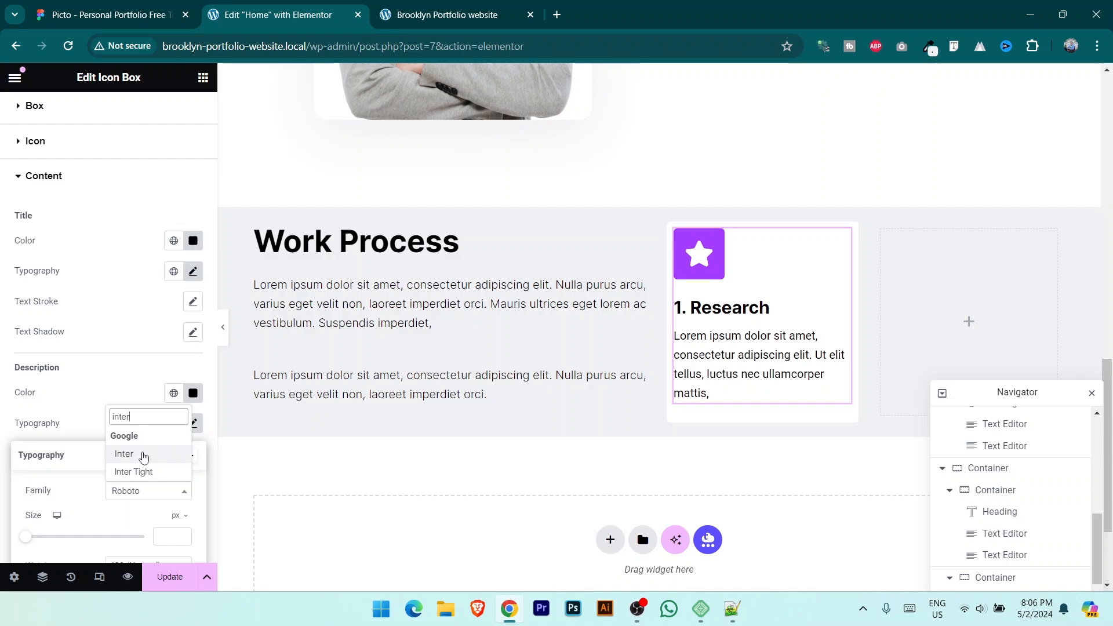
pyautogui.click(142, 454)
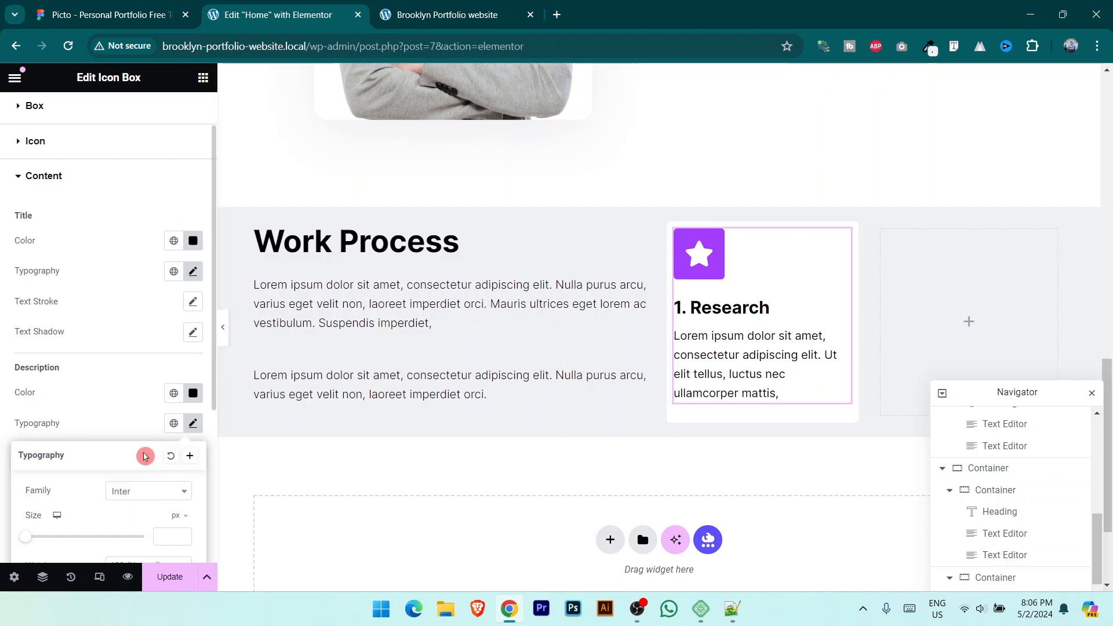
pyautogui.write('18')
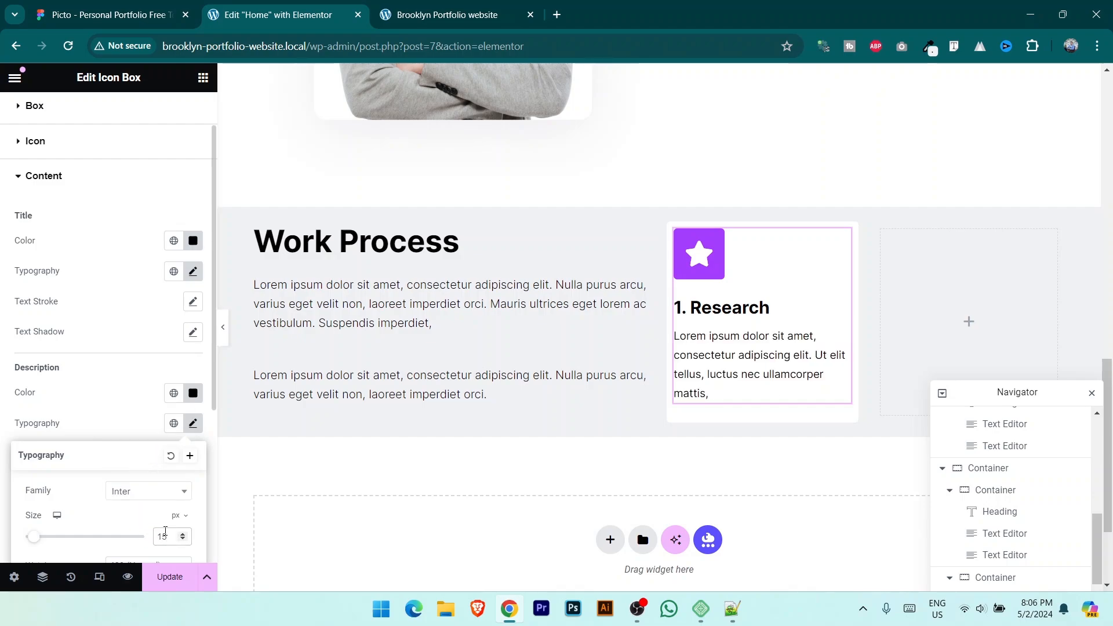
pyautogui.scroll(-3, 102, 374)
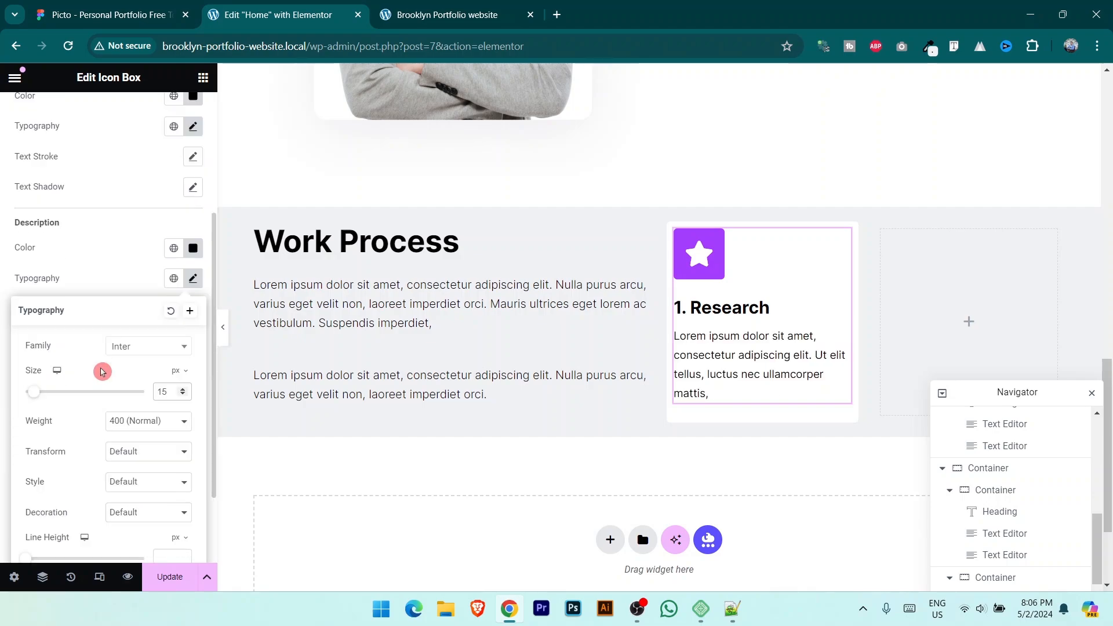
pyautogui.click(111, 14)
pyautogui.click(269, 14)
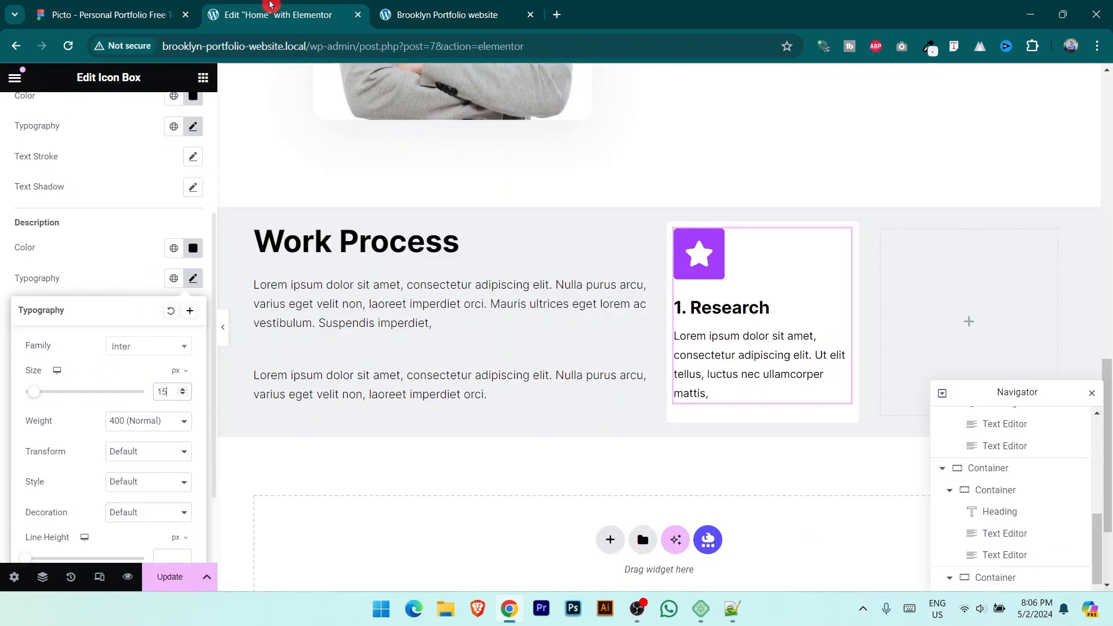
pyautogui.click(148, 421)
pyautogui.click(131, 459)
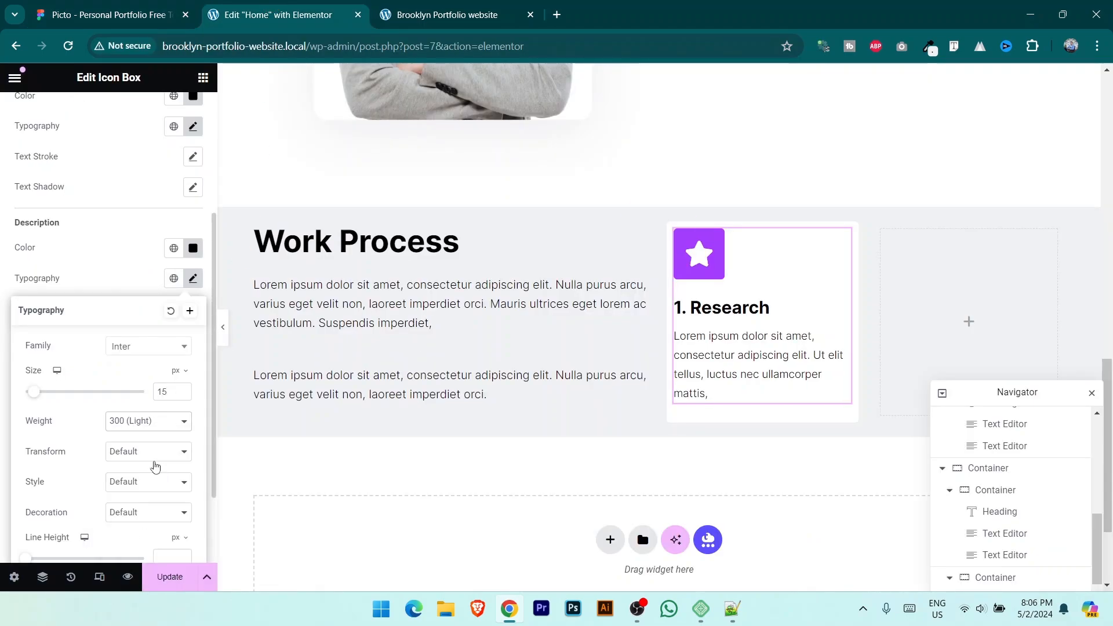
pyautogui.click(176, 584)
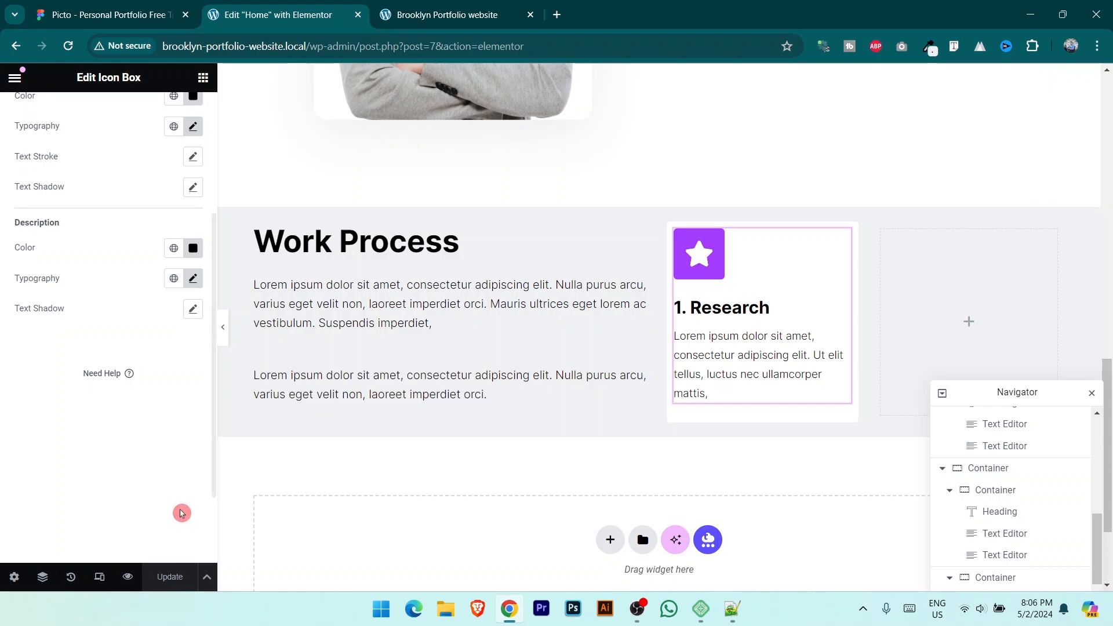
pyautogui.scroll(4, 149, 453)
# Step: Unlink the icon box padding, set it to 20, 10, 10, 20 px, and save
pyautogui.click(181, 124)
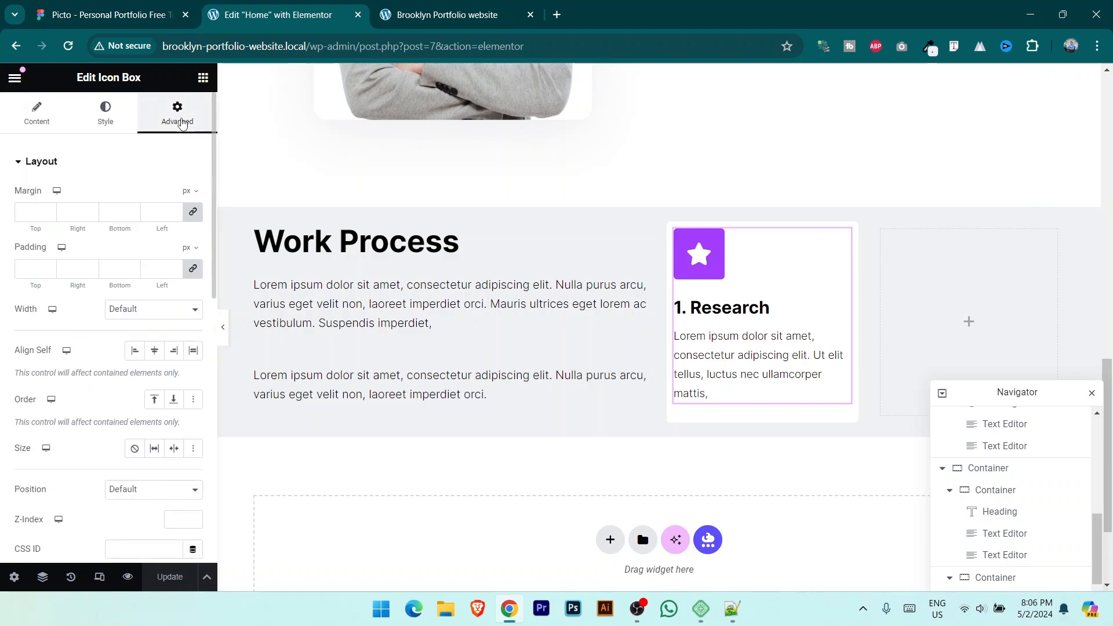
pyautogui.click(193, 270)
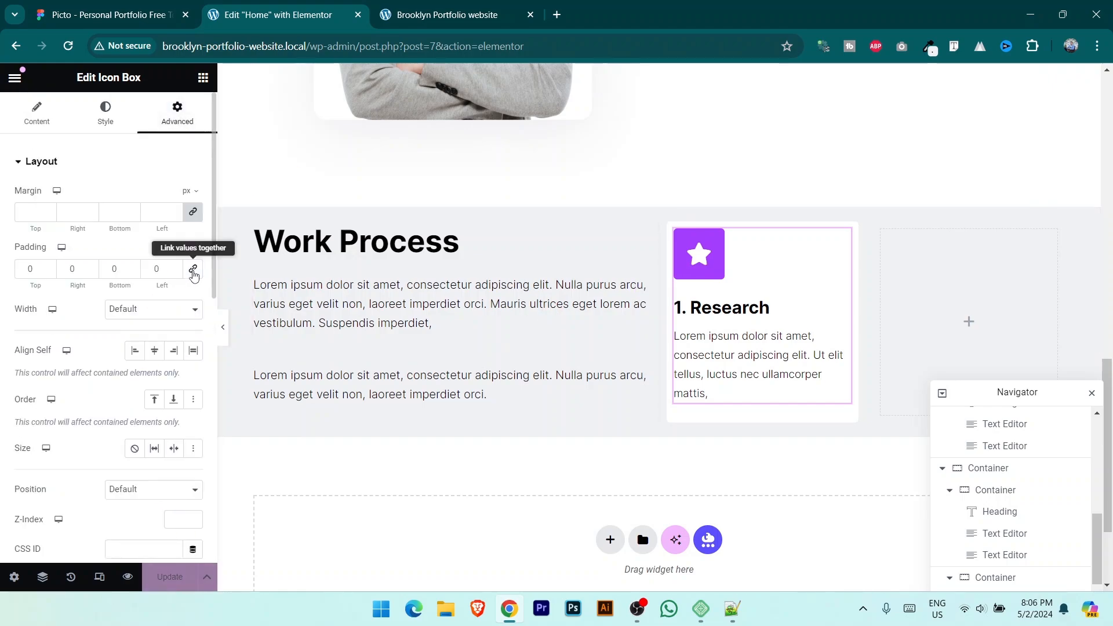
pyautogui.click(45, 267)
pyautogui.write('20')
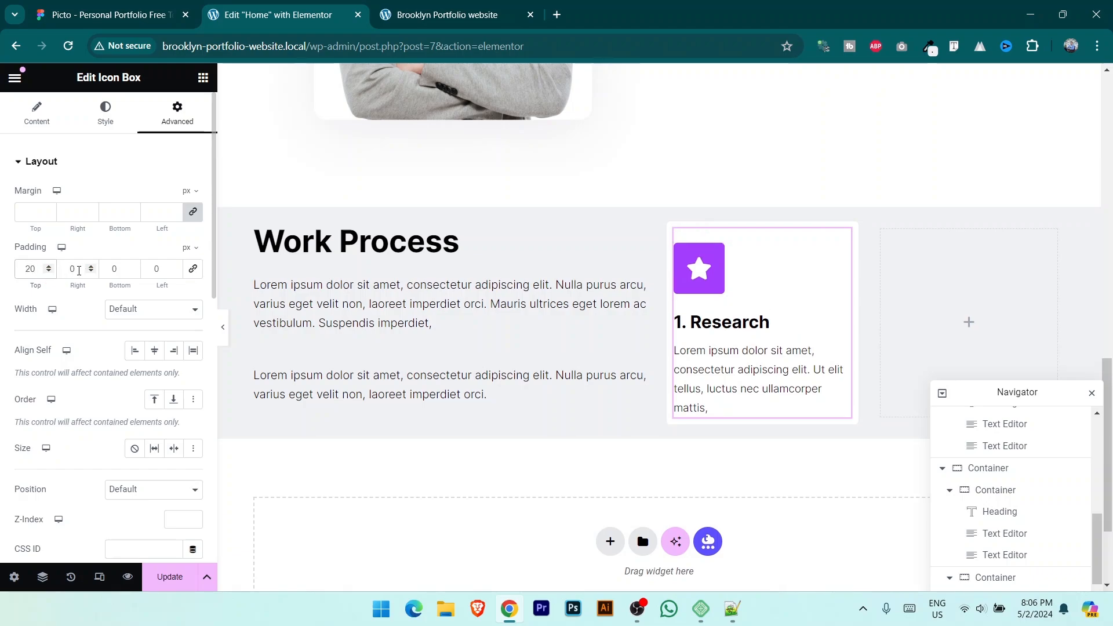
pyautogui.write('20')
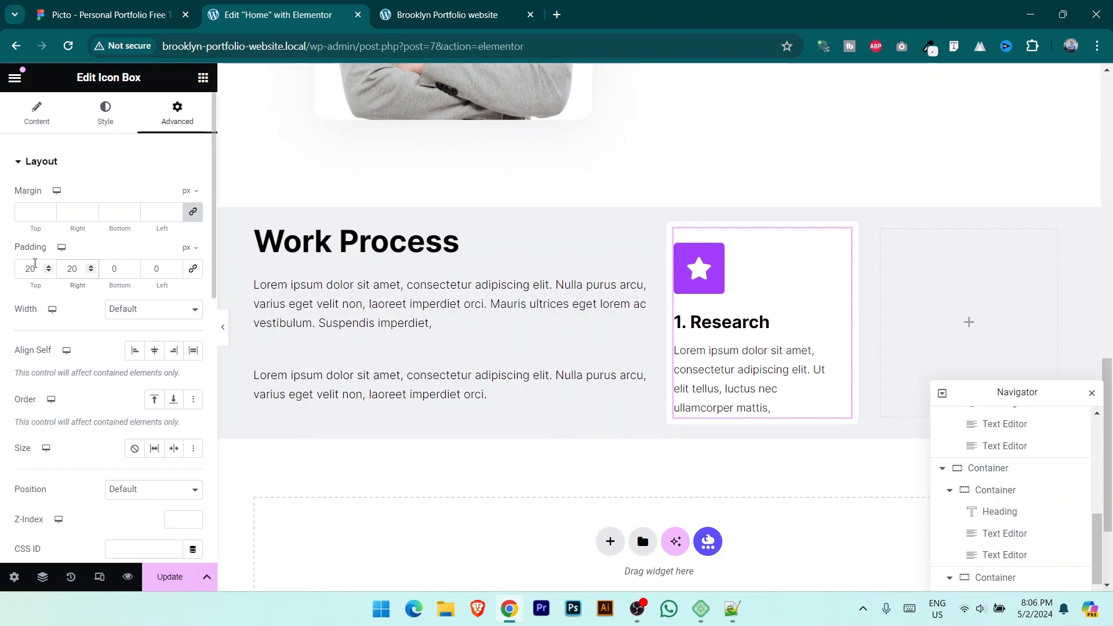
pyautogui.press('BackSpace')
pyautogui.press('BackSpace')
pyautogui.write('10')
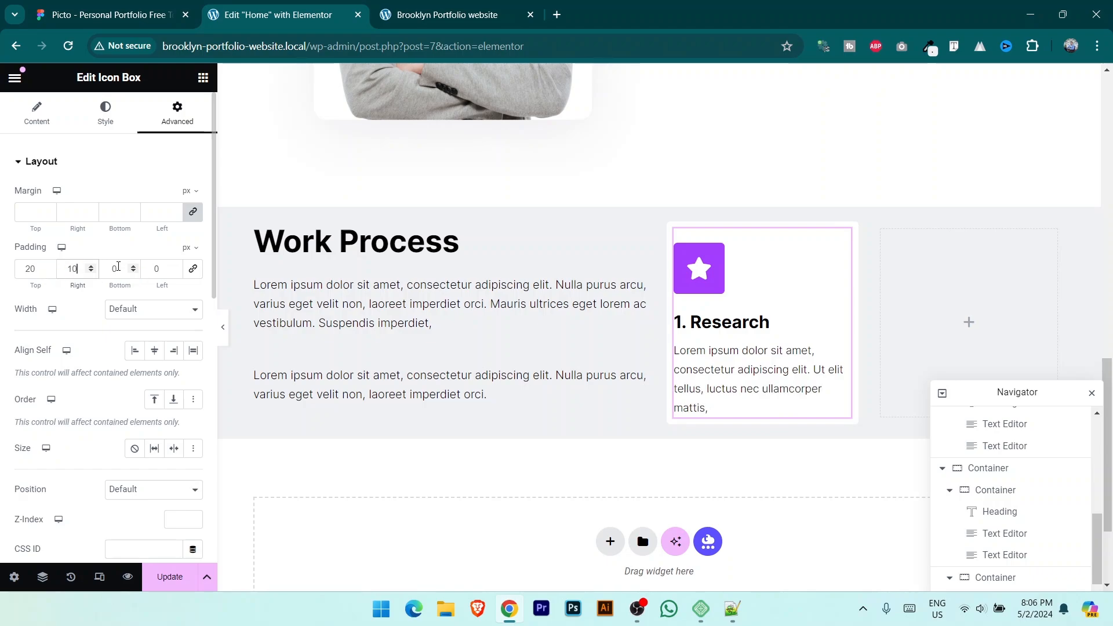
pyautogui.write('10')
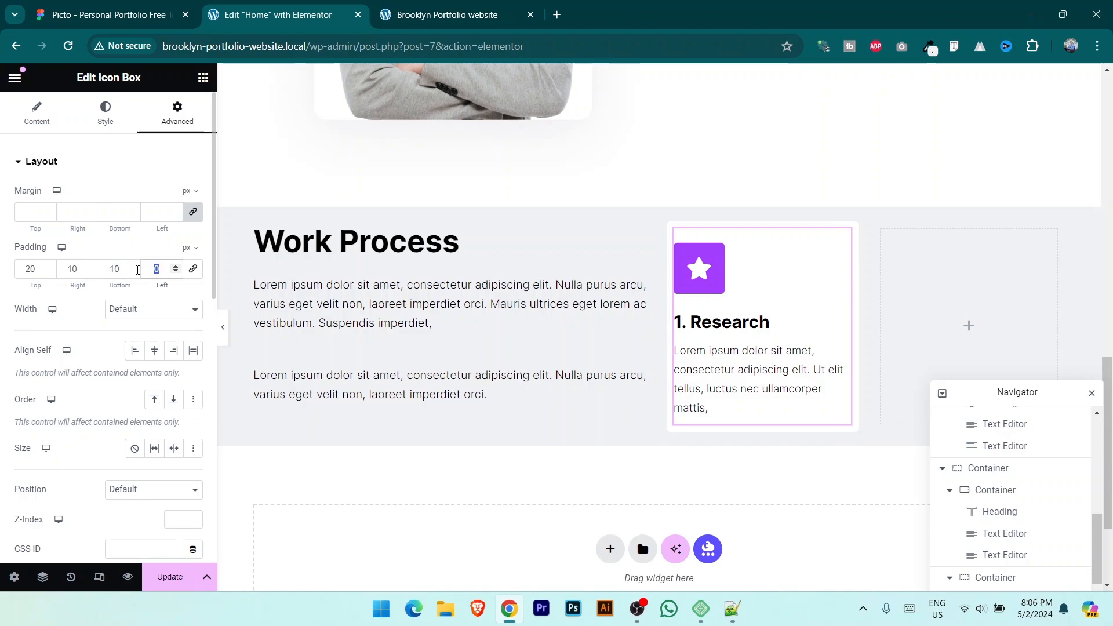
pyautogui.write('20')
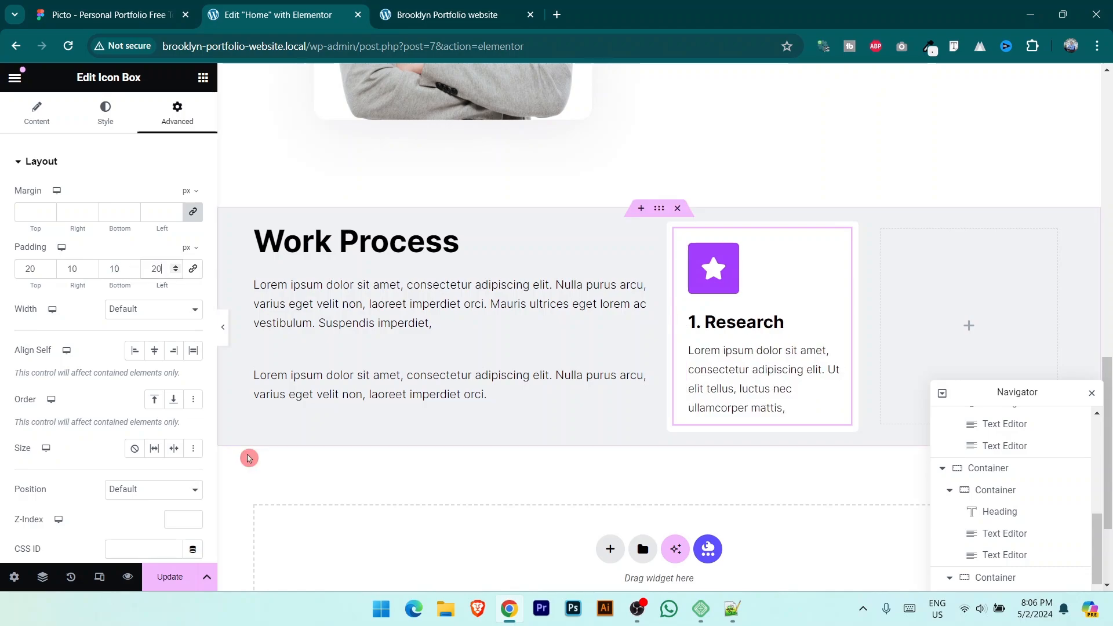
pyautogui.click(169, 577)
# Step: Compare the Research card on the live site and zoomed in Figma, then return to Elementor
pyautogui.click(81, 14)
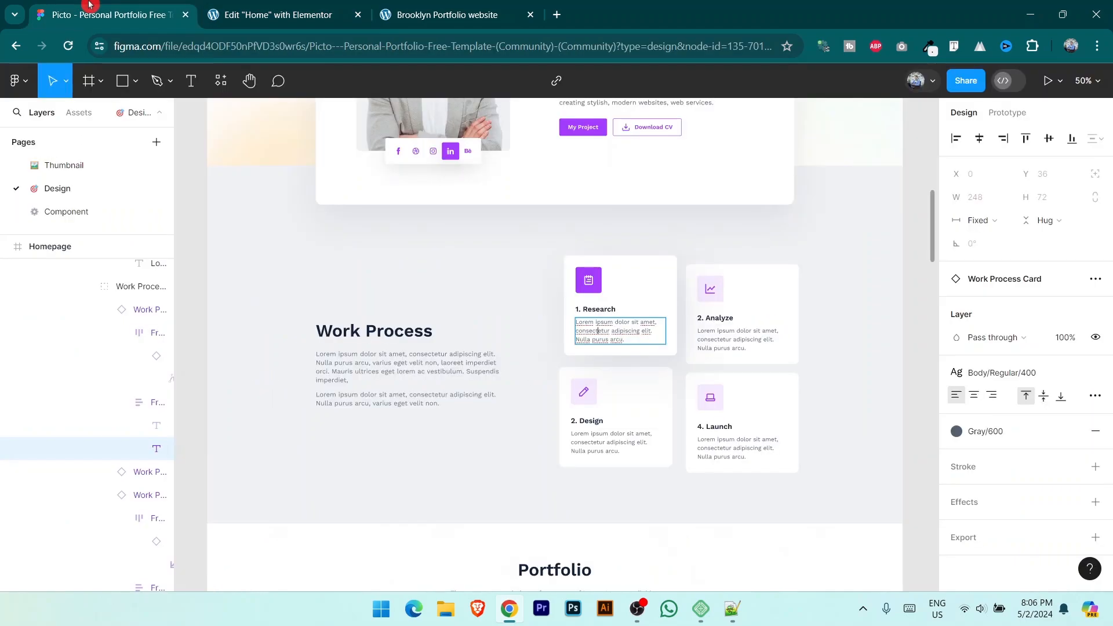
pyautogui.click(492, 12)
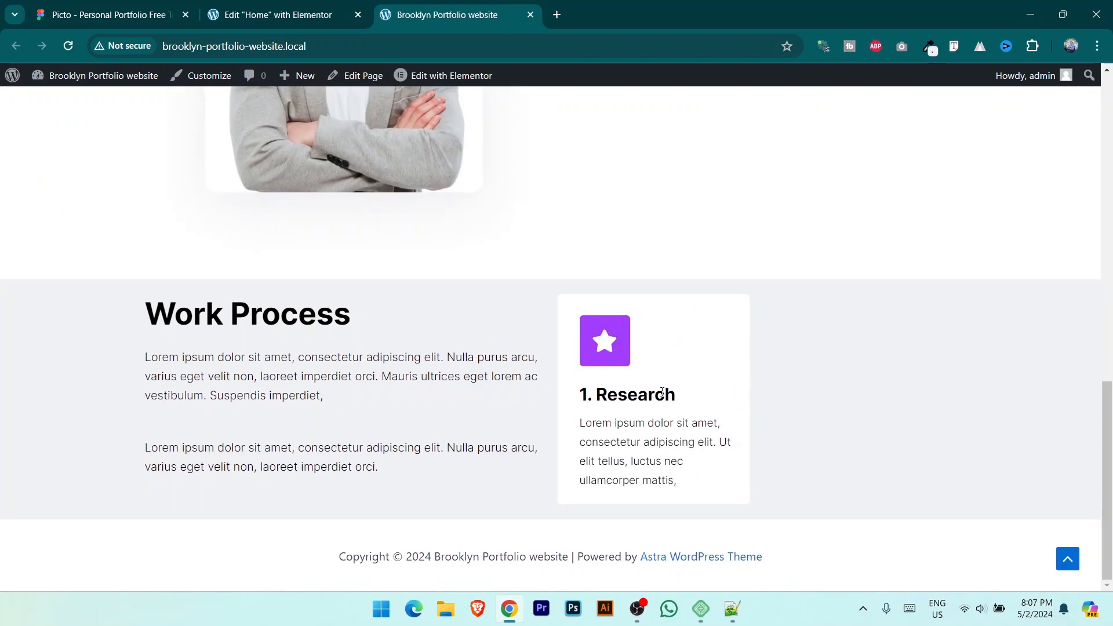
pyautogui.click(103, 7)
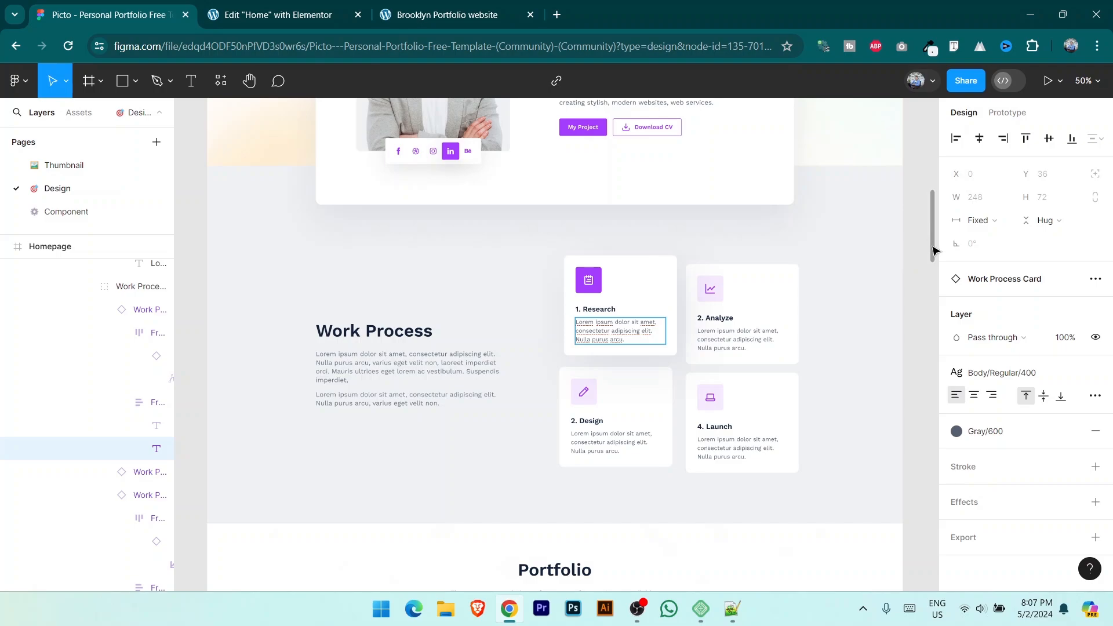
pyautogui.moveTo(932, 251)
pyautogui.mouseDown()
pyautogui.moveTo(933, 238)
pyautogui.moveTo(940, 249)
pyautogui.mouseUp()
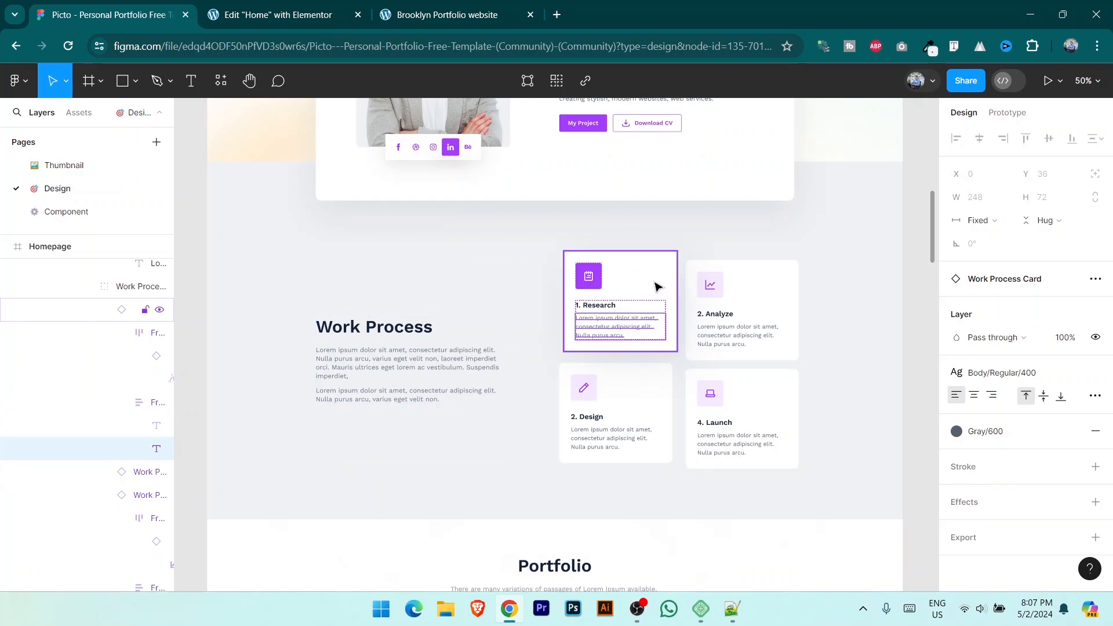
pyautogui.hotkey('shift', '0')
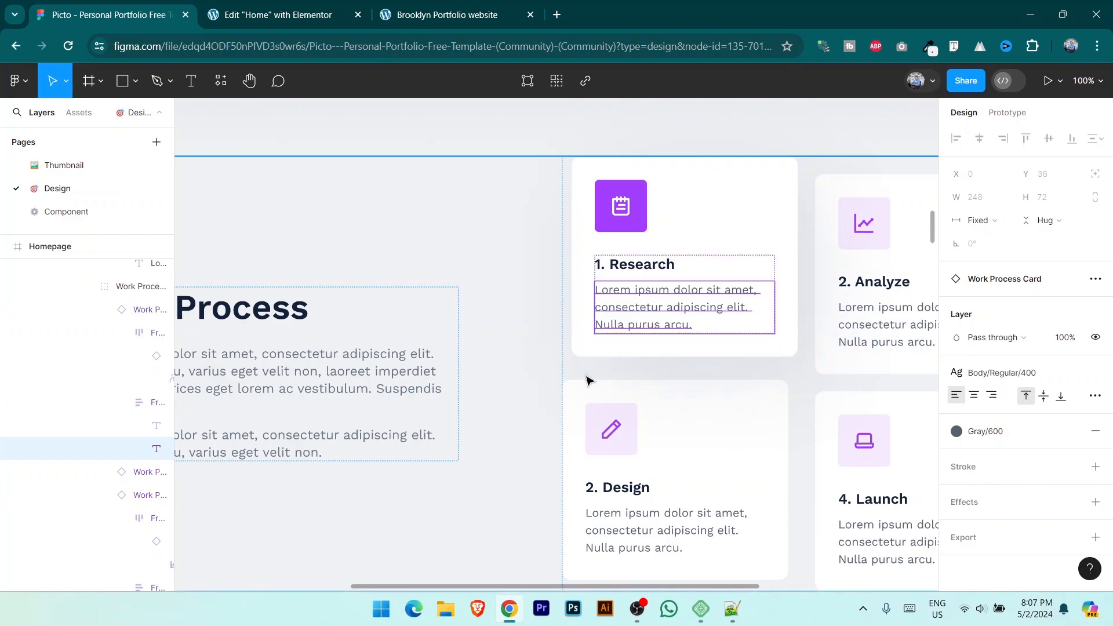
pyautogui.press('-')
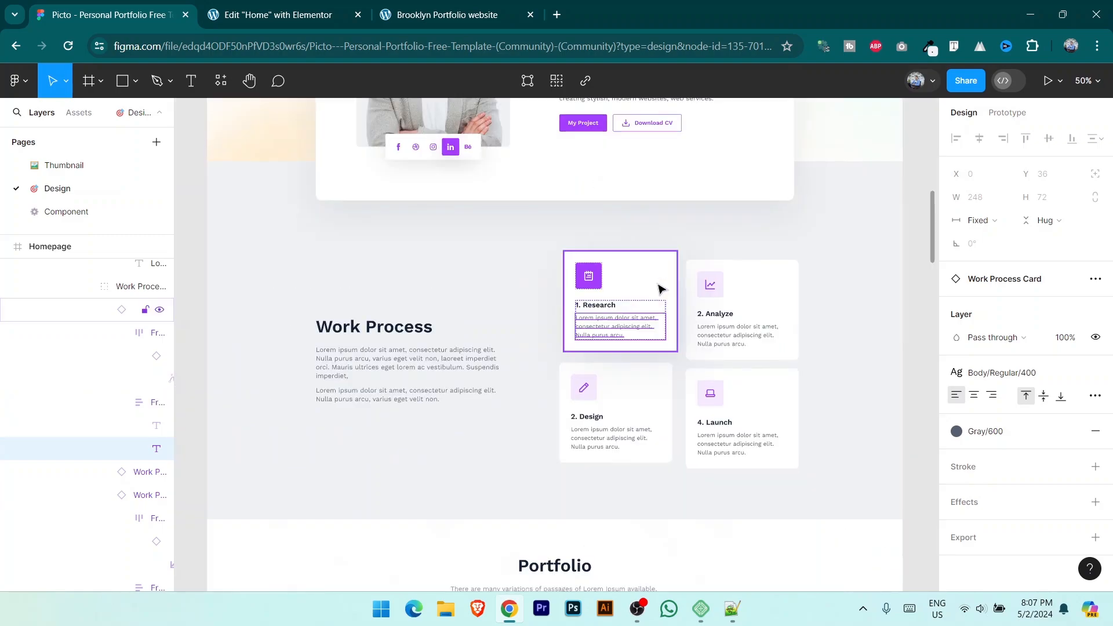
pyautogui.hotkey('ctrl', 'Tab')
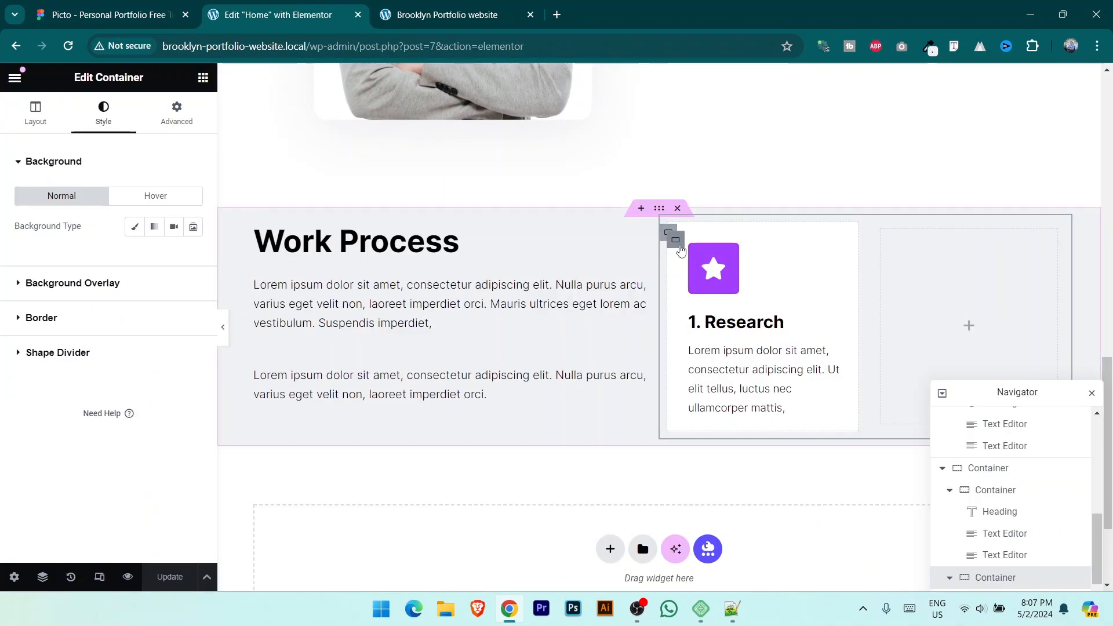
# Step: Add a faint hover box shadow (5 px right, 5 px down, 10 px blur) to the card and save
pyautogui.click(676, 242)
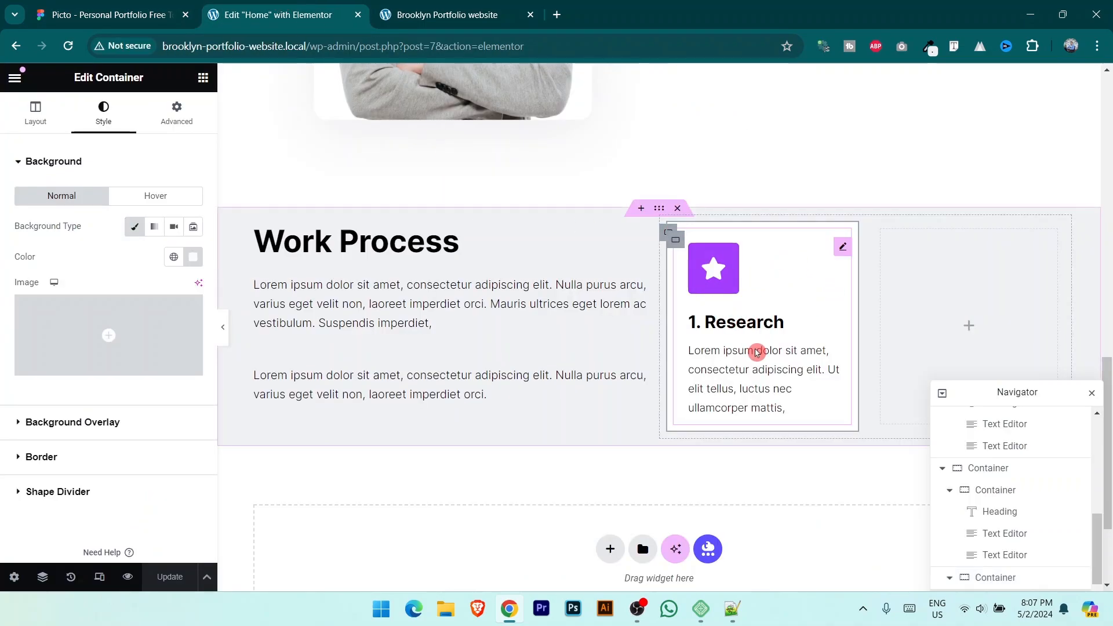
pyautogui.click(50, 462)
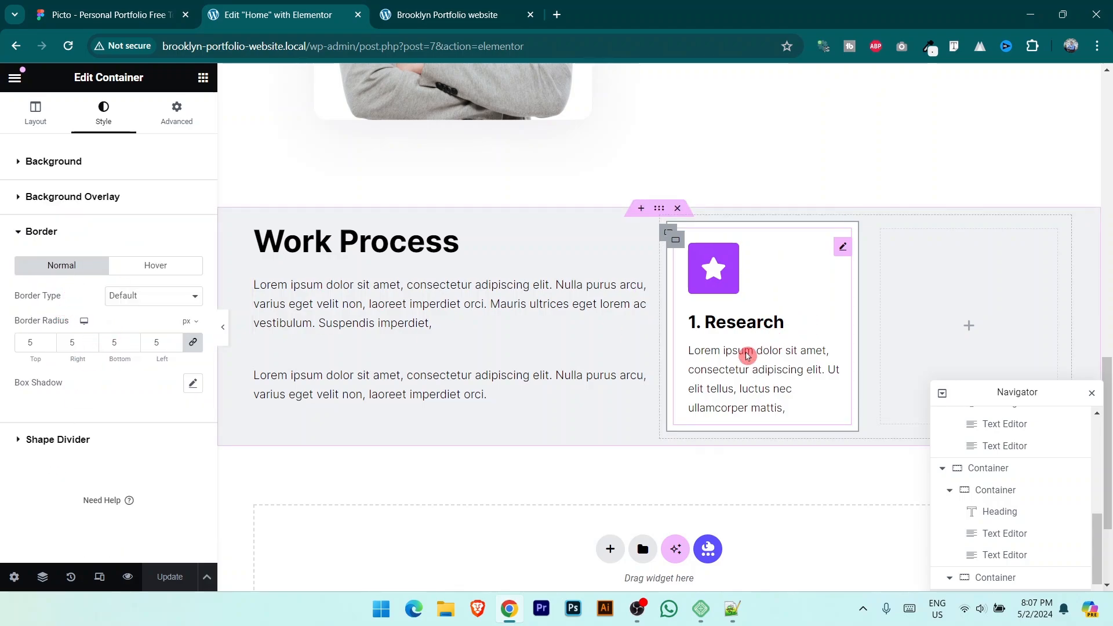
pyautogui.click(163, 267)
pyautogui.click(130, 281)
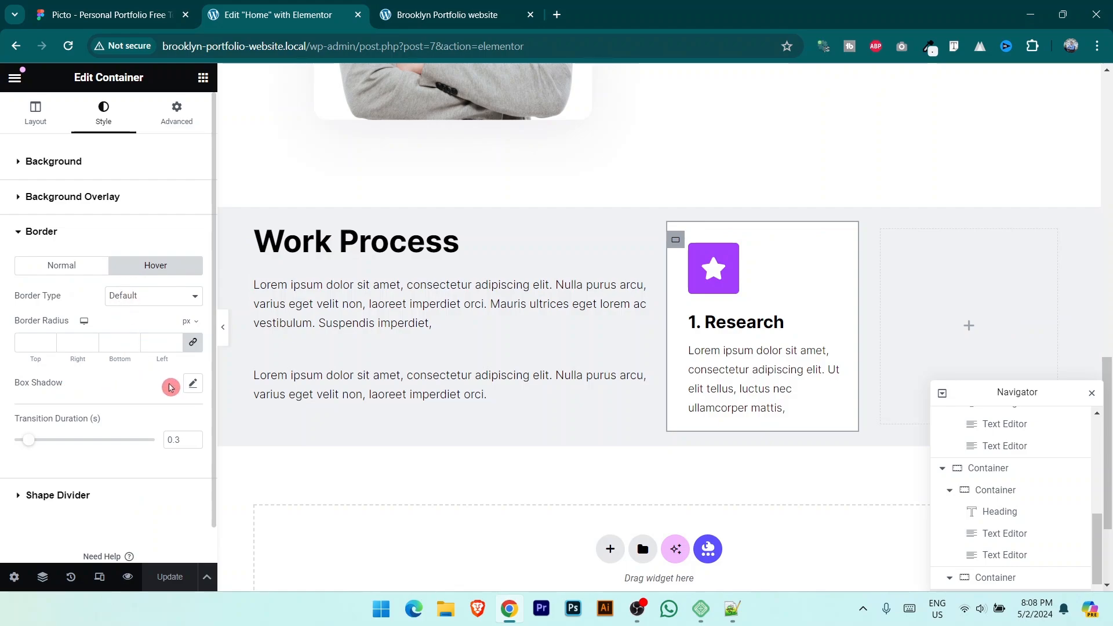
pyautogui.click(193, 384)
pyautogui.scroll(-1, 82, 392)
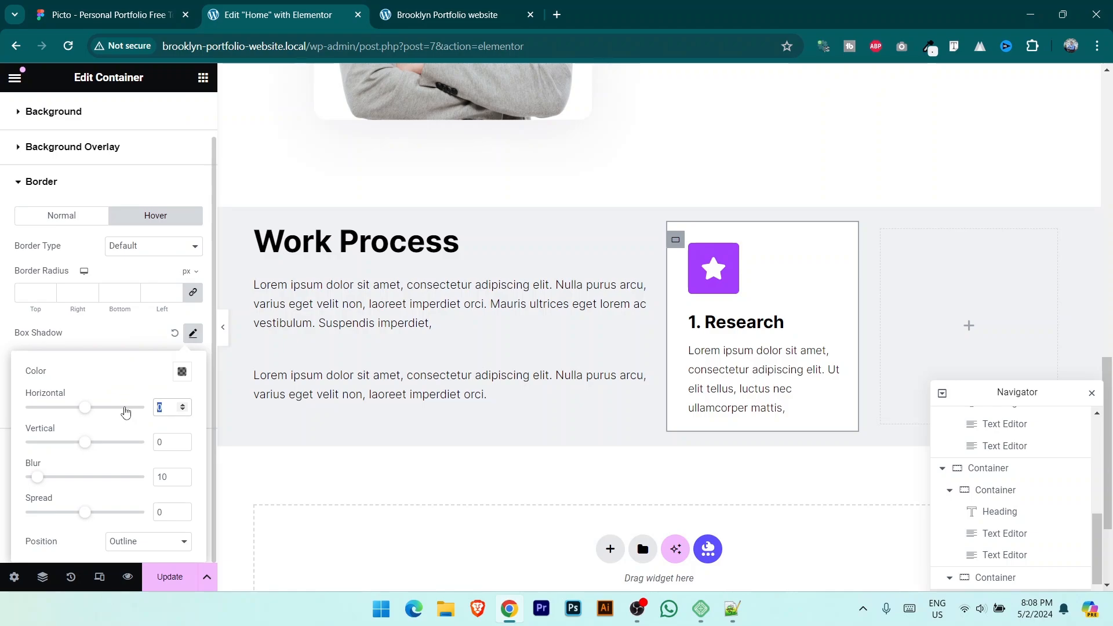
pyautogui.write('5')
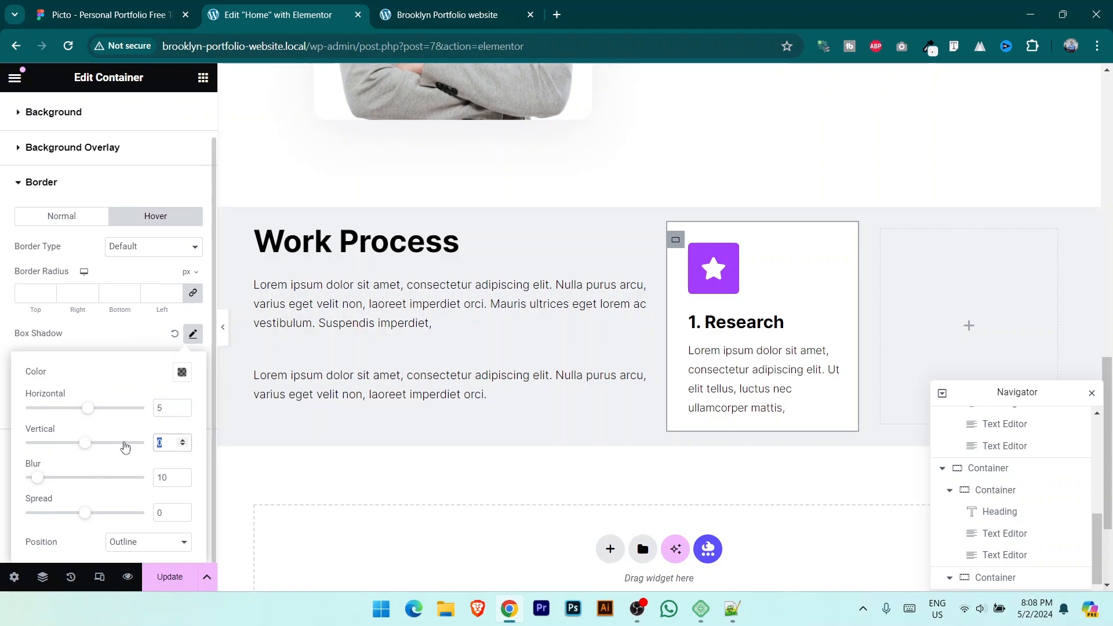
pyautogui.write('5')
pyautogui.moveTo(177, 478); pyautogui.dragTo(176, 389)
pyautogui.click(182, 372)
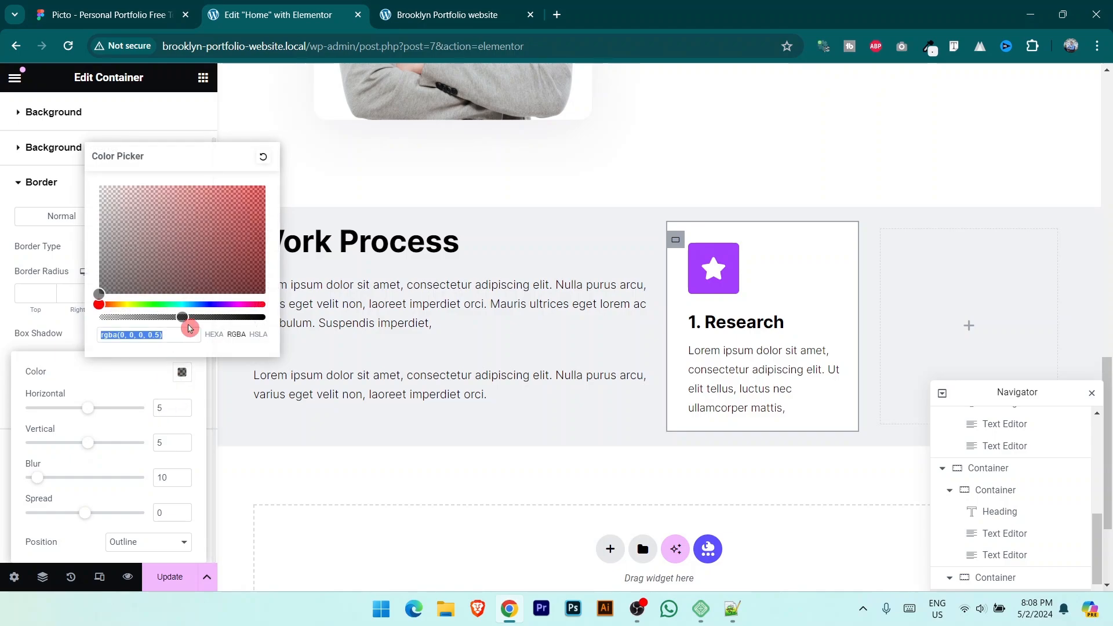
pyautogui.moveTo(180, 319); pyautogui.dragTo(119, 320)
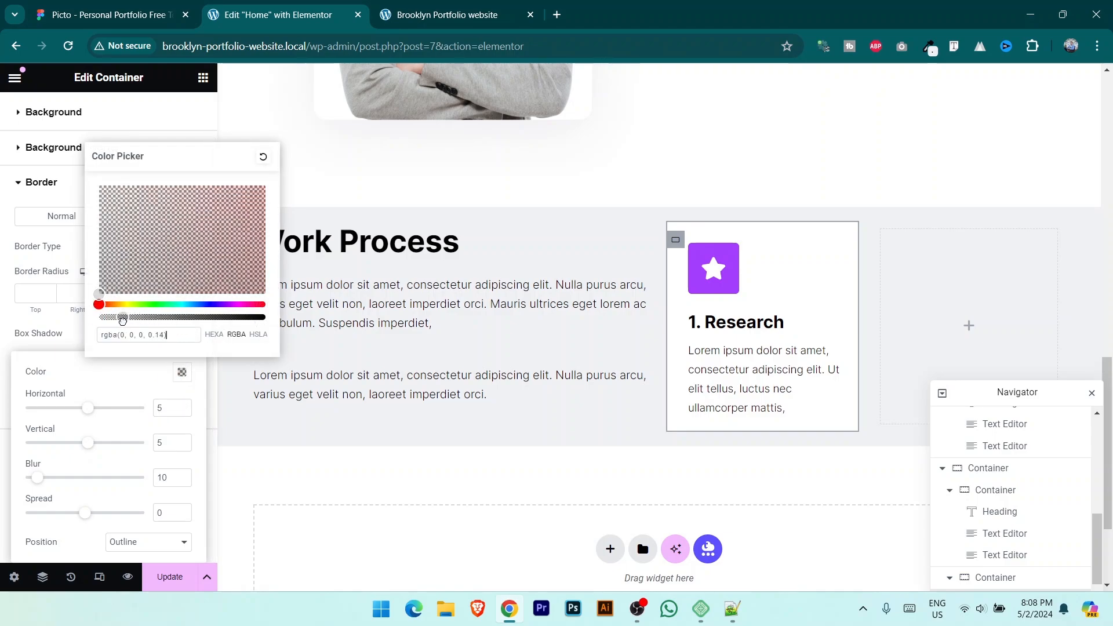
pyautogui.click(165, 576)
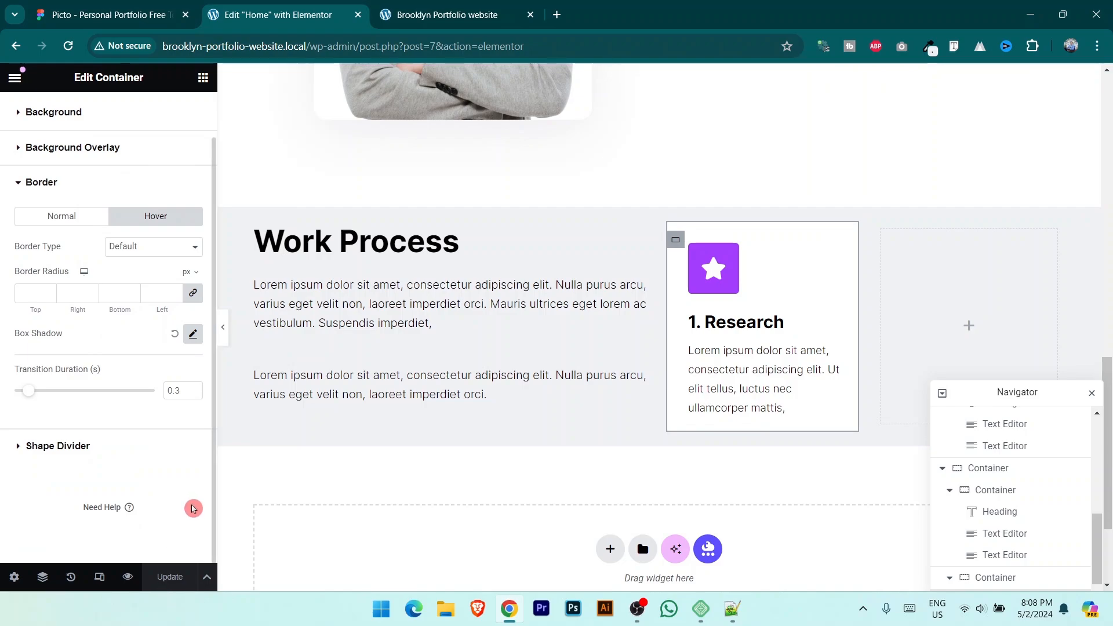
pyautogui.click(394, 5)
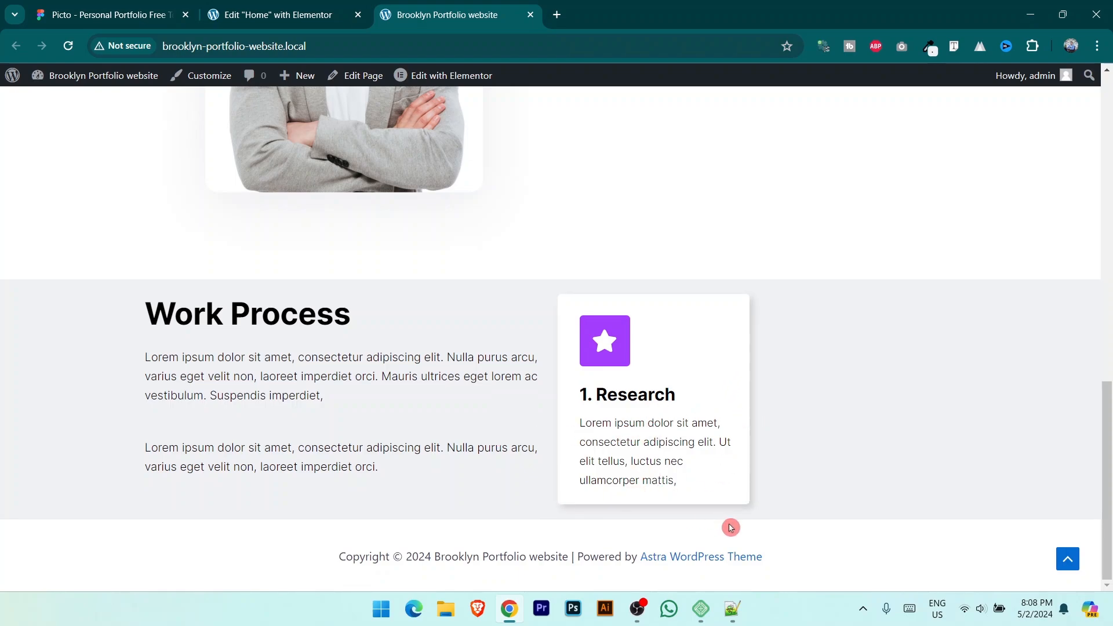
pyautogui.click(264, 6)
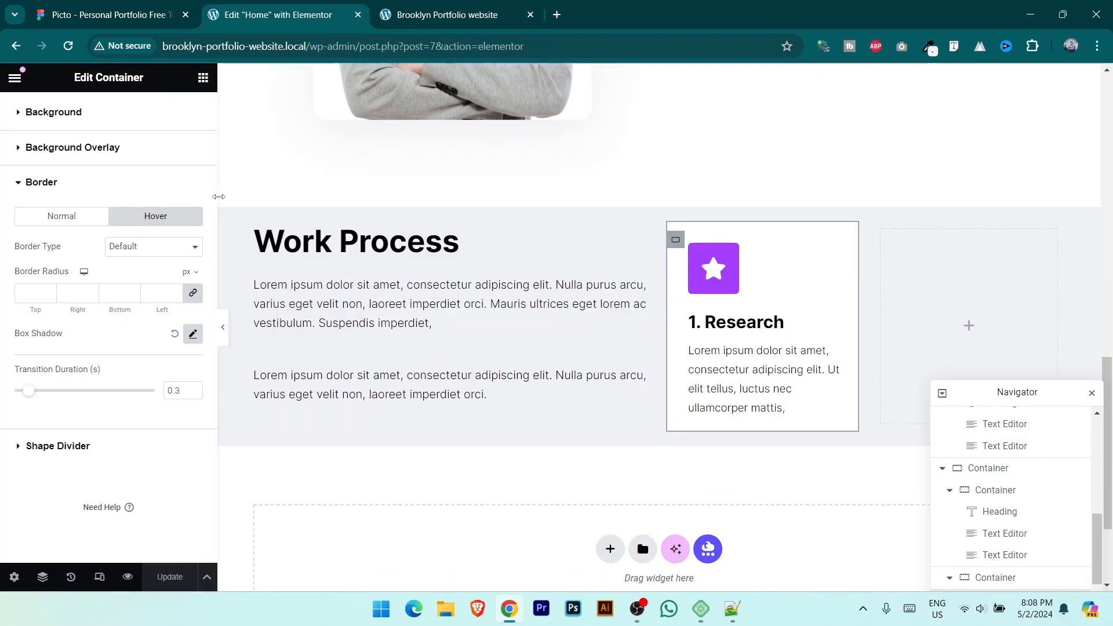
# Step: Set the card's hover transform offset to 0 px horizontal and -10 px vertical, then save
pyautogui.scroll(2, 118, 333)
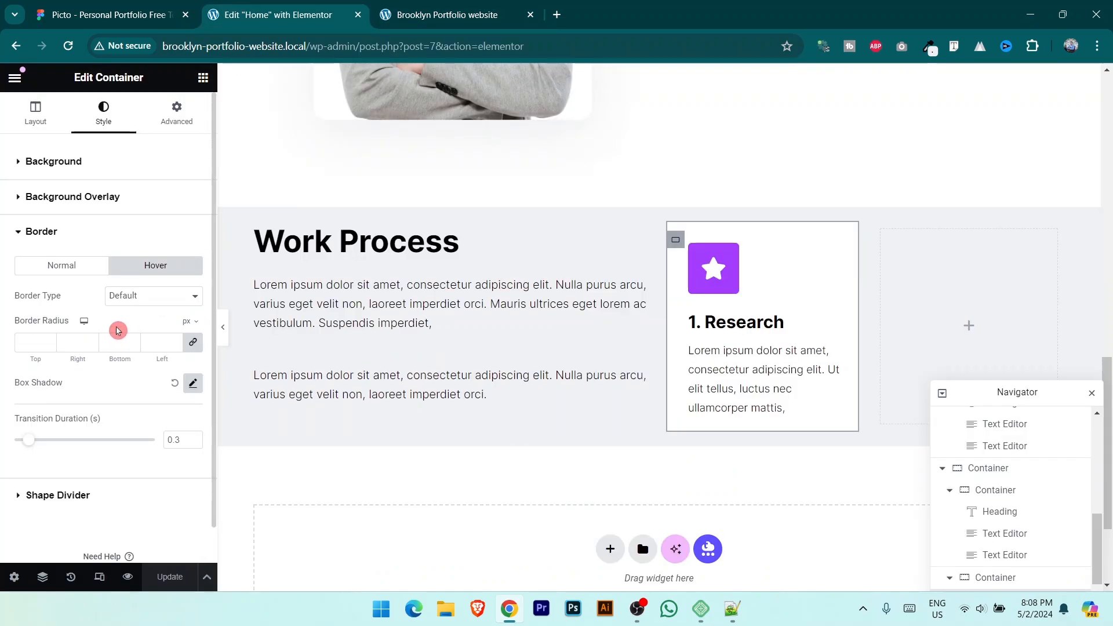
pyautogui.click(184, 109)
pyautogui.scroll(-5, 100, 375)
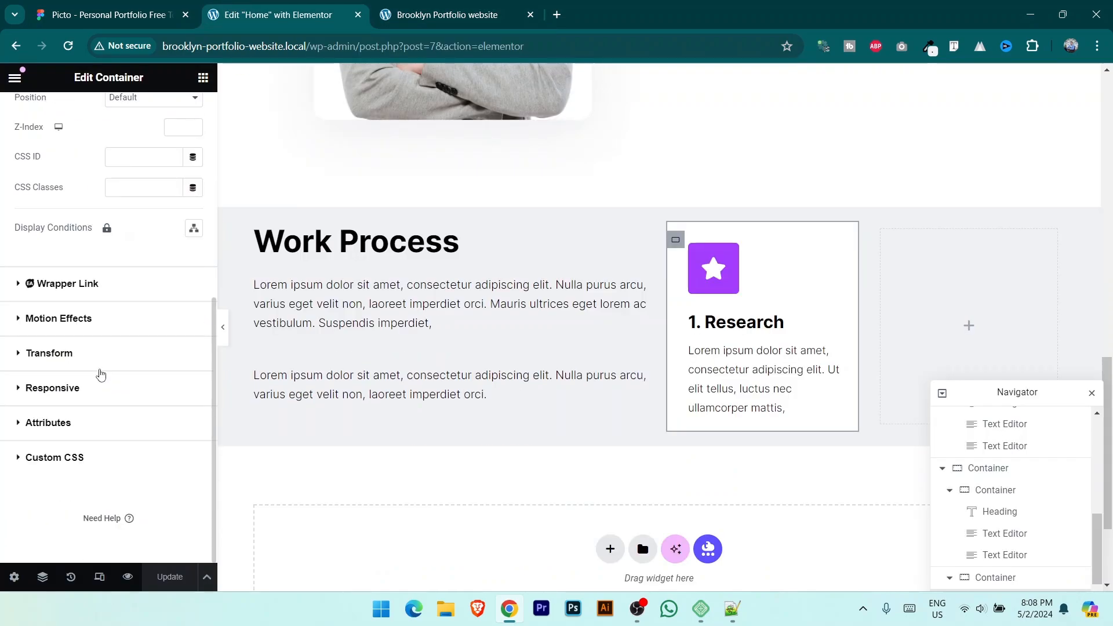
pyautogui.click(69, 357)
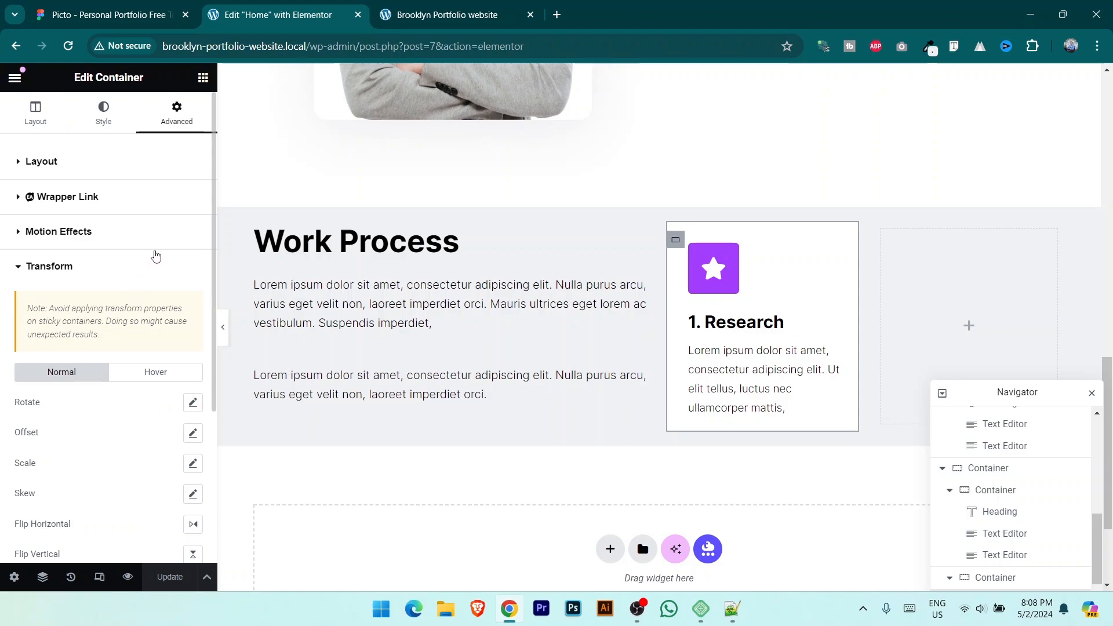
pyautogui.scroll(-3, 167, 269)
pyautogui.click(168, 230)
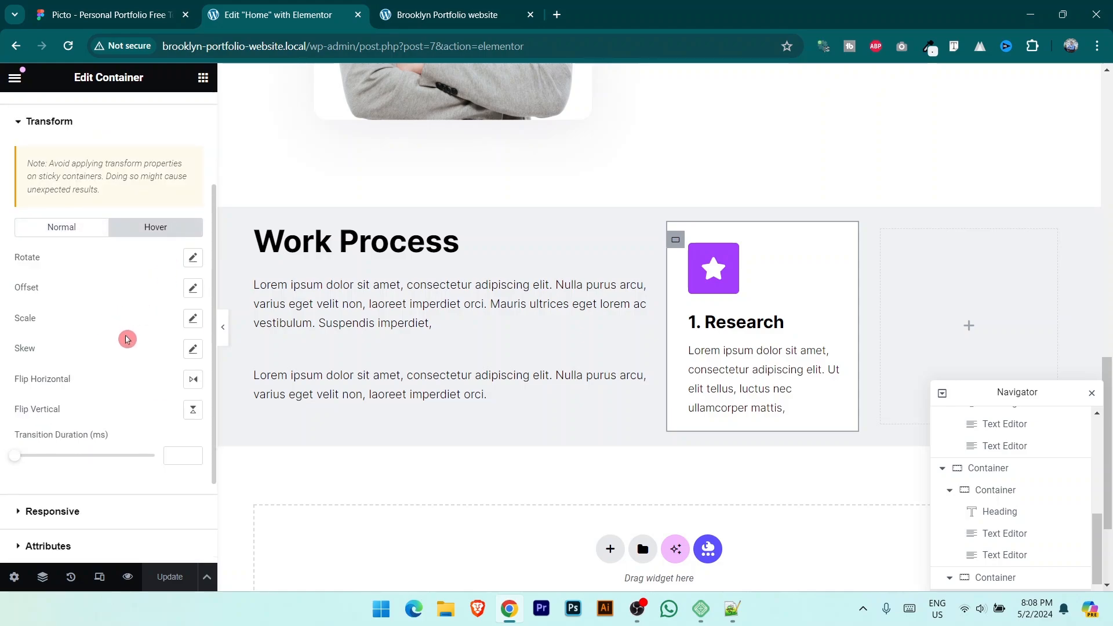
pyautogui.click(194, 290)
pyautogui.moveTo(84, 341); pyautogui.dragTo(109, 346)
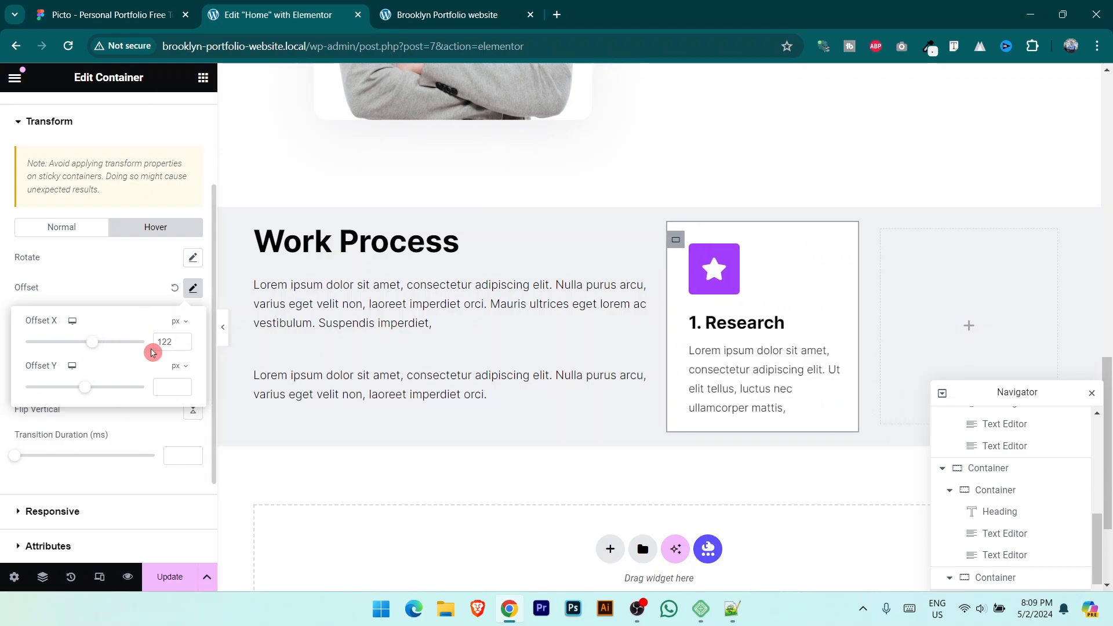
pyautogui.moveTo(175, 347); pyautogui.dragTo(152, 348)
pyautogui.write('0')
pyautogui.click(181, 387)
pyautogui.write('4')
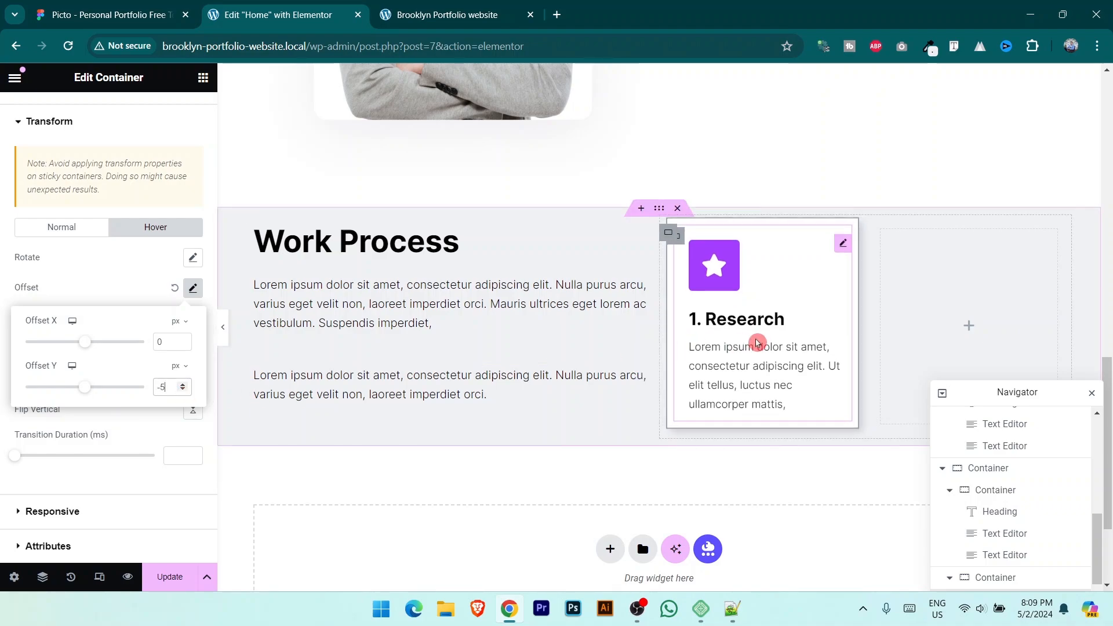
pyautogui.click(185, 392)
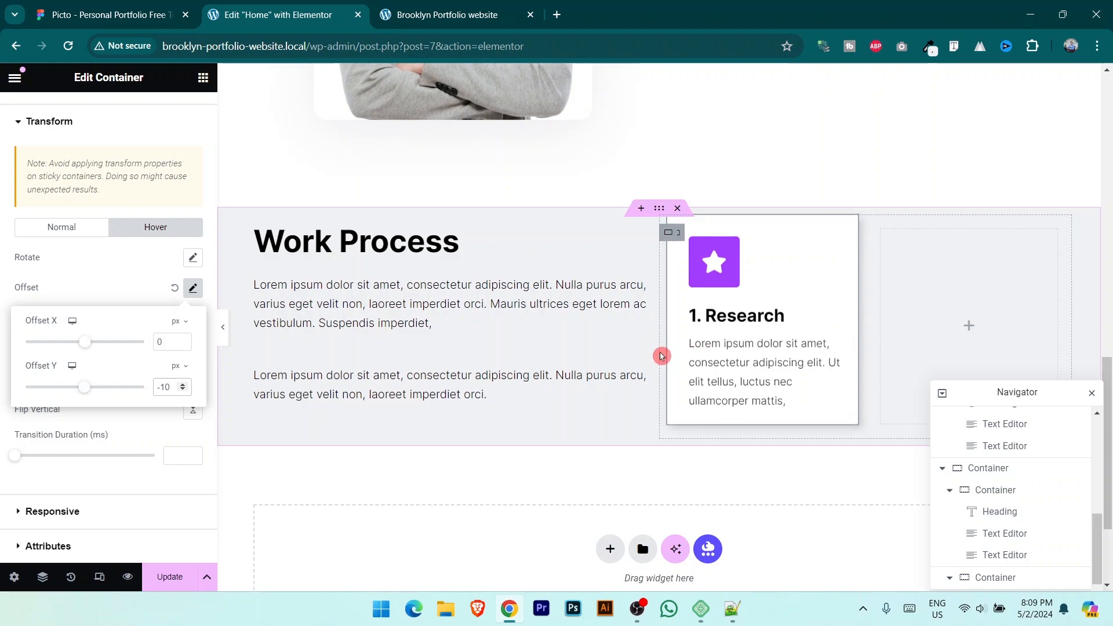
pyautogui.click(172, 577)
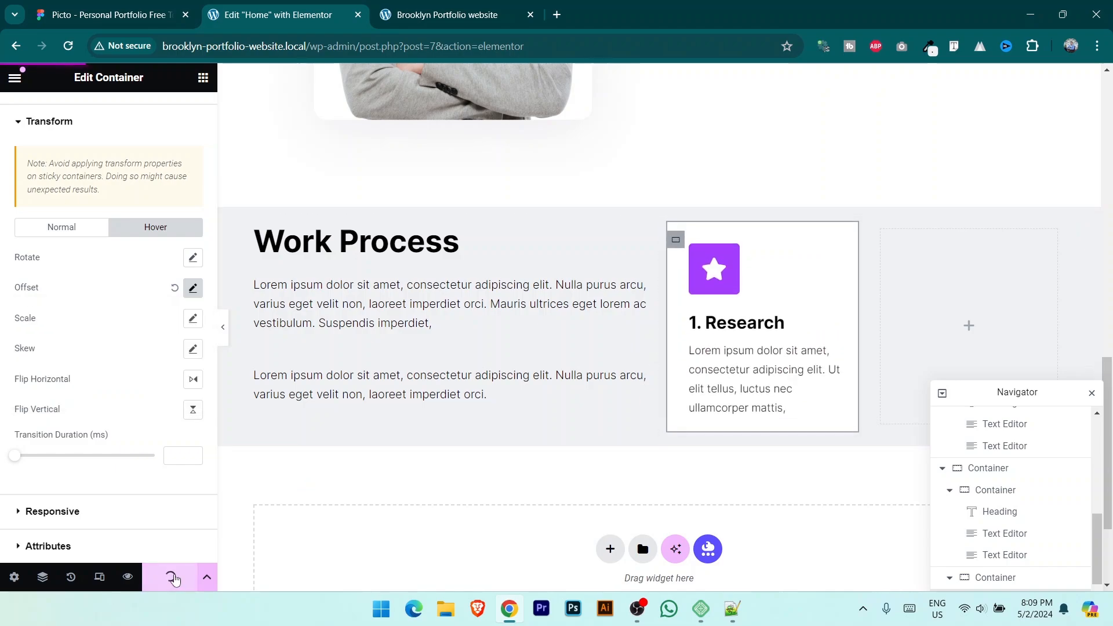
pyautogui.click(455, 5)
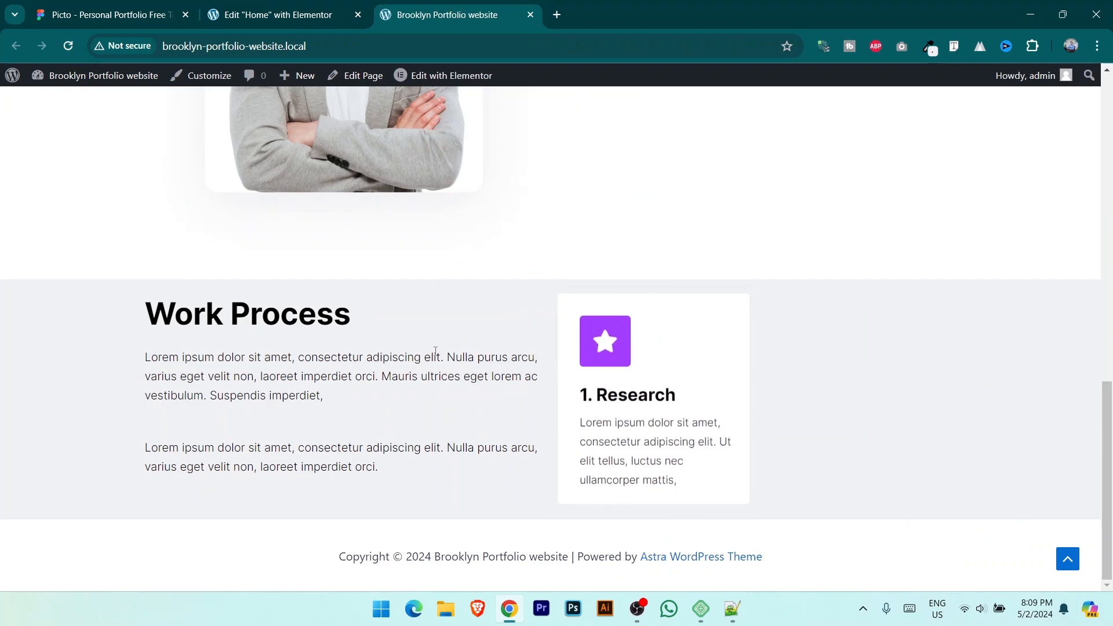
pyautogui.click(74, 4)
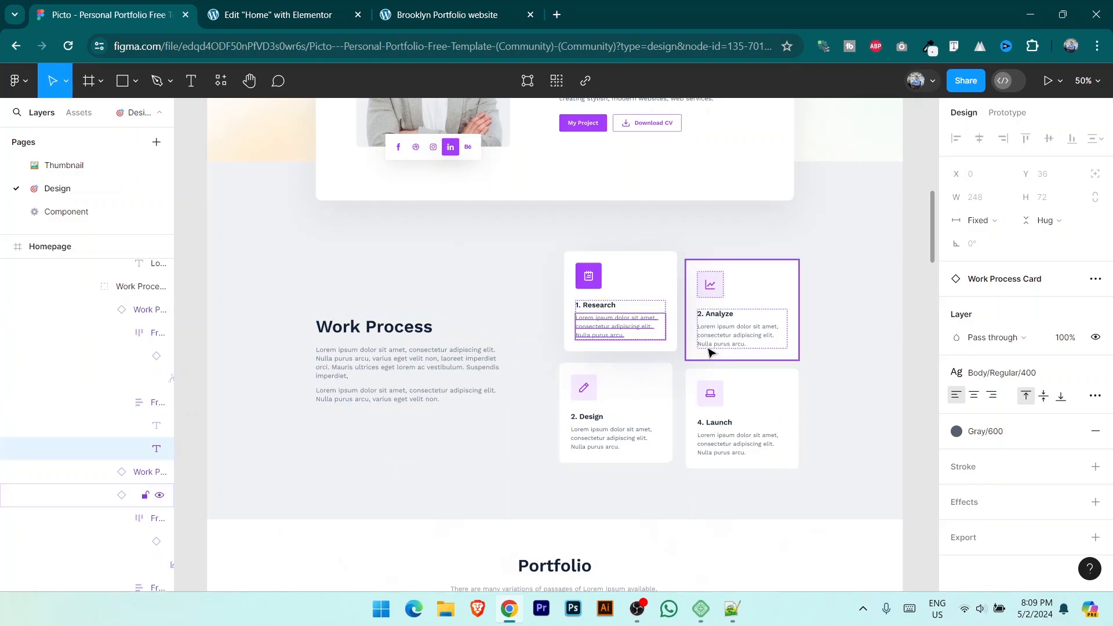
pyautogui.click(273, 14)
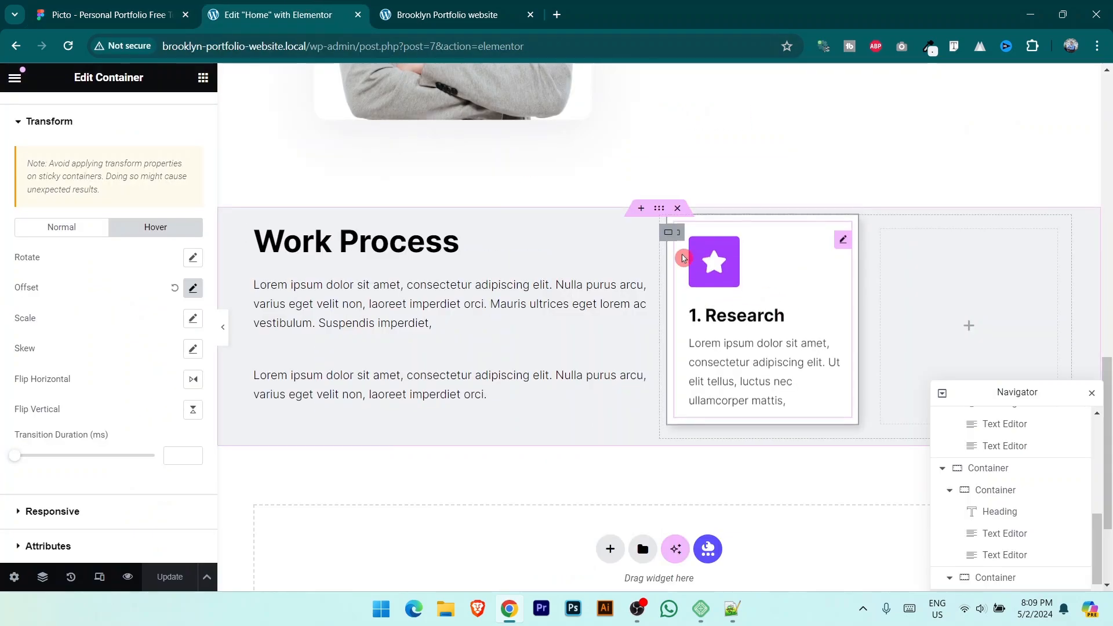
# Step: Duplicate the Research card and delete the empty third container
pyautogui.rightClick(680, 238)
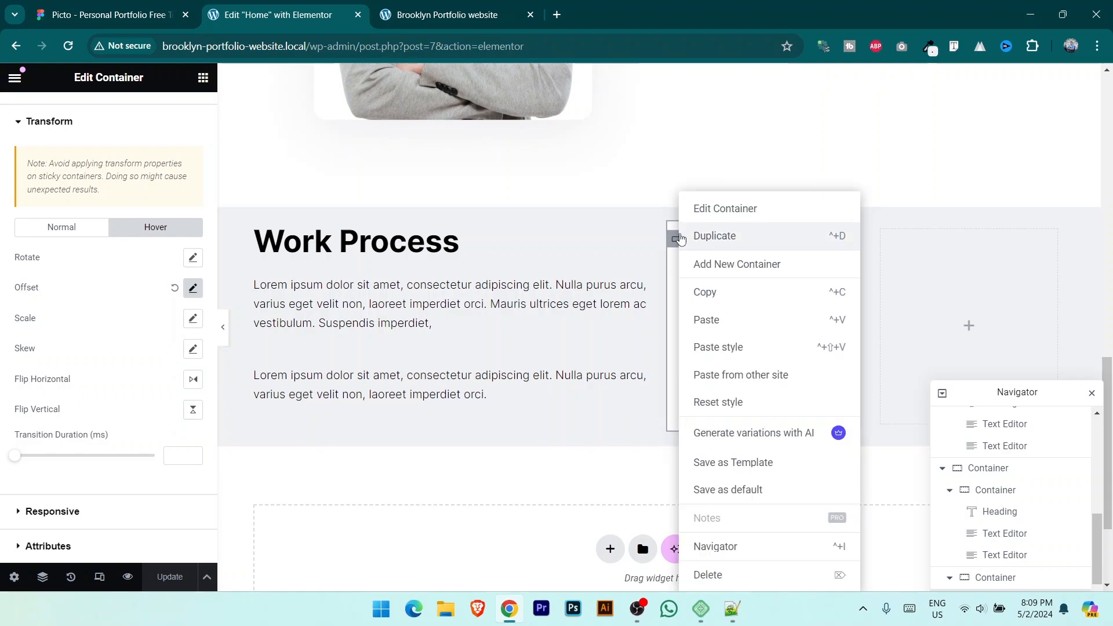
pyautogui.click(724, 237)
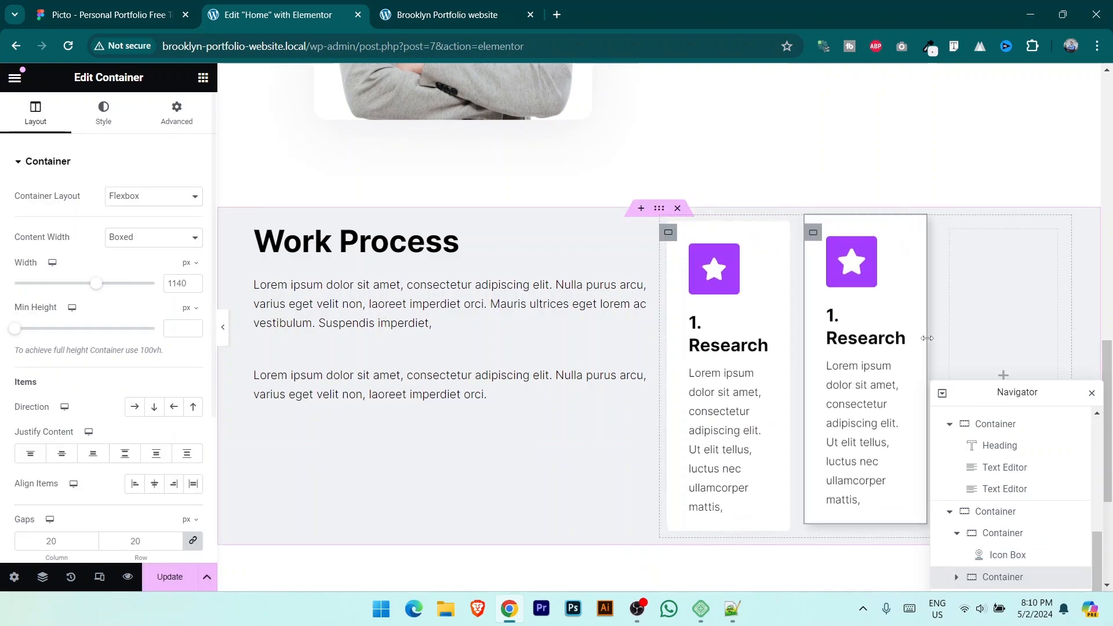
pyautogui.click(993, 259)
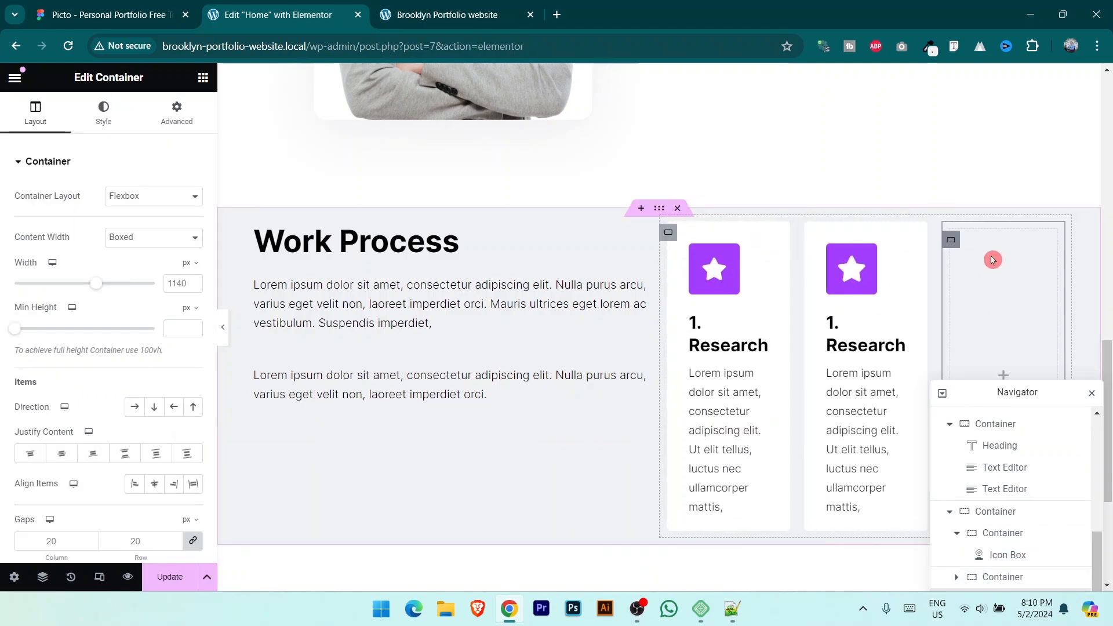
pyautogui.press('Delete')
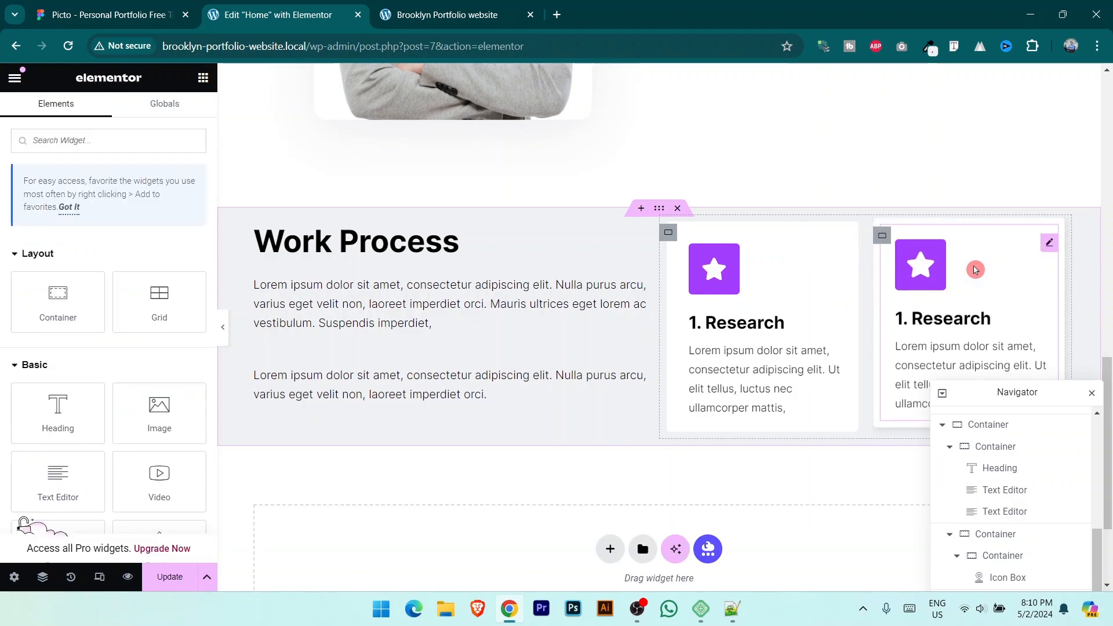
pyautogui.moveTo(892, 294); pyautogui.dragTo(751, 349)
pyautogui.moveTo(1010, 392); pyautogui.dragTo(381, 243)
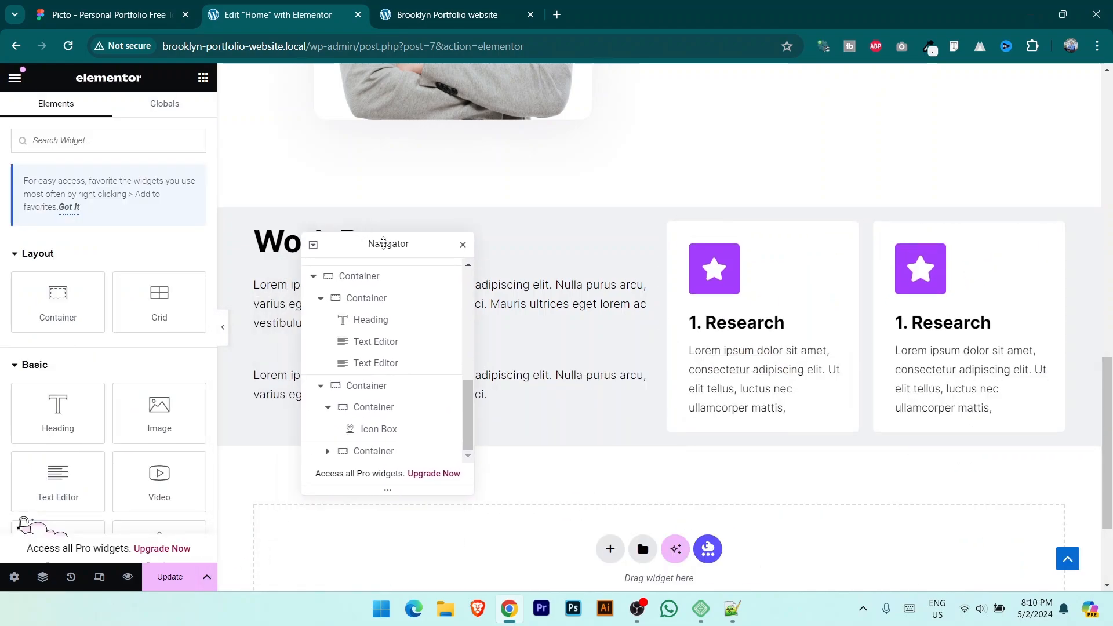
# Step: Duplicate the two-card row into a 2x2 grid and preview it on the live site
pyautogui.click(668, 234)
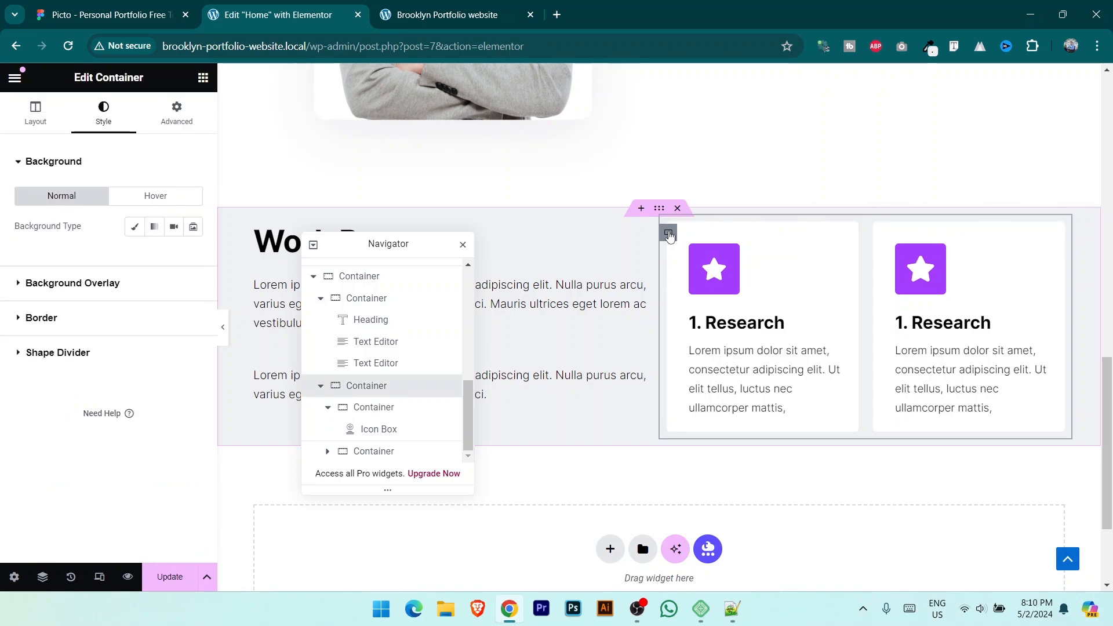
pyautogui.rightClick(668, 234)
pyautogui.click(704, 235)
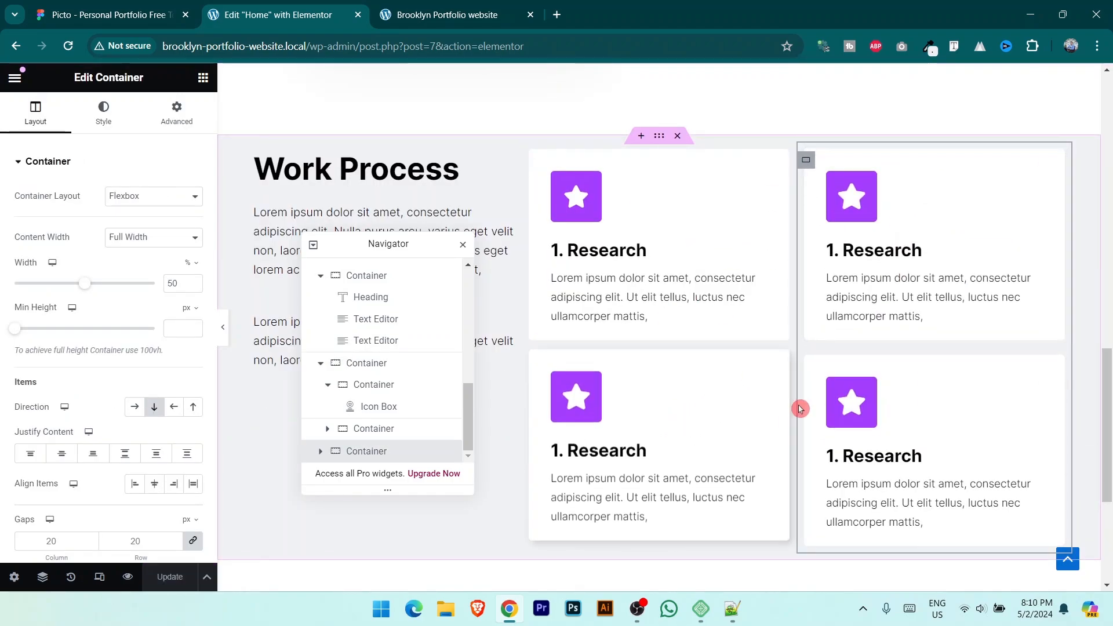
pyautogui.click(465, 6)
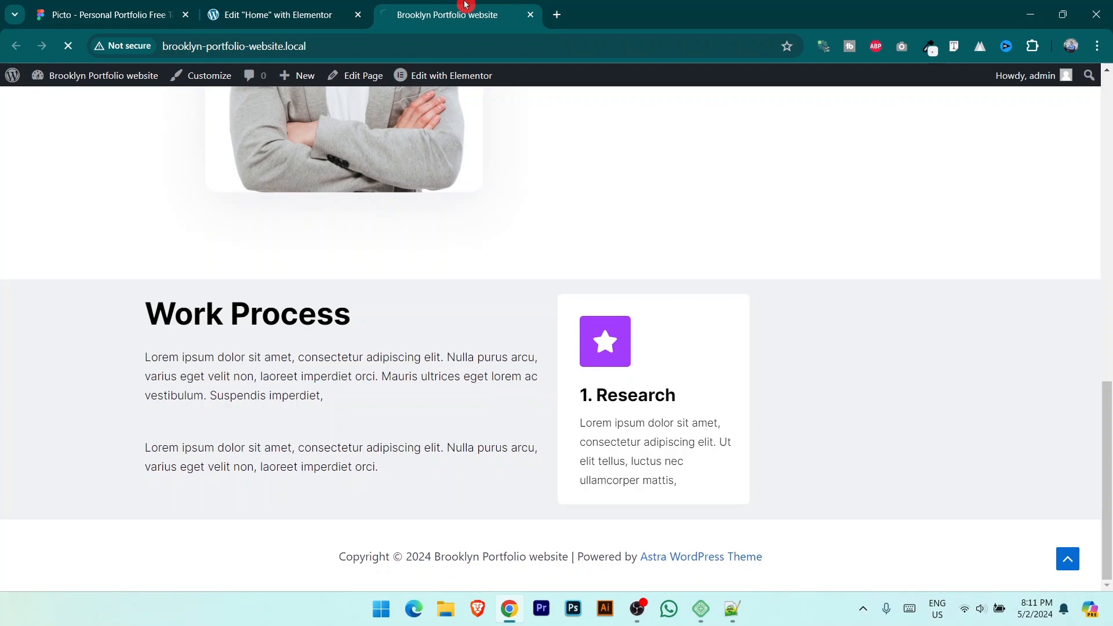
pyautogui.scroll(-2, 887, 308)
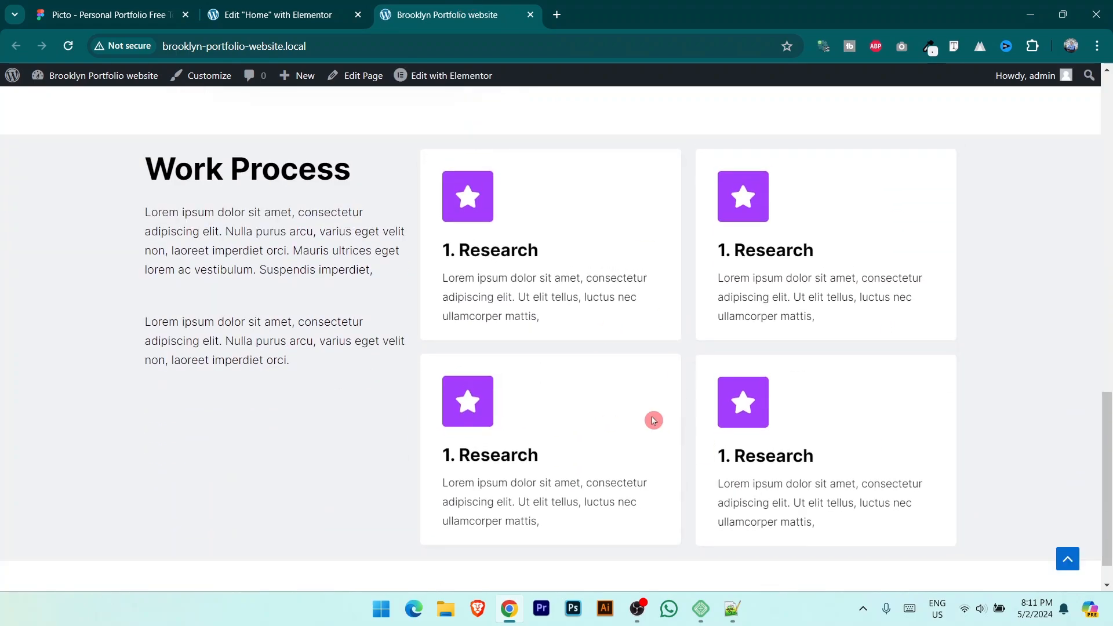
pyautogui.scroll(1, 633, 298)
pyautogui.click(328, 7)
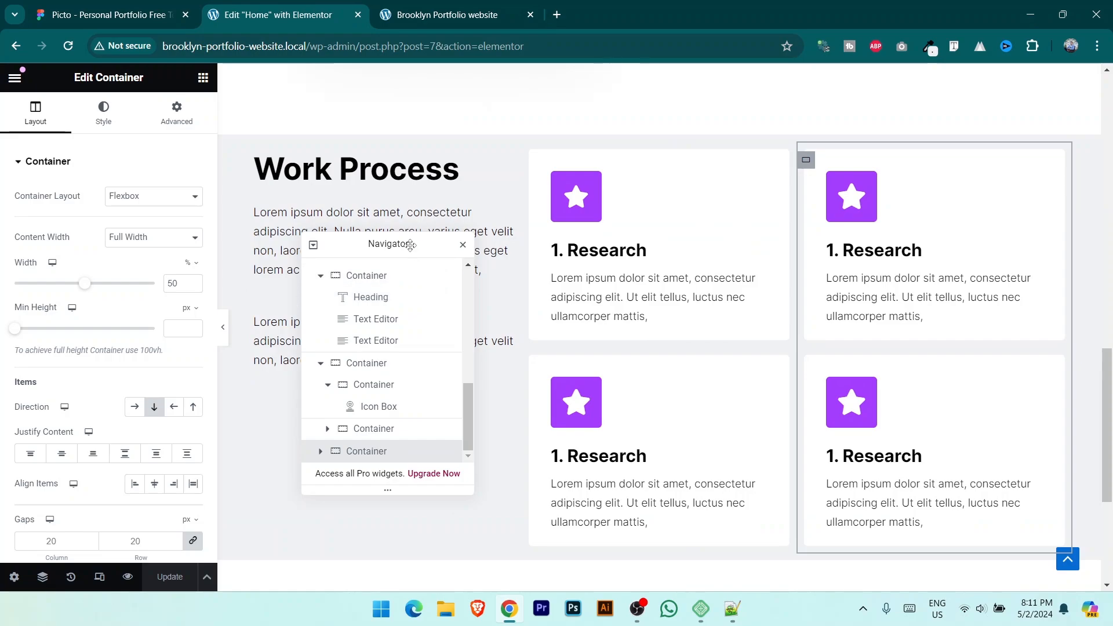
# Step: Center the Work Process text column's content vertically
pyautogui.moveTo(410, 244); pyautogui.dragTo(934, 162)
pyautogui.click(255, 163)
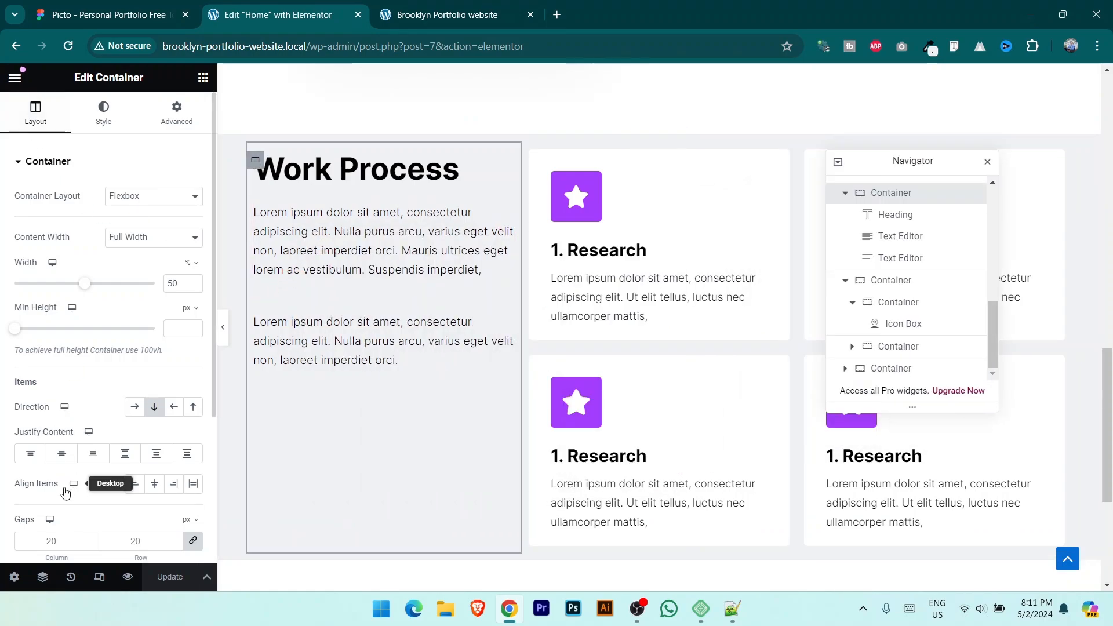
pyautogui.click(61, 455)
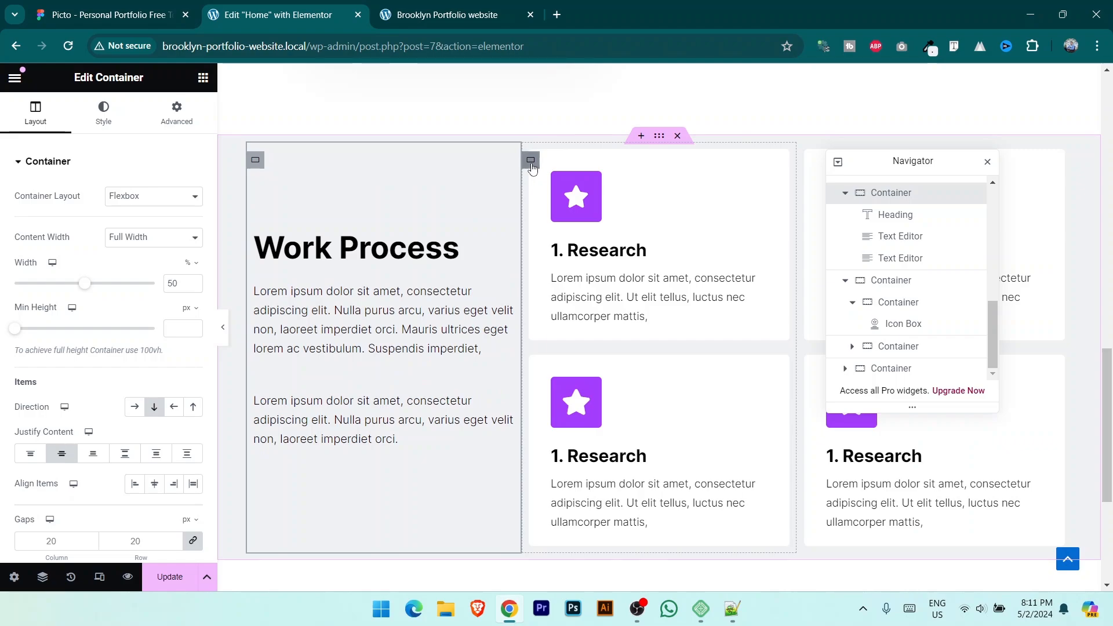
# Step: Give the cards container a 55 px left margin and check the live page
pyautogui.click(532, 167)
pyautogui.click(184, 118)
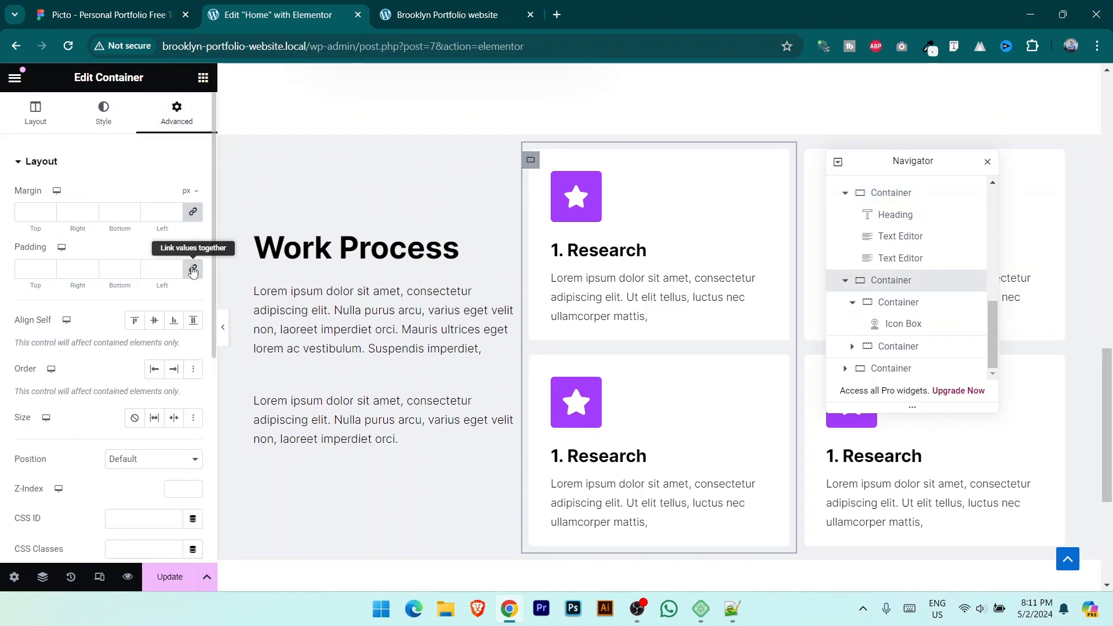
pyautogui.click(194, 213)
pyautogui.click(176, 218)
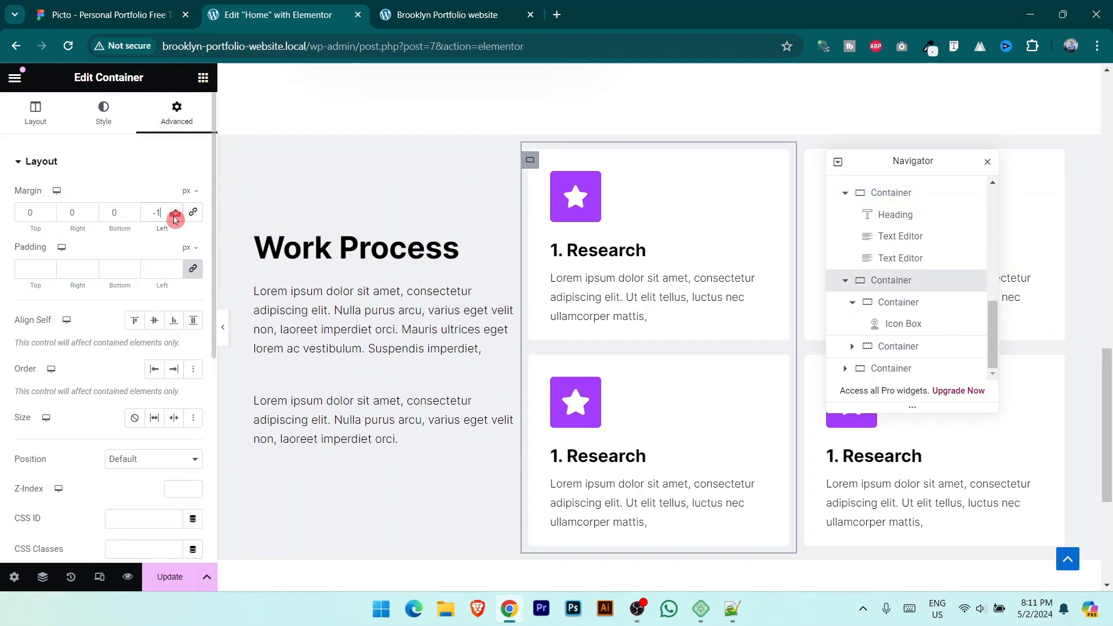
pyautogui.click(175, 218)
pyautogui.click(175, 218)
pyautogui.click(175, 213)
pyautogui.moveTo(174, 214); pyautogui.dragTo(176, 213)
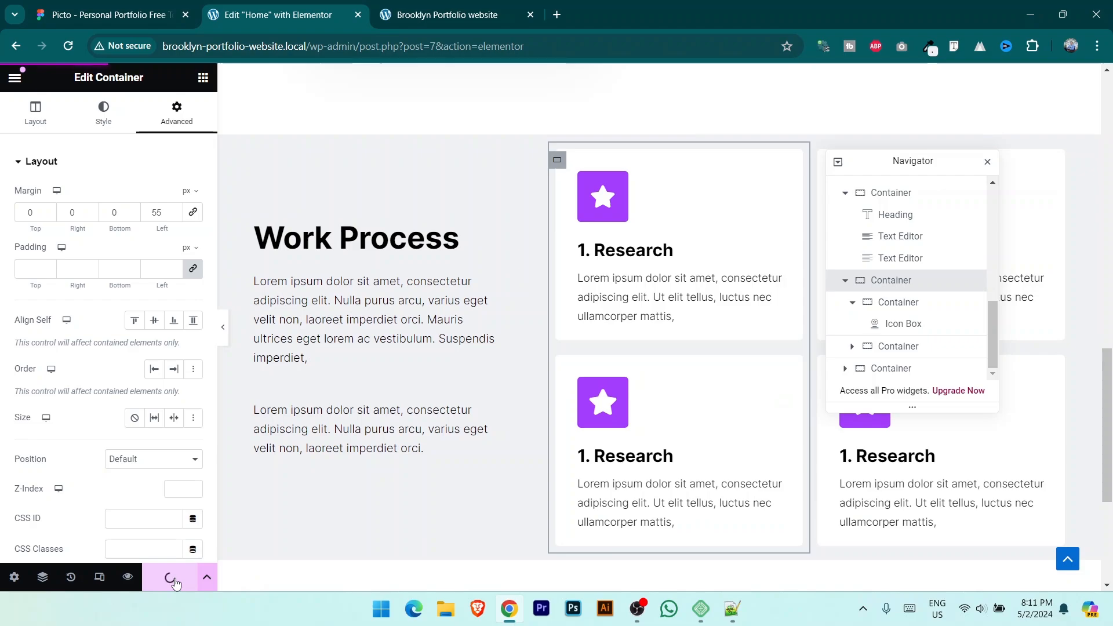
pyautogui.click(455, 4)
pyautogui.scroll(-2, 529, 343)
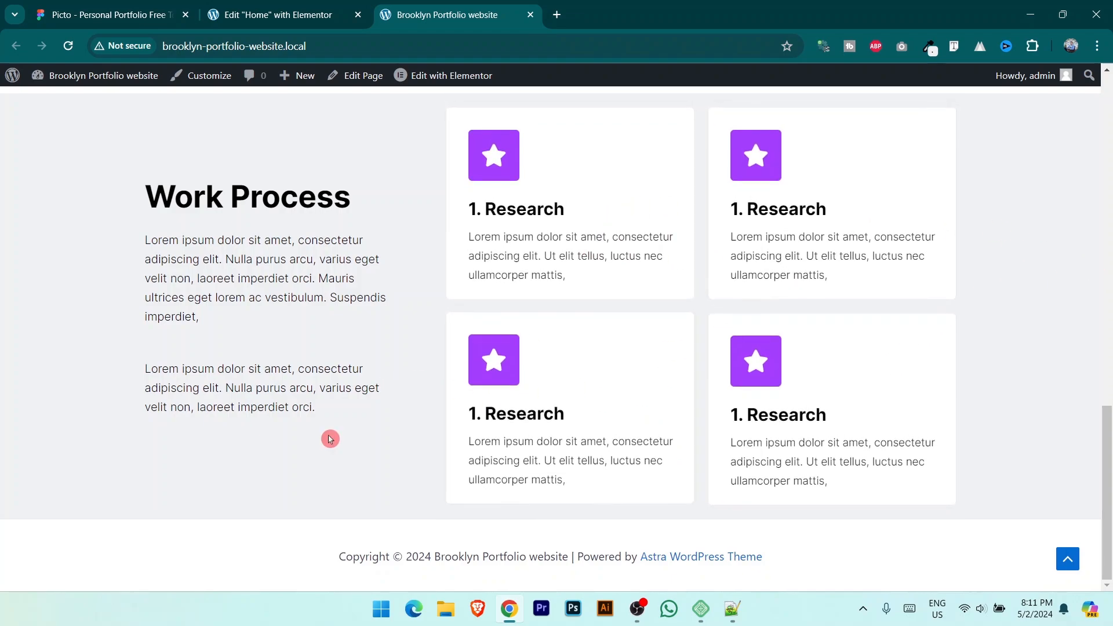
# Step: Scroll to the Portfolio section in the Figma design, then scroll down the Elementor page
pyautogui.click(272, 14)
pyautogui.hotkey('ctrl', 'shift', 'Tab')
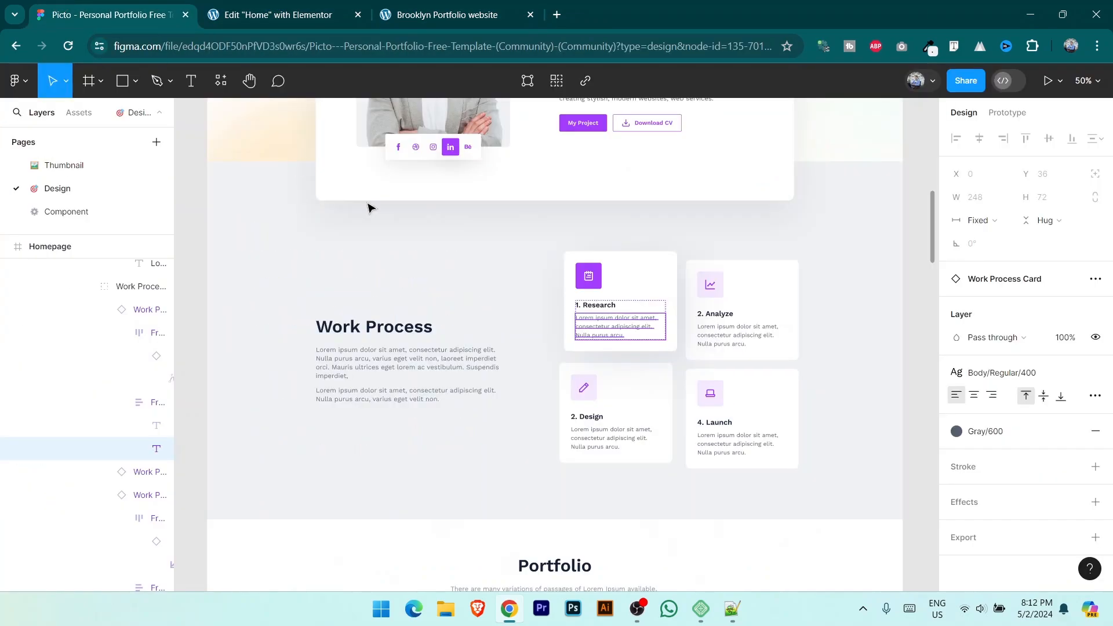
pyautogui.scroll(-5, 636, 367)
pyautogui.scroll(-2, 620, 335)
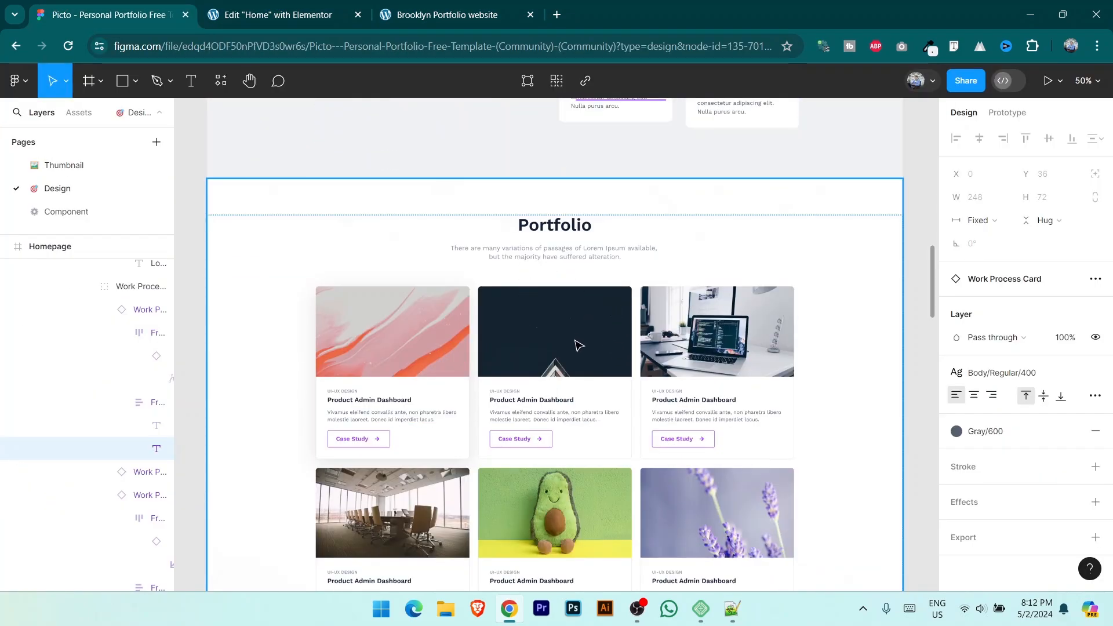
pyautogui.scroll(-1, 603, 347)
pyautogui.hotkey('ctrl', 'Tab')
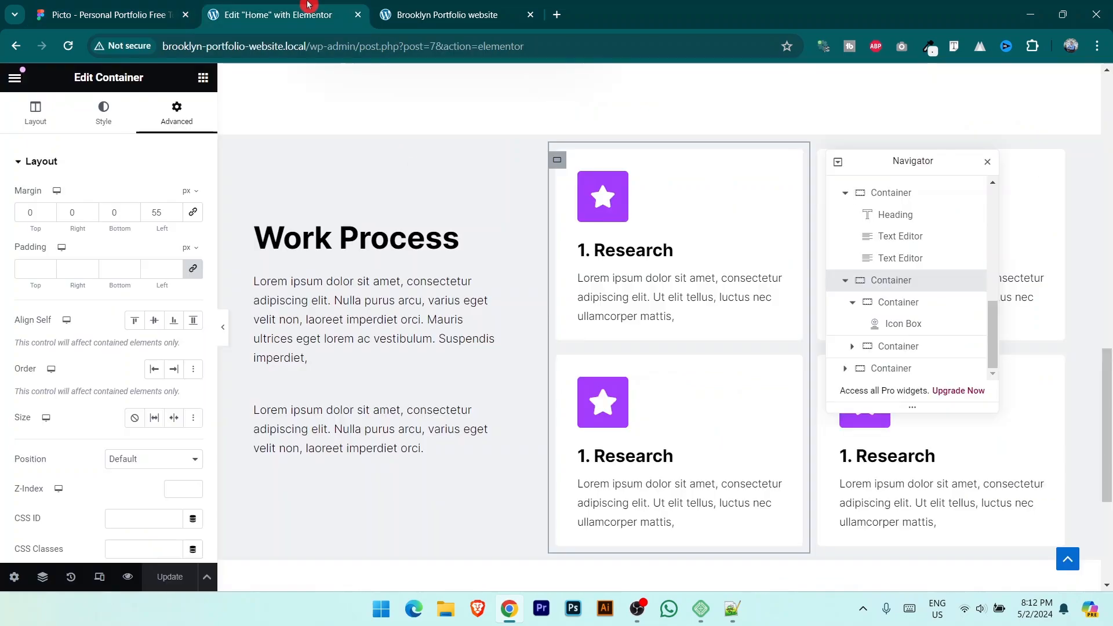
pyautogui.scroll(-5, 632, 479)
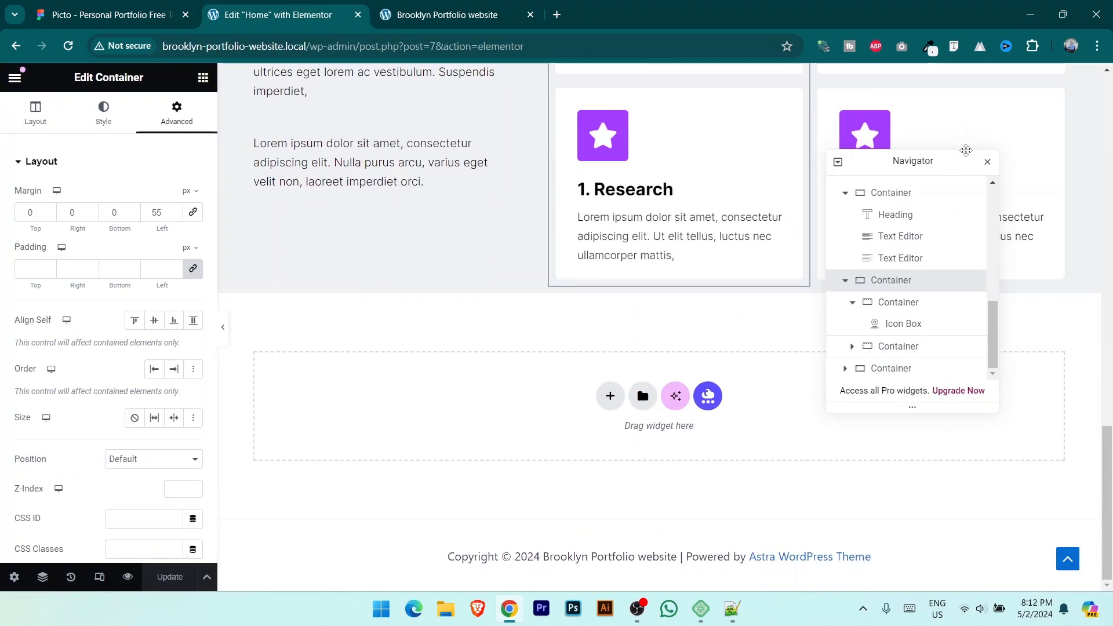
# Step: Add a new flexbox section below Work Process with a nested empty container, then duplicate it
pyautogui.moveTo(966, 151); pyautogui.dragTo(1038, 118)
pyautogui.click(523, 481)
pyautogui.click(607, 409)
pyautogui.click(617, 454)
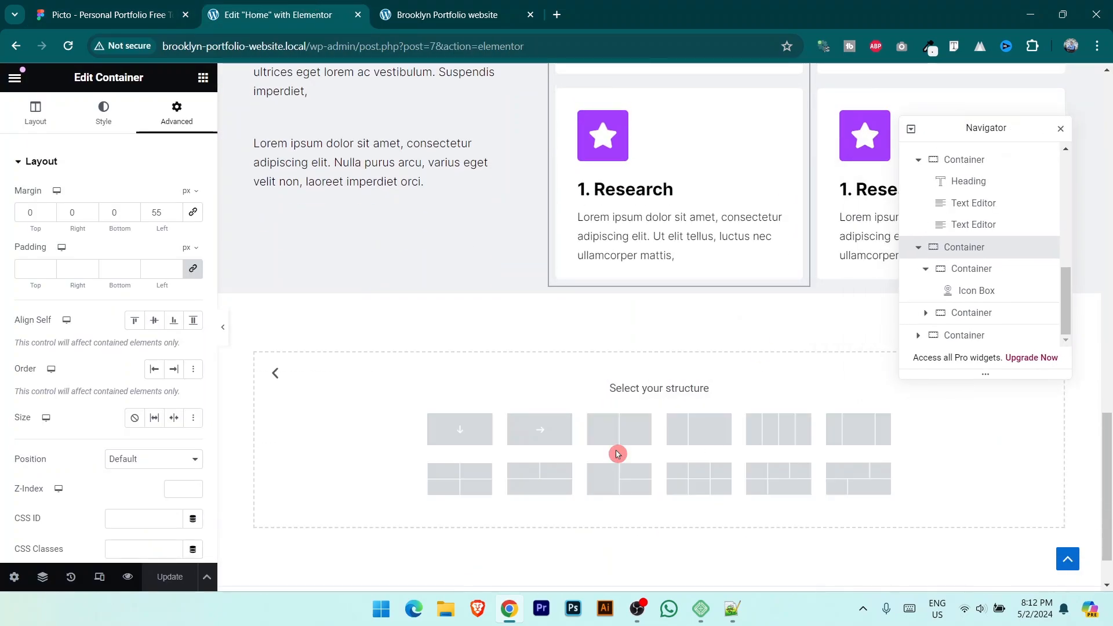
pyautogui.click(460, 429)
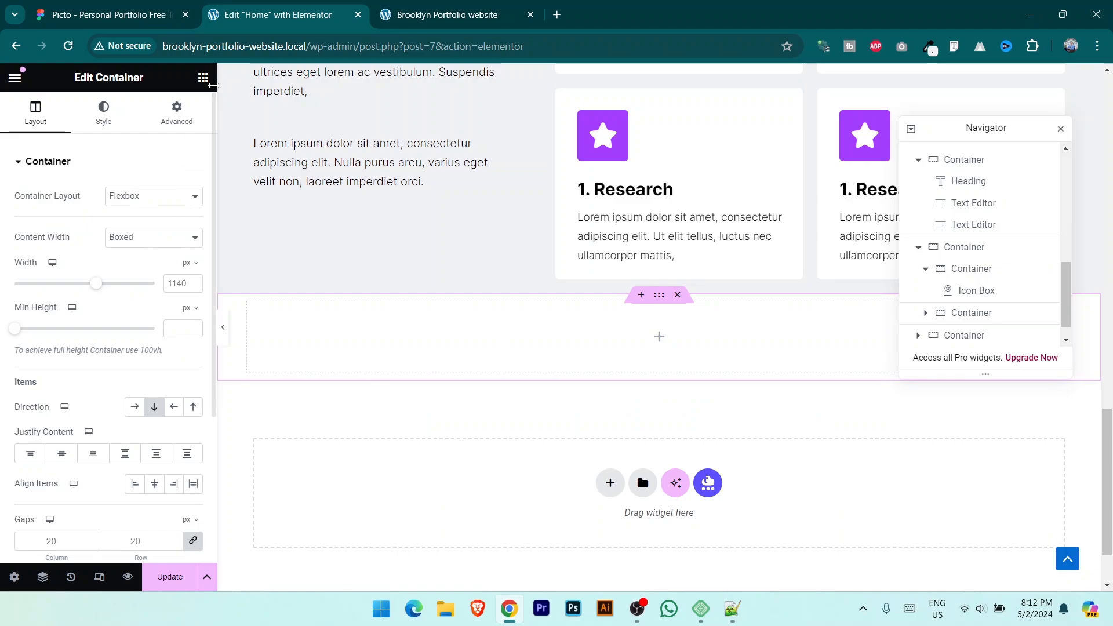
pyautogui.click(203, 78)
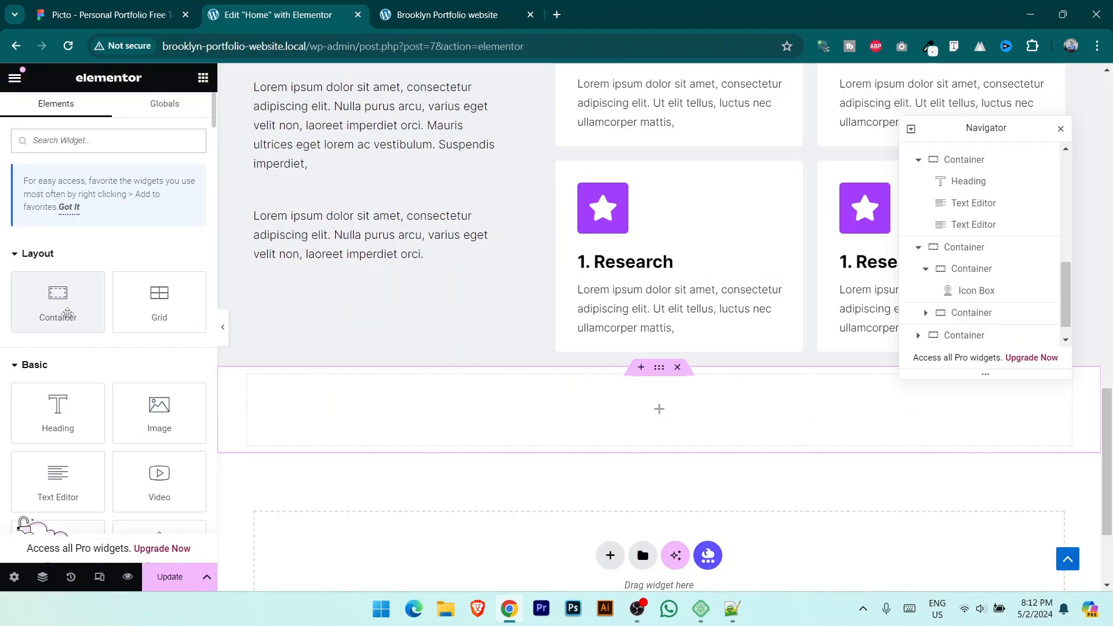
pyautogui.moveTo(68, 313); pyautogui.dragTo(661, 426)
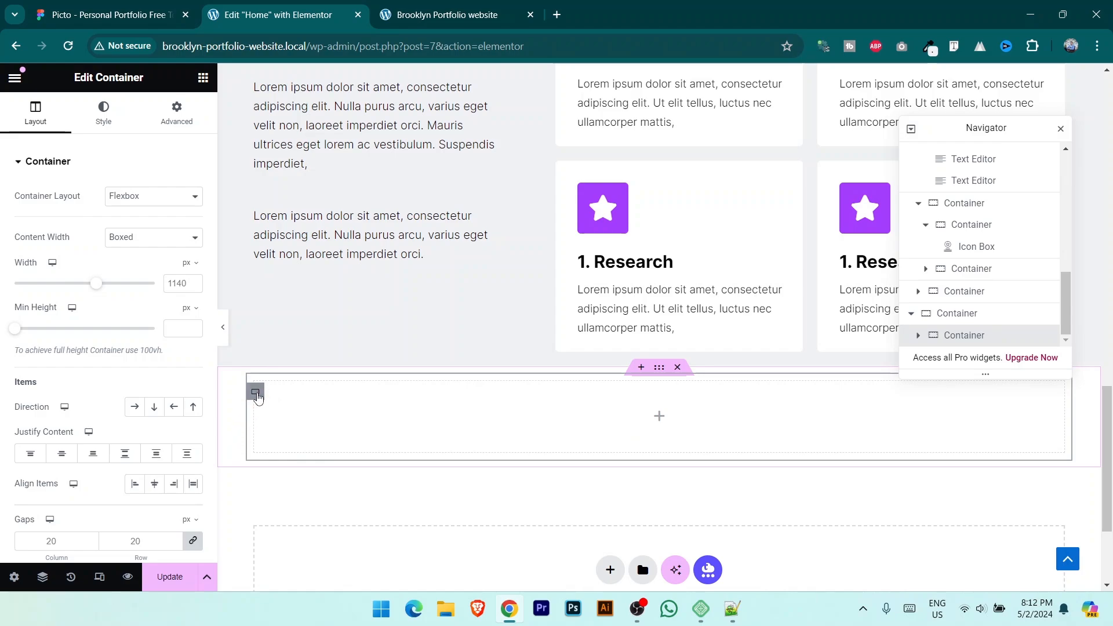
pyautogui.rightClick(258, 400)
pyautogui.click(305, 236)
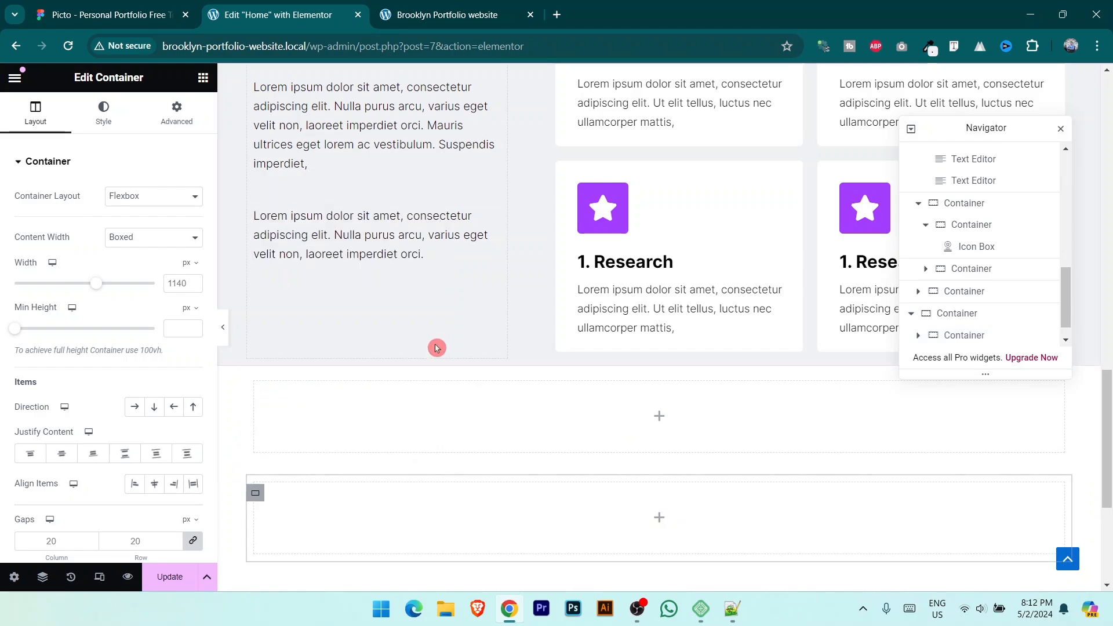
# Step: Fill the top row with three inner containers and set its Direction to Row
pyautogui.click(202, 78)
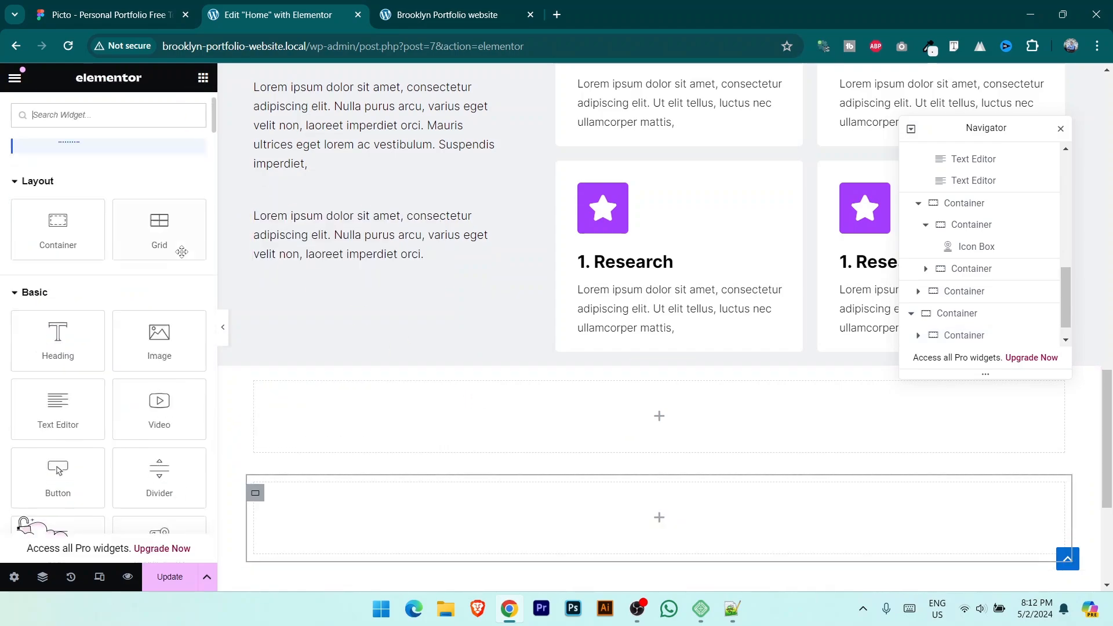
pyautogui.scroll(-2, 99, 209)
pyautogui.moveTo(58, 159); pyautogui.dragTo(729, 424)
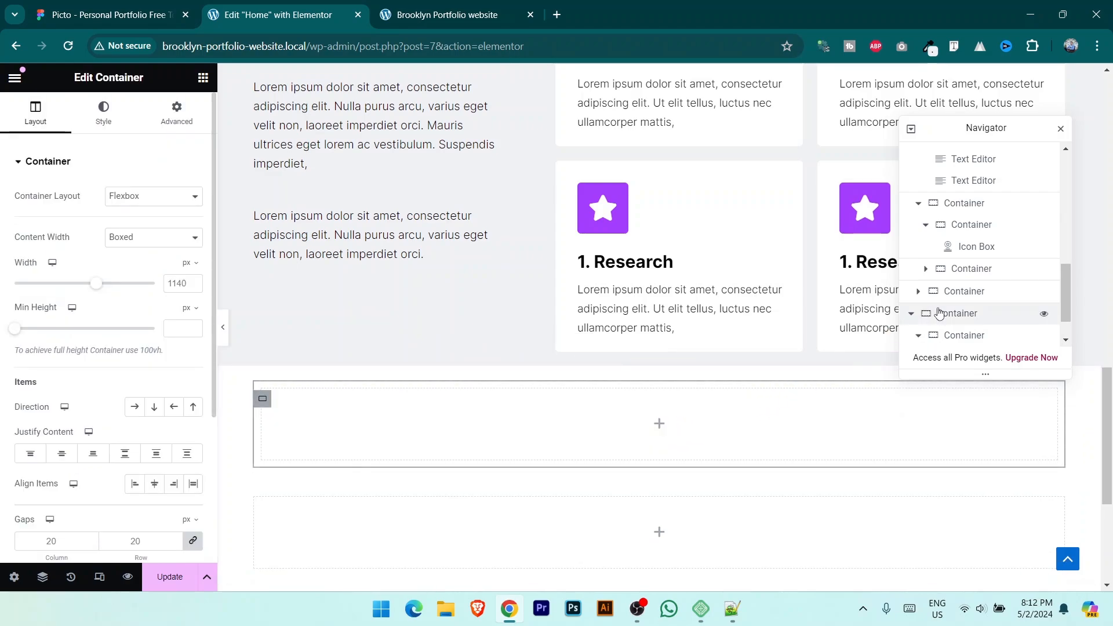
pyautogui.scroll(-1, 994, 296)
pyautogui.rightClick(974, 313)
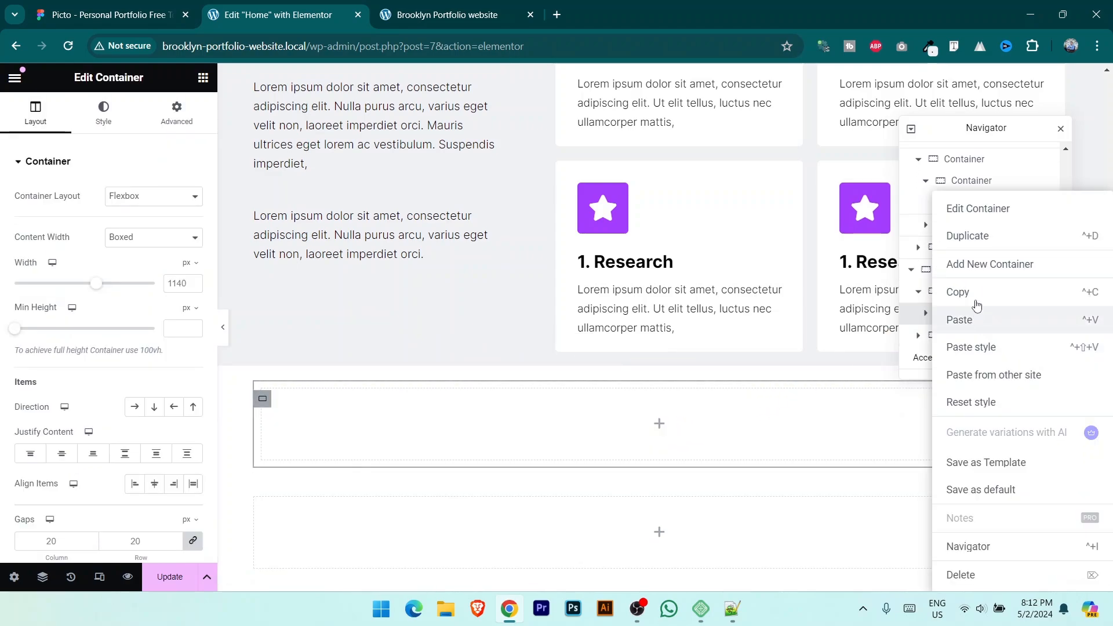
pyautogui.click(979, 236)
pyautogui.rightClick(979, 315)
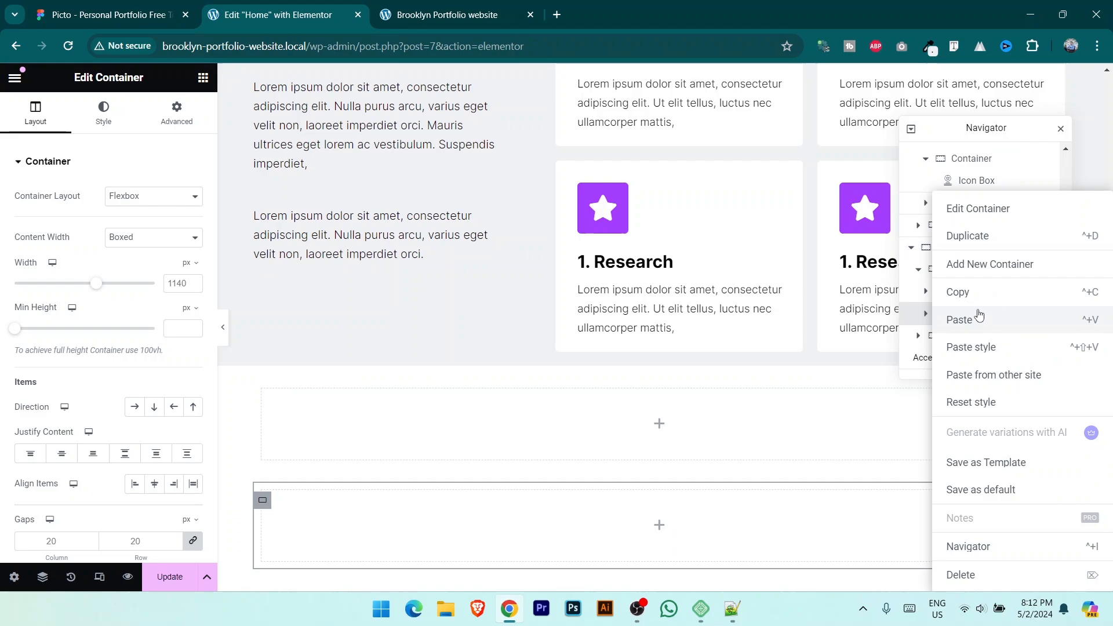
pyautogui.click(968, 236)
pyautogui.scroll(-1, 986, 301)
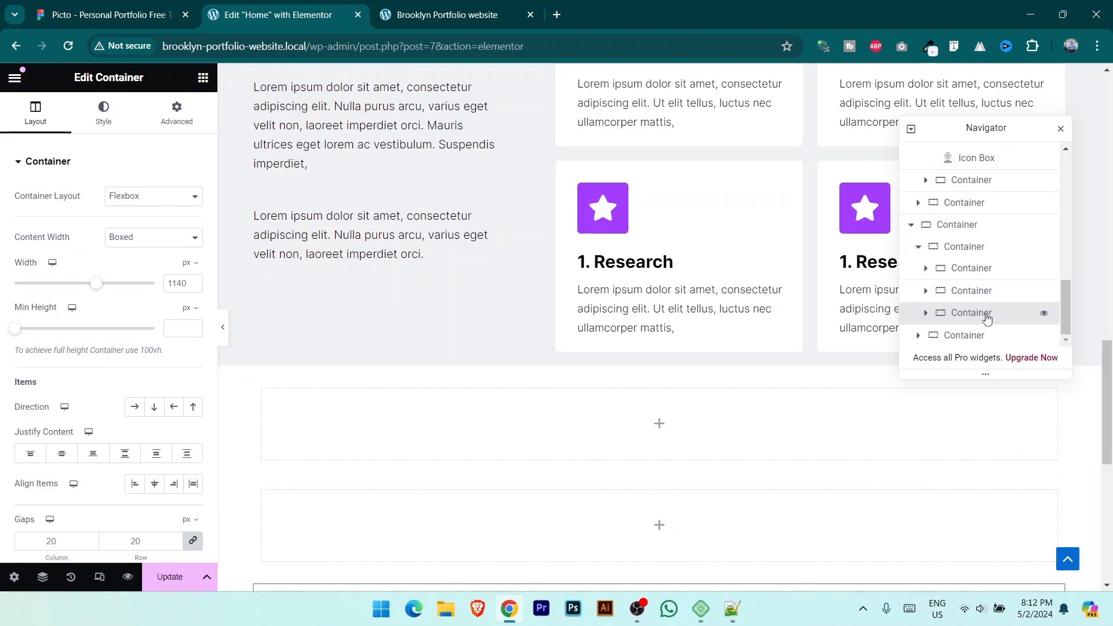
pyautogui.click(976, 248)
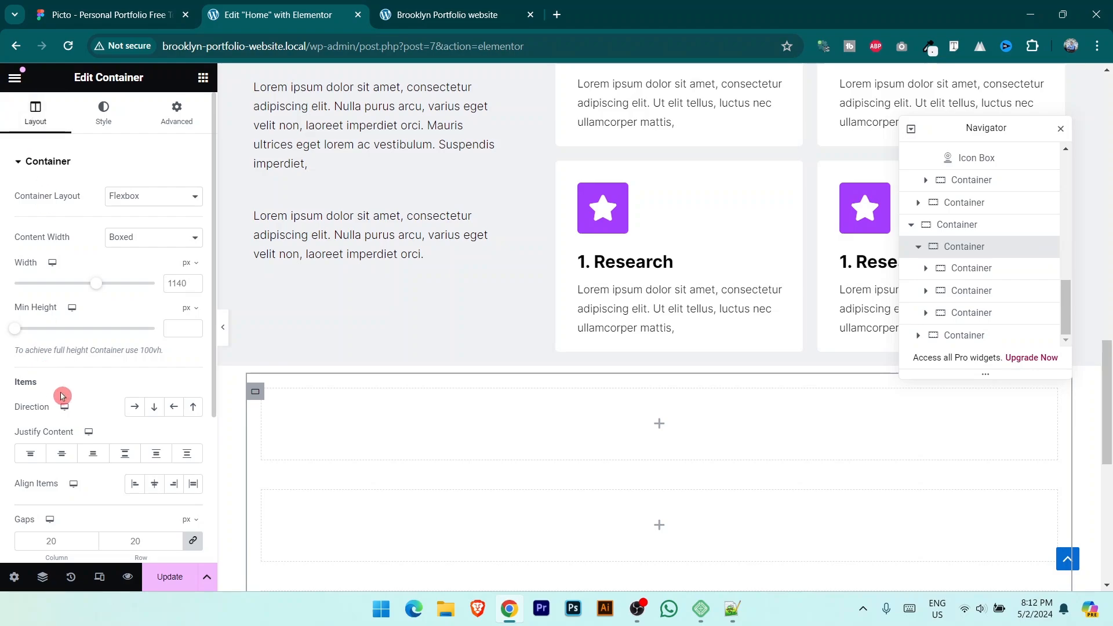
pyautogui.click(135, 407)
# Step: Build a second row of three side-by-side boxes, then narrow the first top box and widen the second
pyautogui.scroll(-2, 753, 402)
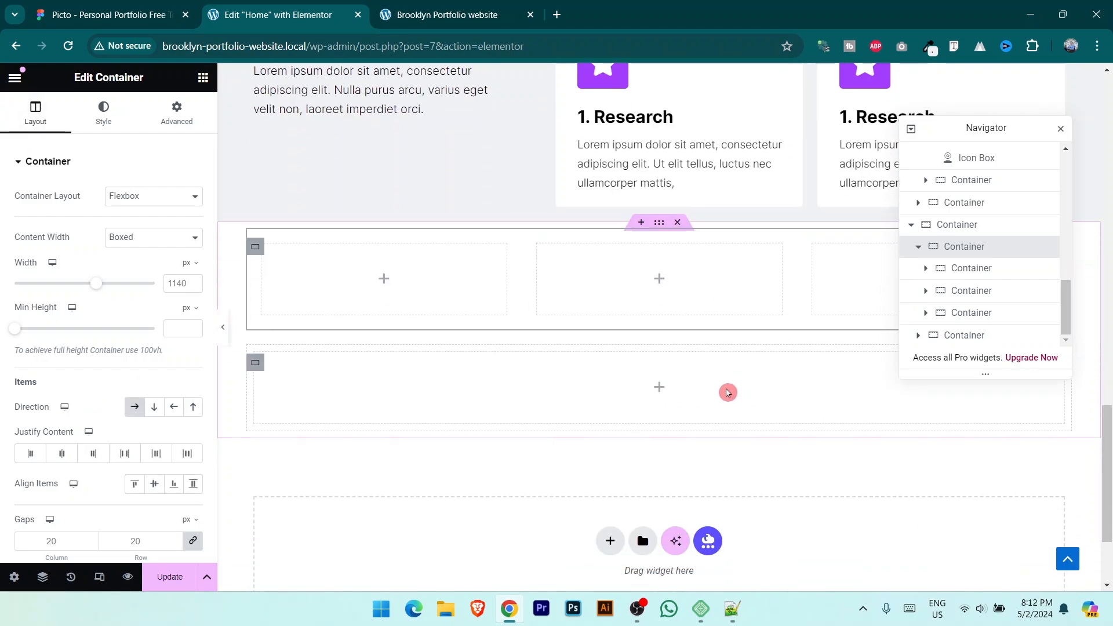
pyautogui.click(203, 79)
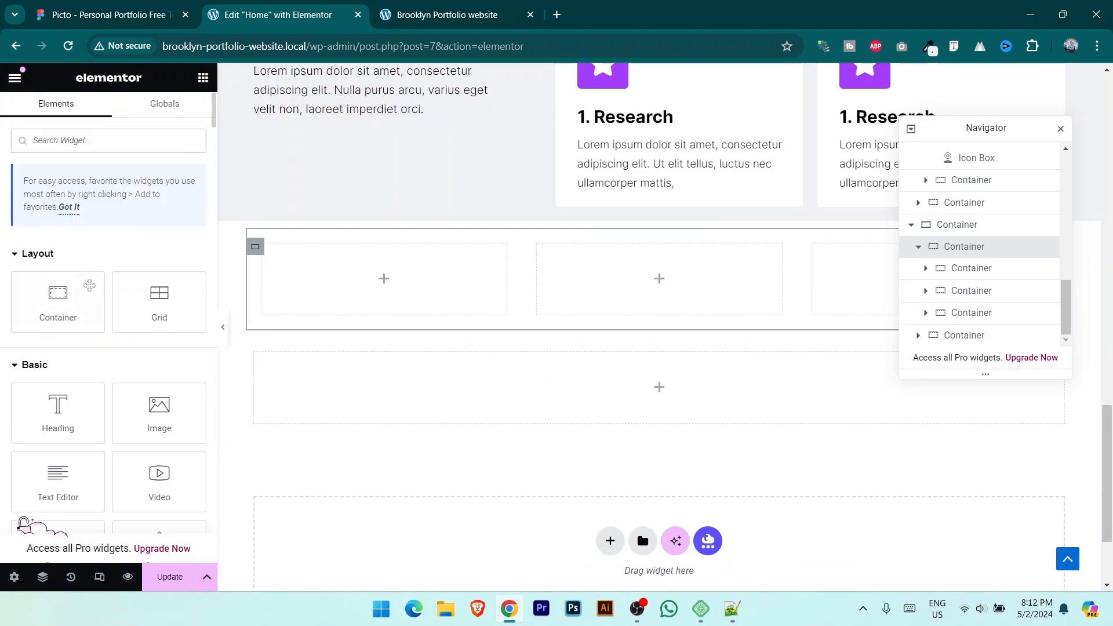
pyautogui.moveTo(90, 285); pyautogui.dragTo(720, 392)
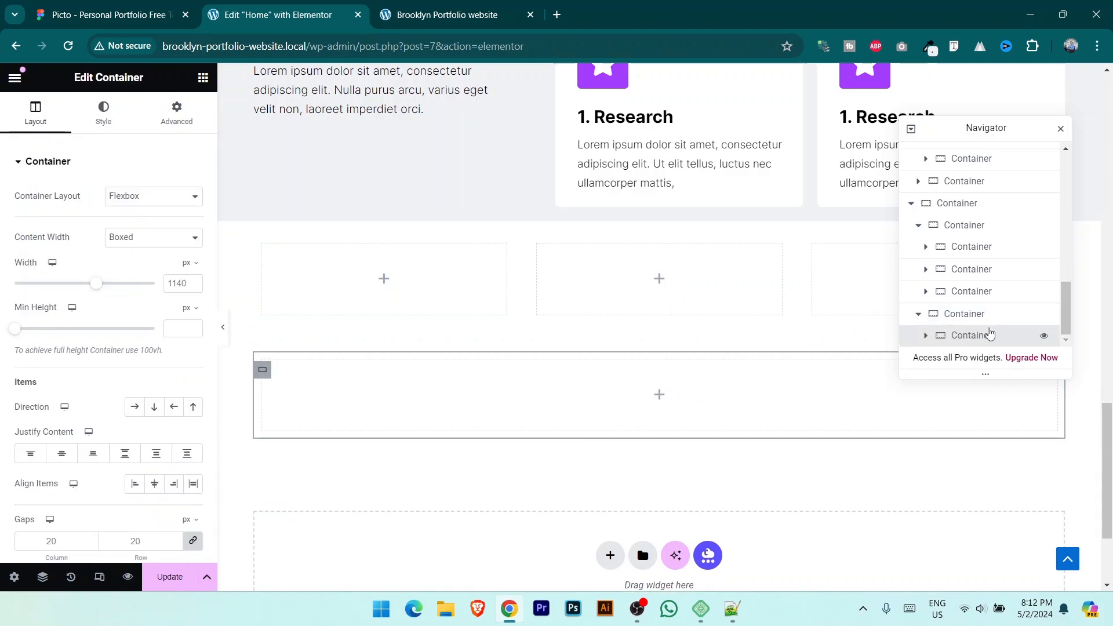
pyautogui.rightClick(988, 342)
pyautogui.click(987, 240)
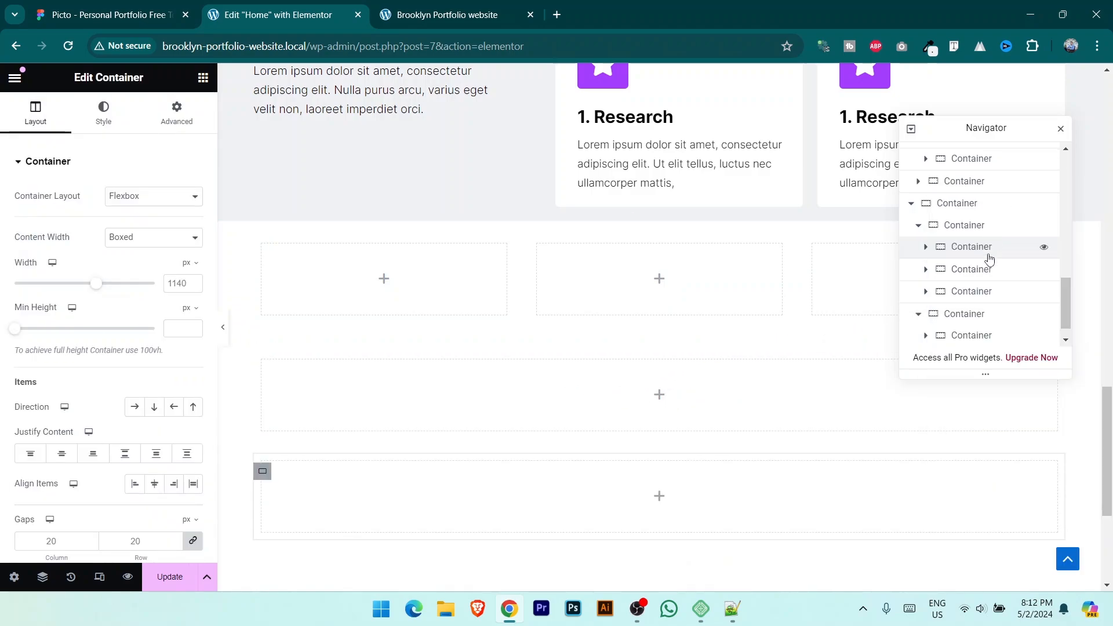
pyautogui.rightClick(972, 333)
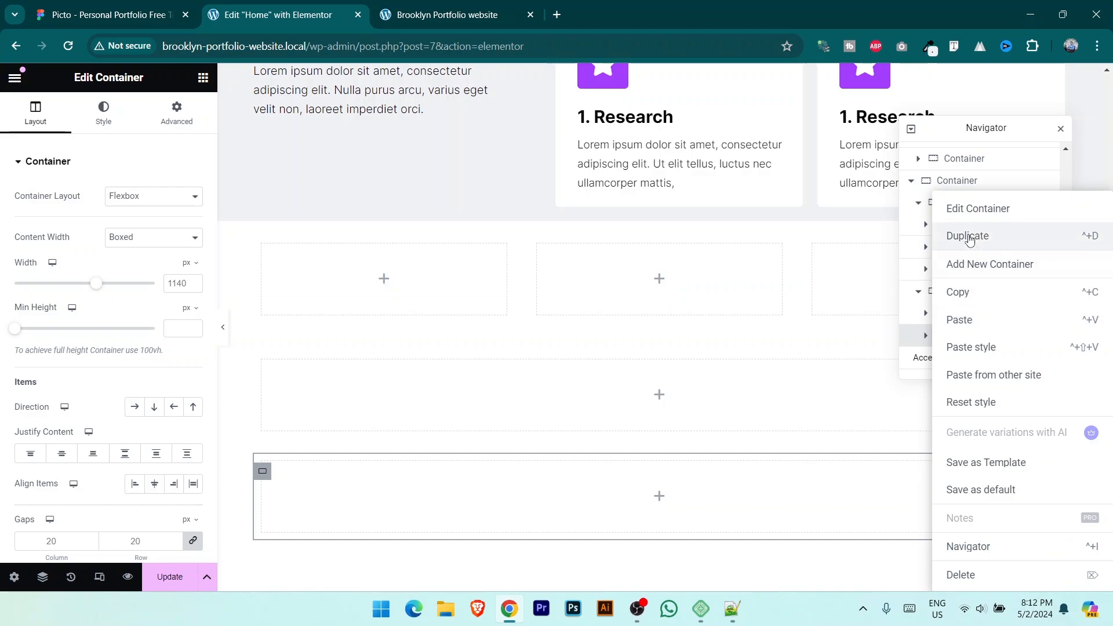
pyautogui.click(962, 237)
pyautogui.click(968, 270)
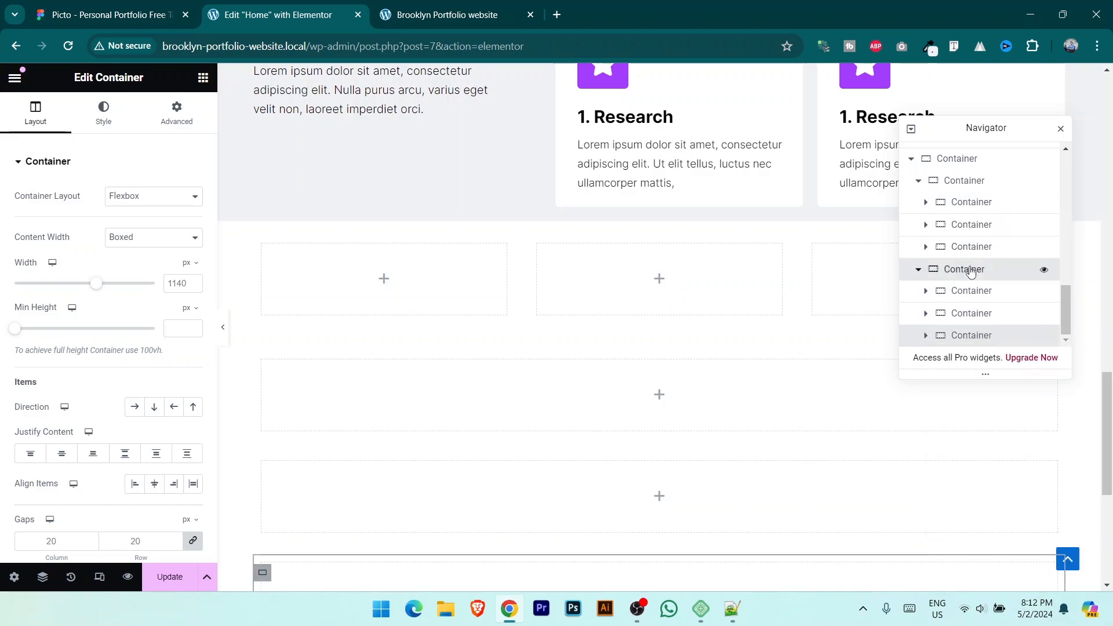
pyautogui.click(133, 407)
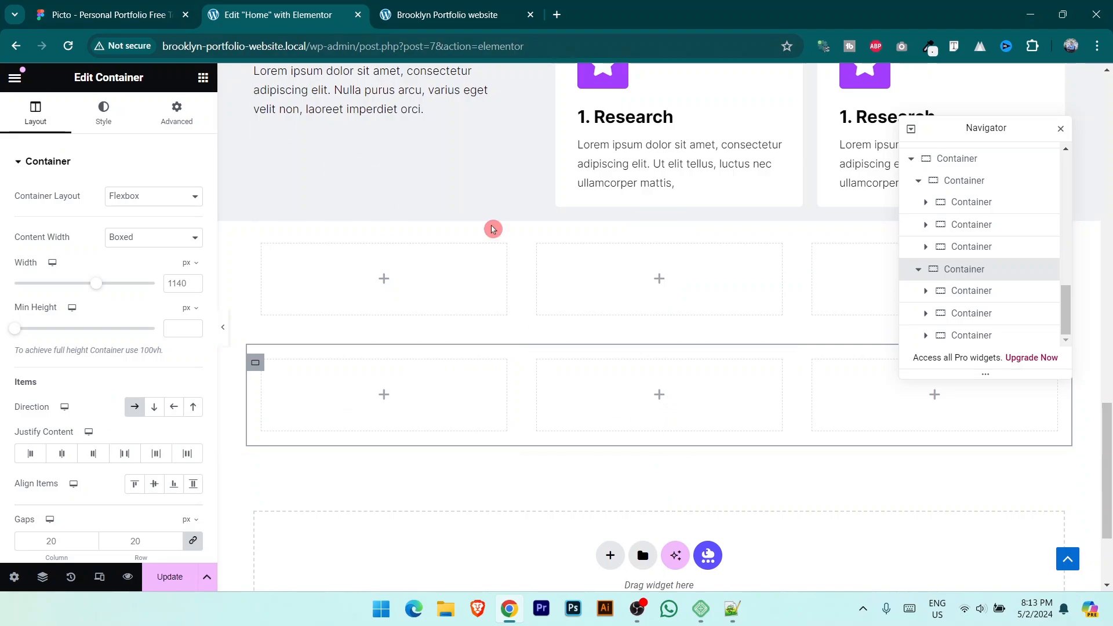
pyautogui.moveTo(506, 283); pyautogui.dragTo(885, 278)
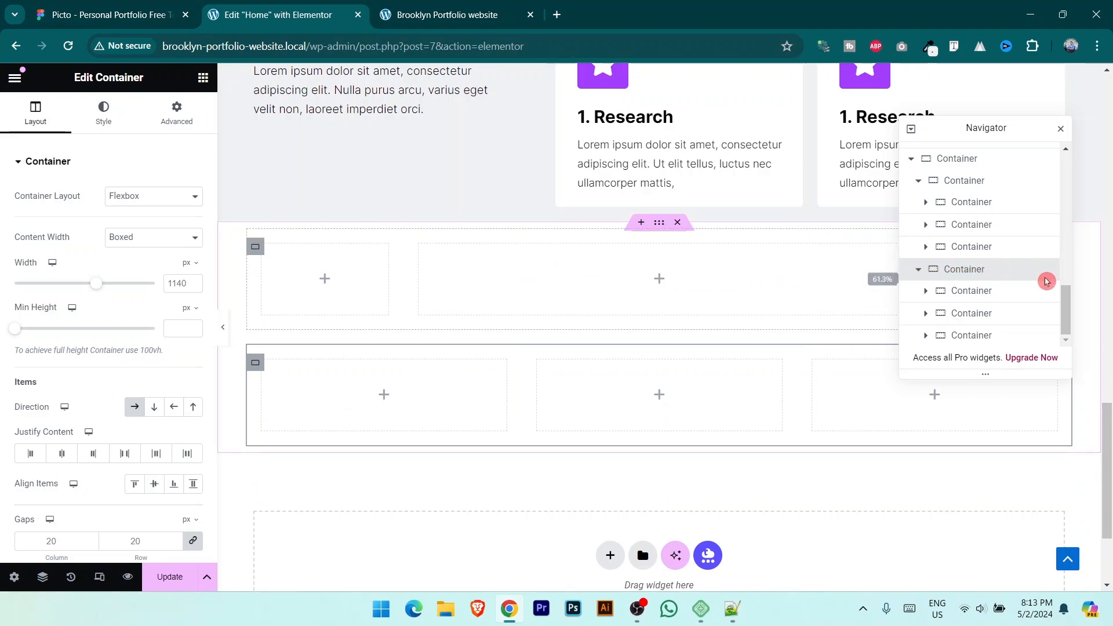
# Step: Copy the Portfolio title from Figma into a centered Heading in the top row's wide box
pyautogui.hotkey('ctrl', 'shift', 'Tab')
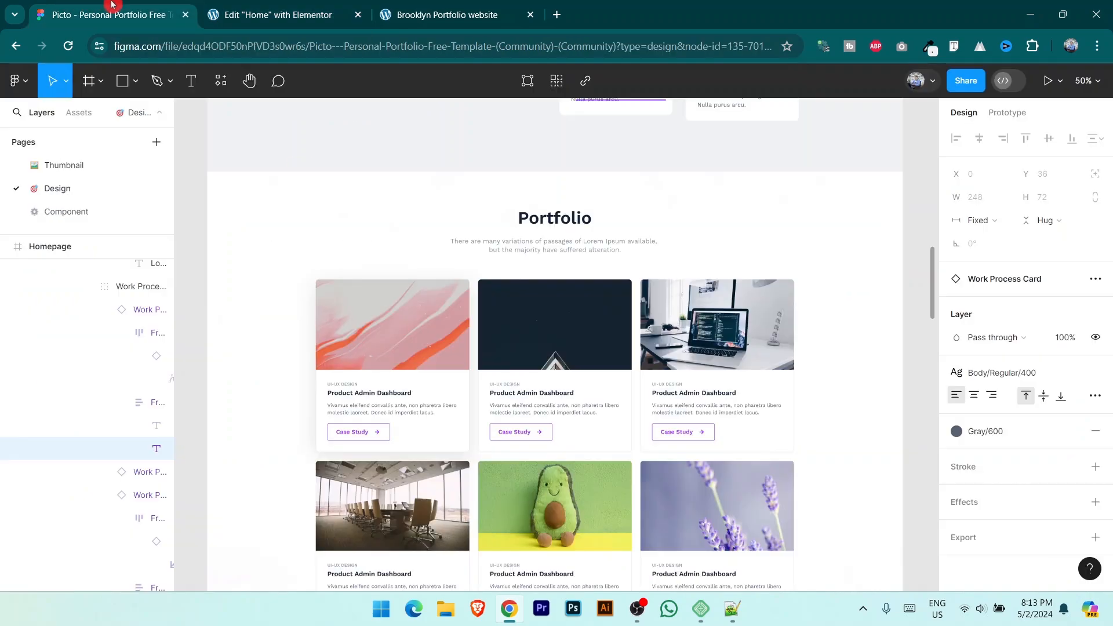
pyautogui.click(573, 219)
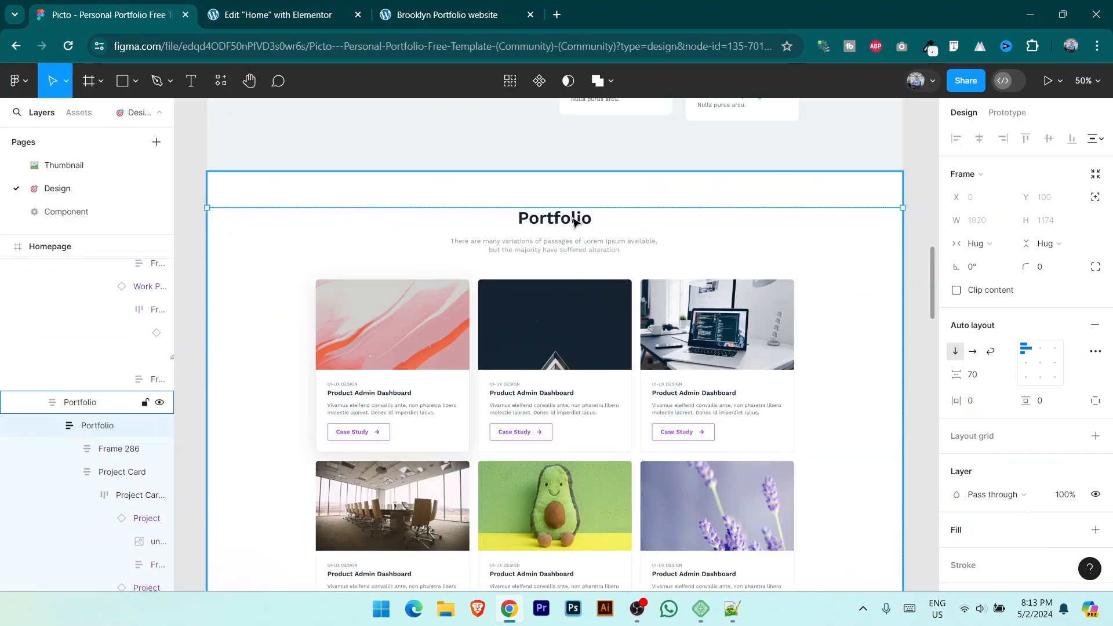
pyautogui.doubleClick(573, 219)
pyautogui.click(319, 12)
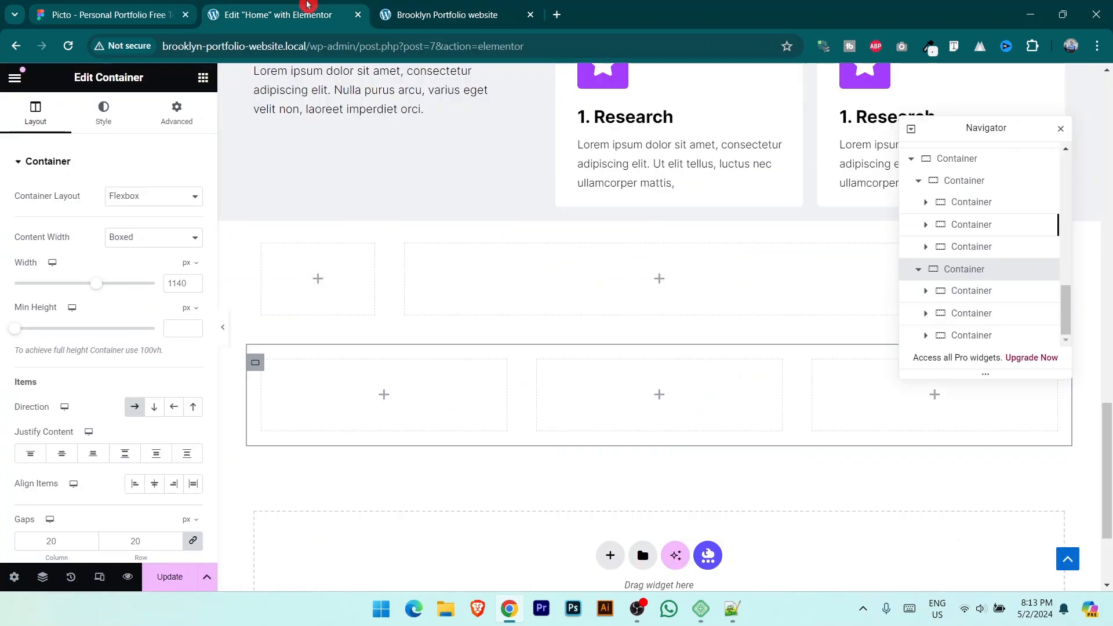
pyautogui.click(203, 78)
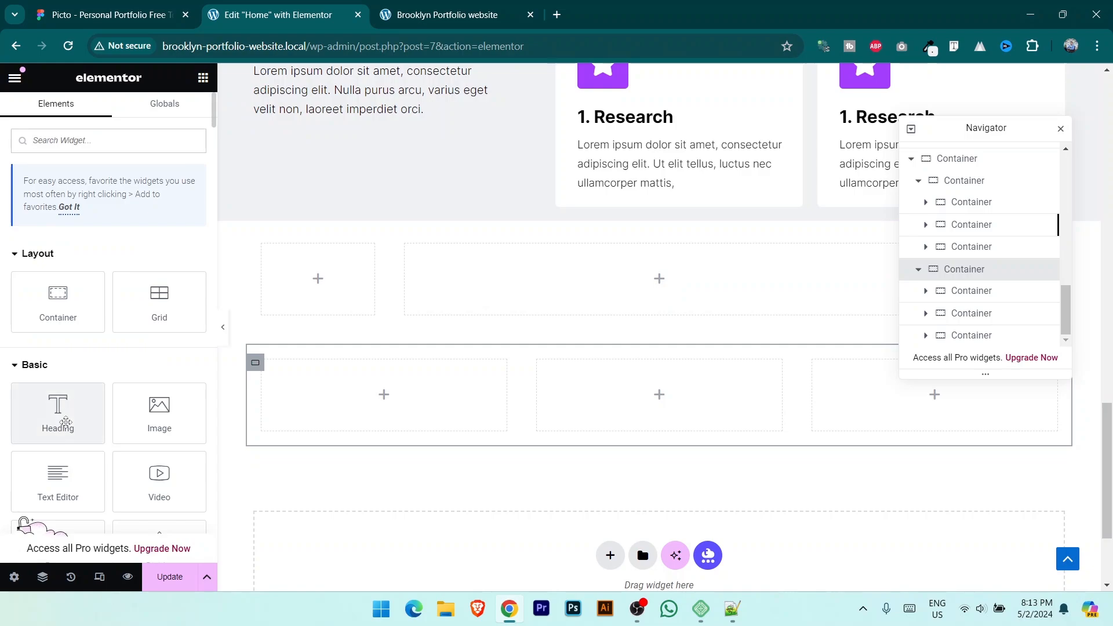
pyautogui.moveTo(58, 413); pyautogui.dragTo(670, 265)
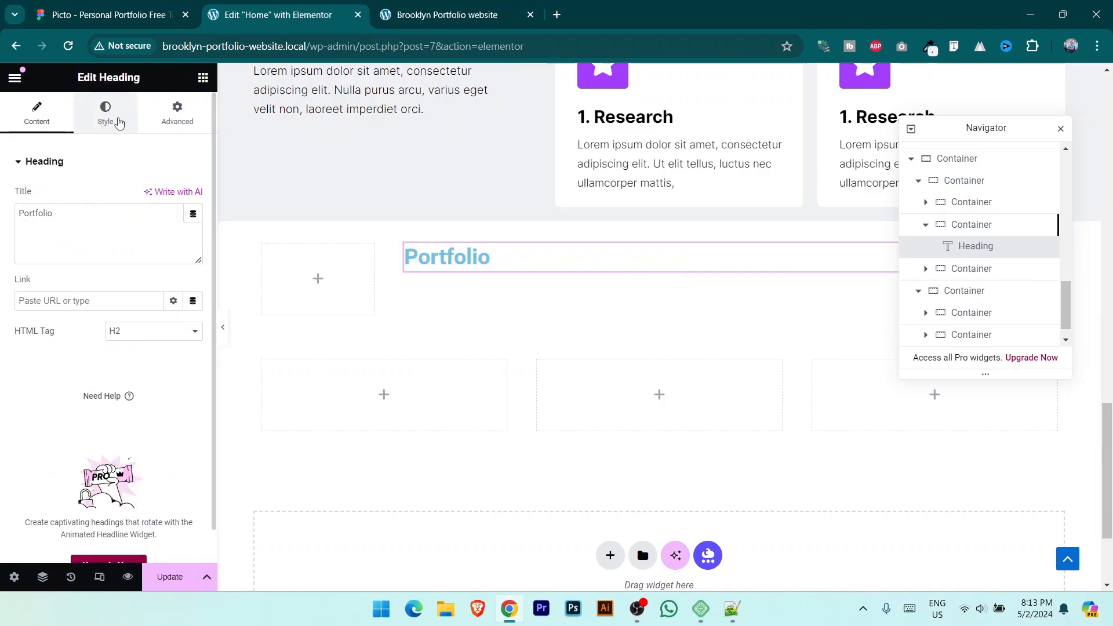
pyautogui.click(119, 123)
pyautogui.click(154, 194)
# Step: Copy the Portfolio description paragraph text from the Figma design
pyautogui.click(141, 7)
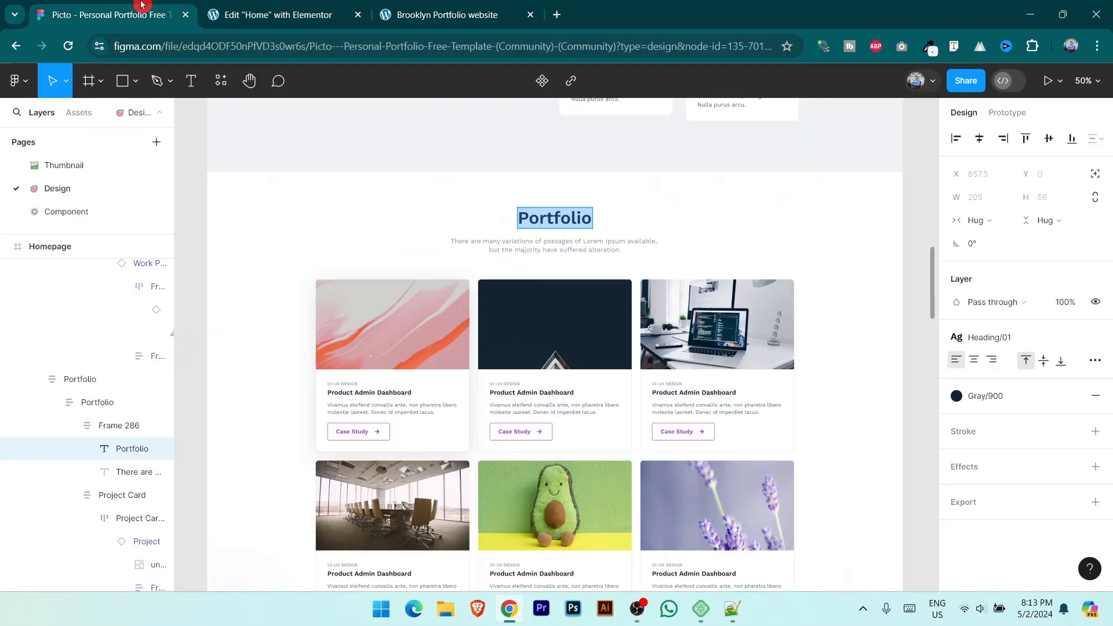
pyautogui.click(570, 246)
pyautogui.doubleClick(570, 246)
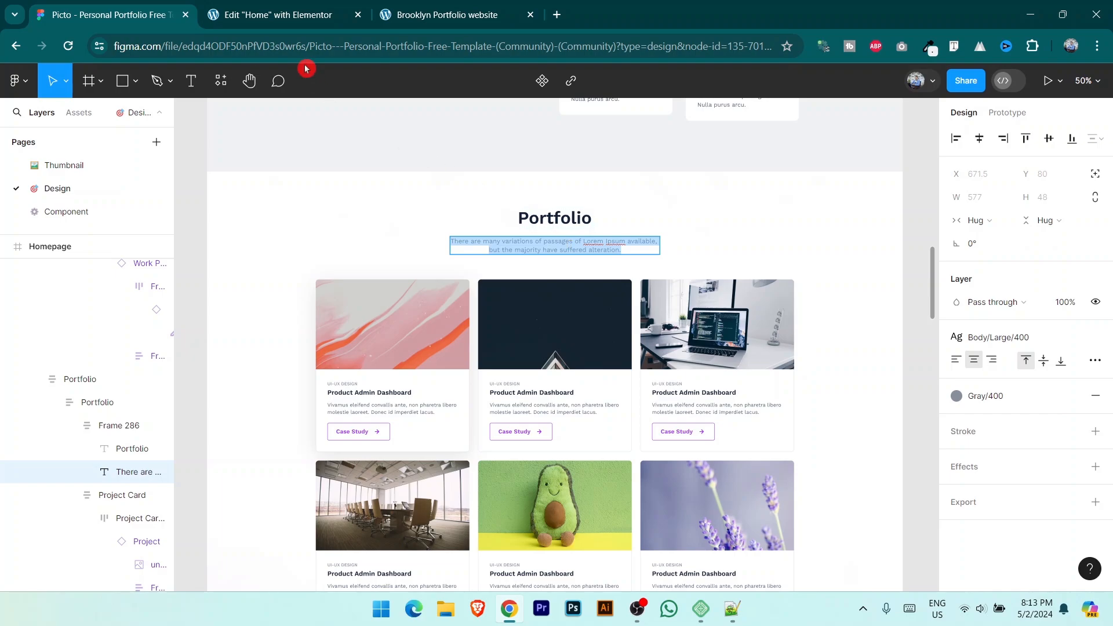
pyautogui.click(278, 14)
# Step: Add a centered Text Editor description under the Portfolio heading
pyautogui.click(203, 77)
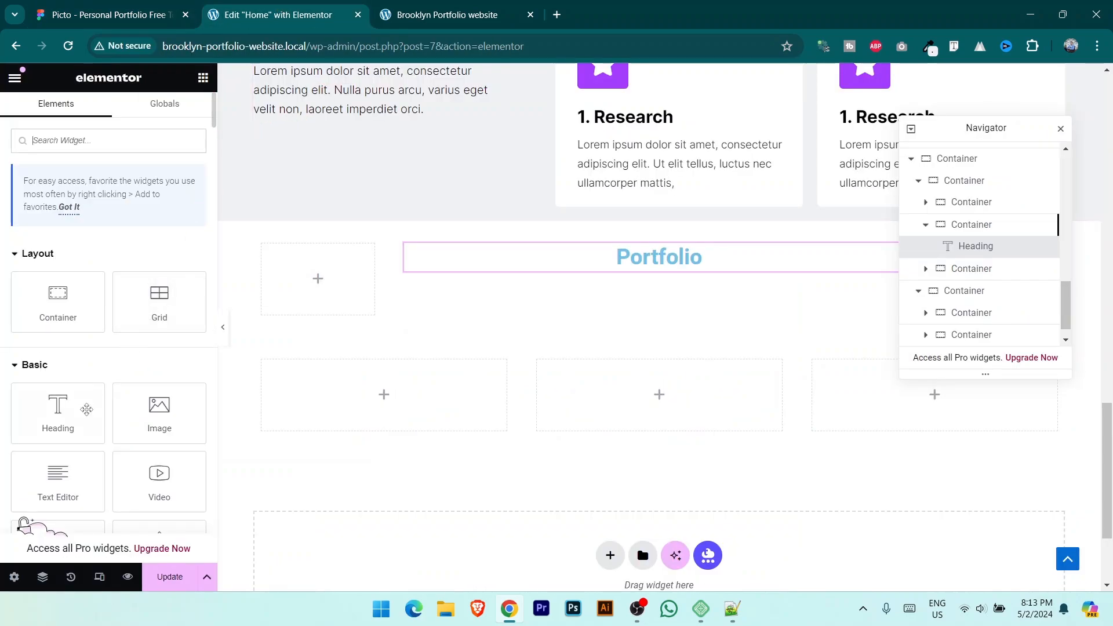
pyautogui.moveTo(58, 481); pyautogui.dragTo(675, 275)
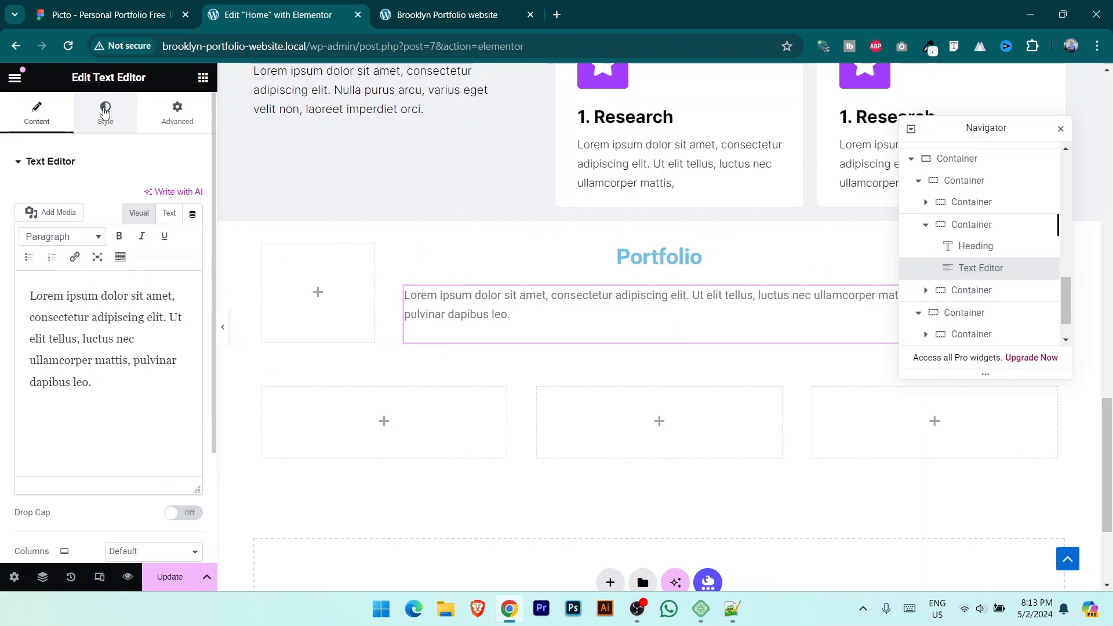
pyautogui.click(105, 111)
pyautogui.click(155, 196)
pyautogui.click(193, 227)
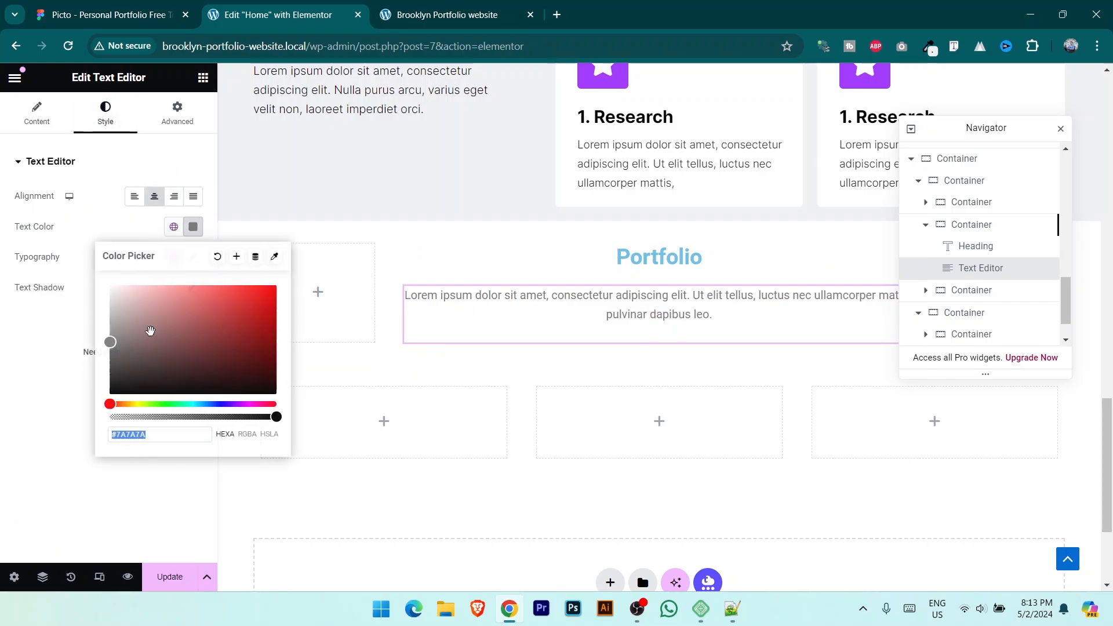
pyautogui.click(57, 262)
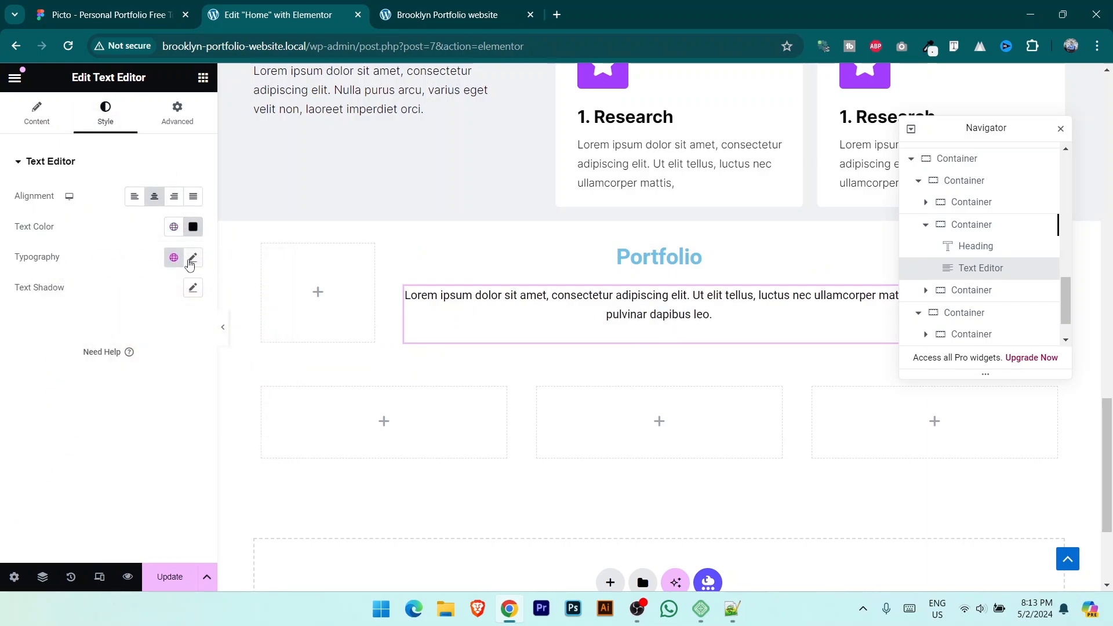
# Step: Set the description typography to Inter with Light (300) weight
pyautogui.click(191, 259)
pyautogui.click(154, 335)
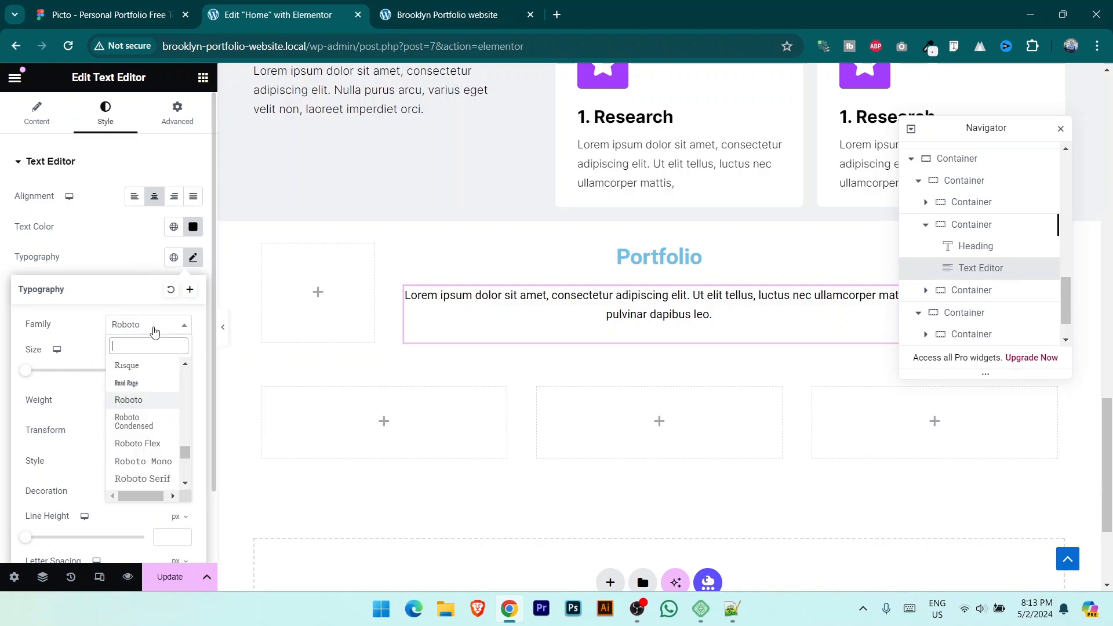
pyautogui.write('inter')
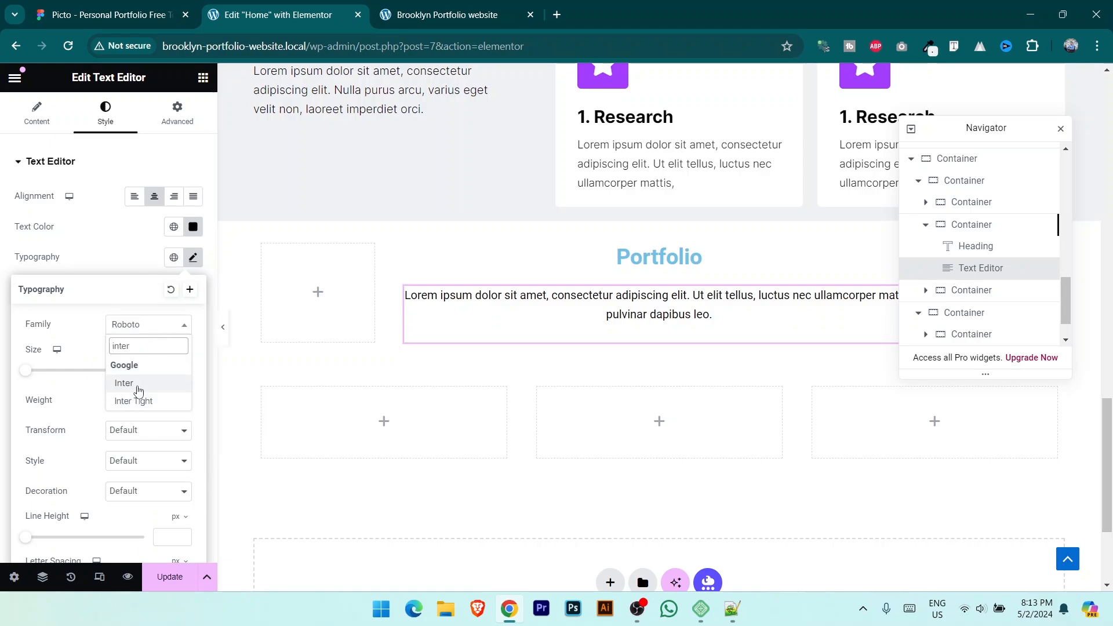
pyautogui.click(140, 383)
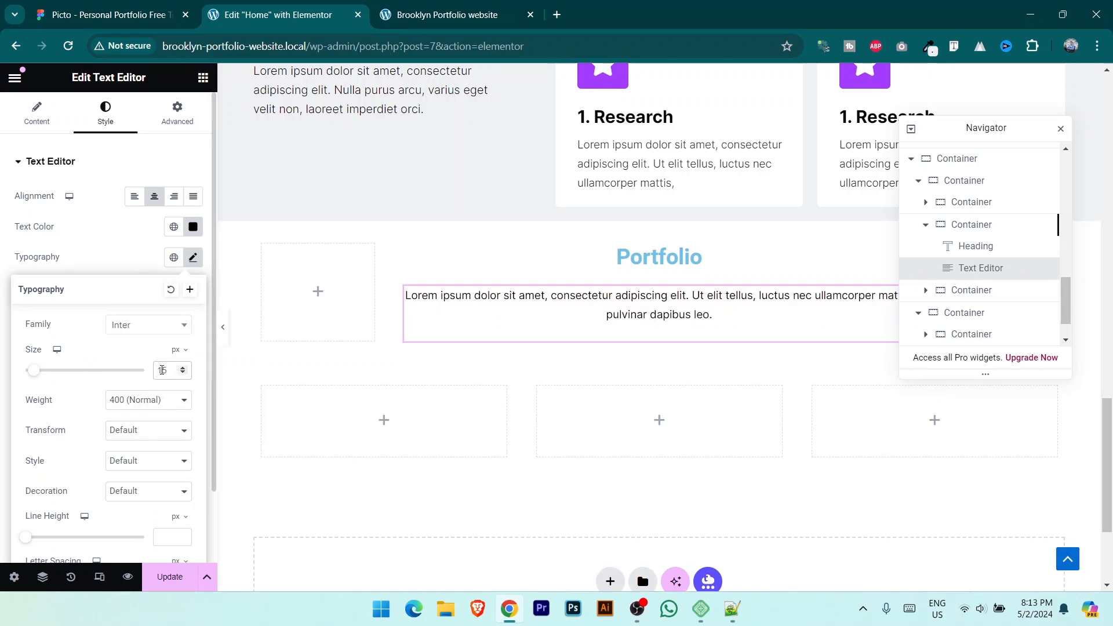
pyautogui.click(165, 404)
pyautogui.click(160, 442)
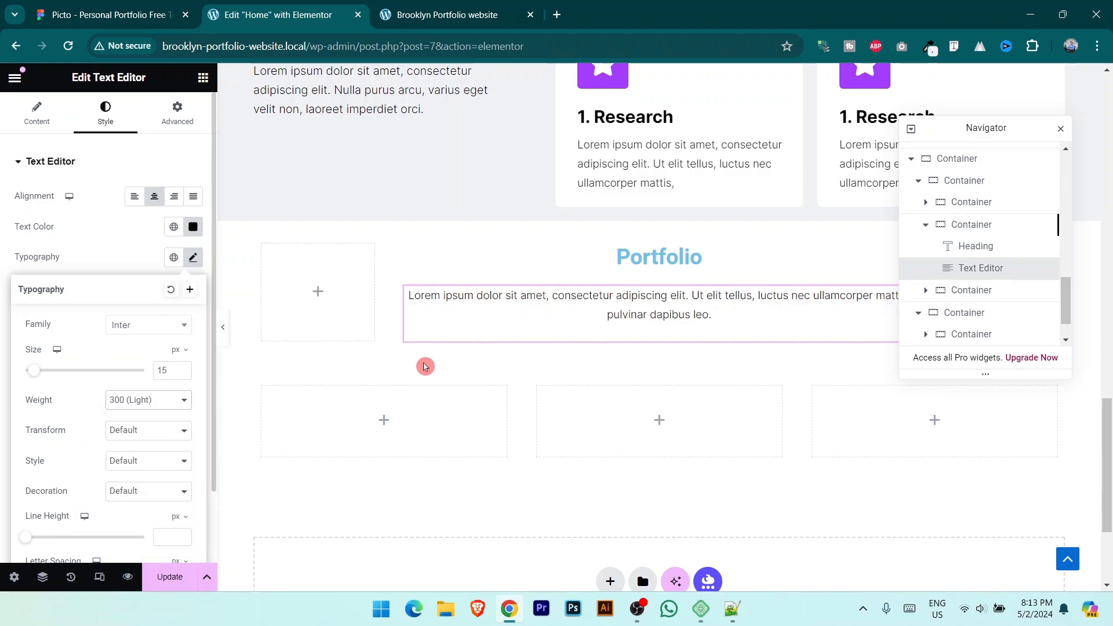
pyautogui.click(694, 261)
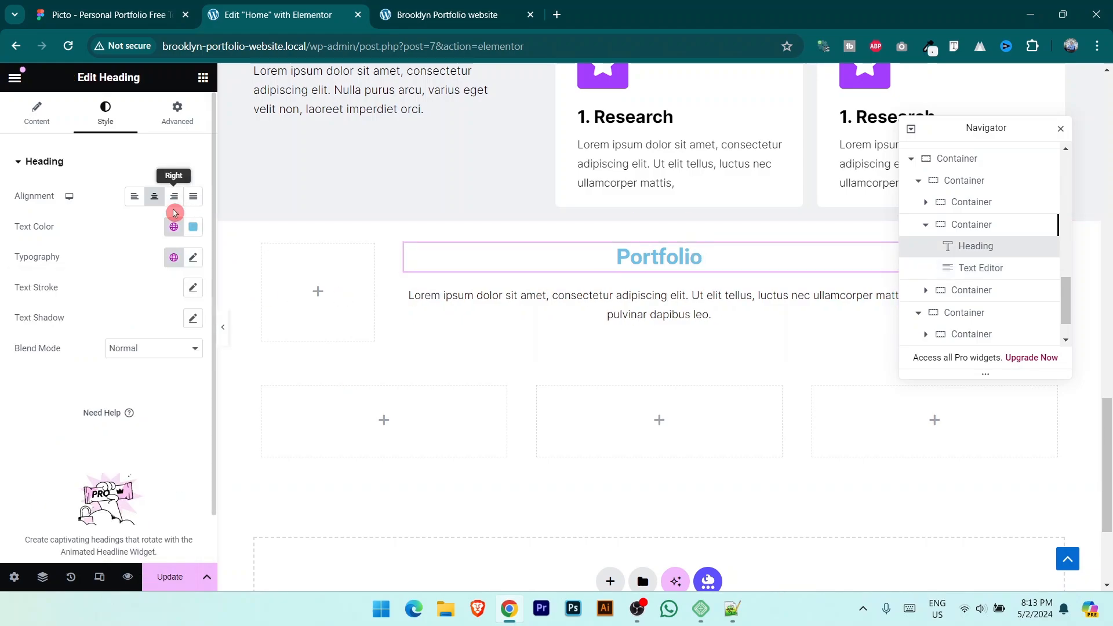
# Step: Make the Portfolio heading black in Inter Bold (700)
pyautogui.click(193, 226)
pyautogui.moveTo(199, 280); pyautogui.dragTo(62, 460)
pyautogui.click(40, 280)
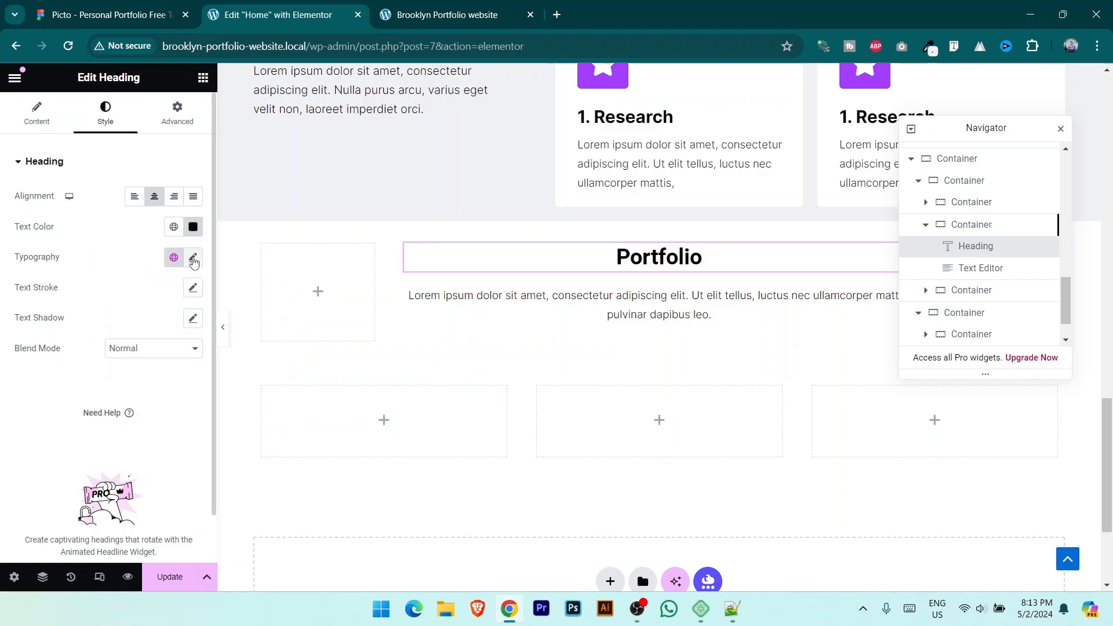
pyautogui.click(193, 258)
pyautogui.click(152, 326)
pyautogui.write('inter')
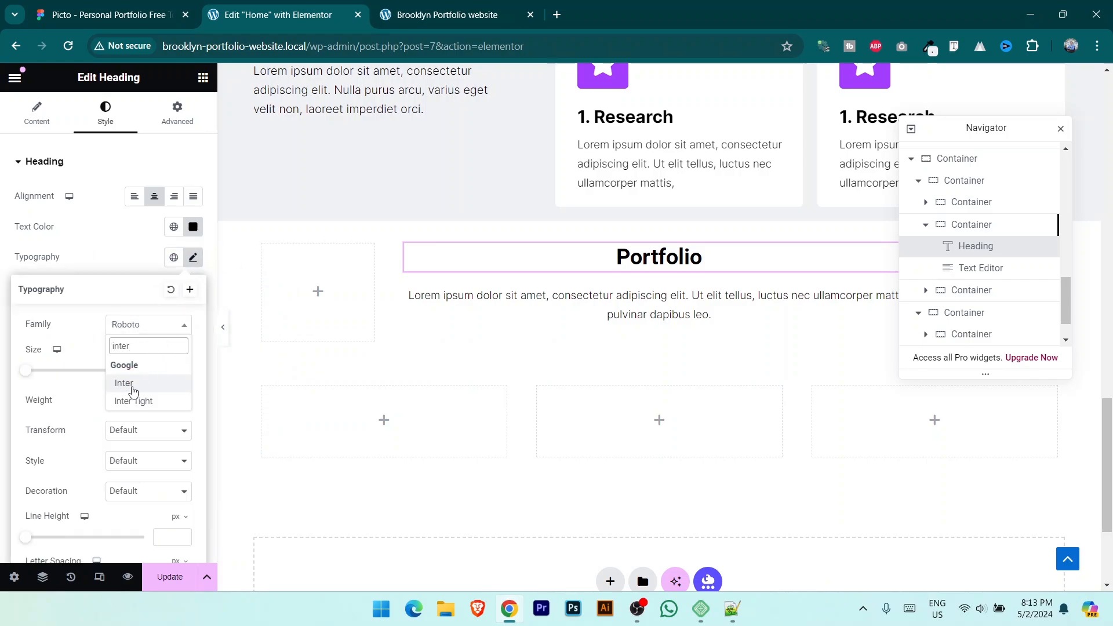
pyautogui.click(125, 384)
pyautogui.click(163, 401)
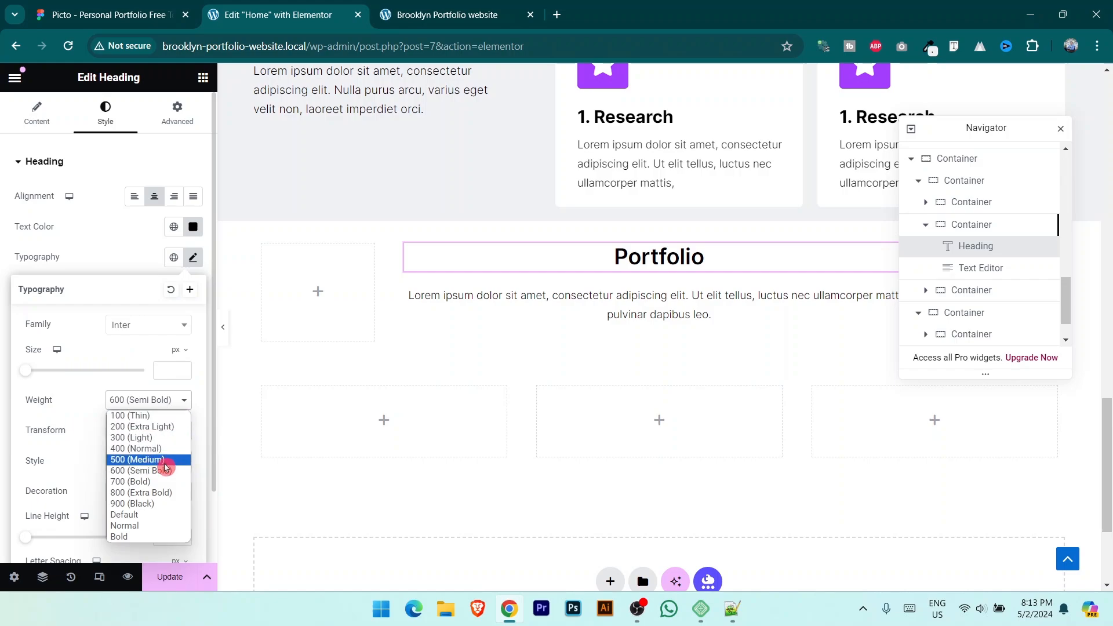
pyautogui.click(162, 482)
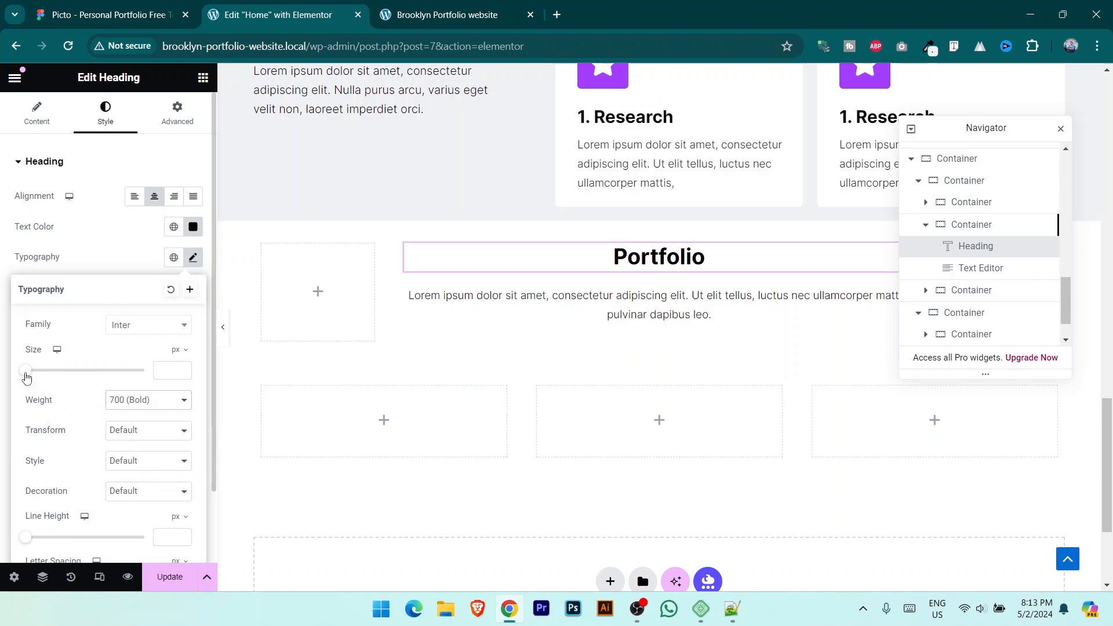
# Step: Set the heading font size to 35 px and save the page with Update
pyautogui.click(163, 369)
pyautogui.write('28')
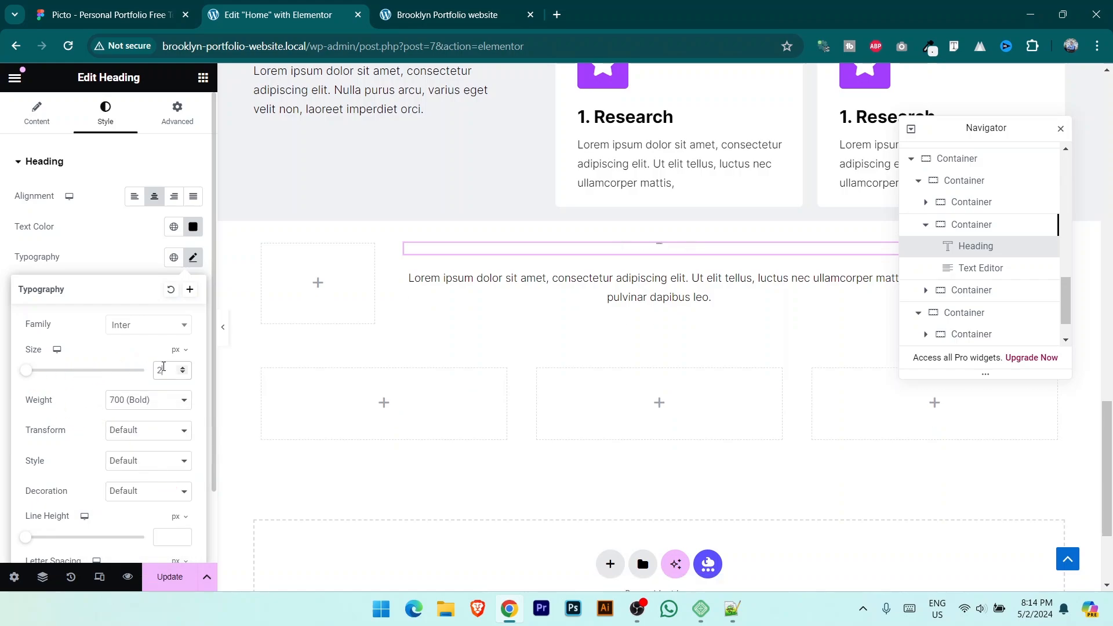
pyautogui.press('BackSpace')
pyautogui.press('BackSpace')
pyautogui.write('38')
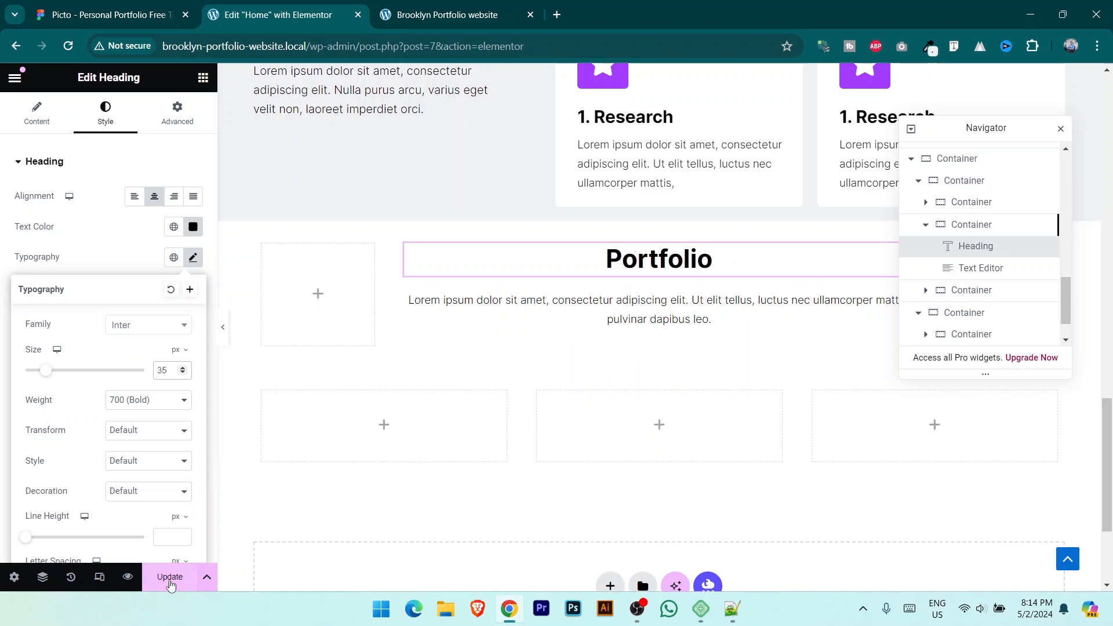
pyautogui.click(170, 576)
# Step: Check the live website, then return to the Work Process section in the editor
pyautogui.click(446, 15)
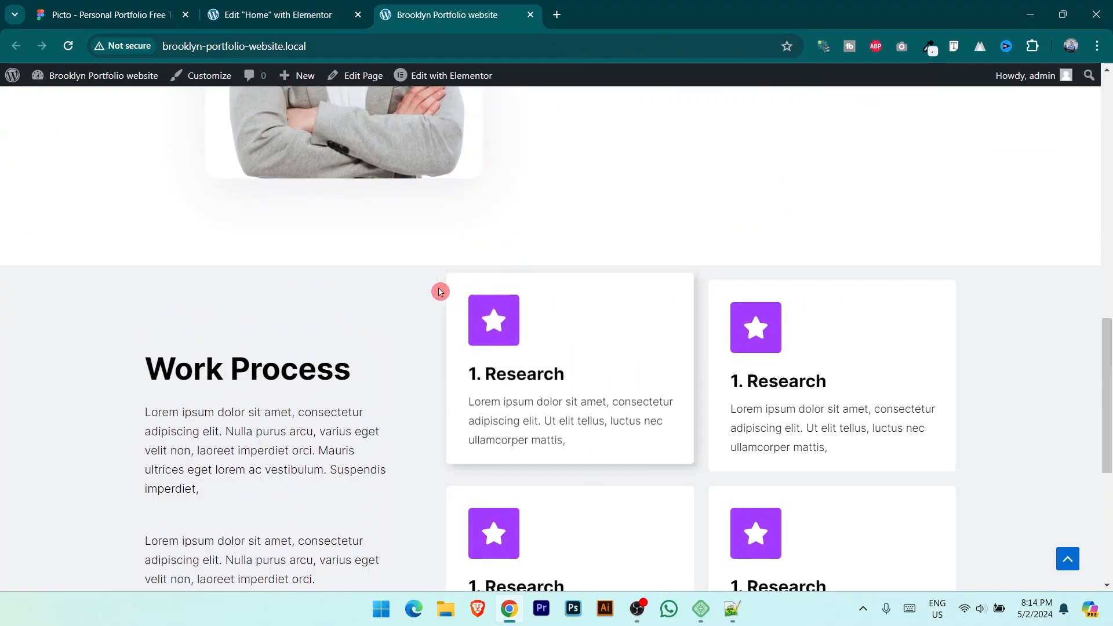
pyautogui.scroll(-3, 420, 355)
pyautogui.click(267, 12)
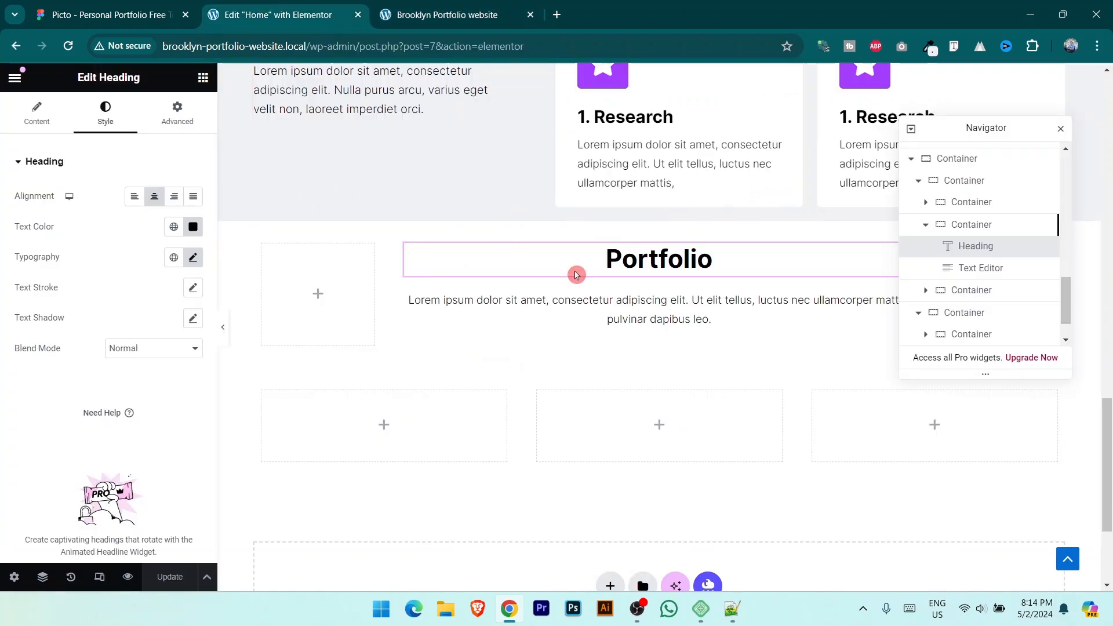
pyautogui.scroll(5, 577, 276)
pyautogui.scroll(1, 658, 198)
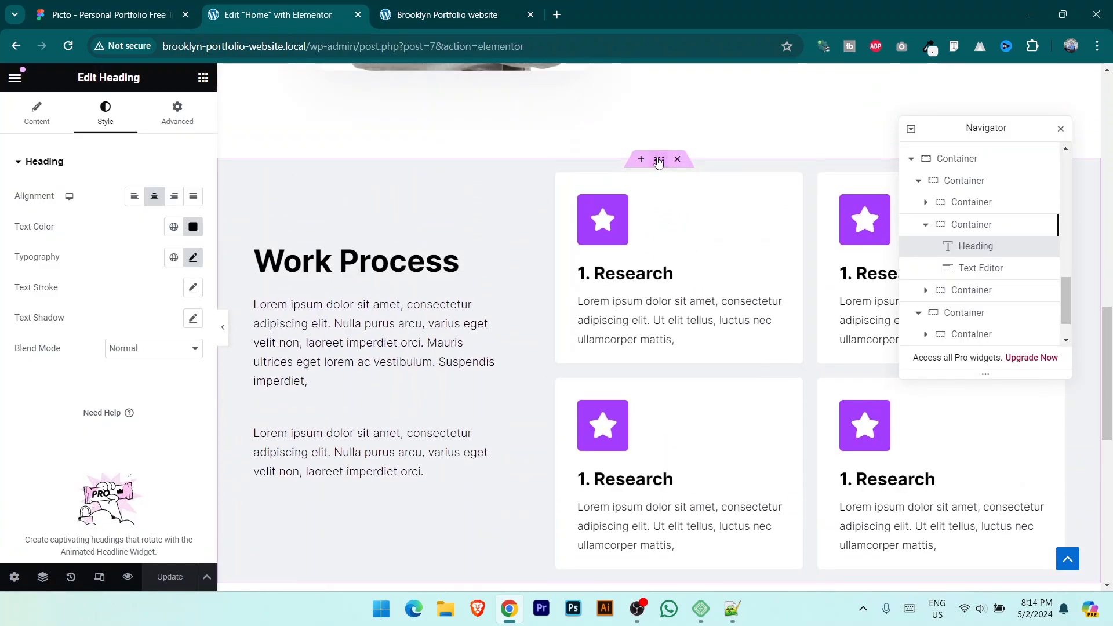
# Step: Give the Work Process section unlinked 100 px top and bottom padding, then view the live site
pyautogui.click(360, 183)
pyautogui.click(175, 115)
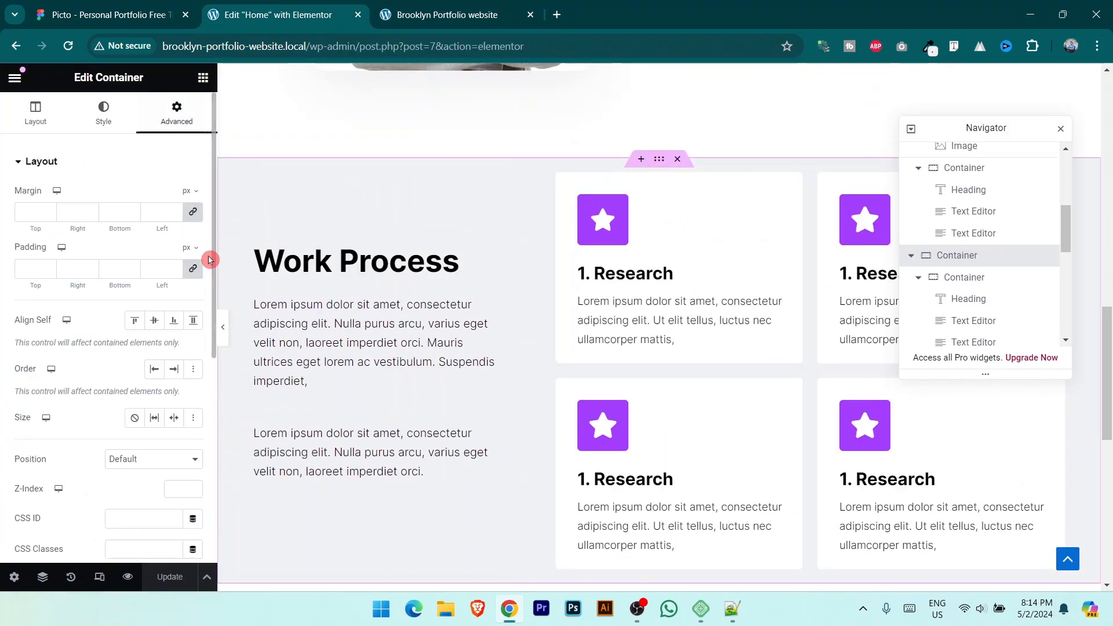
pyautogui.click(193, 269)
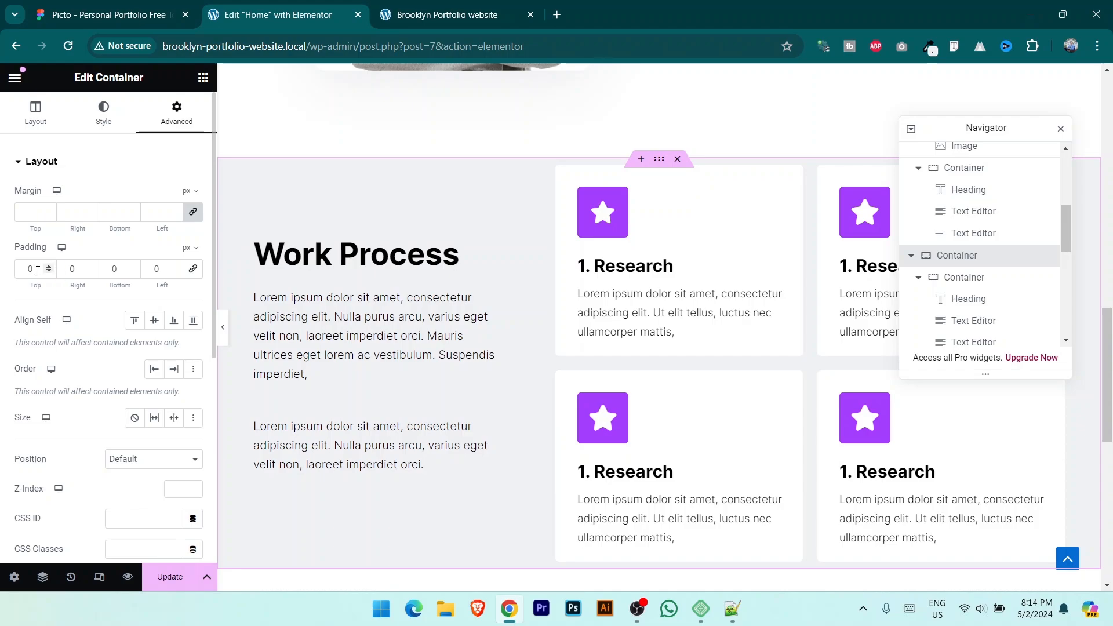
pyautogui.write('50')
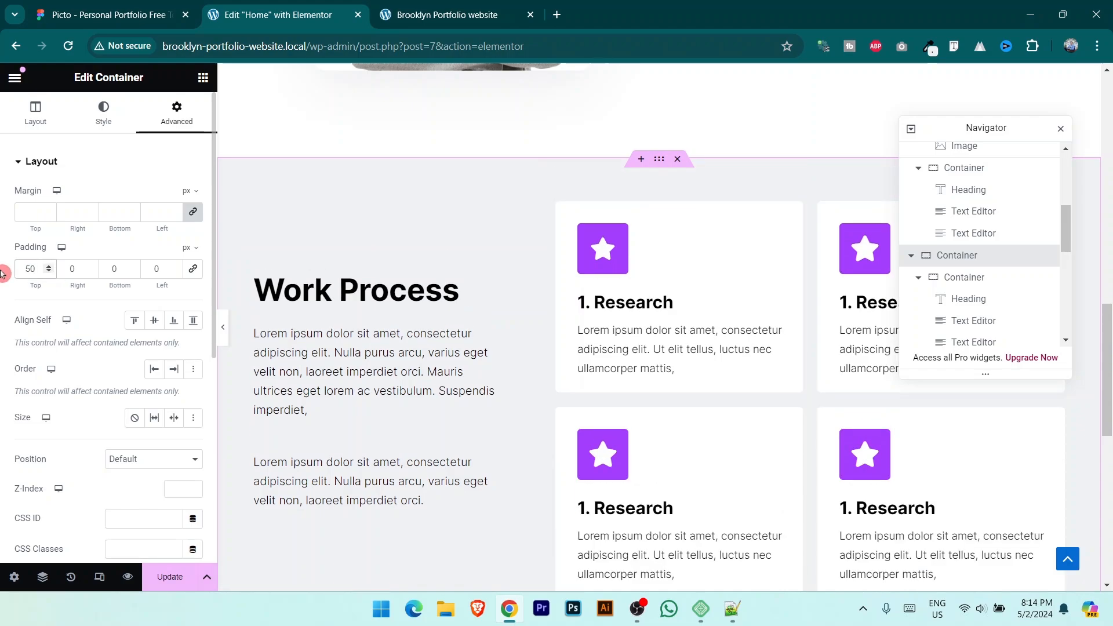
pyautogui.write('100')
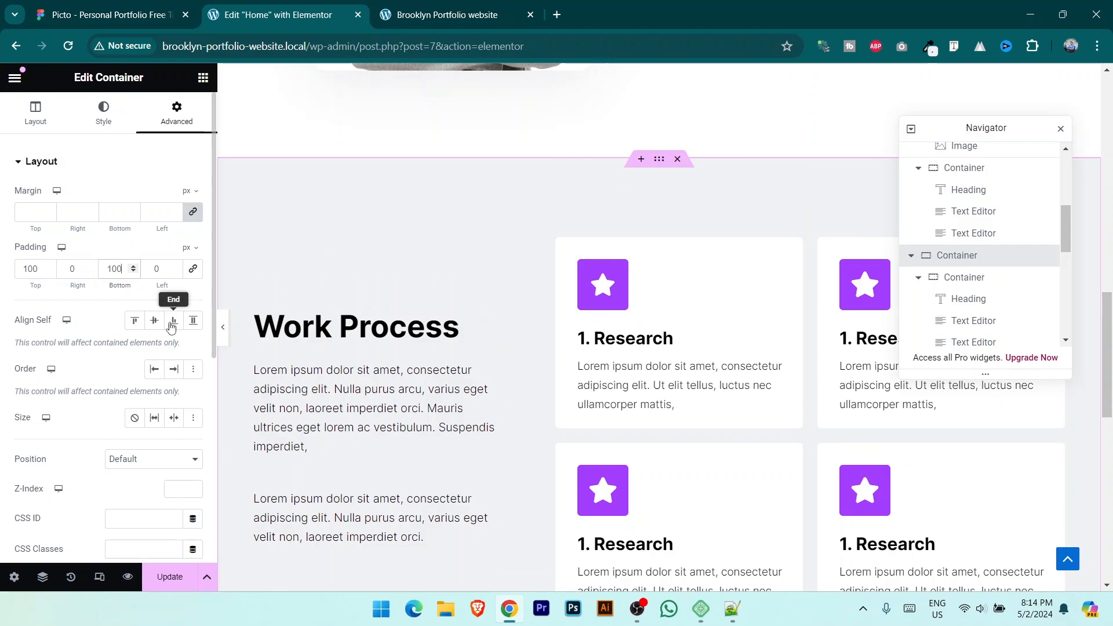
pyautogui.hotkey('ctrl', 'Tab')
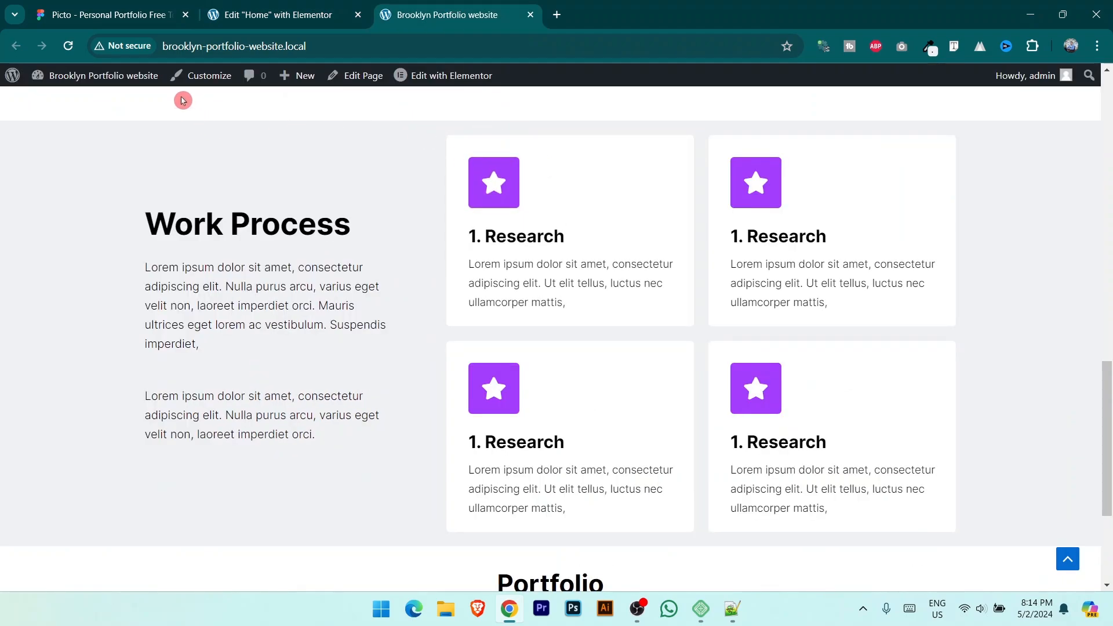
# Step: Reload the live site, compare against the Figma project cards, and return to the Portfolio section
pyautogui.click(71, 47)
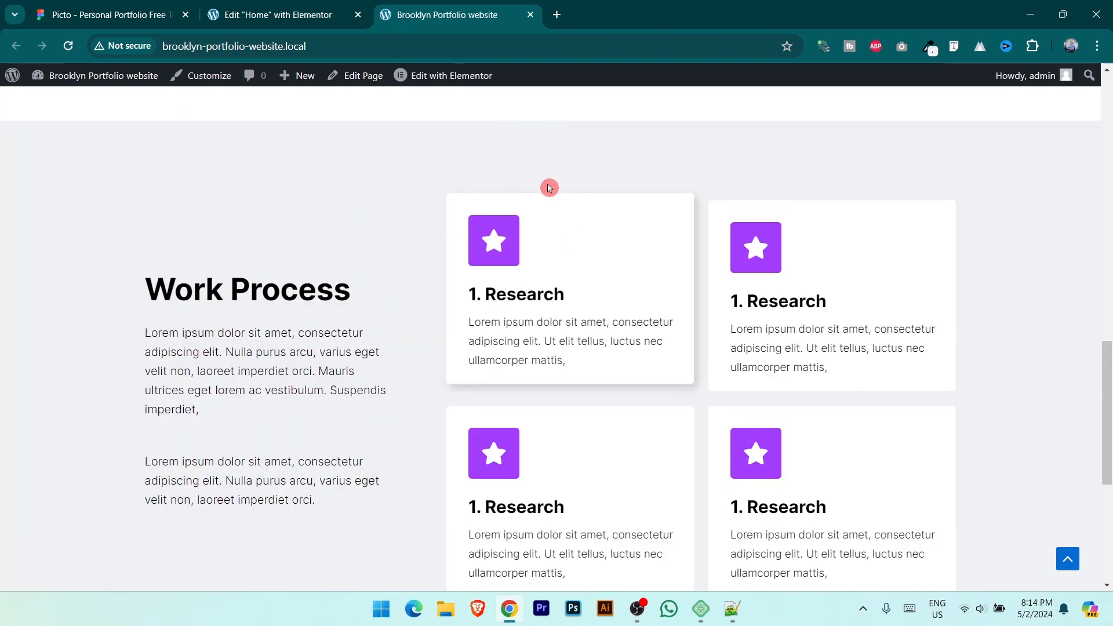
pyautogui.scroll(-5, 523, 315)
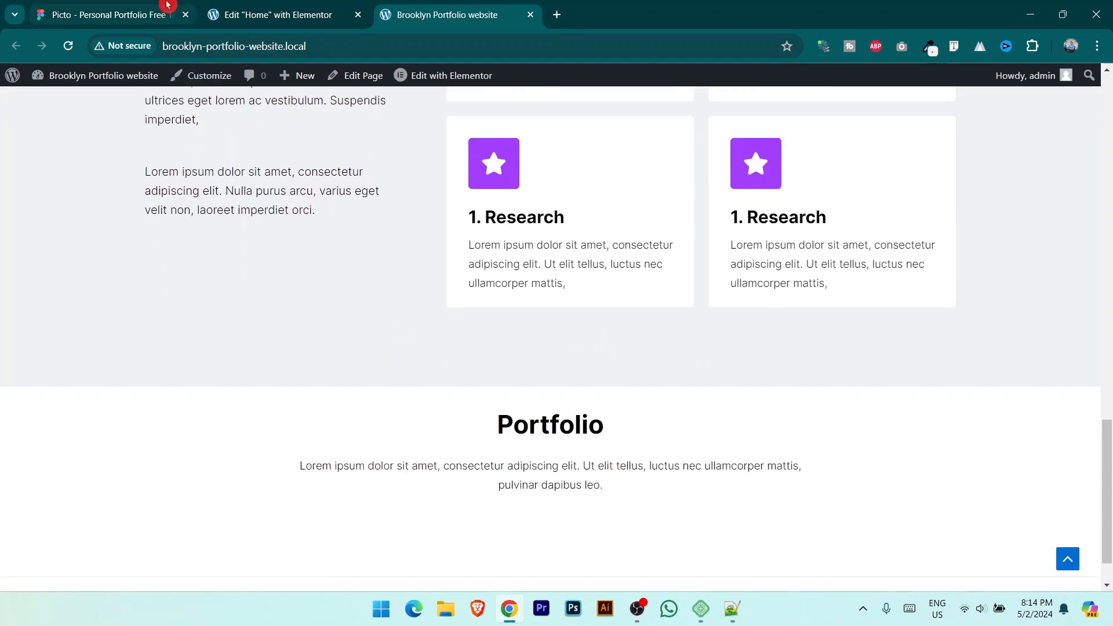
pyautogui.click(249, 13)
pyautogui.scroll(-4, 596, 447)
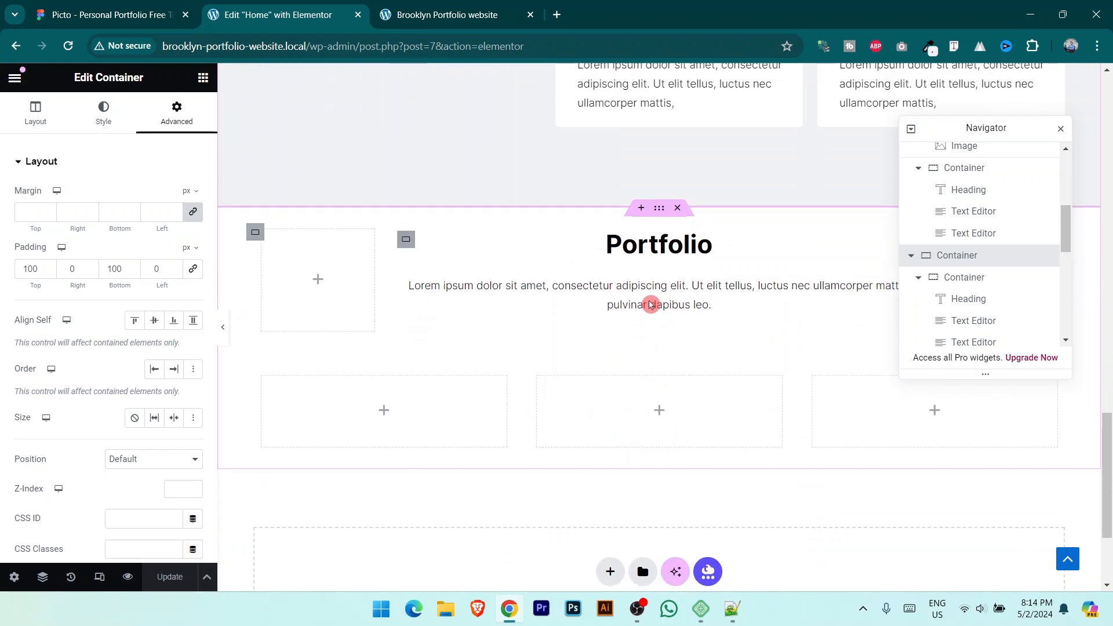
pyautogui.hotkey('ctrl', 'shift', 'Tab')
pyautogui.scroll(-1, 440, 307)
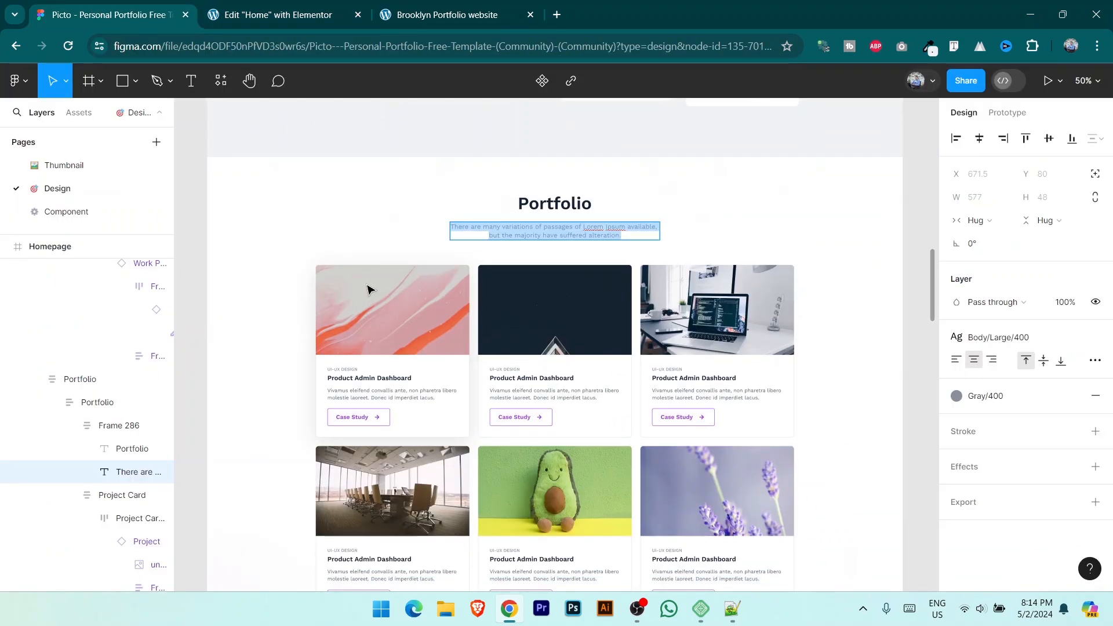
pyautogui.hotkey('ctrl', 'Tab')
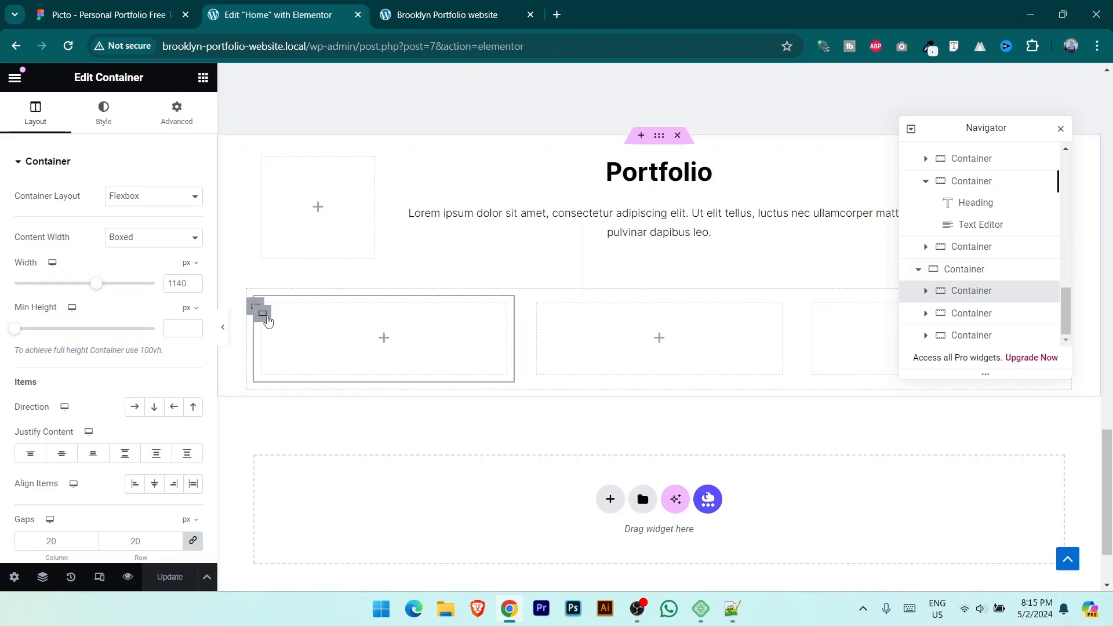
# Step: Give the first Portfolio card container a Classic #FFFFFF colour background
pyautogui.click(105, 114)
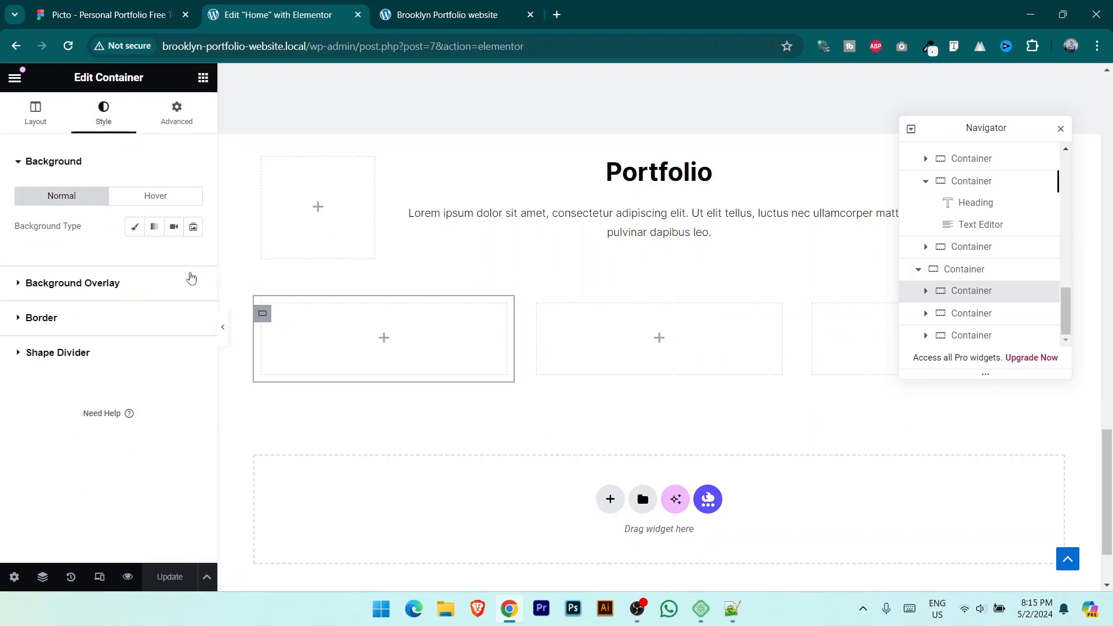
pyautogui.click(75, 298)
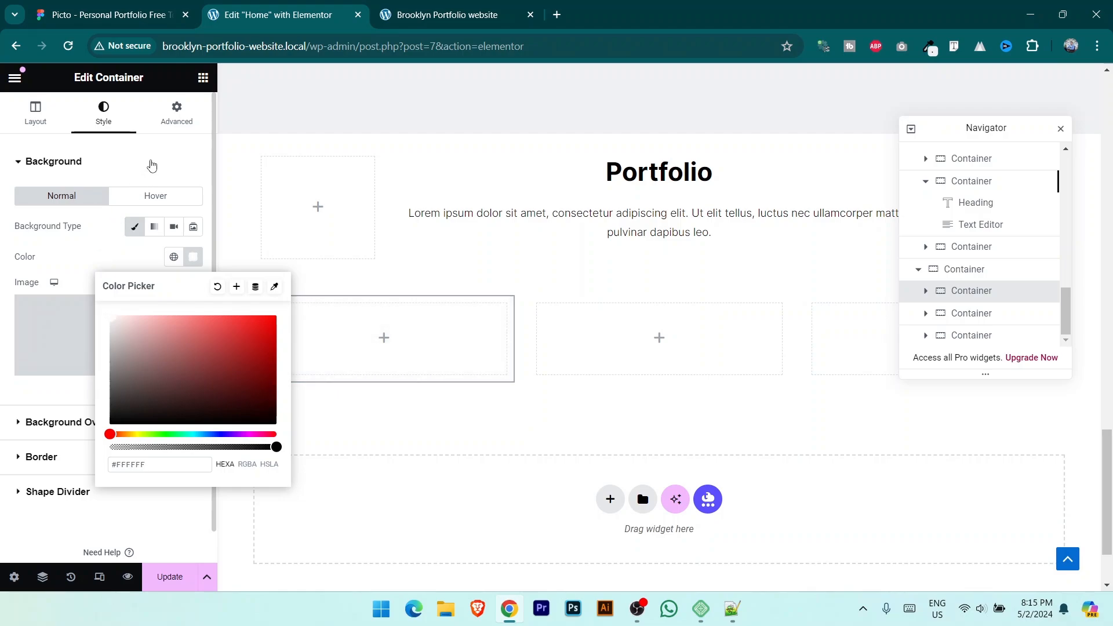
# Step: Drop an empty Image widget into the first portfolio card container
pyautogui.click(151, 166)
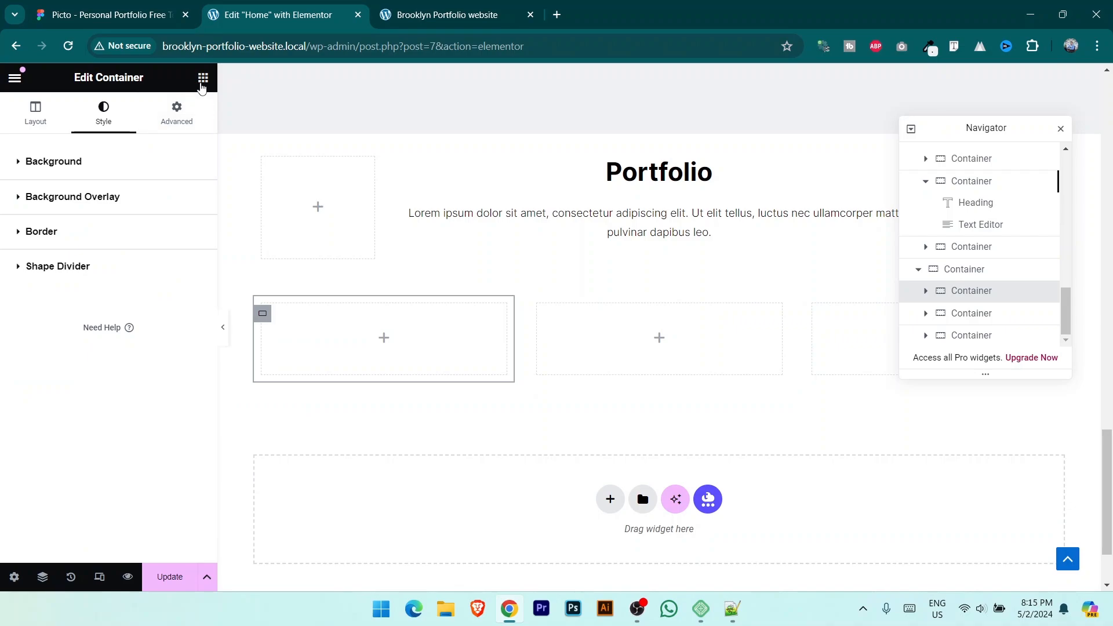
pyautogui.click(203, 81)
pyautogui.moveTo(152, 415); pyautogui.dragTo(363, 346)
pyautogui.hotkey('ctrl', '1')
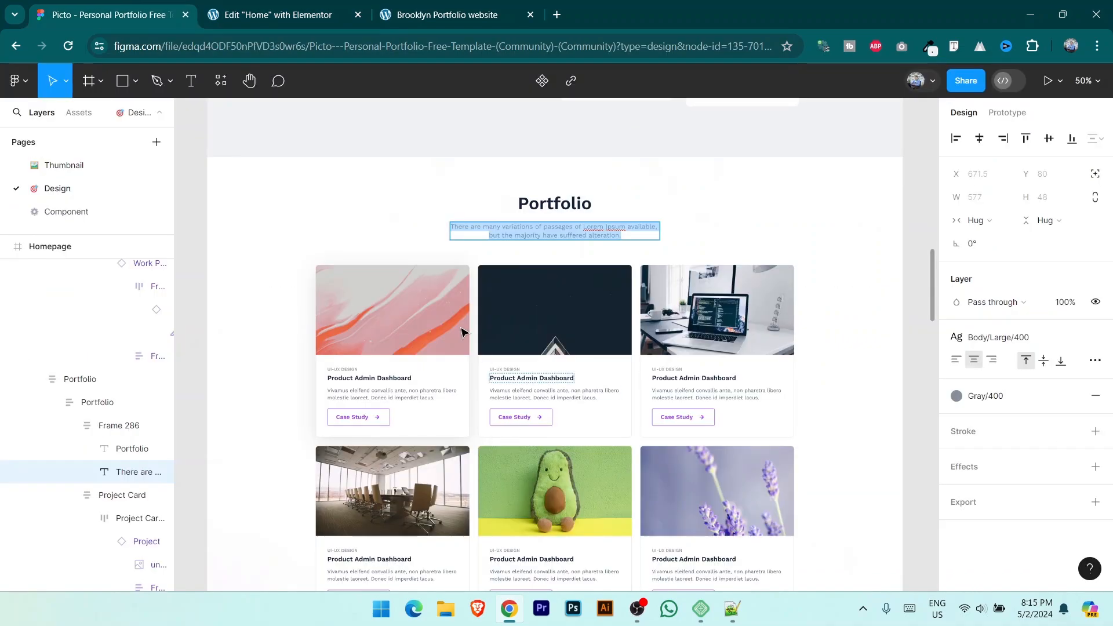
# Step: Upload unsplash_9anj7QWy-2g.png and insert it into the first card's Image widget
pyautogui.click(270, 16)
pyautogui.click(178, 226)
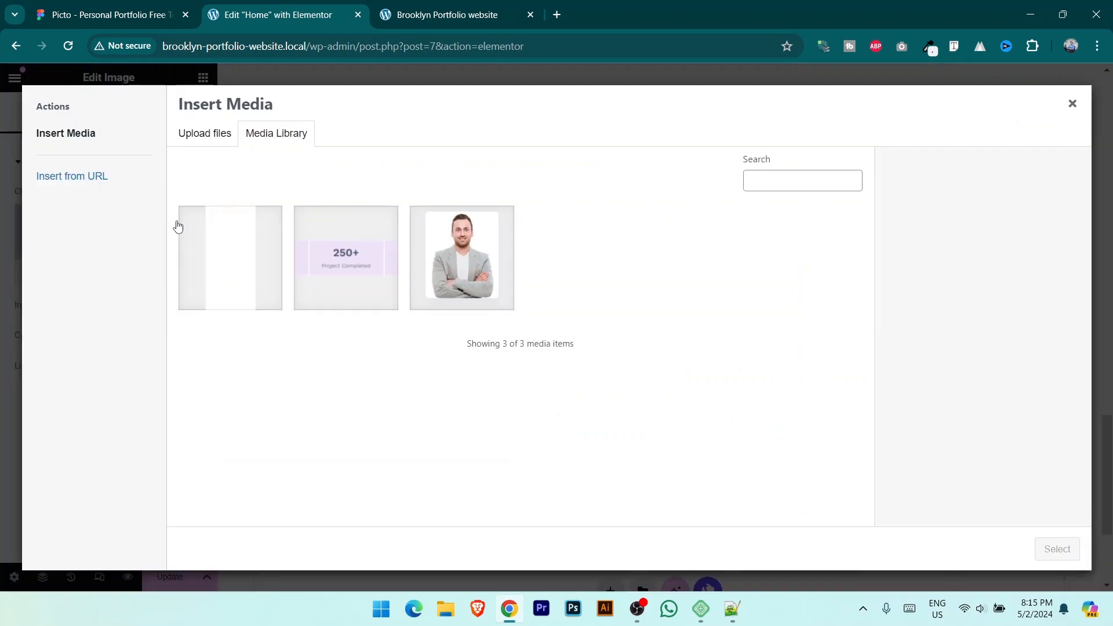
pyautogui.click(205, 135)
pyautogui.click(634, 332)
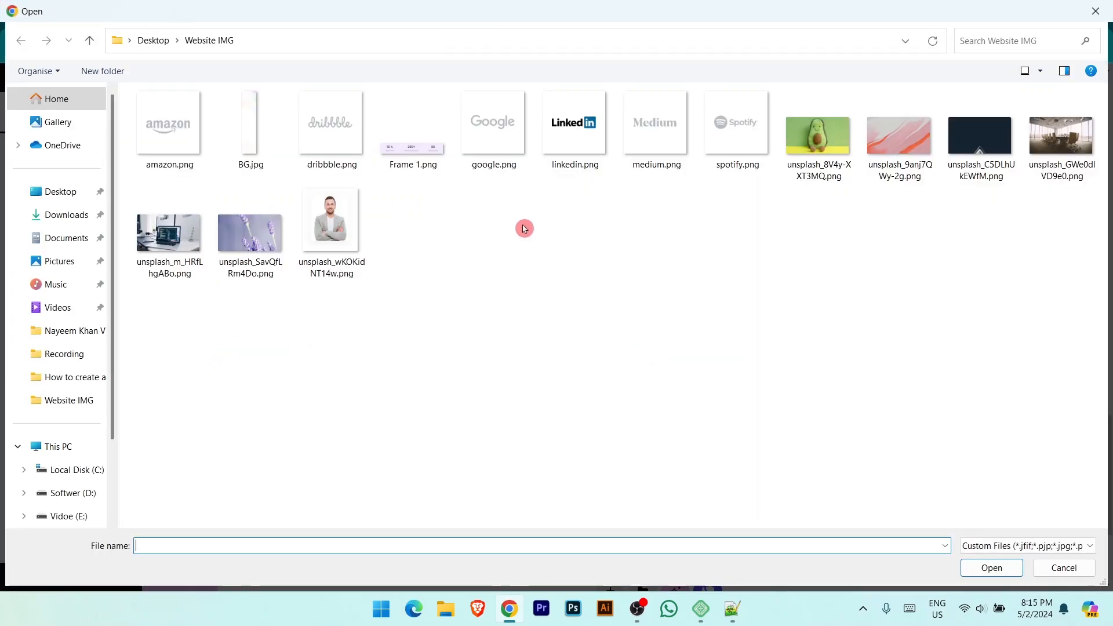
pyautogui.click(902, 139)
pyautogui.doubleClick(903, 148)
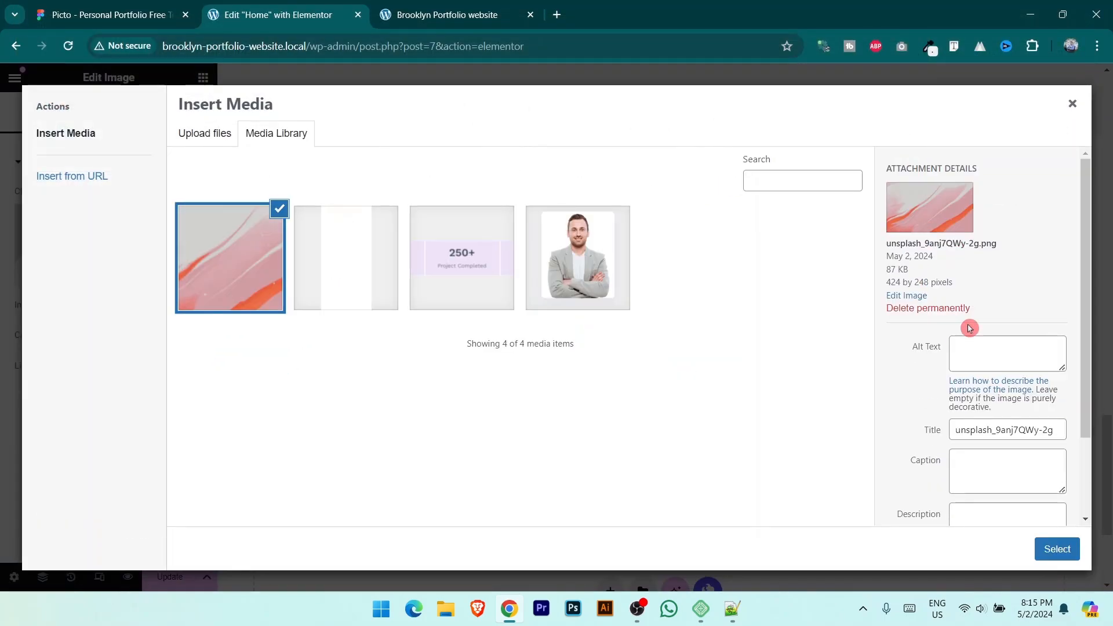
pyautogui.click(1057, 549)
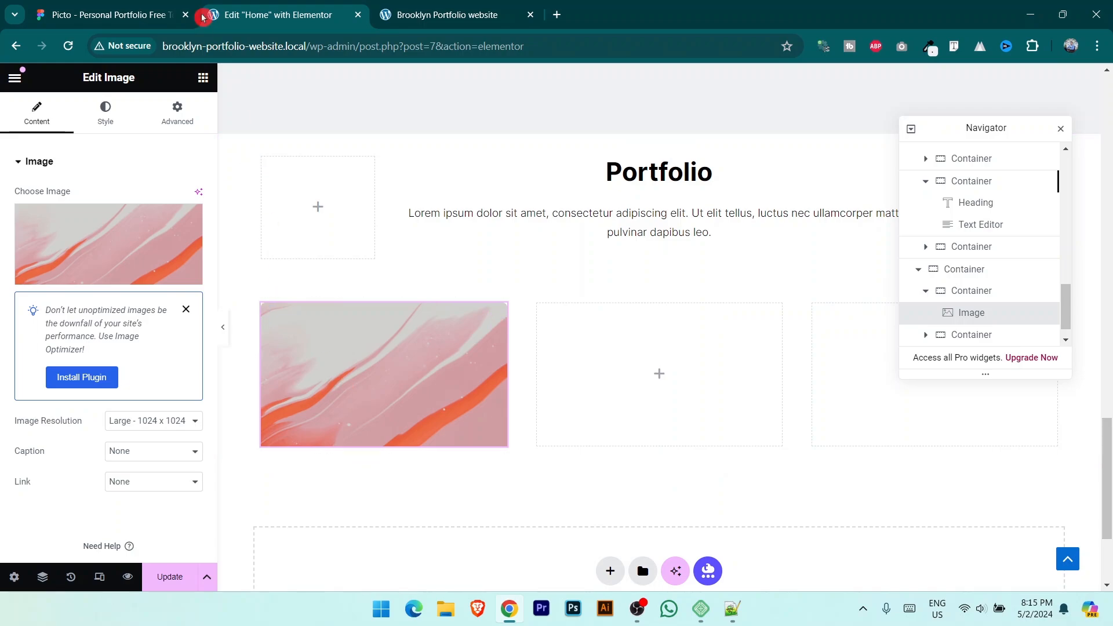
# Step: Copy the UI-UX DESIGN label text from the first Figma project card
pyautogui.click(117, 6)
pyautogui.click(361, 382)
pyautogui.scroll(3, 363, 386)
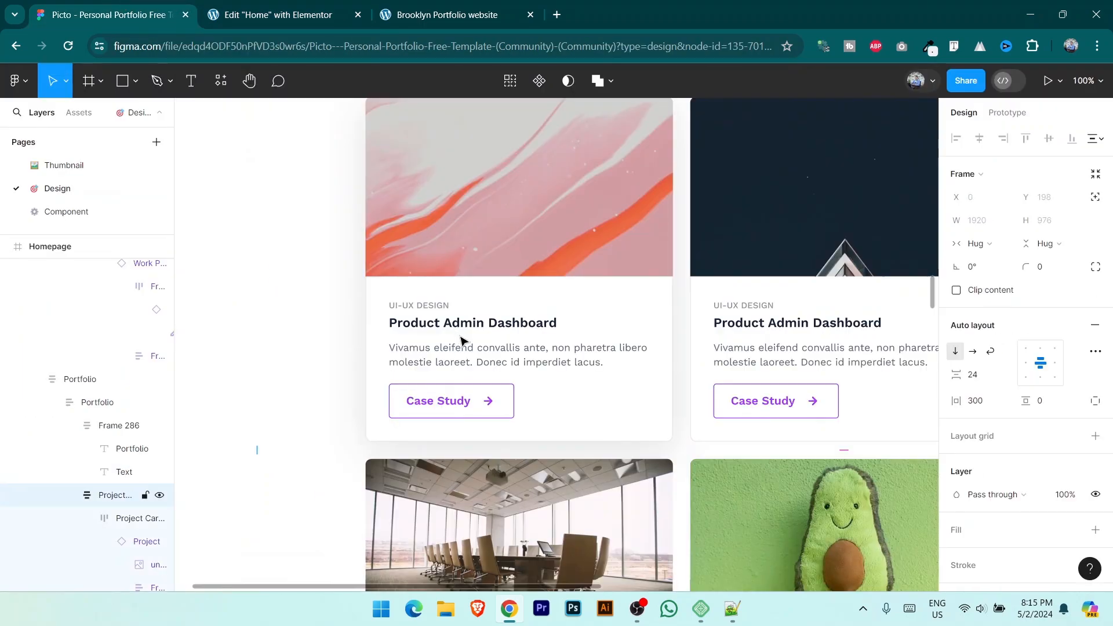
pyautogui.doubleClick(434, 310)
pyautogui.doubleClick(434, 310)
pyautogui.doubleClick(435, 310)
pyautogui.doubleClick(435, 309)
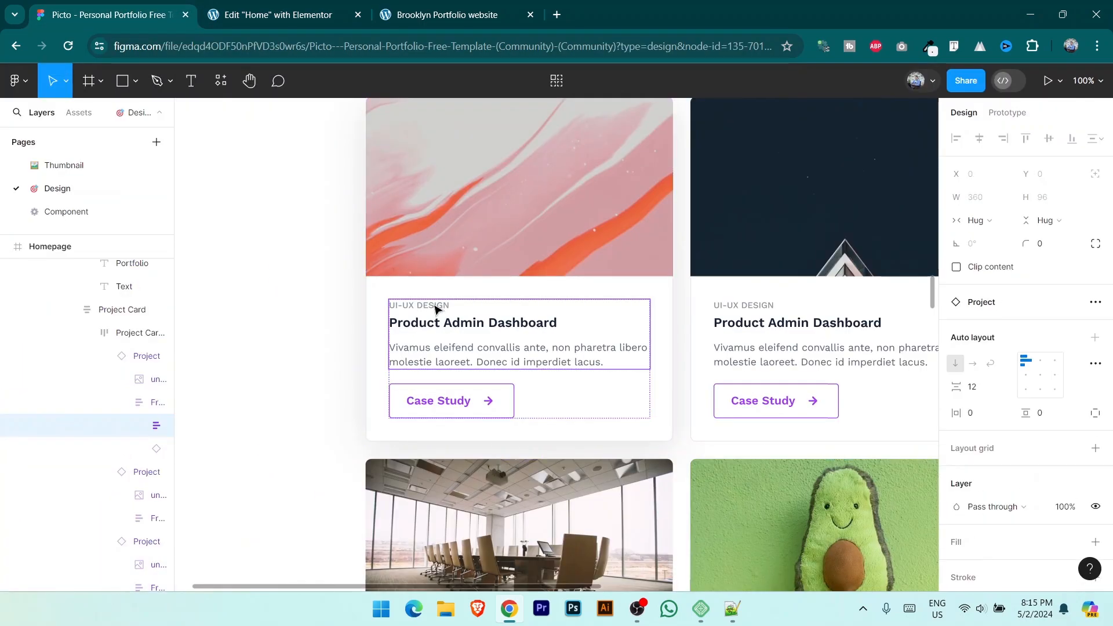
pyautogui.doubleClick(435, 310)
pyautogui.doubleClick(435, 309)
pyautogui.doubleClick(435, 307)
pyautogui.hotkey('ctrl', 'a')
pyautogui.hotkey('ctrl', 'c')
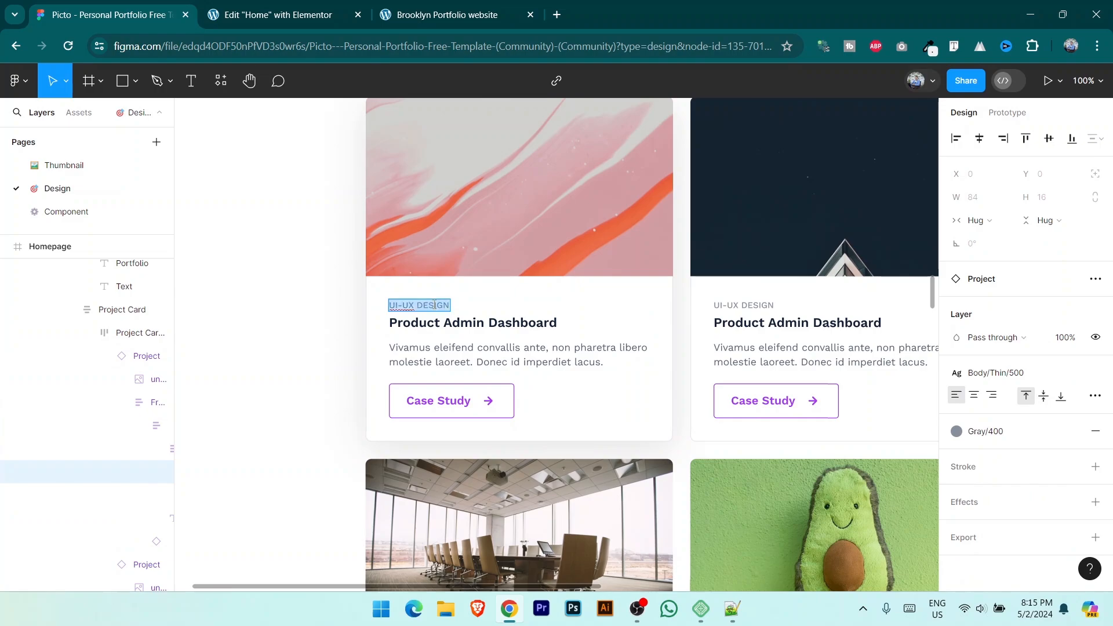
pyautogui.click(292, 8)
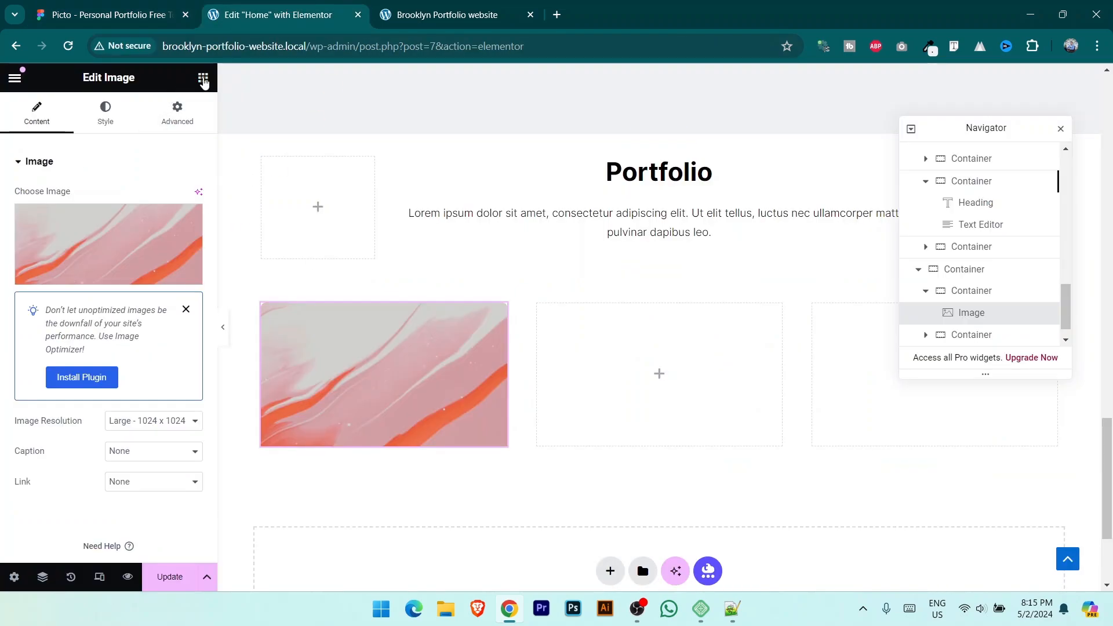
pyautogui.click(203, 77)
pyautogui.scroll(-1, 87, 359)
# Step: Add a Heading under the image reading UI-UX DESIGN, left-aligned in light grey
pyautogui.moveTo(65, 354); pyautogui.dragTo(360, 433)
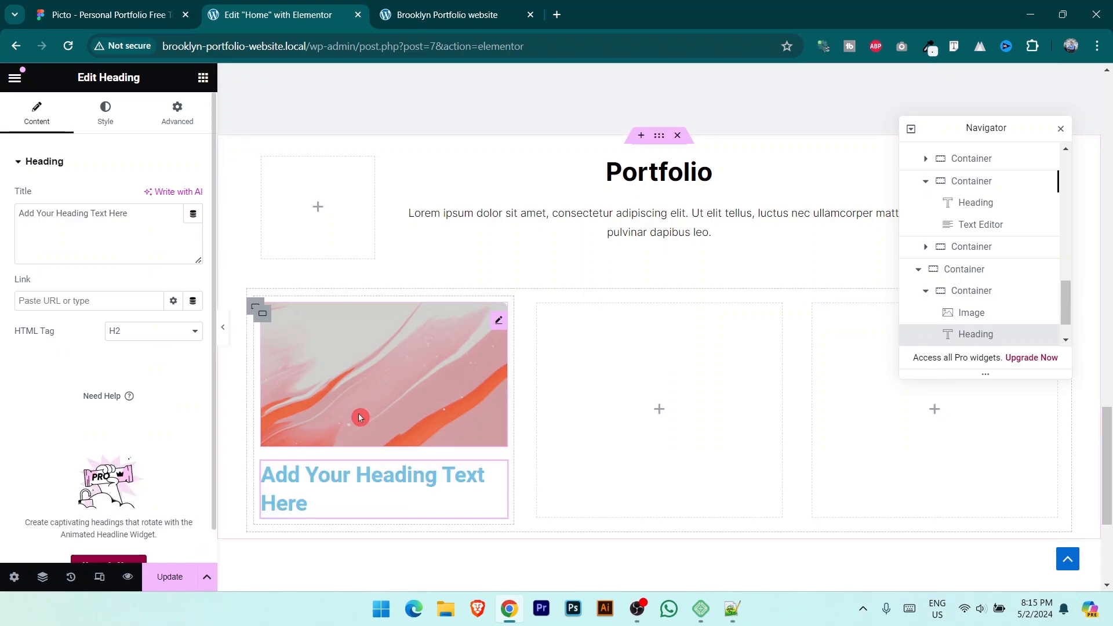
pyautogui.tripleClick(131, 218)
pyautogui.hotkey('ctrl', 'v')
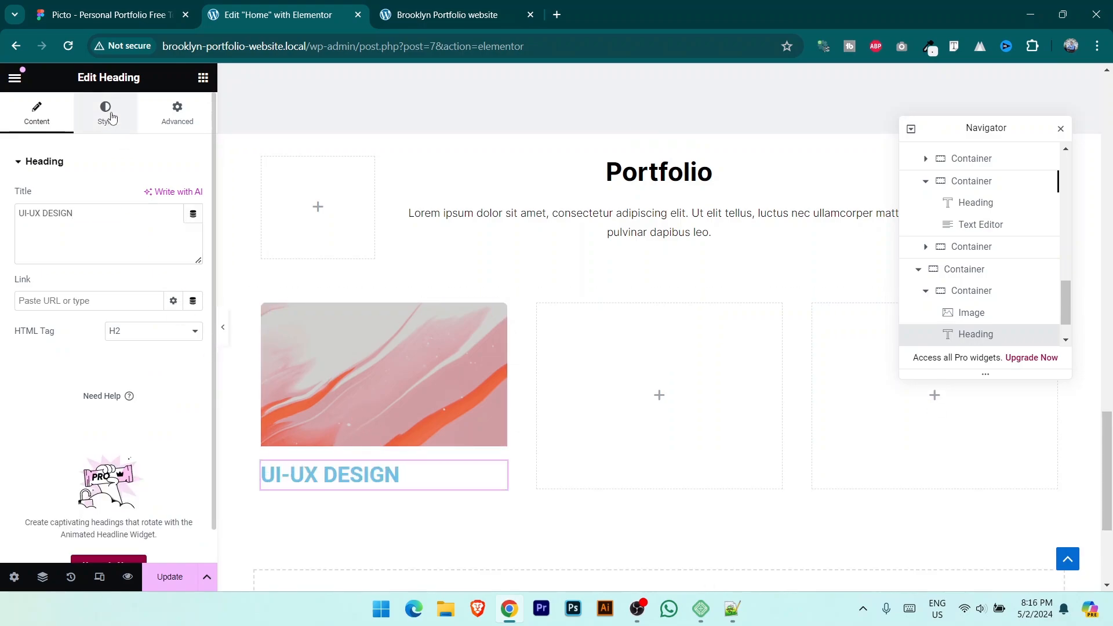
pyautogui.click(105, 113)
pyautogui.click(135, 198)
pyautogui.click(167, 250)
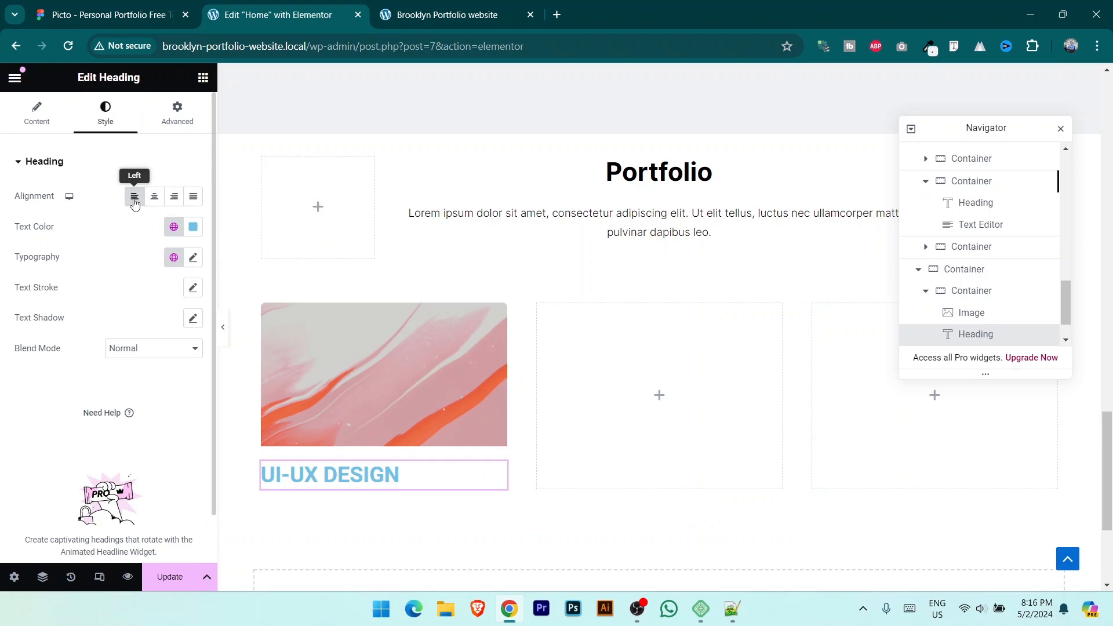
pyautogui.click(193, 227)
pyautogui.write('#C8D1D5')
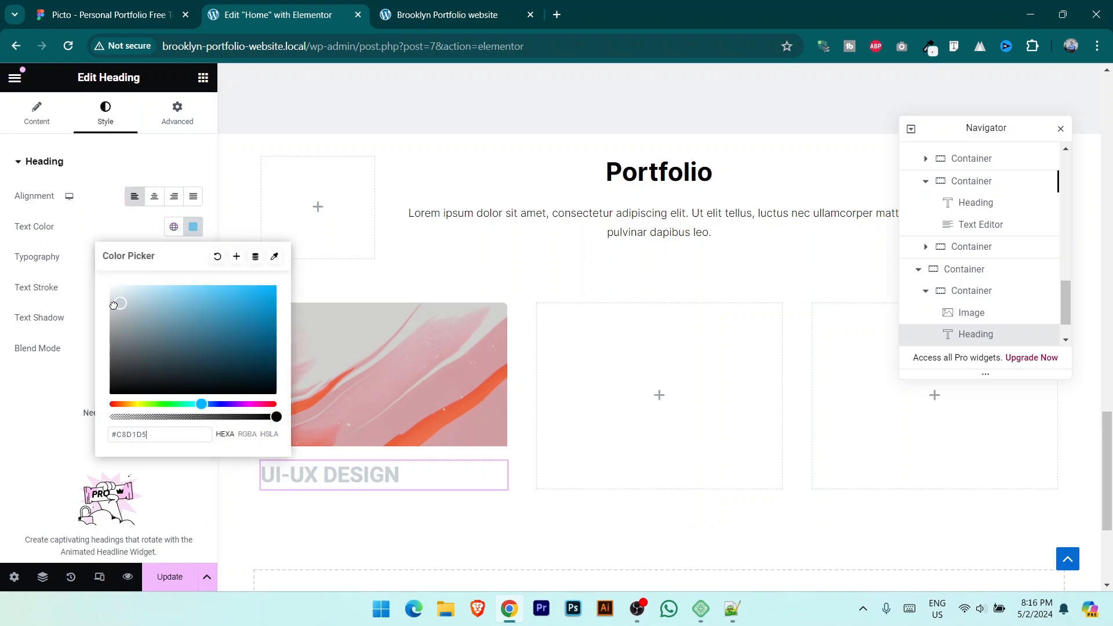
pyautogui.click(59, 246)
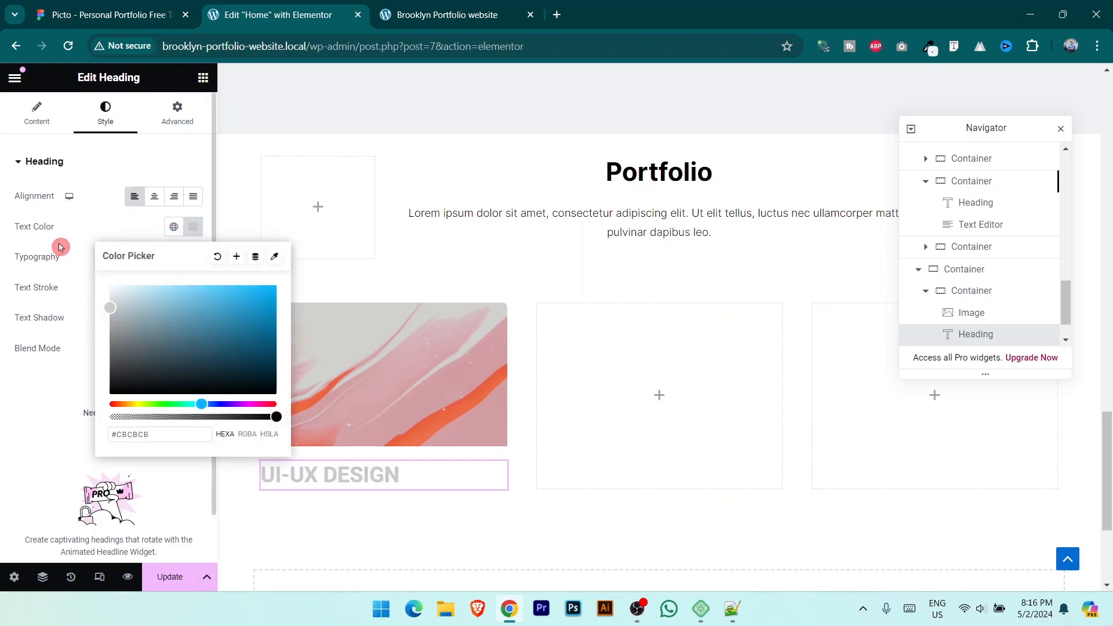
# Step: Set the UI-UX DESIGN label typography to Inter, 10 px, weight 300 Light
pyautogui.click(193, 258)
pyautogui.click(153, 324)
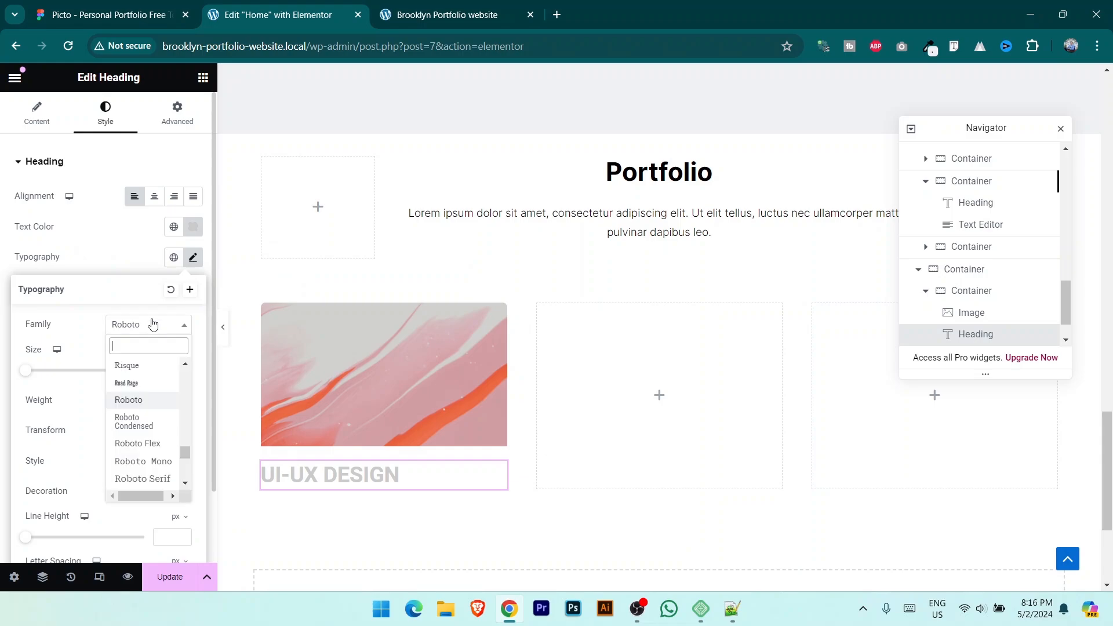
pyautogui.write('inter')
pyautogui.click(149, 384)
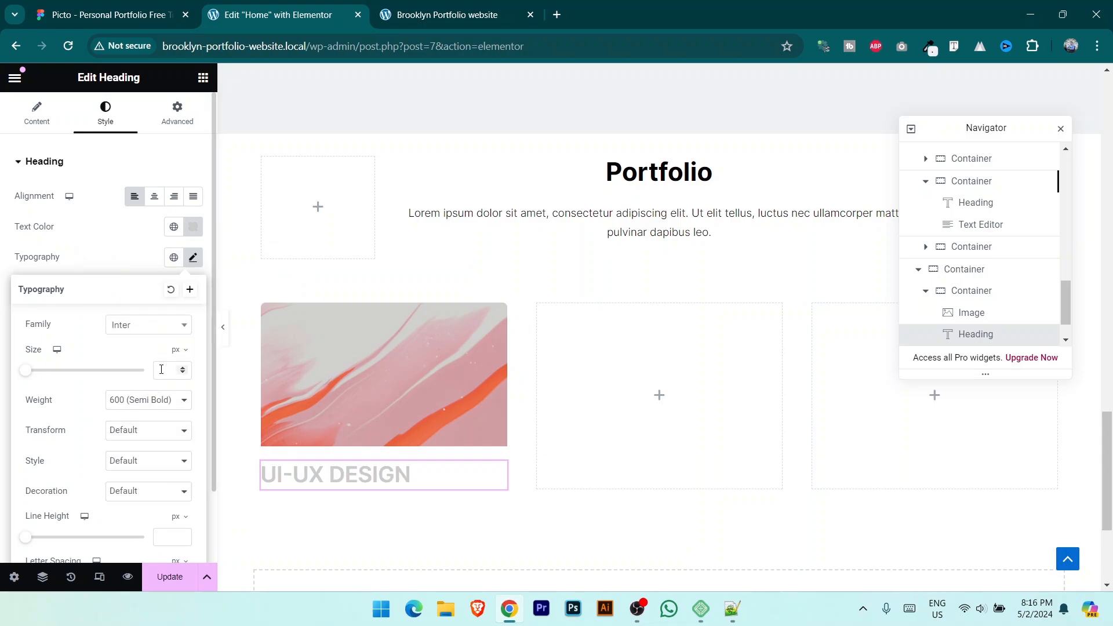
pyautogui.write('5')
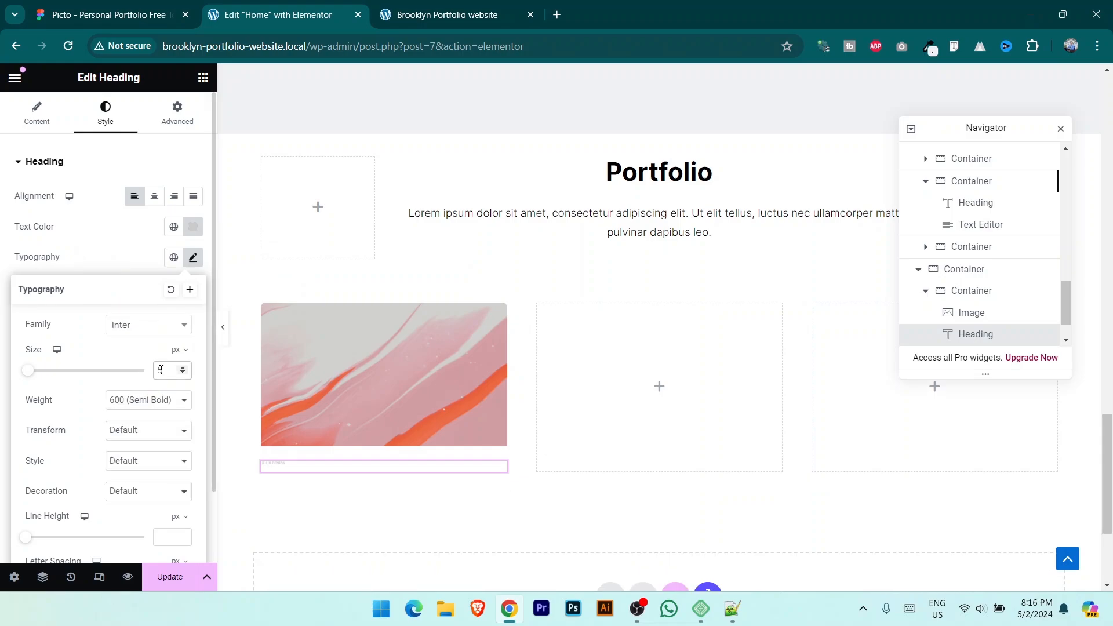
pyautogui.click(193, 227)
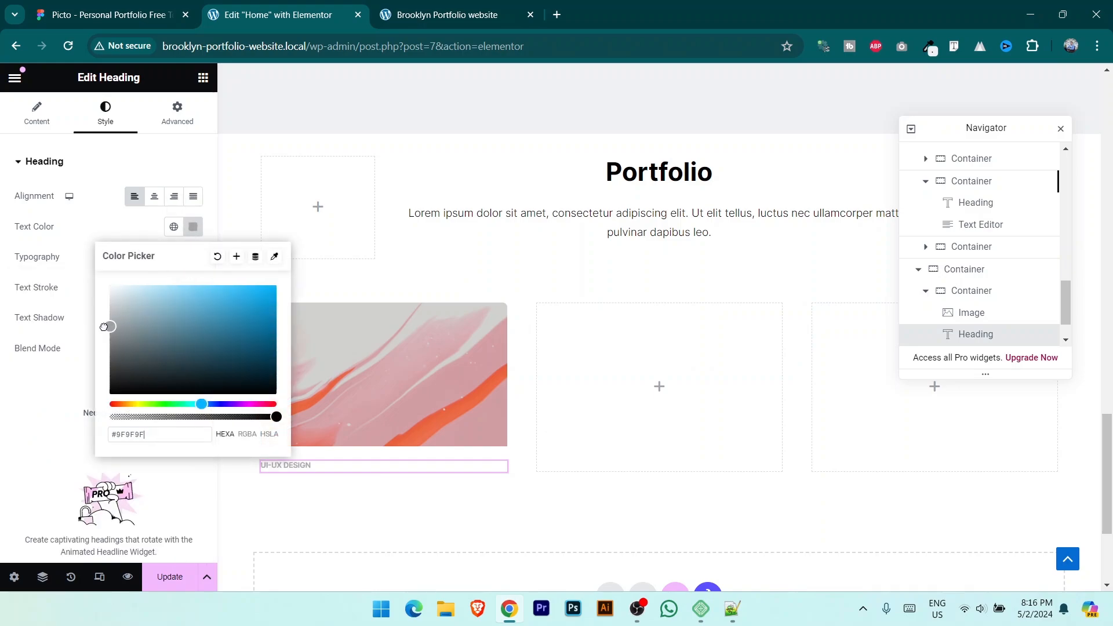
pyautogui.click(50, 255)
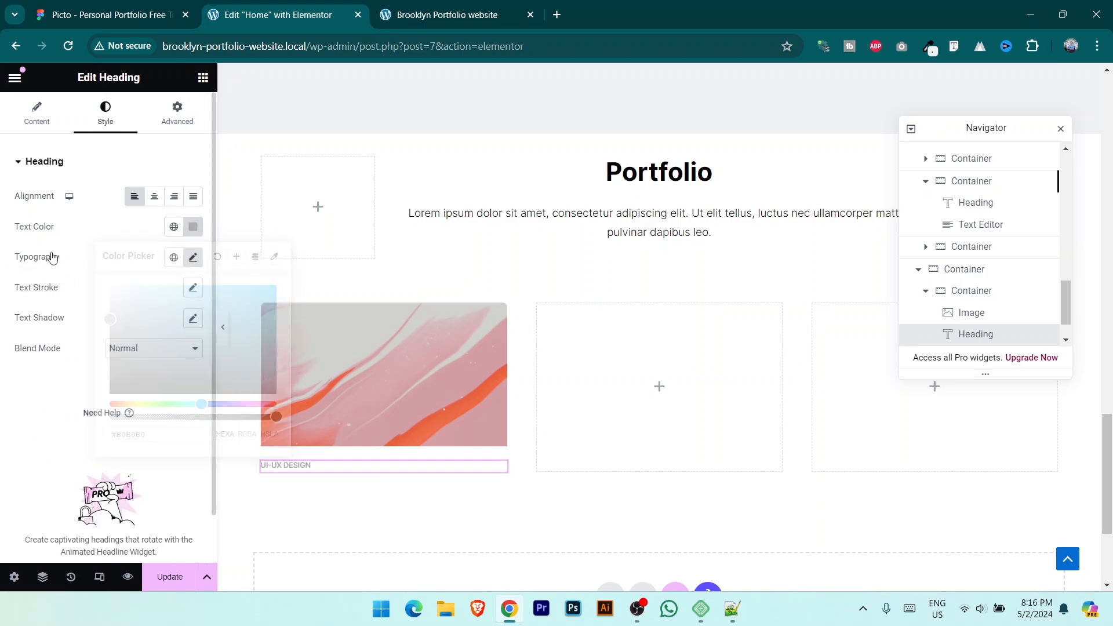
pyautogui.click(193, 257)
pyautogui.click(167, 400)
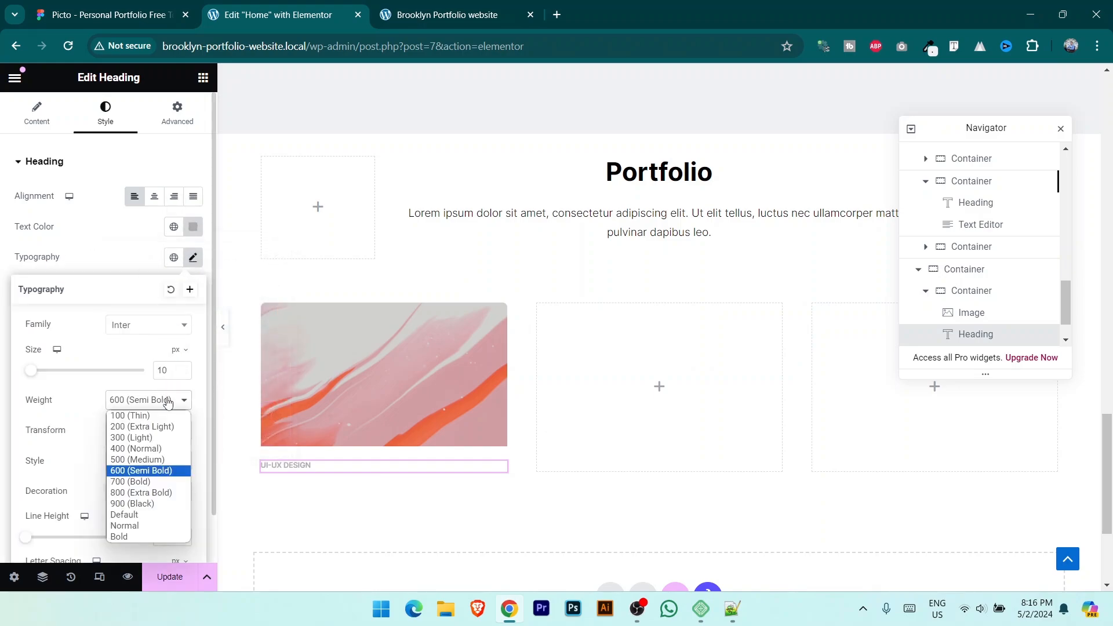
pyautogui.click(155, 438)
# Step: Copy 'Product Admin Dashboard' from Figma, make the label medium grey, and add a heading below
pyautogui.click(110, 15)
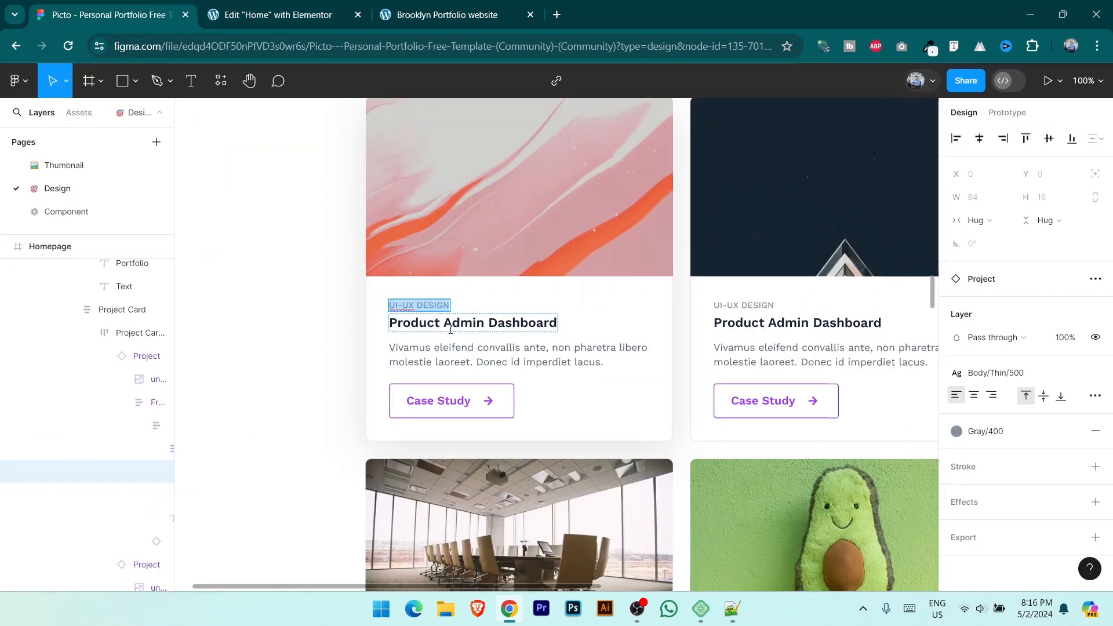
pyautogui.doubleClick(454, 326)
pyautogui.hotkey('ctrl', 'c')
pyautogui.click(258, 5)
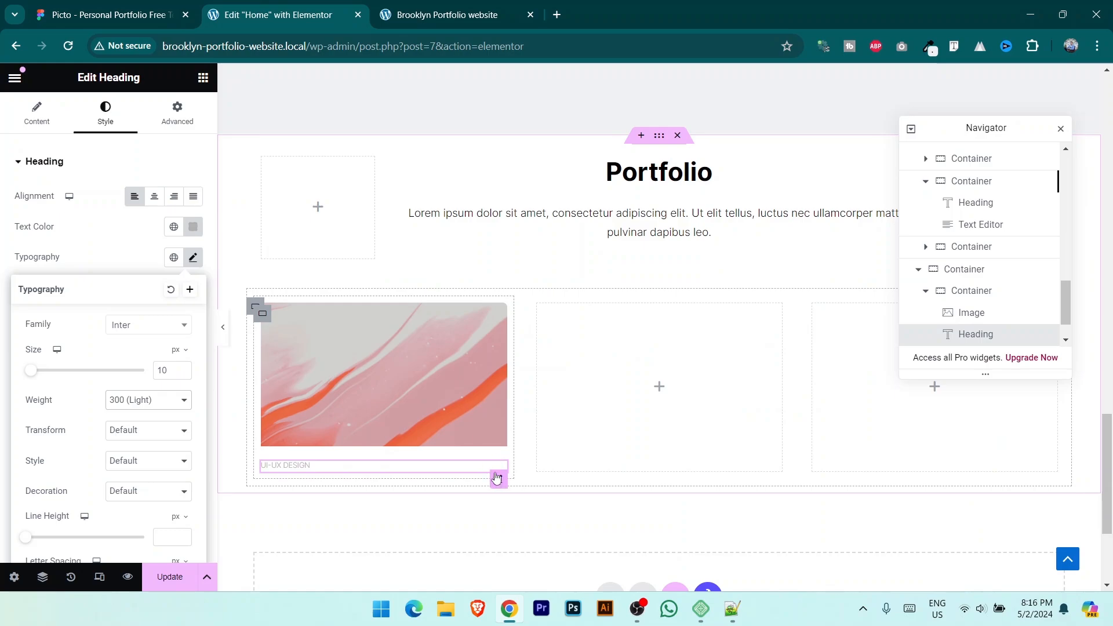
pyautogui.click(193, 226)
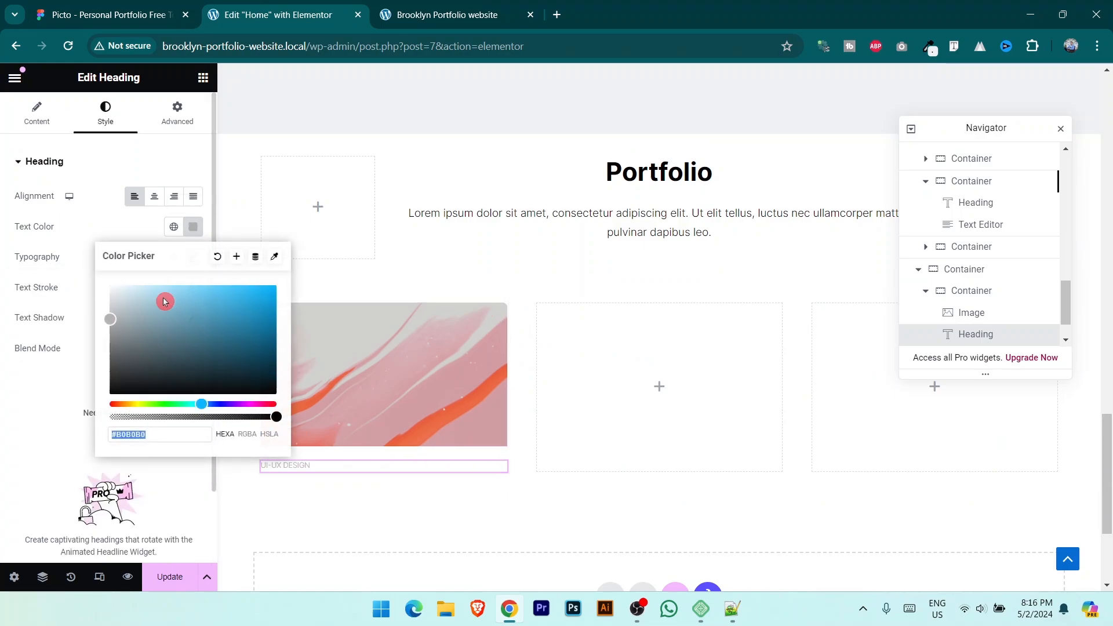
pyautogui.click(121, 327)
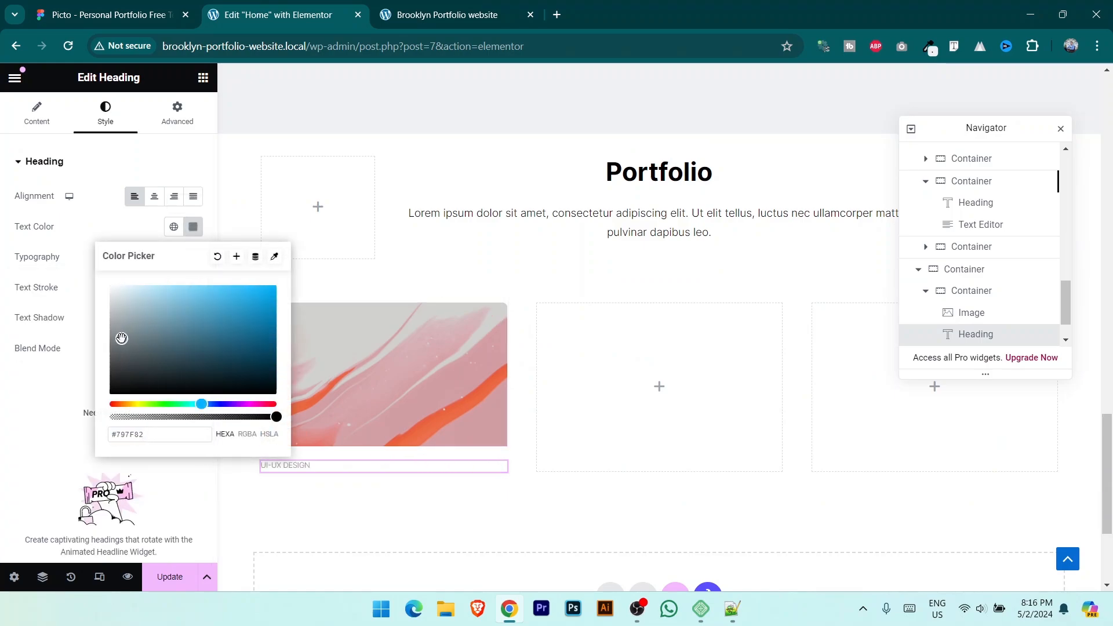
pyautogui.click(40, 293)
pyautogui.click(203, 77)
pyautogui.moveTo(75, 404); pyautogui.dragTo(394, 464)
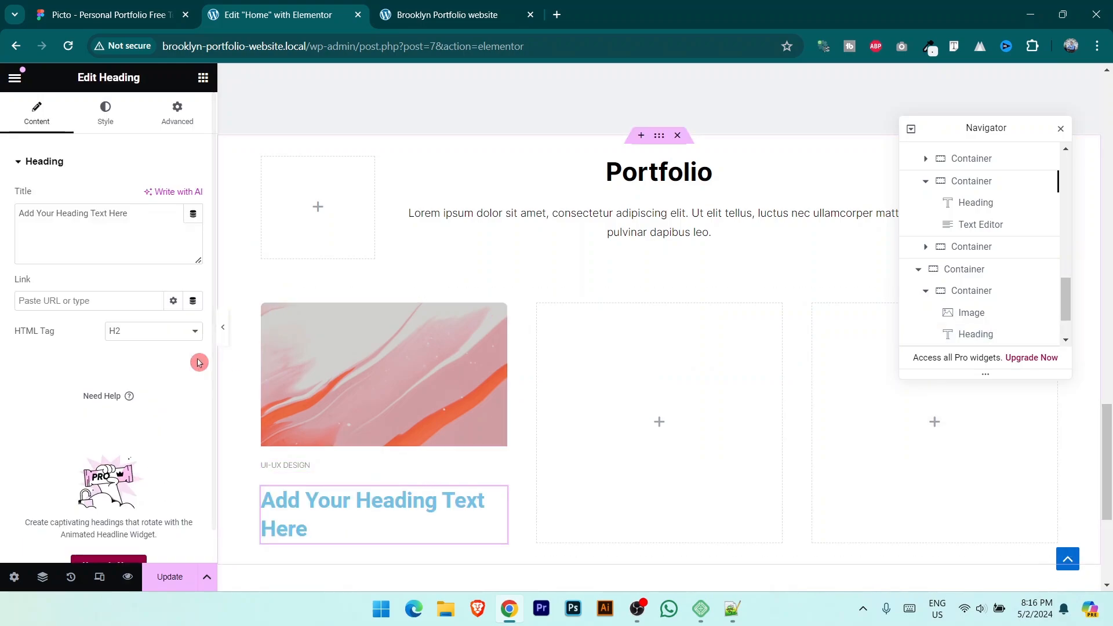
# Step: Make the new heading read Product Admin Dashboard in black
pyautogui.tripleClick(138, 227)
pyautogui.hotkey('ctrl', 'v')
pyautogui.click(106, 113)
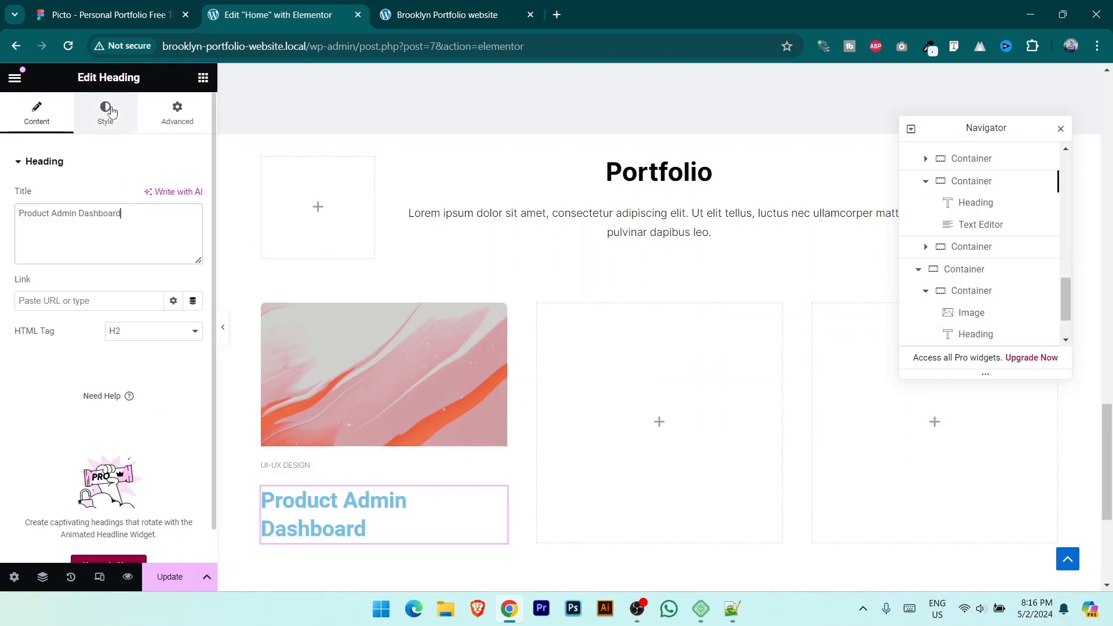
pyautogui.click(193, 226)
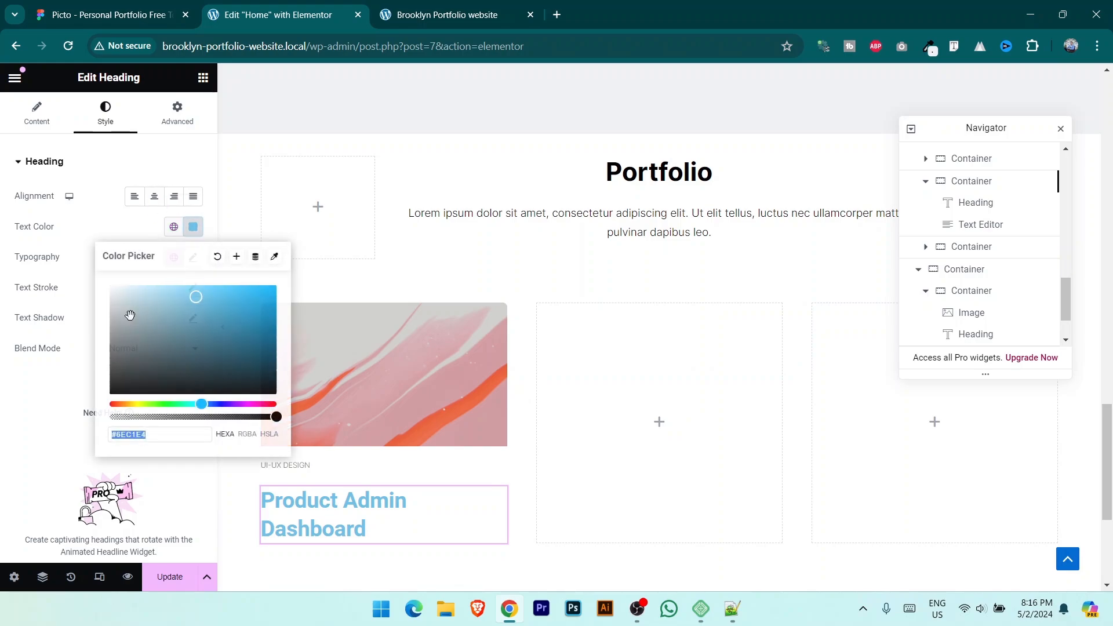
pyautogui.click(110, 393)
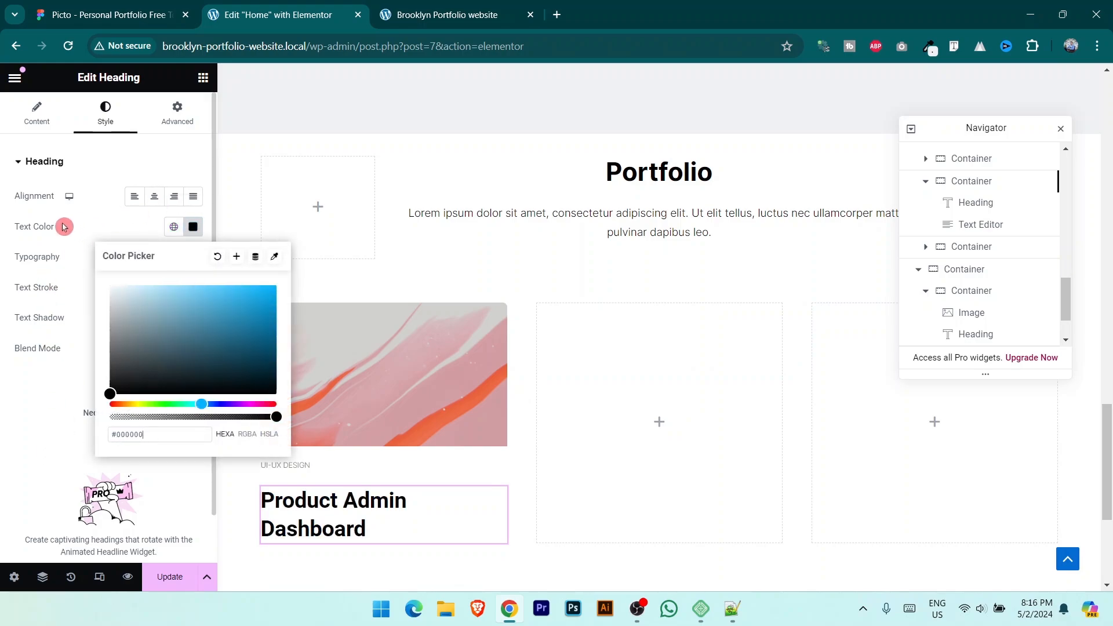
# Step: Set the Product Admin Dashboard heading to Inter, 22 px, weight 500 Medium
pyautogui.click(139, 243)
pyautogui.click(193, 257)
pyautogui.click(168, 330)
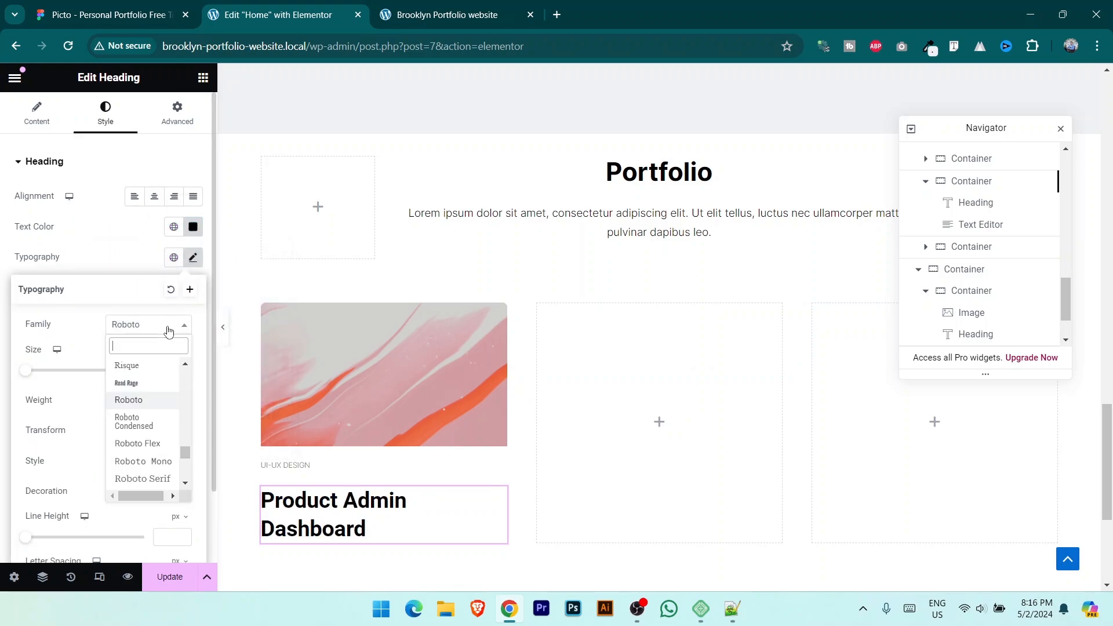
pyautogui.write('inter')
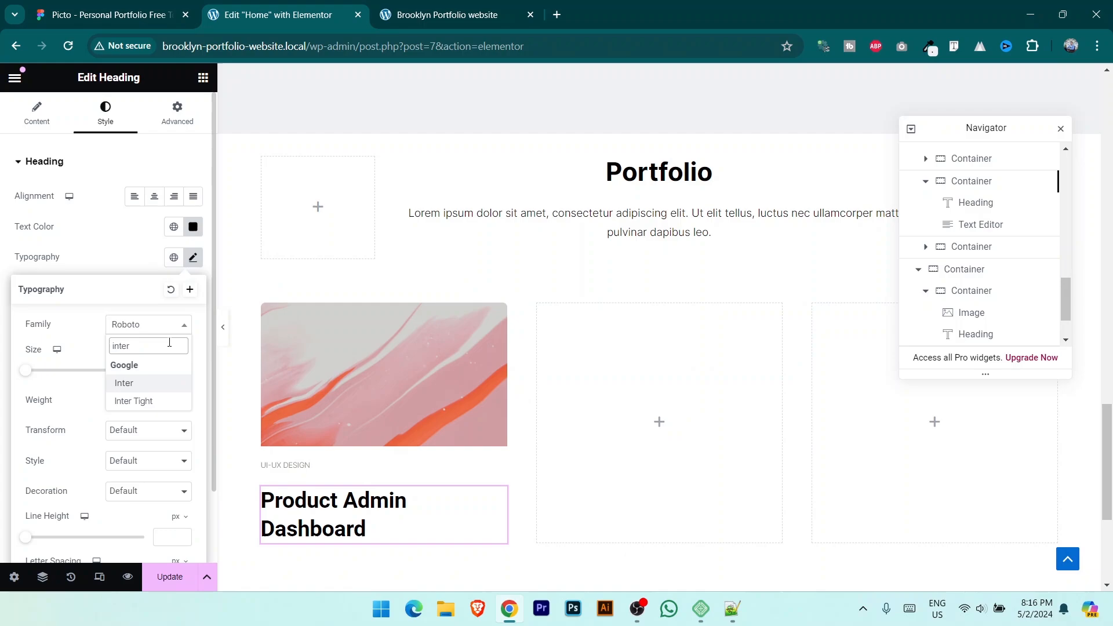
pyautogui.click(145, 385)
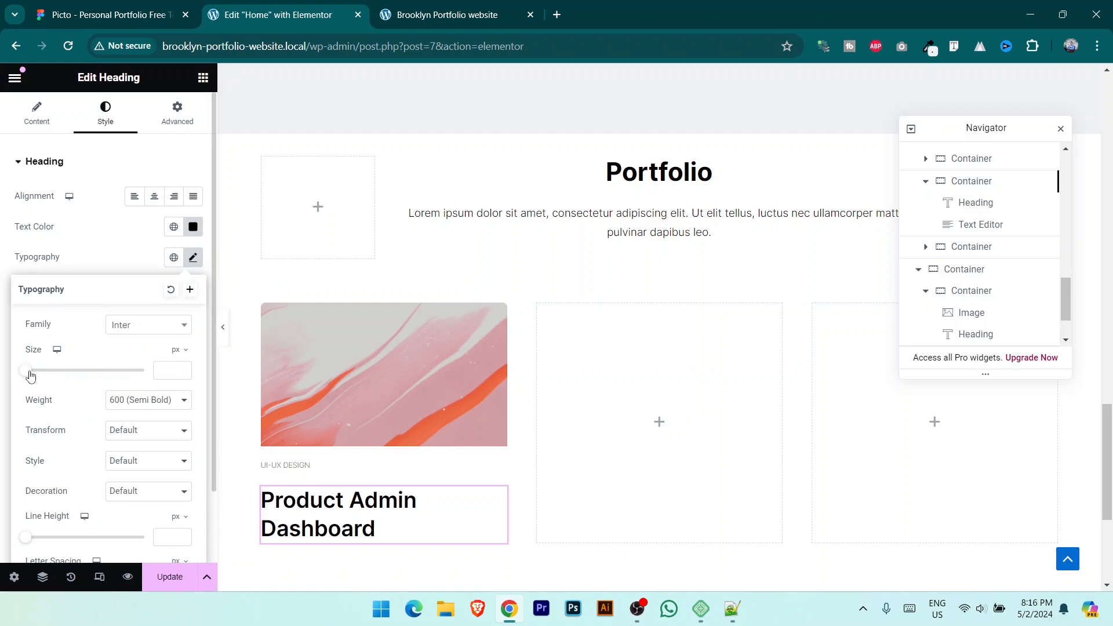
pyautogui.moveTo(31, 376); pyautogui.dragTo(44, 378)
pyautogui.click(164, 407)
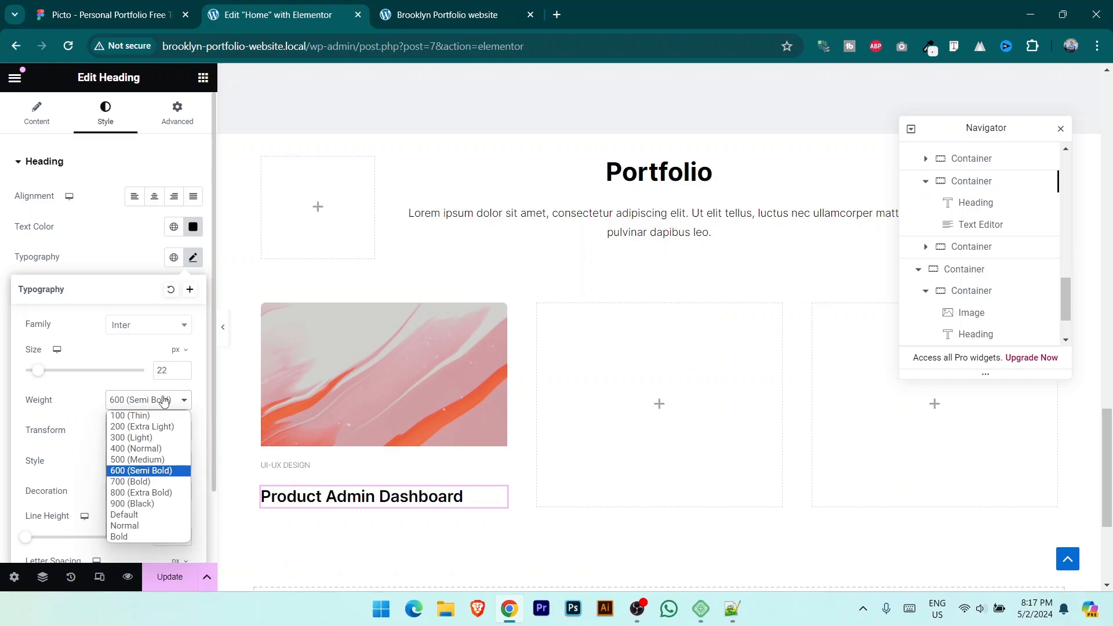
pyautogui.click(166, 451)
pyautogui.click(169, 400)
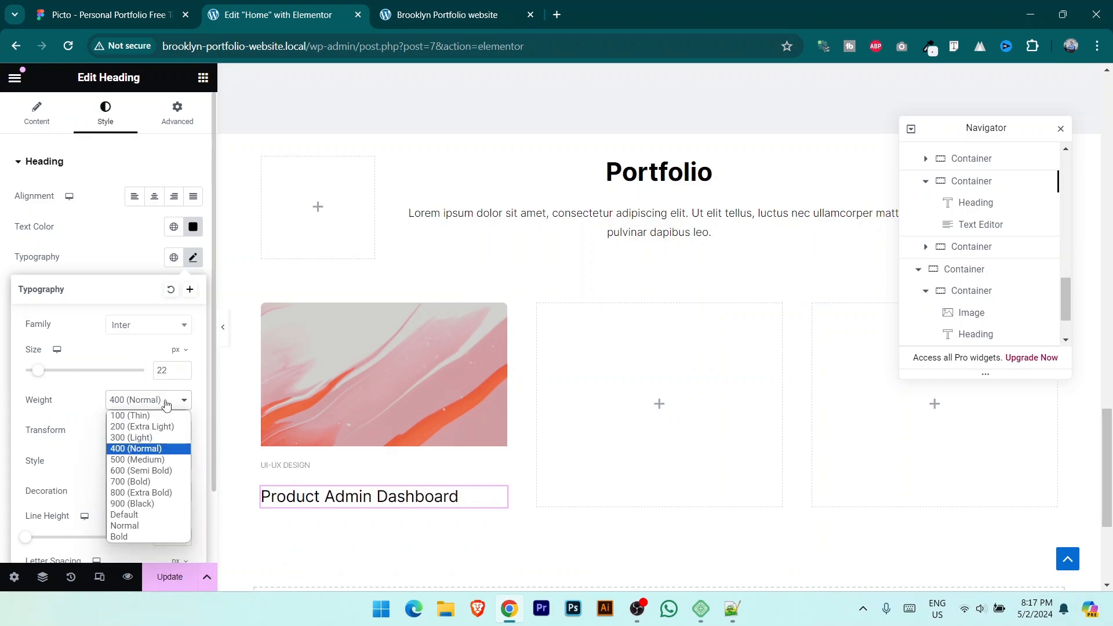
pyautogui.click(166, 461)
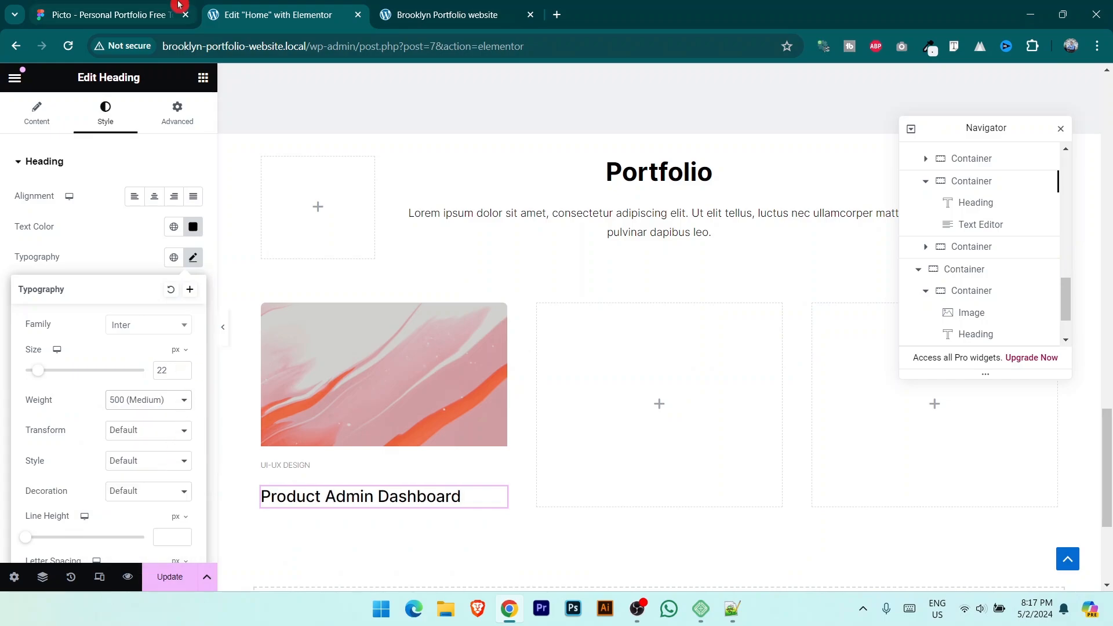
pyautogui.click(110, 15)
# Step: Copy the card description from Figma into a new Text Editor below the heading
pyautogui.doubleClick(444, 350)
pyautogui.tripleClick(443, 351)
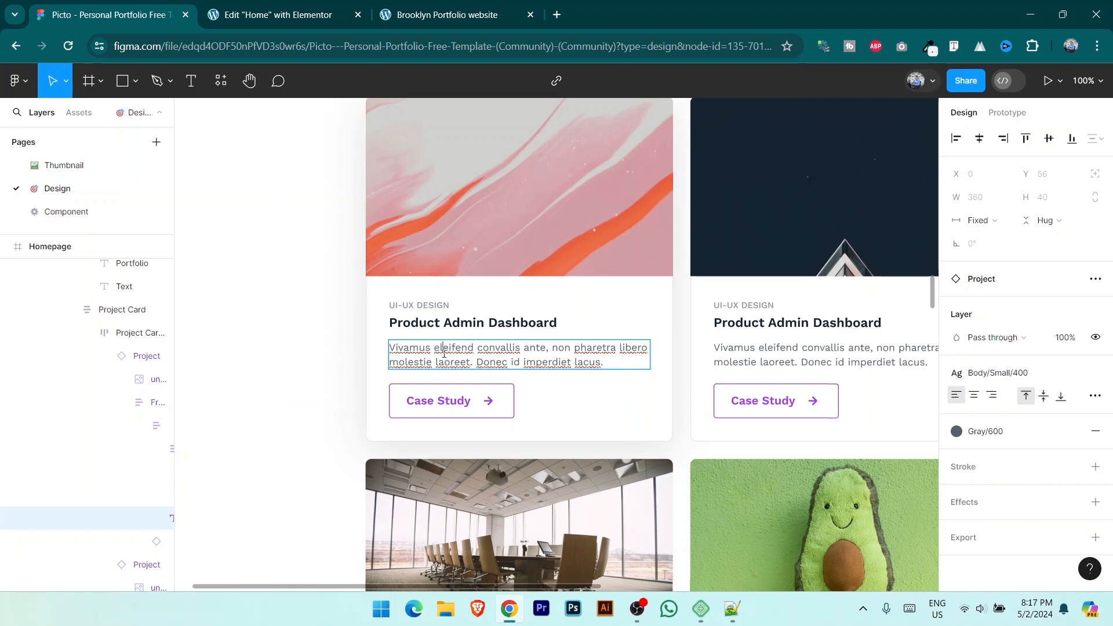
pyautogui.click(278, 14)
pyautogui.moveTo(74, 488); pyautogui.dragTo(404, 497)
pyautogui.hotkey('ctrl', 'c')
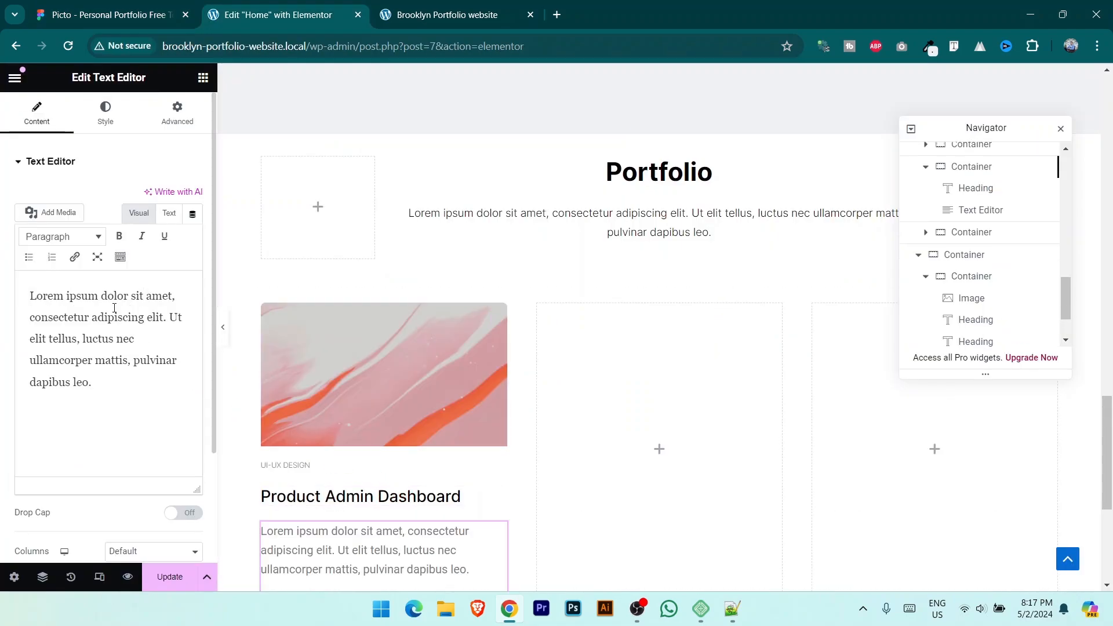
pyautogui.tripleClick(110, 311)
pyautogui.hotkey('ctrl', 'v')
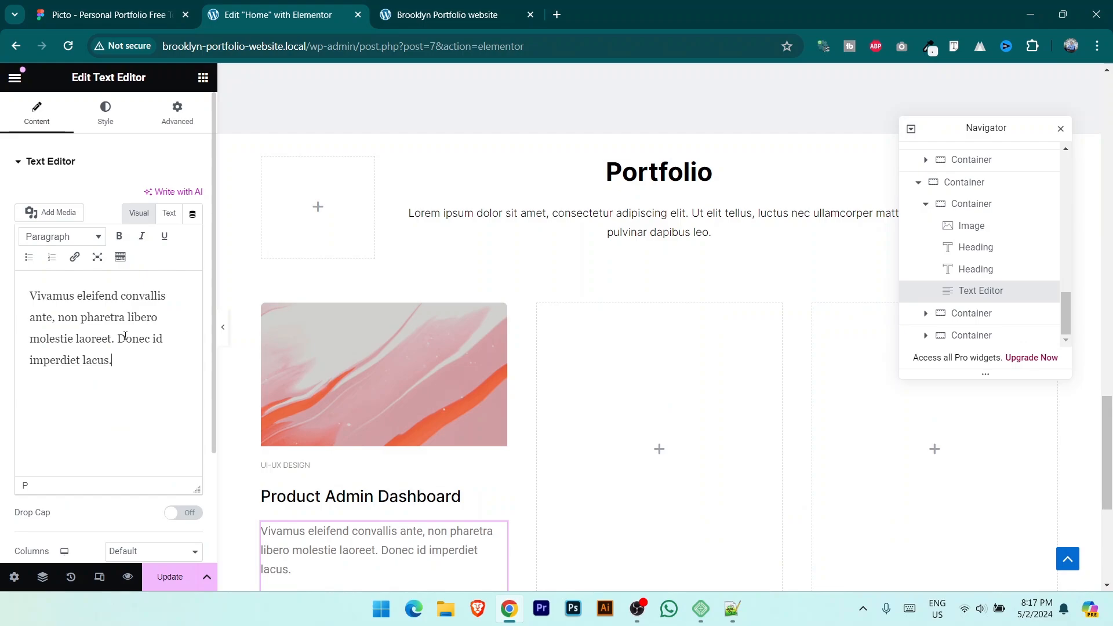
pyautogui.click(133, 6)
pyautogui.click(253, 4)
# Step: Set the description typography to Inter with weight 300 Light
pyautogui.click(105, 114)
pyautogui.click(192, 258)
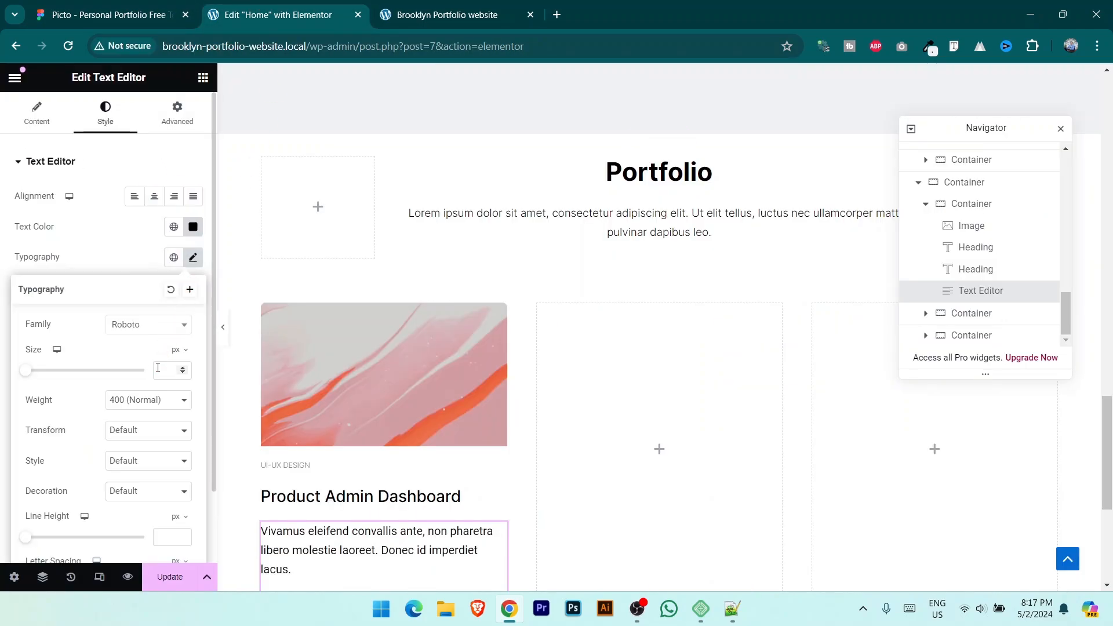
pyautogui.click(154, 329)
pyautogui.write('inter')
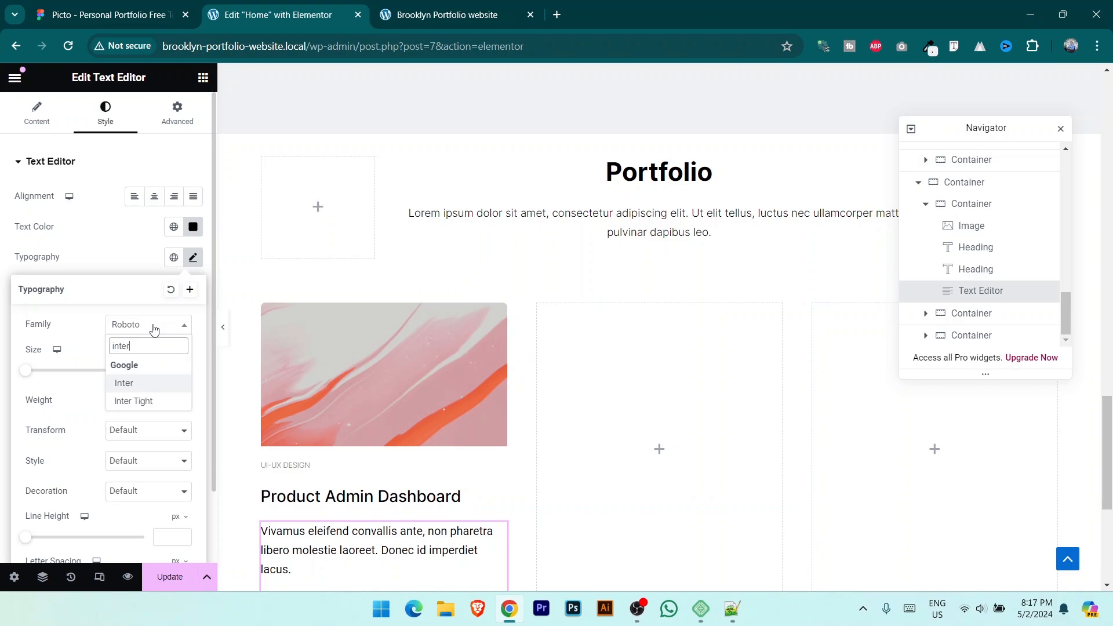
pyautogui.click(162, 387)
pyautogui.scroll(-5, 584, 345)
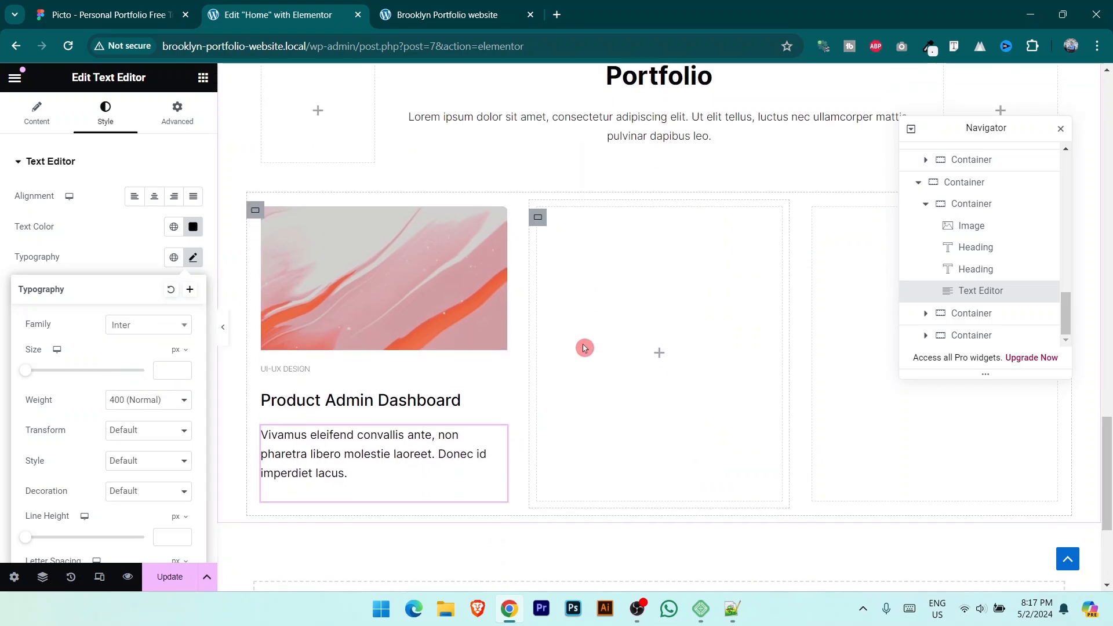
pyautogui.click(148, 400)
pyautogui.click(152, 438)
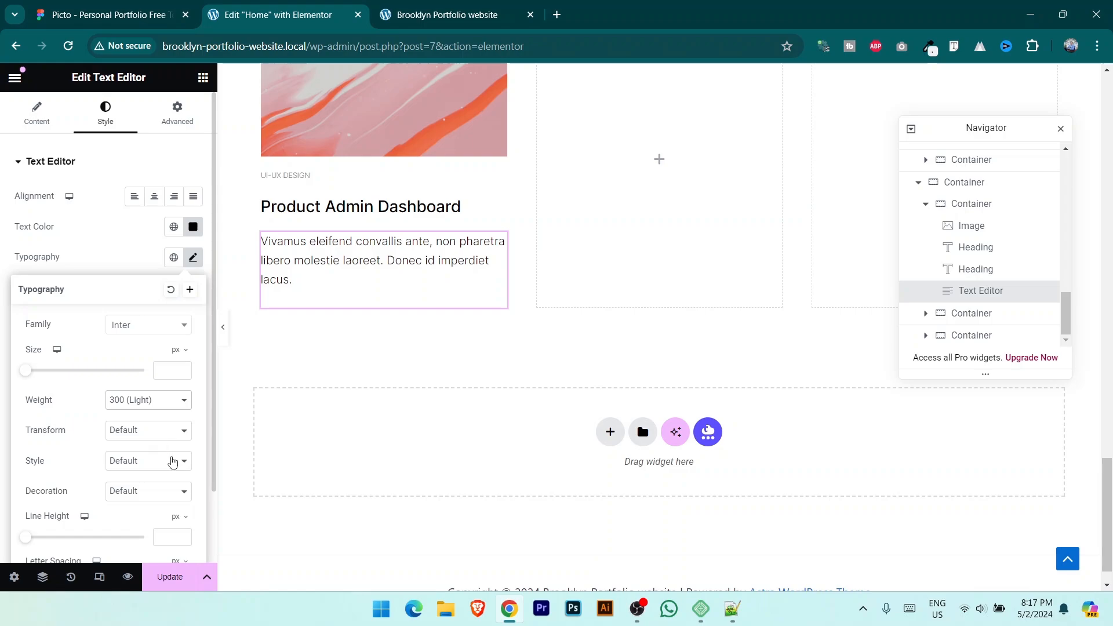
pyautogui.click(110, 15)
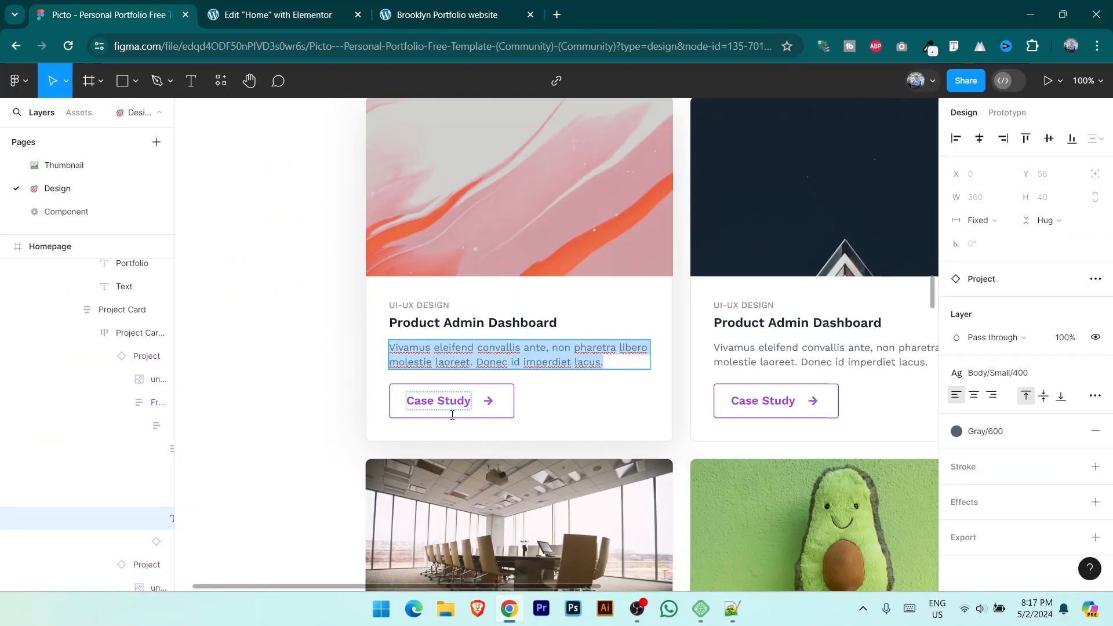
pyautogui.click(261, 15)
# Step: Add a Button widget below the card description
pyautogui.click(202, 81)
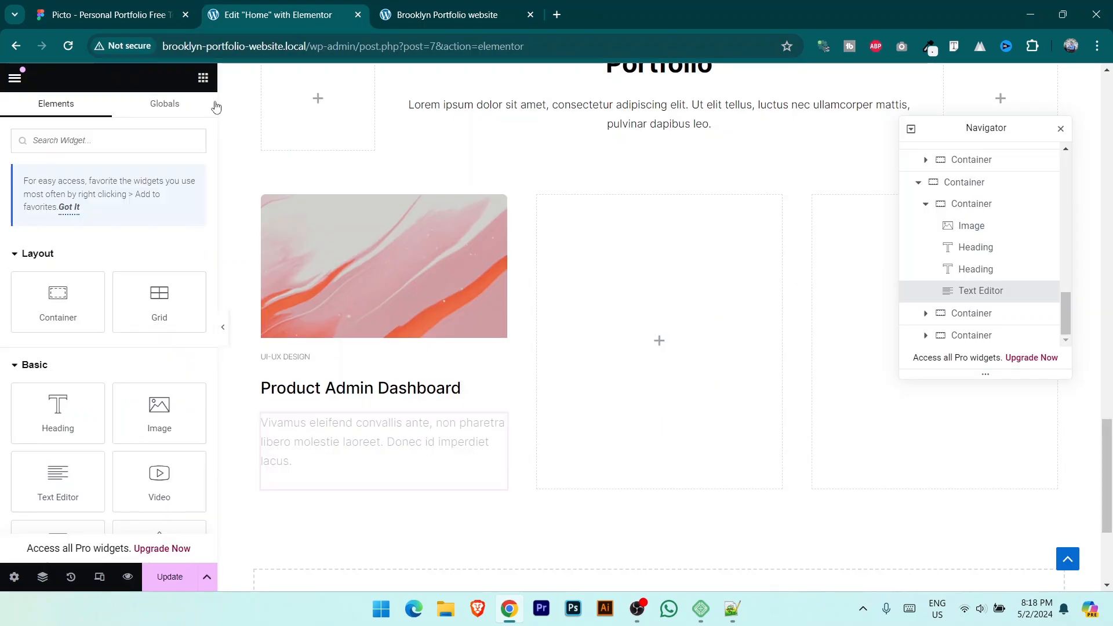
pyautogui.scroll(-2, 98, 452)
pyautogui.moveTo(59, 416); pyautogui.dragTo(366, 475)
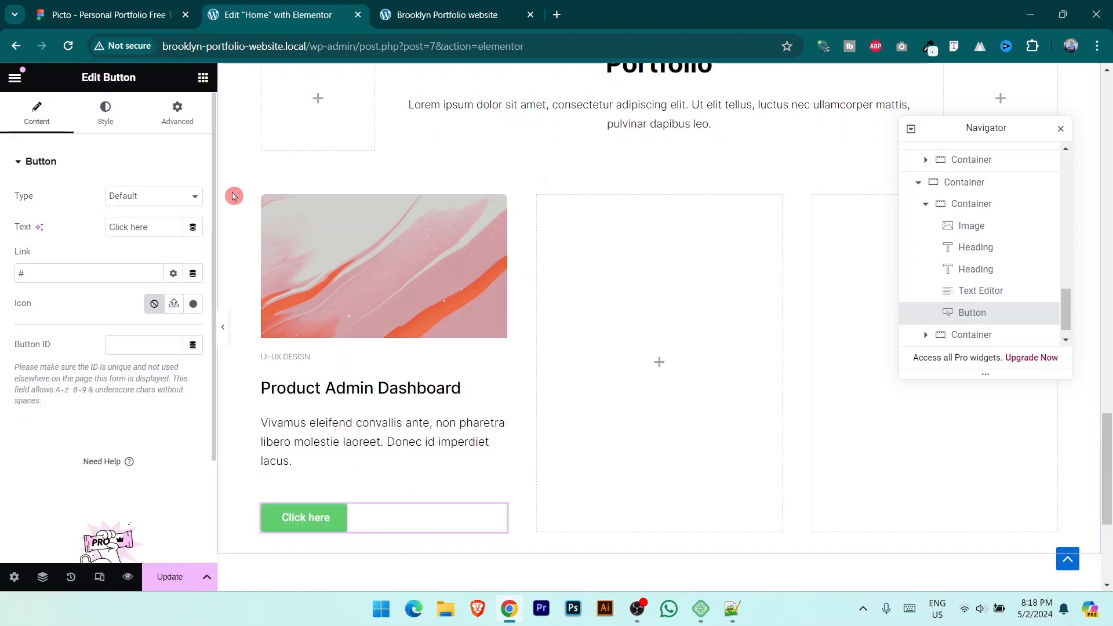
pyautogui.hotkey('alt', 'Tab')
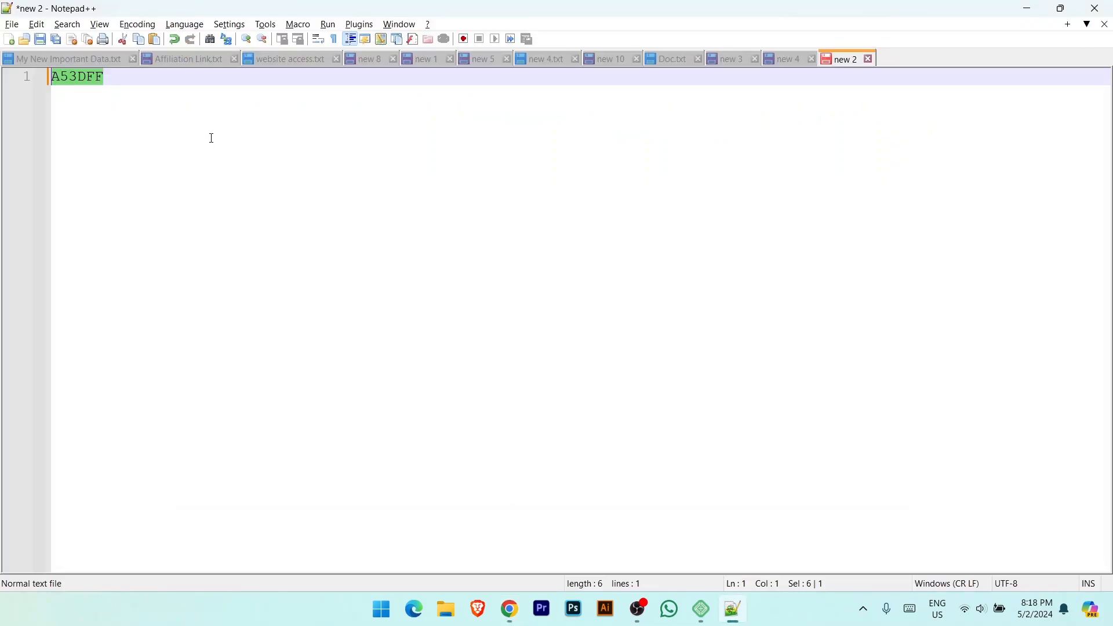
pyautogui.hotkey('alt', 'Tab')
pyautogui.click(272, 8)
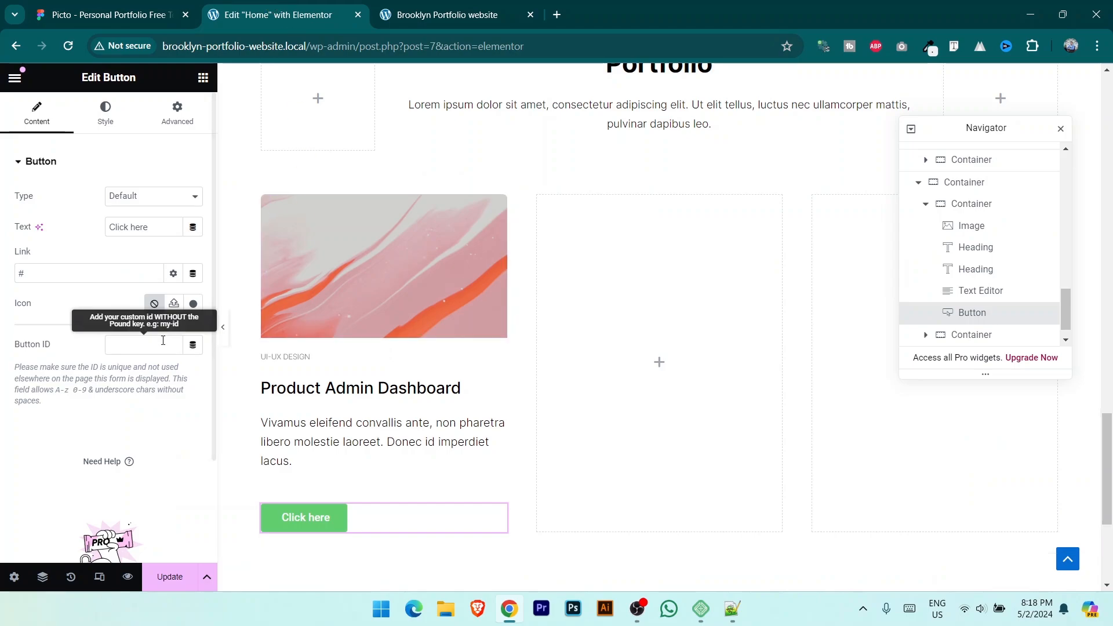
# Step: Change the button label to 'Case Study' and set its text colour to white
pyautogui.click(105, 14)
pyautogui.scroll(-5, 273, 261)
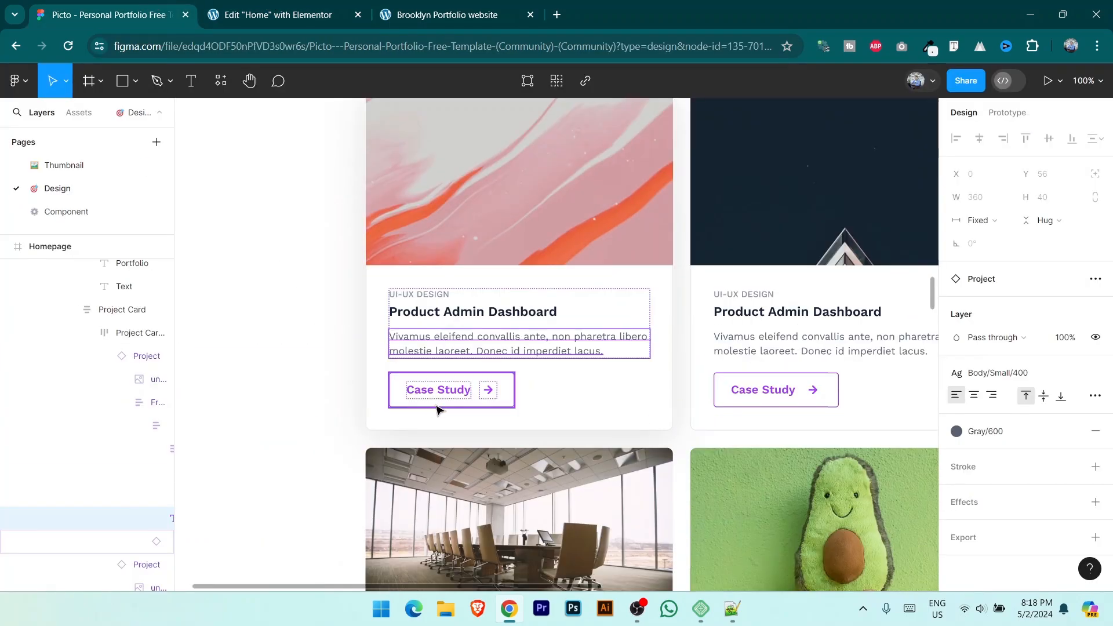
pyautogui.click(281, 8)
pyautogui.click(160, 228)
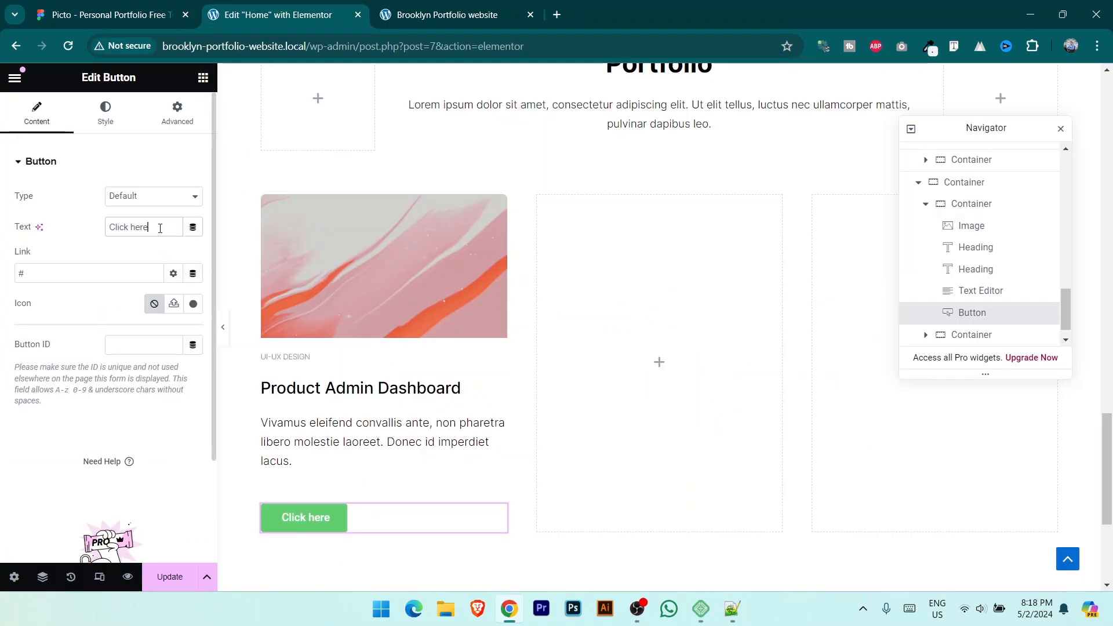
pyautogui.write('Case ')
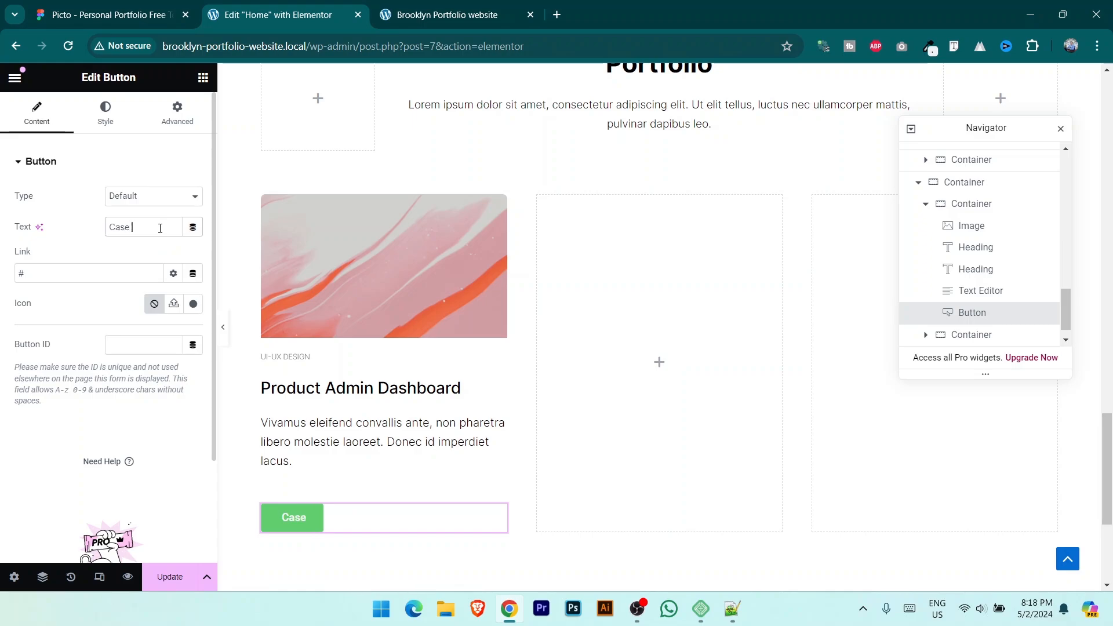
pyautogui.write('Study')
pyautogui.click(108, 116)
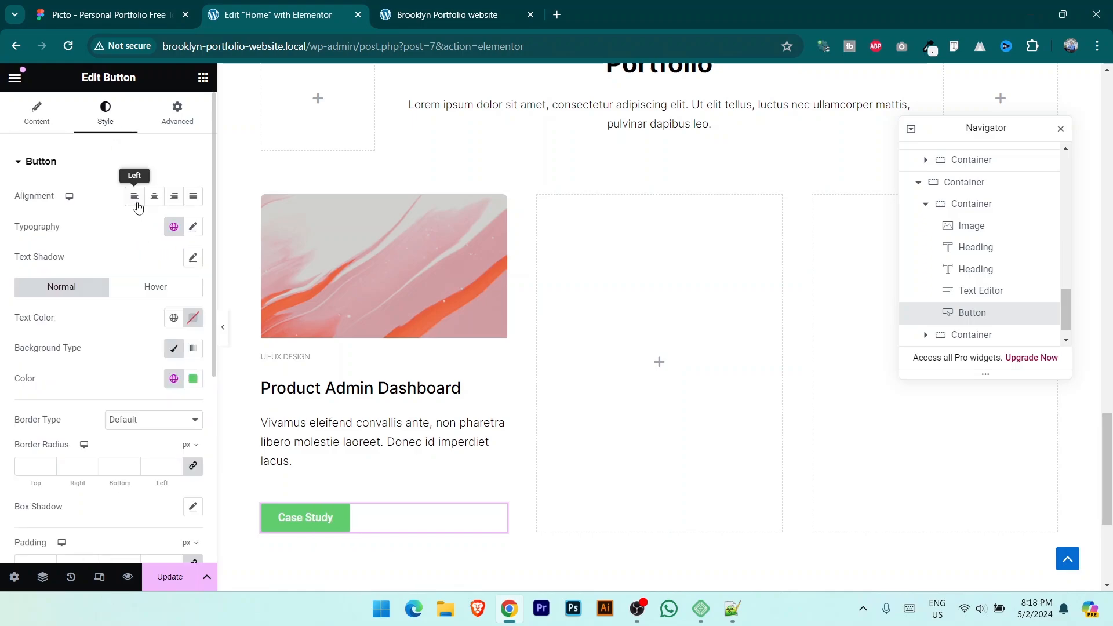
pyautogui.click(193, 318)
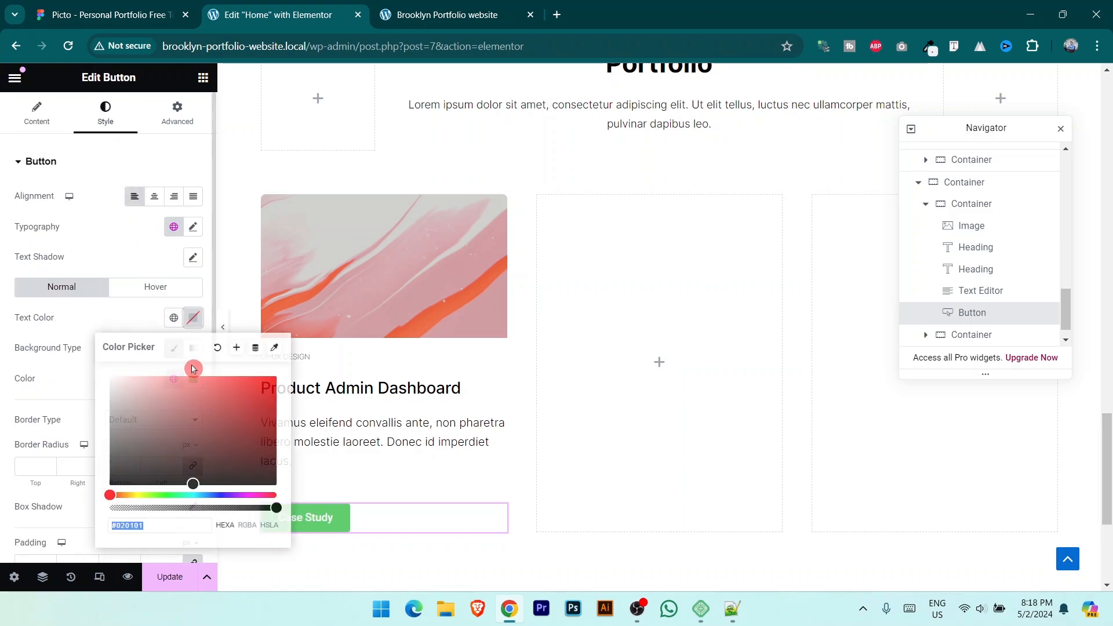
pyautogui.click(156, 404)
pyautogui.moveTo(153, 402); pyautogui.dragTo(70, 347)
pyautogui.click(65, 343)
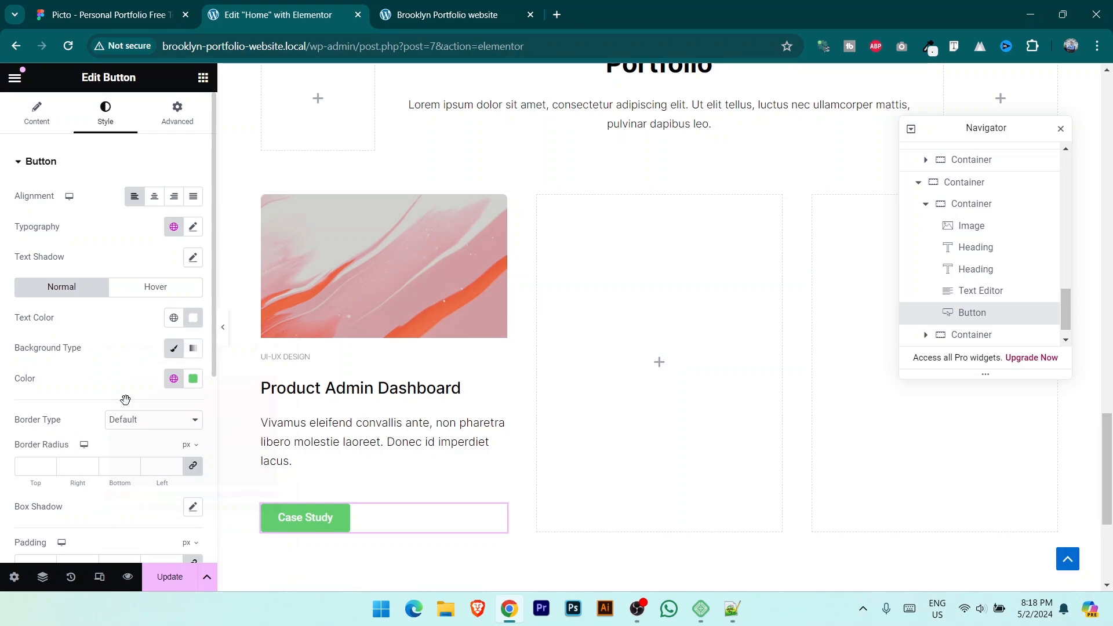
# Step: Give the button a white background and a solid #A53DFF purple border
pyautogui.click(193, 380)
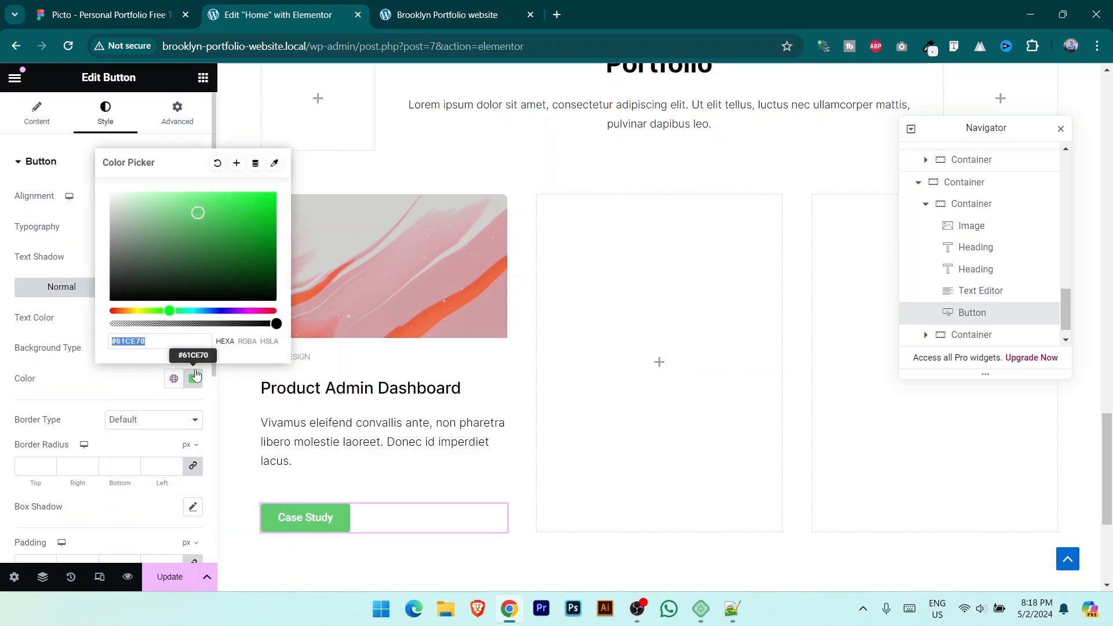
pyautogui.moveTo(154, 244); pyautogui.dragTo(72, 172)
pyautogui.click(55, 371)
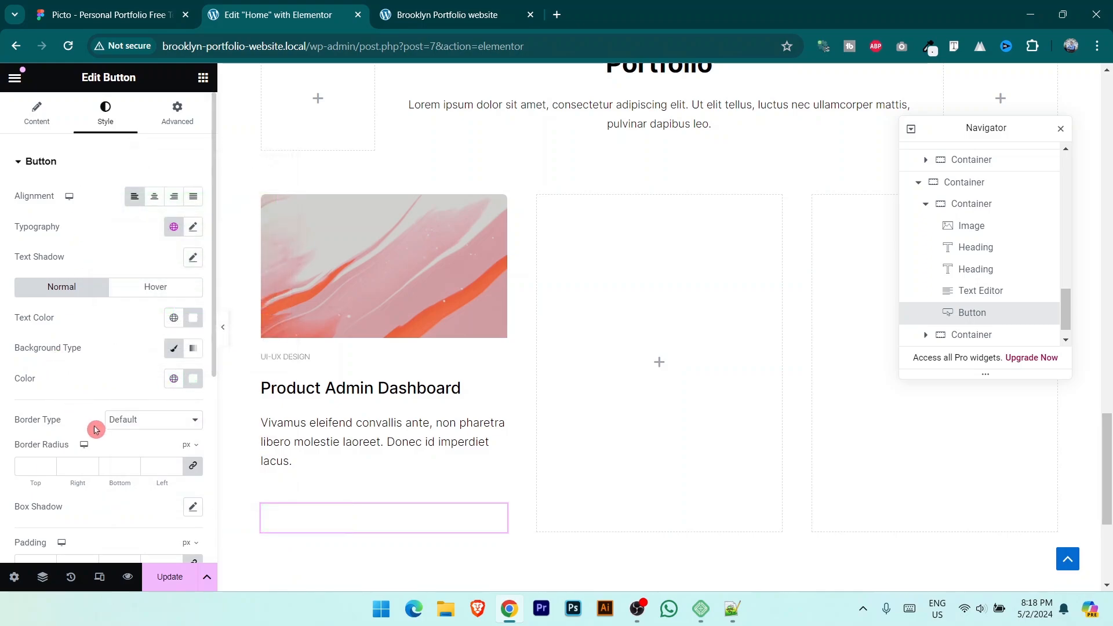
pyautogui.click(145, 421)
pyautogui.click(144, 456)
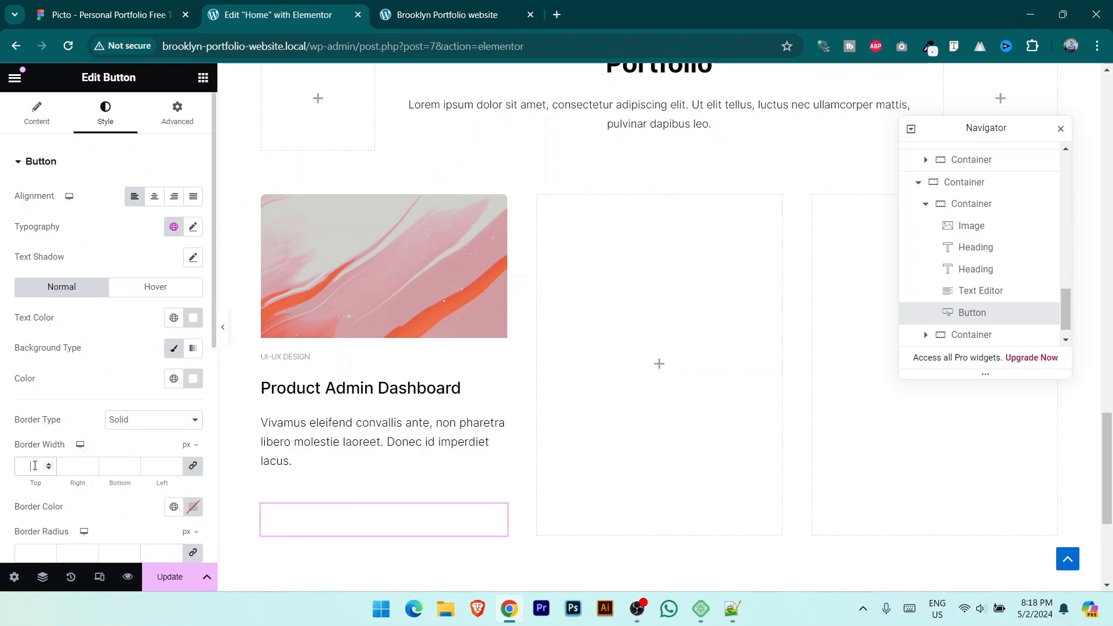
pyautogui.scroll(-3, 87, 446)
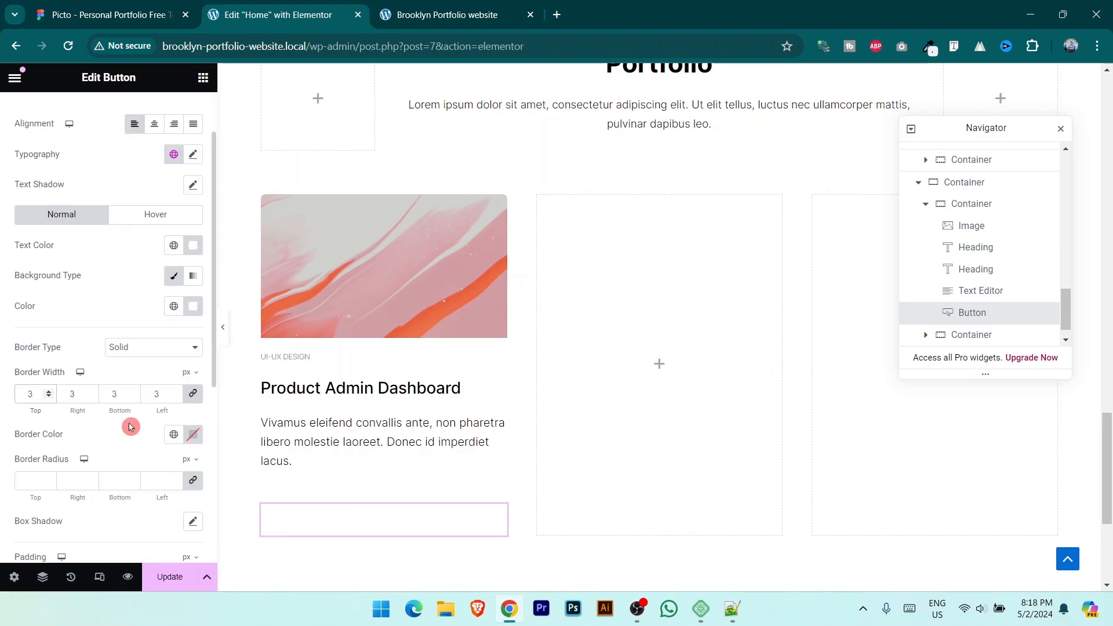
pyautogui.click(193, 362)
pyautogui.click(162, 347)
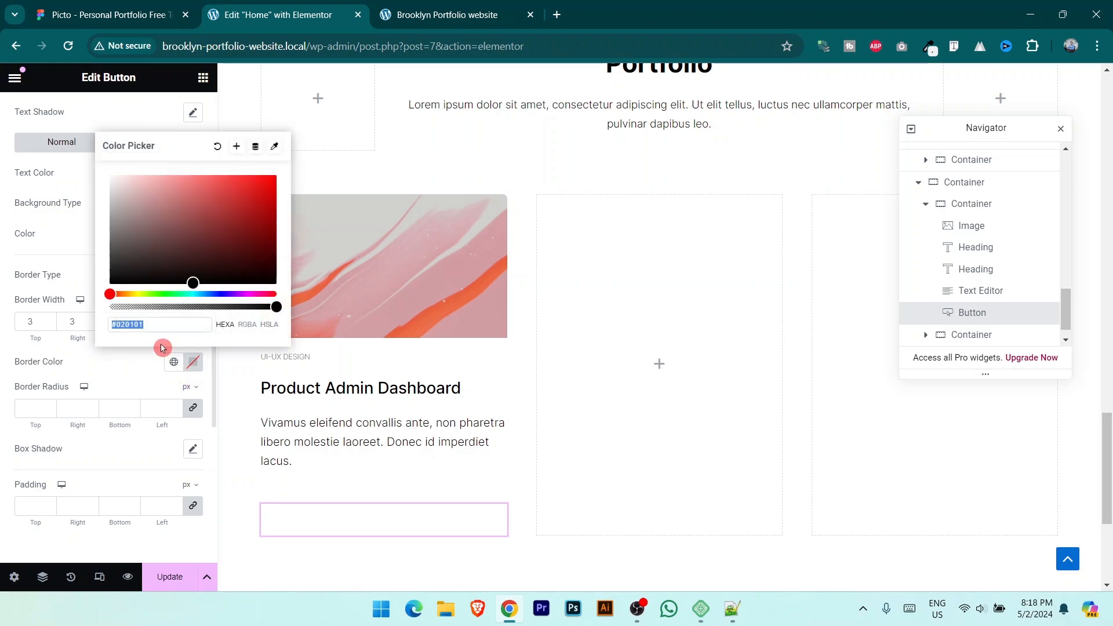
pyautogui.write('A53DFF')
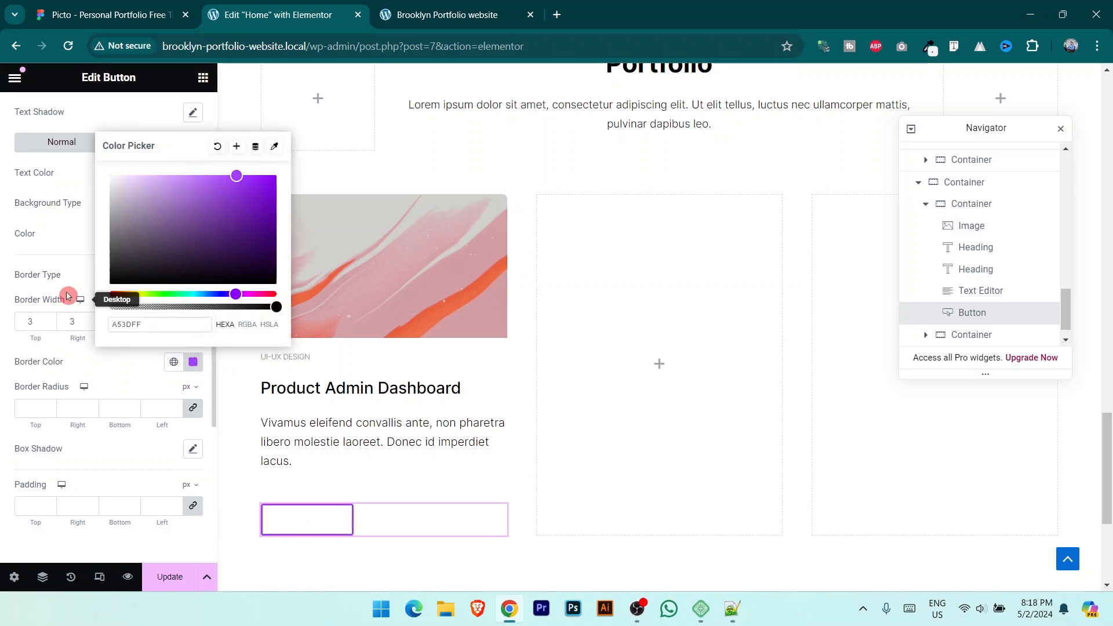
pyautogui.click(68, 248)
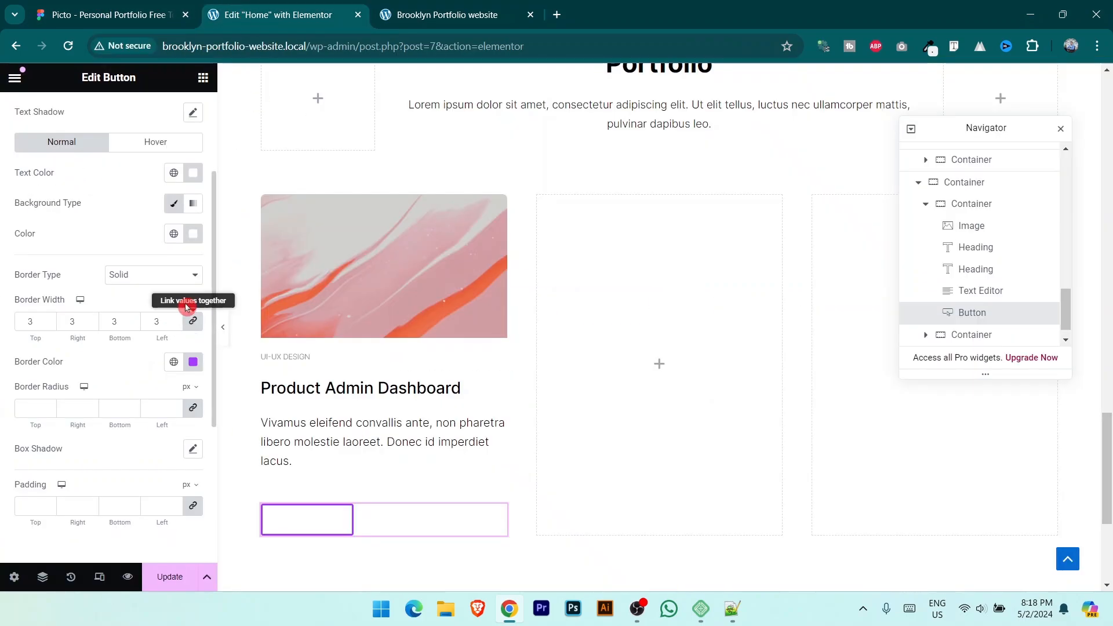
# Step: Set the Case Study button text colour to purple #A53DFF
pyautogui.click(193, 173)
pyautogui.write('A53DFF')
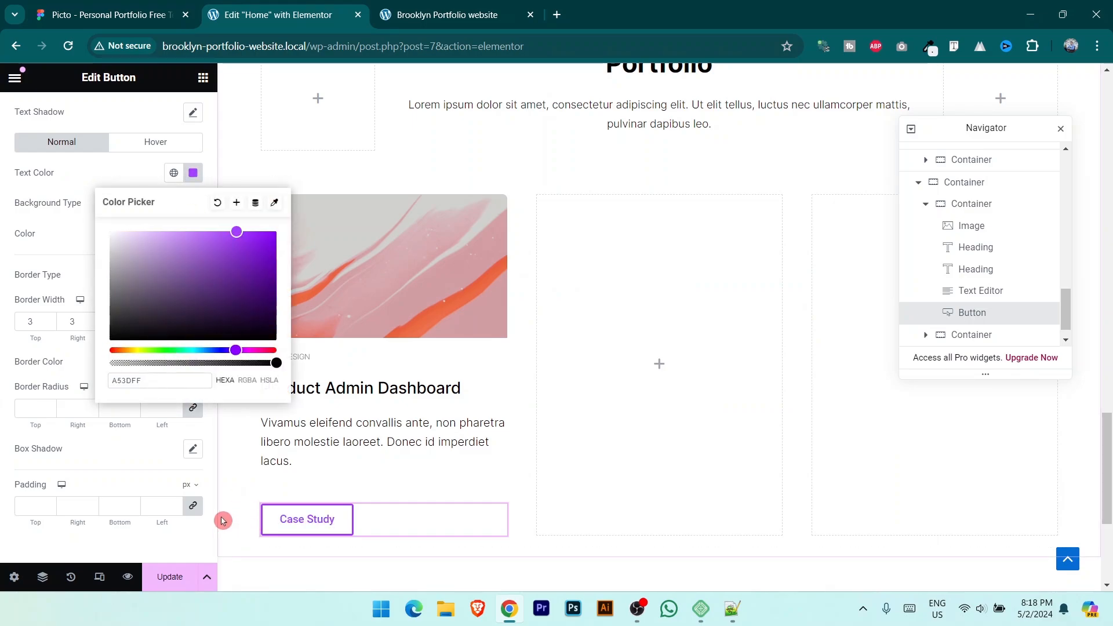
pyautogui.click(123, 14)
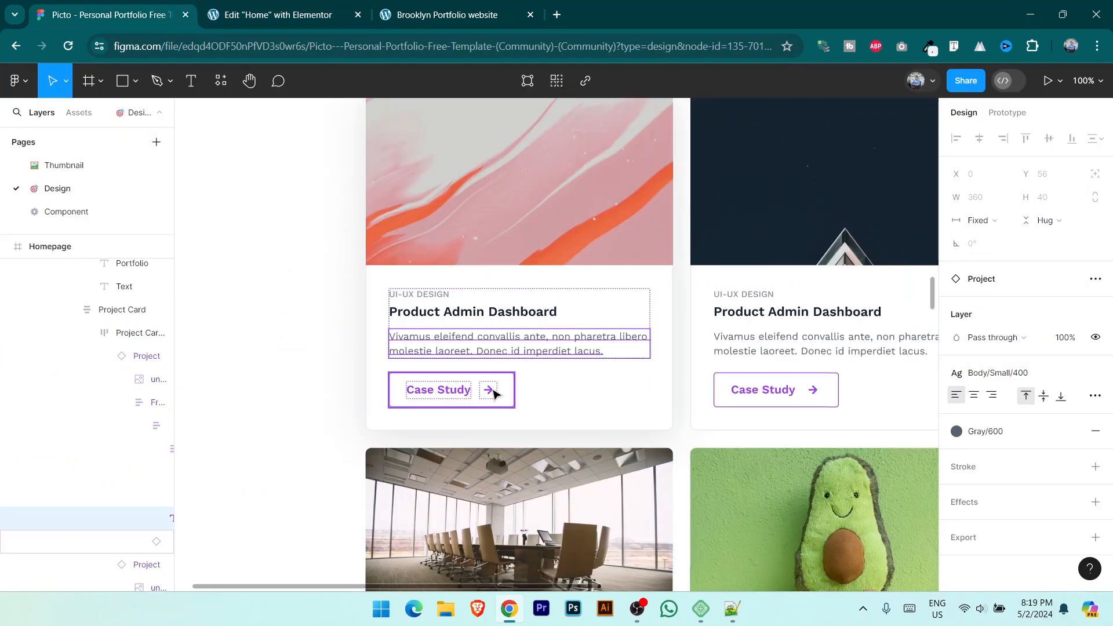
pyautogui.click(250, 14)
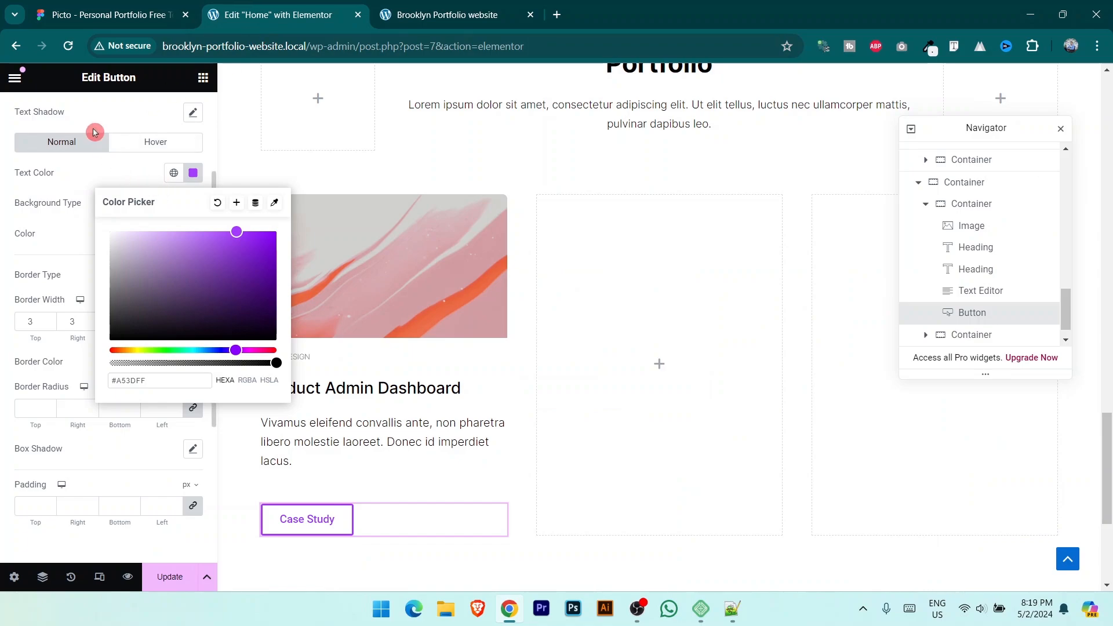
pyautogui.scroll(3, 84, 136)
pyautogui.click(36, 113)
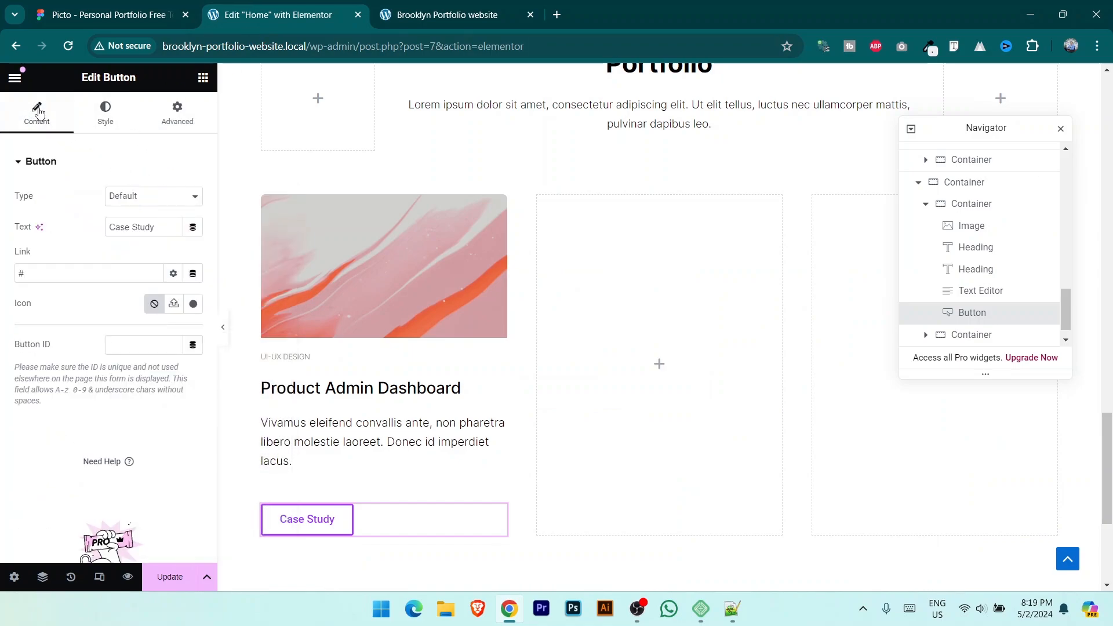
# Step: Add an Arrow right icon after the Case Study text with 10 px spacing
pyautogui.click(193, 304)
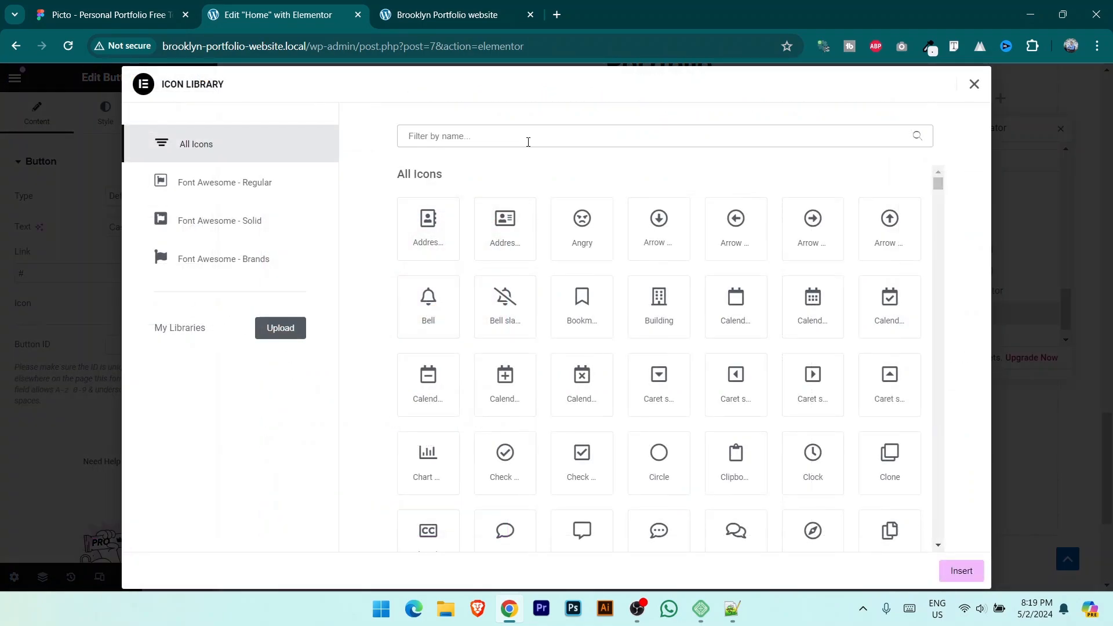
pyautogui.write('arrow')
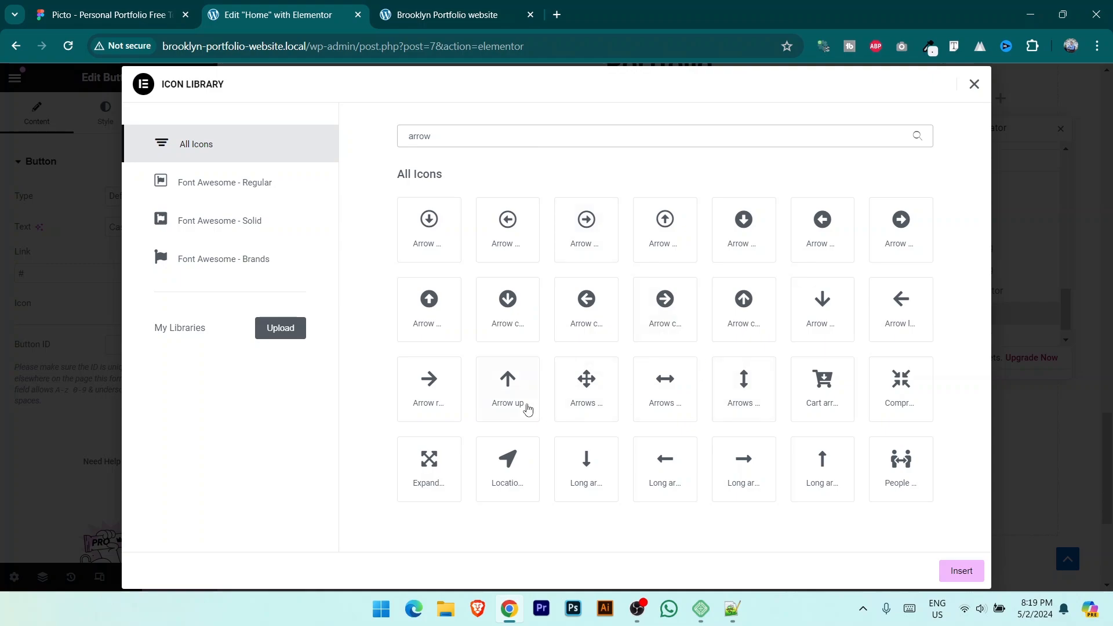
pyautogui.click(431, 385)
pyautogui.click(954, 570)
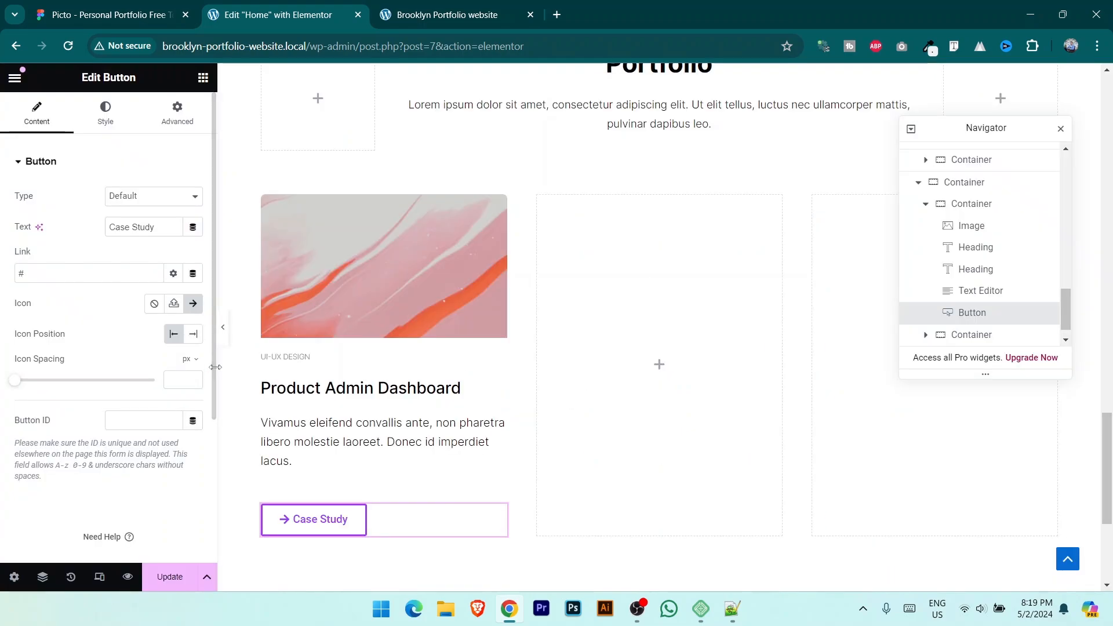
pyautogui.click(195, 336)
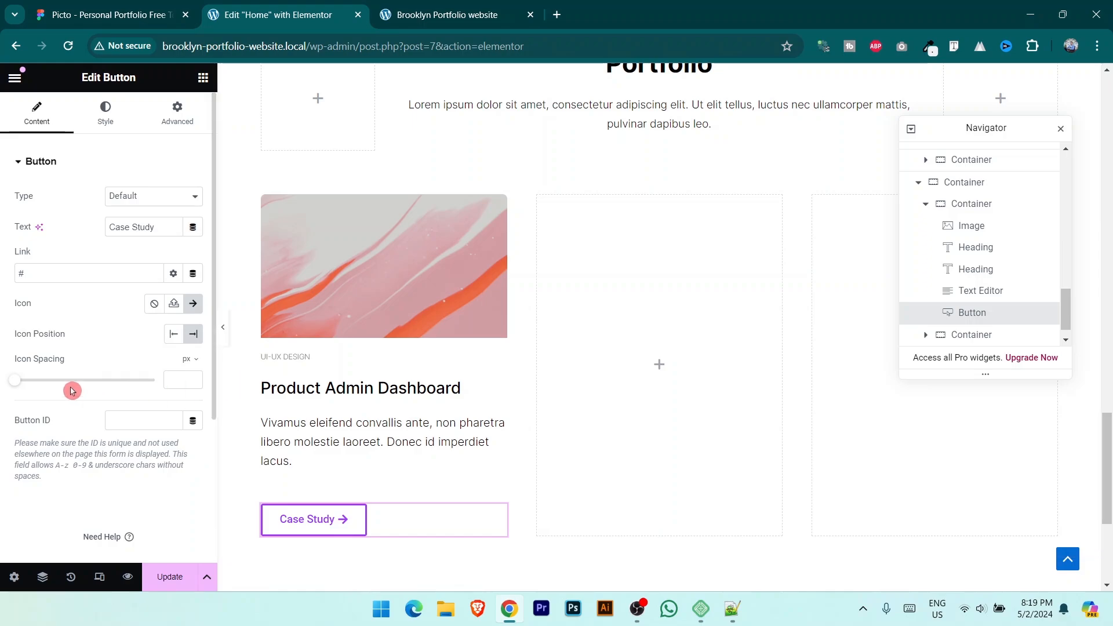
pyautogui.moveTo(34, 387); pyautogui.dragTo(51, 388)
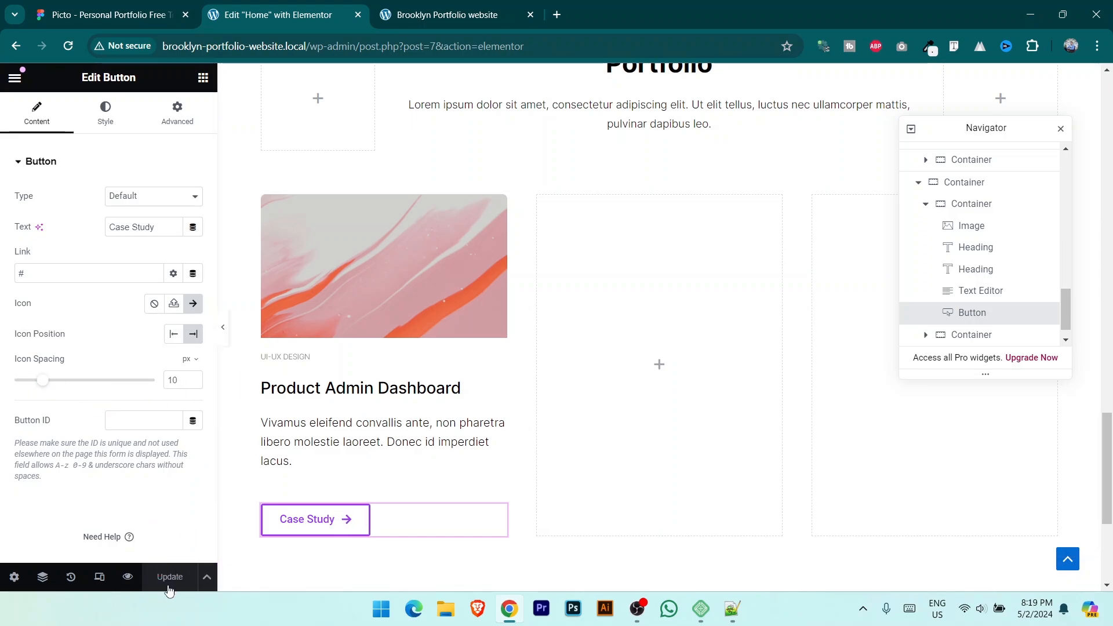
# Step: Check the updated Case Study button card on the live site
pyautogui.click(472, 13)
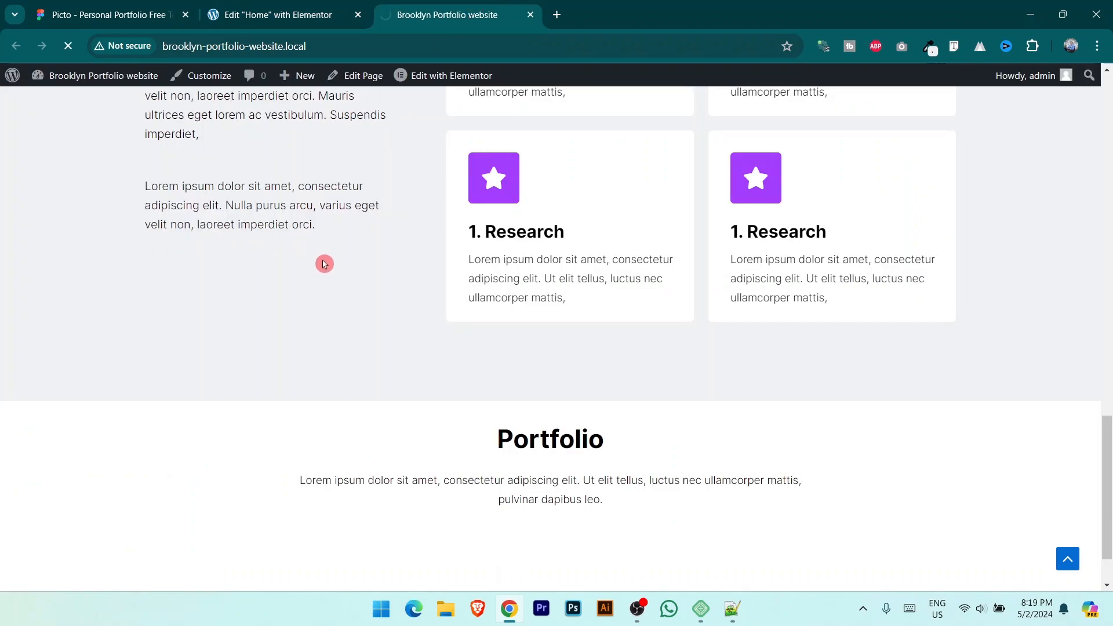
pyautogui.scroll(-7, 360, 290)
pyautogui.scroll(1, 330, 311)
pyautogui.scroll(-1, 307, 342)
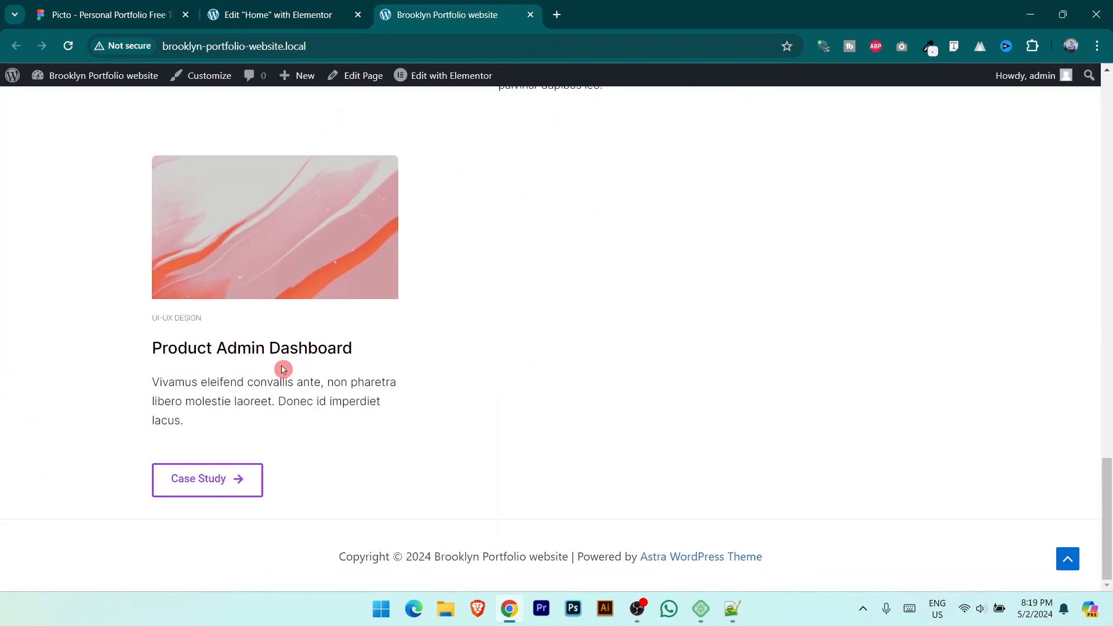
# Step: Give the first portfolio card a faint box shadow offset 5 px horizontally and vertically, and save
pyautogui.click(256, 200)
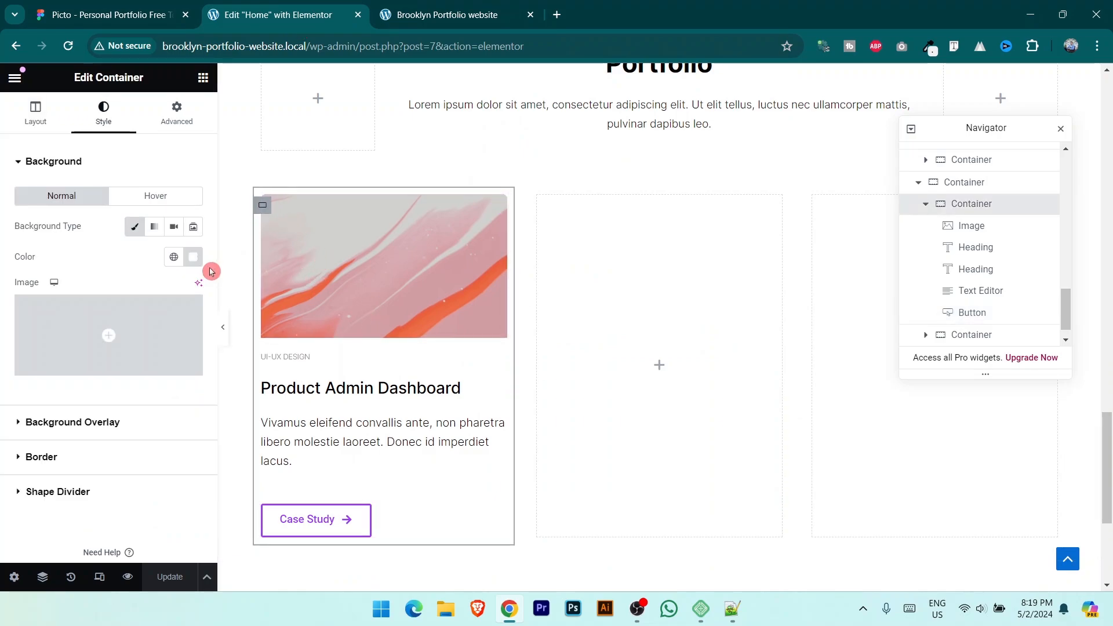
pyautogui.click(91, 460)
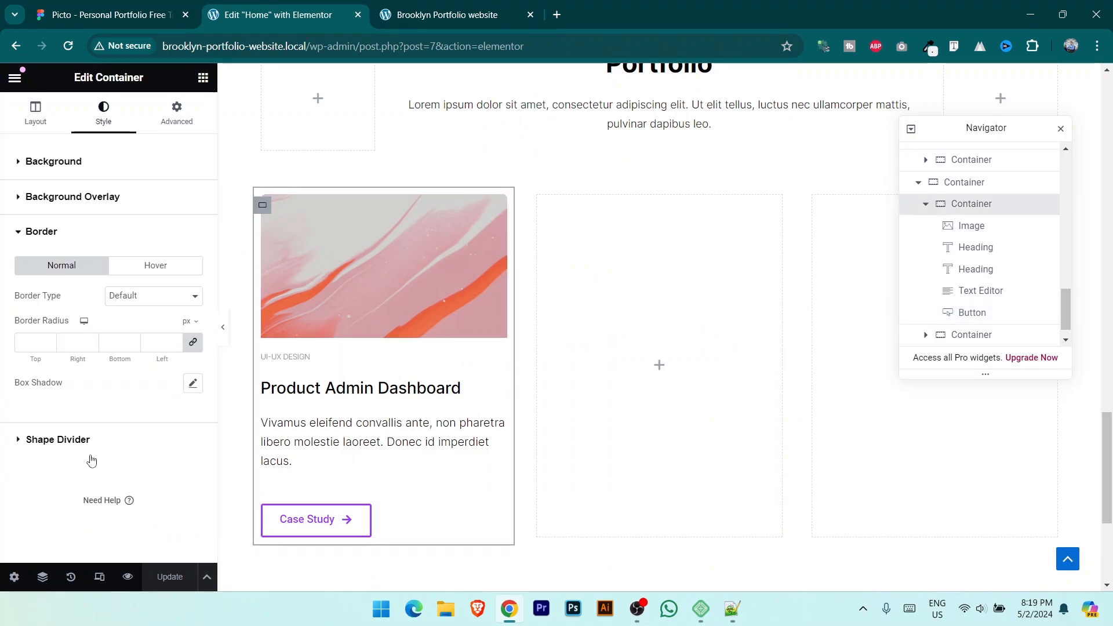
pyautogui.click(193, 383)
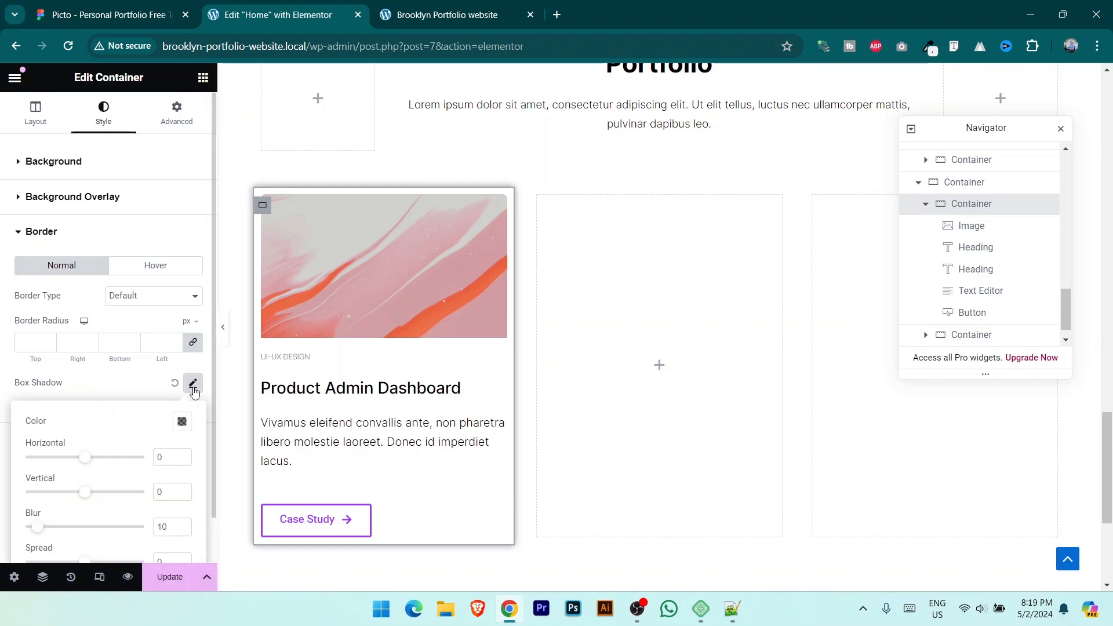
pyautogui.scroll(-1, 159, 422)
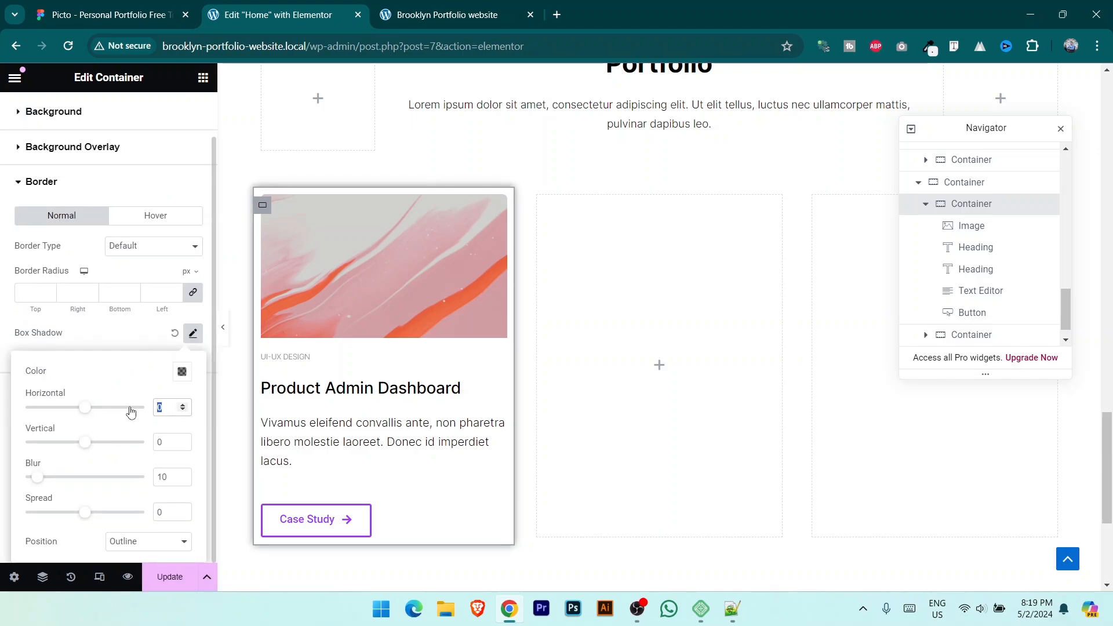
pyautogui.write('5')
pyautogui.click(159, 436)
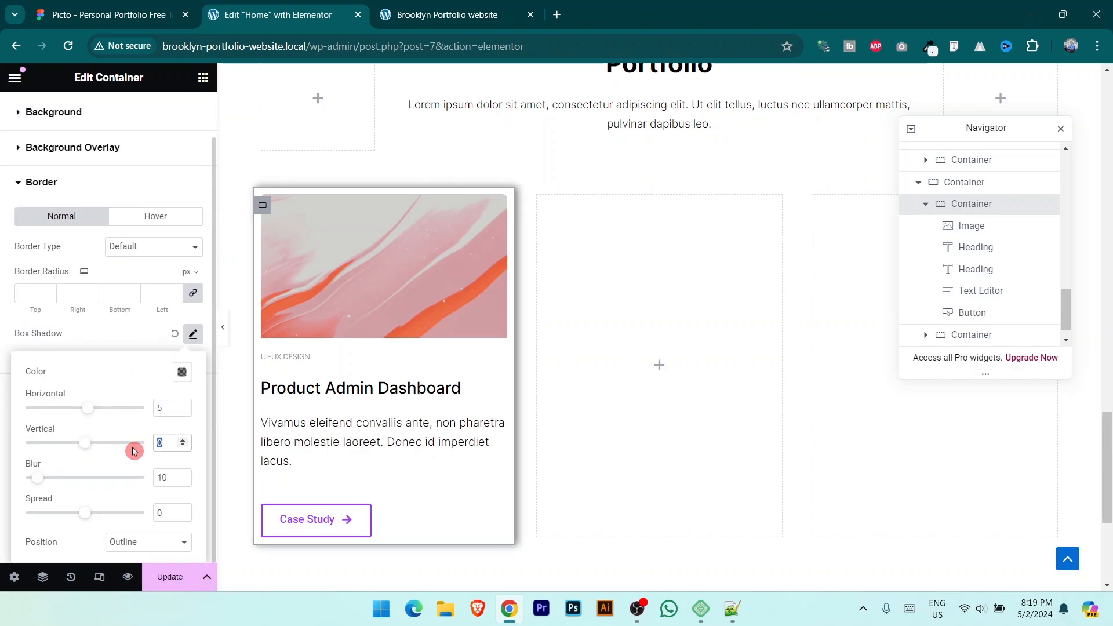
pyautogui.write('5')
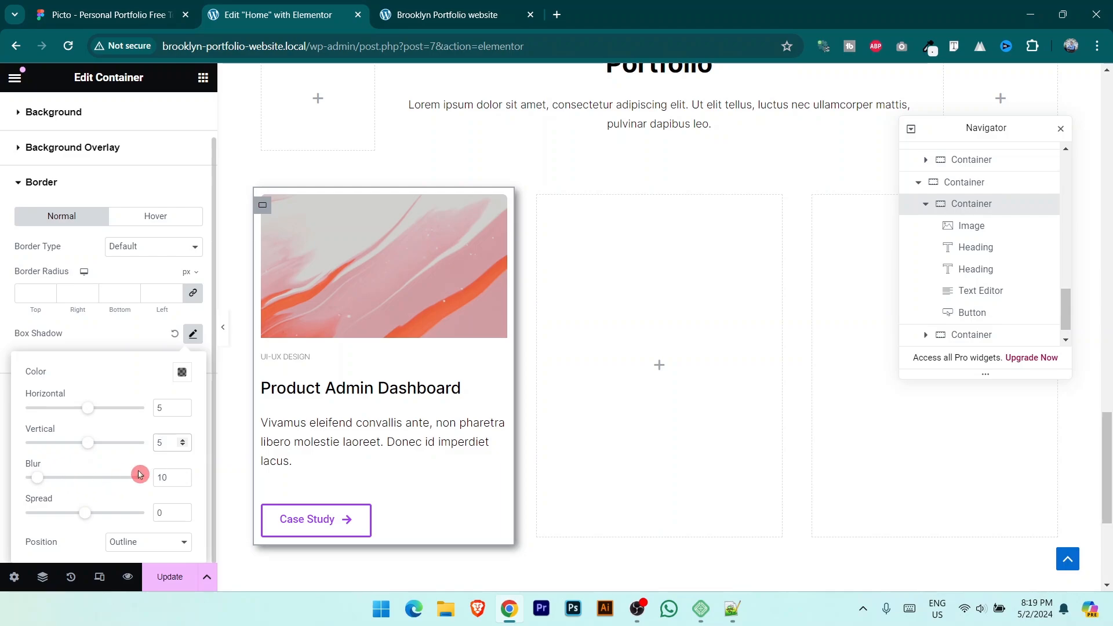
pyautogui.click(182, 373)
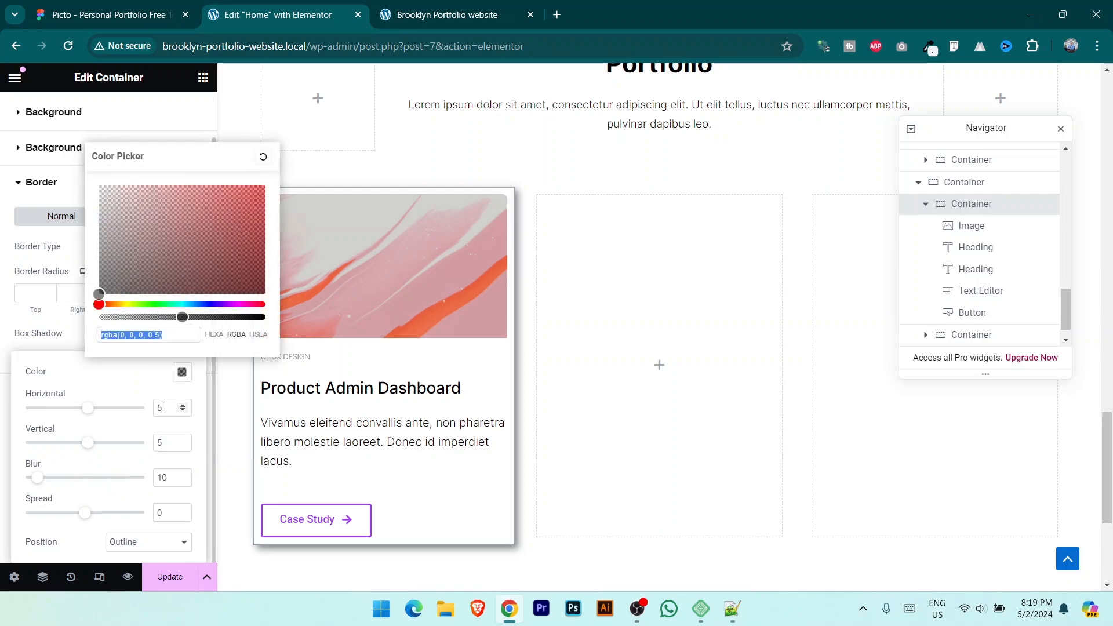
pyautogui.moveTo(180, 317); pyautogui.dragTo(114, 326)
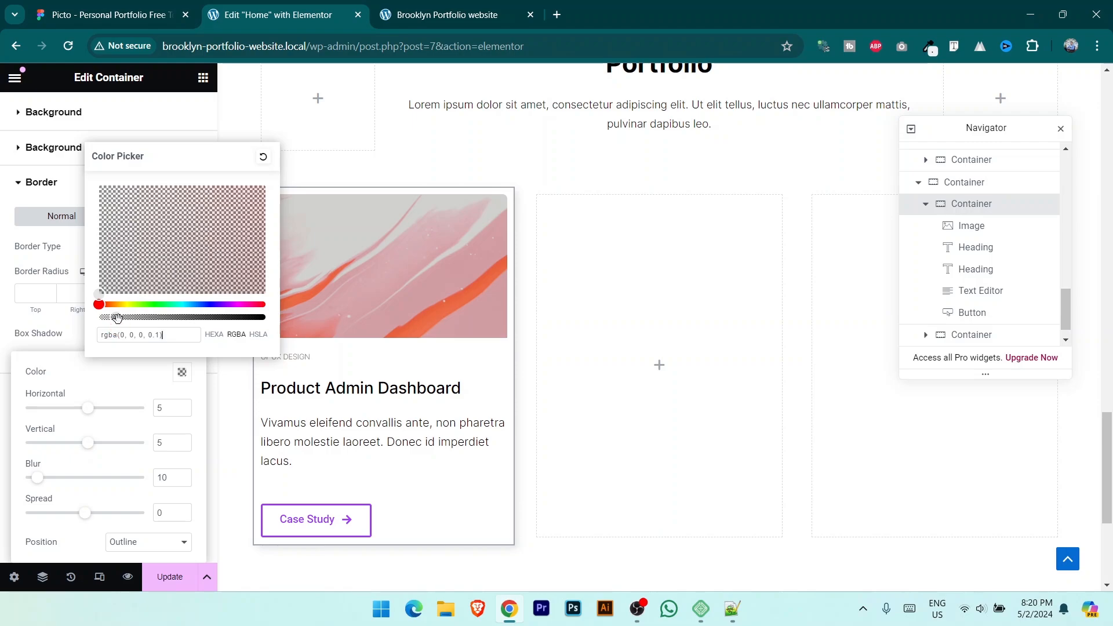
pyautogui.click(171, 583)
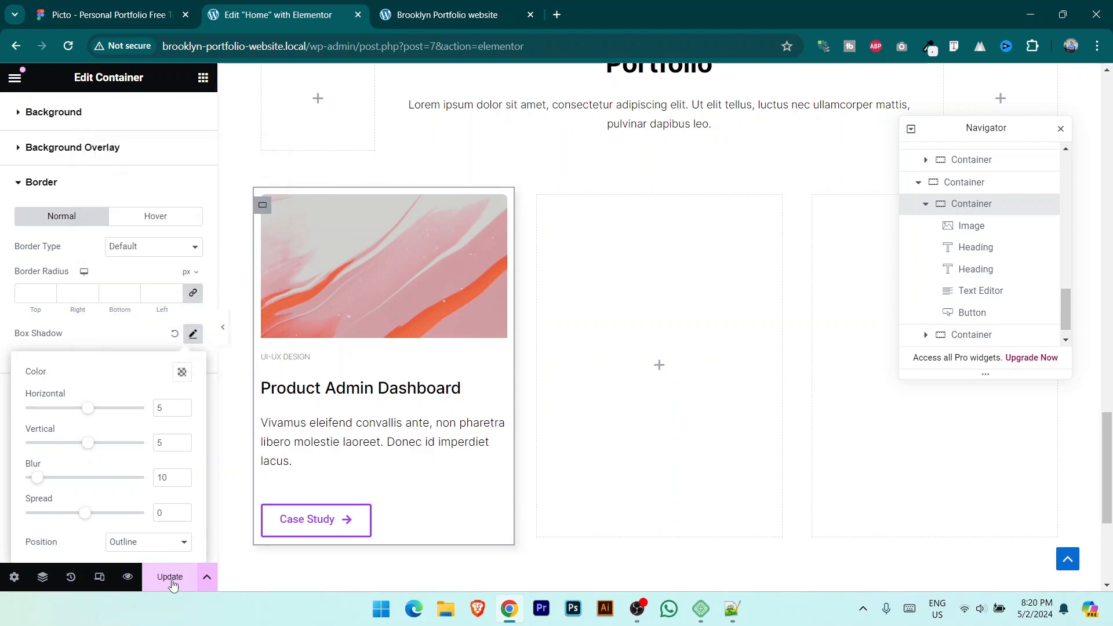
pyautogui.click(171, 582)
# Step: Check the shadowed card on the live site, then give the card a 5 px border radius
pyautogui.click(424, 4)
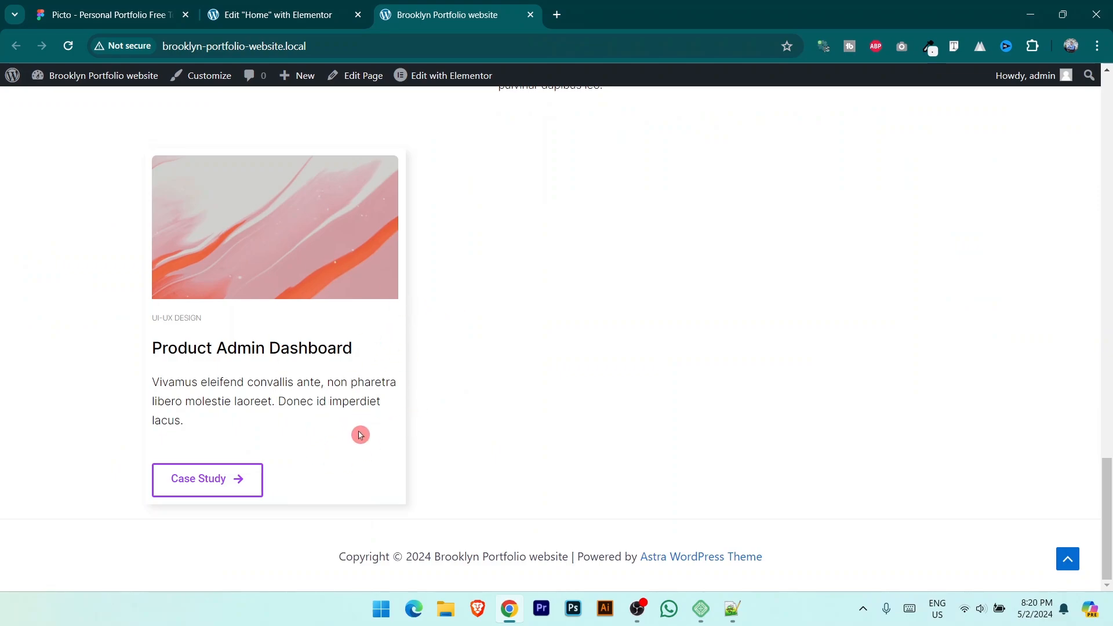
pyautogui.click(276, 7)
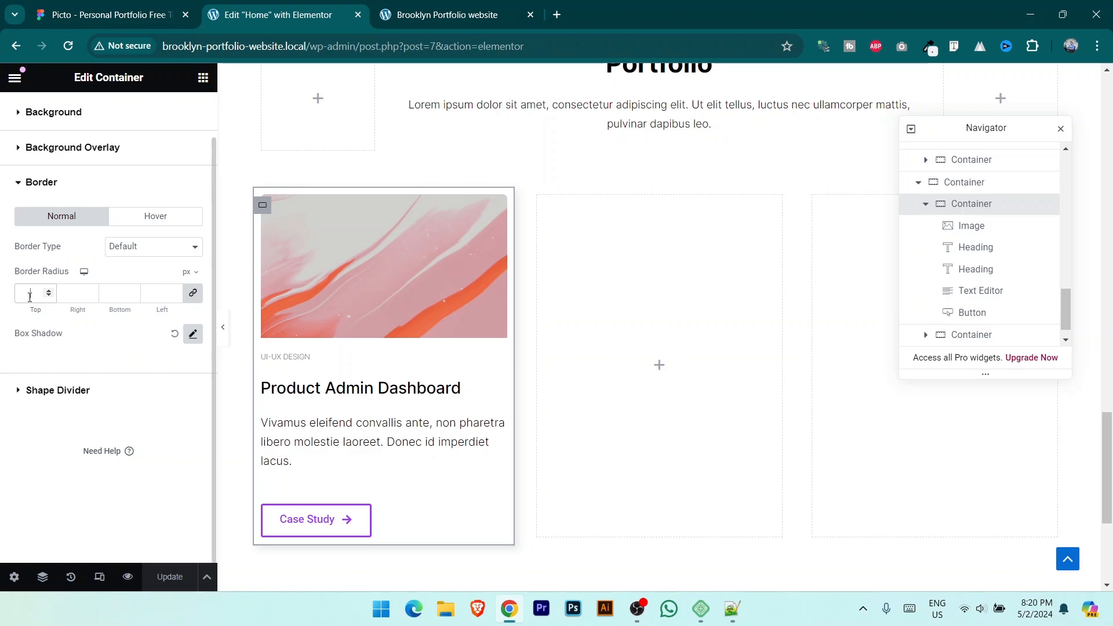
pyautogui.write('5')
pyautogui.hotkey('ctrl', 'shift', 'Tab')
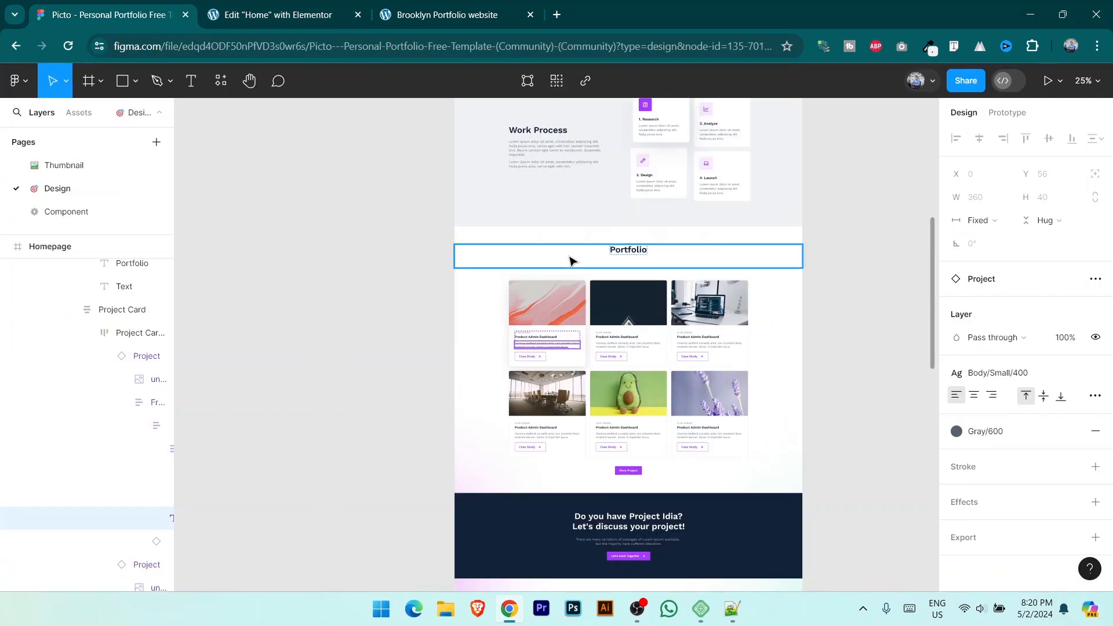
# Step: Compare against the Portfolio cards in the Figma design zoomed to 50%
pyautogui.press('+')
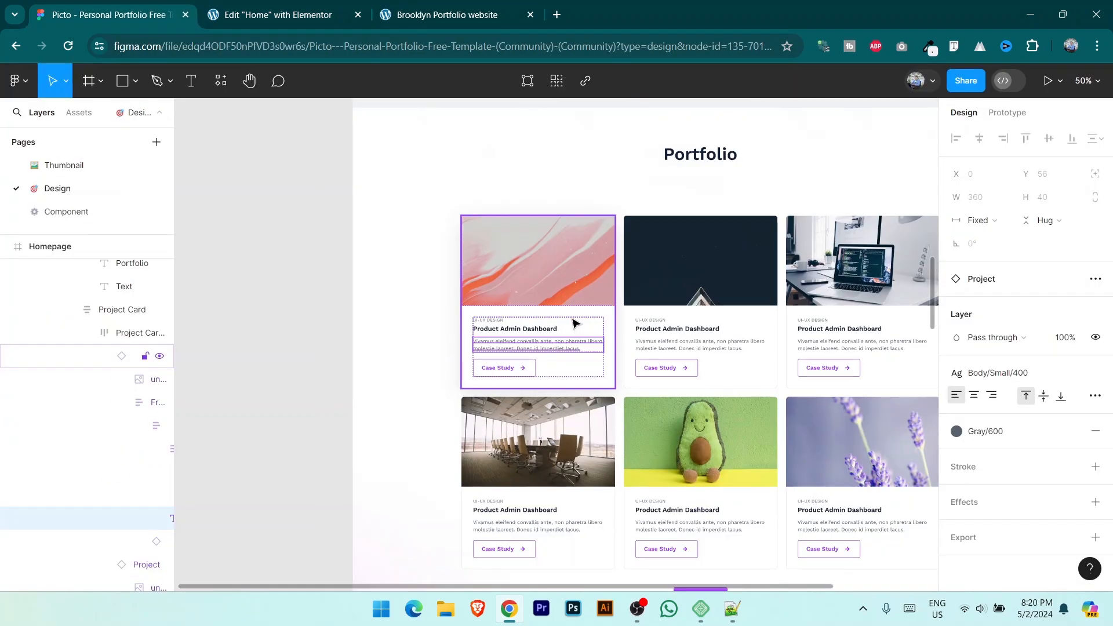
pyautogui.click(342, 341)
pyautogui.moveTo(693, 393); pyautogui.dragTo(537, 368)
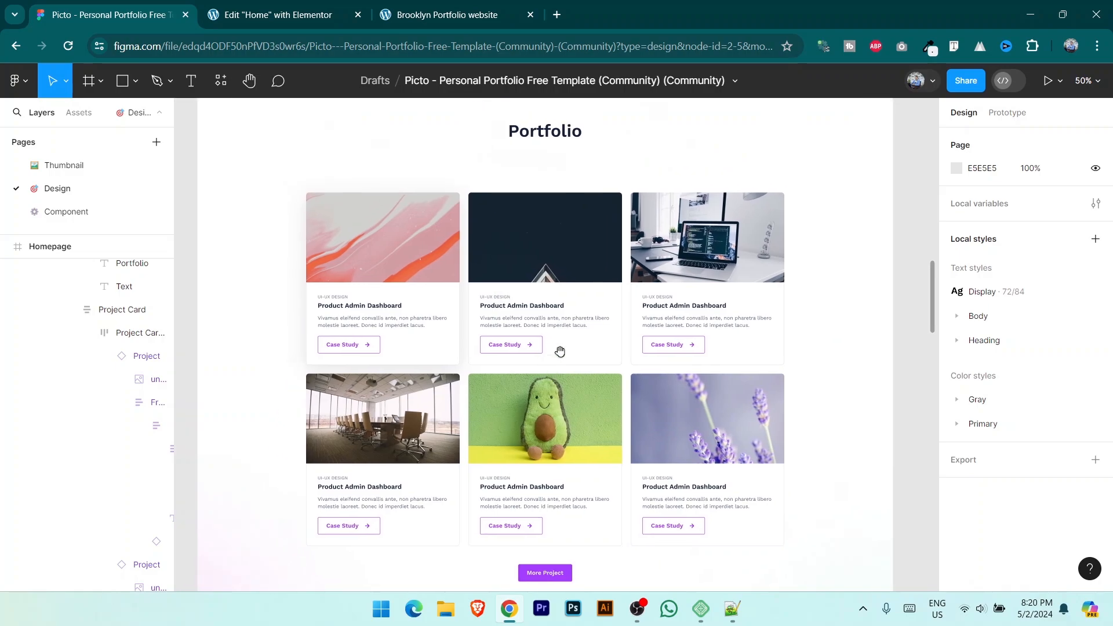
pyautogui.click(266, 4)
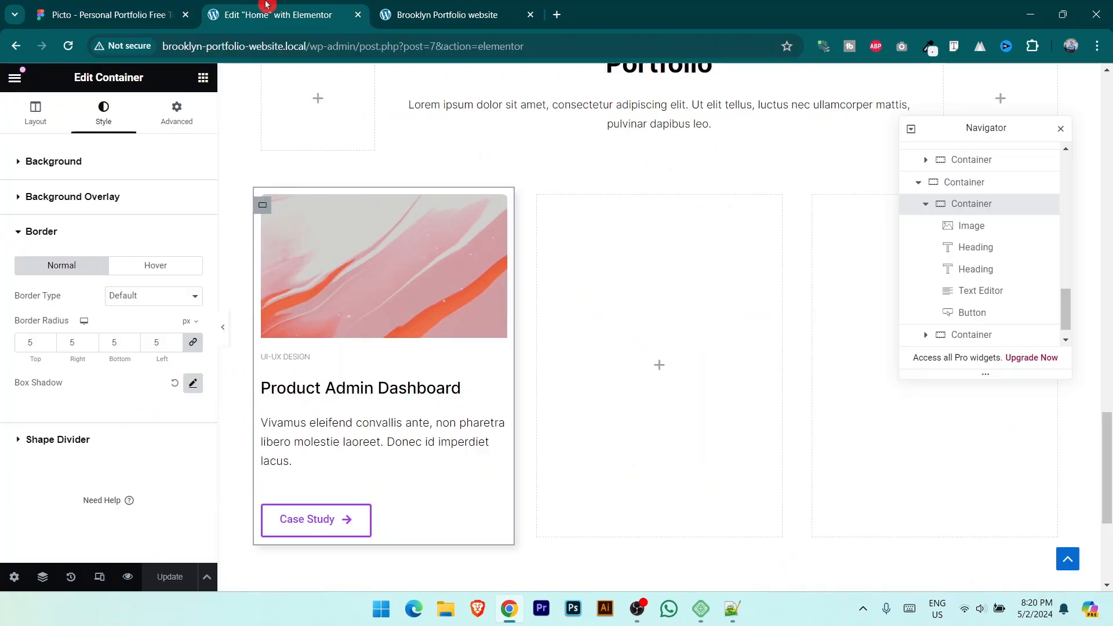
# Step: Duplicate the project card twice for three cards and delete the empty fourth column
pyautogui.rightClick(264, 210)
pyautogui.click(304, 233)
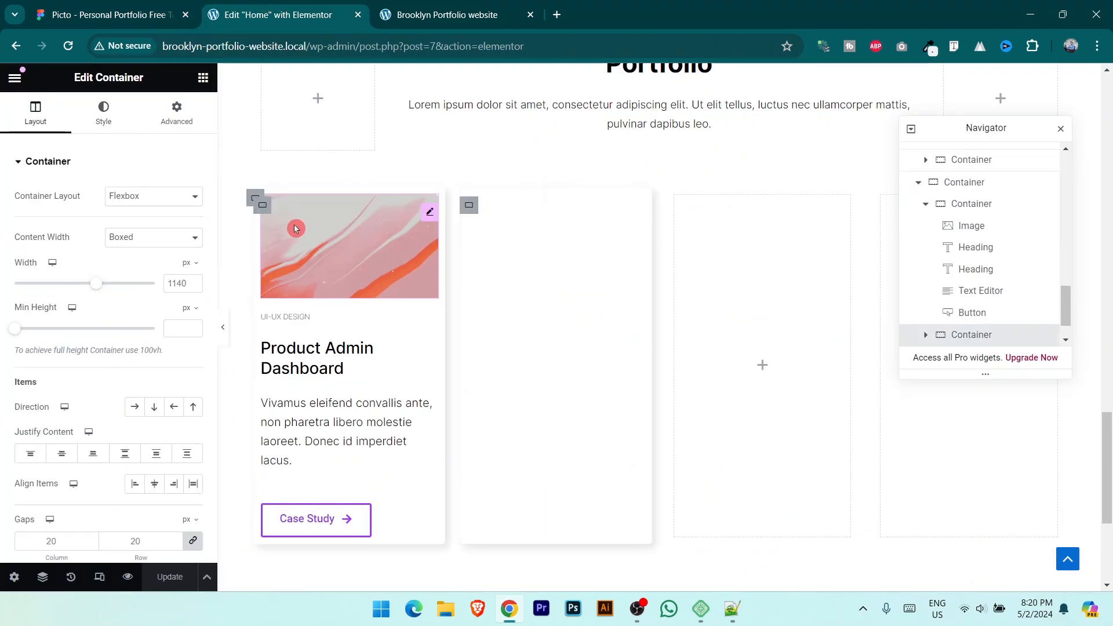
pyautogui.rightClick(267, 213)
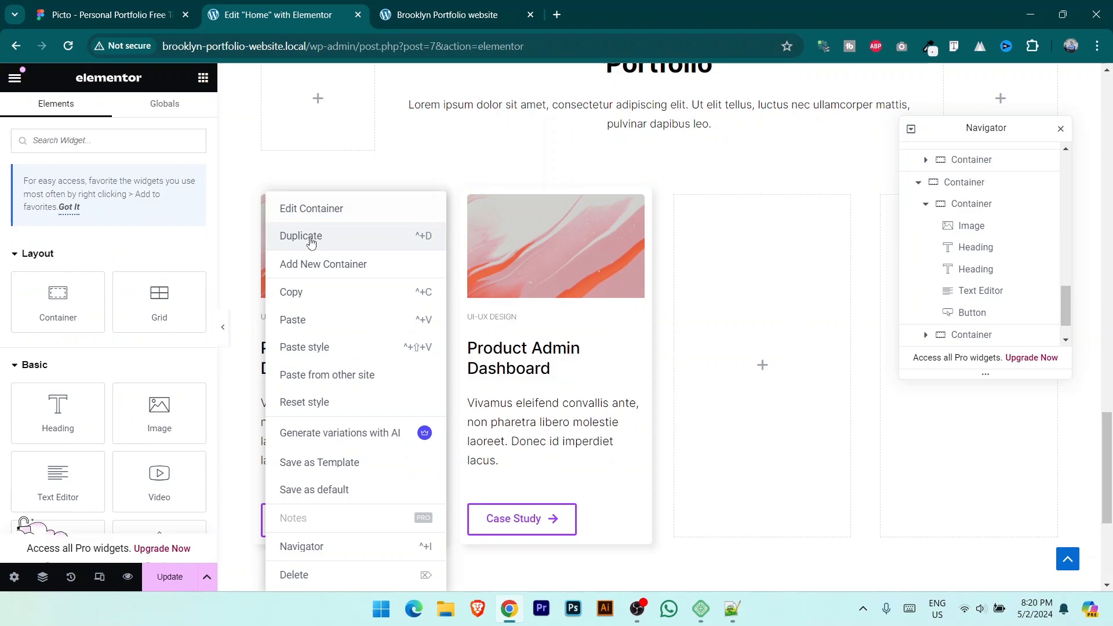
pyautogui.click(387, 251)
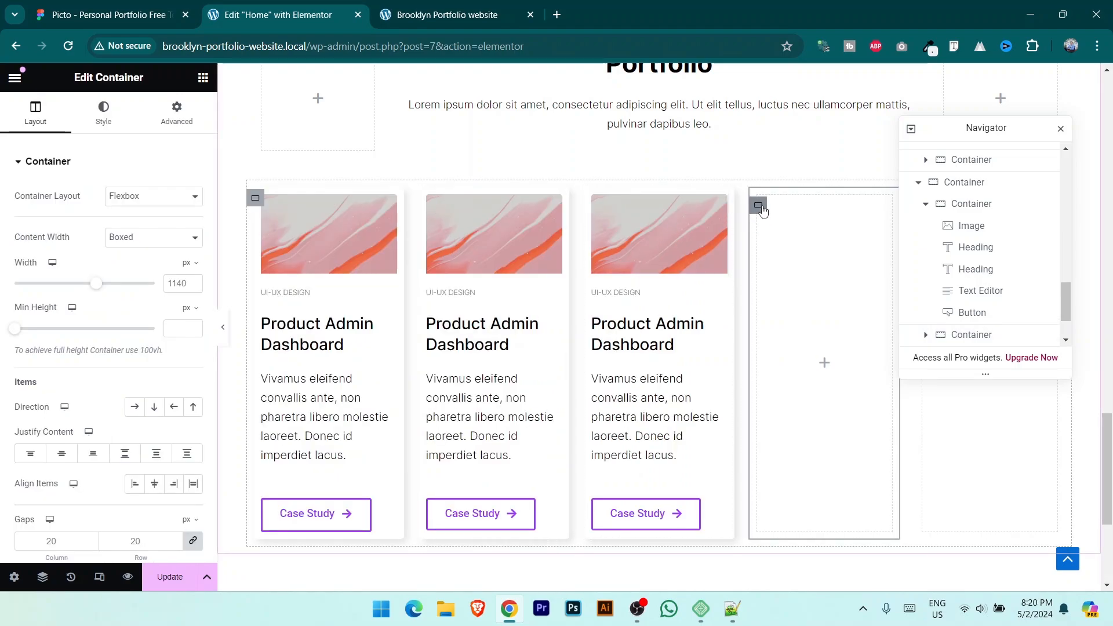
pyautogui.press('Delete')
pyautogui.click(882, 211)
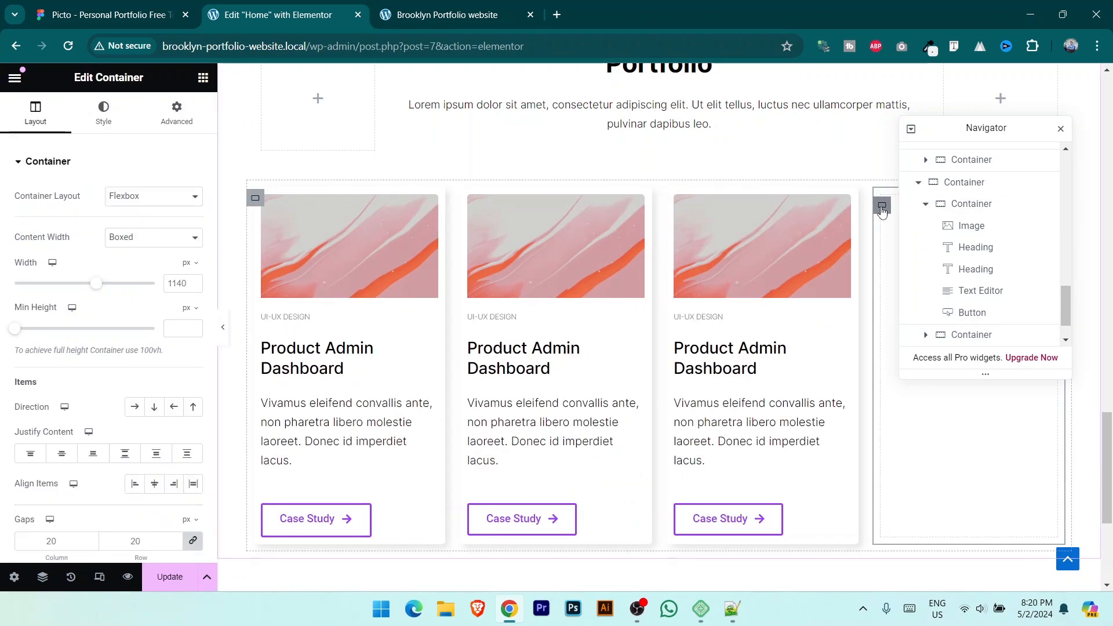
pyautogui.press('Delete')
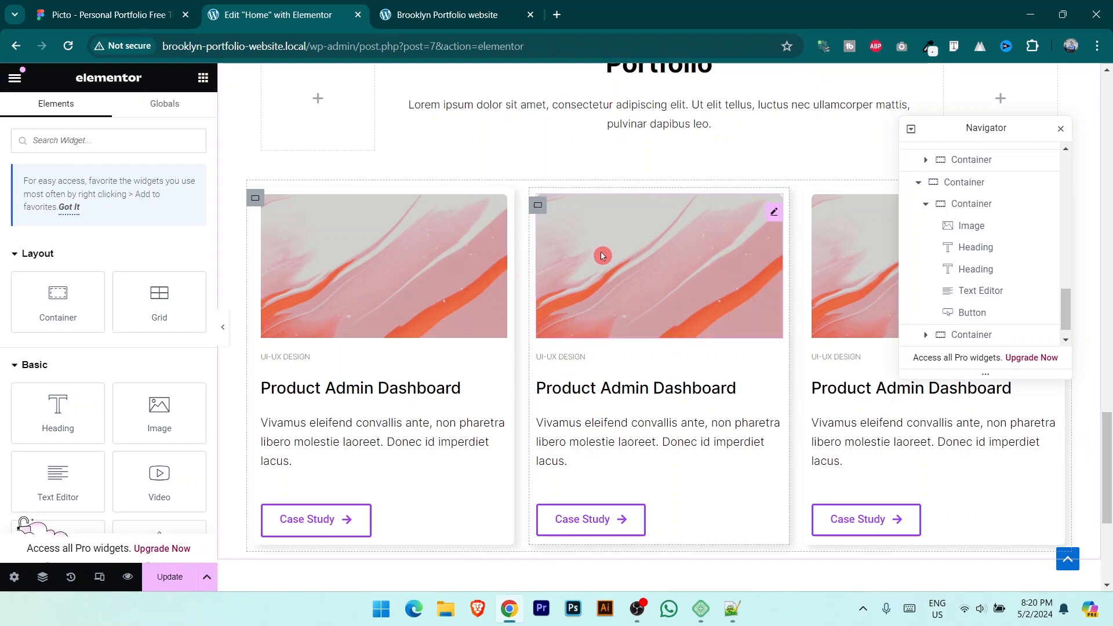
# Step: Start replacing the middle card's image by uploading a file from the computer
pyautogui.click(381, 286)
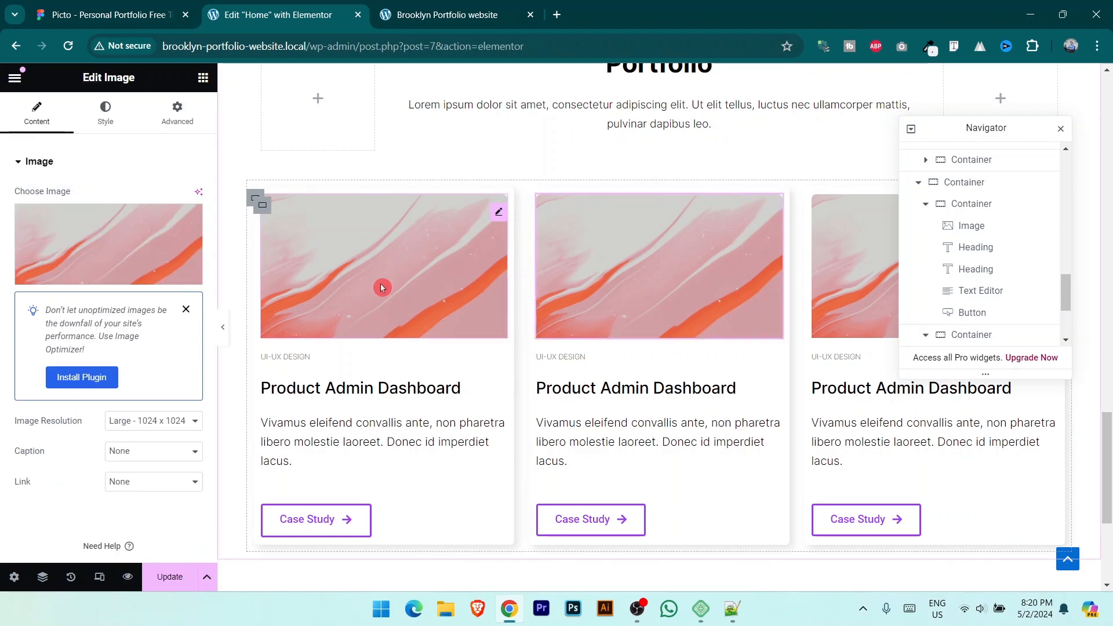
pyautogui.click(94, 268)
pyautogui.click(205, 133)
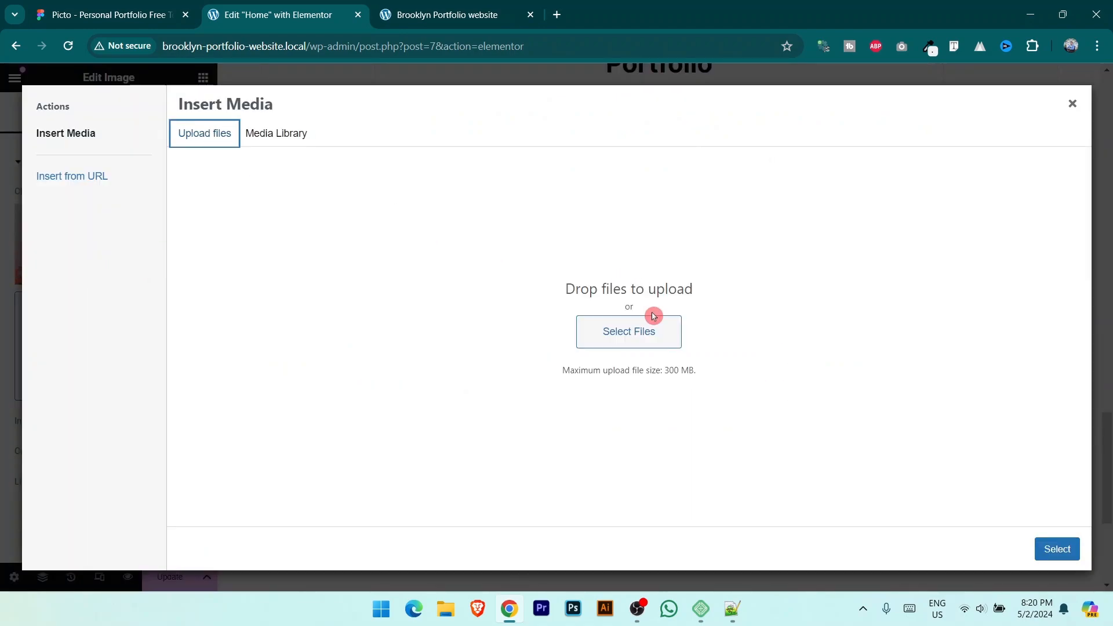
pyautogui.click(644, 332)
# Step: Insert the dark unsplash_C5DLhUkEWfM.png image into the middle card
pyautogui.click(979, 139)
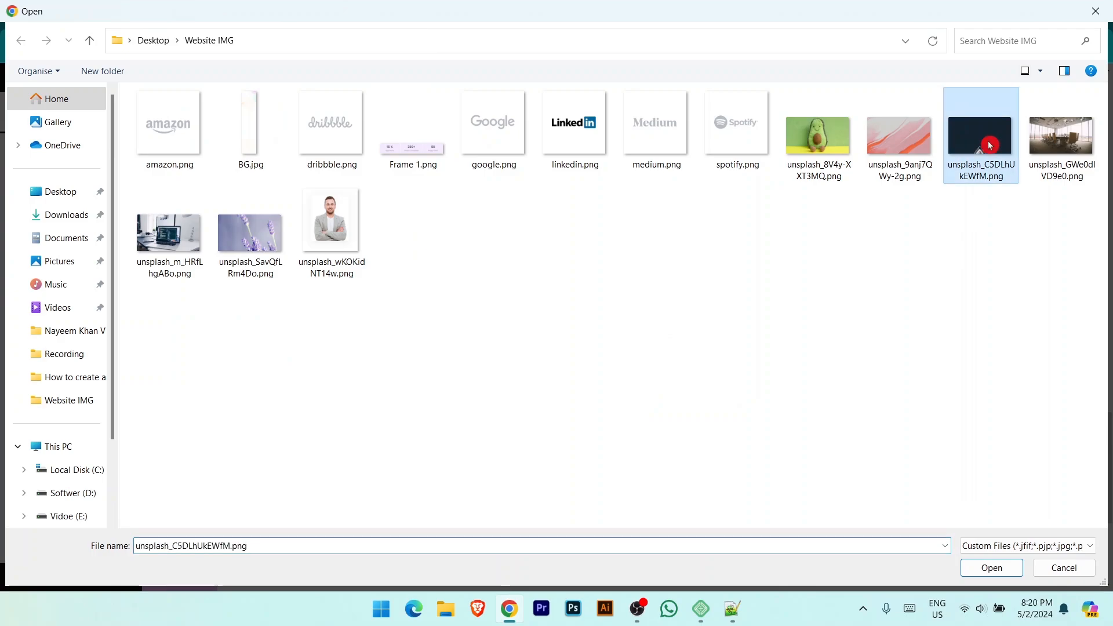
pyautogui.click(1000, 568)
pyautogui.click(1053, 545)
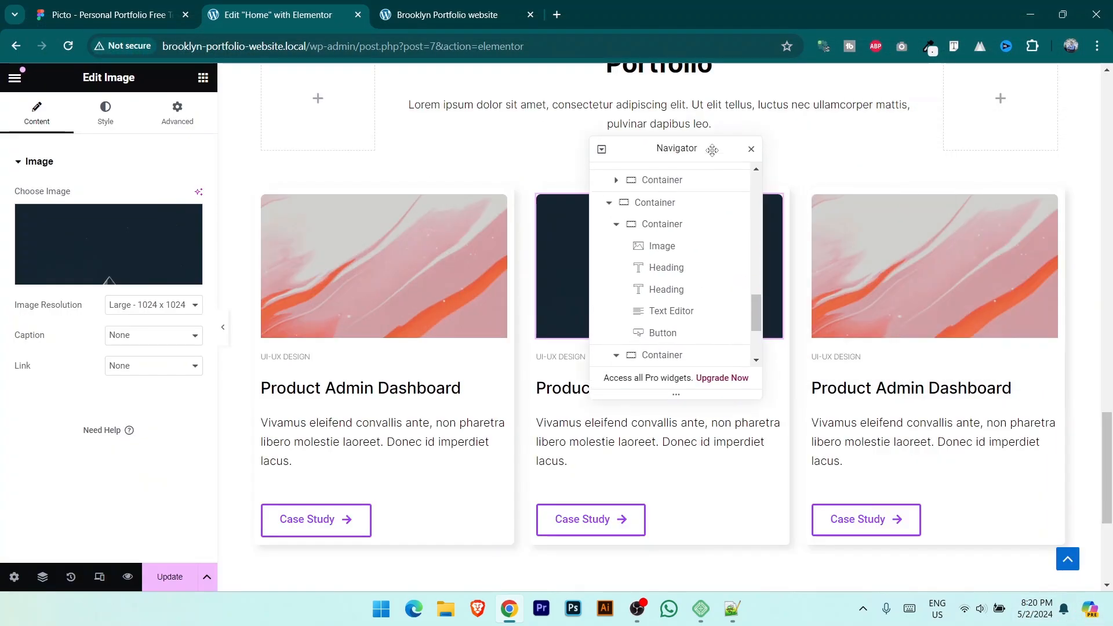
# Step: Upload the avocado image and place it in the third card
pyautogui.click(1044, 222)
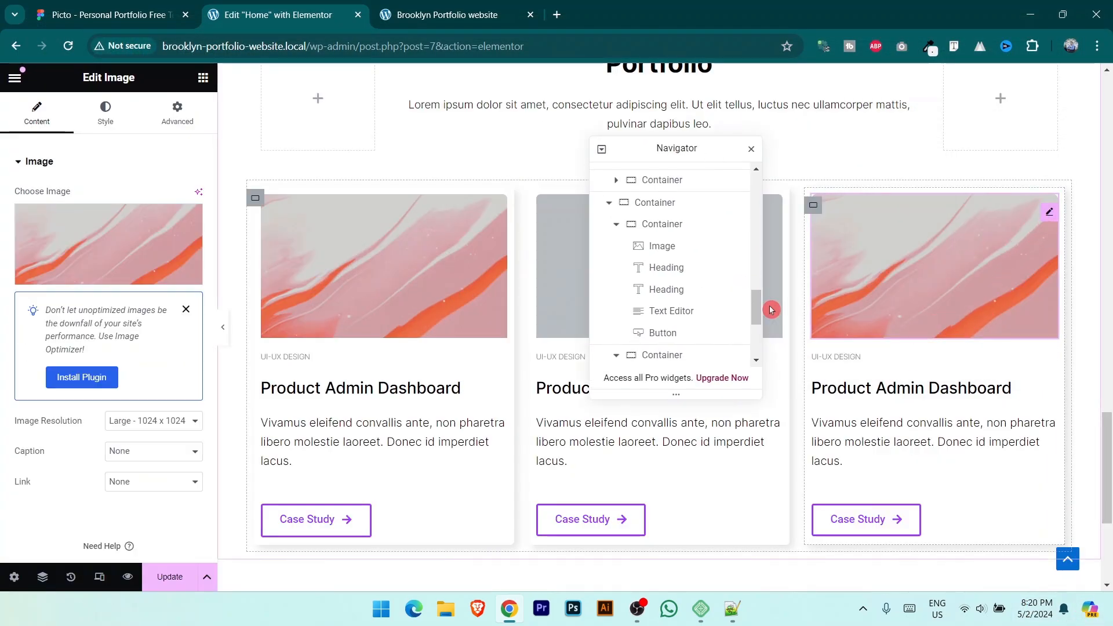
pyautogui.click(95, 271)
pyautogui.click(206, 133)
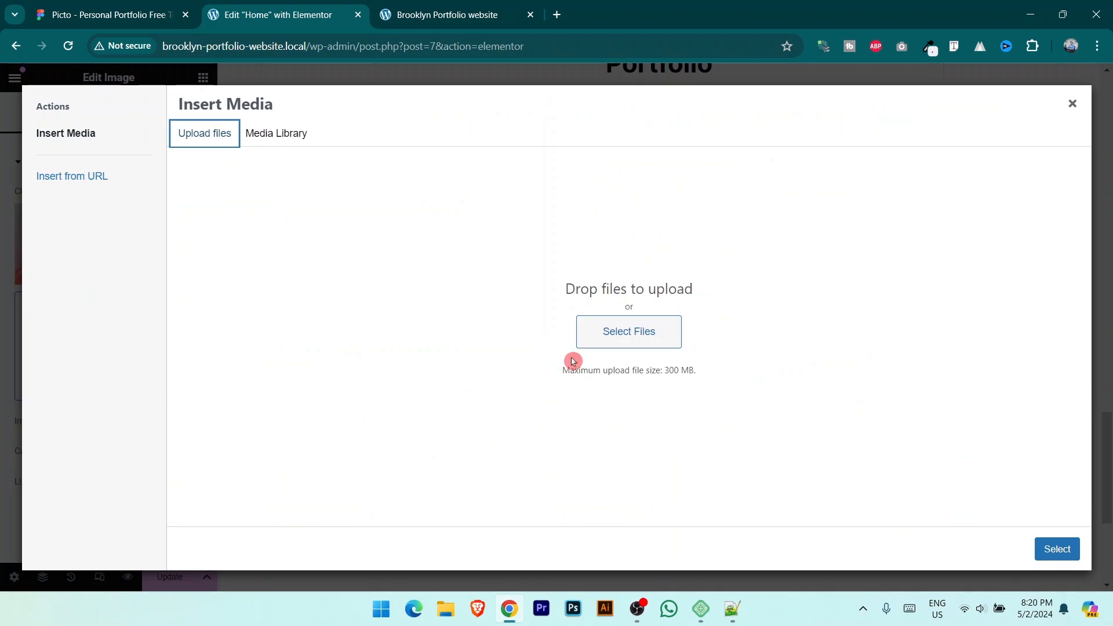
pyautogui.click(604, 333)
pyautogui.click(845, 172)
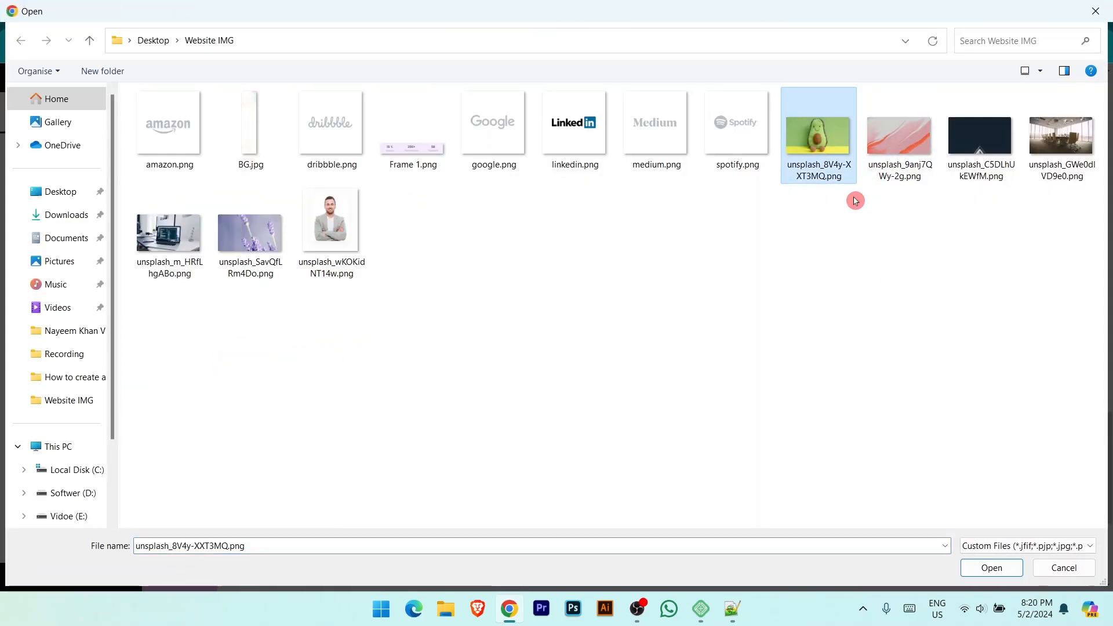
pyautogui.click(992, 567)
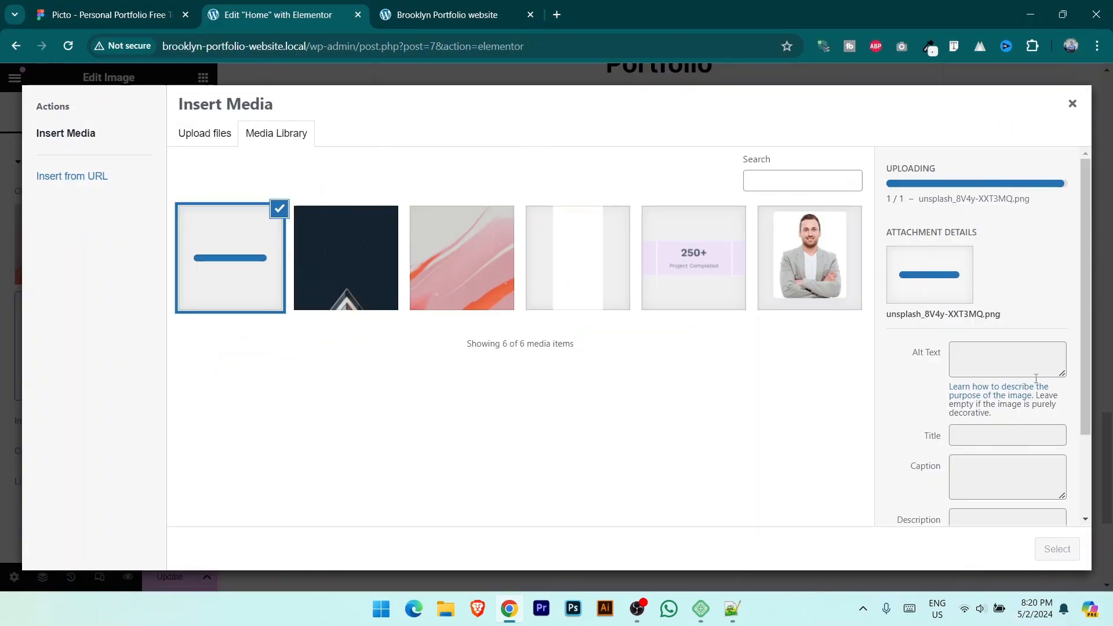
pyautogui.click(1056, 548)
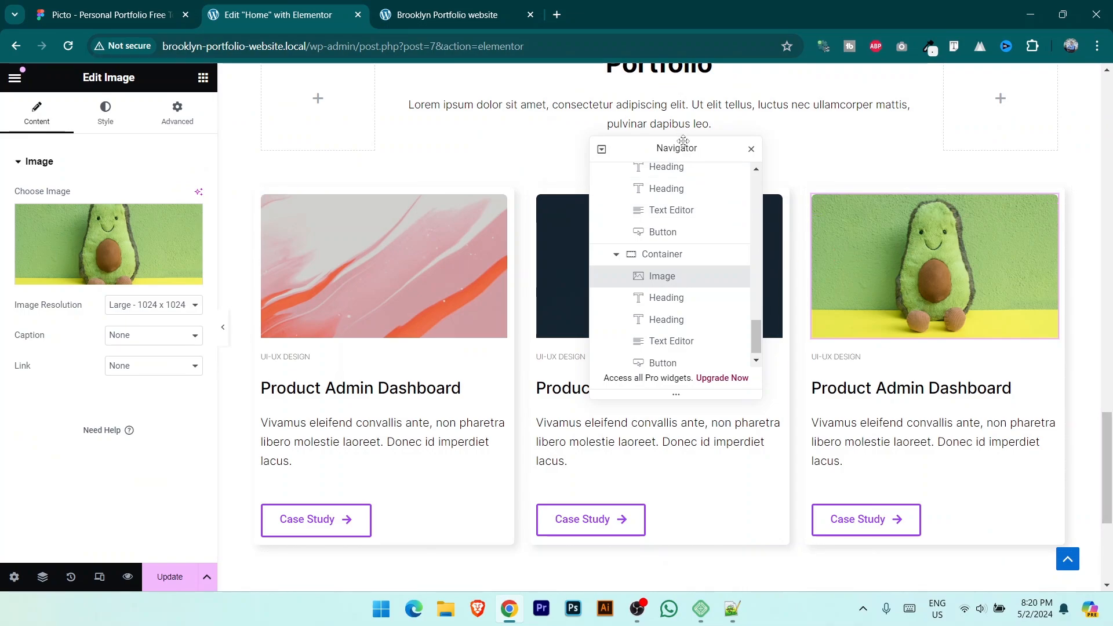
# Step: Move the element tree aside and select the whole card row container
pyautogui.moveTo(683, 142); pyautogui.dragTo(960, 103)
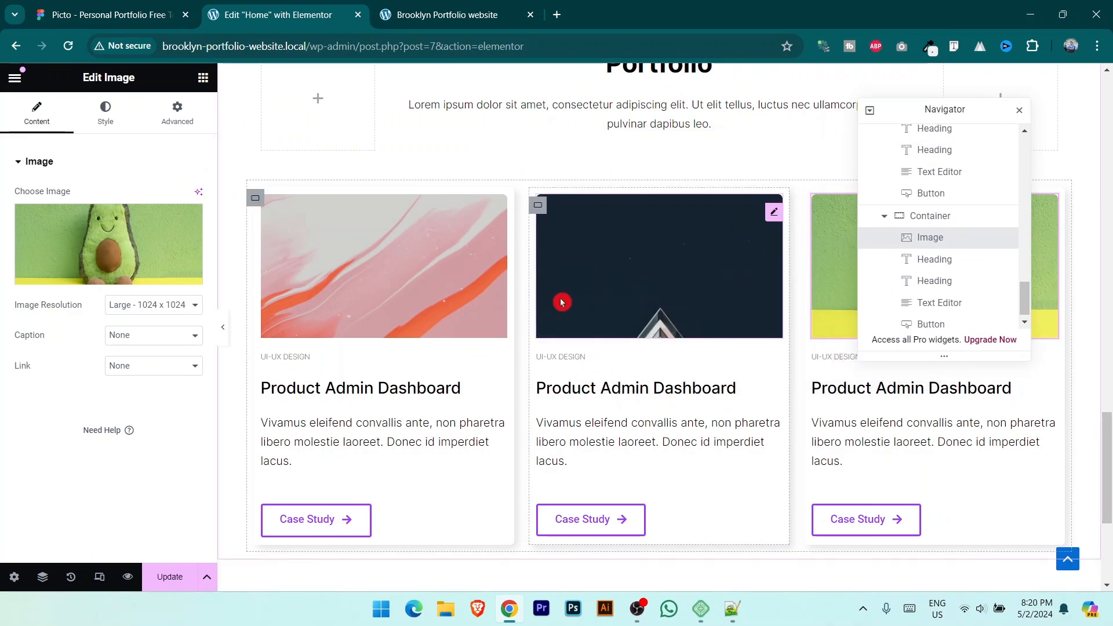
pyautogui.hotkey('ctrl', '-')
pyautogui.hotkey('ctrl', '+')
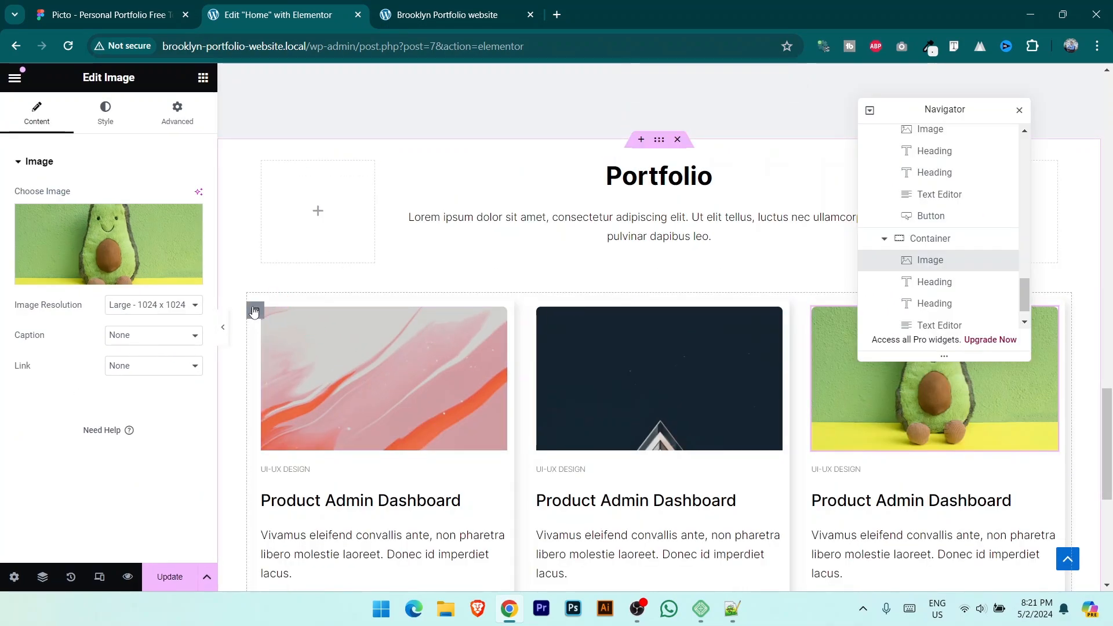
pyautogui.click(254, 311)
# Step: Duplicate the three-card row, save the page, and switch to the live site
pyautogui.rightClick(253, 312)
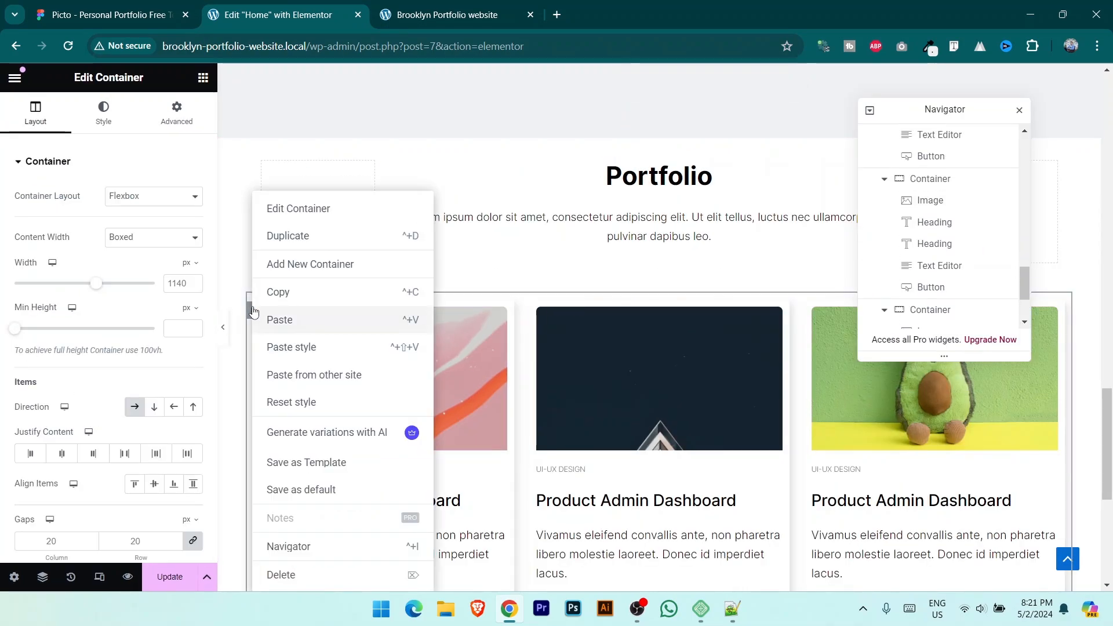
pyautogui.click(295, 236)
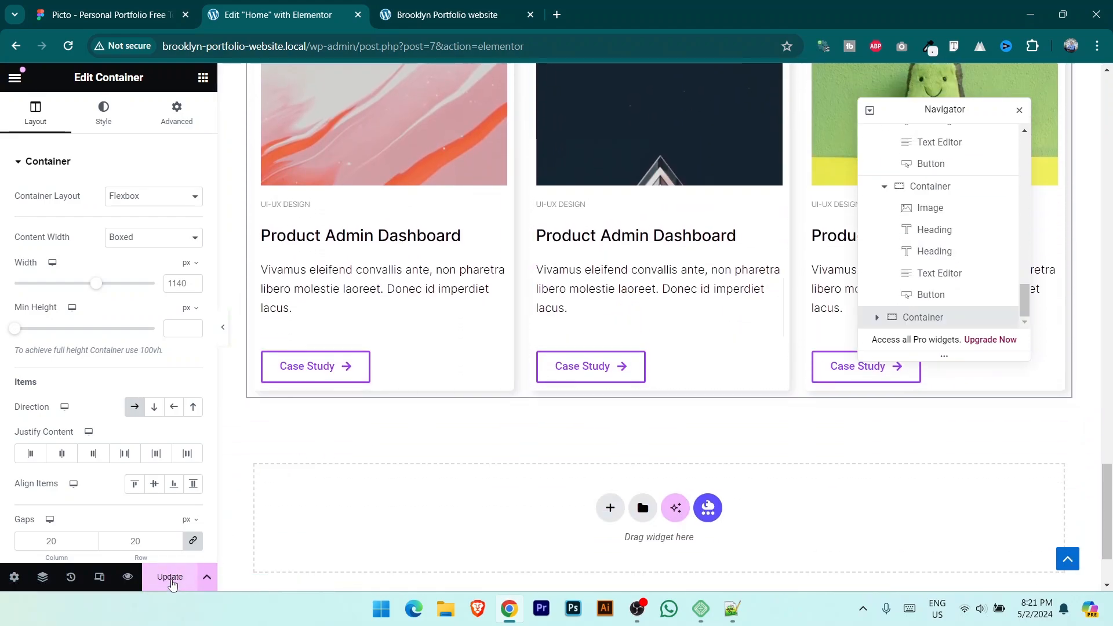
pyautogui.click(177, 585)
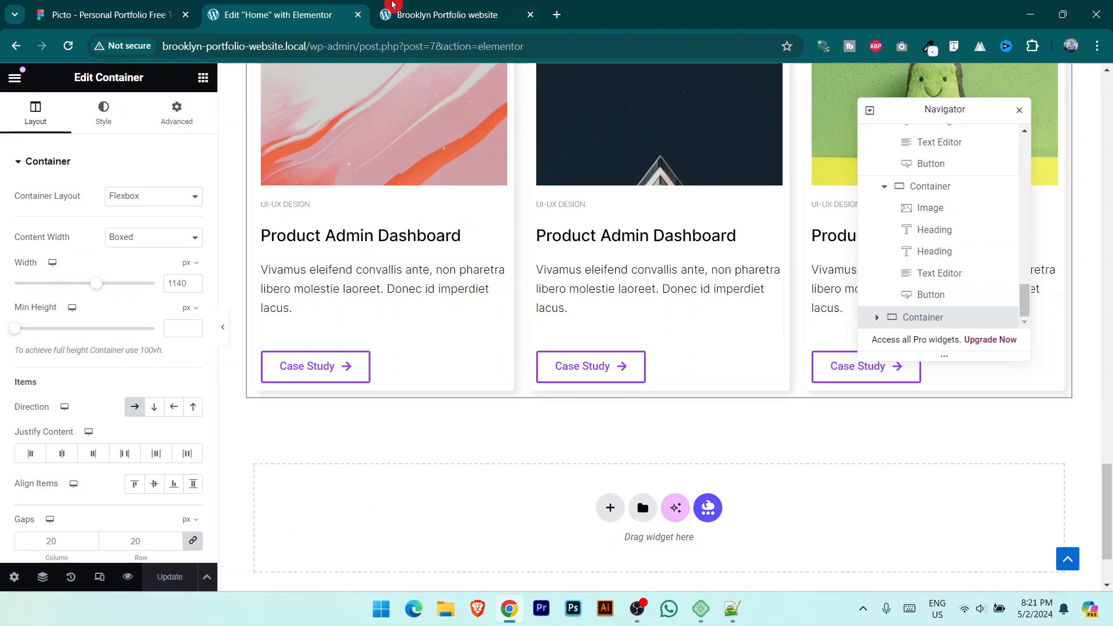
pyautogui.click(455, 15)
# Step: Reload the live site and scroll through it to check the two card rows
pyautogui.click(460, 77)
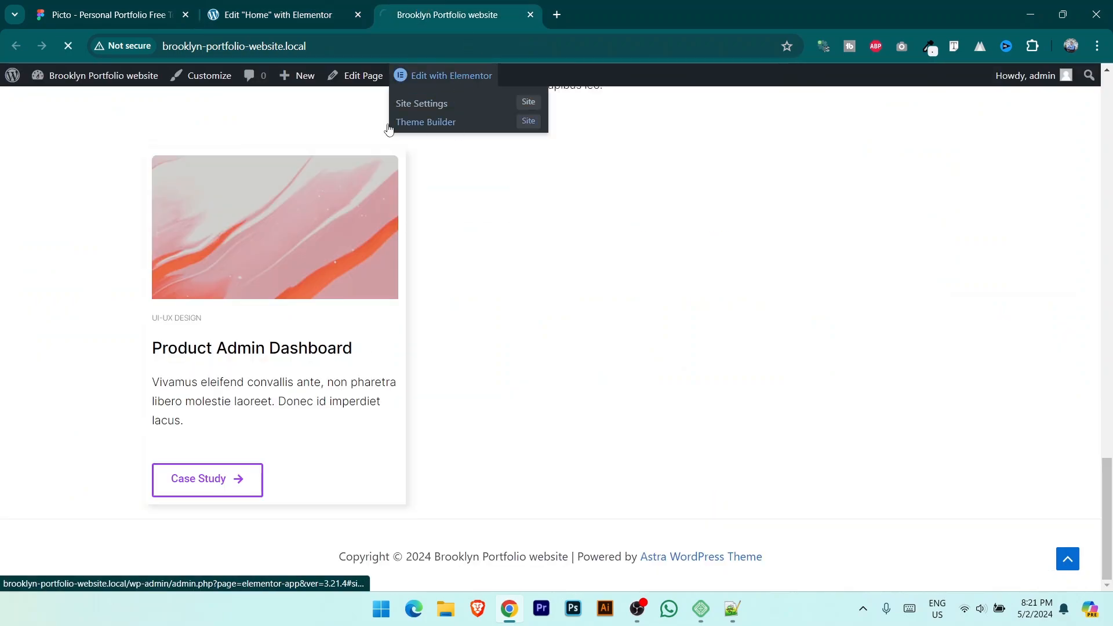
pyautogui.click(134, 13)
pyautogui.click(492, 7)
pyautogui.scroll(-5, 556, 322)
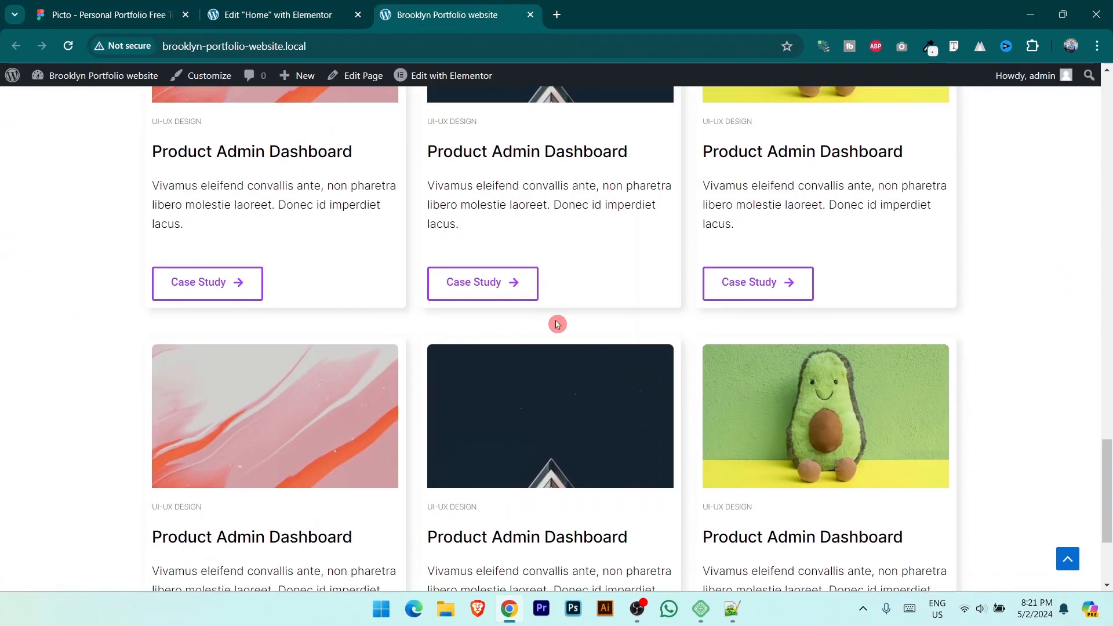
pyautogui.scroll(3, 641, 315)
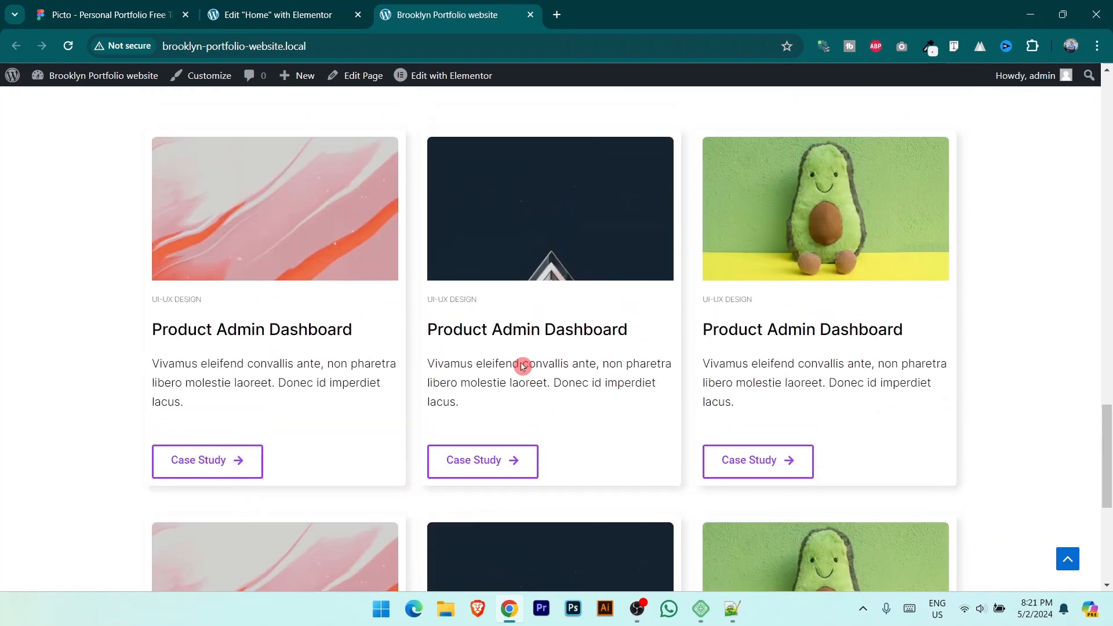
pyautogui.scroll(7, 512, 370)
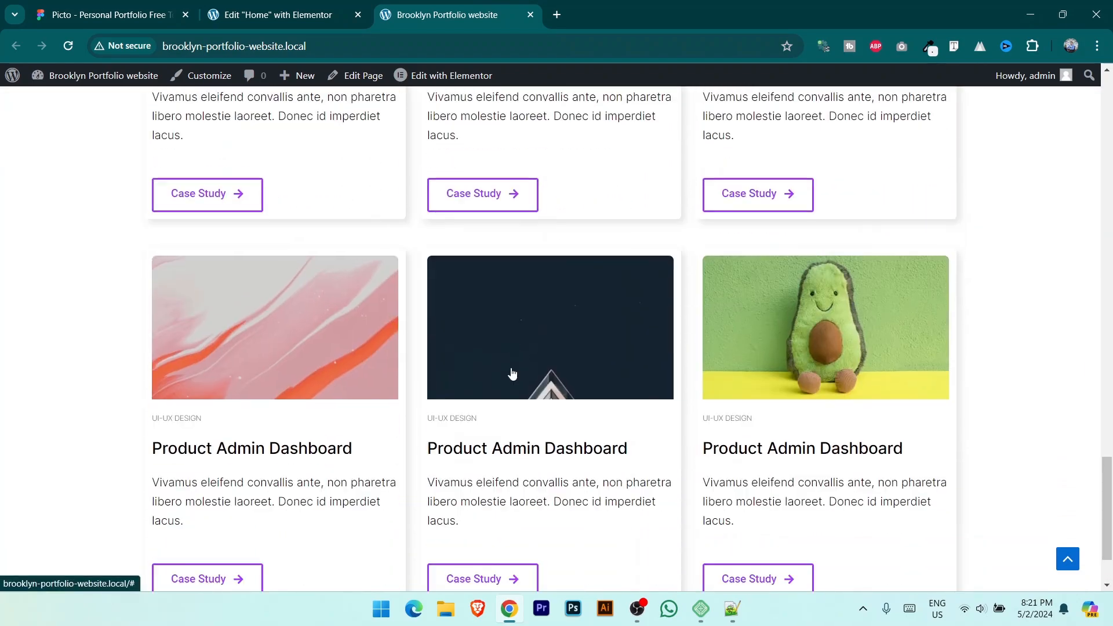
pyautogui.scroll(-3, 468, 329)
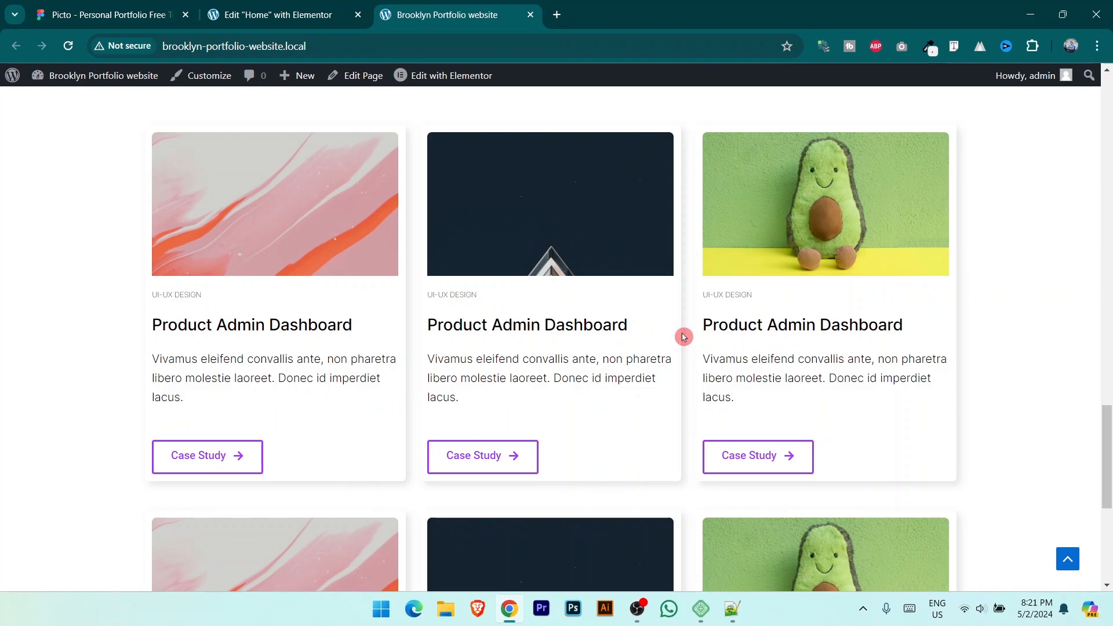
# Step: Scroll through the page in the Elementor editor to review the card rows
pyautogui.click(289, 14)
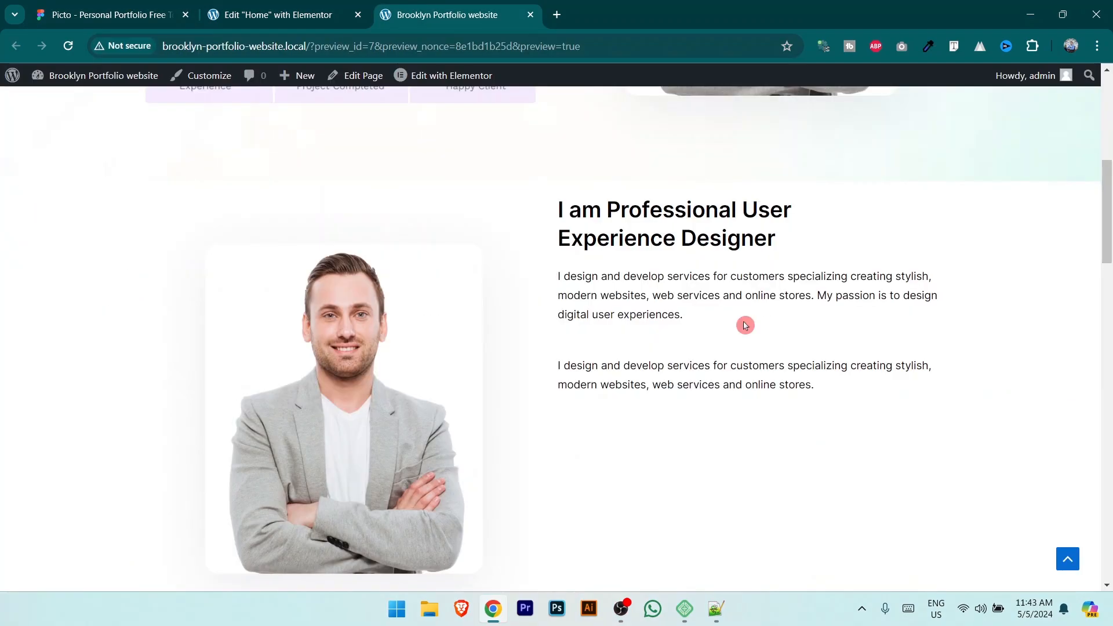
pyautogui.scroll(-15, 745, 326)
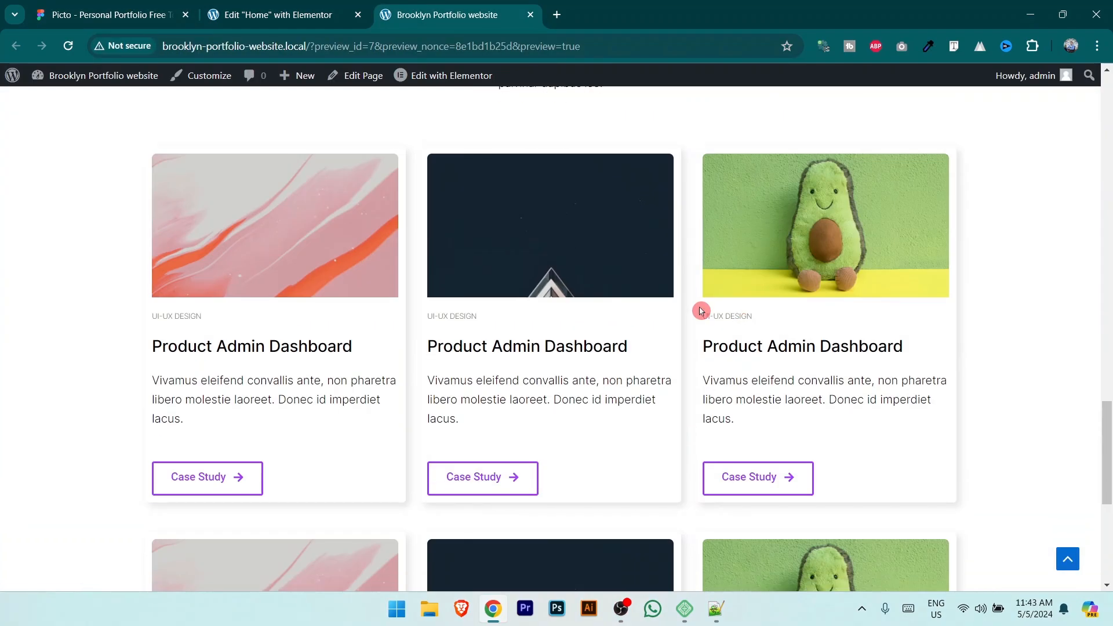
pyautogui.scroll(-3, 724, 348)
pyautogui.scroll(5, 730, 356)
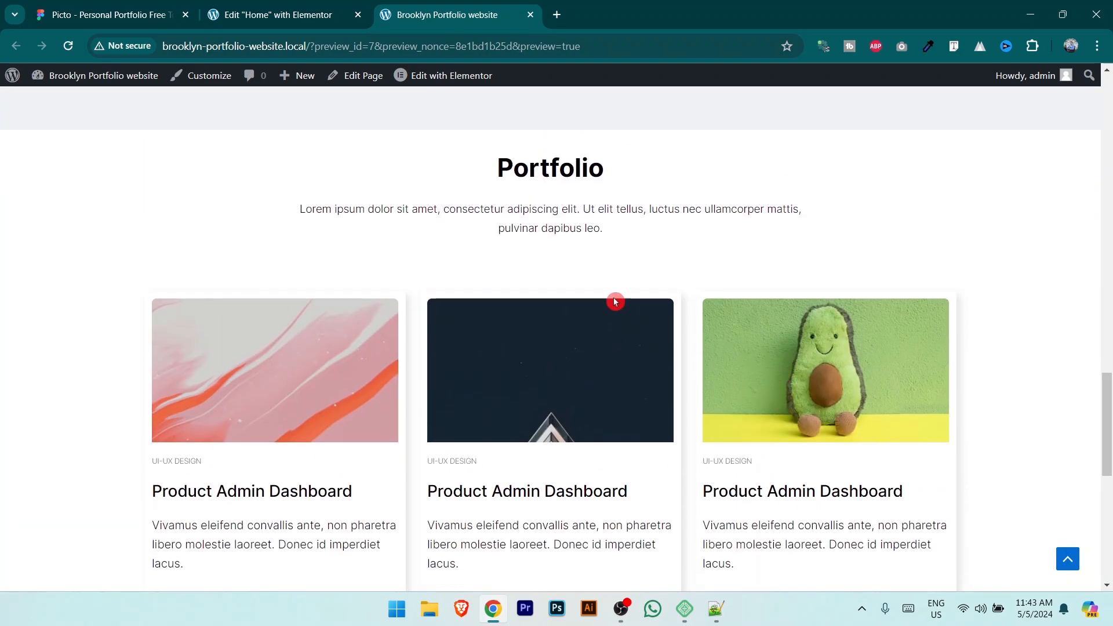
pyautogui.scroll(-5, 751, 284)
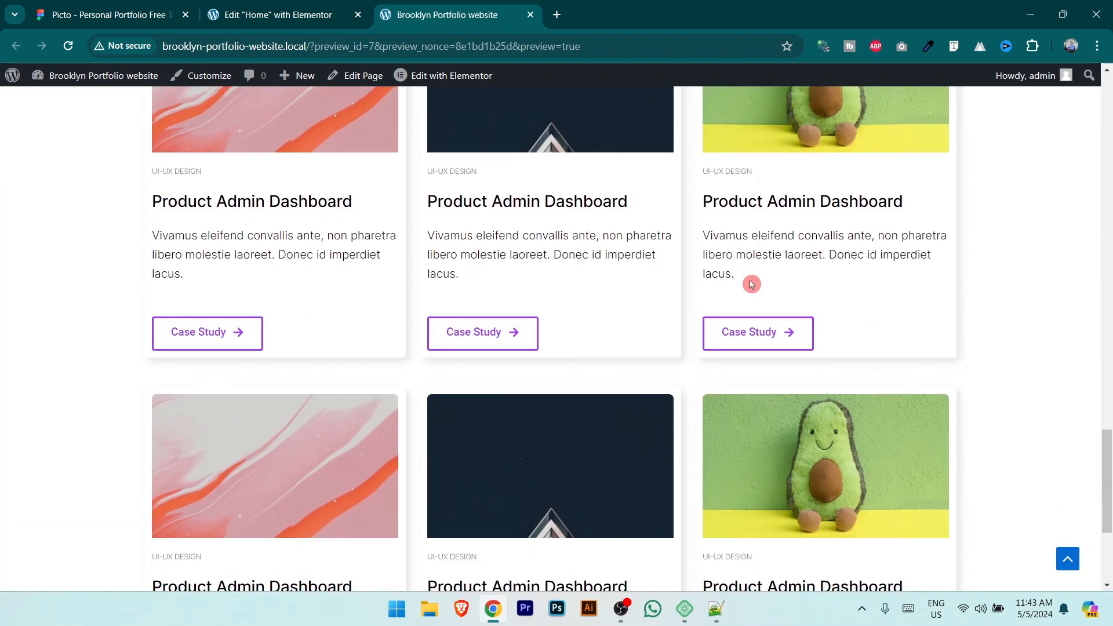
pyautogui.scroll(-4, 747, 311)
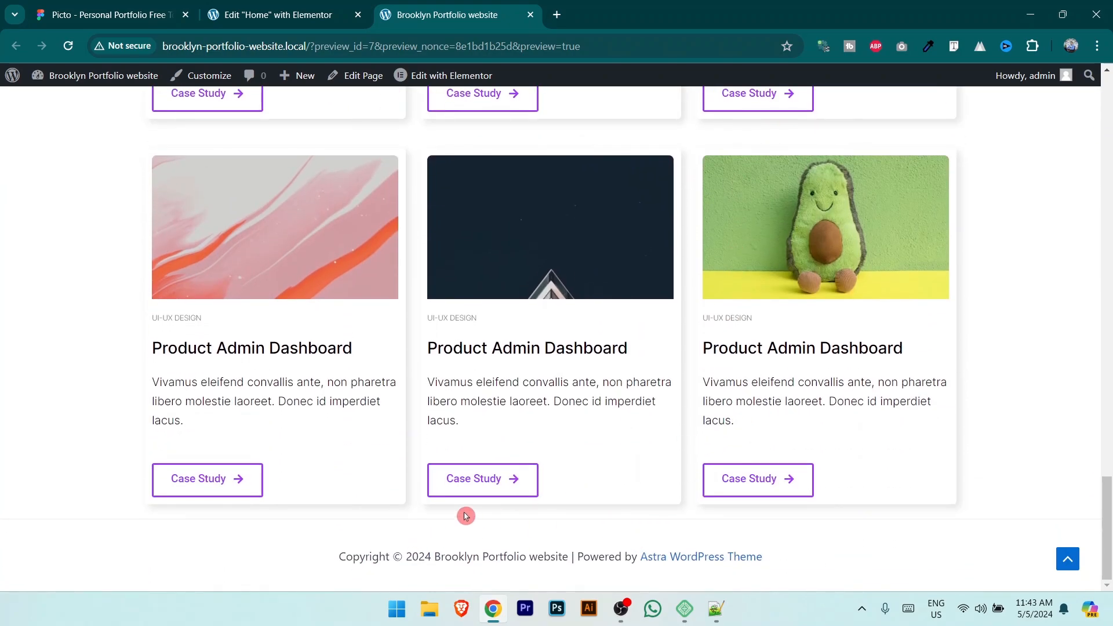
pyautogui.hotkey('ctrl', 'shift', 'Tab')
# Step: Unlink the Portfolio section's padding and set 50 px top and 100 px bottom, no sides
pyautogui.scroll(-5, 613, 255)
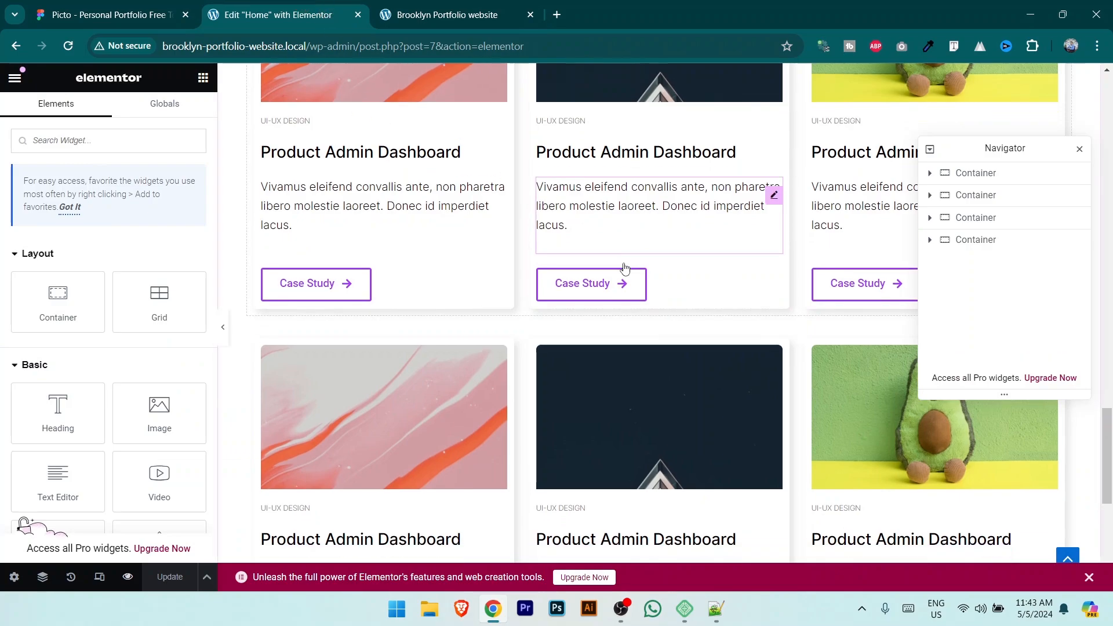
pyautogui.scroll(-1, 567, 274)
pyautogui.scroll(12, 766, 380)
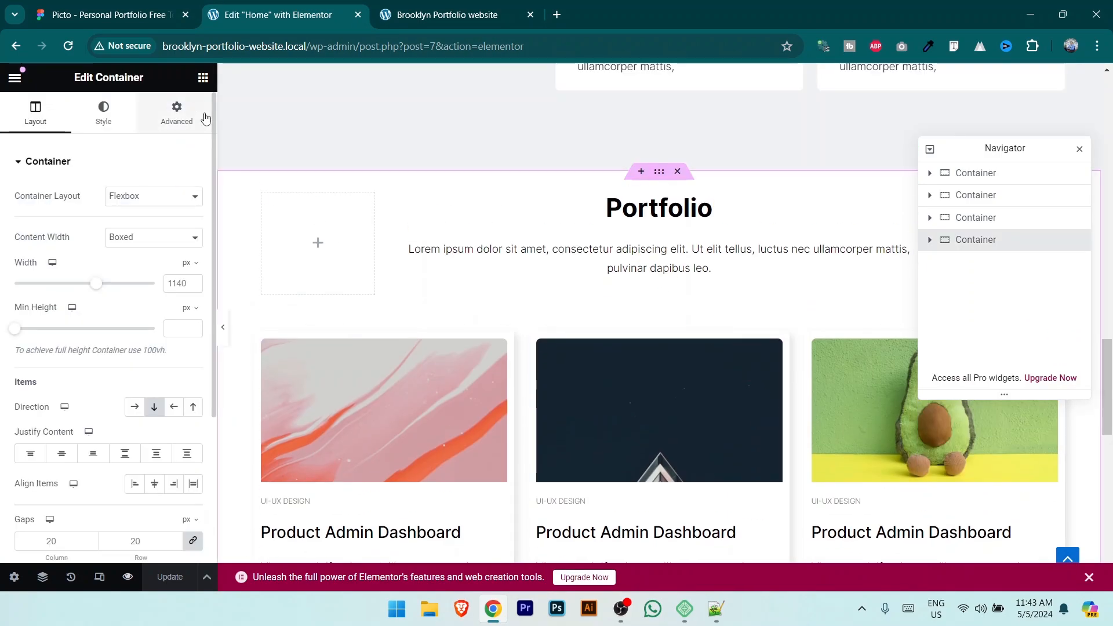
pyautogui.click(186, 115)
pyautogui.click(192, 268)
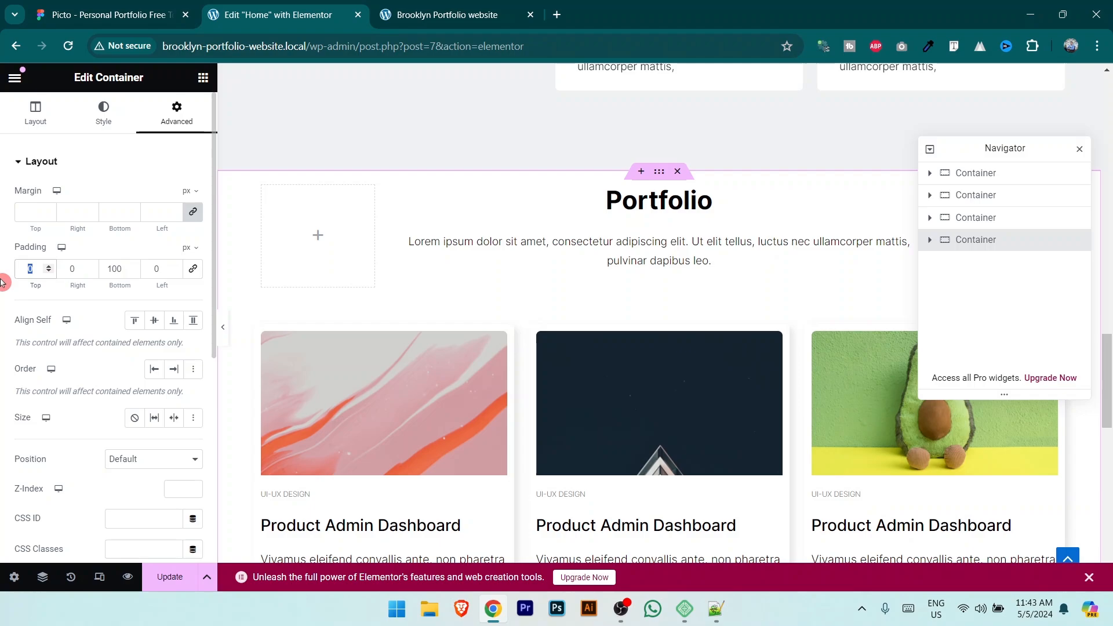
pyautogui.write('50')
pyautogui.scroll(-12, 604, 385)
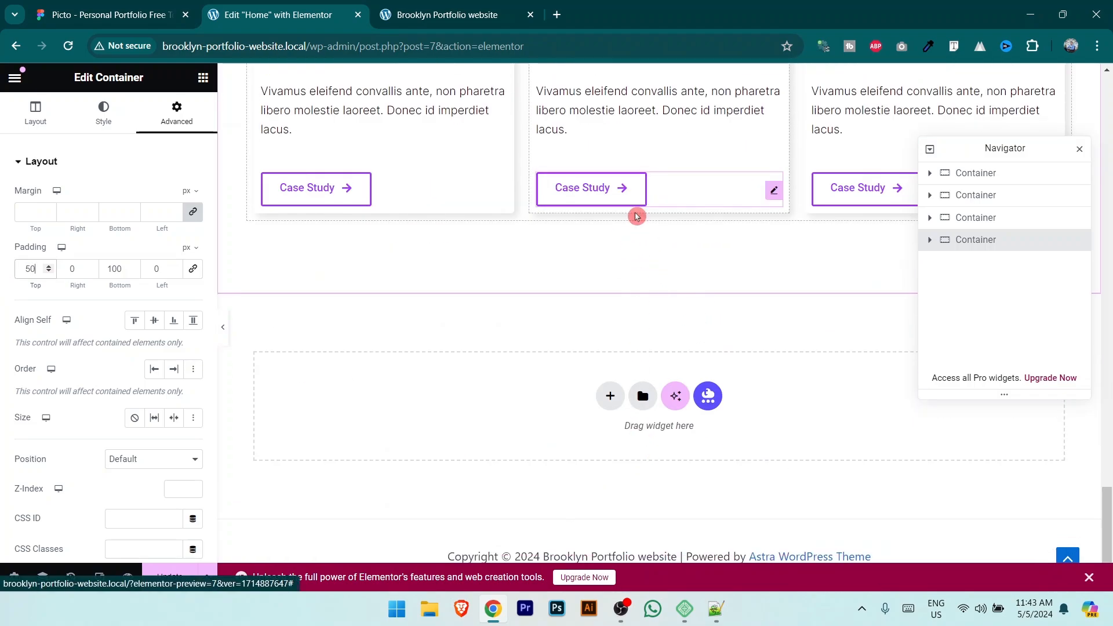
pyautogui.scroll(2, 315, 350)
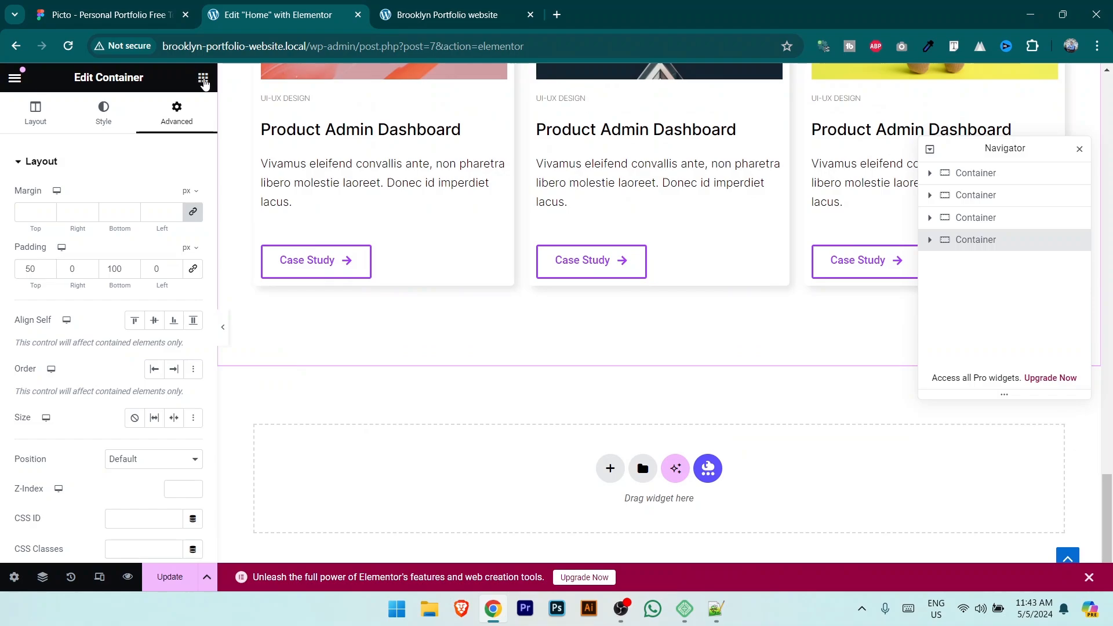
# Step: Drag a Button widget below the Case Study cards
pyautogui.click(203, 80)
pyautogui.scroll(-3, 135, 366)
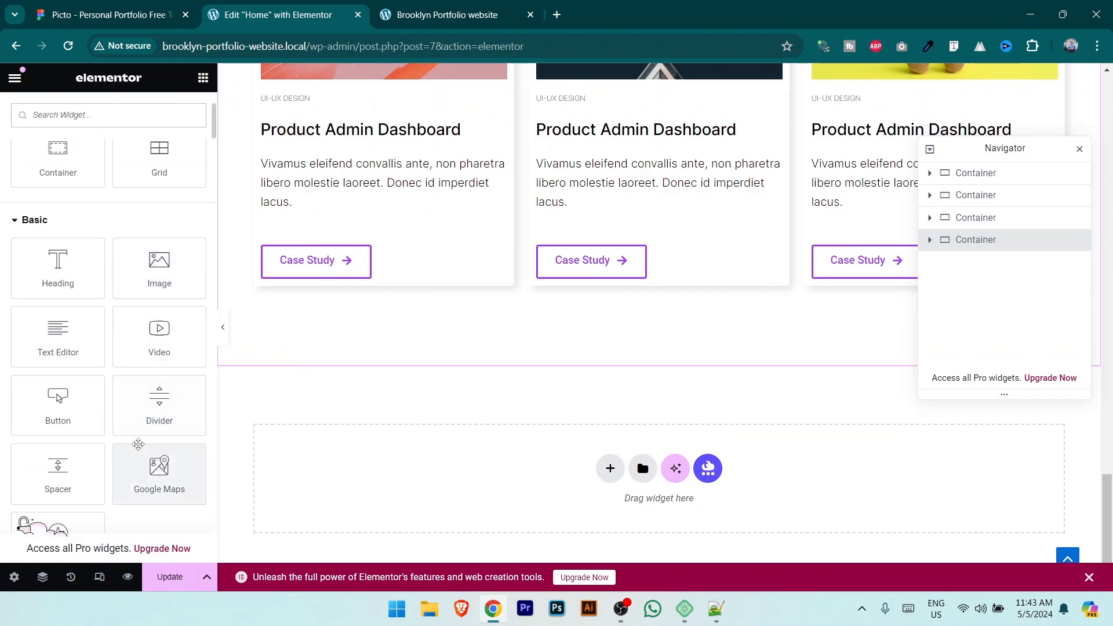
pyautogui.moveTo(57, 399); pyautogui.dragTo(649, 325)
# Step: Inspect the More Project label text in the Figma design at 100%, then return to Elementor
pyautogui.click(145, 15)
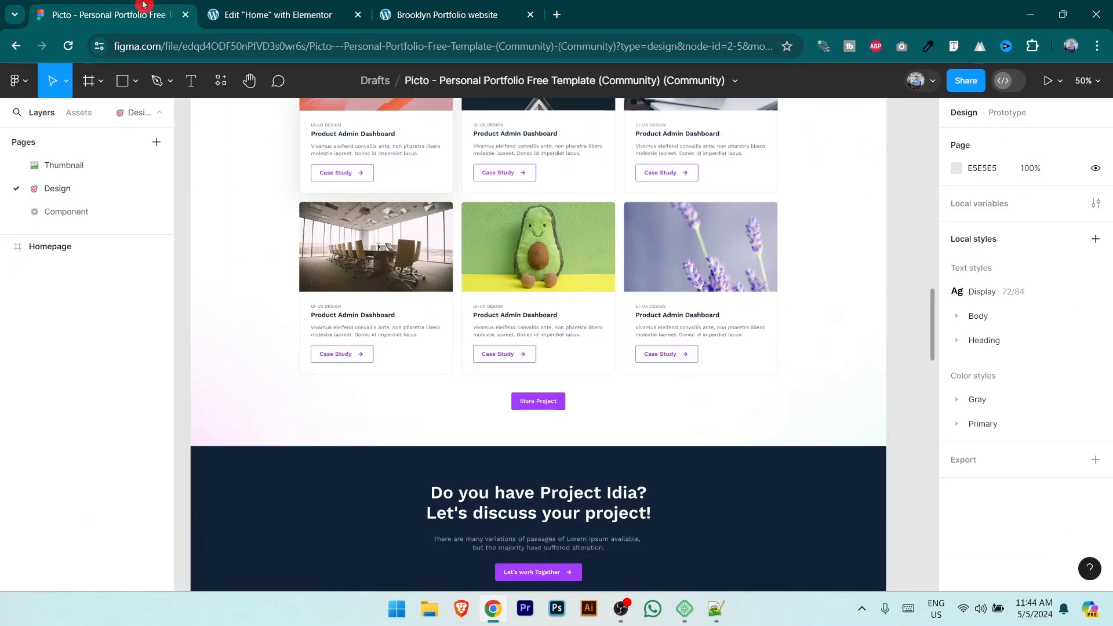
pyautogui.hotkey('shift', '0')
pyautogui.scroll(-1, 638, 423)
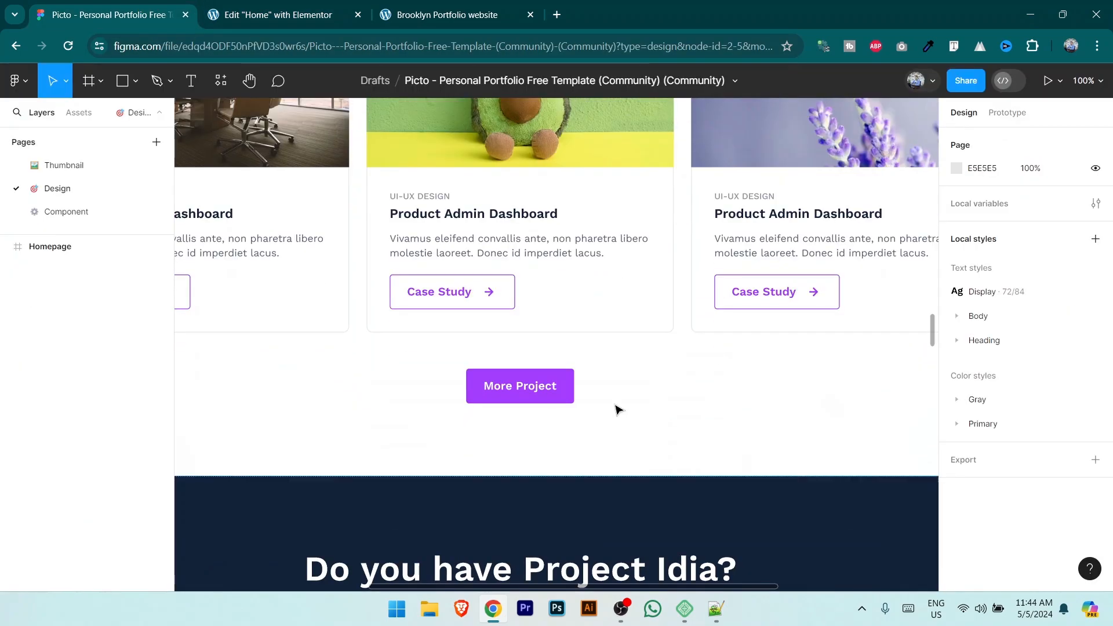
pyautogui.click(528, 394)
pyautogui.doubleClick(528, 389)
pyautogui.doubleClick(527, 387)
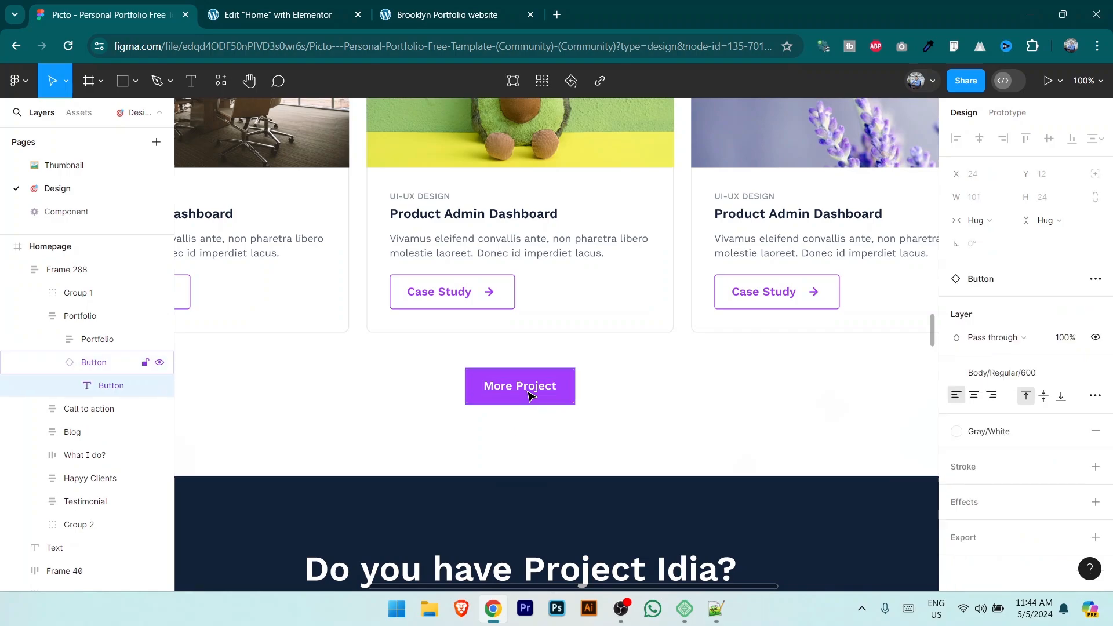
pyautogui.doubleClick(528, 386)
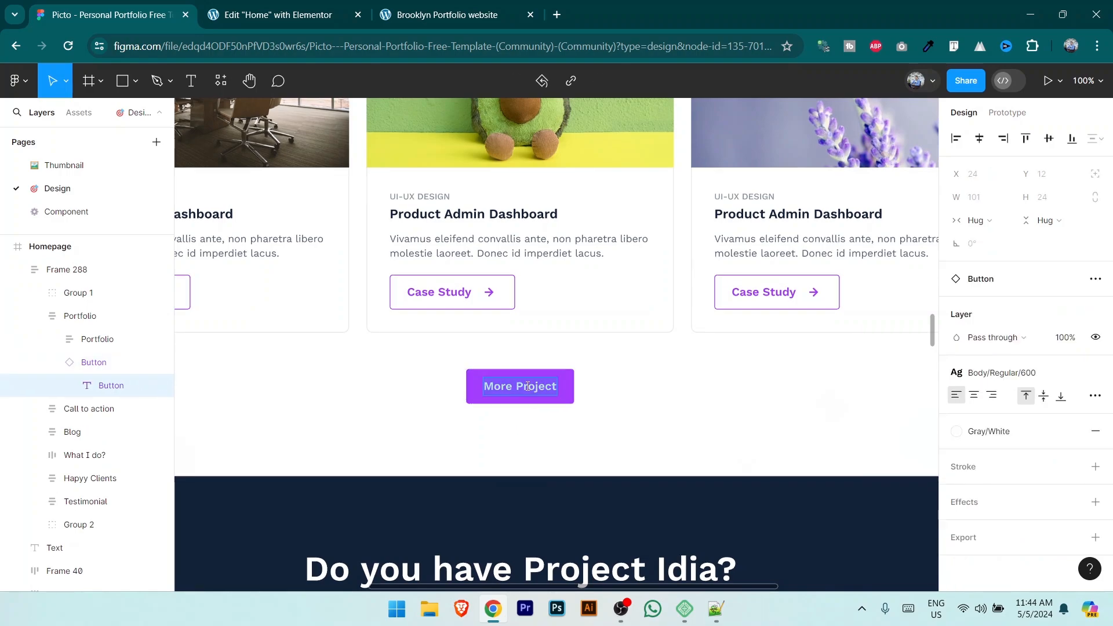
pyautogui.click(434, 7)
pyautogui.click(302, 8)
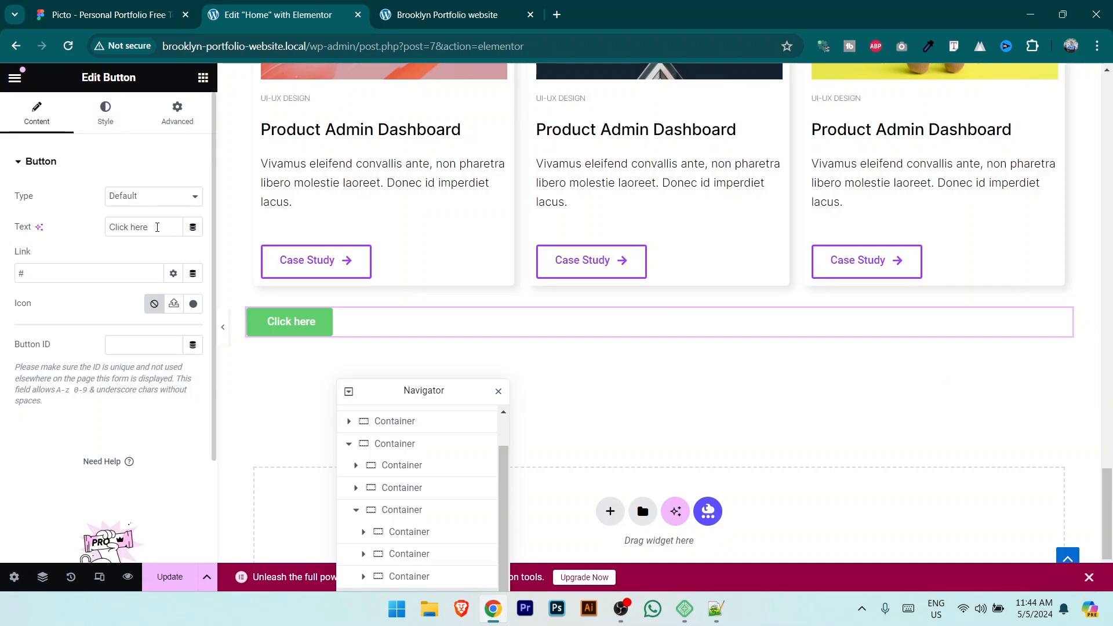
# Step: Change the button label from 'Click here' to 'More Project' and select the '#' link value
pyautogui.moveTo(158, 227); pyautogui.dragTo(17, 229)
pyautogui.write('More Project')
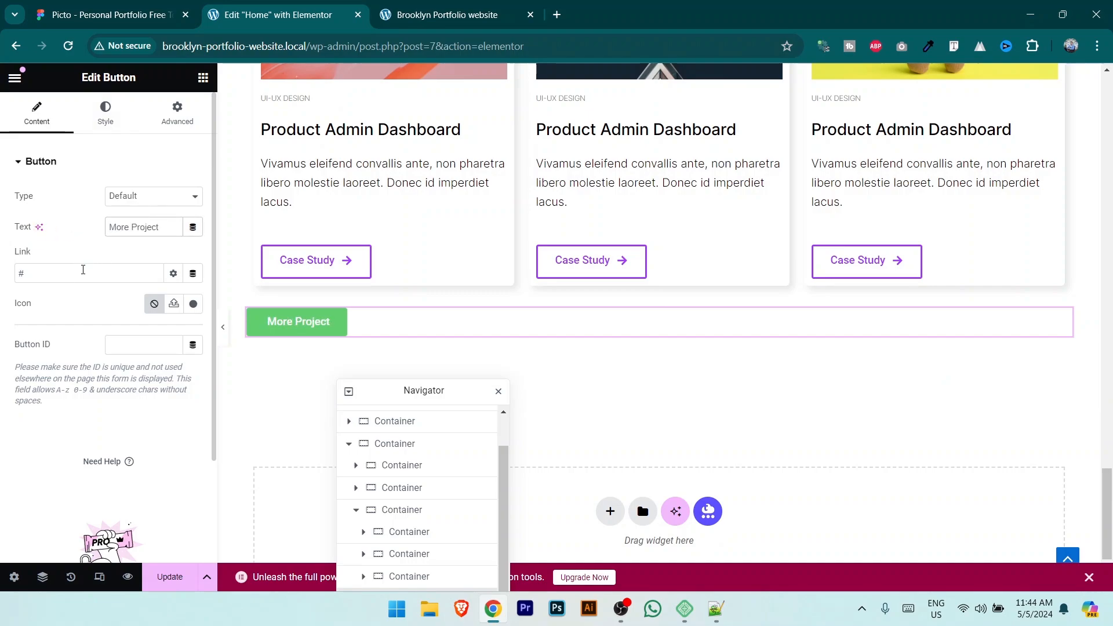
pyautogui.click(82, 295)
pyautogui.moveTo(57, 277); pyautogui.dragTo(12, 276)
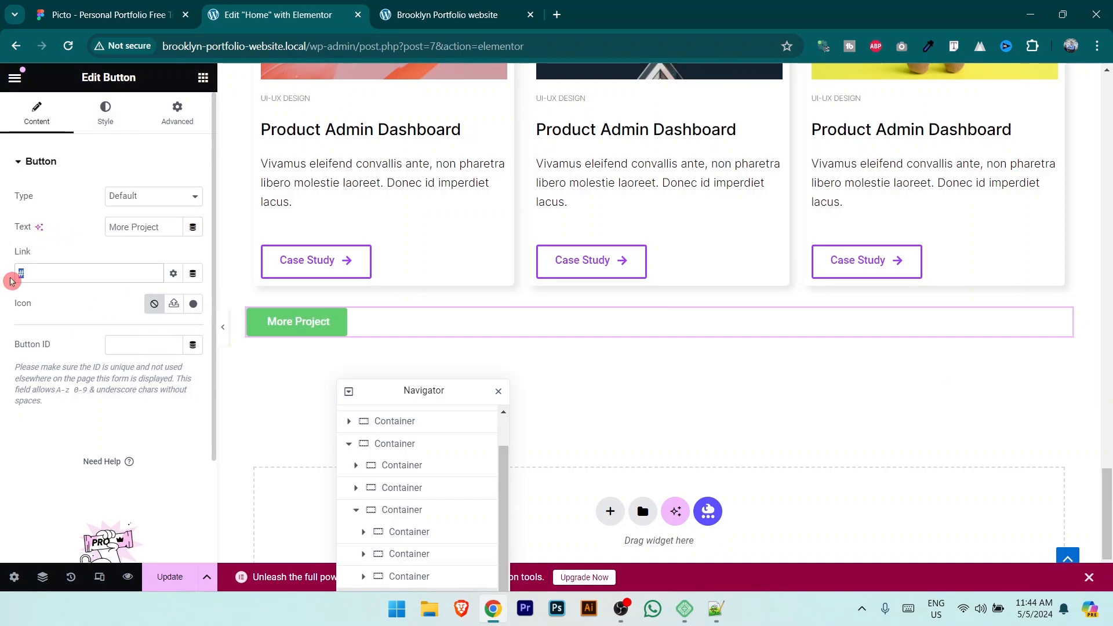
pyautogui.click(103, 116)
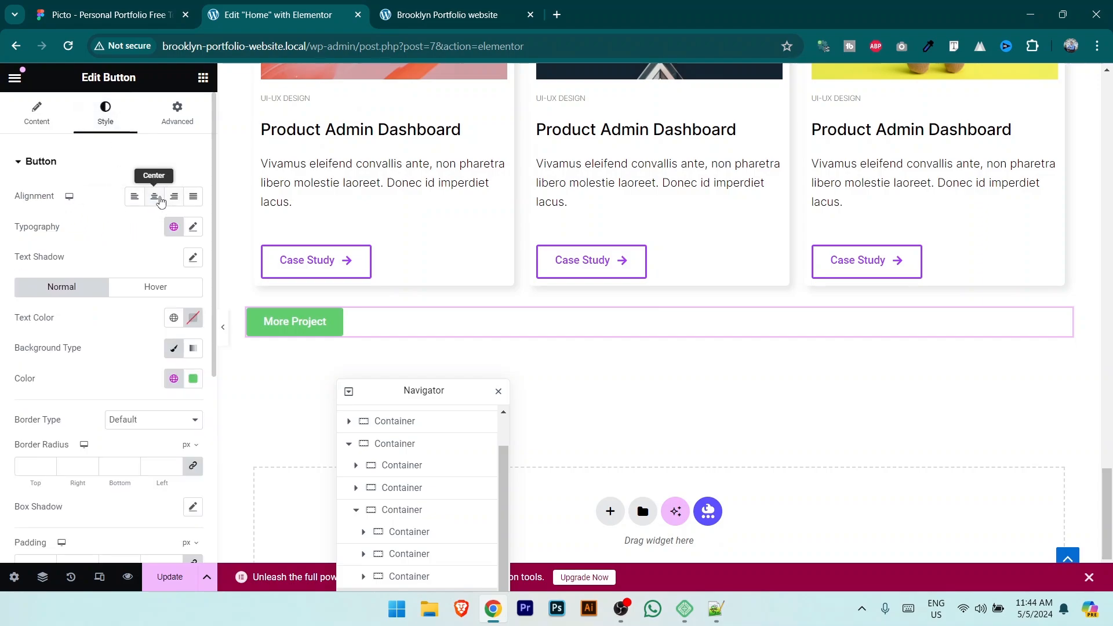
# Step: Center the button and set its font to Inter, weight 400 (Normal)
pyautogui.click(154, 197)
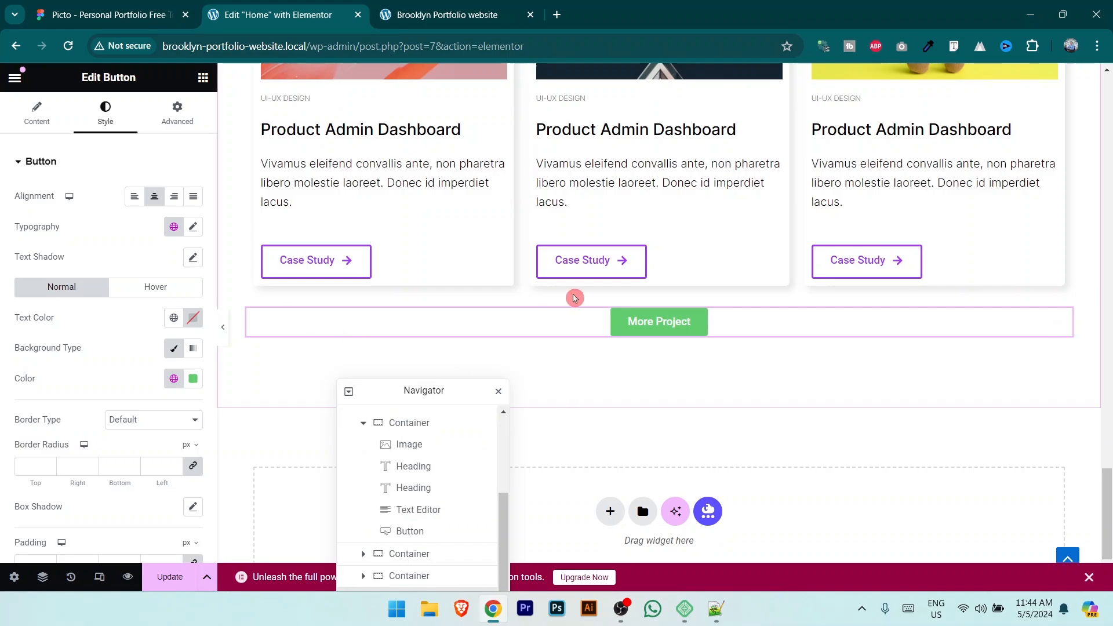
pyautogui.click(191, 228)
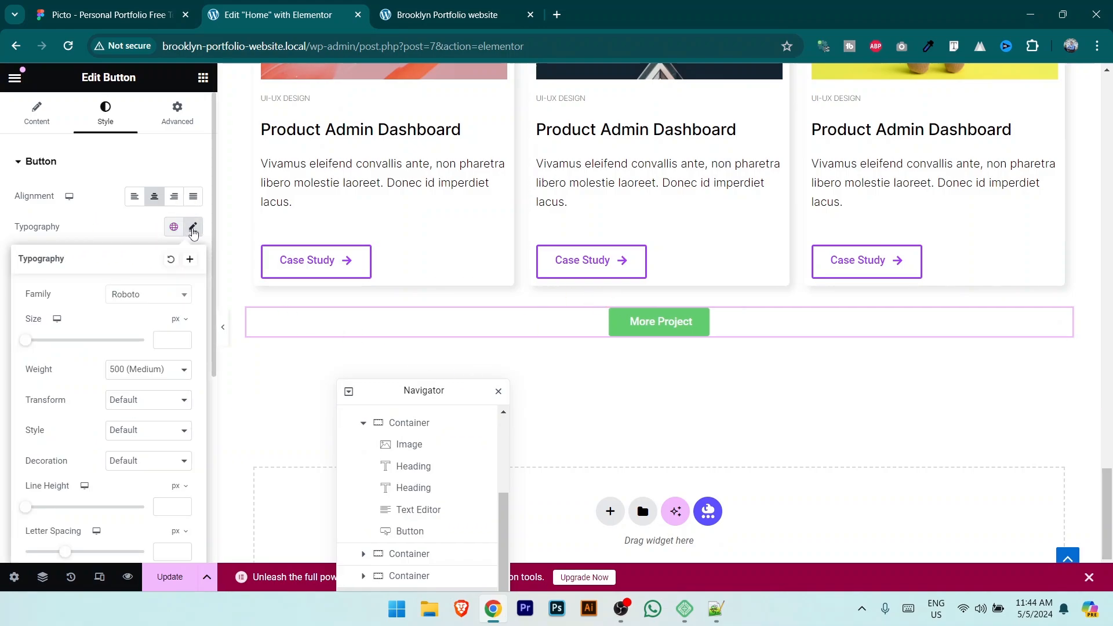
pyautogui.click(167, 300)
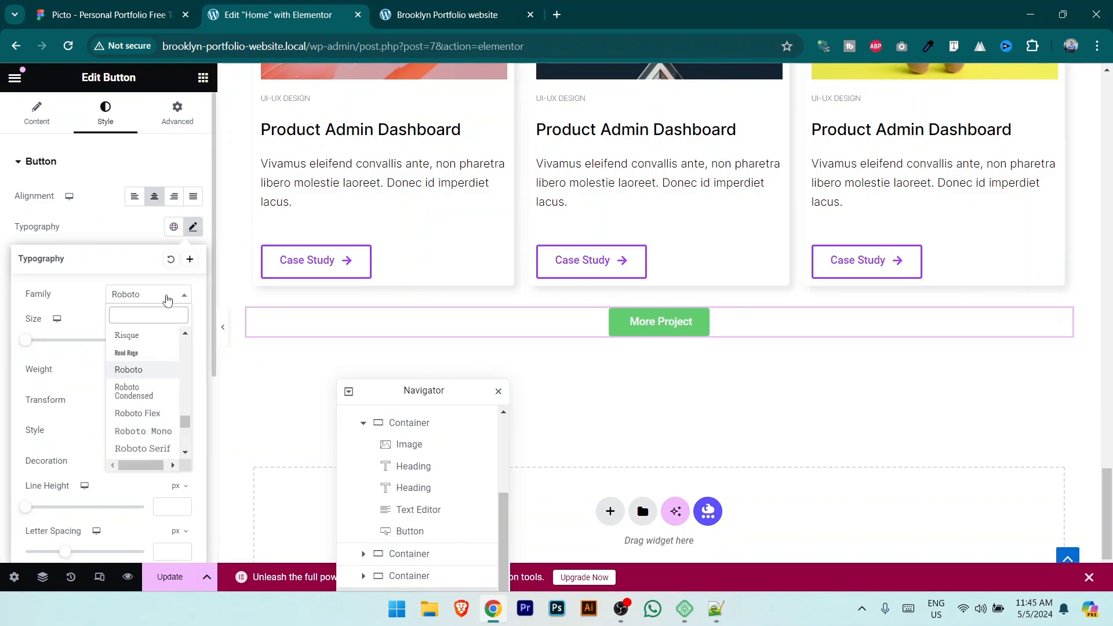
pyautogui.write('inter')
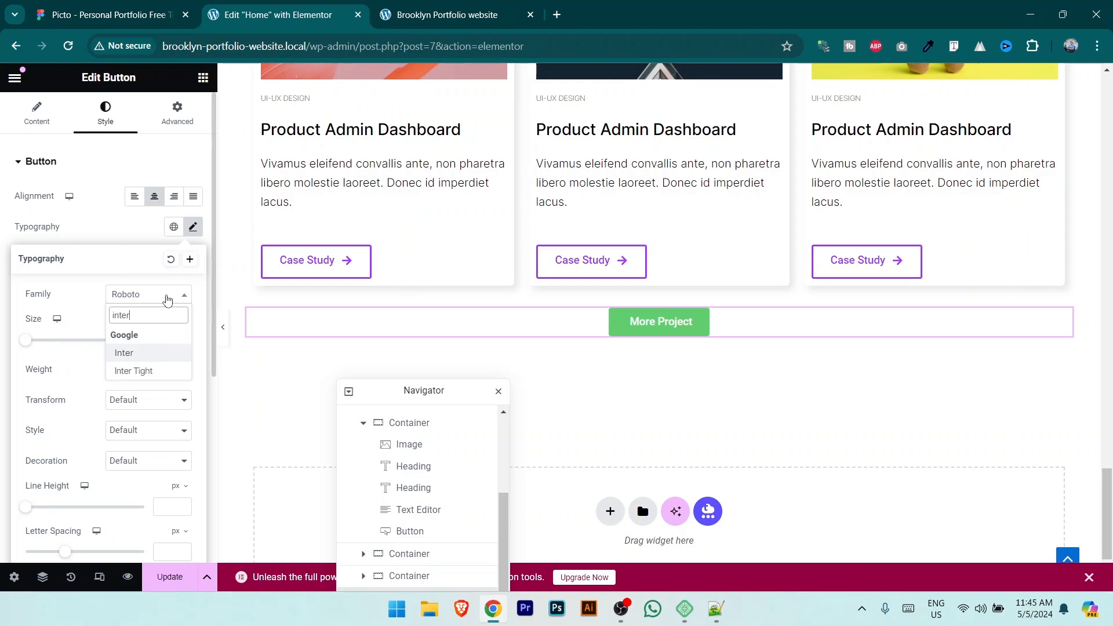
pyautogui.click(125, 355)
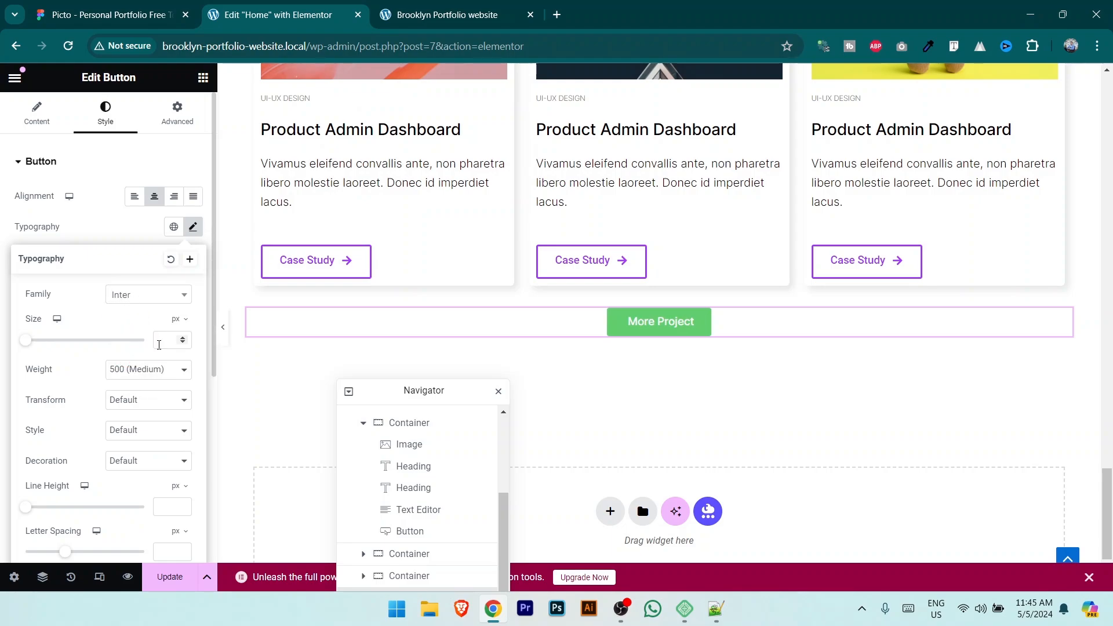
pyautogui.click(160, 367)
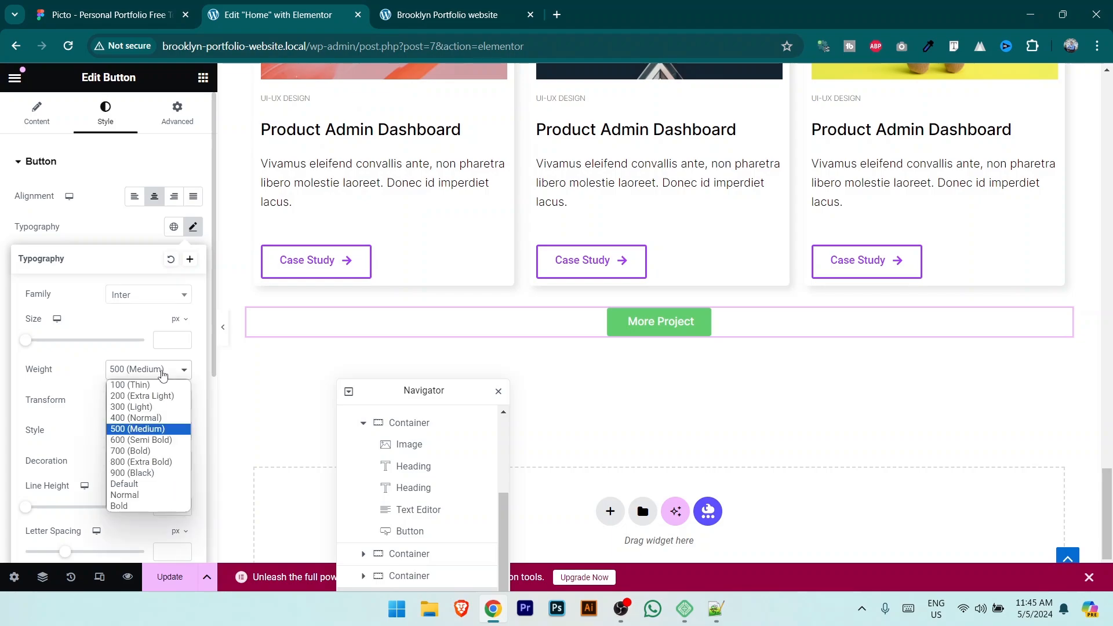
pyautogui.click(164, 417)
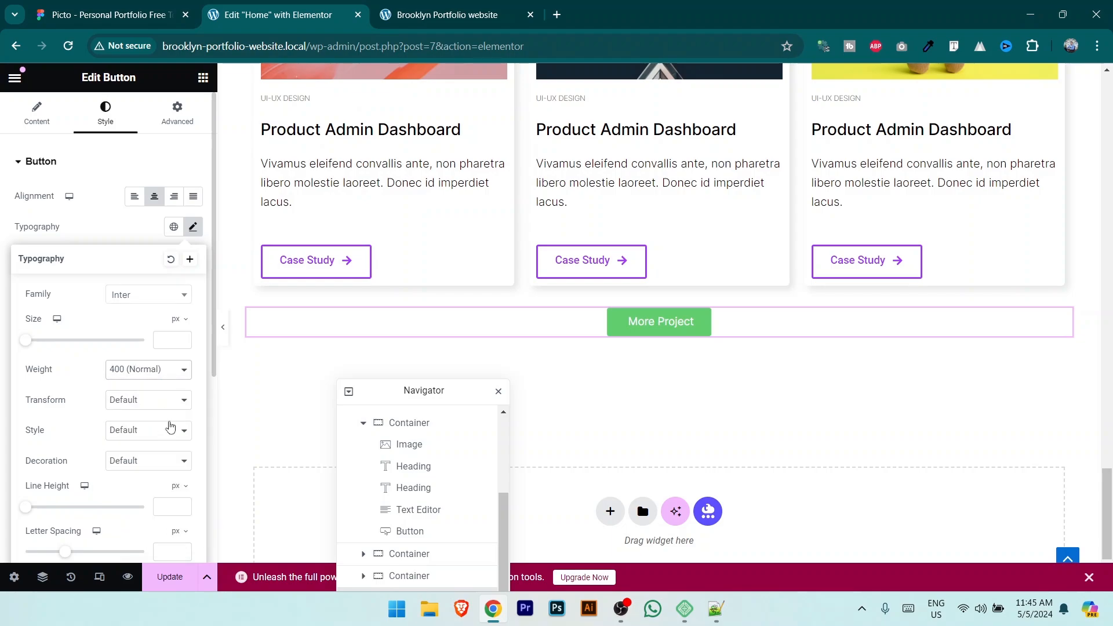
pyautogui.scroll(-3, 157, 388)
pyautogui.scroll(3, 152, 371)
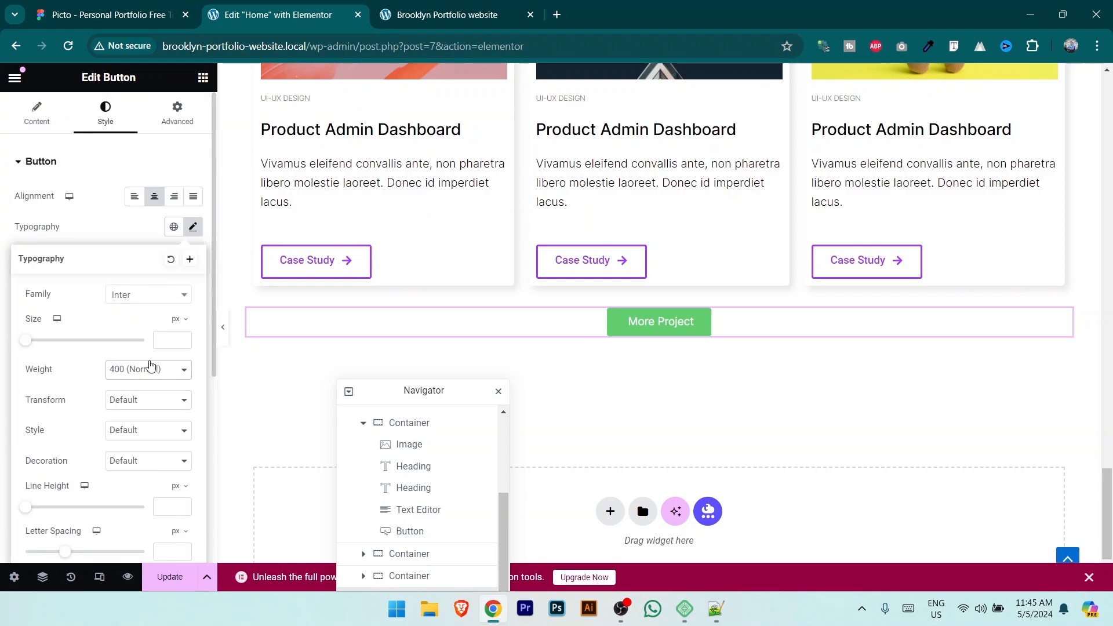
pyautogui.click(100, 226)
# Step: Set the label text colour and a purple A53DFF background taken from the Figma design
pyautogui.click(193, 323)
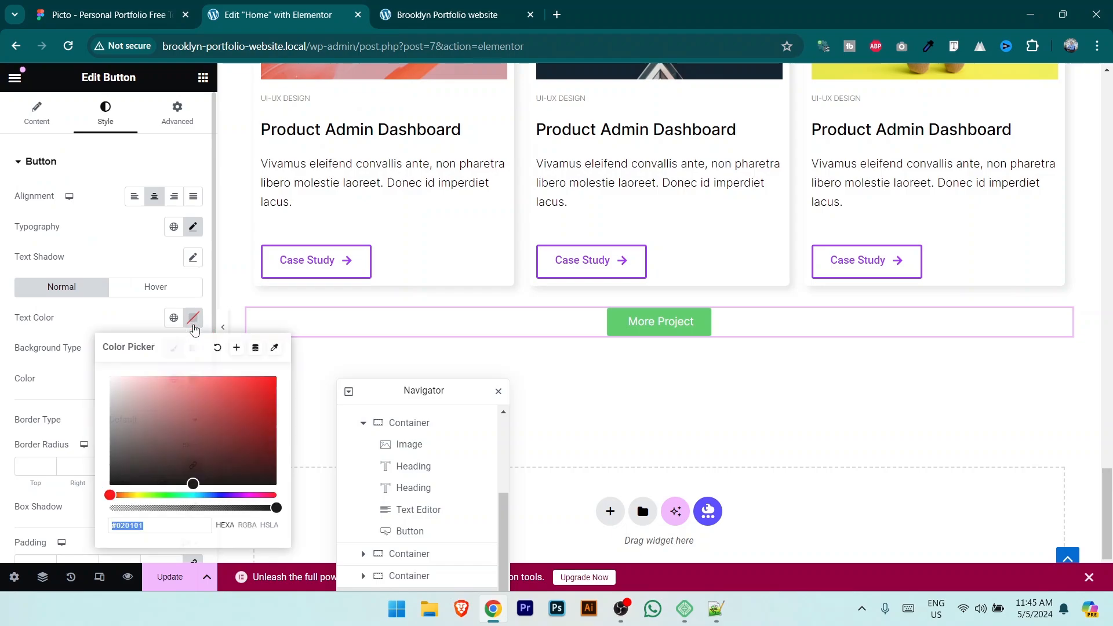
pyautogui.click(153, 404)
pyautogui.click(68, 318)
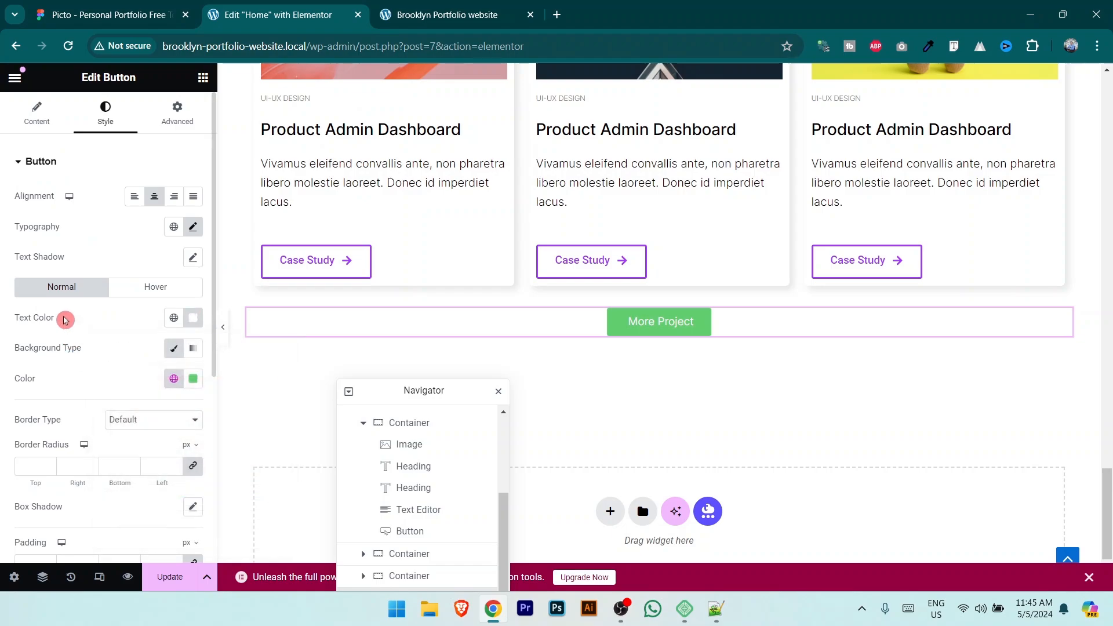
pyautogui.click(156, 16)
pyautogui.press('Escape')
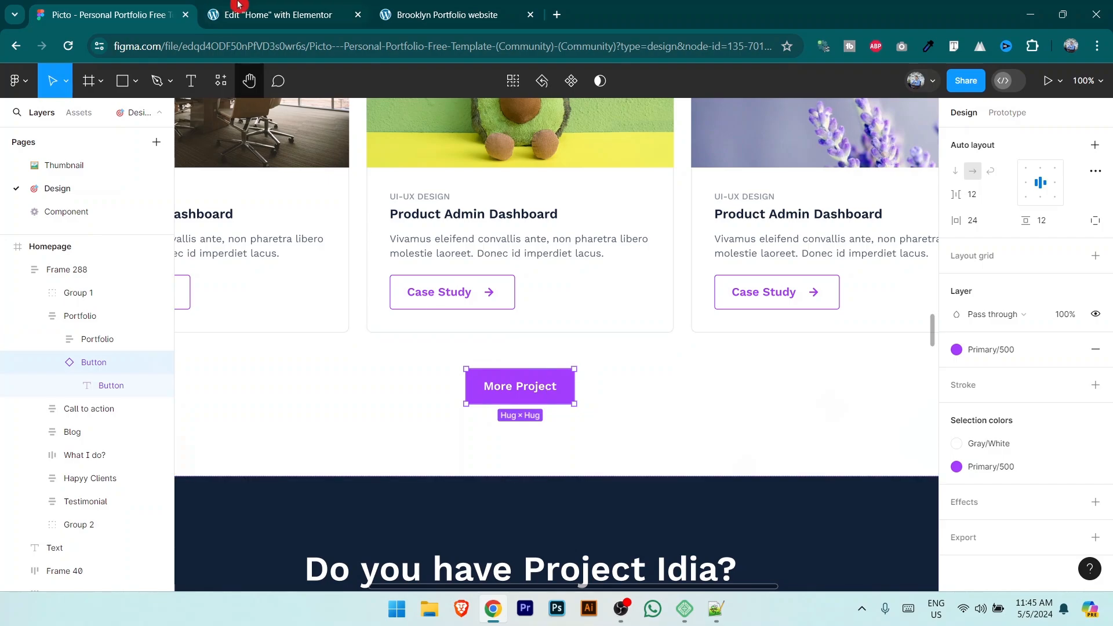
pyautogui.click(255, 15)
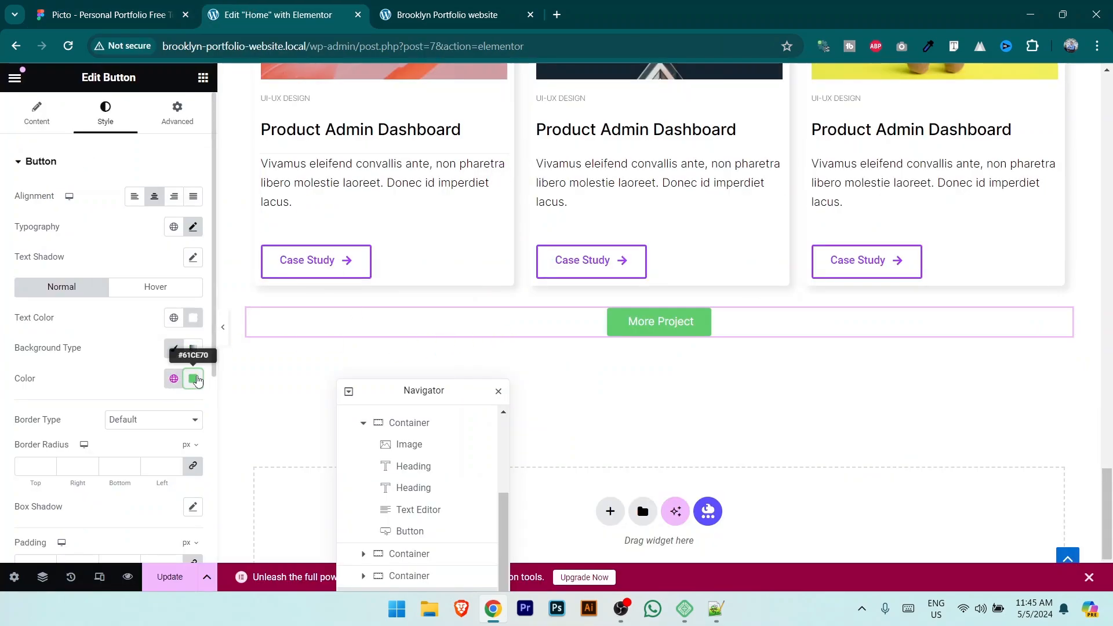
pyautogui.click(197, 380)
pyautogui.write('A53DFF')
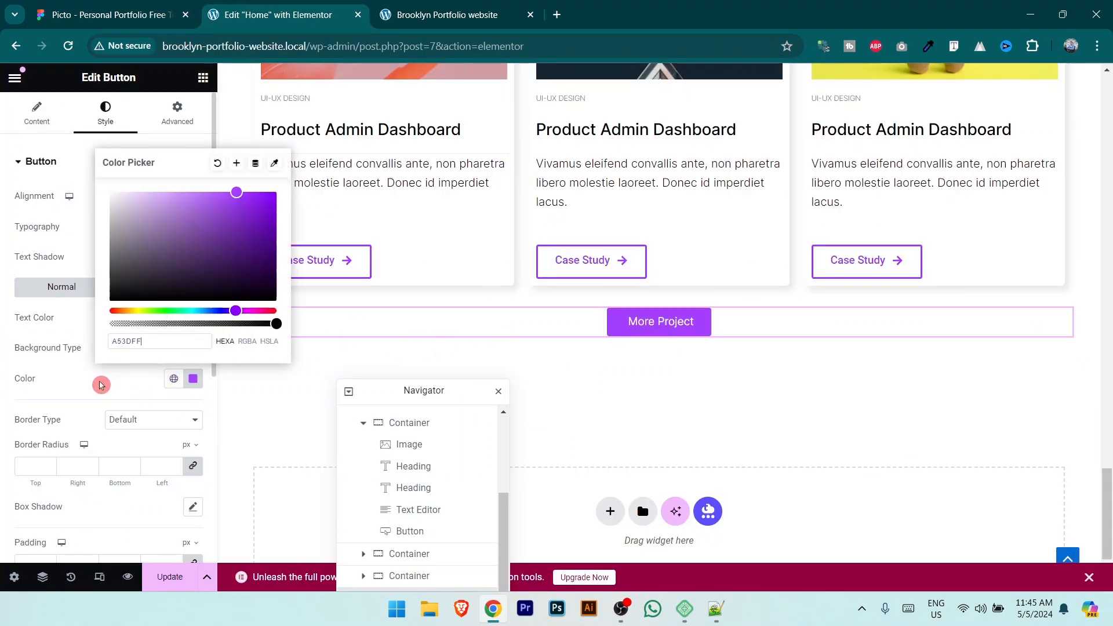
pyautogui.click(30, 468)
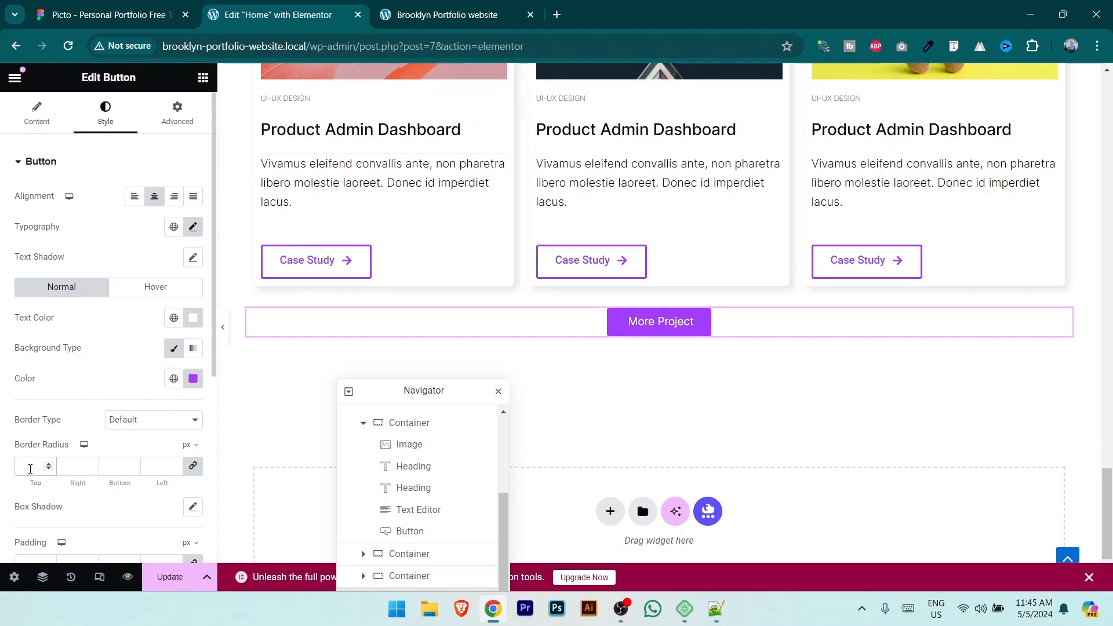
# Step: Set unlinked button padding of 15 and 20 px, and save the page
pyautogui.scroll(-4, 103, 424)
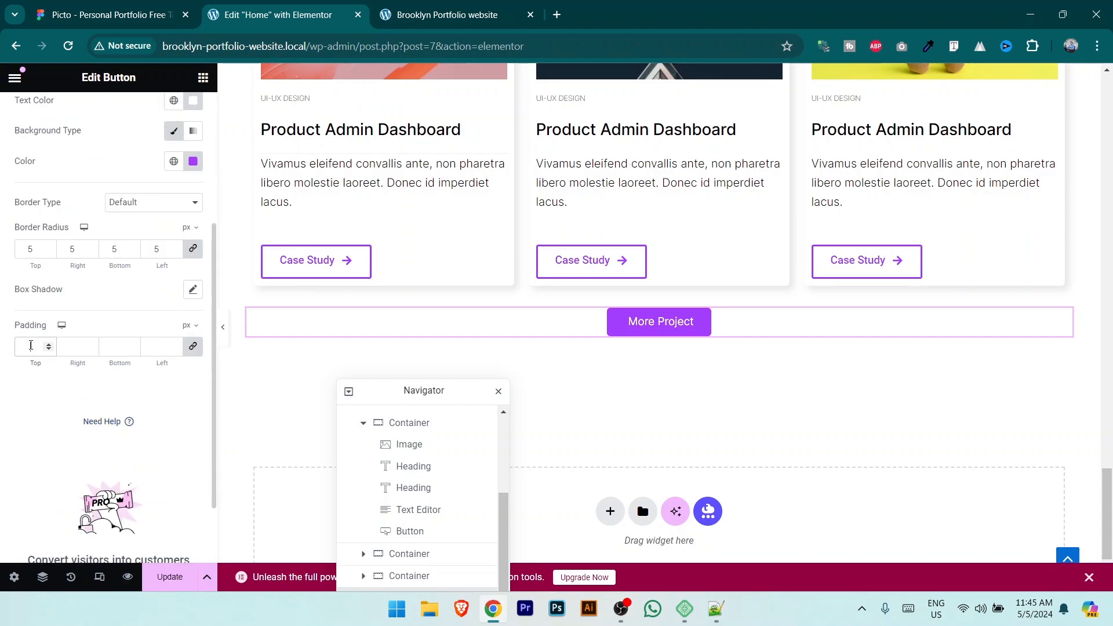
pyautogui.click(31, 346)
pyautogui.write('15')
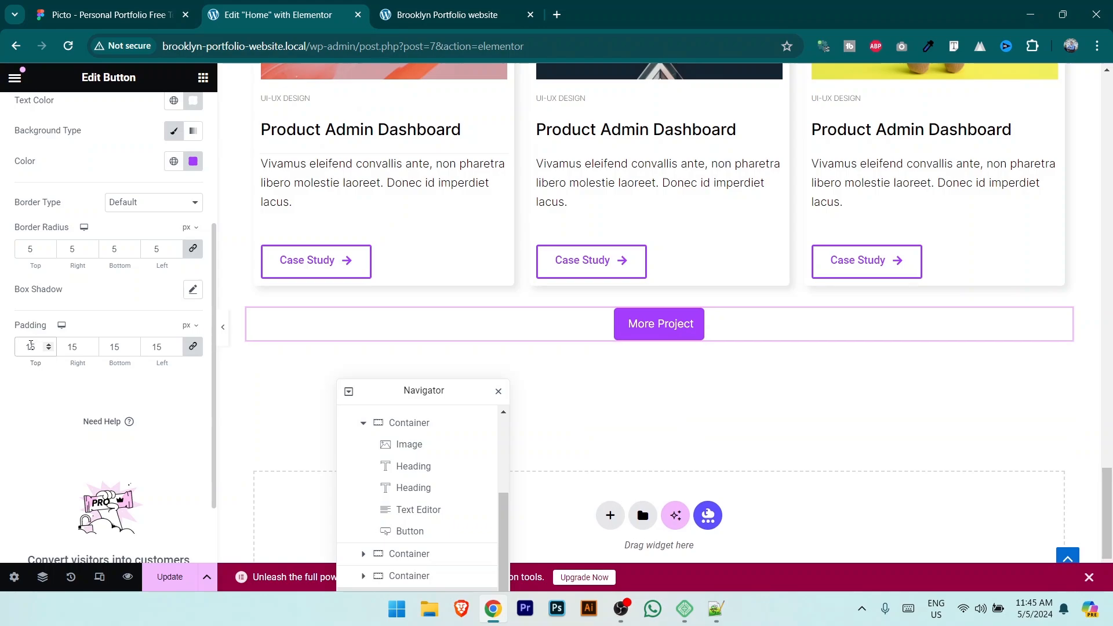
pyautogui.click(192, 347)
pyautogui.write('15')
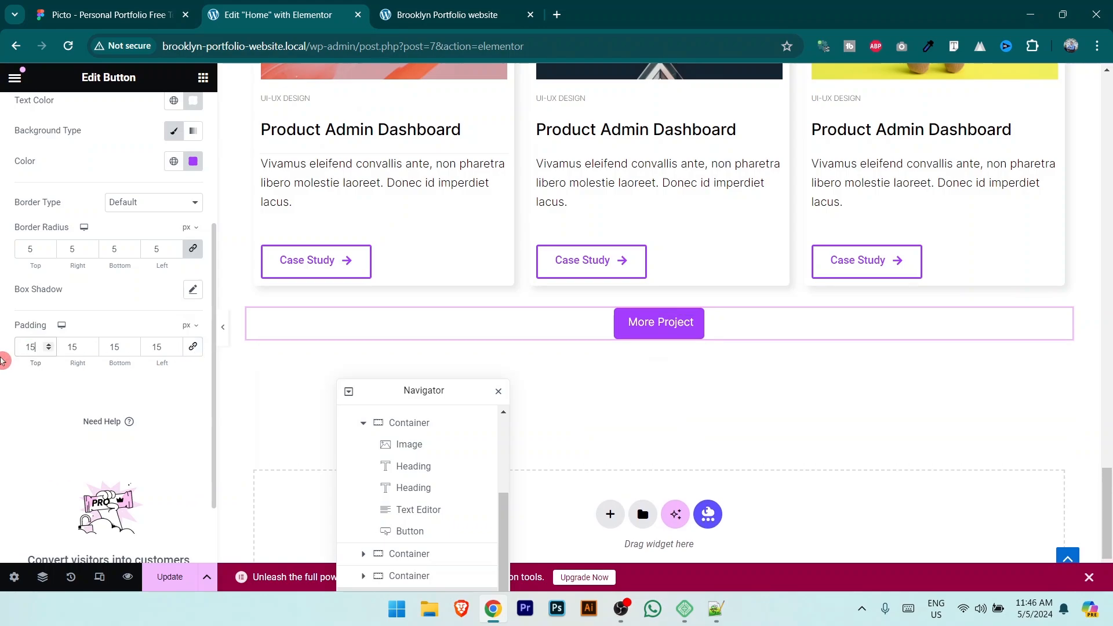
pyautogui.moveTo(79, 346); pyautogui.dragTo(60, 346)
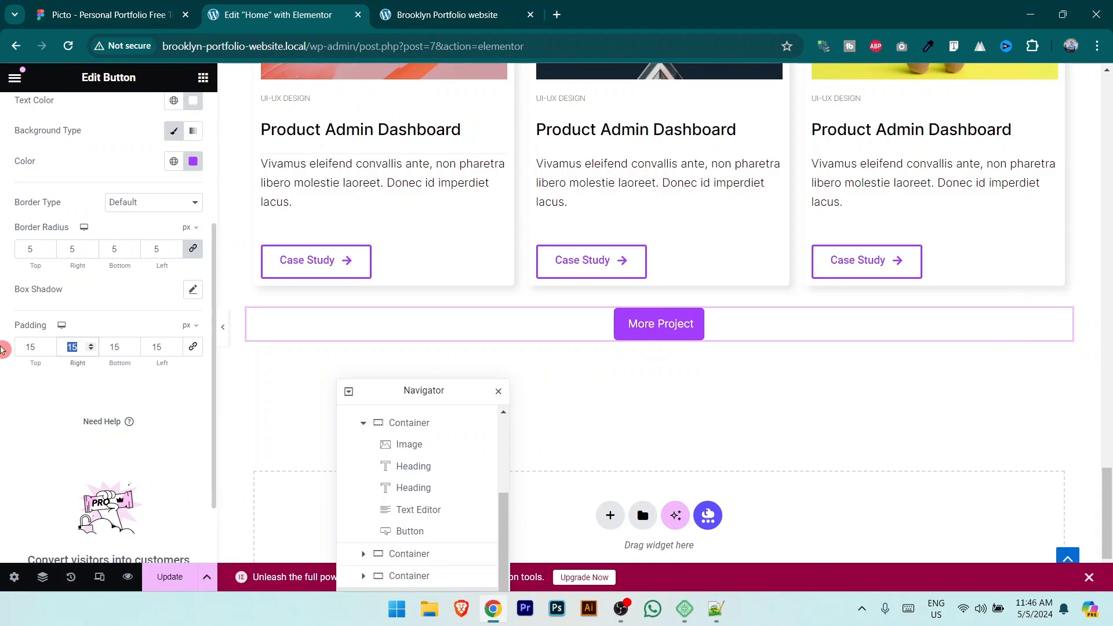
pyautogui.write('20')
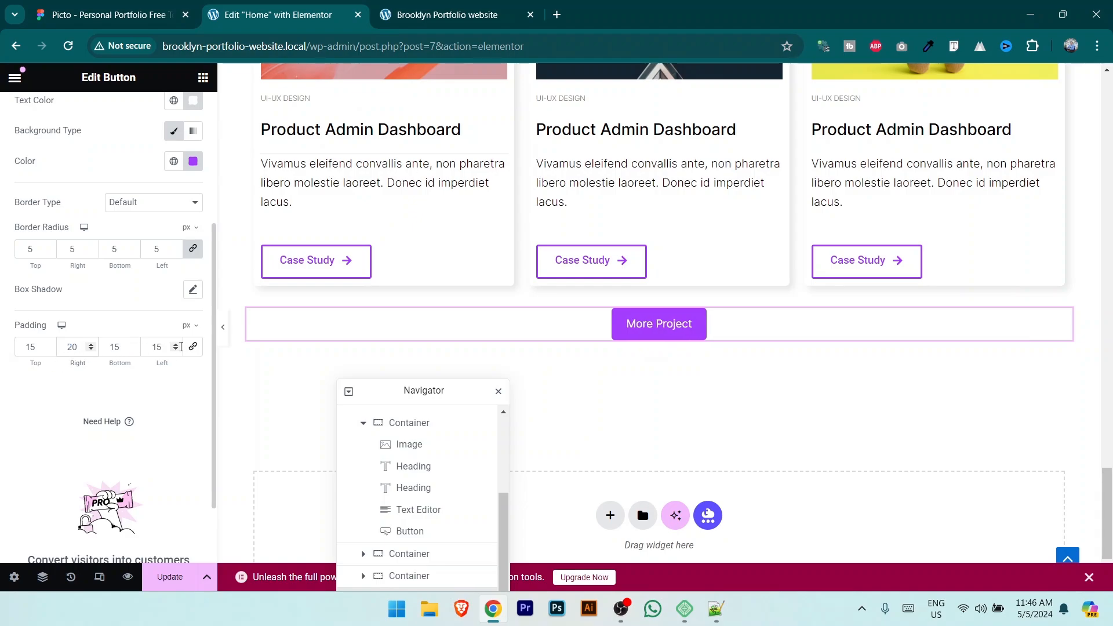
pyautogui.write('20')
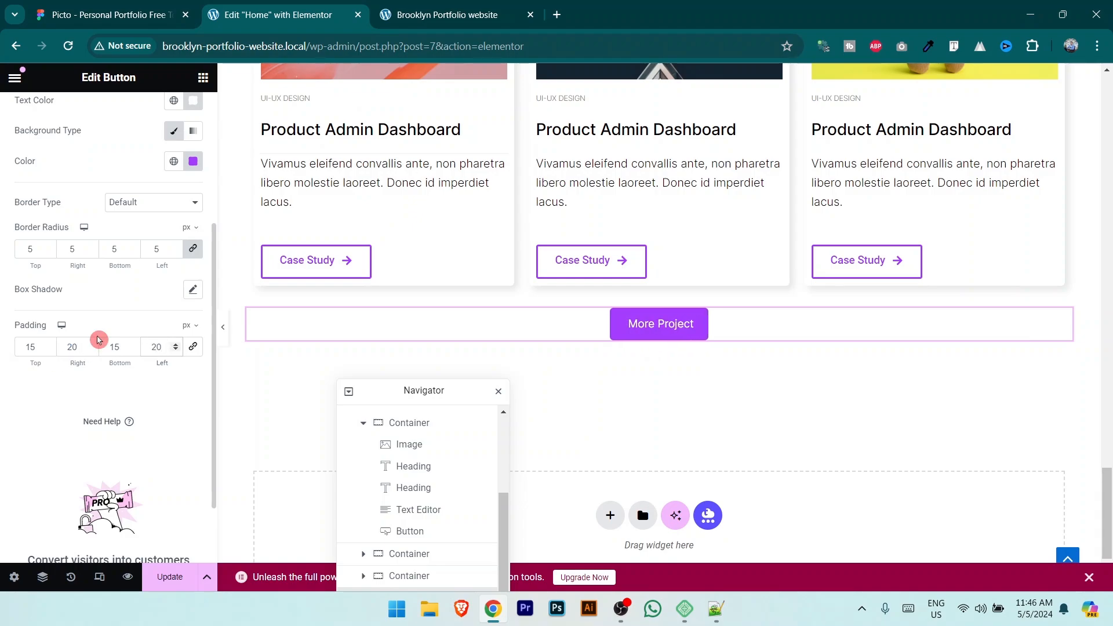
pyautogui.click(167, 578)
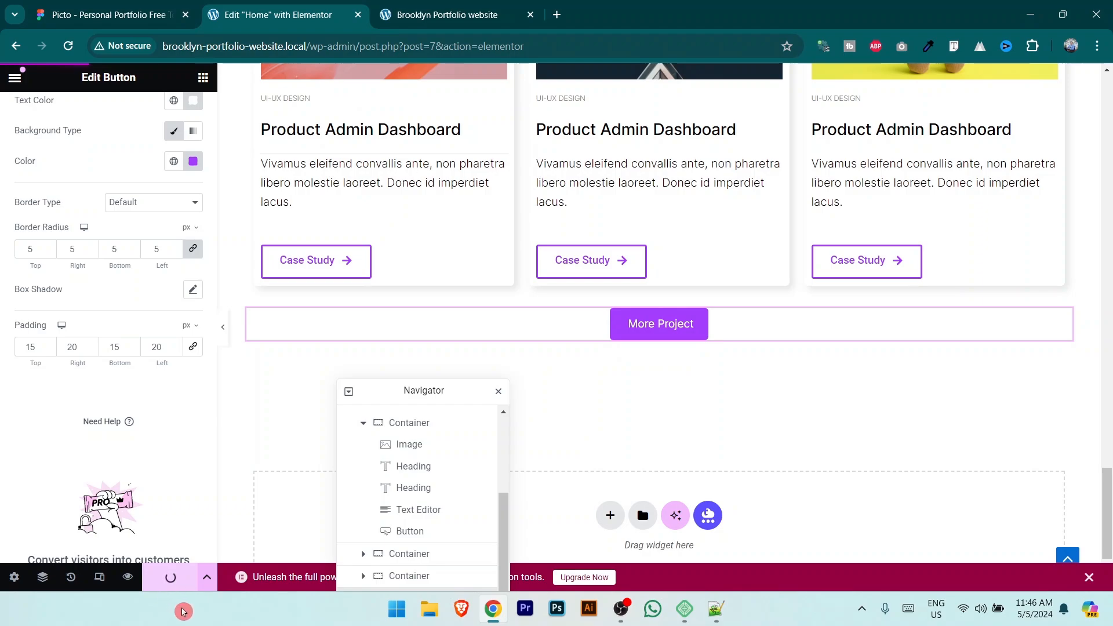
# Step: Give the button a 10 px top margin, save, and view the live preview
pyautogui.scroll(4, 157, 244)
pyautogui.click(178, 112)
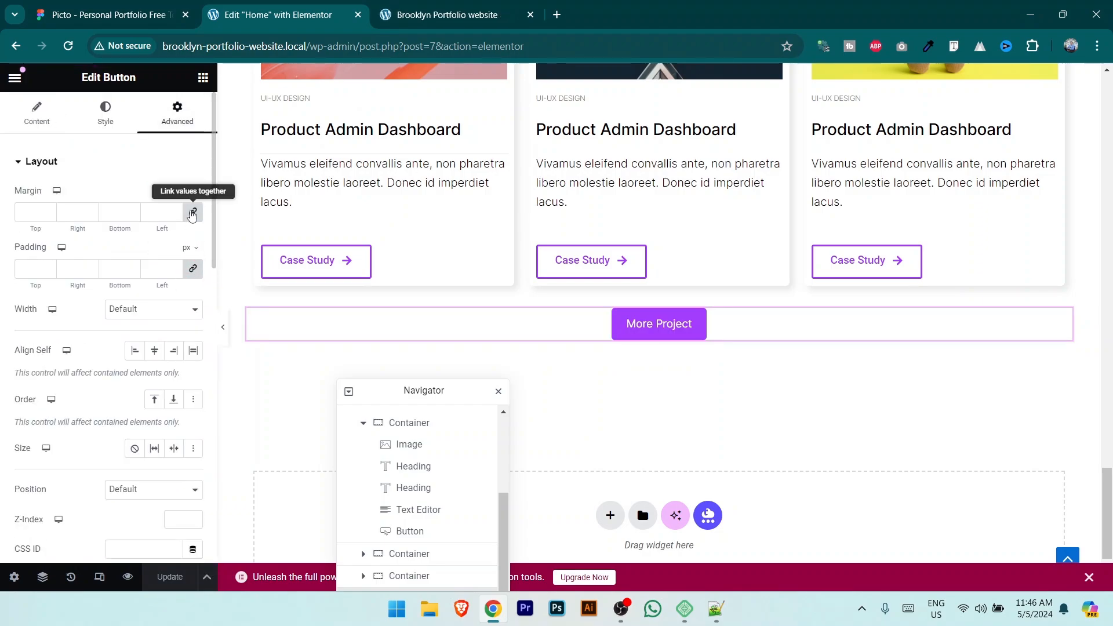
pyautogui.click(193, 212)
pyautogui.click(49, 209)
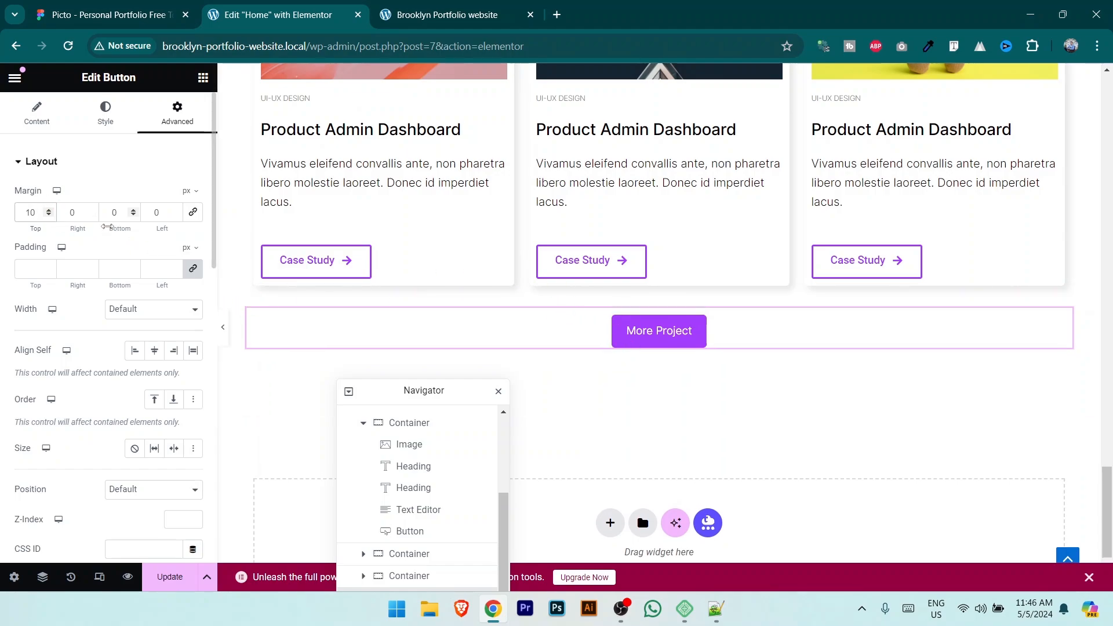
pyautogui.click(166, 577)
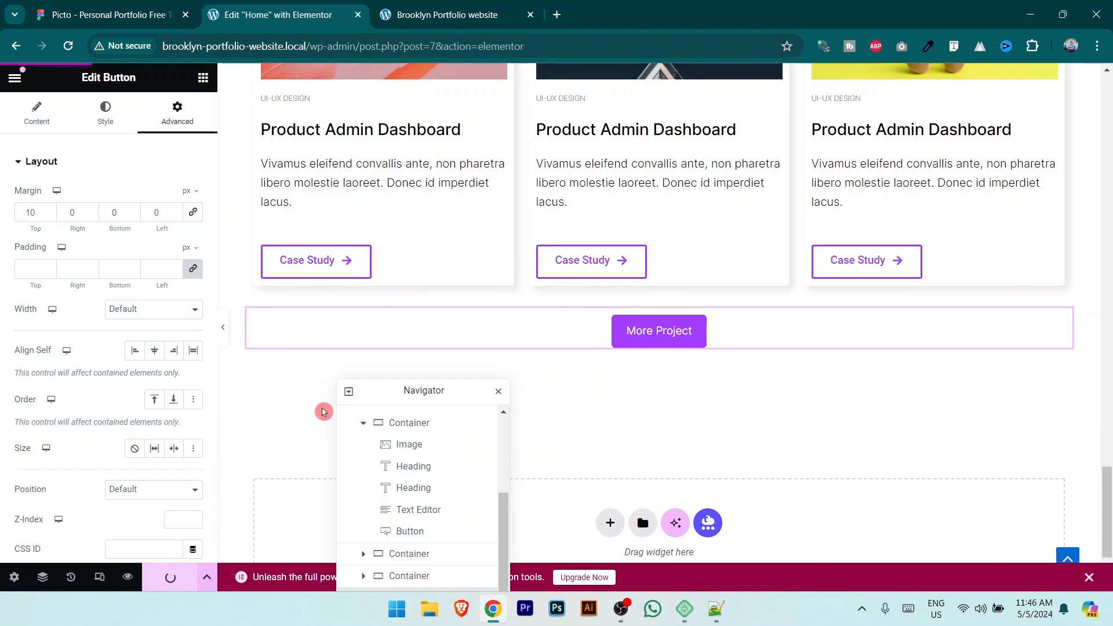
pyautogui.click(424, 4)
# Step: Scroll the live preview to the centered purple More Project button and compare it with Figma
pyautogui.scroll(-15, 462, 214)
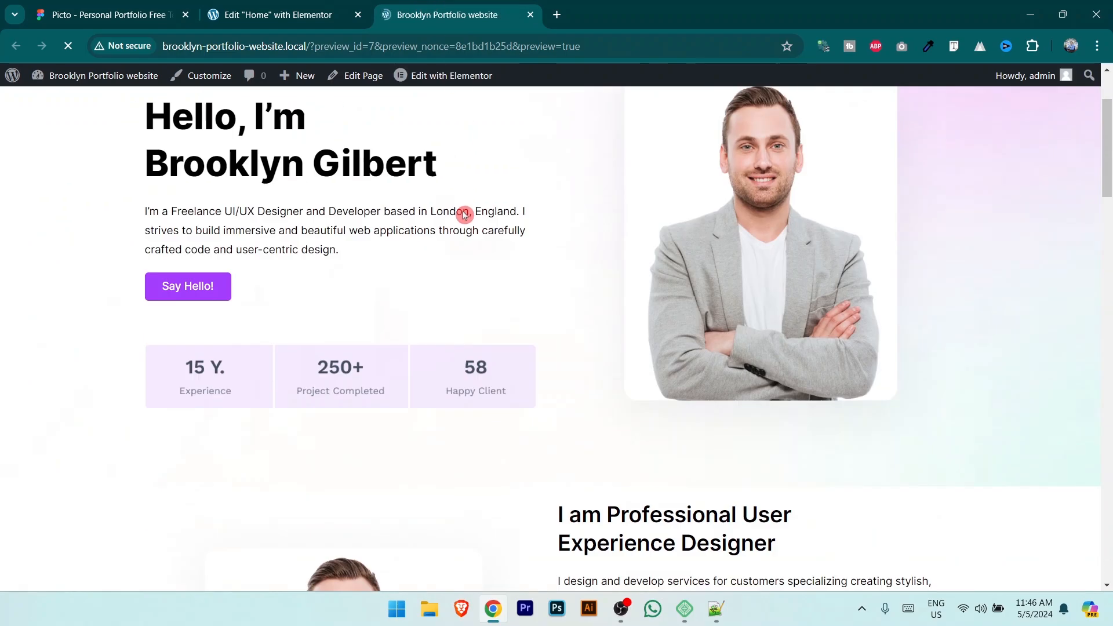
pyautogui.scroll(-2, 576, 275)
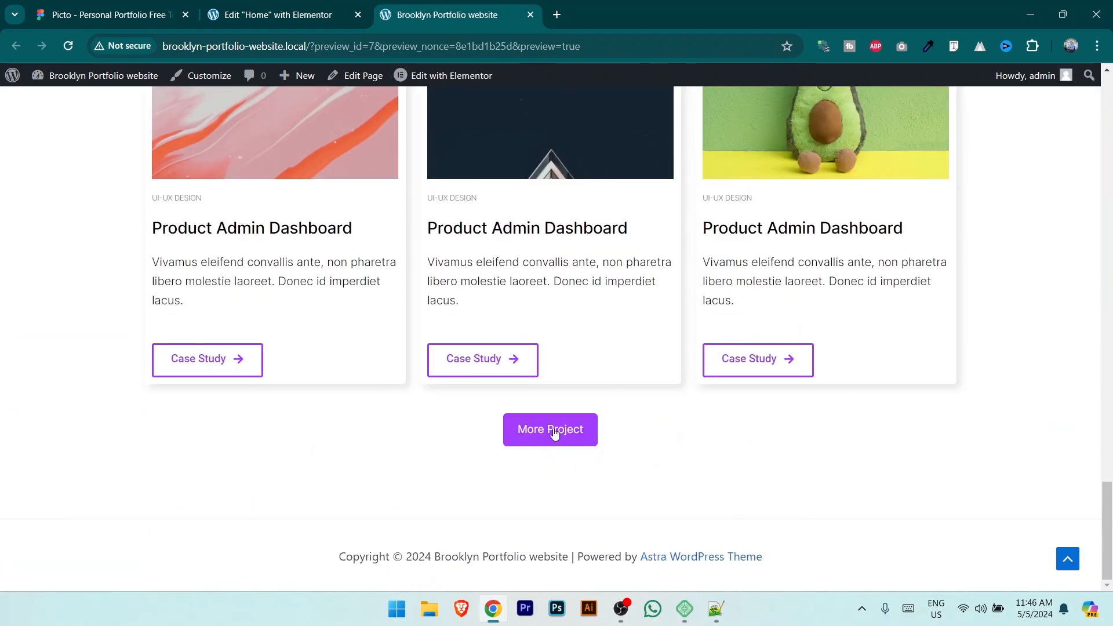
pyautogui.click(313, 5)
pyautogui.click(116, 10)
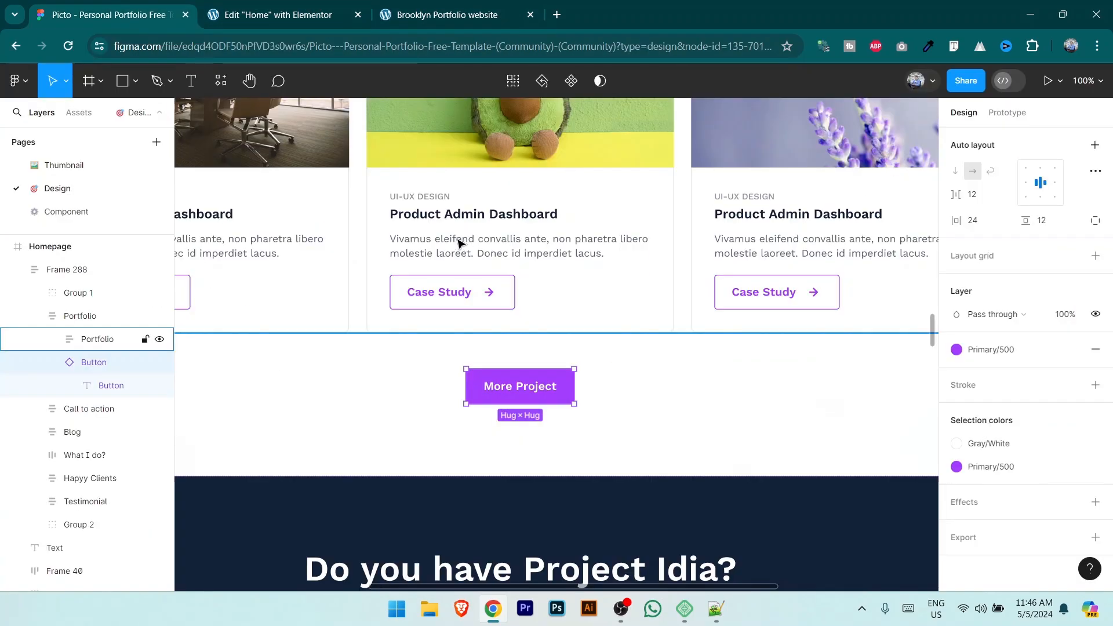
pyautogui.scroll(-1, 579, 374)
pyautogui.click(432, 5)
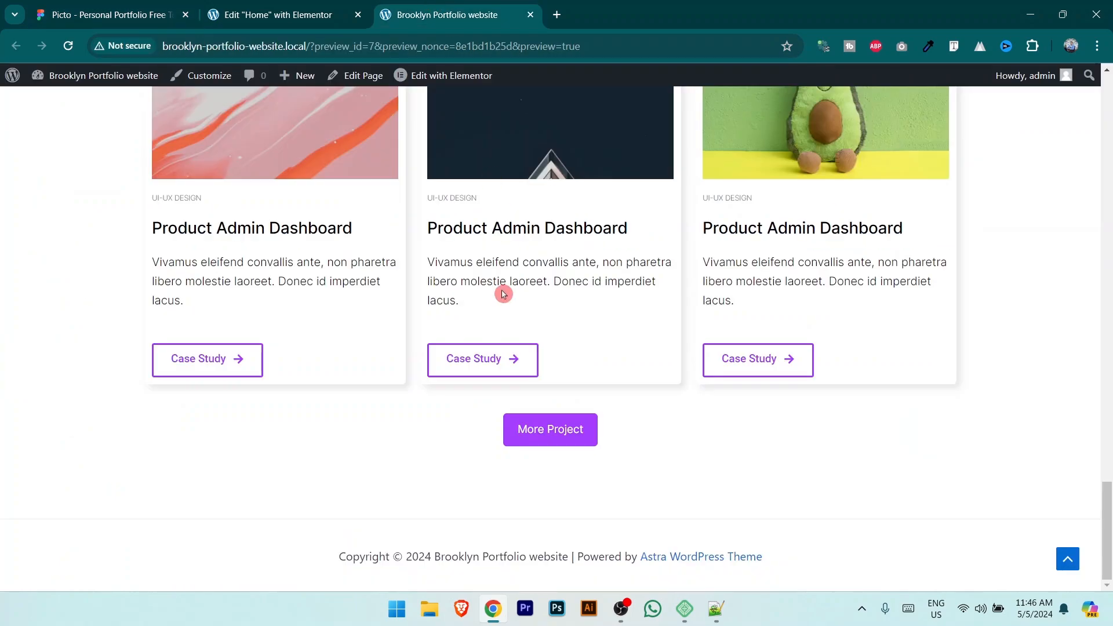
pyautogui.hotkey('ctrl', 'Tab')
pyautogui.scroll(-3, 524, 405)
# Step: Scroll the Figma canvas to the Blog design, then return to Elementor with the Navigator moved upper right
pyautogui.scroll(-5, 548, 430)
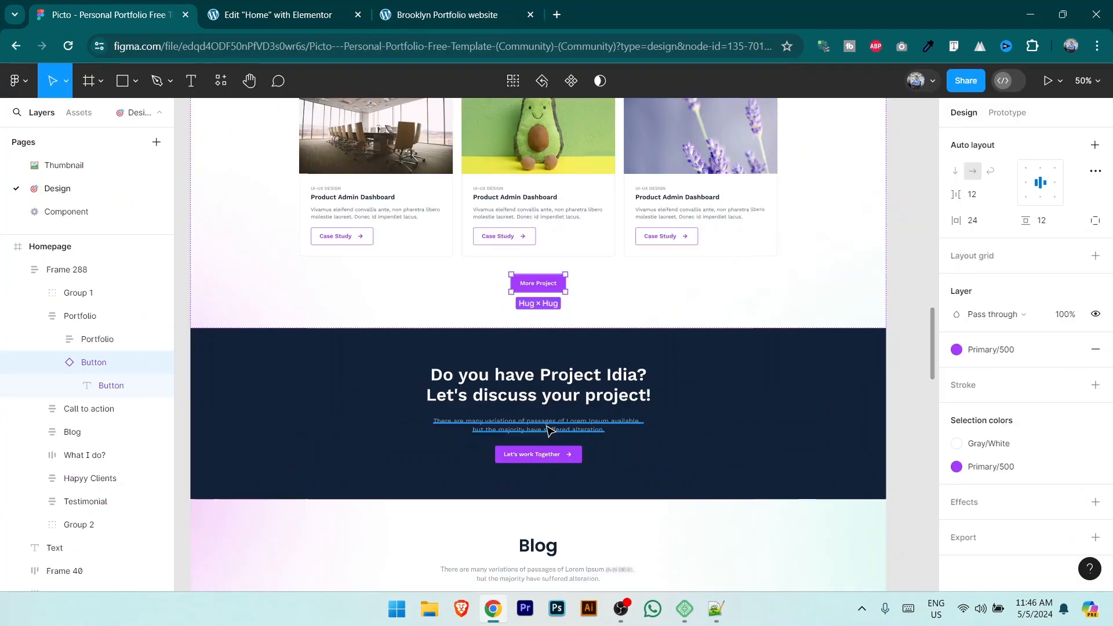
pyautogui.scroll(-2, 724, 403)
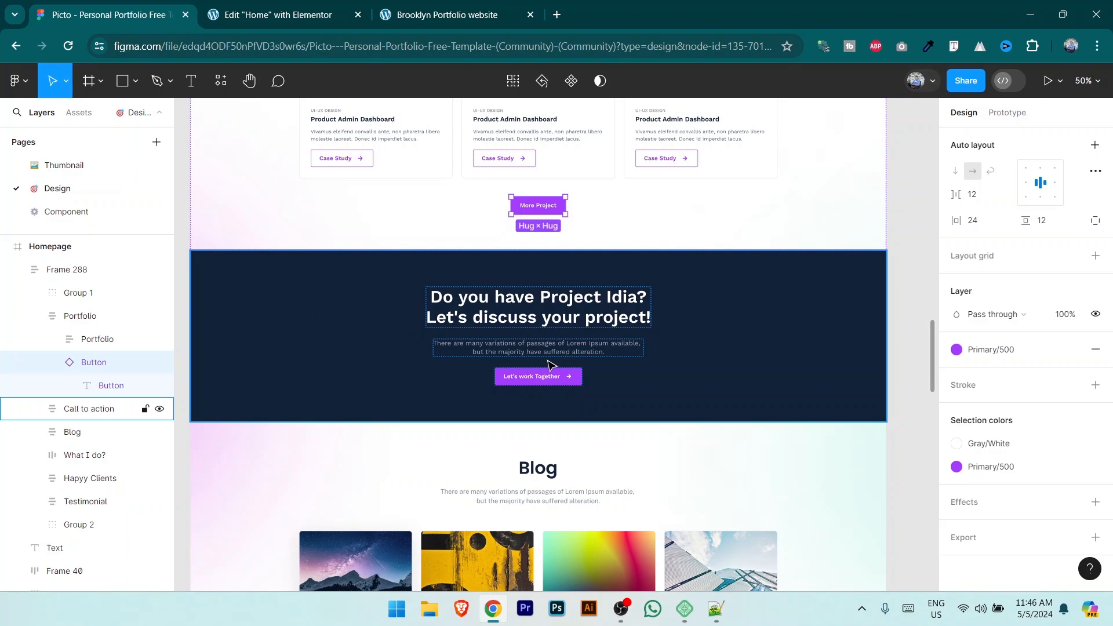
pyautogui.scroll(-5, 549, 364)
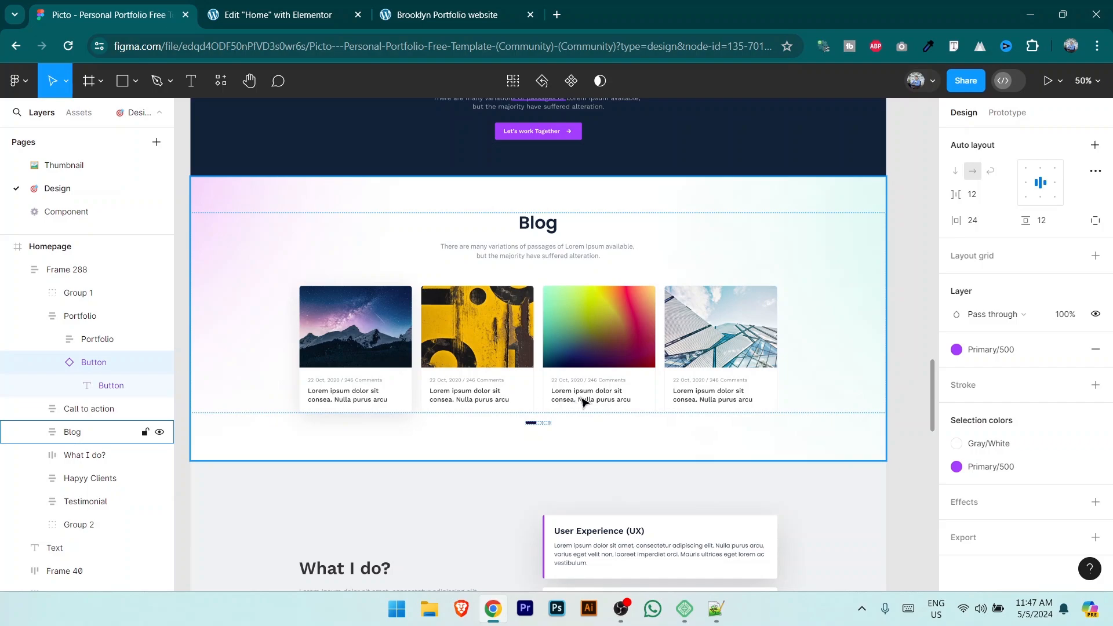
pyautogui.click(297, 6)
pyautogui.moveTo(433, 391); pyautogui.dragTo(977, 128)
# Step: Add a single Flexbox container below More Project and set its content width to Full Width
pyautogui.click(609, 399)
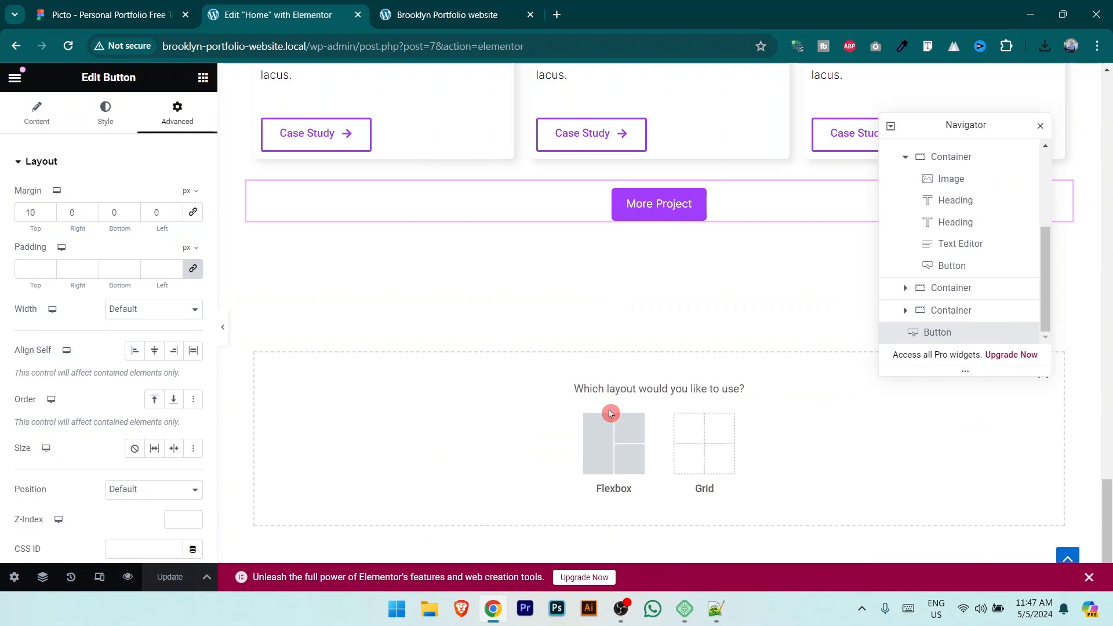
pyautogui.click(610, 432)
pyautogui.click(464, 438)
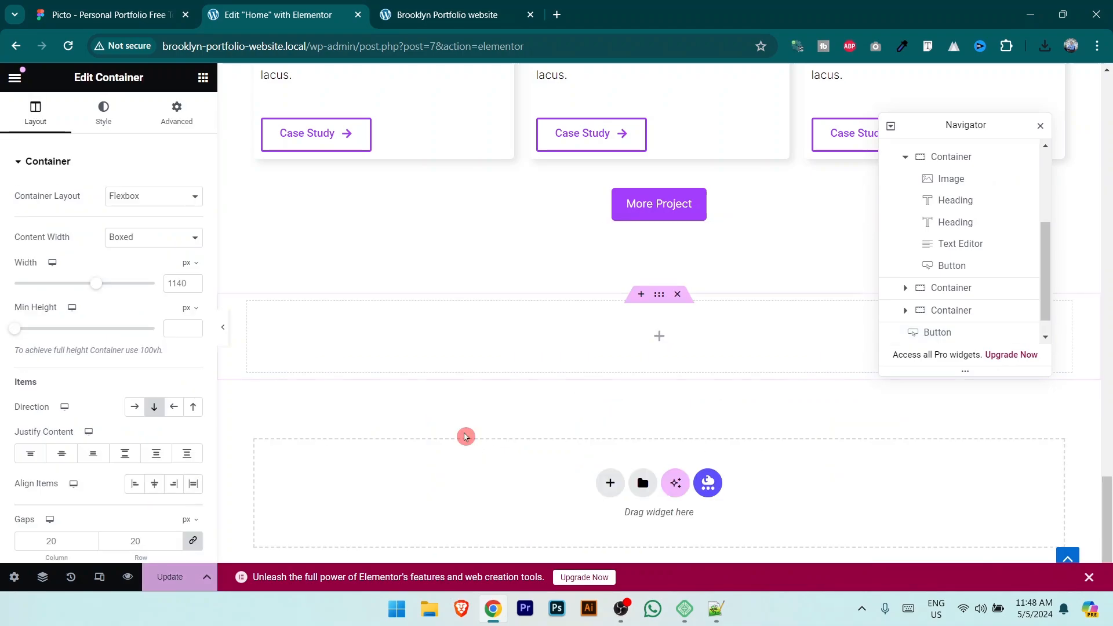
pyautogui.click(276, 336)
pyautogui.click(172, 237)
pyautogui.click(172, 266)
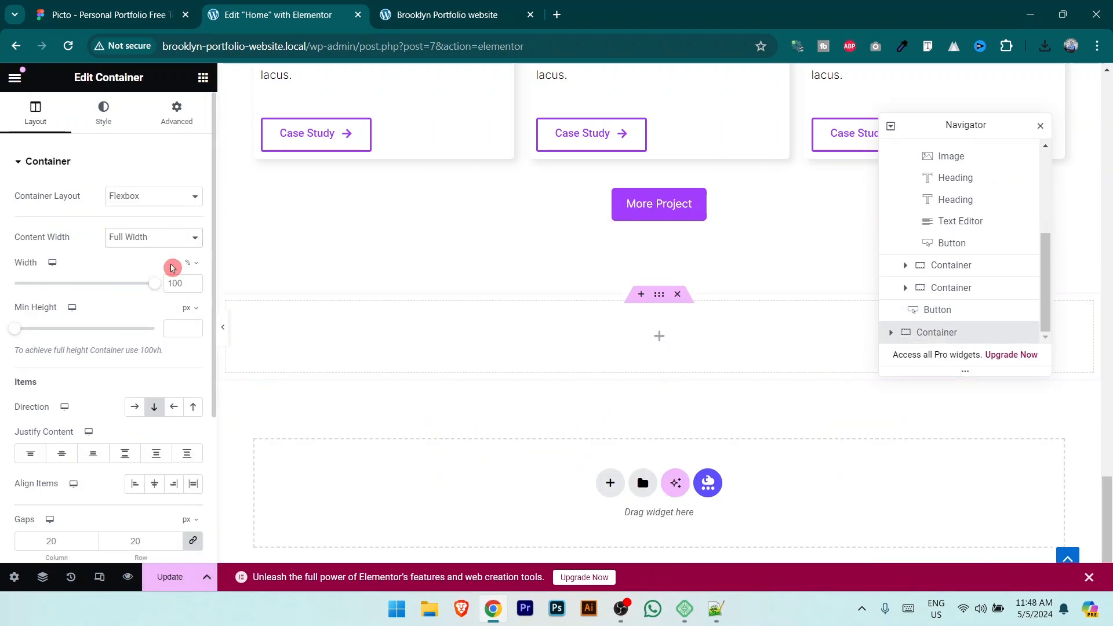
# Step: Give the container a Classic background using the pale gradient image at full resolution
pyautogui.click(103, 114)
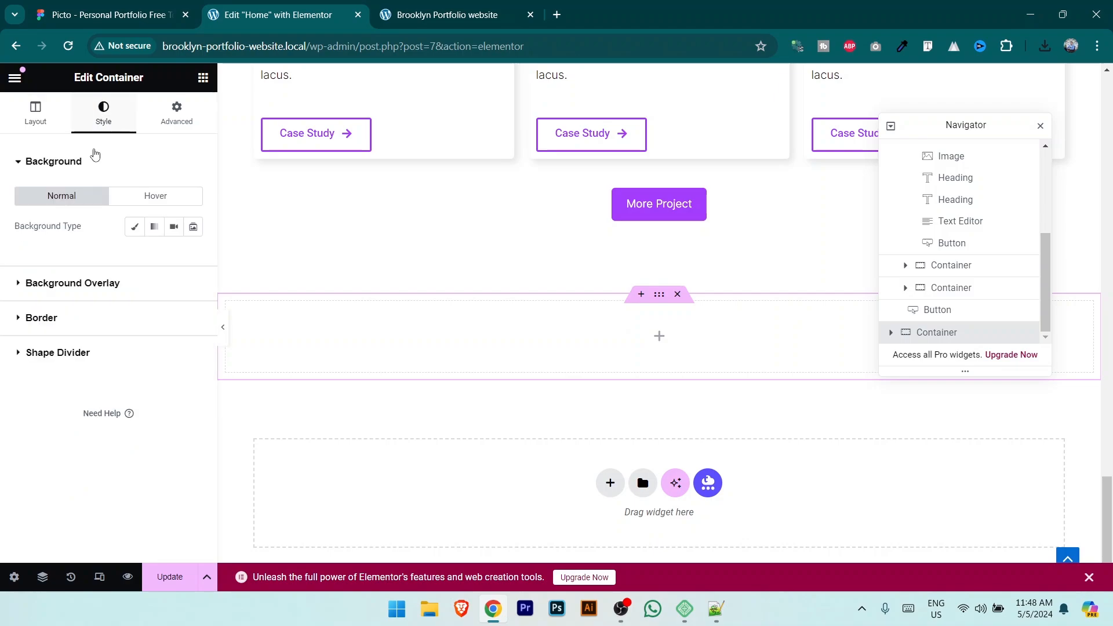
pyautogui.click(134, 228)
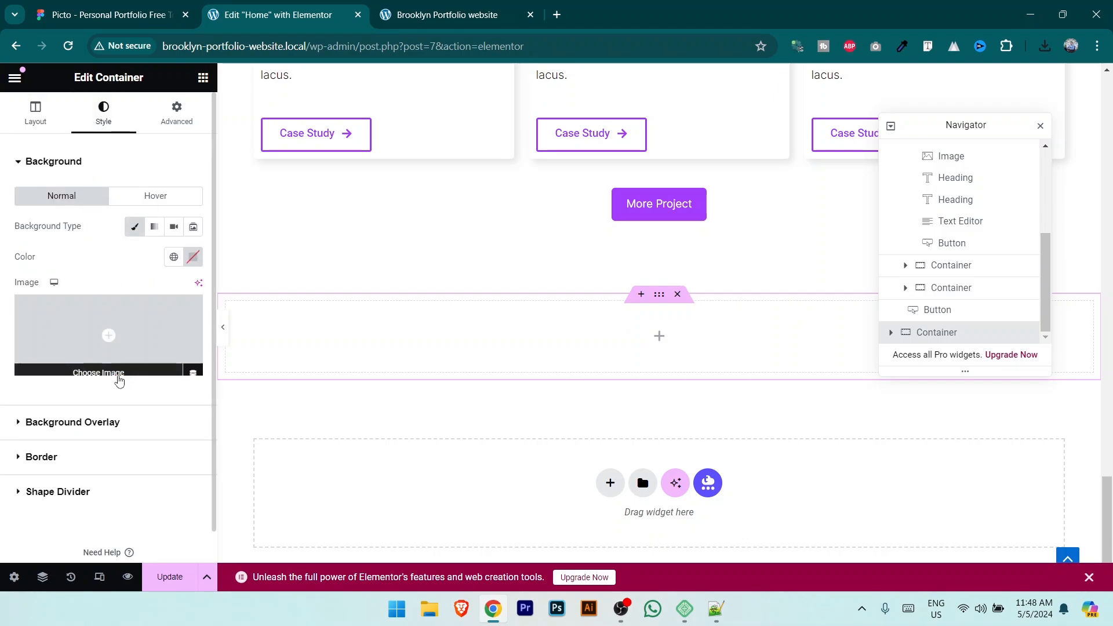
pyautogui.click(119, 371)
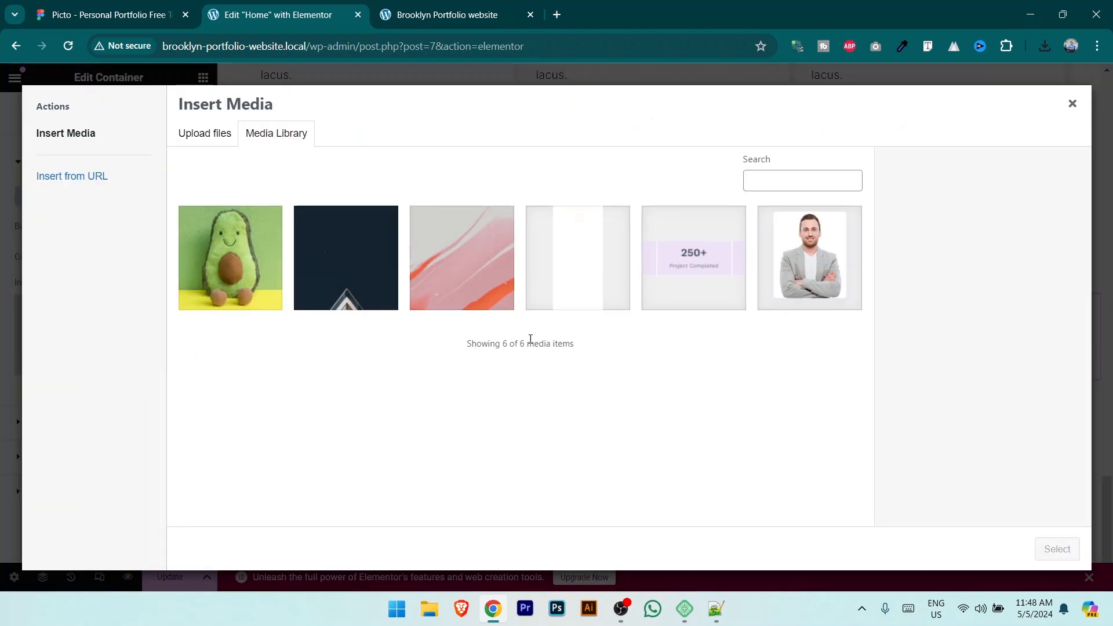
pyautogui.press('Escape')
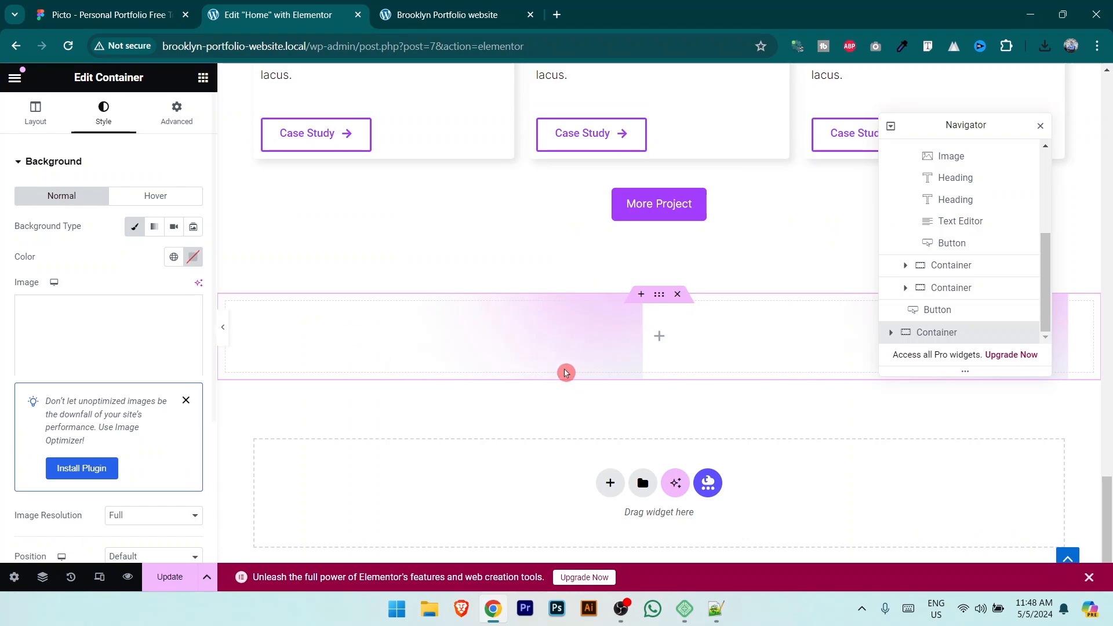
pyautogui.scroll(-3, 116, 377)
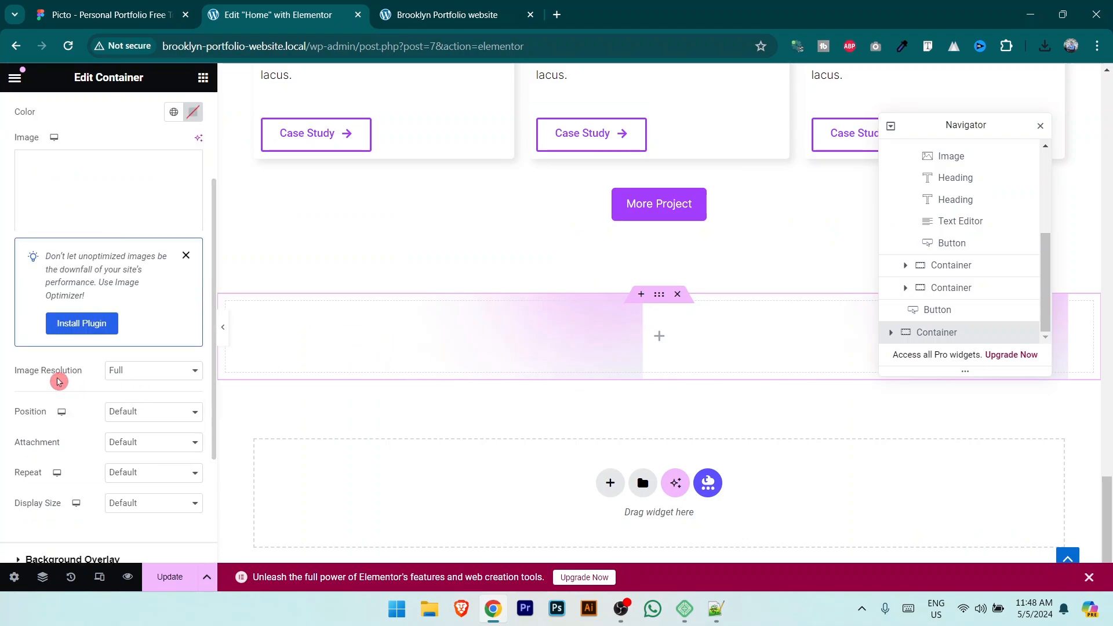
pyautogui.click(128, 373)
pyautogui.click(128, 377)
# Step: Set the background image to centered, no-repeat, and Cover size
pyautogui.click(130, 412)
pyautogui.click(152, 438)
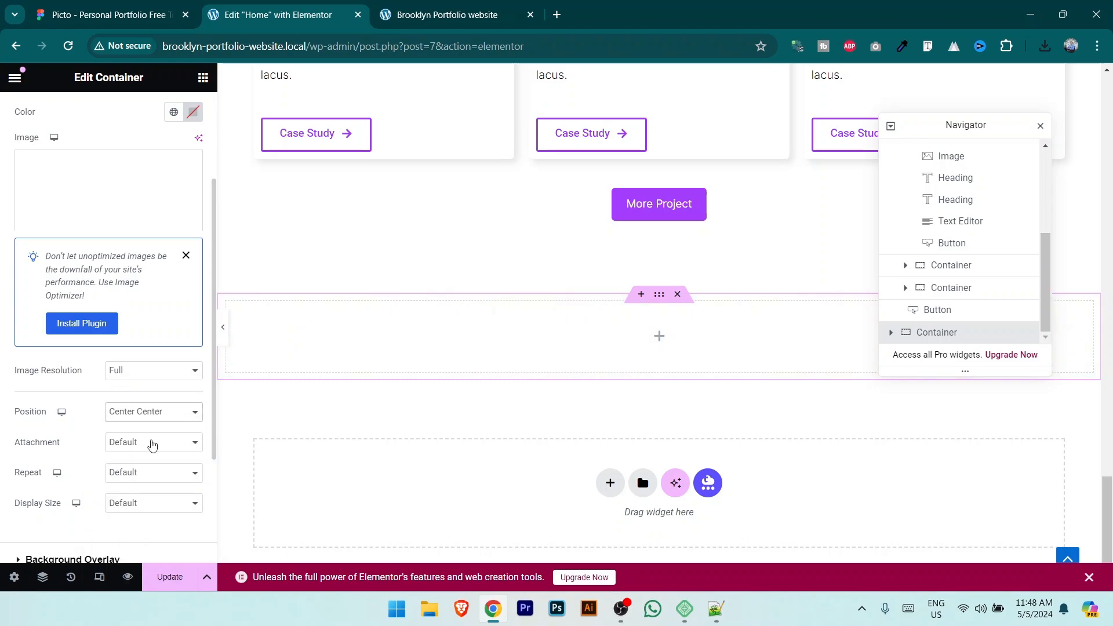
pyautogui.click(57, 443)
pyautogui.click(153, 443)
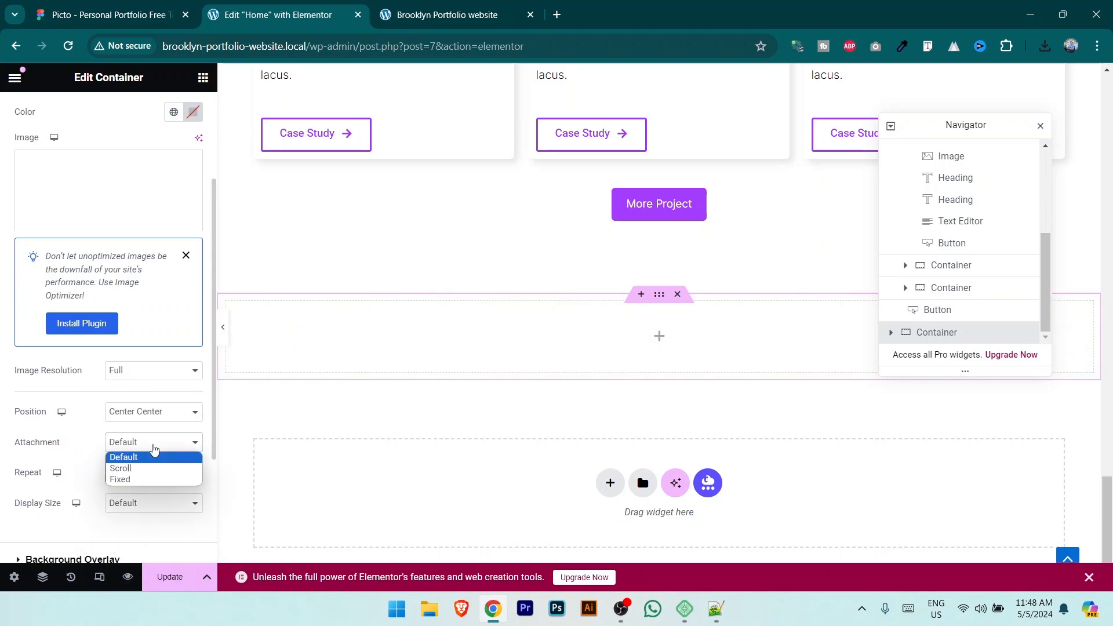
pyautogui.click(153, 443)
pyautogui.click(156, 476)
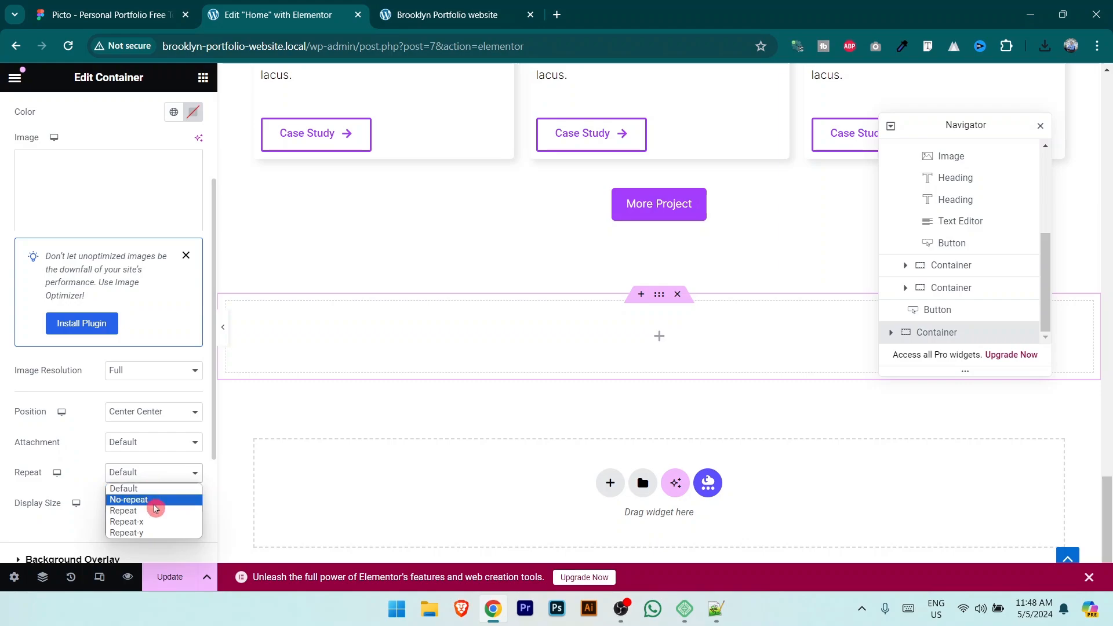
pyautogui.click(155, 499)
pyautogui.click(152, 507)
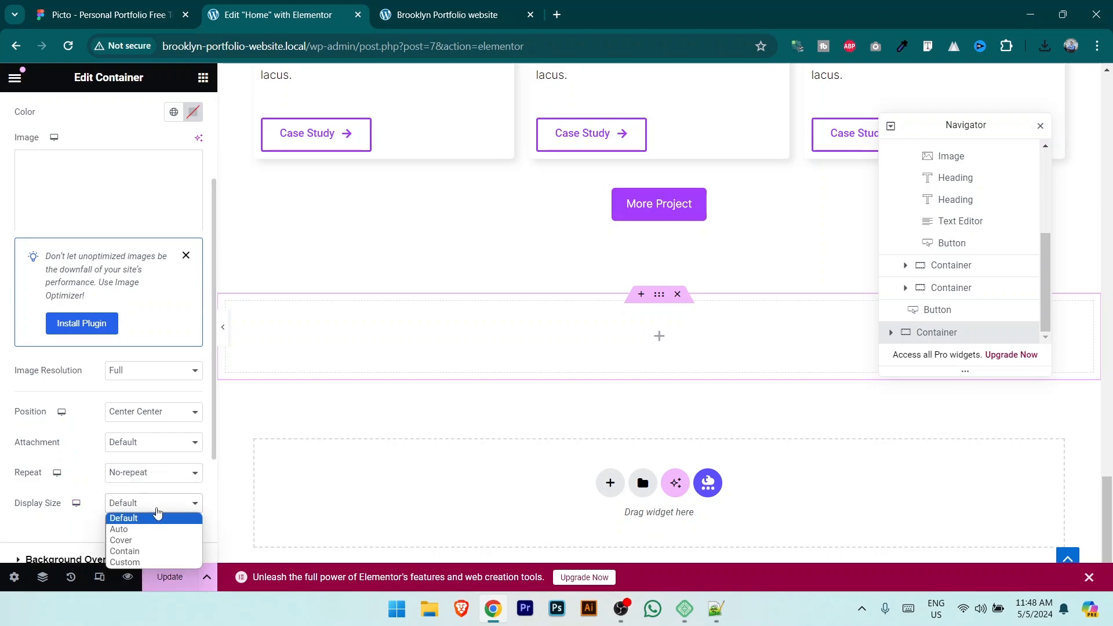
pyautogui.click(148, 543)
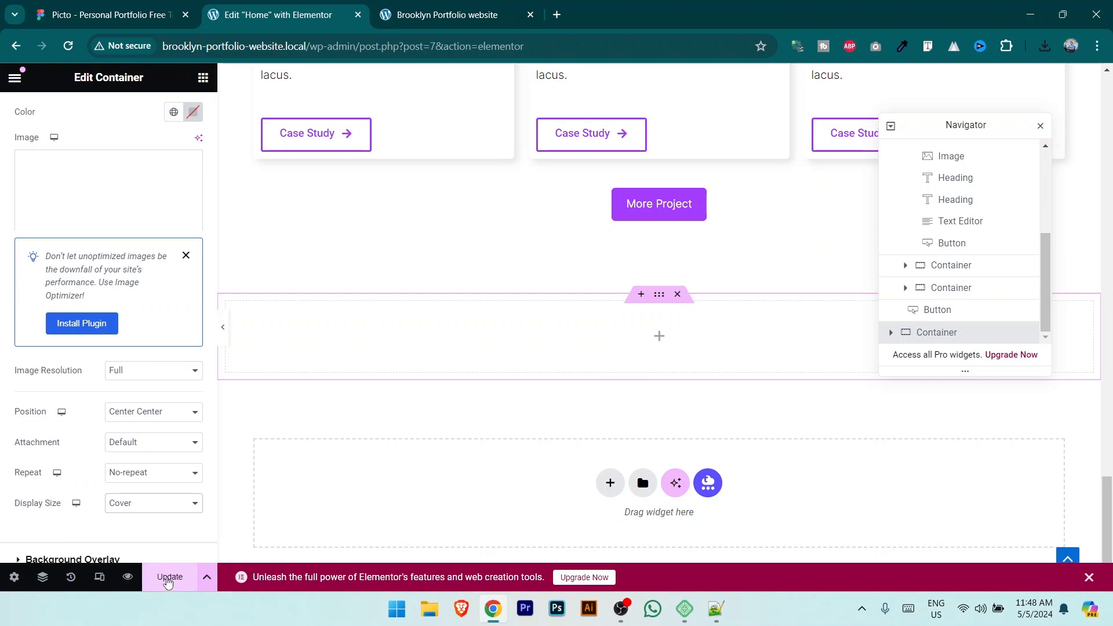
# Step: Anchor the background position at Top Center and save the page
pyautogui.click(156, 412)
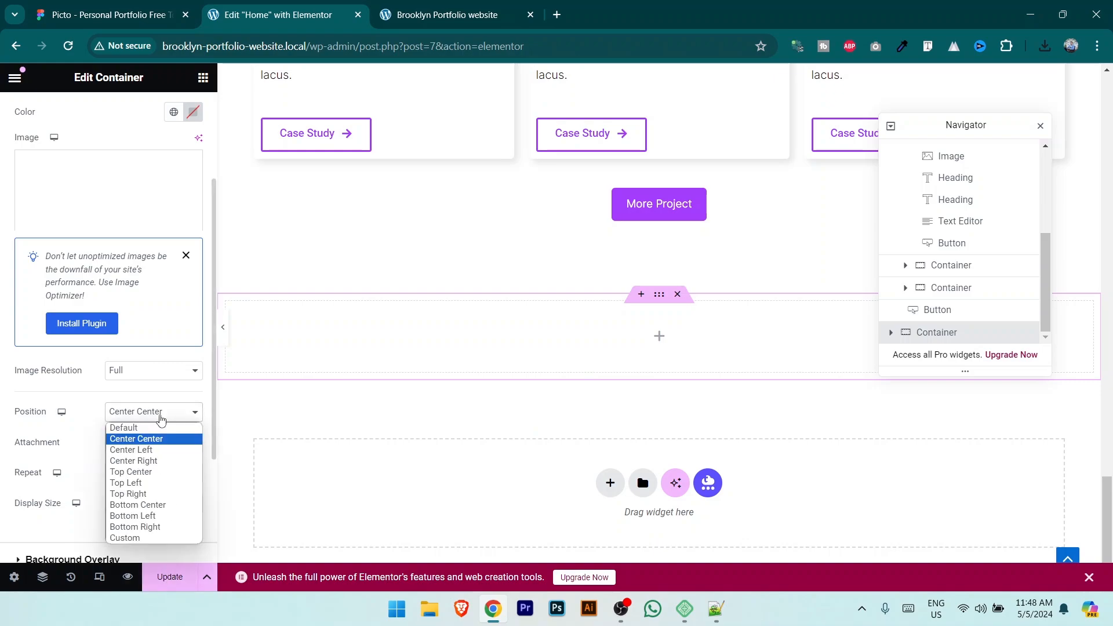
pyautogui.click(158, 476)
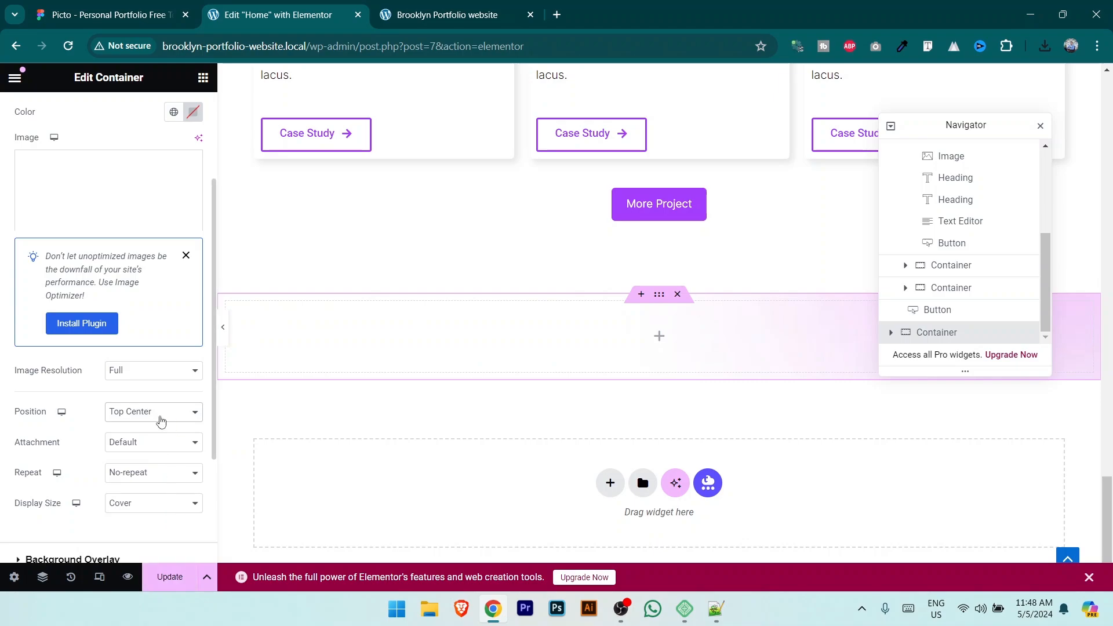
pyautogui.click(157, 412)
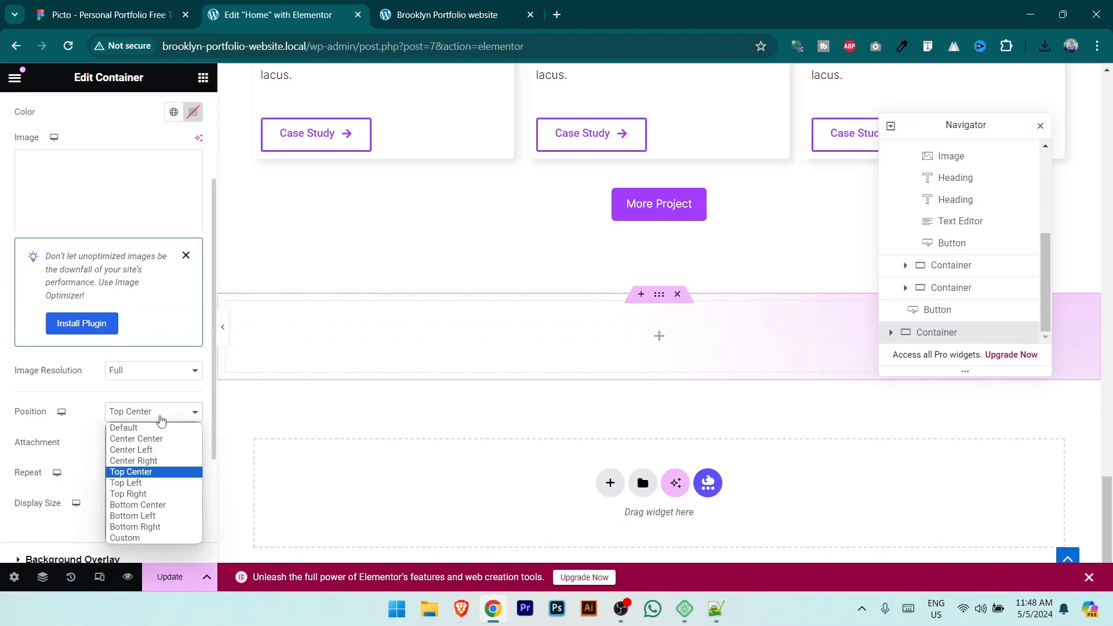
pyautogui.click(151, 484)
pyautogui.click(157, 412)
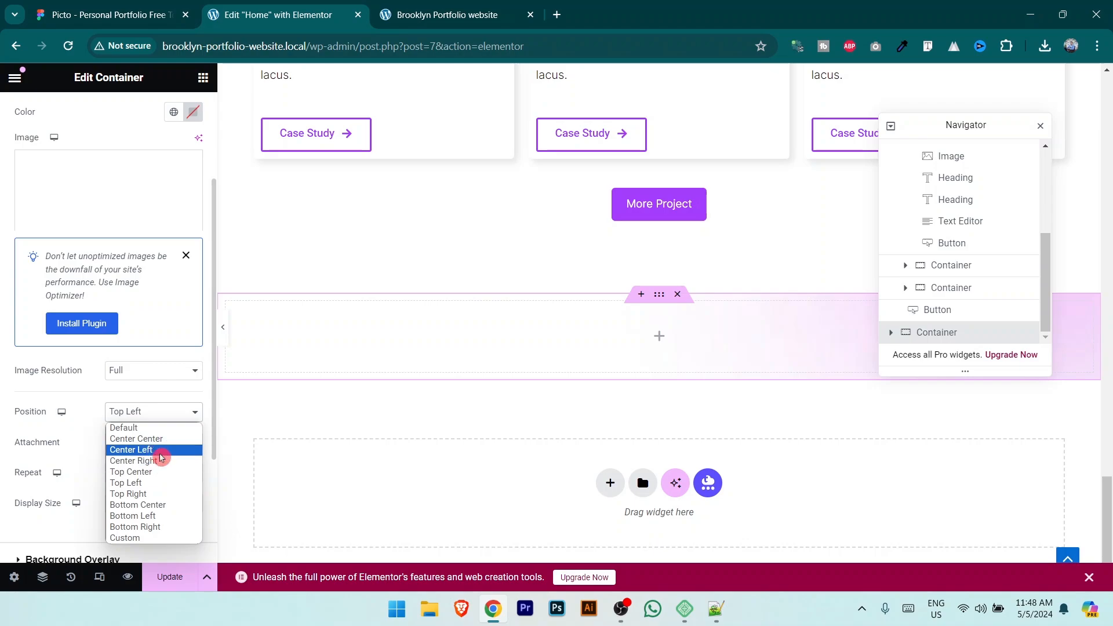
pyautogui.click(154, 471)
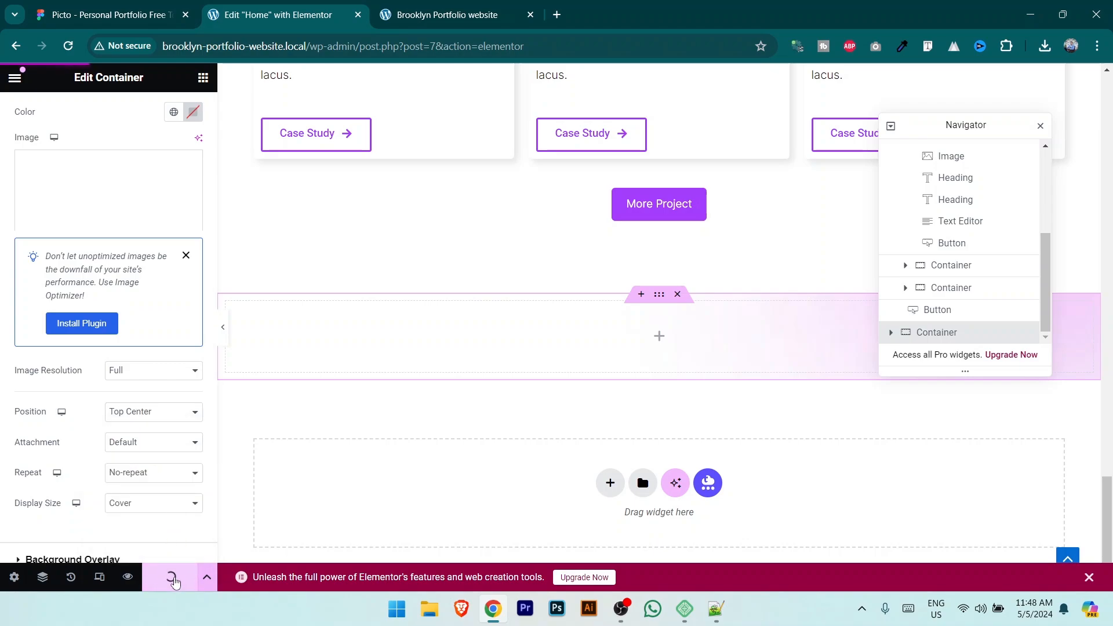
pyautogui.click(170, 577)
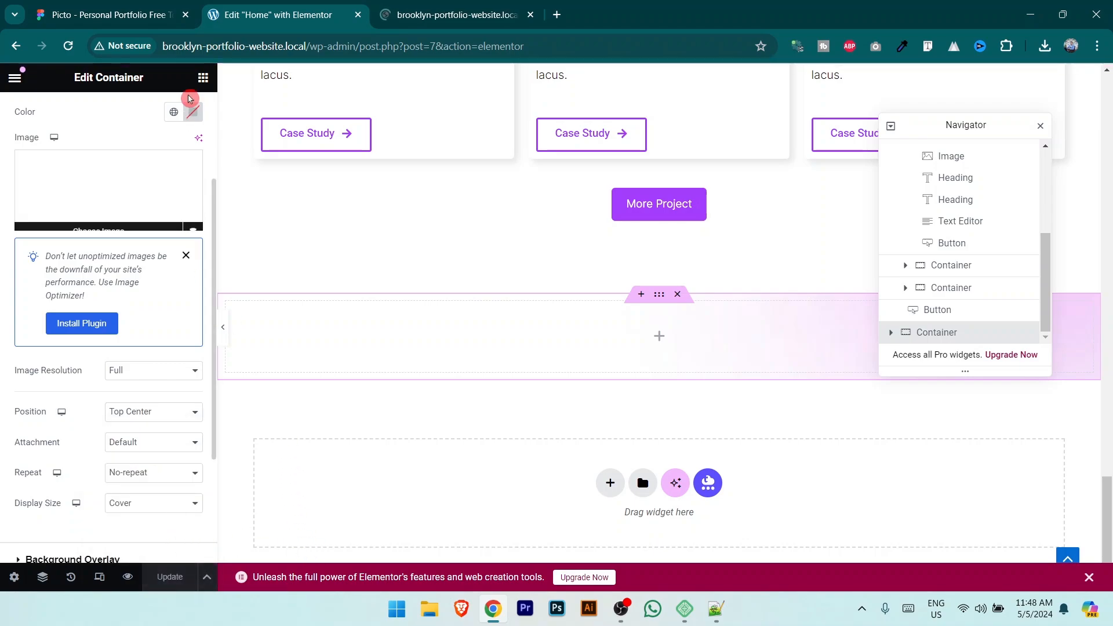
pyautogui.click(203, 77)
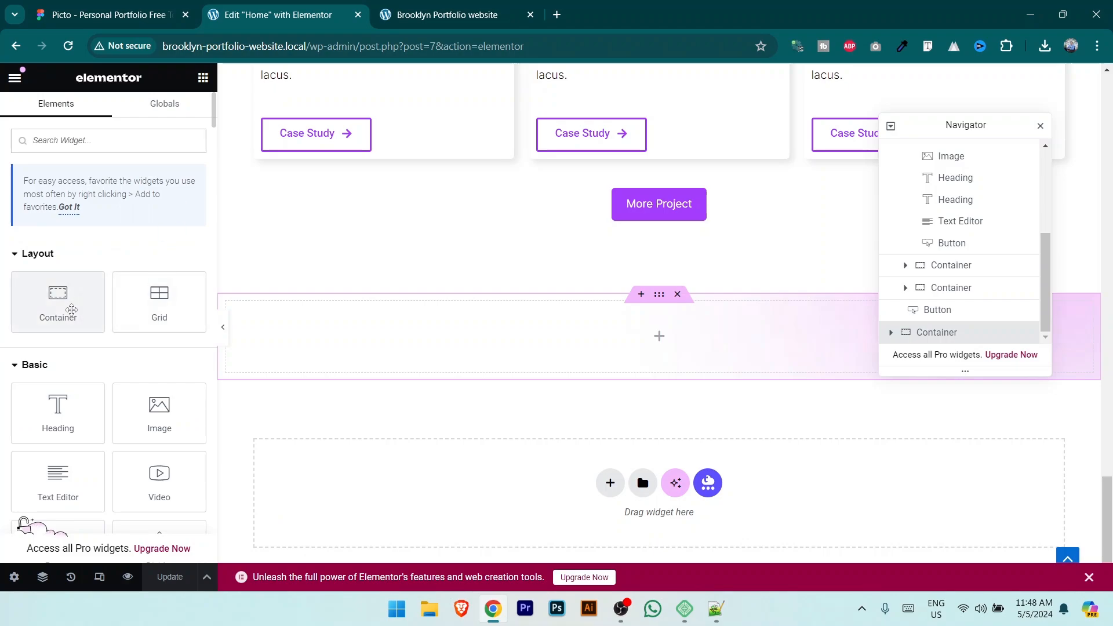
# Step: Drop containers into the pink section and duplicate the nested container, checking the Figma Blog layout
pyautogui.moveTo(69, 311); pyautogui.dragTo(631, 333)
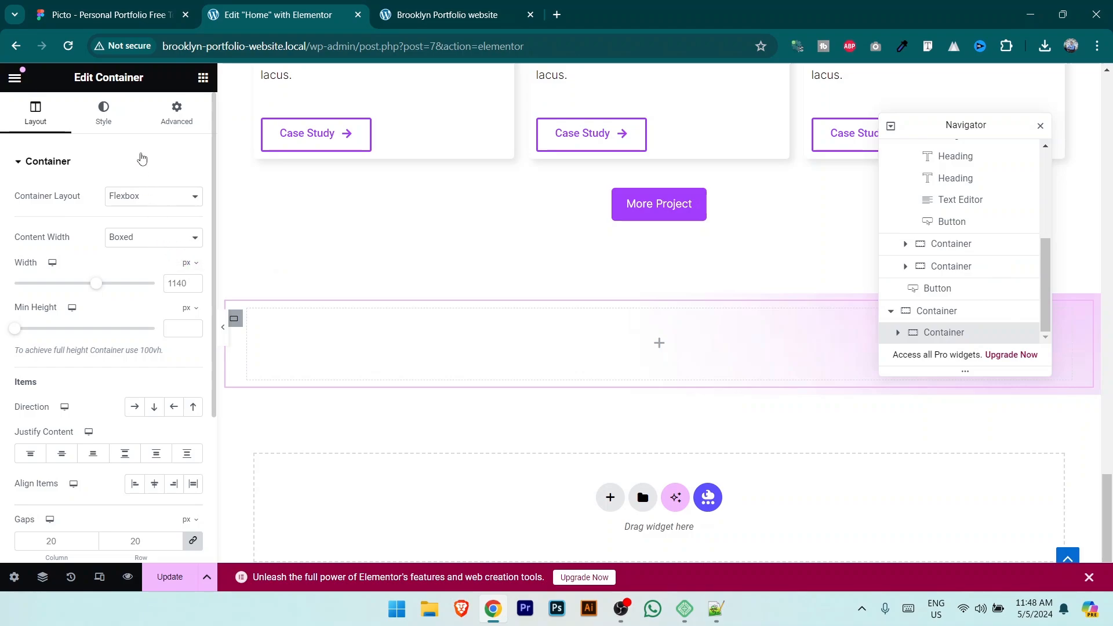
pyautogui.click(203, 79)
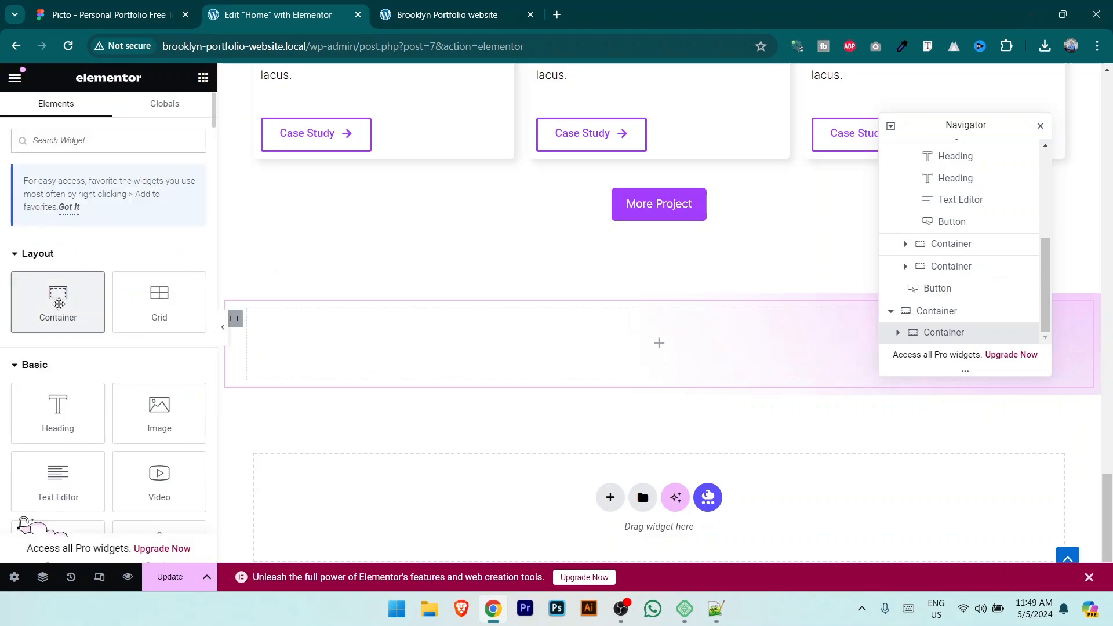
pyautogui.moveTo(58, 293); pyautogui.dragTo(696, 348)
pyautogui.scroll(-1, 980, 328)
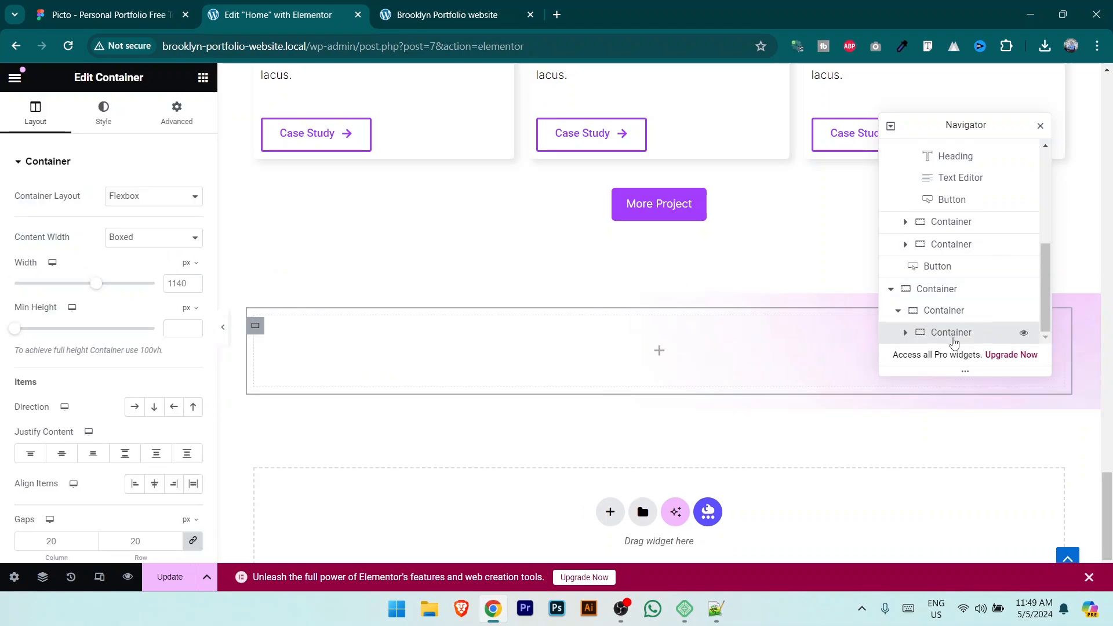
pyautogui.rightClick(955, 335)
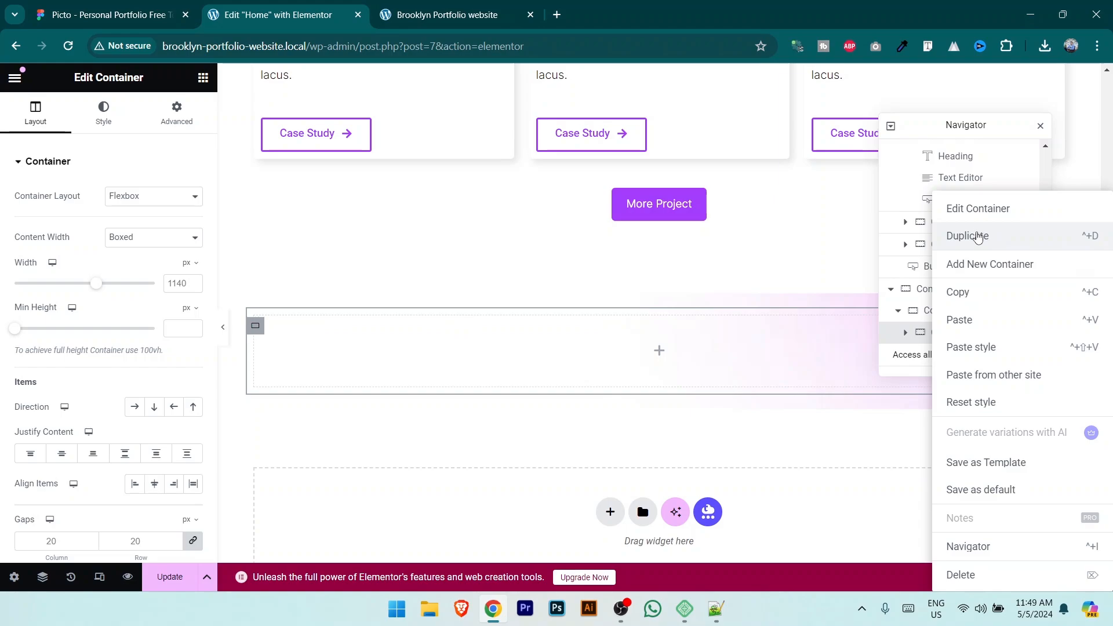
pyautogui.click(978, 236)
pyautogui.click(105, 14)
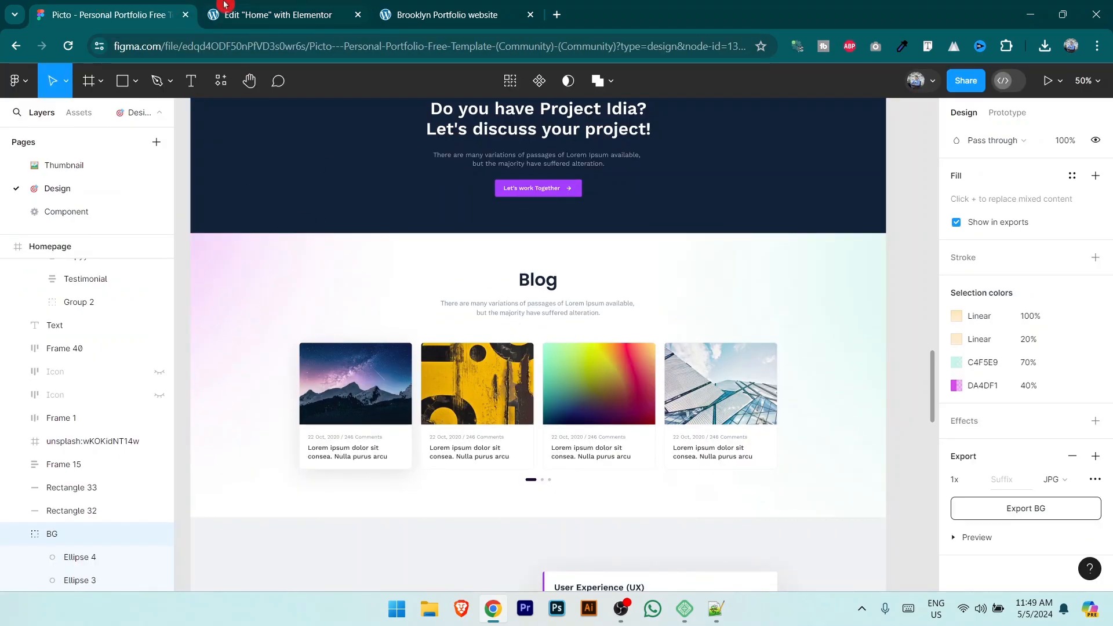
pyautogui.click(292, 7)
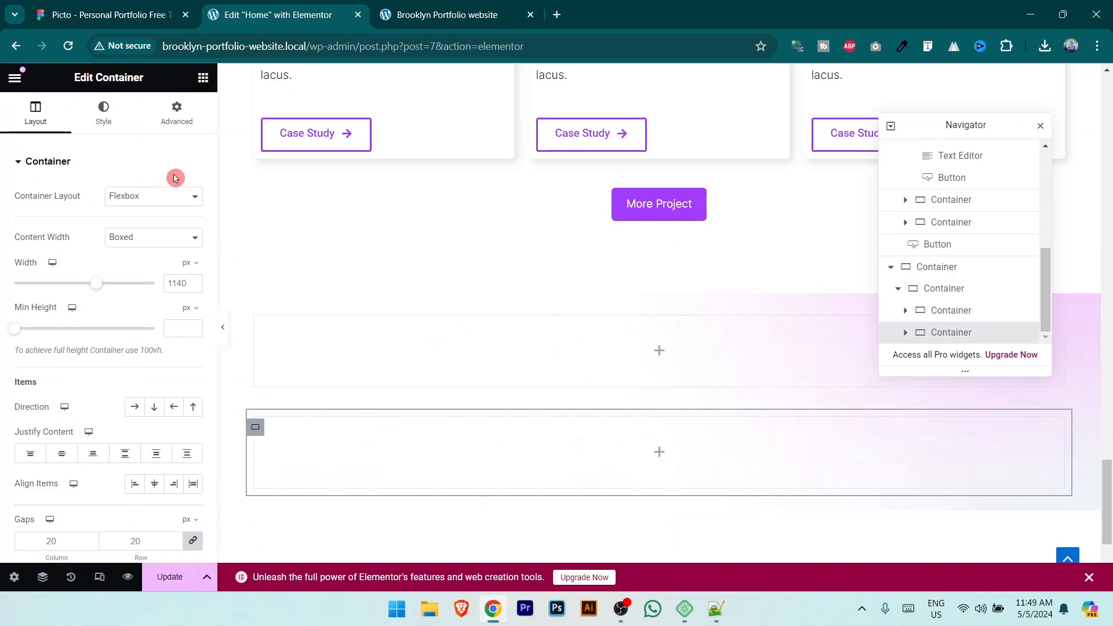
# Step: Nest a container inside the inner container and duplicate it into three boxes
pyautogui.click(203, 78)
pyautogui.moveTo(58, 298); pyautogui.dragTo(610, 366)
pyautogui.scroll(-1, 939, 328)
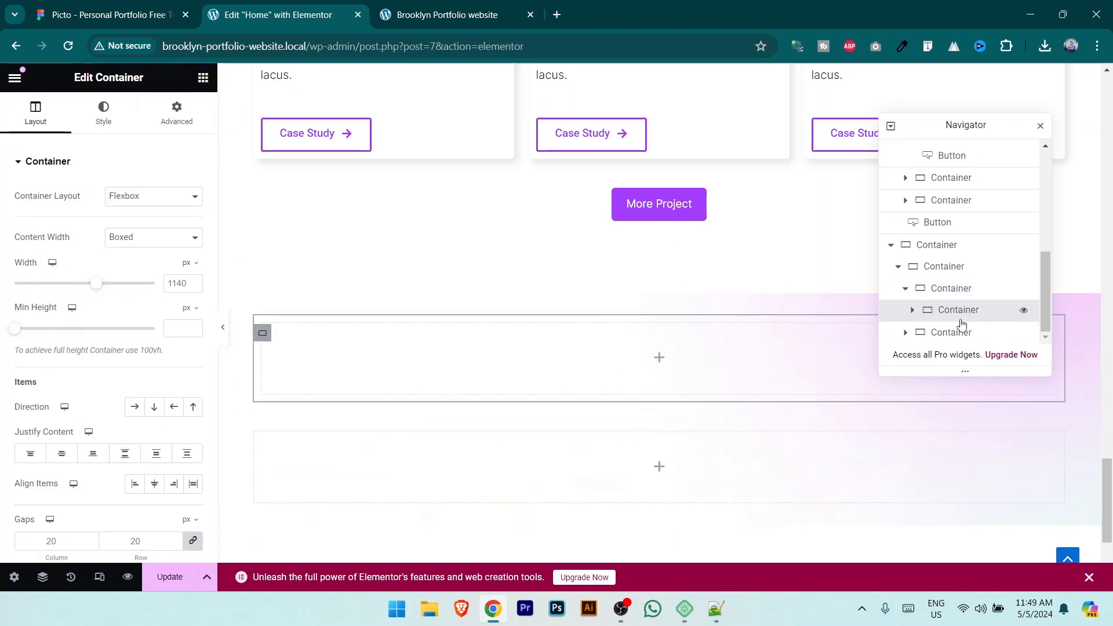
pyautogui.rightClick(961, 311)
pyautogui.click(968, 238)
pyautogui.rightClick(959, 313)
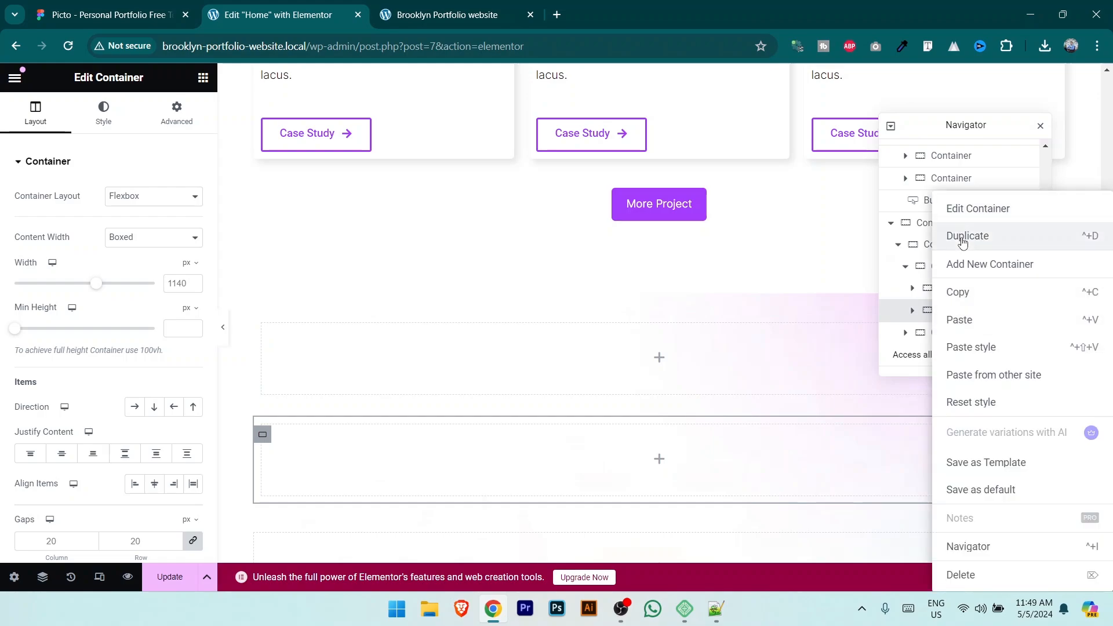
pyautogui.click(964, 239)
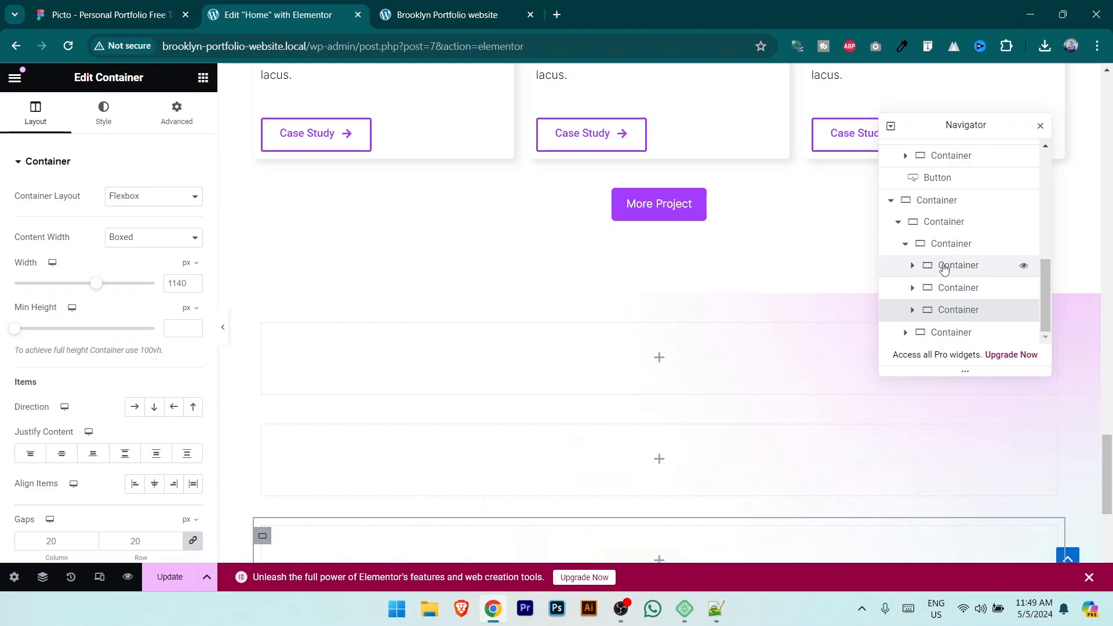
# Step: Set the parent container's direction to Row so the three boxes sit side by side
pyautogui.click(946, 244)
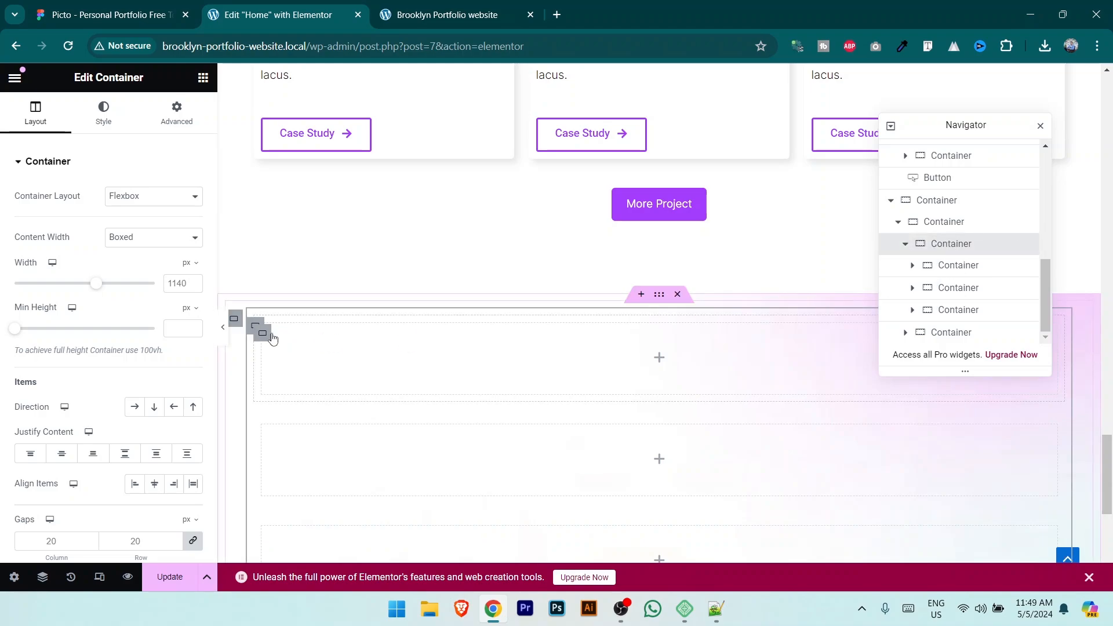
pyautogui.scroll(-1, 434, 384)
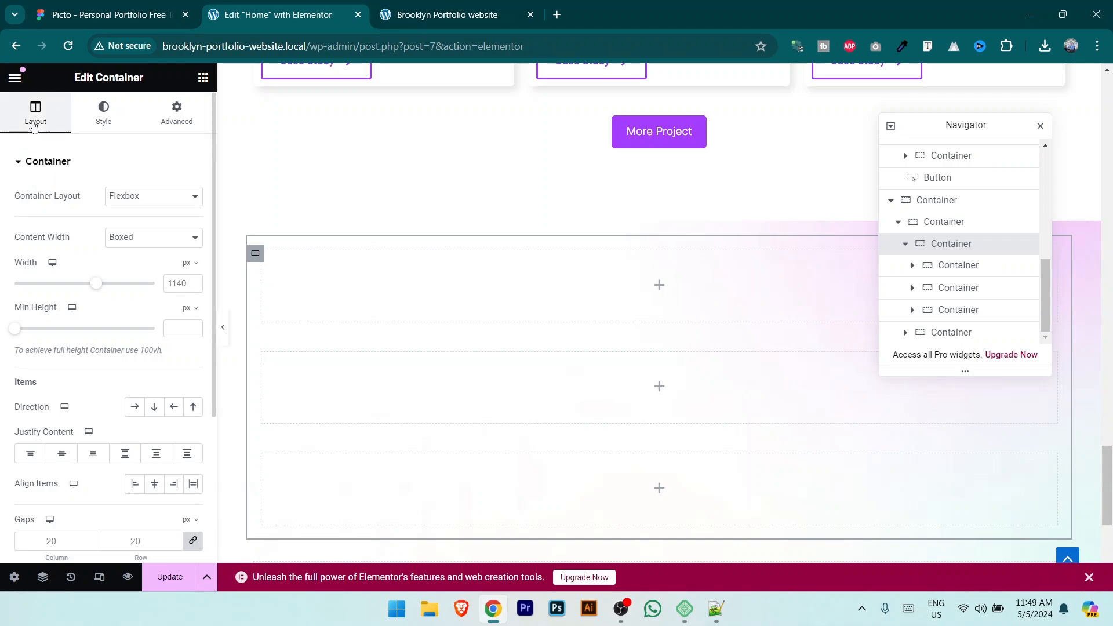
pyautogui.click(135, 406)
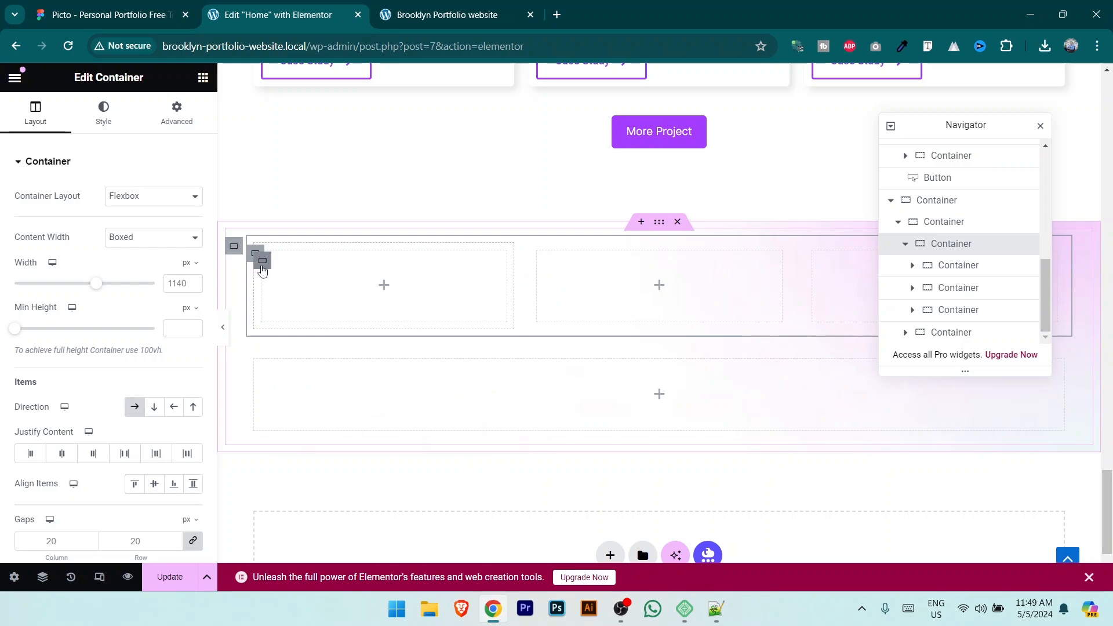
pyautogui.click(265, 298)
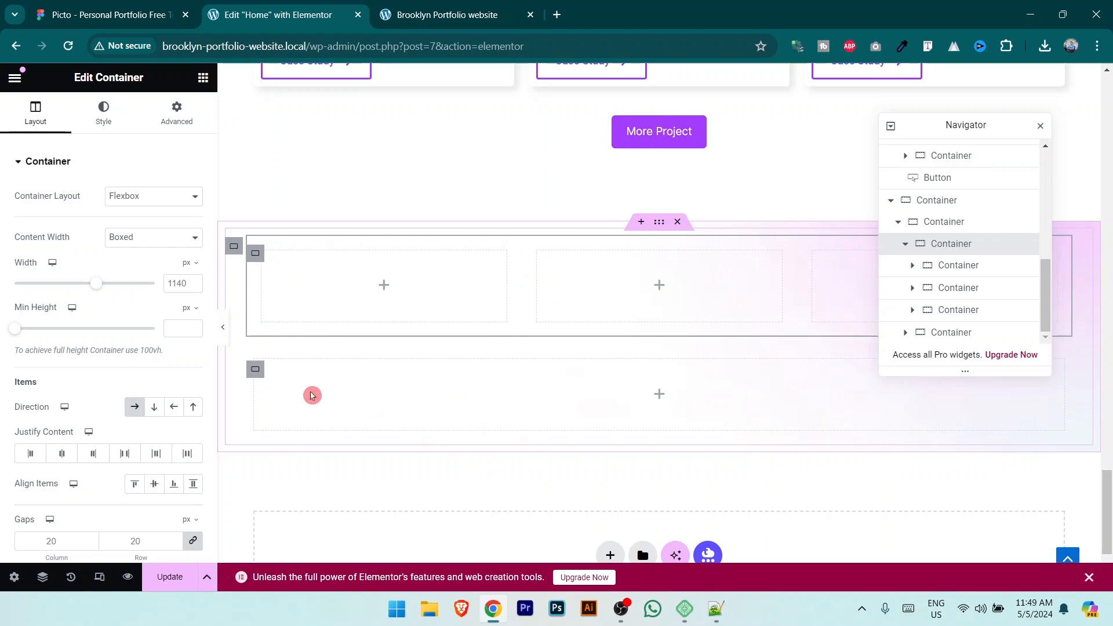
pyautogui.click(248, 296)
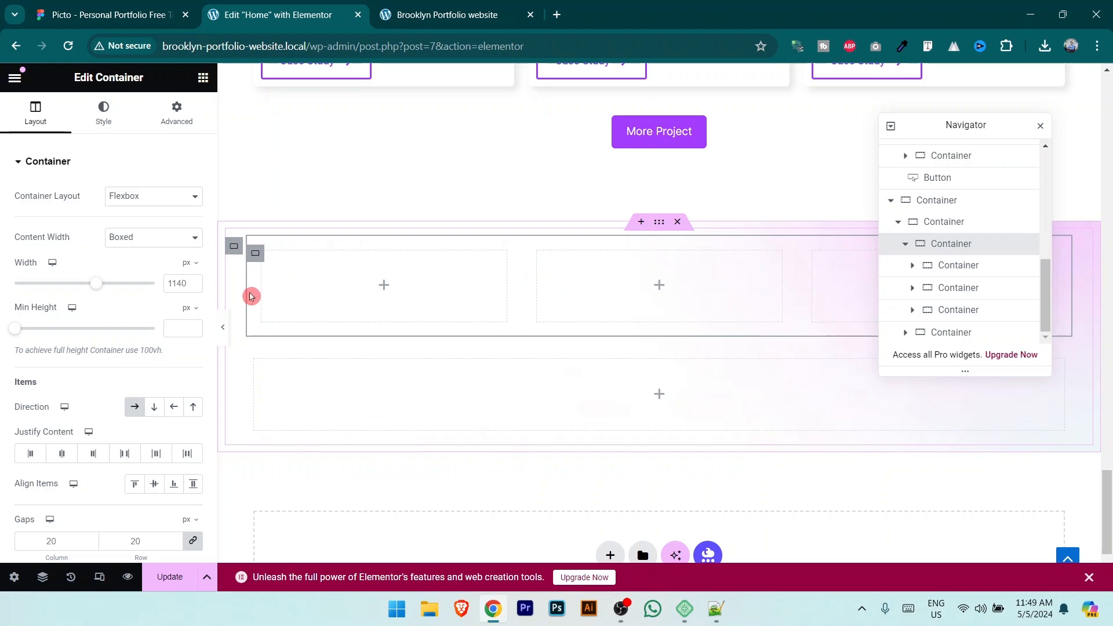
# Step: Duplicate the three-column row beneath it and delete the leftover empty container
pyautogui.rightClick(255, 259)
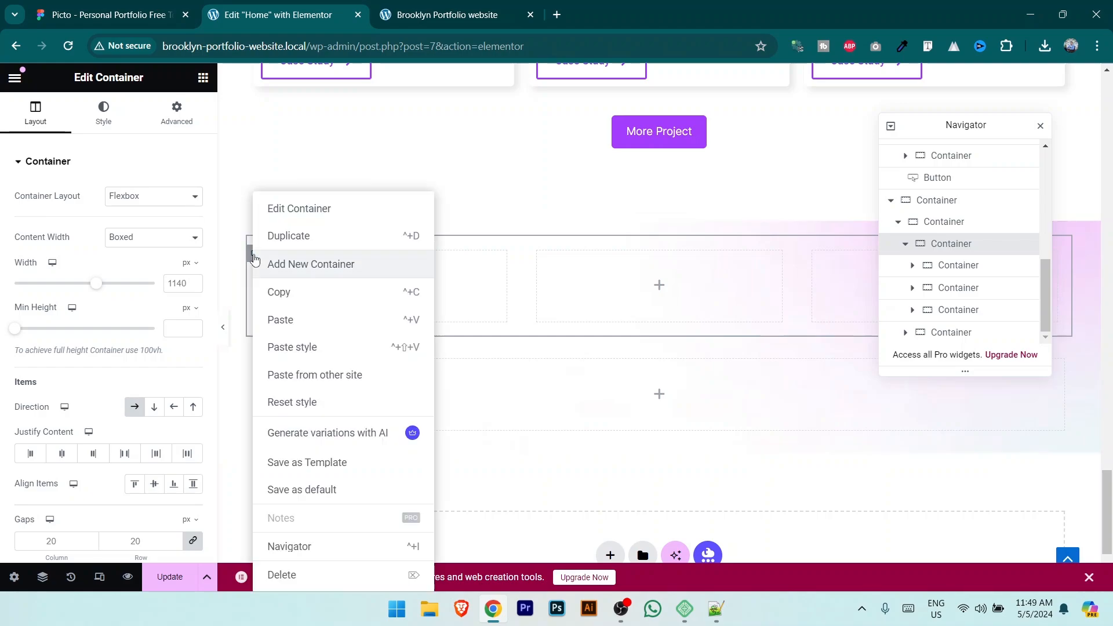
pyautogui.click(284, 234)
pyautogui.scroll(-1, 539, 376)
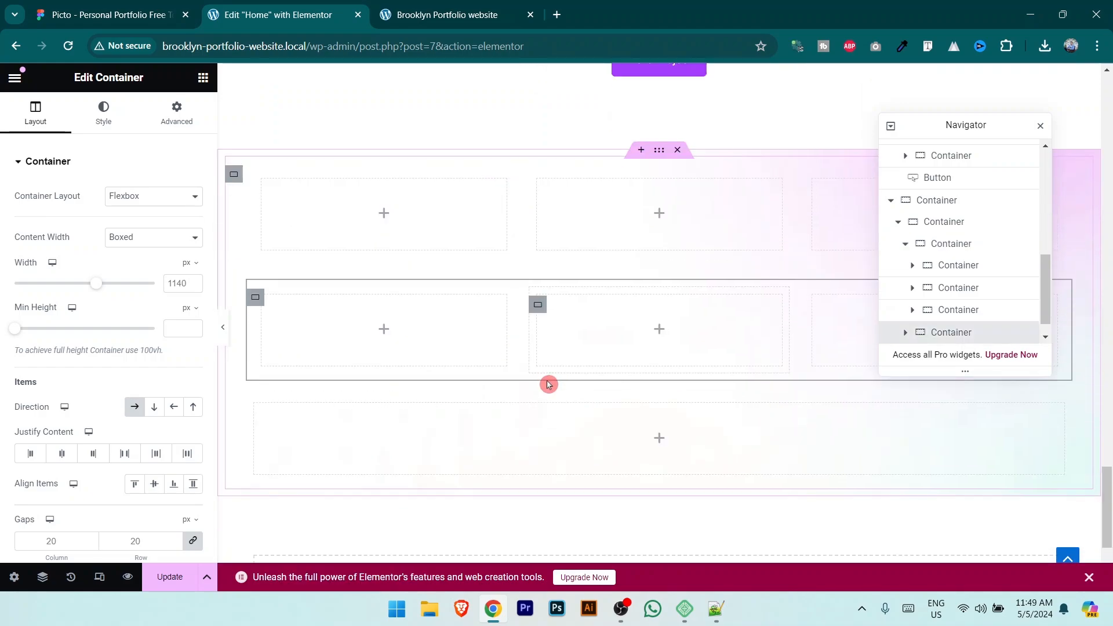
pyautogui.click(255, 414)
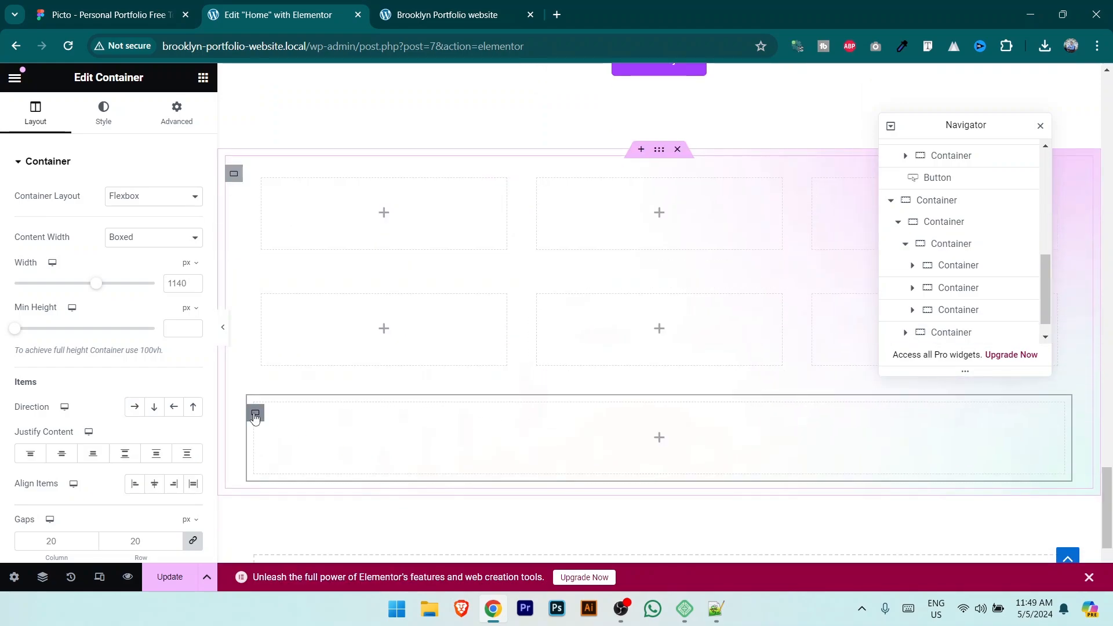
pyautogui.press('Delete')
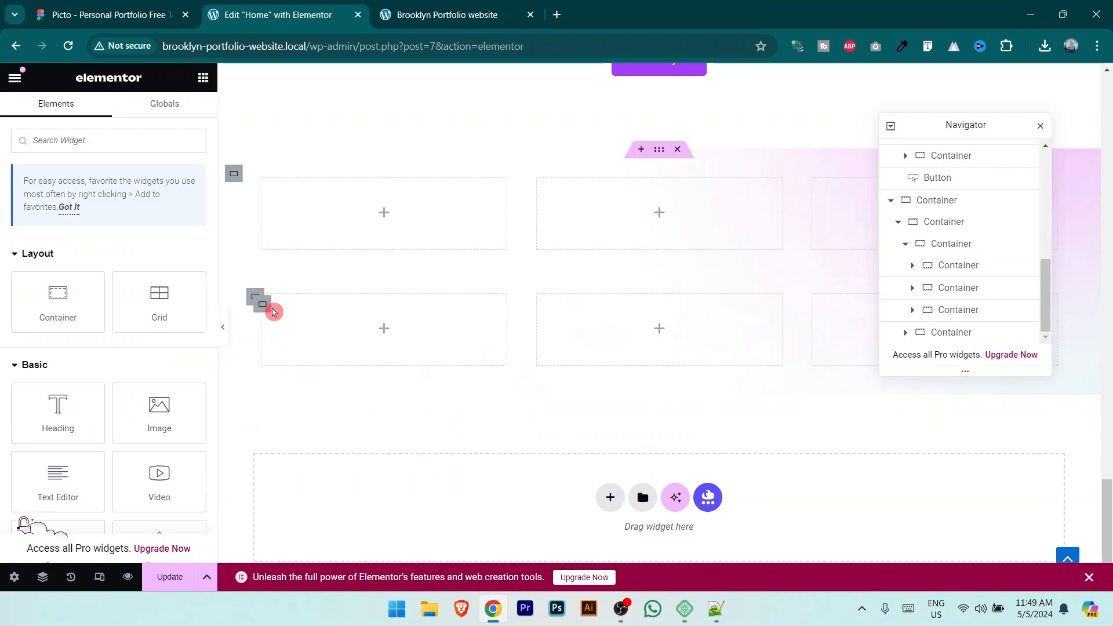
pyautogui.scroll(2, 520, 359)
# Step: Narrow the first column, widen the middle one to about 58%, and drop a Heading into it
pyautogui.moveTo(512, 352); pyautogui.dragTo(403, 355)
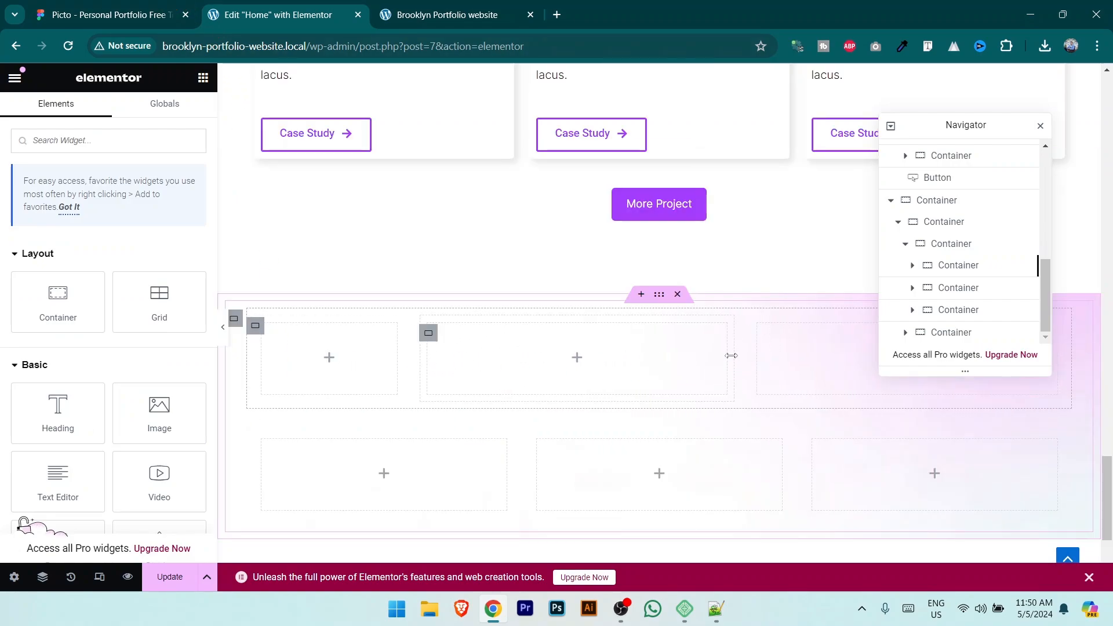
pyautogui.moveTo(734, 353); pyautogui.dragTo(906, 356)
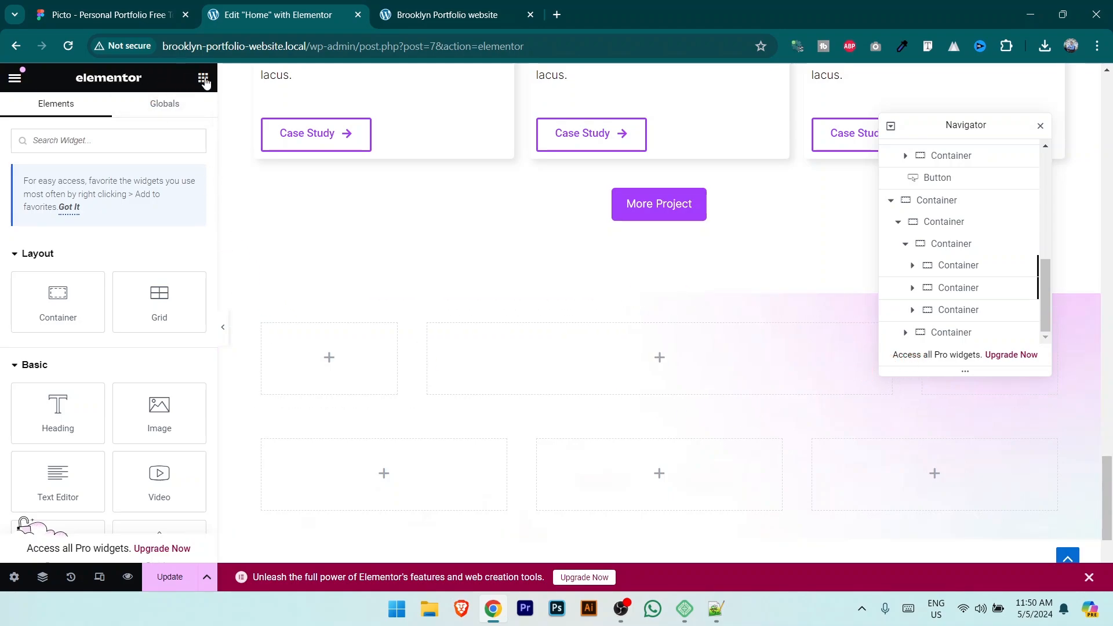
pyautogui.moveTo(55, 426); pyautogui.dragTo(583, 368)
# Step: Change the heading text to Blog, center it and color it black
pyautogui.click(73, 8)
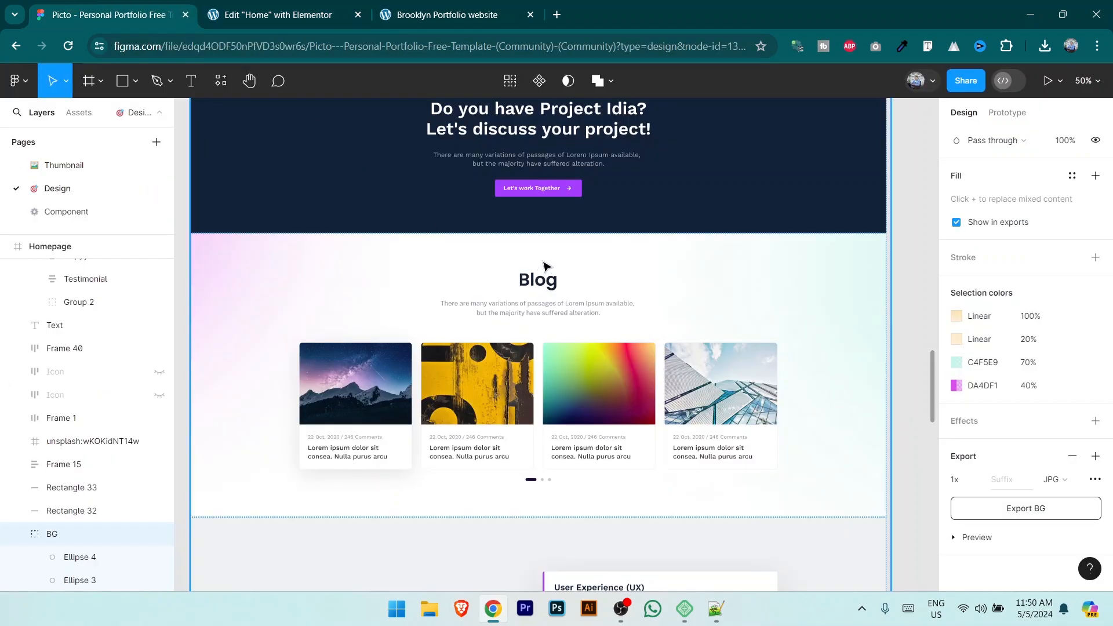
pyautogui.click(278, 15)
pyautogui.moveTo(130, 214); pyautogui.dragTo(1, 223)
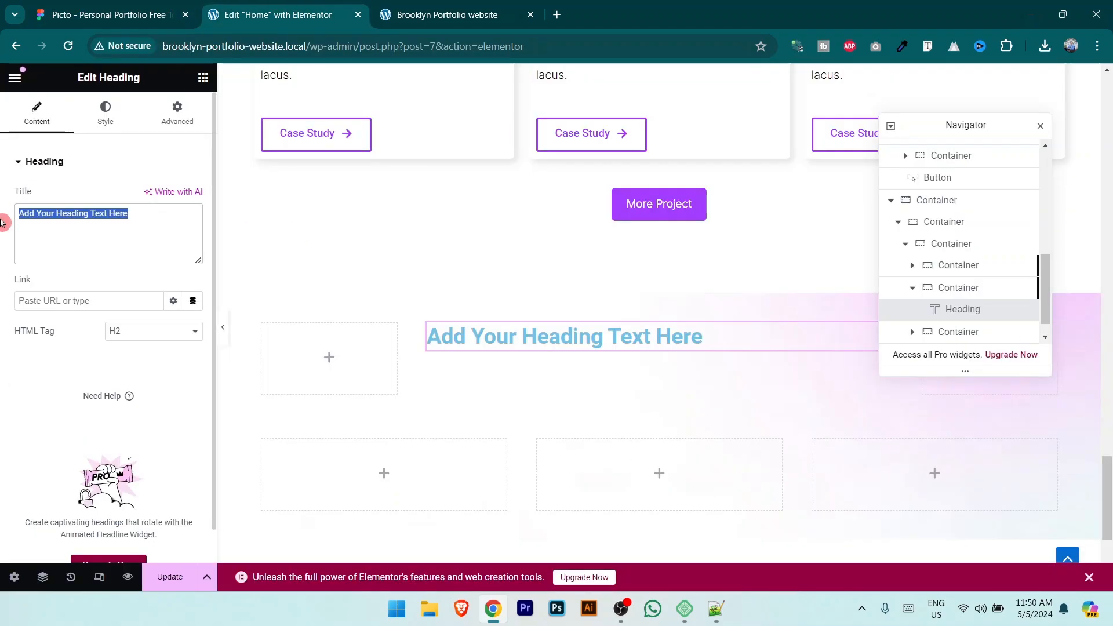
pyautogui.write('Blog')
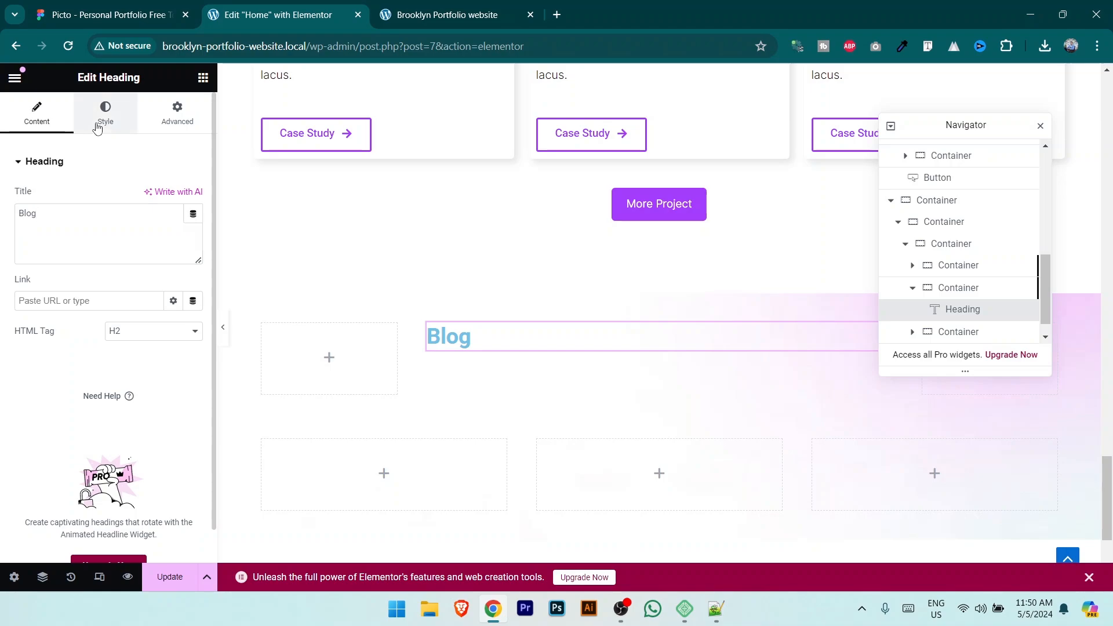
pyautogui.click(96, 127)
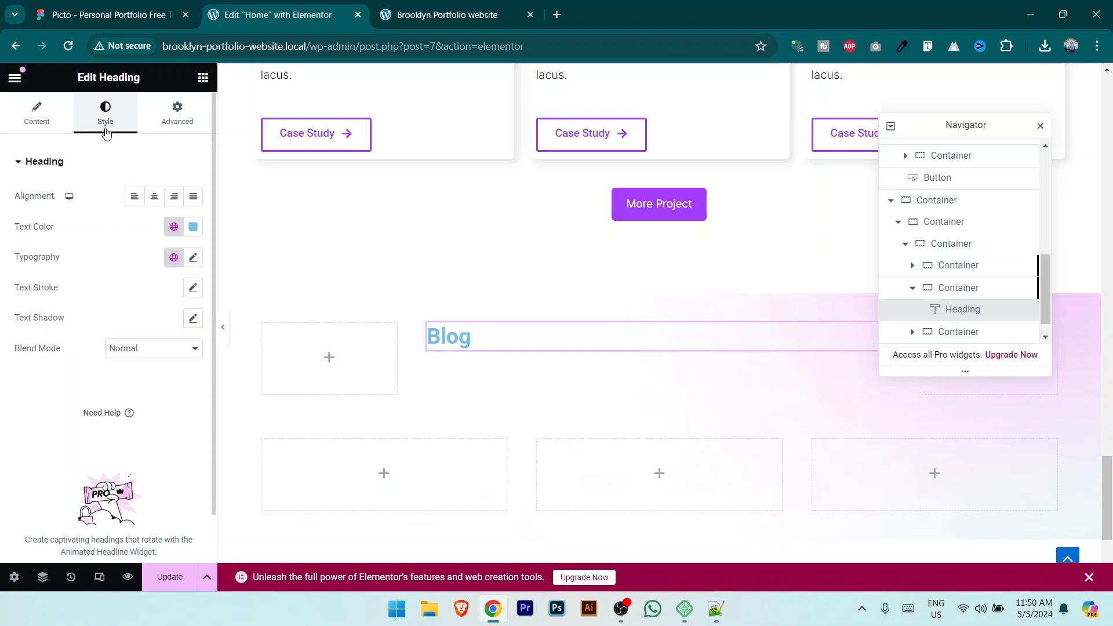
pyautogui.click(154, 197)
pyautogui.click(193, 226)
pyautogui.moveTo(174, 278); pyautogui.dragTo(67, 465)
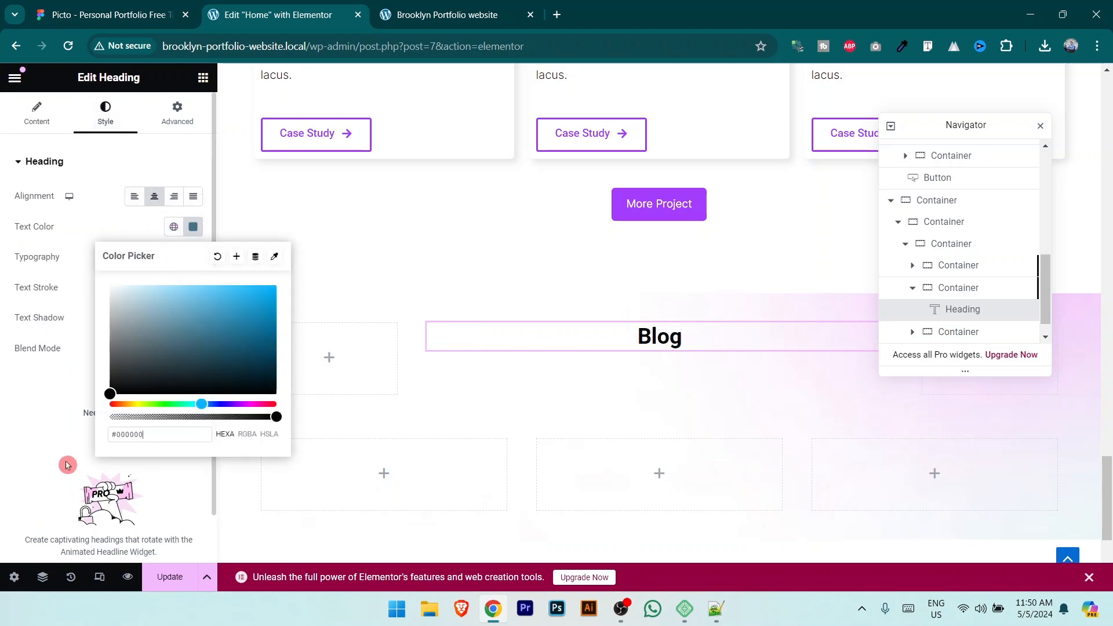
pyautogui.click(166, 262)
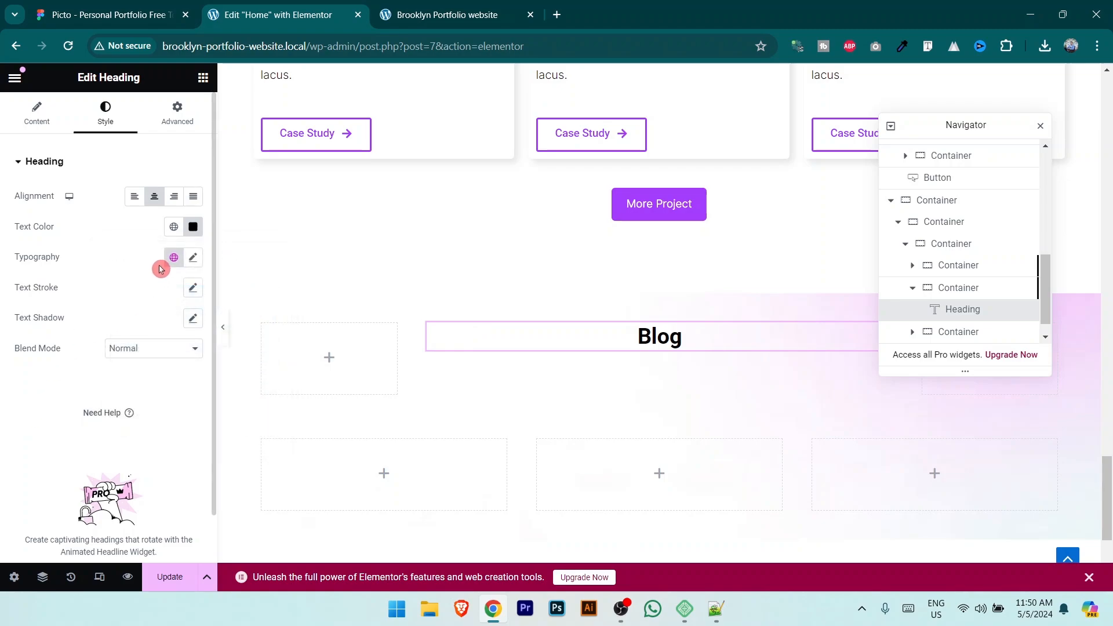
# Step: Set the Blog heading typography to Inter, weight 700 Bold
pyautogui.click(193, 257)
pyautogui.click(132, 331)
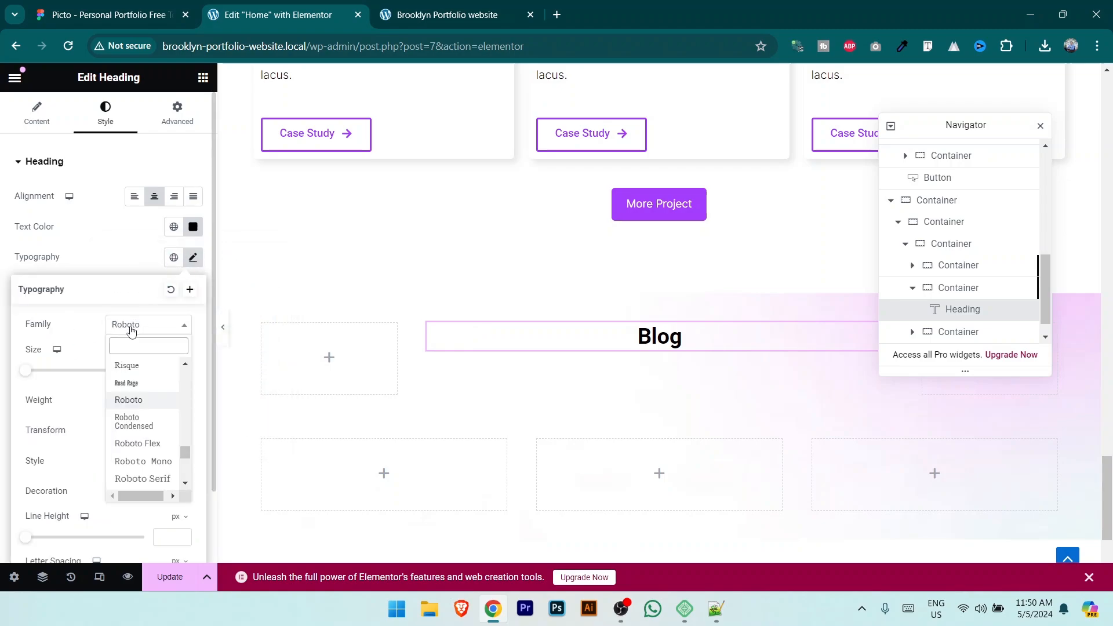
pyautogui.write('inter')
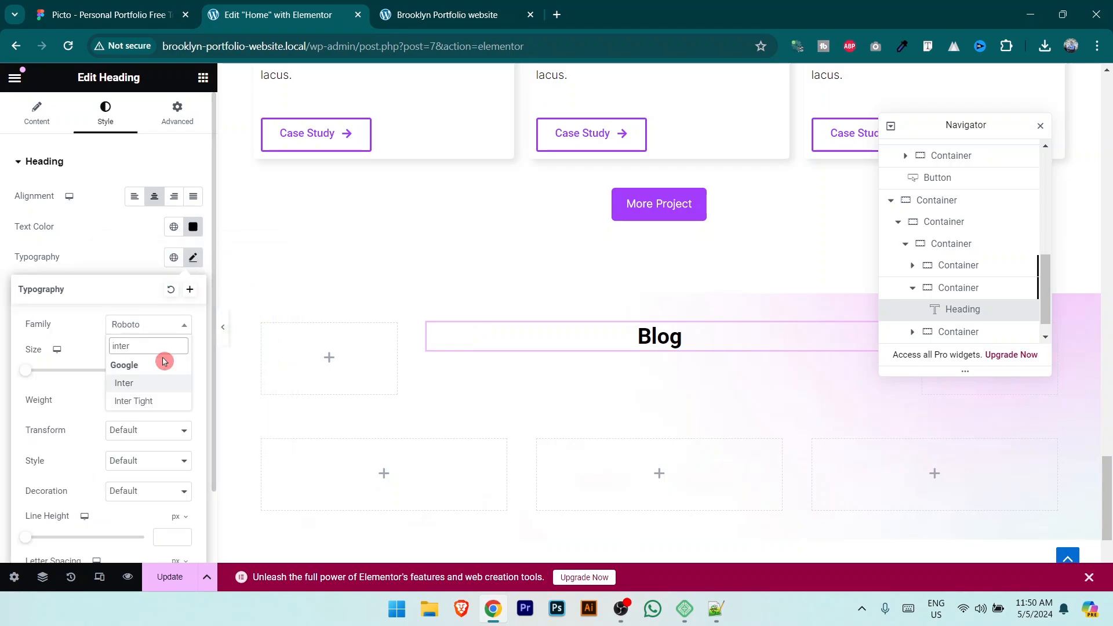
pyautogui.click(144, 383)
pyautogui.click(149, 405)
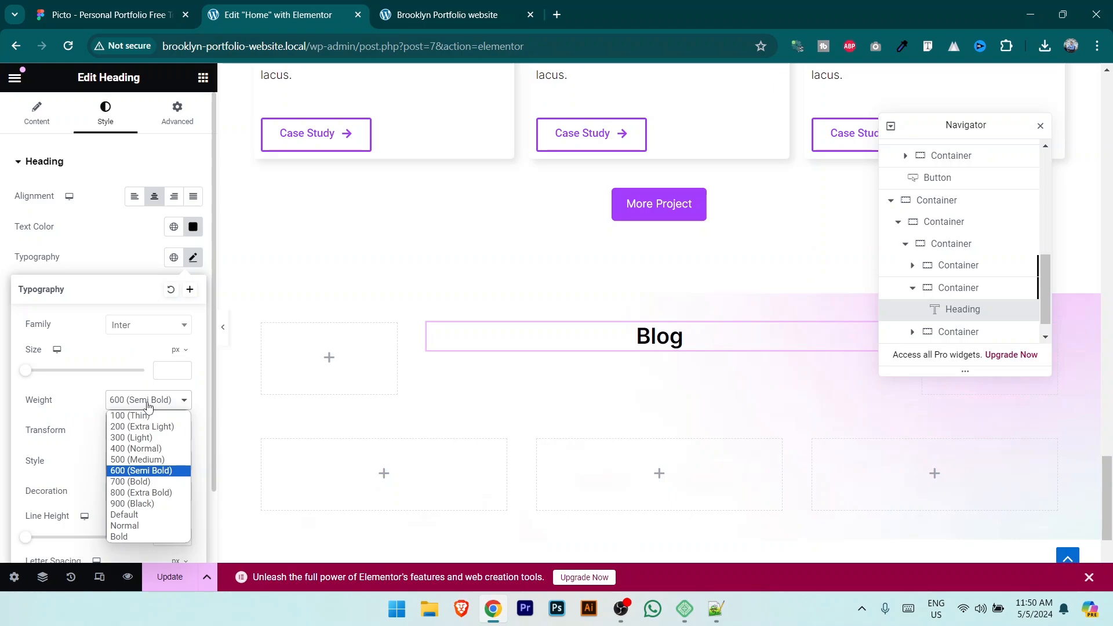
pyautogui.click(163, 482)
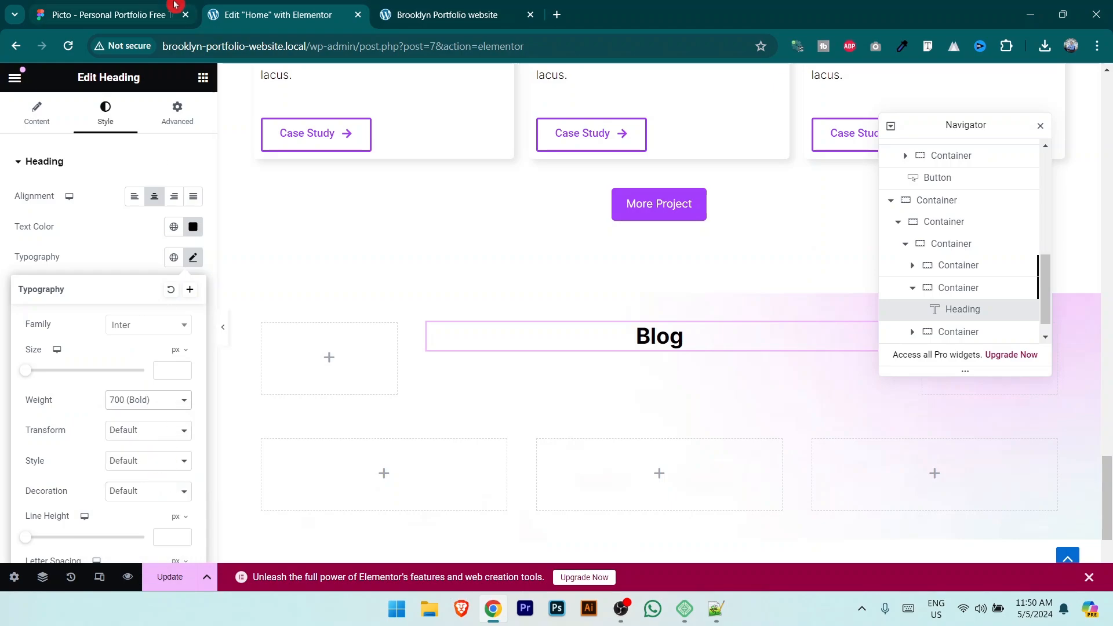
# Step: Copy the Blog subtitle text from the Figma design
pyautogui.click(145, 16)
pyautogui.doubleClick(545, 312)
pyautogui.doubleClick(544, 312)
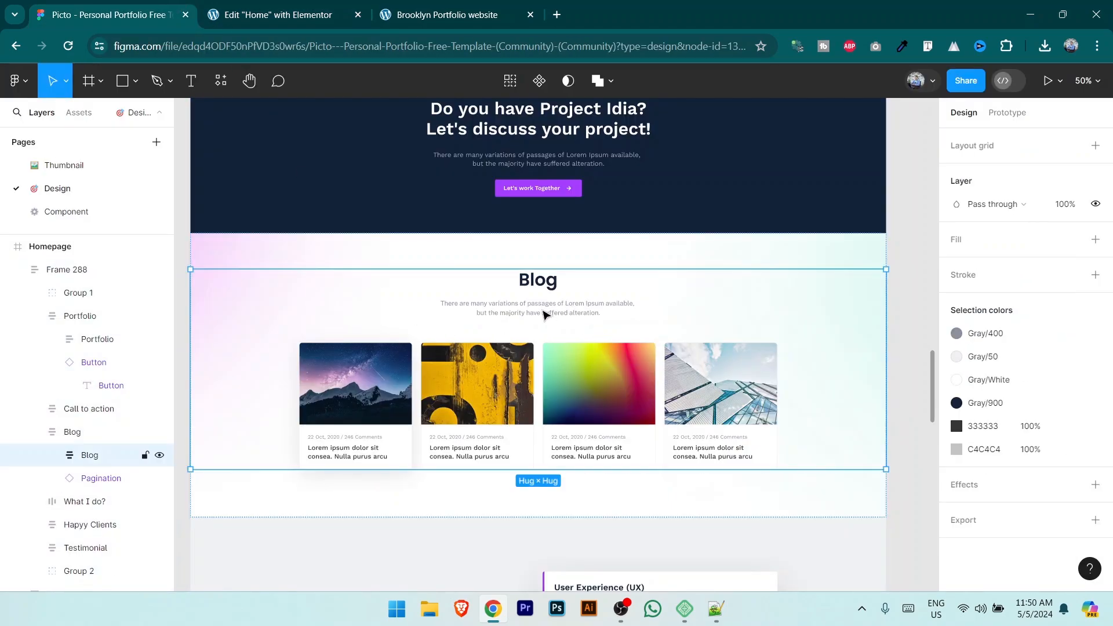
pyautogui.doubleClick(543, 312)
pyautogui.click(542, 311)
pyautogui.hotkey('ctrl', 'a')
pyautogui.hotkey('ctrl', 'c')
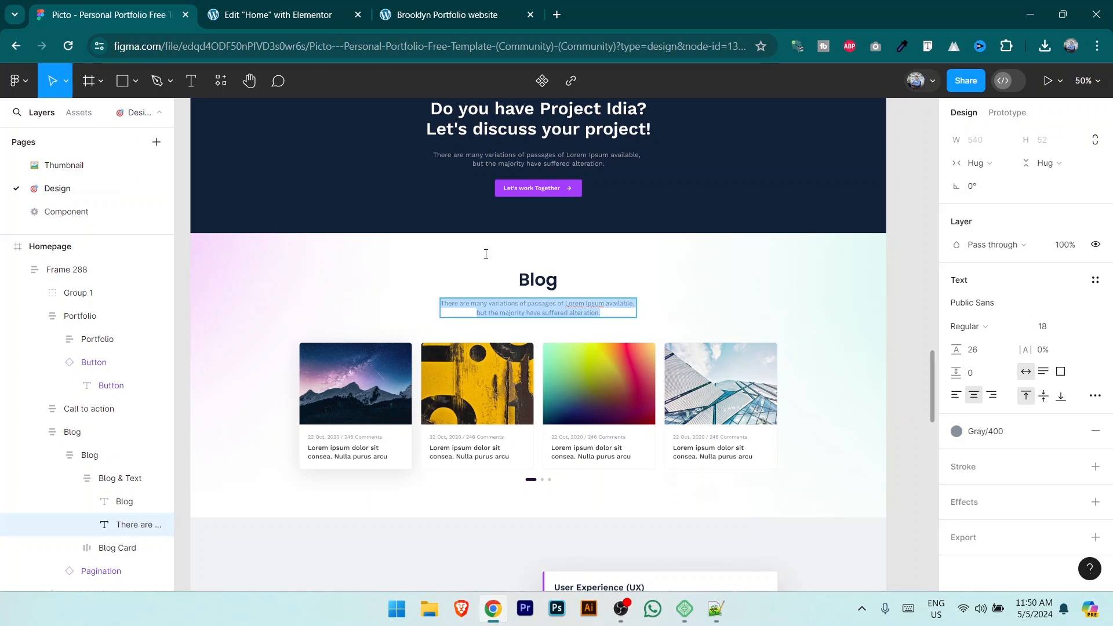
pyautogui.click(284, 15)
pyautogui.click(203, 81)
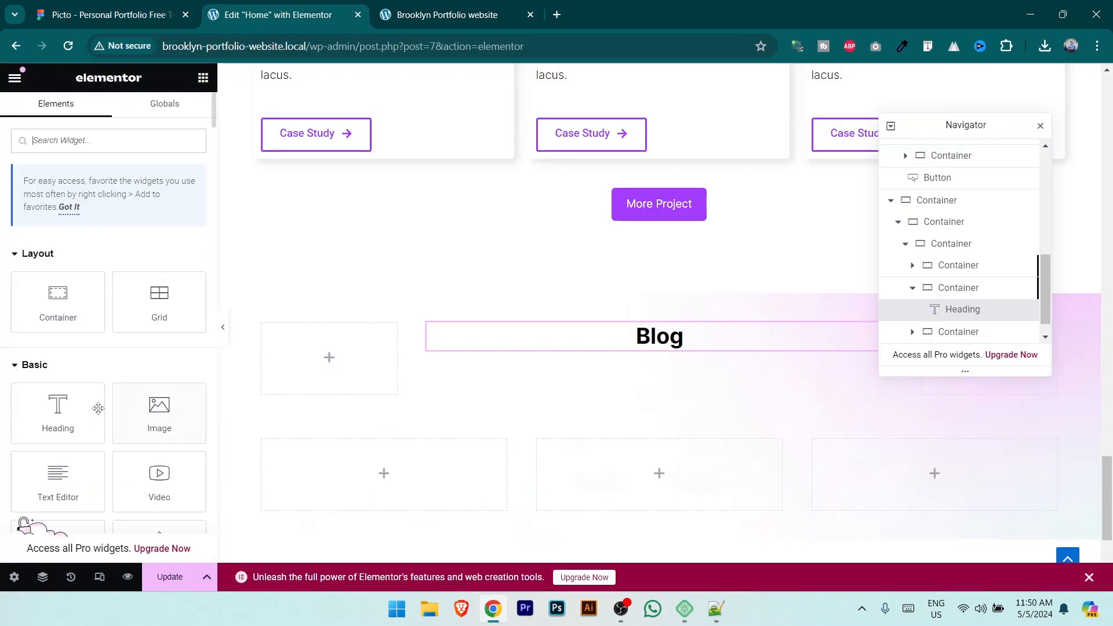
# Step: Place a Text Editor widget under the Blog heading and paste the subtitle text into it
pyautogui.moveTo(58, 481); pyautogui.dragTo(645, 344)
pyautogui.click(85, 324)
pyautogui.hotkey('ctrl', 'a')
pyautogui.hotkey('ctrl', 'v')
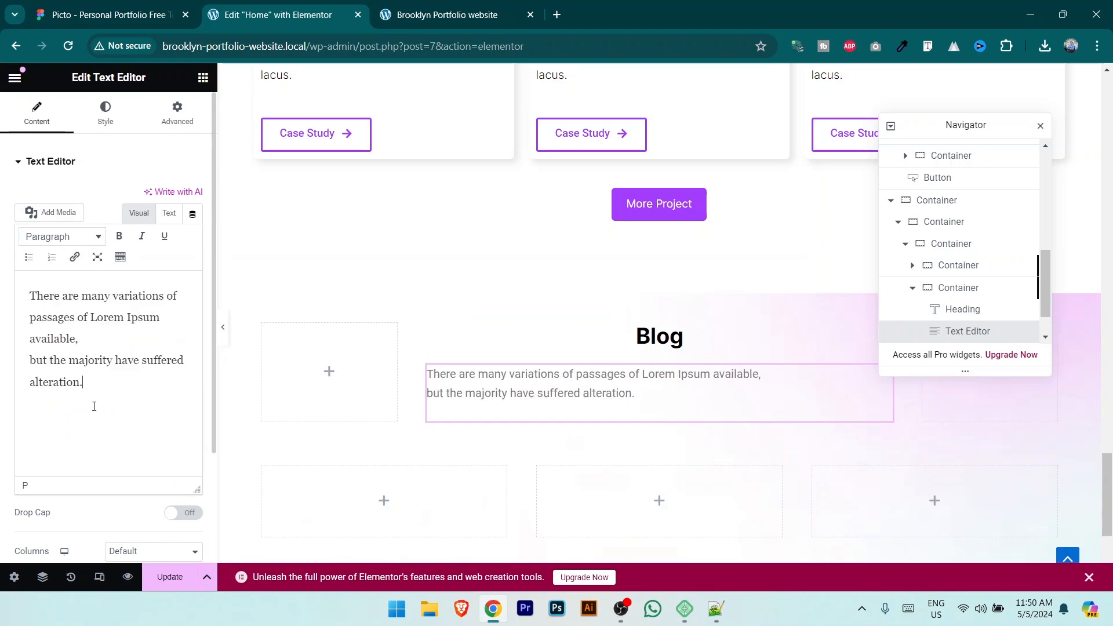
pyautogui.moveTo(79, 381); pyautogui.dragTo(12, 300)
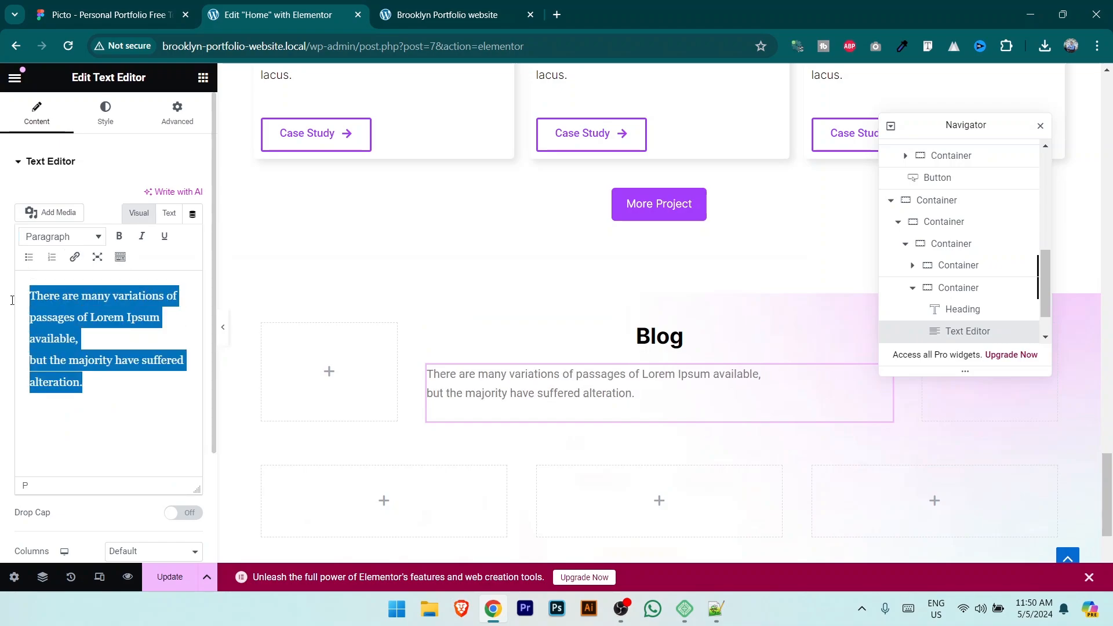
pyautogui.hotkey('ctrl', 'x')
pyautogui.hotkey('ctrl', 'v')
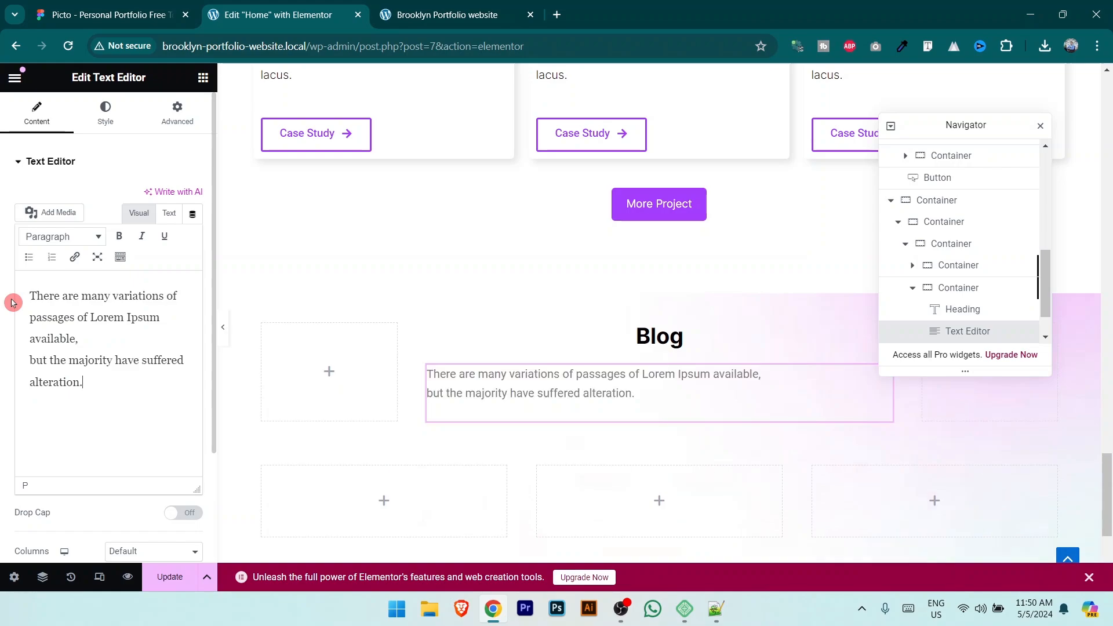
# Step: Center the paragraph and darken its text color to dark grey
pyautogui.click(98, 113)
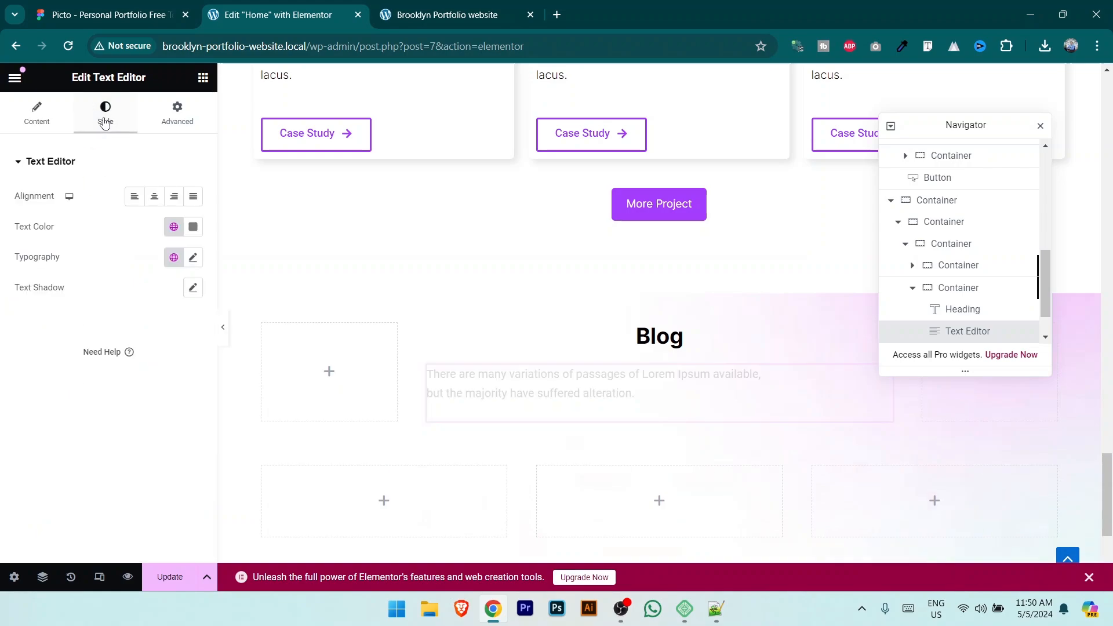
pyautogui.click(154, 198)
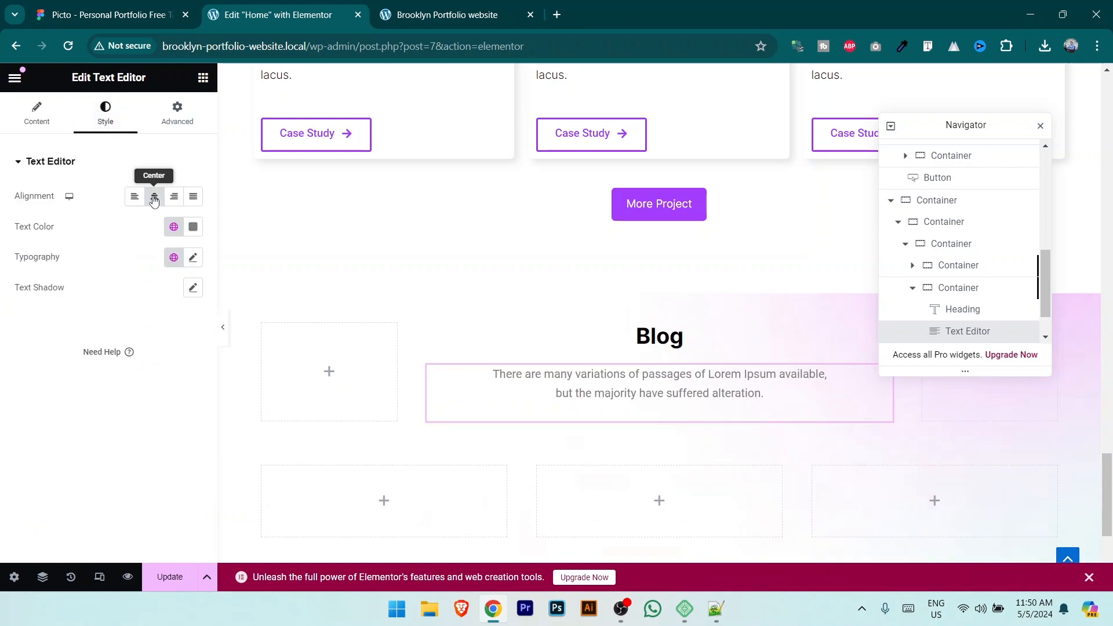
pyautogui.click(111, 14)
pyautogui.click(292, 7)
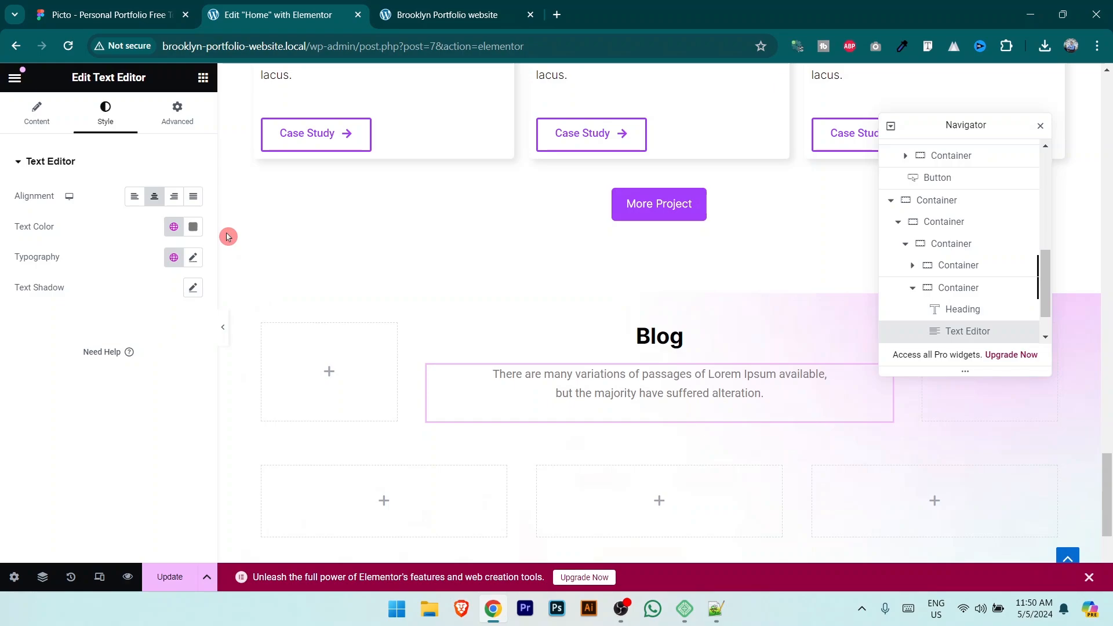
pyautogui.click(193, 226)
pyautogui.moveTo(112, 343); pyautogui.dragTo(92, 368)
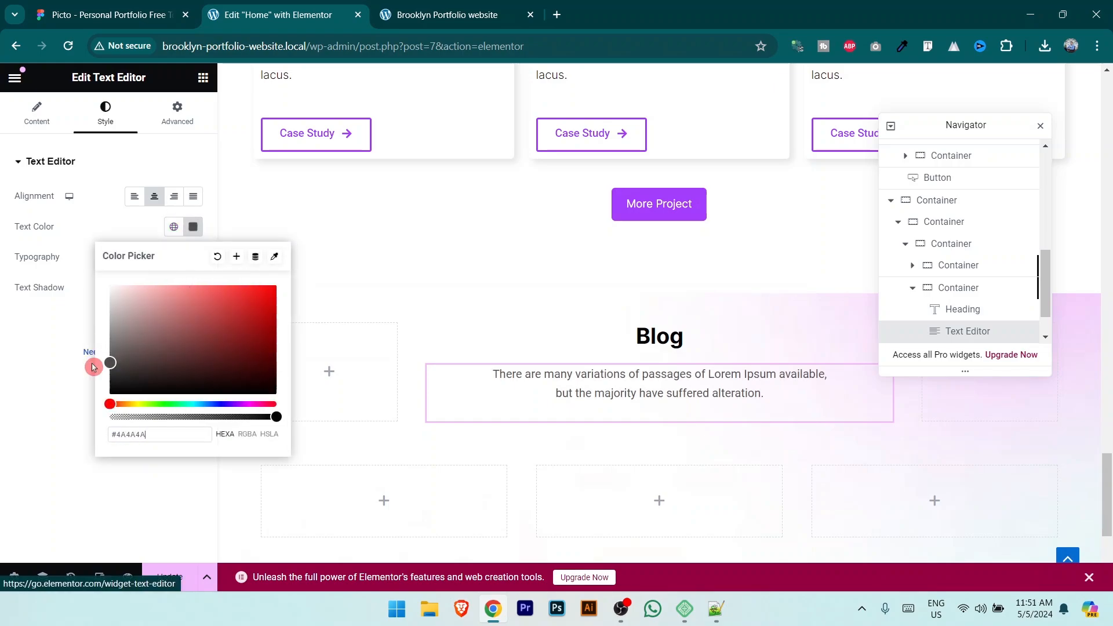
pyautogui.click(37, 260)
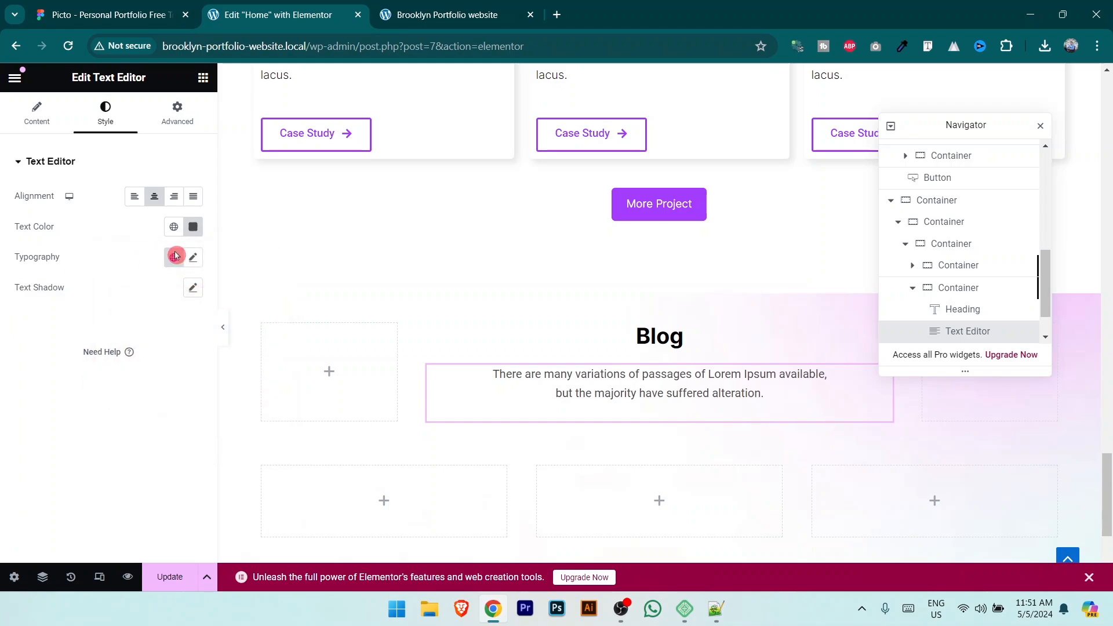
# Step: Set the paragraph font family to Inter
pyautogui.click(193, 257)
pyautogui.click(150, 324)
pyautogui.write('inter')
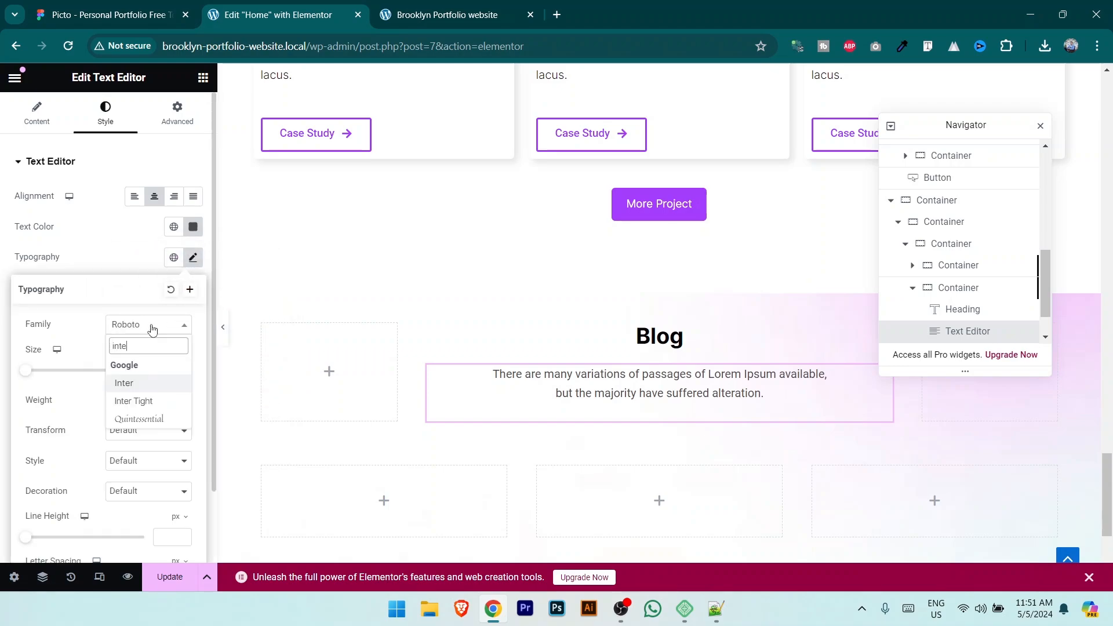
pyautogui.click(146, 384)
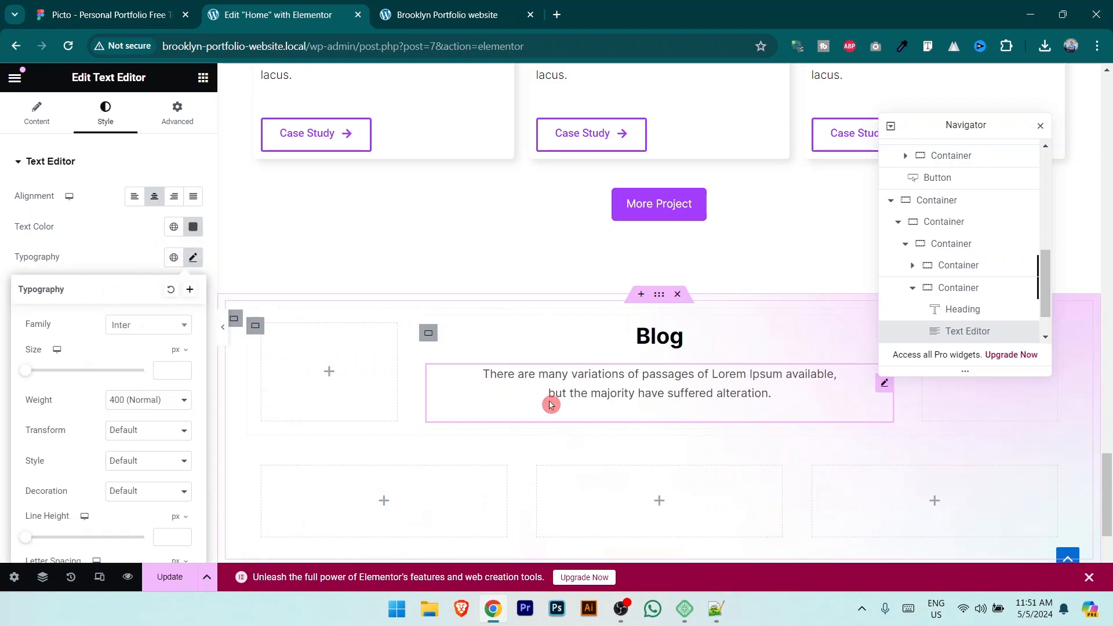
pyautogui.click(132, 8)
pyautogui.click(255, 15)
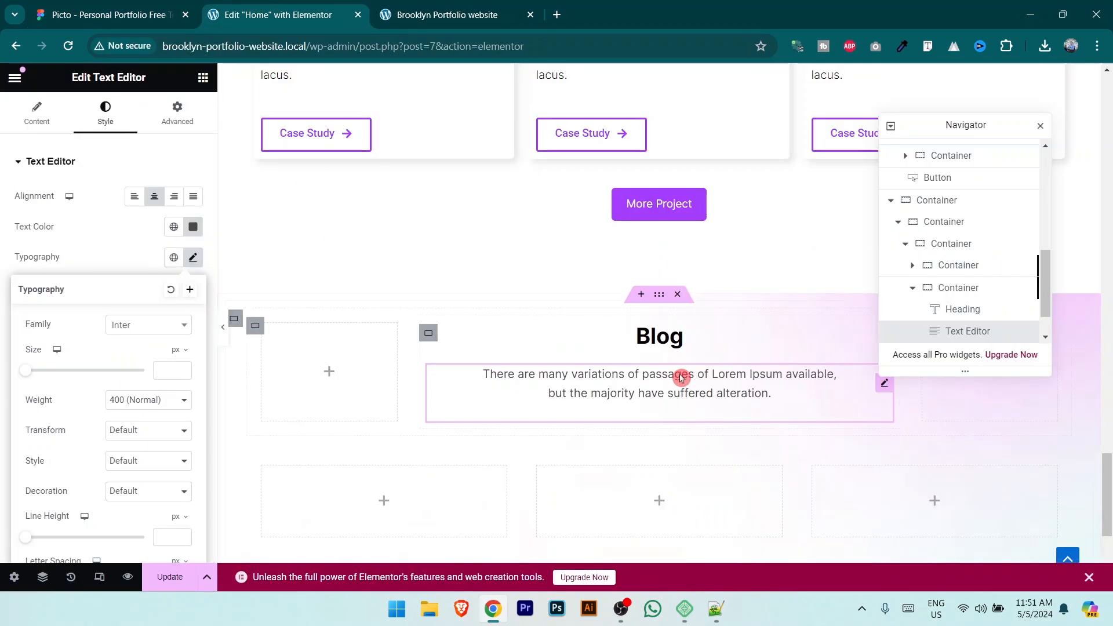
pyautogui.scroll(2, 681, 376)
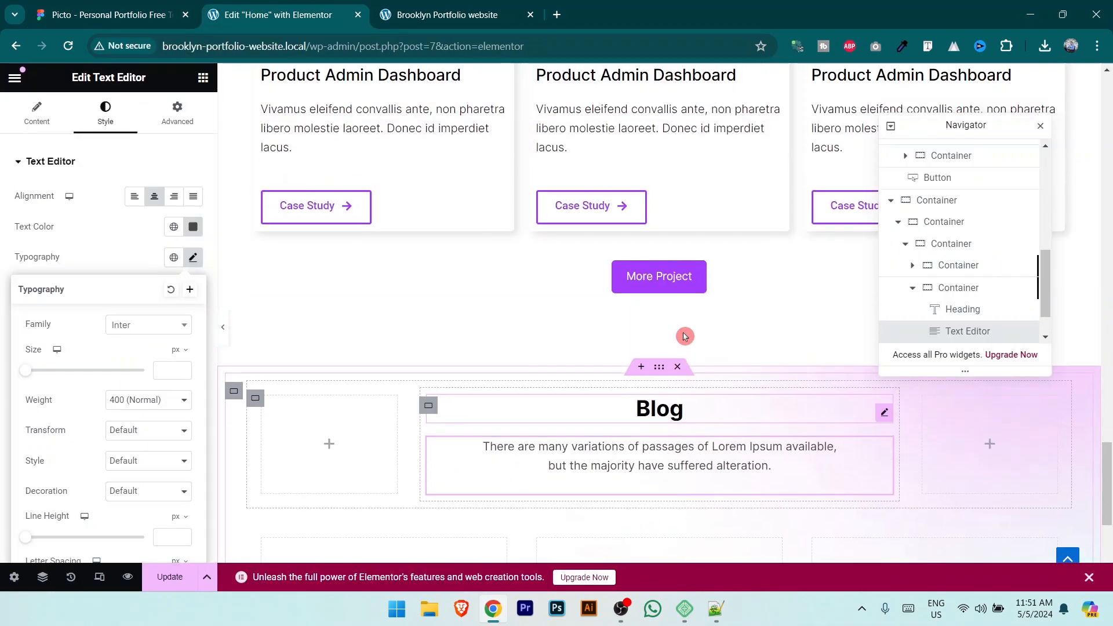
# Step: Unlink the Blog container's padding and set 100 px top and bottom, zero on the sides
pyautogui.click(660, 367)
pyautogui.click(177, 113)
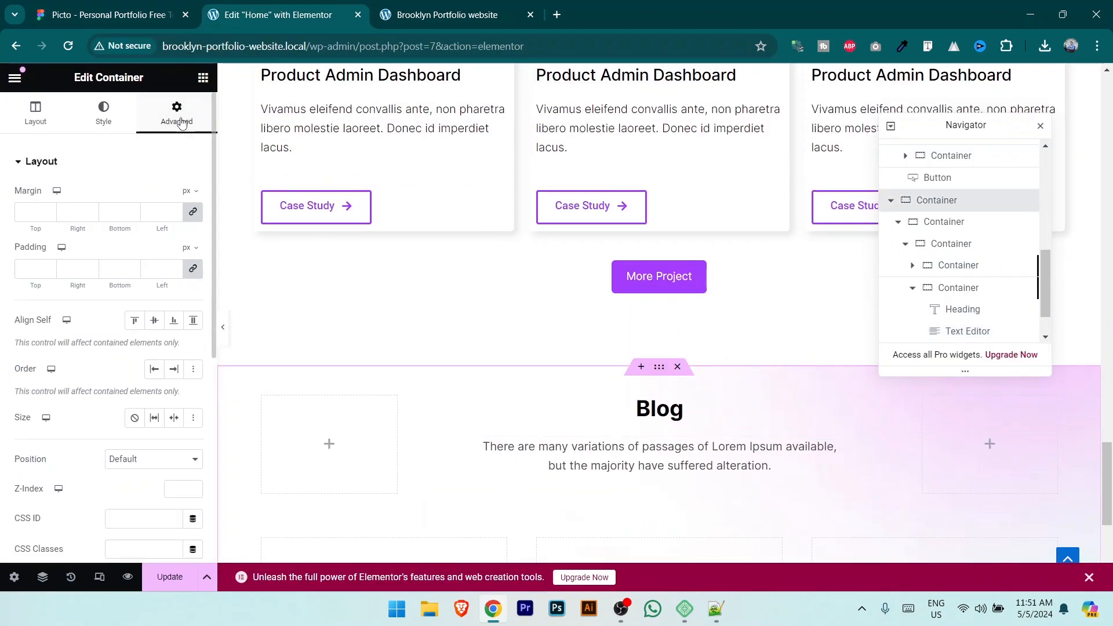
pyautogui.click(193, 282)
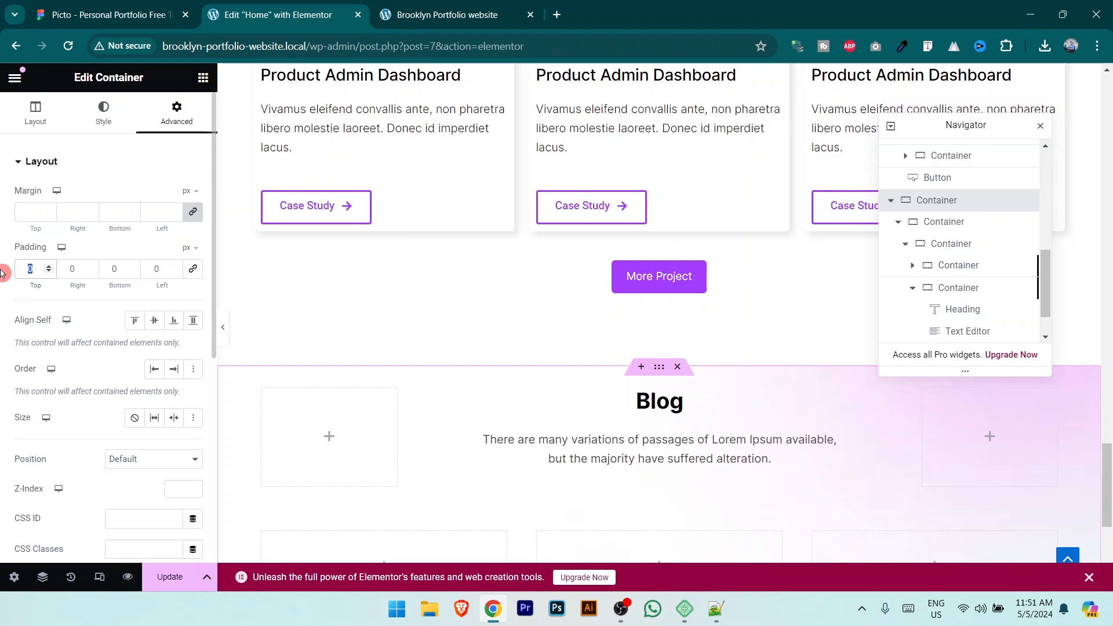
pyautogui.write('100')
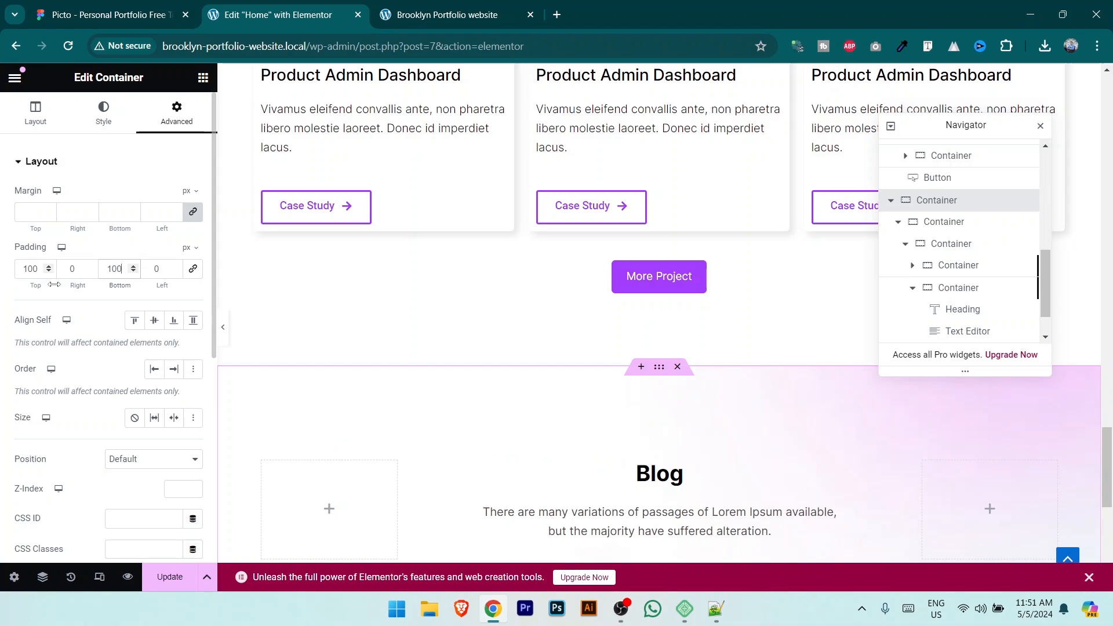
pyautogui.scroll(-4, 638, 455)
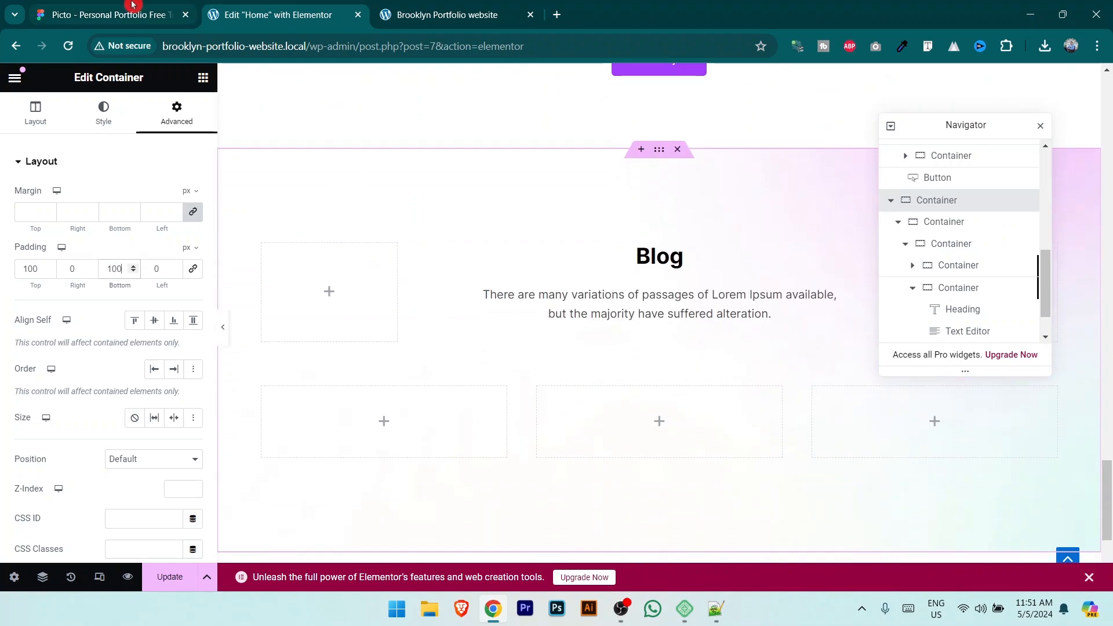
pyautogui.click(307, 406)
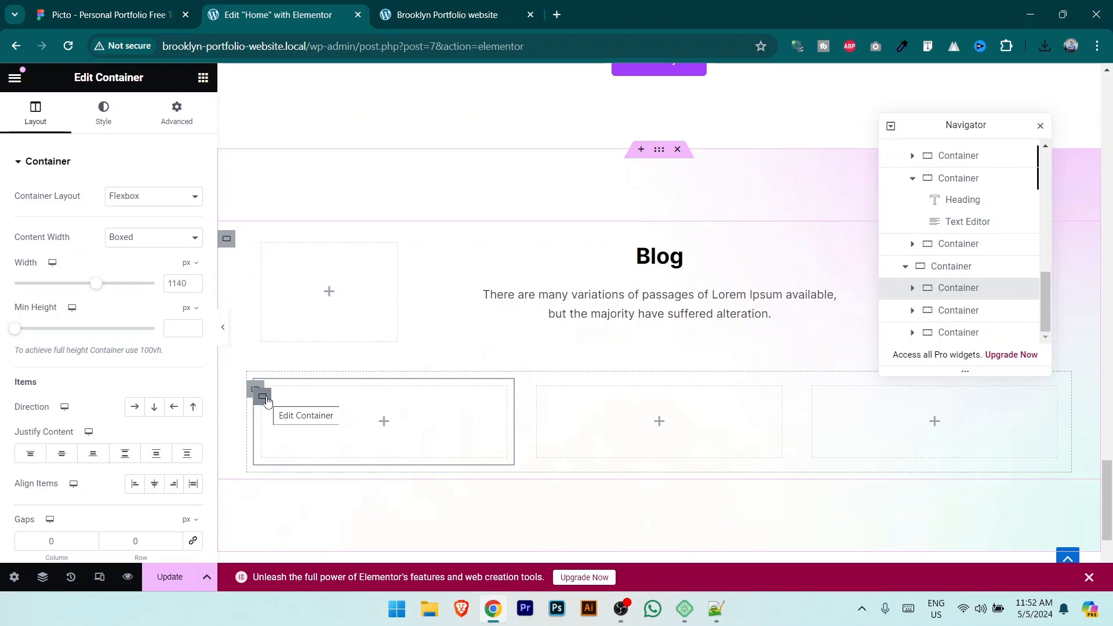
# Step: Give the first blog card a Classic white (#FFFFFF) background and pick the mountain photo as its image
pyautogui.click(103, 114)
pyautogui.click(134, 227)
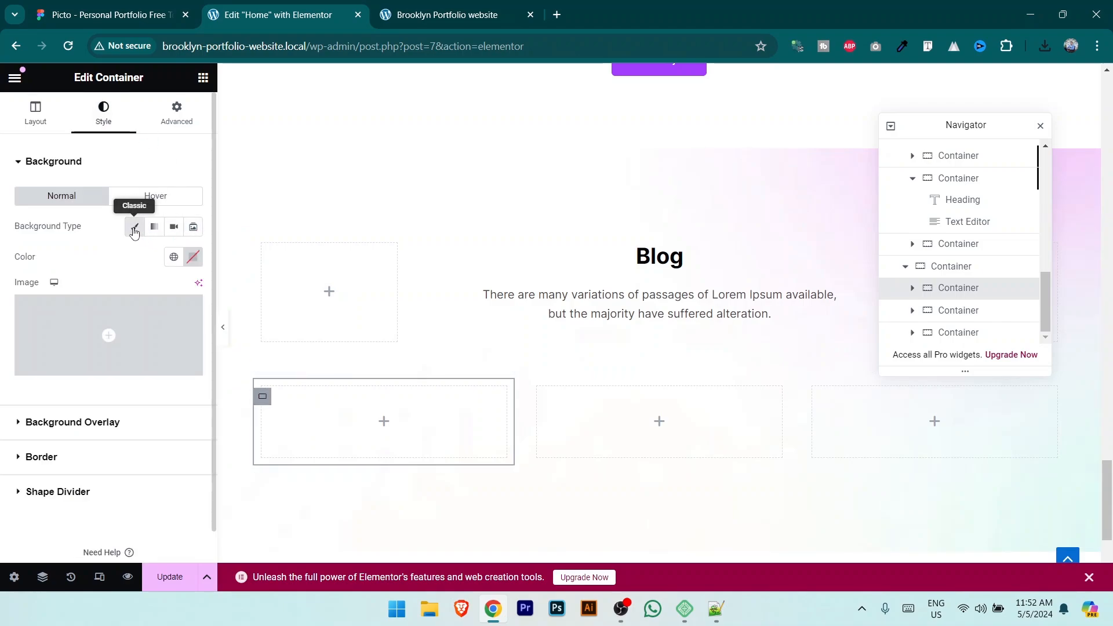
pyautogui.click(193, 256)
pyautogui.moveTo(138, 335); pyautogui.dragTo(110, 302)
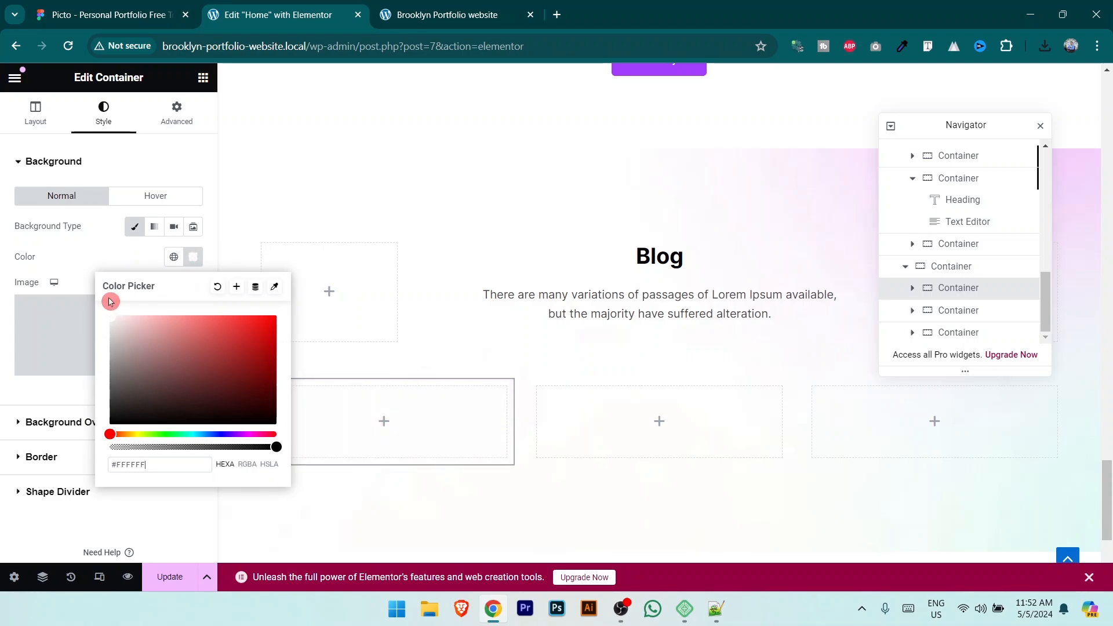
pyautogui.click(56, 261)
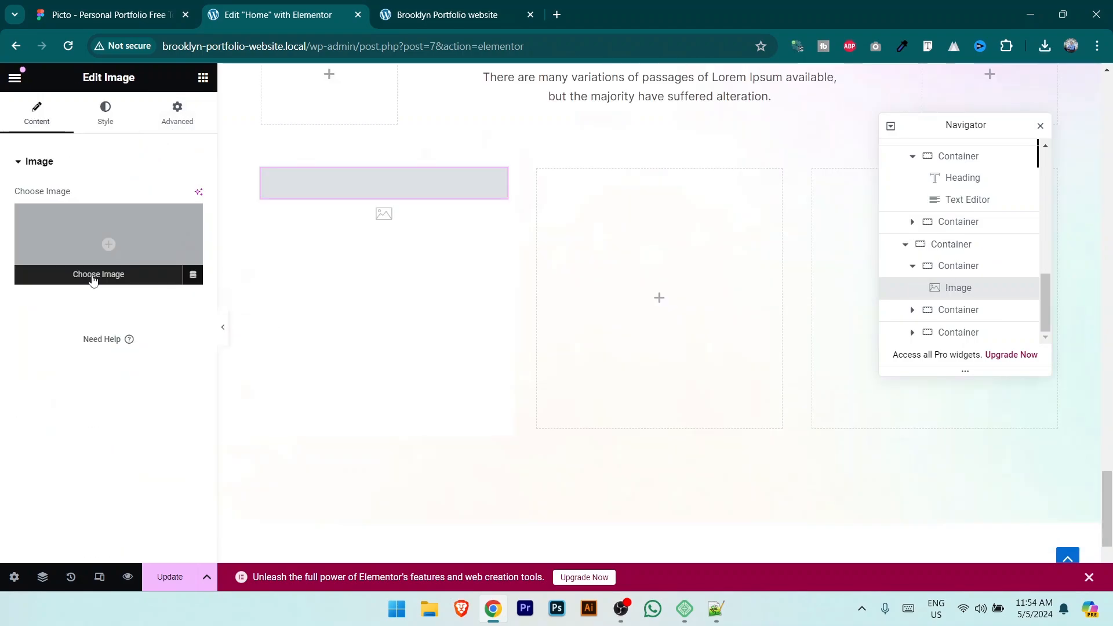
pyautogui.click(108, 272)
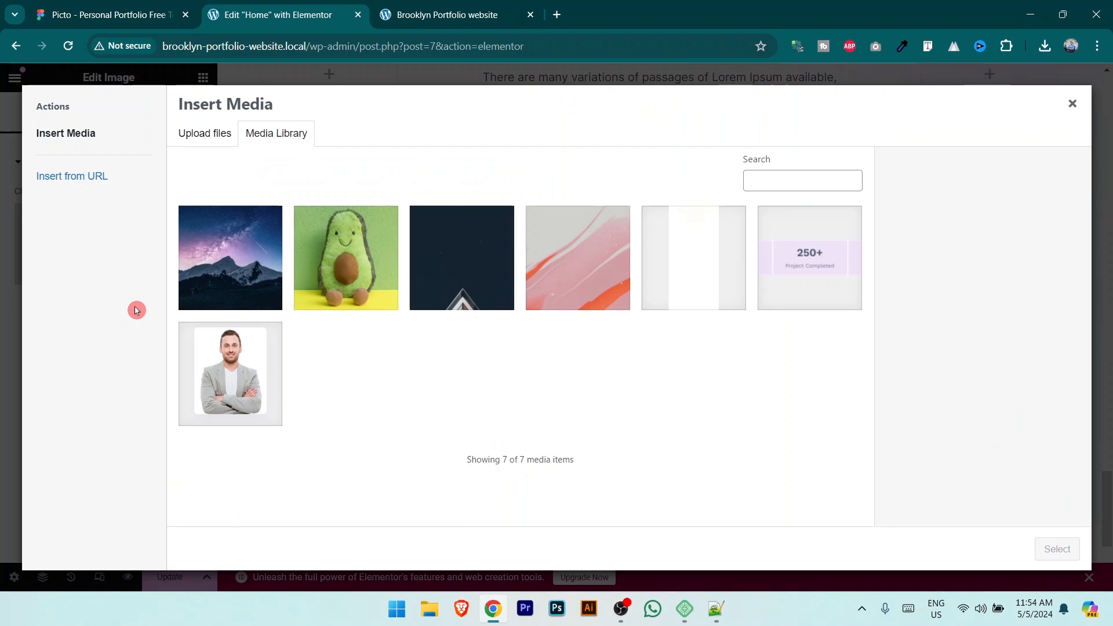
pyautogui.click(240, 269)
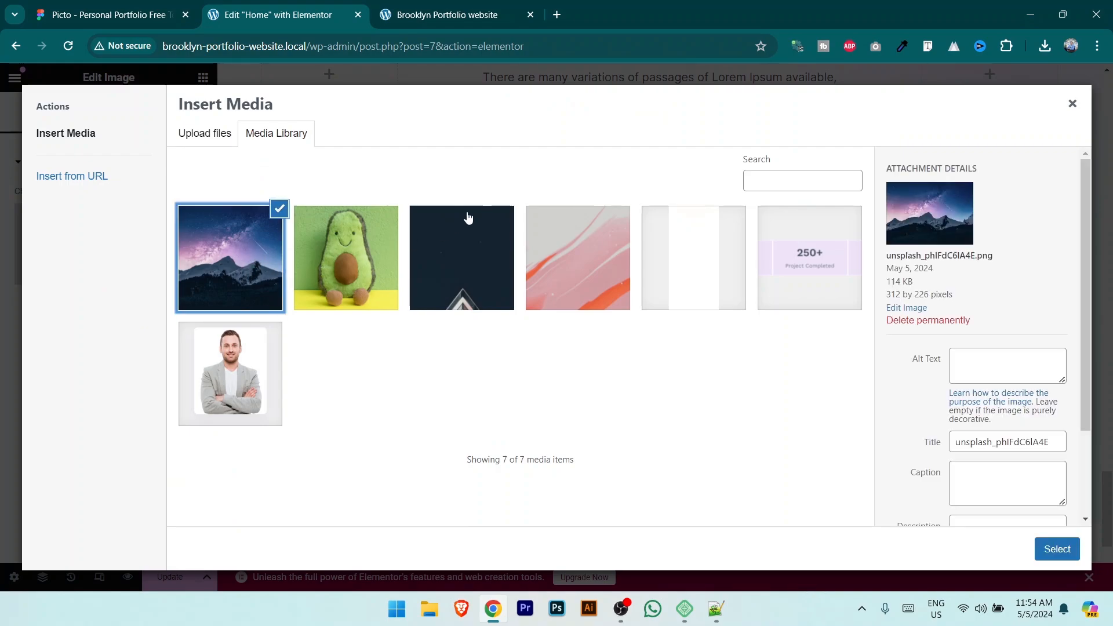
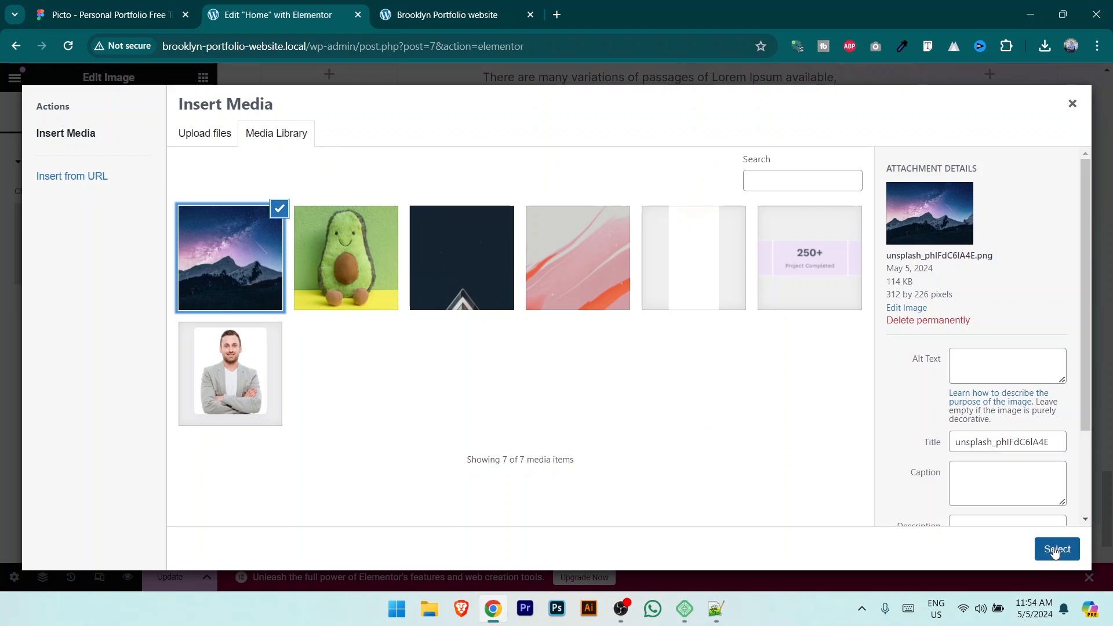
# Step: Insert the mountain night-sky photo (unsplash_phlFdC6lA4E.png) into the first card's Image widget
pyautogui.click(1057, 550)
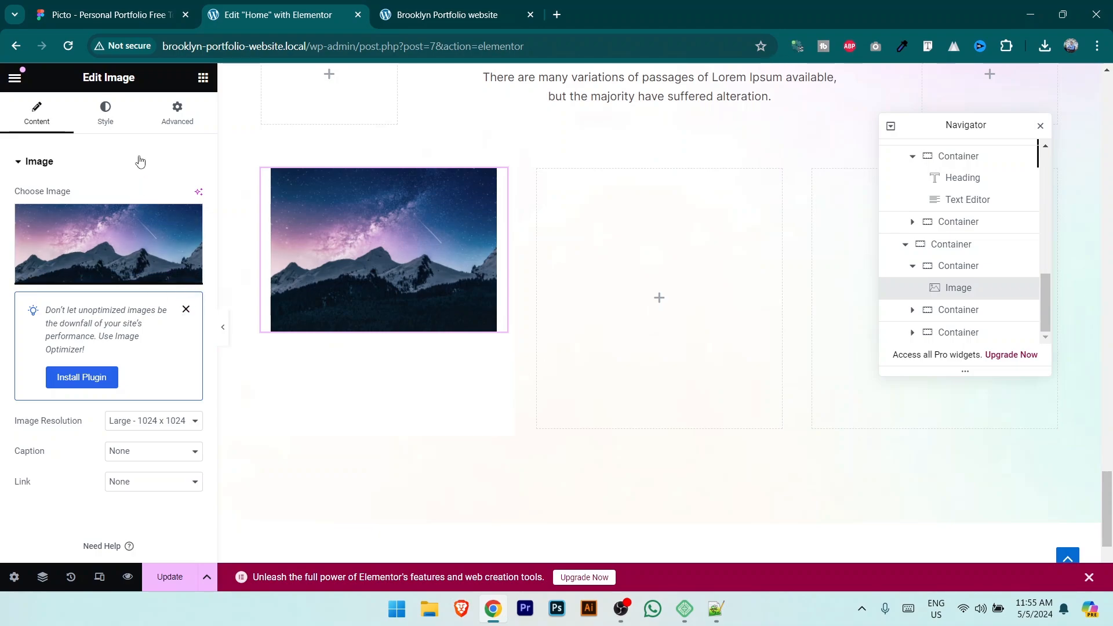
pyautogui.click(203, 79)
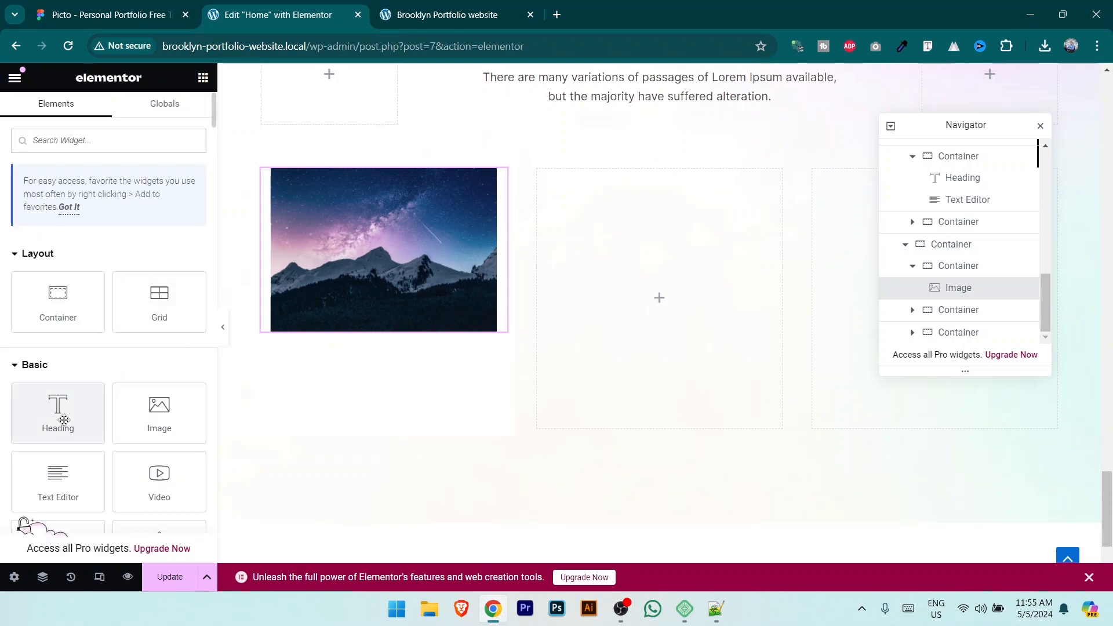
# Step: Add a Heading under the mountain image and paste the date '22 Oct, 2020' from the Figma design
pyautogui.moveTo(57, 419); pyautogui.dragTo(360, 331)
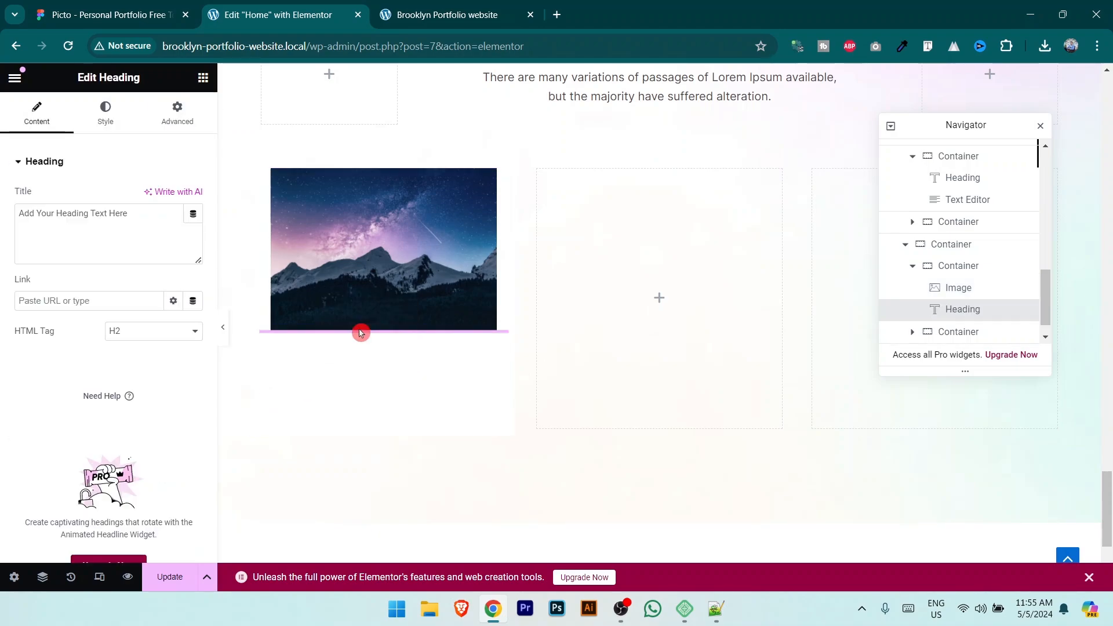
pyautogui.click(133, 10)
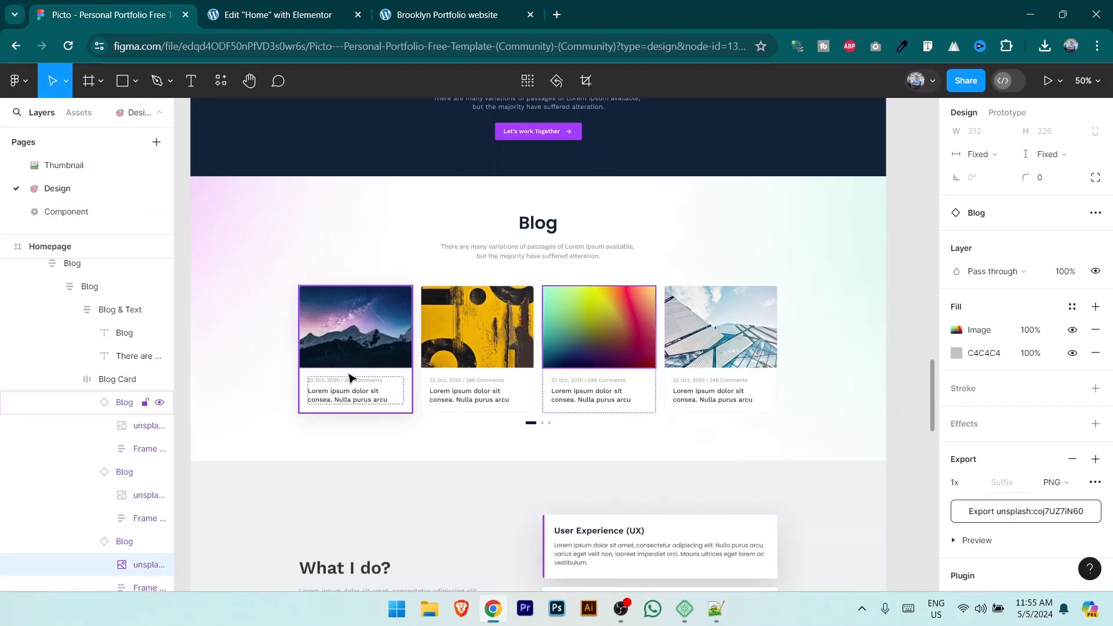
pyautogui.hotkey('ctrl', '+')
pyautogui.hotkey('ctrl', '+')
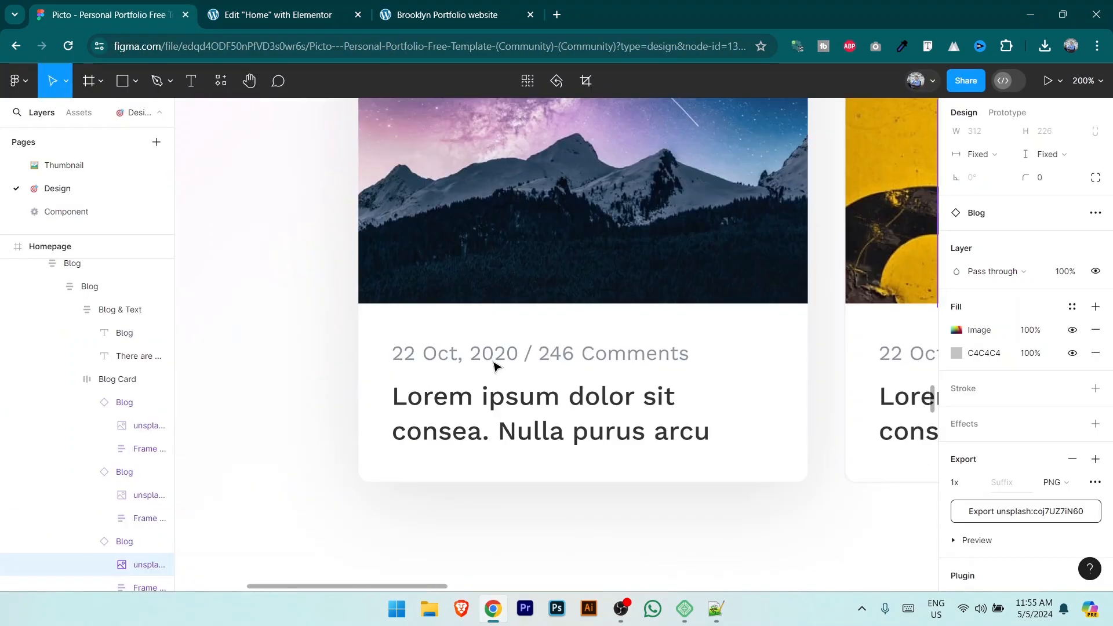
pyautogui.click(494, 364)
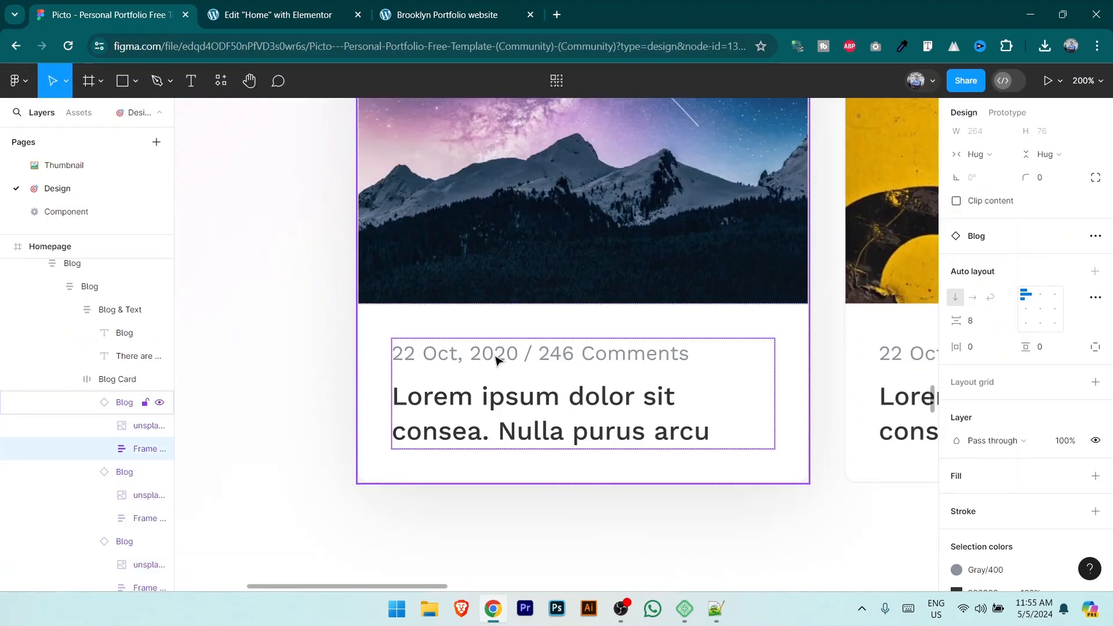
pyautogui.doubleClick(496, 361)
pyautogui.press('Return')
pyautogui.hotkey('ctrl', 'c')
pyautogui.click(324, 12)
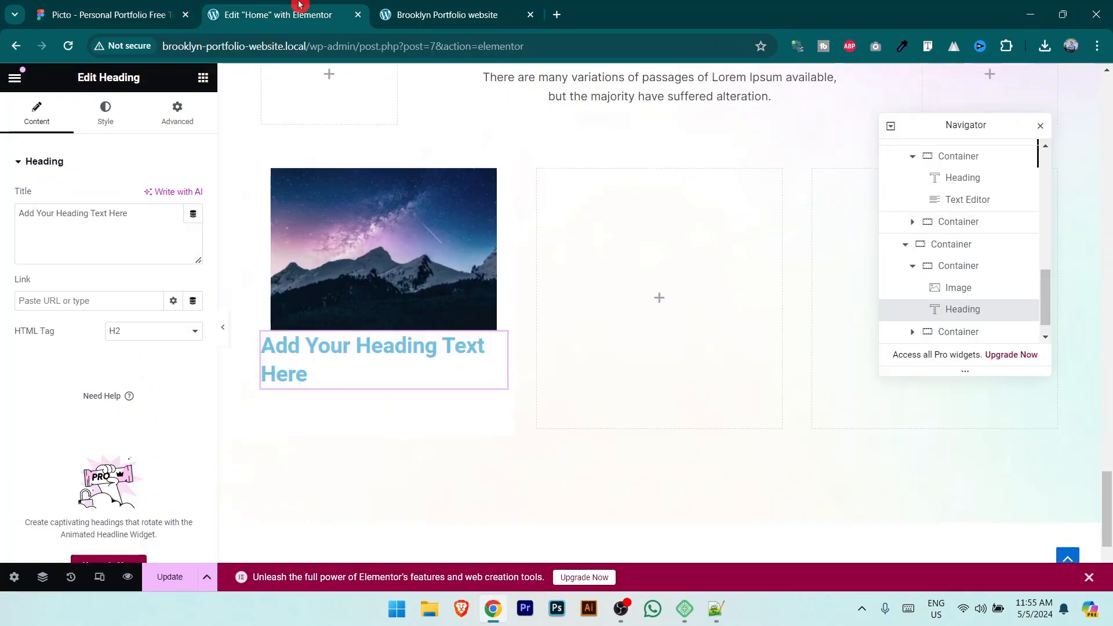
pyautogui.tripleClick(109, 210)
pyautogui.hotkey('ctrl', 'v')
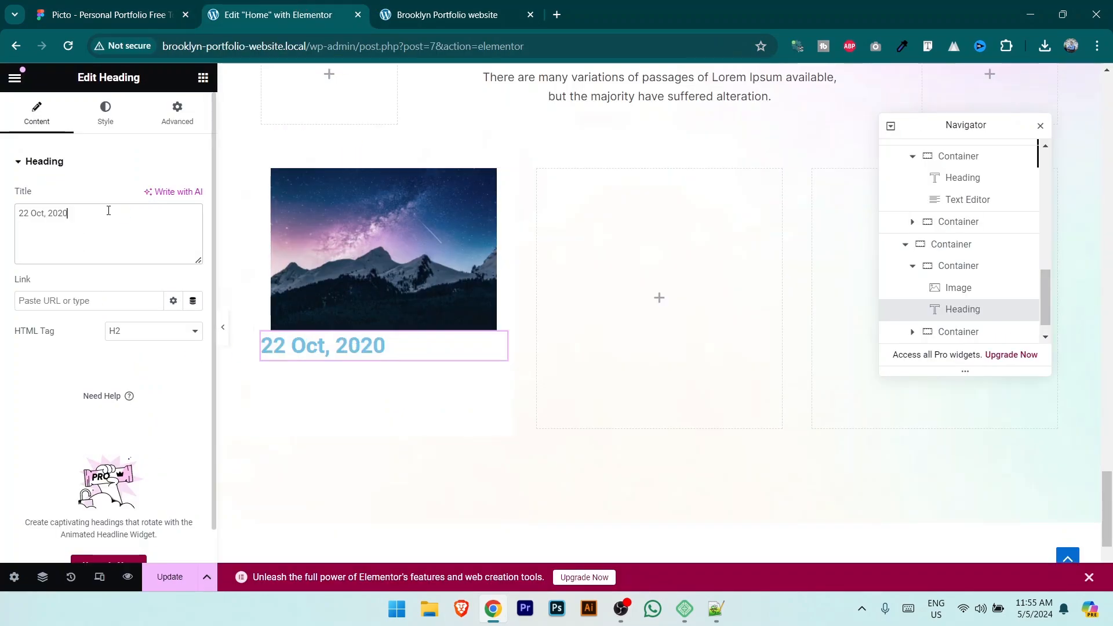
# Step: Left-align the date heading and make its text colour grey
pyautogui.click(105, 113)
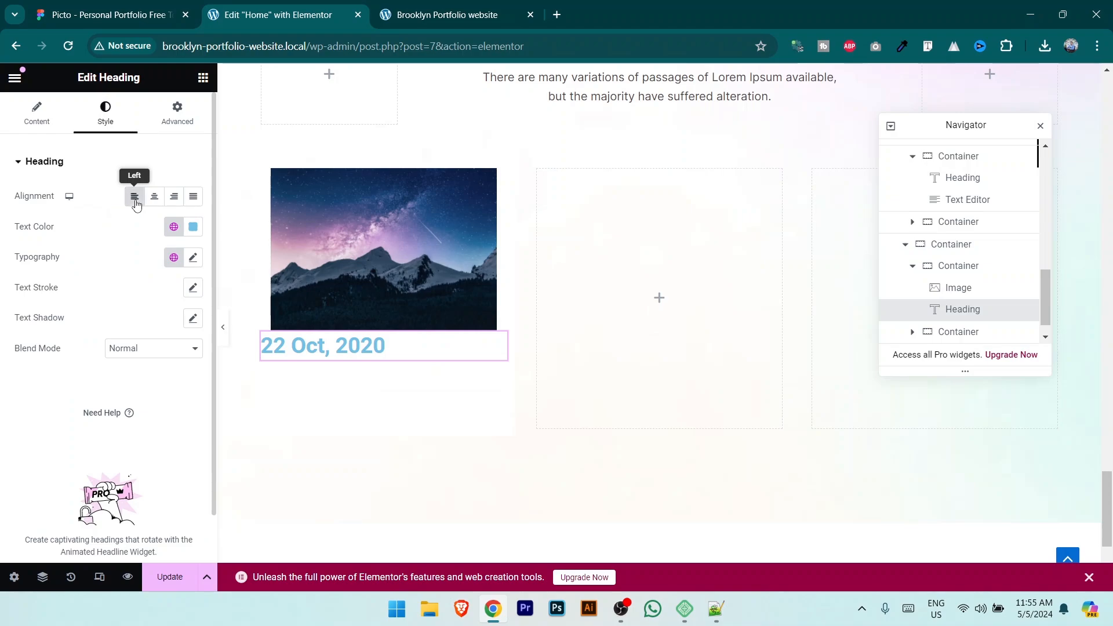
pyautogui.click(154, 198)
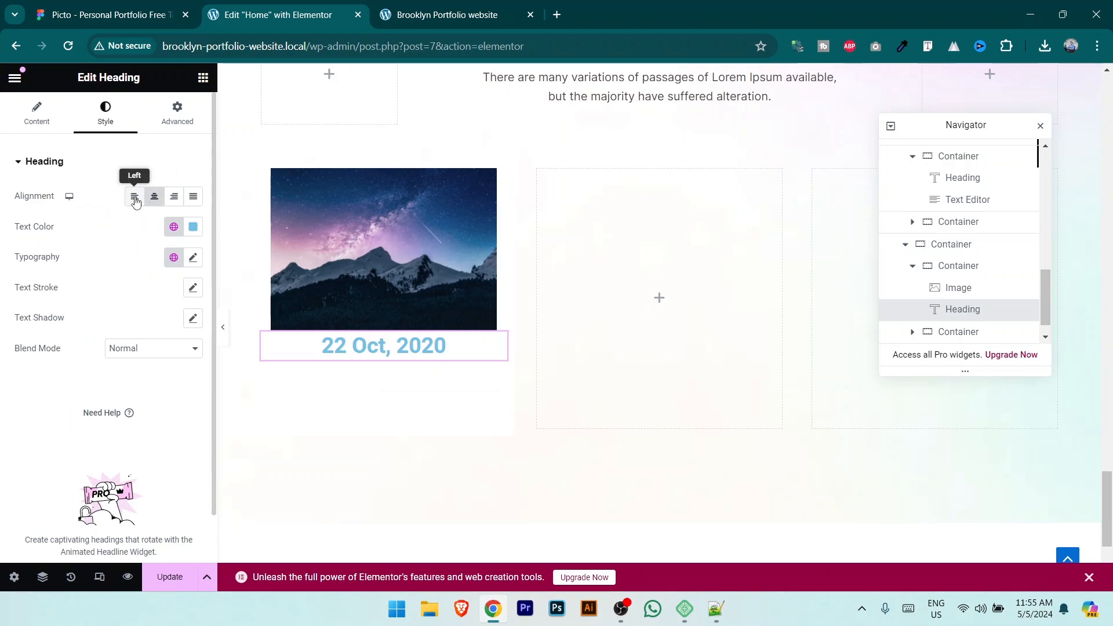
pyautogui.click(134, 197)
pyautogui.click(193, 226)
pyautogui.moveTo(124, 322); pyautogui.dragTo(98, 331)
pyautogui.click(50, 260)
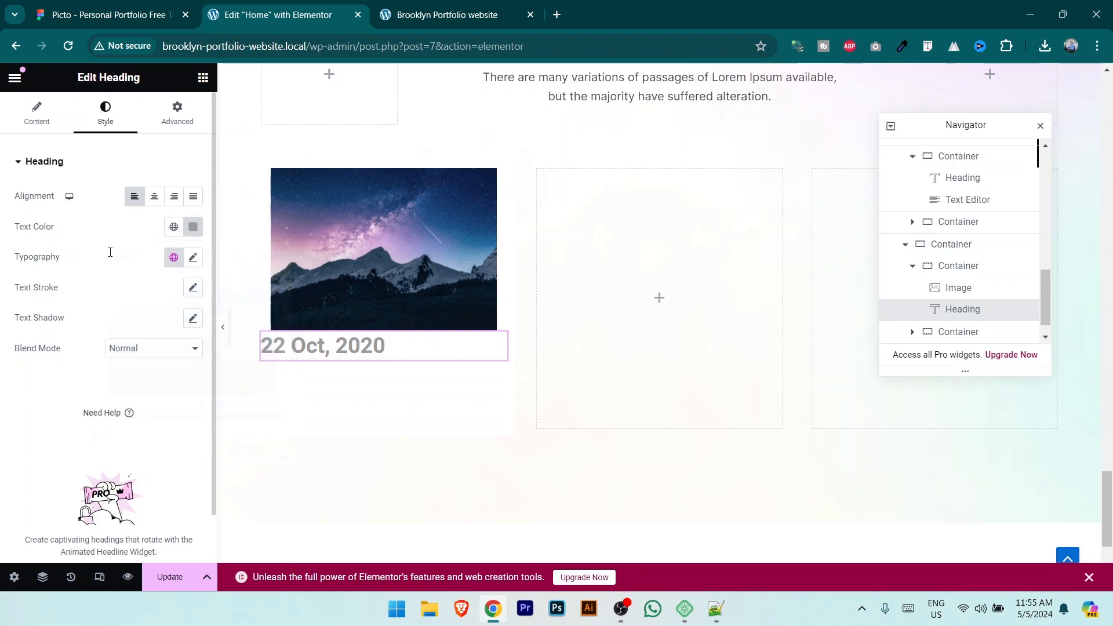
# Step: Set the date's typography to Inter, 12 px, weight 500 (Medium)
pyautogui.click(193, 258)
pyautogui.click(131, 323)
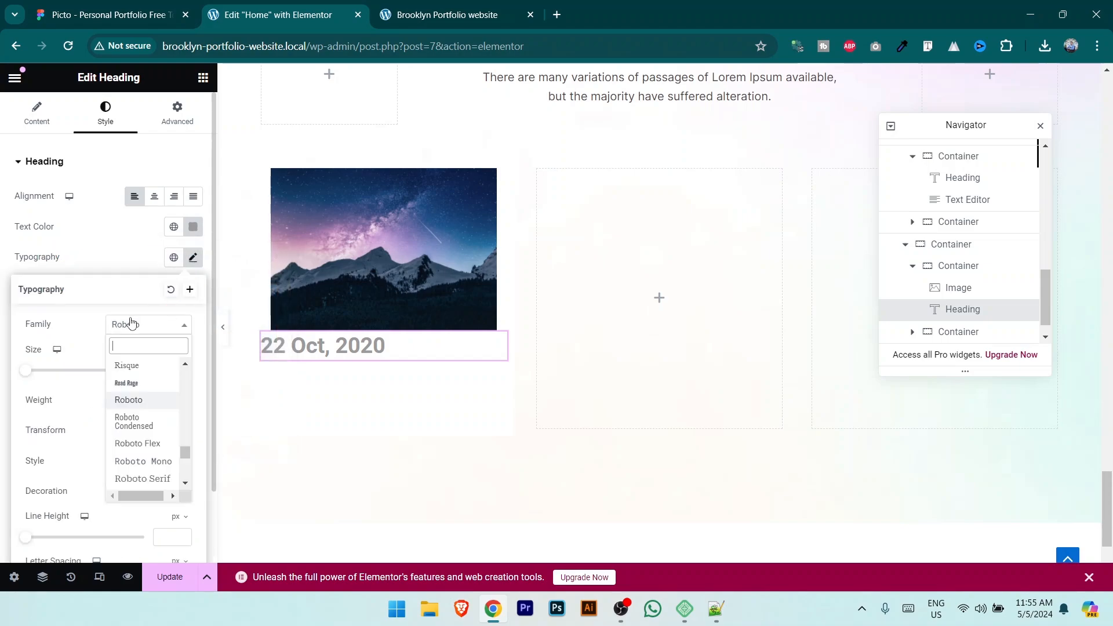
pyautogui.write('inte')
pyautogui.click(152, 387)
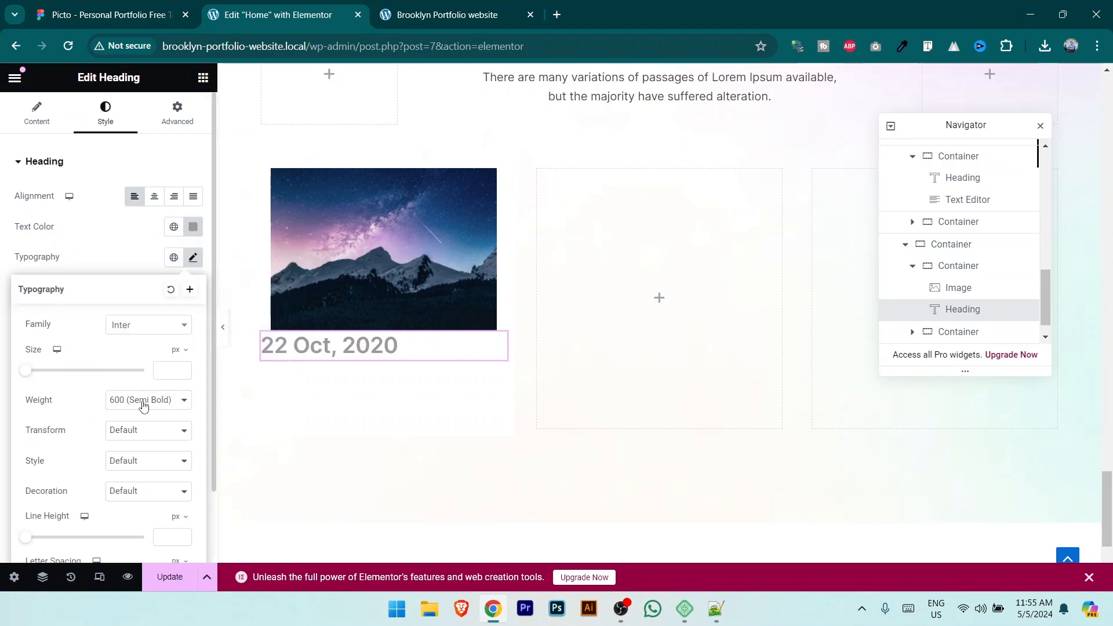
pyautogui.click(153, 376)
pyautogui.write('12')
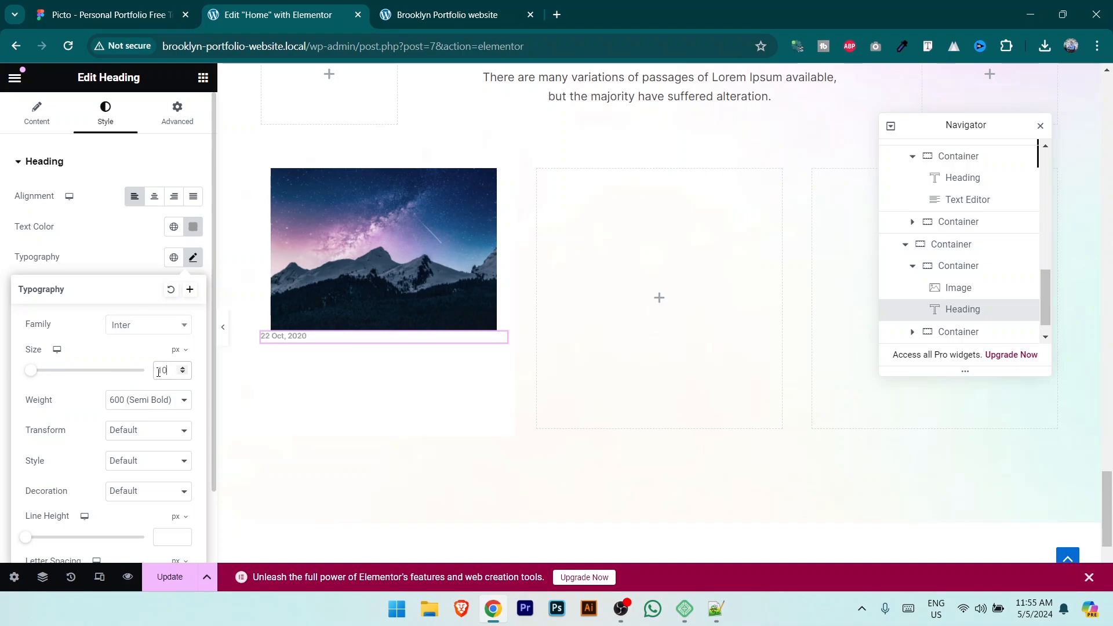
pyautogui.click(183, 404)
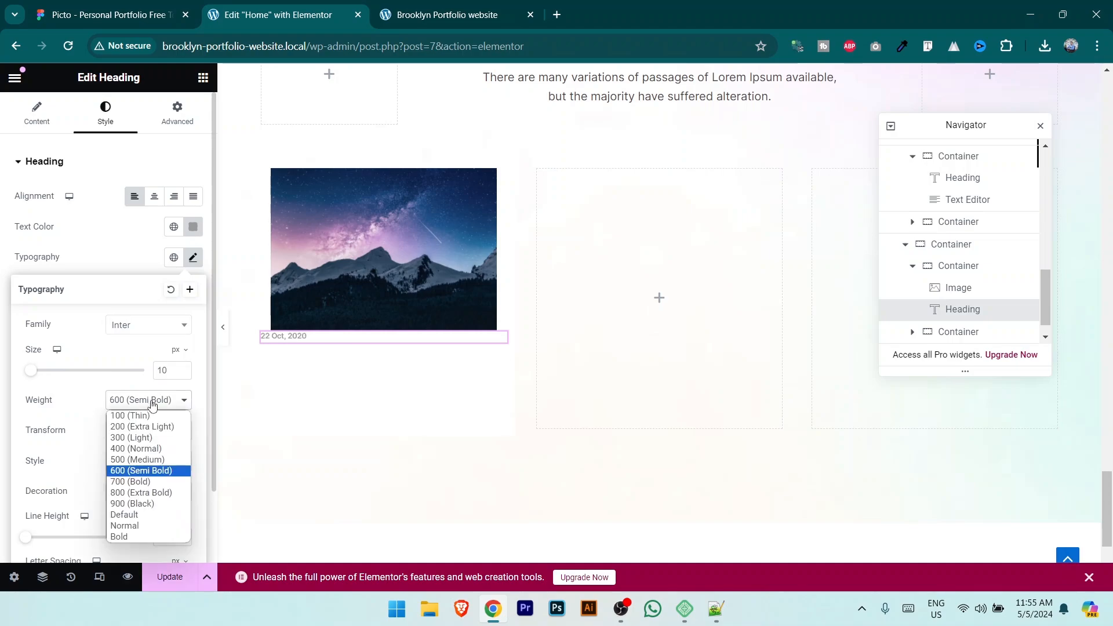
pyautogui.click(166, 460)
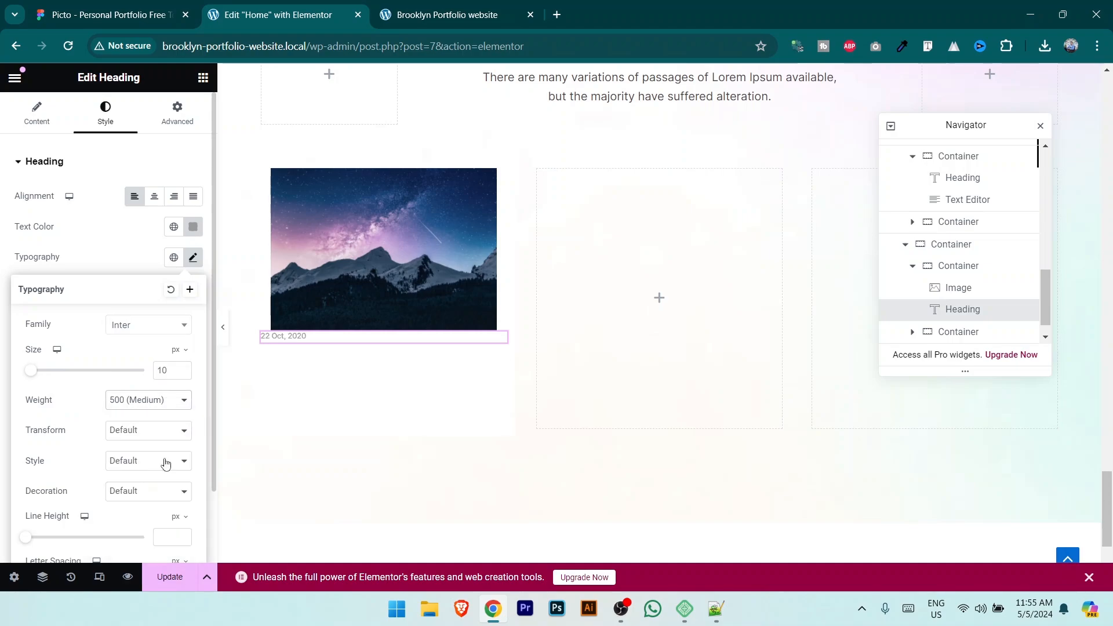
# Step: Darken the date's grey to #6C6C6C and keep its font size at 12 px
pyautogui.click(193, 227)
pyautogui.moveTo(114, 333); pyautogui.dragTo(110, 344)
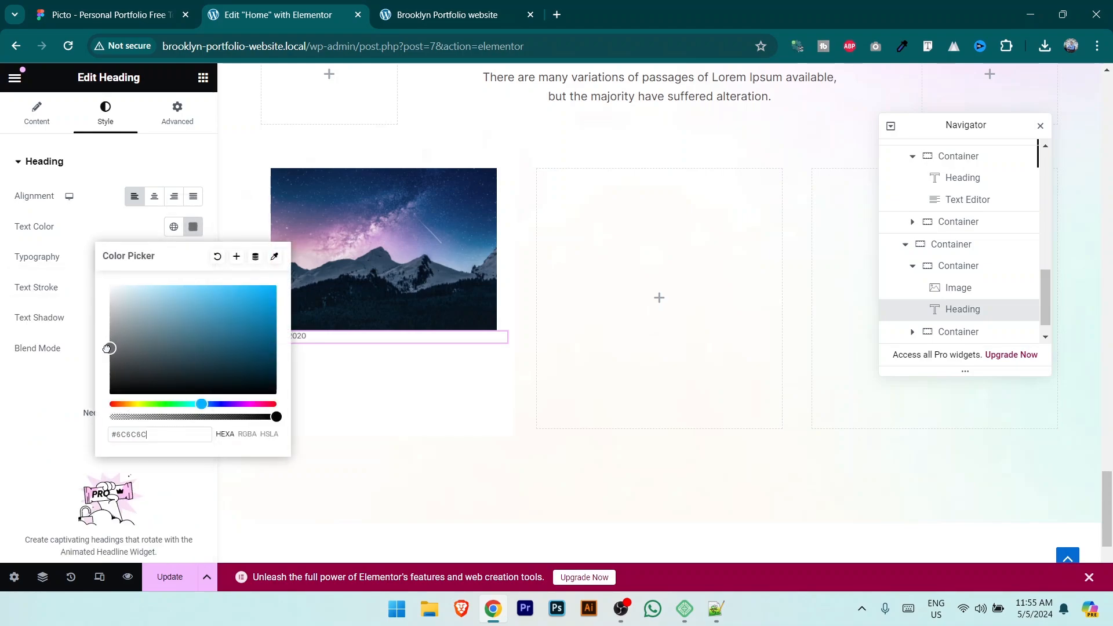
pyautogui.click(134, 138)
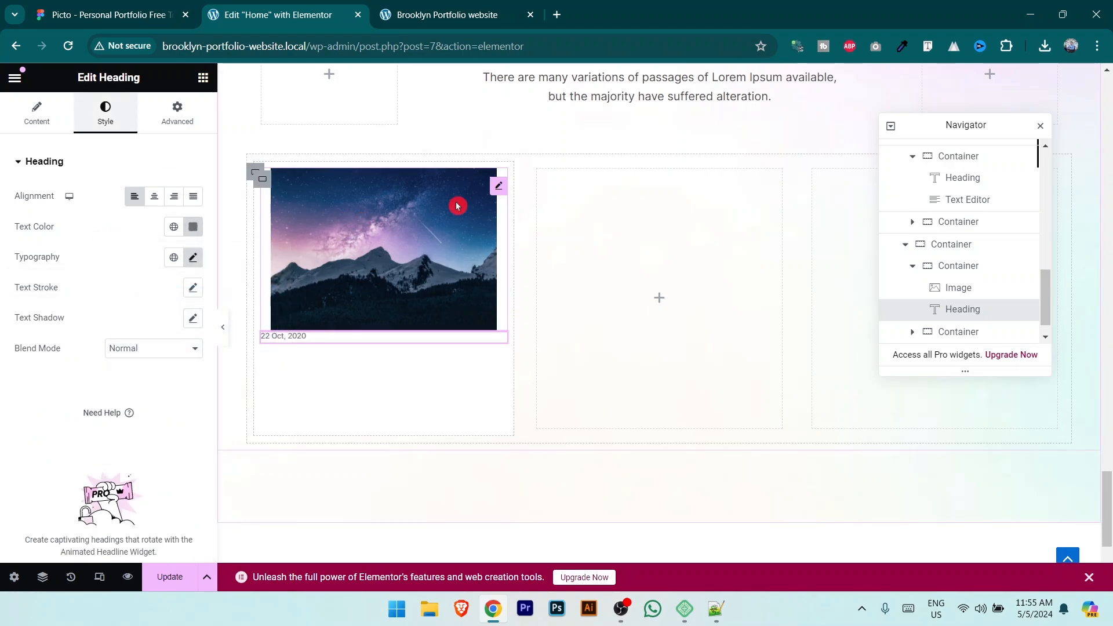
pyautogui.click(333, 304)
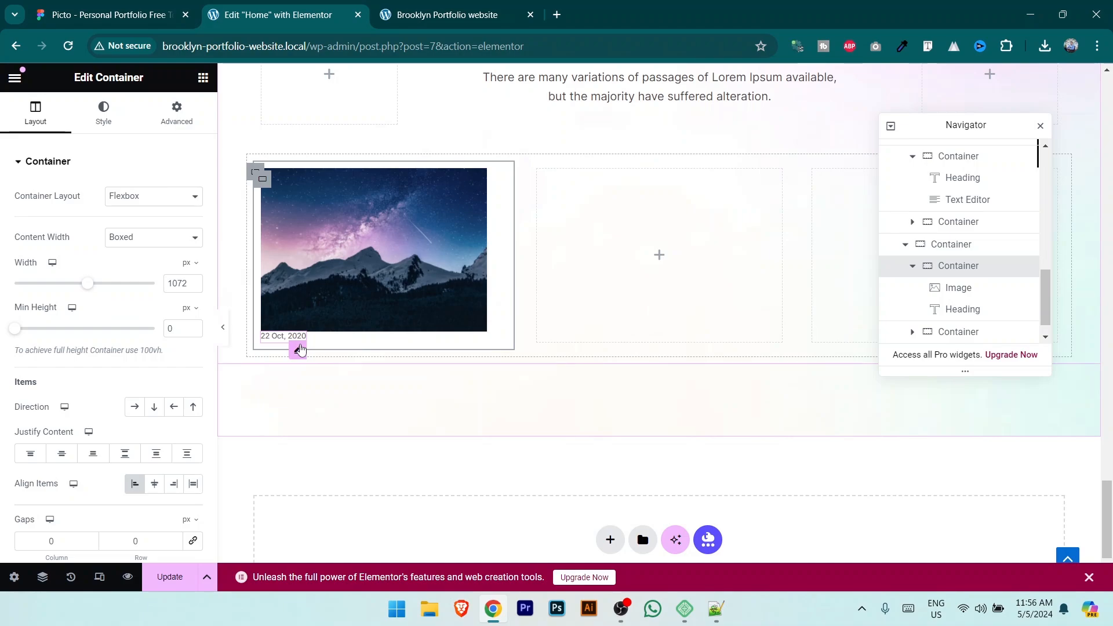
pyautogui.click(298, 350)
pyautogui.click(193, 258)
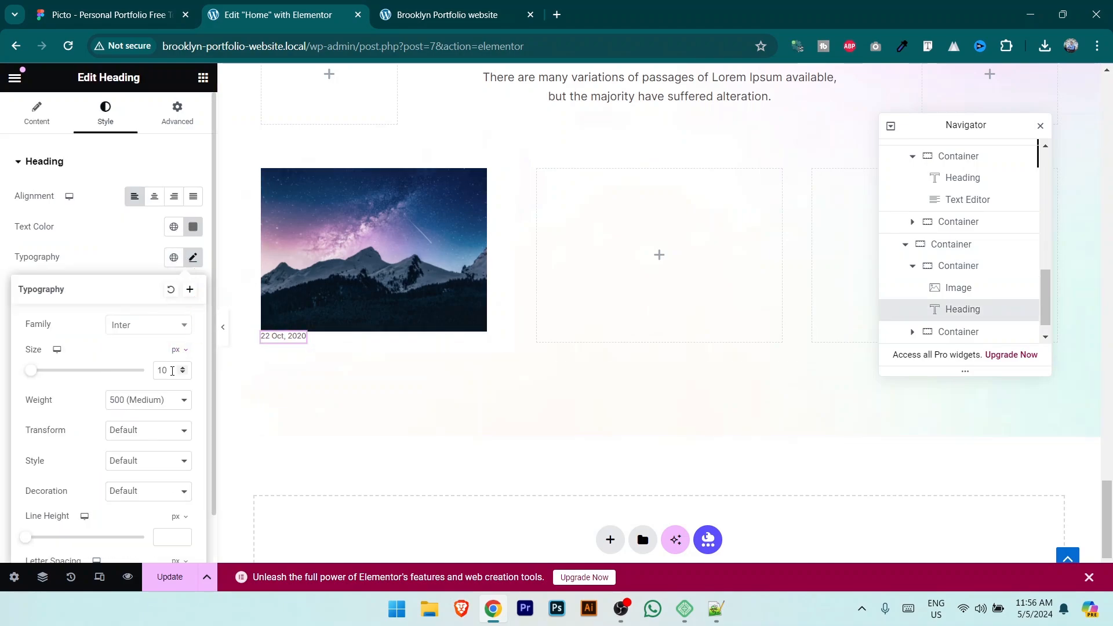
pyautogui.write('15')
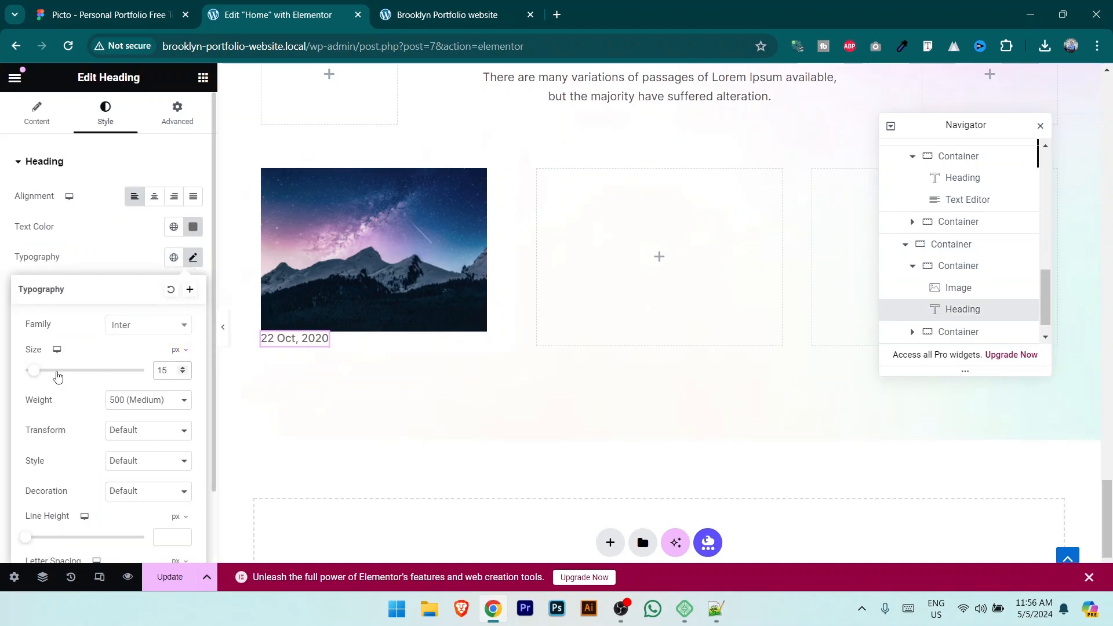
pyautogui.press('BackSpace')
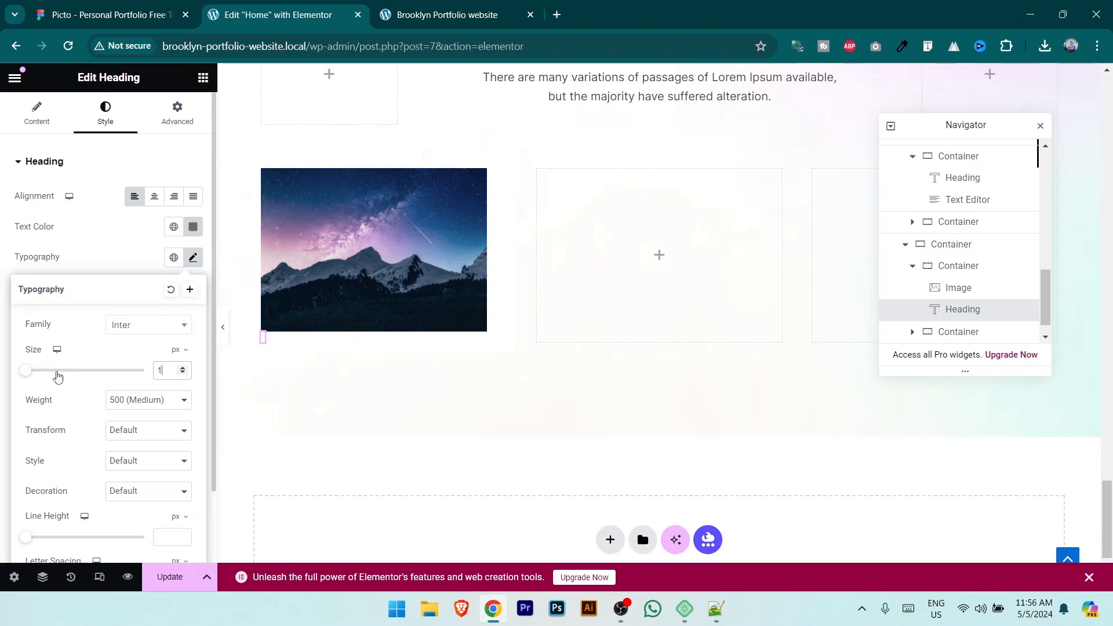
pyautogui.write('2')
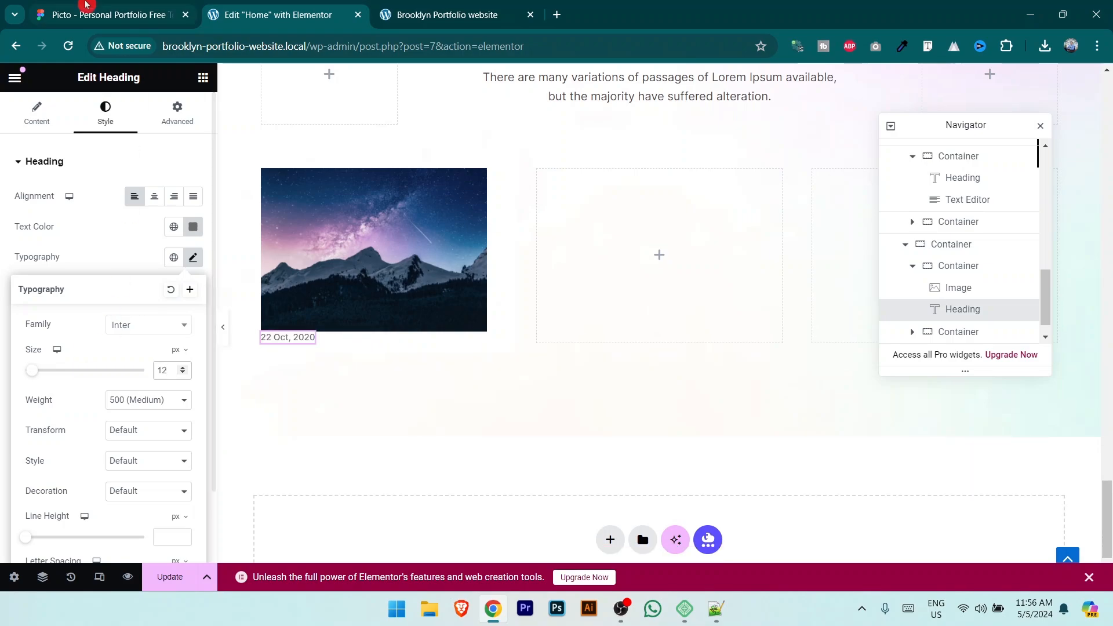
# Step: Copy the card title from Figma and add another Heading below the date
pyautogui.click(86, 5)
pyautogui.doubleClick(523, 402)
pyautogui.hotkey('ctrl', 'c')
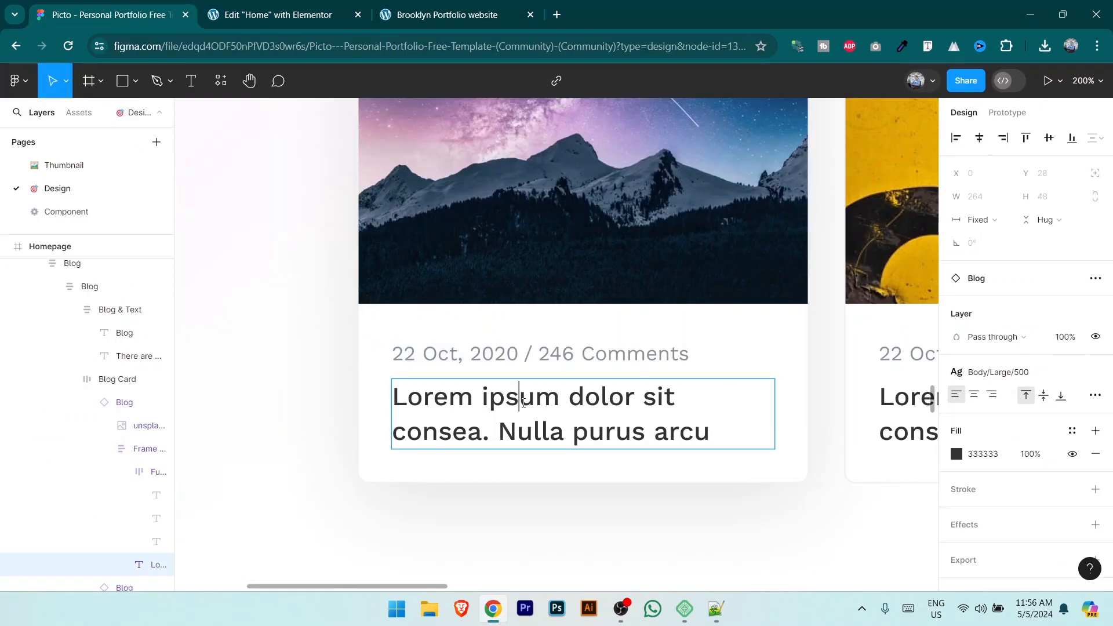
pyautogui.click(274, 5)
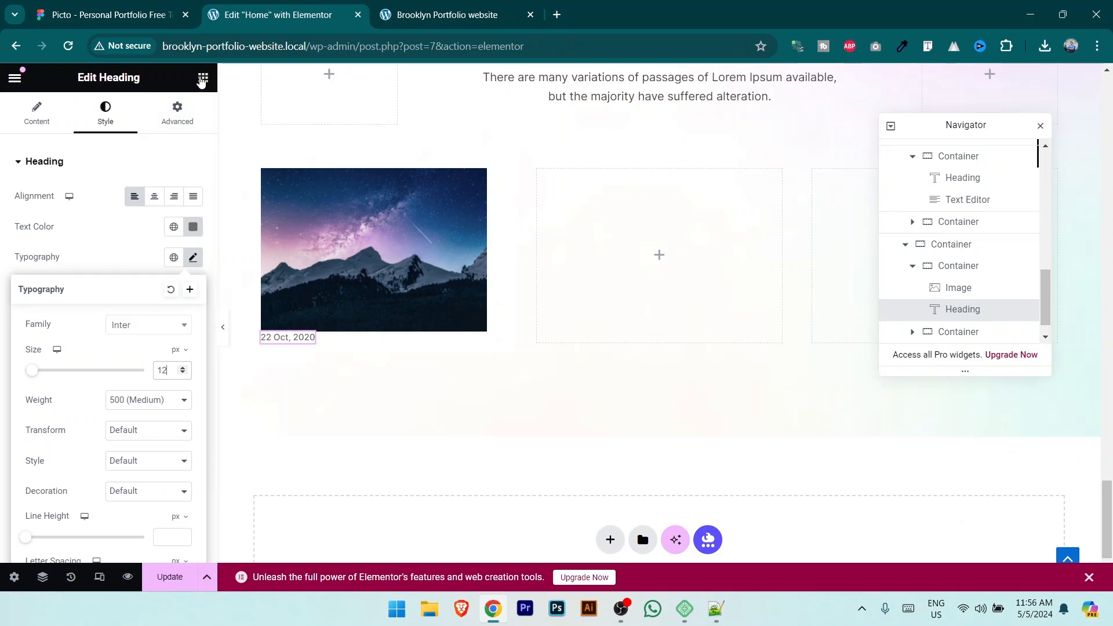
pyautogui.click(203, 77)
pyautogui.moveTo(55, 420); pyautogui.dragTo(310, 348)
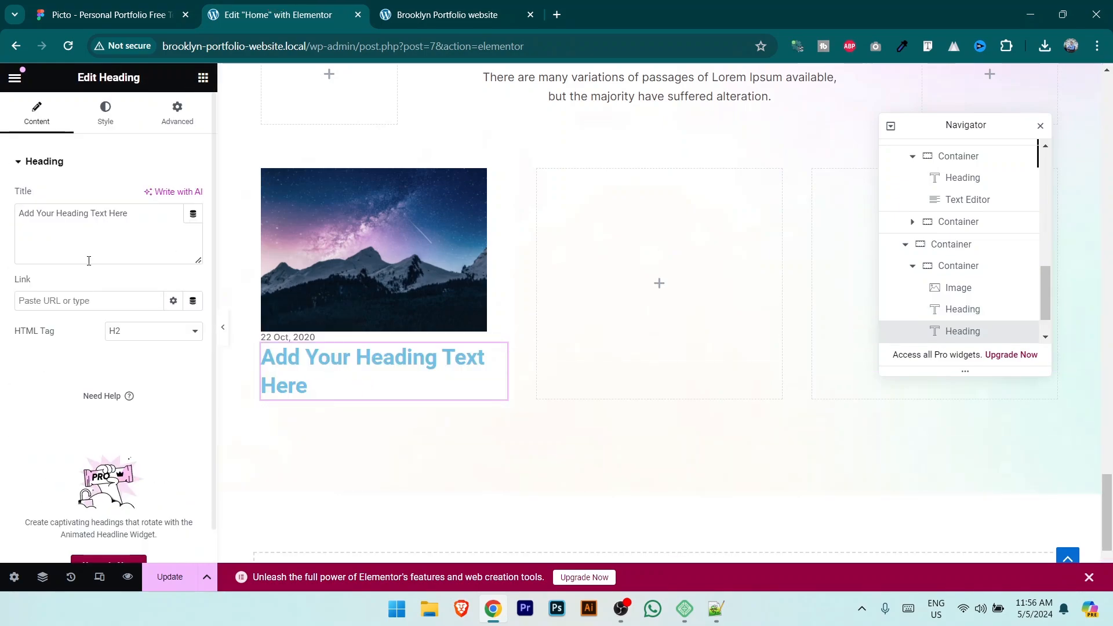
# Step: Replace the heading text with 'Lorem ipsum dolor sit consea. Nulla purus arcu' in black
pyautogui.click(94, 228)
pyautogui.hotkey('ctrl', 'a')
pyautogui.hotkey('ctrl', 'v')
pyautogui.click(105, 113)
pyautogui.click(193, 226)
pyautogui.moveTo(166, 331)
pyautogui.mouseDown()
pyautogui.moveTo(74, 401)
pyautogui.moveTo(37, 302)
pyautogui.moveTo(37, 265)
pyautogui.mouseUp()
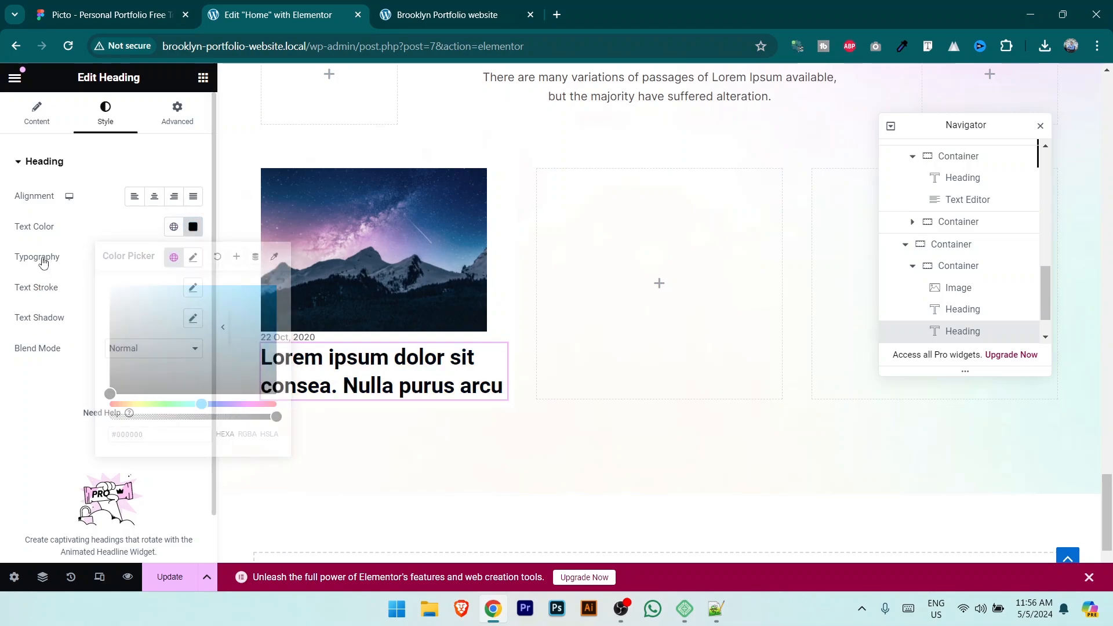
# Step: Set the card title typography to Inter, 20 px, weight 700 (Bold)
pyautogui.click(193, 257)
pyautogui.click(159, 335)
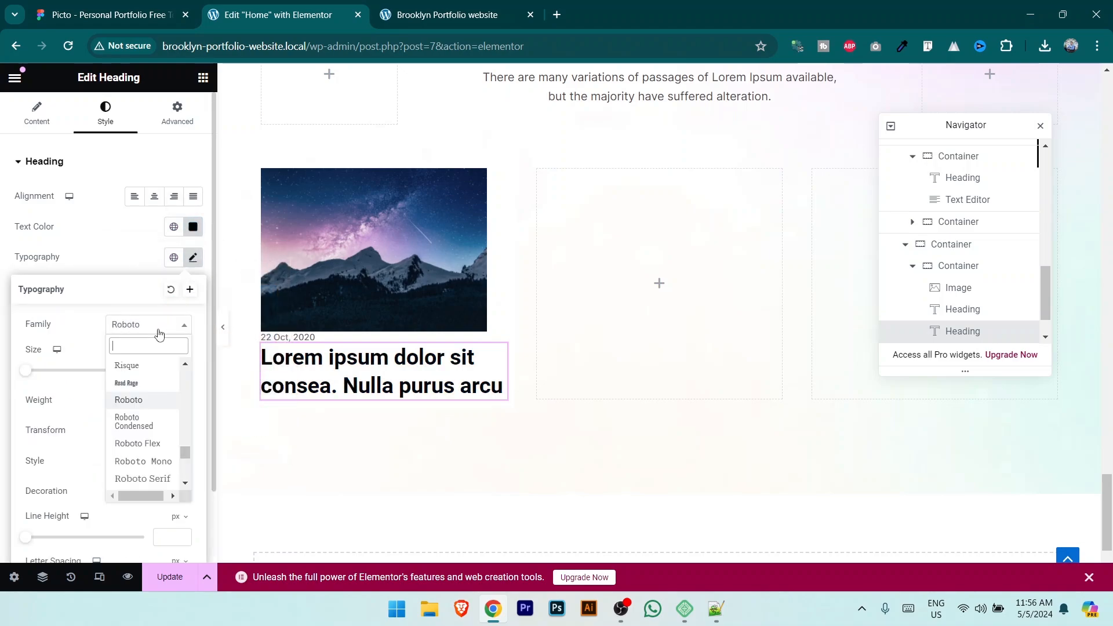
pyautogui.write('int')
pyautogui.click(152, 386)
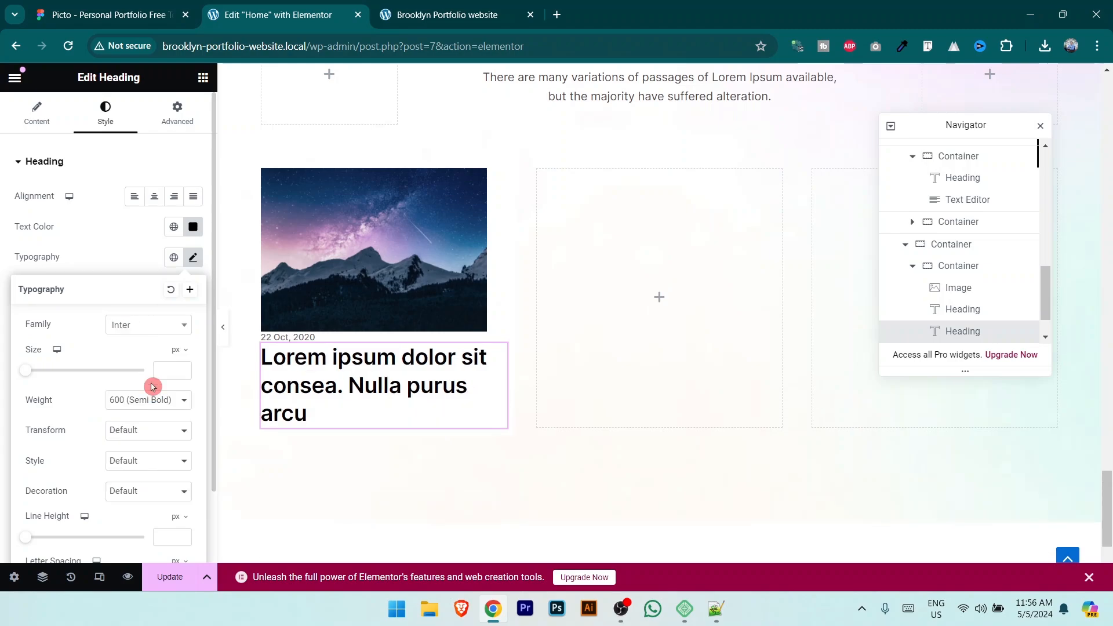
pyautogui.click(160, 371)
pyautogui.write('20')
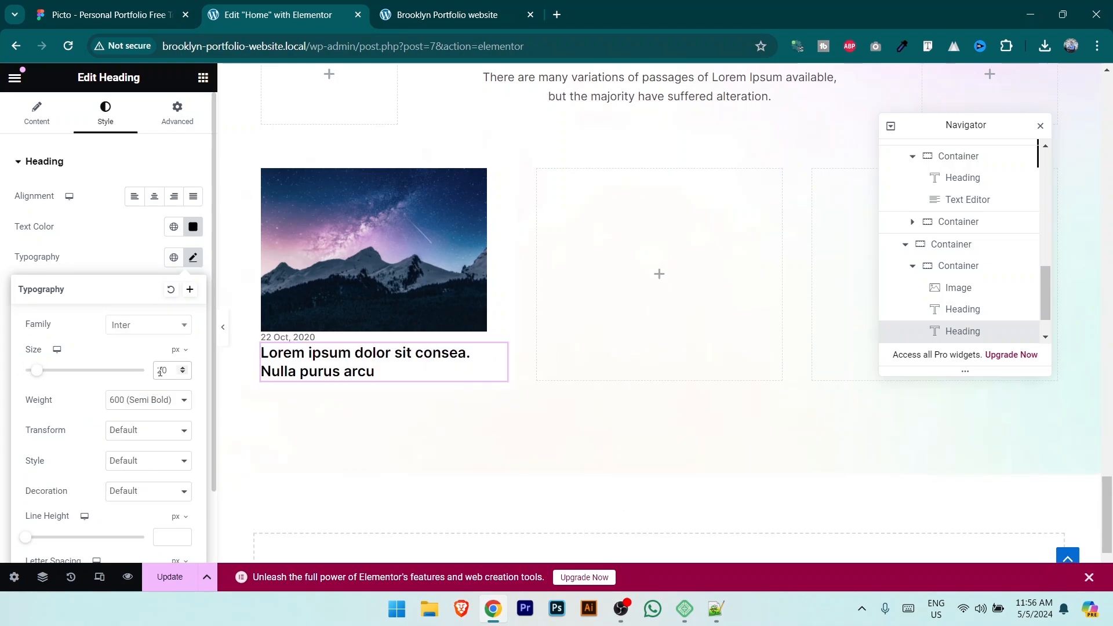
pyautogui.click(168, 401)
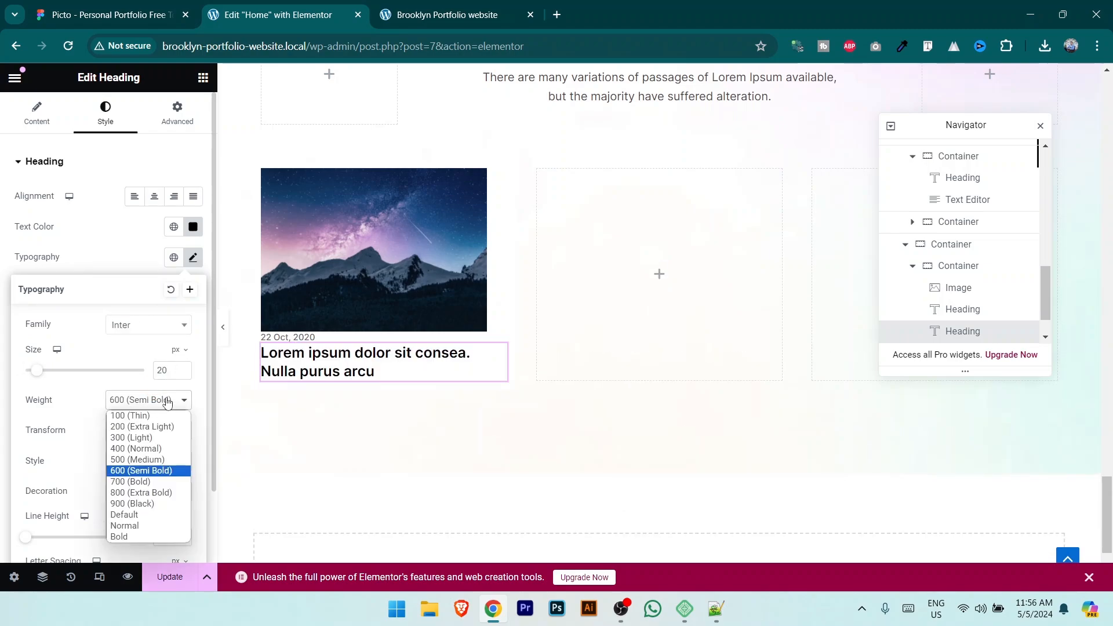
pyautogui.click(160, 482)
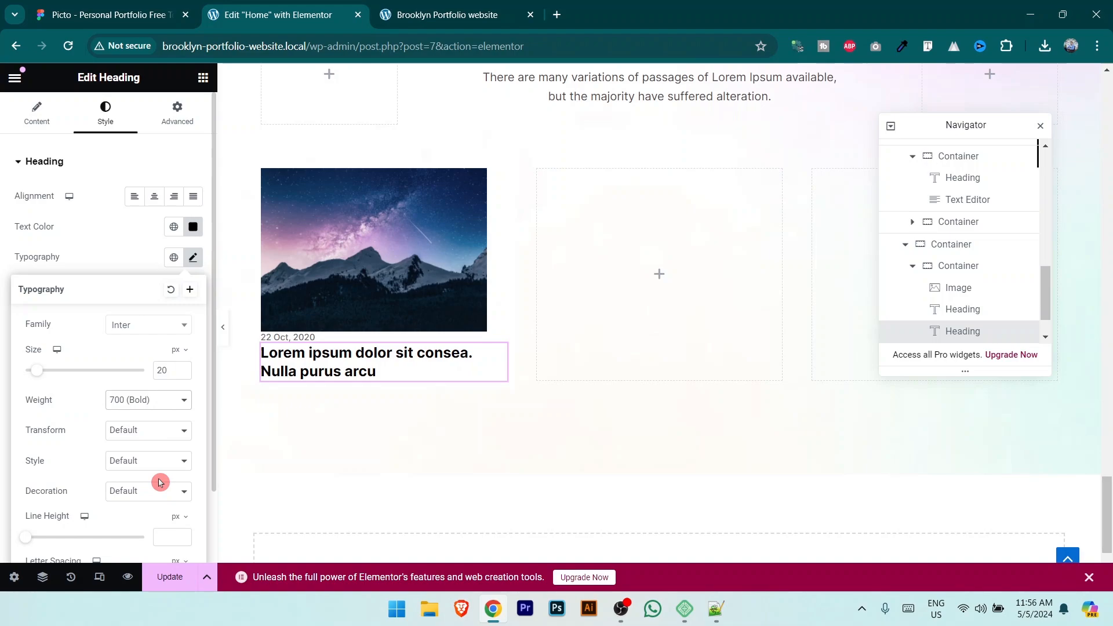
pyautogui.hotkey('ctrl', '1')
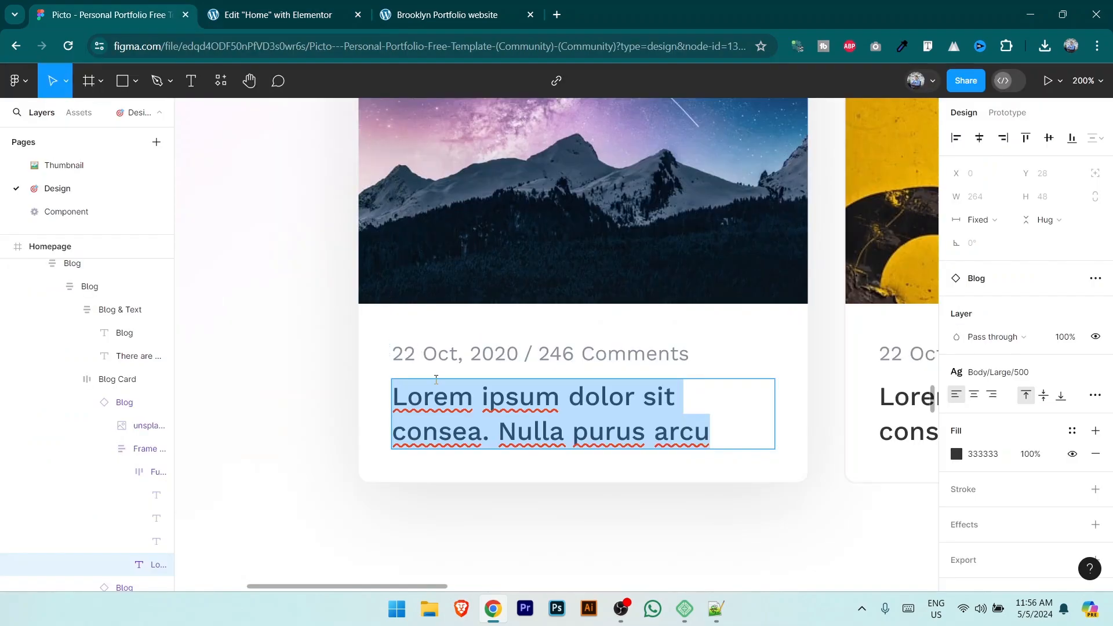
pyautogui.click(284, 5)
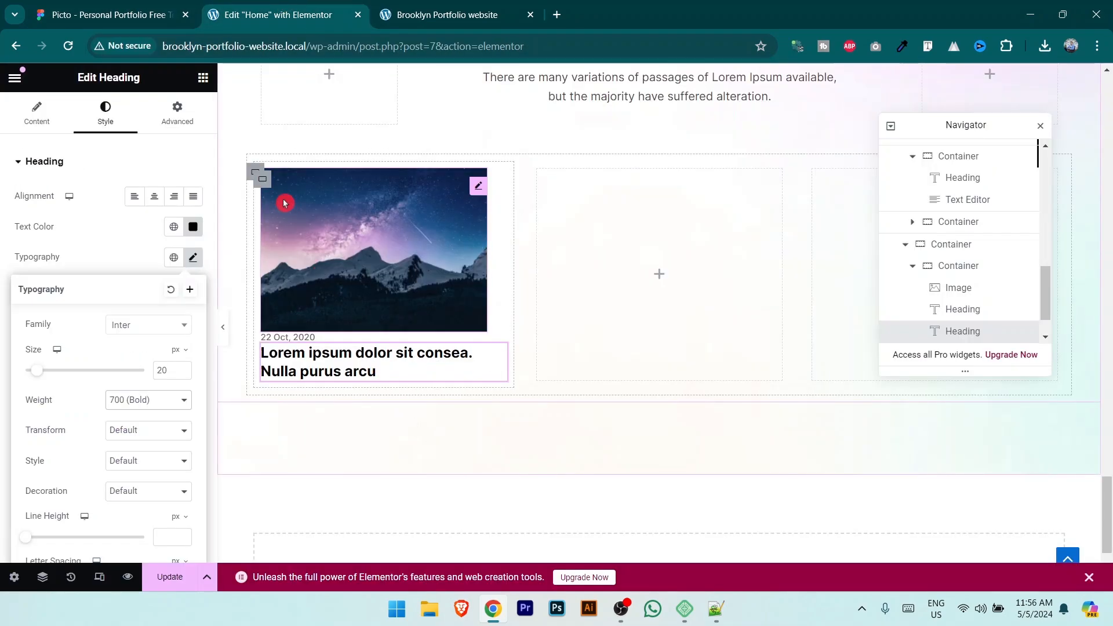
# Step: Give the card a 372 px minimum height and a faint 6/6 offset box shadow
pyautogui.click(262, 181)
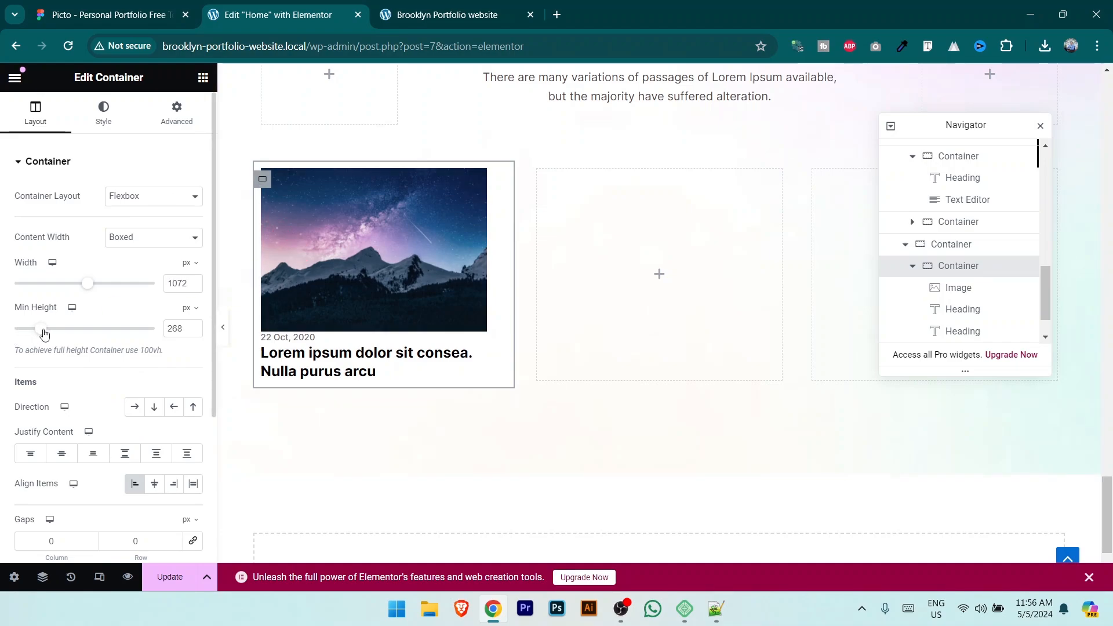
pyautogui.moveTo(44, 333); pyautogui.dragTo(51, 329)
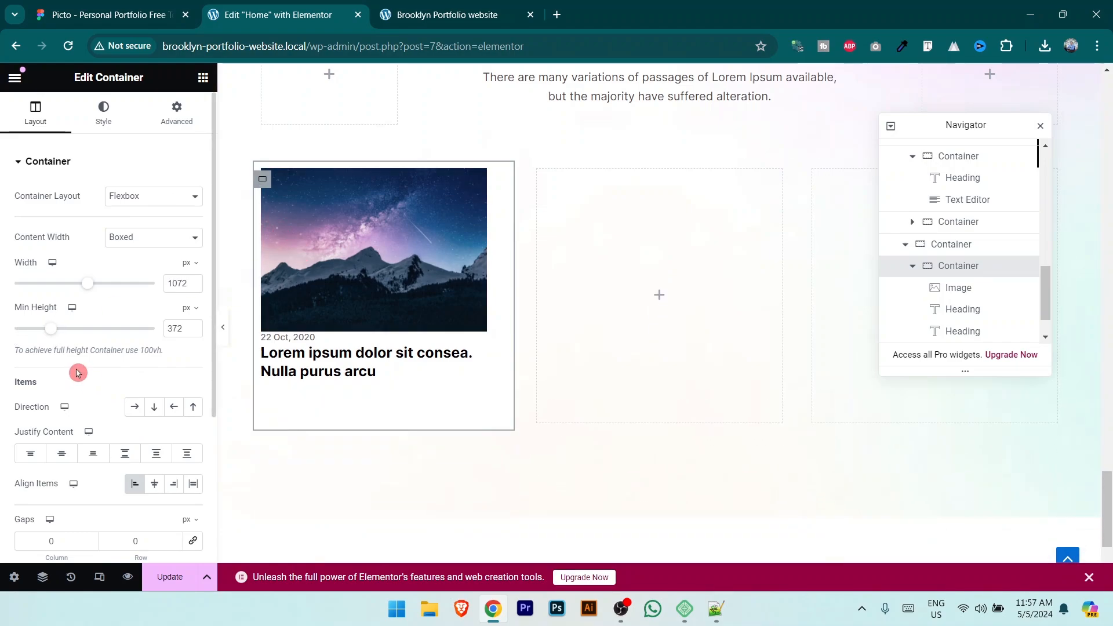
pyautogui.click(104, 116)
pyautogui.click(82, 457)
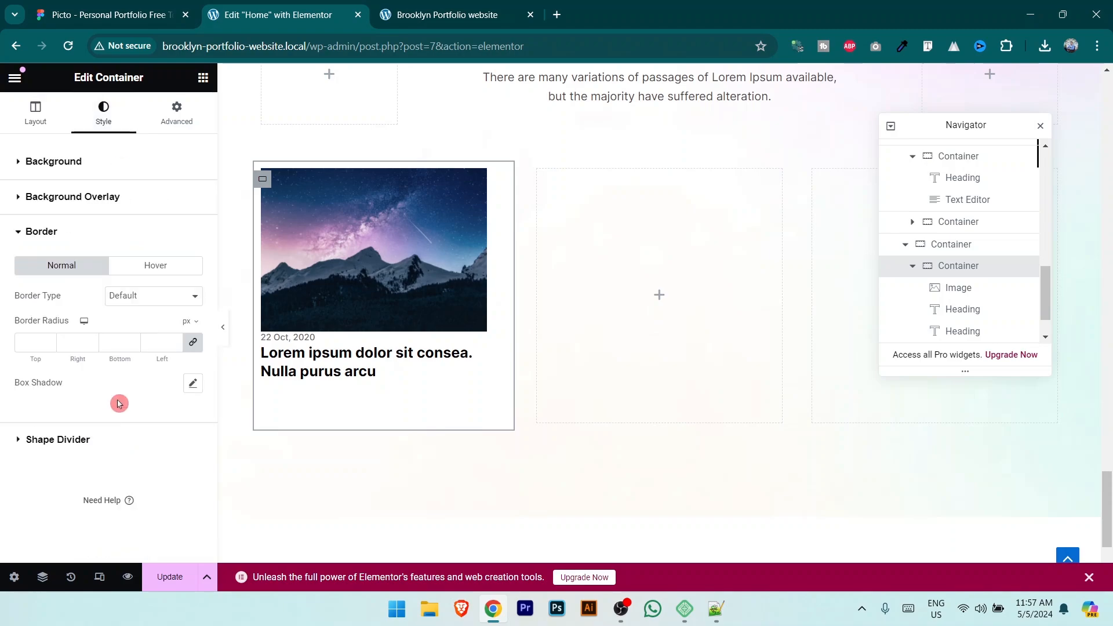
pyautogui.click(193, 383)
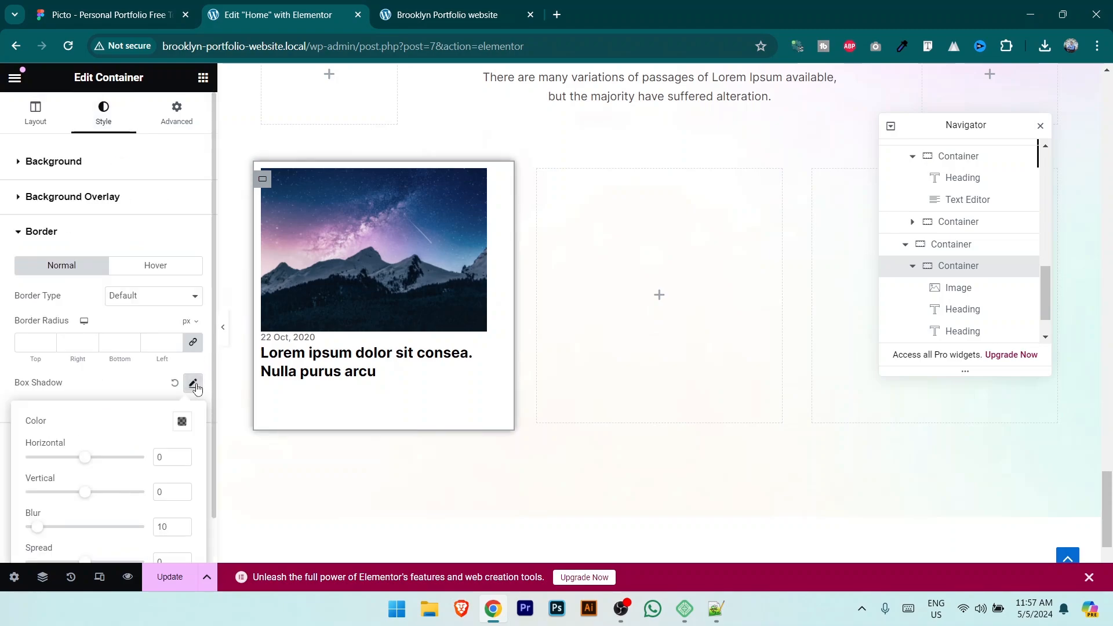
pyautogui.scroll(-1, 137, 373)
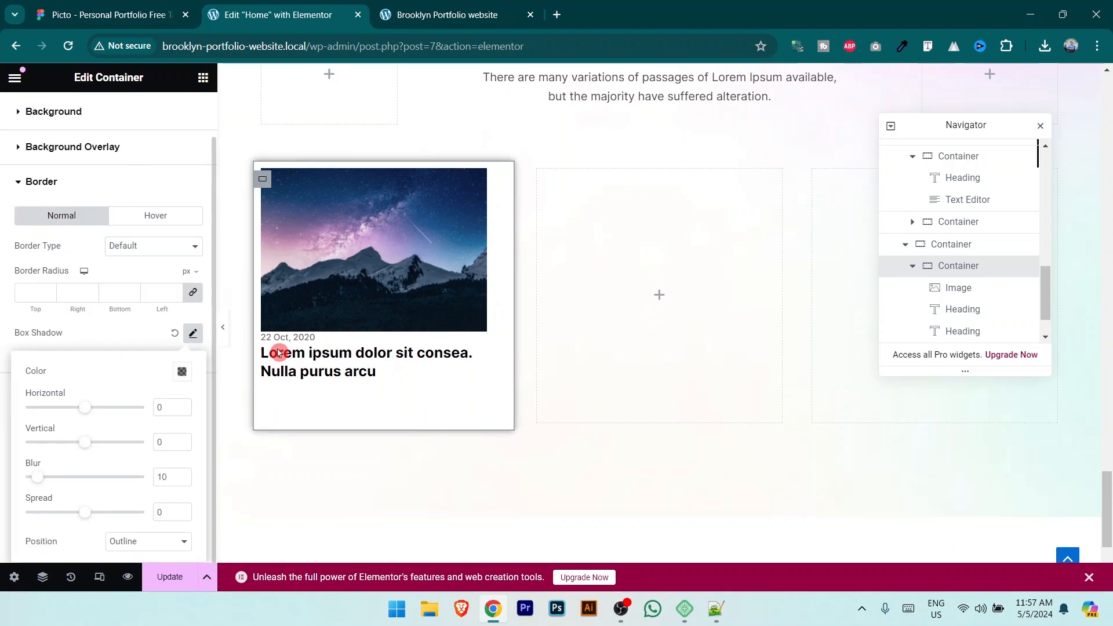
pyautogui.click(170, 407)
pyautogui.write('6')
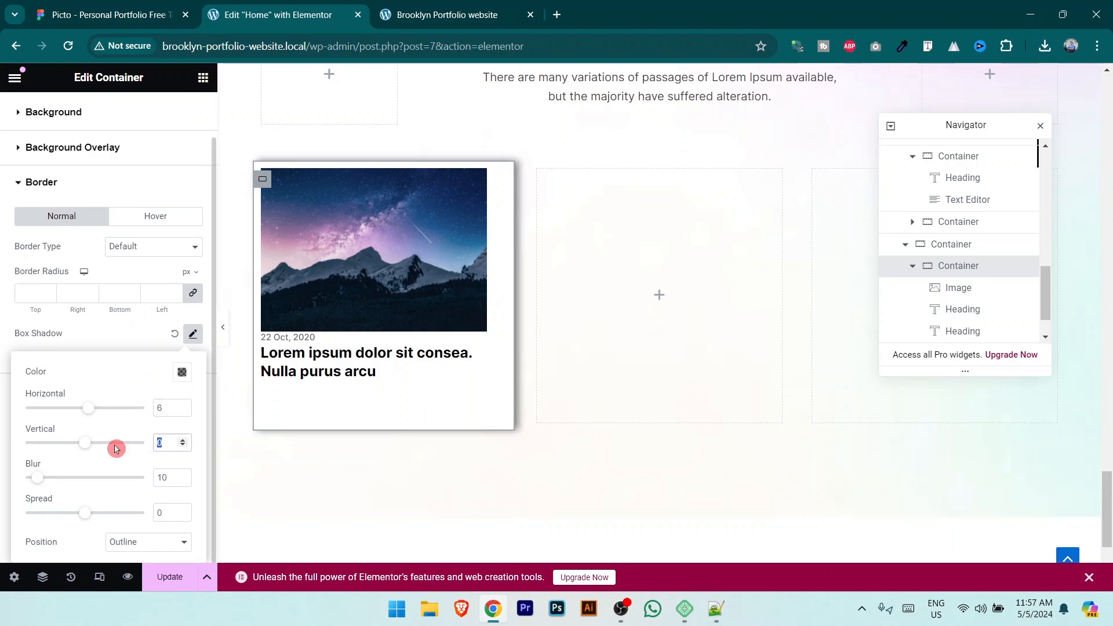
pyautogui.write('6')
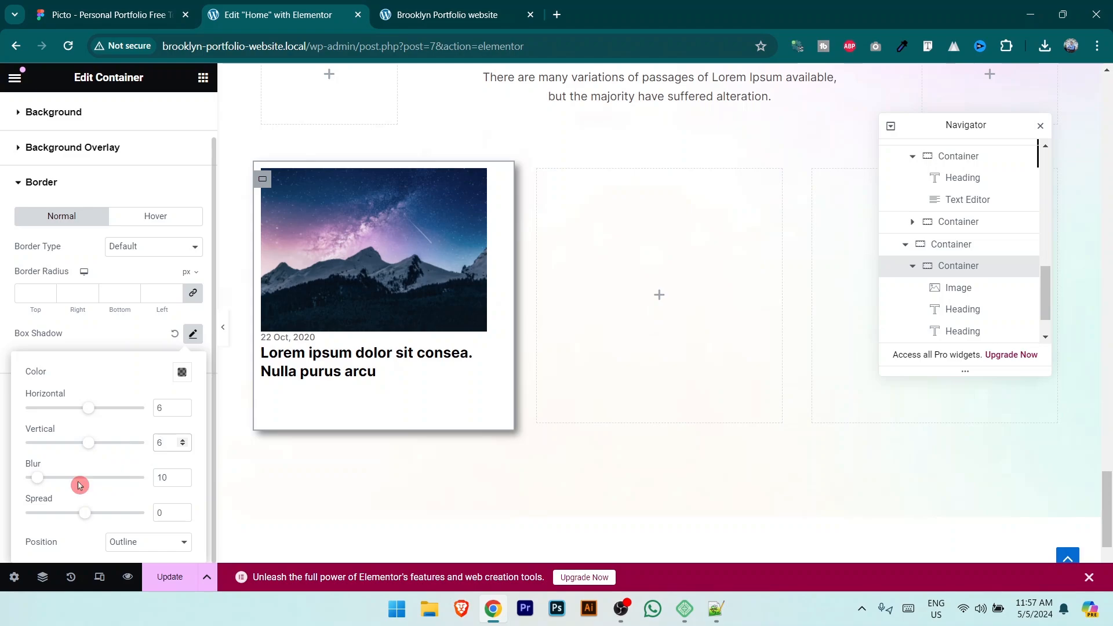
pyautogui.doubleClick(162, 477)
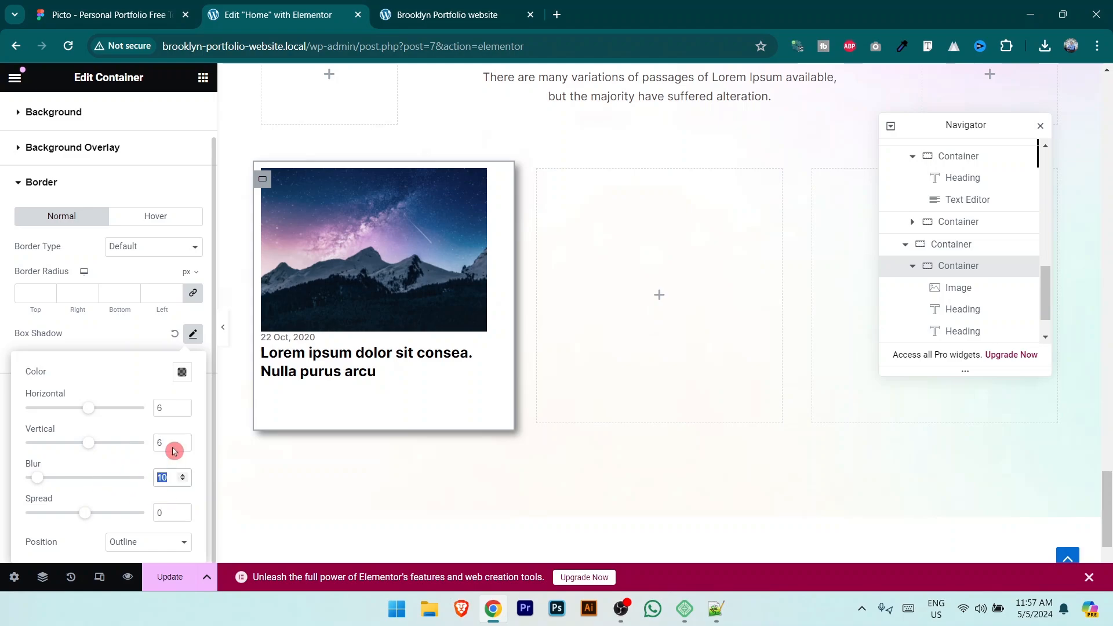
pyautogui.click(182, 375)
pyautogui.moveTo(181, 317); pyautogui.dragTo(119, 320)
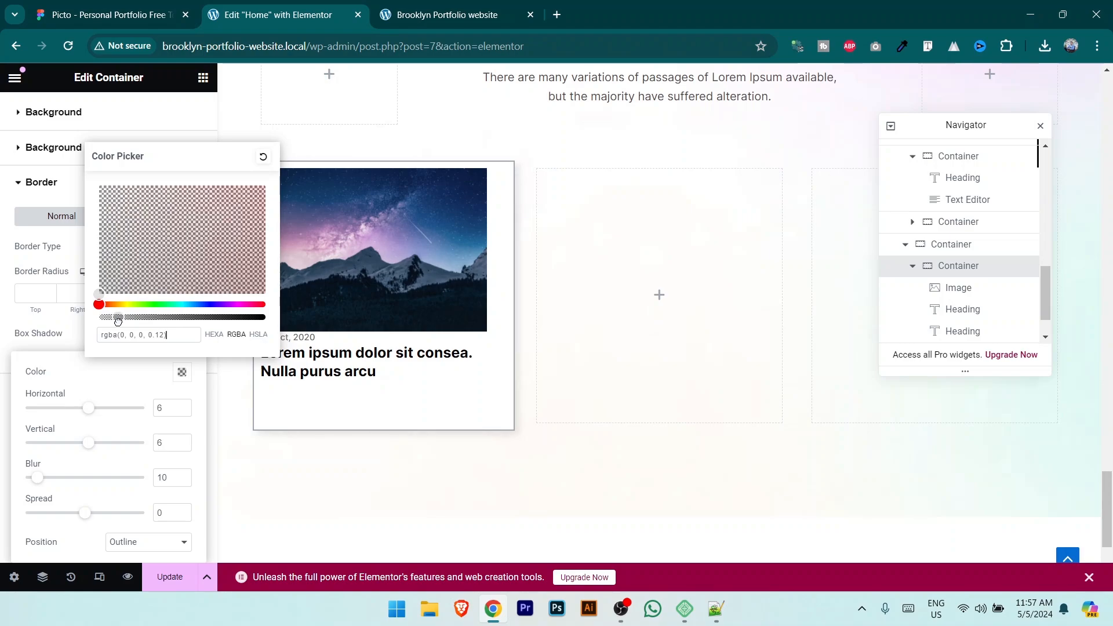
# Step: Update the page and scroll through it in the site preview
pyautogui.click(169, 577)
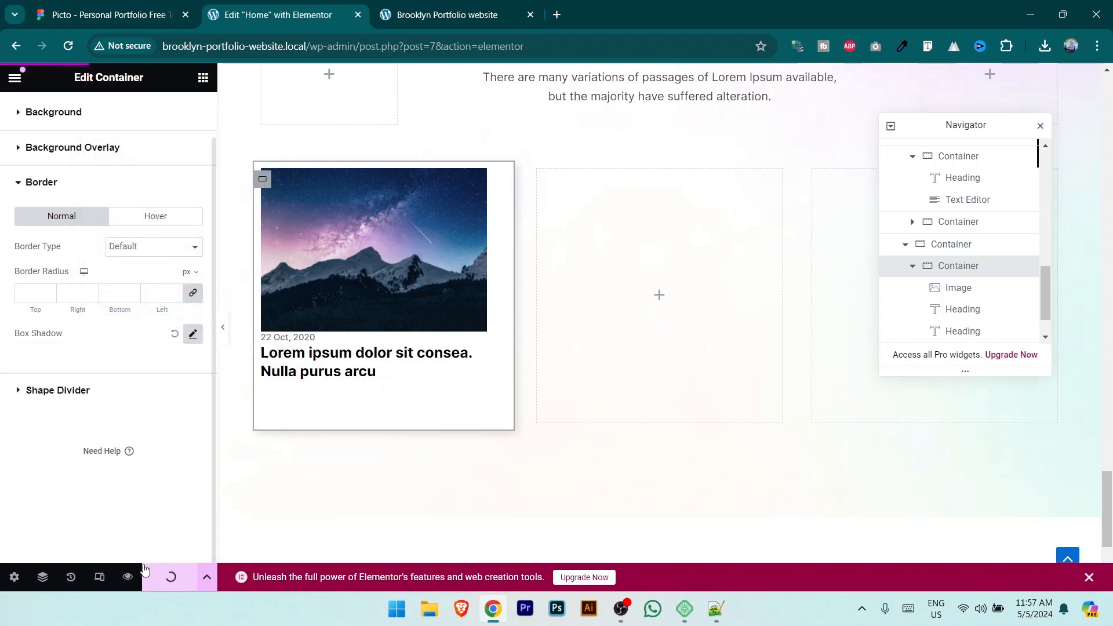
pyautogui.click(452, 14)
pyautogui.scroll(-10, 556, 258)
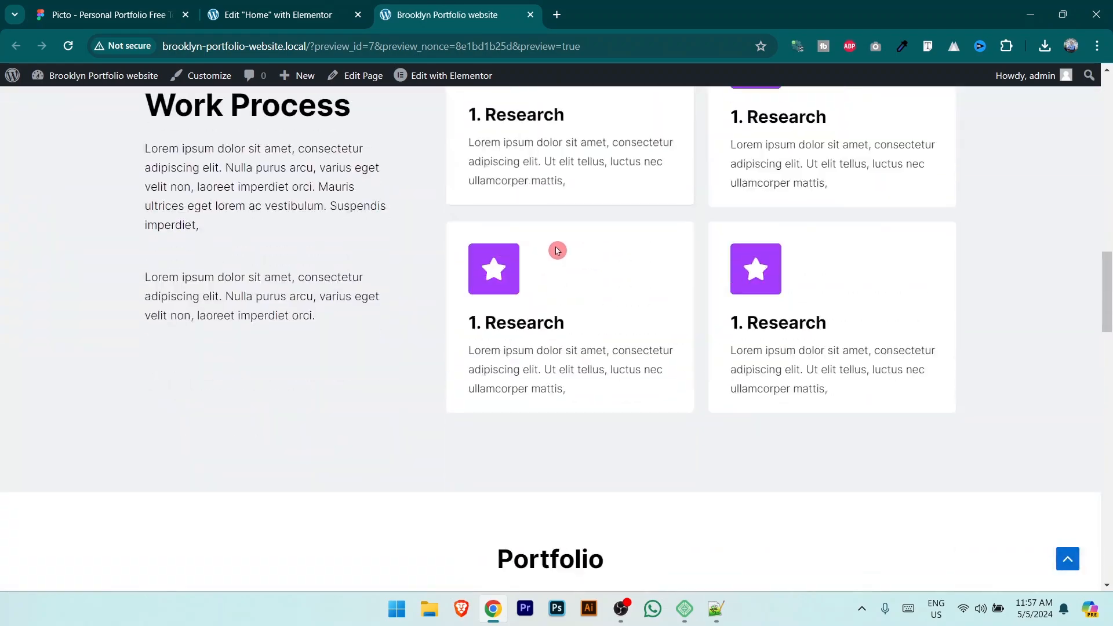
pyautogui.scroll(-12, 555, 250)
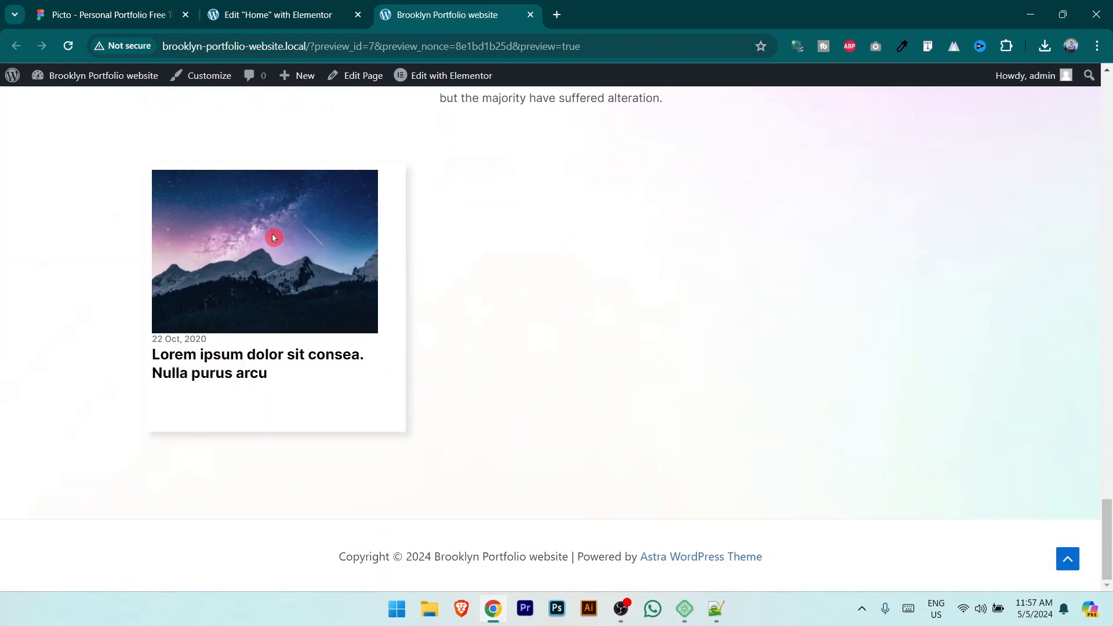
# Step: Duplicate the blog card container to make three identical cards
pyautogui.click(322, 9)
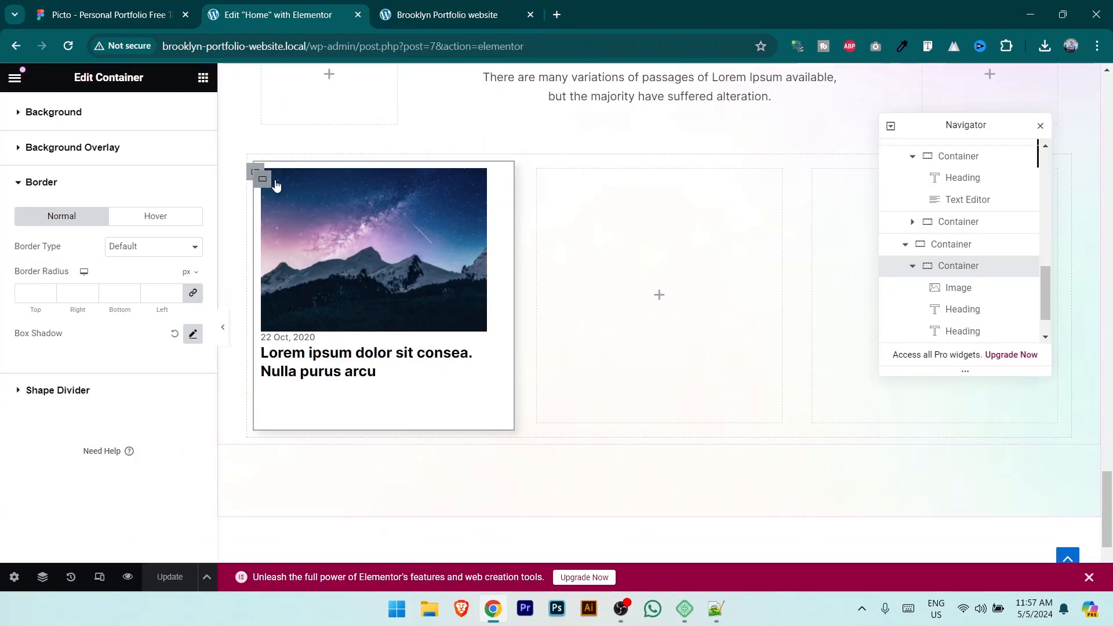
pyautogui.click(322, 273)
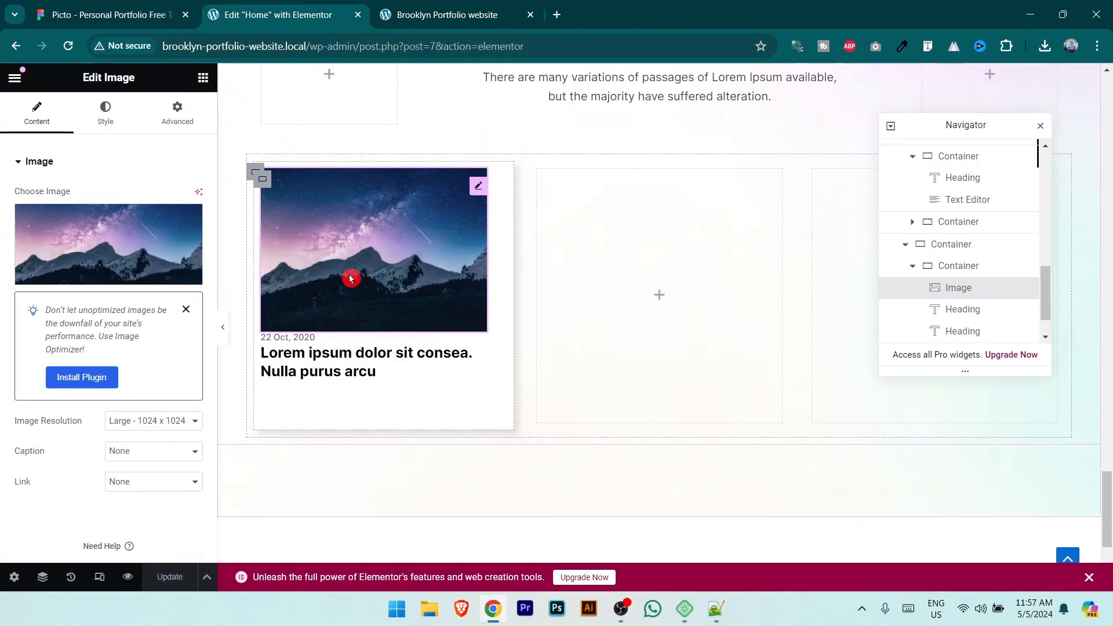
pyautogui.rightClick(265, 182)
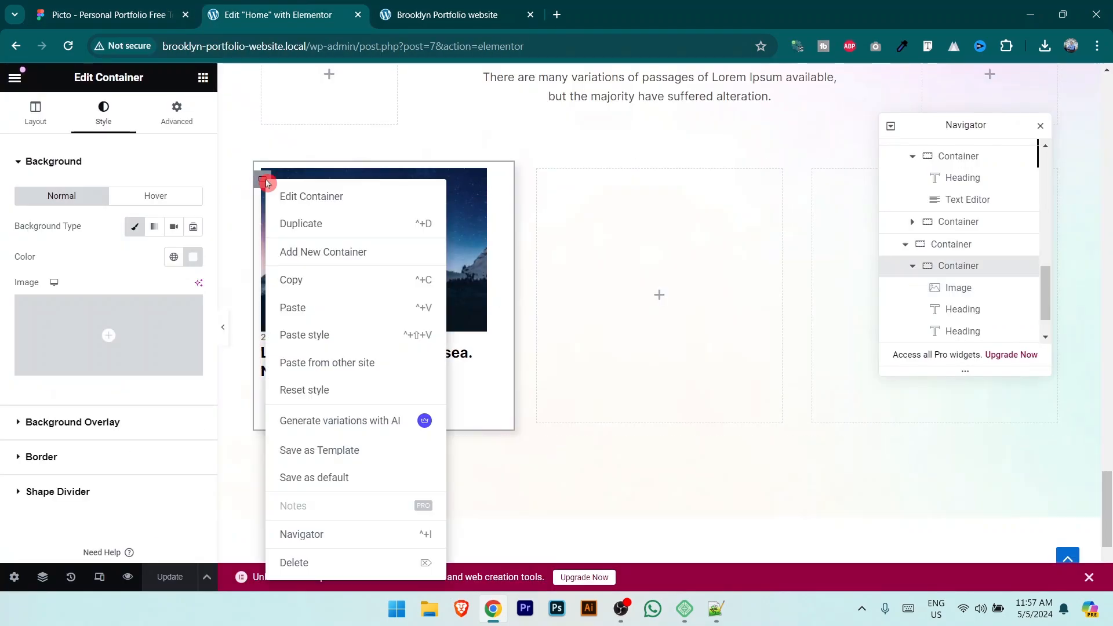
pyautogui.click(302, 226)
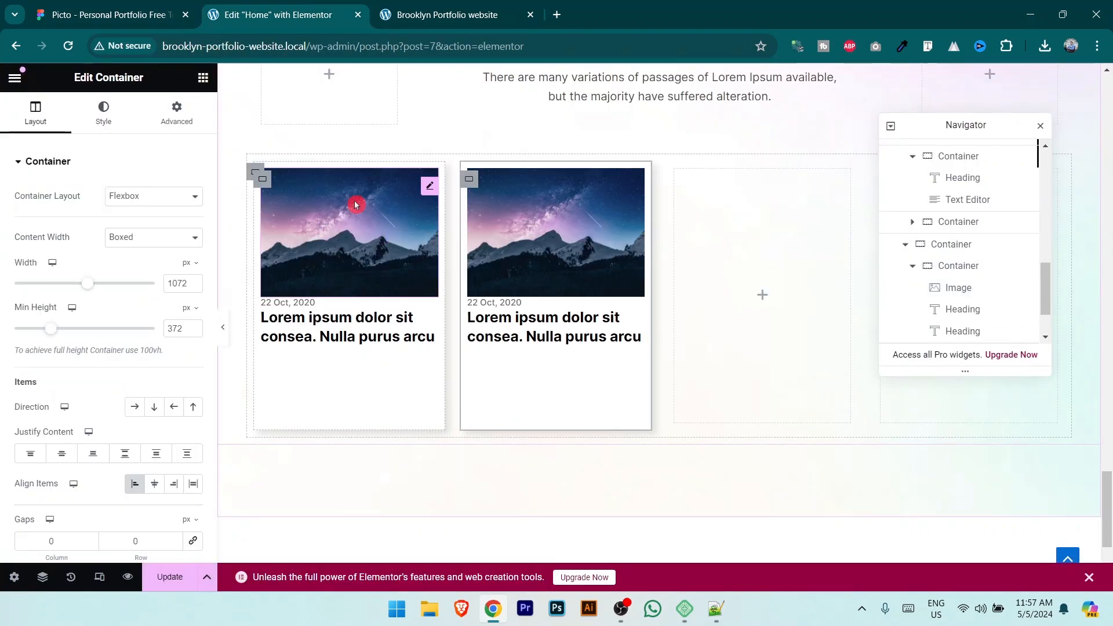
pyautogui.rightClick(266, 187)
pyautogui.click(129, 6)
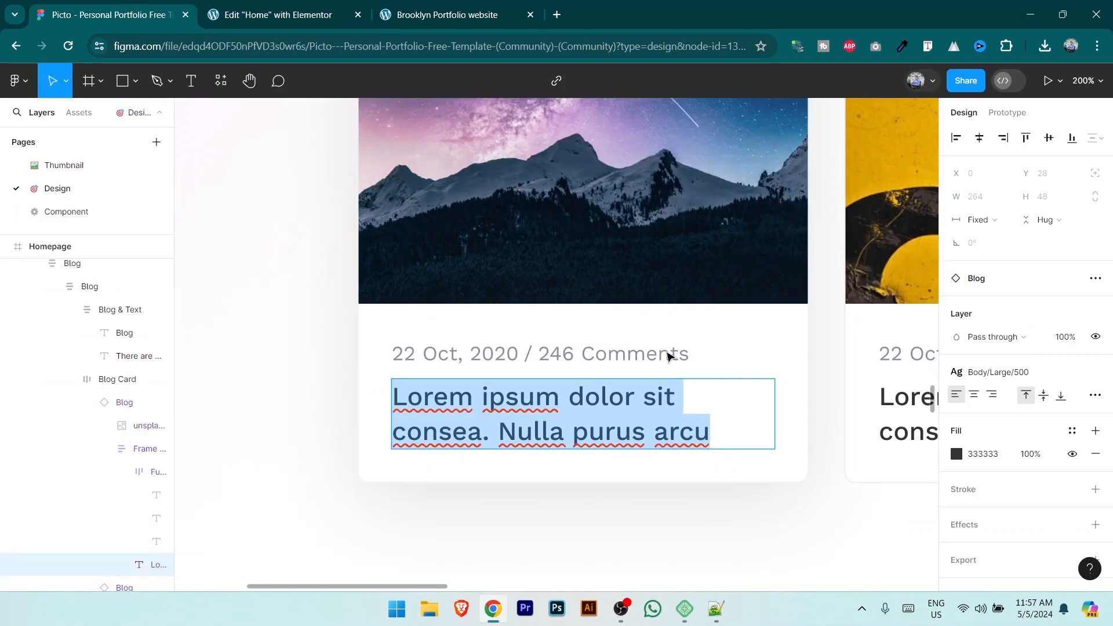
pyautogui.click(284, 14)
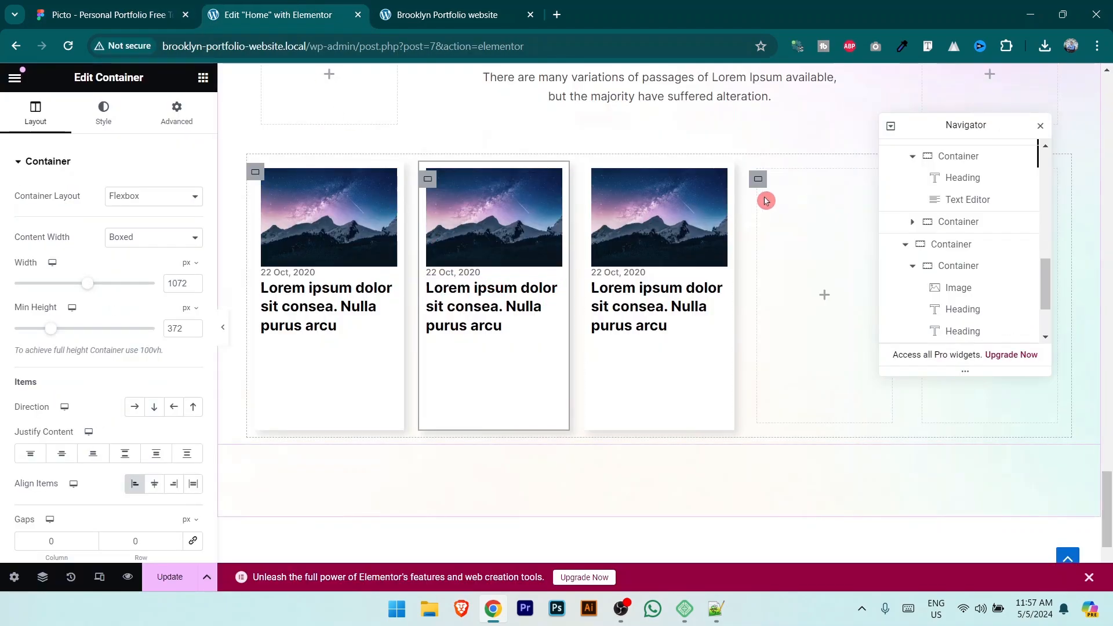
# Step: Delete the two leftover empty containers from the card row
pyautogui.click(758, 180)
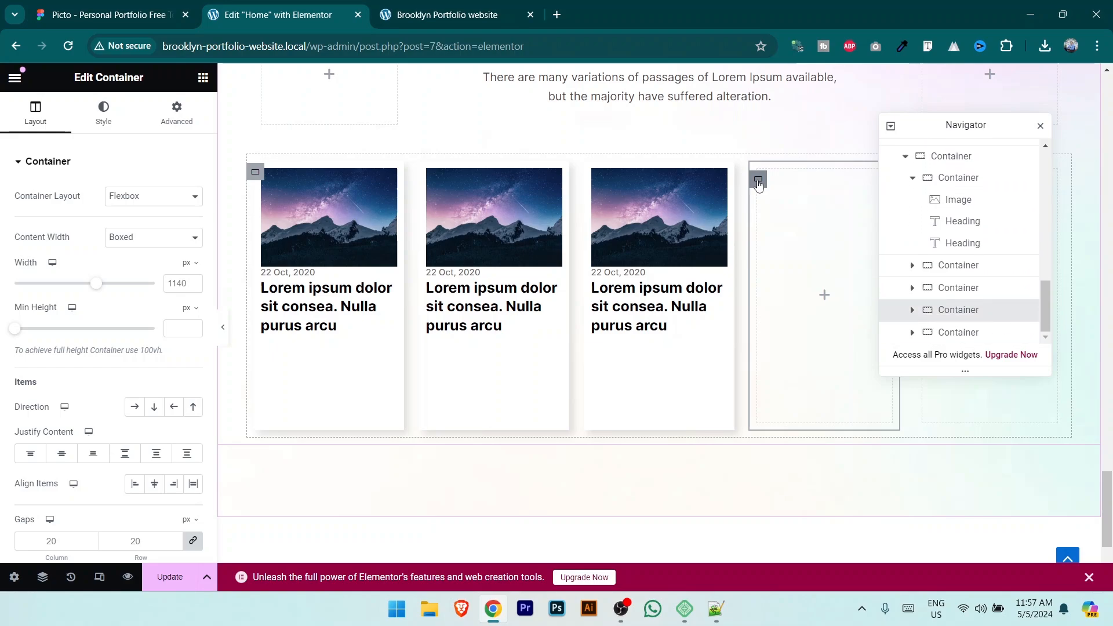
pyautogui.press('Delete')
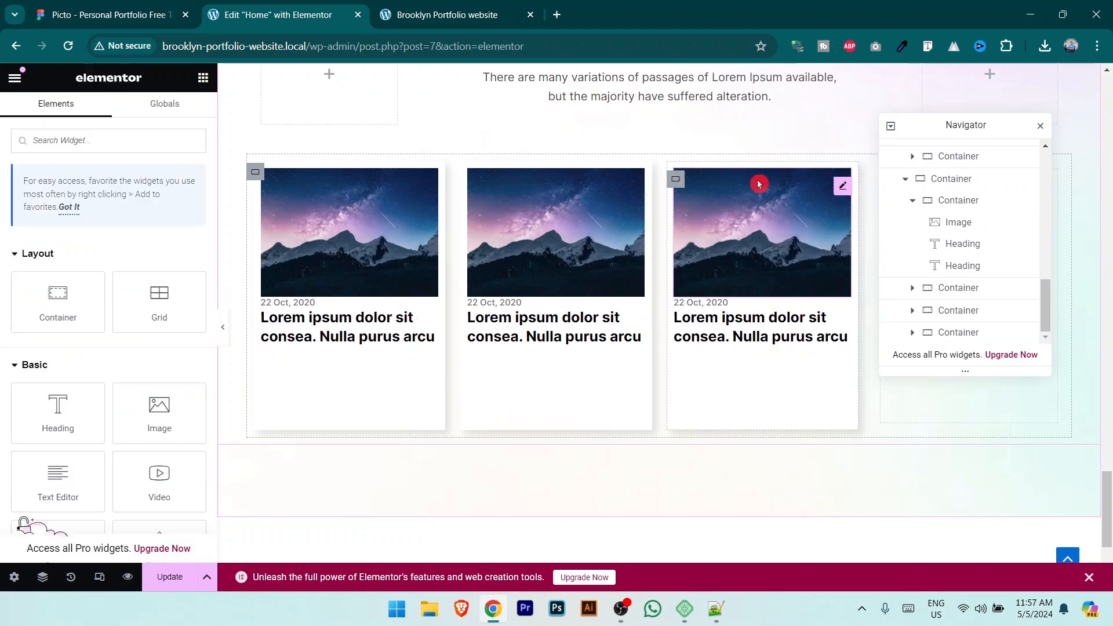
pyautogui.moveTo(964, 124); pyautogui.dragTo(773, 273)
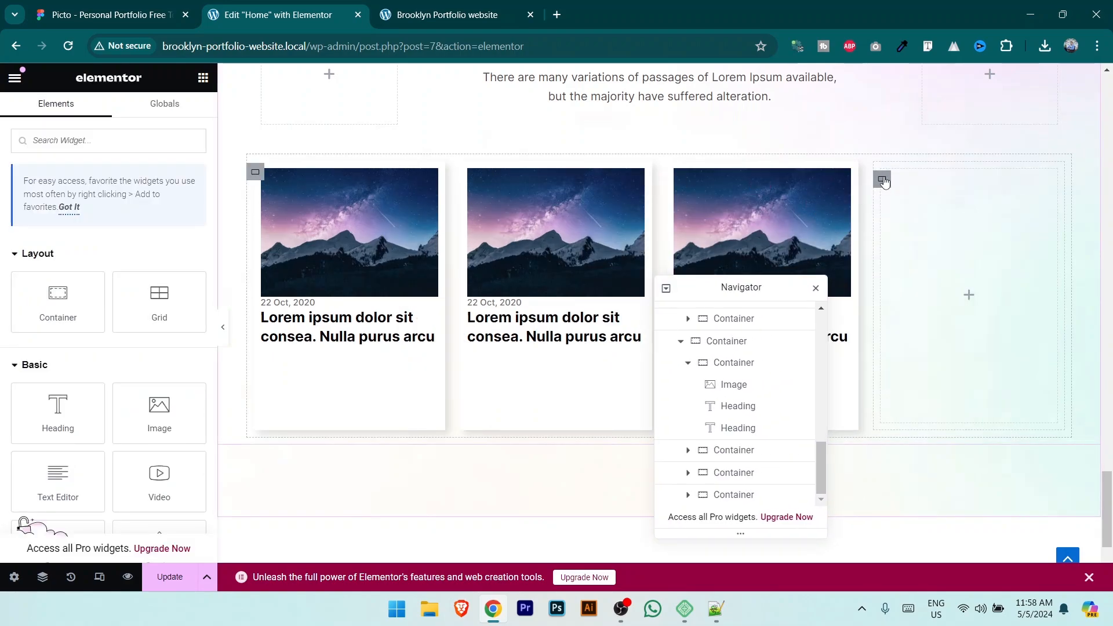
pyautogui.click(882, 180)
pyautogui.press('Delete')
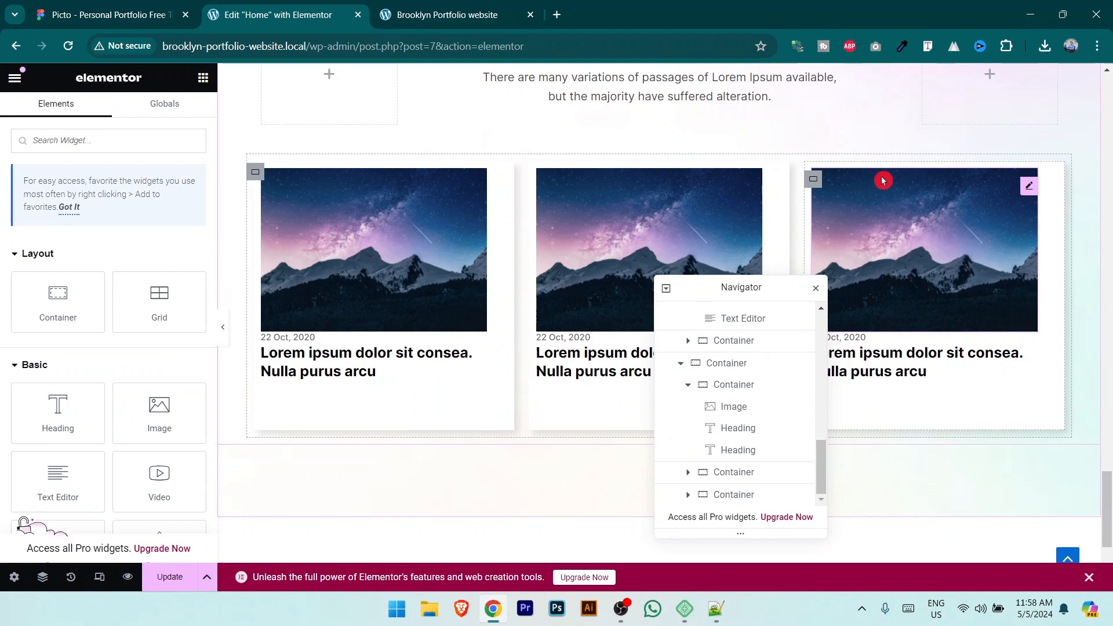
pyautogui.moveTo(745, 287); pyautogui.dragTo(929, 256)
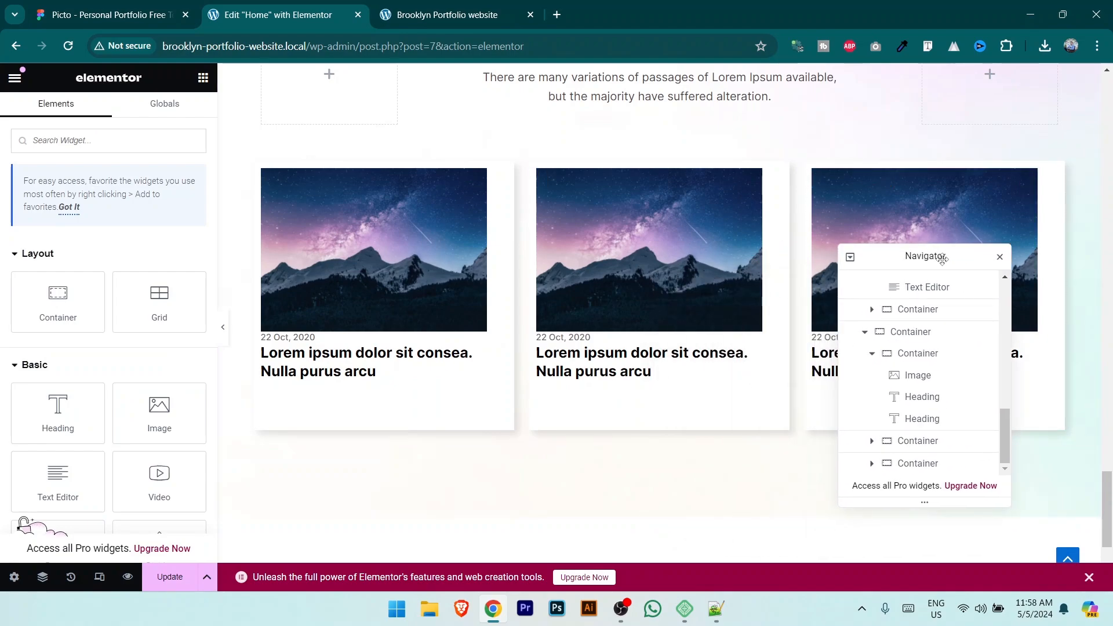
pyautogui.click(730, 196)
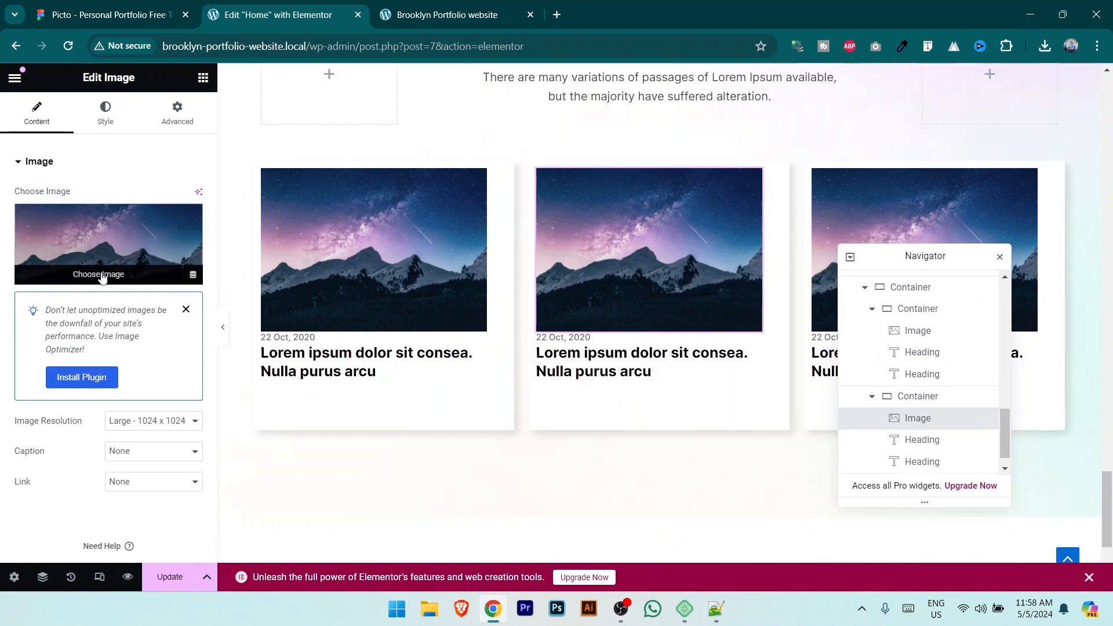
# Step: Upload unsplash_coj7UZ7iN60.png and set it as the middle card's gradient image
pyautogui.click(103, 276)
pyautogui.click(209, 141)
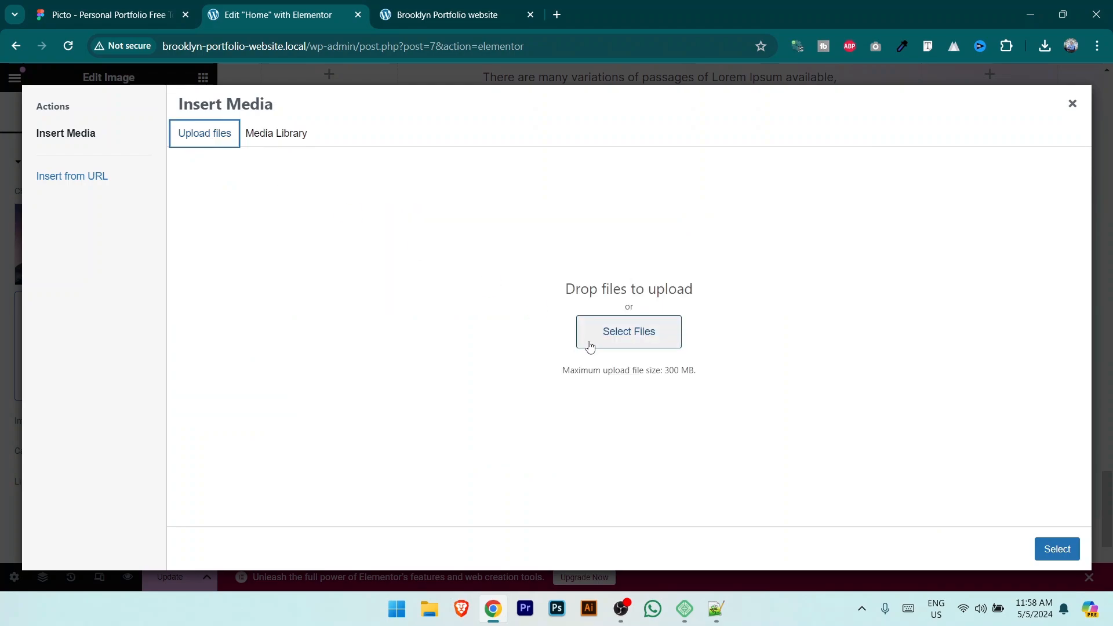
pyautogui.click(649, 331)
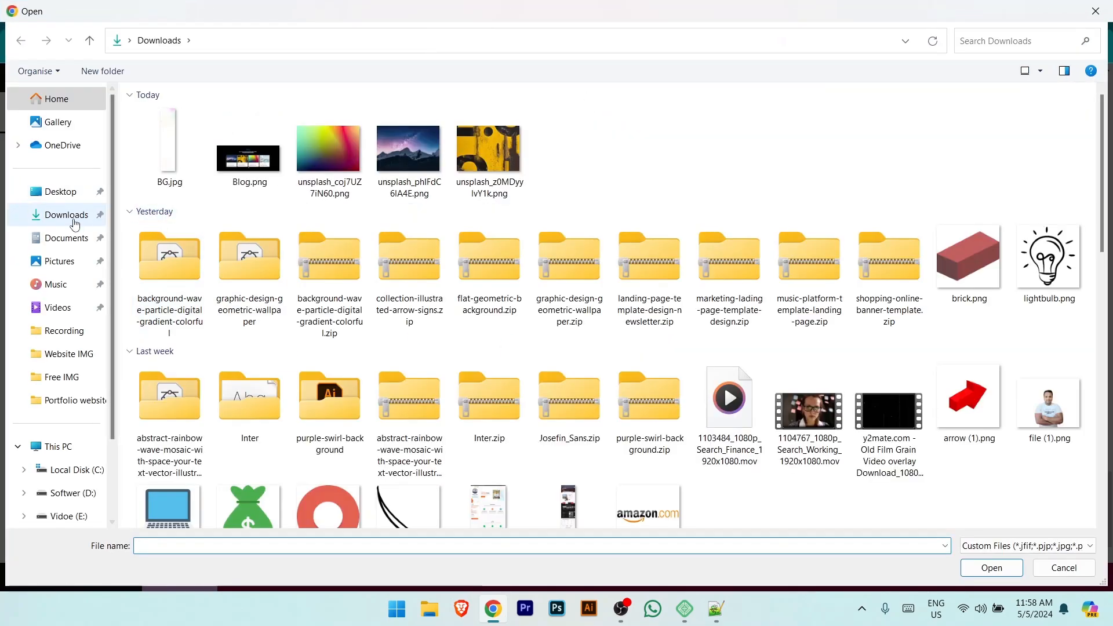
pyautogui.click(329, 152)
pyautogui.click(1004, 560)
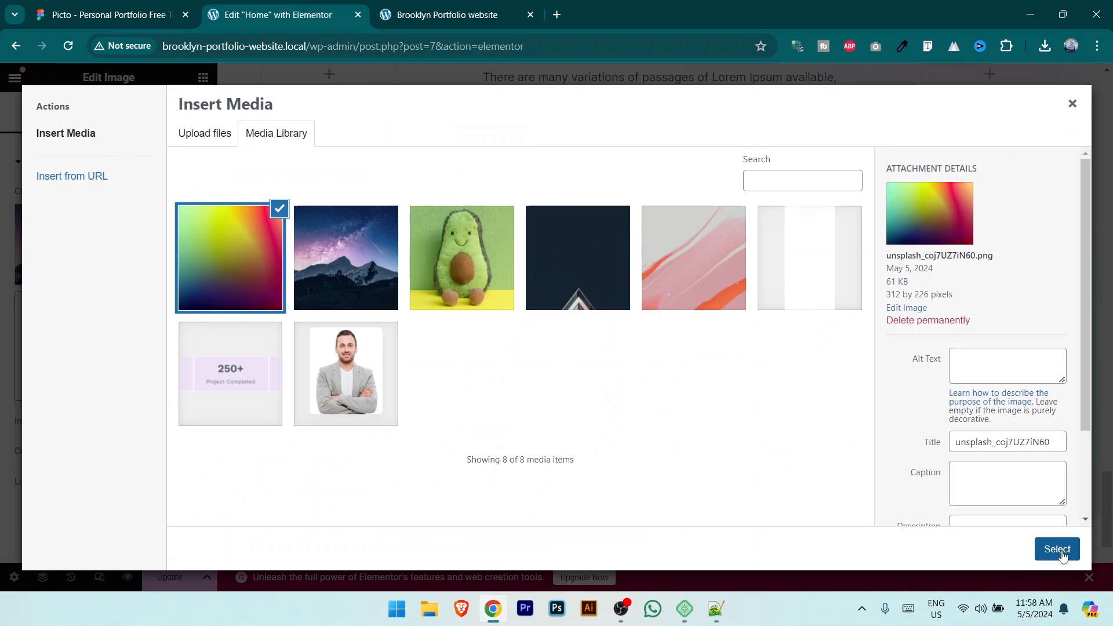
pyautogui.click(1057, 549)
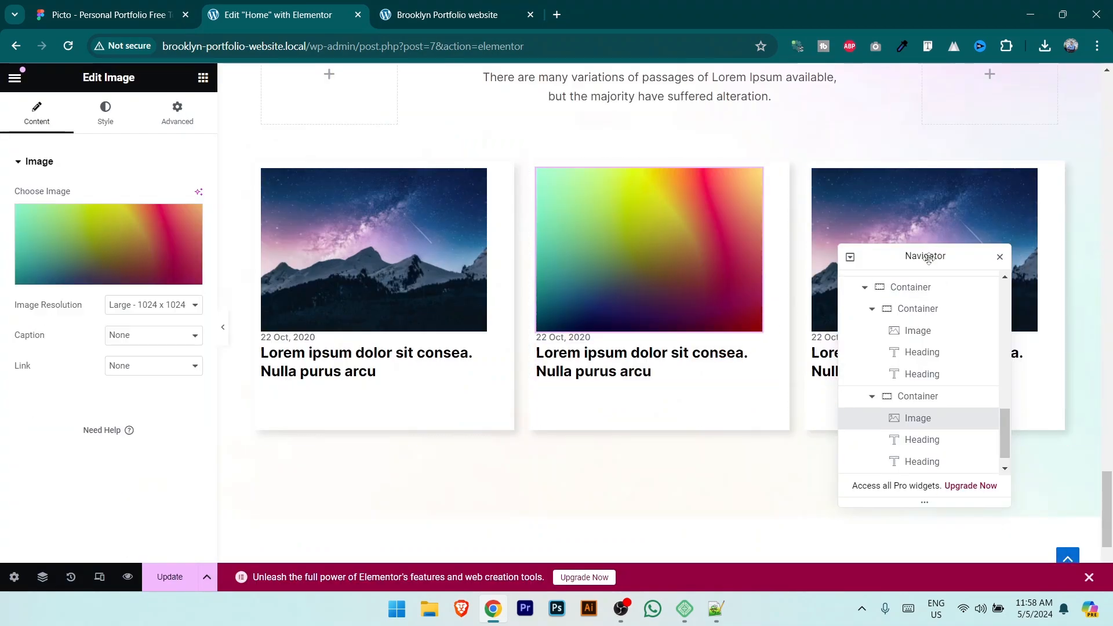
# Step: Upload the yellow abstract image and set it as the third card's image
pyautogui.moveTo(927, 259); pyautogui.dragTo(760, 334)
pyautogui.click(964, 206)
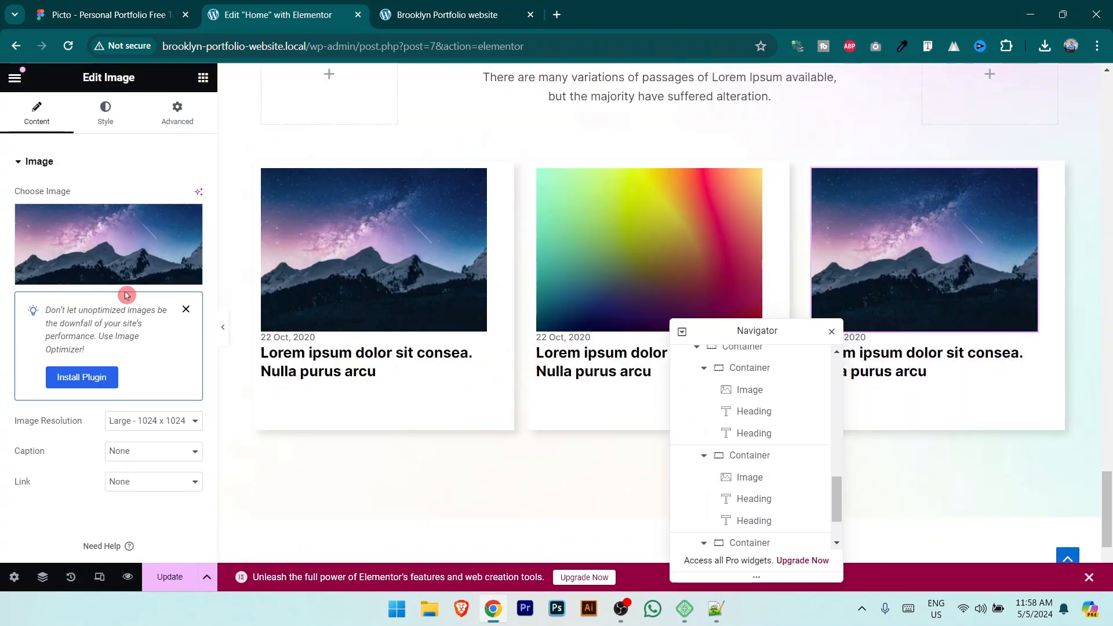
pyautogui.click(120, 228)
pyautogui.click(207, 133)
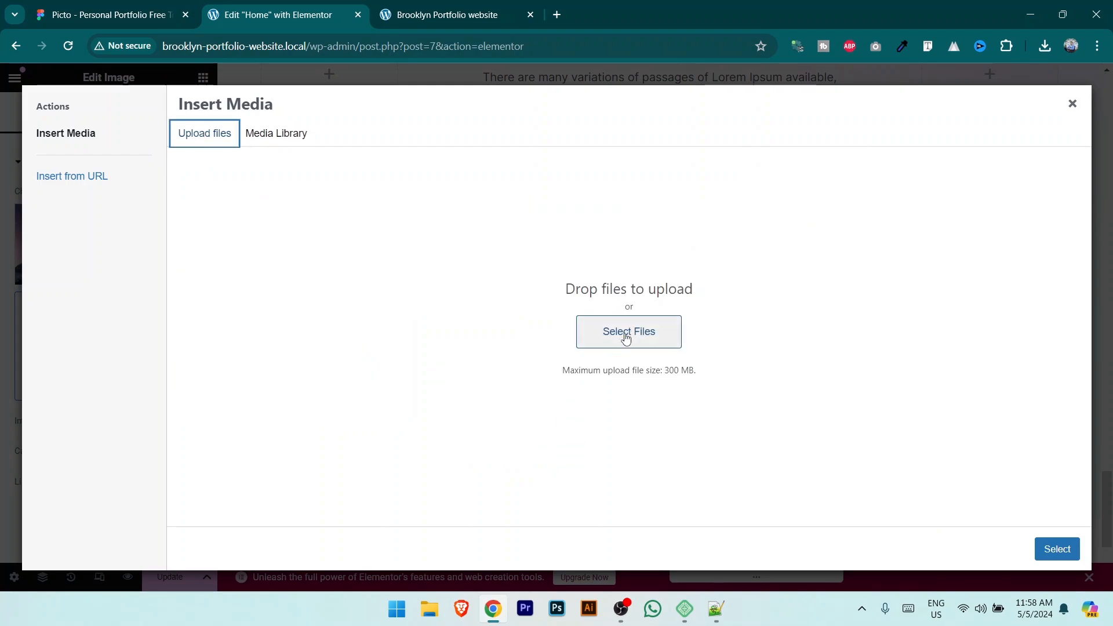
pyautogui.click(626, 338)
pyautogui.doubleClick(490, 152)
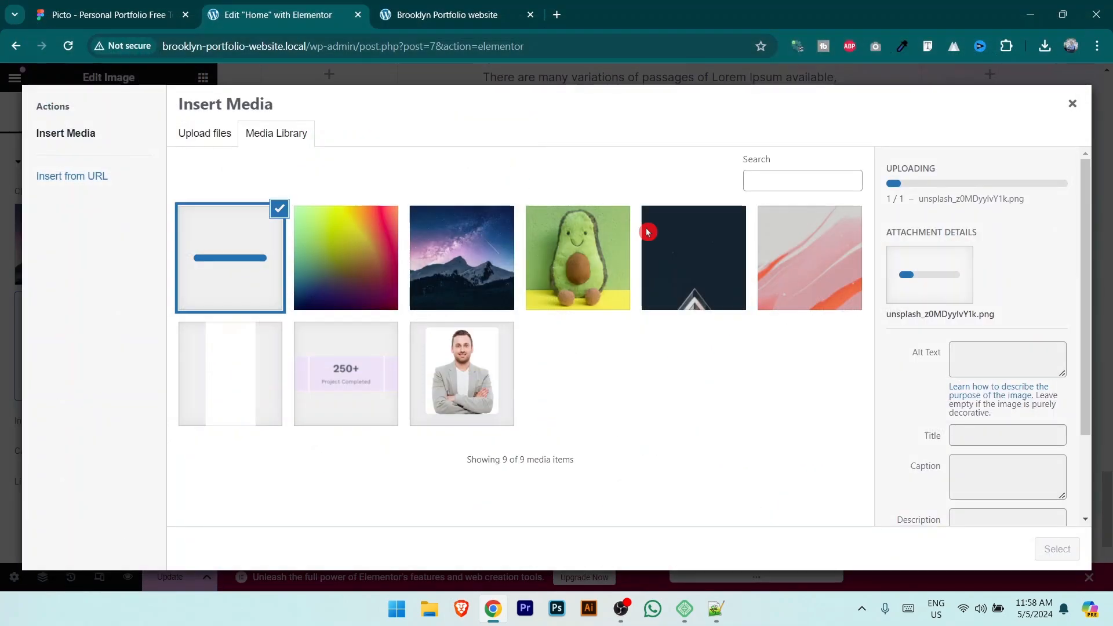
pyautogui.click(1057, 549)
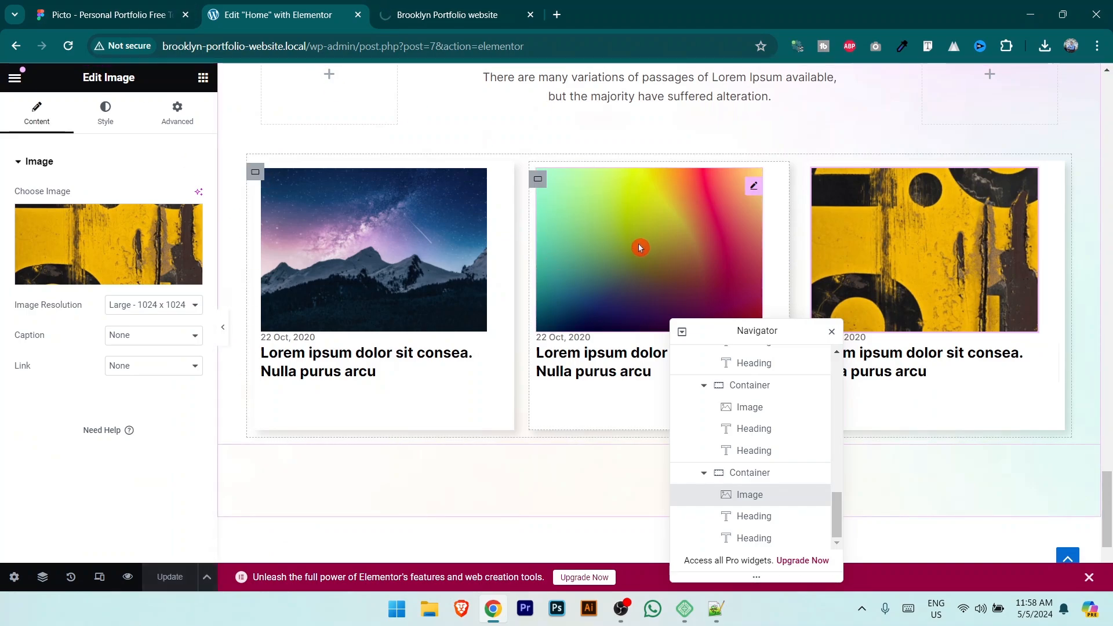
pyautogui.scroll(2, 641, 247)
pyautogui.scroll(-4, 640, 247)
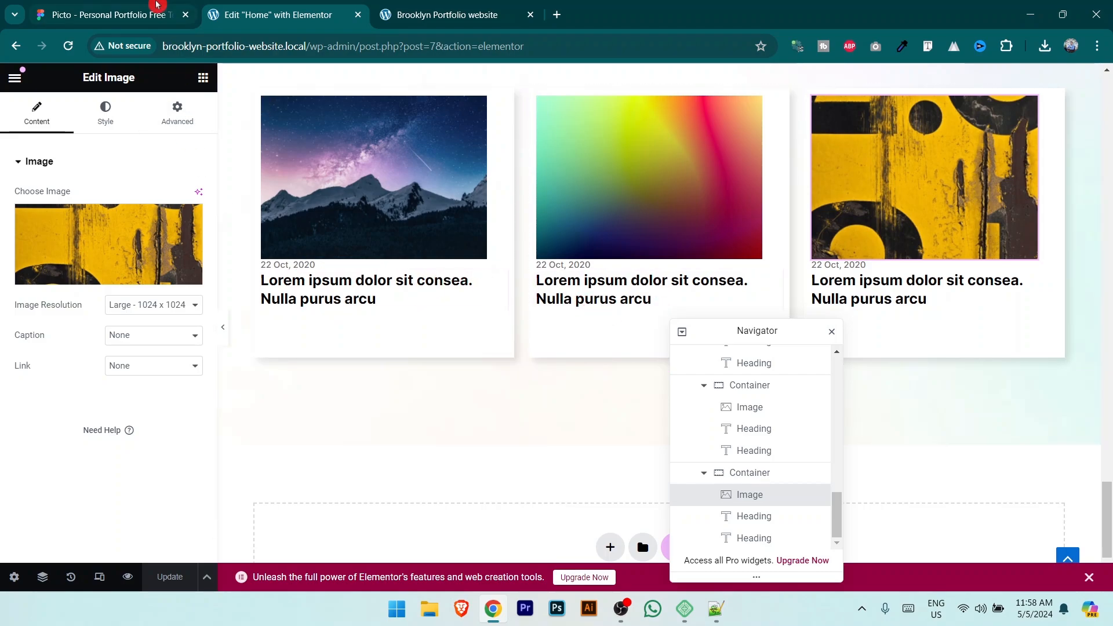
pyautogui.click(145, 15)
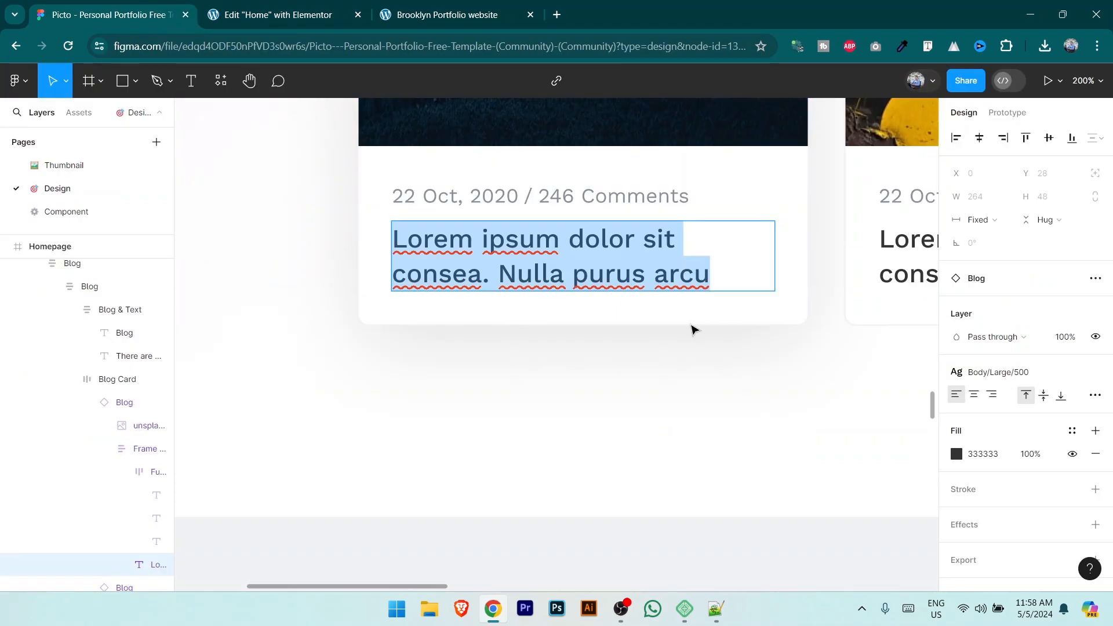
pyautogui.hotkey('ctrl', '-')
pyautogui.hotkey('ctrl', '-')
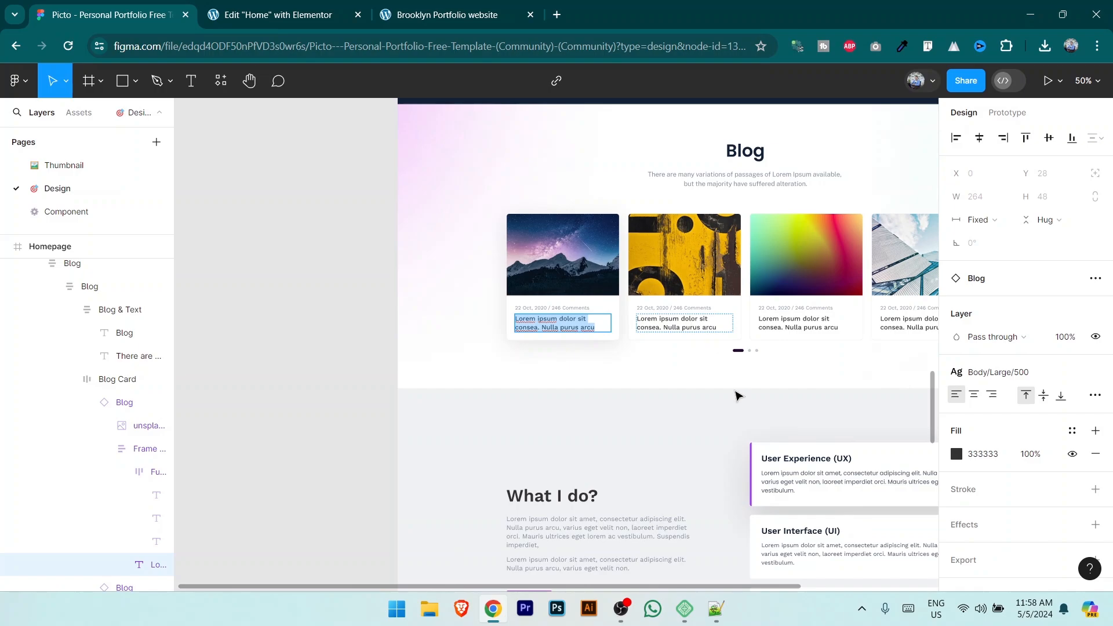
pyautogui.press('Escape')
pyautogui.moveTo(708, 418); pyautogui.dragTo(591, 194)
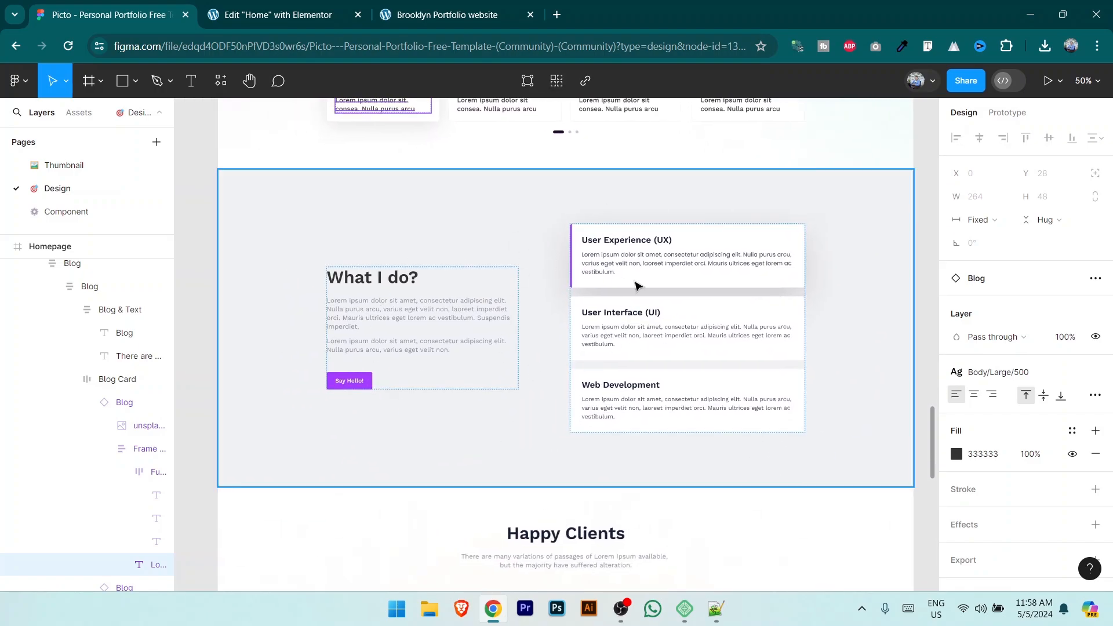
pyautogui.hotkey('ctrl', 'Tab')
# Step: Add a full-width single-column Flexbox container below the blog cards
pyautogui.scroll(-3, 614, 348)
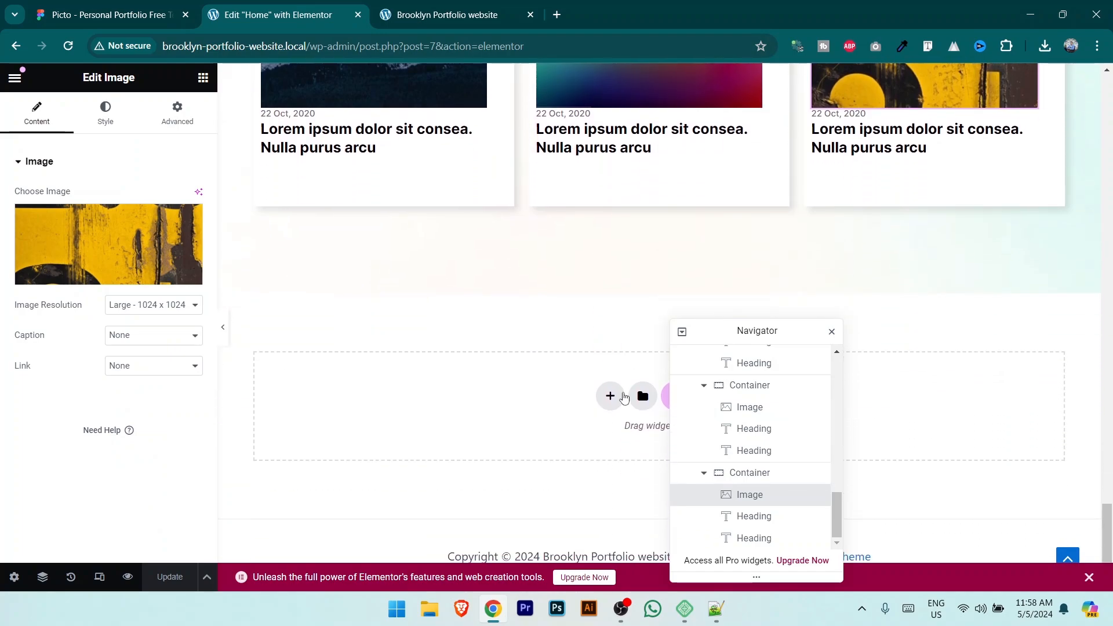
pyautogui.moveTo(754, 330); pyautogui.dragTo(980, 173)
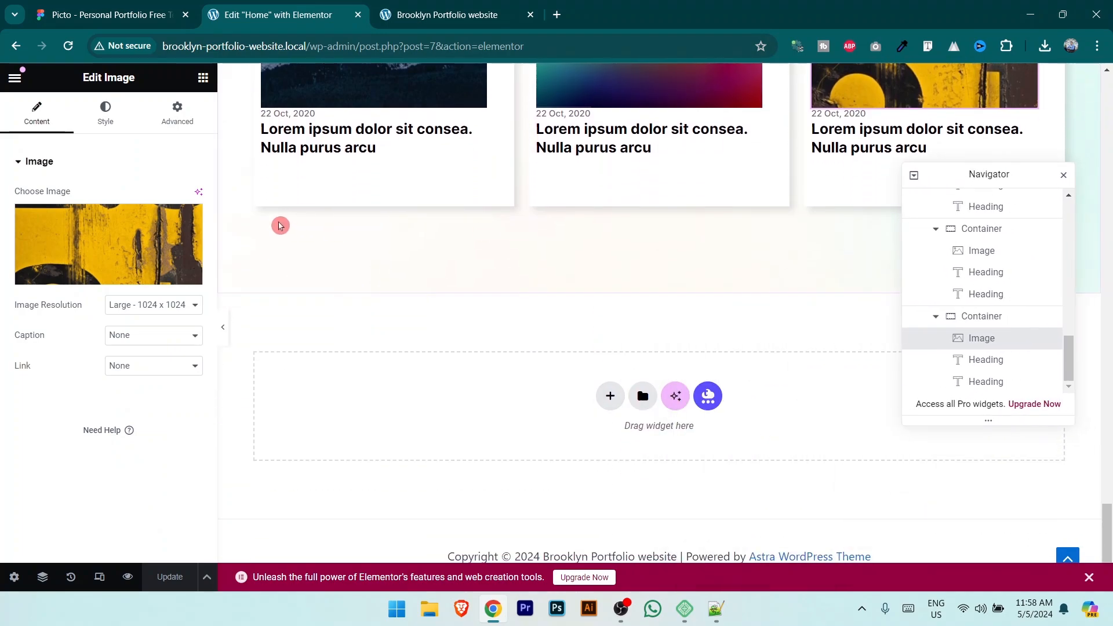
pyautogui.click(610, 397)
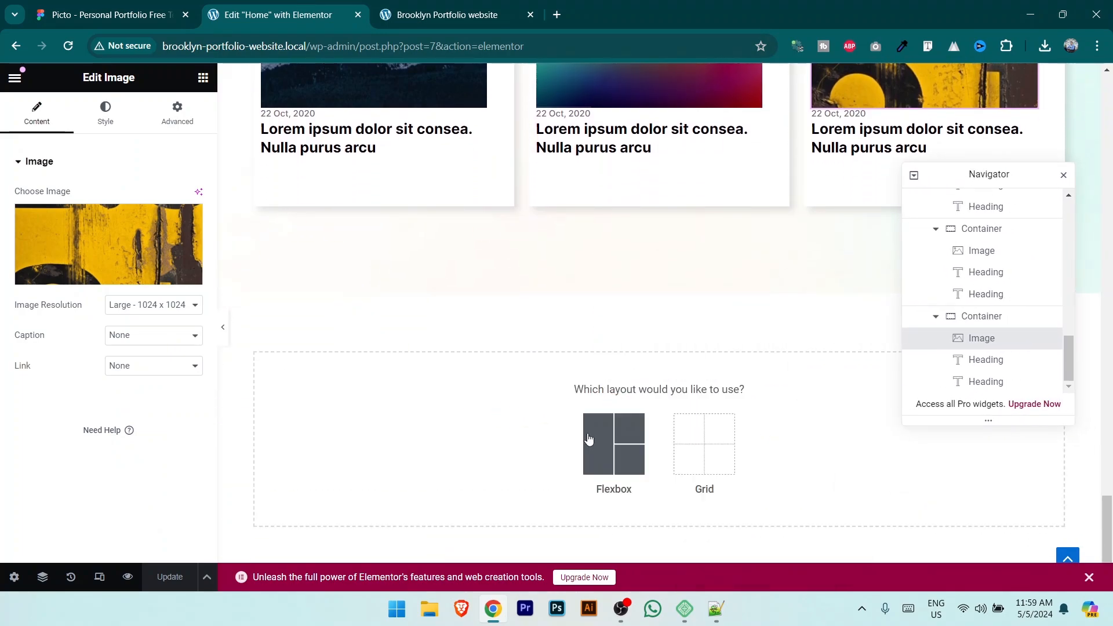
pyautogui.click(616, 476)
pyautogui.click(454, 439)
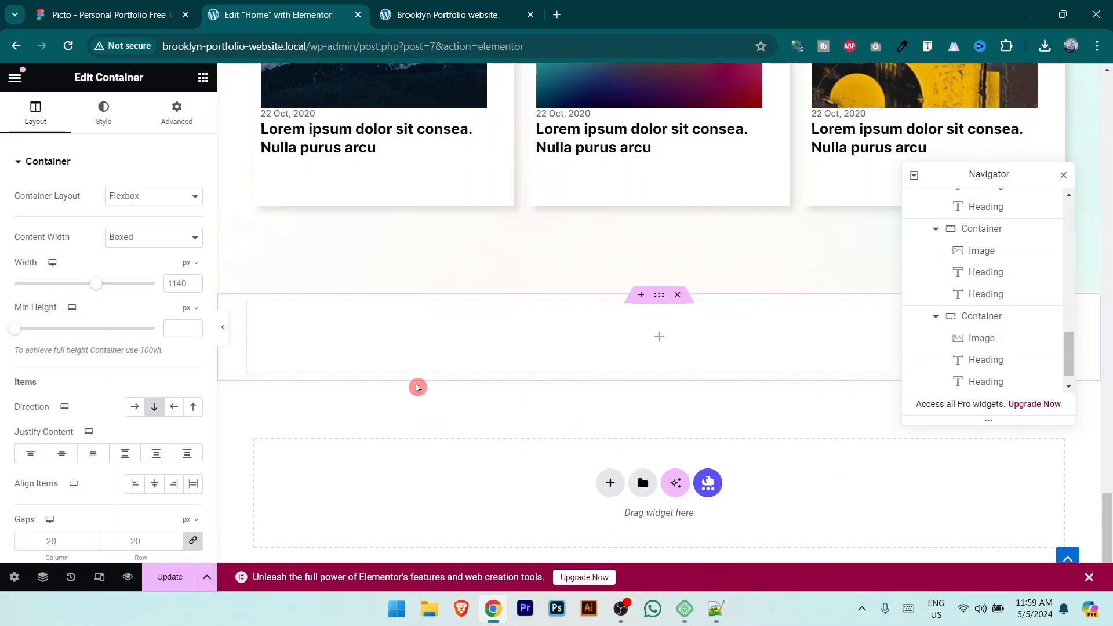
pyautogui.click(148, 237)
pyautogui.click(154, 267)
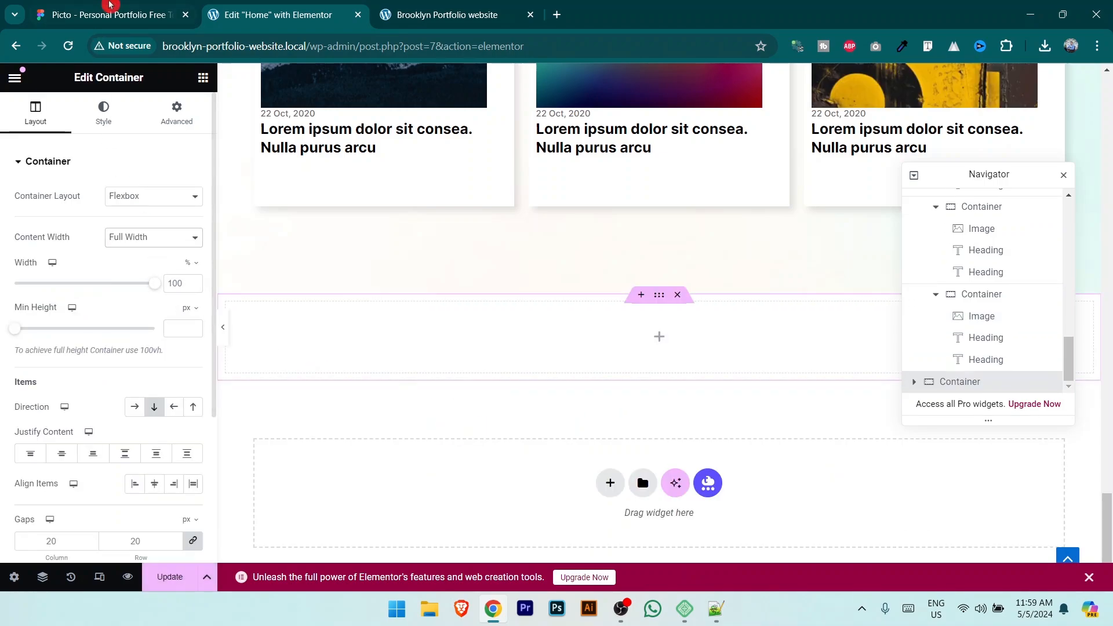
# Step: Sample the section's grey from Figma and give the container a Classic colour background
pyautogui.click(110, 15)
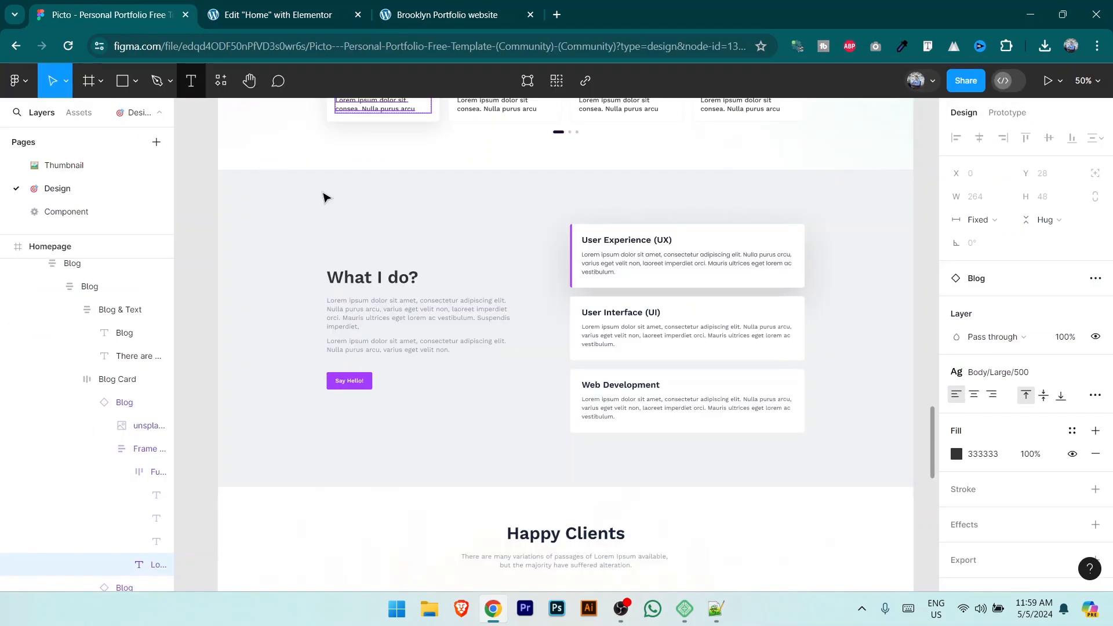
pyautogui.click(902, 46)
pyautogui.click(345, 242)
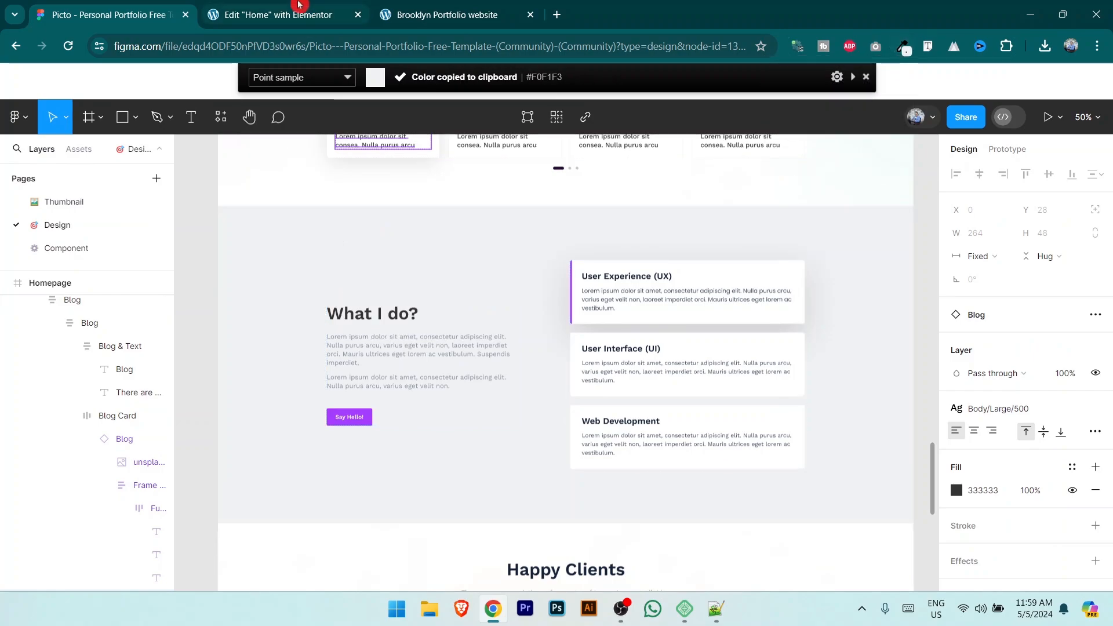
pyautogui.hotkey('ctrl', 'Tab')
pyautogui.click(103, 113)
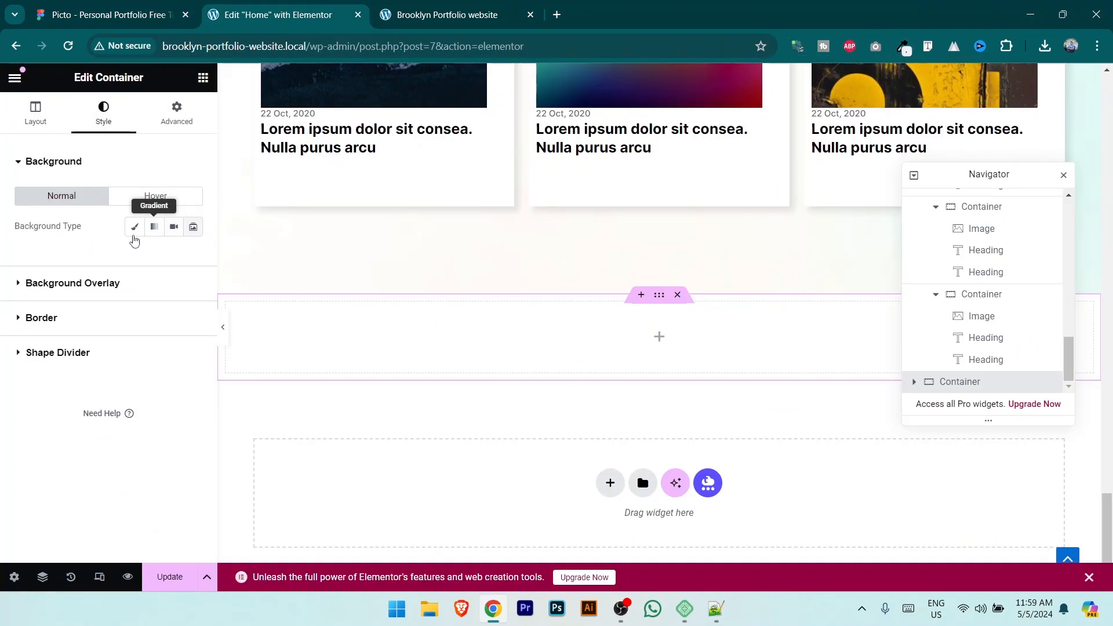
pyautogui.click(134, 226)
pyautogui.click(193, 256)
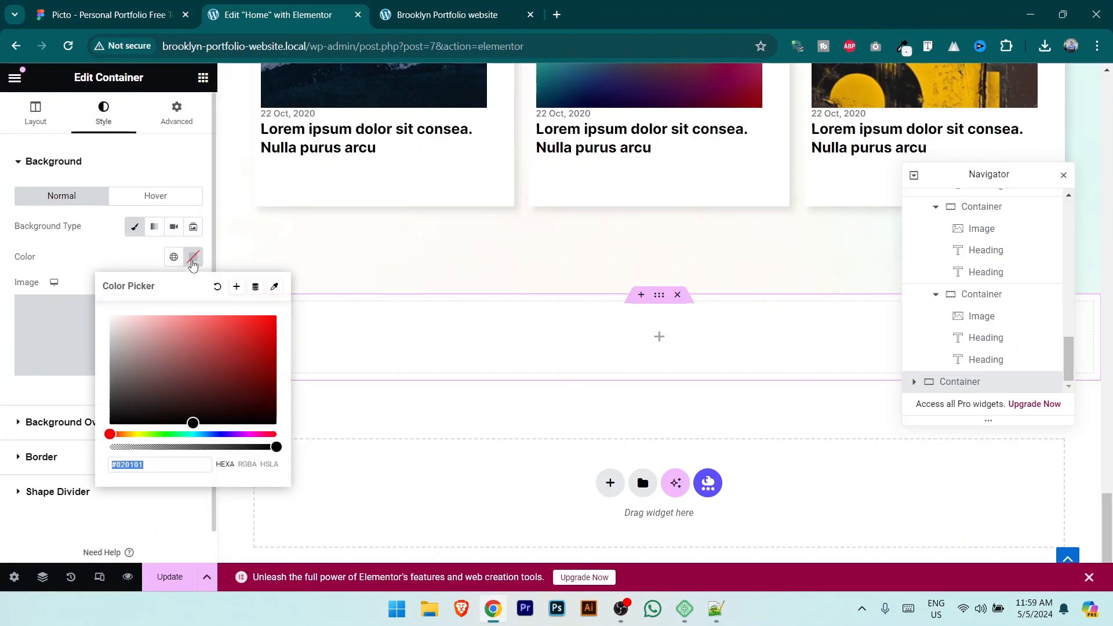
pyautogui.click(185, 475)
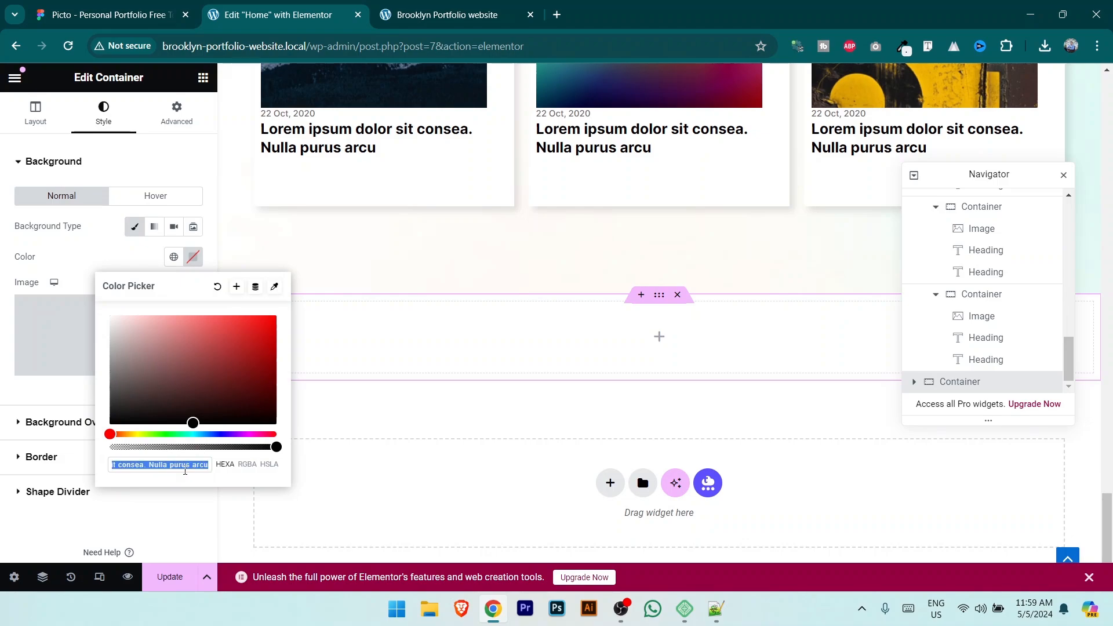
# Step: Set the container background colour to hex F0F1F3 sampled from the design
pyautogui.click(112, 5)
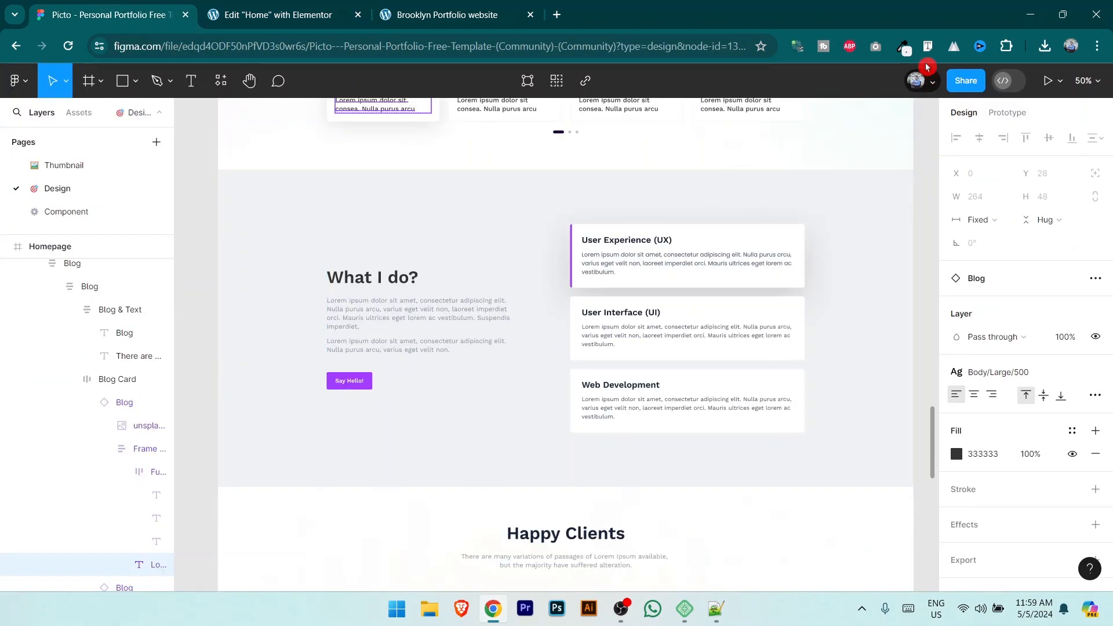
pyautogui.click(906, 49)
pyautogui.click(431, 238)
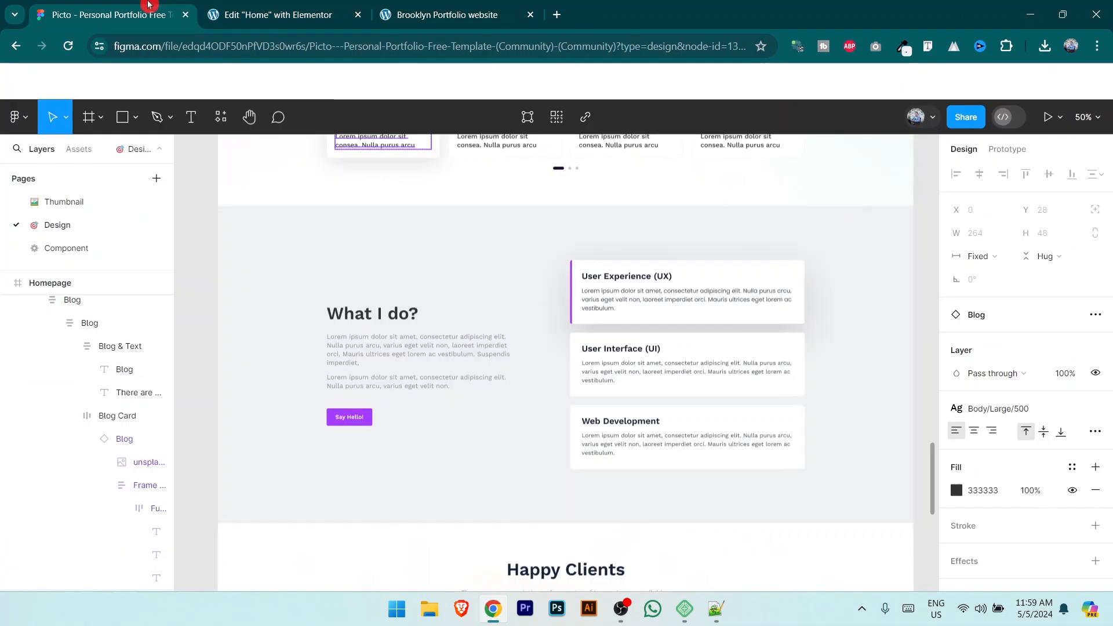
pyautogui.click(906, 50)
pyautogui.click(906, 50)
pyautogui.click(828, 130)
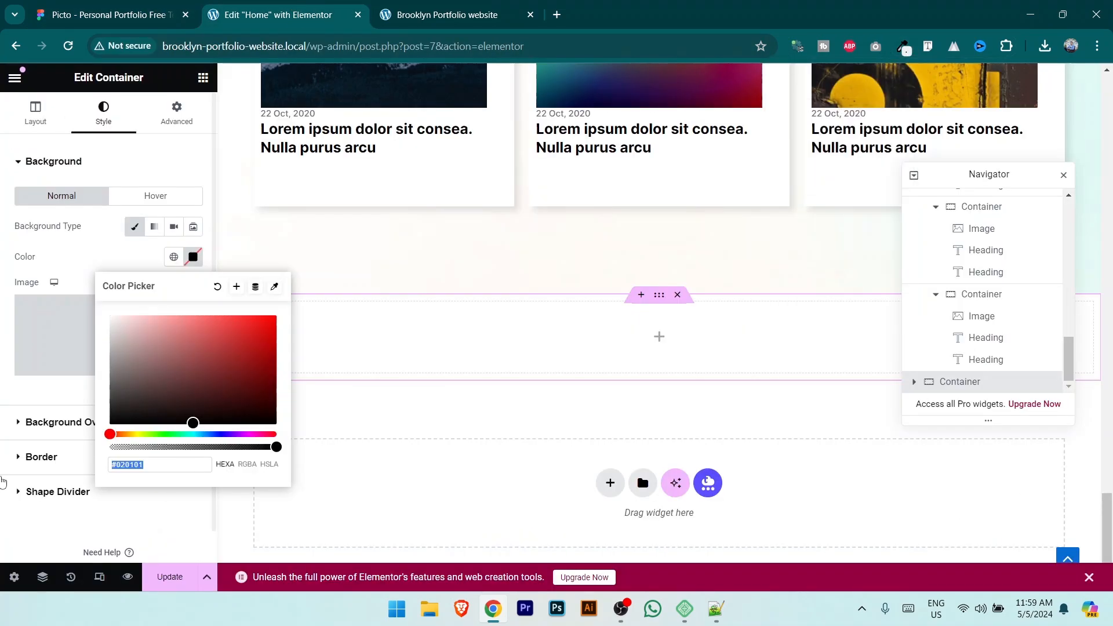
pyautogui.hotkey('ctrl', 'v')
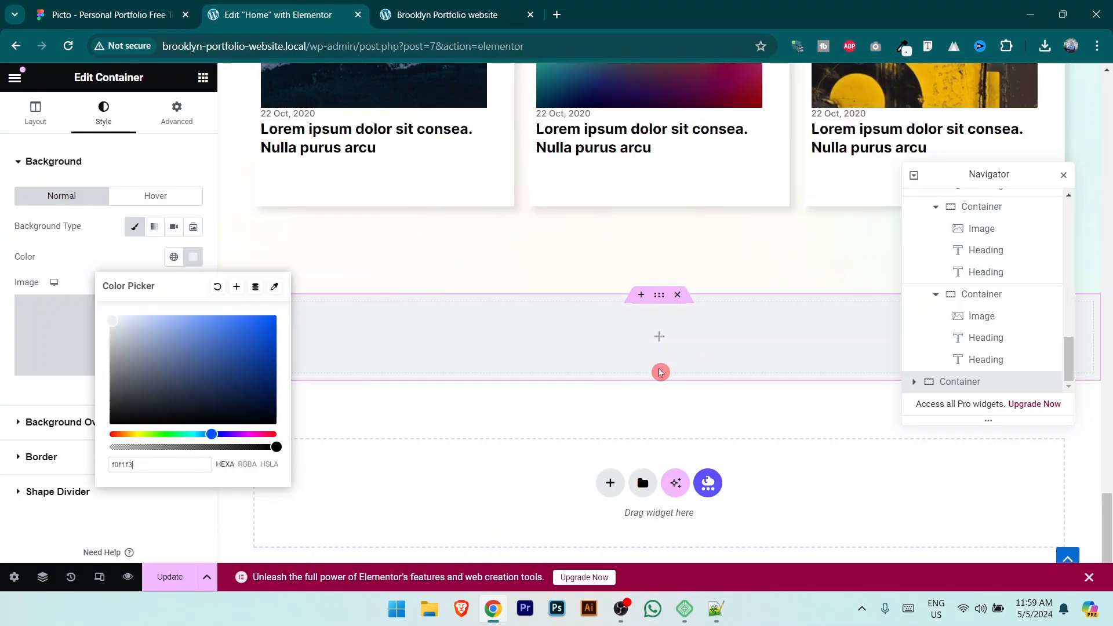
pyautogui.click(98, 527)
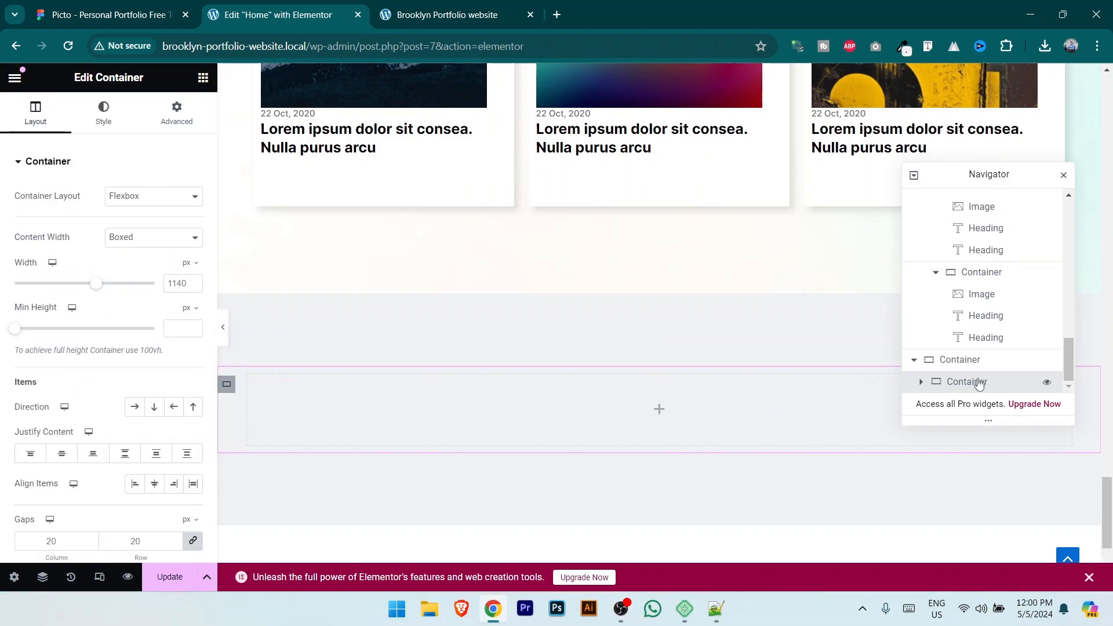
# Step: Nest two side-by-side inner containers in the grey section and drop a Heading into the left one
pyautogui.click(771, 378)
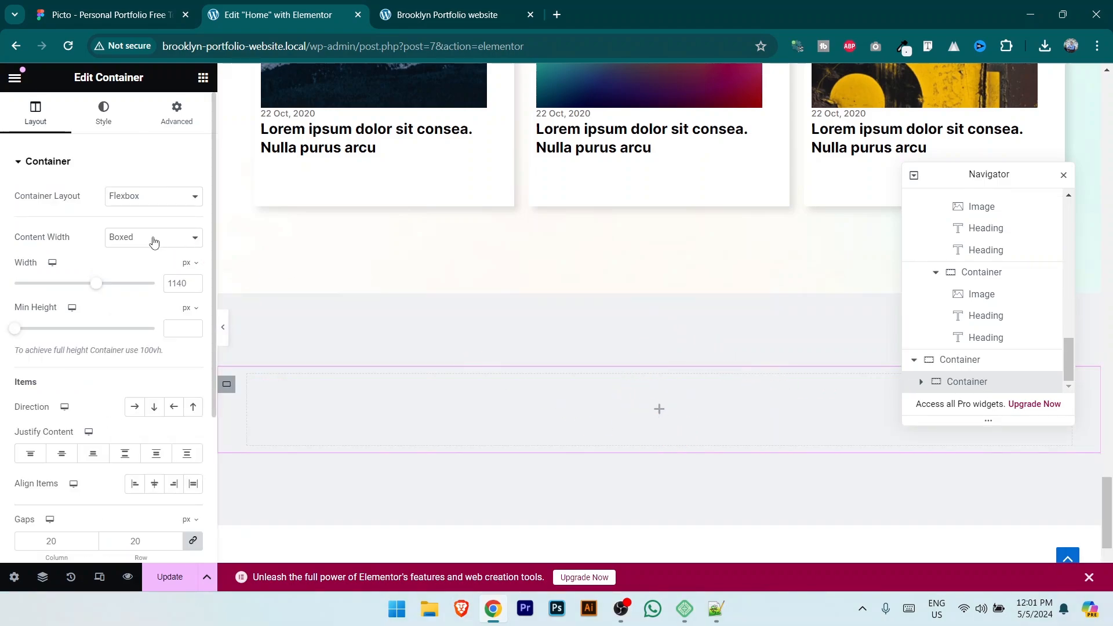
pyautogui.click(203, 77)
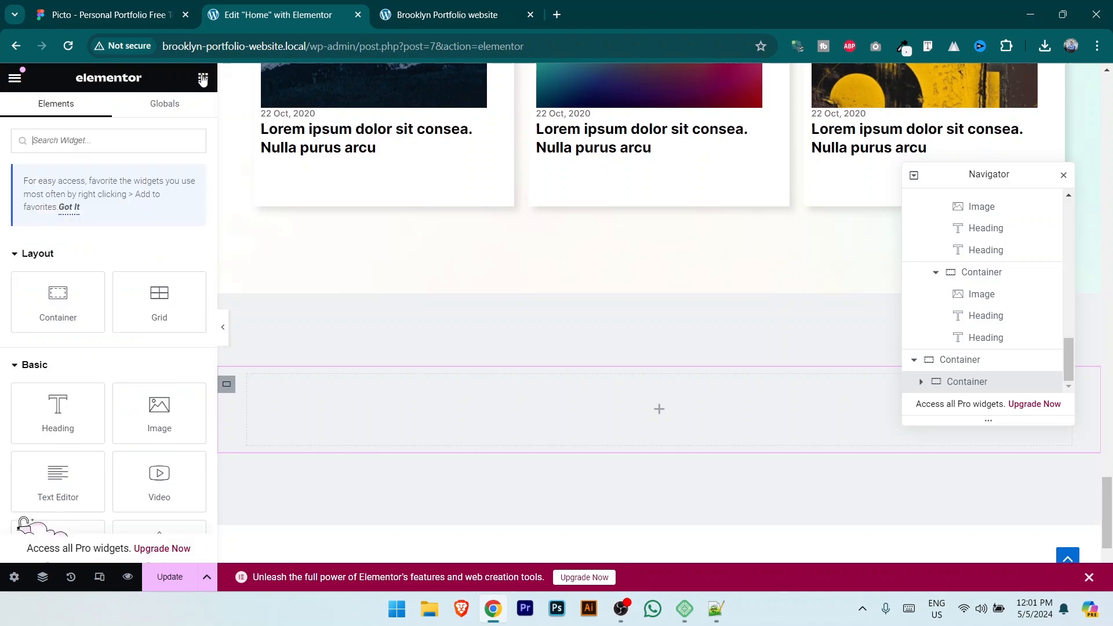
pyautogui.moveTo(58, 304); pyautogui.dragTo(666, 415)
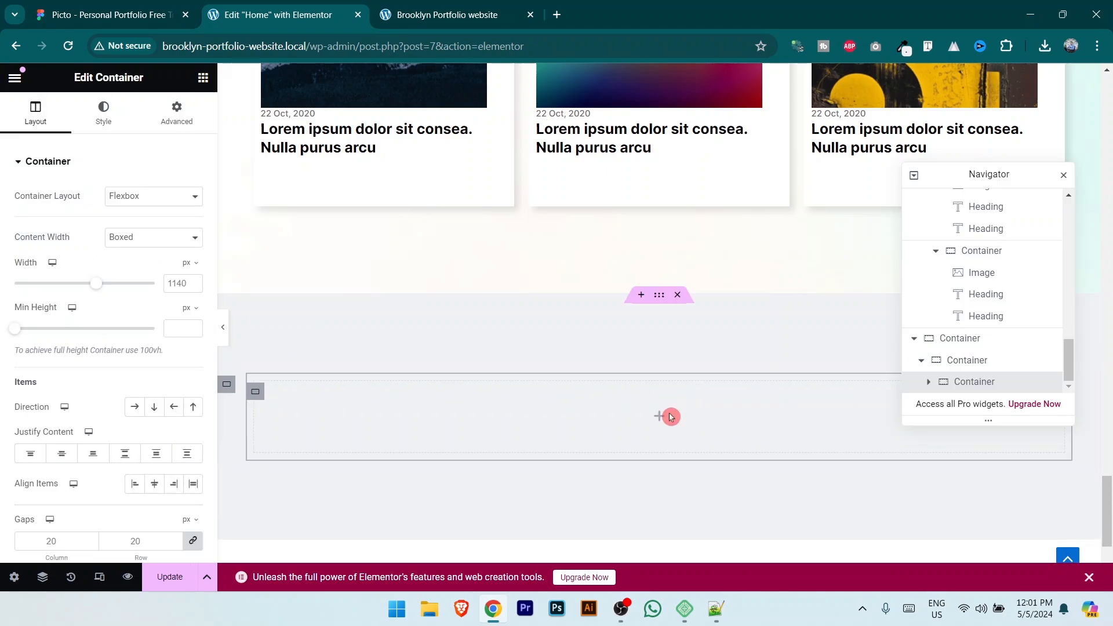
pyautogui.rightClick(970, 392)
pyautogui.click(981, 236)
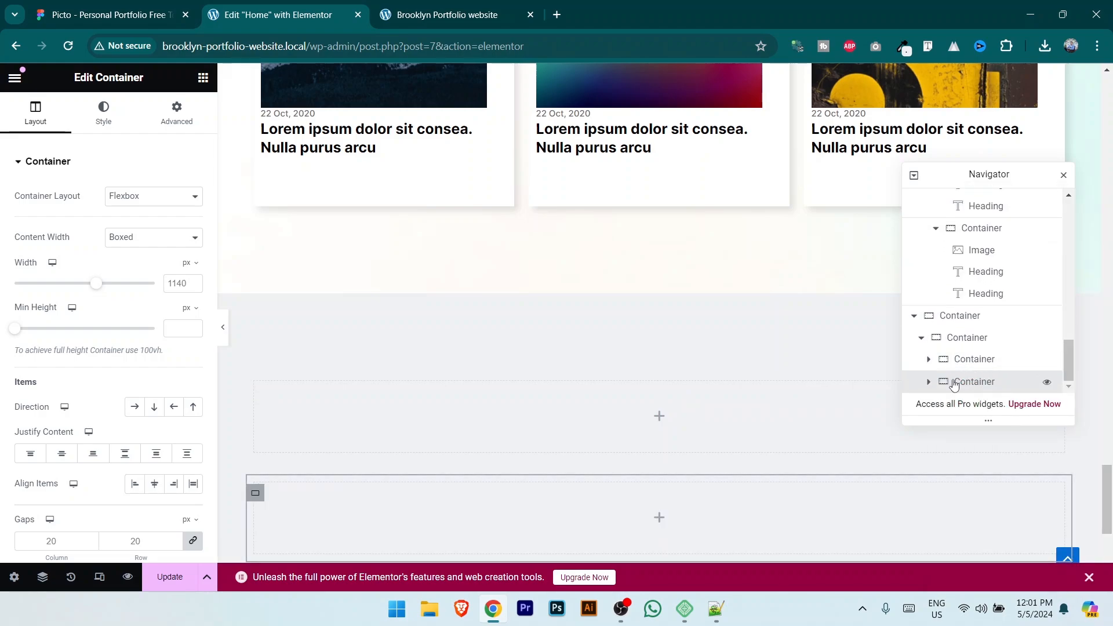
pyautogui.click(973, 344)
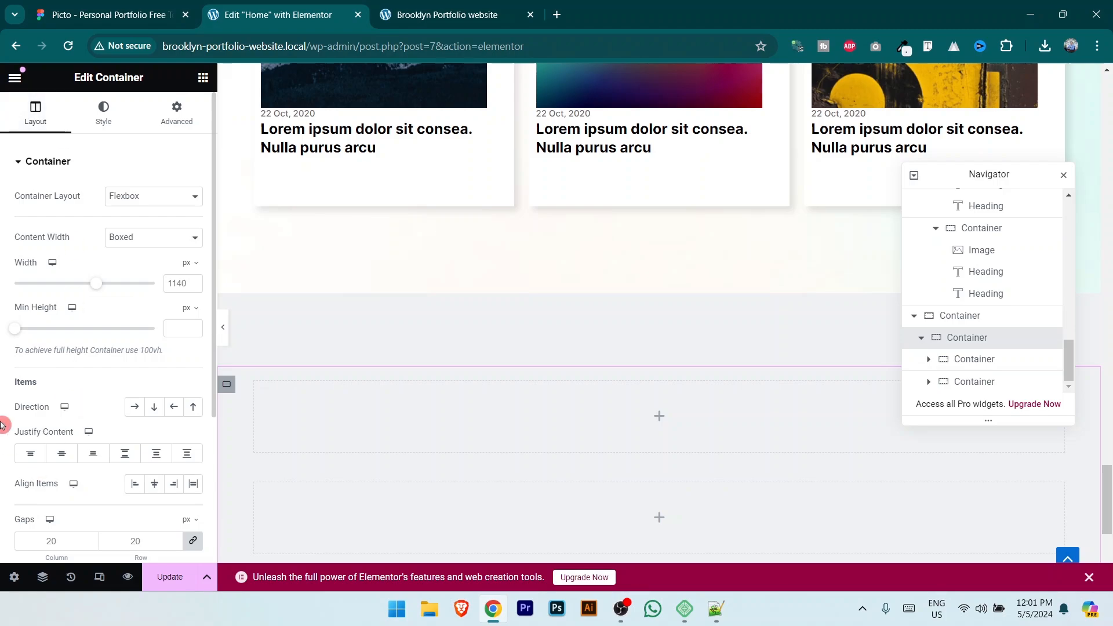
pyautogui.click(133, 410)
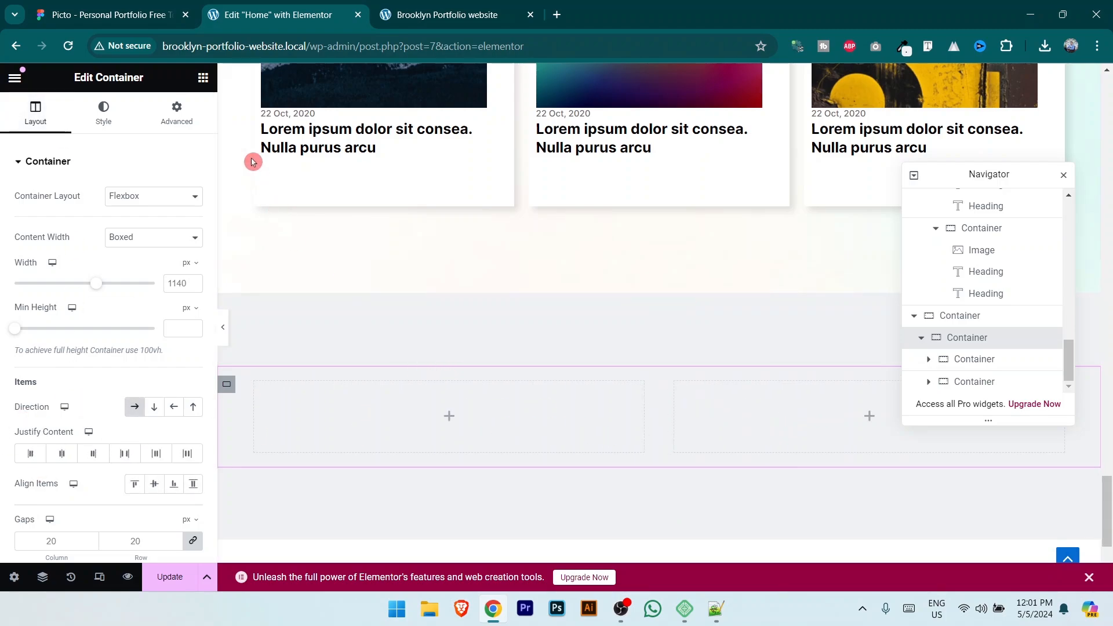
pyautogui.click(205, 81)
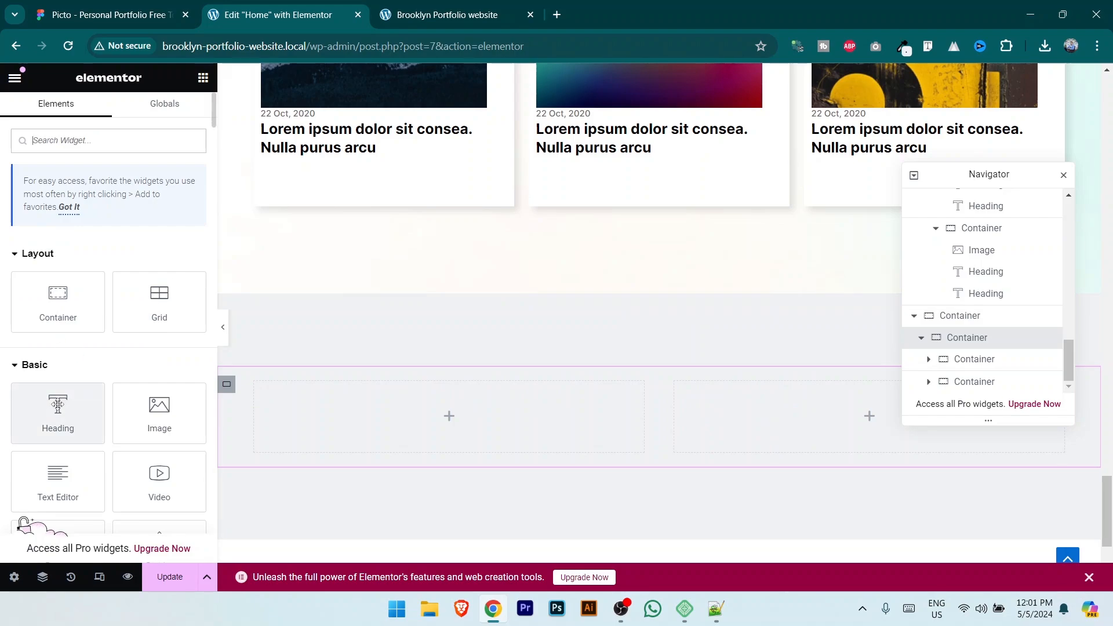
pyautogui.moveTo(58, 413); pyautogui.dragTo(408, 426)
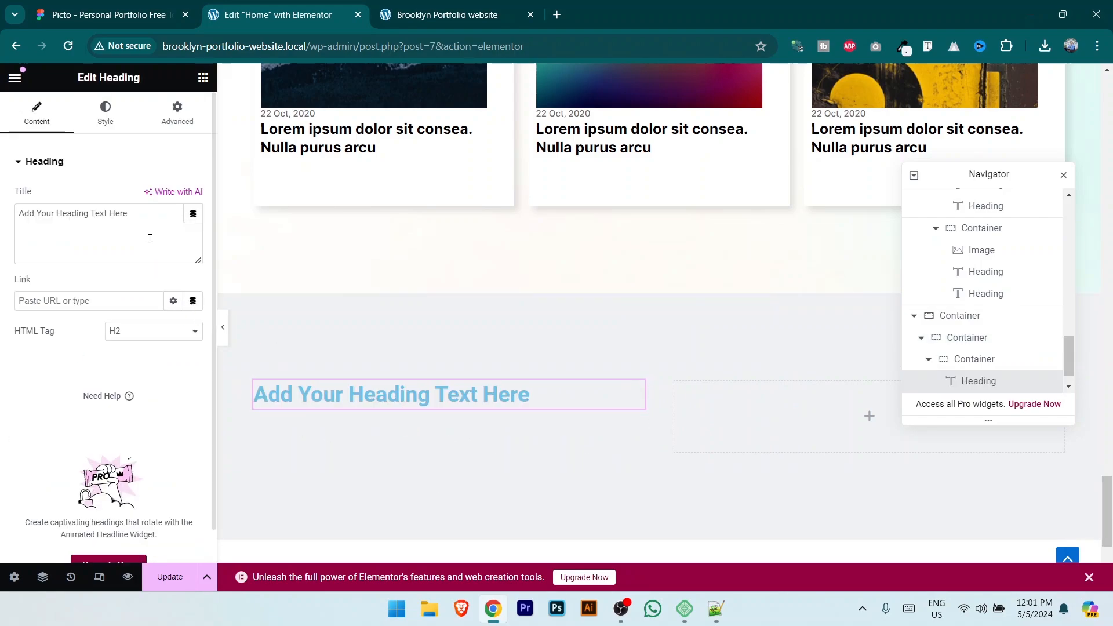
# Step: Replace the heading's placeholder title with 'What I do?' copied from the Figma design
pyautogui.click(129, 213)
pyautogui.hotkey('ctrl', 'a')
pyautogui.click(116, 12)
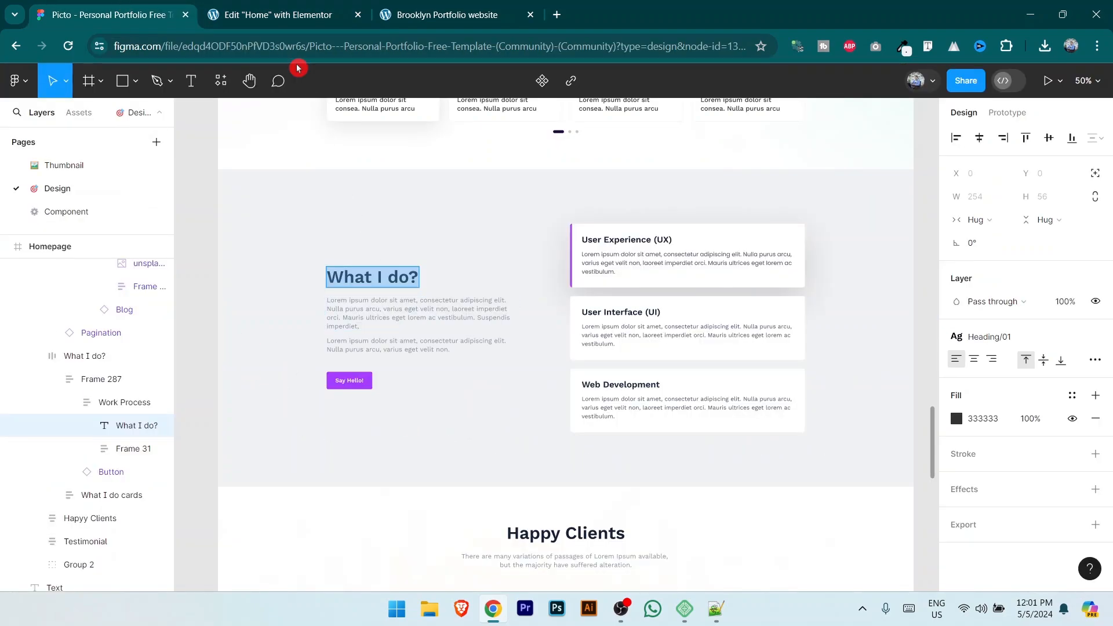
pyautogui.click(277, 16)
pyautogui.write('What I do?')
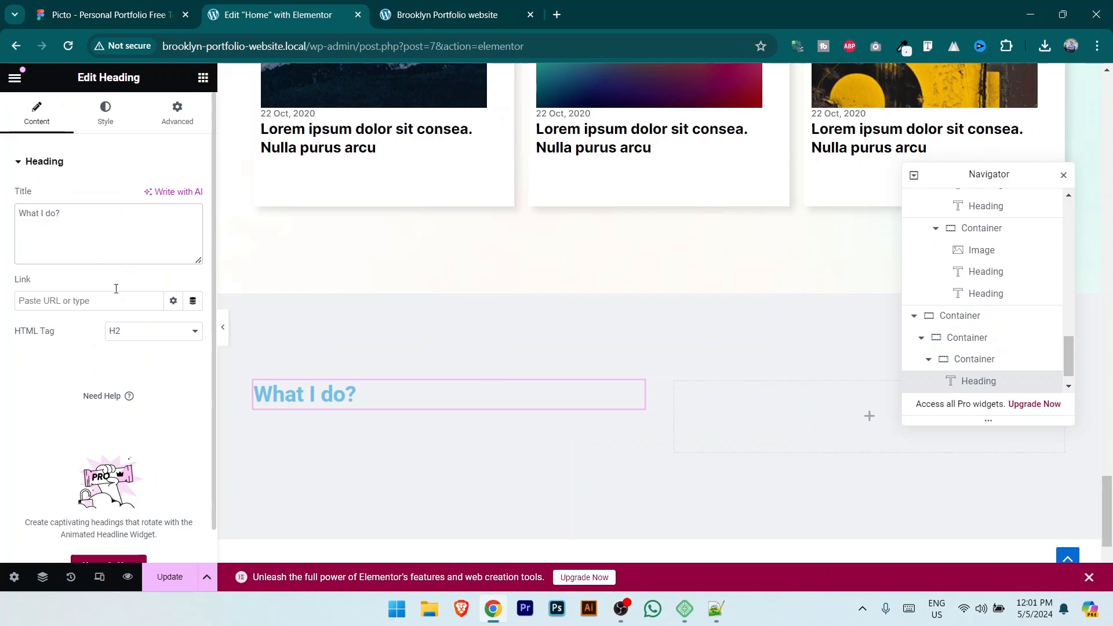
# Step: Colour the heading text black
pyautogui.click(109, 117)
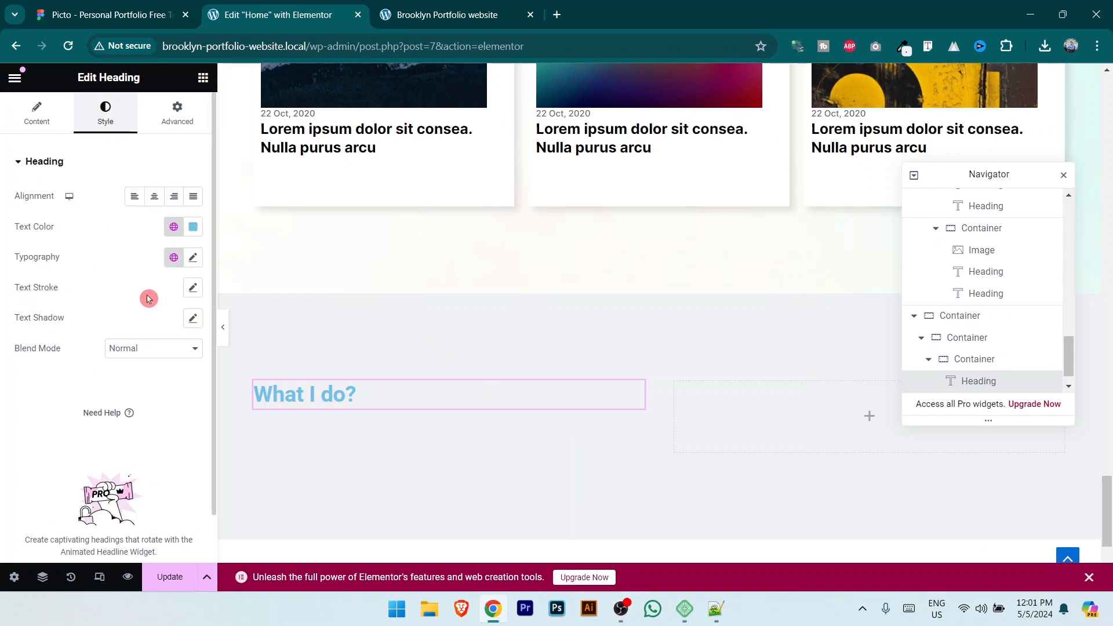
pyautogui.click(192, 227)
pyautogui.moveTo(142, 347); pyautogui.dragTo(8, 484)
pyautogui.click(9, 382)
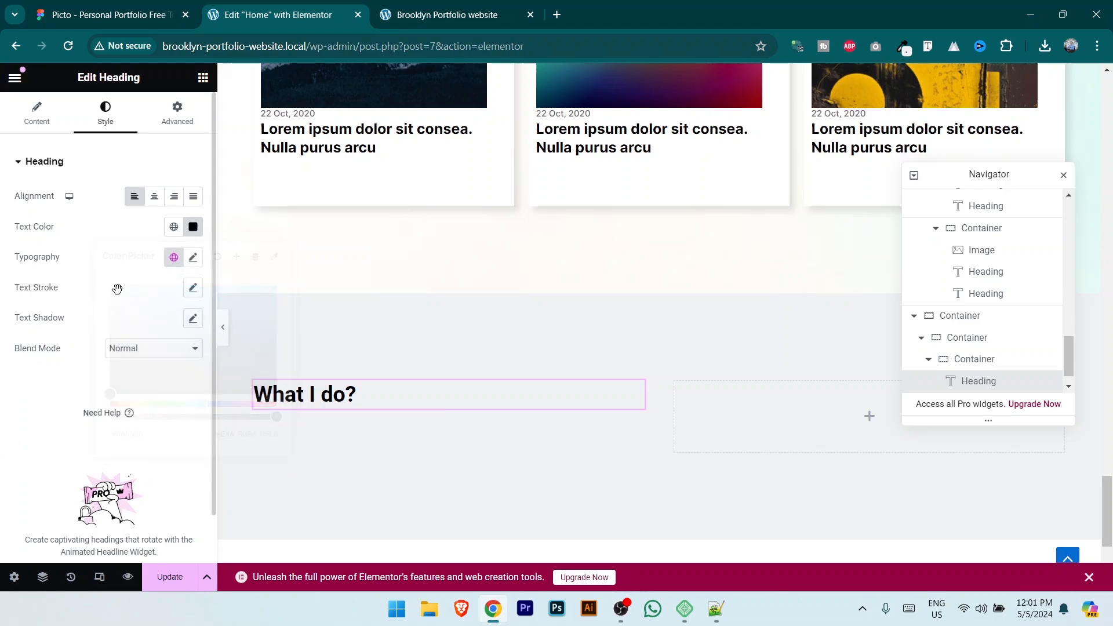
# Step: Set the heading typography to Inter, weight 700, size 35 px
pyautogui.click(193, 258)
pyautogui.click(159, 332)
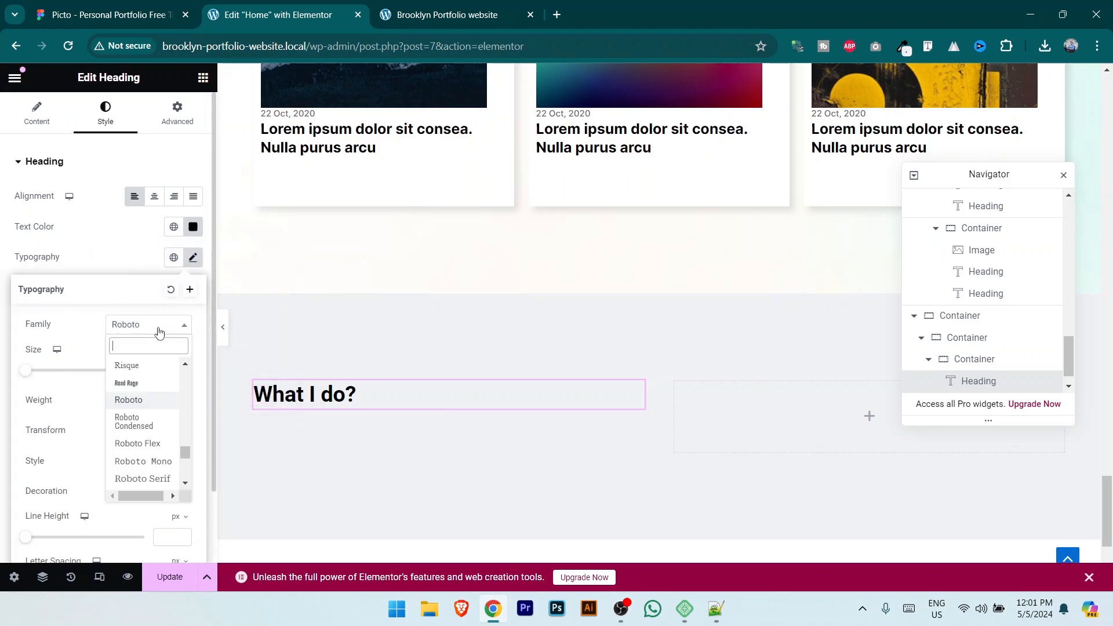
pyautogui.write('inter')
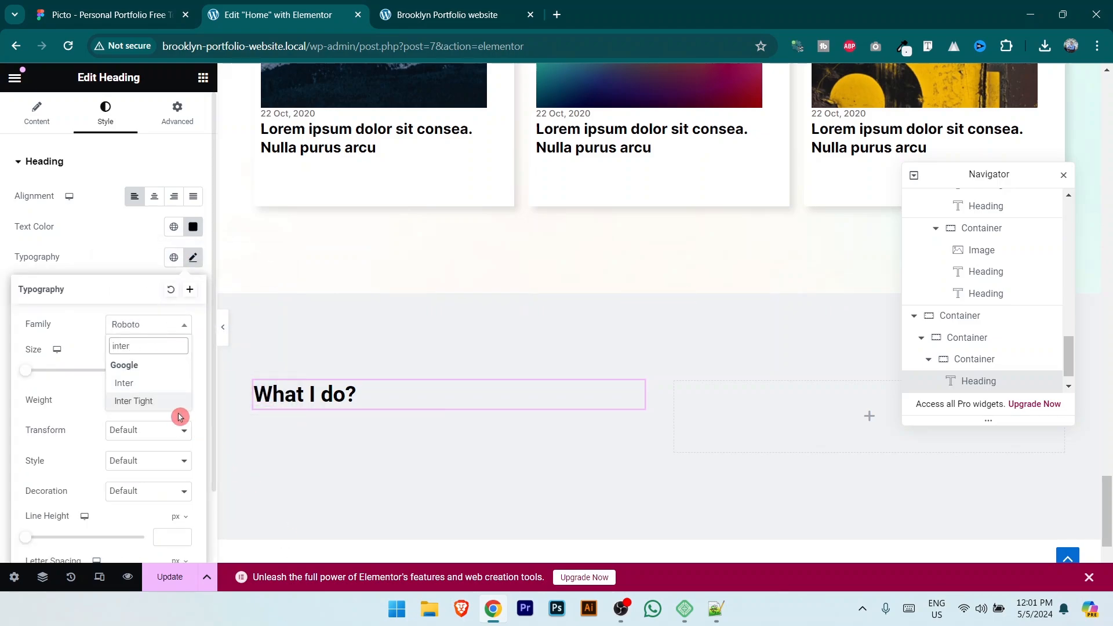
pyautogui.click(147, 386)
pyautogui.click(152, 402)
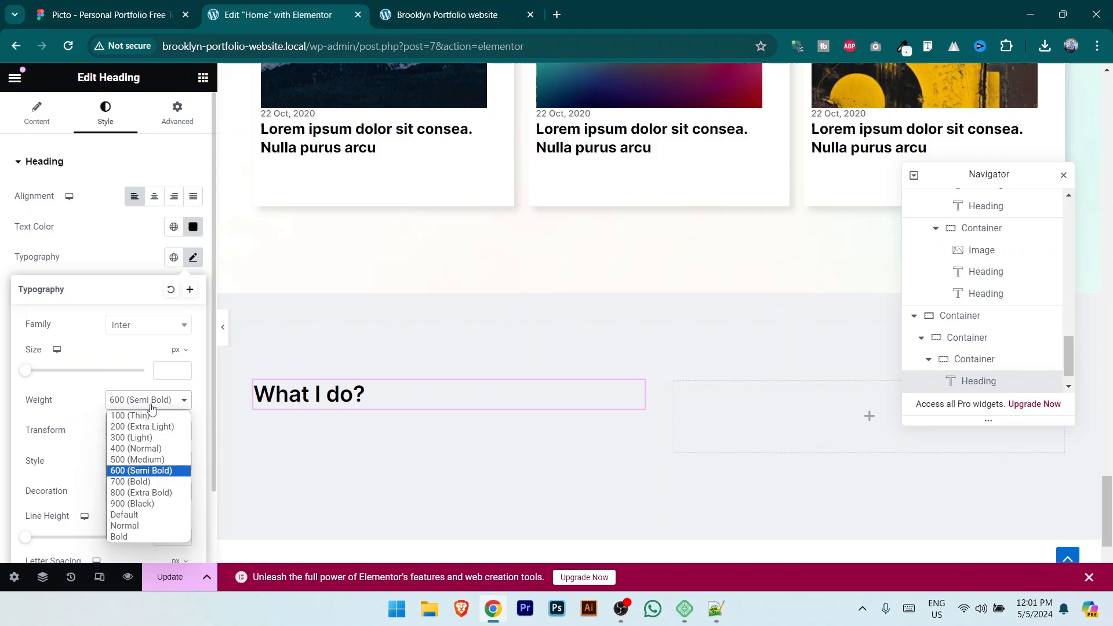
pyautogui.click(164, 481)
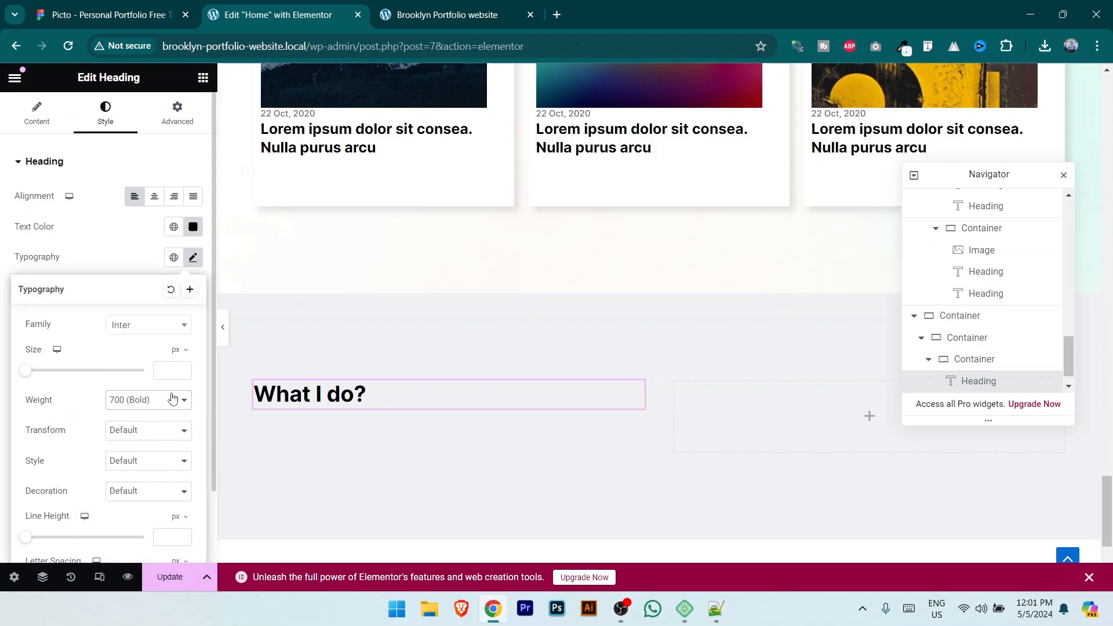
pyautogui.write('28')
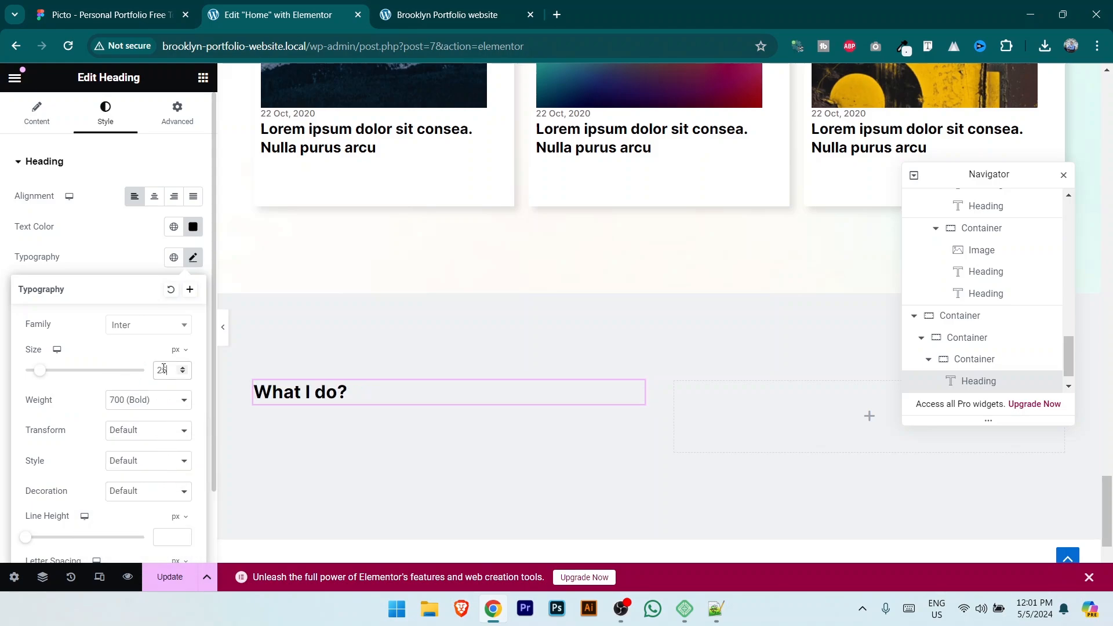
pyautogui.click(163, 368)
pyautogui.press('BackSpace')
pyautogui.write('35')
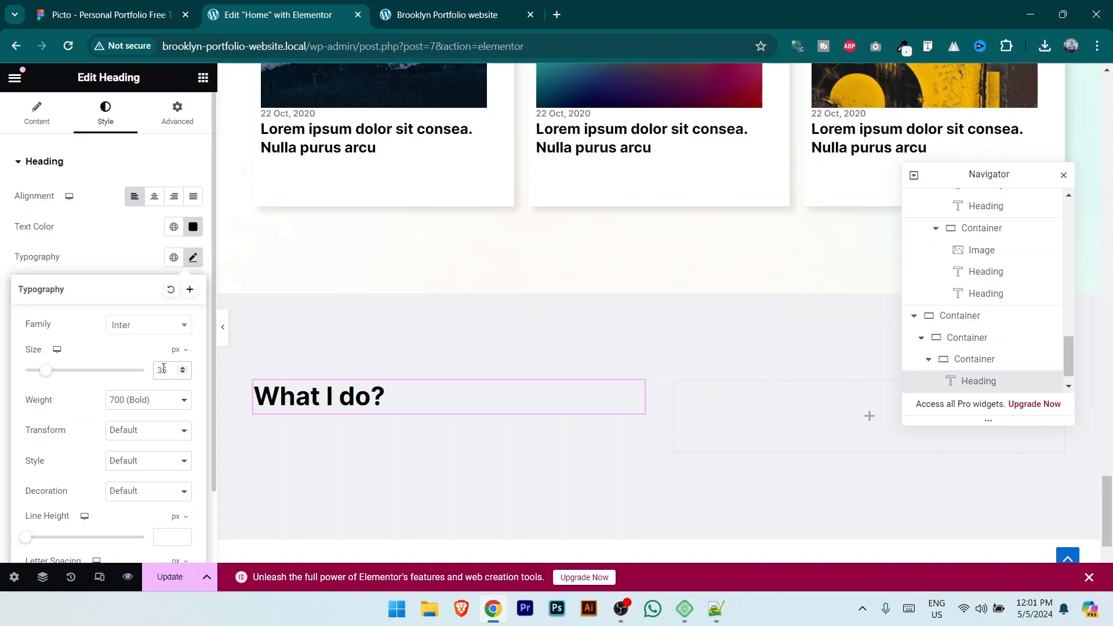
# Step: Inspect the paragraph under the heading in the Figma design
pyautogui.click(107, 14)
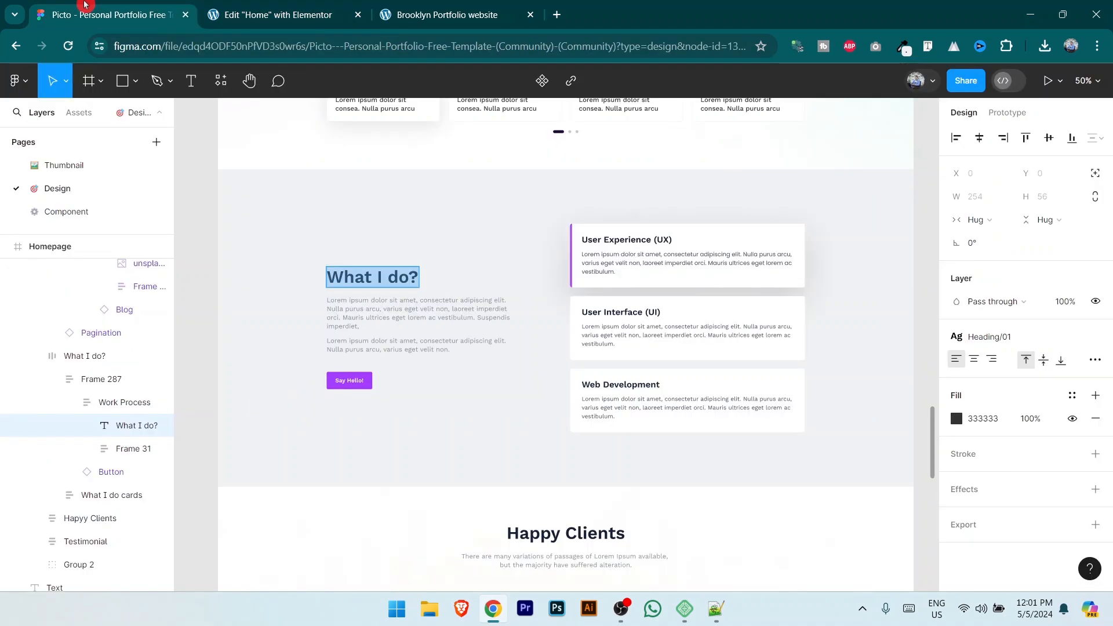
pyautogui.doubleClick(385, 318)
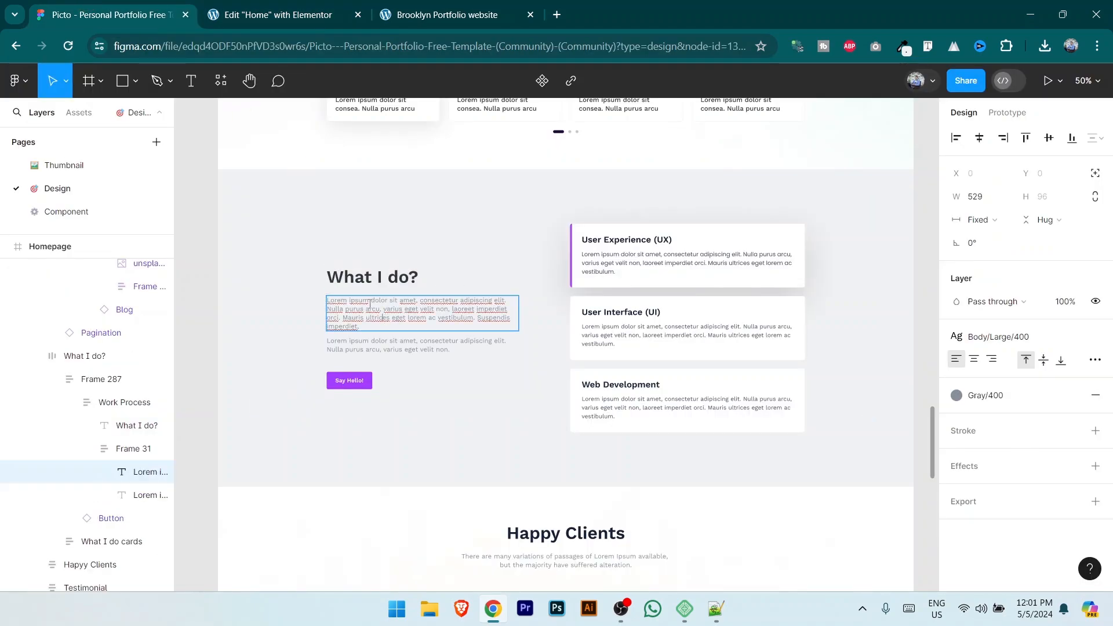
pyautogui.click(266, 13)
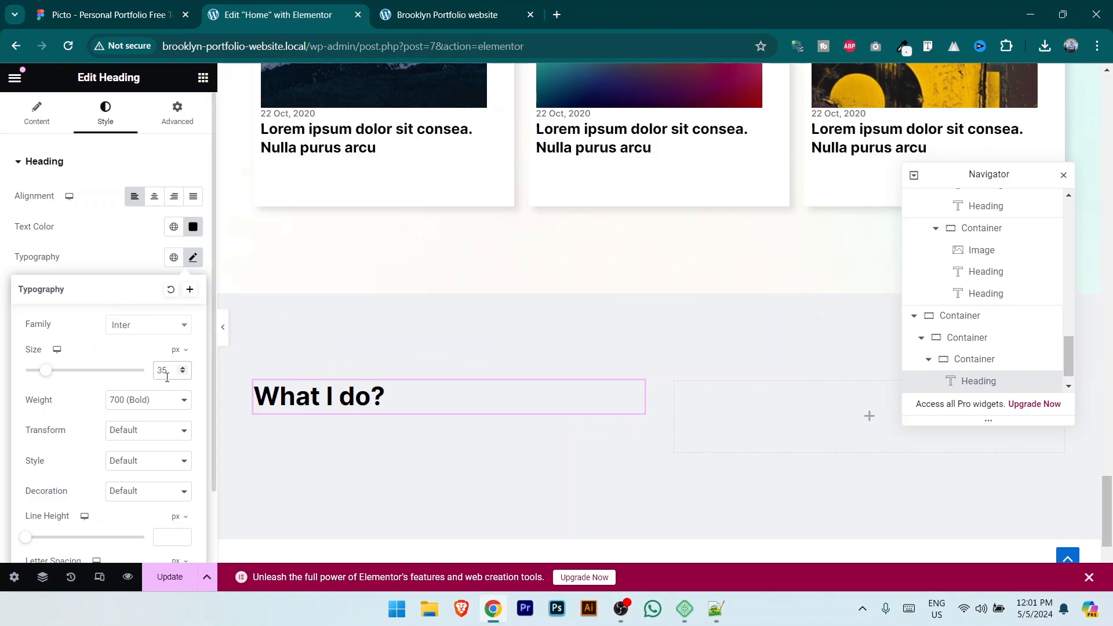
# Step: Add a Text Editor paragraph below the 'What I do?' heading, aligned left
pyautogui.click(202, 79)
pyautogui.moveTo(59, 492); pyautogui.dragTo(349, 417)
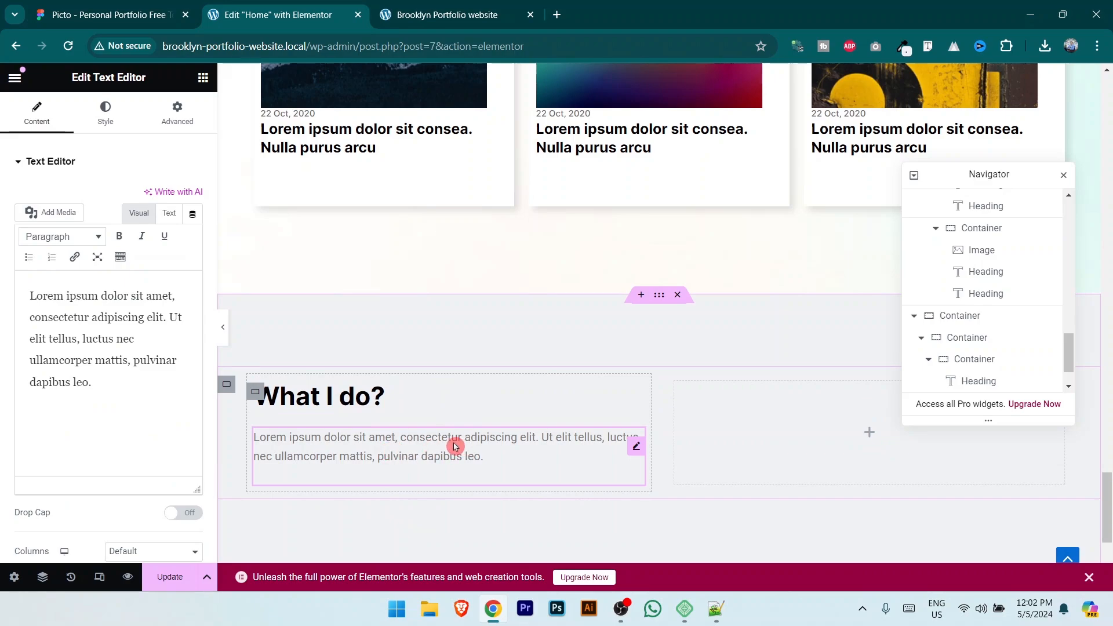
pyautogui.click(59, 322)
pyautogui.click(108, 110)
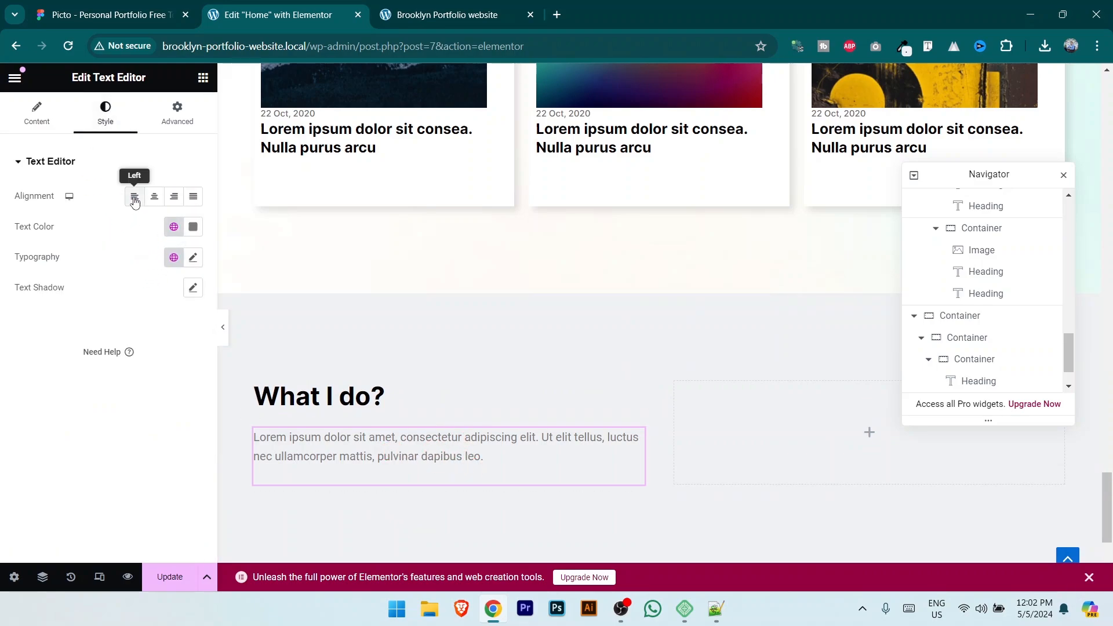
pyautogui.click(134, 200)
# Step: Make the paragraph text colour grey
pyautogui.click(193, 227)
pyautogui.click(110, 291)
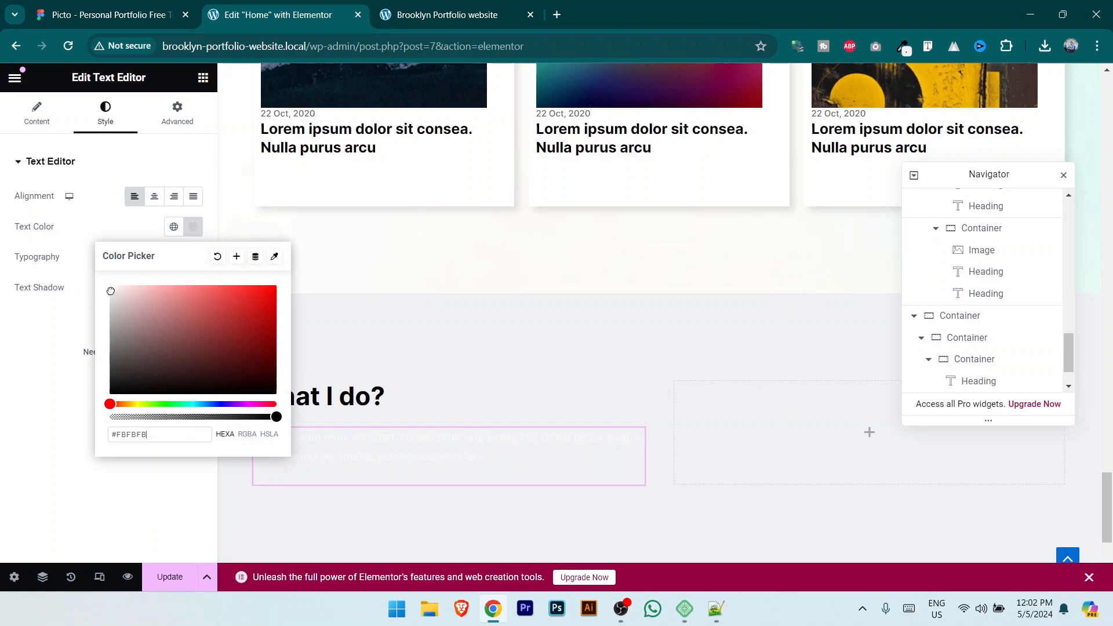
pyautogui.moveTo(111, 291); pyautogui.dragTo(89, 353)
pyautogui.click(10, 383)
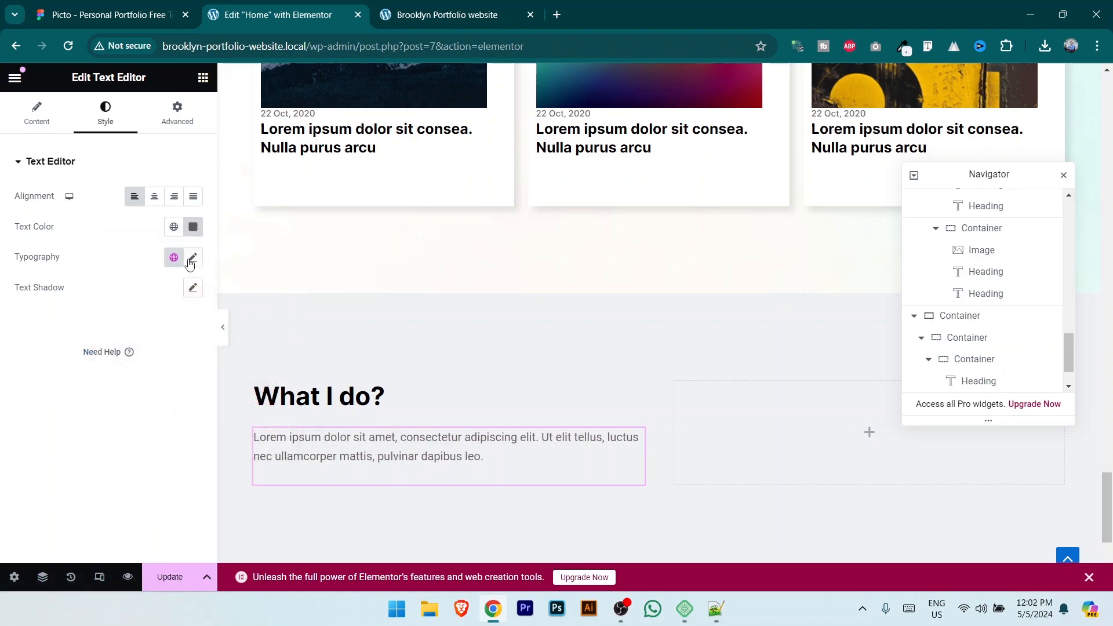
# Step: Set the paragraph font to Inter at 16 px and save the page
pyautogui.click(191, 260)
pyautogui.click(149, 325)
pyautogui.write('i')
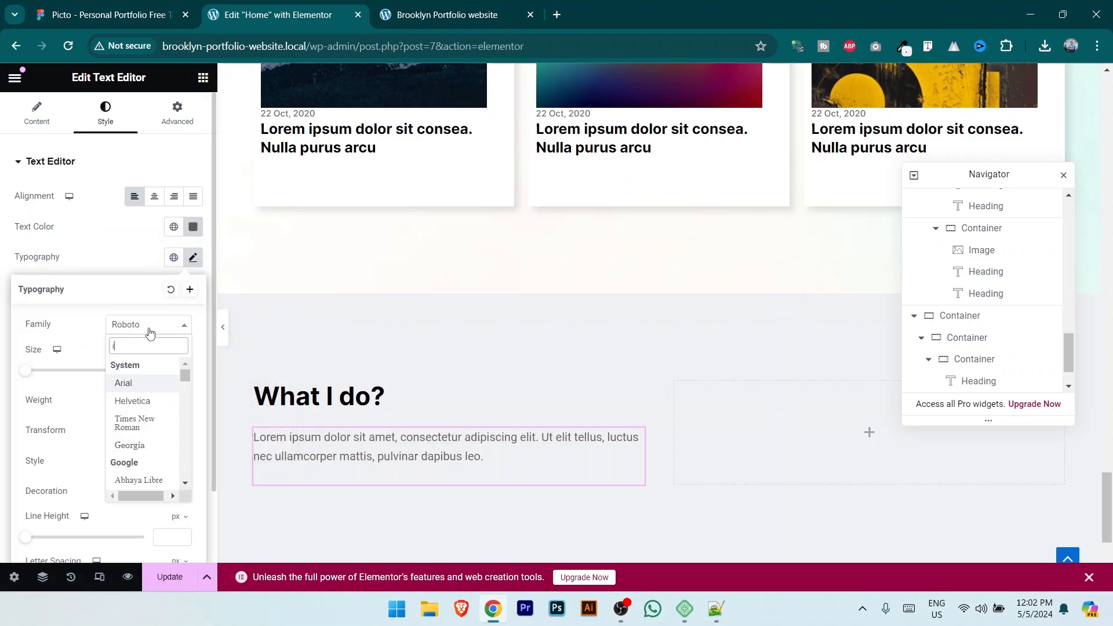
pyautogui.write('nter')
pyautogui.click(142, 386)
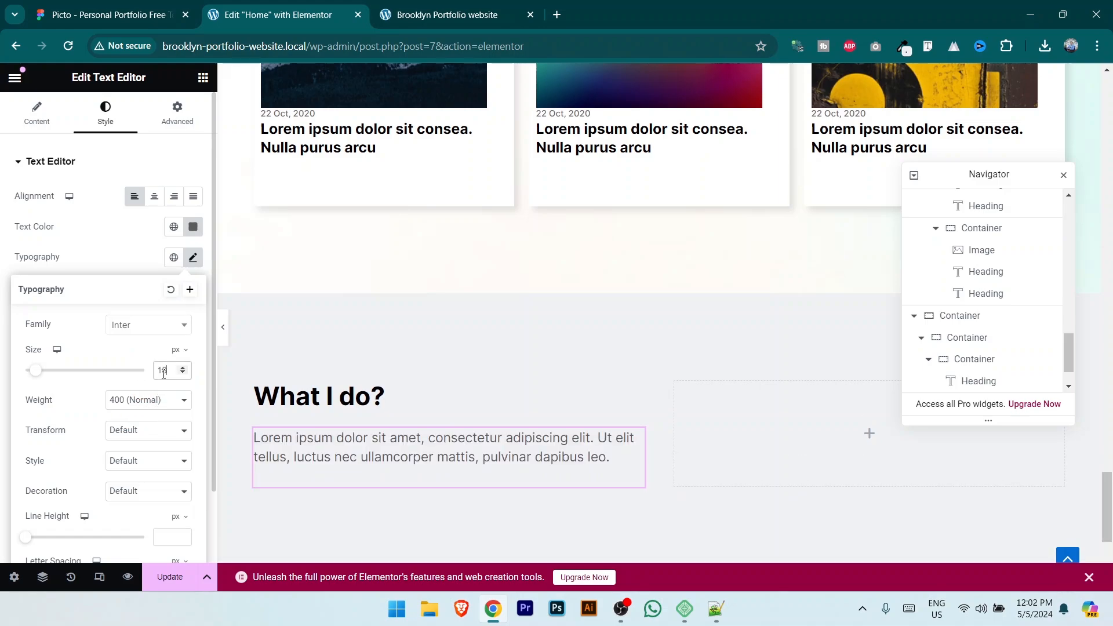
pyautogui.write('16')
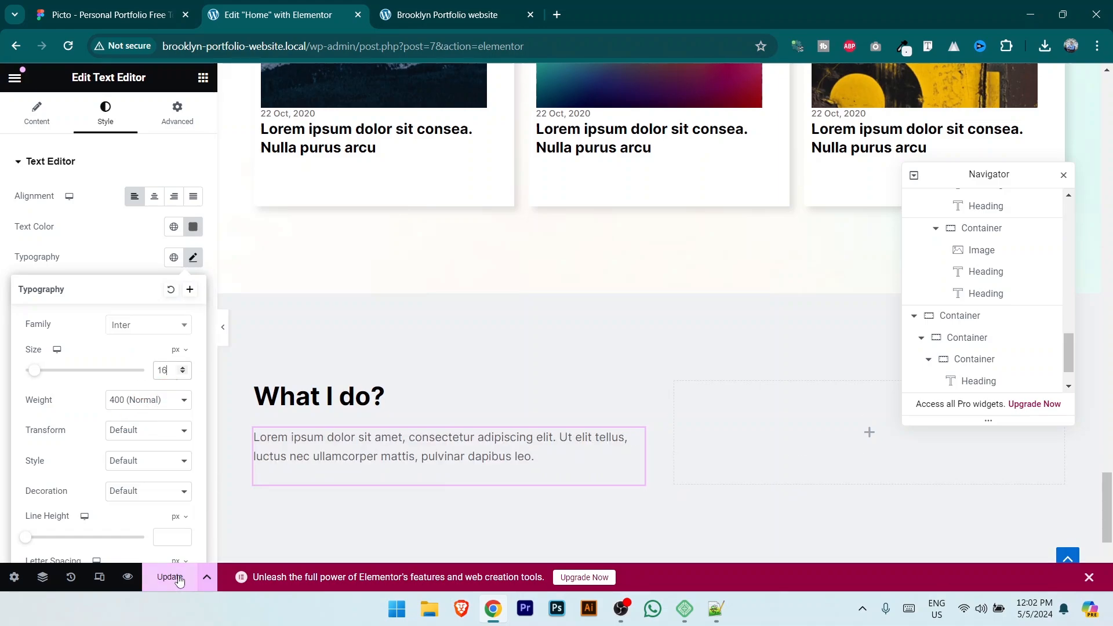
pyautogui.click(512, 544)
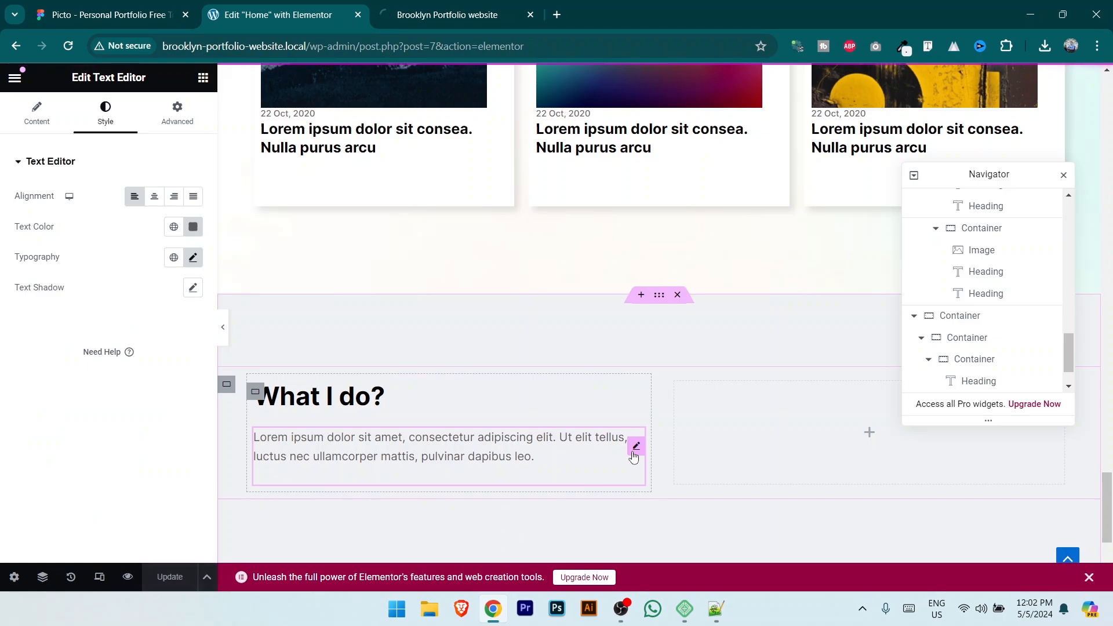
pyautogui.rightClick(633, 451)
# Step: Duplicate the paragraph and trim the copy so it ends at 'ullamcorper'
pyautogui.click(686, 296)
pyautogui.scroll(-3, 570, 470)
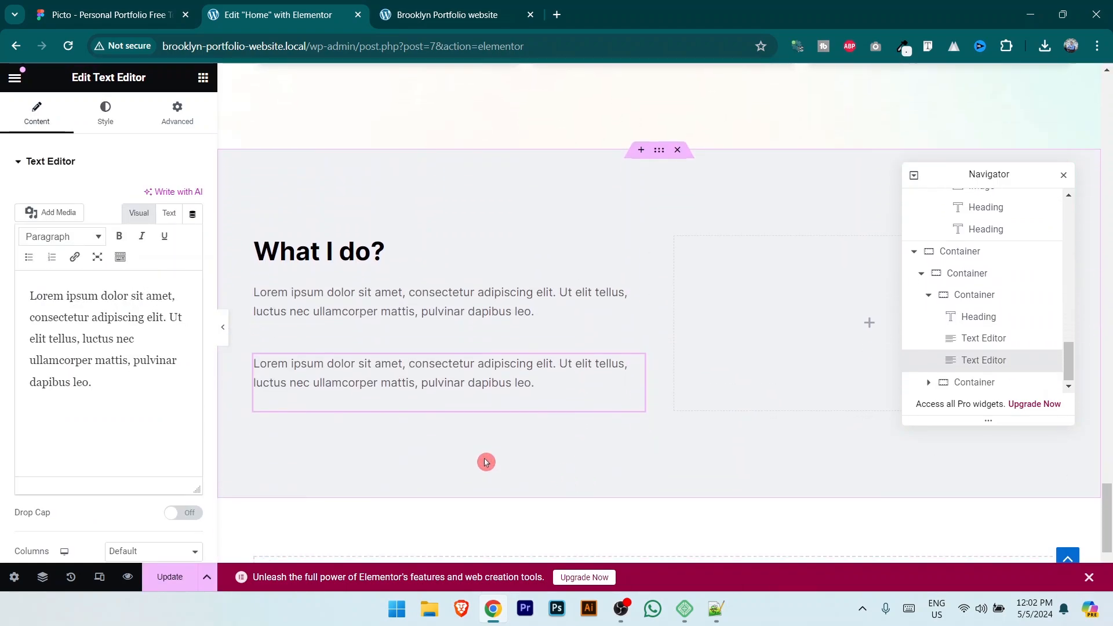
pyautogui.moveTo(84, 342); pyautogui.dragTo(131, 434)
pyautogui.press('BackSpace')
pyautogui.hotkey('ctrl', 'z')
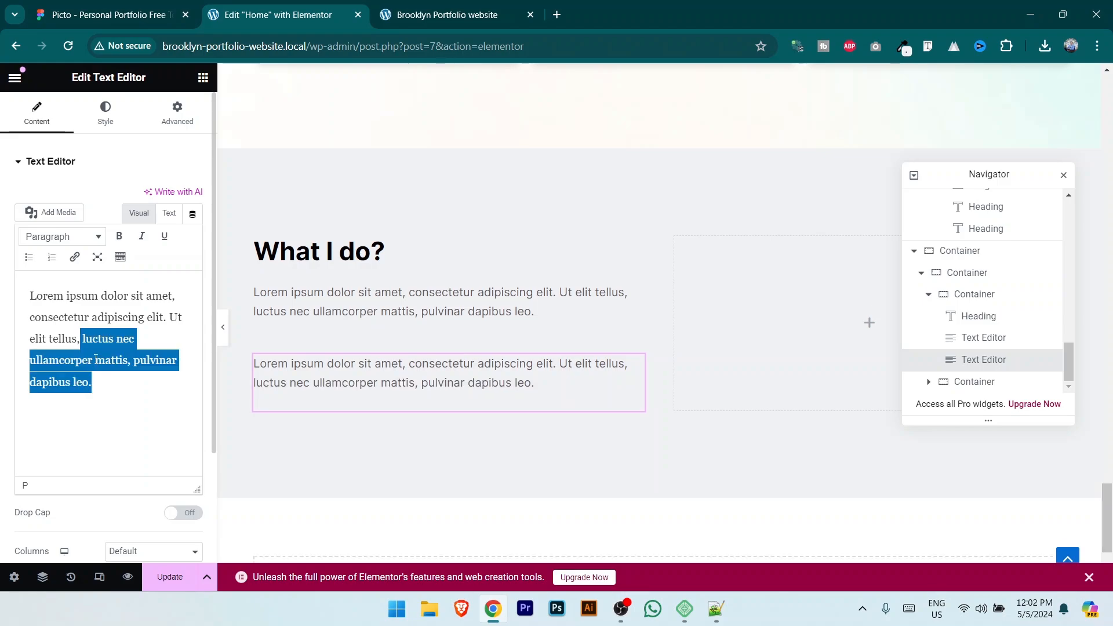
pyautogui.click(130, 436)
pyautogui.hotkey('ctrl', 'shift', 'Left')
pyautogui.hotkey('ctrl', 'shift', 'Left')
pyautogui.hotkey('ctrl', 'shift', 'Left')
pyautogui.hotkey('ctrl', 'shift', 'Left')
pyautogui.press('BackSpace')
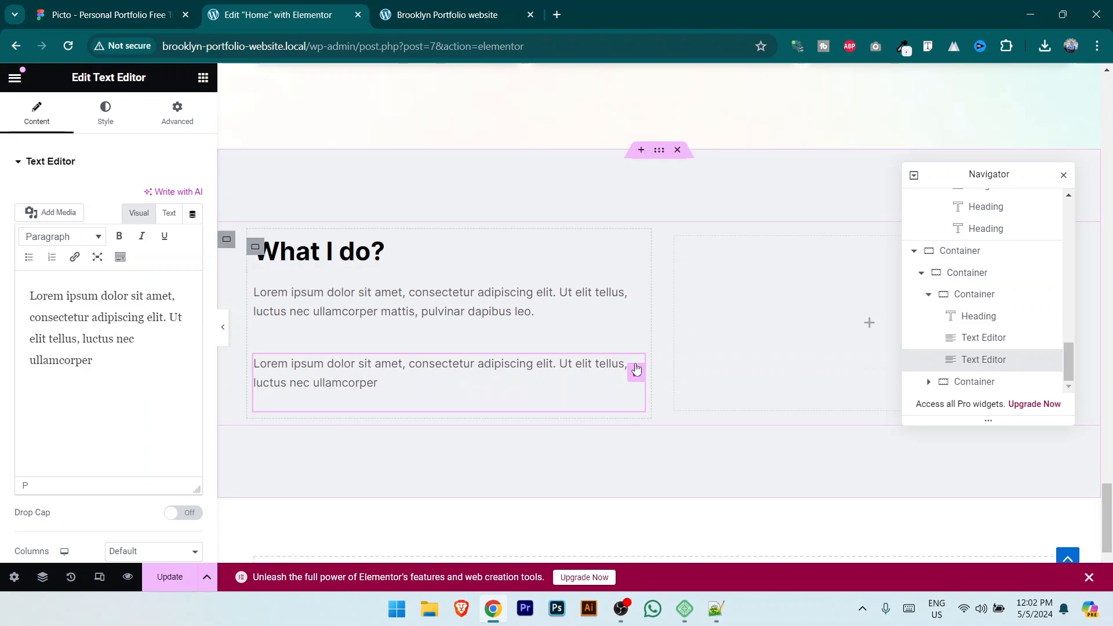
# Step: Give the copied paragraph a -20 px top margin and save the page
pyautogui.click(189, 119)
pyautogui.click(50, 217)
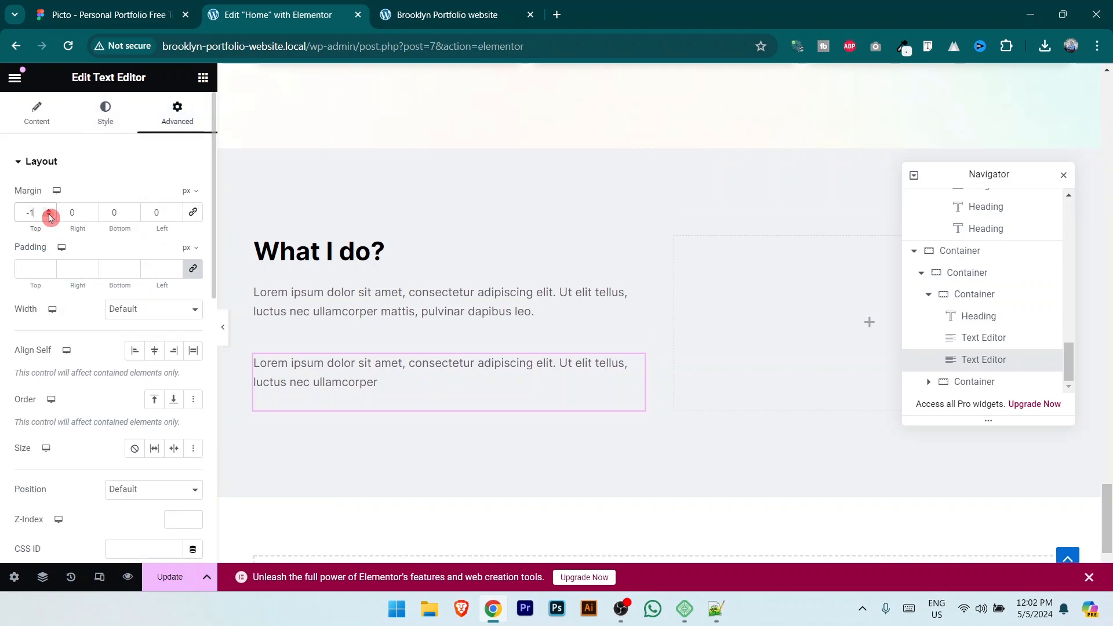
pyautogui.click(49, 216)
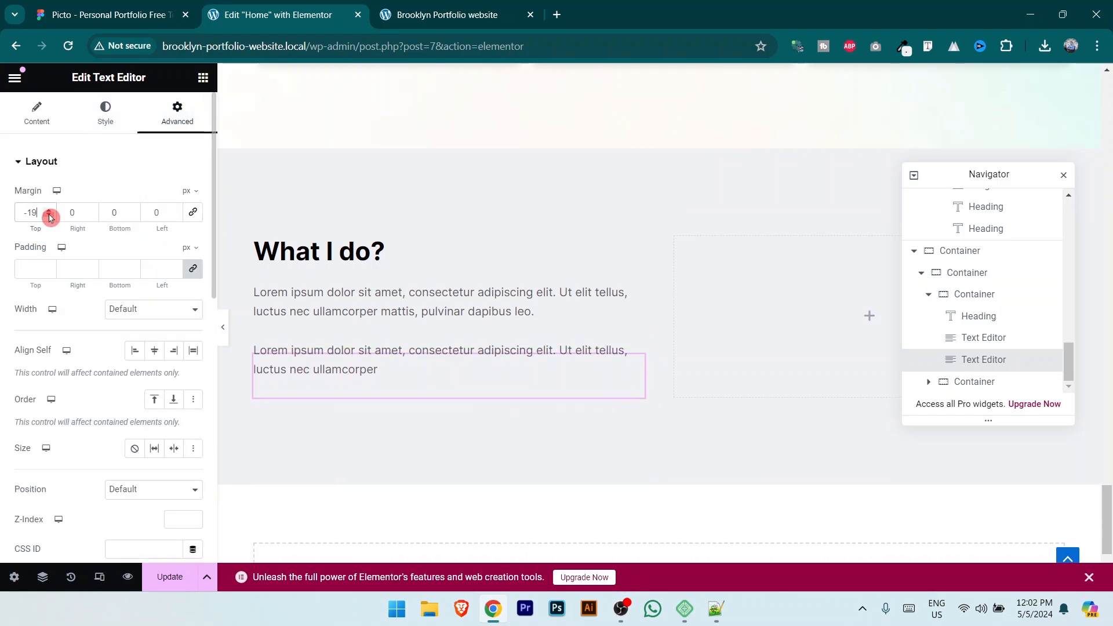
pyautogui.click(49, 217)
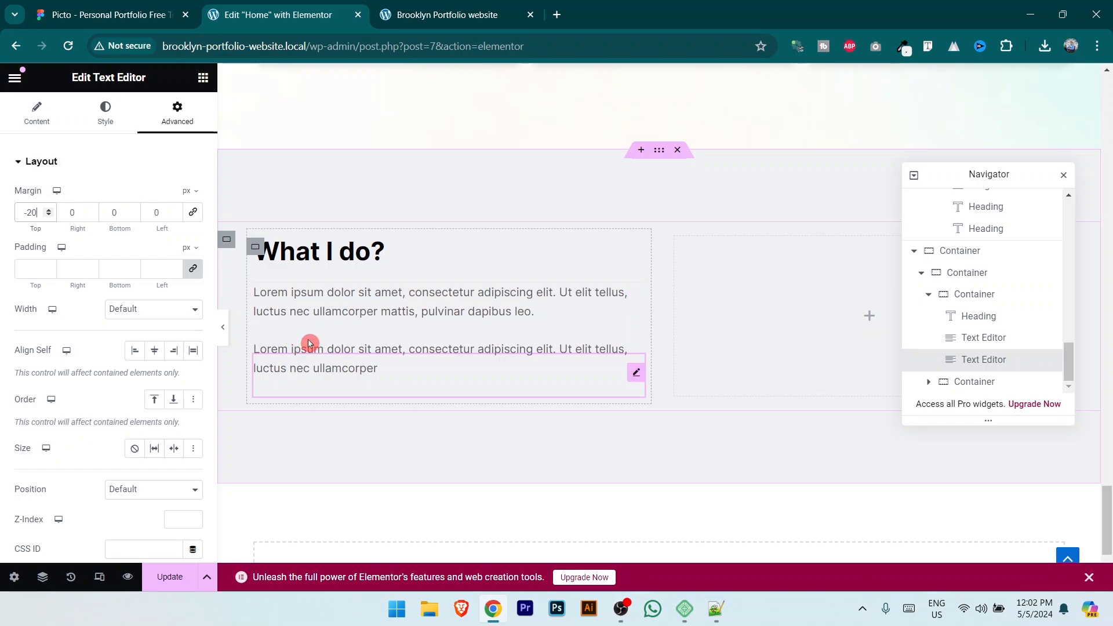
pyautogui.click(185, 575)
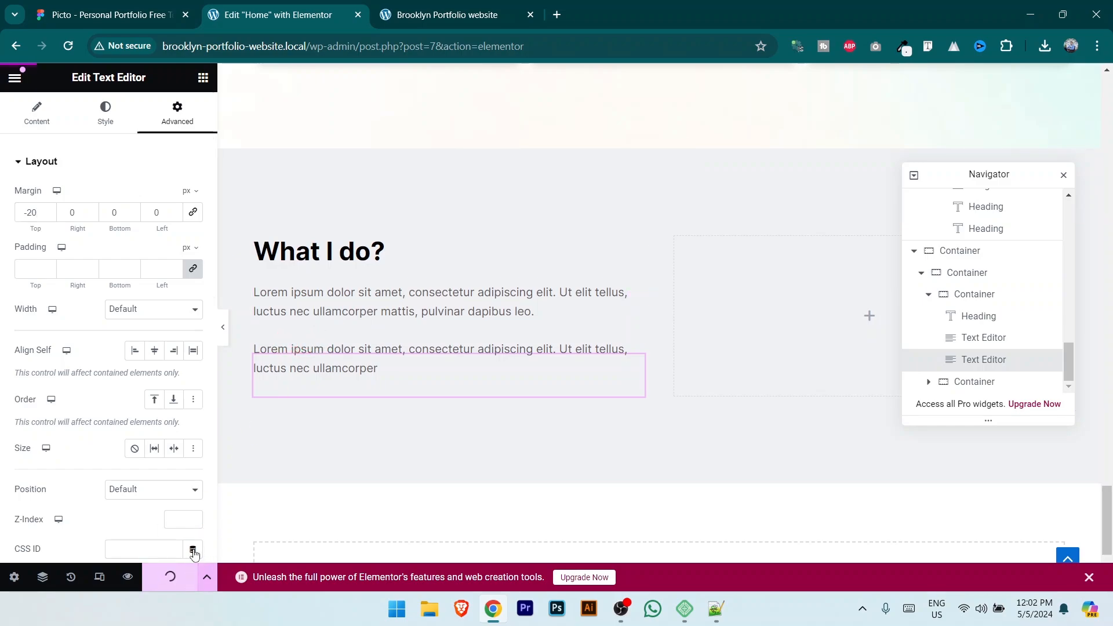
pyautogui.click(132, 7)
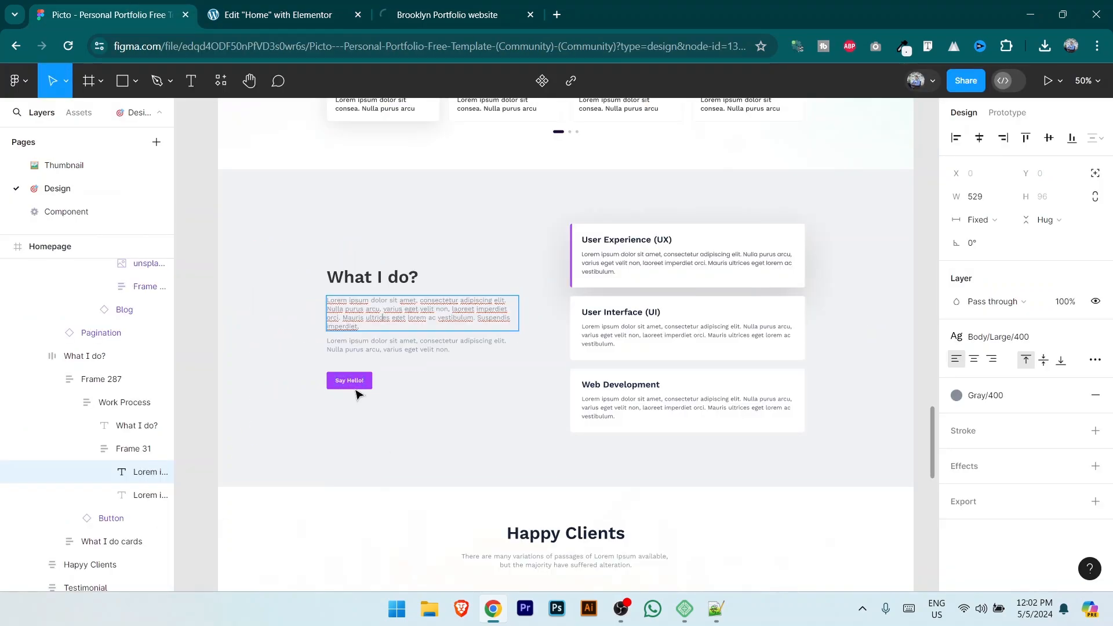
# Step: Copy the More Project button
pyautogui.scroll(3, 430, 434)
pyautogui.click(267, 15)
pyautogui.scroll(5, 674, 445)
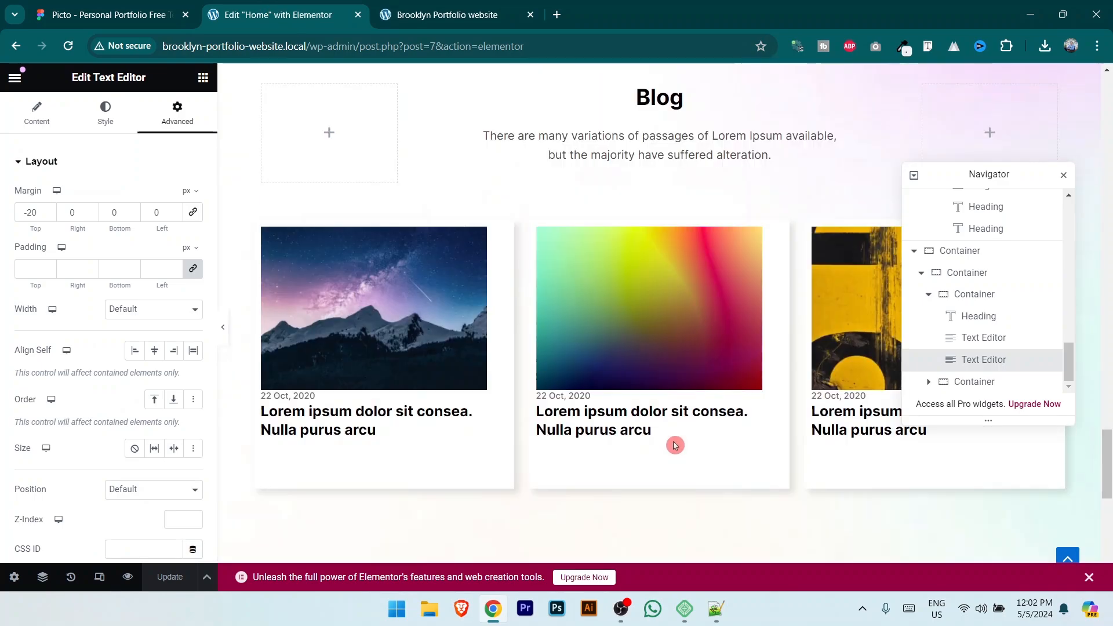
pyautogui.scroll(5, 674, 445)
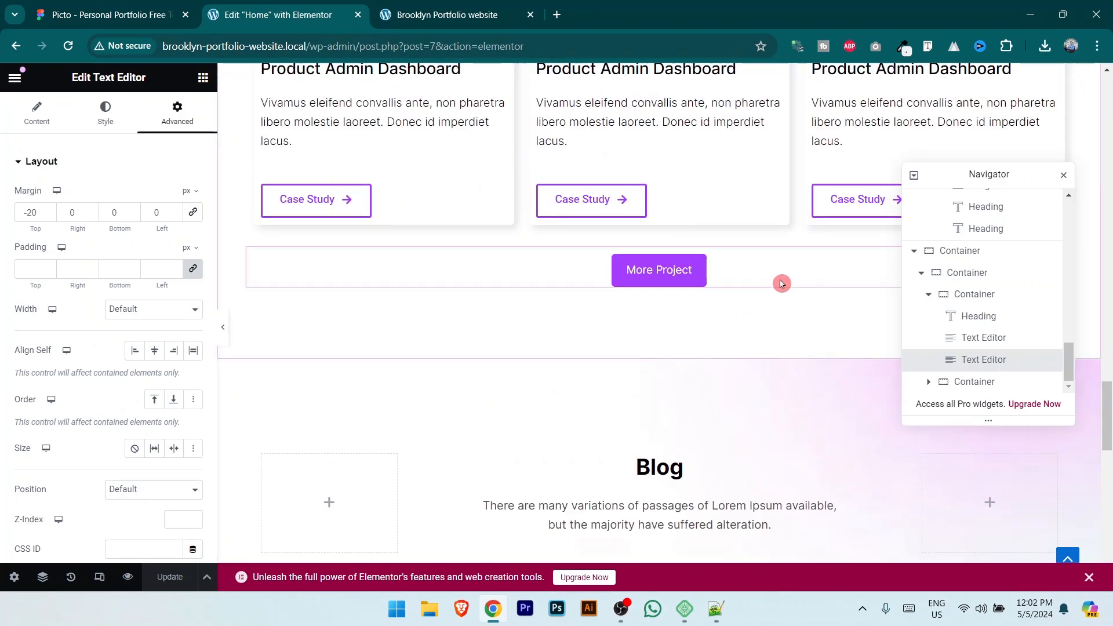
pyautogui.moveTo(1006, 174); pyautogui.dragTo(521, 221)
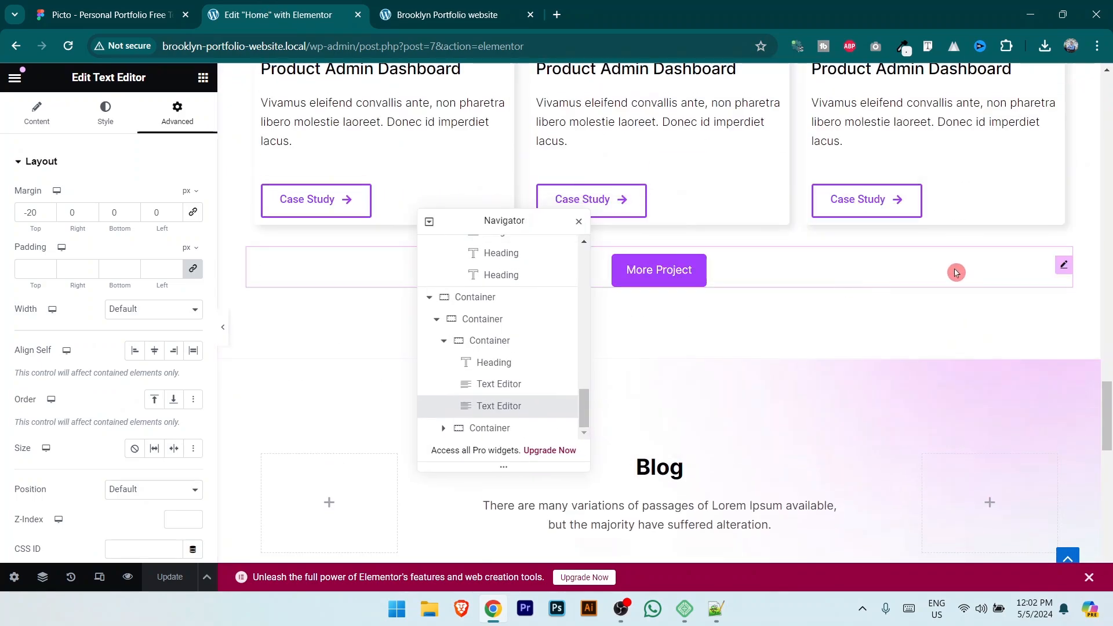
pyautogui.rightClick(1066, 272)
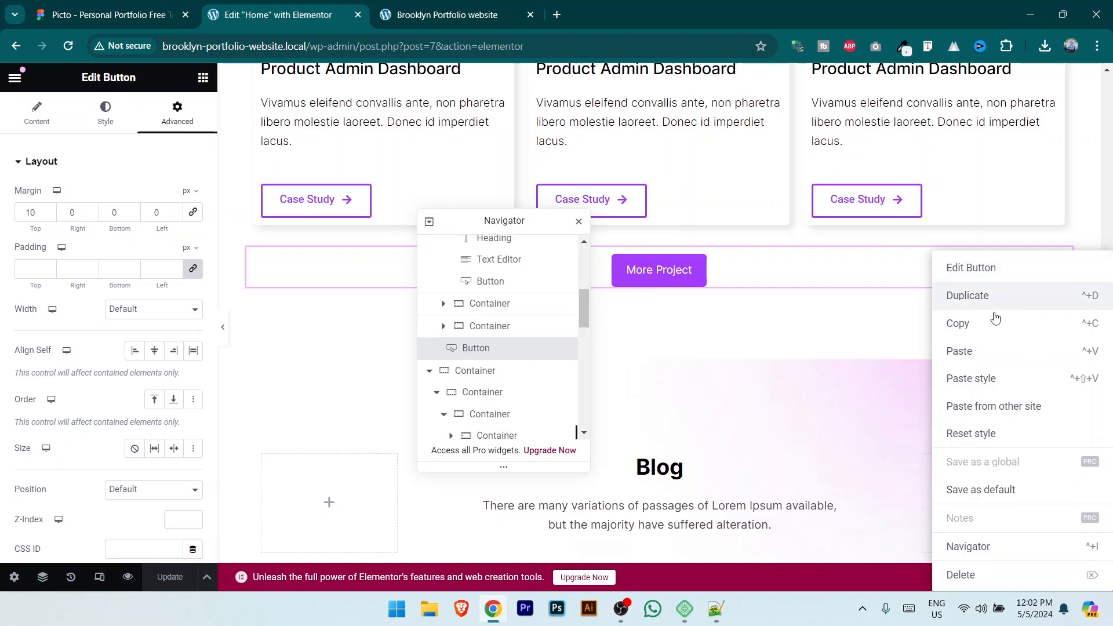
pyautogui.click(979, 333)
# Step: Paste the button below the second paragraph and set its top margin to 0
pyautogui.scroll(-15, 673, 370)
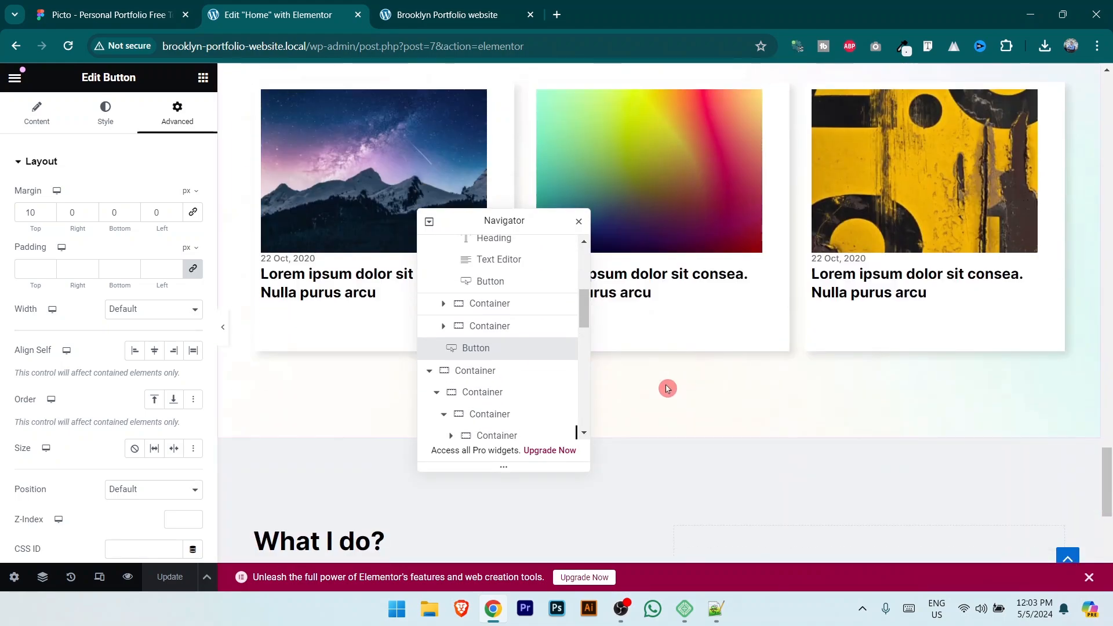
pyautogui.moveTo(521, 220); pyautogui.dragTo(856, 190)
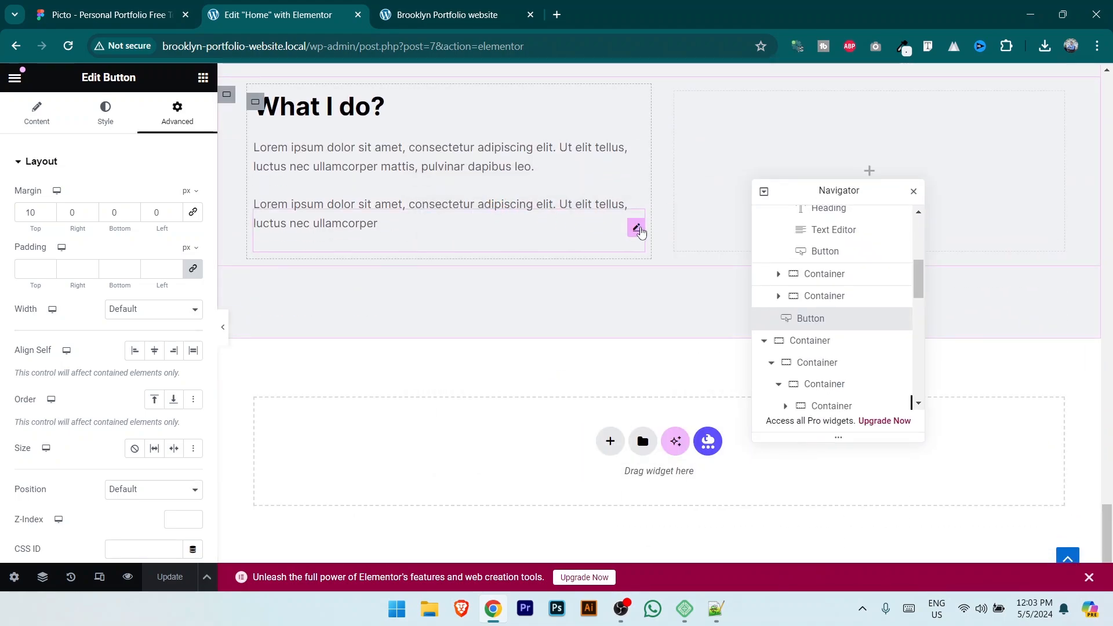
pyautogui.rightClick(641, 231)
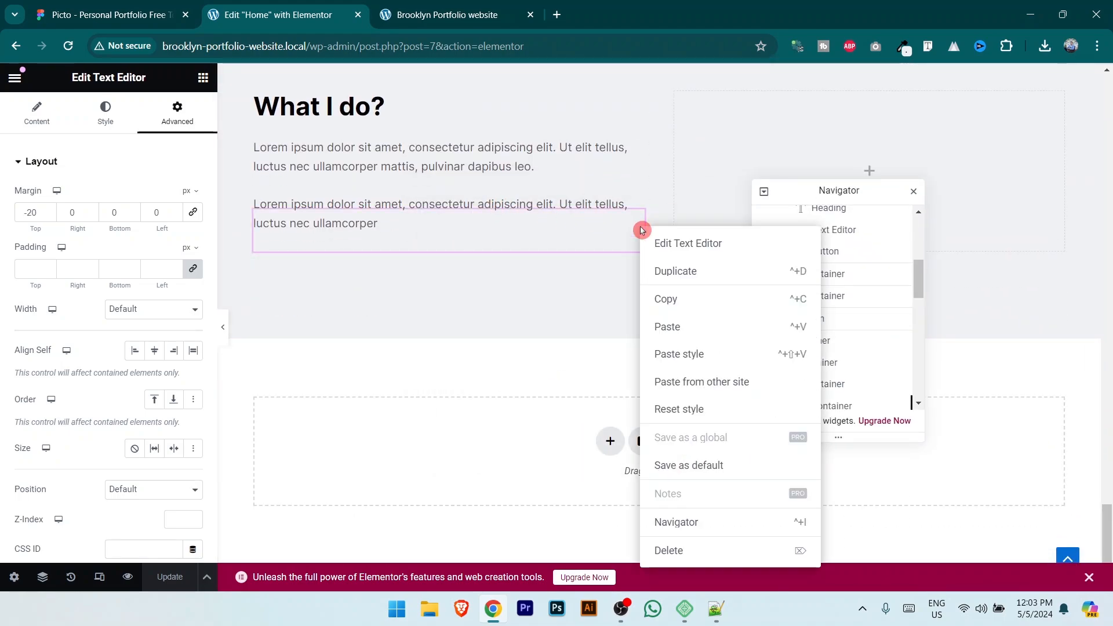
pyautogui.click(674, 327)
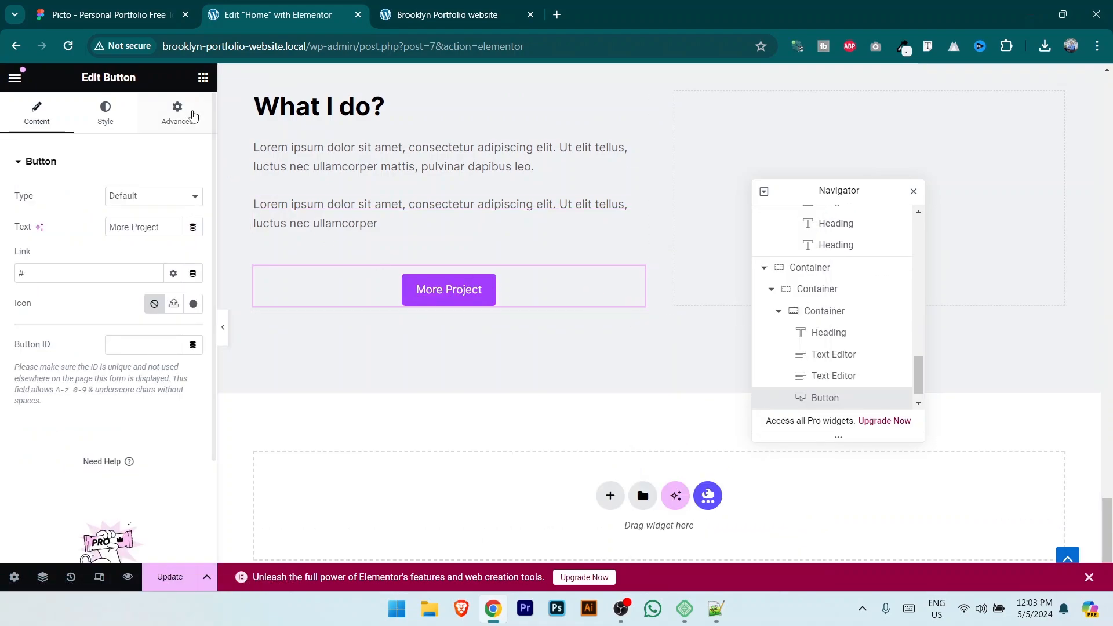
pyautogui.click(177, 113)
pyautogui.click(86, 206)
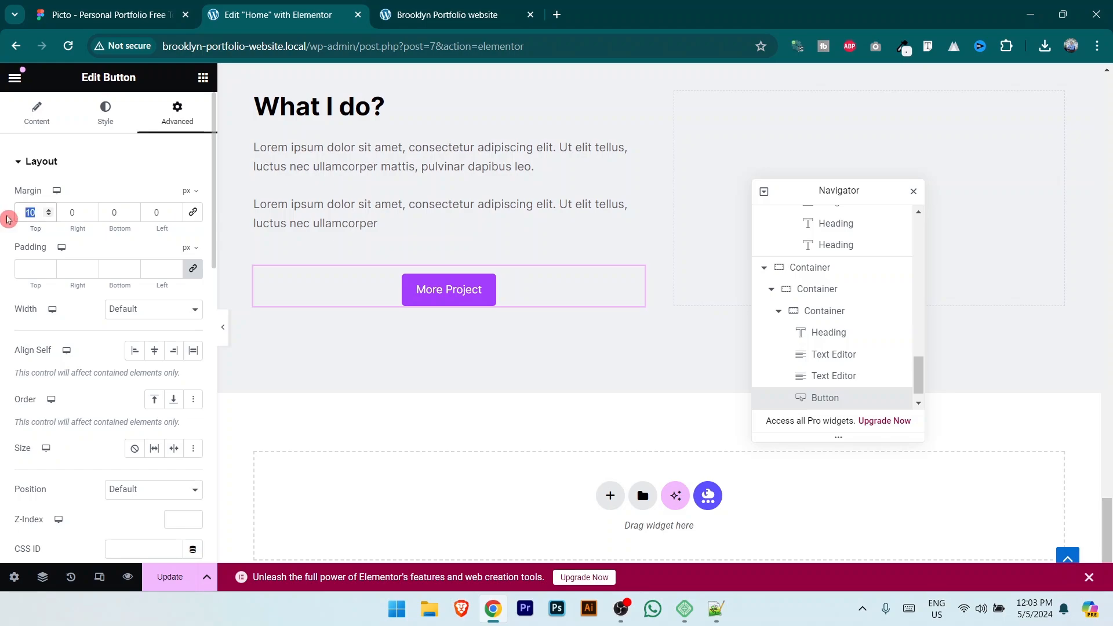
pyautogui.write('0')
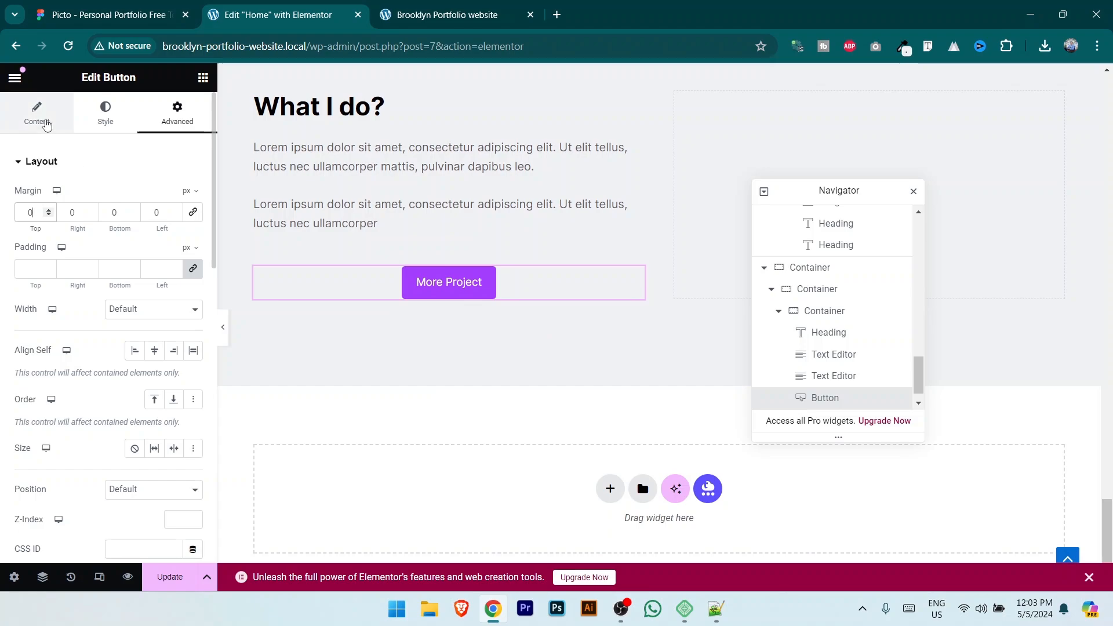
# Step: Change the button label to 'Say Hello!' as in the Figma design
pyautogui.click(36, 114)
pyautogui.click(116, 6)
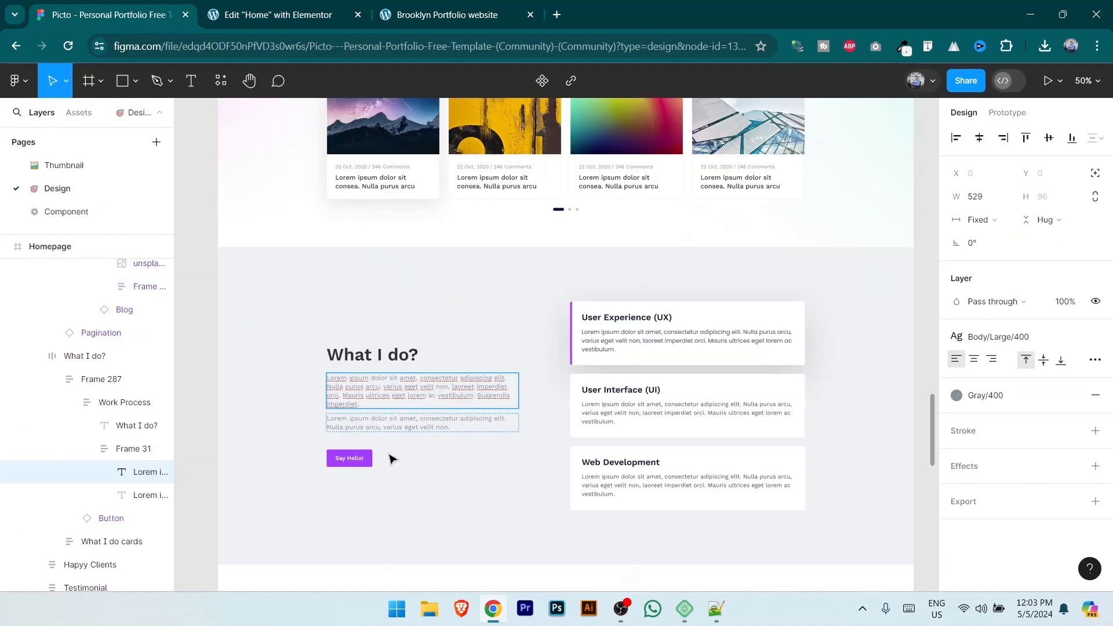
pyautogui.click(270, 15)
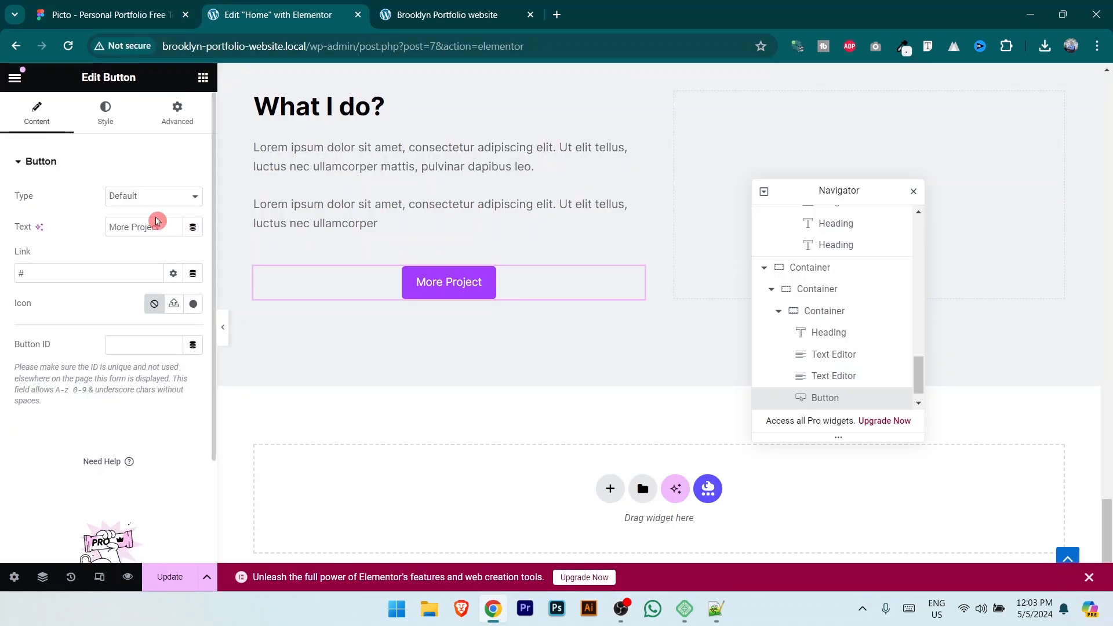
pyautogui.write('Say')
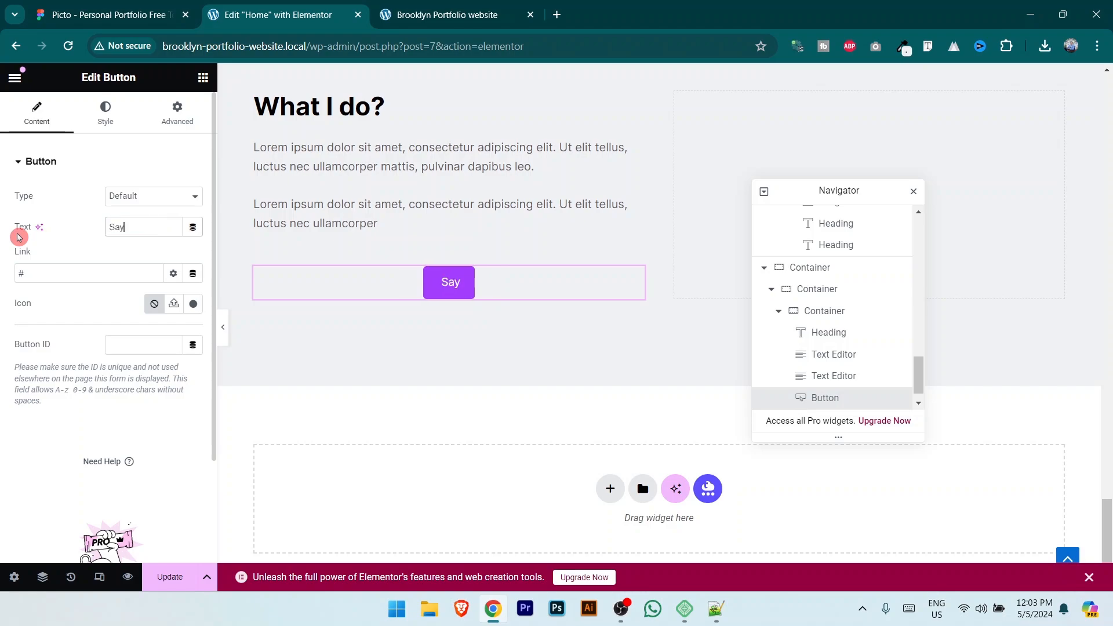
pyautogui.write('!')
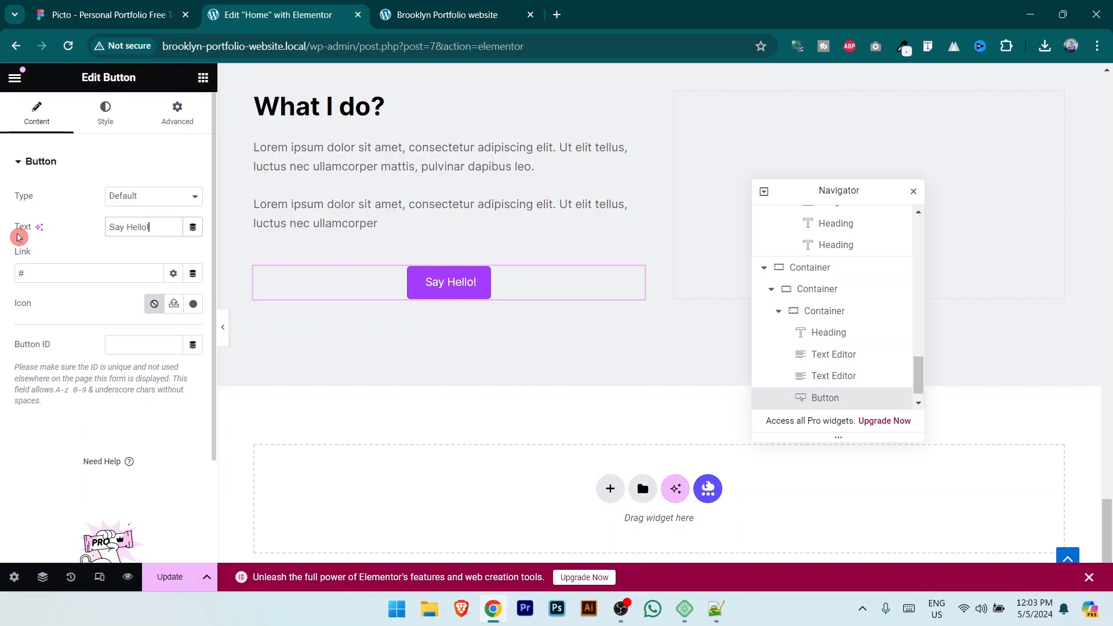
# Step: Align the Say Hello! button to the left
pyautogui.click(105, 113)
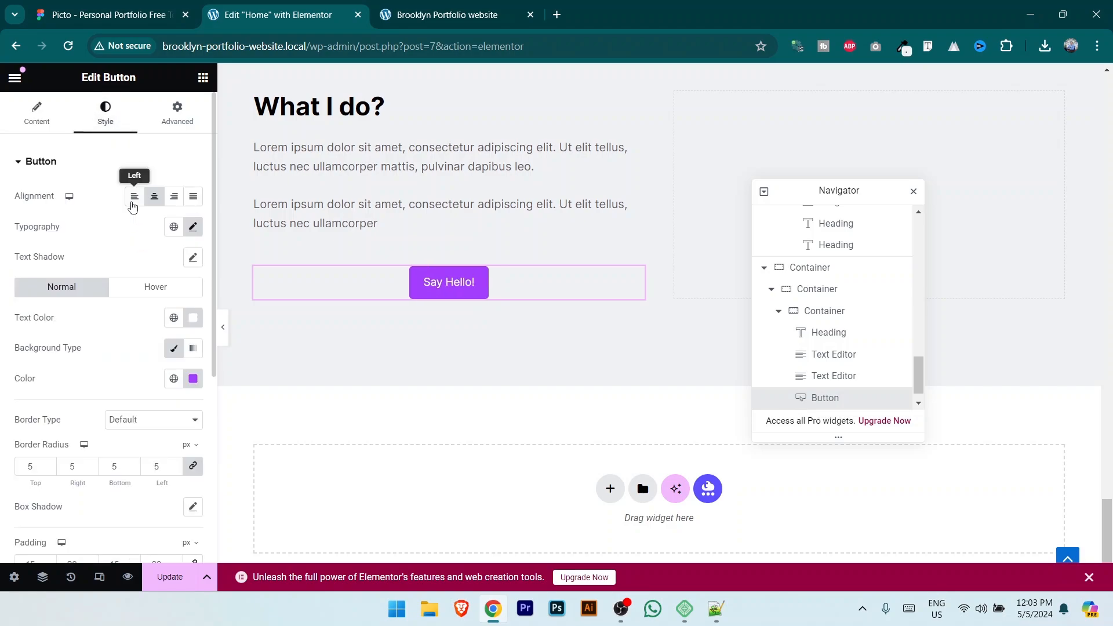
pyautogui.click(132, 203)
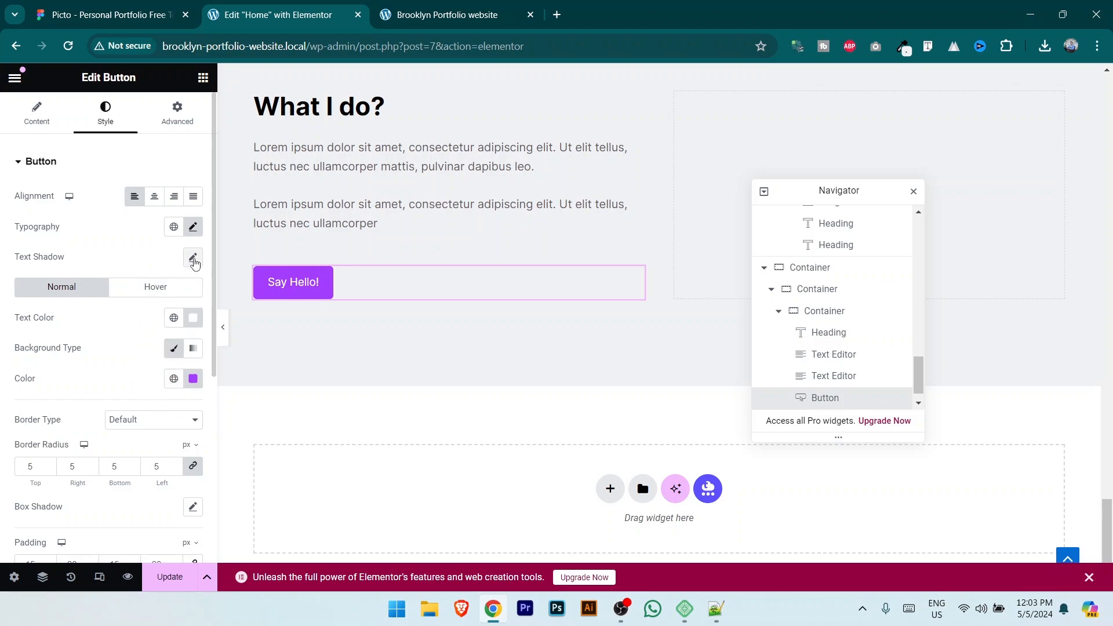
pyautogui.click(193, 227)
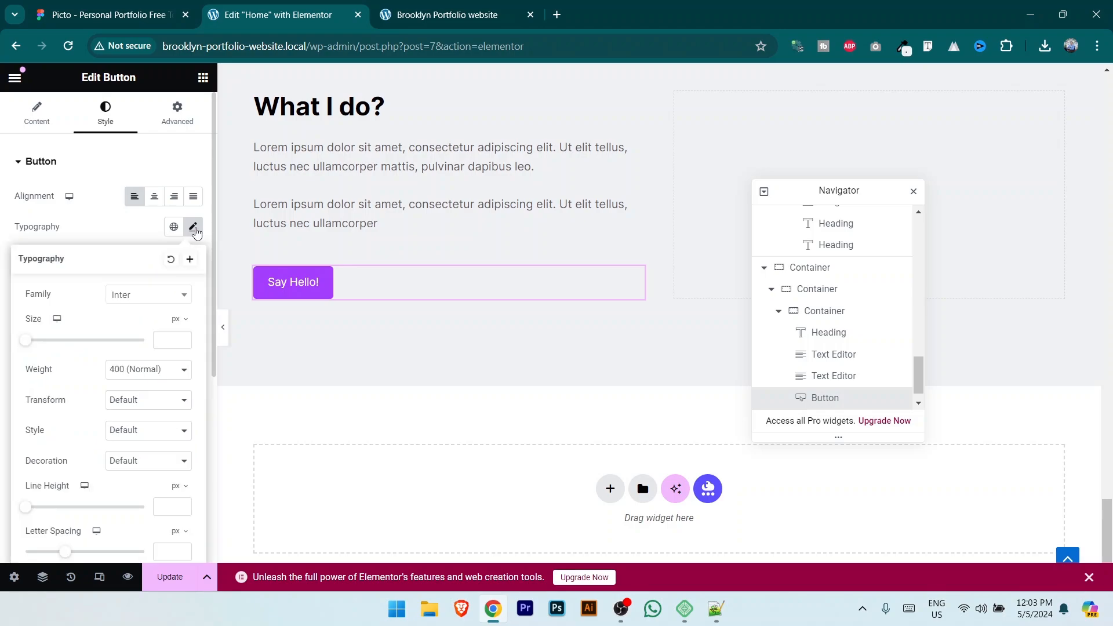
pyautogui.click(135, 6)
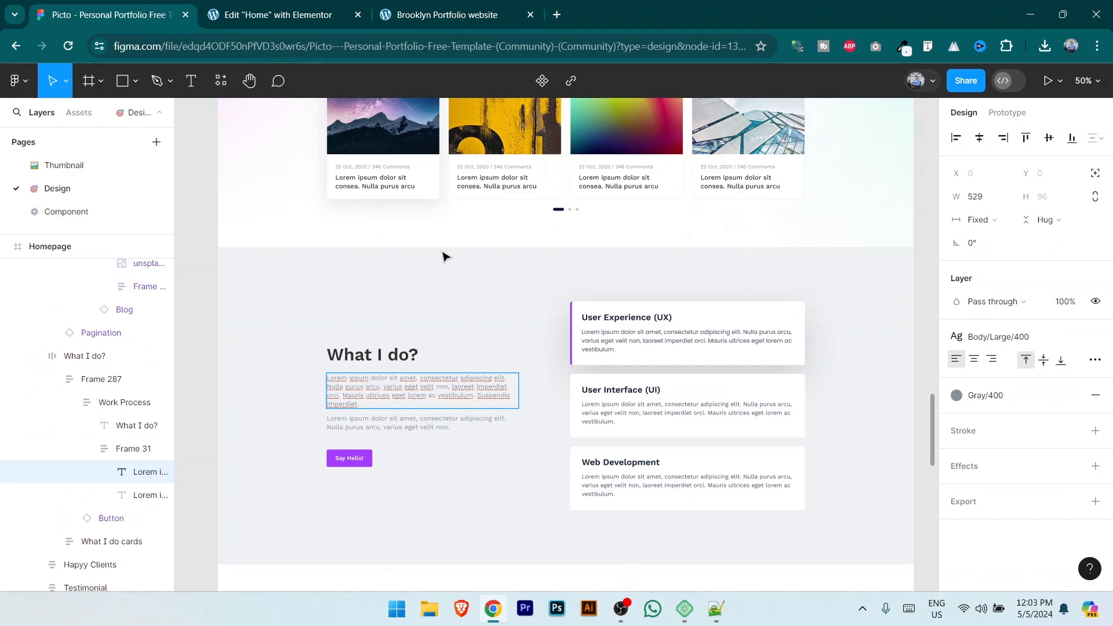
# Step: Set the Say Hello! button's left and right padding to 30 px and save
pyautogui.click(262, 12)
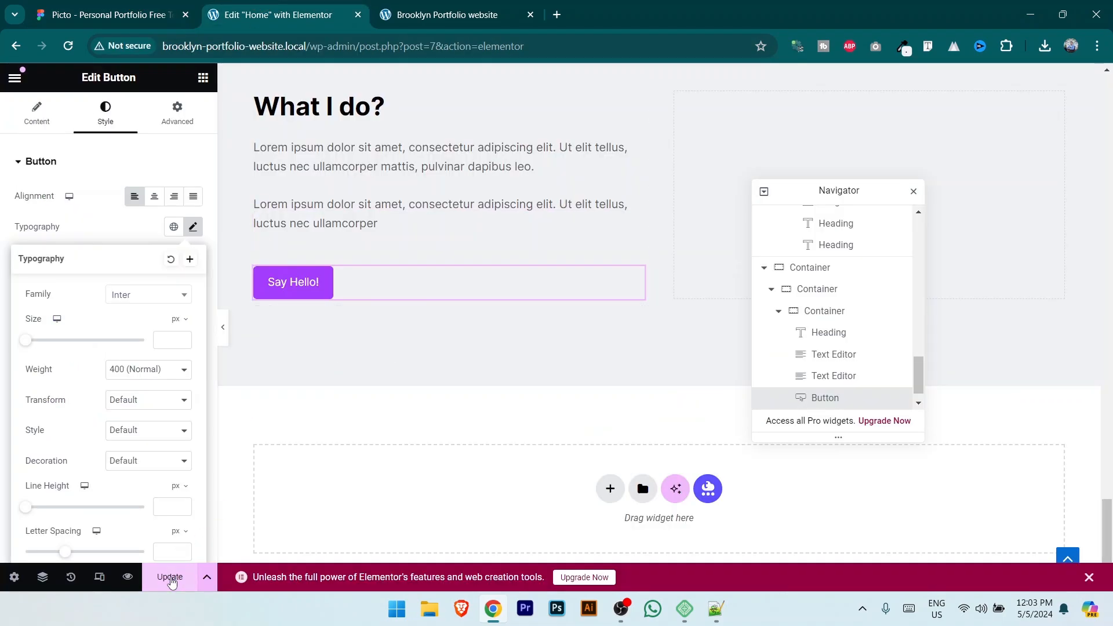
pyautogui.click(92, 4)
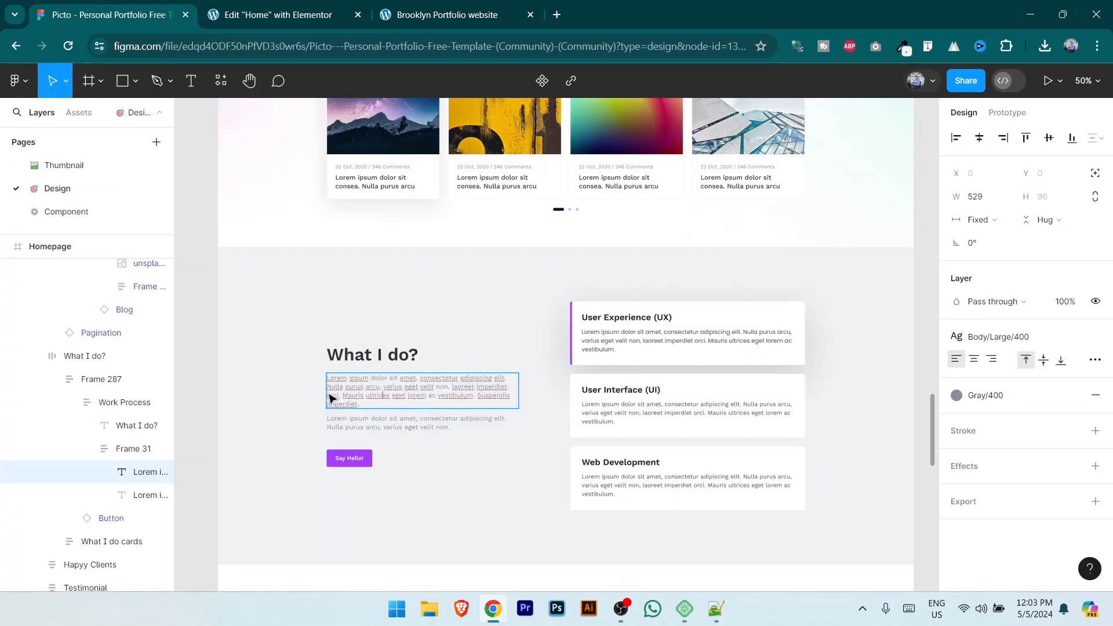
pyautogui.click(262, 7)
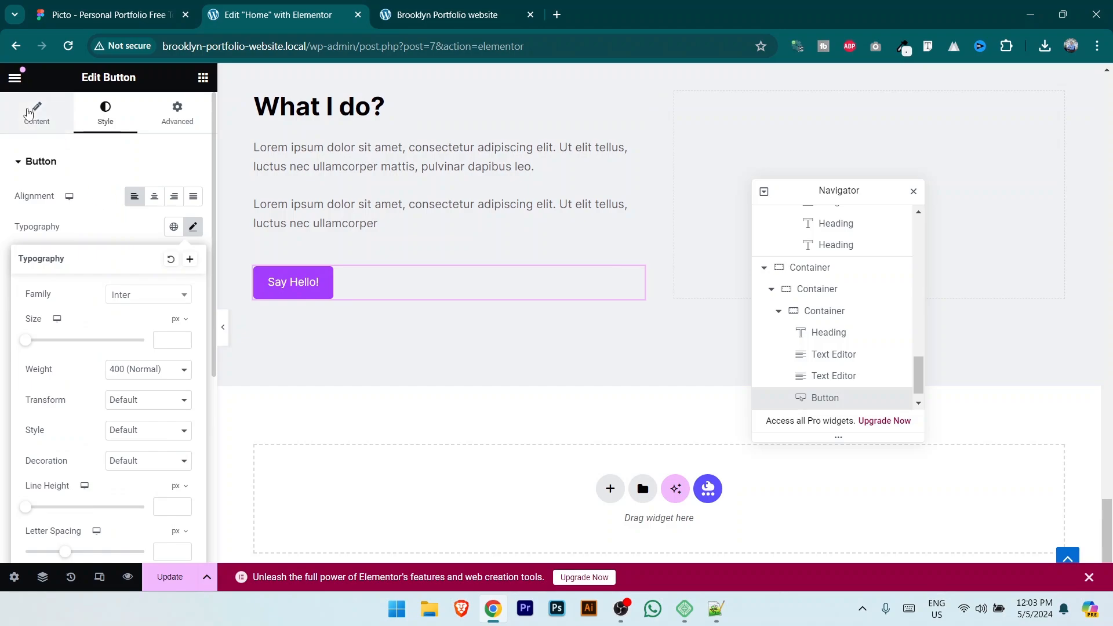
pyautogui.click(26, 111)
pyautogui.click(105, 113)
pyautogui.scroll(-3, 109, 364)
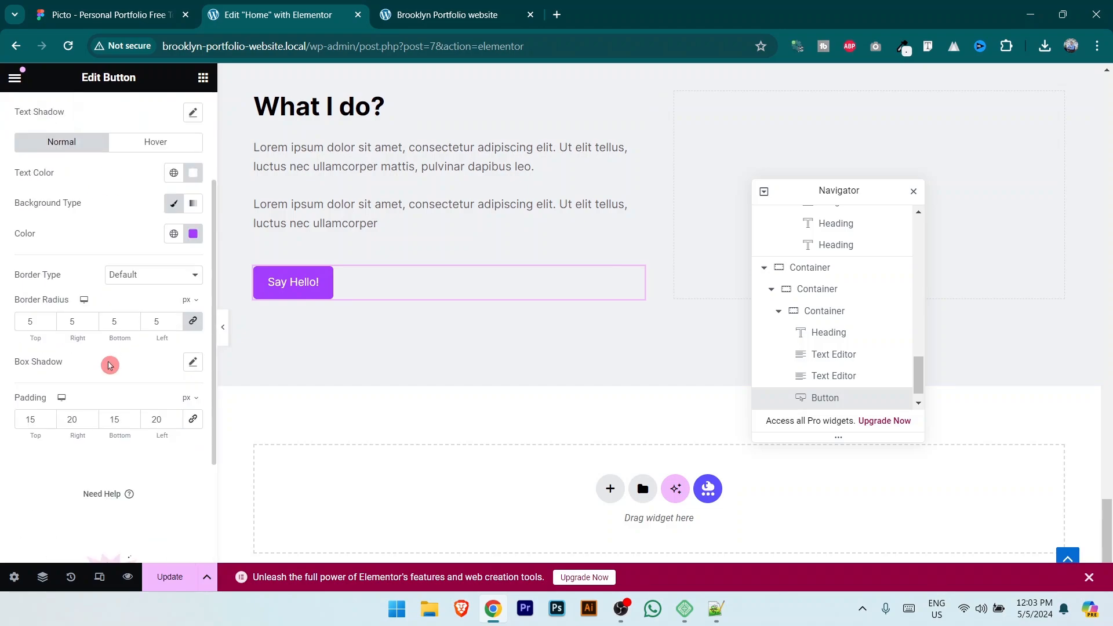
pyautogui.scroll(-1, 109, 365)
pyautogui.moveTo(81, 348); pyautogui.dragTo(49, 349)
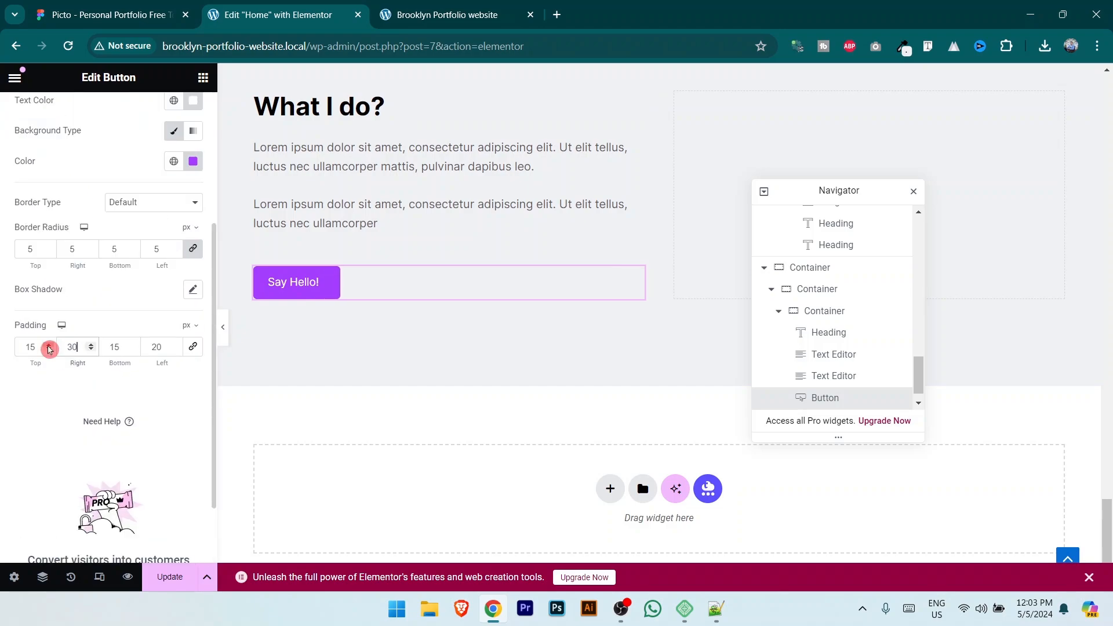
pyautogui.doubleClick(165, 346)
pyautogui.write('30')
pyautogui.click(171, 575)
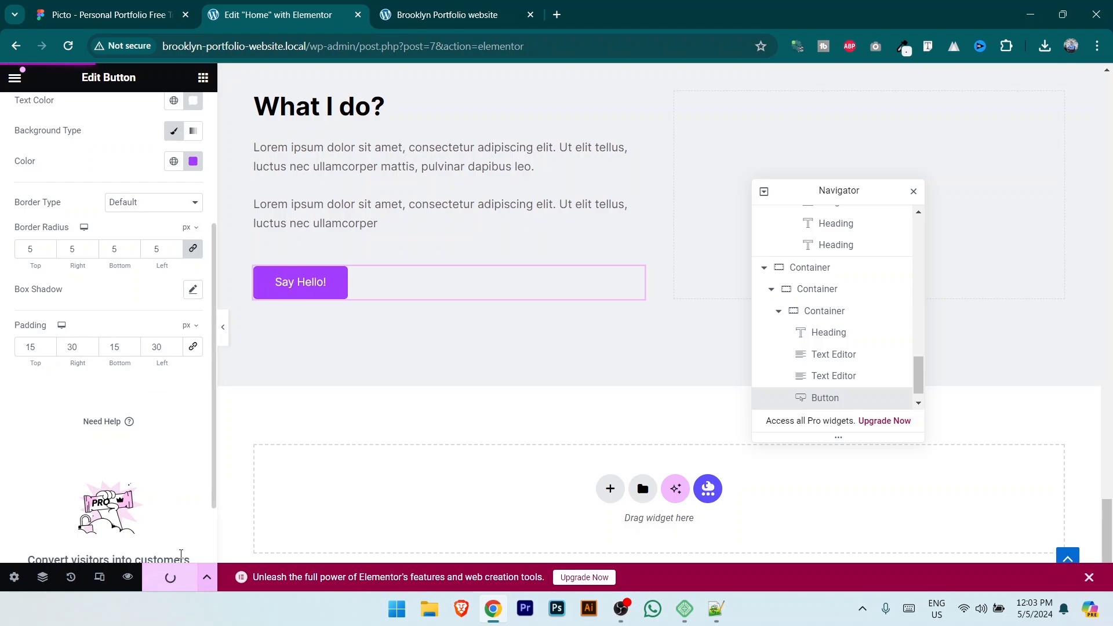
# Step: Review the widened button on the page against the Figma design
pyautogui.scroll(5, 236, 198)
pyautogui.moveTo(846, 191); pyautogui.dragTo(549, 241)
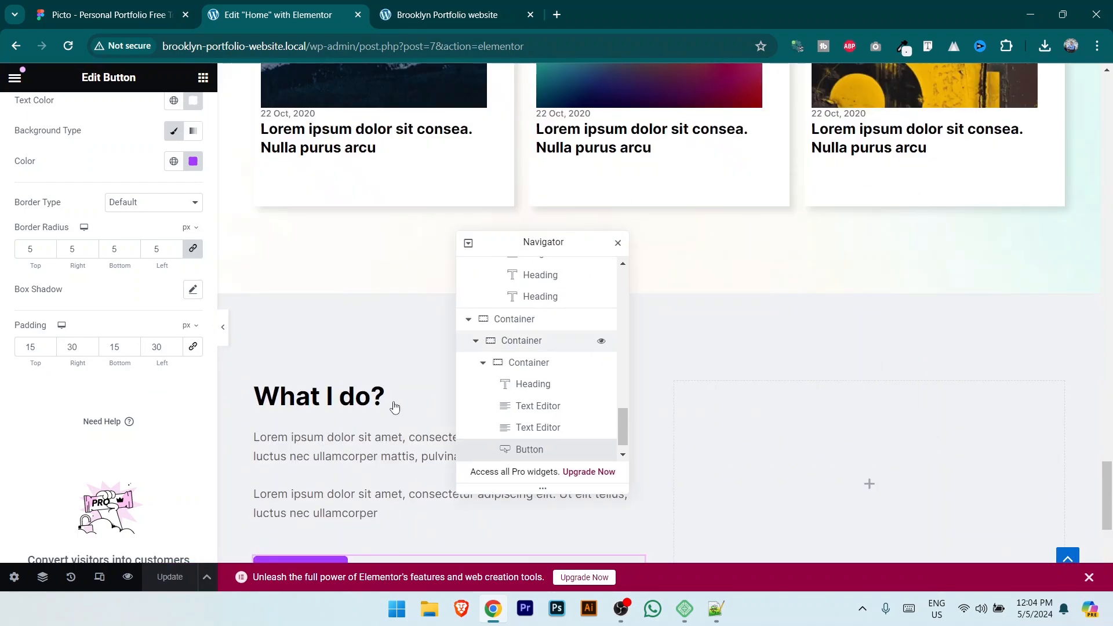
pyautogui.scroll(-4, 333, 393)
pyautogui.click(142, 12)
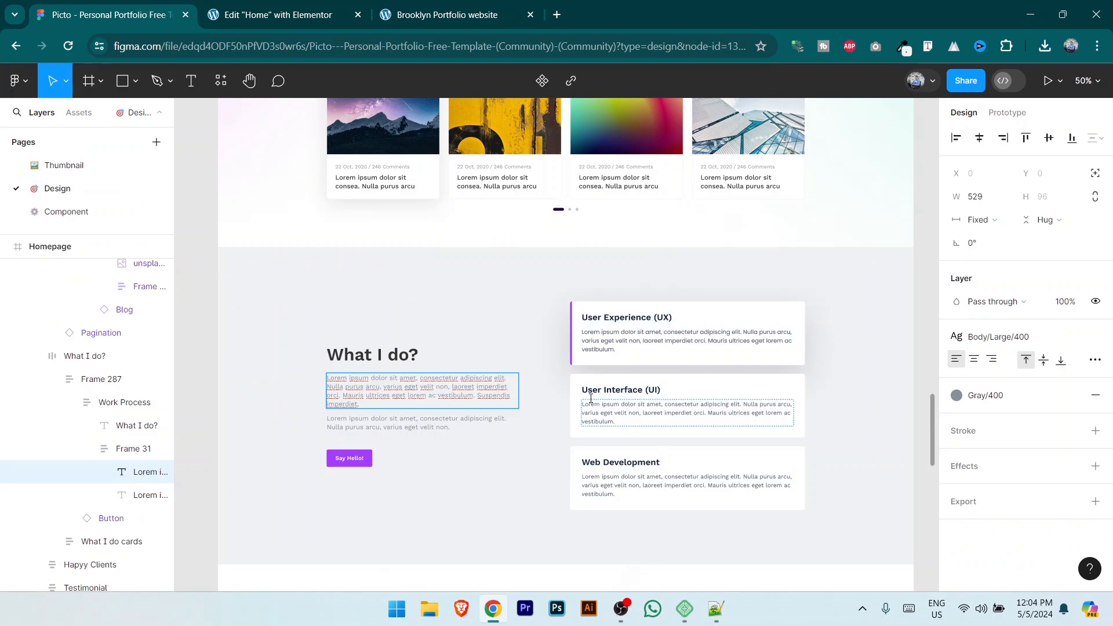
# Step: Add a nested container to the right column and duplicate it into three stacked card boxes
pyautogui.click(293, 8)
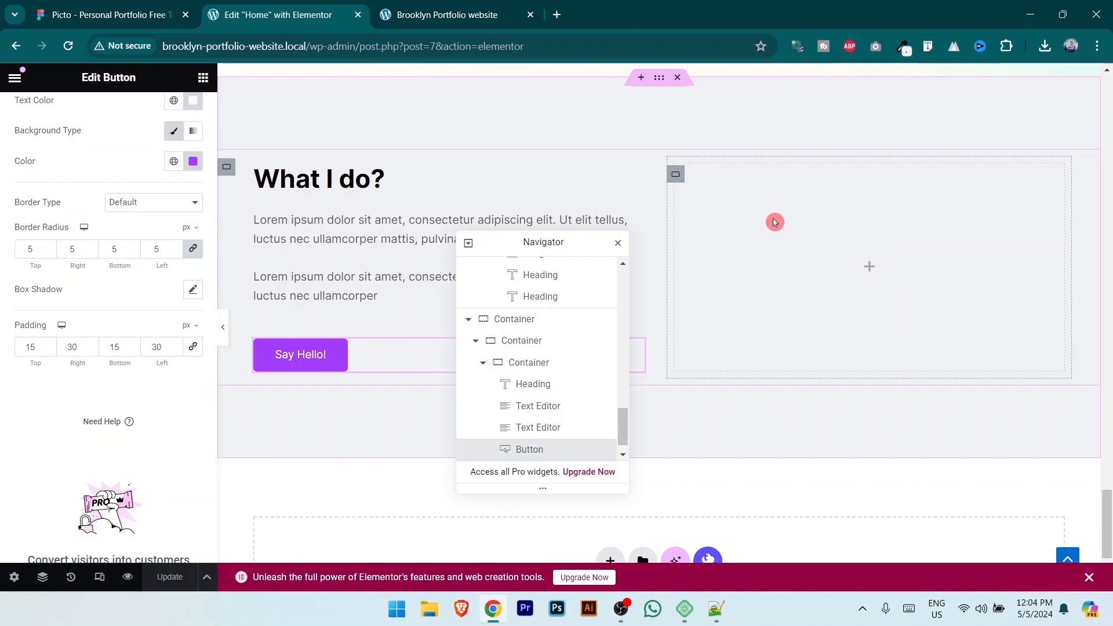
pyautogui.click(203, 77)
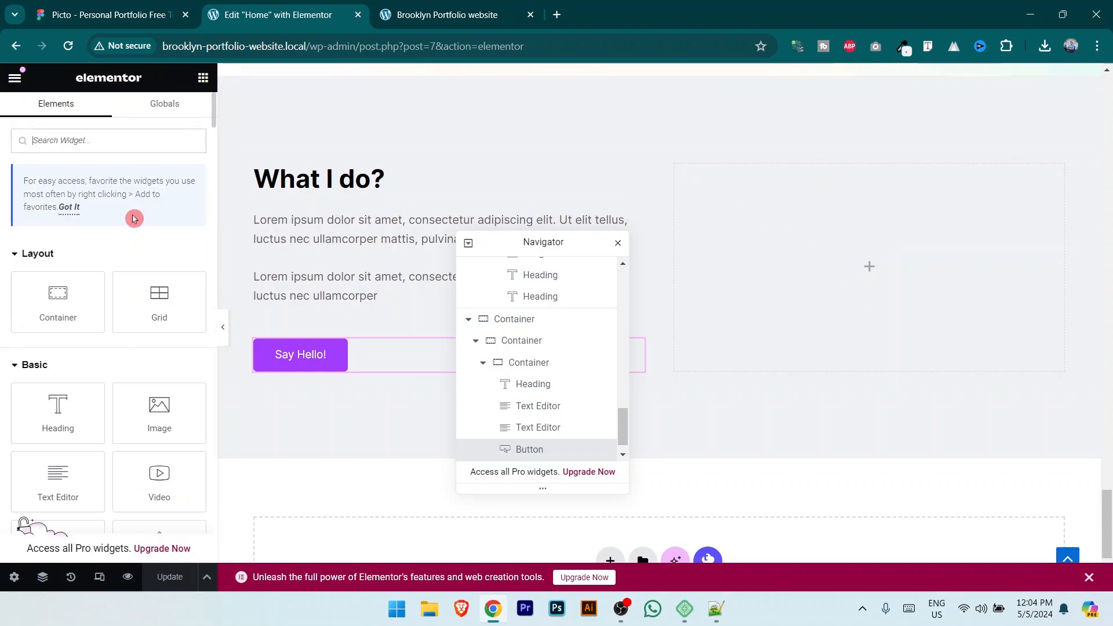
pyautogui.moveTo(56, 297); pyautogui.dragTo(854, 290)
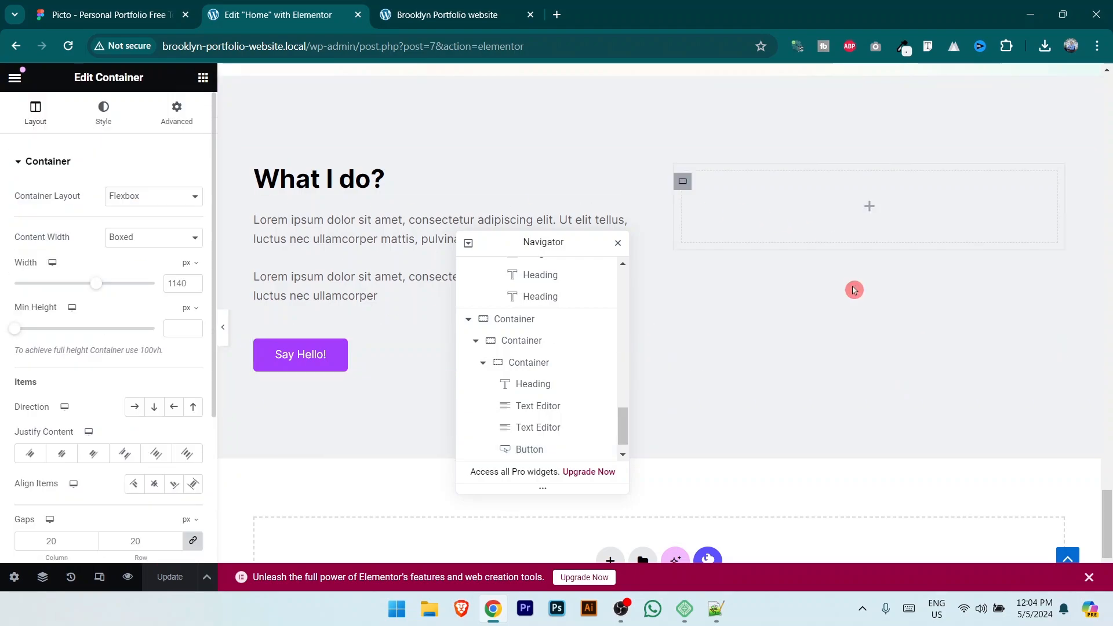
pyautogui.scroll(-1, 546, 405)
pyautogui.rightClick(537, 450)
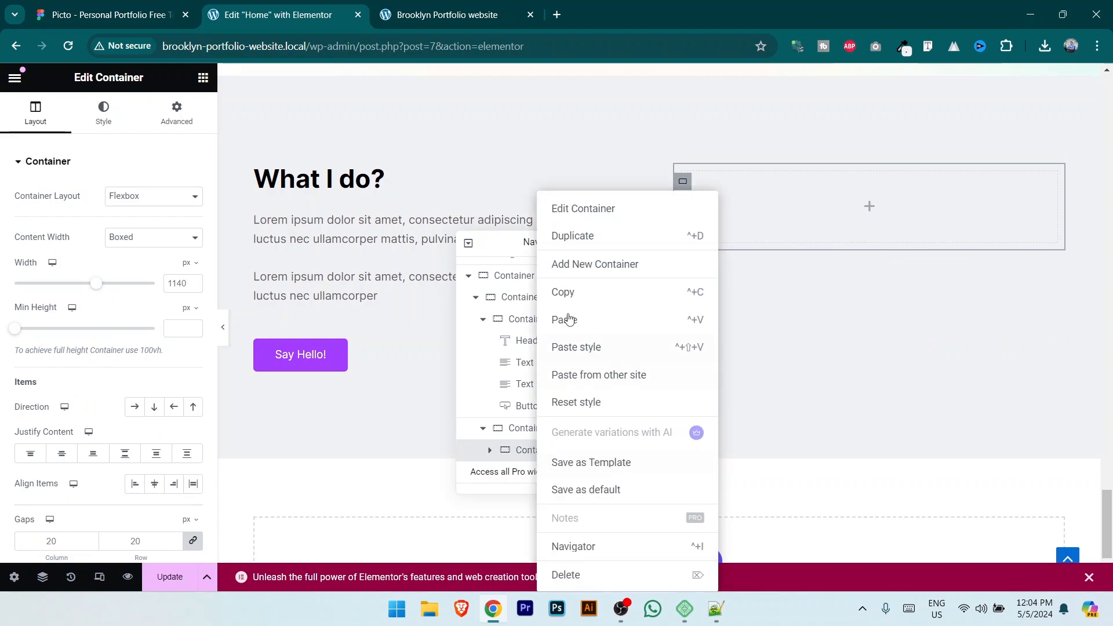
pyautogui.click(577, 236)
pyautogui.scroll(-1, 544, 400)
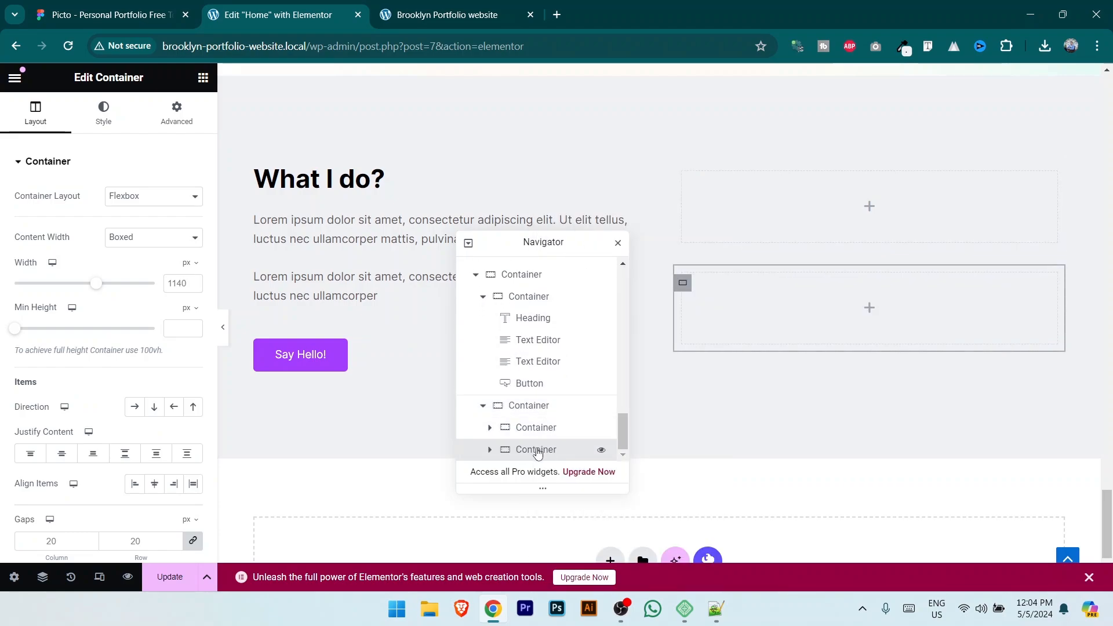
pyautogui.moveTo(582, 241); pyautogui.dragTo(452, 256)
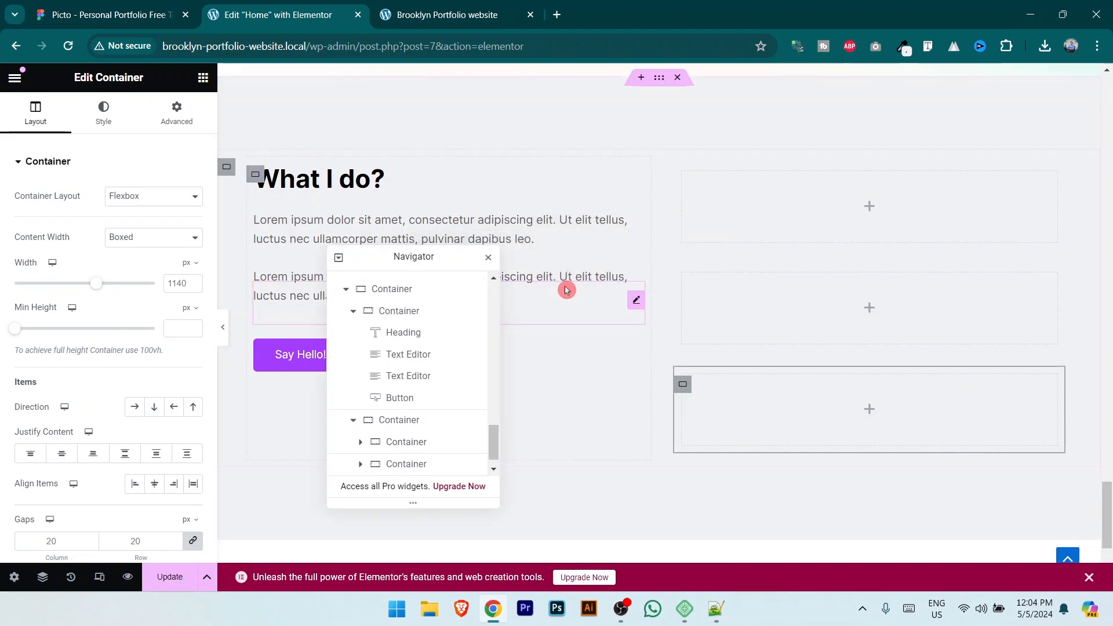
# Step: Give the first card container a classic white #FFFFFF background
pyautogui.click(684, 183)
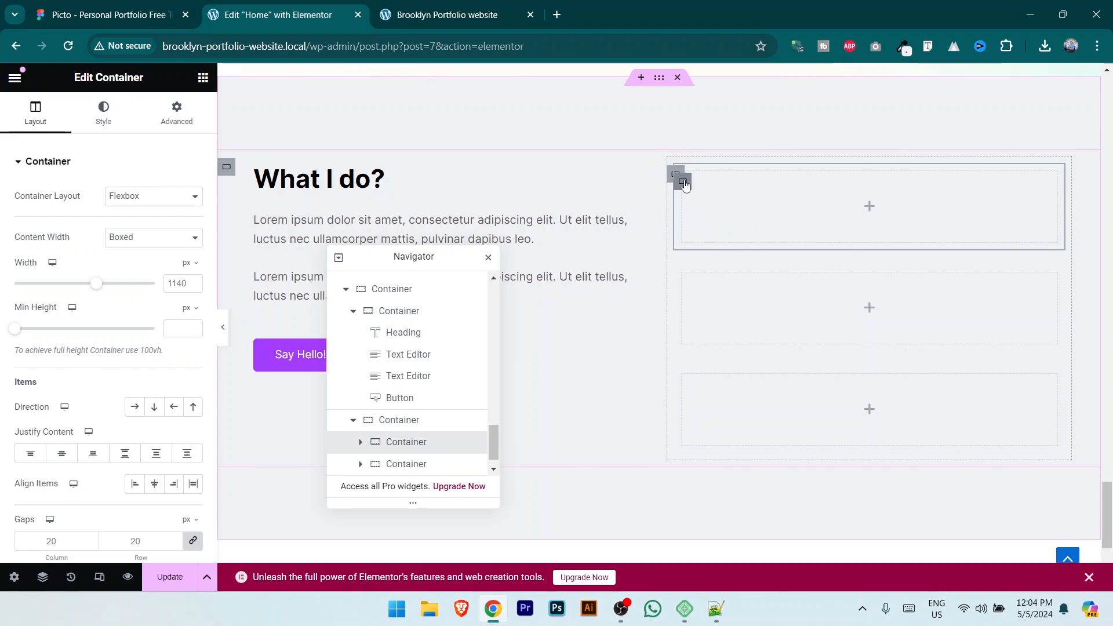
pyautogui.click(102, 116)
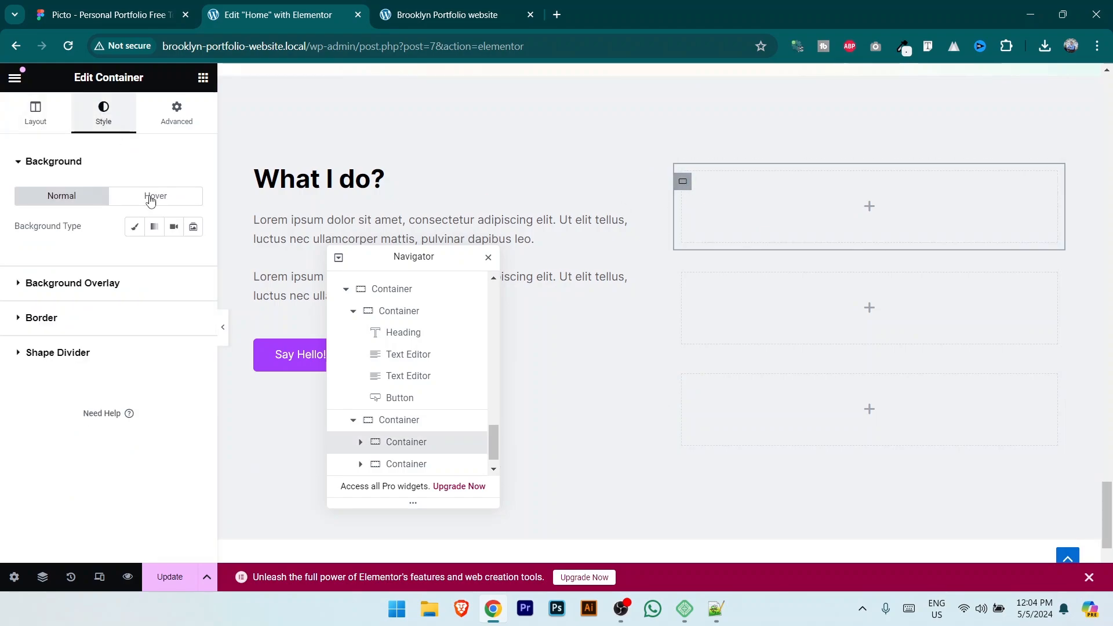
pyautogui.click(134, 226)
pyautogui.click(196, 259)
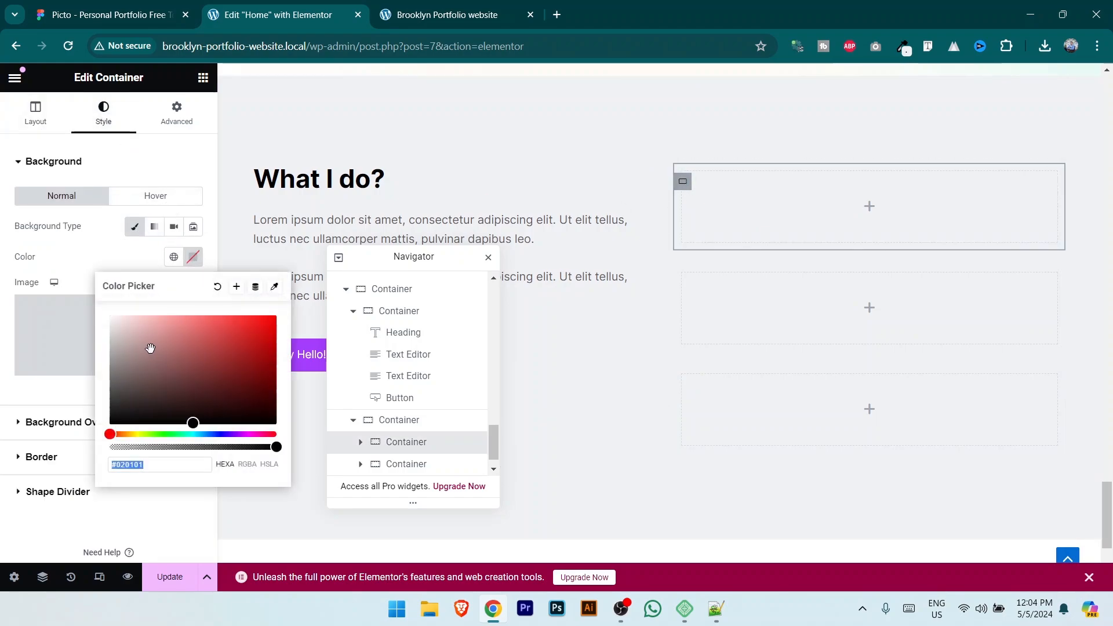
pyautogui.click(106, 7)
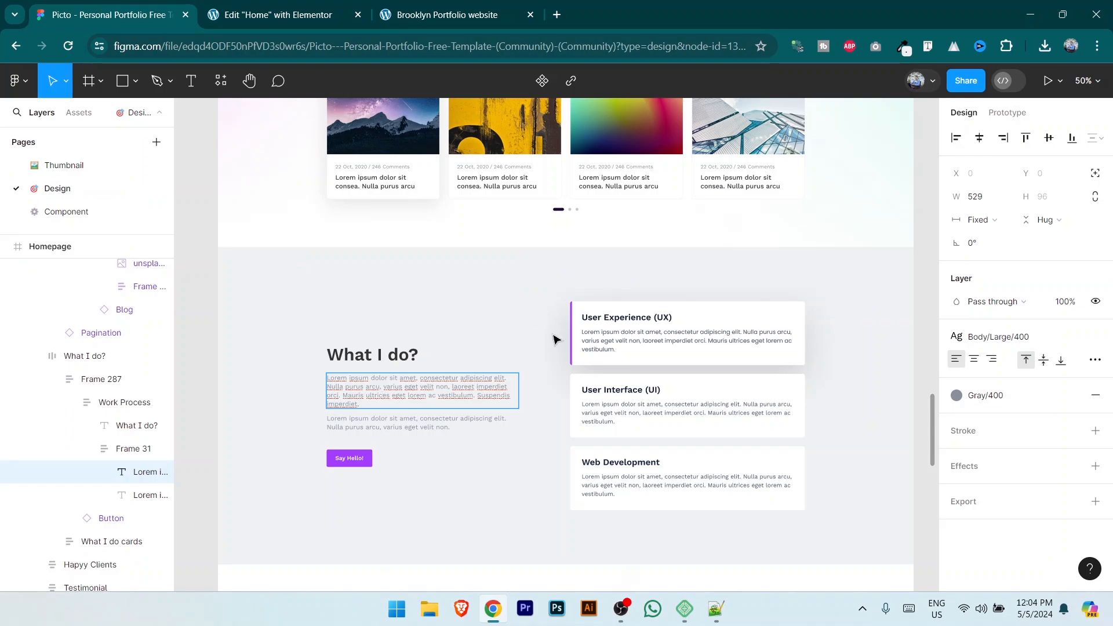
pyautogui.click(313, 9)
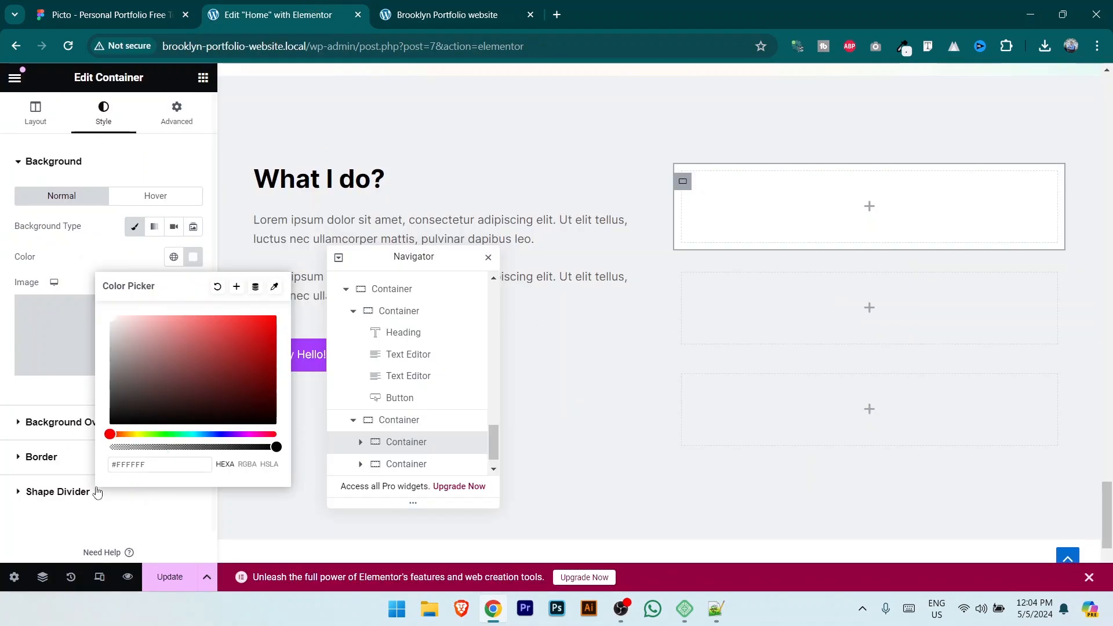
# Step: Round the card's corners to 5 px, save, and compare with Figma
pyautogui.click(62, 457)
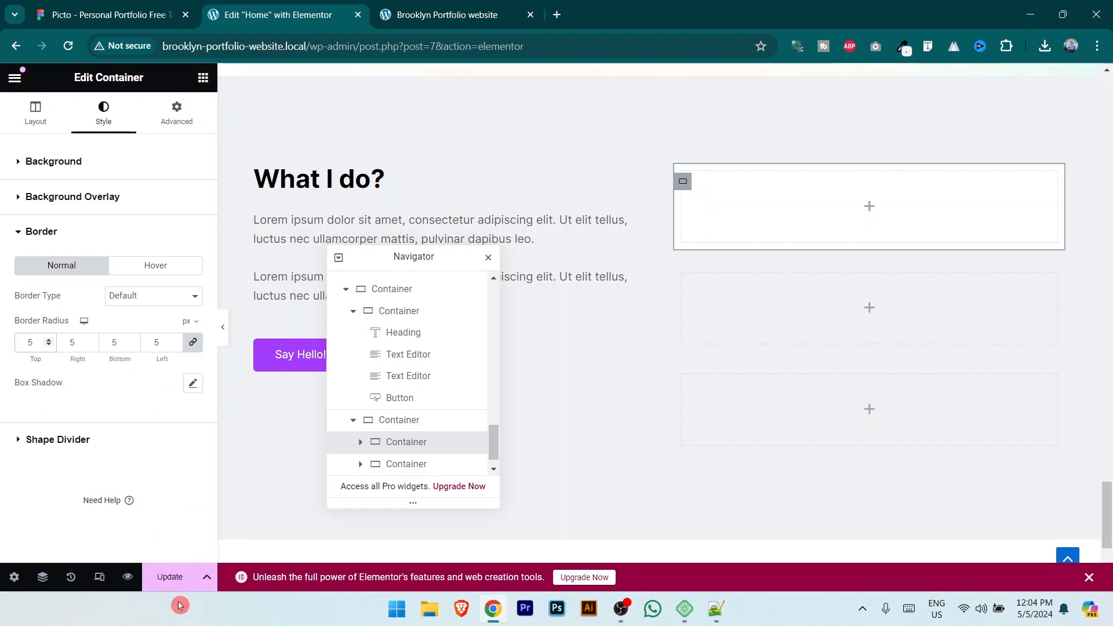
pyautogui.click(180, 572)
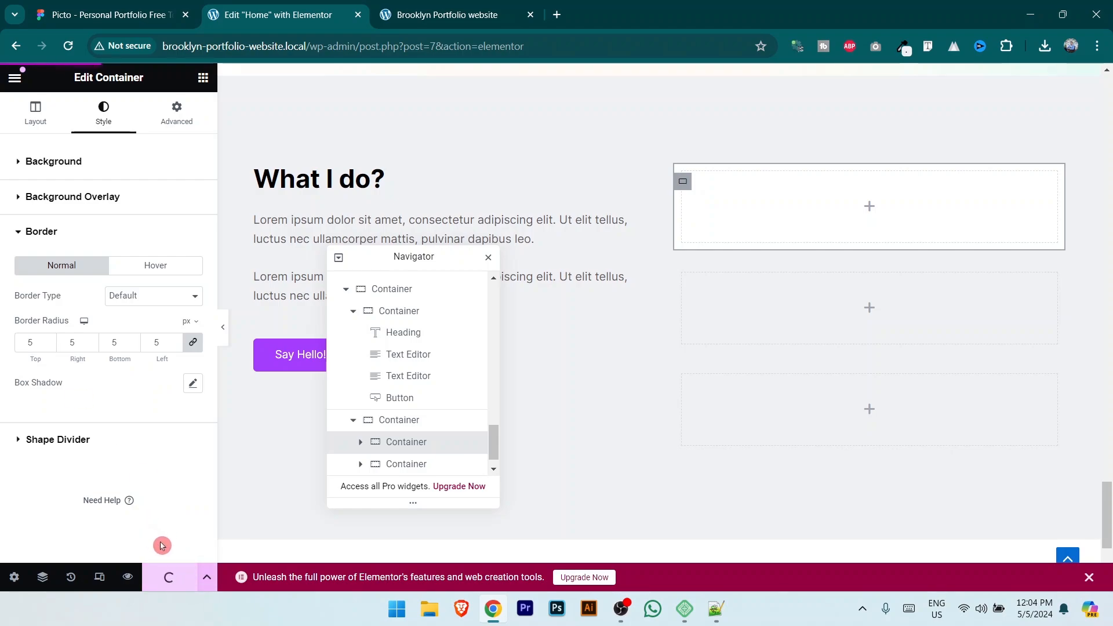
pyautogui.click(146, 4)
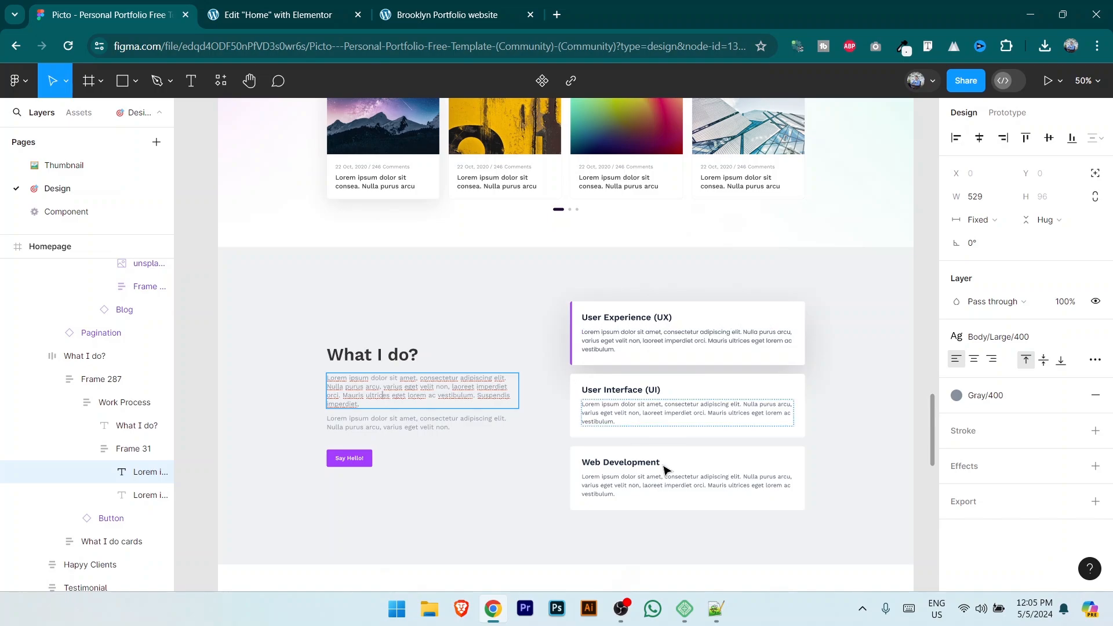
pyautogui.click(283, 15)
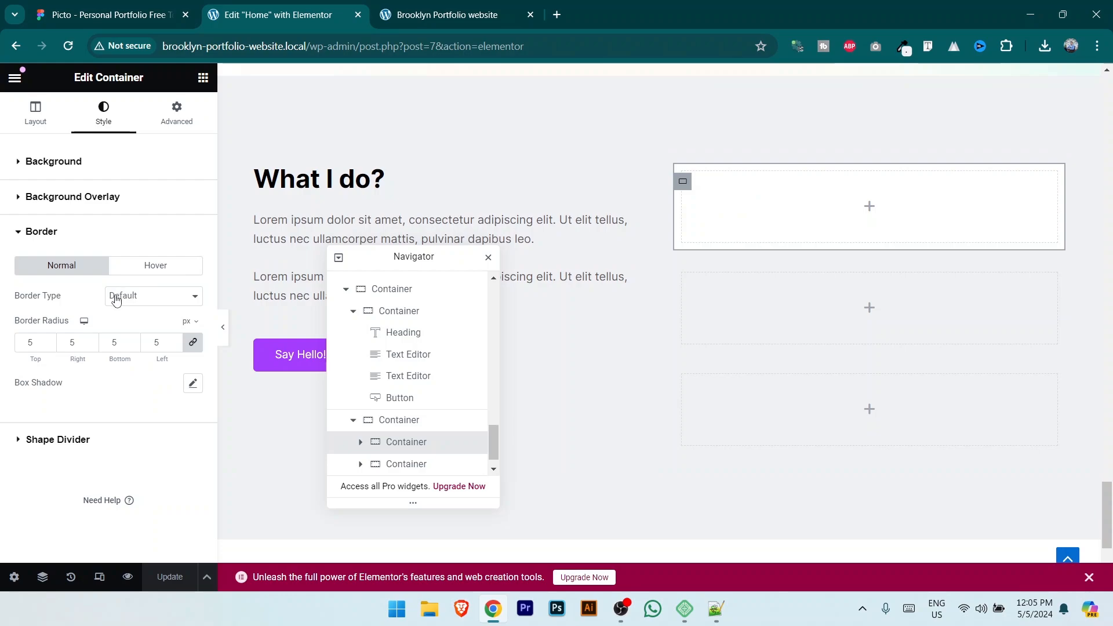
pyautogui.click(138, 296)
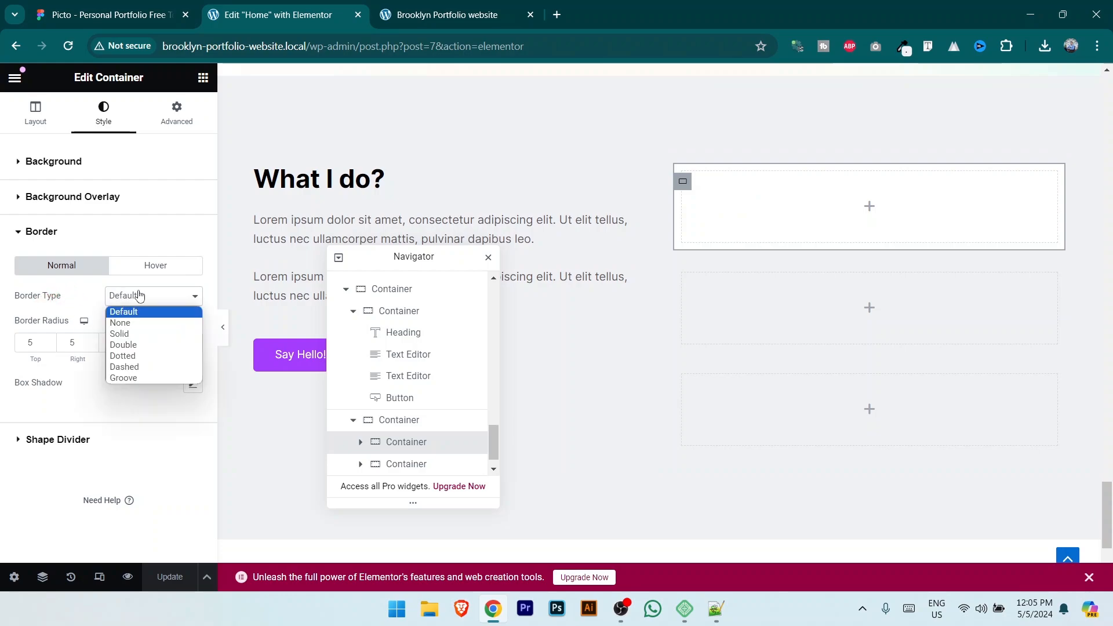
pyautogui.click(141, 334)
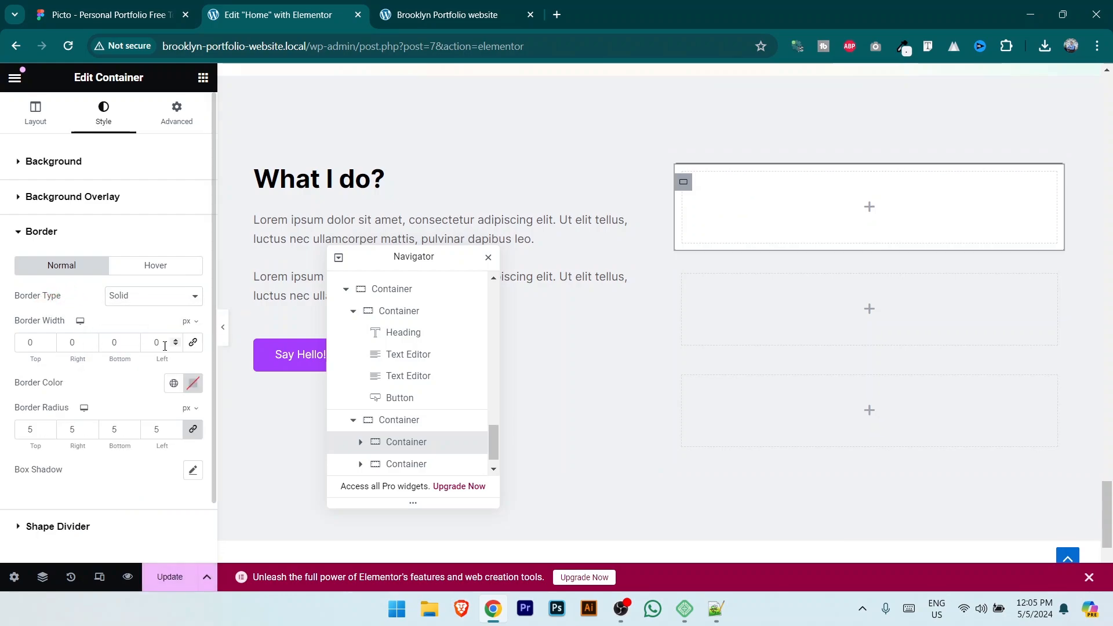
pyautogui.doubleClick(163, 336)
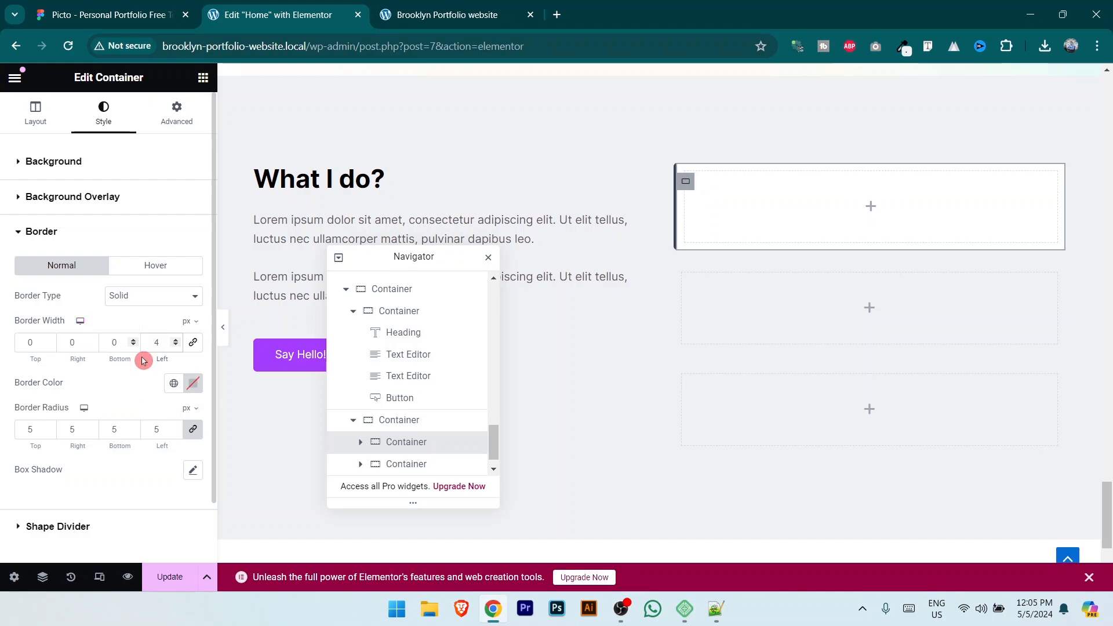
pyautogui.click(181, 371)
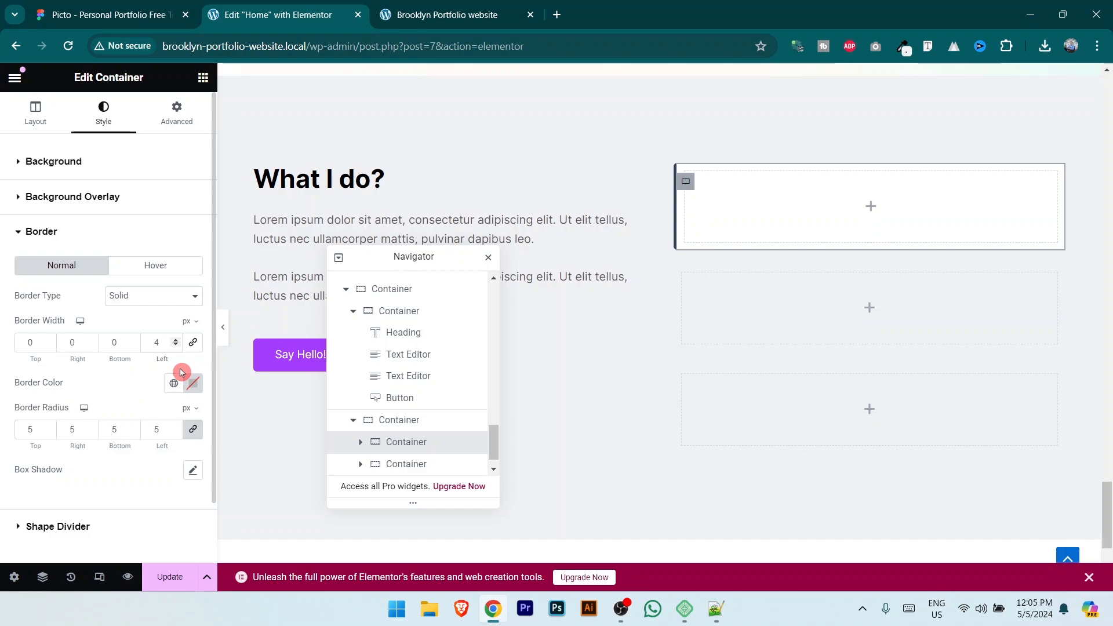
pyautogui.click(715, 609)
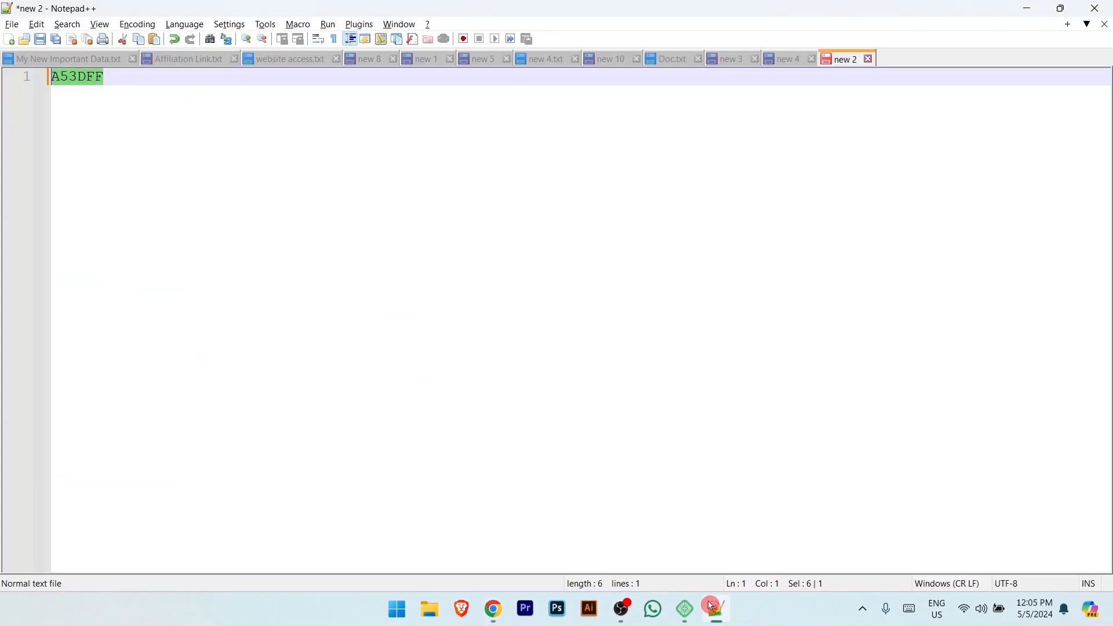
pyautogui.hotkey('alt', 'Tab')
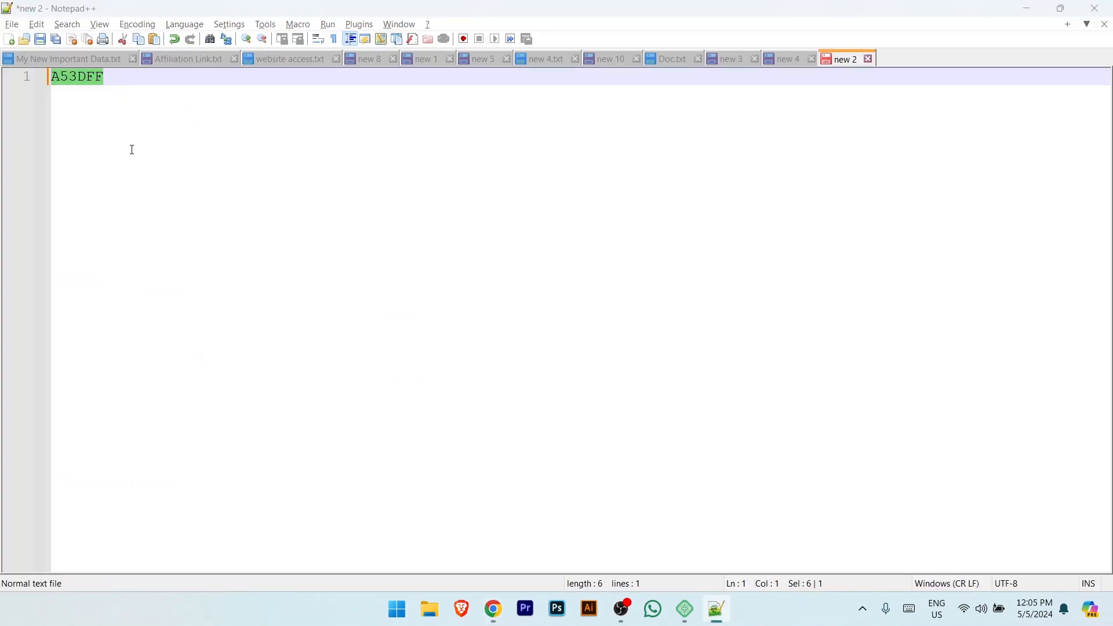
pyautogui.click(192, 393)
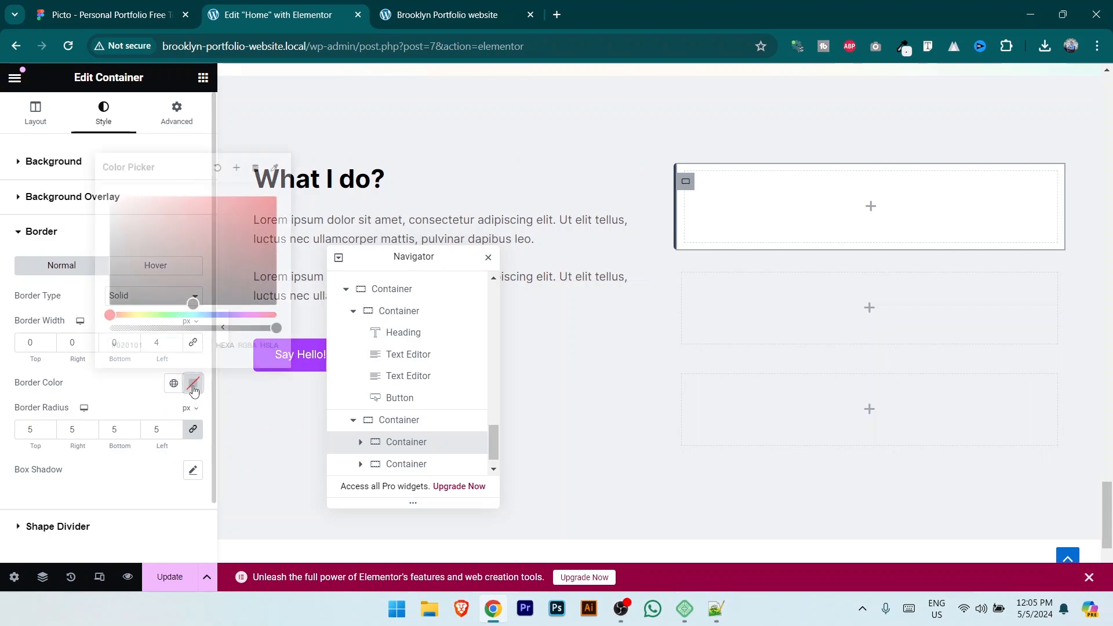
pyautogui.click(171, 345)
pyautogui.write('A53DFF')
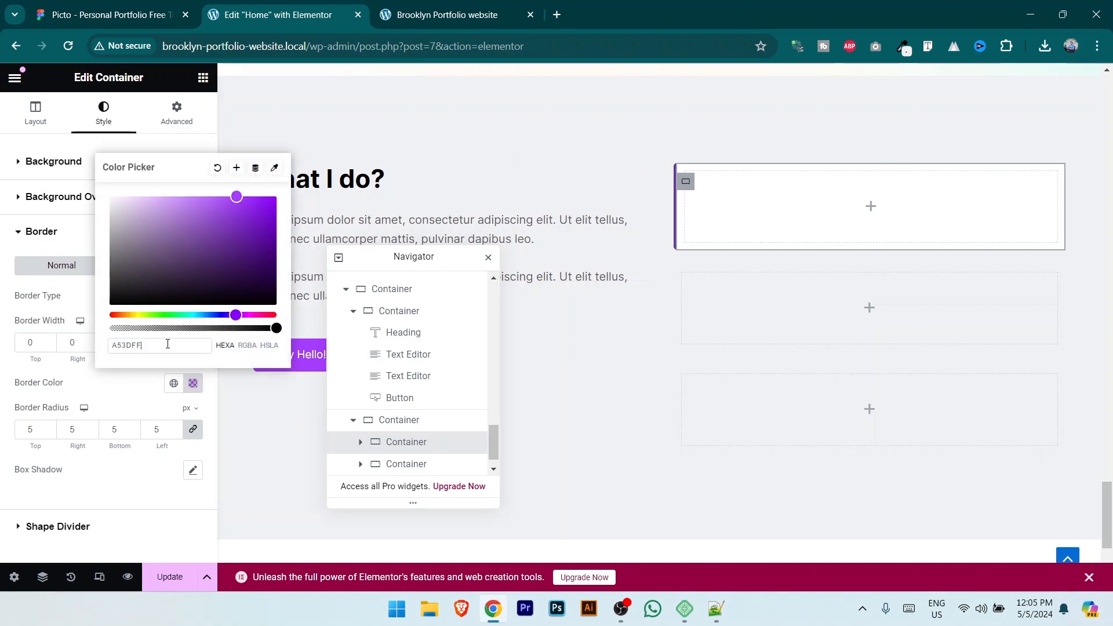
pyautogui.click(104, 392)
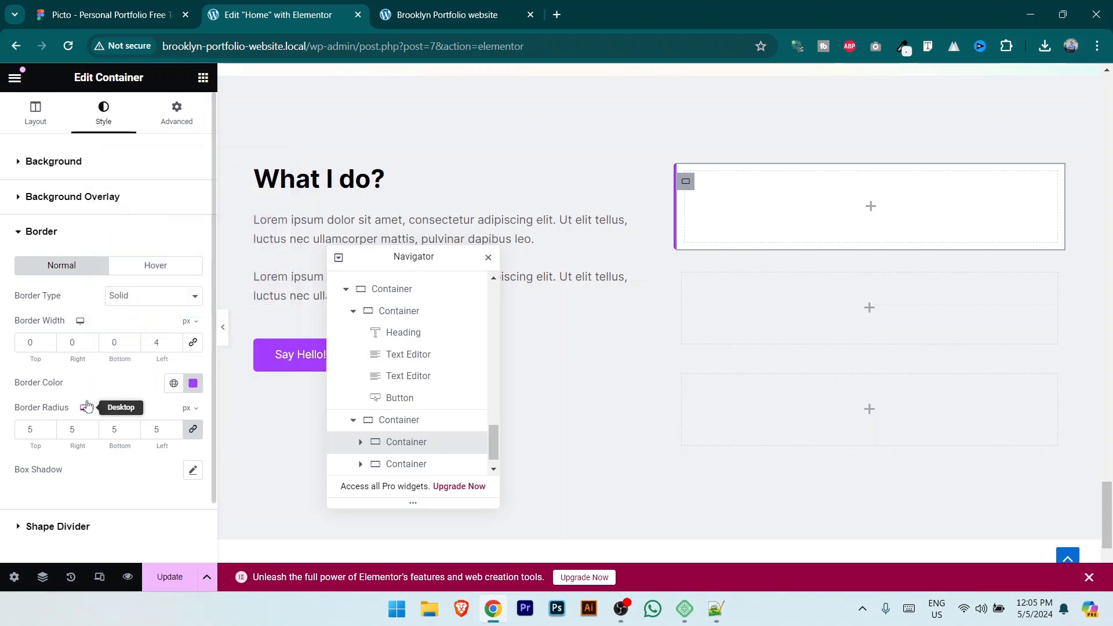
pyautogui.click(134, 295)
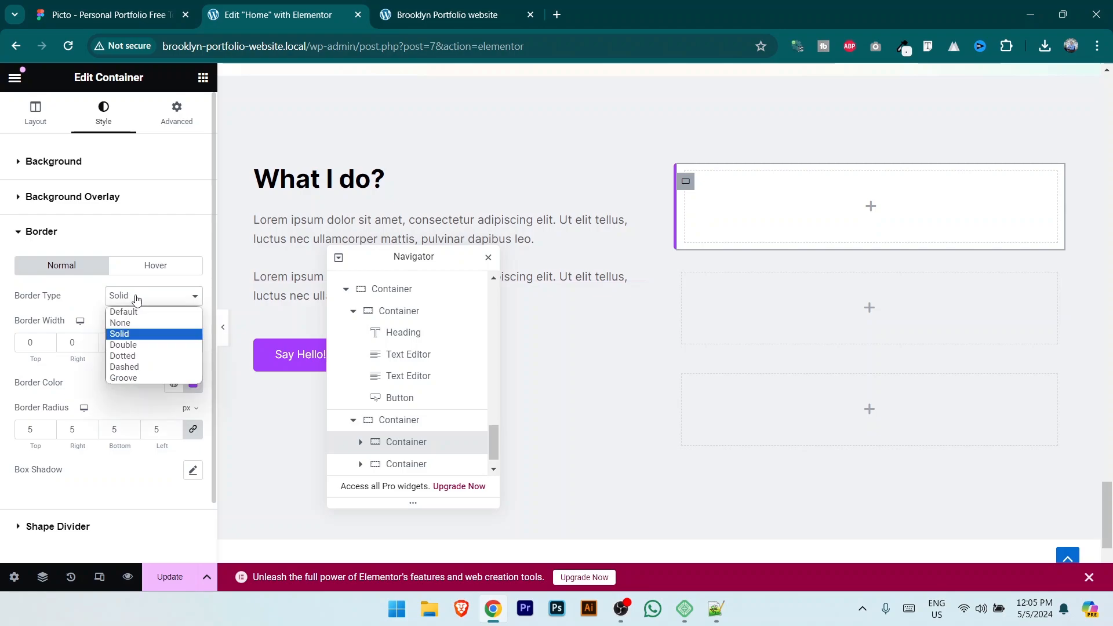
# Step: Give the card a solid 3 px left hover border in purple A53DFF
pyautogui.click(138, 316)
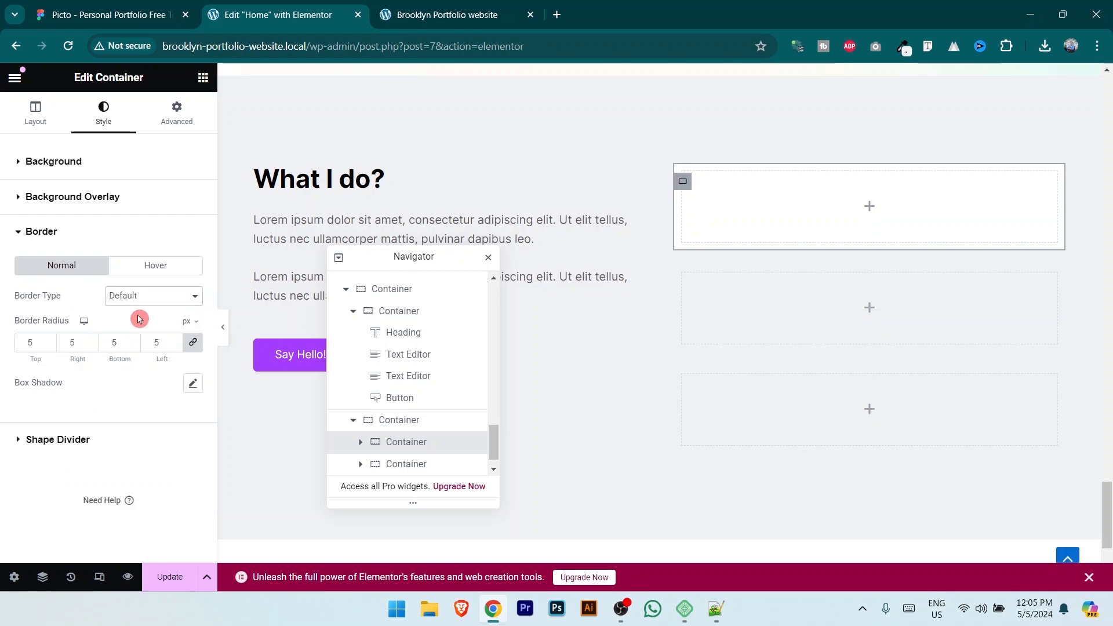
pyautogui.click(164, 269)
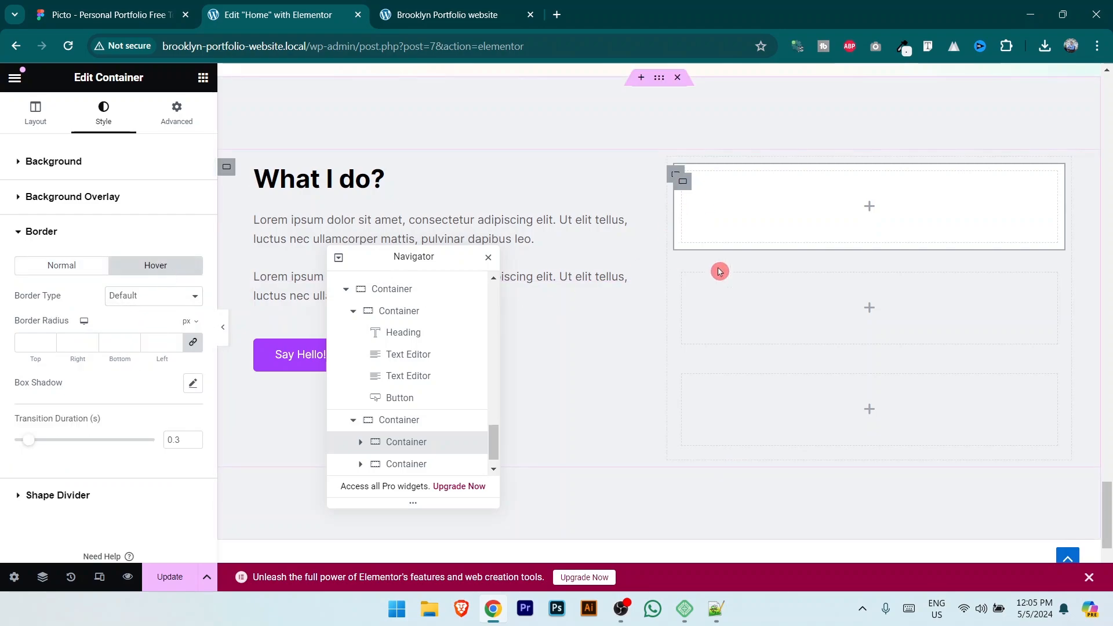
pyautogui.click(148, 296)
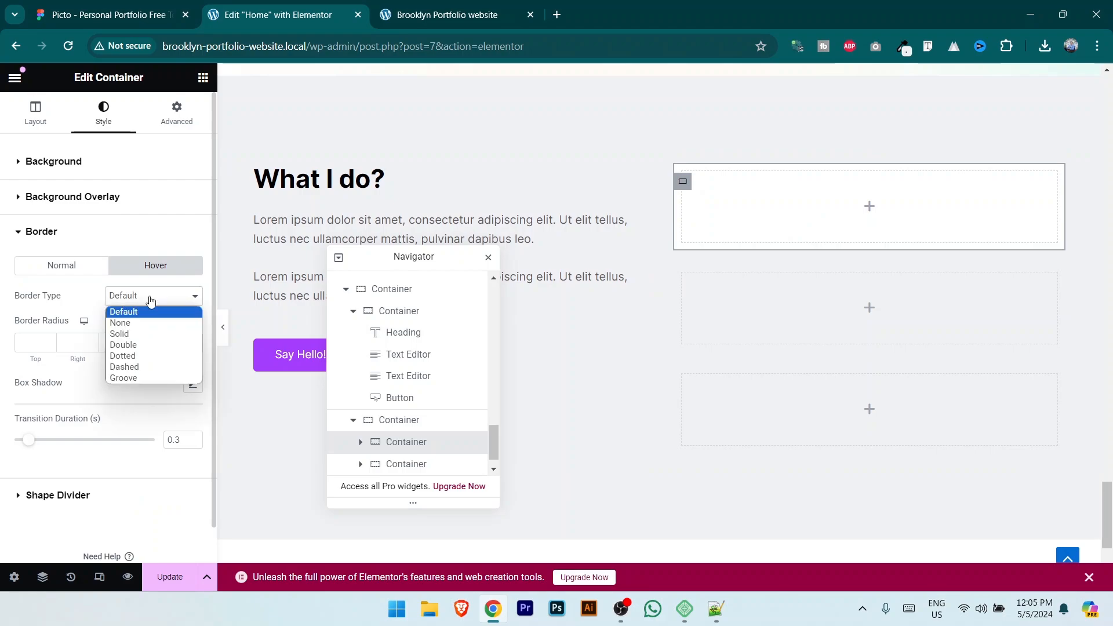
pyautogui.click(148, 335)
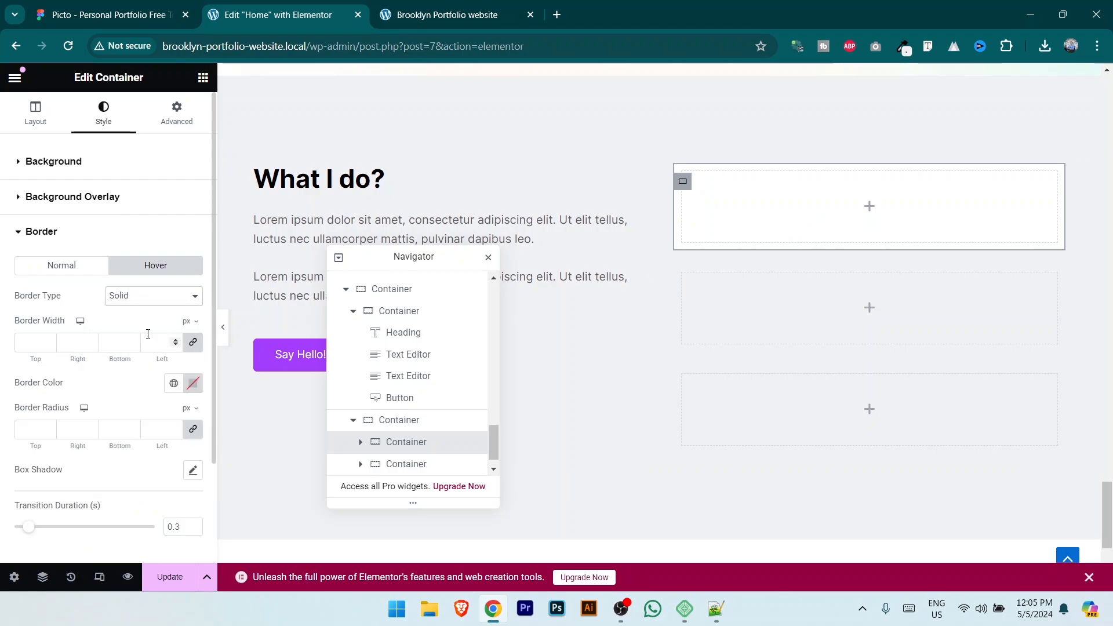
pyautogui.click(192, 348)
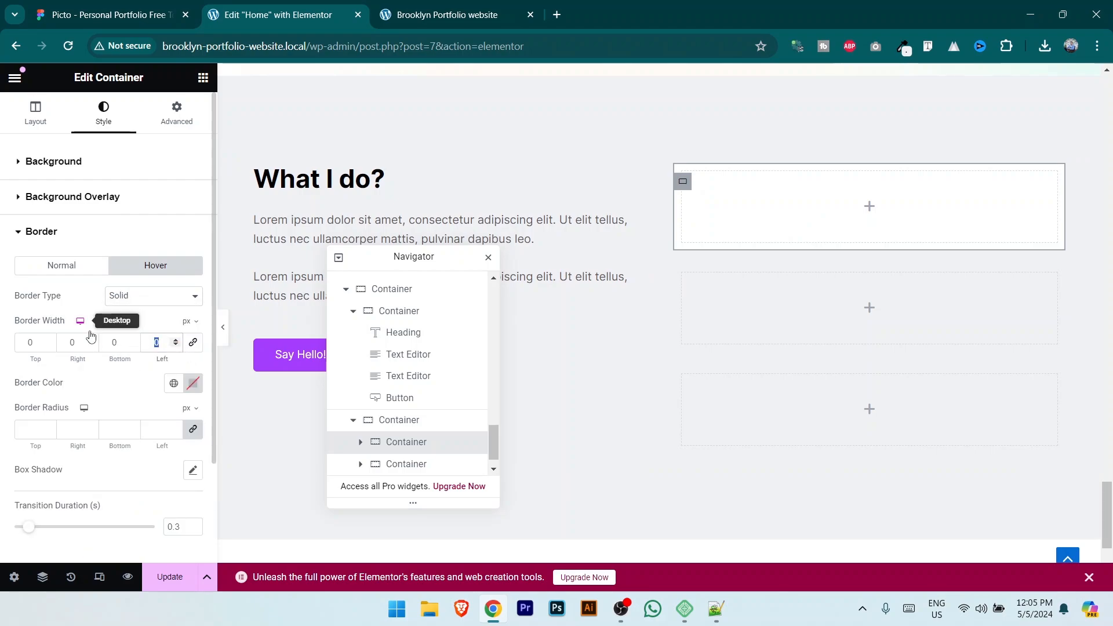
pyautogui.click(193, 383)
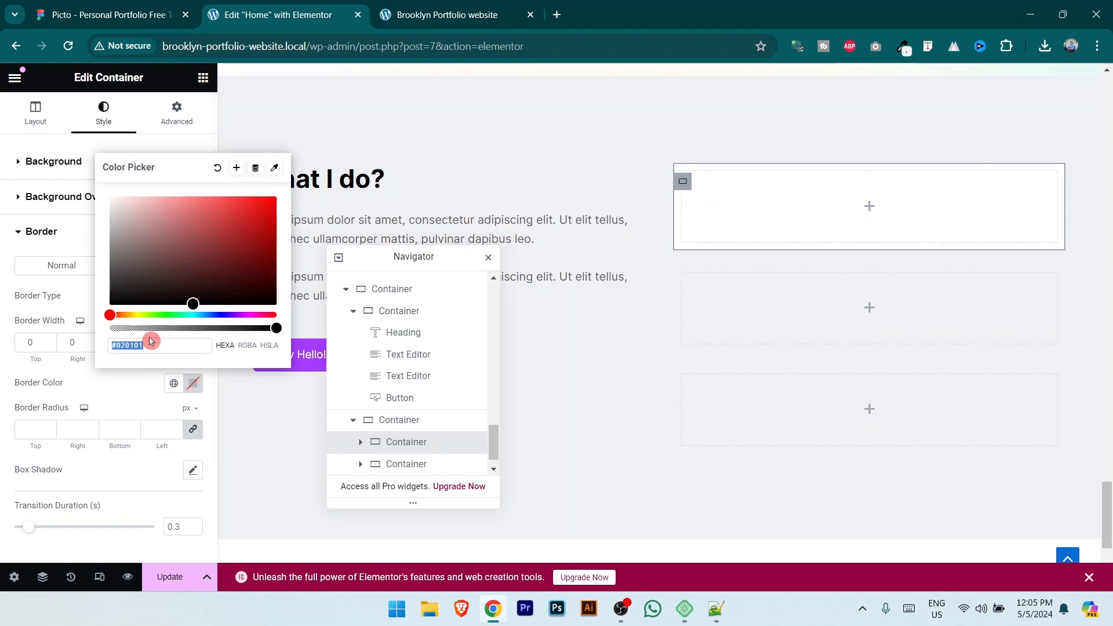
pyautogui.write('A53DFF')
pyautogui.click(124, 398)
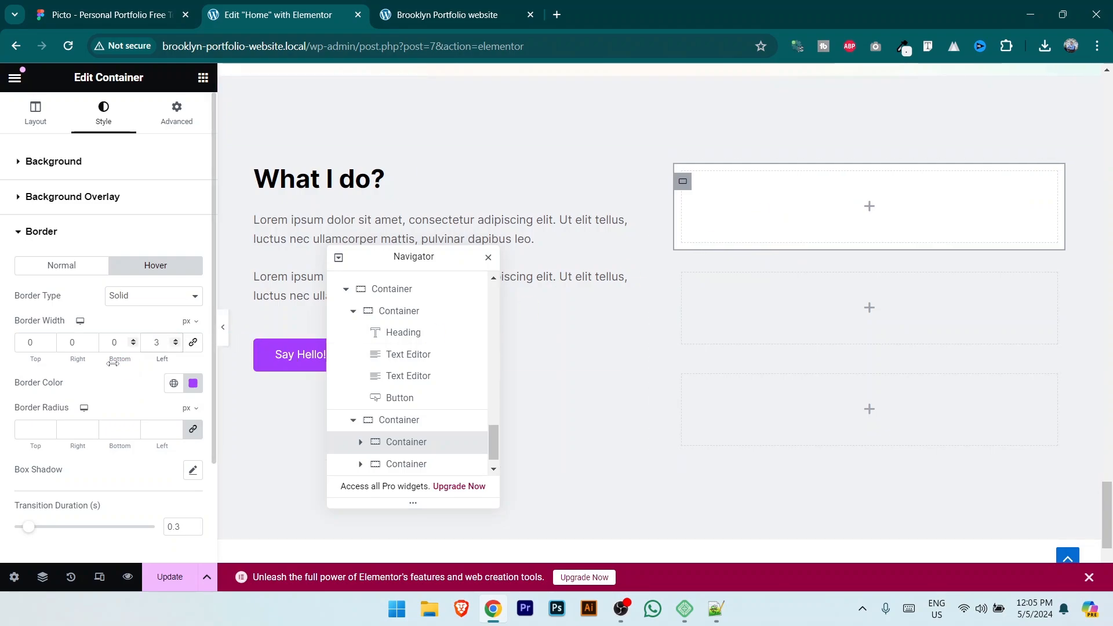
# Step: Add a hover box shadow offset 6/6 at 0.08 opacity and save
pyautogui.click(193, 471)
pyautogui.scroll(-2, 134, 345)
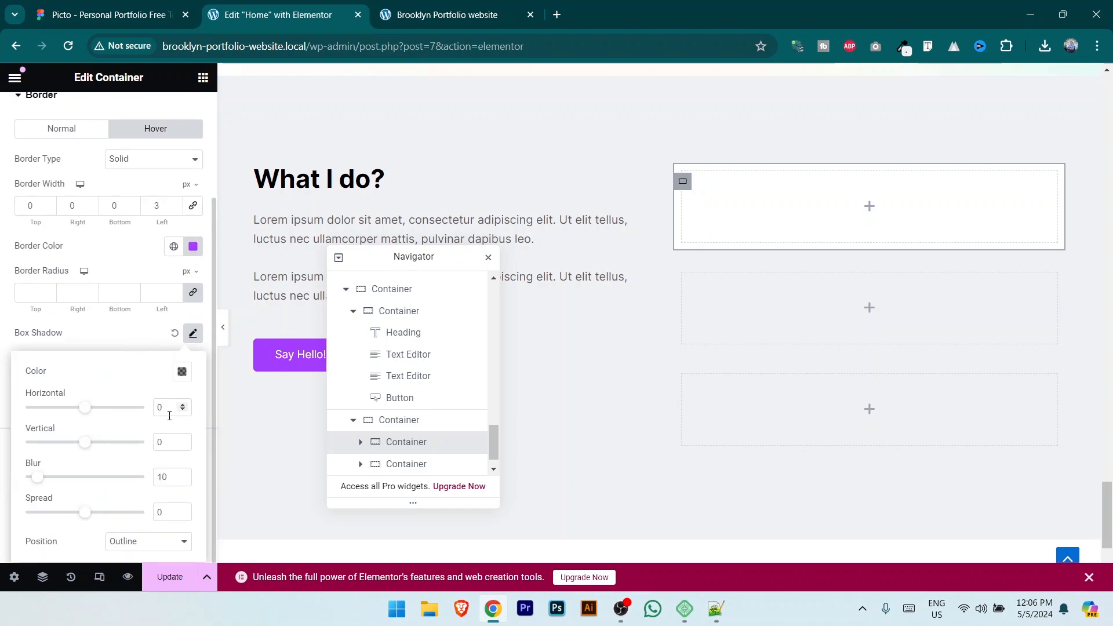
pyautogui.write('6')
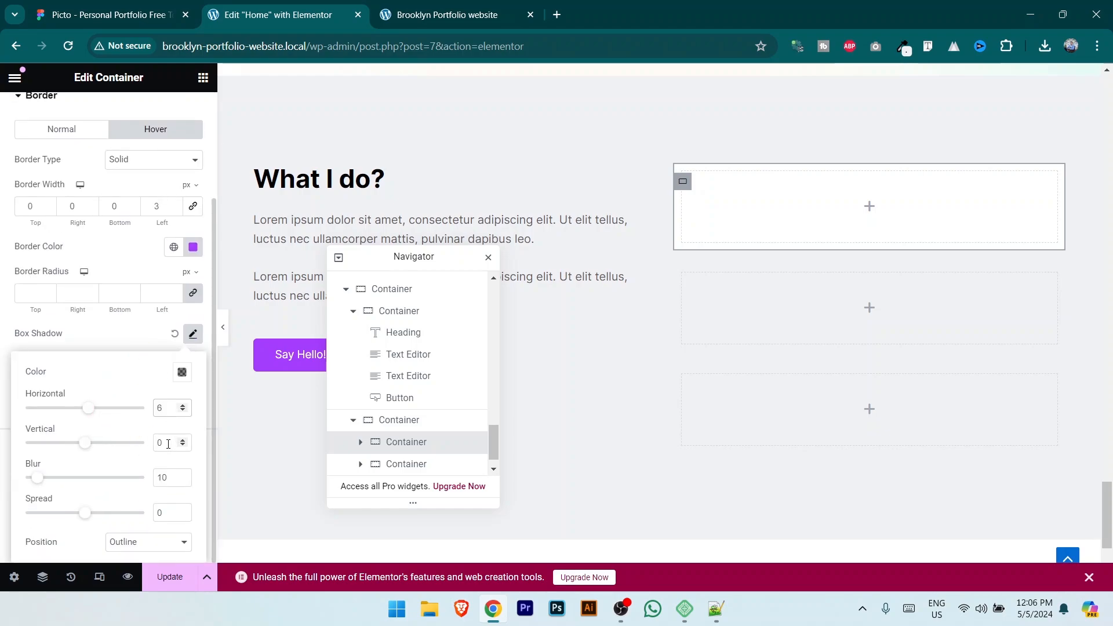
pyautogui.moveTo(102, 441); pyautogui.dragTo(81, 479)
pyautogui.click(182, 371)
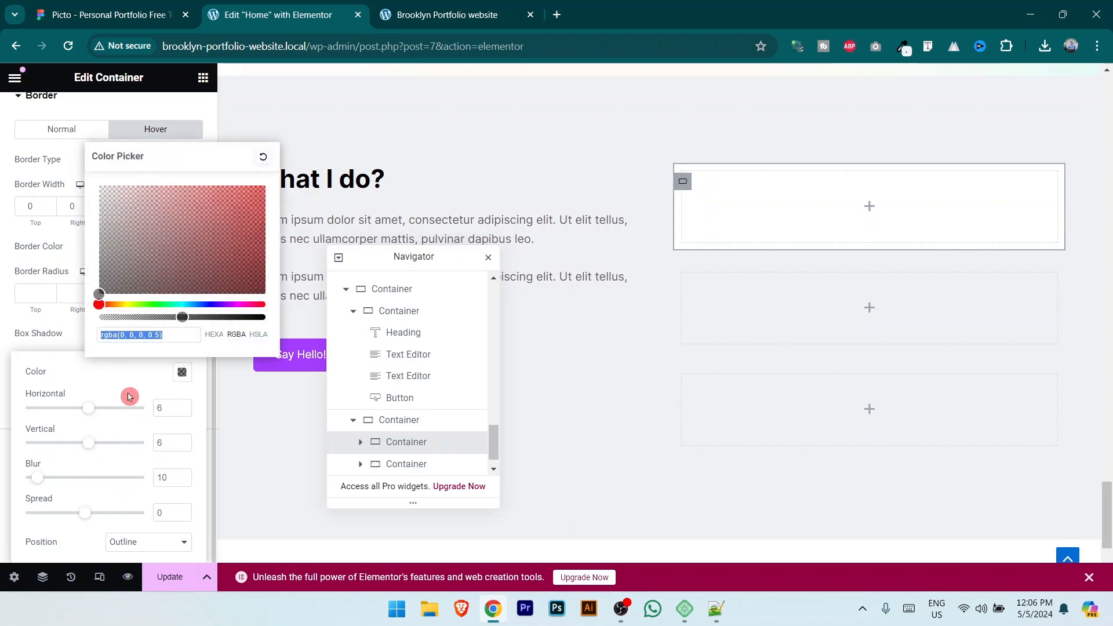
pyautogui.moveTo(180, 325); pyautogui.dragTo(114, 326)
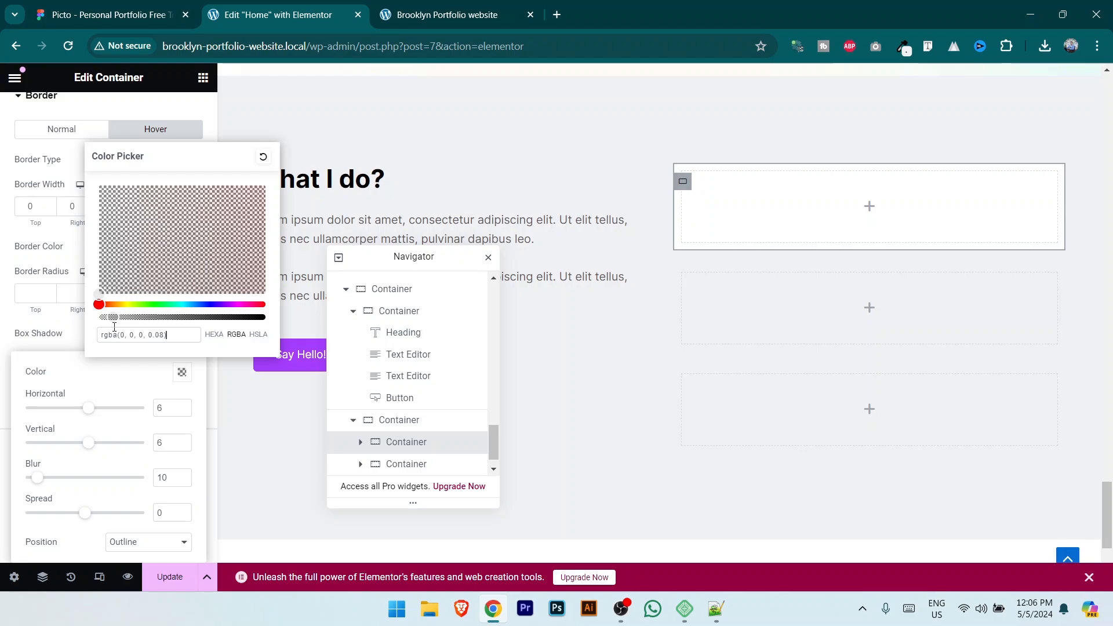
pyautogui.click(169, 576)
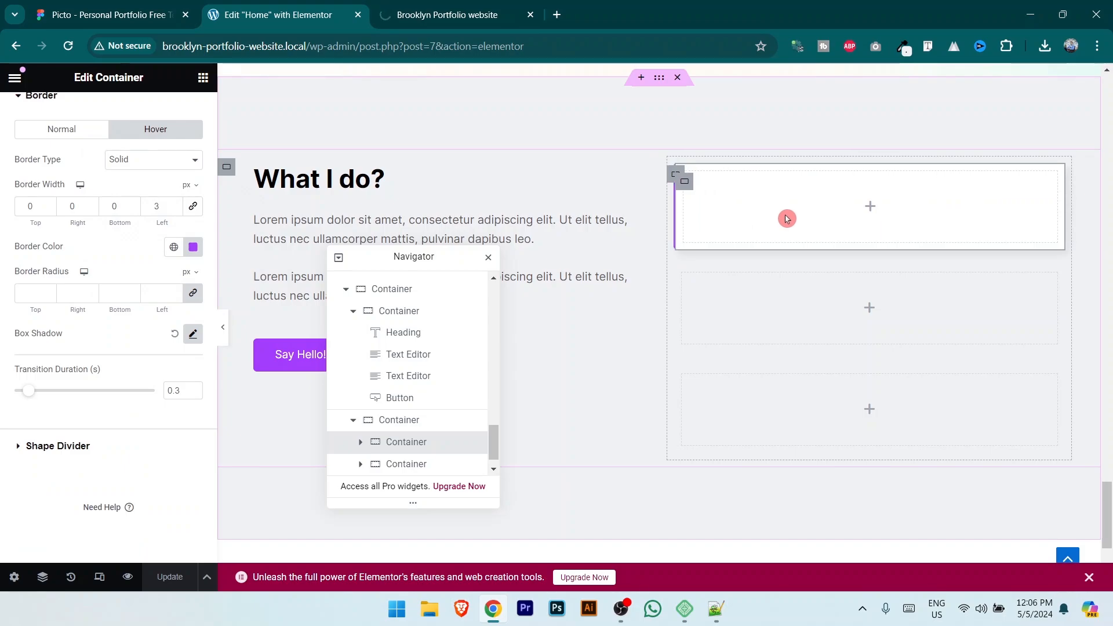
# Step: Shorten the card's hover transition duration to 0.1 s and save
pyautogui.click(411, 7)
pyautogui.scroll(-10, 906, 182)
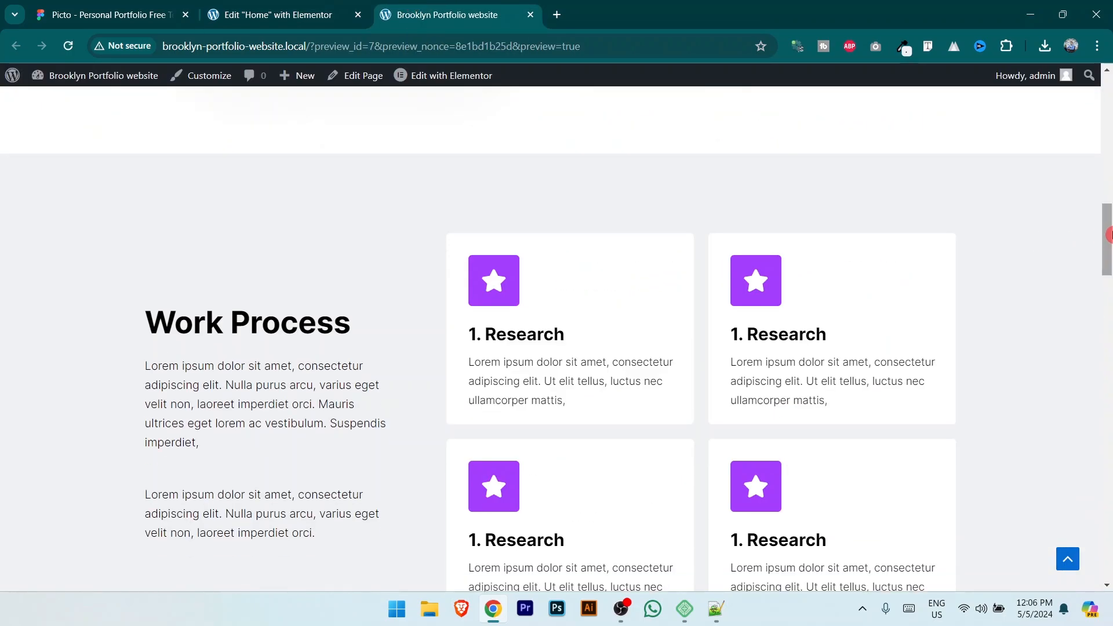
pyautogui.moveTo(1107, 238); pyautogui.dragTo(1108, 571)
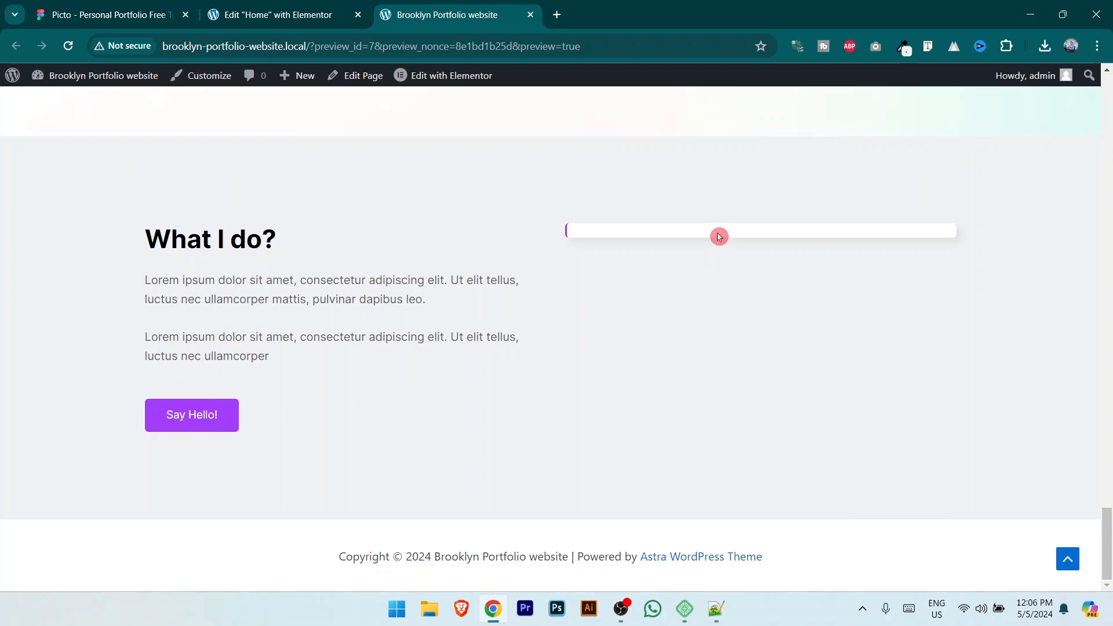
pyautogui.click(262, 7)
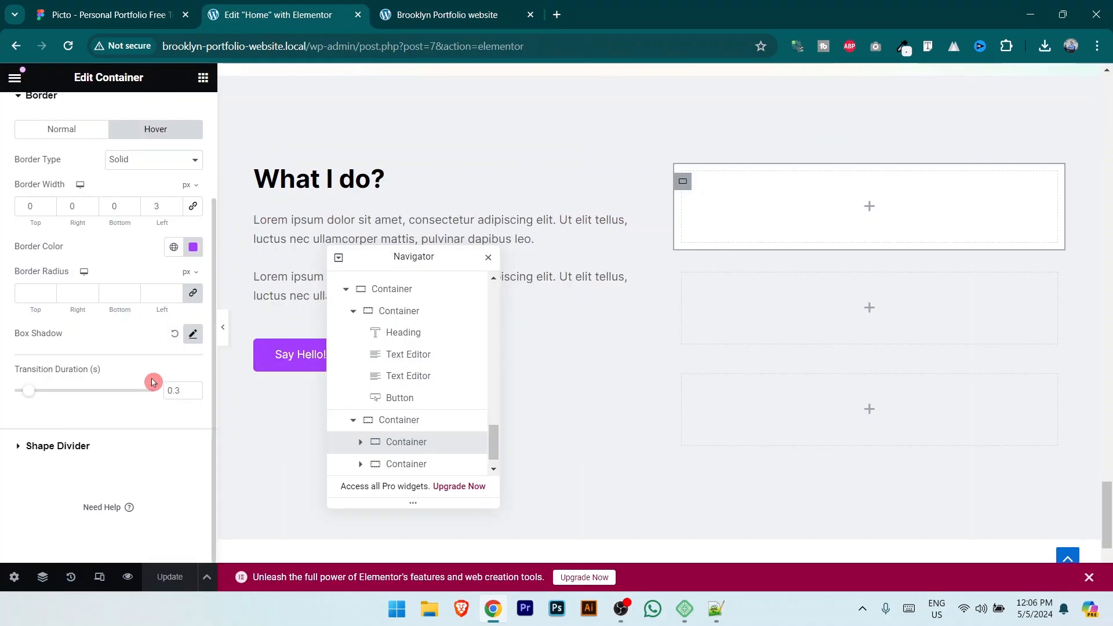
pyautogui.click(194, 394)
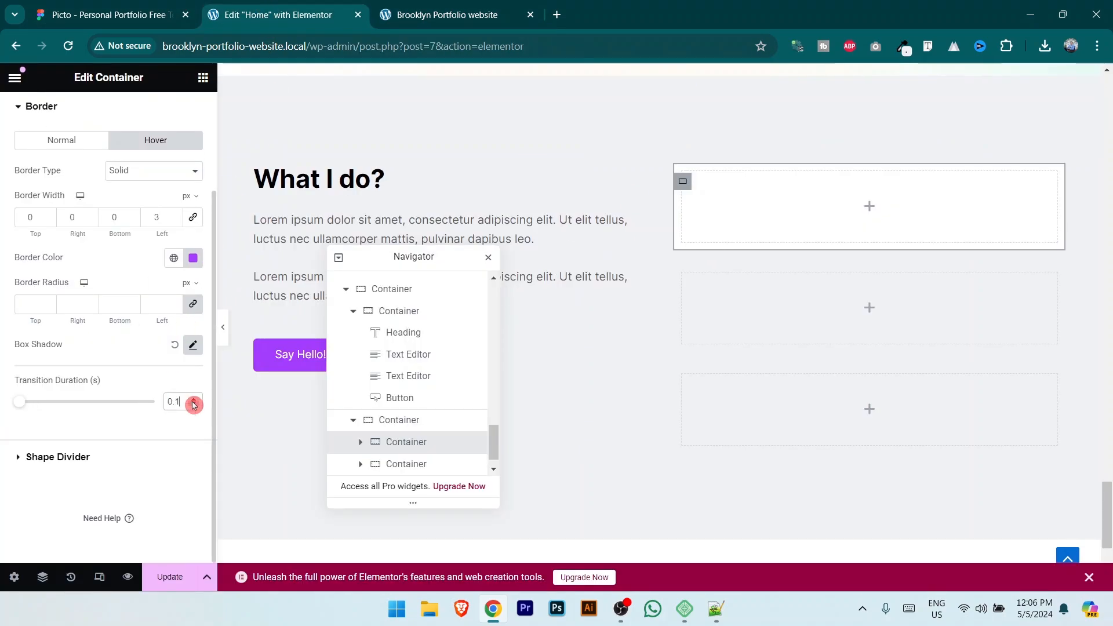
pyautogui.click(167, 577)
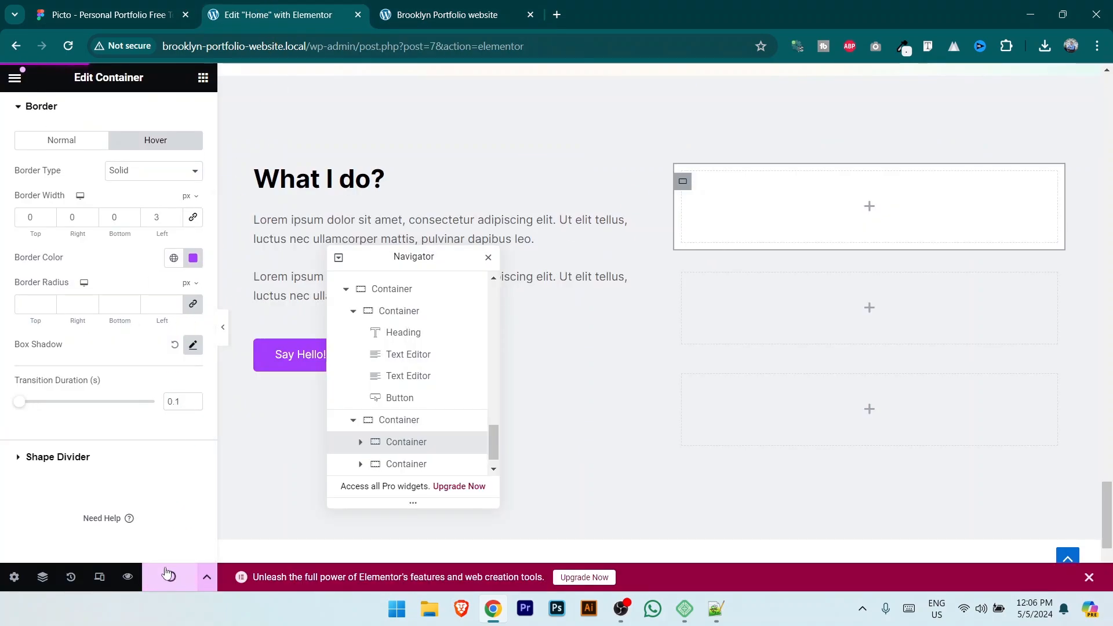
# Step: Recheck the hover in the live preview and inspect the UX heading styling in Figma
pyautogui.click(479, 4)
pyautogui.scroll(-3, 984, 388)
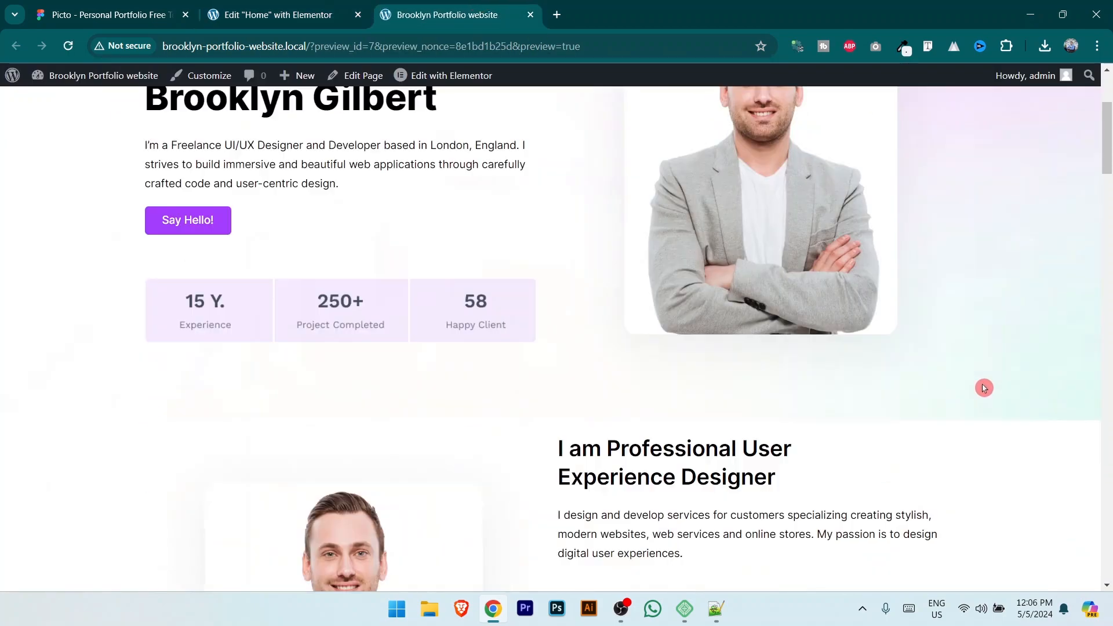
pyautogui.scroll(-10, 983, 388)
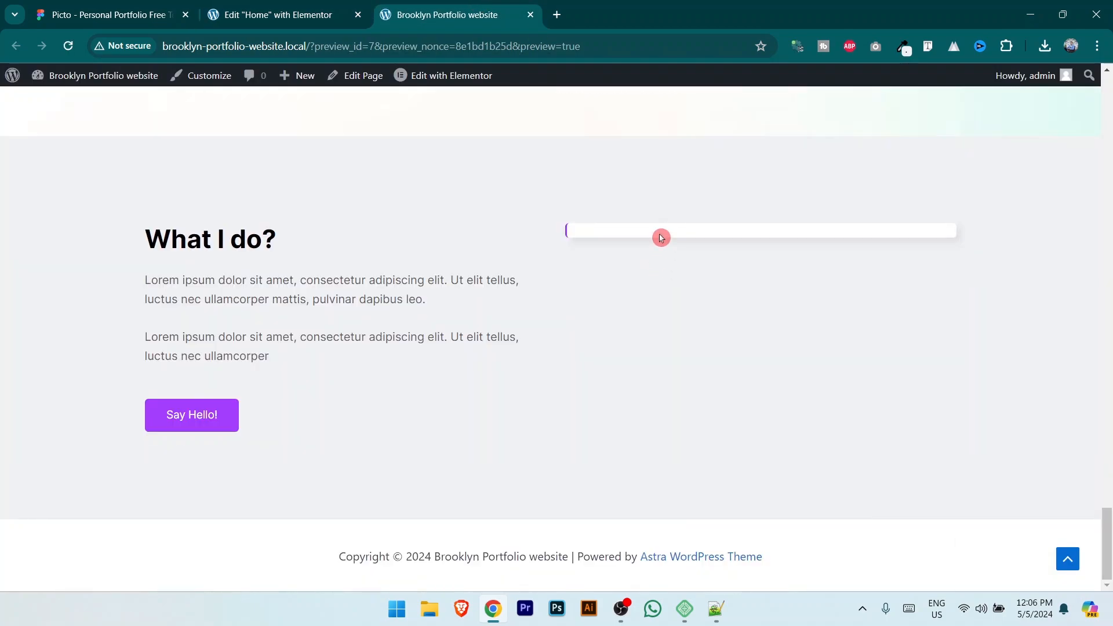
pyautogui.click(327, 10)
pyautogui.click(161, 4)
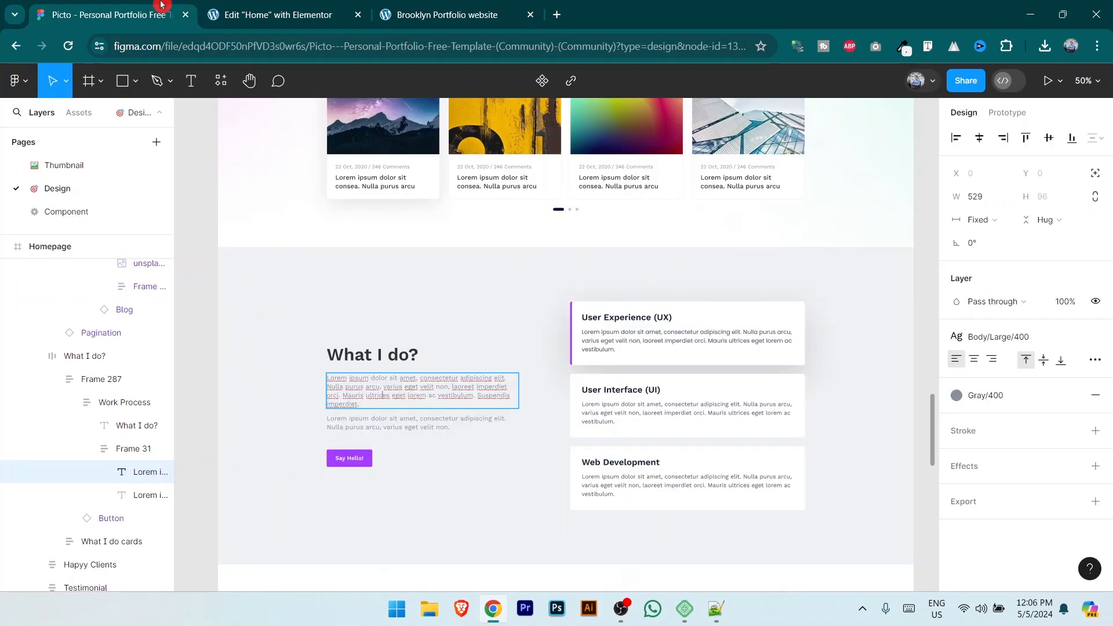
pyautogui.click(646, 316)
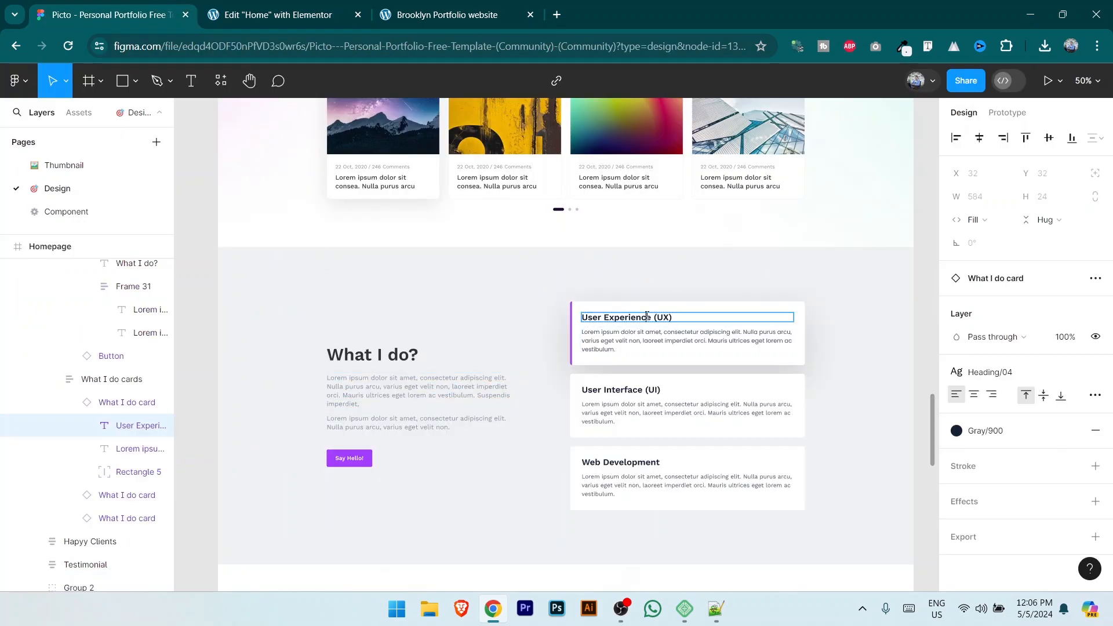
pyautogui.click(277, 14)
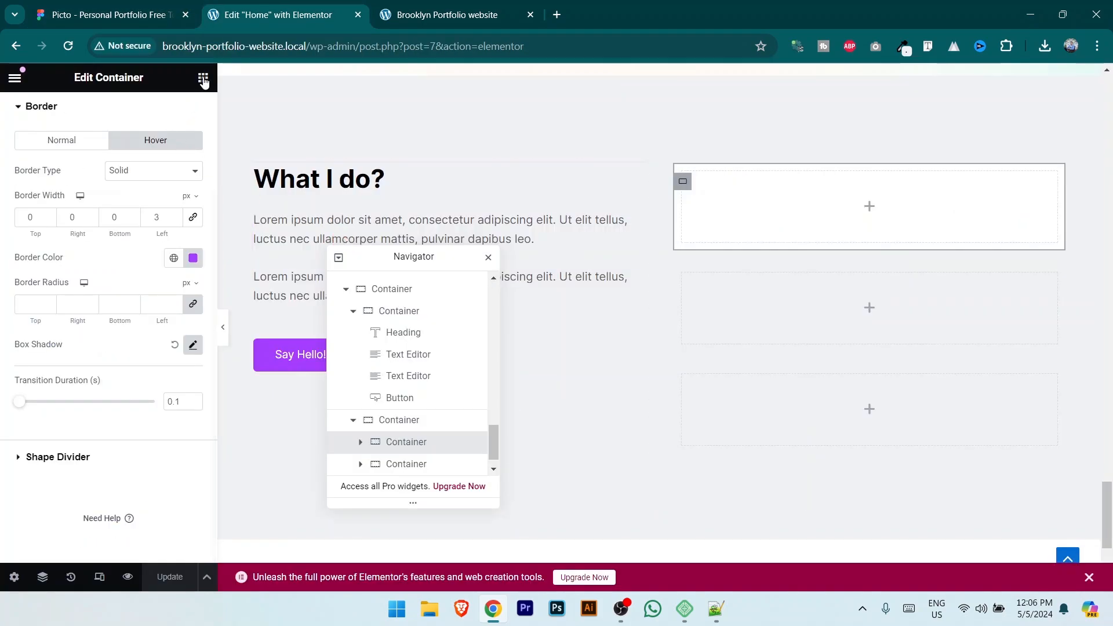
# Step: Add a black 'User Experience (UX)' heading to the first service card
pyautogui.click(203, 77)
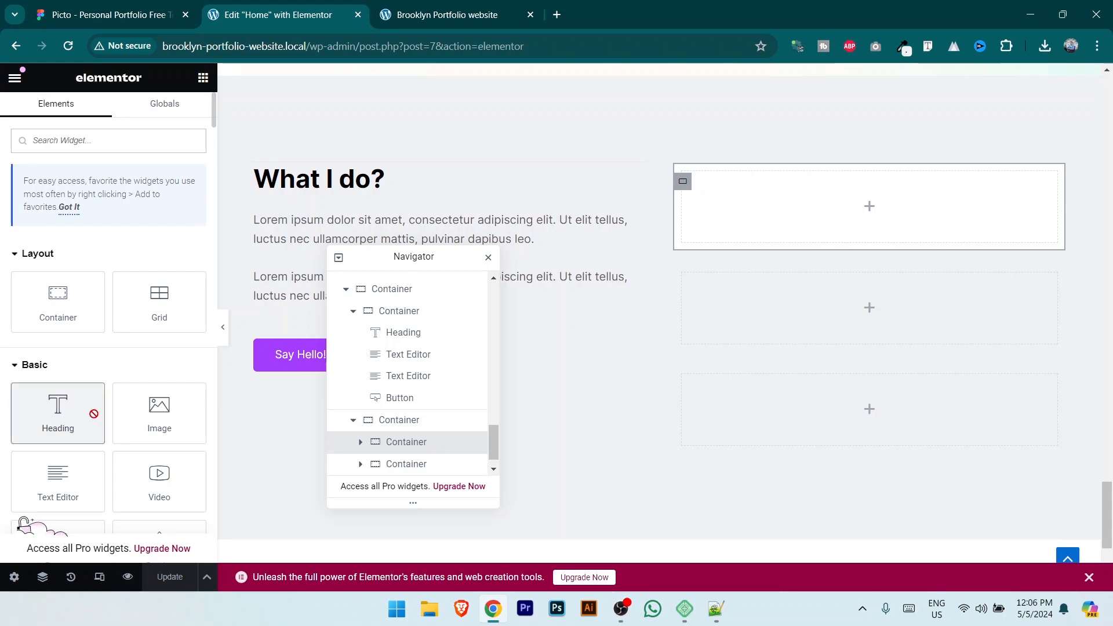
pyautogui.moveTo(92, 415); pyautogui.dragTo(857, 224)
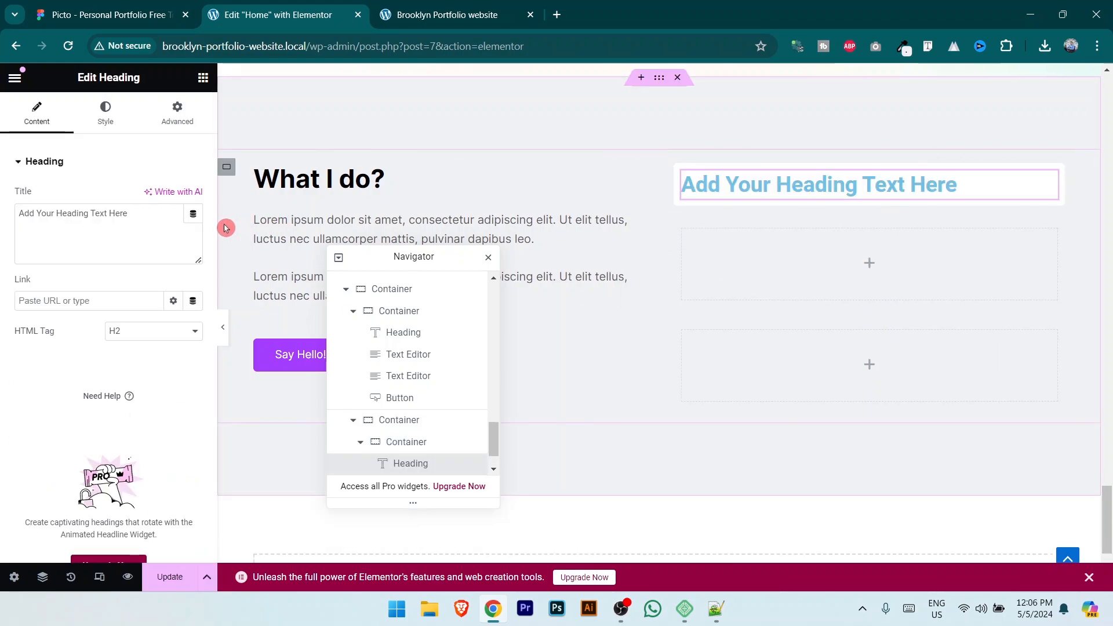
pyautogui.moveTo(145, 215); pyautogui.dragTo(2, 218)
pyautogui.write('User Experience (UX)')
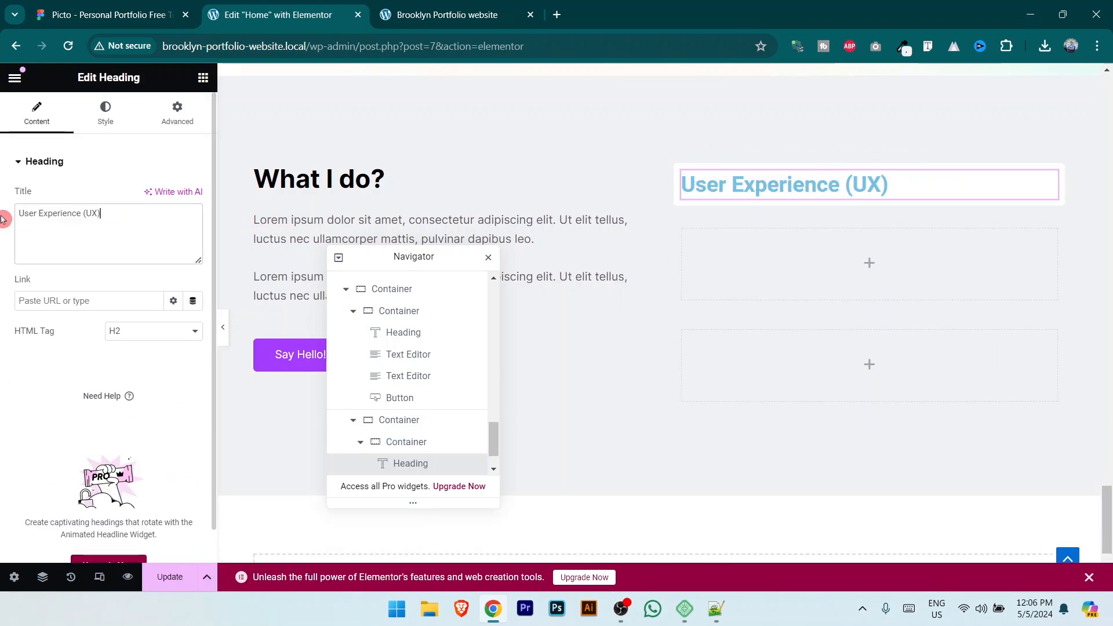
pyautogui.click(105, 113)
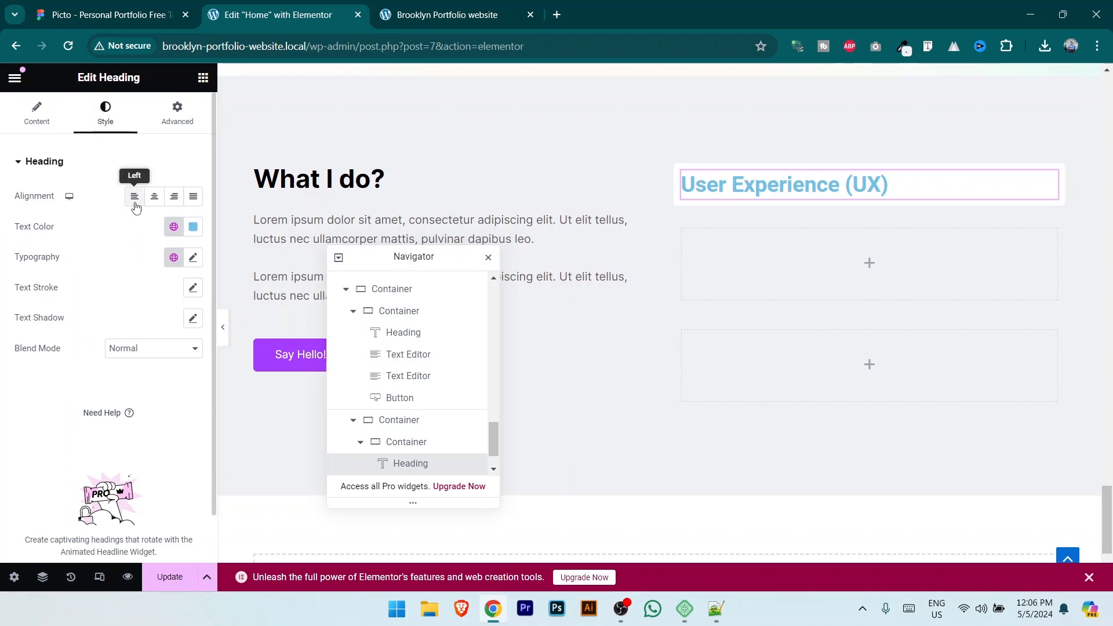
pyautogui.click(193, 228)
pyautogui.moveTo(163, 331); pyautogui.dragTo(64, 400)
# Step: Set the heading typography to Inter, 22 px, weight 700 Bold, with a larger line height
pyautogui.click(193, 257)
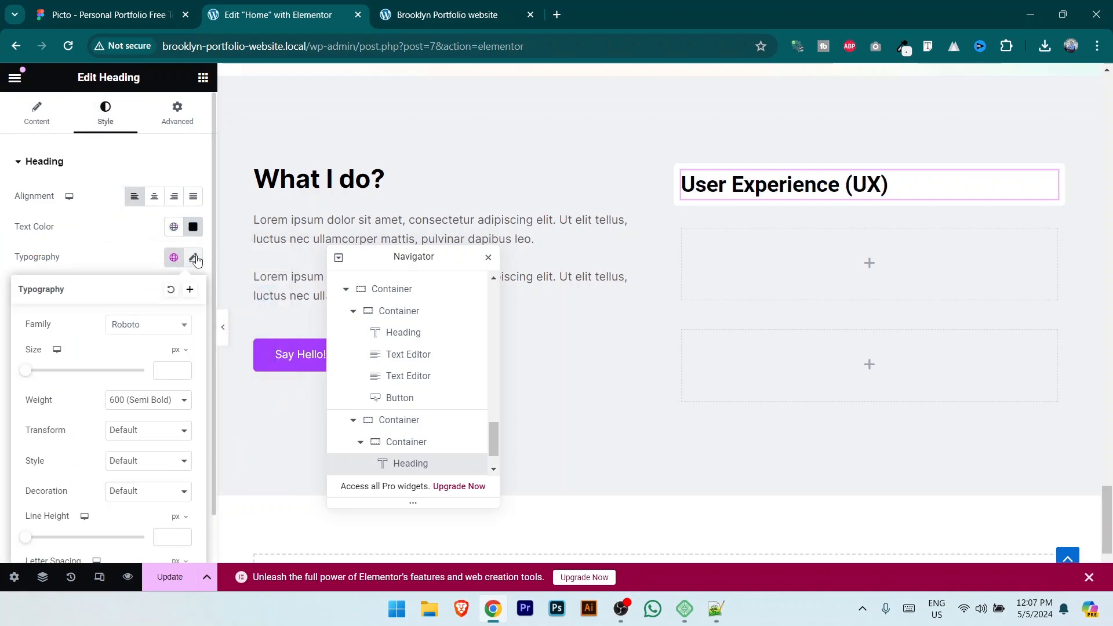
pyautogui.click(160, 325)
pyautogui.write('inter')
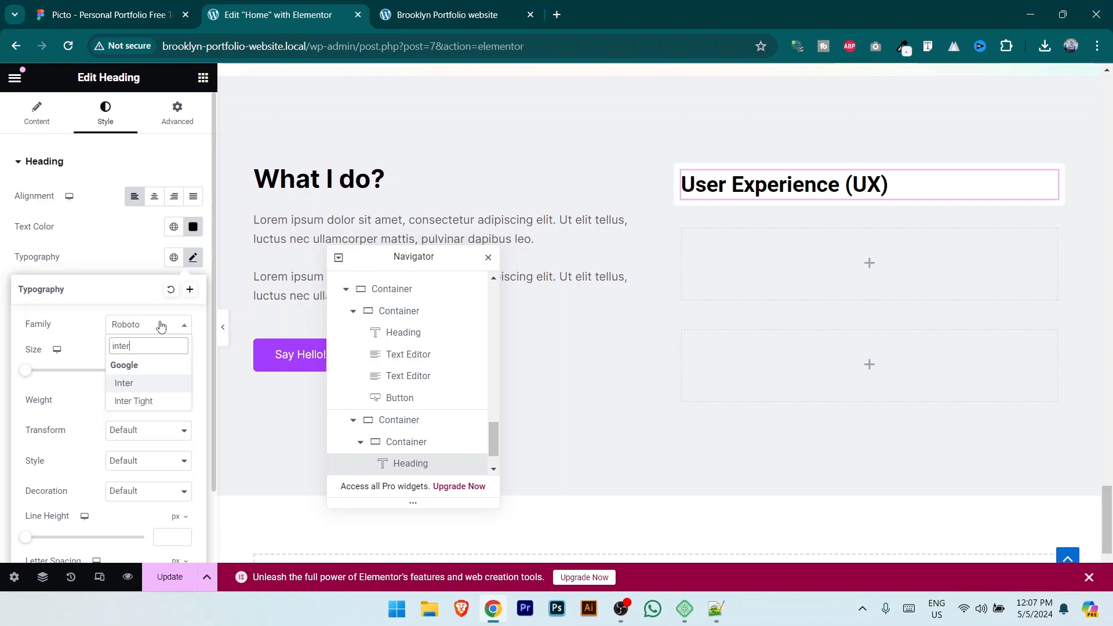
pyautogui.click(161, 393)
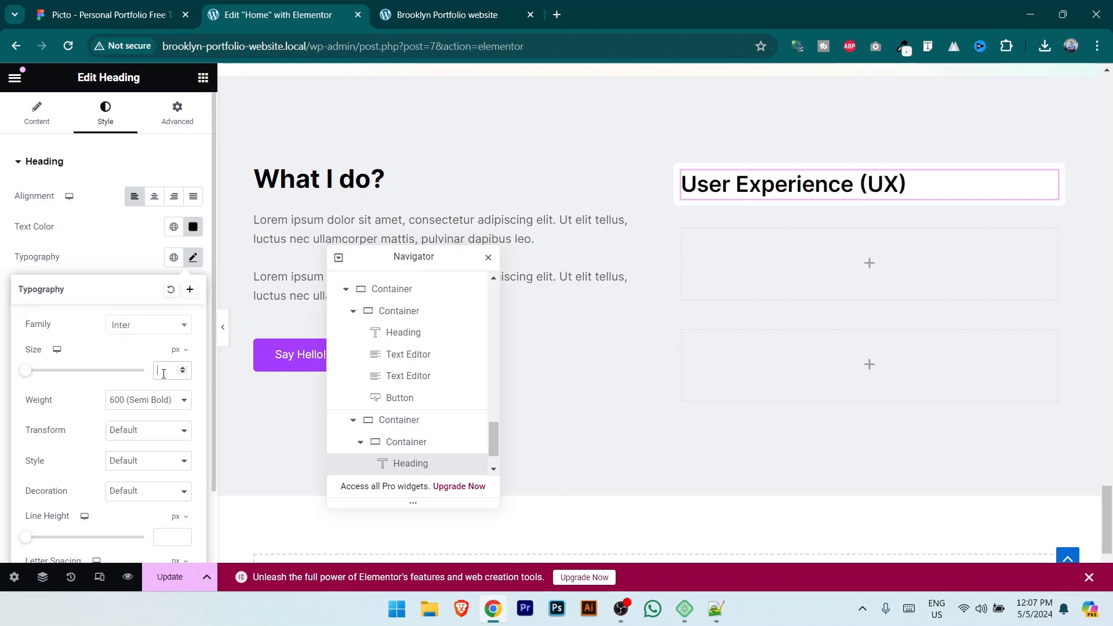
pyautogui.write('25')
pyautogui.click(139, 402)
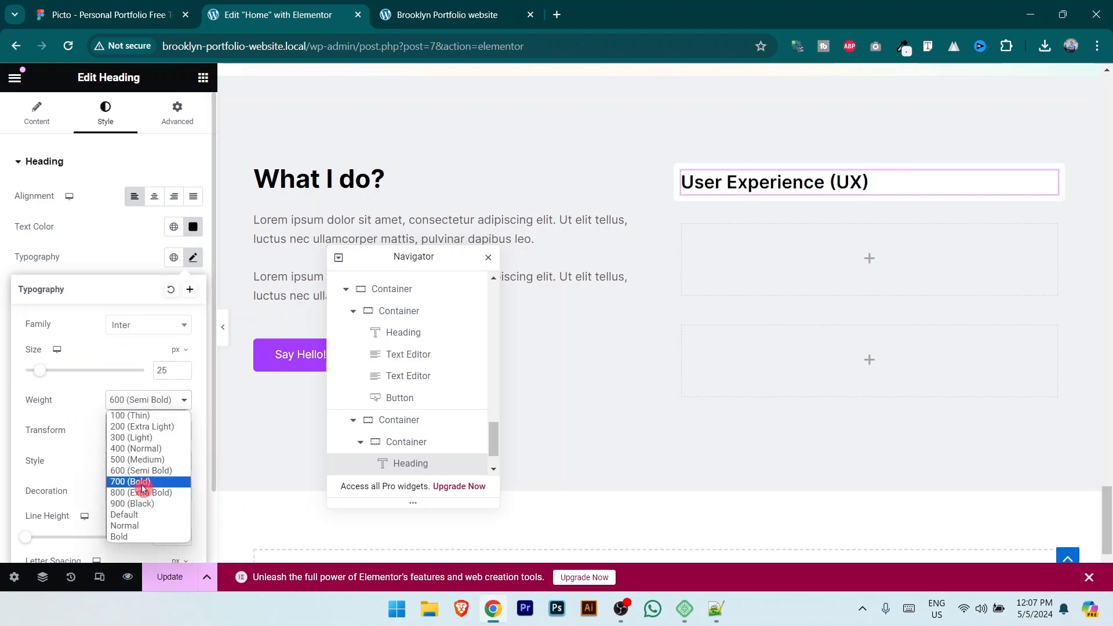
pyautogui.click(143, 485)
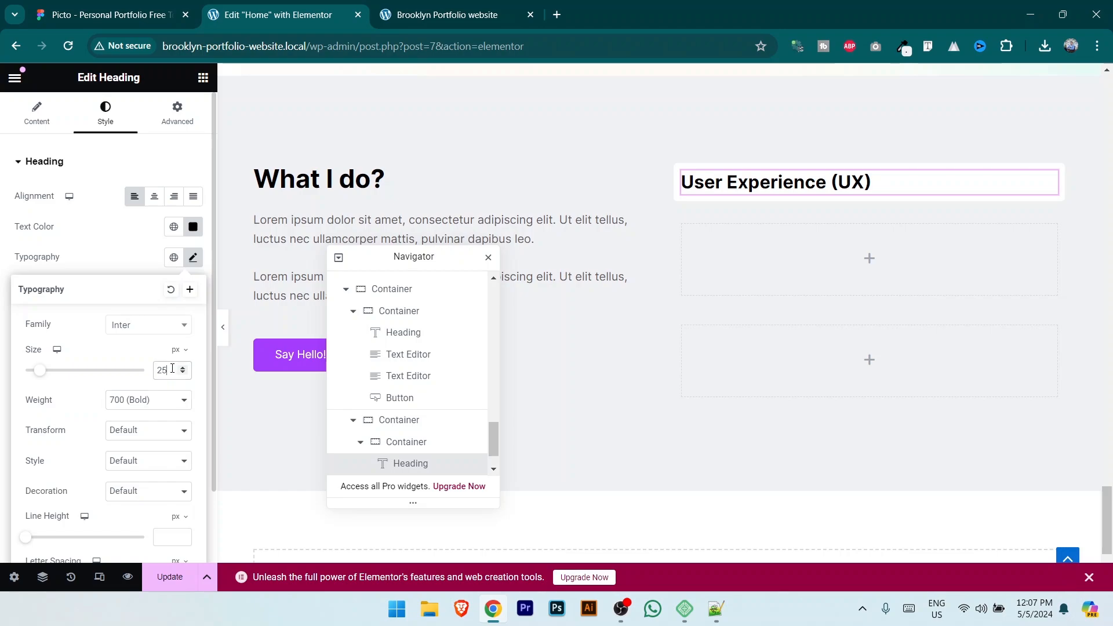
pyautogui.write('22')
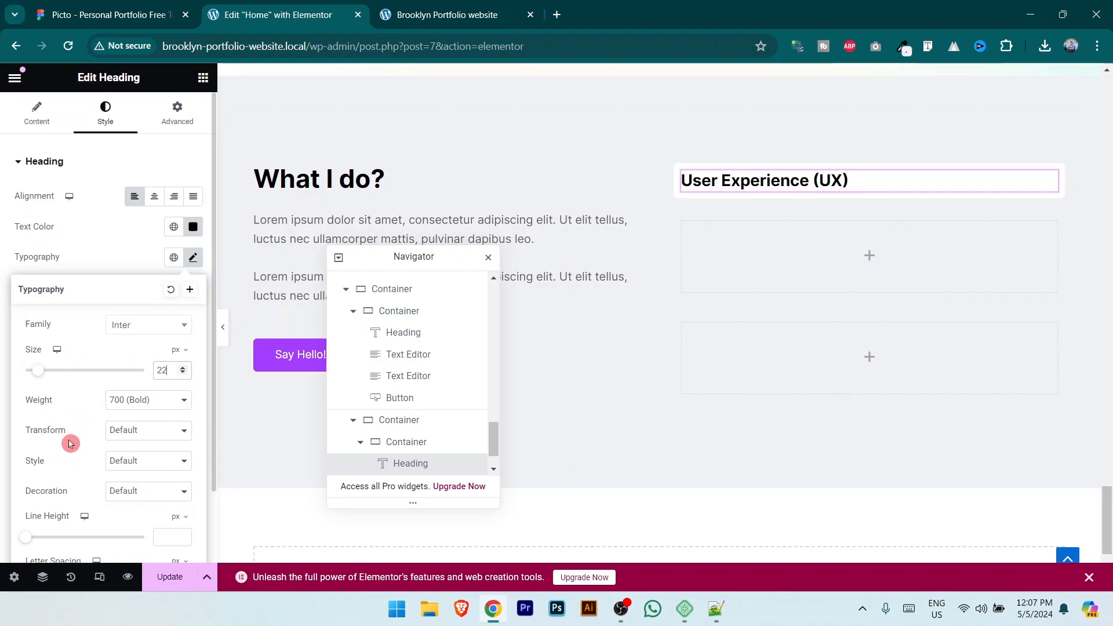
pyautogui.scroll(-3, 71, 444)
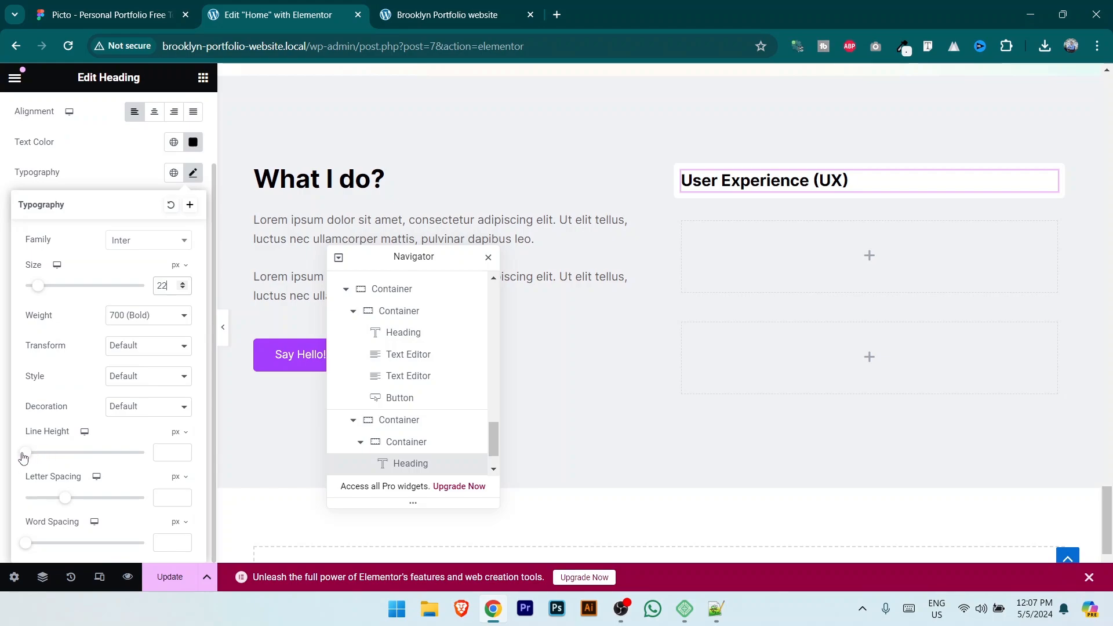
pyautogui.moveTo(23, 458); pyautogui.dragTo(151, 461)
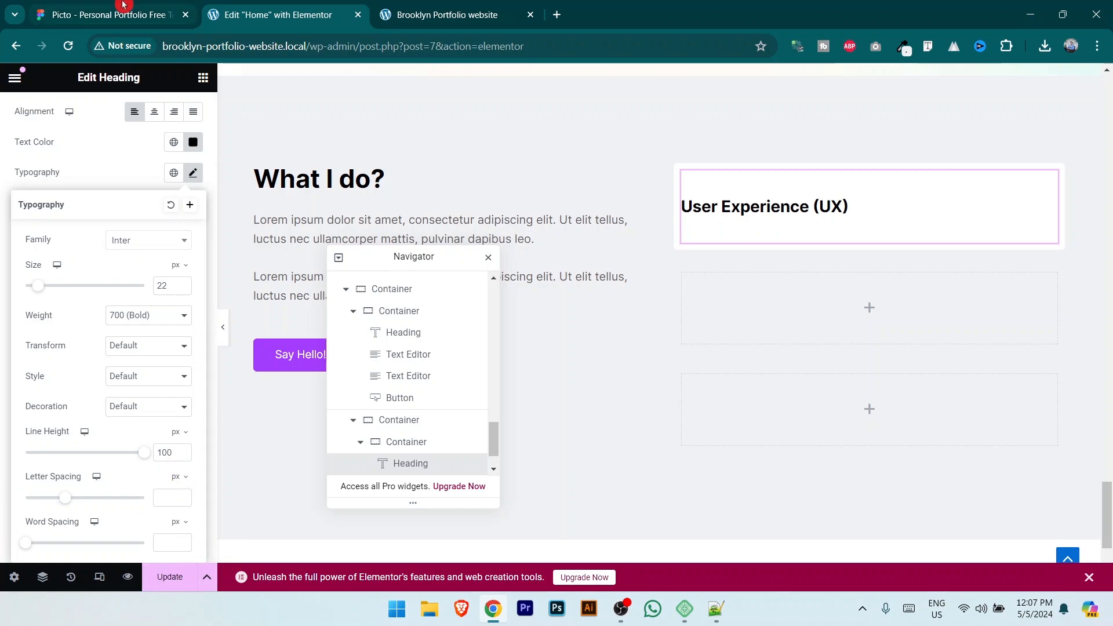
# Step: Check the card's body text styling in Figma and add a Text Editor widget to the card
pyautogui.click(111, 15)
pyautogui.doubleClick(674, 348)
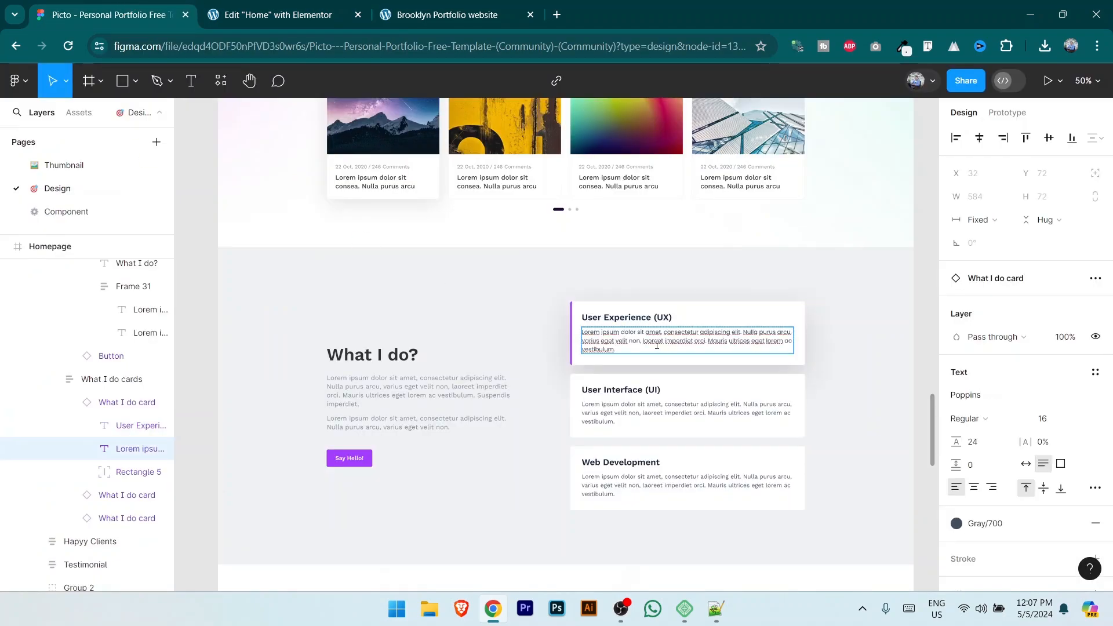
pyautogui.hotkey('ctrl', 'a')
pyautogui.click(343, 11)
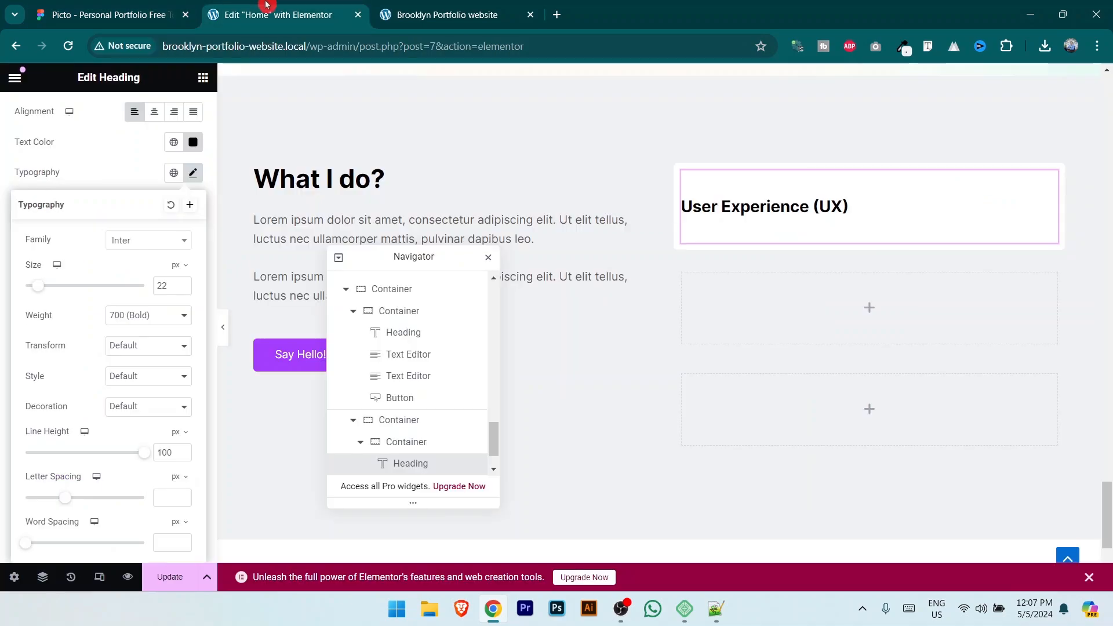
pyautogui.click(203, 78)
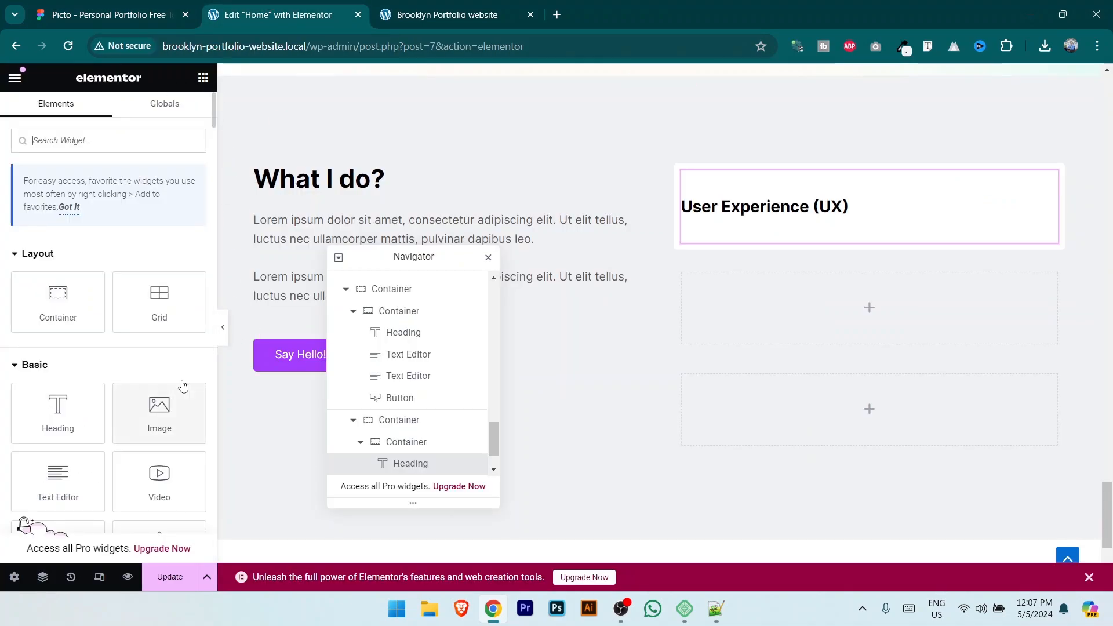
pyautogui.moveTo(58, 481); pyautogui.dragTo(892, 225)
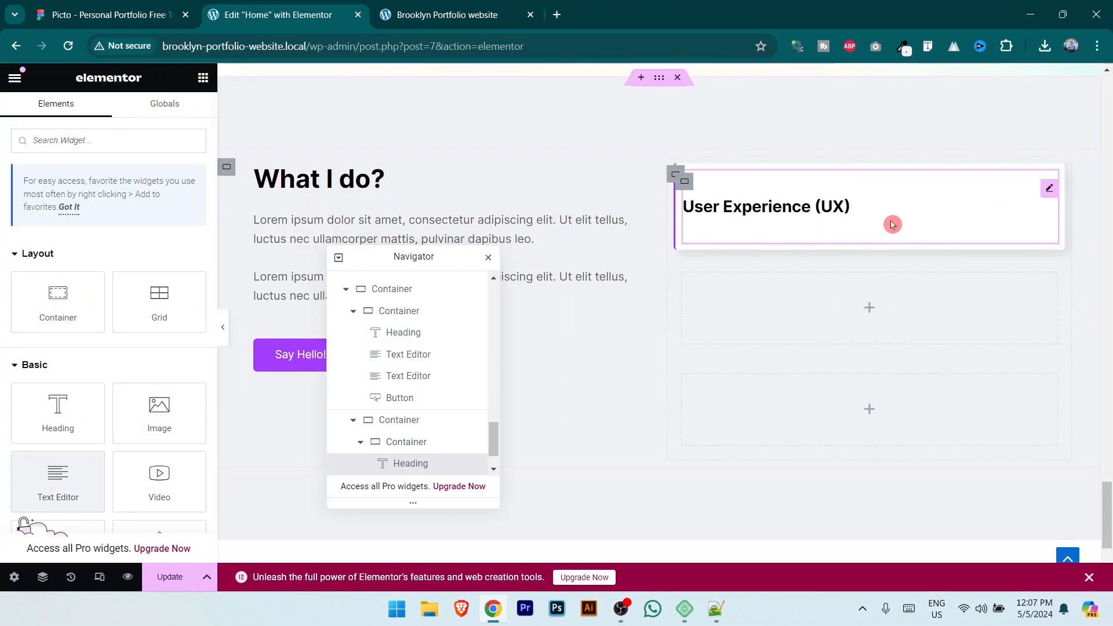
# Step: Reduce the heading's line height to 38
pyautogui.click(1049, 188)
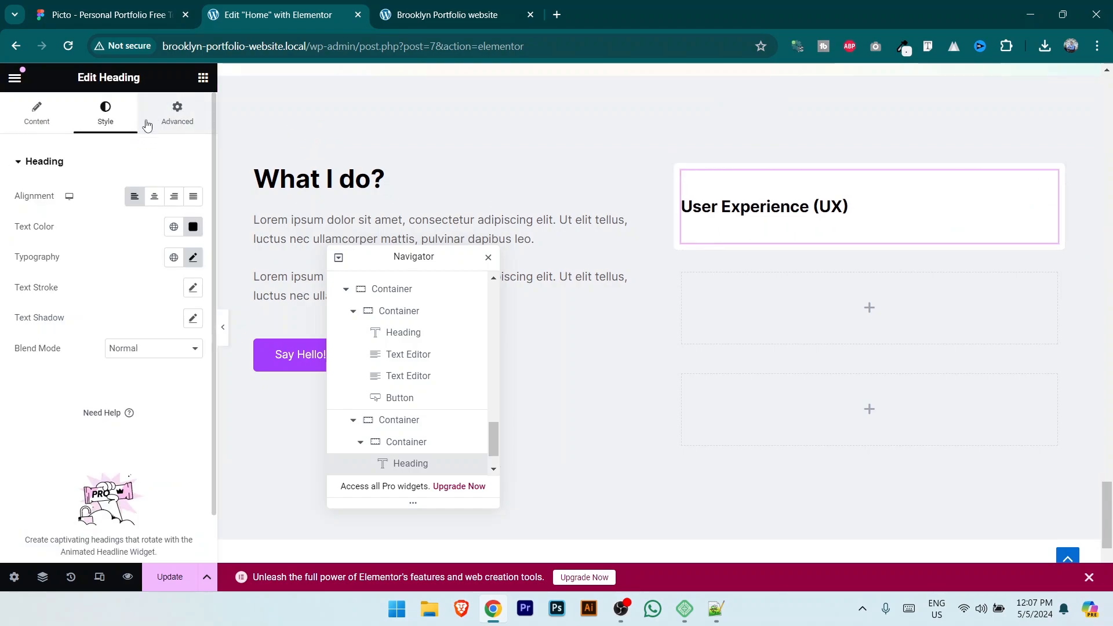
pyautogui.click(194, 259)
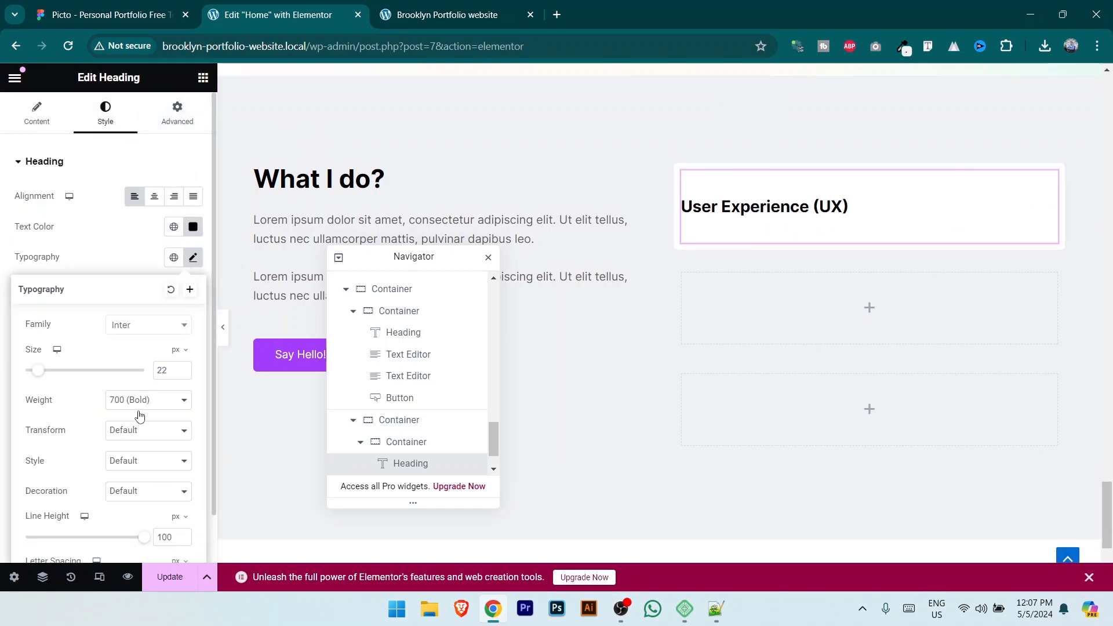
pyautogui.scroll(-2, 139, 416)
pyautogui.moveTo(150, 457); pyautogui.dragTo(777, 193)
# Step: Style the card paragraph dark grey, left-aligned, in the Inter font
pyautogui.click(203, 77)
pyautogui.click(105, 113)
pyautogui.click(193, 226)
pyautogui.moveTo(132, 305); pyautogui.dragTo(84, 376)
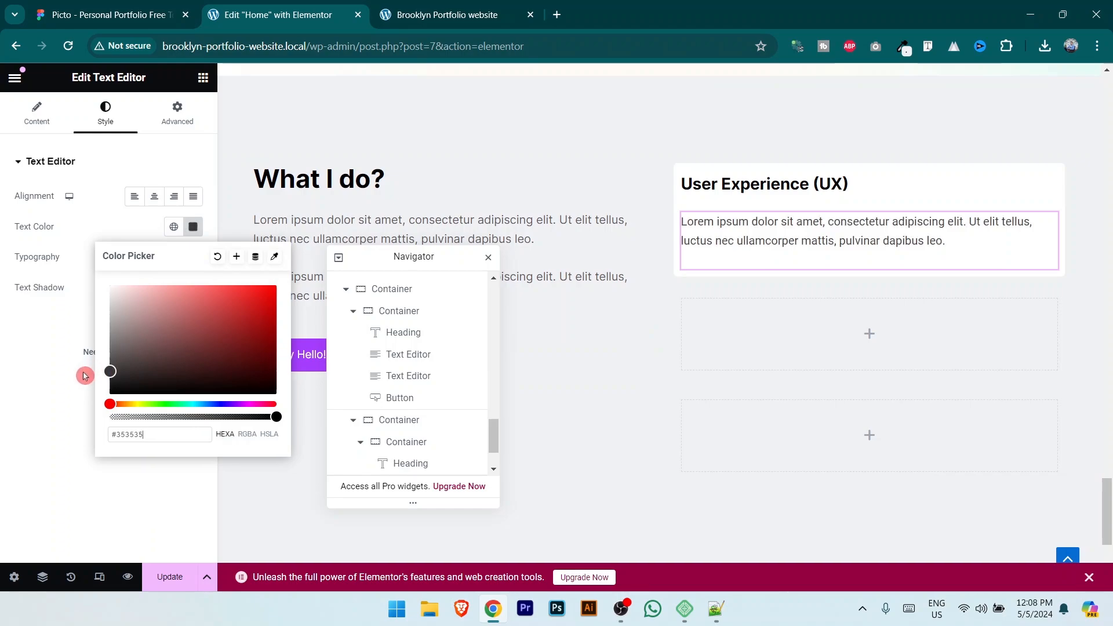
pyautogui.click(134, 196)
pyautogui.click(193, 258)
pyautogui.click(161, 327)
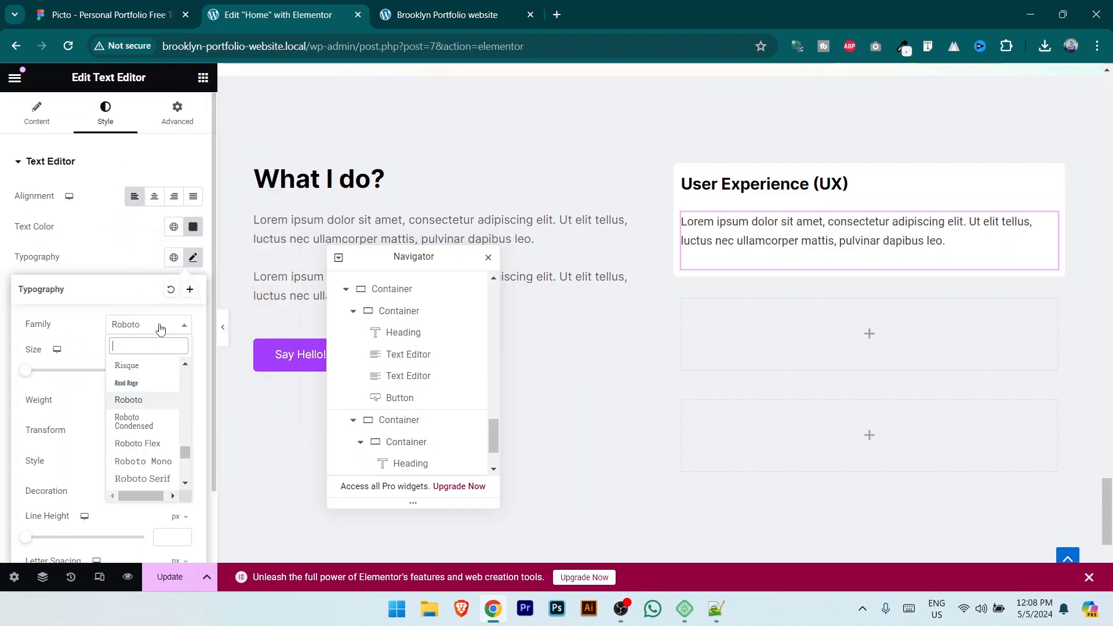
pyautogui.write('inter')
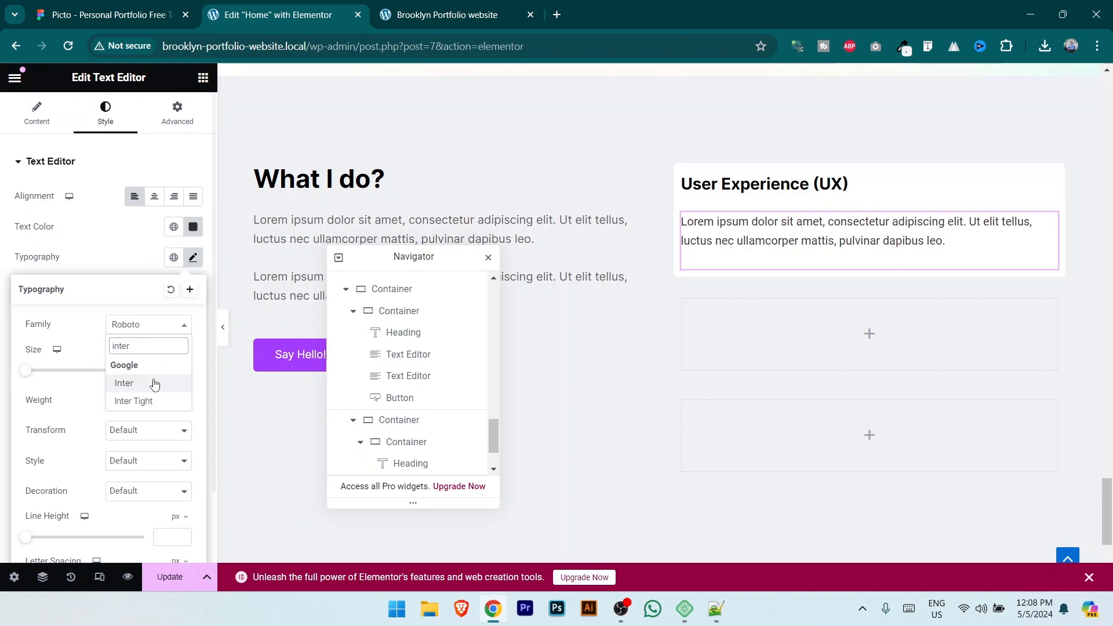
pyautogui.click(151, 380)
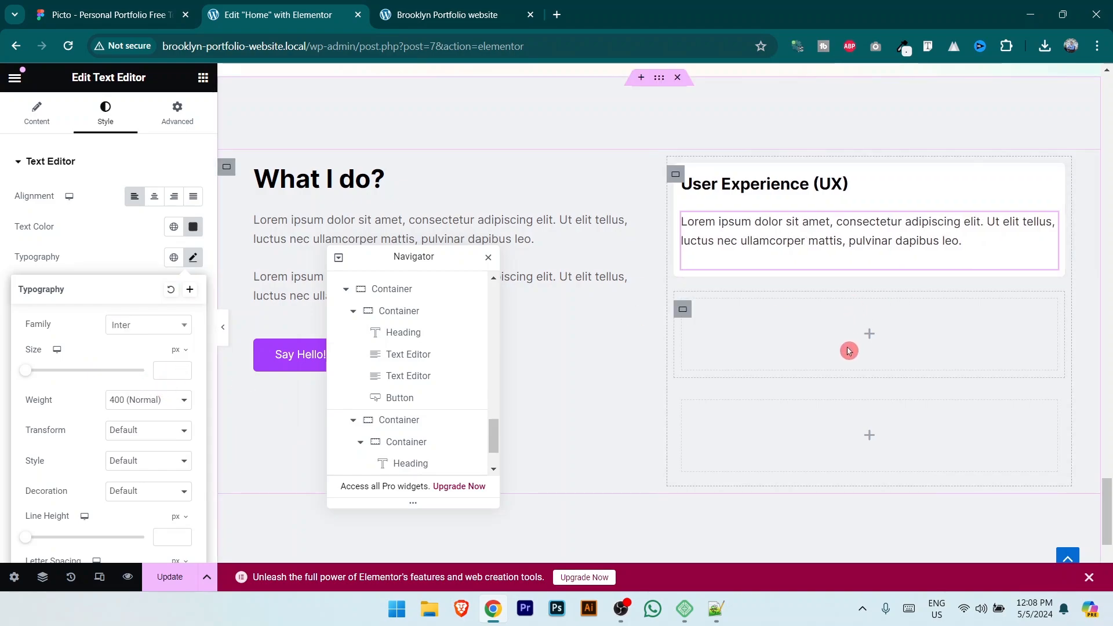
# Step: Set the UX card container's Justify Content to Center
pyautogui.click(686, 184)
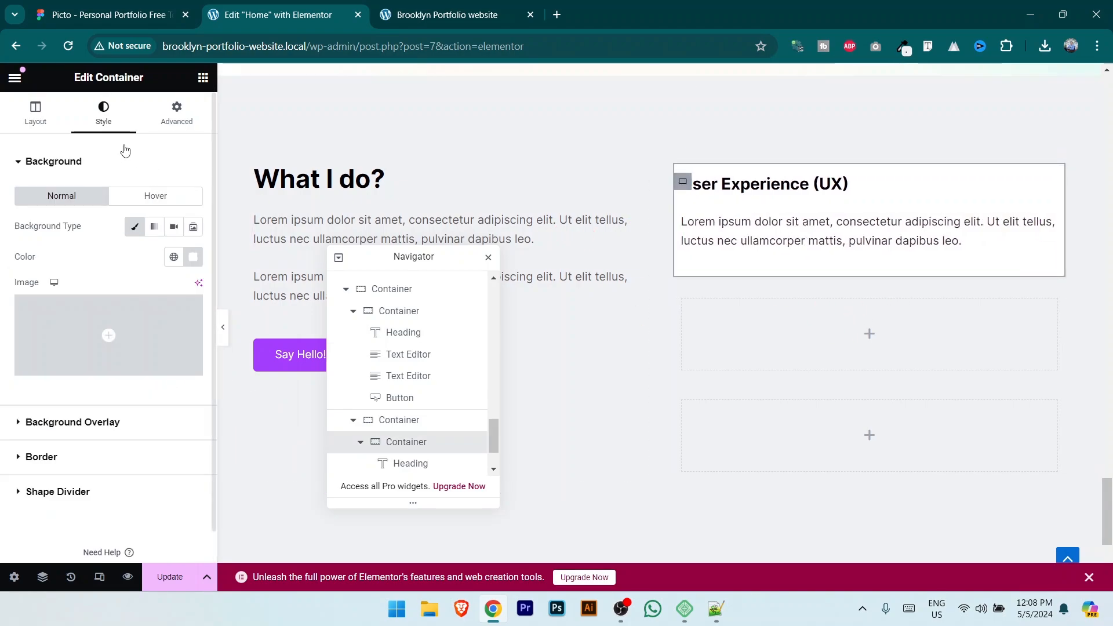
pyautogui.click(36, 116)
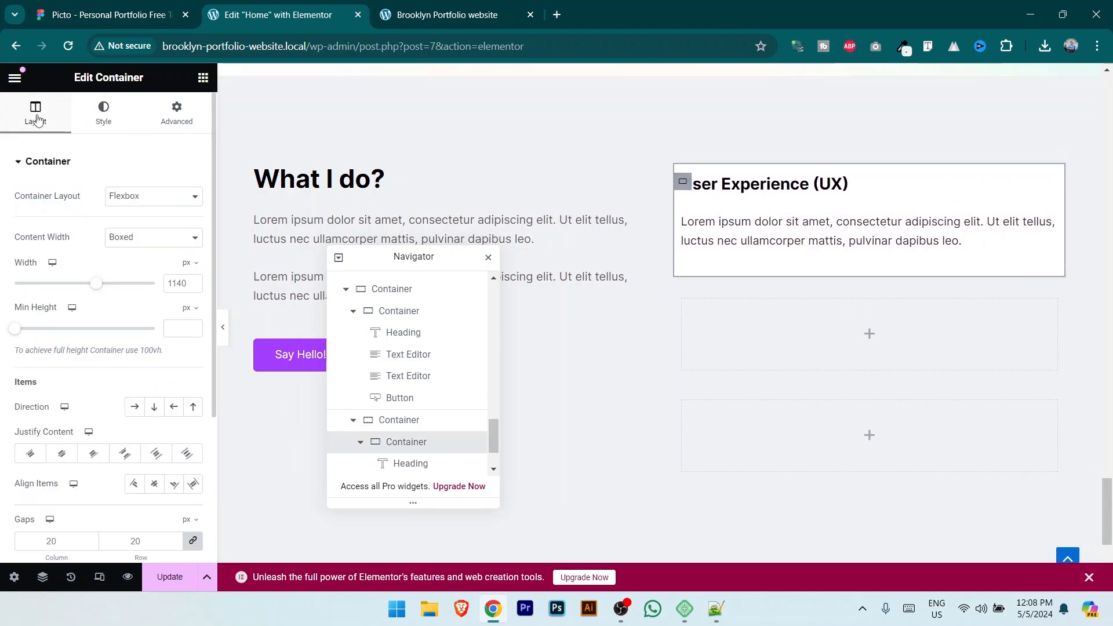
pyautogui.click(62, 454)
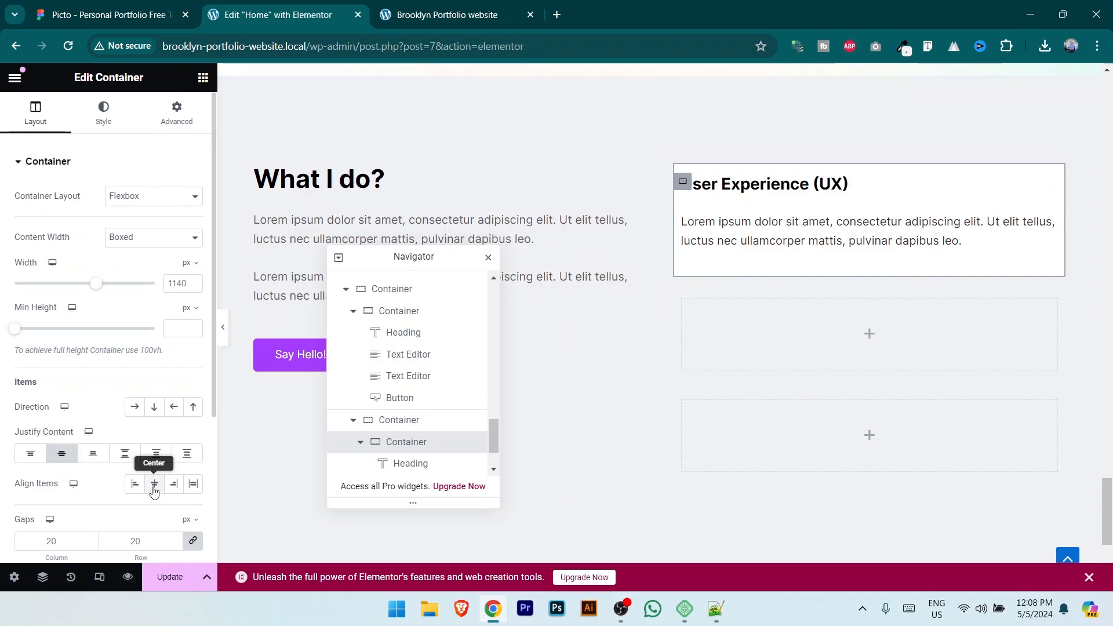
pyautogui.click(1049, 228)
# Step: Give the paragraph a -20 top margin and the card padding of 20, 10, 0, 20
pyautogui.click(176, 113)
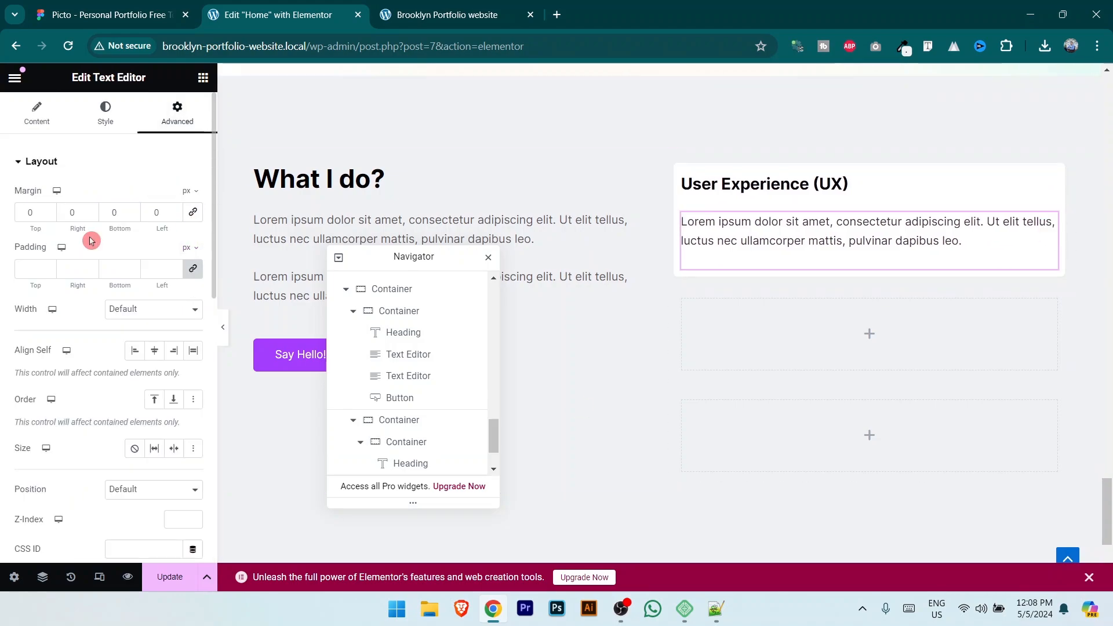
pyautogui.click(50, 215)
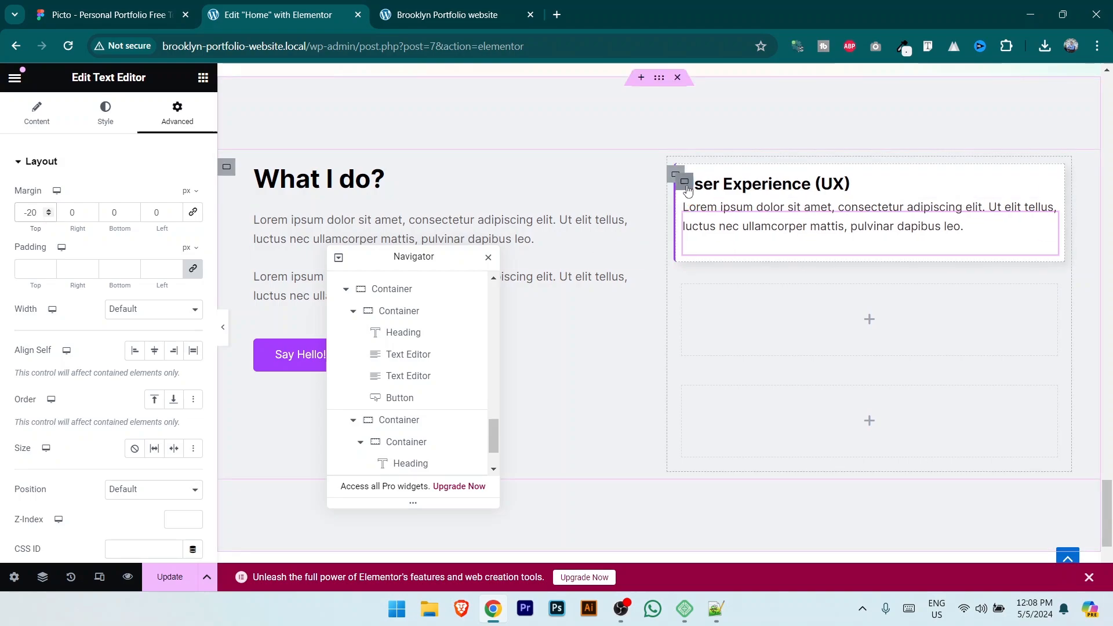
pyautogui.click(406, 441)
pyautogui.click(177, 113)
pyautogui.click(193, 270)
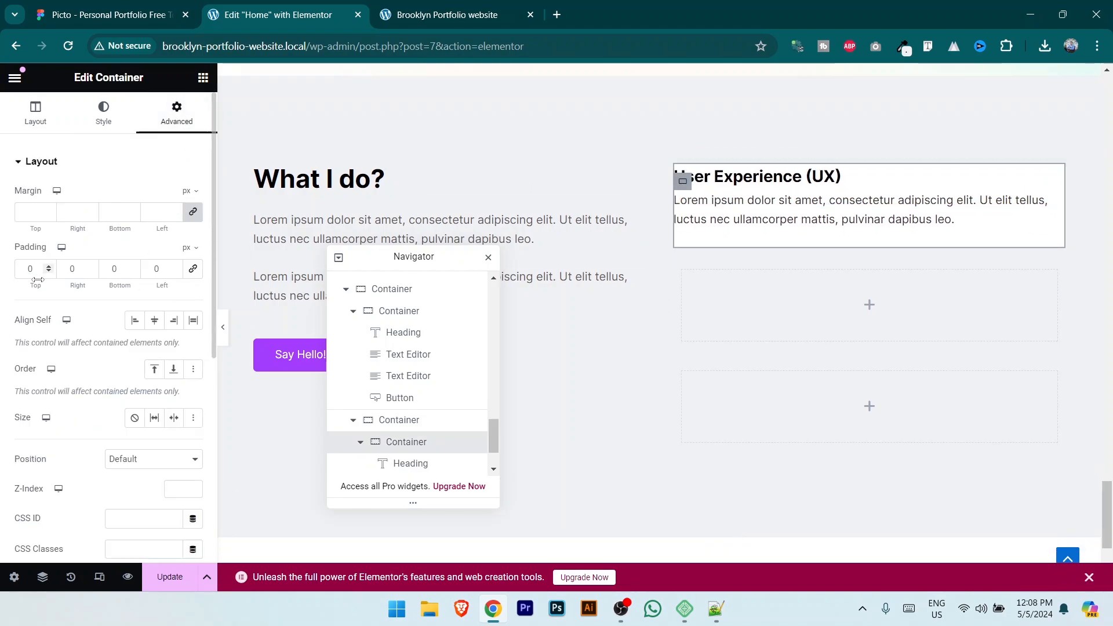
pyautogui.write('20')
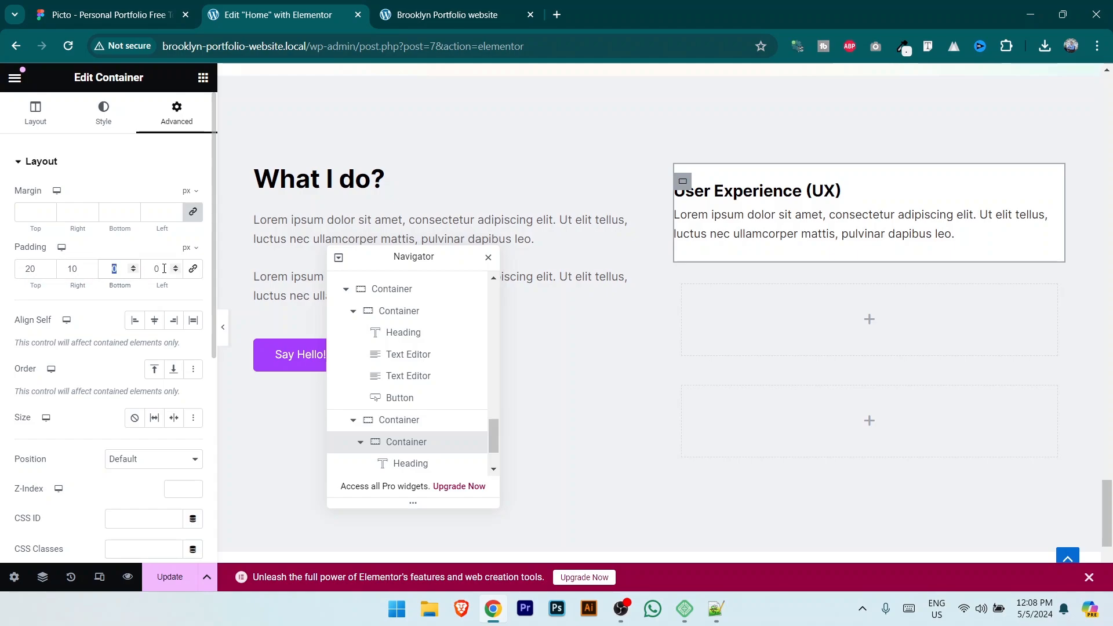
pyautogui.write('20')
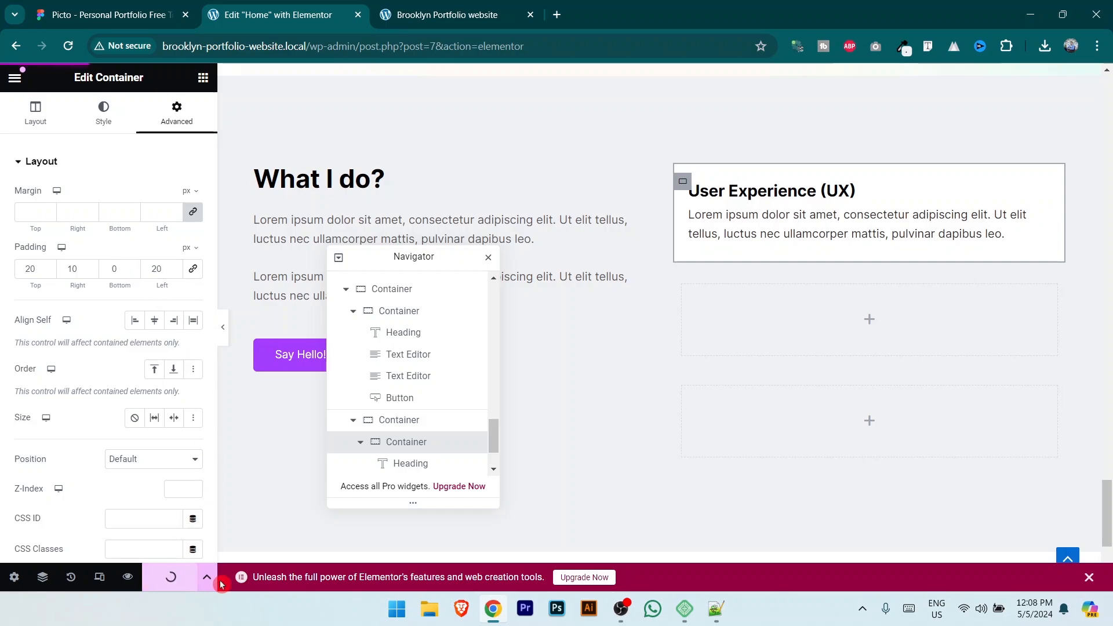
# Step: Preview the UX card on the site and compare it with the Figma design
pyautogui.click(422, 4)
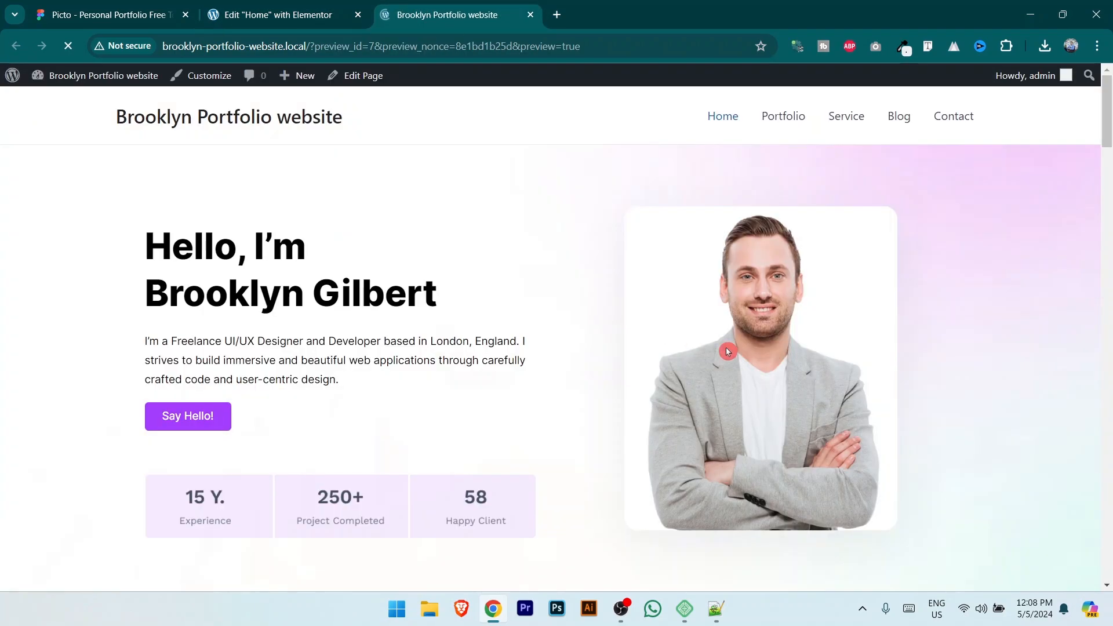
pyautogui.moveTo(1106, 110); pyautogui.dragTo(1109, 579)
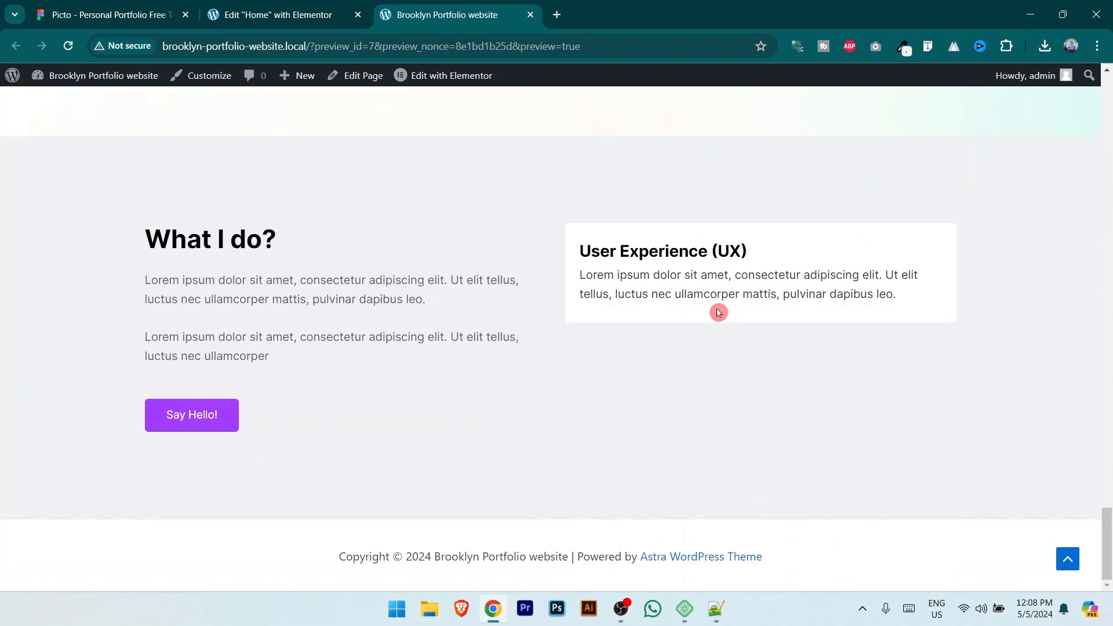
pyautogui.click(681, 288)
pyautogui.hotkey('ctrl', 'Tab')
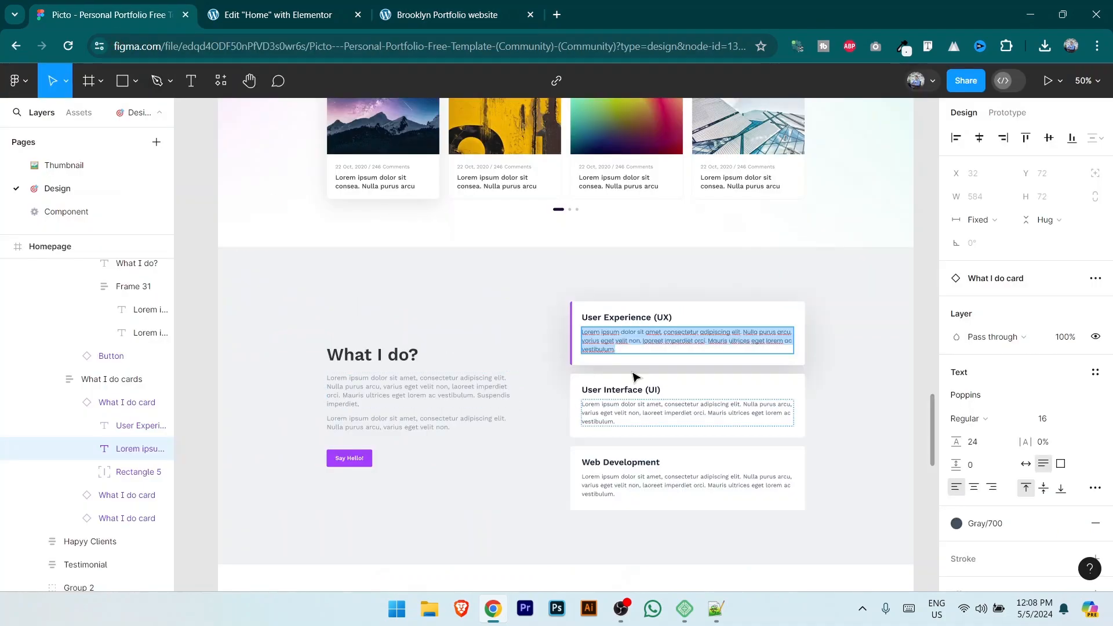
pyautogui.click(294, 7)
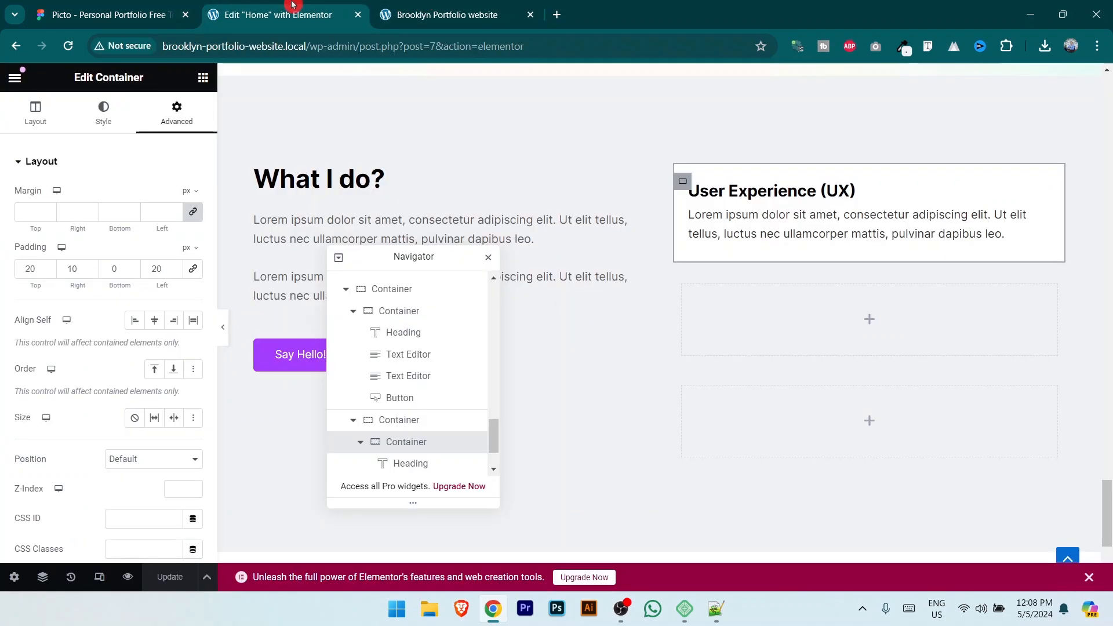
pyautogui.click(154, 7)
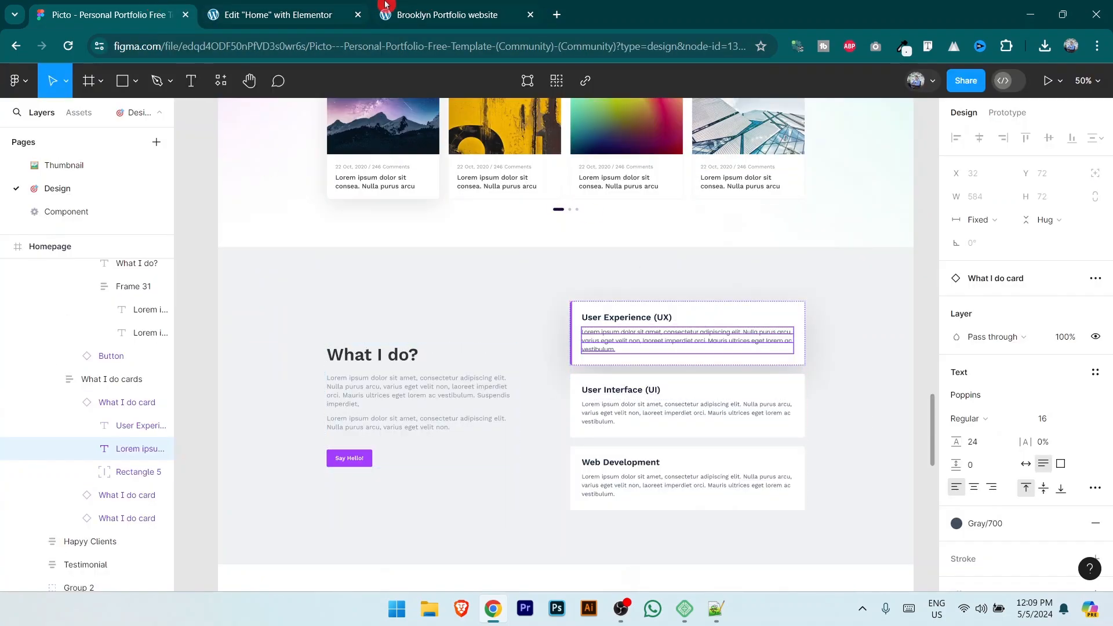
pyautogui.click(289, 12)
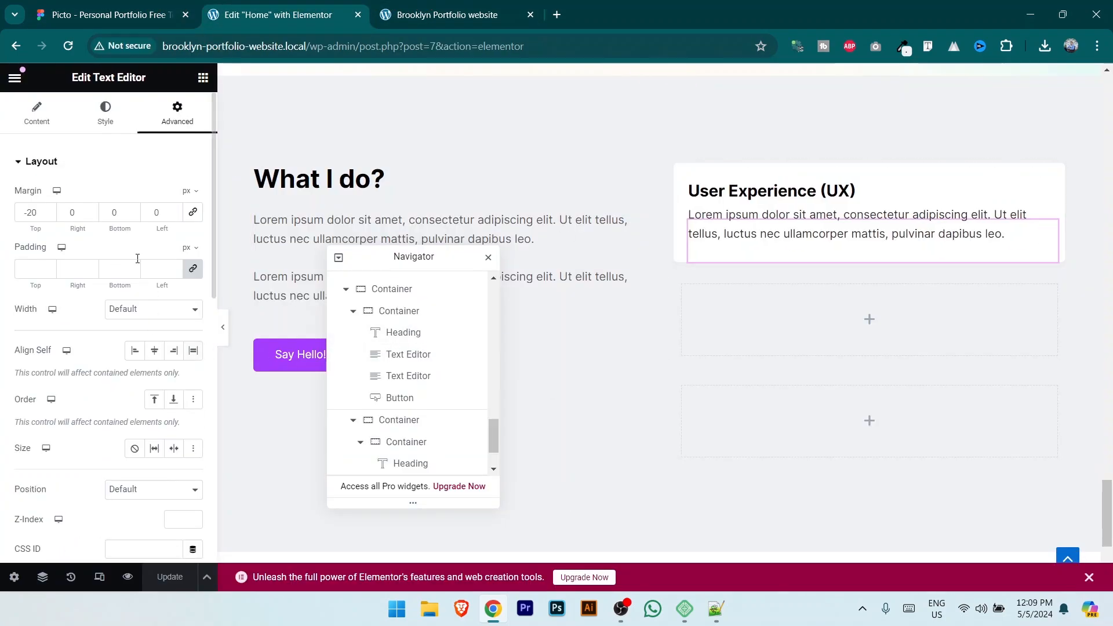
# Step: Reduce the UX paragraph's font size to 15 px and save with Update
pyautogui.click(105, 113)
pyautogui.click(193, 258)
pyautogui.click(182, 377)
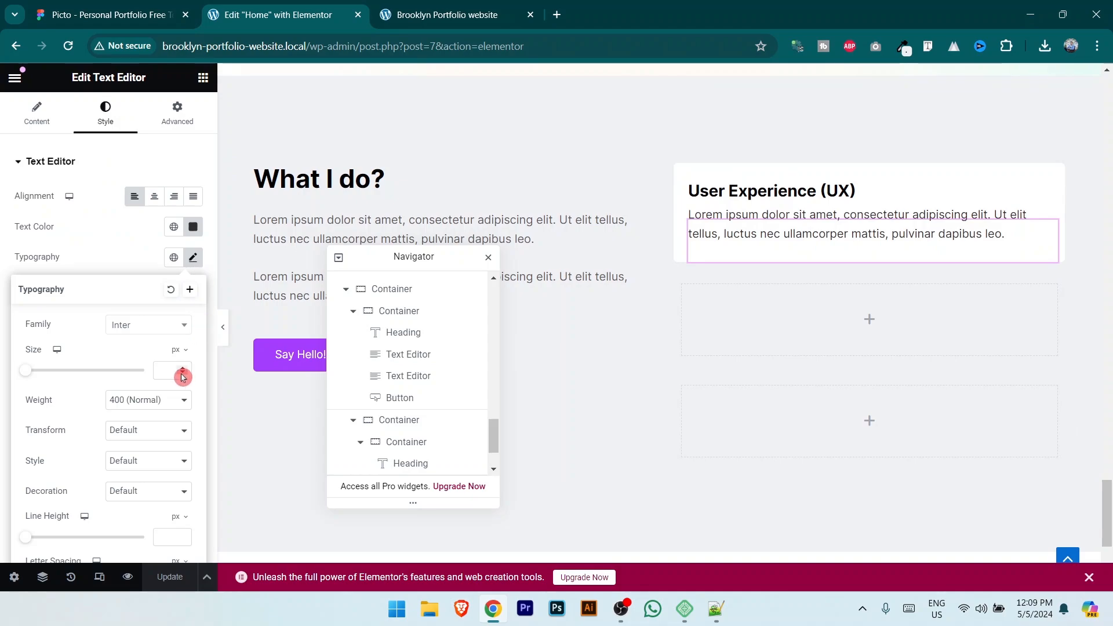
pyautogui.write('15')
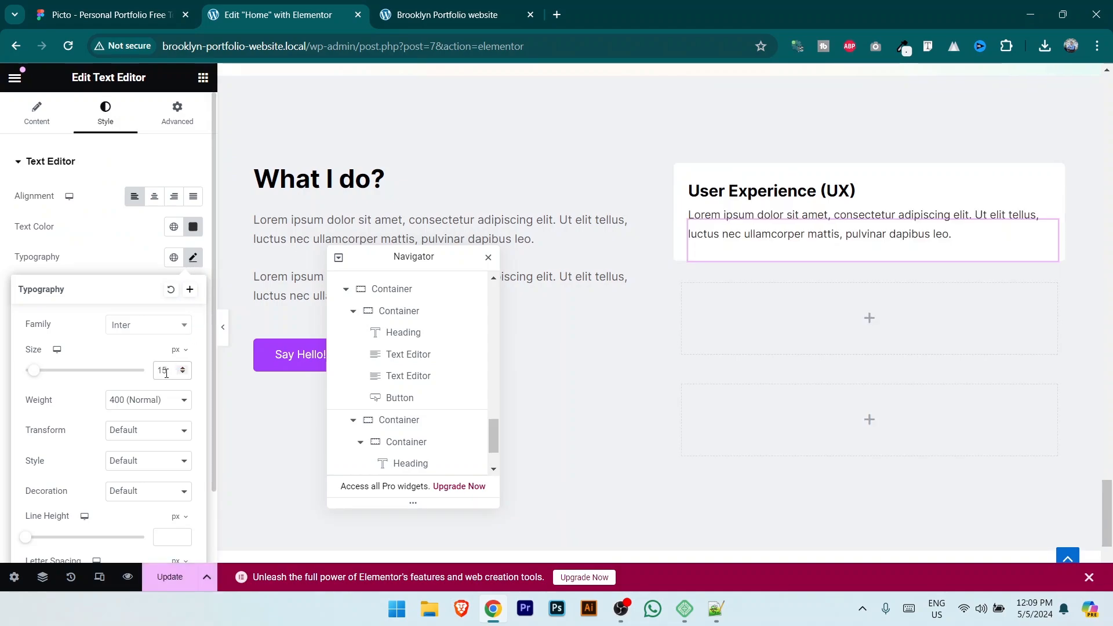
pyautogui.click(170, 577)
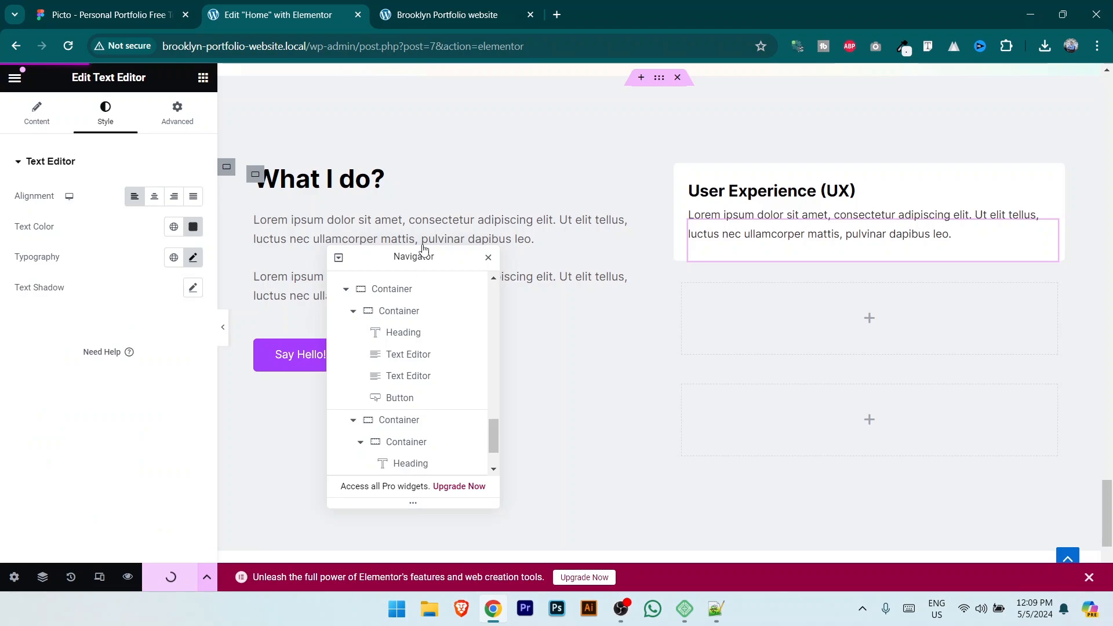
pyautogui.click(460, 5)
pyautogui.scroll(-12, 1101, 313)
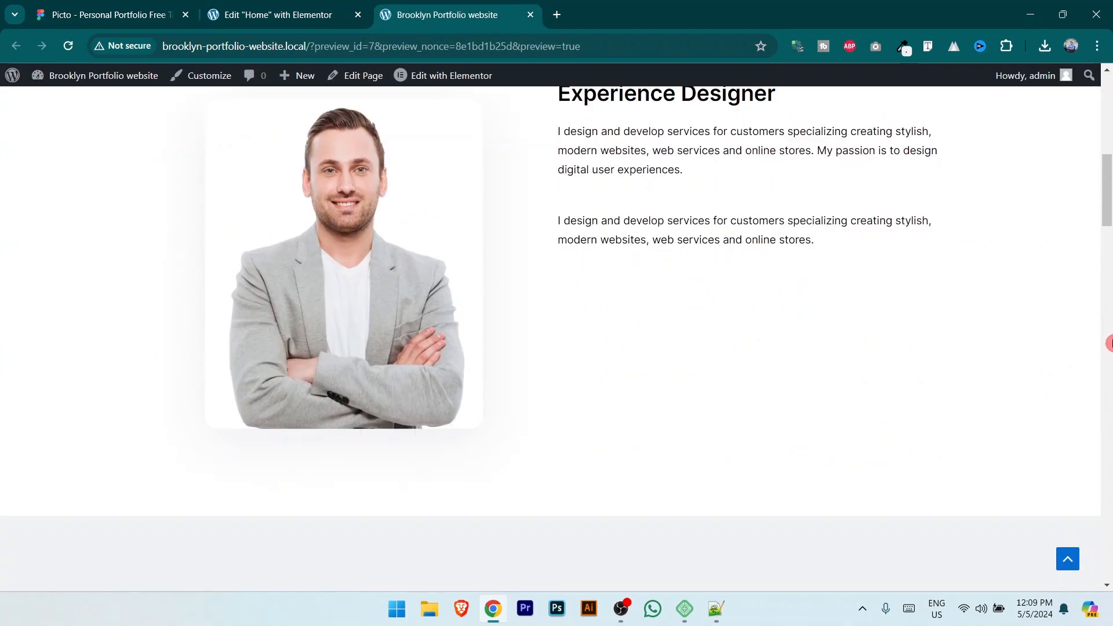
pyautogui.scroll(-10, 1109, 319)
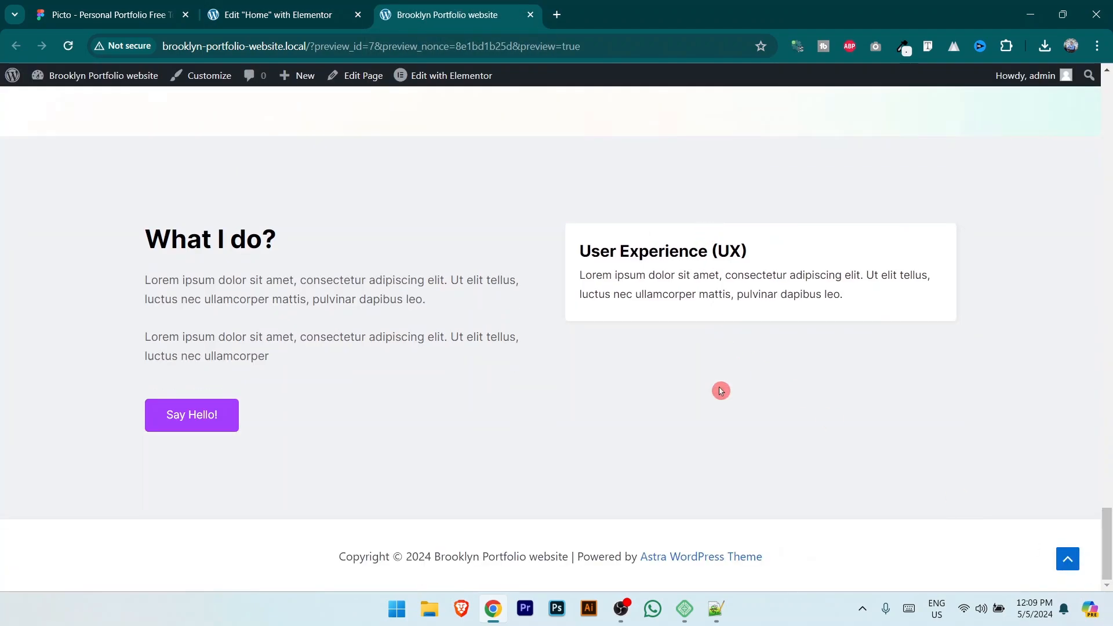
pyautogui.click(278, 13)
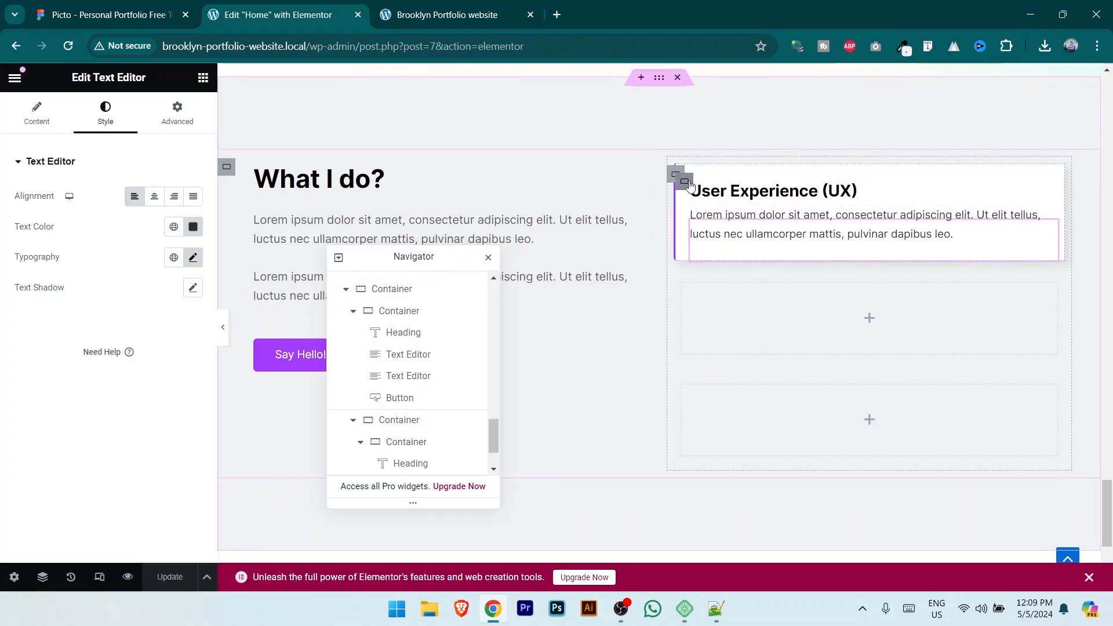
# Step: Set the UX card's hover left border to 4 px solid purple, save, and compare with Figma
pyautogui.click(685, 181)
pyautogui.click(103, 113)
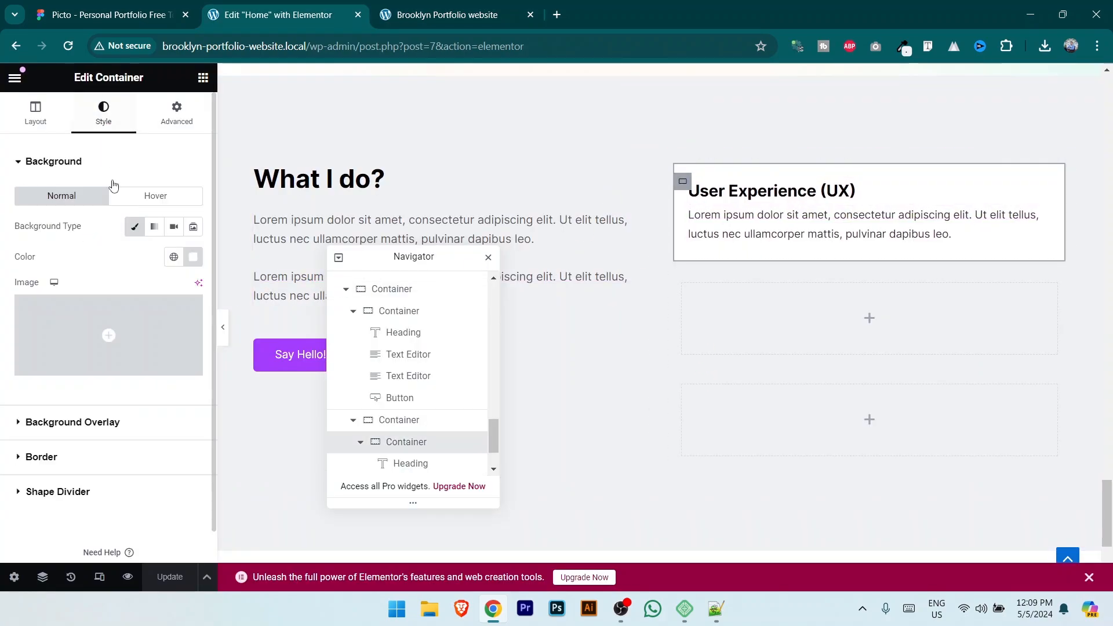
pyautogui.scroll(-1, 121, 348)
pyautogui.click(86, 437)
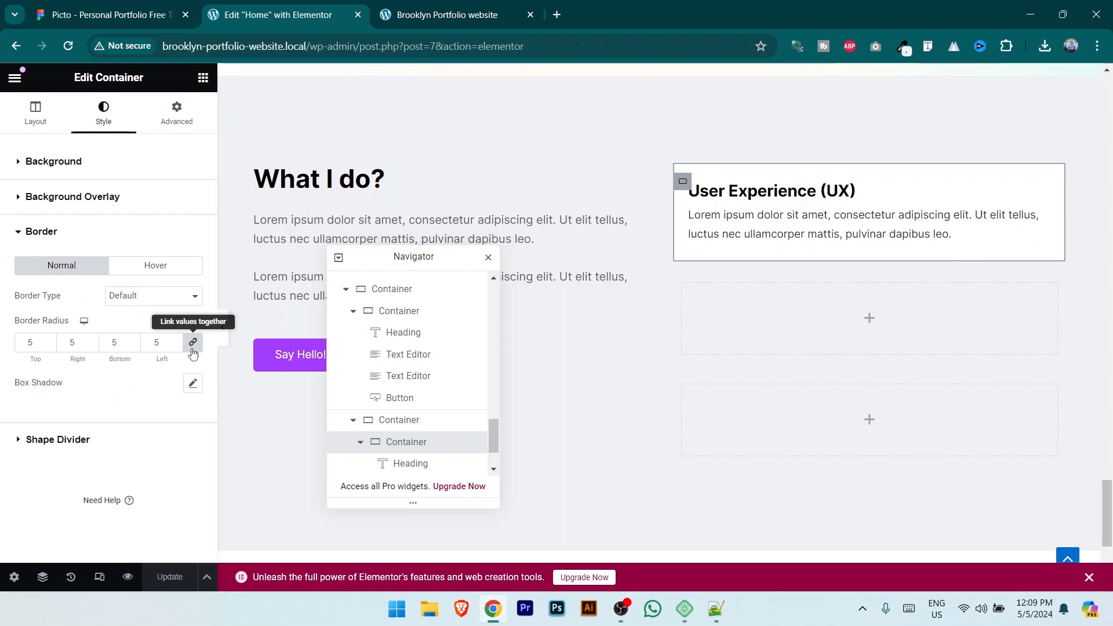
pyautogui.click(167, 271)
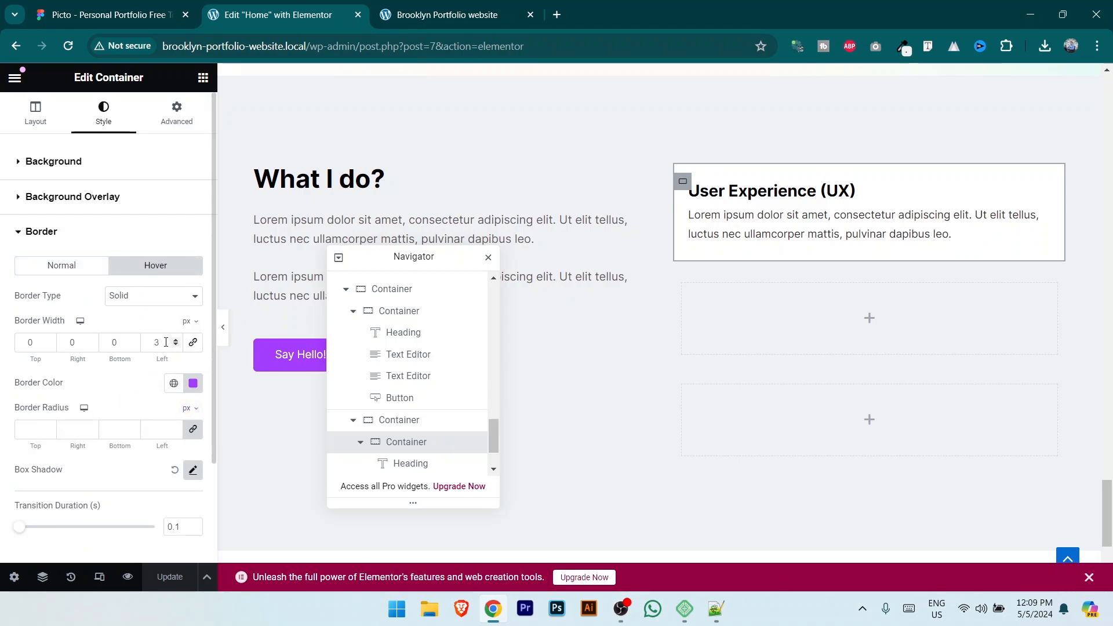
pyautogui.write('4')
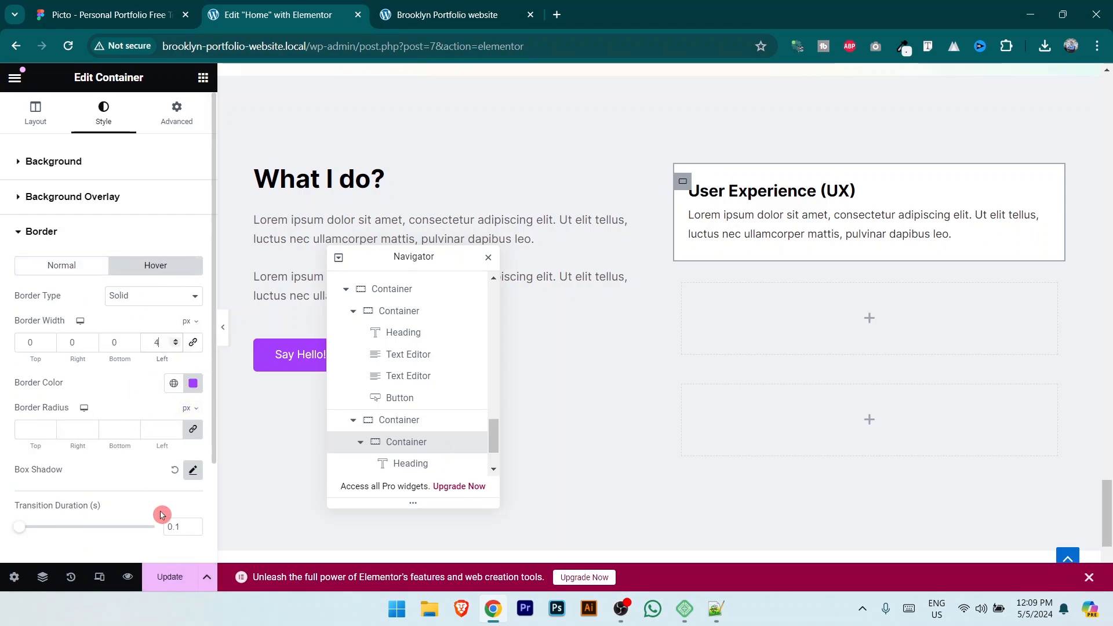
pyautogui.click(161, 577)
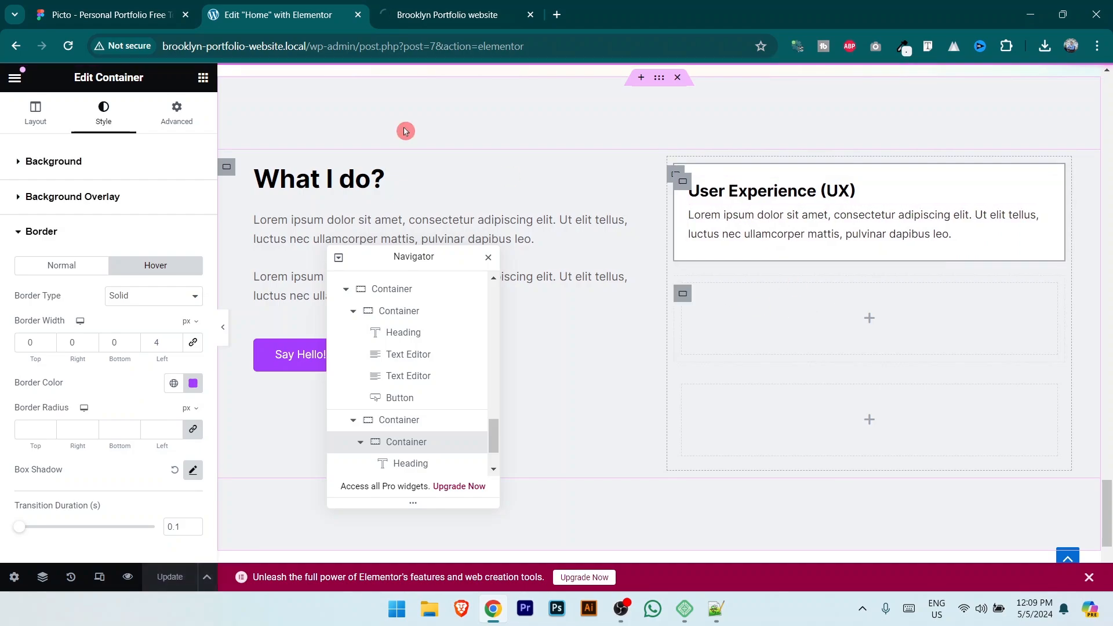
pyautogui.click(116, 14)
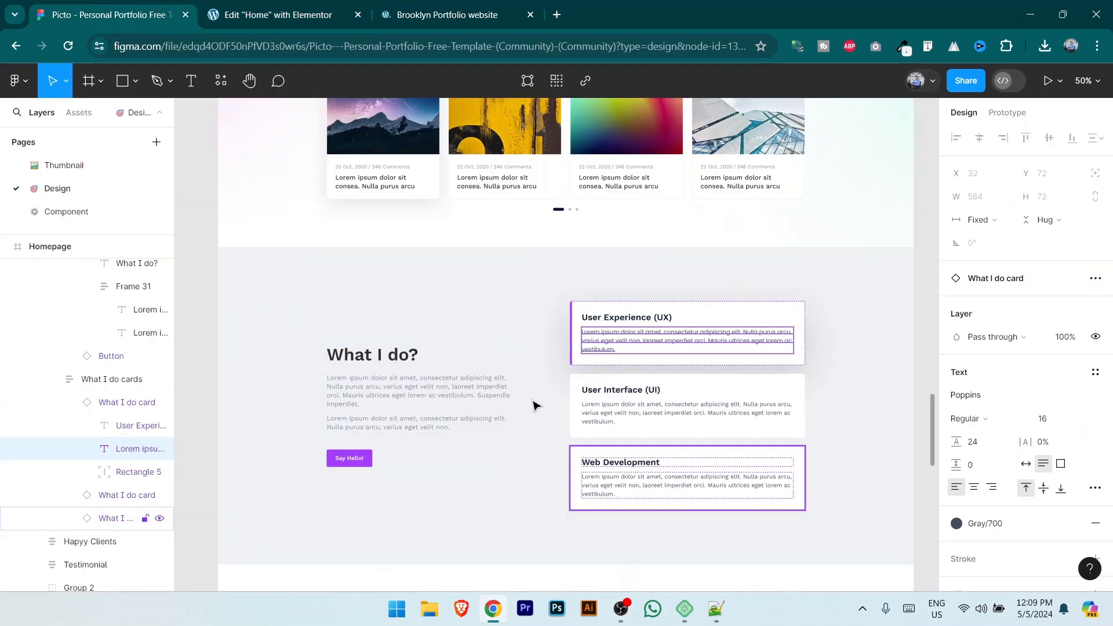
pyautogui.hotkey('ctrl', 'Tab')
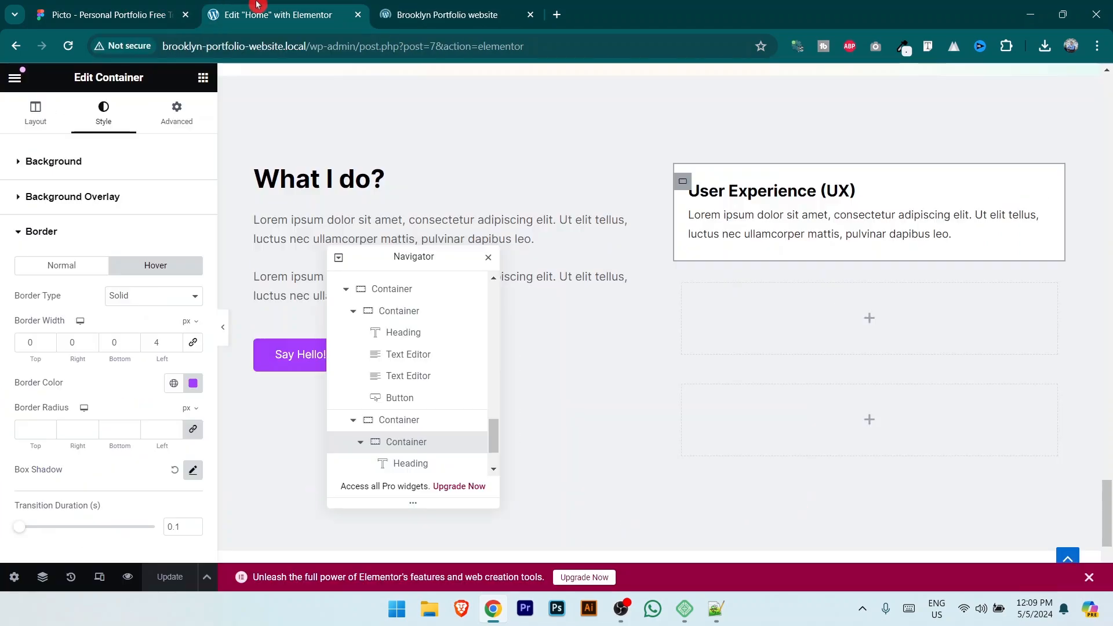
# Step: Duplicate the User Experience (UX) card twice
pyautogui.rightClick(688, 189)
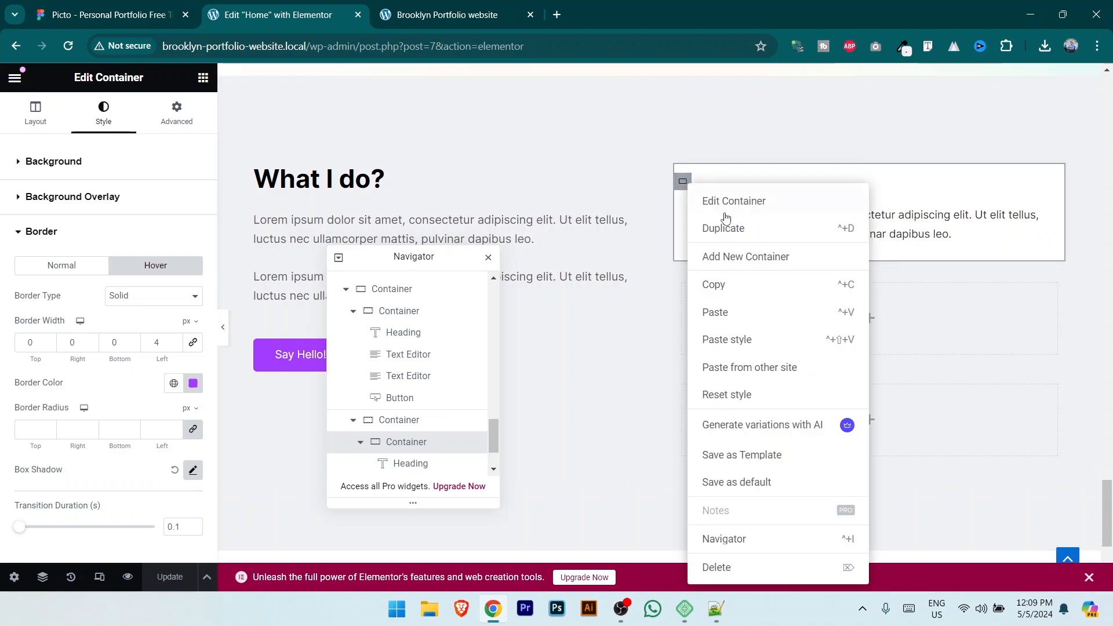
pyautogui.click(731, 226)
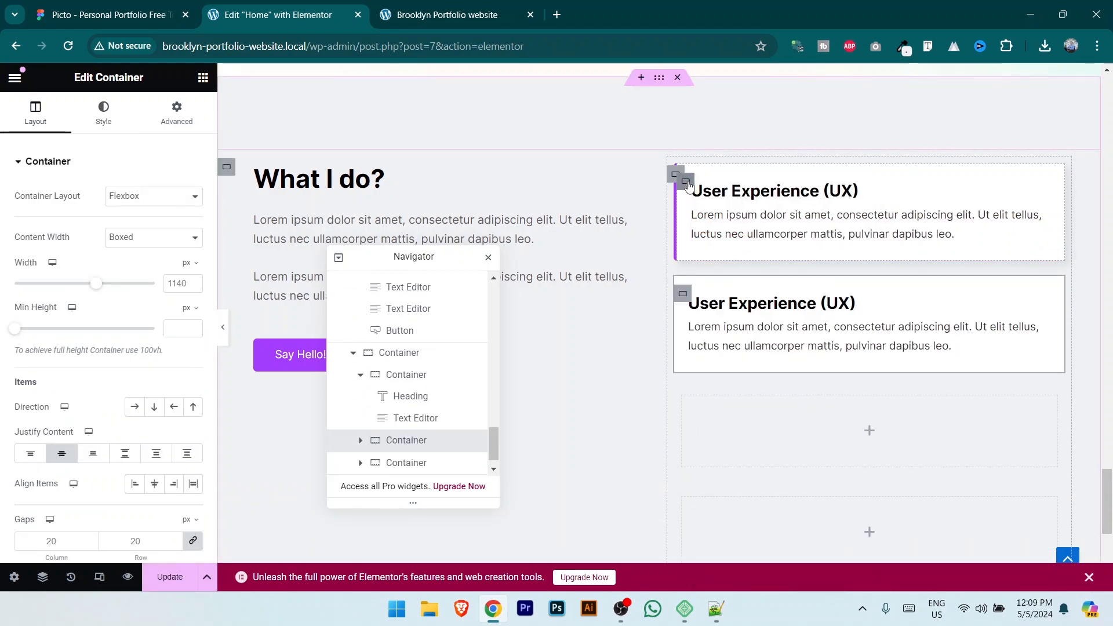
pyautogui.rightClick(689, 191)
pyautogui.click(719, 231)
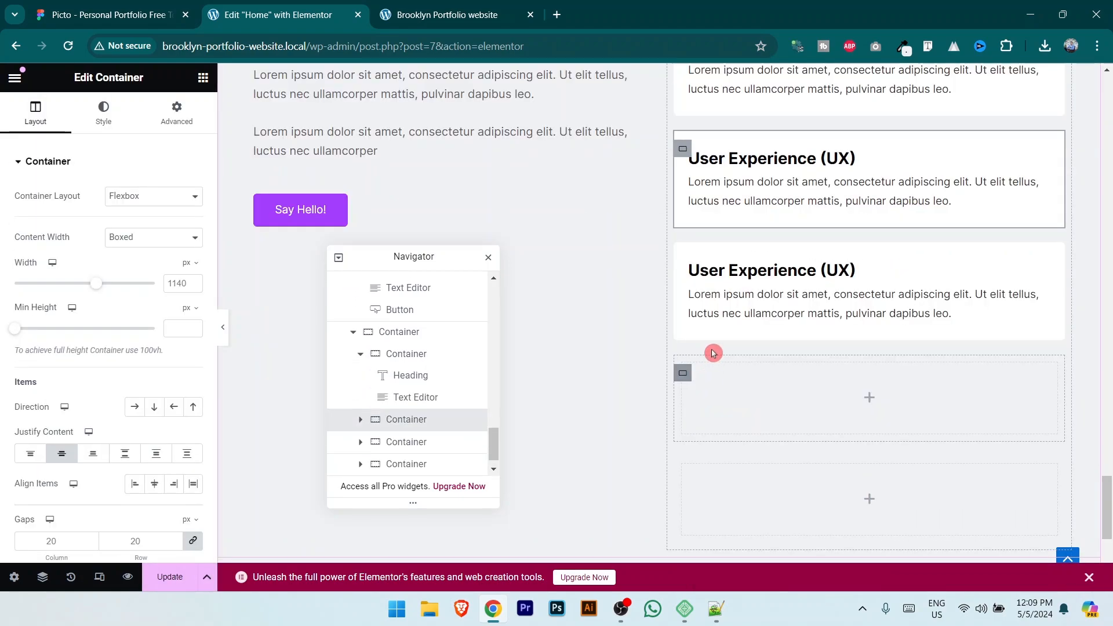
# Step: Delete the two leftover empty containers and copy the 'User Interface (UI)' title from Figma
pyautogui.press('Delete')
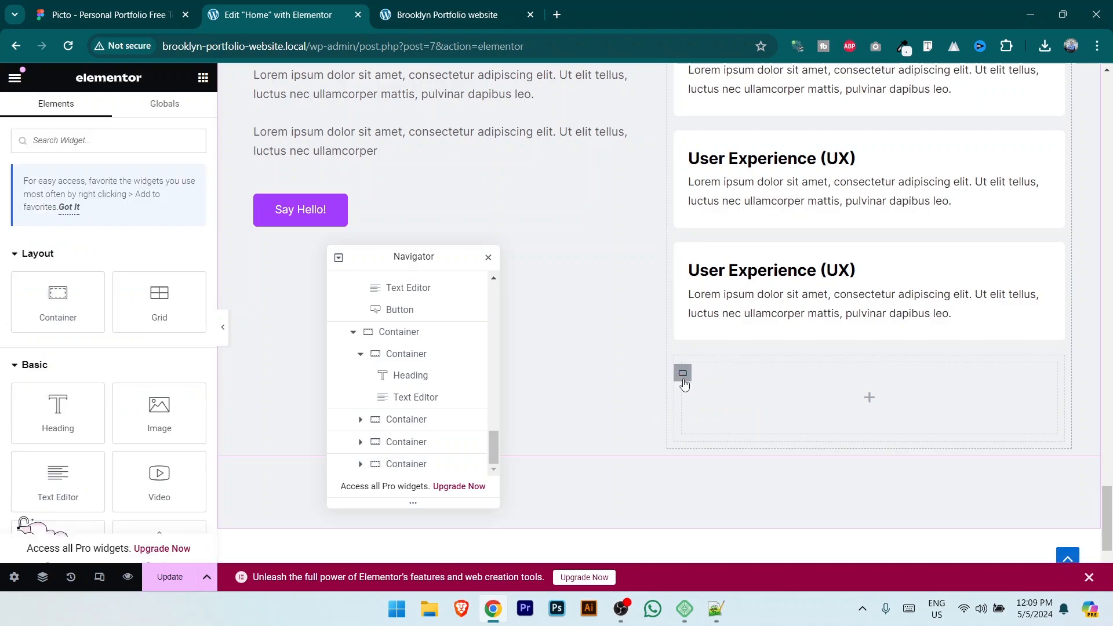
pyautogui.click(684, 380)
pyautogui.press('Delete')
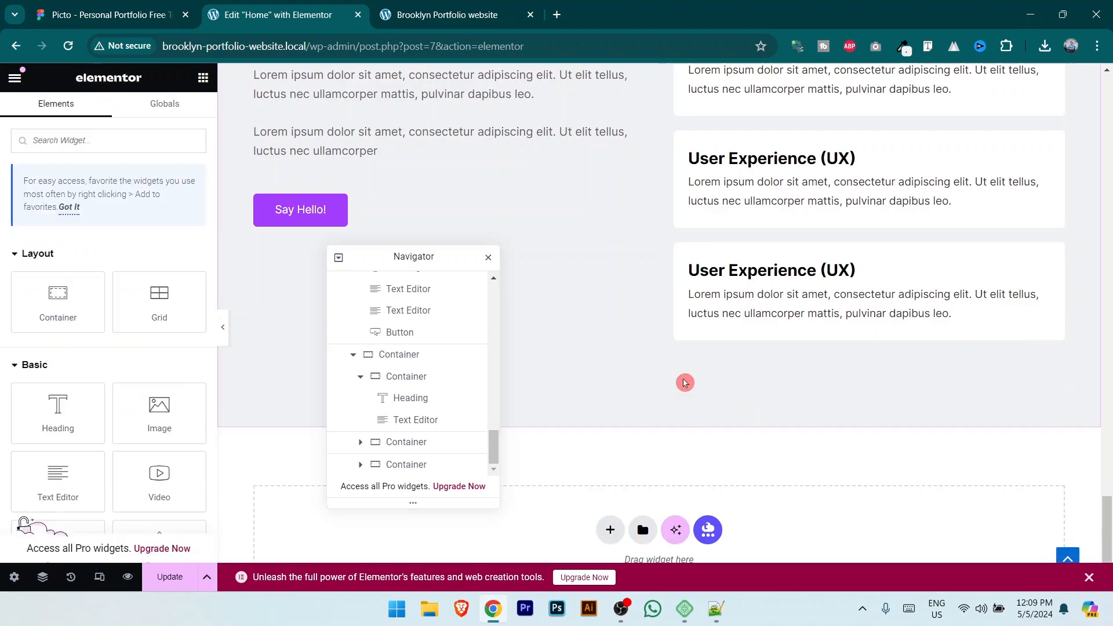
pyautogui.scroll(3, 681, 380)
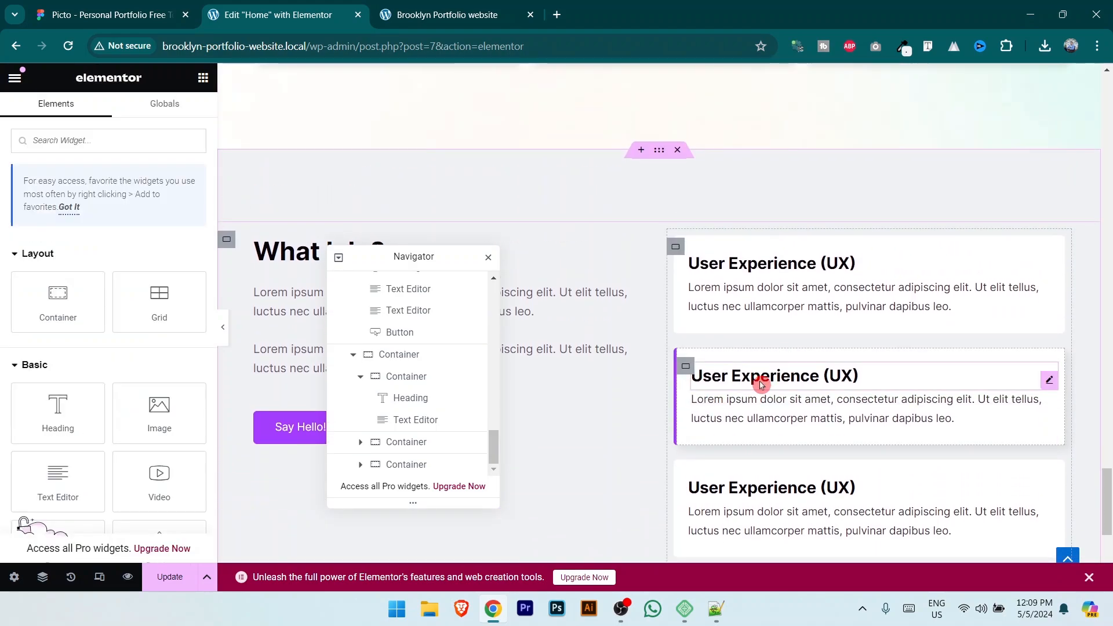
pyautogui.click(153, 4)
pyautogui.doubleClick(603, 390)
pyautogui.hotkey('ctrl', 'c')
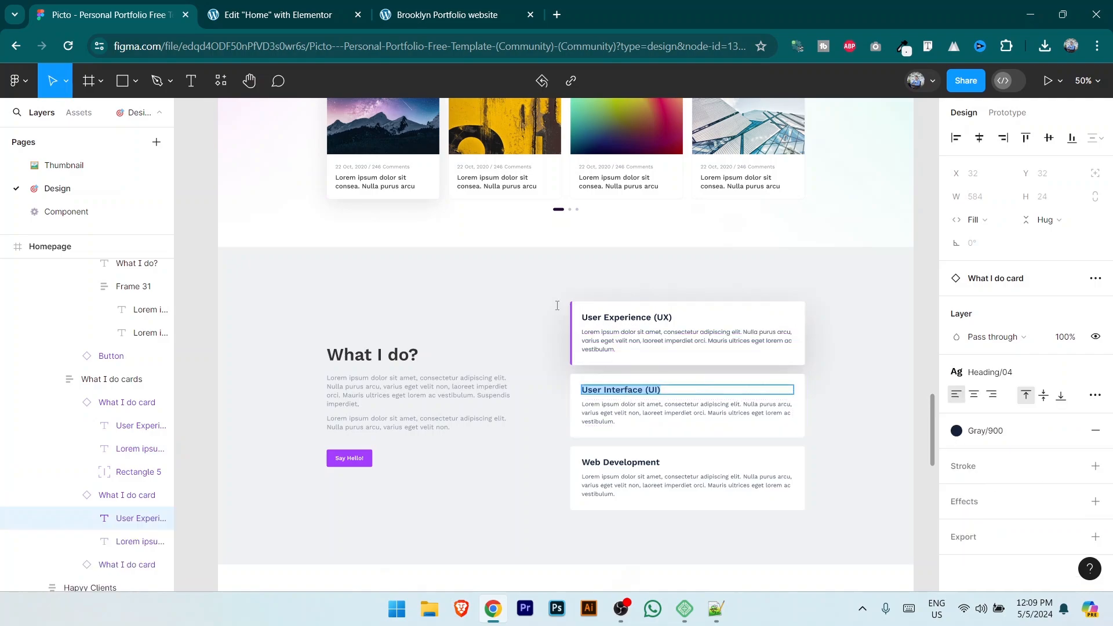
pyautogui.click(294, 4)
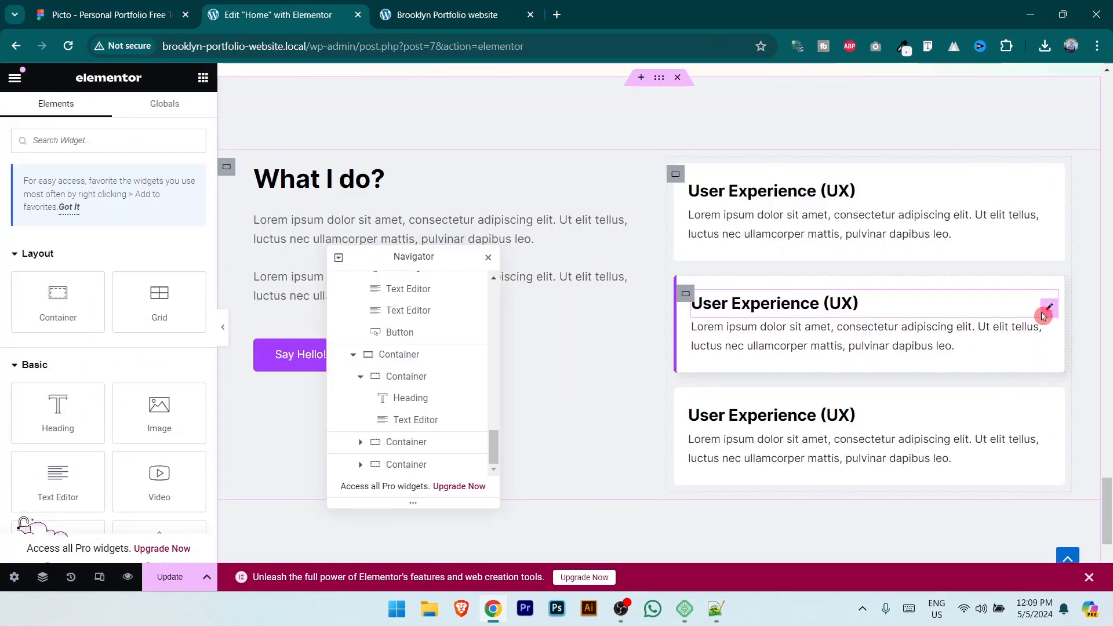
# Step: Retitle the second card's heading 'User Interface (UI)'
pyautogui.click(1049, 307)
pyautogui.moveTo(101, 213); pyautogui.dragTo(19, 213)
pyautogui.hotkey('ctrl', 'v')
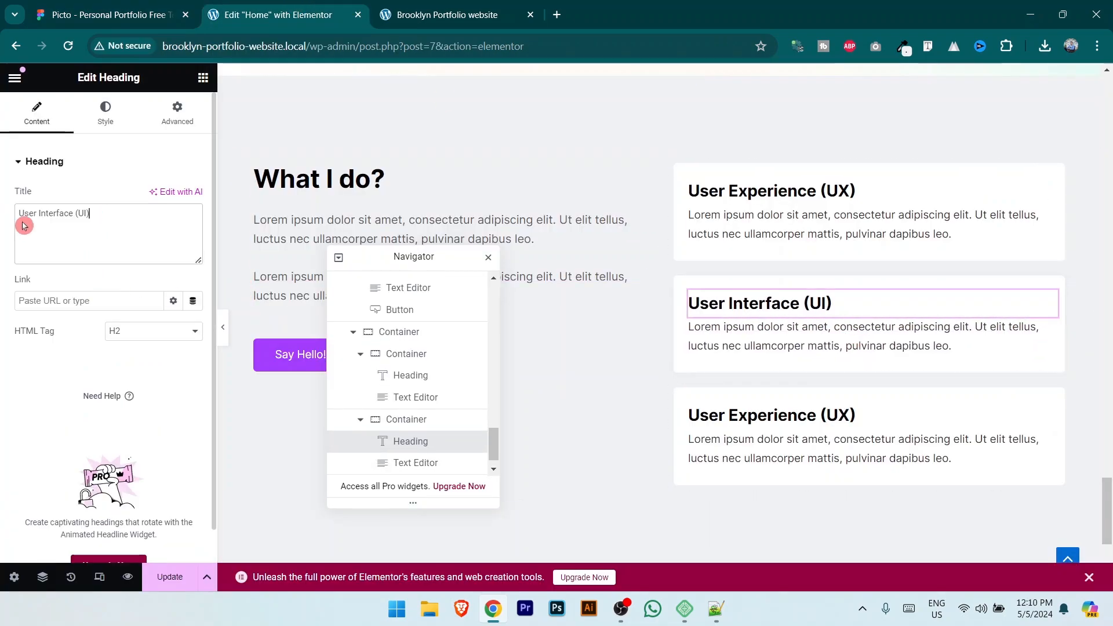
# Step: Copy 'Web Development' from Figma and set it as the third card's title
pyautogui.click(128, 4)
pyautogui.doubleClick(637, 462)
pyautogui.hotkey('ctrl', 'c')
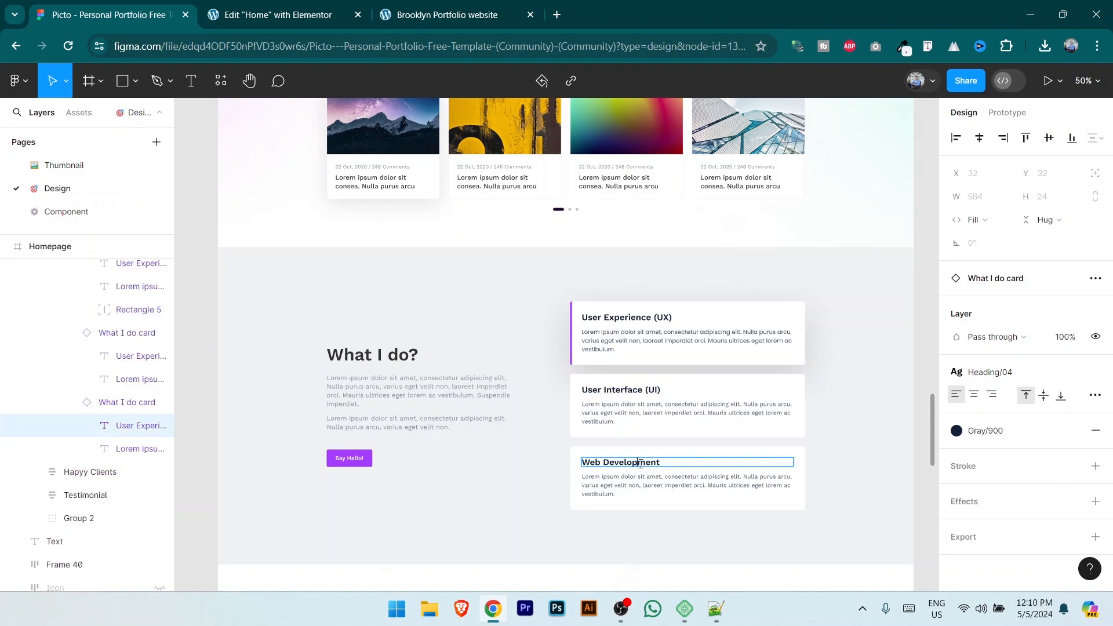
pyautogui.click(282, 17)
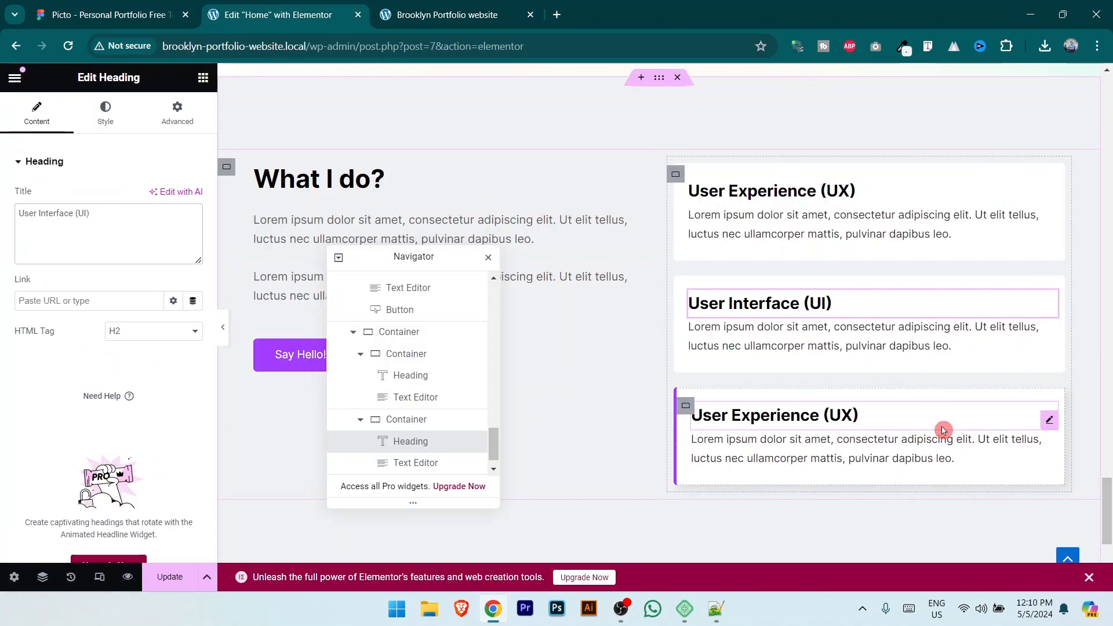
pyautogui.click(1042, 427)
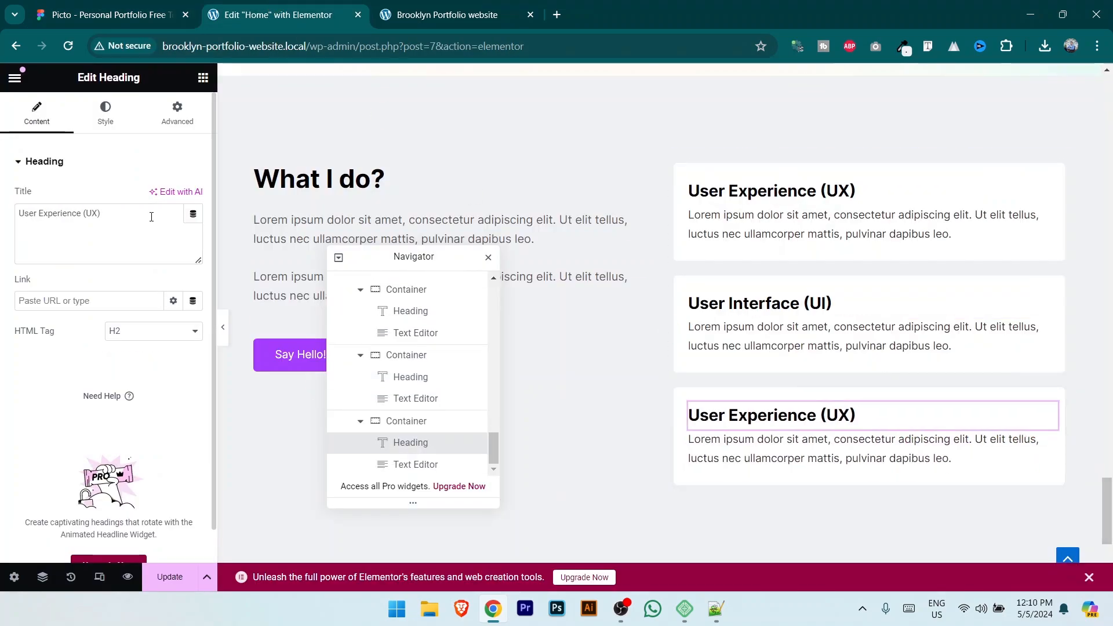
pyautogui.moveTo(102, 213); pyautogui.dragTo(3, 206)
pyautogui.hotkey('ctrl', 'v')
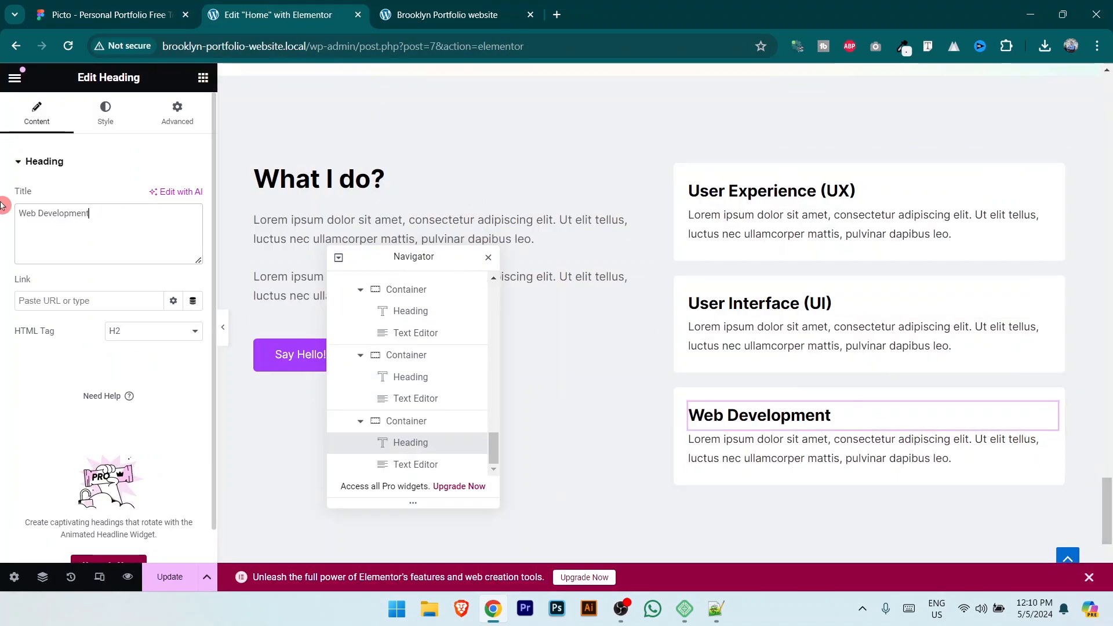
# Step: Save with Update and check the renamed cards in the site preview against Figma
pyautogui.click(173, 577)
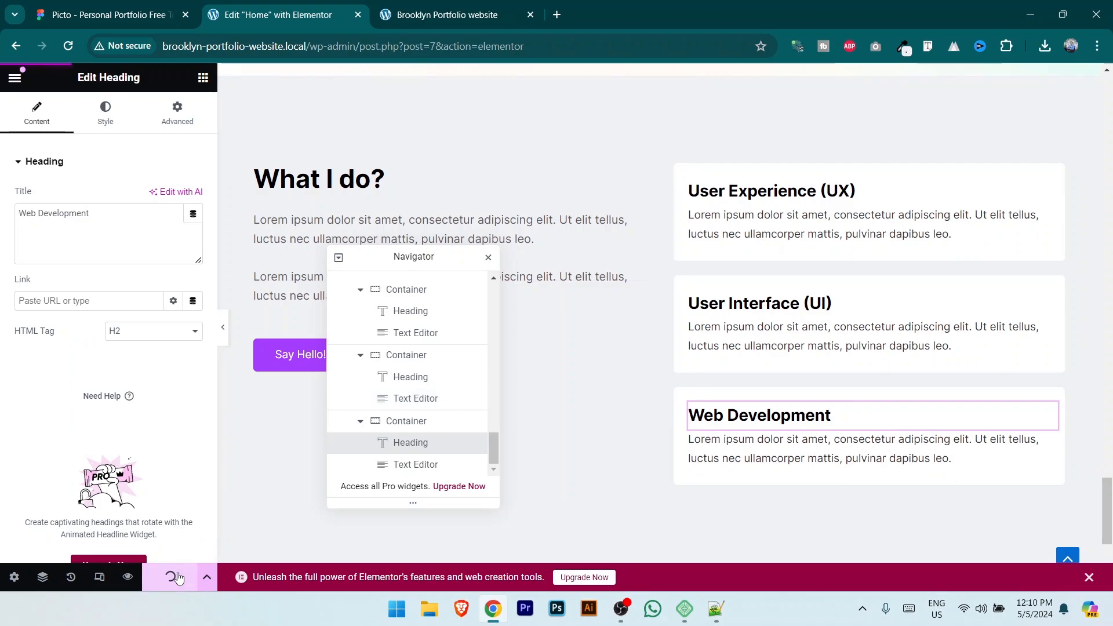
pyautogui.click(447, 14)
pyautogui.scroll(-20, 863, 327)
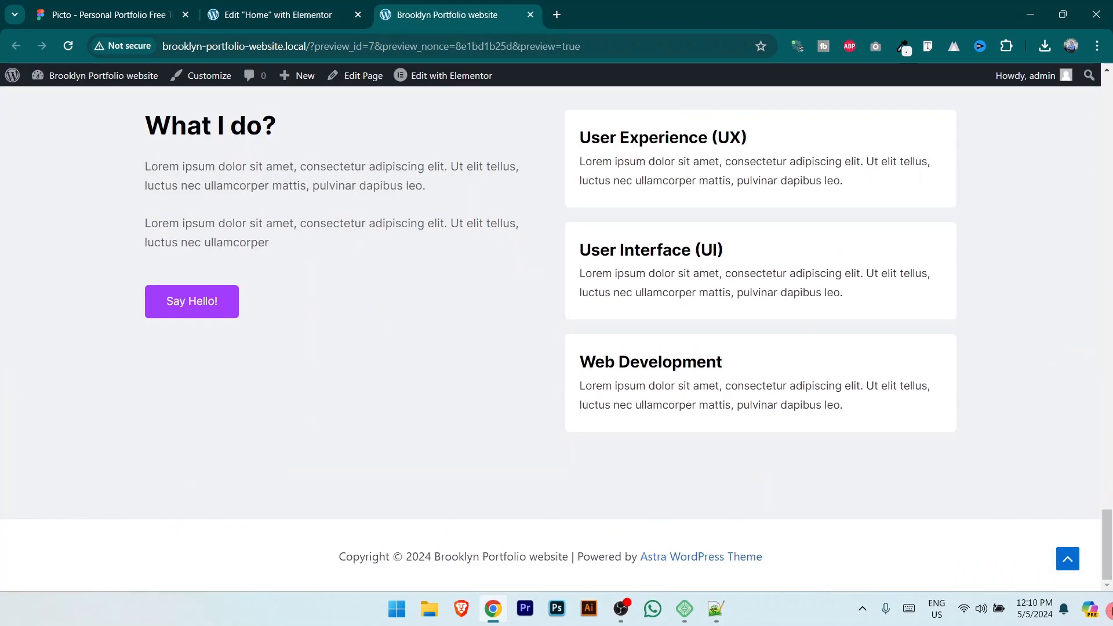
pyautogui.click(104, 15)
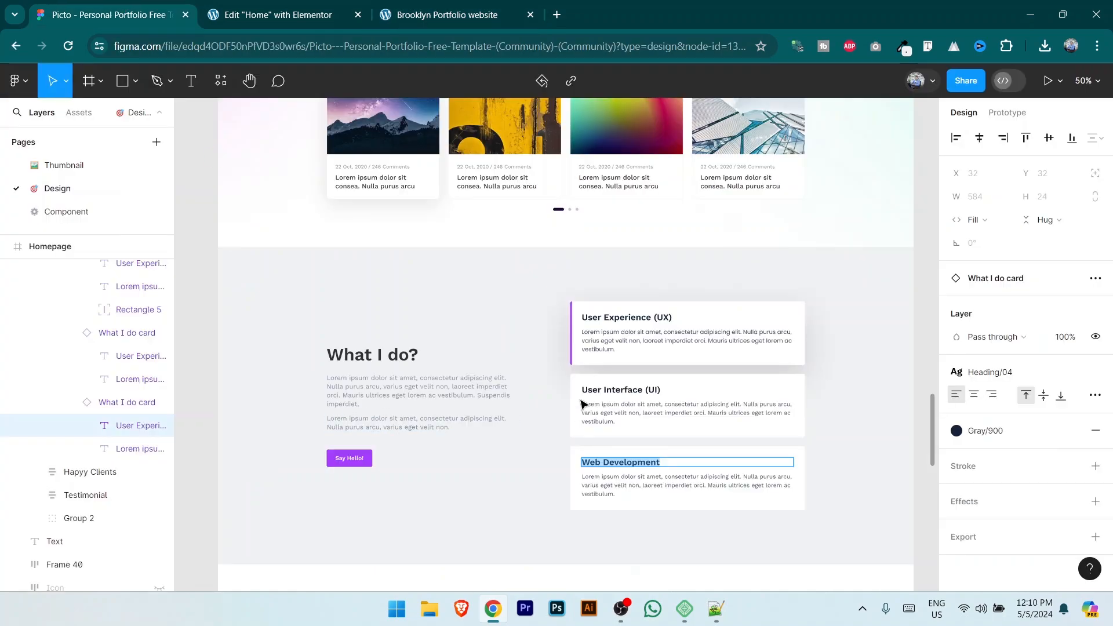
pyautogui.hotkey('ctrl', 'Tab')
pyautogui.hotkey('ctrl', 'Tab')
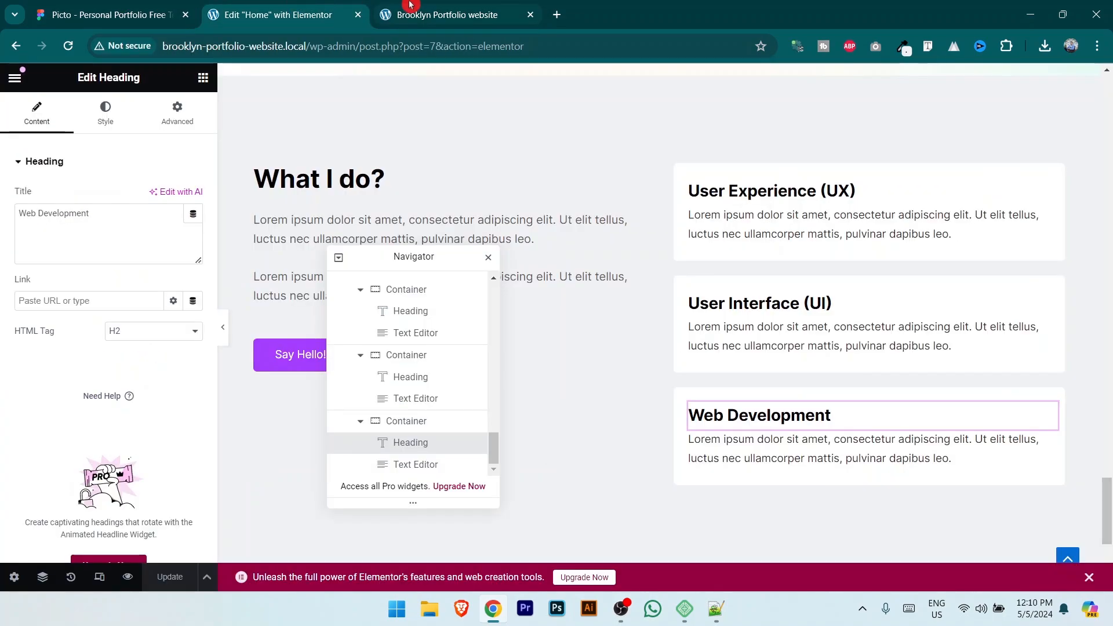
pyautogui.scroll(3, 480, 388)
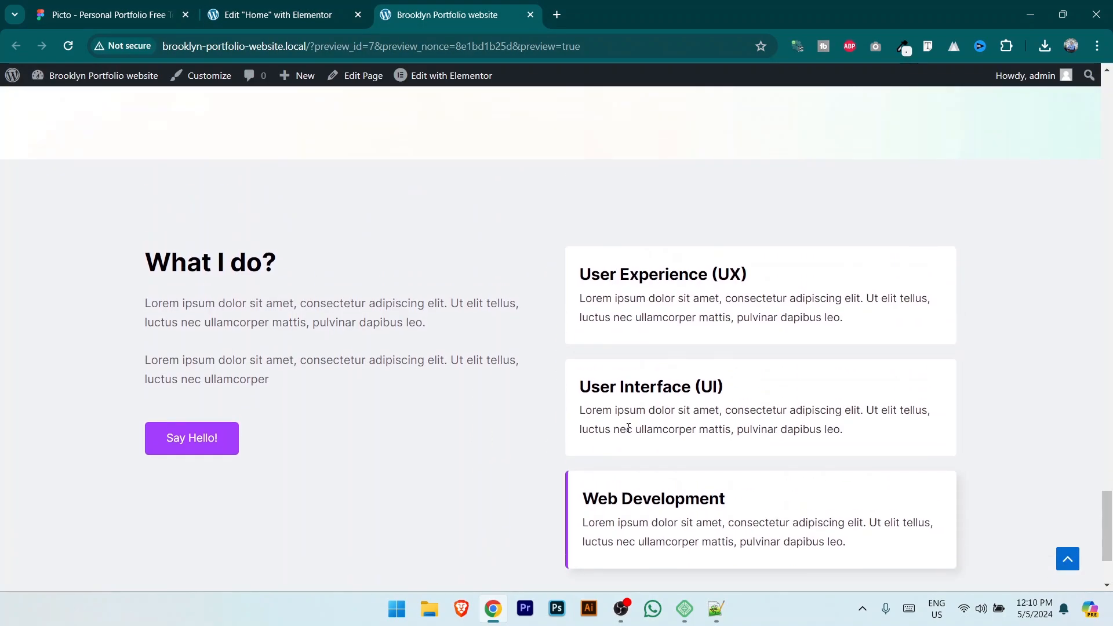
# Step: Review the three service cards in the preview, then select the What I do? section container
pyautogui.scroll(-3, 569, 427)
pyautogui.scroll(2, 331, 323)
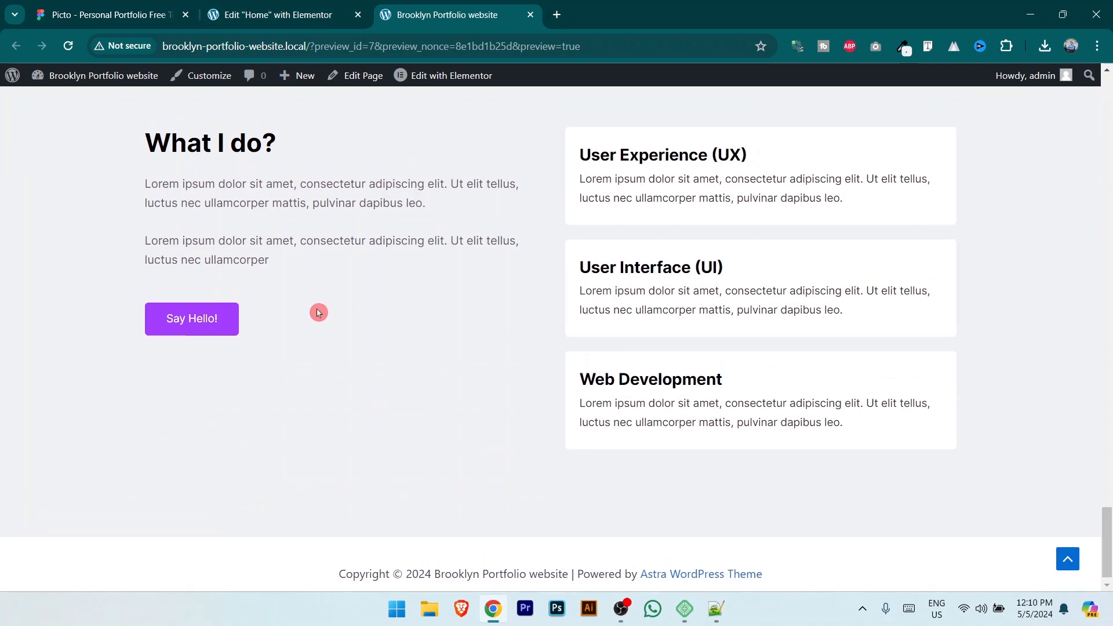
pyautogui.scroll(-1, 651, 262)
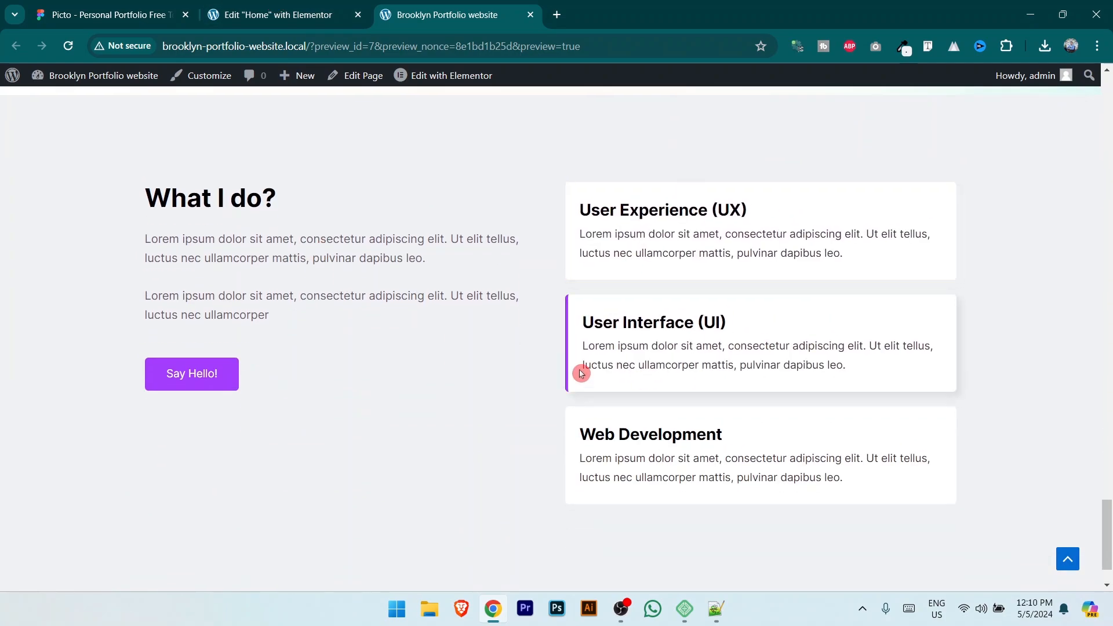
pyautogui.click(279, 15)
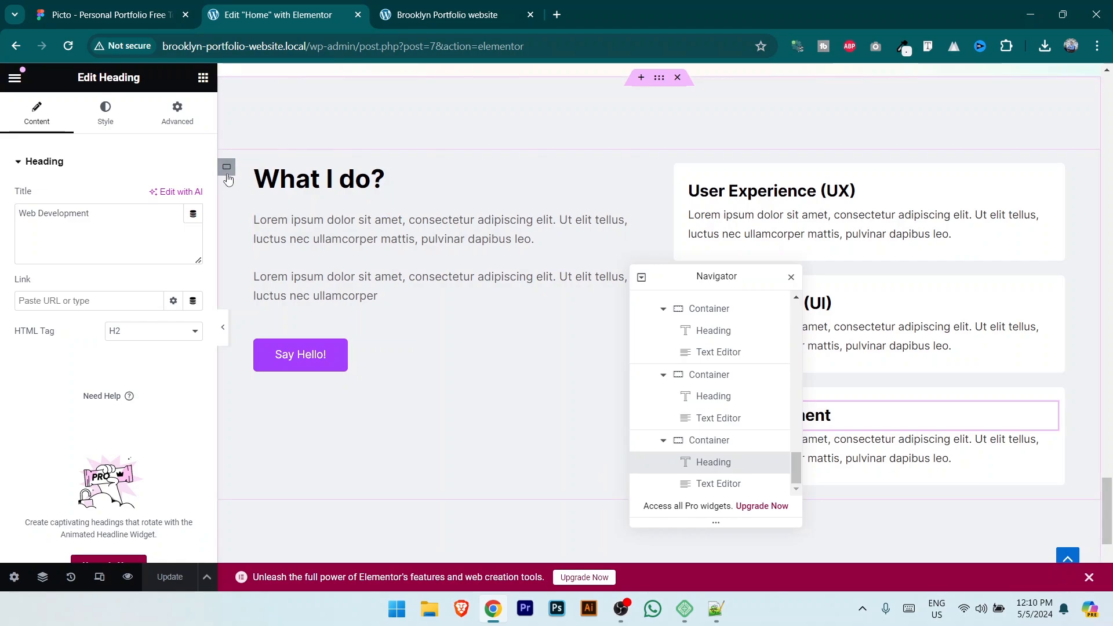
pyautogui.click(227, 168)
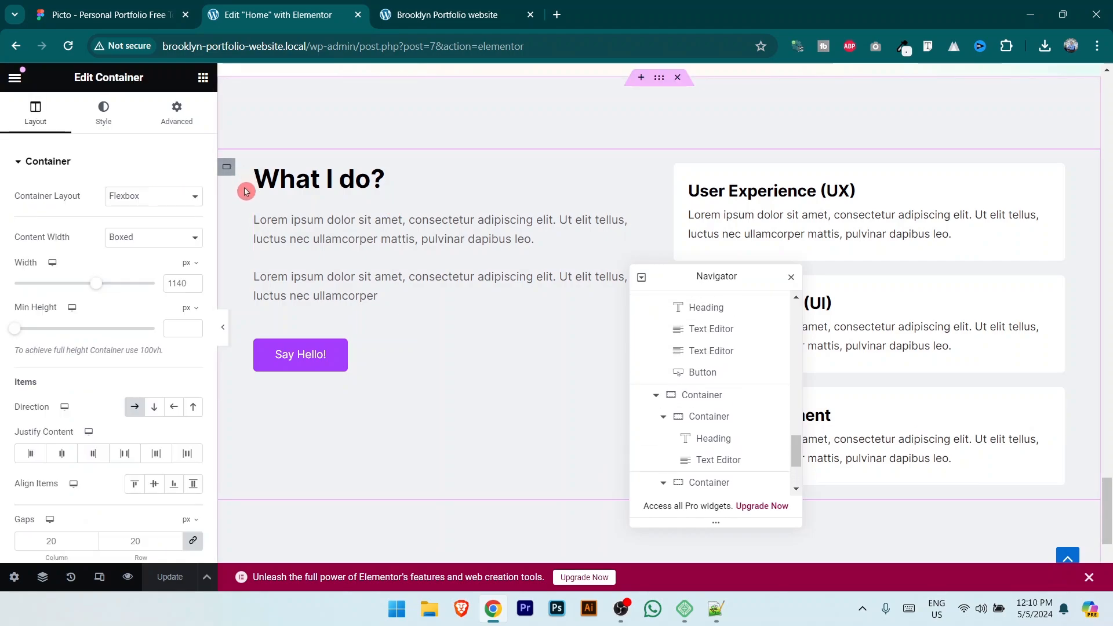
# Step: Set the inner text column's Justify Content to Center beside the cards
pyautogui.click(255, 177)
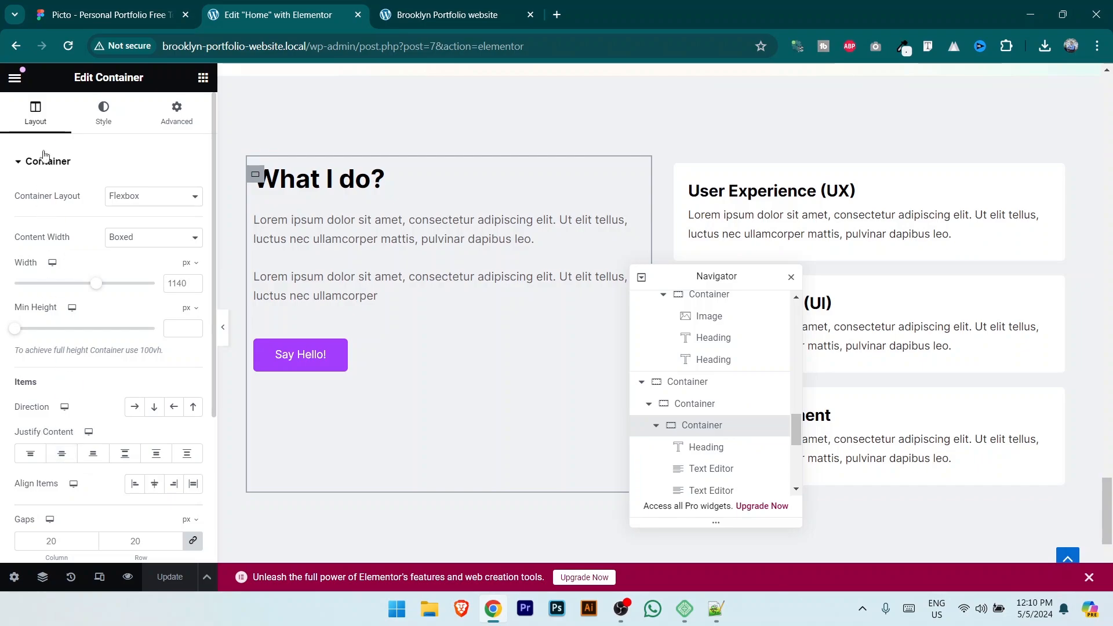
pyautogui.click(62, 455)
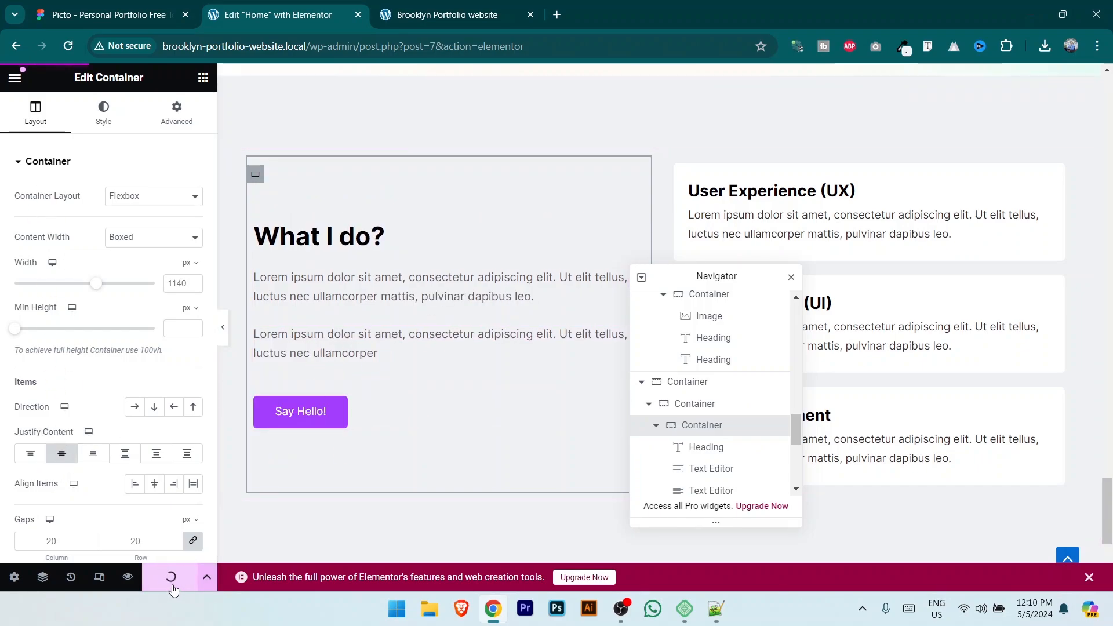
pyautogui.scroll(-20, 949, 333)
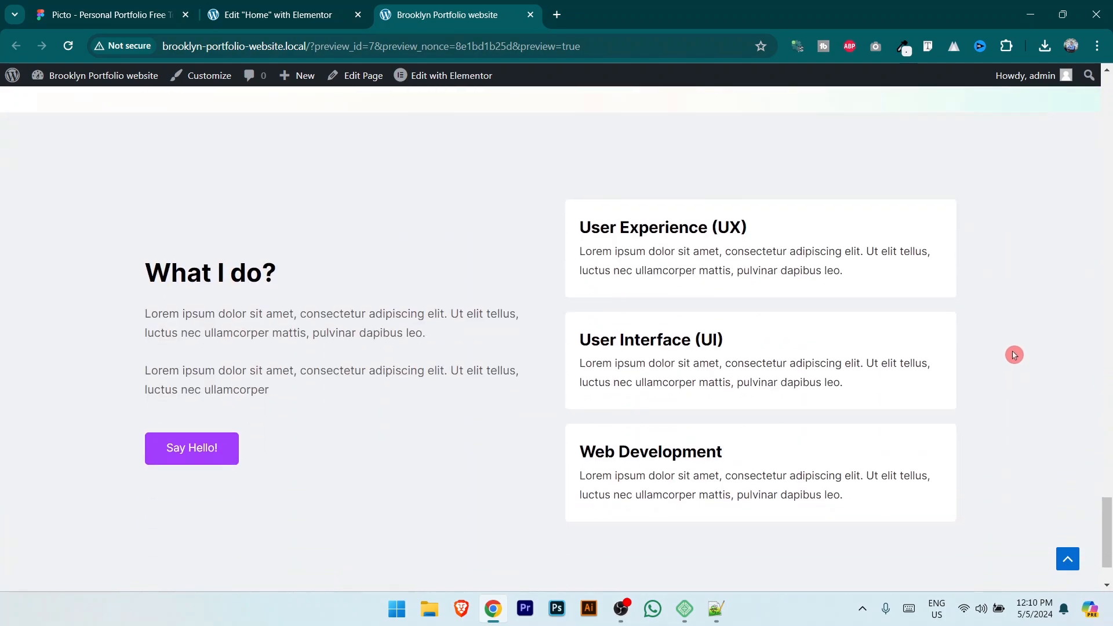
# Step: Compare the centred What I do? text column in the site preview with the Figma design
pyautogui.scroll(-2, 1014, 354)
pyautogui.scroll(1, 1014, 355)
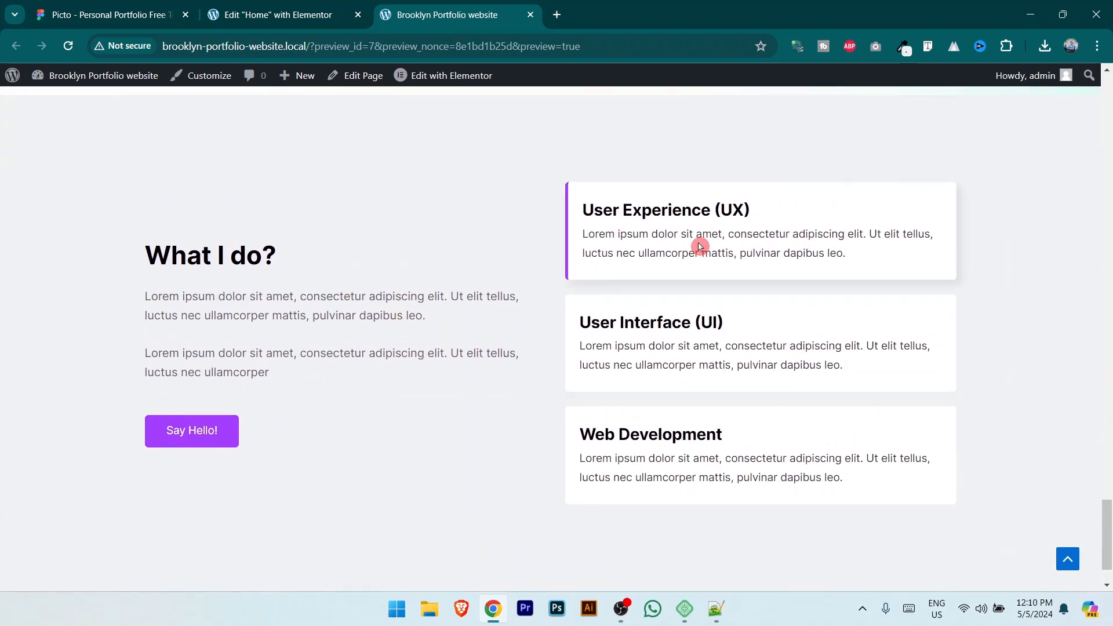
pyautogui.click(104, 5)
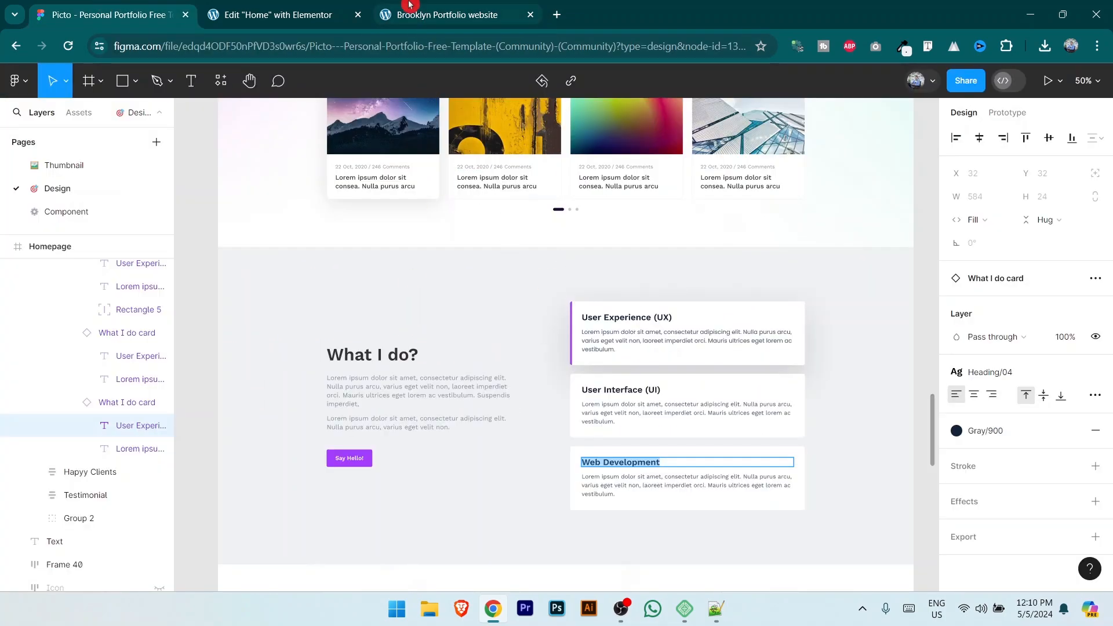
pyautogui.click(447, 15)
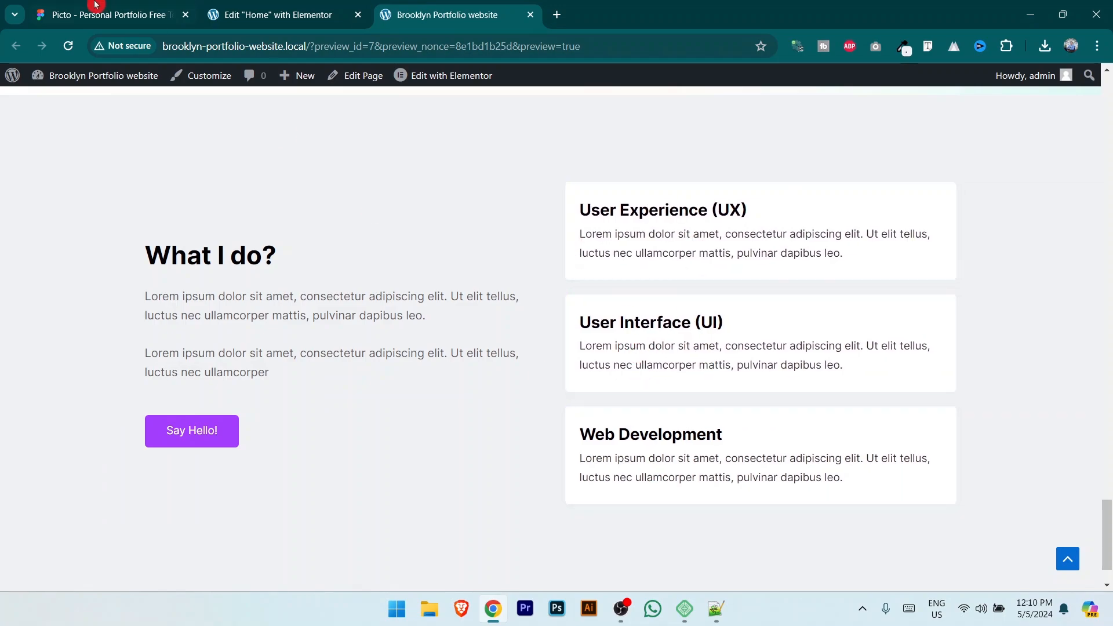
pyautogui.click(110, 14)
pyautogui.scroll(-5, 510, 325)
pyautogui.scroll(-1, 469, 313)
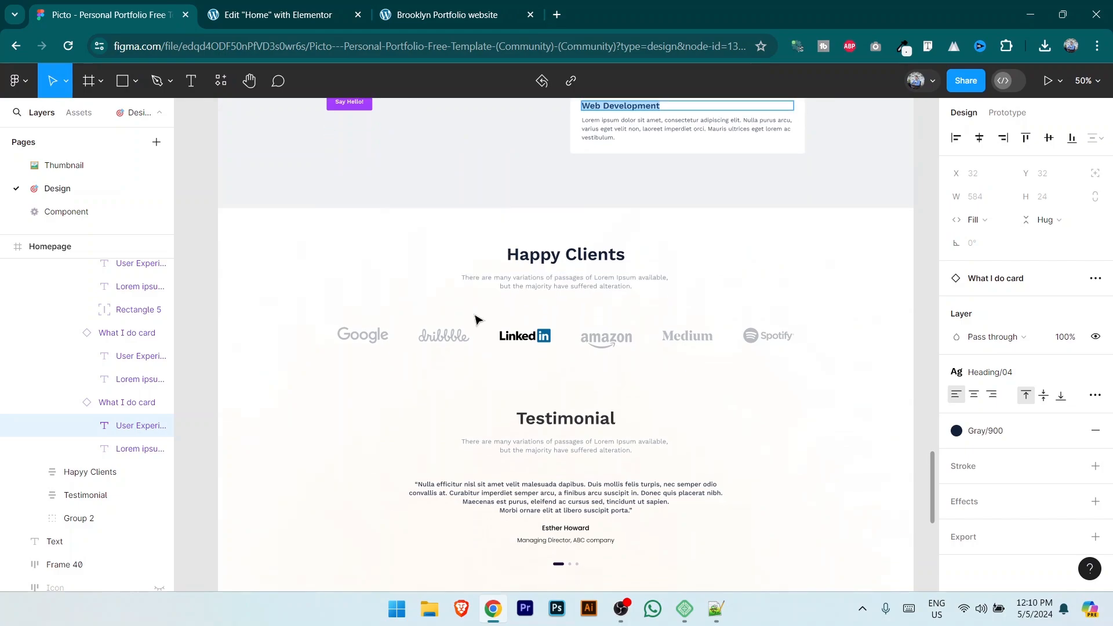
pyautogui.scroll(-3, 580, 272)
pyautogui.scroll(-15, 567, 337)
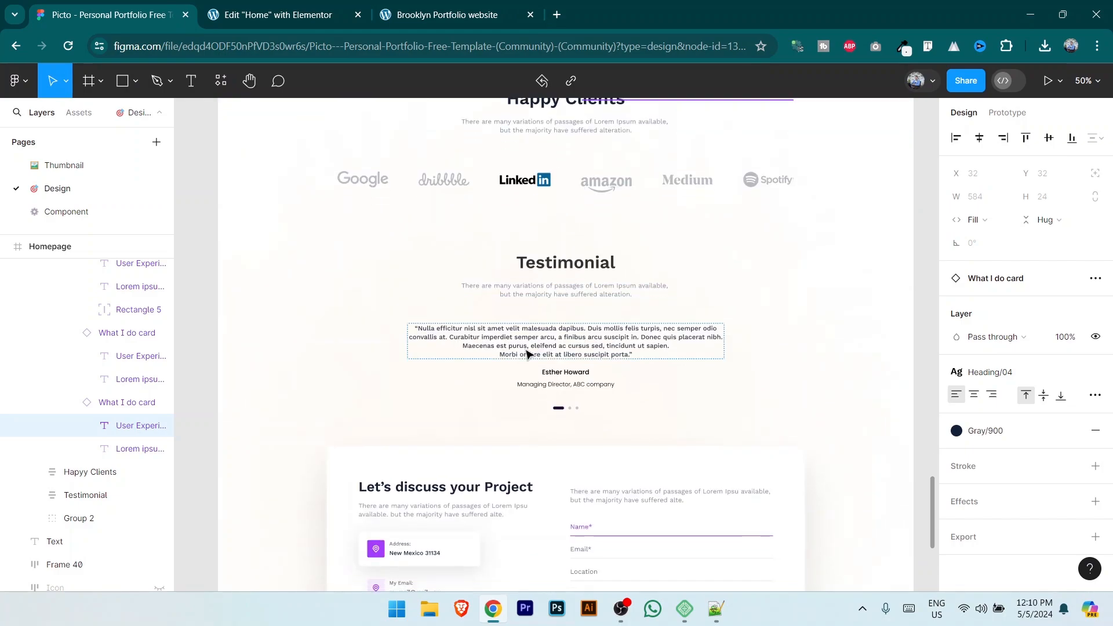
pyautogui.scroll(1, 600, 307)
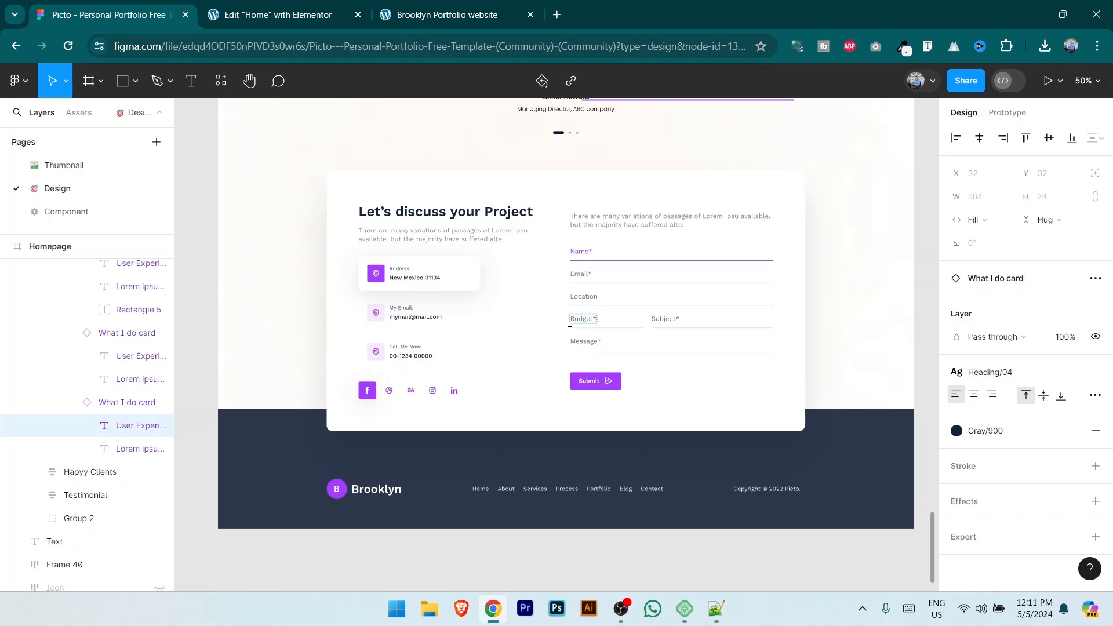
pyautogui.moveTo(932, 542); pyautogui.dragTo(943, 132)
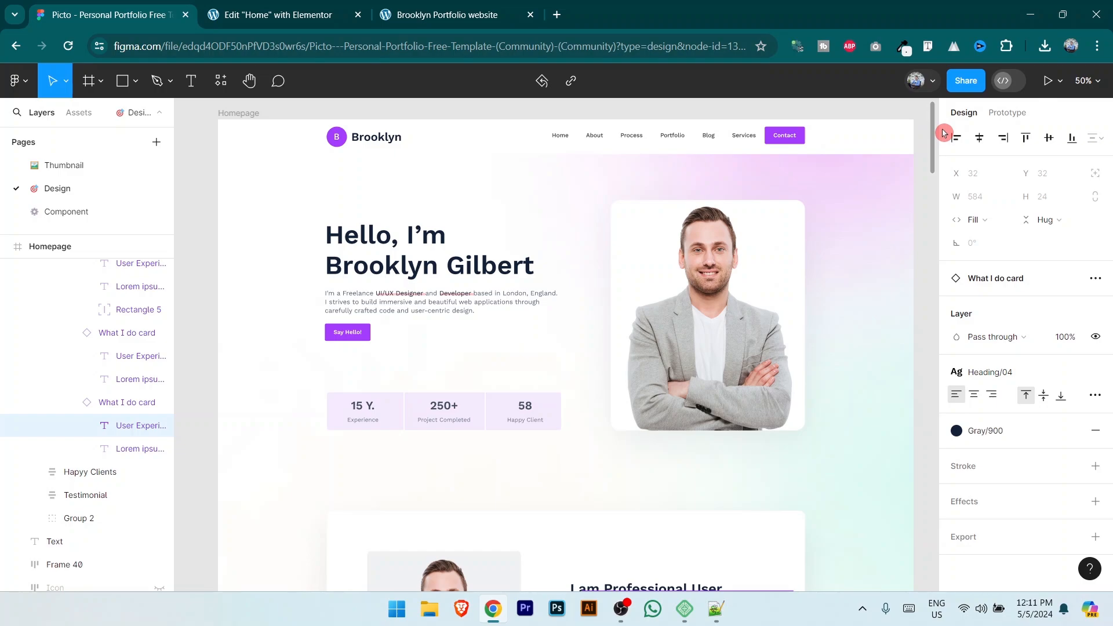